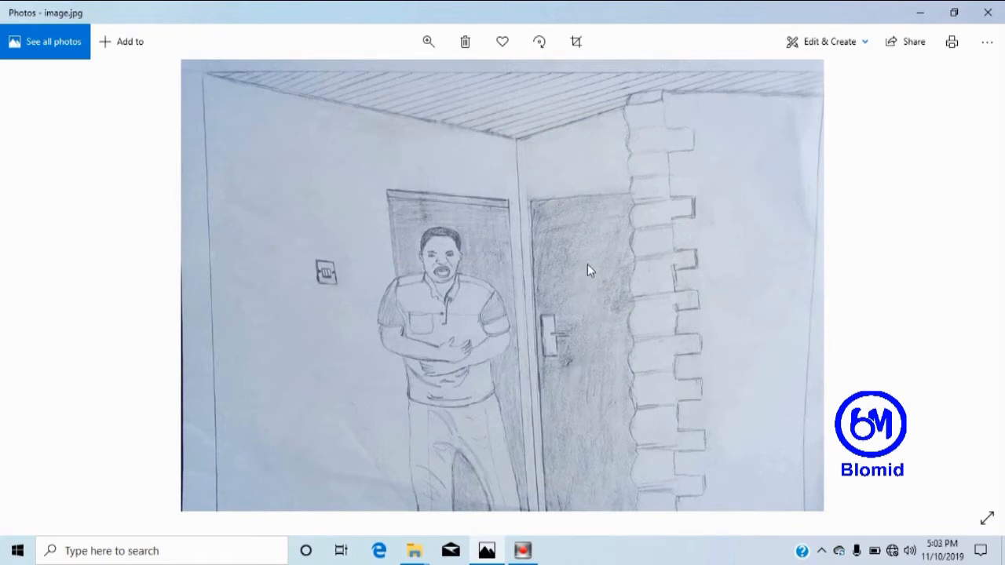
Minimize the photo viewer showing the sketch and switch to Inkscape by launching it from the desktop.
left_click(926, 13)
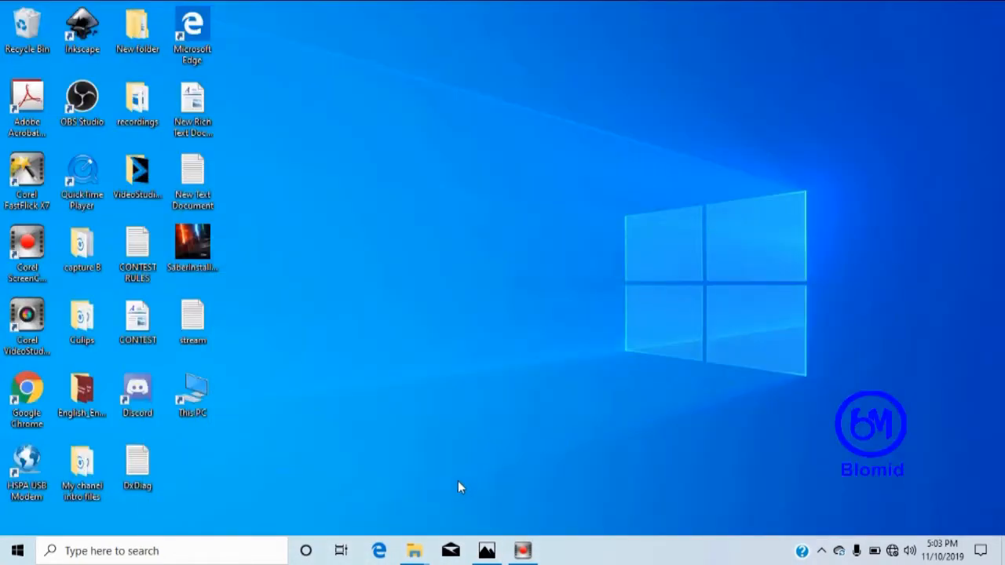
right_click(79, 33)
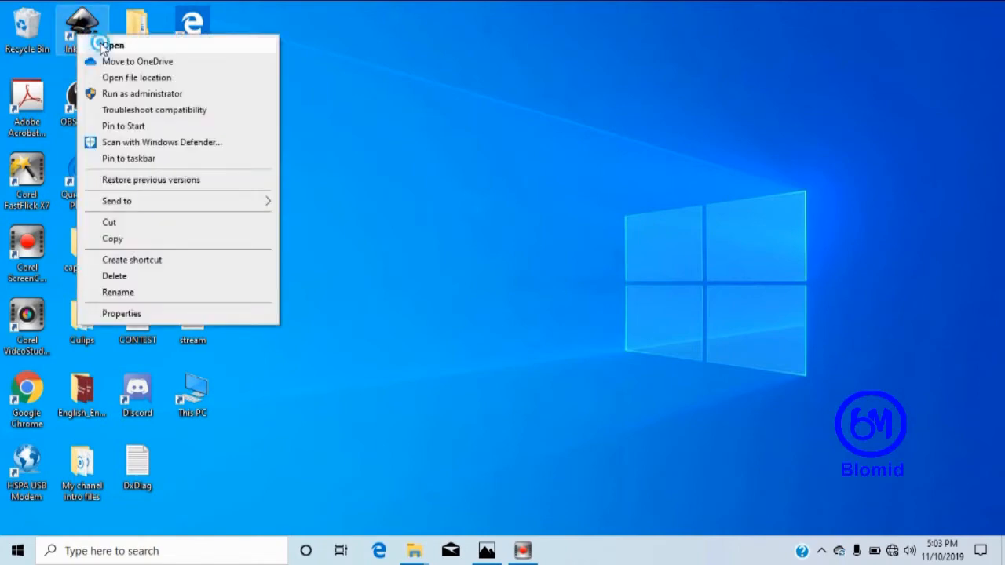
left_click(102, 43)
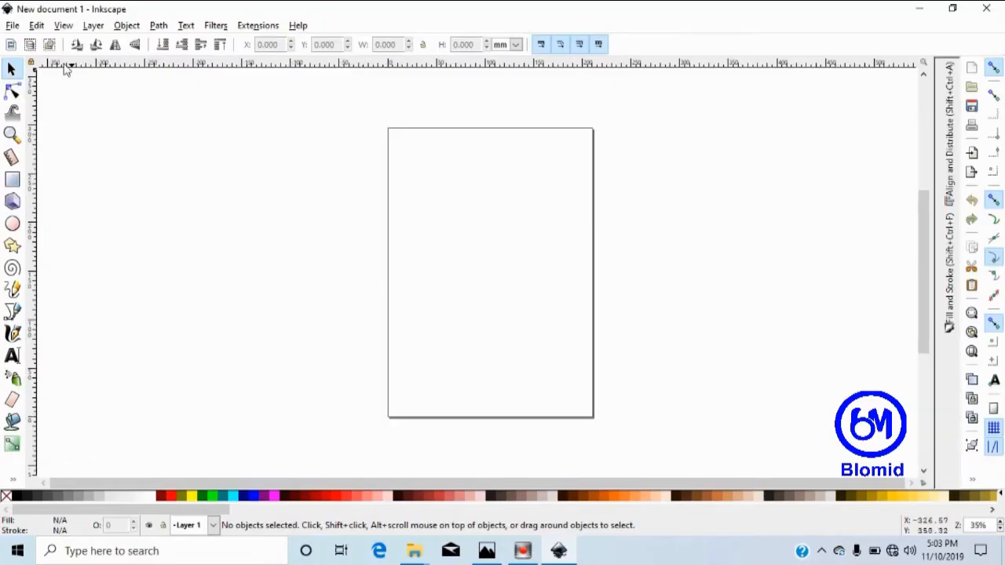
Turn off the page border display in the document properties and close the settings.
left_click(14, 25)
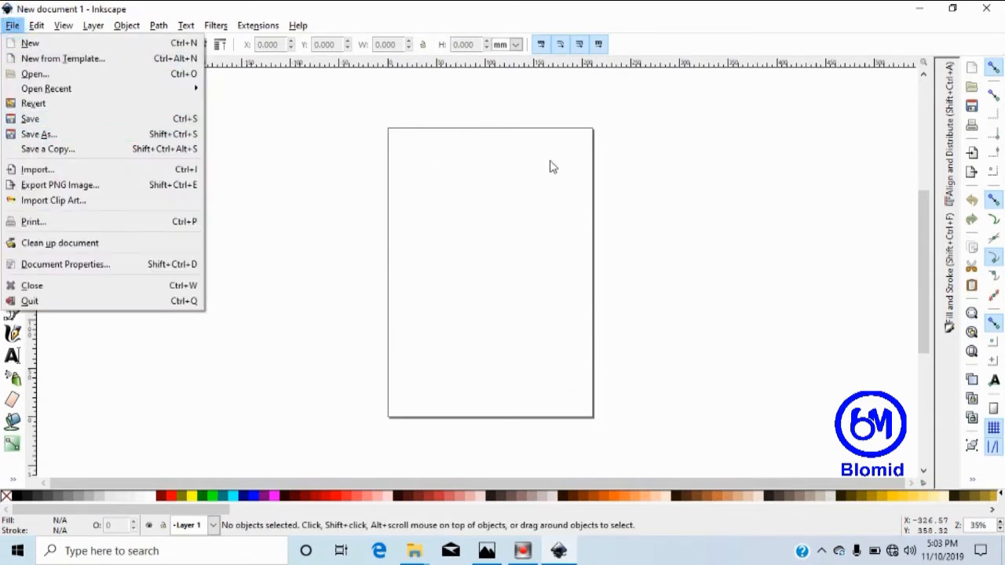
left_click(106, 266)
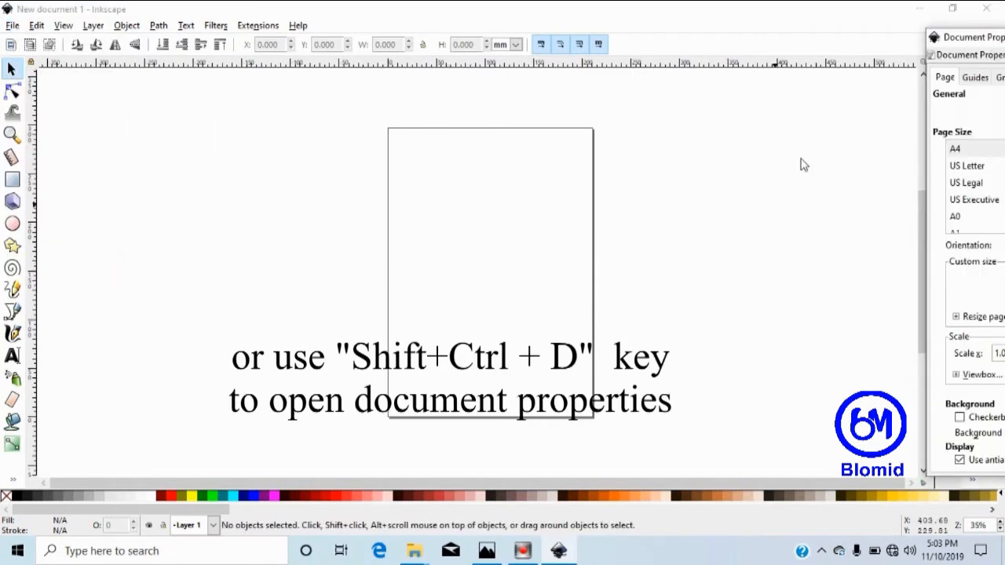
left_click_drag(963, 59, 591, 44)
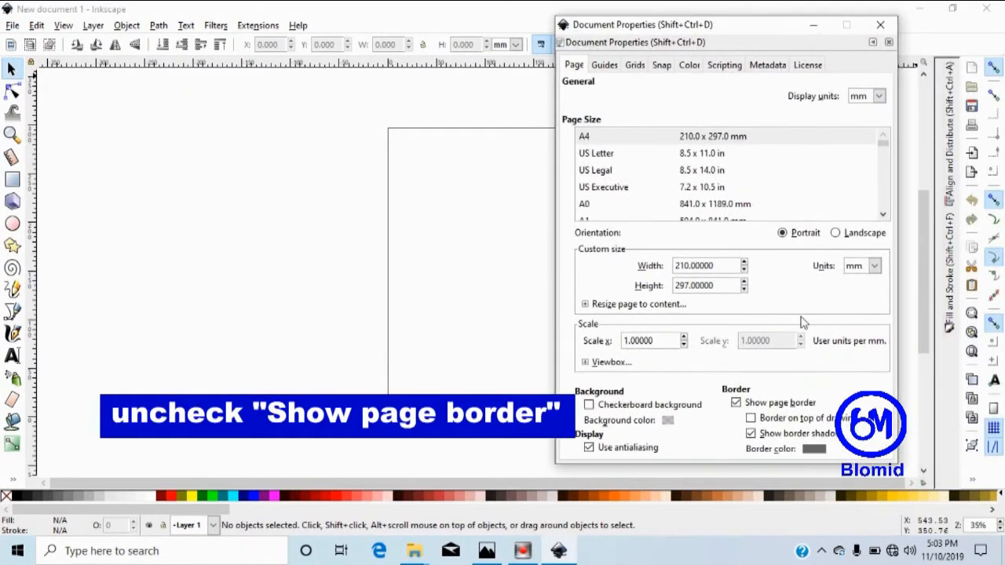
left_click(737, 404)
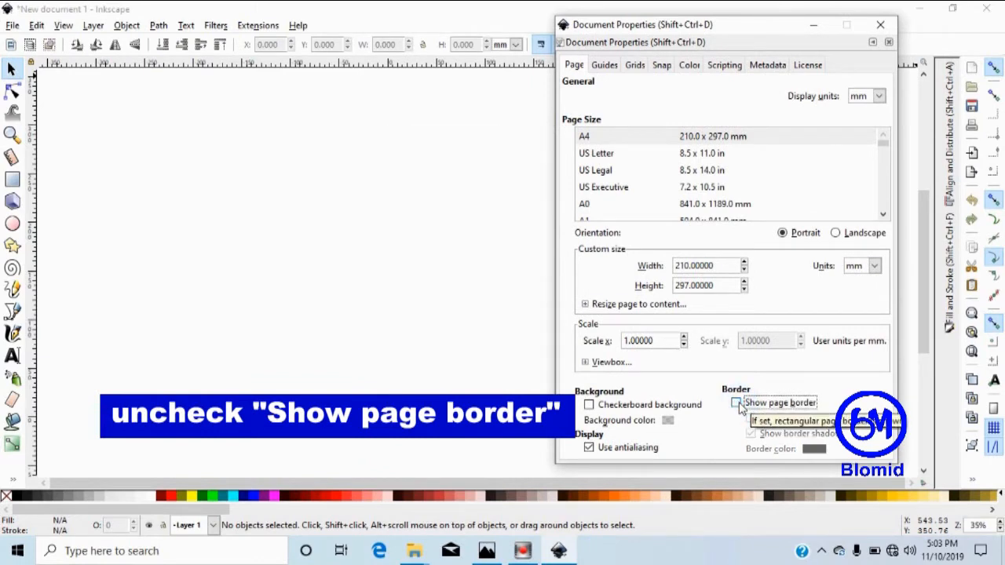
left_click(880, 25)
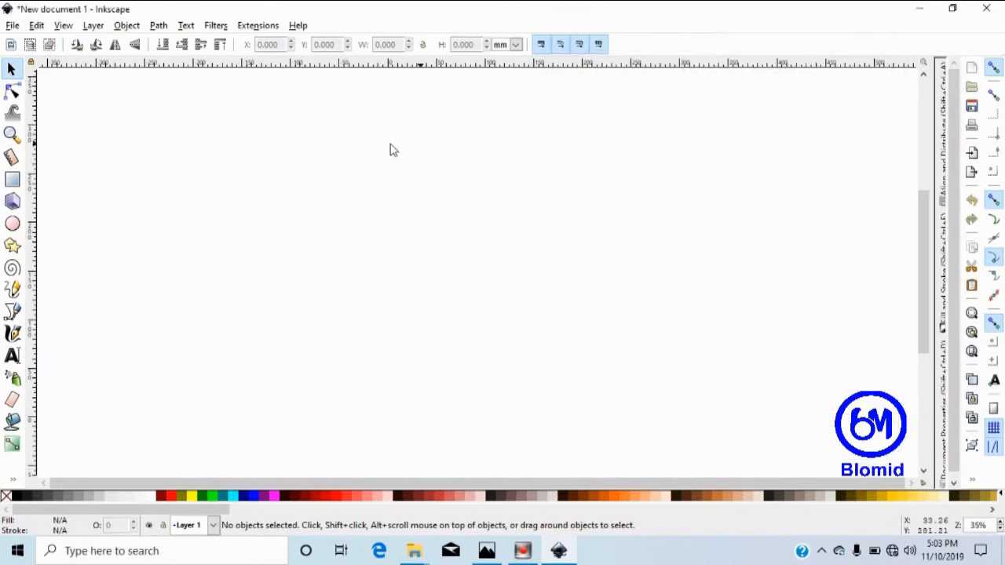
Import the file image from the capture B folder as an embedded image with DPI from file and automatic rendering mode.
left_click(11, 25)
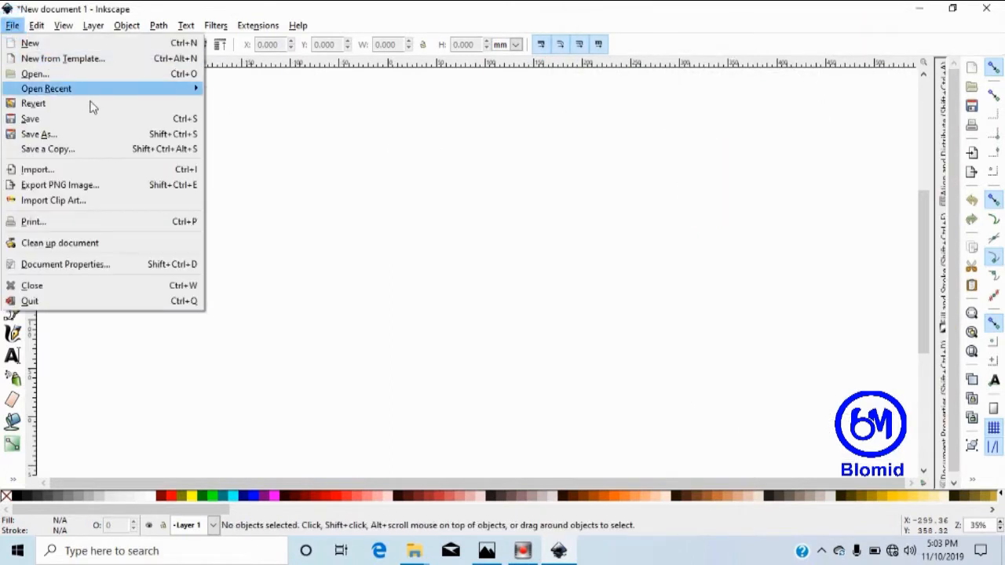
left_click(112, 171)
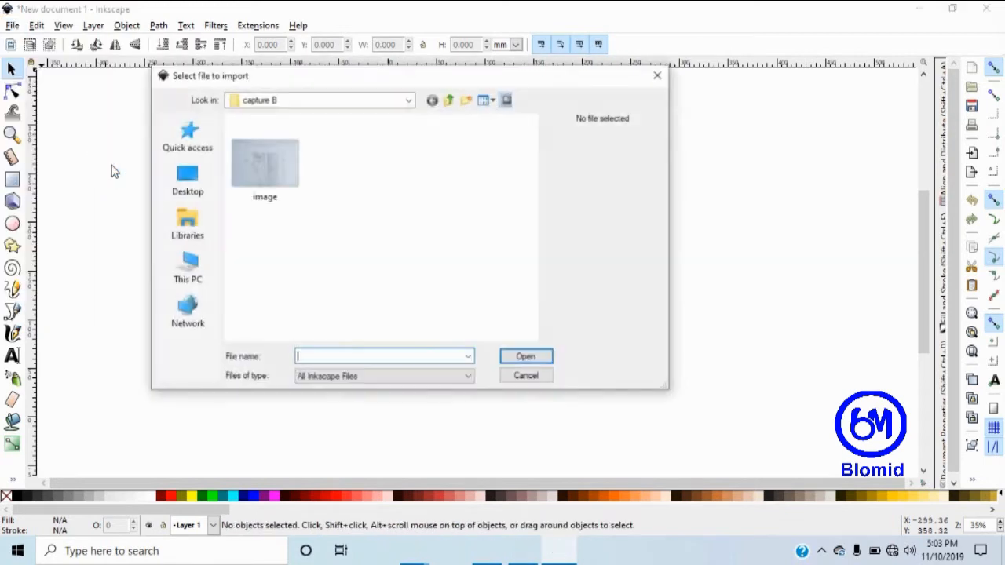
left_click(259, 164)
left_click(518, 357)
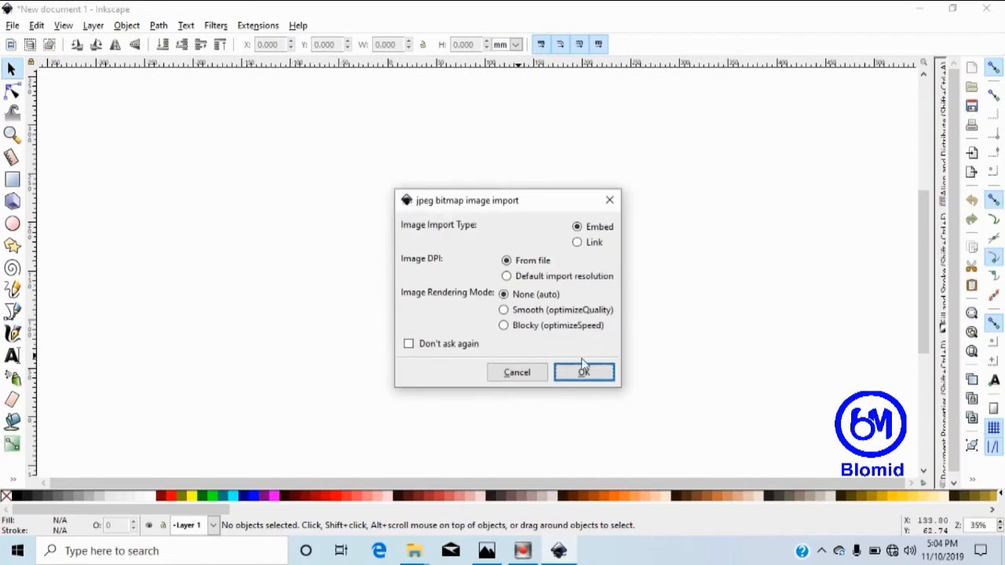
left_click(587, 379)
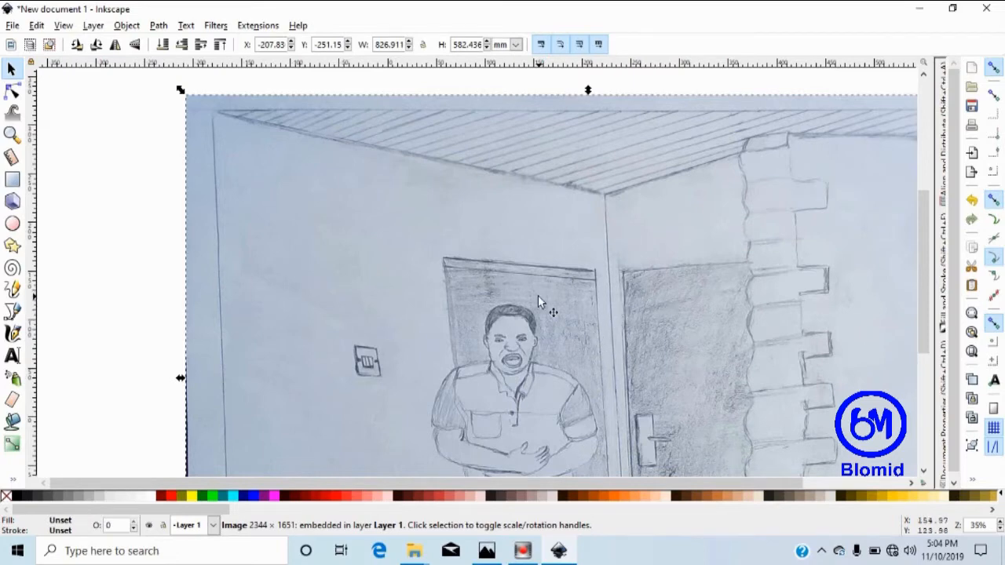
key("ctrl+Down")
key("ctrl+Down")
key("ctrl+Down")
key("ctrl+Down")
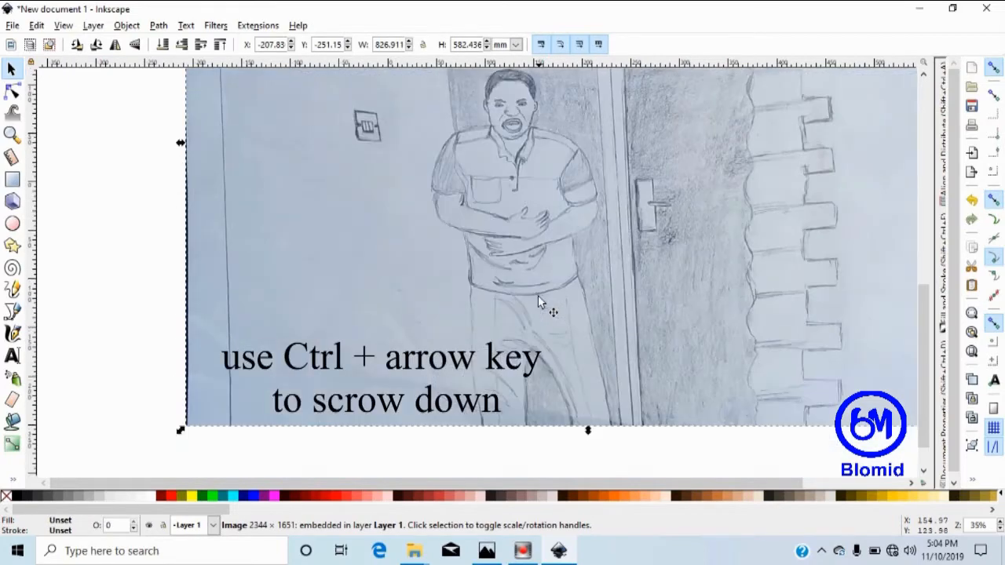
key("ctrl+Up")
key("ctrl+Up")
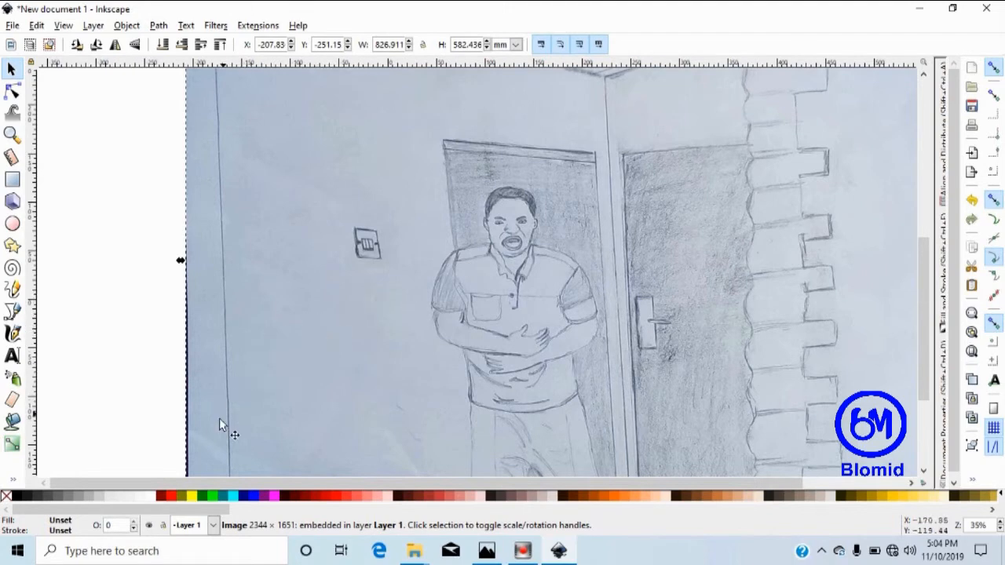
Add new layers named Layer 2, Layer 3 and Layer 4 above the image layer.
left_click(94, 26)
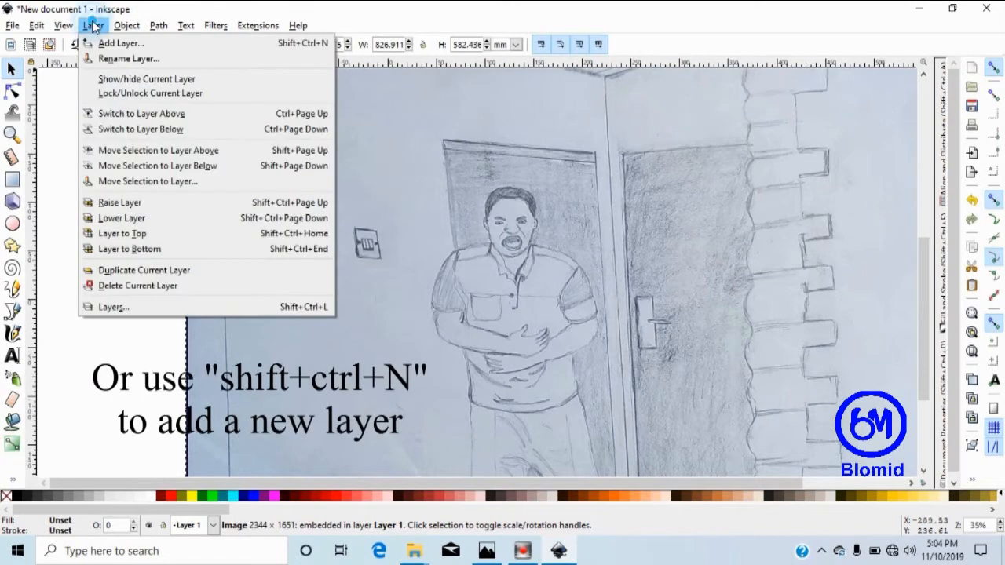
left_click(144, 45)
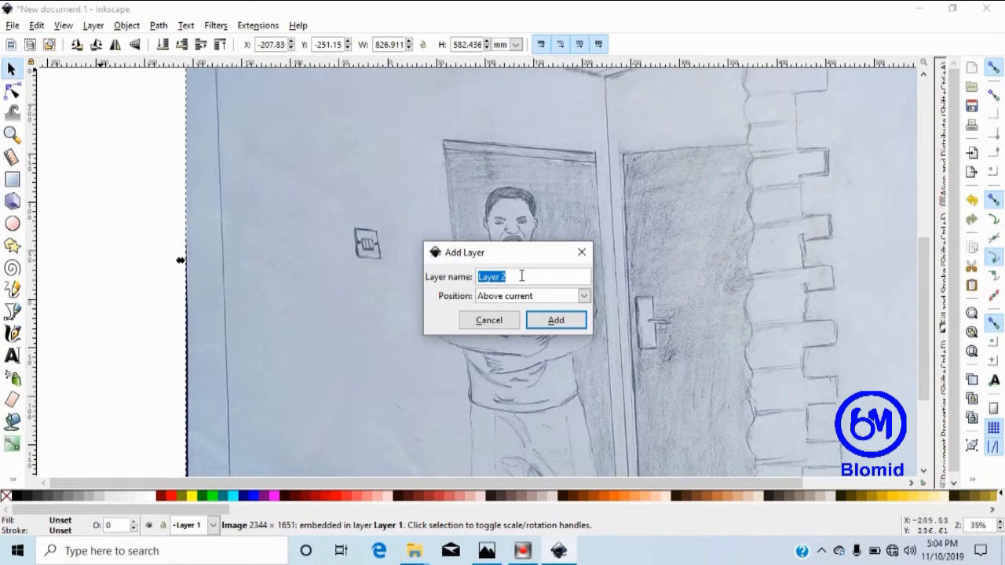
left_click(557, 322)
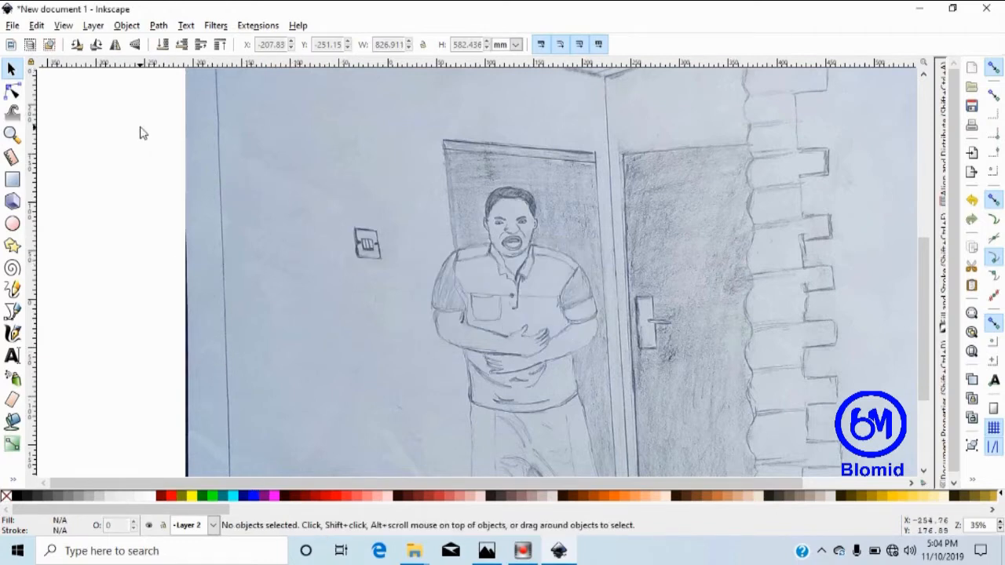
left_click(92, 26)
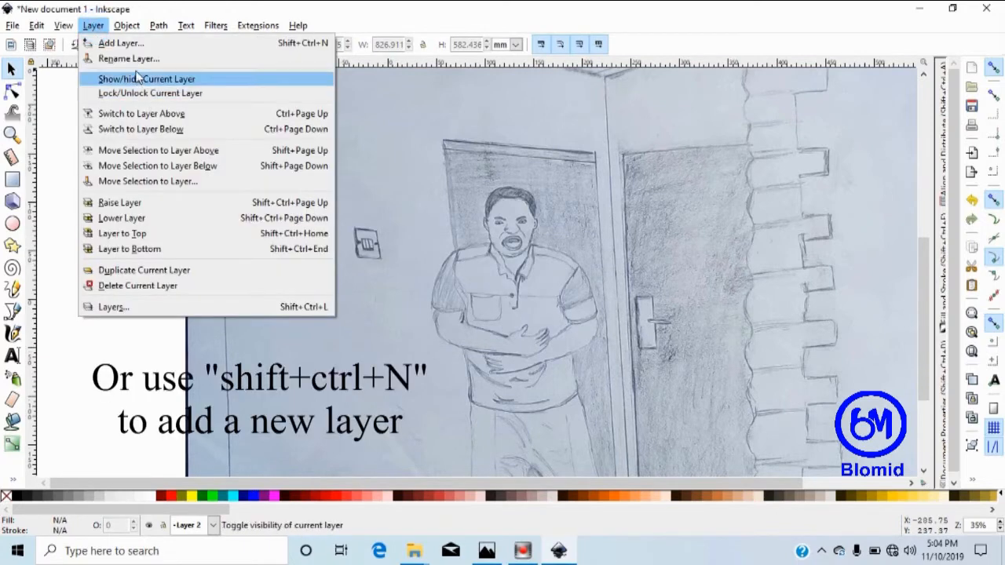
left_click(122, 43)
left_click(555, 320)
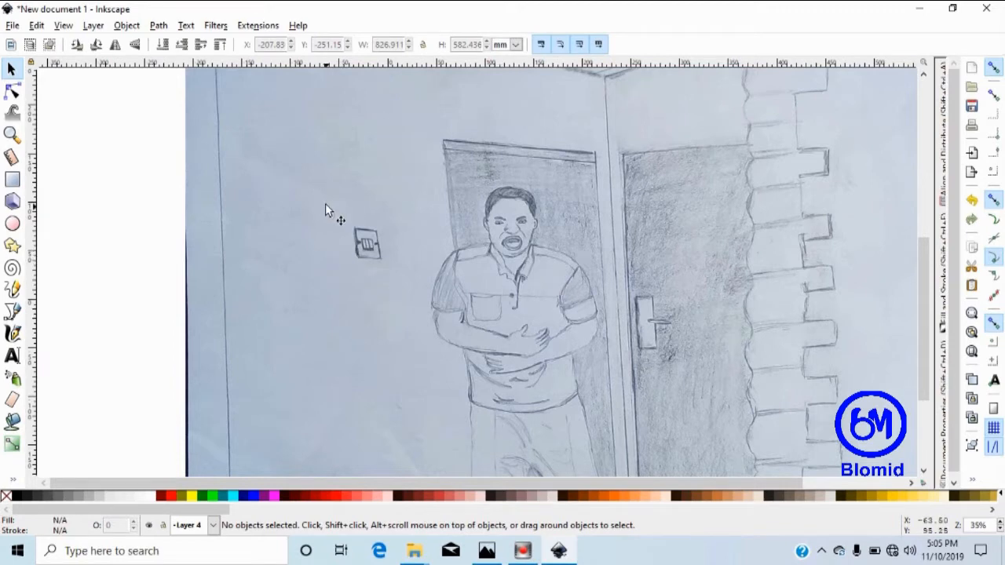
Make Layer 1, which holds the imported sketch, the current layer and lock it.
scroll(594, 243, "up", 5)
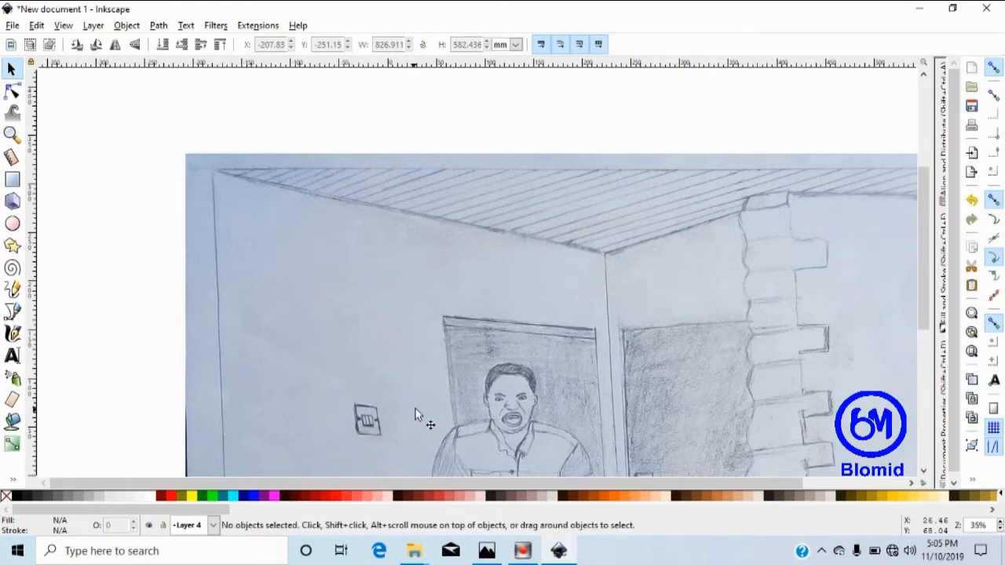
scroll(417, 413, "down", 3)
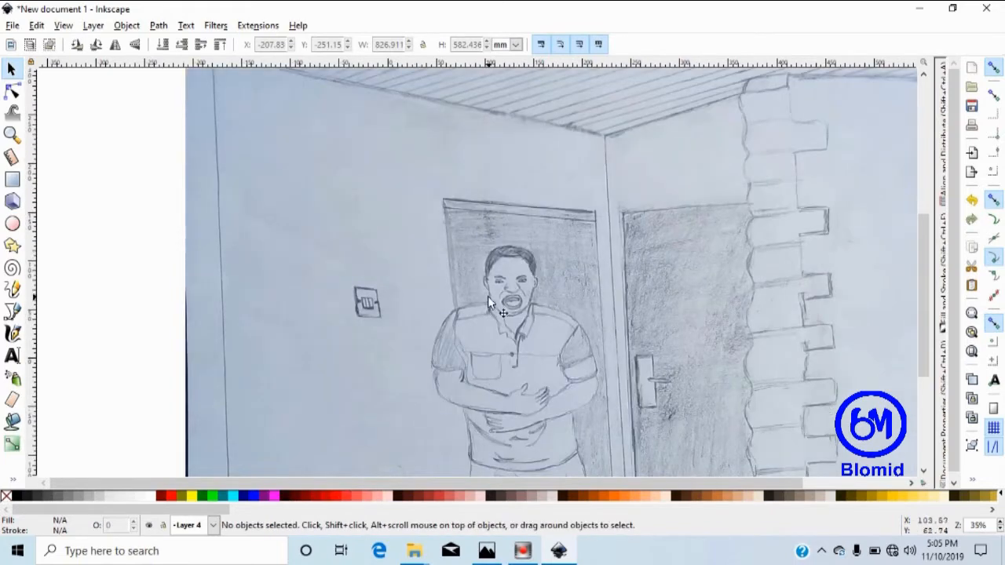
scroll(564, 394, "down", 4)
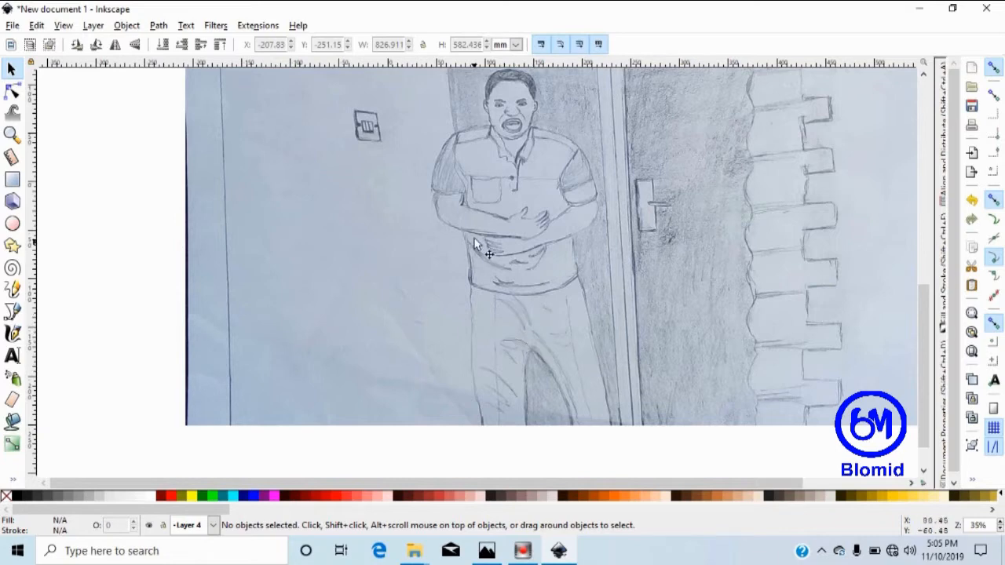
scroll(475, 243, "up", 1)
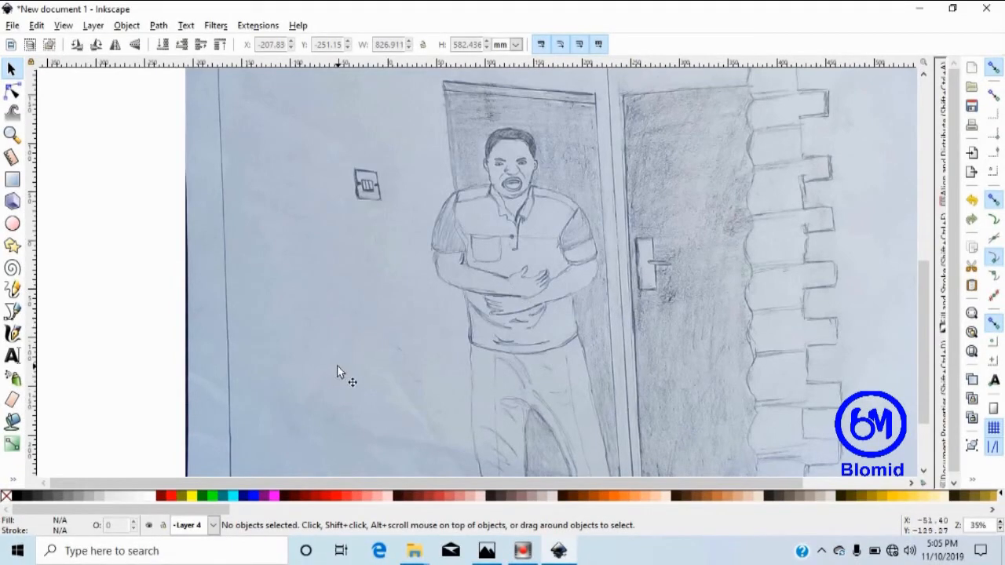
left_click(213, 525)
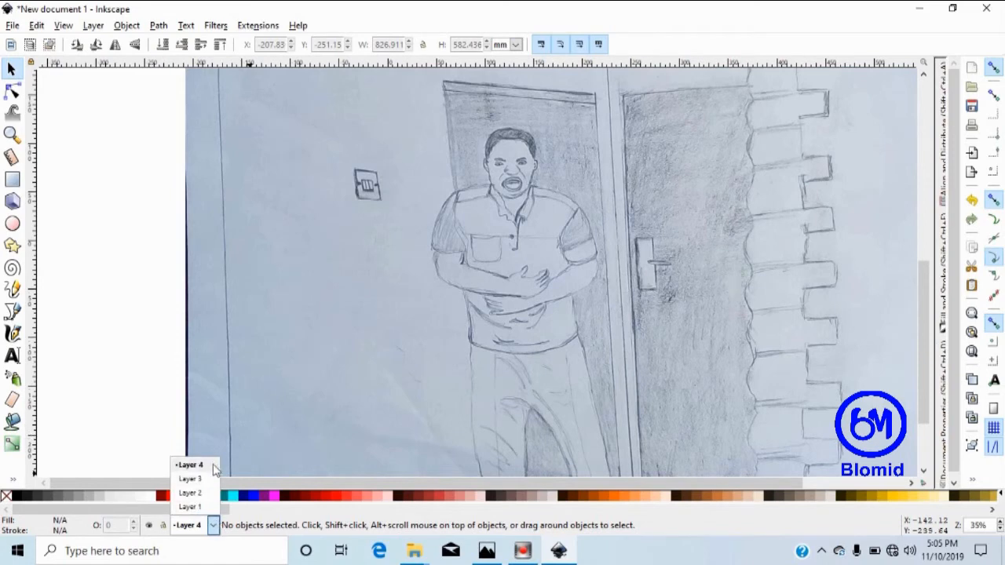
left_click(202, 507)
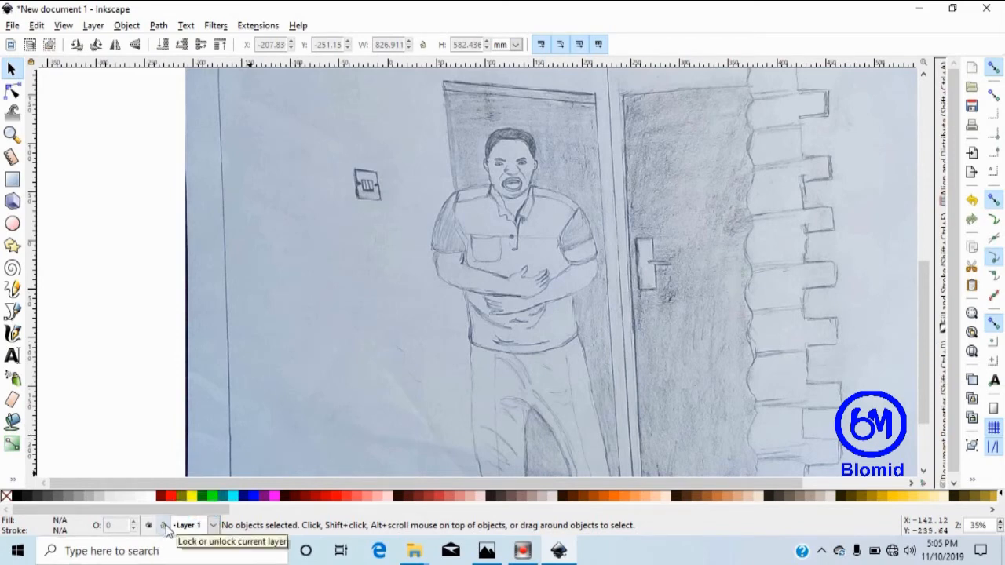
left_click(164, 527)
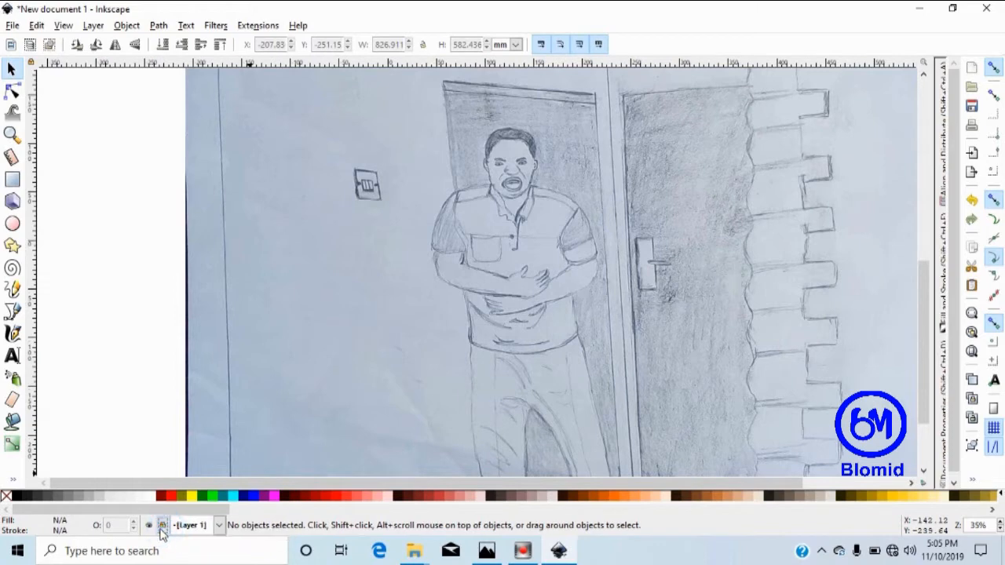
Hide Layer 1 and show it again, and try to move the sketch image while the layer is locked.
left_click(149, 527)
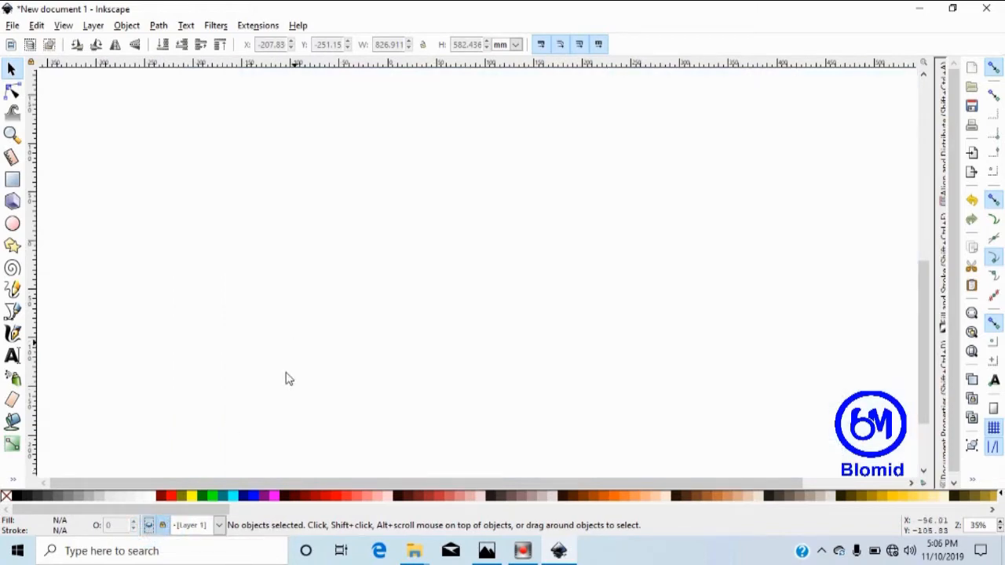
left_click(148, 527)
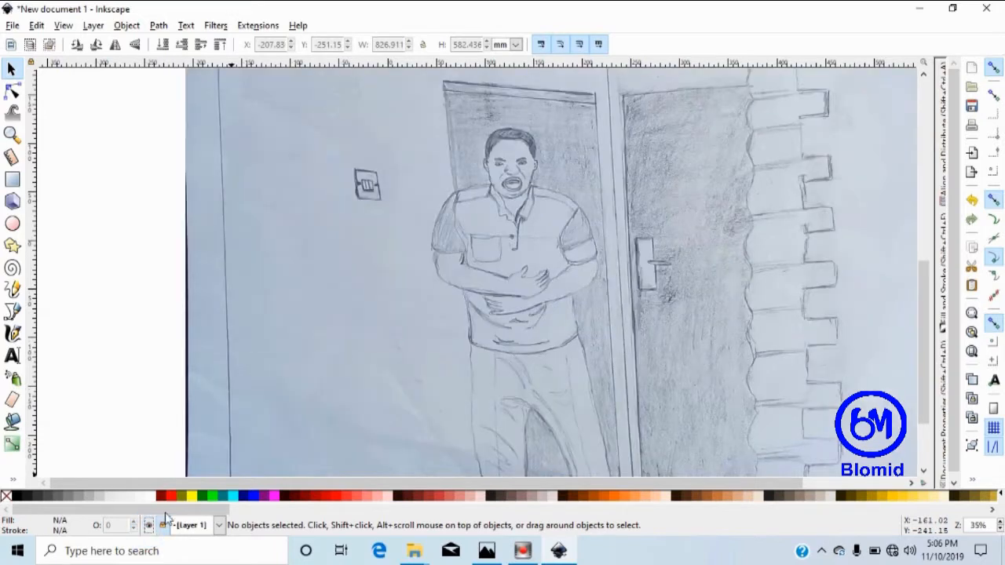
scroll(311, 322, "up", 7)
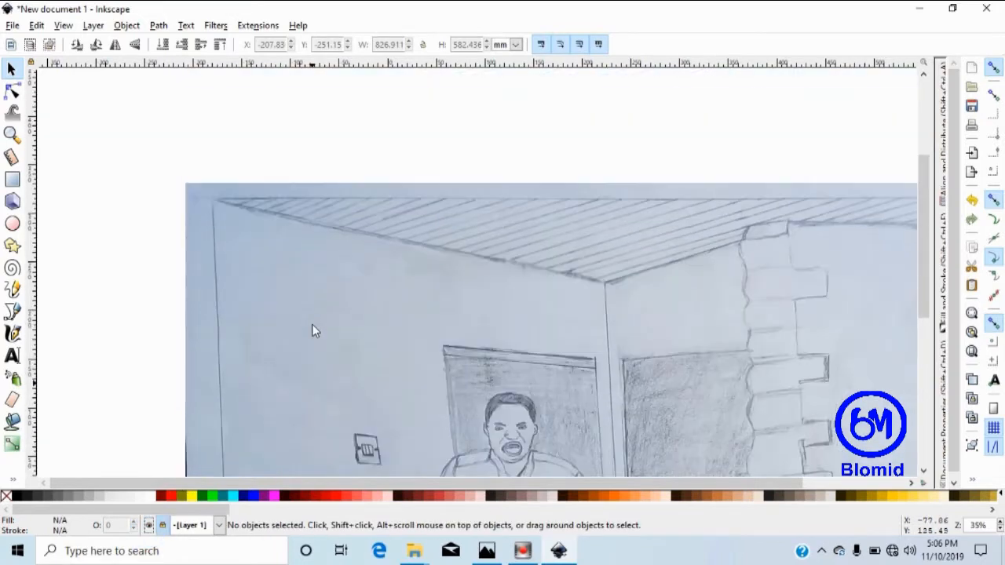
left_click_drag(307, 281, 430, 239)
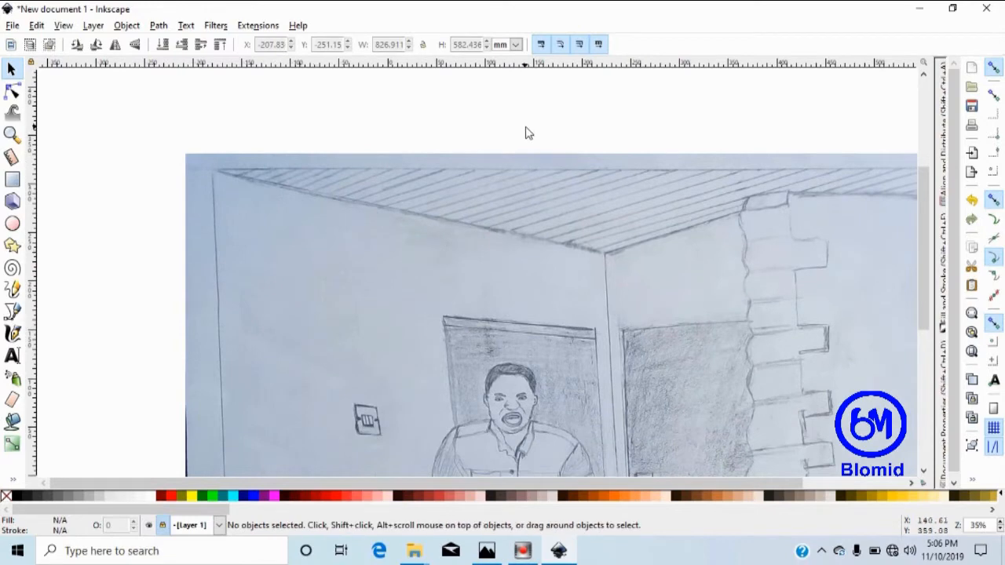
left_click_drag(532, 174, 390, 150)
left_click_drag(605, 166, 607, 315)
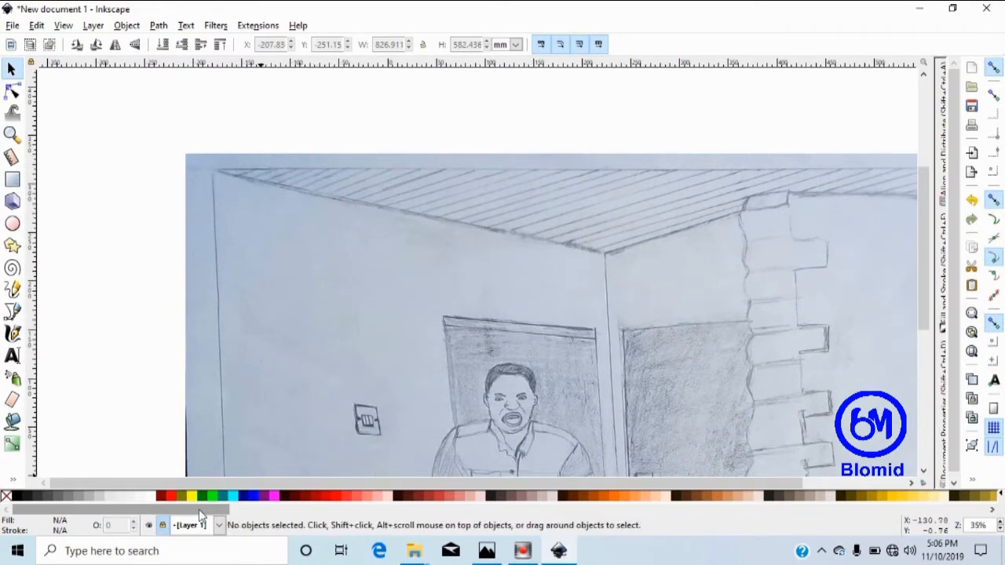
Unlock Layer 1 and move the sketch image slightly on the canvas, undoing the last move.
left_click(164, 525)
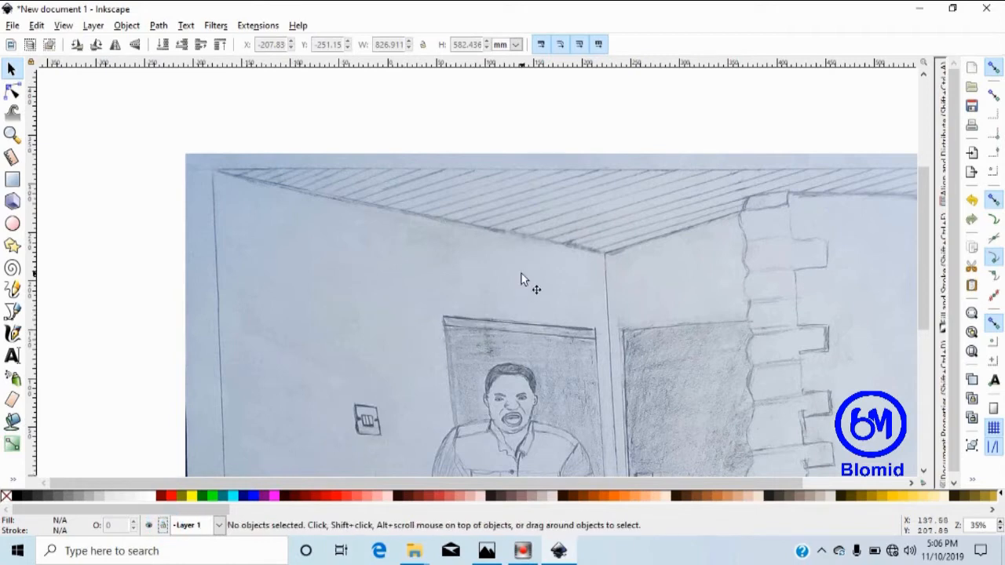
left_click(522, 278)
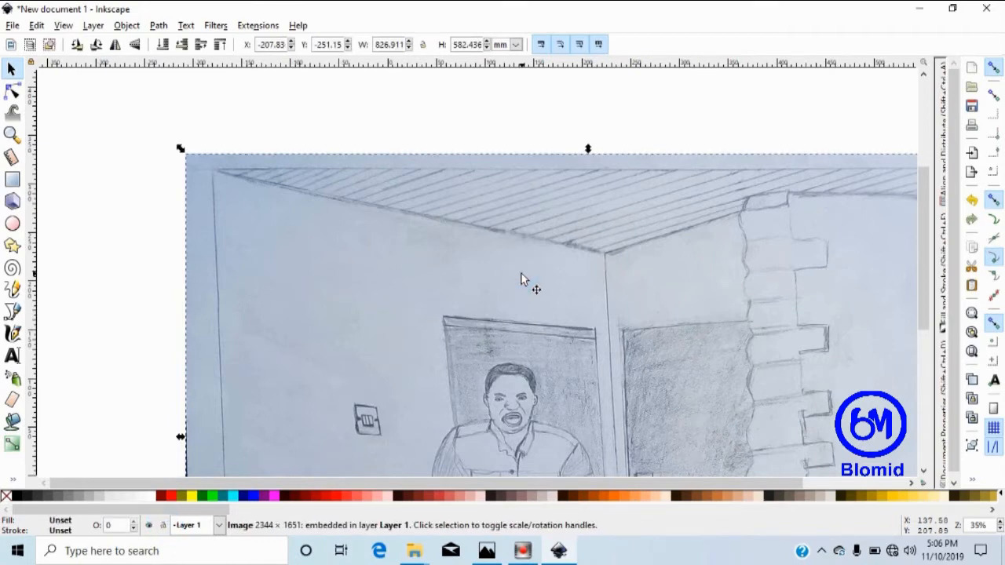
mouse_move(521, 275)
left_mouse_down()
mouse_move(496, 261)
mouse_move(538, 266)
left_mouse_up()
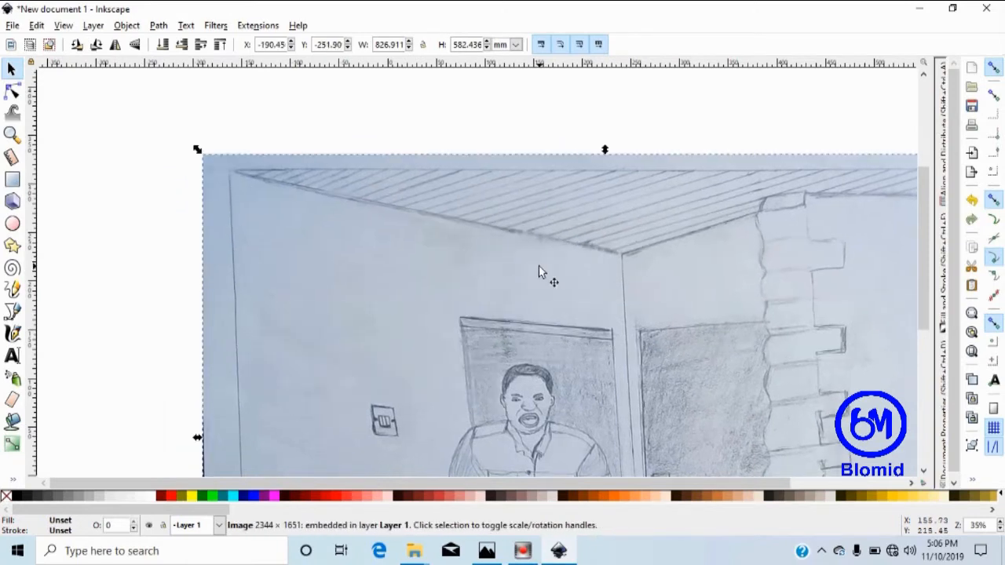
key("ctrl+z")
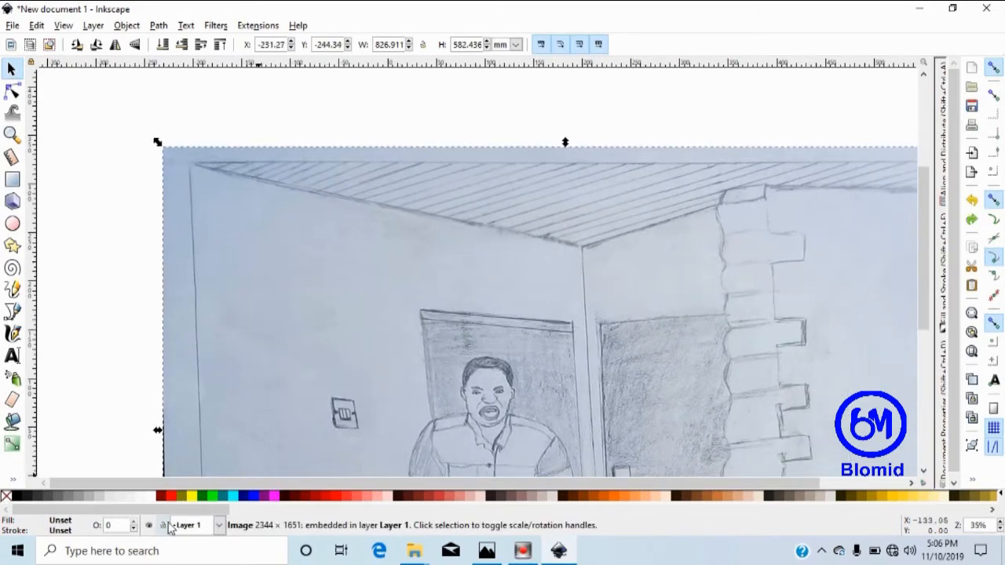
Lock Layer 1 again so the sketch image cannot be moved.
left_click(163, 526)
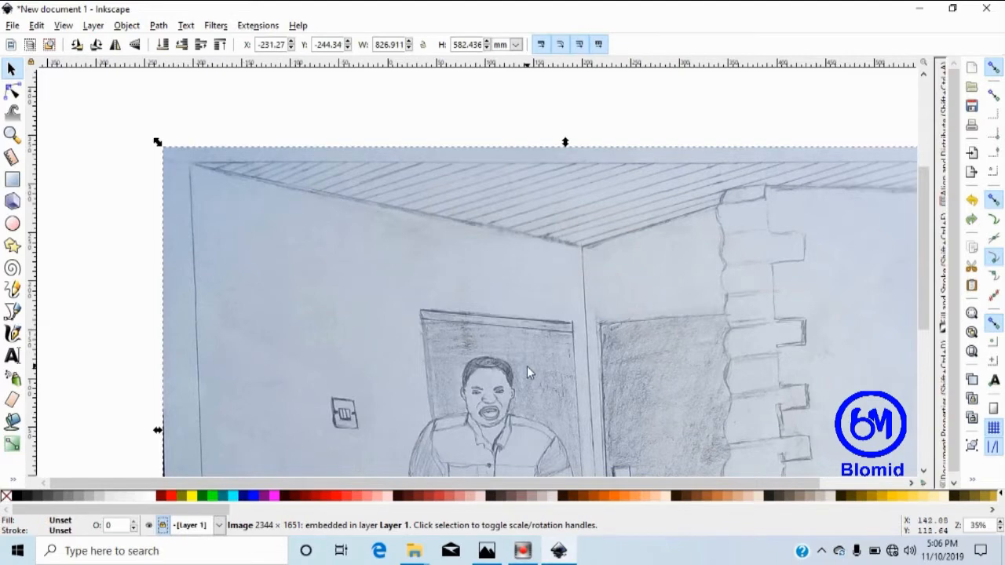
Examine the sketched man at closer zoom, from his head down to his trouser legs.
scroll(527, 366, "down", 3)
scroll(527, 366, "down", 6)
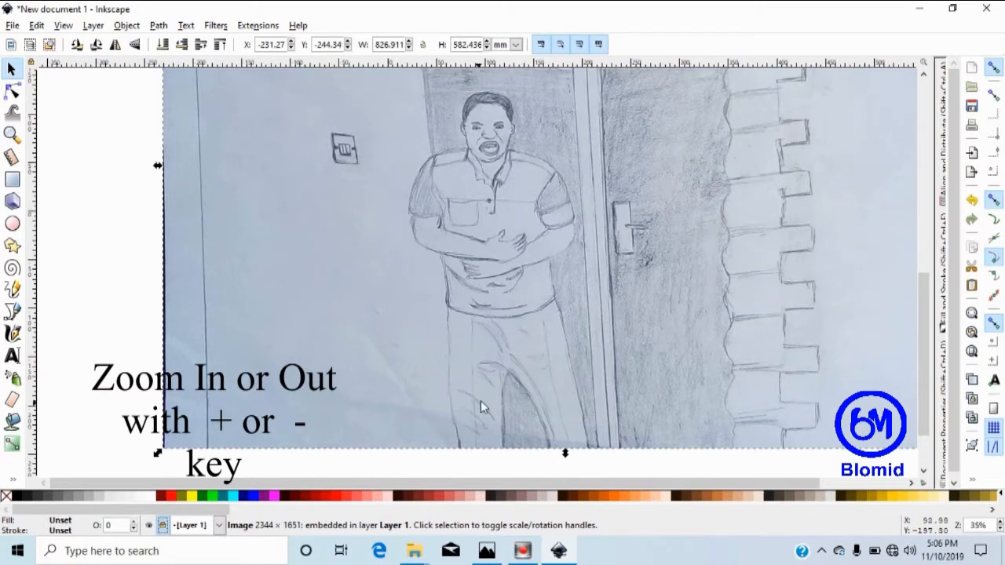
scroll(606, 396, "up", 1)
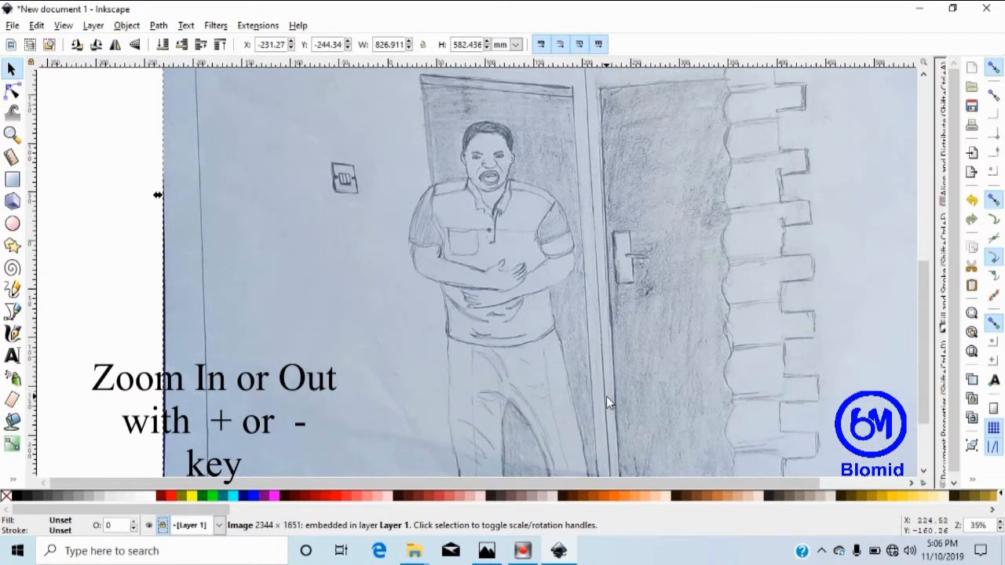
key("plus")
key("plus")
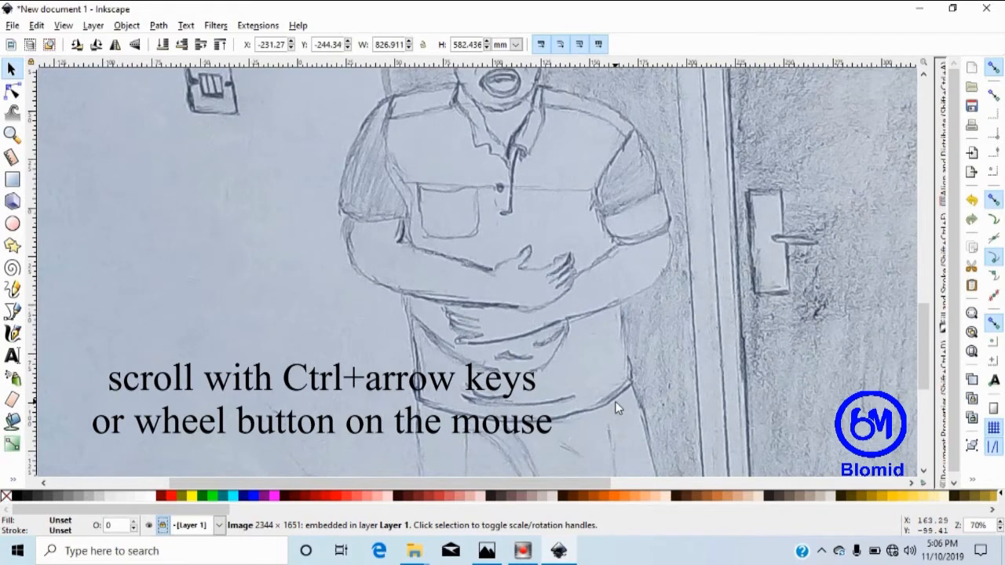
scroll(615, 401, "up", 4)
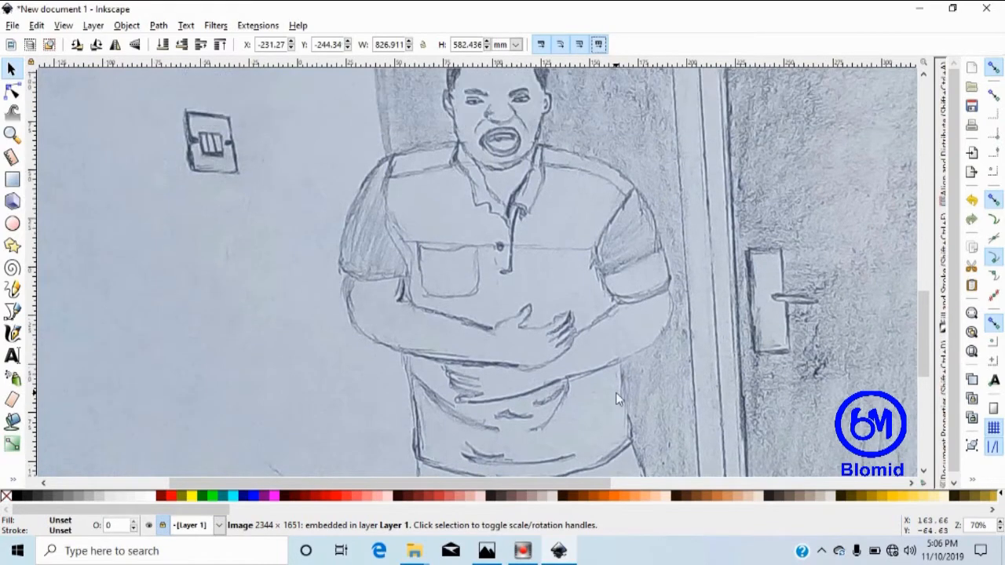
key("ctrl+Up")
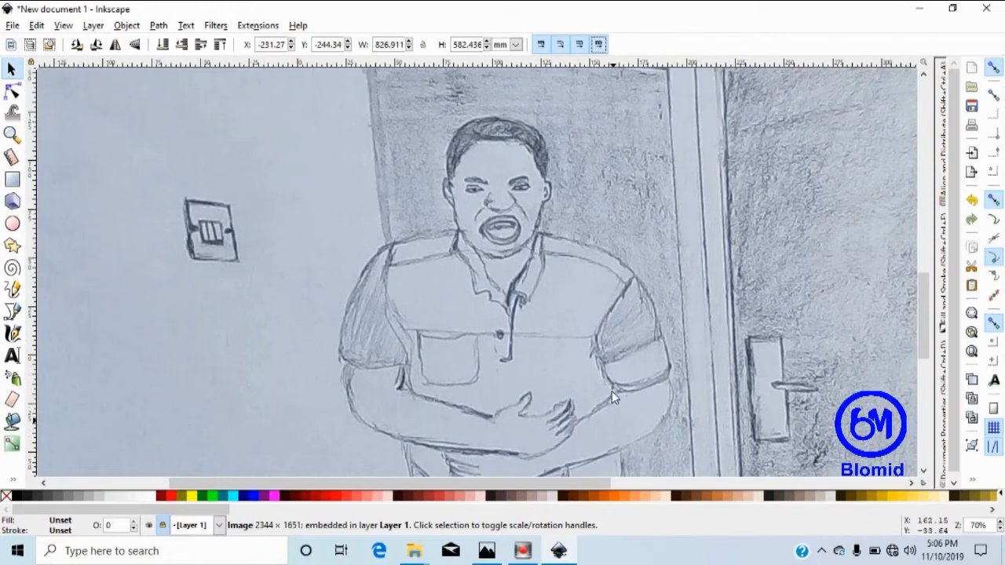
key("ctrl+Up")
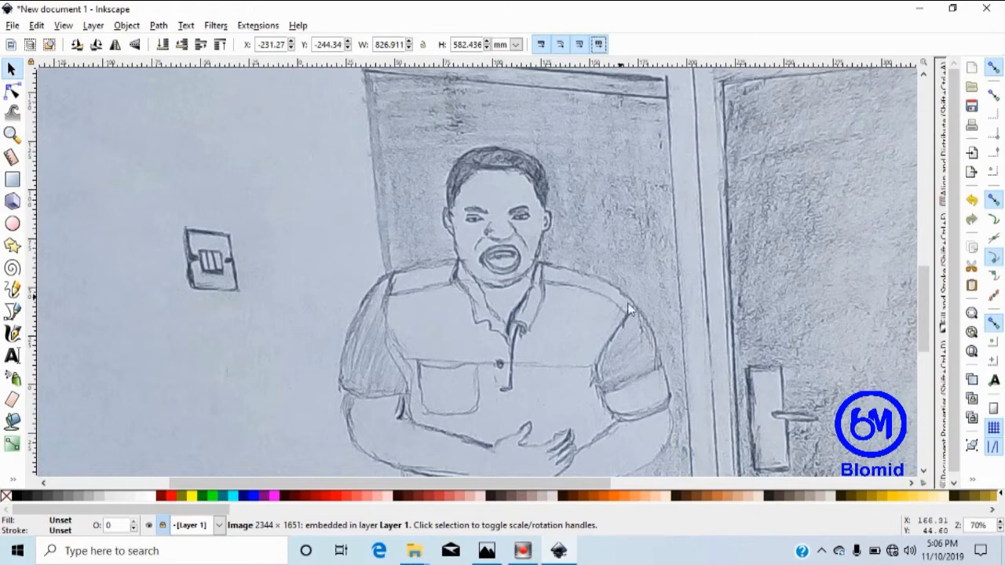
scroll(591, 420, "down", 3)
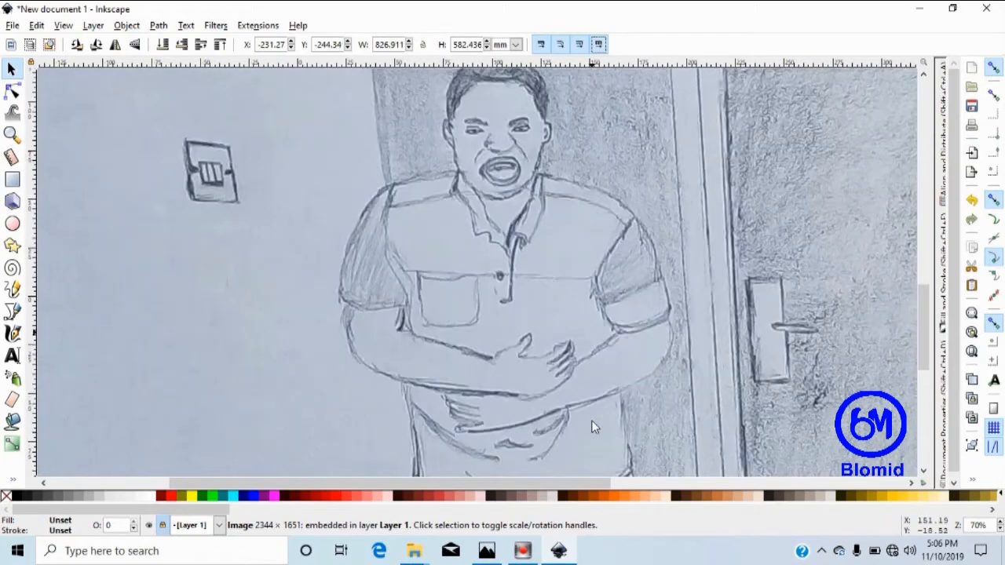
scroll(645, 322, "down", 2)
scroll(596, 393, "down", 9)
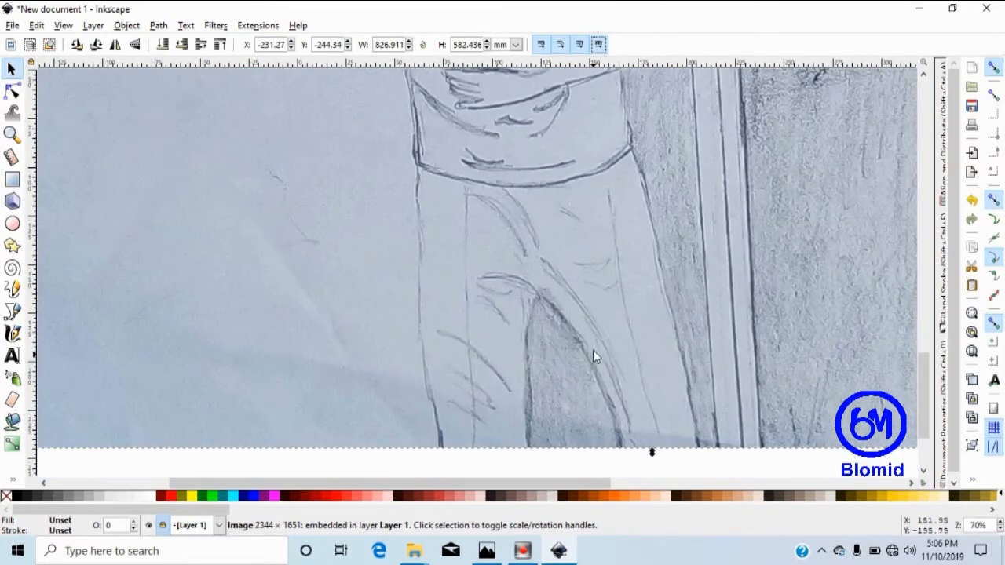
scroll(516, 414, "up", 5)
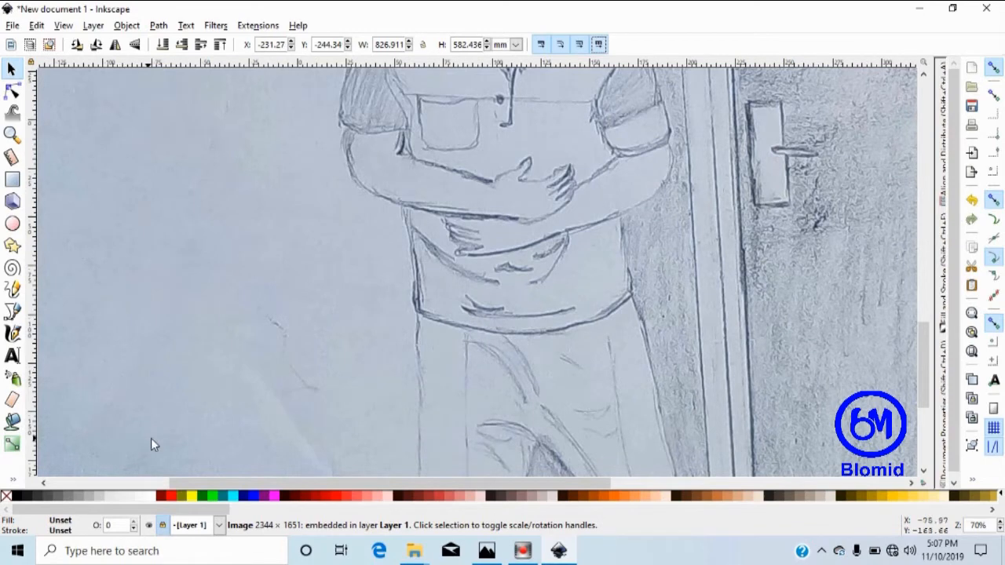
Make Layer 2 the current layer and activate the Bezier pen in BSpline mode with Shape set to None.
left_click(219, 527)
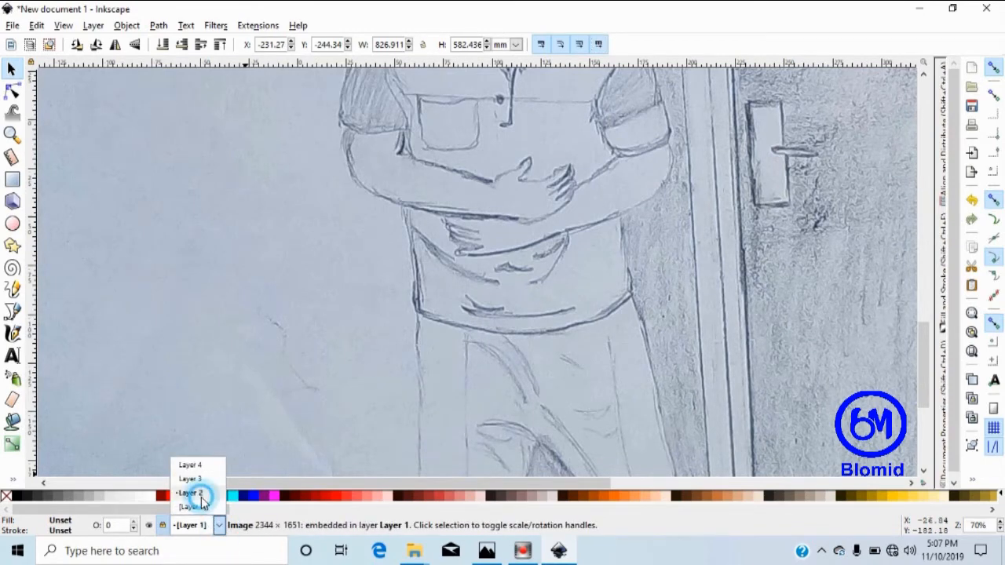
left_click(197, 494)
scroll(181, 402, "up", 10)
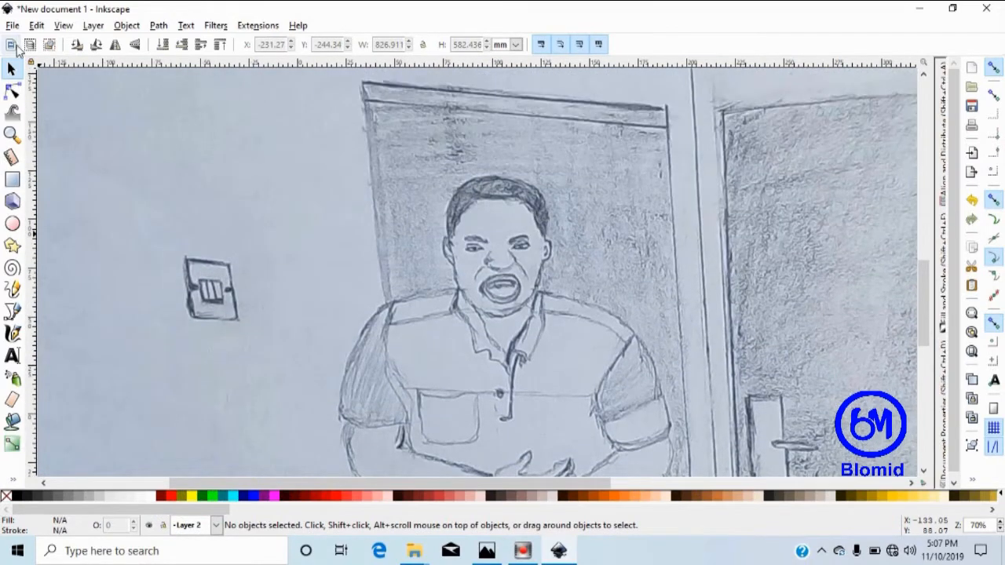
left_click(11, 312)
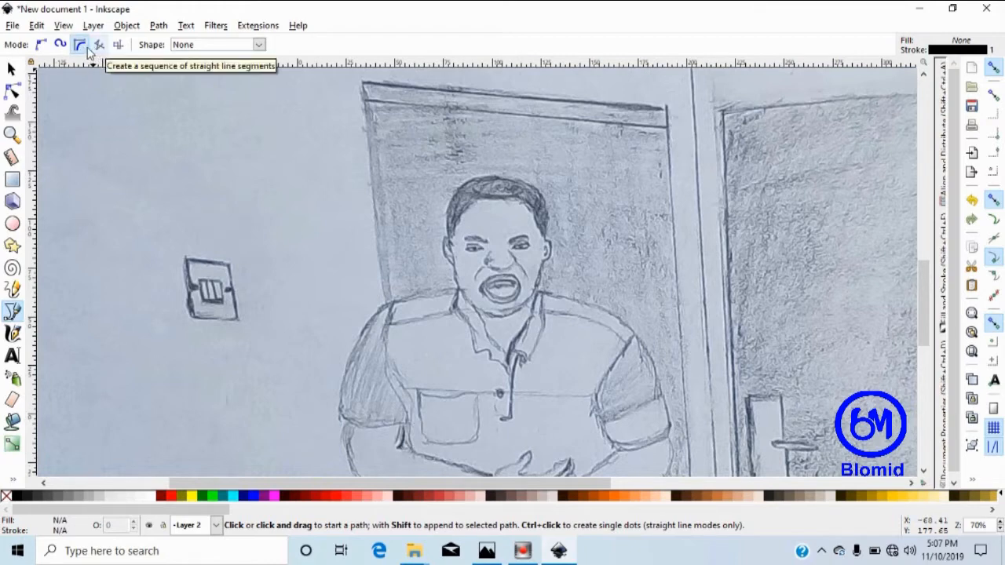
Start outlining the man on Layer 2 at the bottom of the left trouser leg, tracing its outer edge upward.
scroll(441, 225, "down", 12)
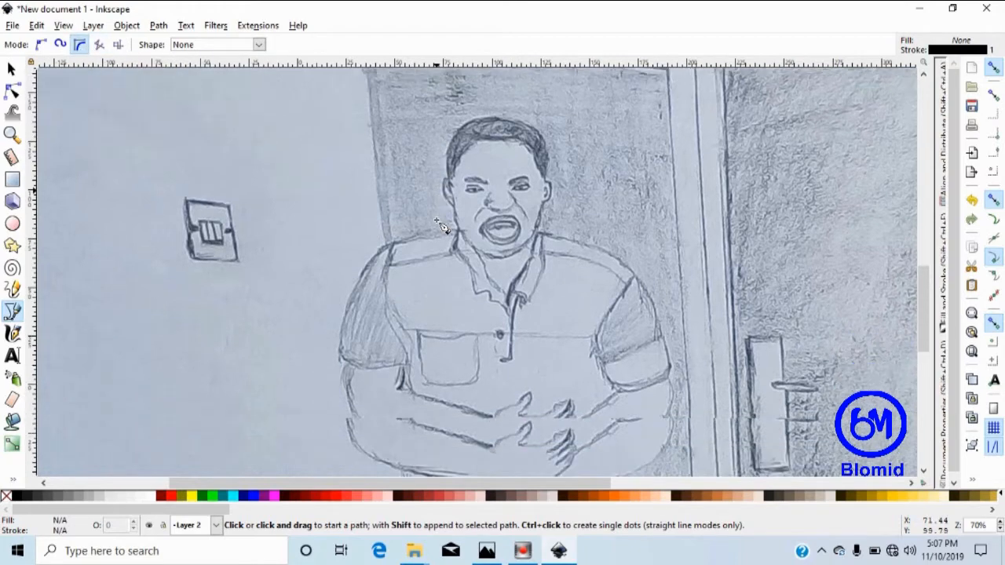
scroll(441, 225, "down", 5)
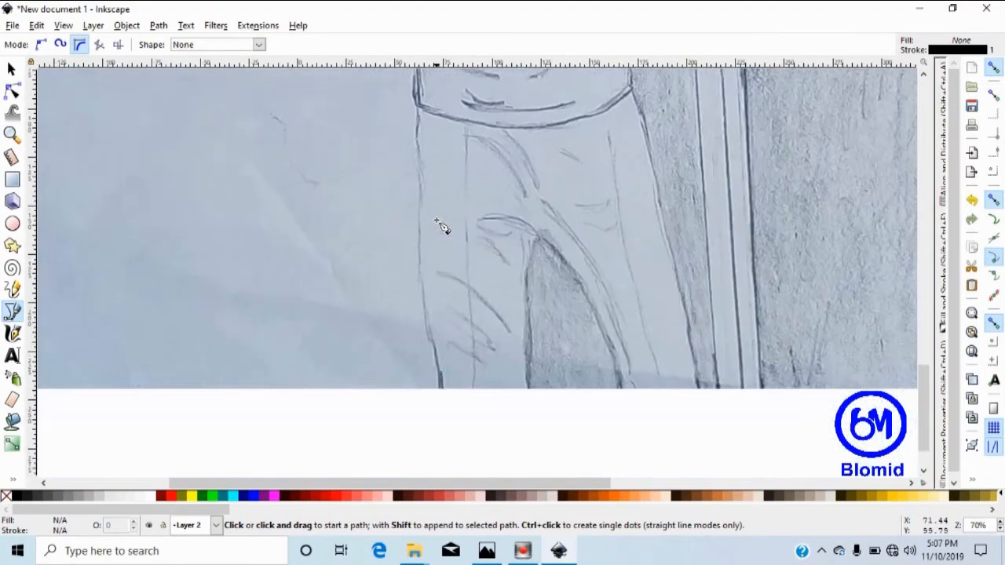
scroll(437, 369, "up", 1)
left_click(437, 387)
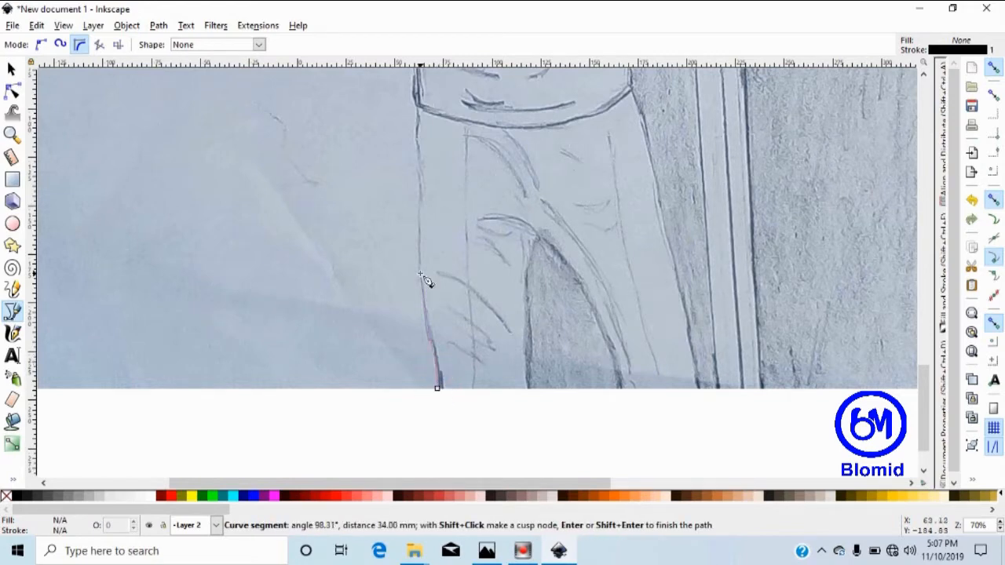
scroll(424, 280, "up", 3)
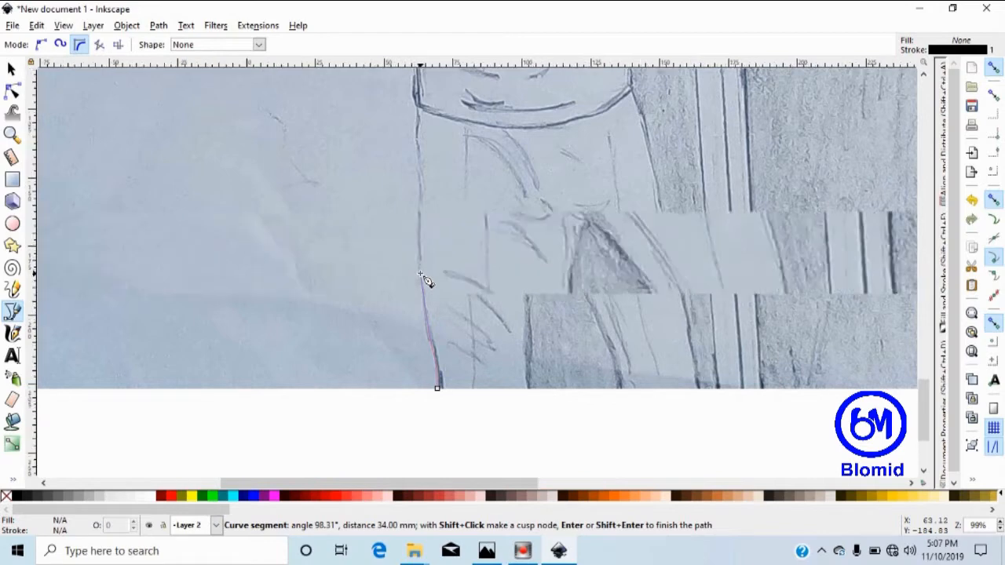
scroll(424, 280, "up", 1)
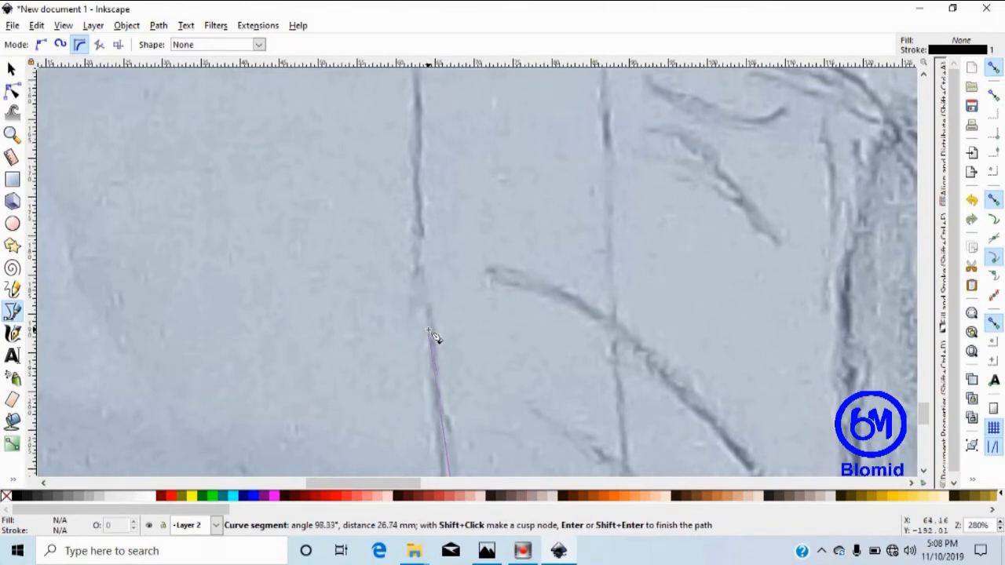
left_click(428, 284)
left_click(419, 213)
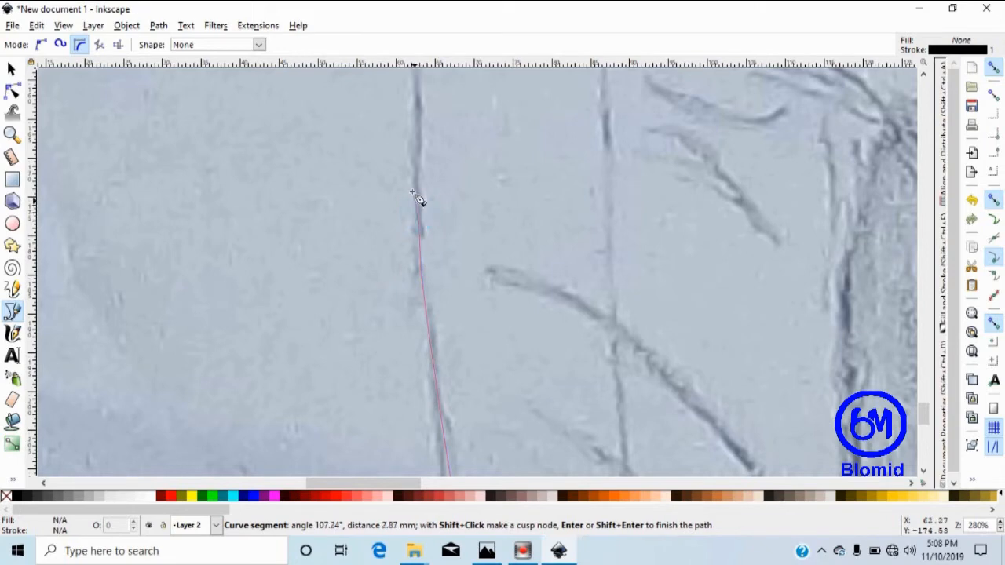
left_click(414, 171)
left_click(419, 121)
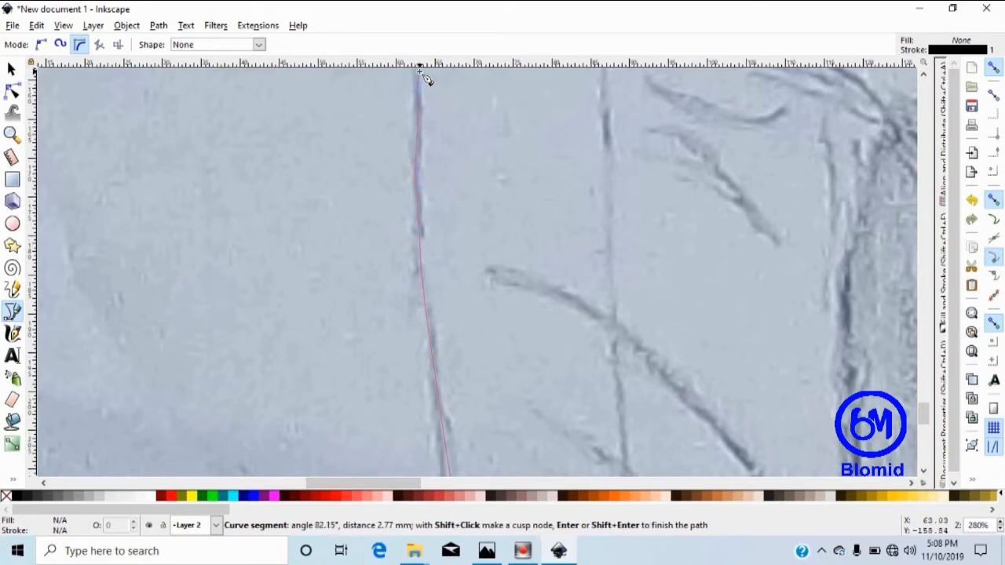
left_click(411, 68)
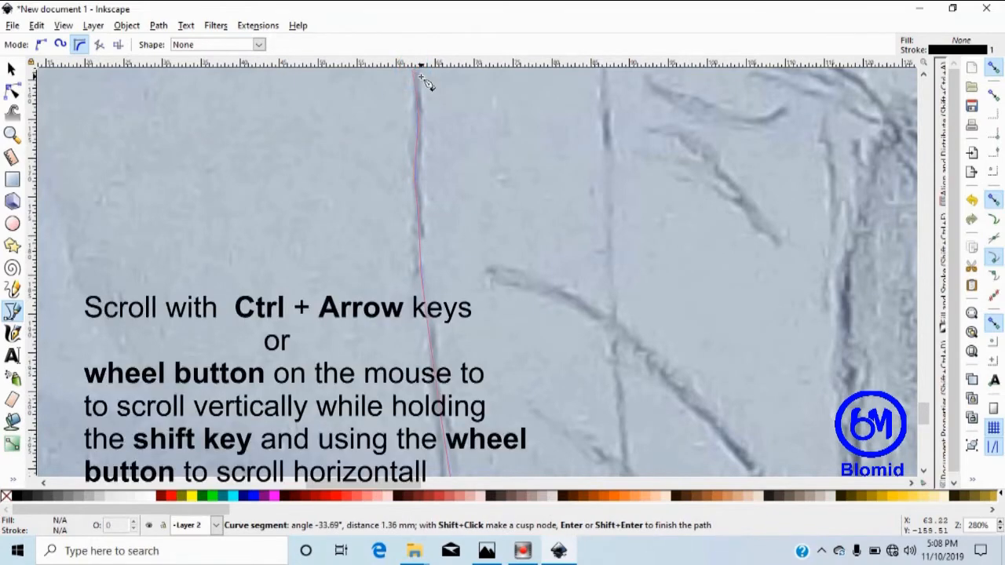
Continue the BSpline outline up the rest of the left trouser edge to the shirt hem.
scroll(429, 85, "up", 5)
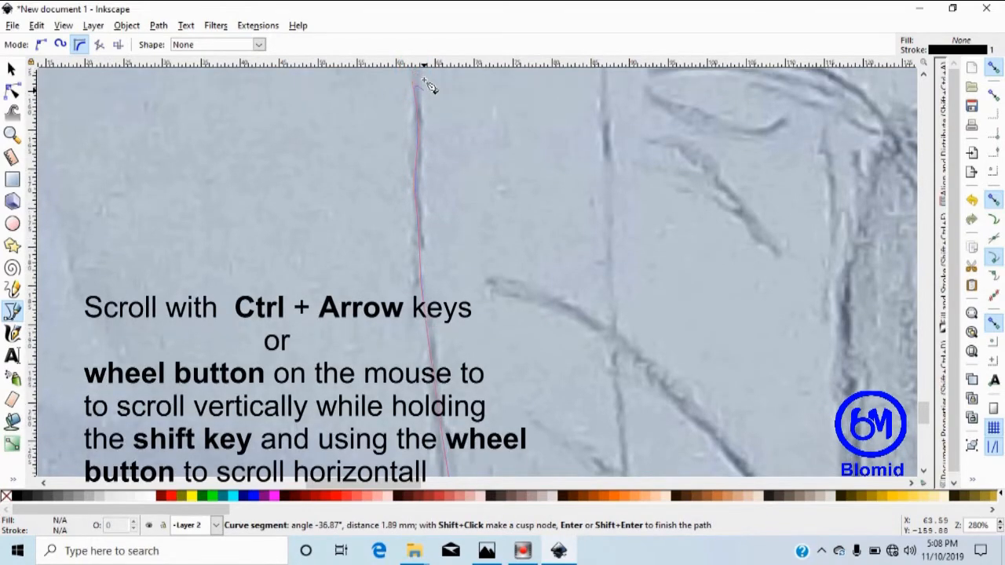
scroll(428, 85, "up", 1)
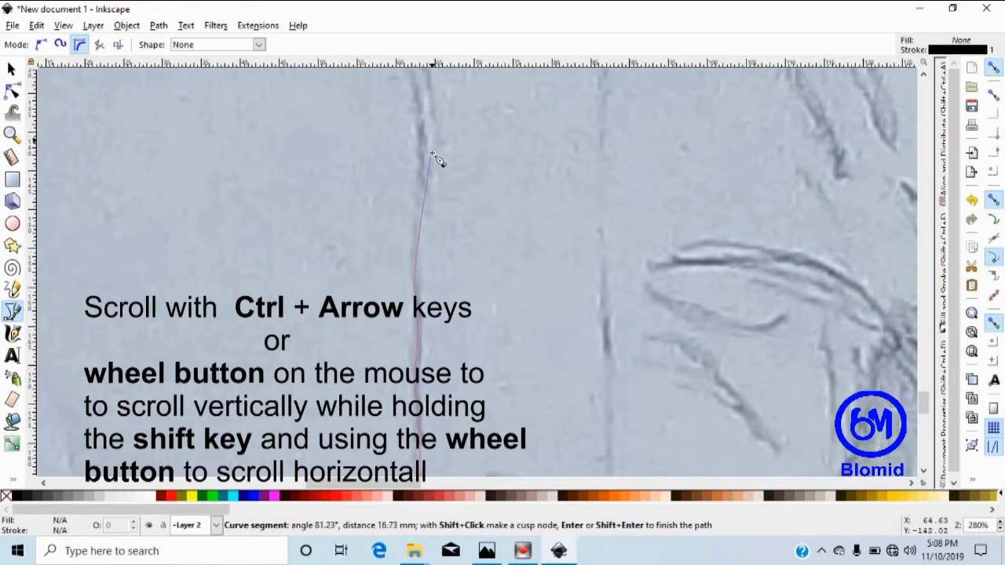
left_click(422, 187)
left_click(422, 140)
left_click(418, 85)
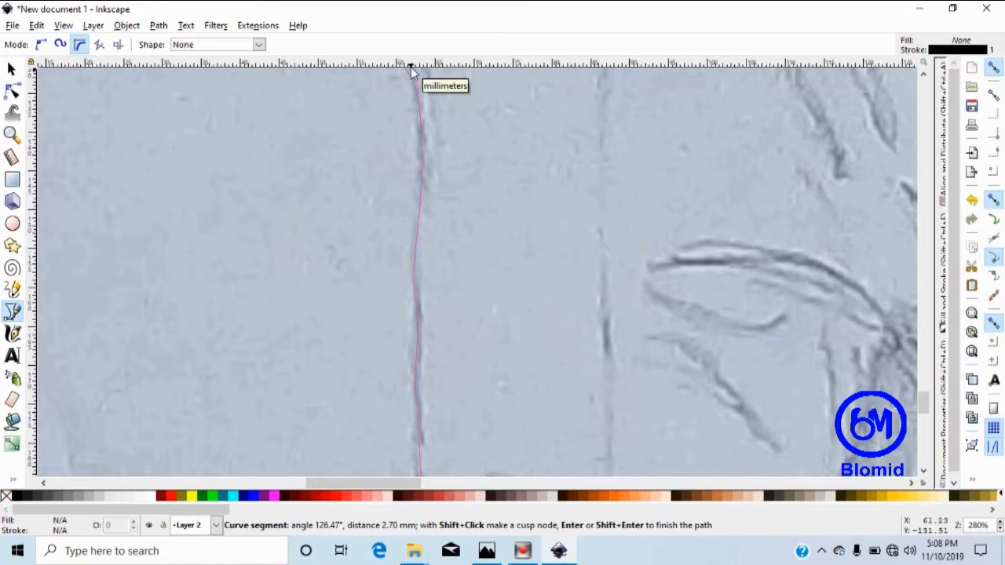
scroll(427, 80, "up", 3)
scroll(427, 80, "up", 10)
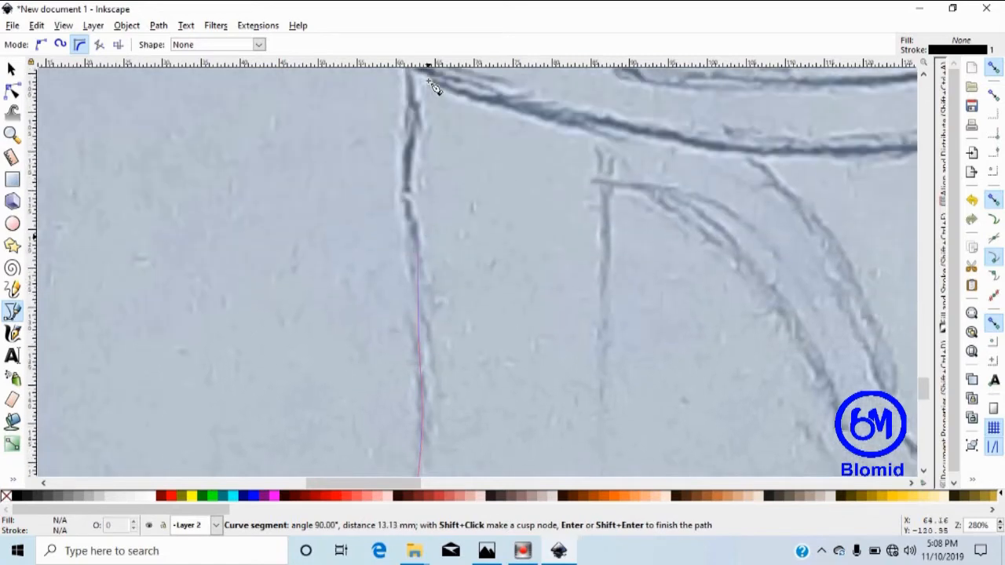
left_click(409, 313)
left_click(406, 214)
left_click(410, 160)
left_click(406, 120)
left_click(401, 84)
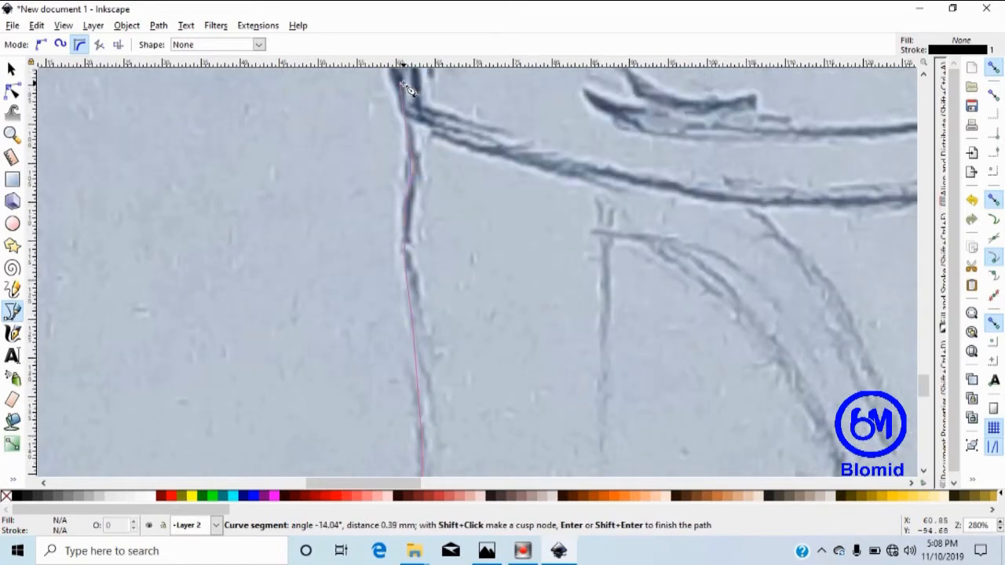
Trace the left side of the shirt from the hem up to the underside of the folded forearm.
scroll(403, 86, "up", 7)
left_click(395, 194)
left_click(397, 102)
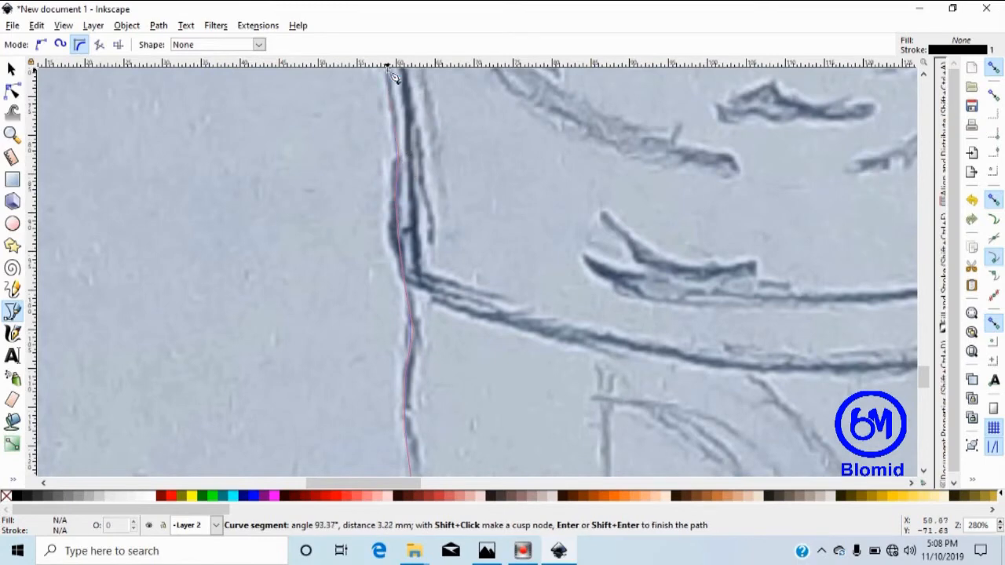
scroll(392, 75, "up", 9)
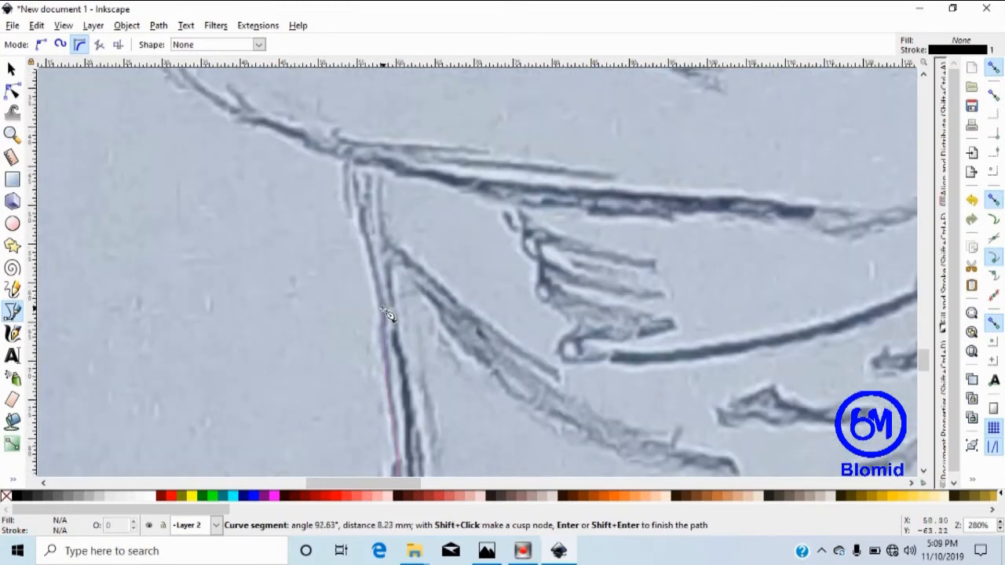
left_click(345, 156)
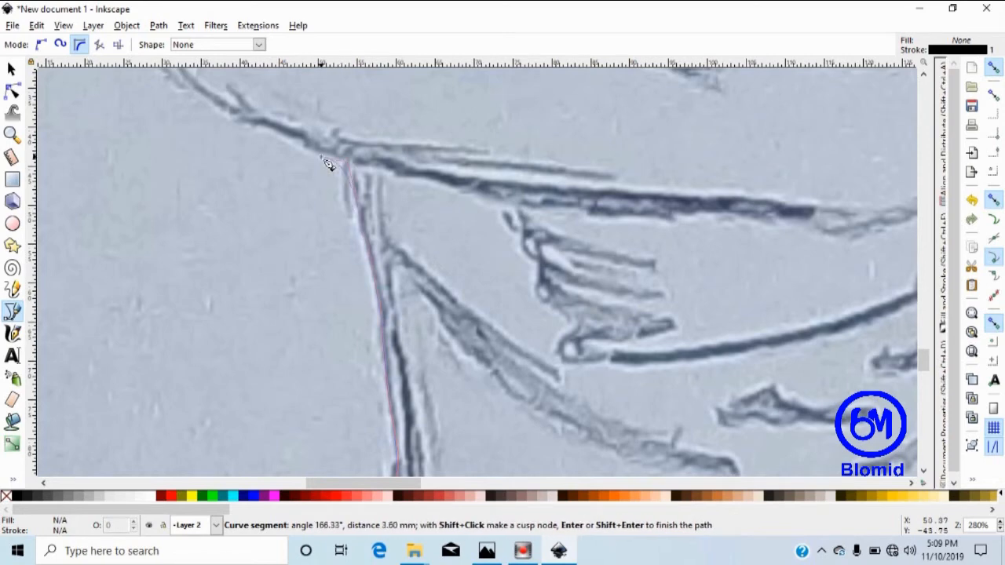
Trace the outline along the underside of the left forearm and around the elbow.
left_click(308, 149)
left_click(248, 126)
left_click(188, 80)
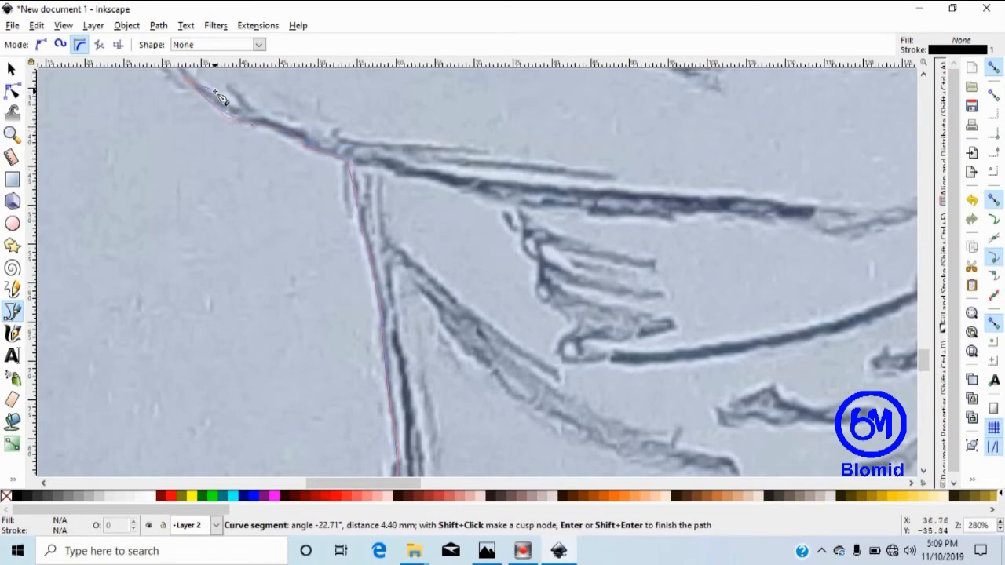
scroll(220, 96, "up", 5)
scroll(216, 92, "up", 3)
left_click(135, 291)
left_click(118, 128)
left_click(103, 95)
Trace up the left upper arm and sleeve, then over the shoulder to the base of the neck.
scroll(138, 114, "up", 8)
left_click(163, 123)
left_click(187, 76)
scroll(189, 79, "up", 12)
left_click(196, 436)
left_click(234, 373)
left_click(343, 303)
left_click(427, 275)
left_click(498, 265)
left_click(574, 257)
Trace the left side of the neck and jaw up and around the left ear to its top.
left_click(559, 217)
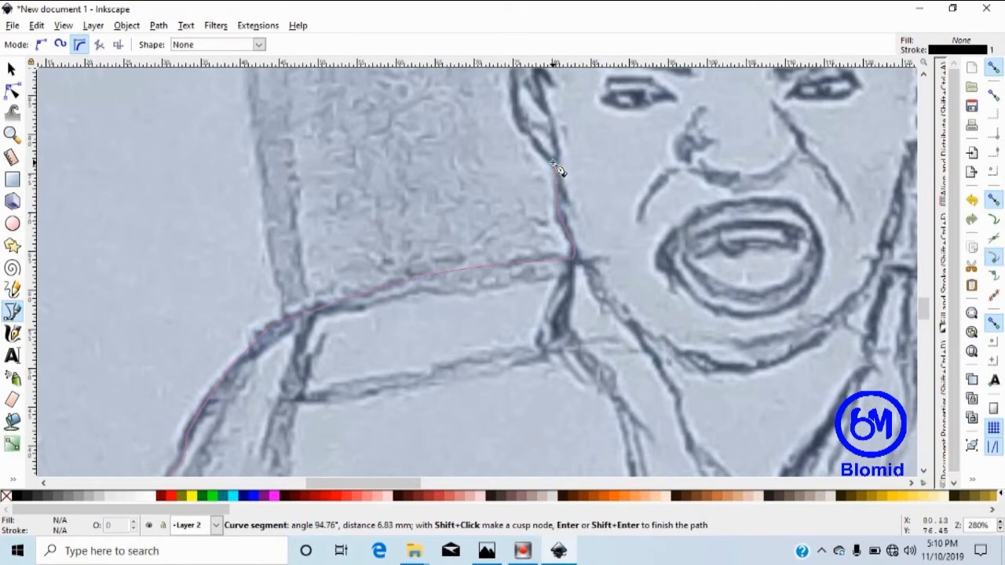
left_click(553, 163)
scroll(553, 162, "up", 5)
left_click(526, 312)
left_click(514, 288)
left_click(513, 243)
left_click(518, 227)
left_click(536, 228)
Trace the hair's left edge upward from the top of the ear.
left_click(531, 187)
left_click(529, 147)
left_click(533, 100)
left_click(553, 73)
Trace the outline of the hair over the crown of the head to its upper right.
scroll(554, 76, "up", 1)
scroll(555, 76, "up", 6)
left_click(580, 240)
left_click(627, 206)
left_click(675, 193)
left_click(737, 190)
left_click(794, 193)
left_click(871, 227)
Trace the hair's right edge down to the top of the right ear.
scroll(908, 265, "right", 5)
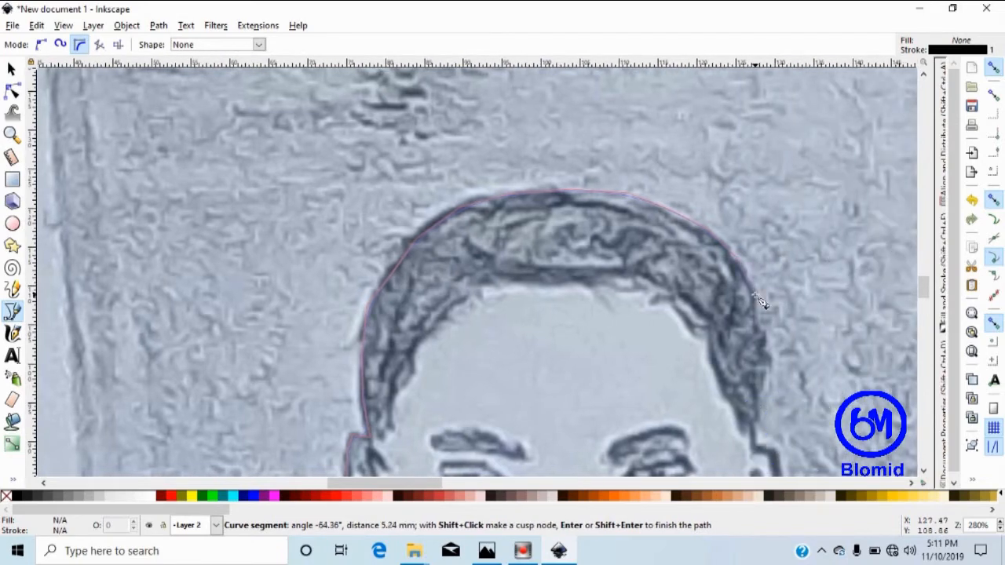
left_click(758, 333)
left_click(768, 349)
left_click(769, 380)
left_click(754, 421)
left_click(755, 448)
Trace around the right ear and down the jaw and neck to the shirt collar.
scroll(769, 448, "down", 8)
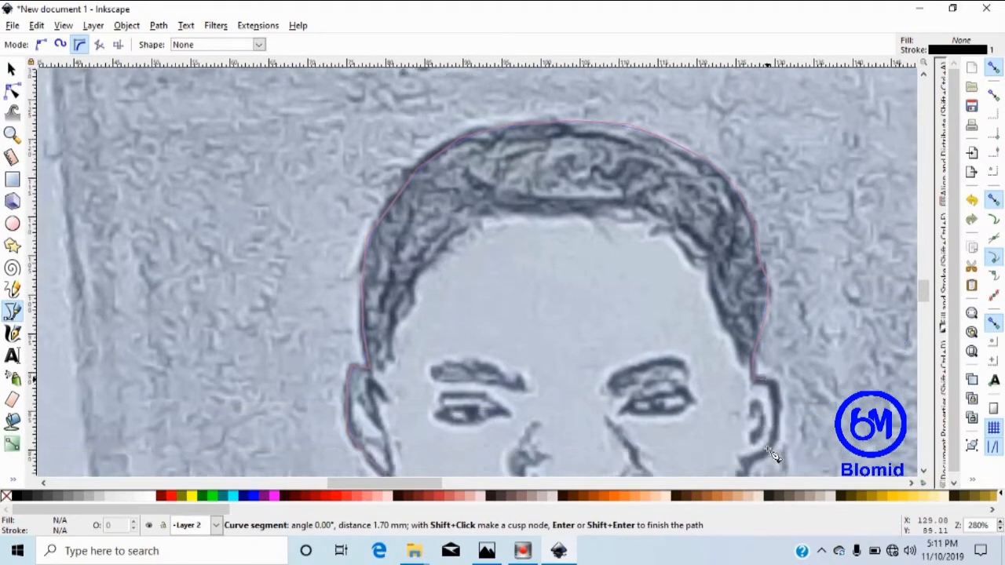
left_click(776, 199)
left_click(777, 251)
left_click(765, 272)
left_click(746, 280)
left_click(733, 338)
left_click(717, 391)
Continue the outline from the collar across the shirt's right shoulder toward the sleeve seam.
left_click(733, 404)
left_click(845, 427)
scroll(908, 451, "right", 8)
scroll(909, 451, "down", 9)
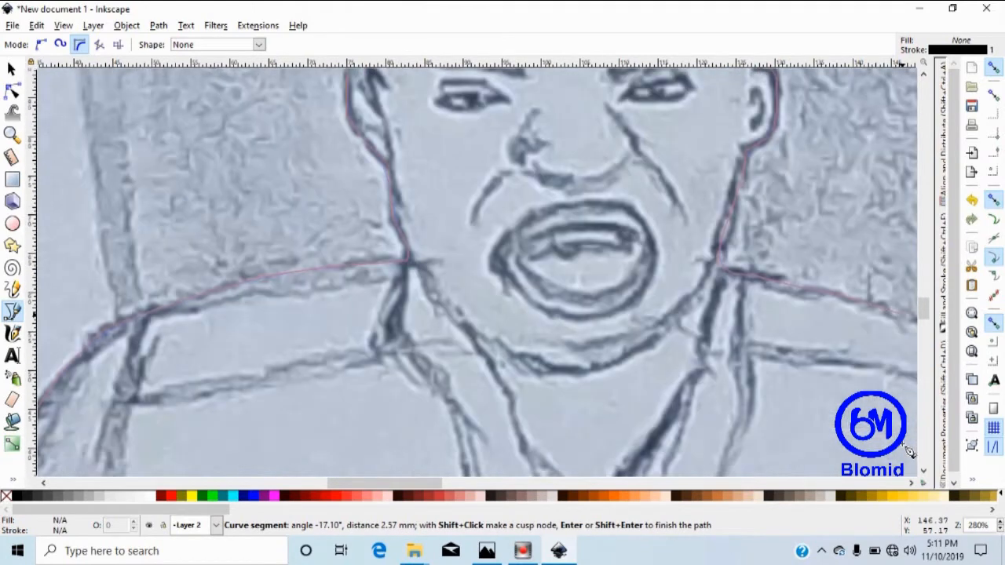
left_click(861, 262)
left_click(891, 313)
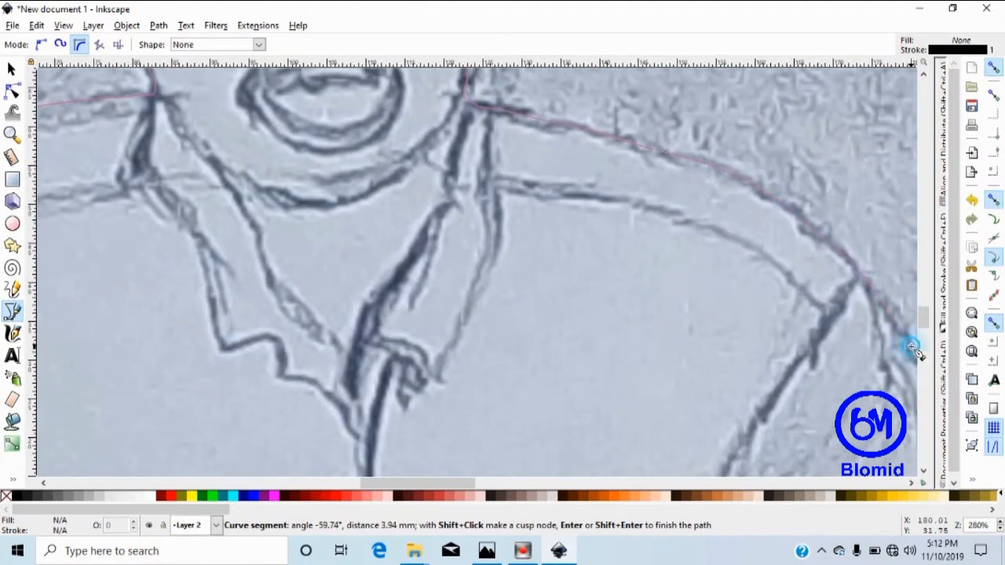
Trace the right sleeve's outer edge and curve around the elbow to the underside of the forearm.
left_click(911, 346)
scroll(916, 366, "down", 2)
scroll(917, 366, "right", 7)
scroll(771, 440, "down", 7)
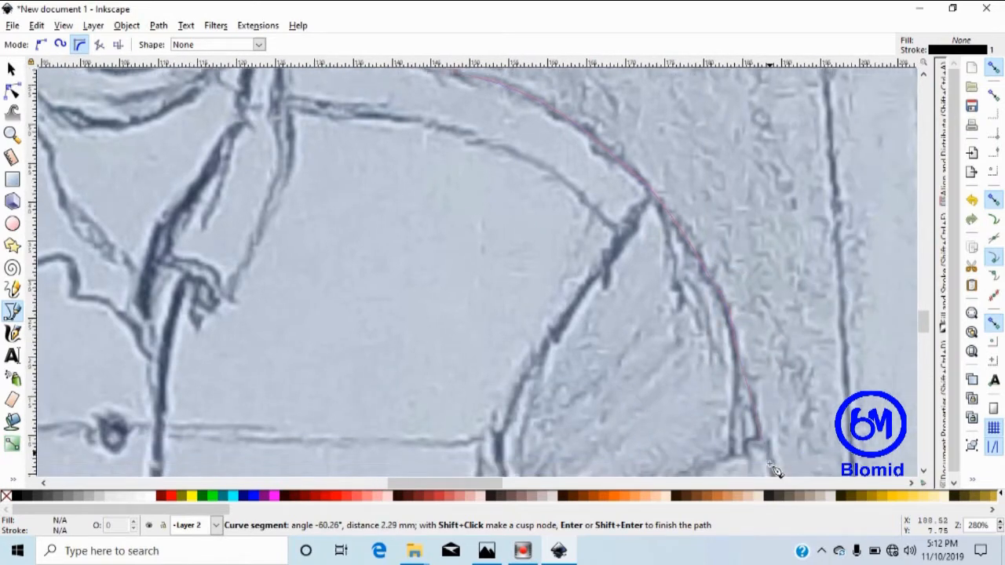
left_click(788, 363)
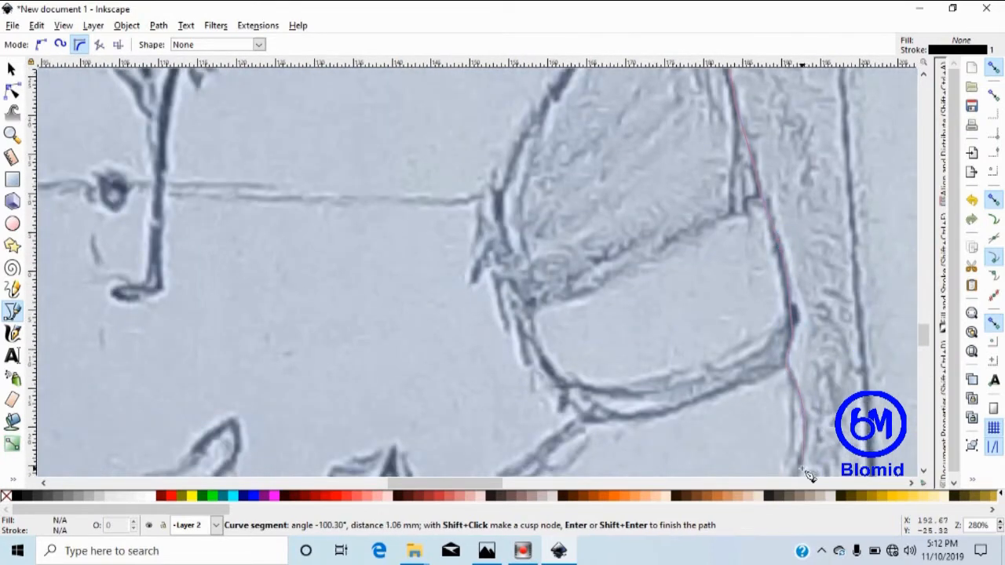
scroll(811, 471, "down", 8)
left_click(718, 282)
left_click(594, 348)
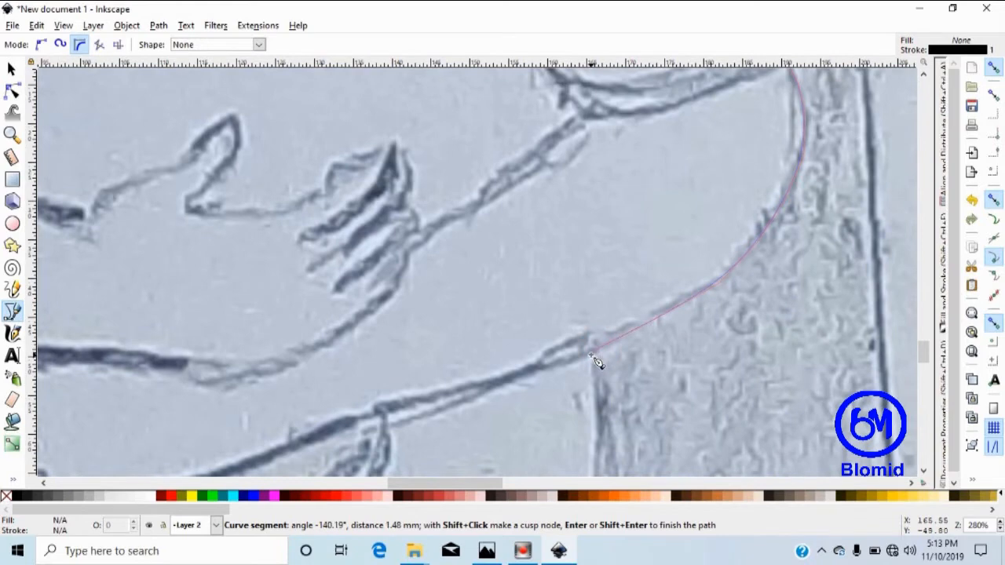
Trace the shirt's right side from beneath the forearm down past the hem to the trousers.
left_click(594, 386)
scroll(616, 392, "down", 5)
left_click(623, 352)
left_click(637, 426)
left_click(643, 465)
scroll(651, 476, "down", 6)
left_click(665, 371)
left_click(695, 426)
left_click(703, 469)
Trace the outer edge of the right trouser leg down to the bottom edge of the sketch.
scroll(703, 470, "down", 10)
left_click(721, 290)
left_click(740, 364)
left_click(754, 444)
scroll(763, 467, "down", 11)
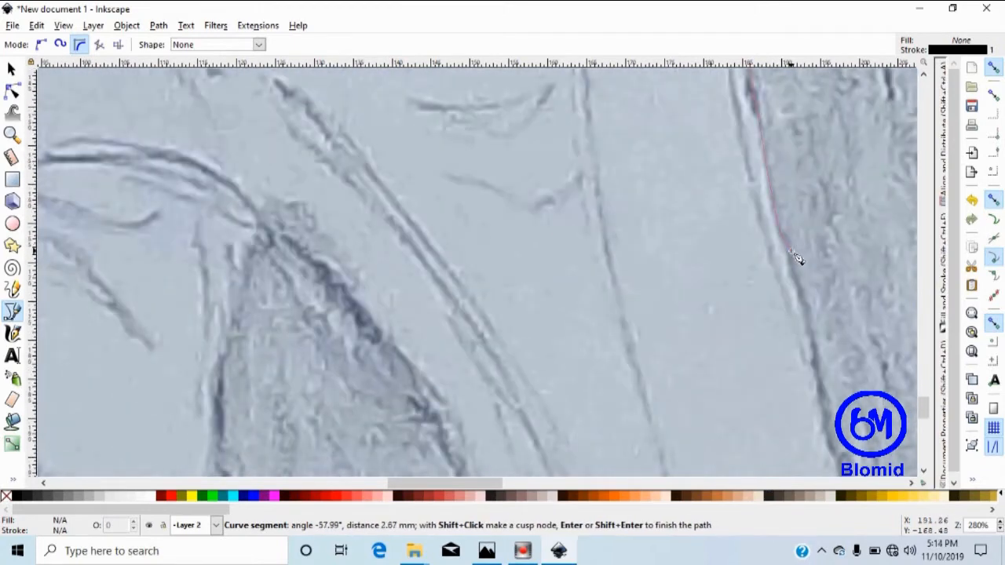
left_click(818, 382)
scroll(852, 471, "down", 13)
left_click(851, 180)
left_click(904, 453)
left_click_drag(907, 473, 838, 375)
left_click(841, 401)
left_click(845, 428)
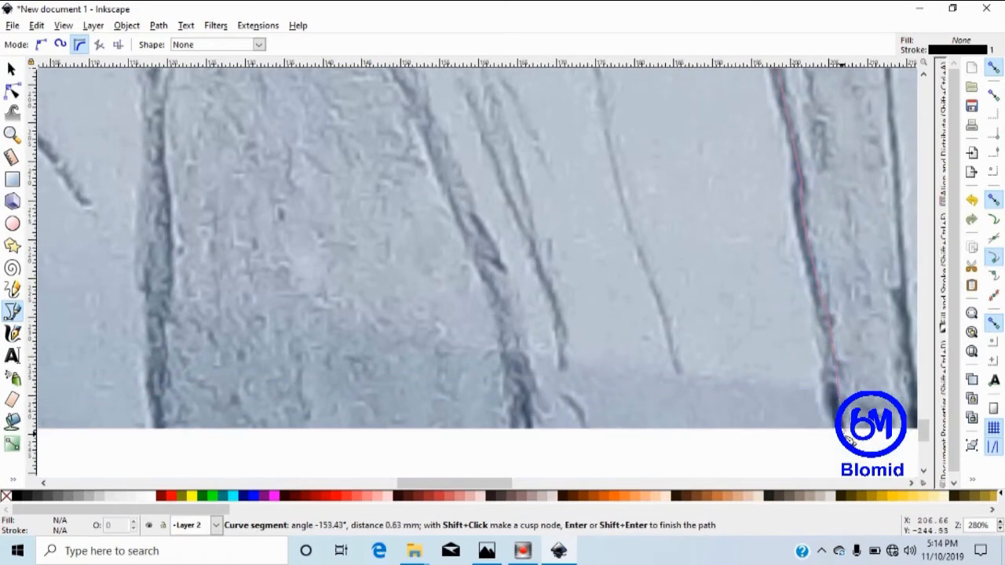
Run the outline along the sketch's bottom edge to its starting point on the left trouser leg and close the path.
scroll(126, 428, "left", 14)
left_click(227, 428)
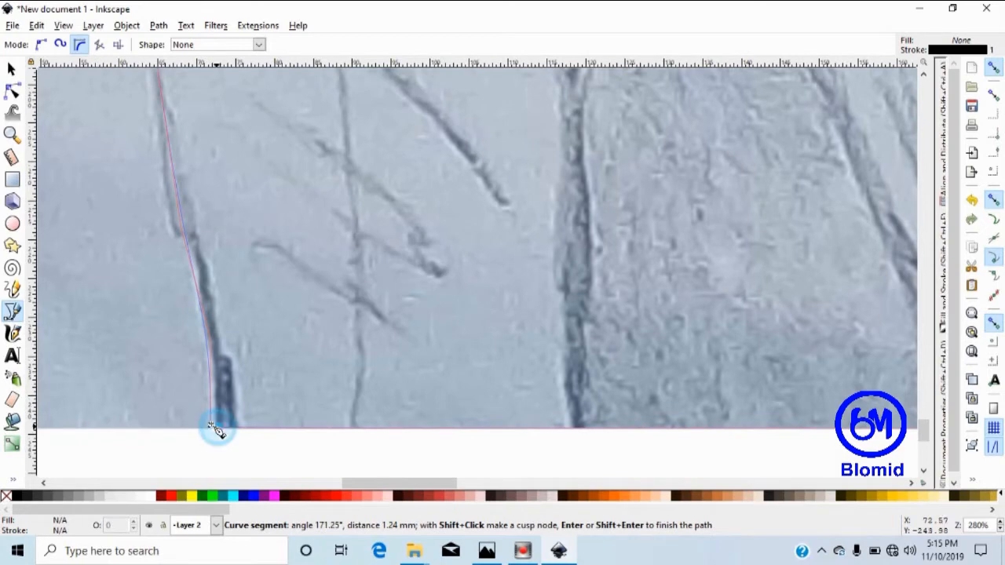
left_click(218, 430)
Fill the closed body outline with Aqua to check the silhouette, and set its fill back to none.
key("ctrl+Up")
key("ctrl+Up")
key("ctrl+Up")
key("ctrl+Up")
key("ctrl+Up")
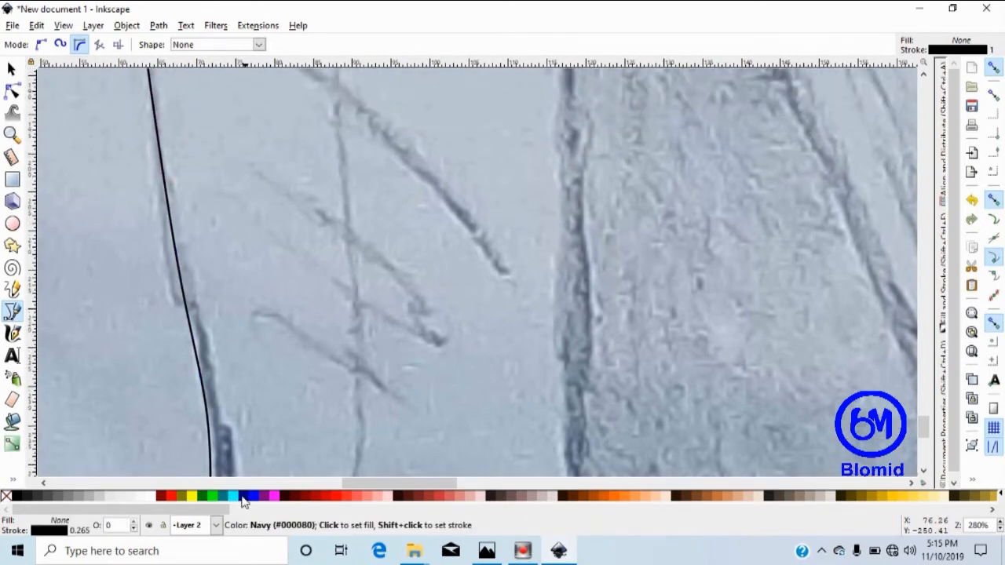
key("minus")
key("minus")
key("minus")
key("minus")
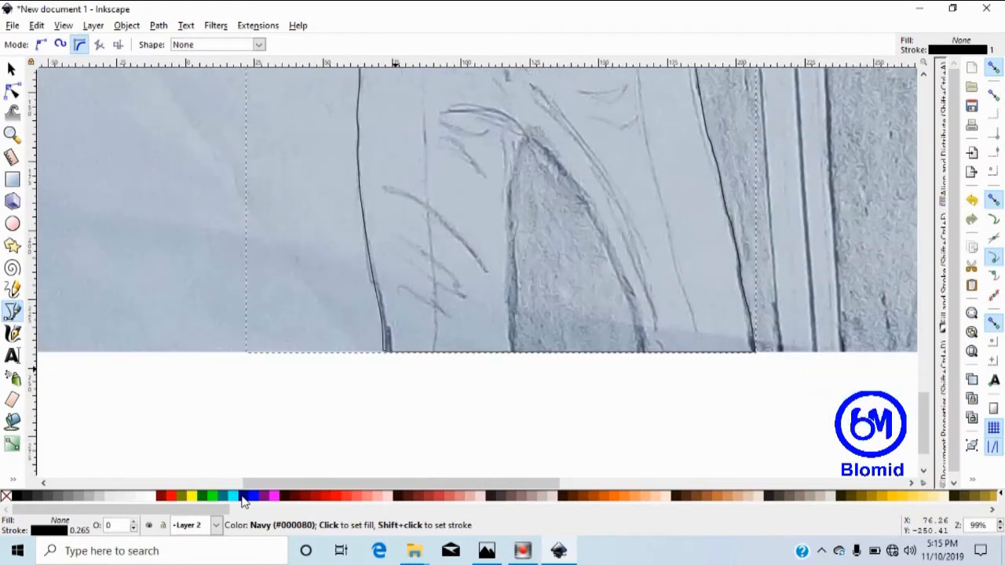
key("ctrl+Up")
key("ctrl+Up")
key("ctrl+Up")
key("ctrl+Up")
key("ctrl+Up")
key("ctrl+Up")
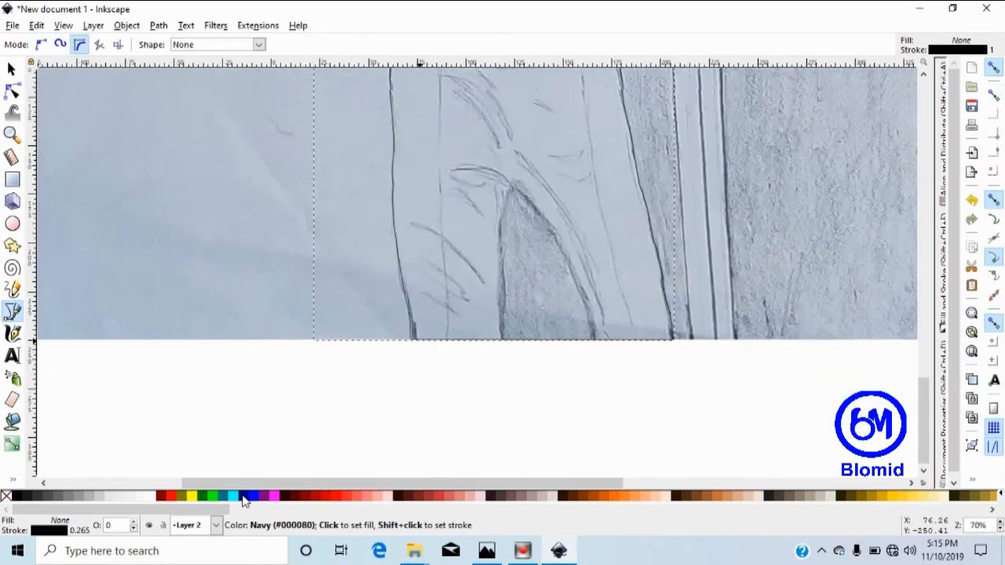
key("ctrl+Up")
key("ctrl+Up")
key("ctrl+Up")
key("ctrl+Up")
key("ctrl+Up")
key("ctrl+Up")
key("ctrl+Up")
key("ctrl+Up")
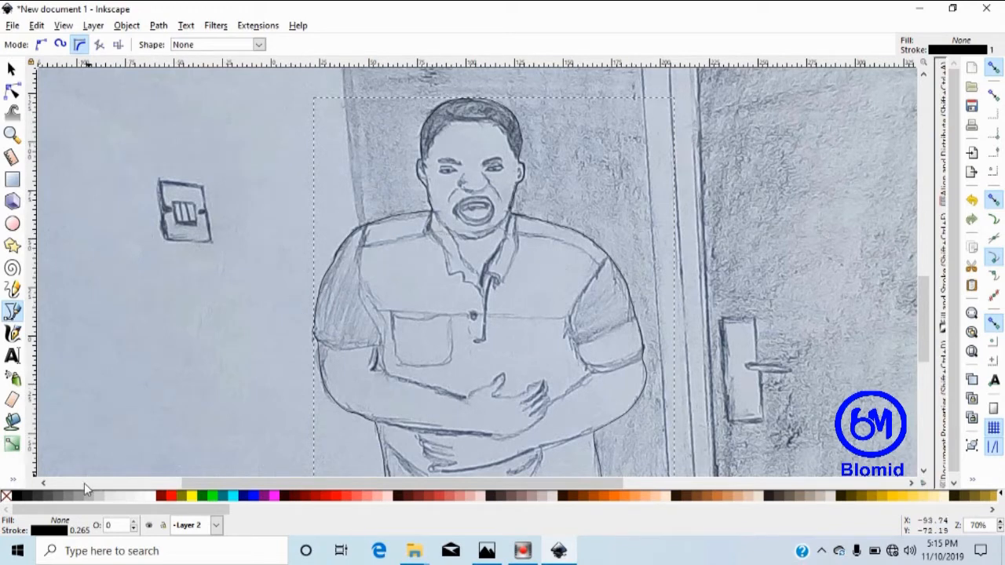
left_click(233, 496)
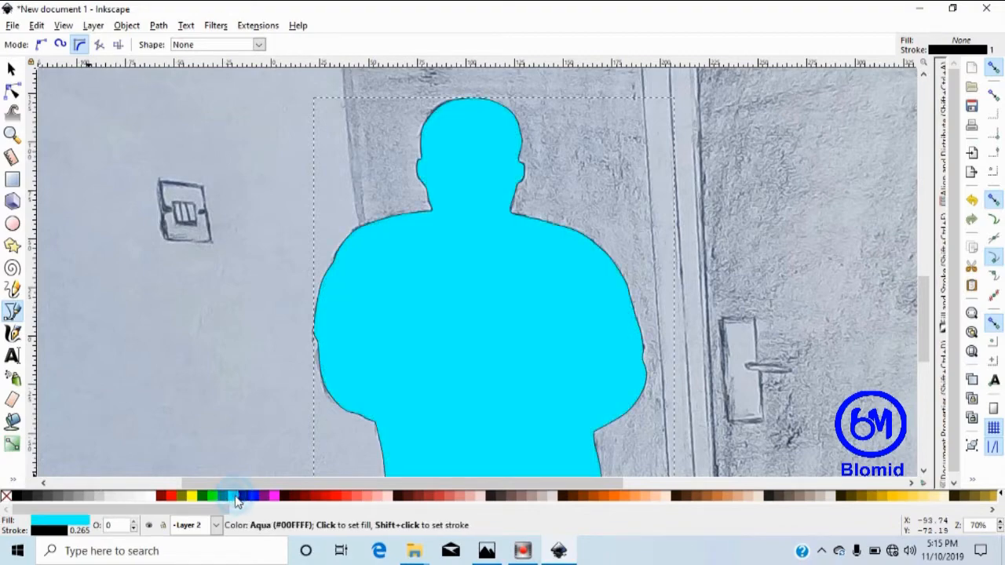
scroll(463, 265, "down", 6)
scroll(463, 267, "down", 6)
scroll(534, 381, "up", 4)
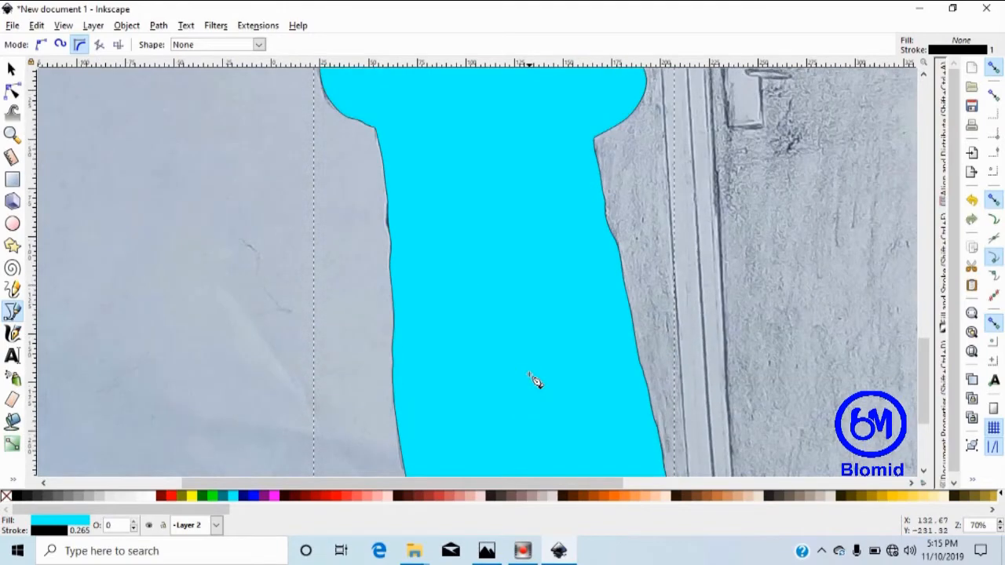
scroll(533, 381, "up", 8)
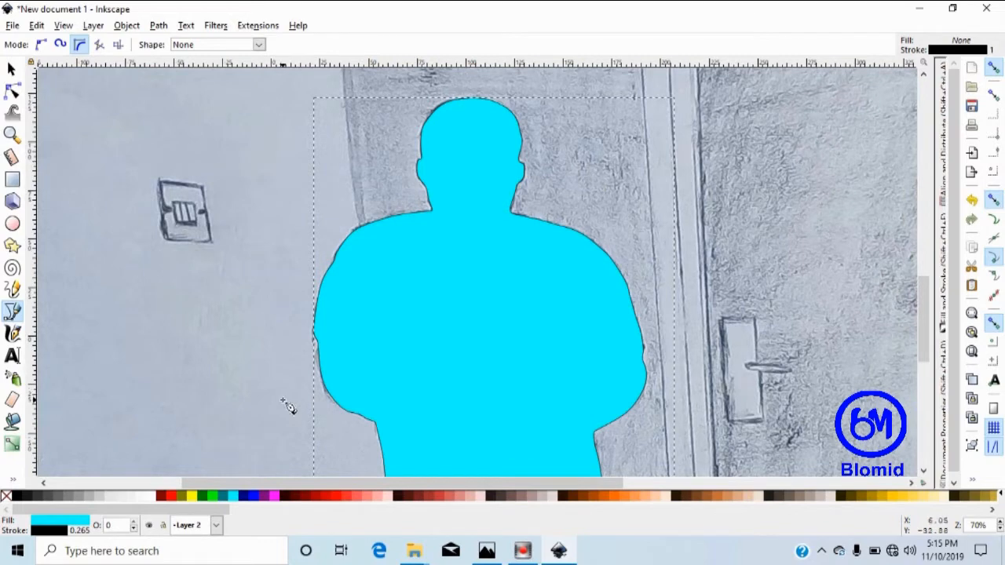
left_click(6, 496)
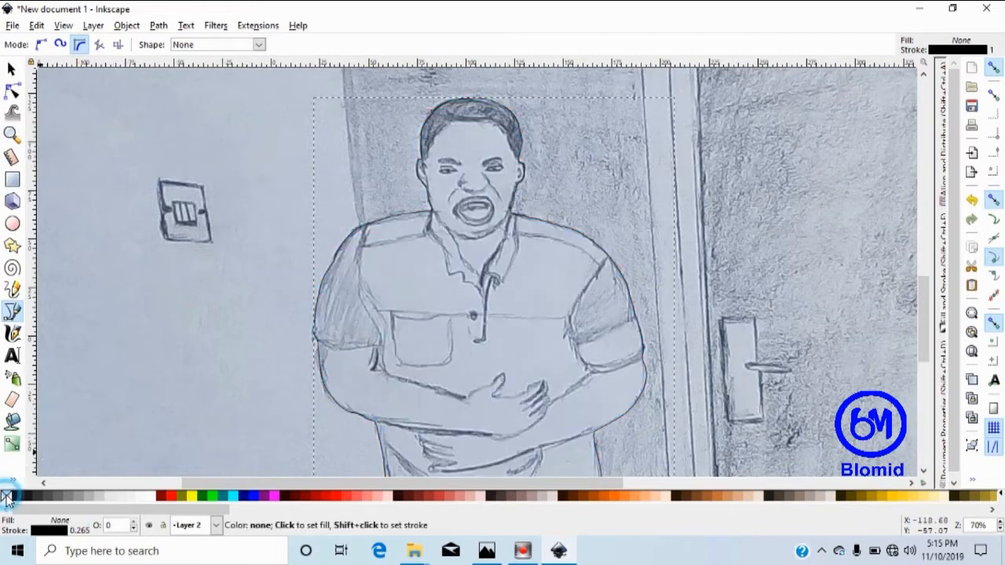
Start a new BSpline path in the background left of the head and trace the jaw from the left collar to the chin.
scroll(504, 317, "down", 3)
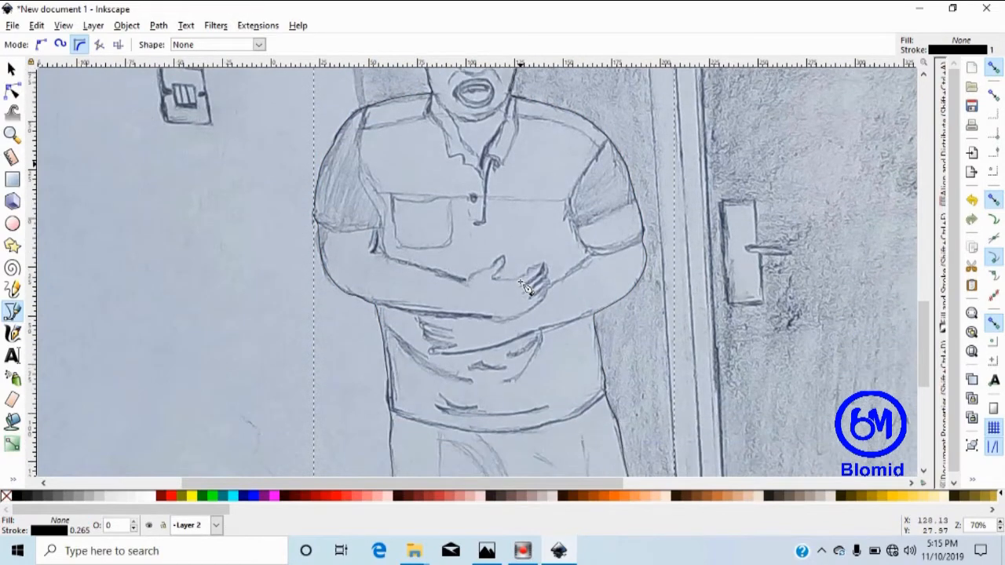
scroll(524, 287, "down", 5)
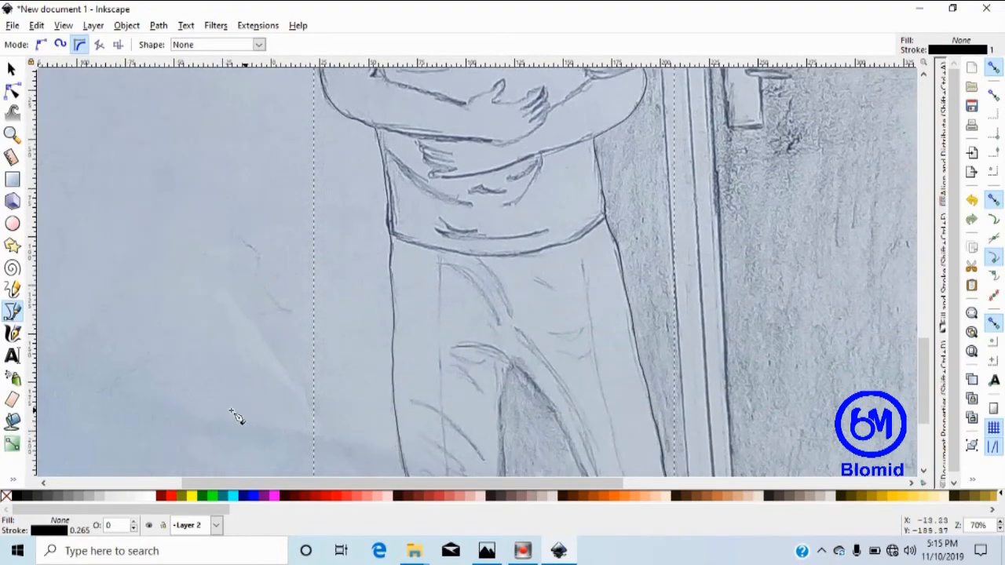
scroll(363, 420, "up", 9)
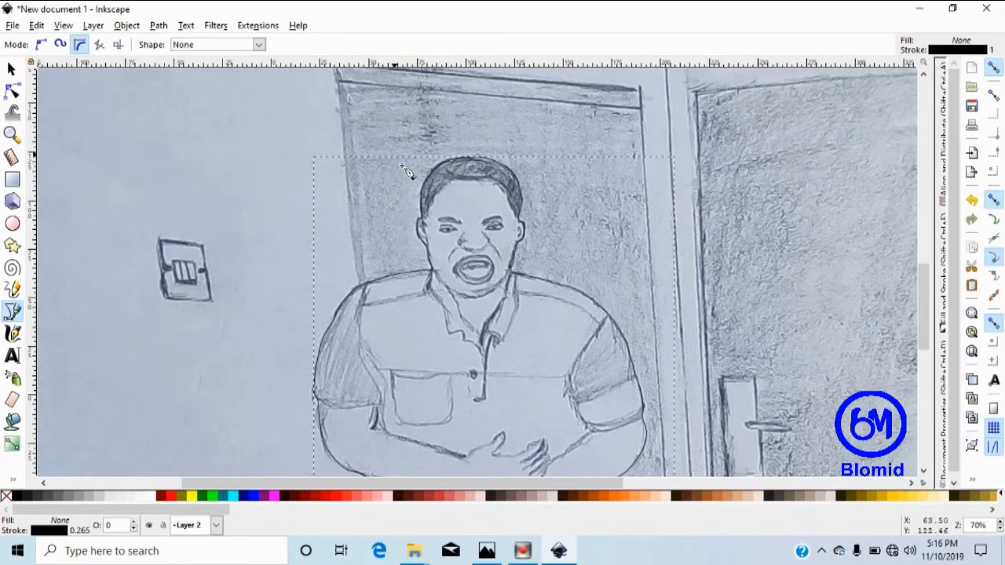
left_click(379, 218)
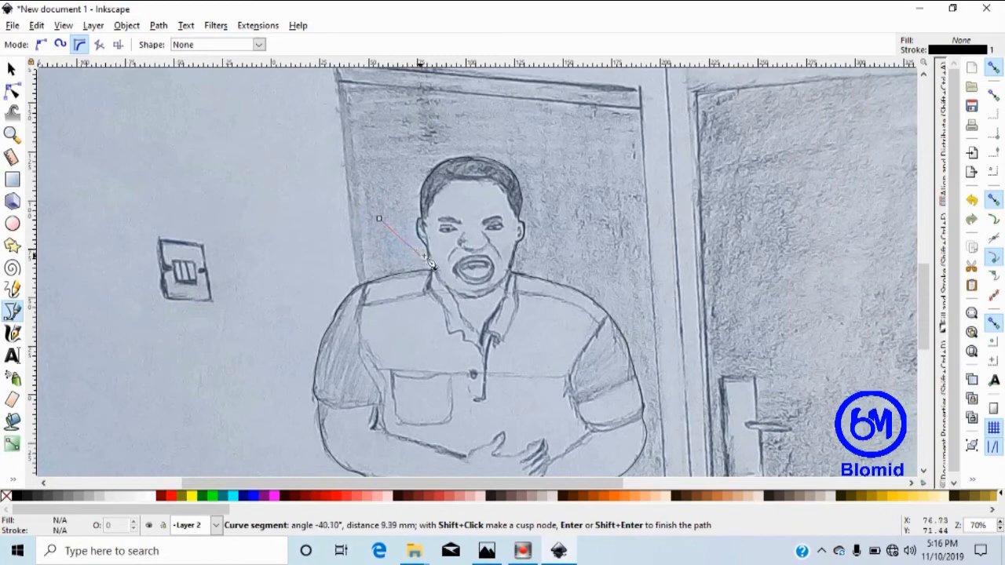
scroll(428, 259, "up", 3, "ctrl")
scroll(433, 255, "up", 1, "ctrl")
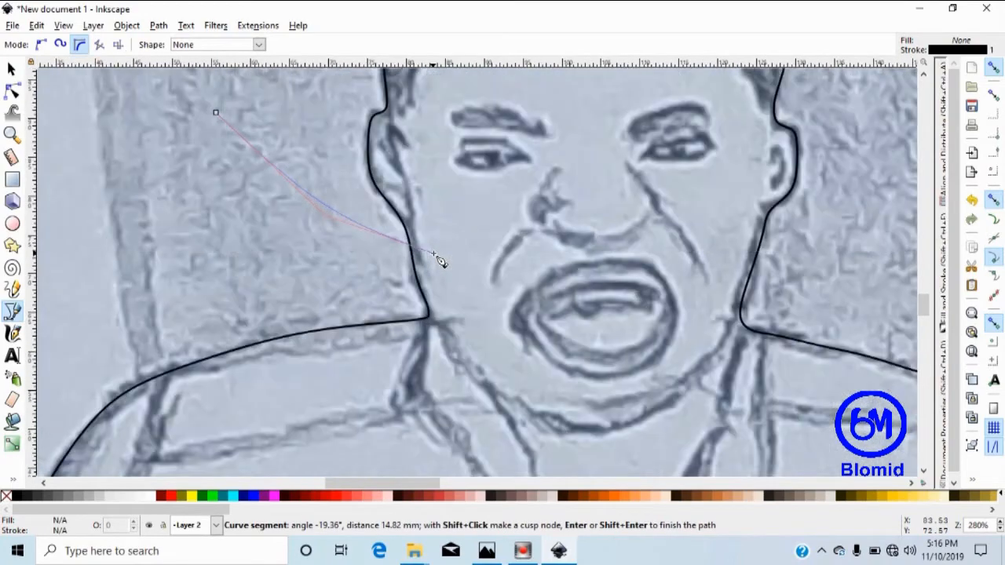
left_click(430, 322)
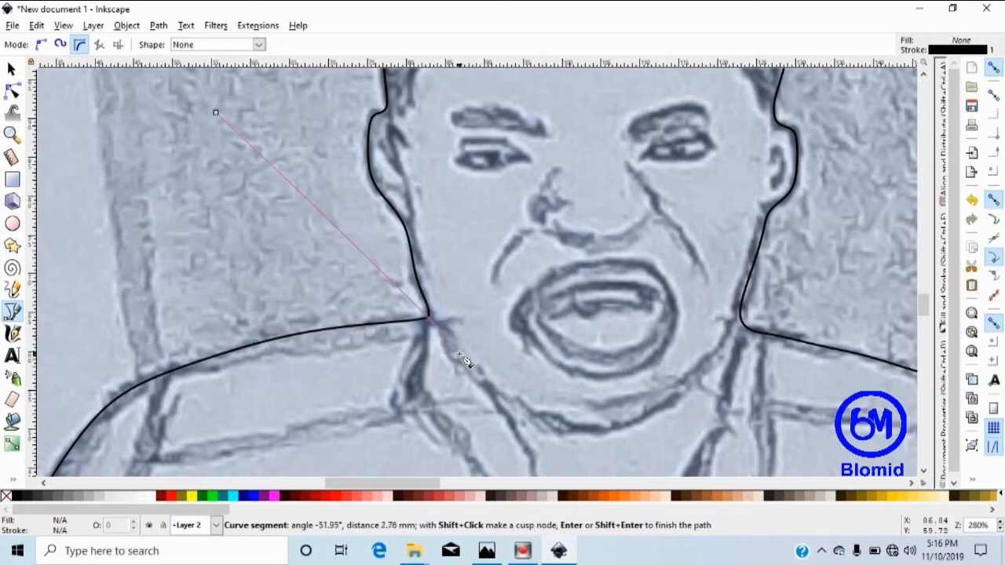
left_click(462, 368)
left_click(528, 415)
left_click(557, 429)
left_click(605, 433)
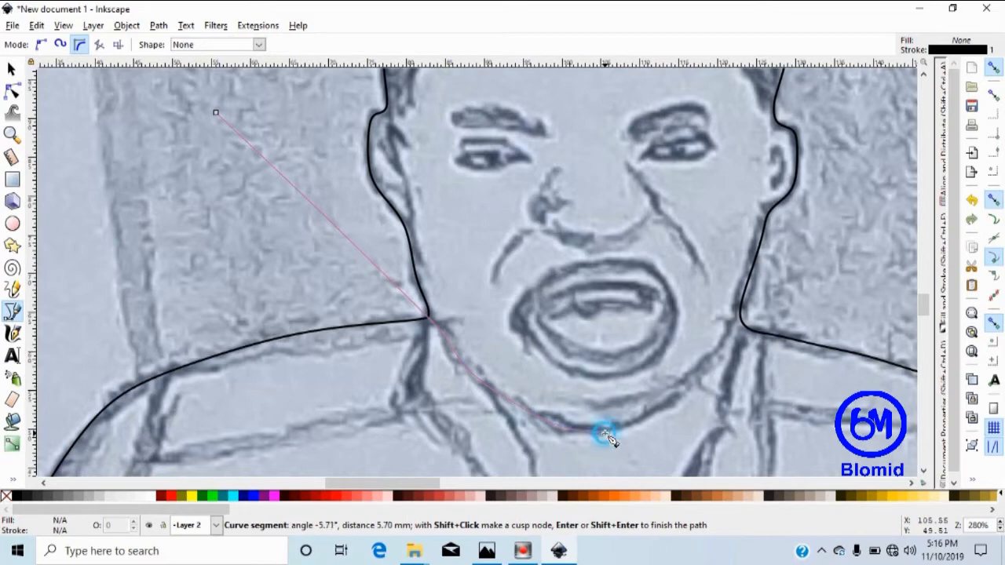
Trace the jawline from the chin up to the right collar corner.
left_click(652, 424)
left_click(685, 402)
left_click(702, 365)
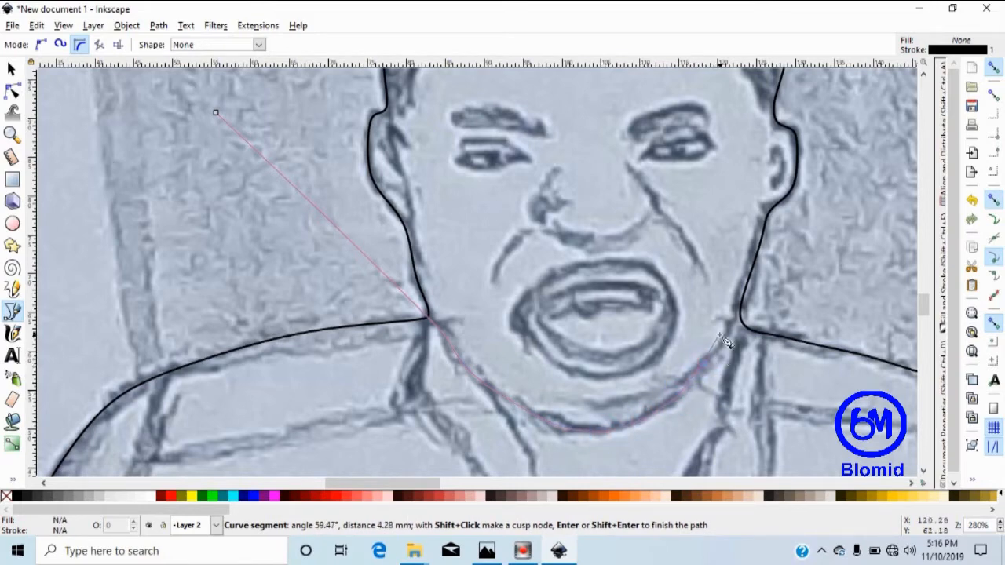
left_click(729, 344)
left_click(741, 316)
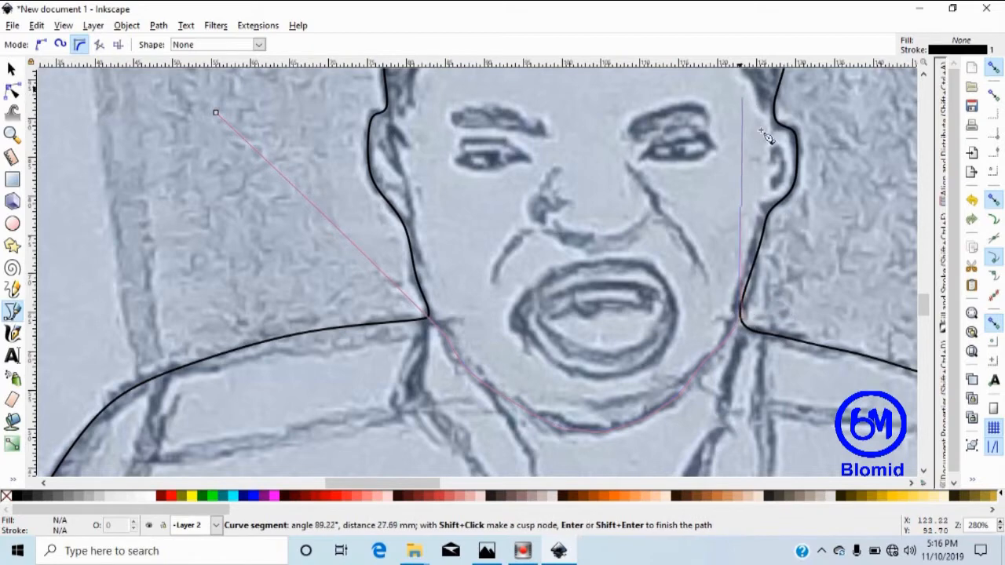
Loop the path loosely around the outside of the head and close it at its starting point.
scroll(773, 168, "down", 2)
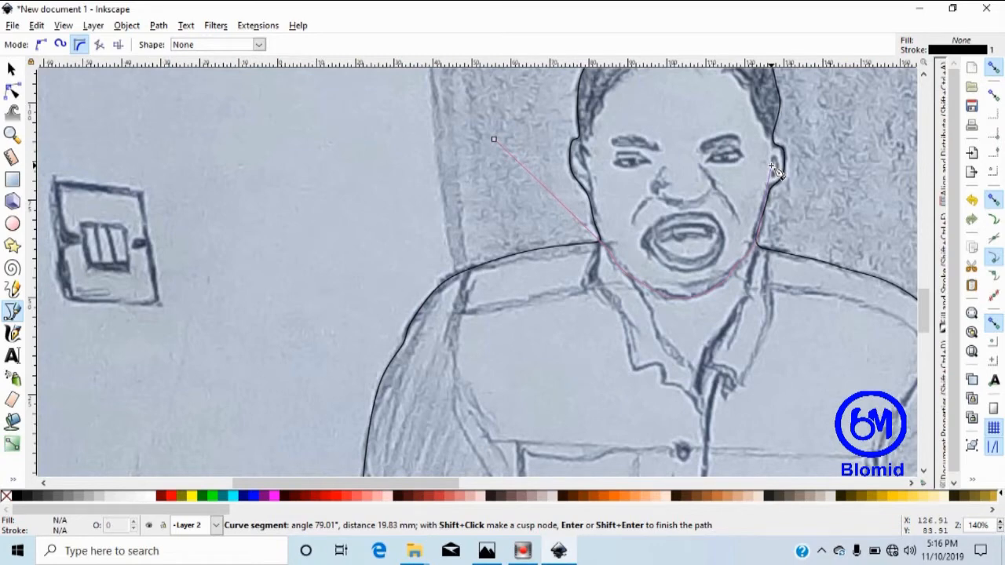
key("ctrl+Right")
key("ctrl+Right")
key("ctrl+Right")
key("ctrl+Right")
key("ctrl+Right")
key("ctrl+Right")
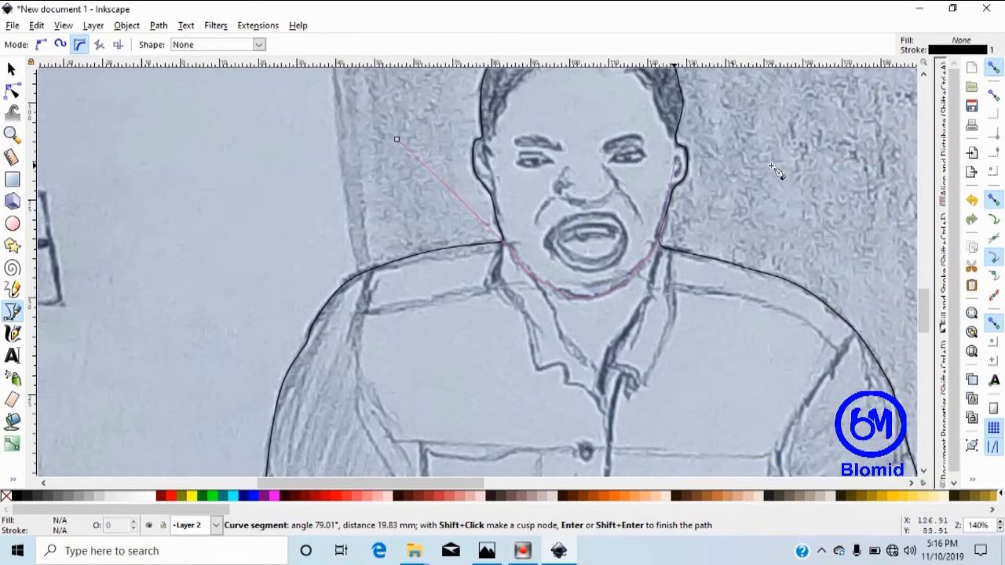
key("ctrl+Up")
key("ctrl+Up")
key("ctrl+Up")
key("ctrl+Up")
key("ctrl+Up")
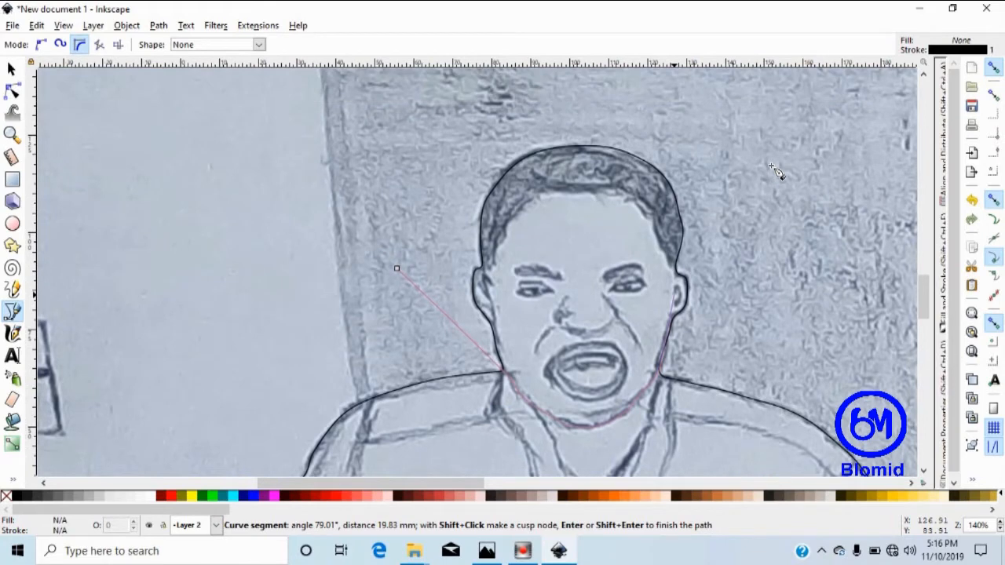
key("minus")
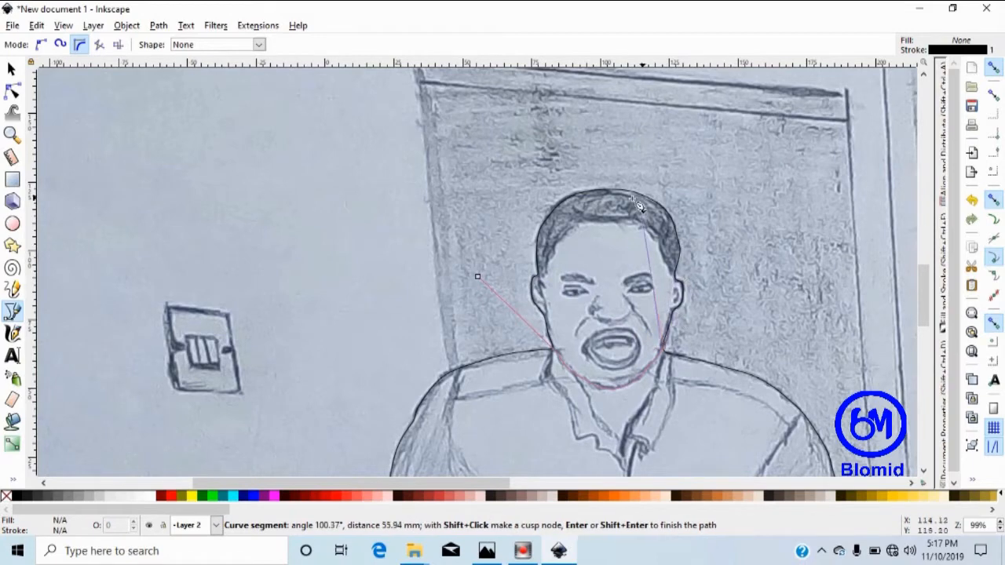
left_click(702, 333)
left_click(728, 281)
left_click(656, 146)
left_click(558, 149)
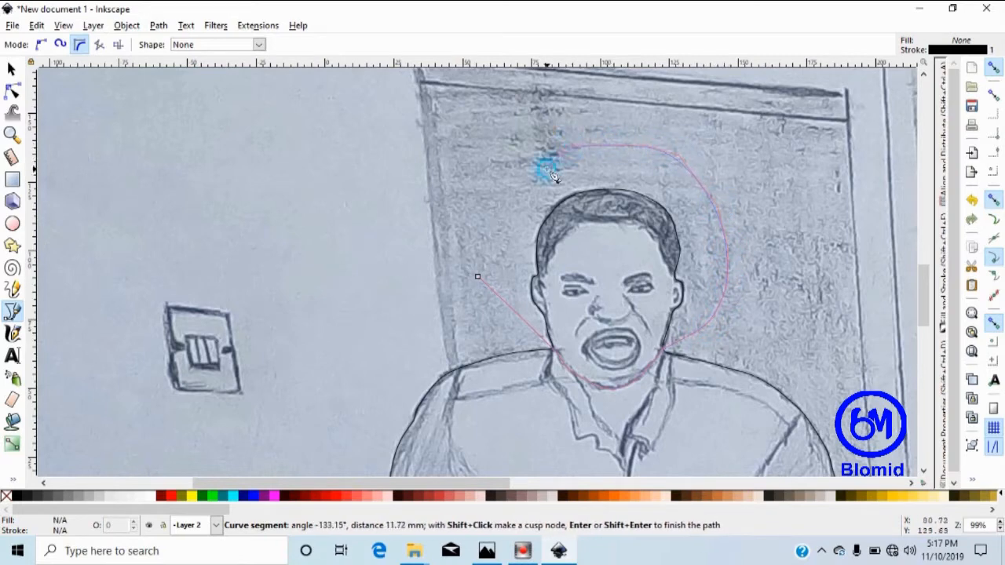
left_click(502, 227)
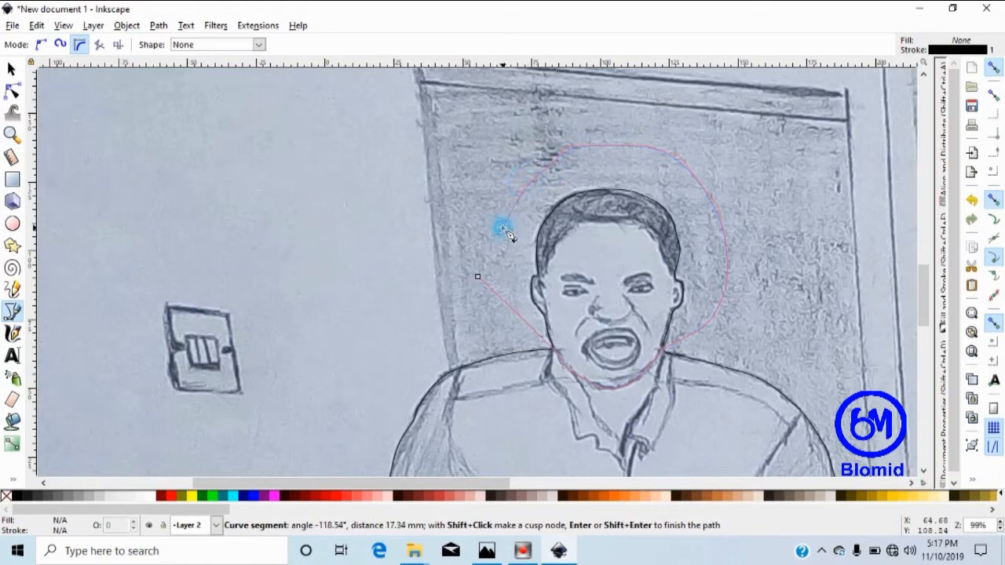
left_click(480, 278)
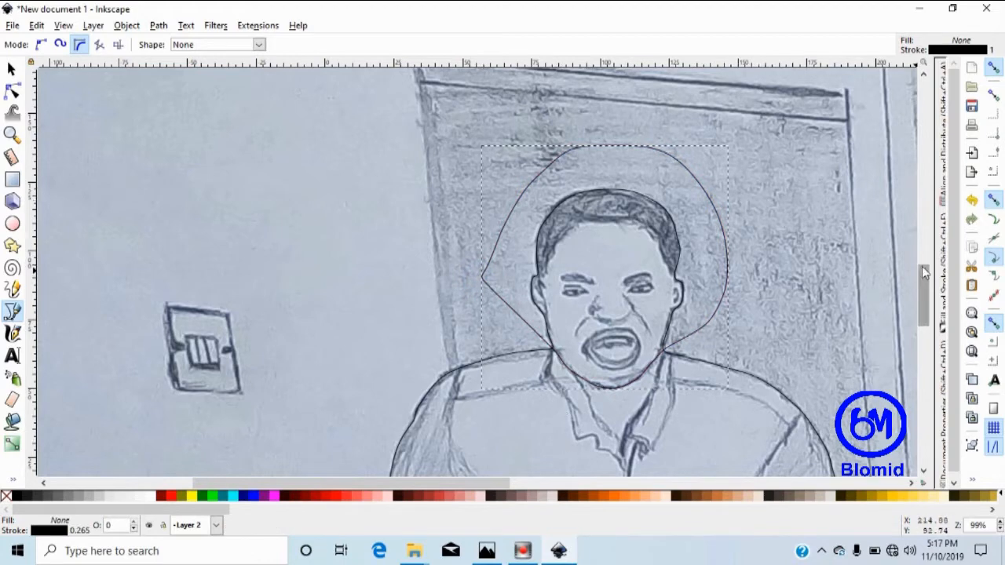
Duplicate the man's body outline in place and add the loose loop around the head to the selection.
scroll(875, 281, "down", 4)
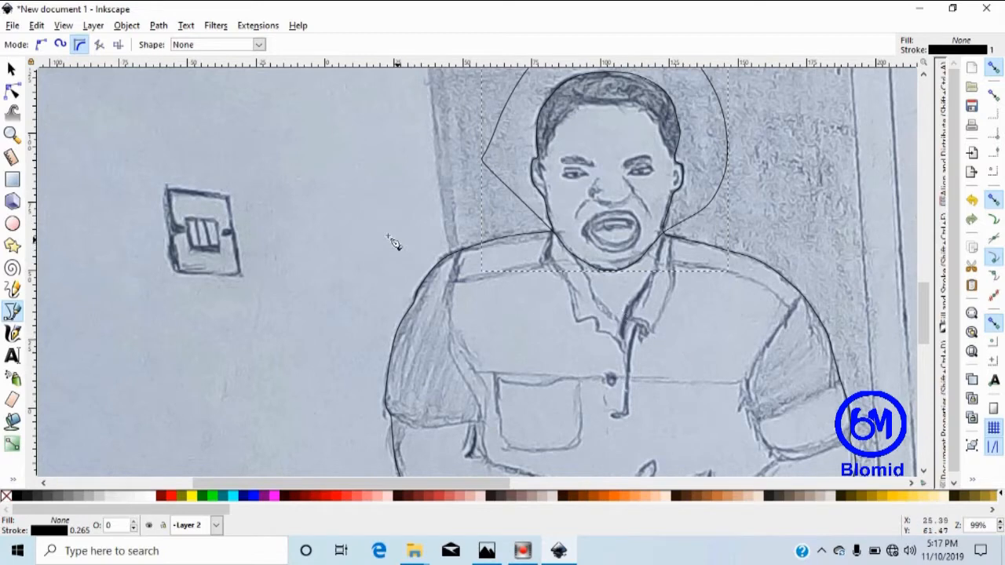
left_click(14, 69)
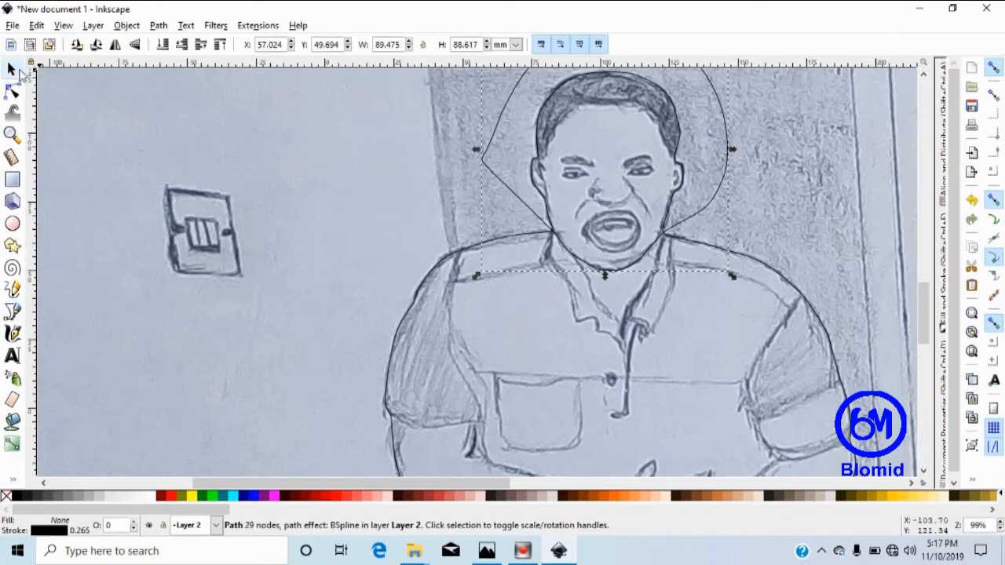
left_click(779, 280)
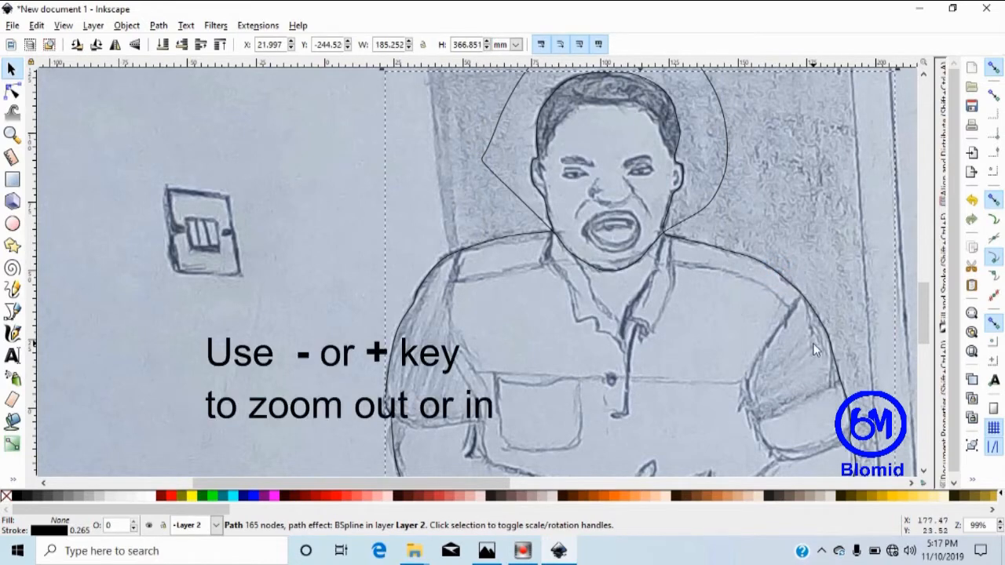
key("minus")
key("minus")
key("minus")
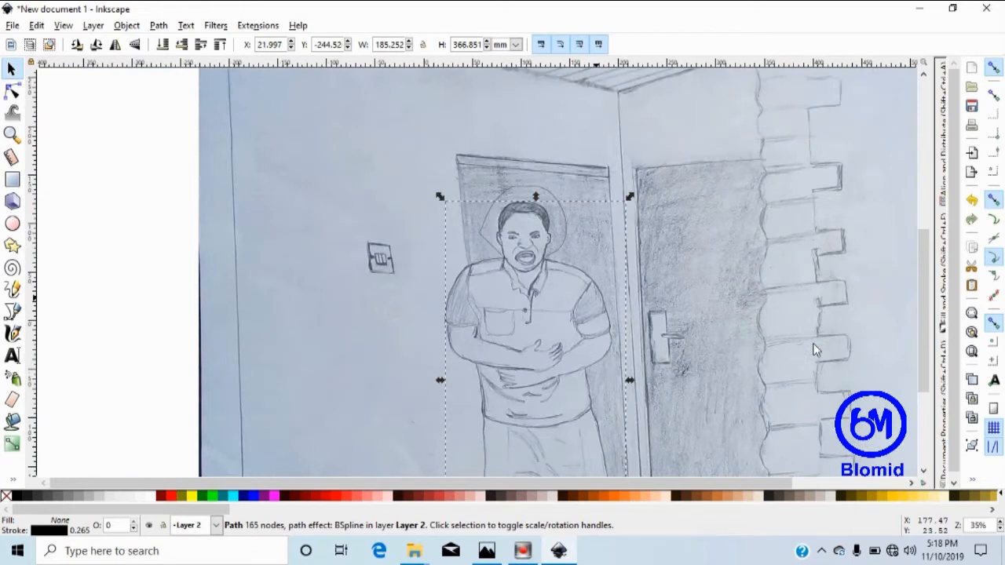
scroll(814, 350, "down", 3)
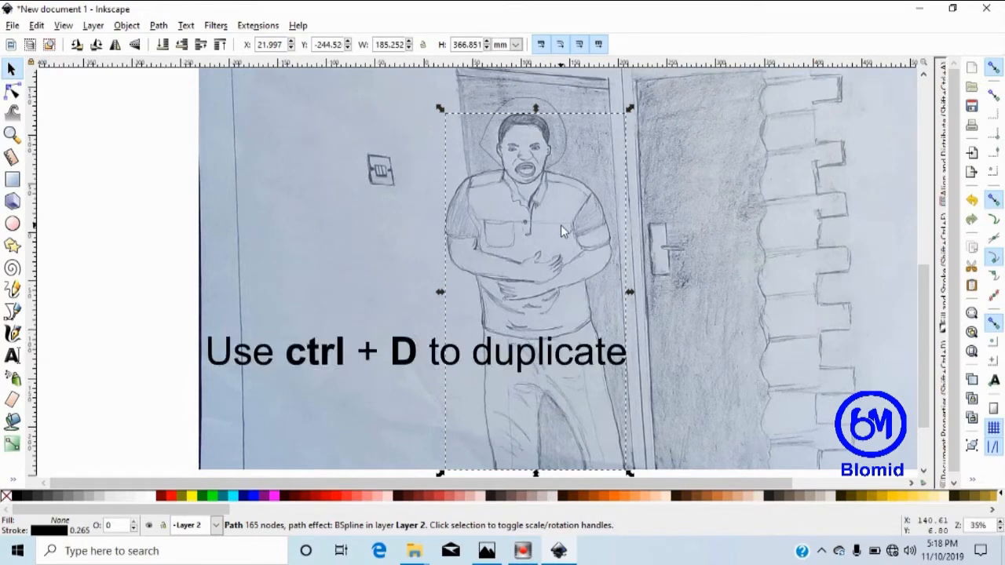
key("ctrl")
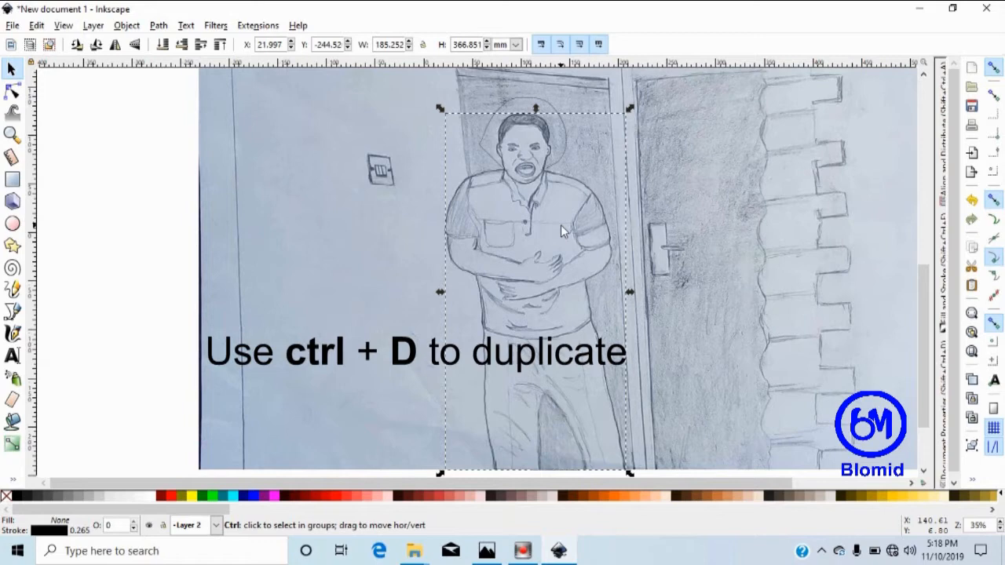
key("ctrl+d")
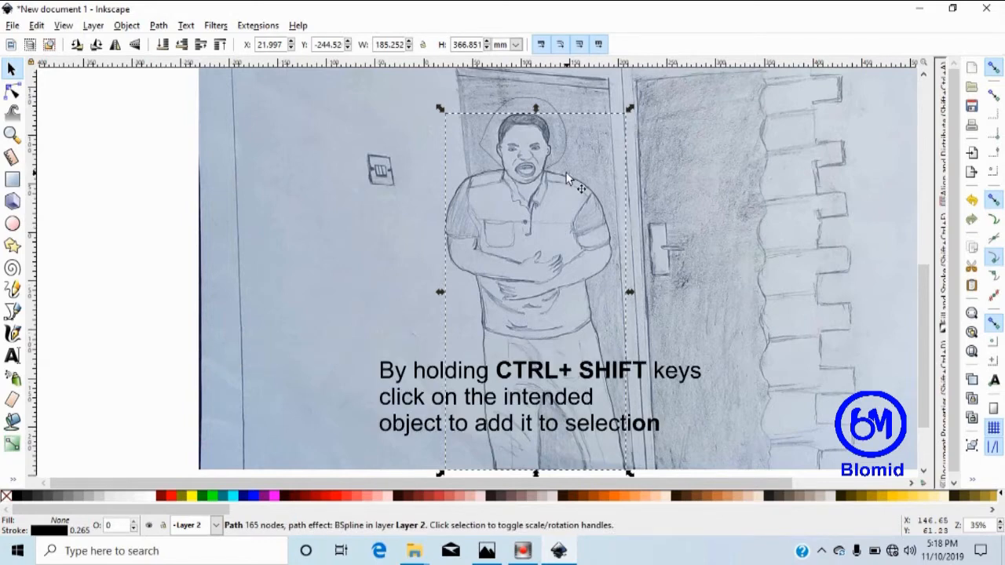
key("ctrl+shift")
left_click(525, 100, "ctrl+shift")
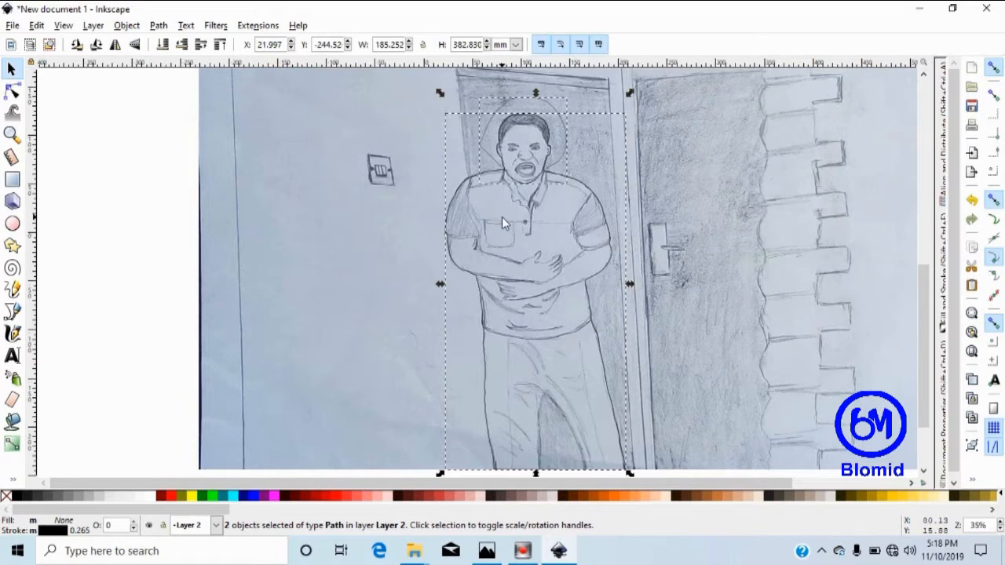
scroll(502, 217, "up", 4)
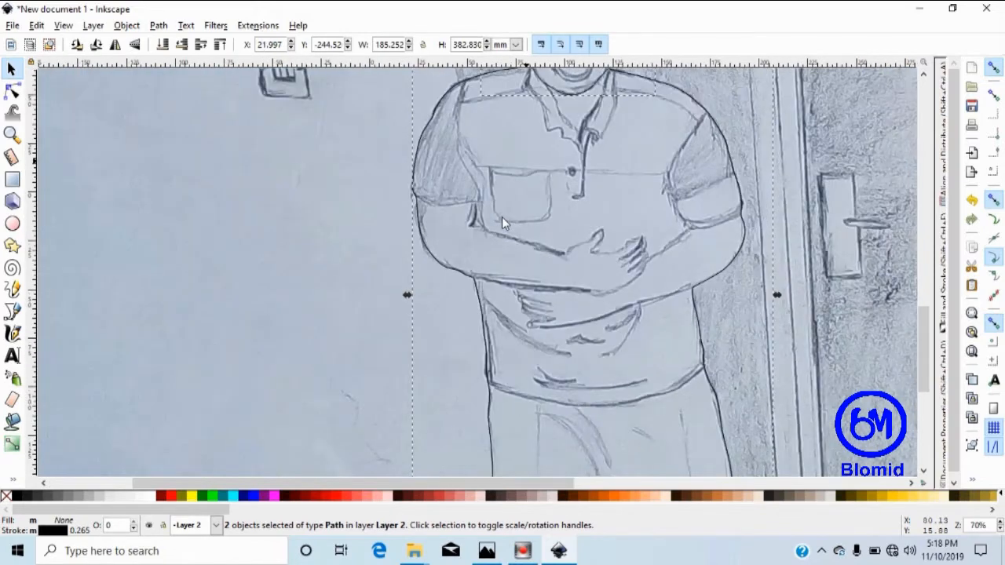
scroll(501, 217, "up", 1)
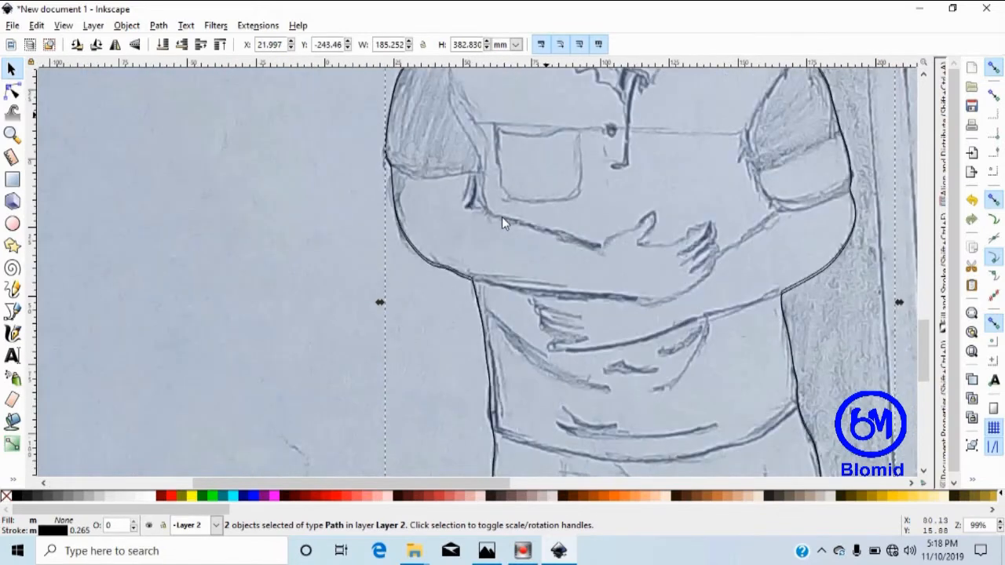
scroll(502, 217, "up", 5)
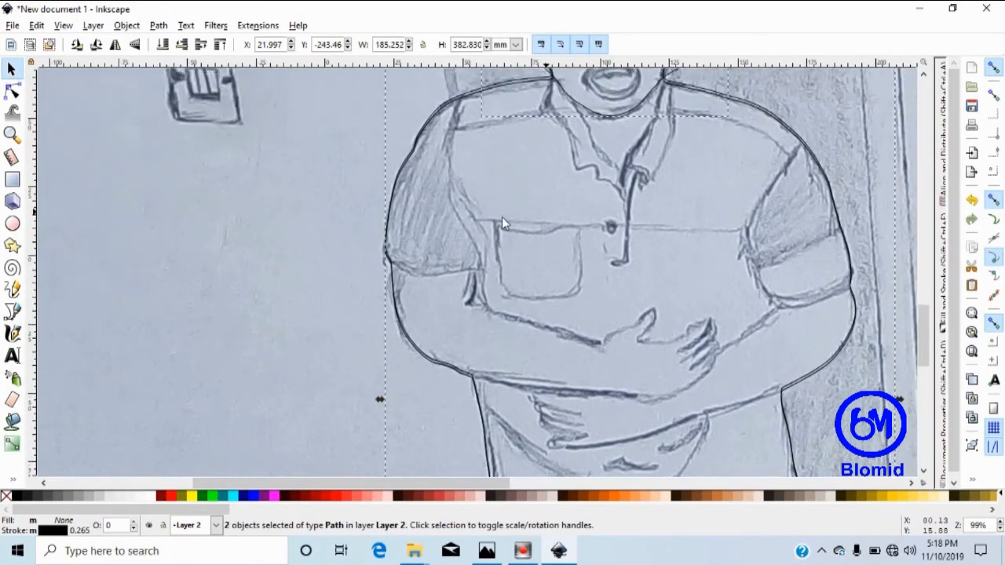
scroll(501, 216, "up", 1)
key("ctrl")
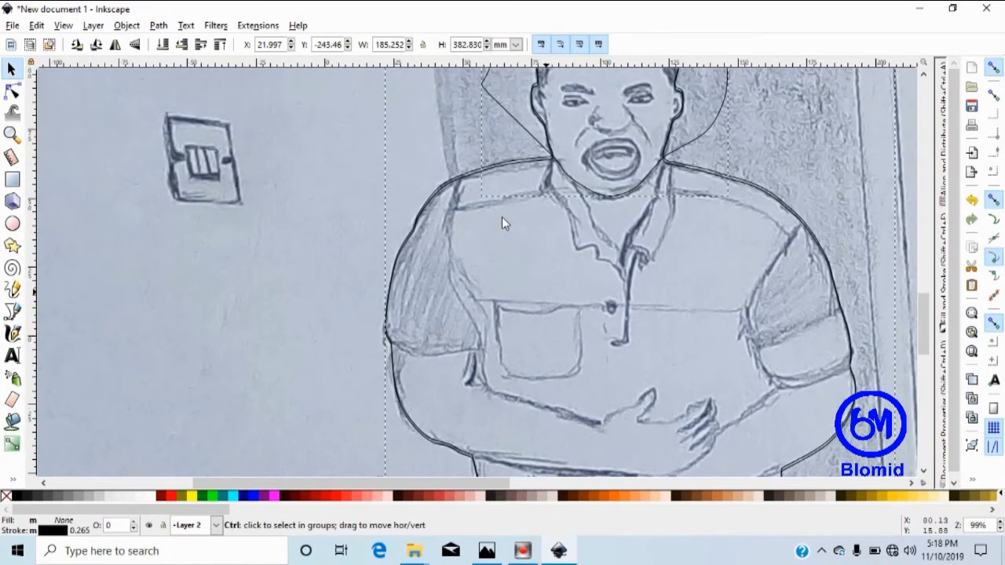
key("ctrl+z")
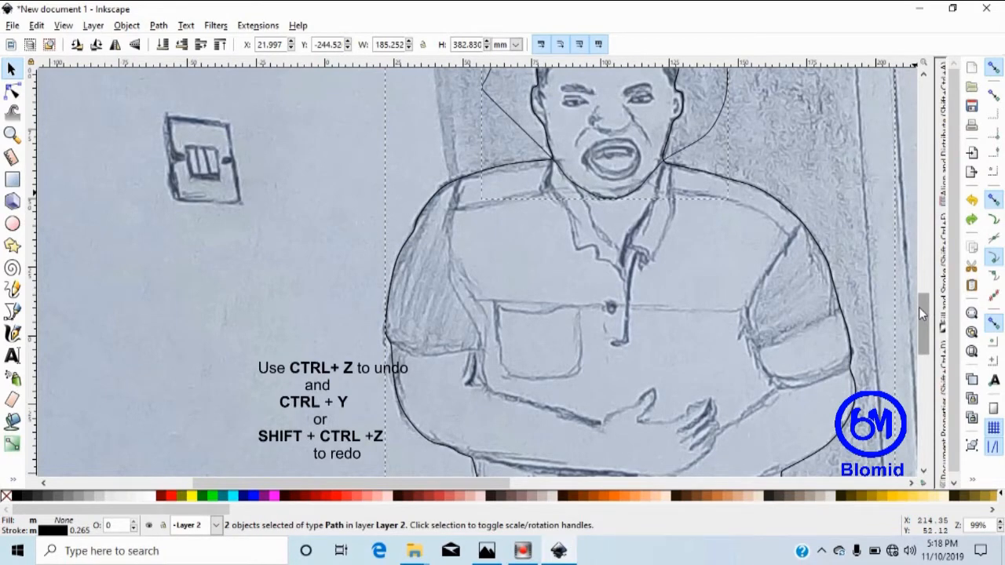
left_click_drag(922, 310, 900, 284)
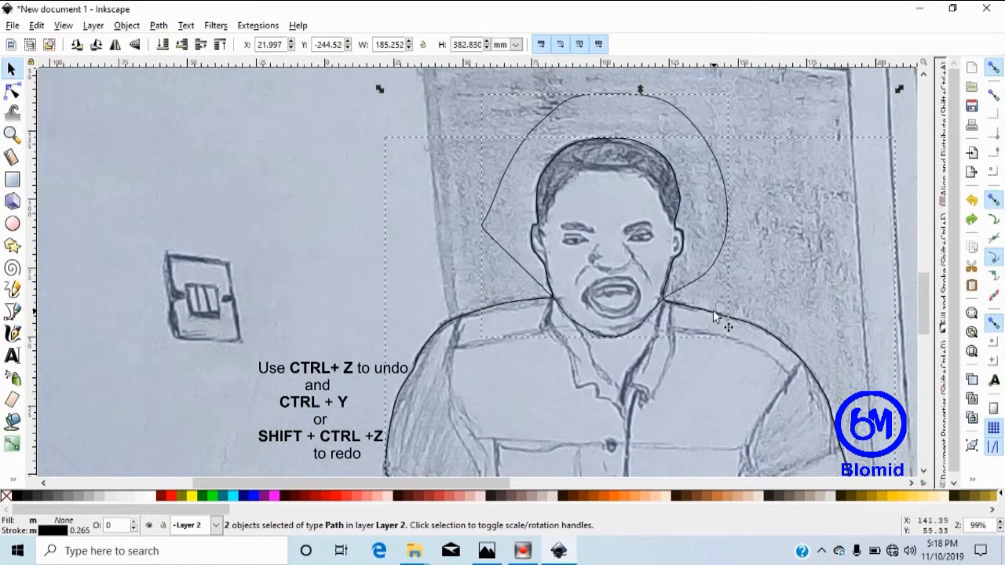
key("Up")
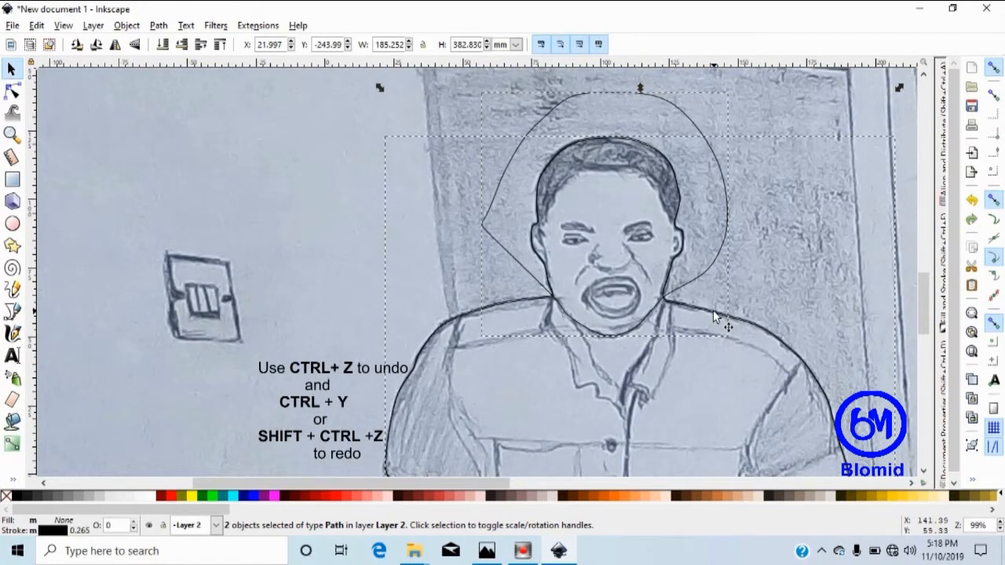
key("ctrl+z")
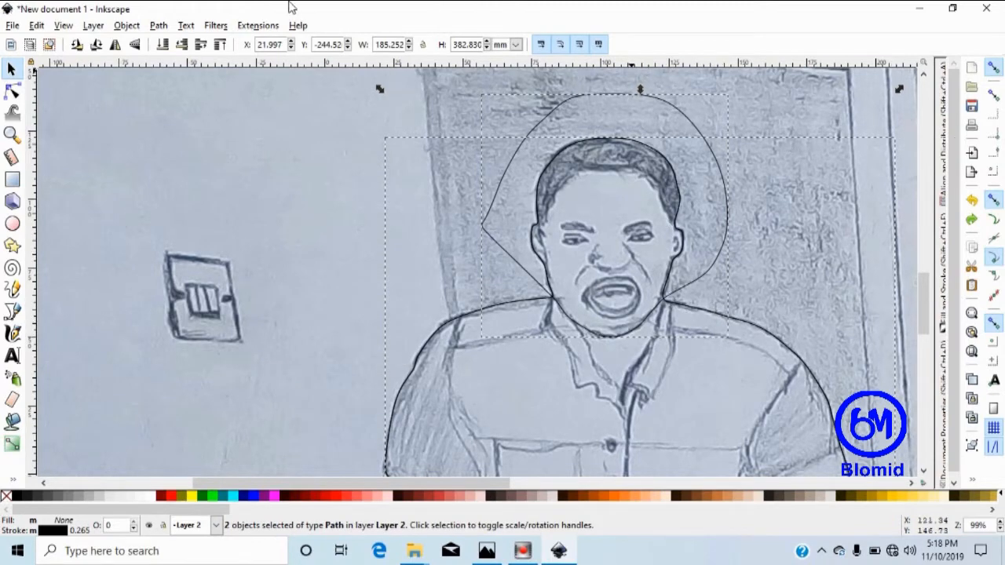
Intersect the duplicated body outline with the head loop to get a separate head shape.
left_click(163, 27)
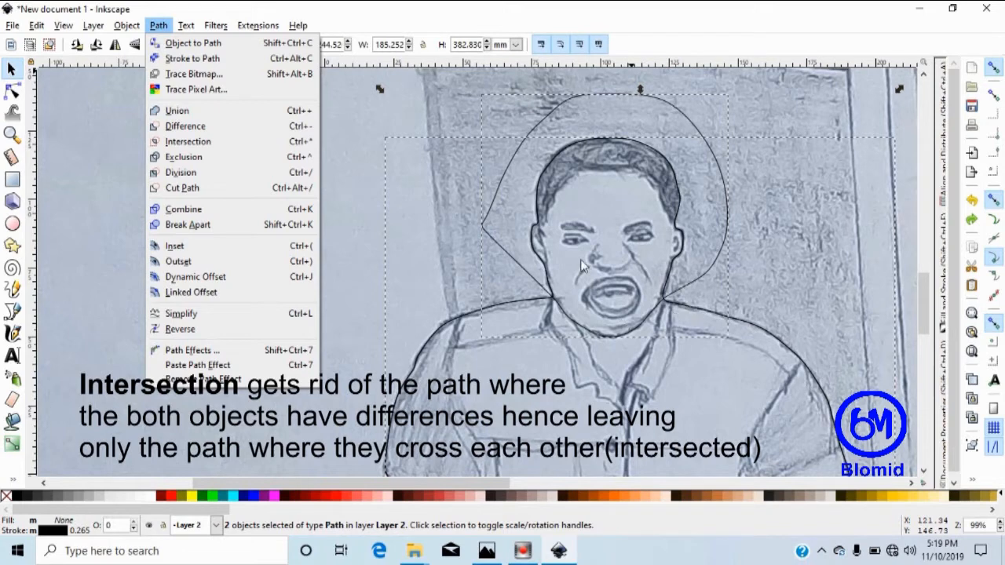
left_click(189, 141)
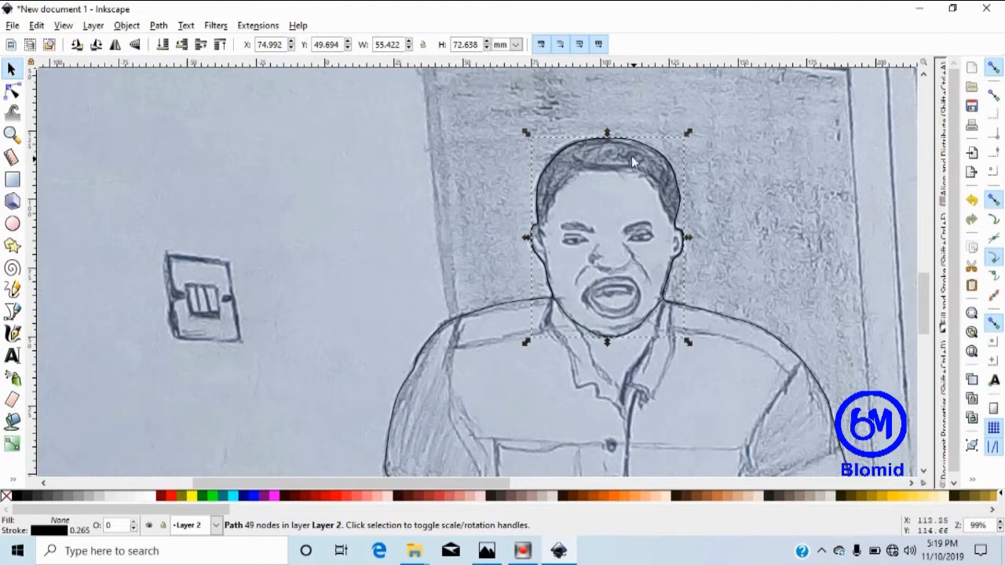
Try stretching the head shape upward and moving it aside as a separation test, undoing each change.
left_click_drag(612, 137, 608, 72)
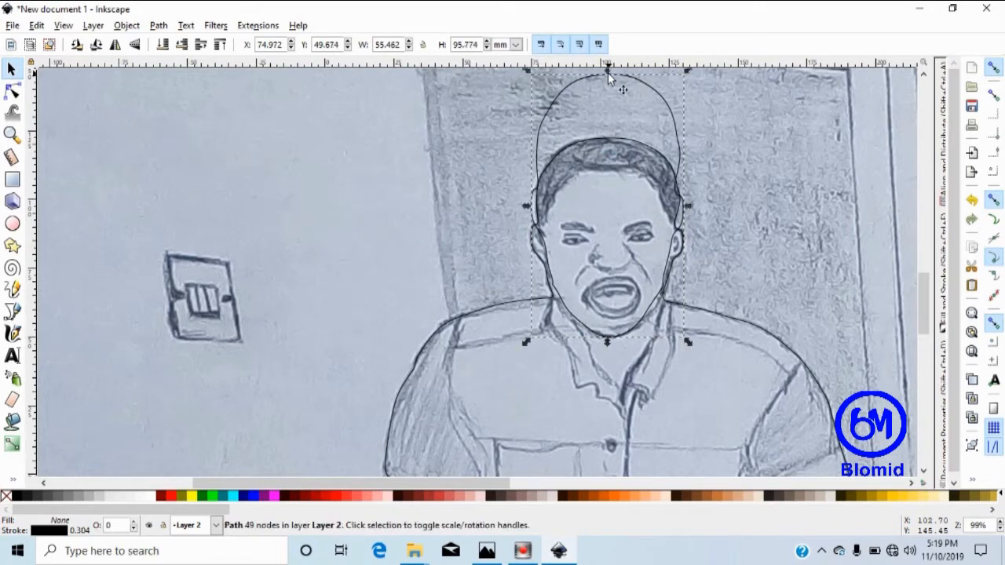
key("ctrl+z")
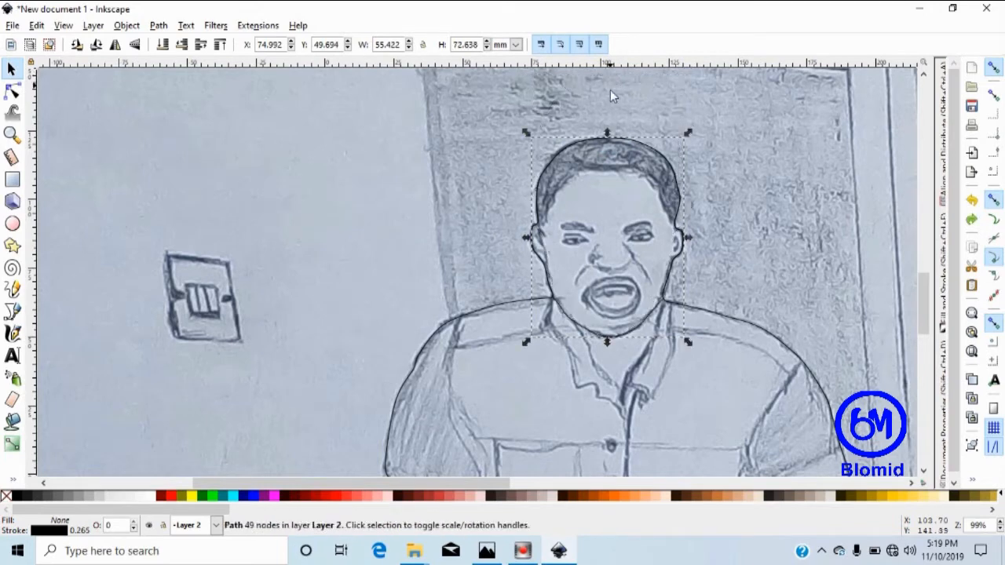
left_click(679, 135)
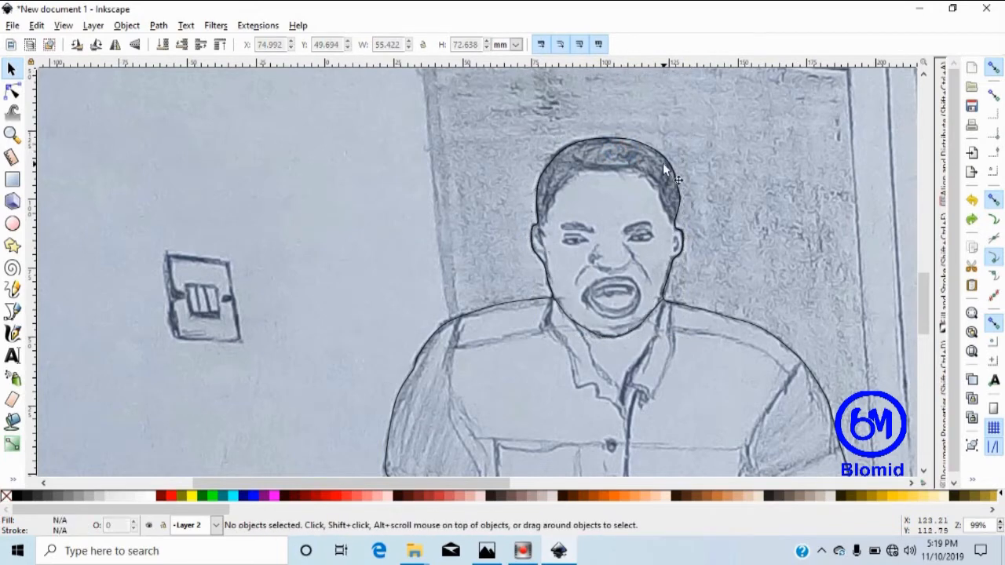
left_click(617, 336)
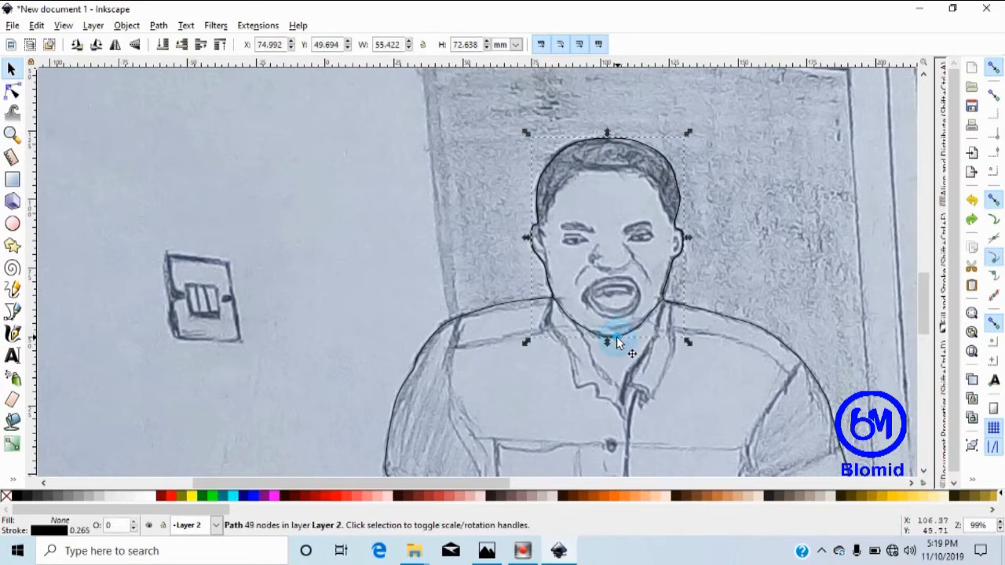
left_click_drag(617, 336, 815, 267)
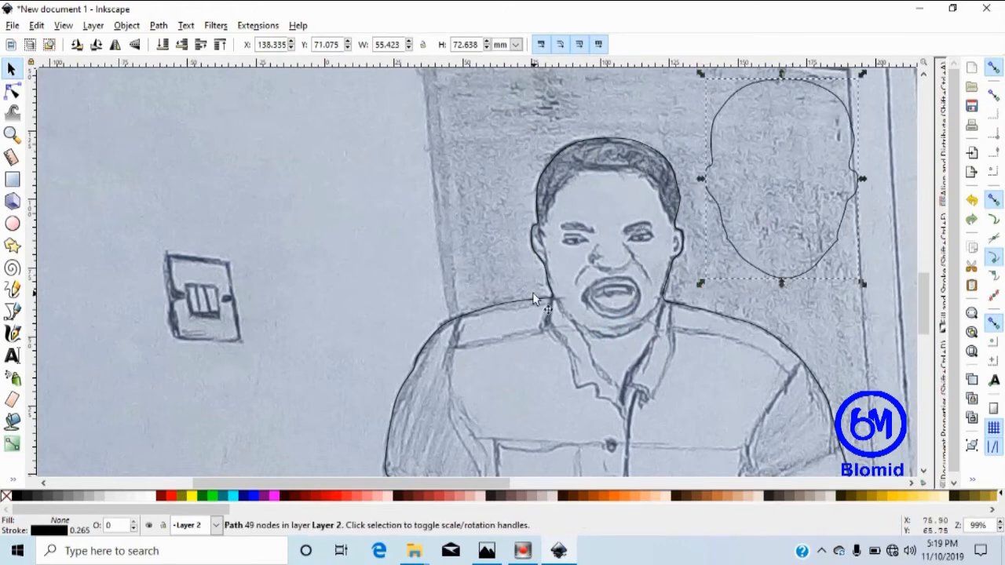
key("ctrl+z")
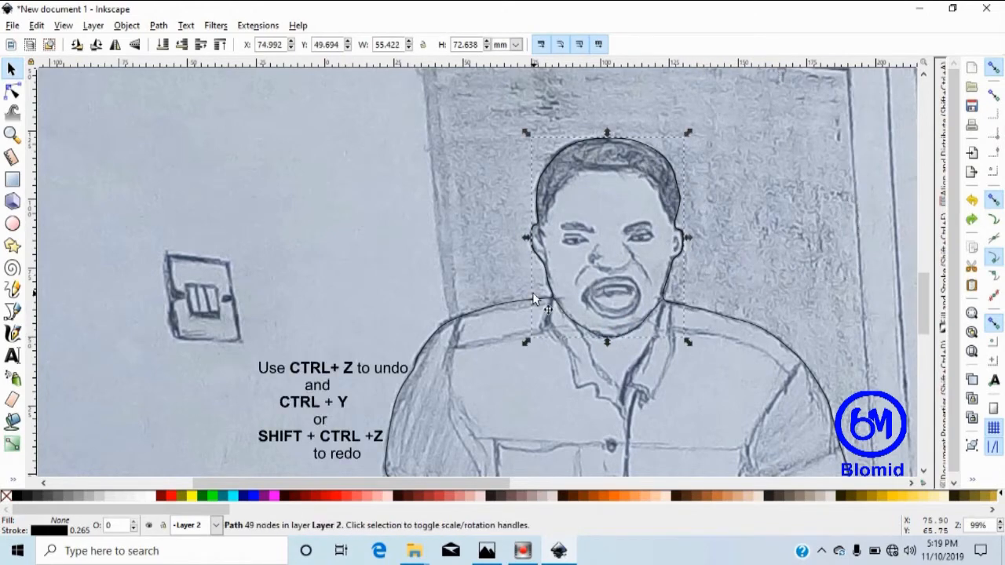
Fill the head dark maroon and the body green as a check, reset both fills to none, and deselect the paths.
left_click(287, 496)
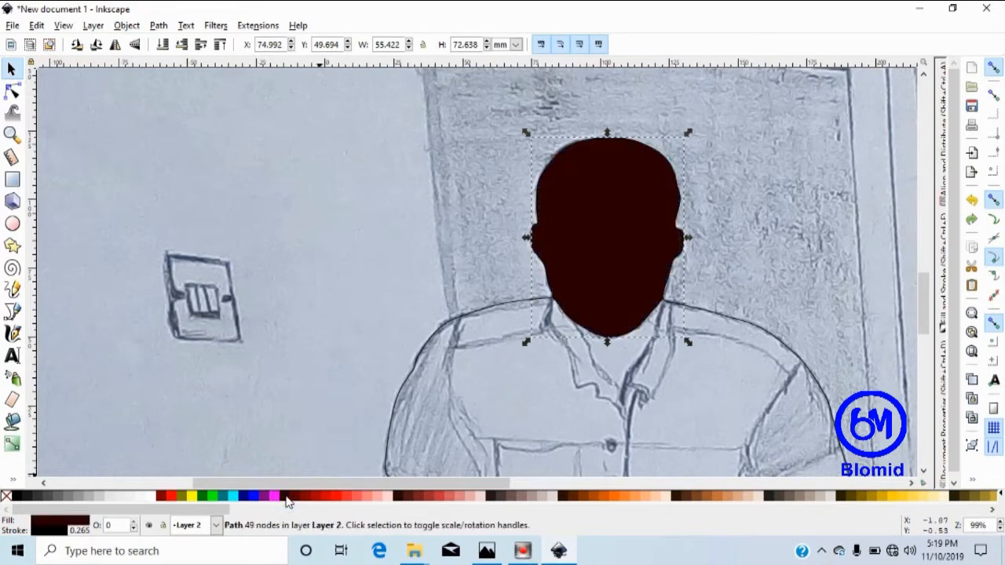
left_click(465, 316)
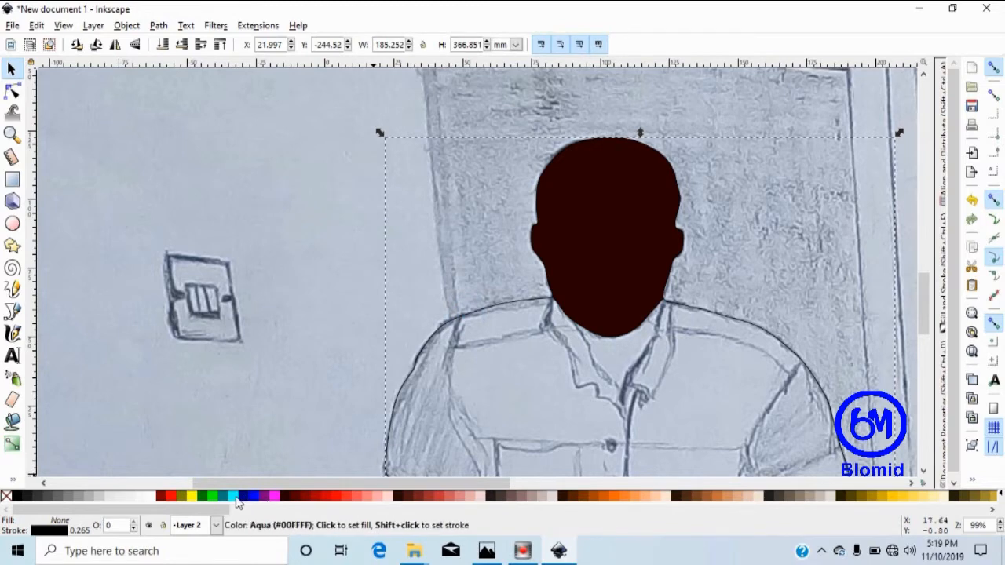
left_click(211, 500)
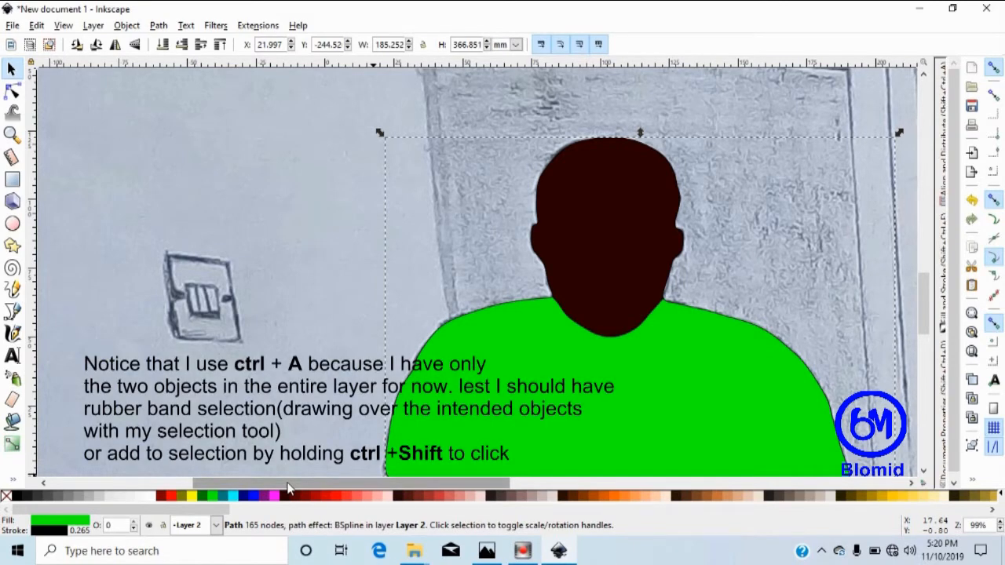
key("ctrl+a")
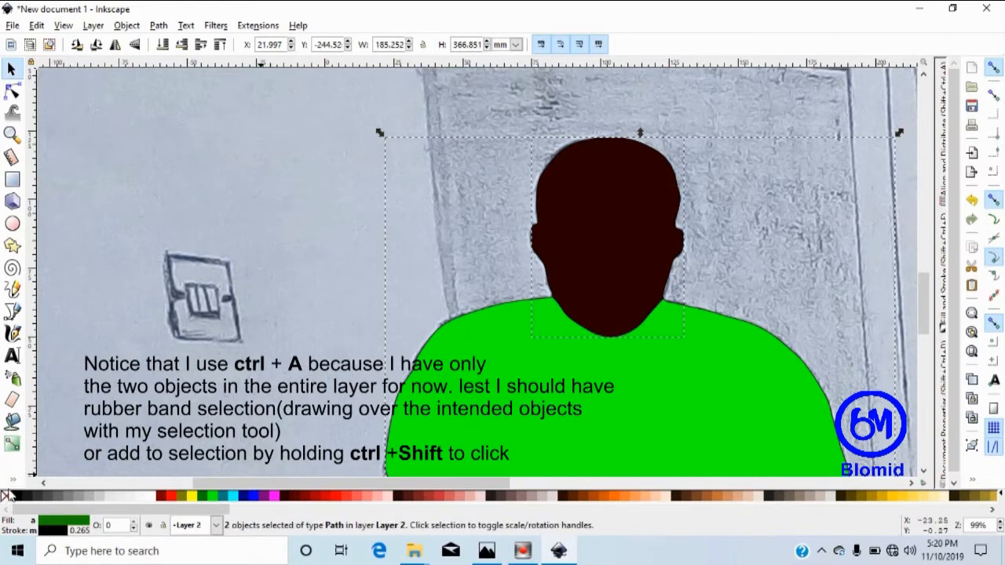
left_click(5, 498)
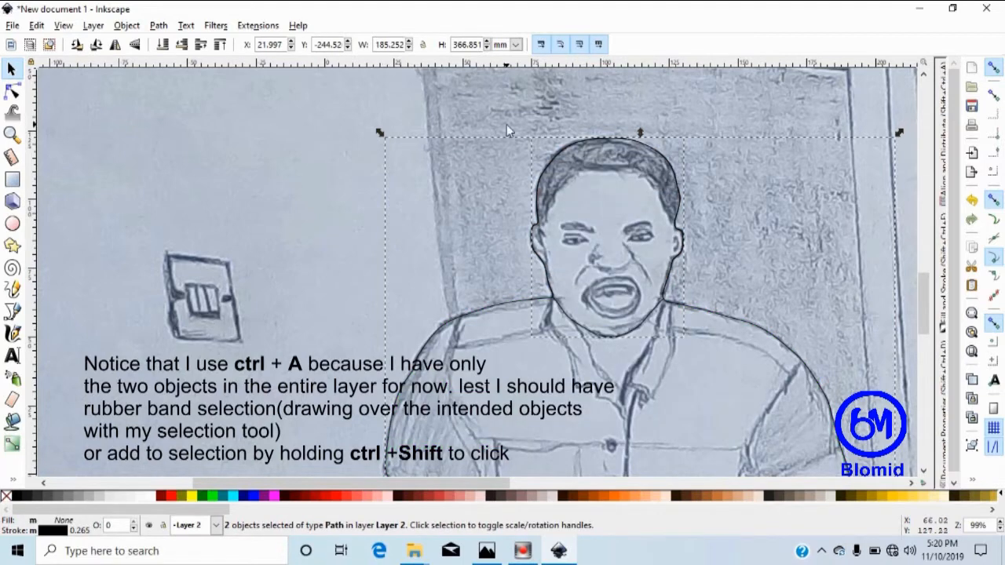
left_click(533, 105)
Start a BSpline path outside the head's left edge and trace the left side of the hairline from above the ear up to the forehead.
scroll(534, 441, "down", 2)
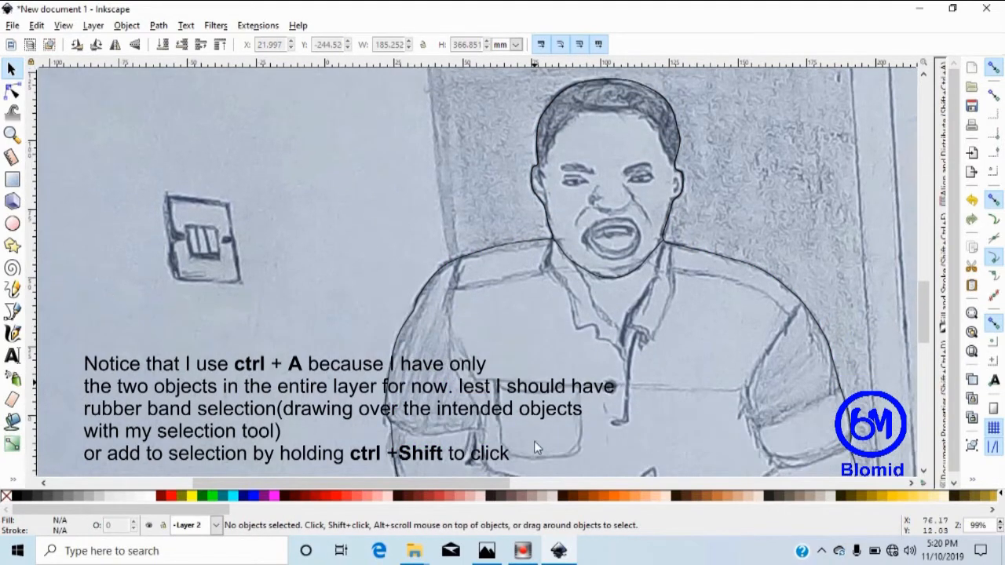
scroll(534, 441, "up", 4)
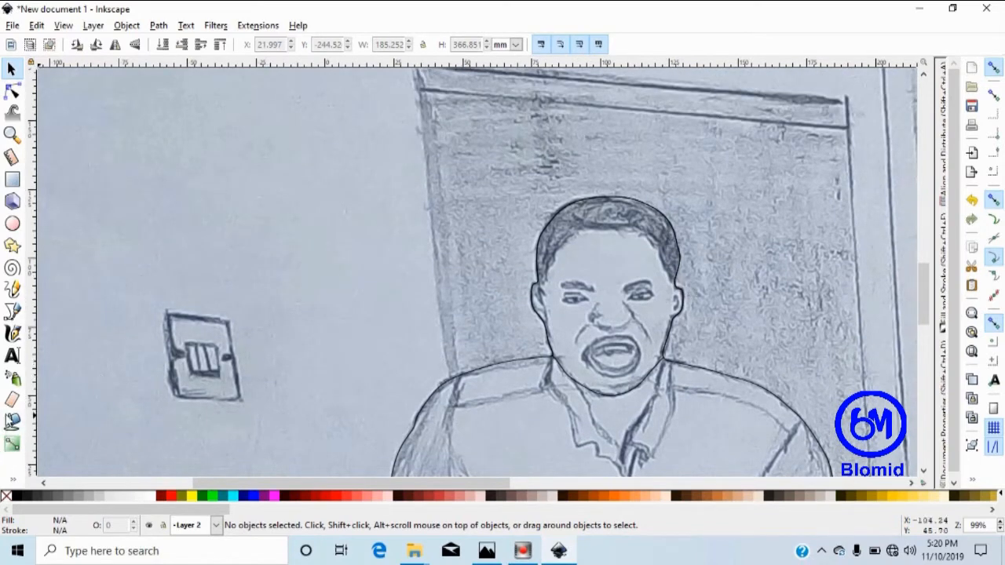
left_click(11, 311)
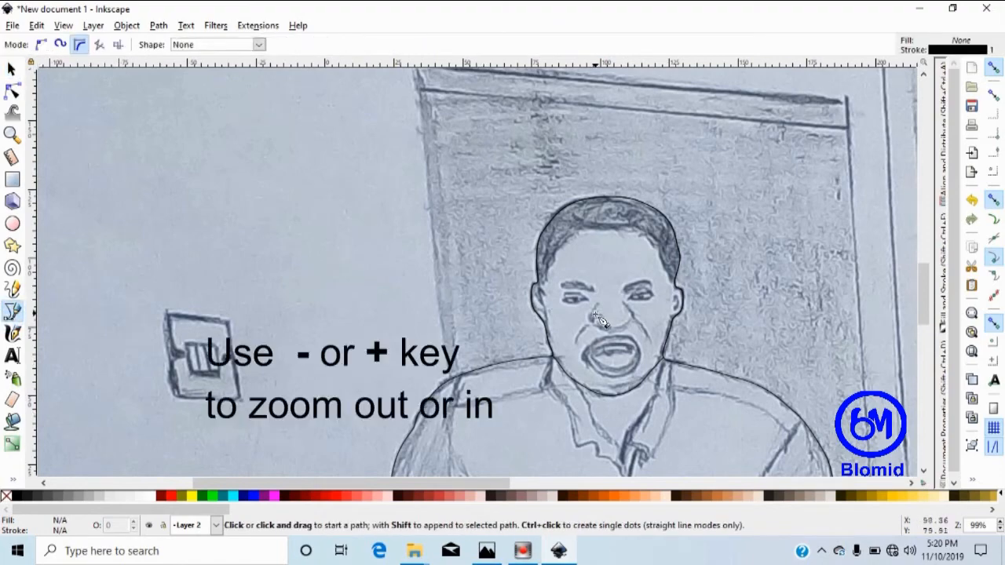
key("plus")
key("plus")
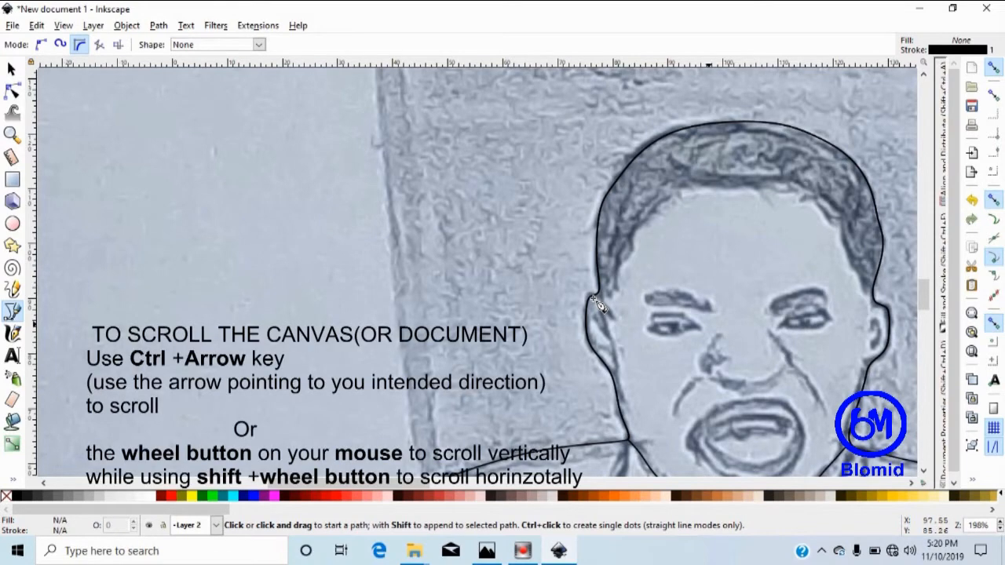
key("ctrl+Right")
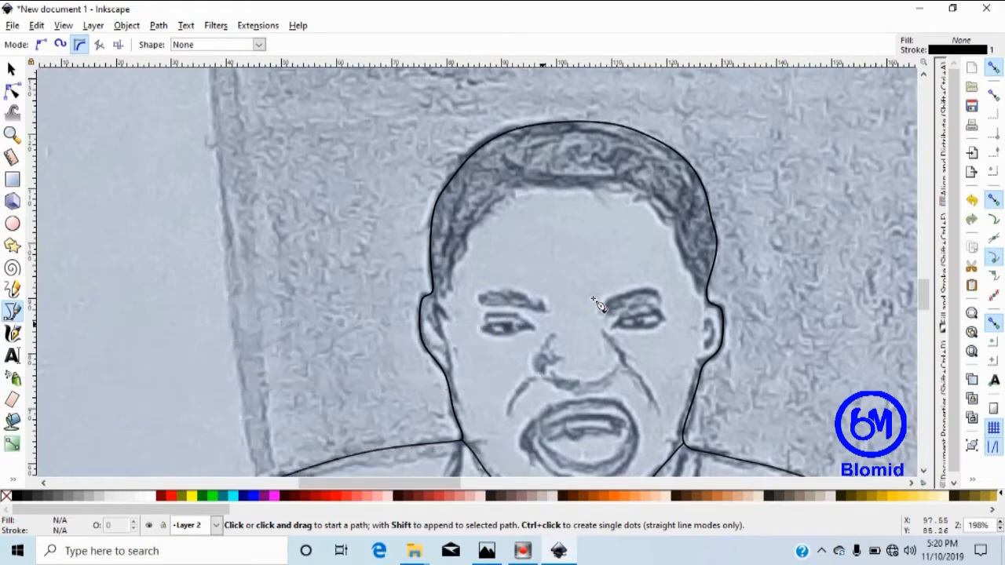
key("ctrl+Down")
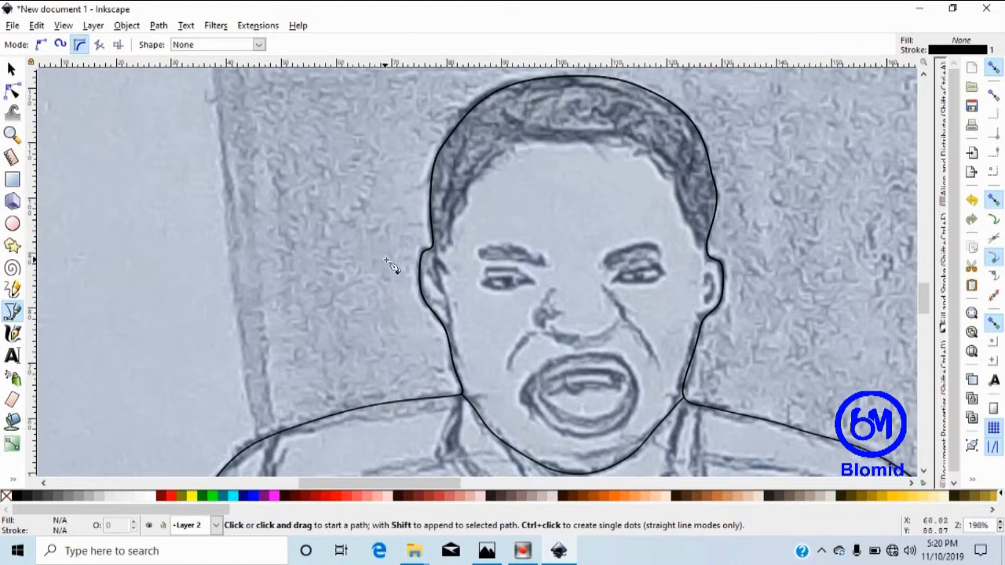
left_click(380, 219)
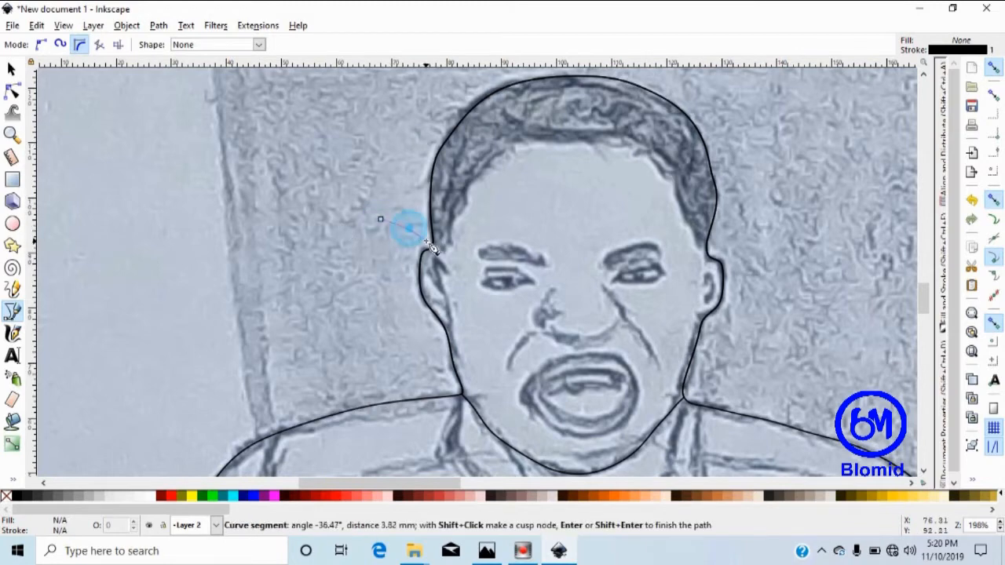
left_click(432, 247)
left_click(446, 252)
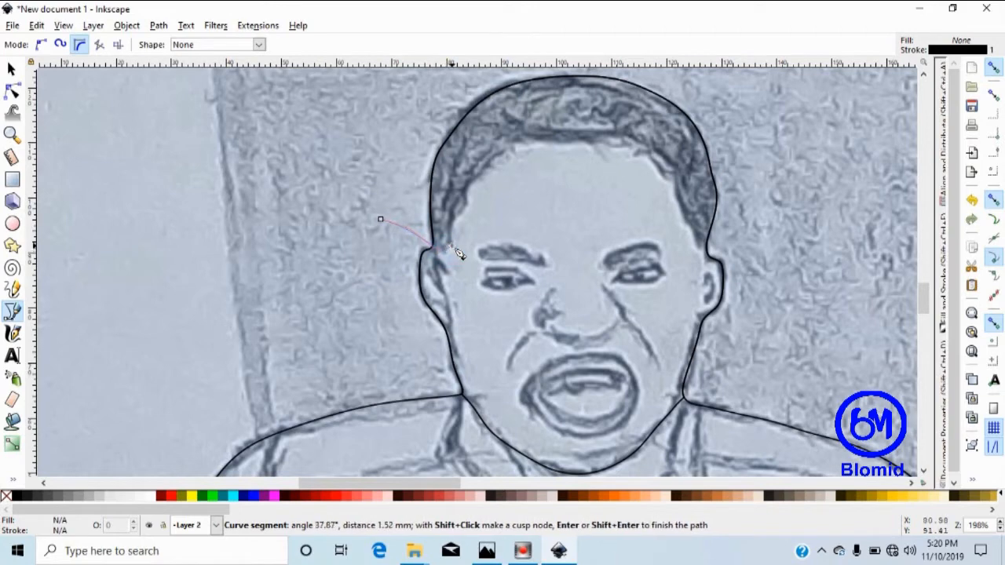
left_click(449, 238)
left_click(460, 209)
left_click(488, 167)
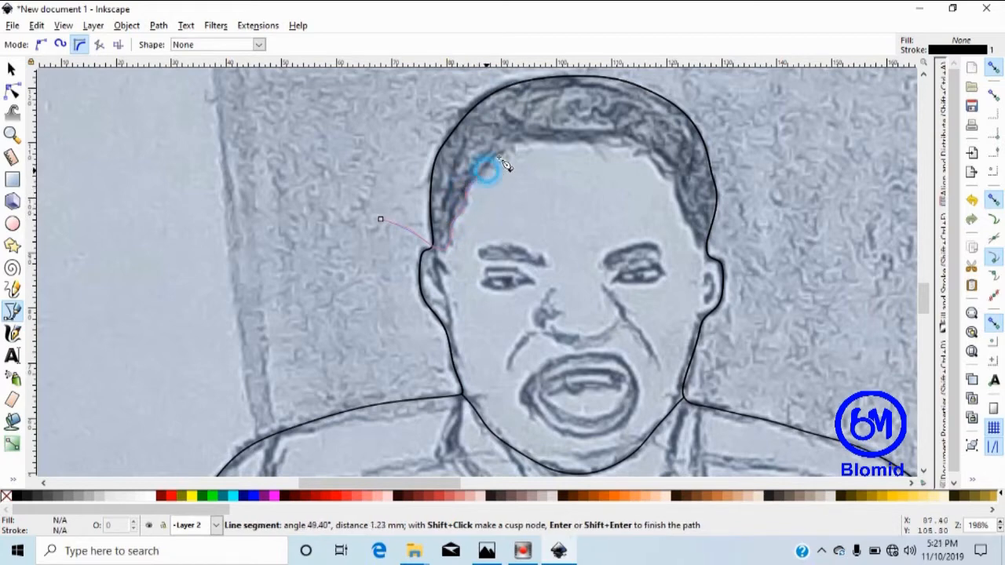
left_click(510, 145)
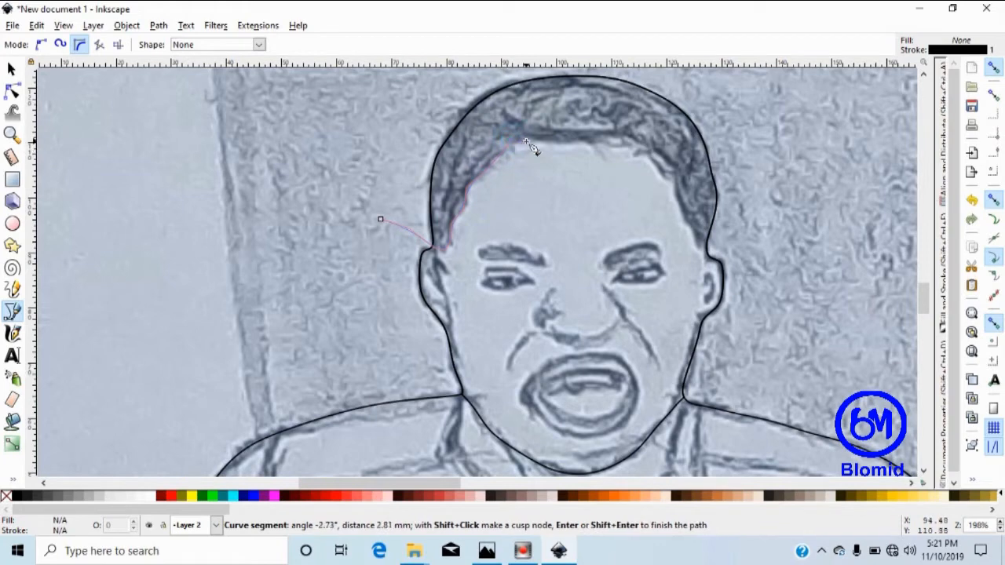
Continue the BSpline path along the forehead hairline and down the right side to just above the right ear.
left_click(556, 141)
left_click(591, 141)
left_click(631, 141)
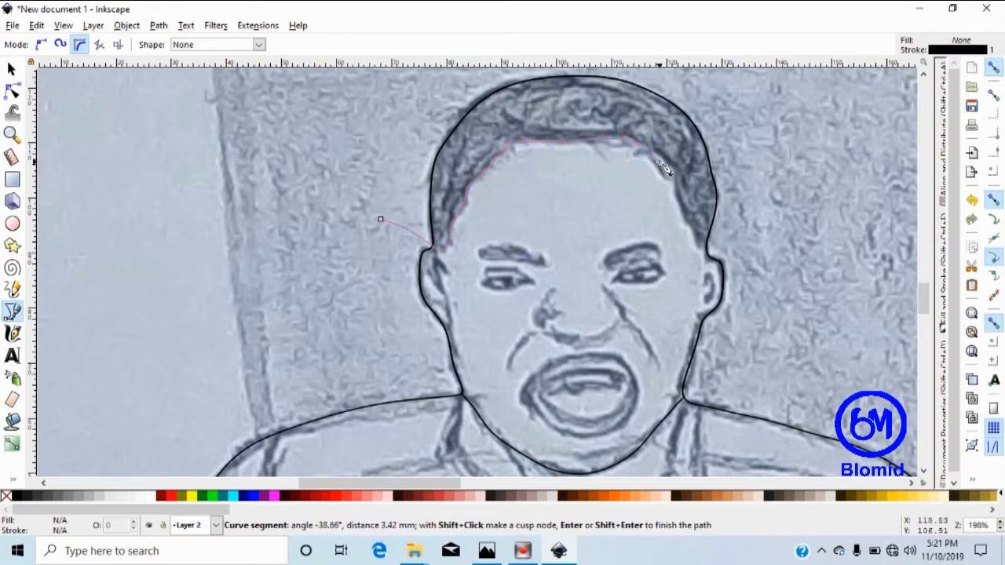
left_click(670, 177)
left_click(678, 193)
left_click(685, 212)
left_click(691, 227)
left_click(698, 241)
left_click(702, 249)
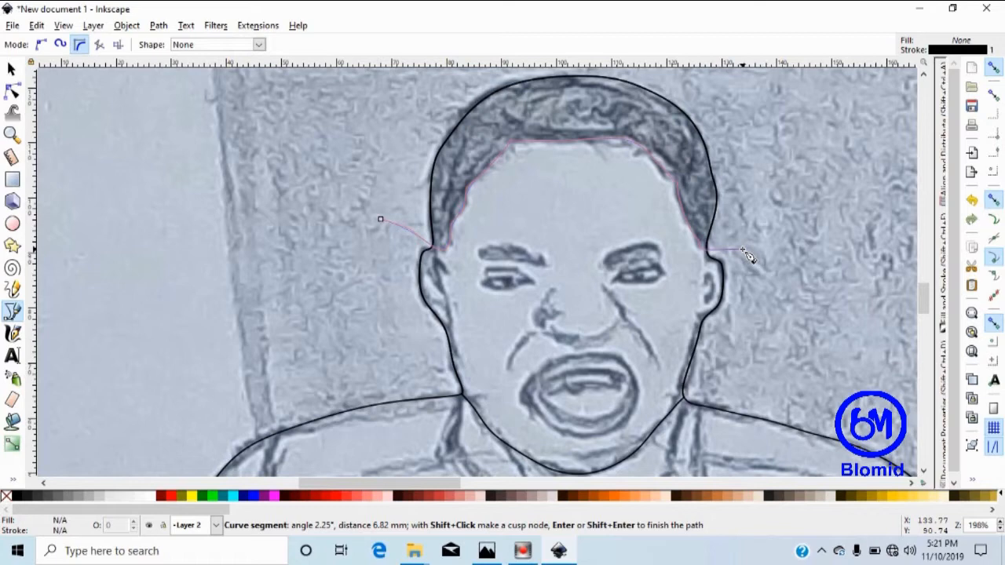
Loop the hairline path loosely outside and over the top of the head and close it at its start point.
scroll(748, 256, "up", 3)
scroll(747, 256, "up", 1)
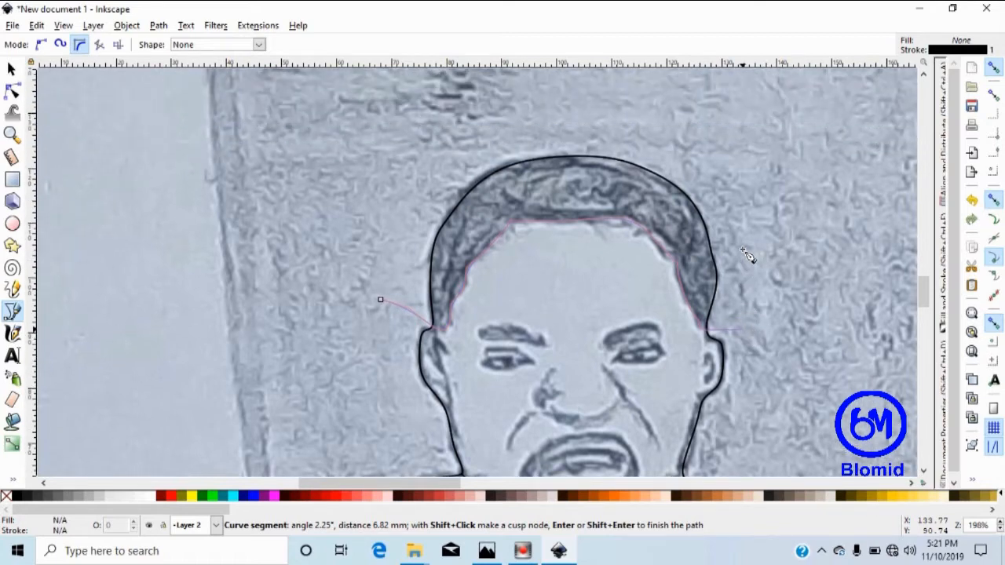
left_click_drag(762, 325, 797, 255)
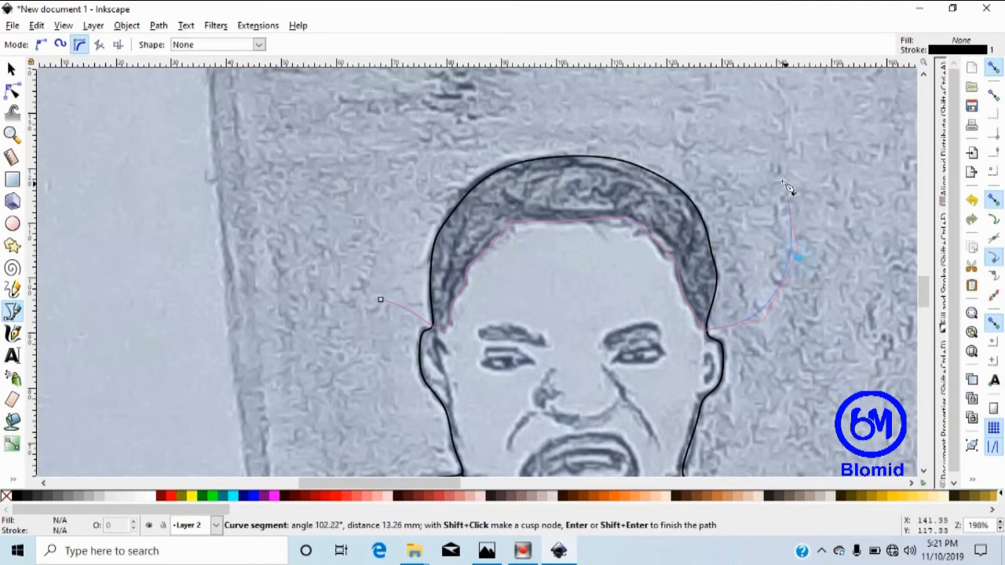
left_click(490, 100)
left_click(417, 123)
left_click(385, 155)
left_click(372, 190)
left_click(360, 227)
left_click(362, 259)
left_click(369, 274)
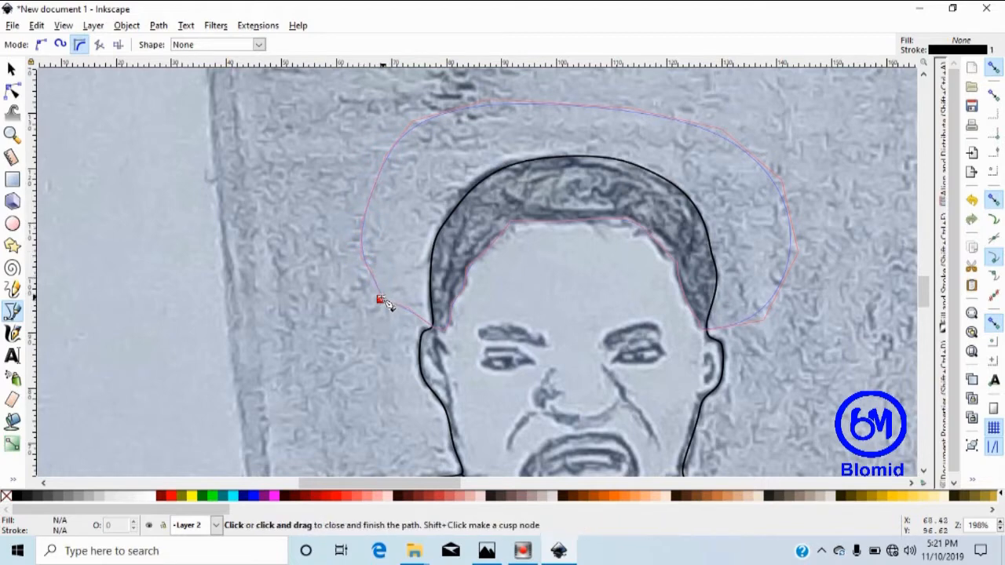
left_click(381, 302)
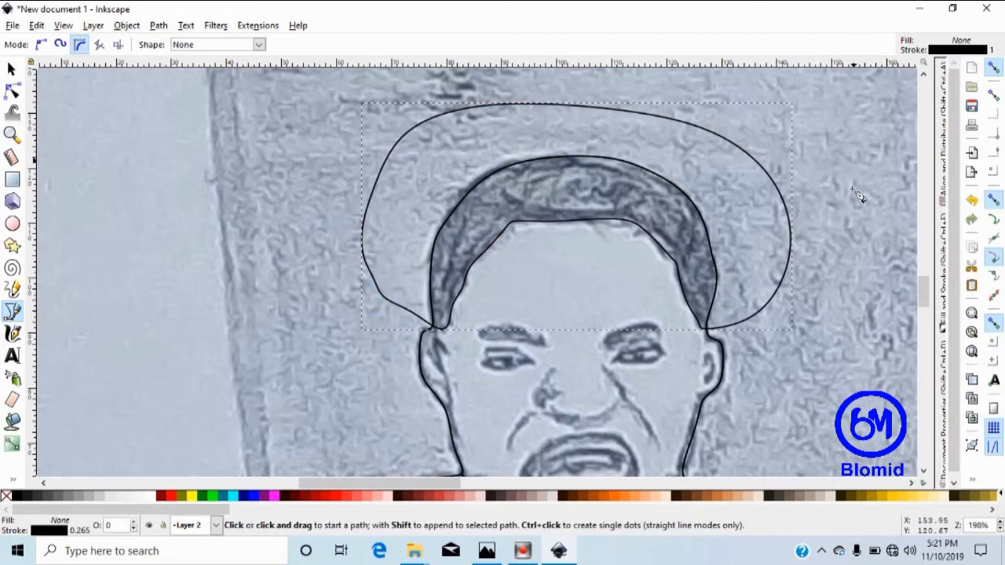
Duplicate the head shape in place and add the loose hair loop to the selection.
scroll(770, 374, "down", 1)
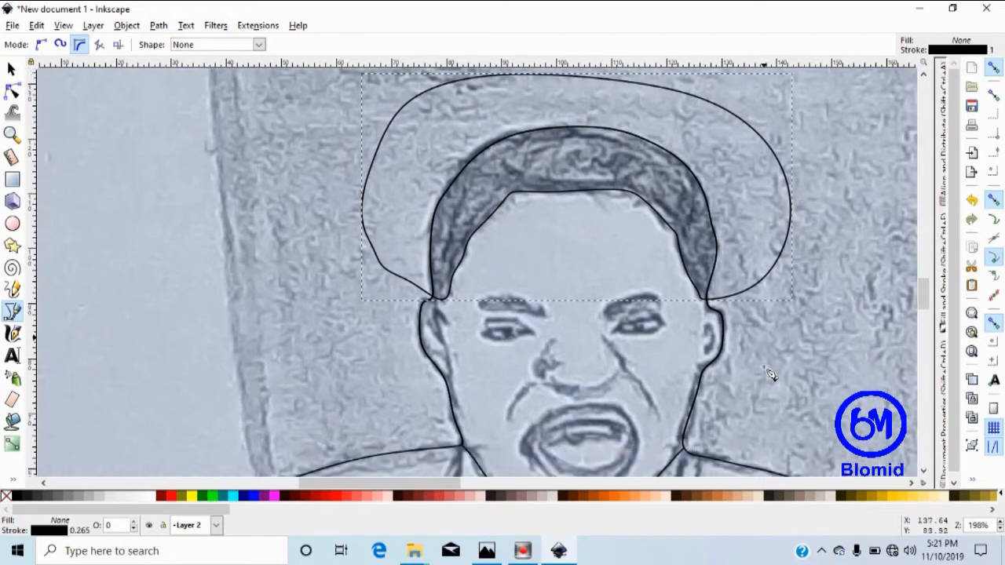
scroll(769, 375, "down", 2)
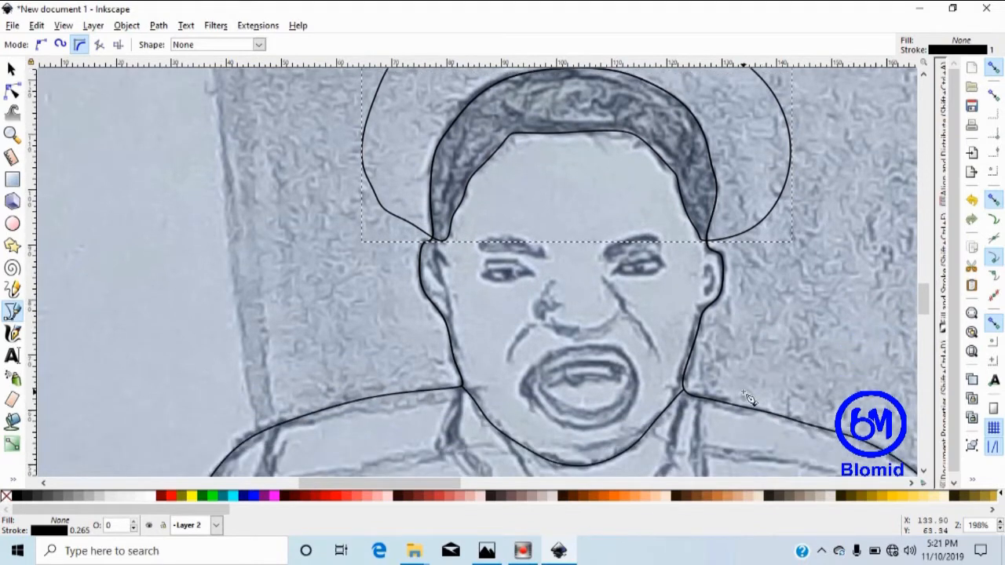
scroll(795, 355, "up", 1)
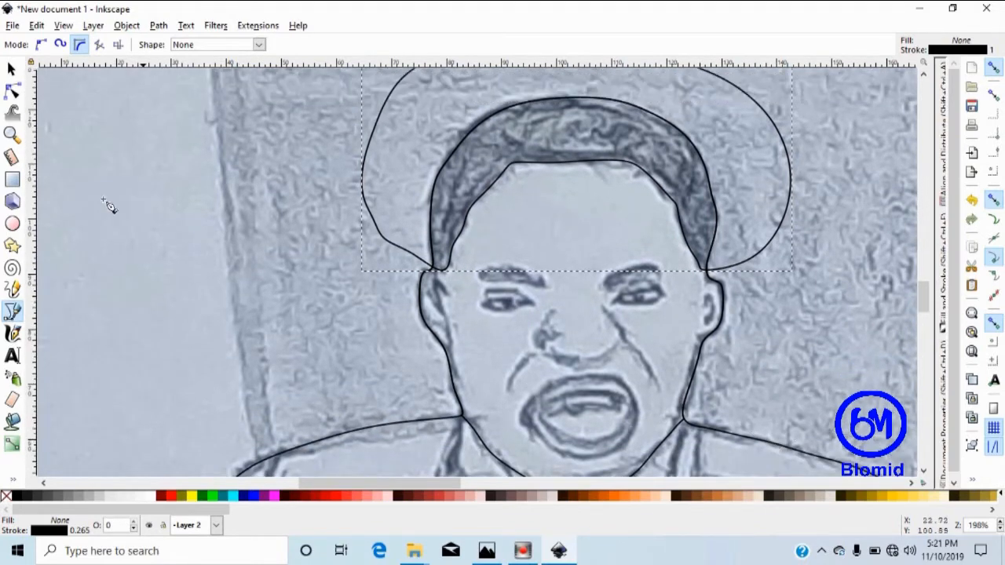
left_click(12, 88)
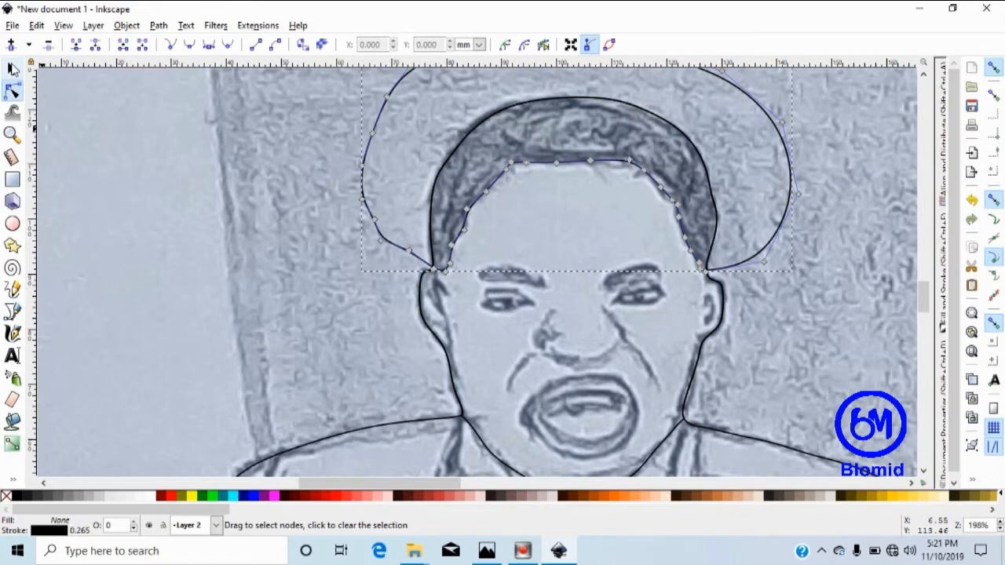
left_click(267, 259)
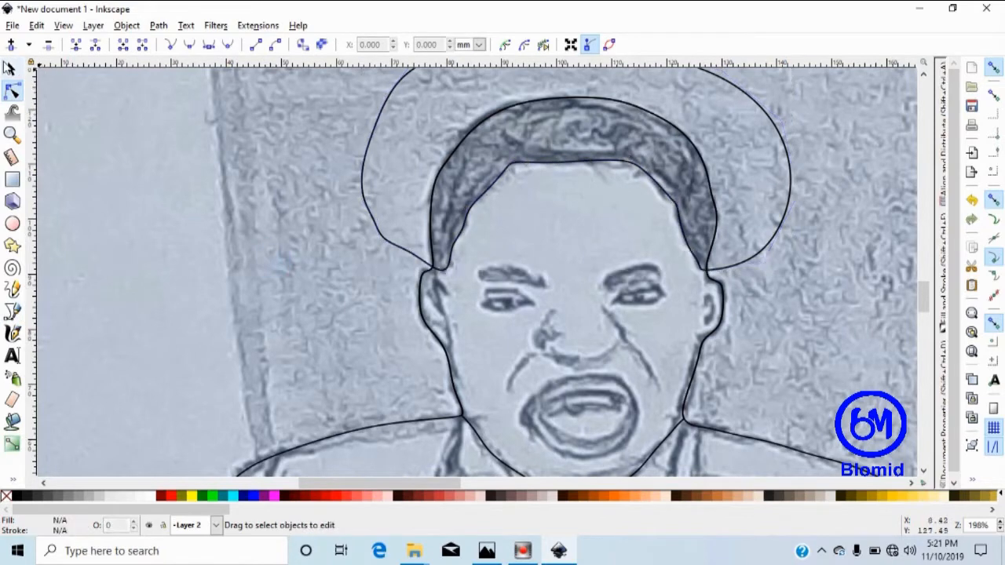
left_click(12, 70)
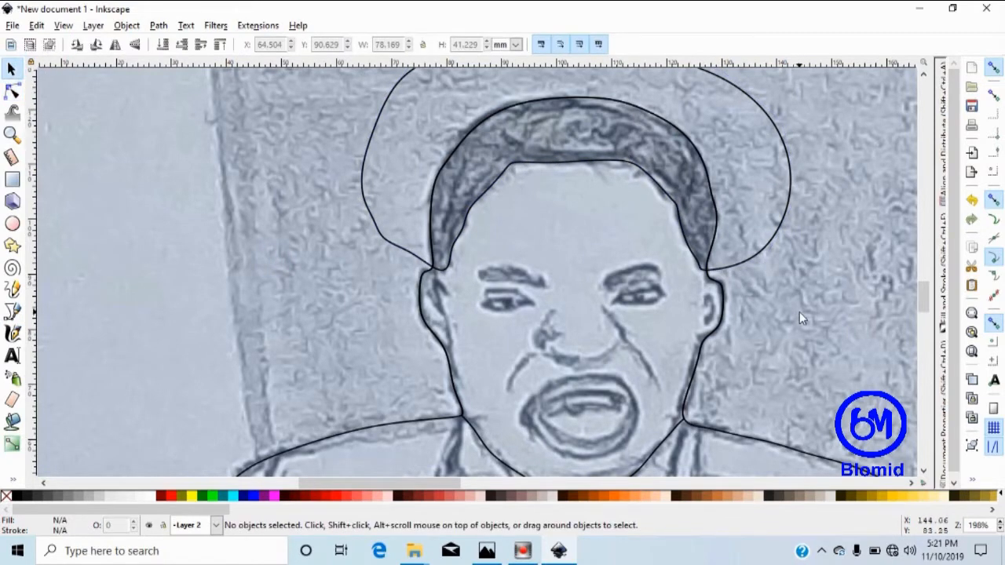
scroll(799, 311, "down", 1)
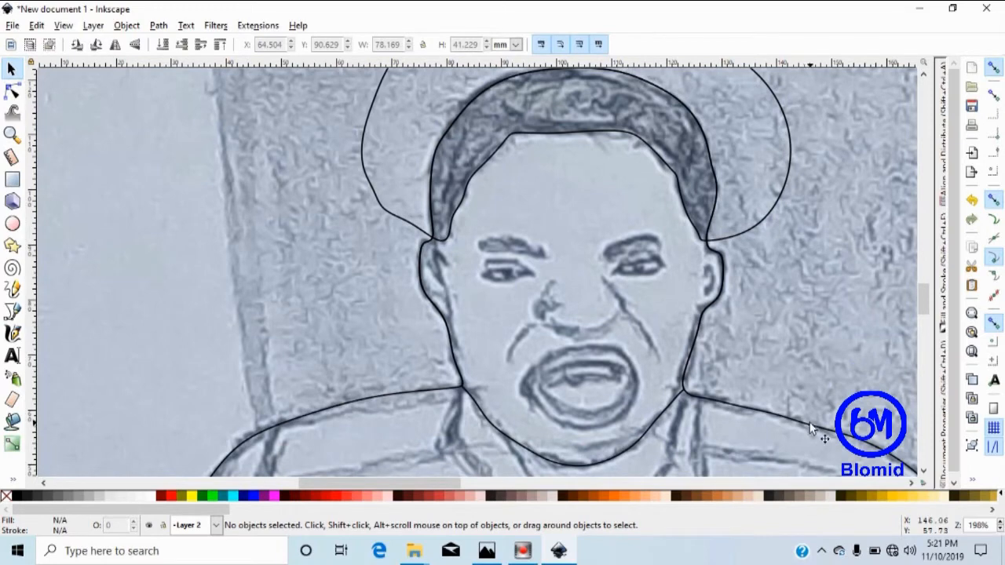
left_click(616, 467)
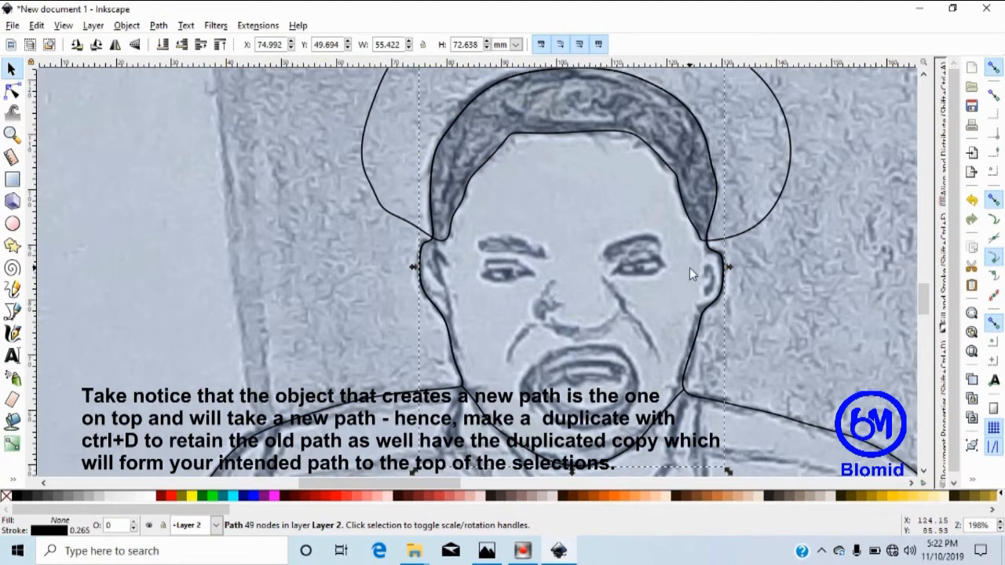
key("ctrl")
key("ctrl+d")
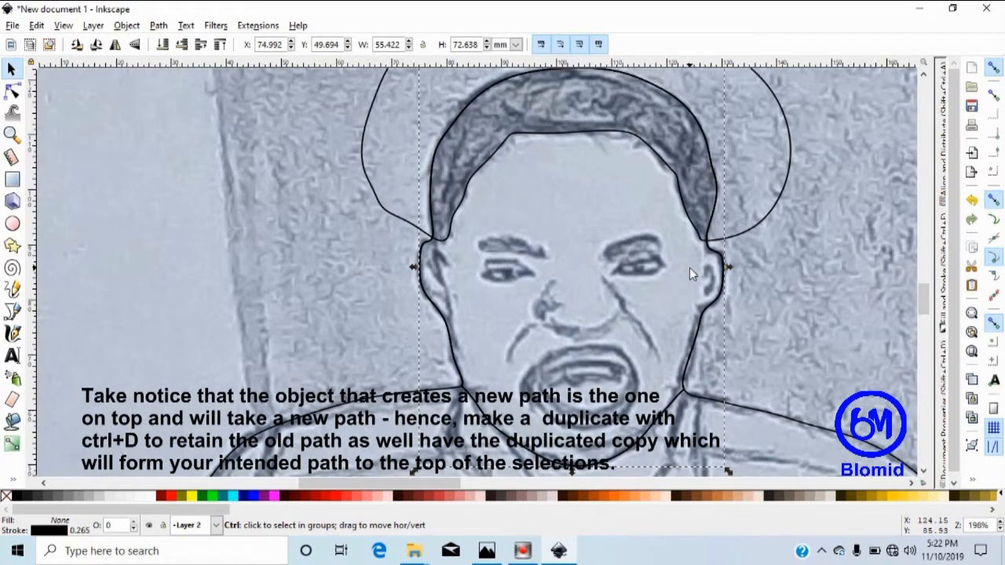
key("shift")
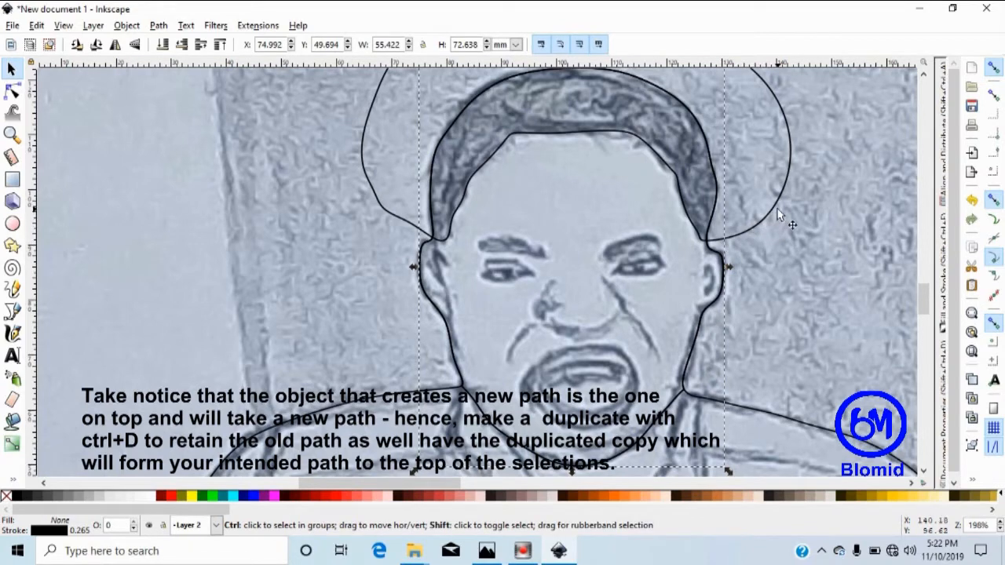
left_click(773, 206, "shift")
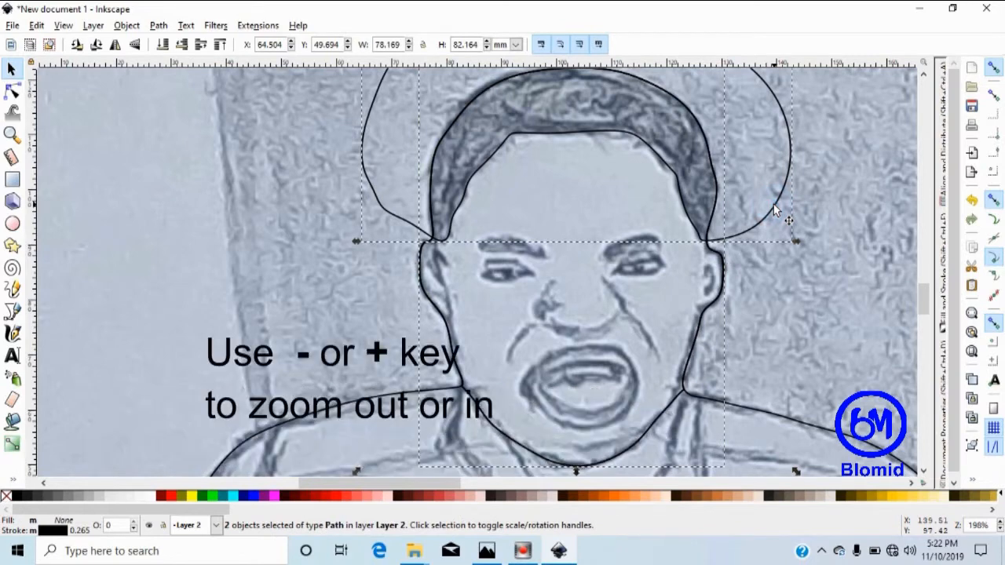
Intersect the duplicated head shape with the hair loop to get a separate hair shape.
key("minus")
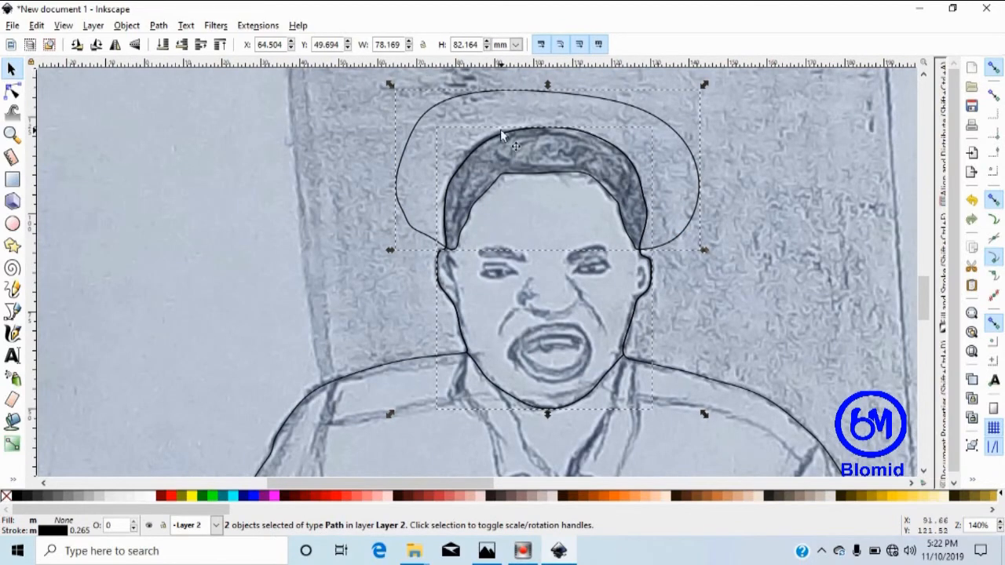
left_click(160, 26)
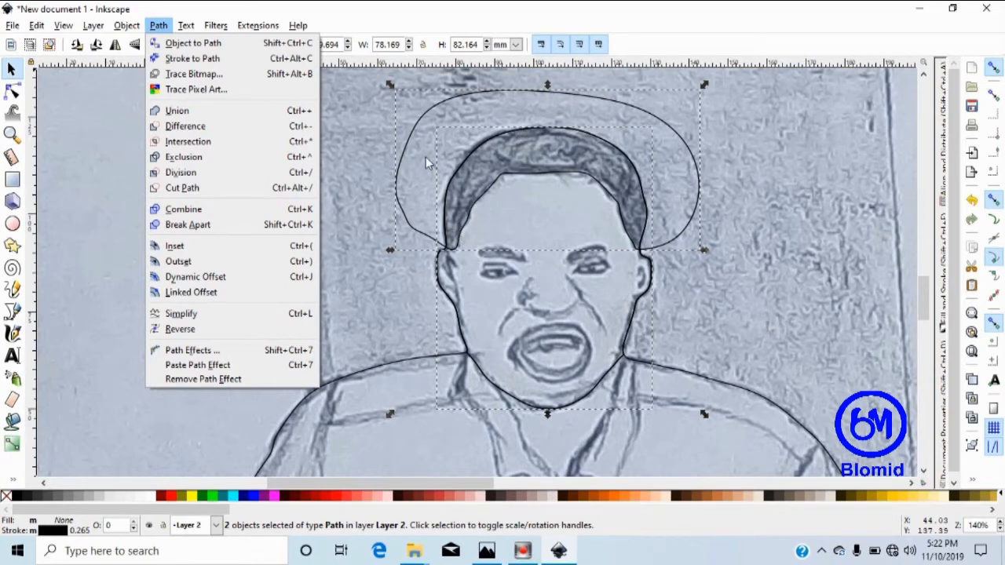
left_click(188, 141)
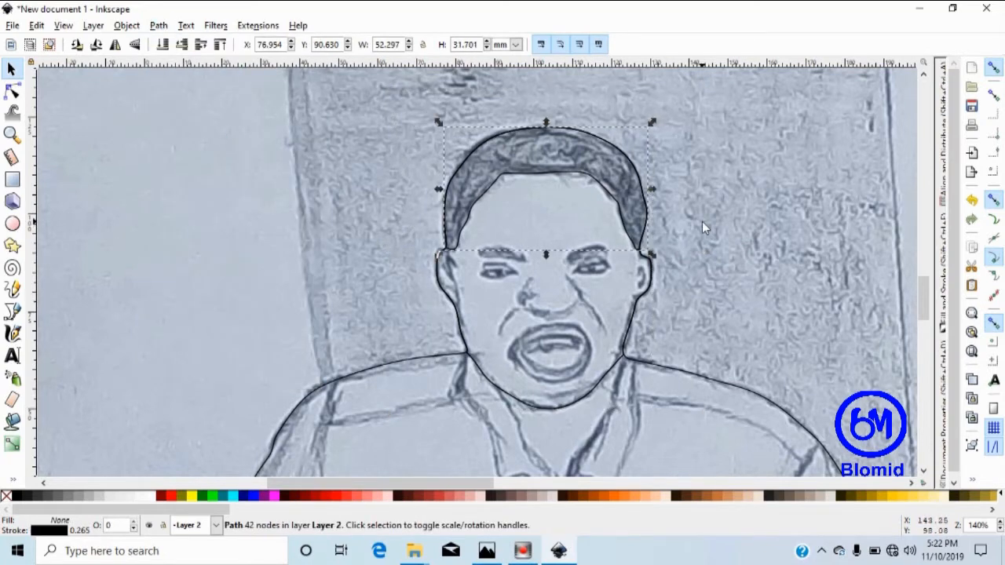
Fill the hair shape black and the head shape dark brown.
scroll(702, 222, "down", 2)
scroll(701, 221, "up", 1)
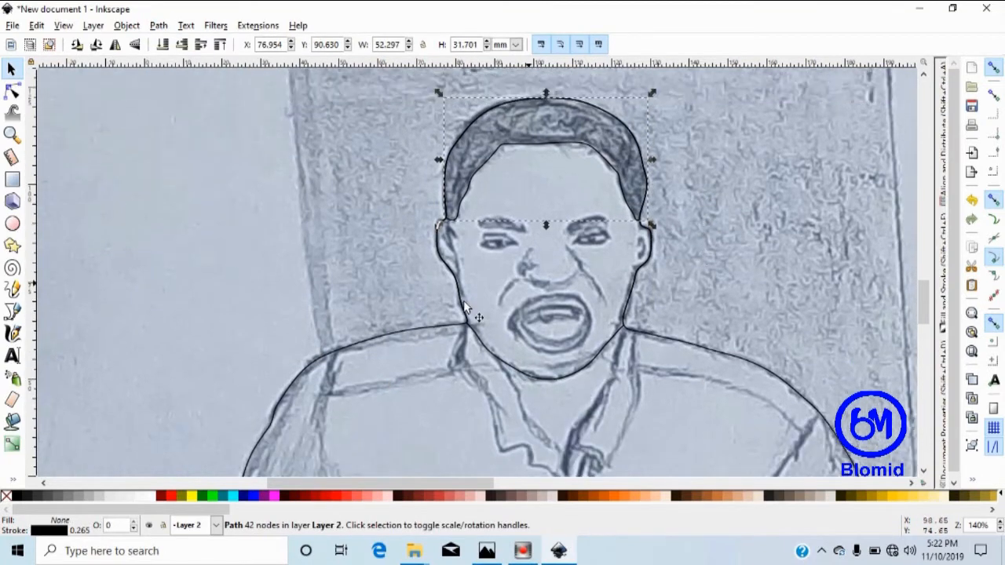
left_click(16, 495)
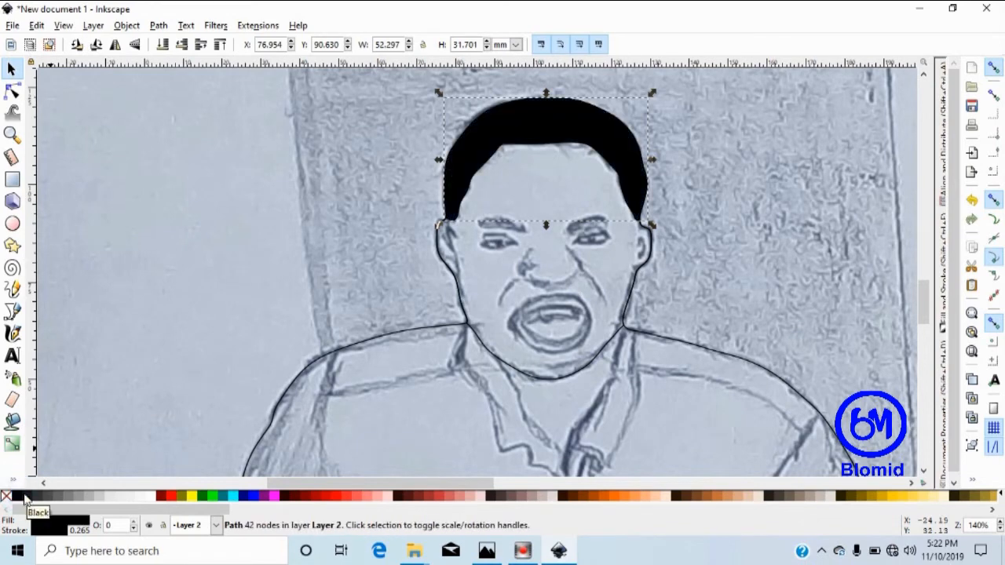
left_click(511, 363)
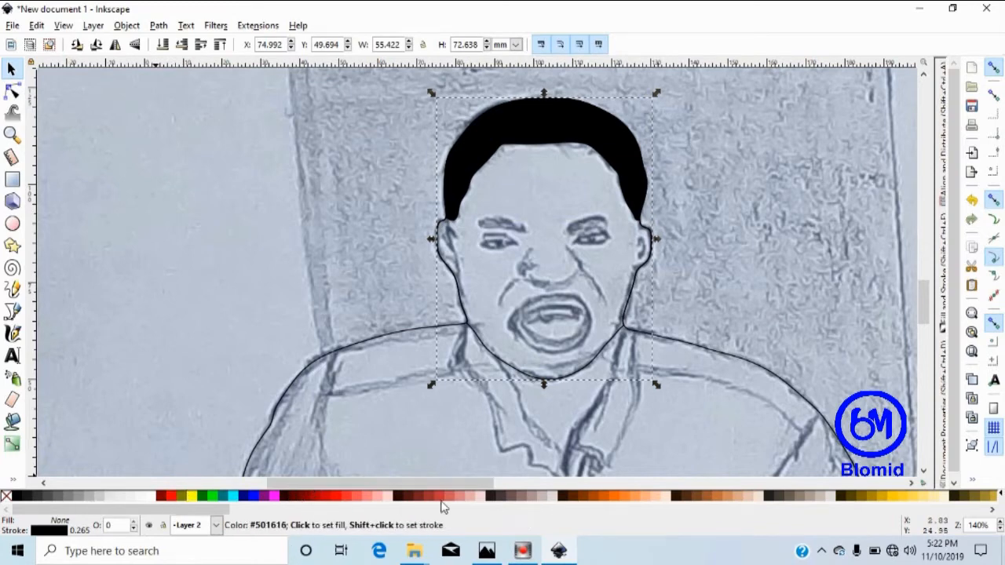
left_click(571, 497)
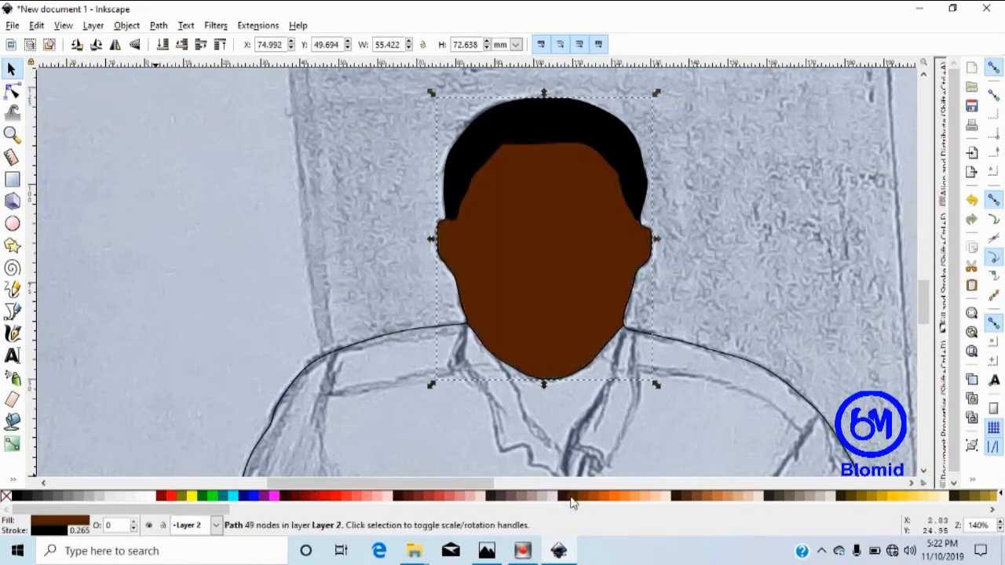
Fill the man's body outline with blue.
left_click(712, 352)
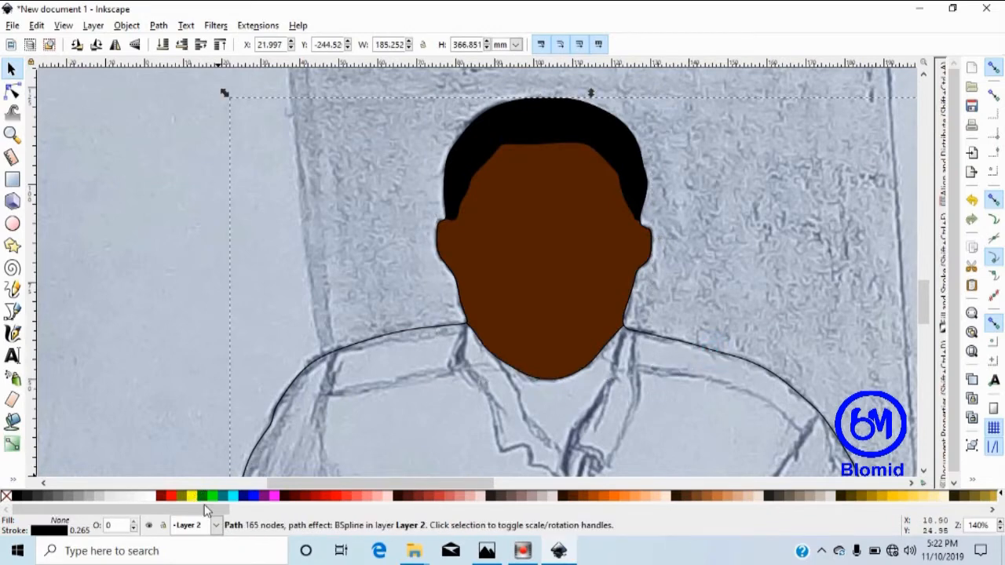
left_click(256, 497)
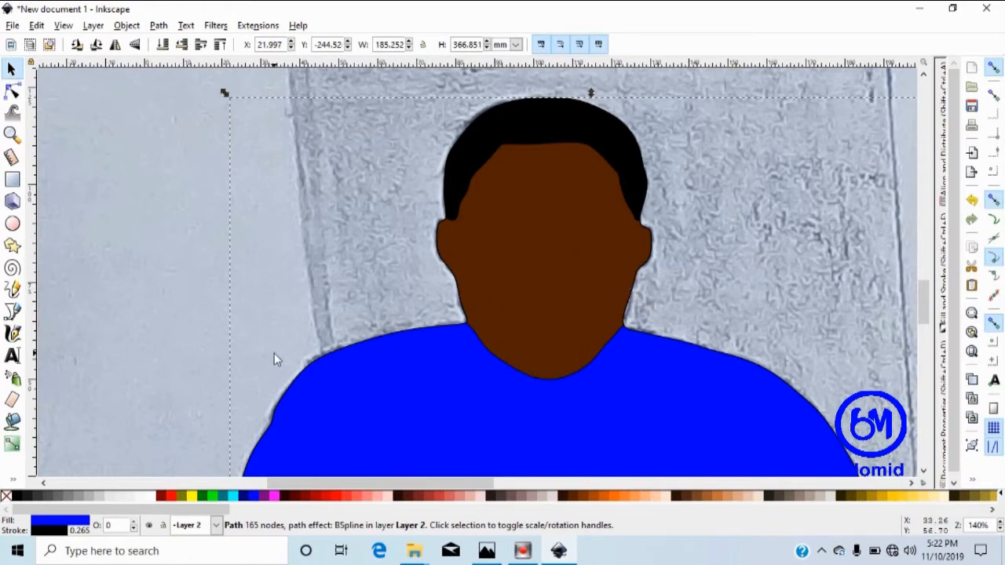
Remove the fill from the body, head and hair shapes together and clear the selection.
key("ctrl+a")
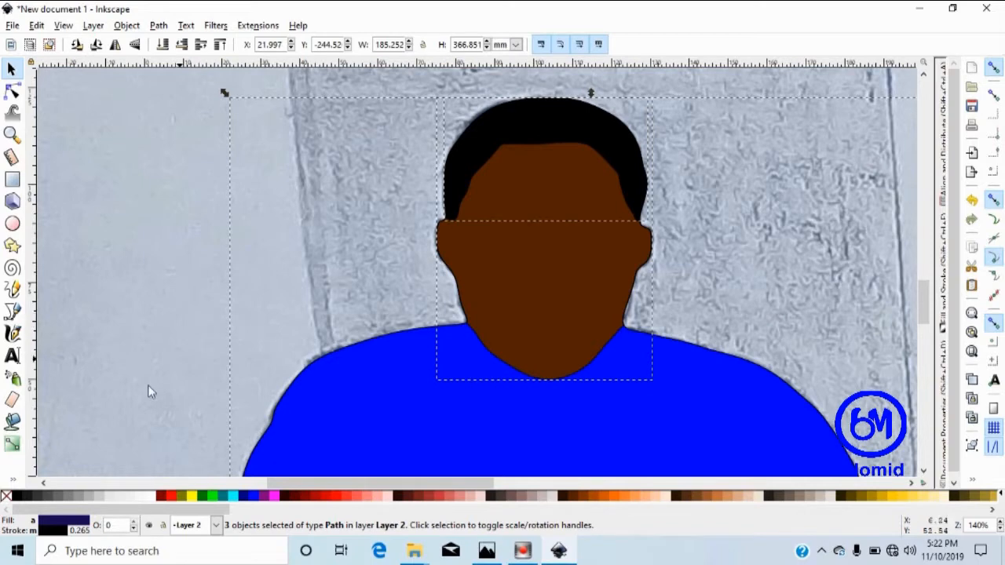
left_click(5, 496)
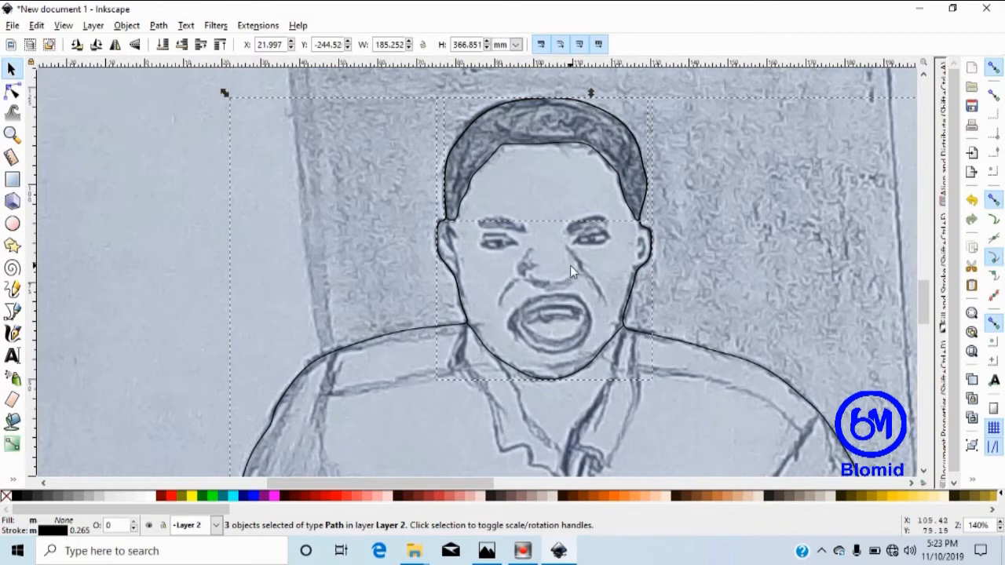
scroll(569, 265, "down", 2)
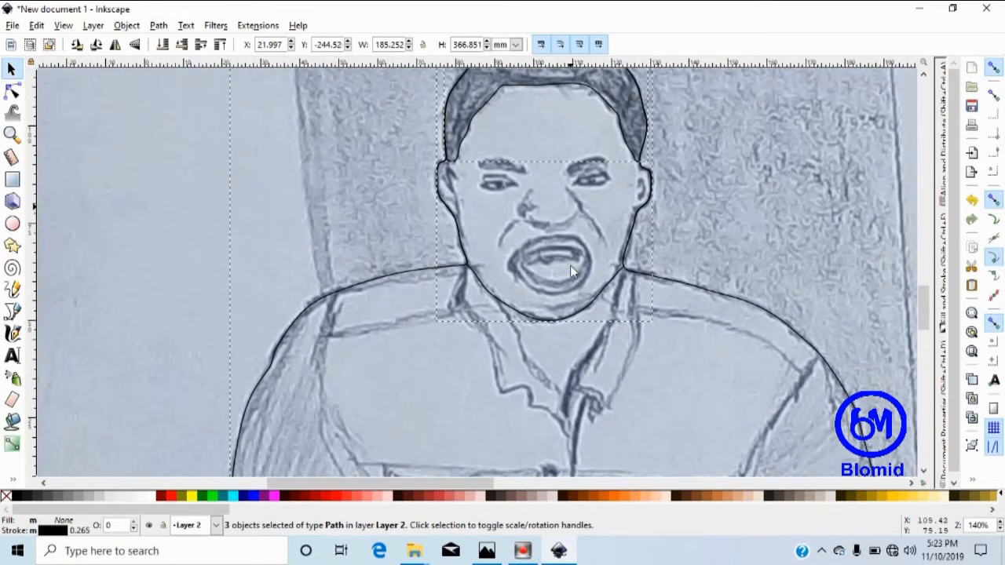
scroll(569, 265, "up", 2)
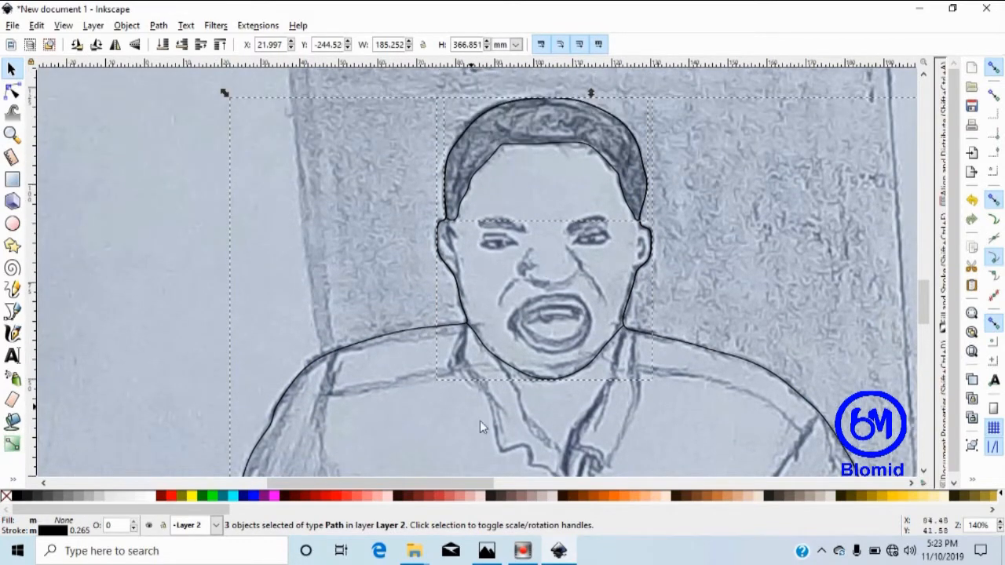
left_click(767, 170)
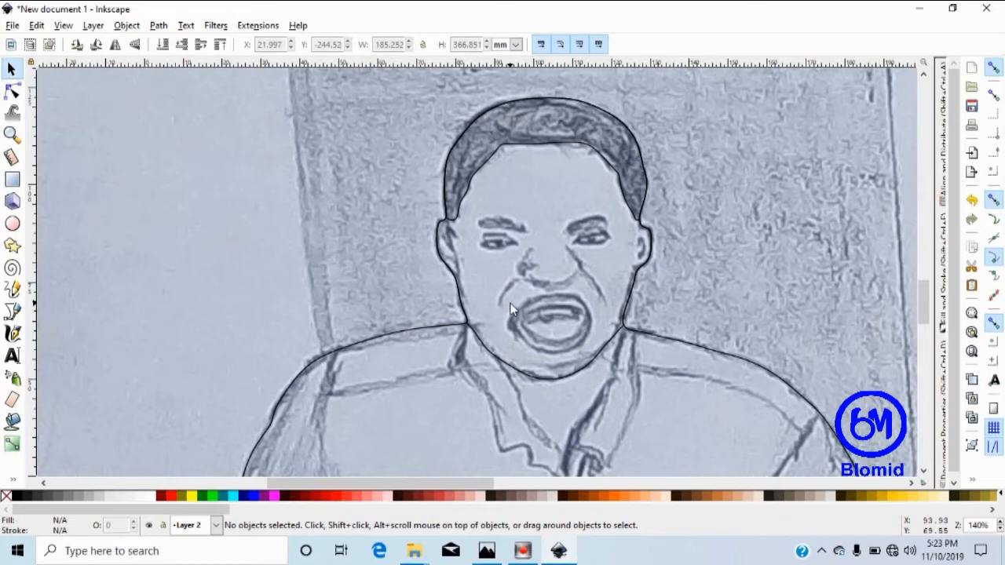
Trace the eyebrow on the left side of the sketched face as a closed BSpline path.
key("plus")
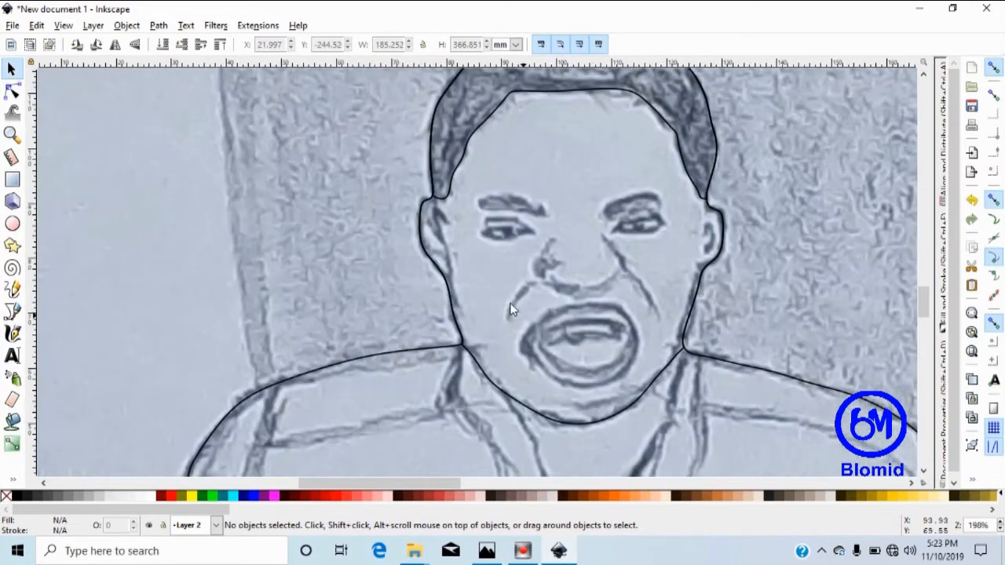
key("plus")
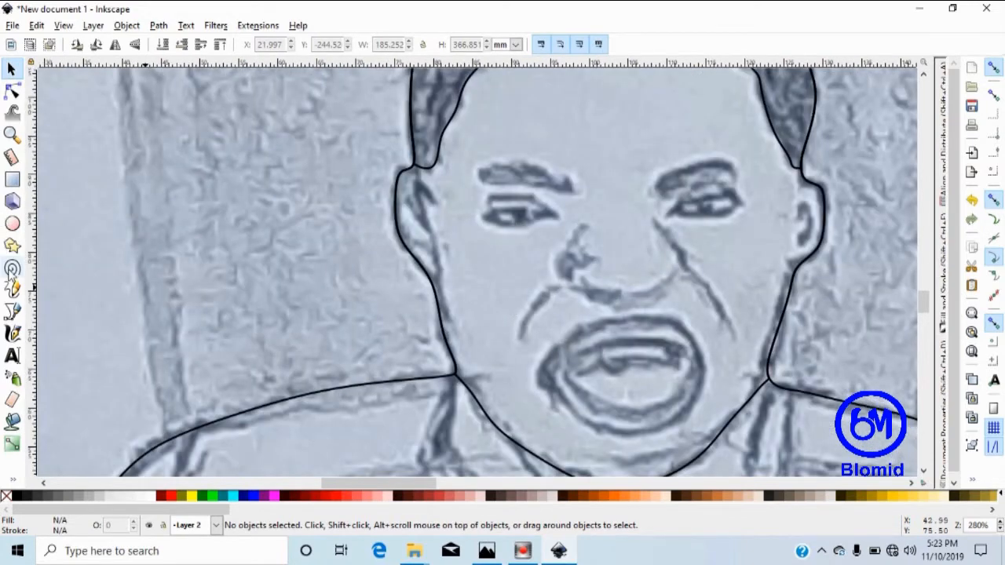
left_click(12, 312)
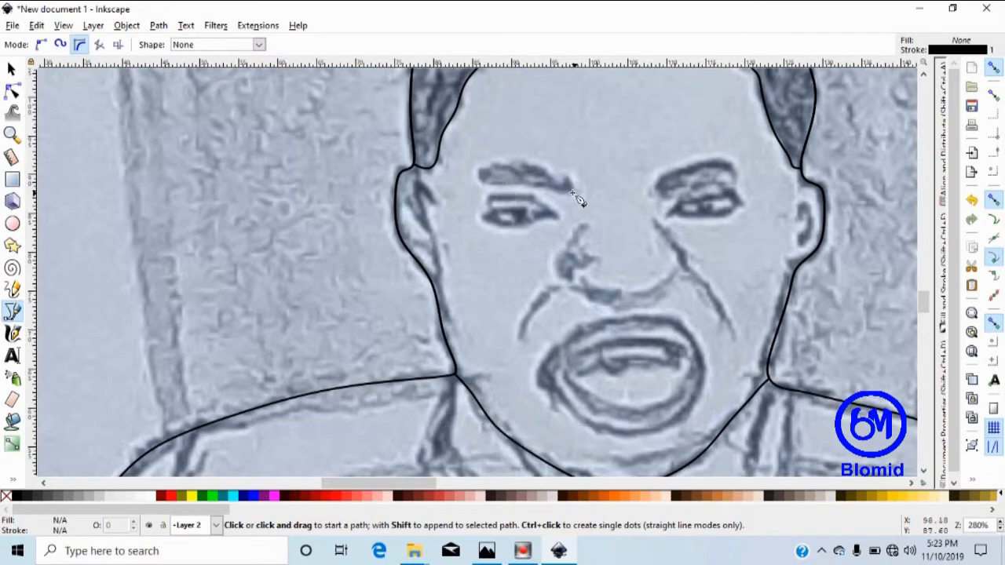
left_click(482, 183)
left_click(477, 171)
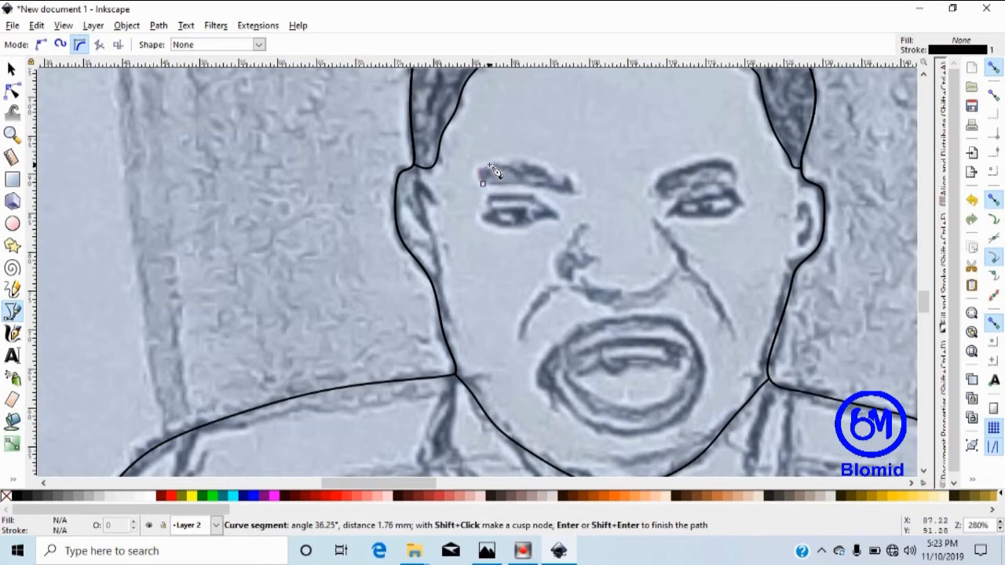
left_click(532, 161)
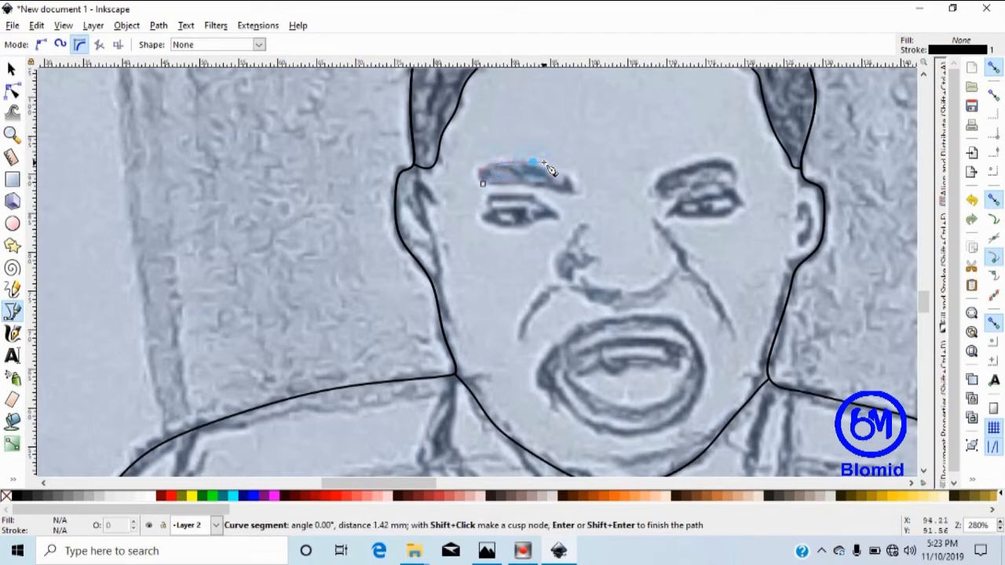
left_click(548, 167)
left_click(561, 174)
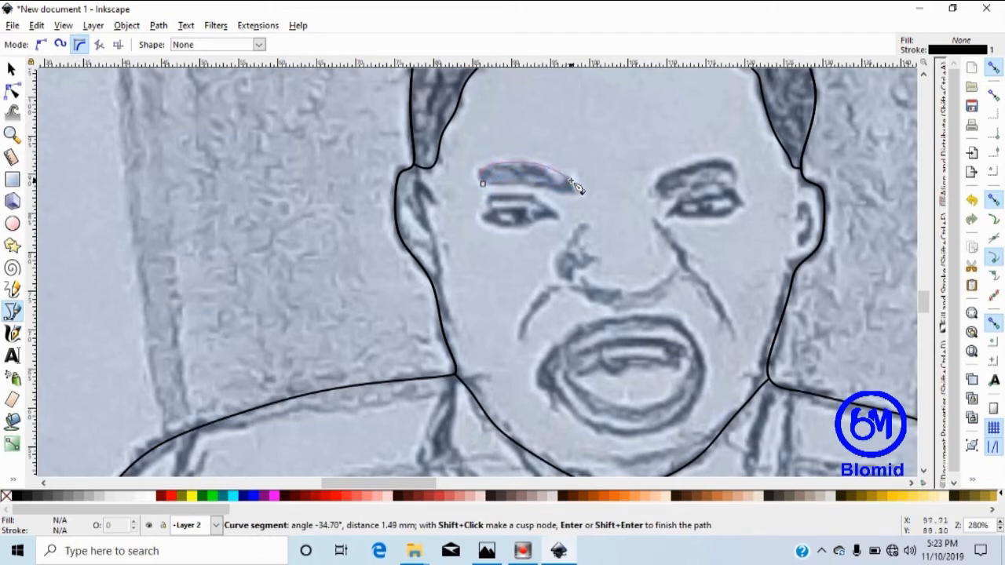
left_click(572, 179)
left_click(579, 196)
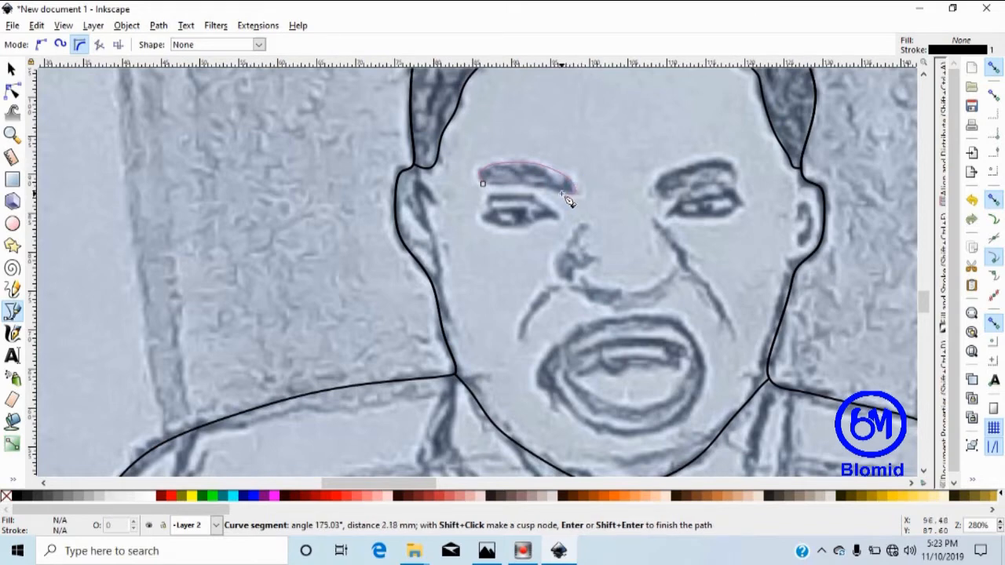
left_click(552, 191)
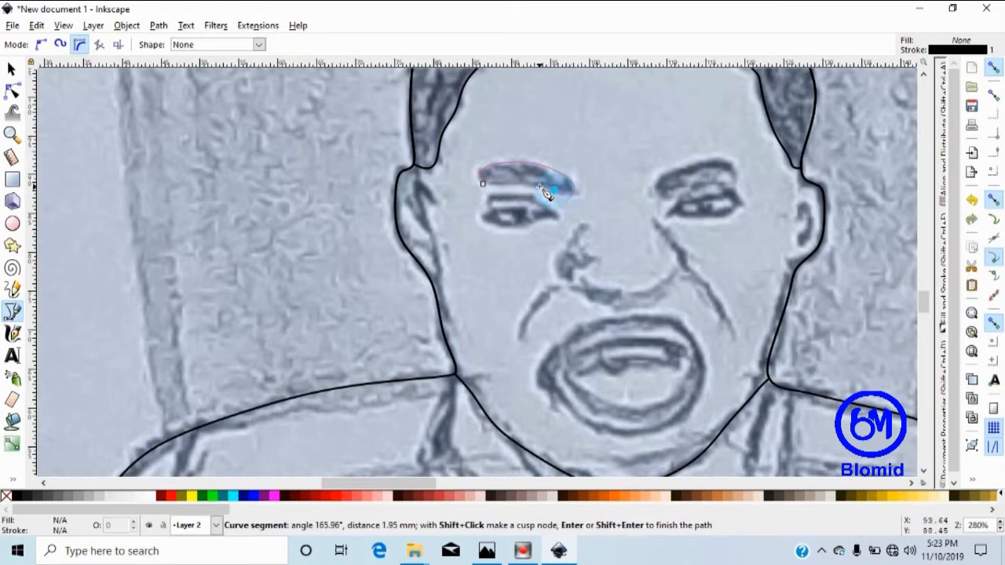
left_click(532, 190)
left_click(506, 190)
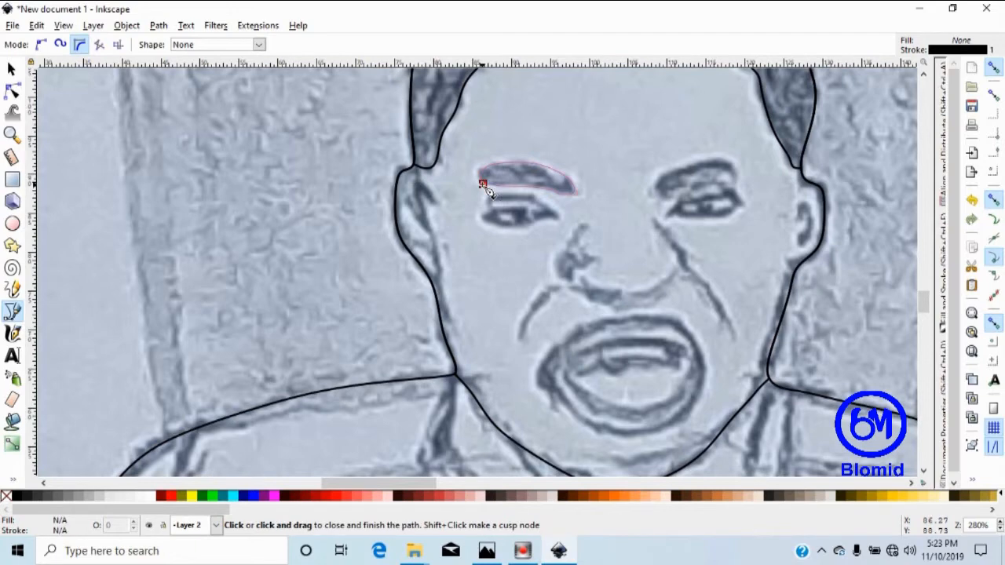
left_click(482, 183)
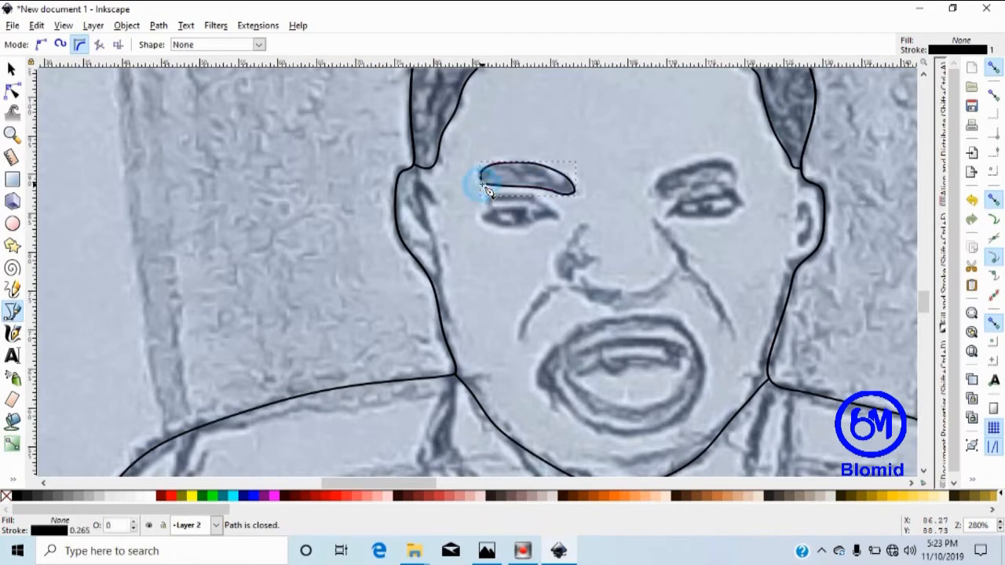
Trace the eyebrow on the right side of the sketched face as a closed BSpline path.
left_click(653, 192)
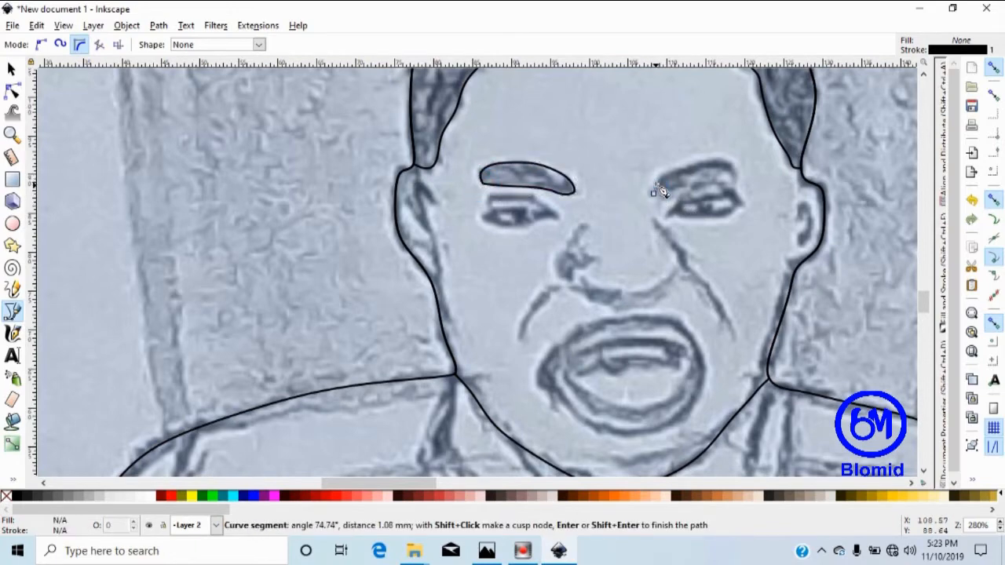
left_click(668, 167)
left_click(691, 167)
left_click(700, 160)
left_click(715, 163)
left_click(736, 167)
left_click(742, 185)
left_click(734, 189)
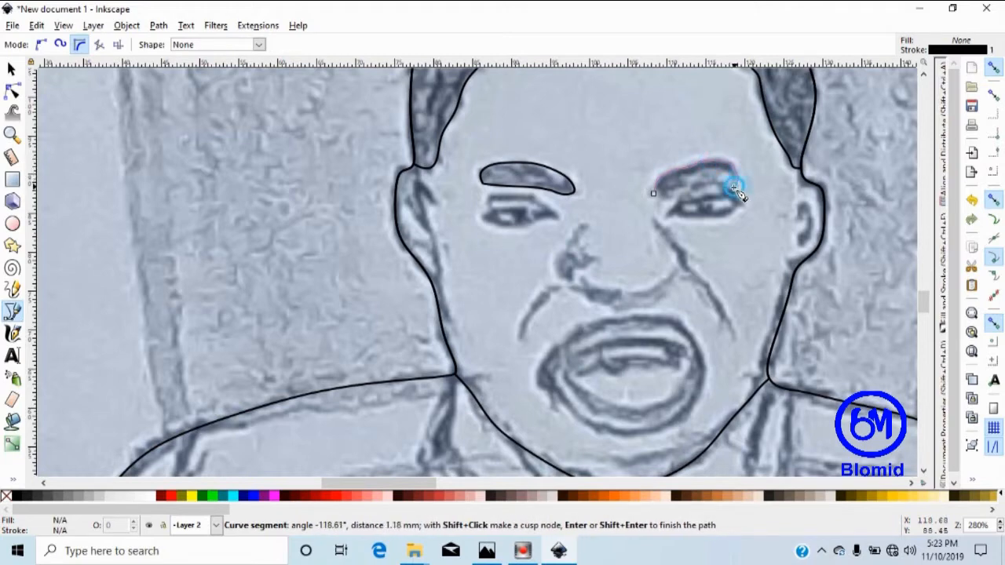
left_click(690, 185)
left_click(671, 190)
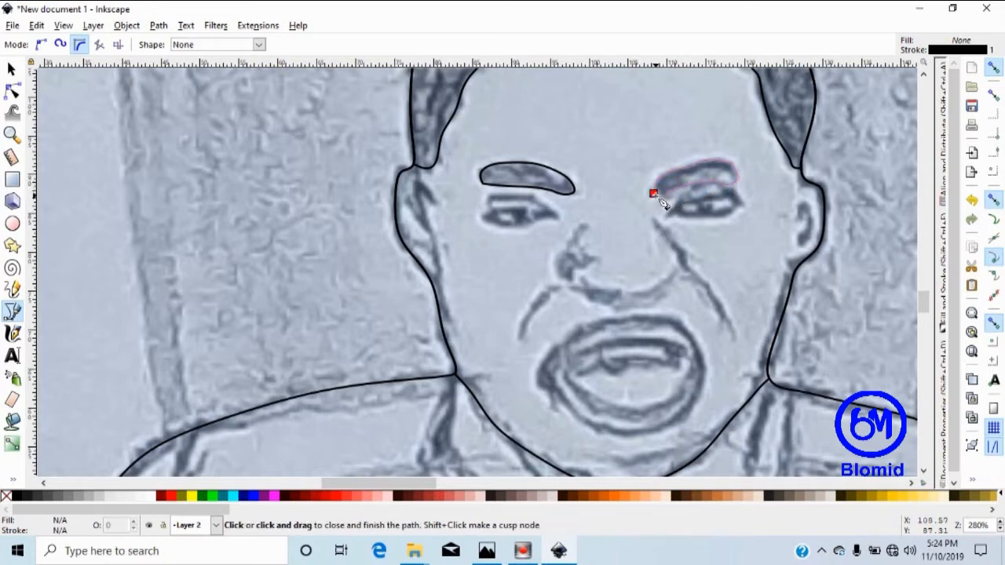
left_click(654, 194)
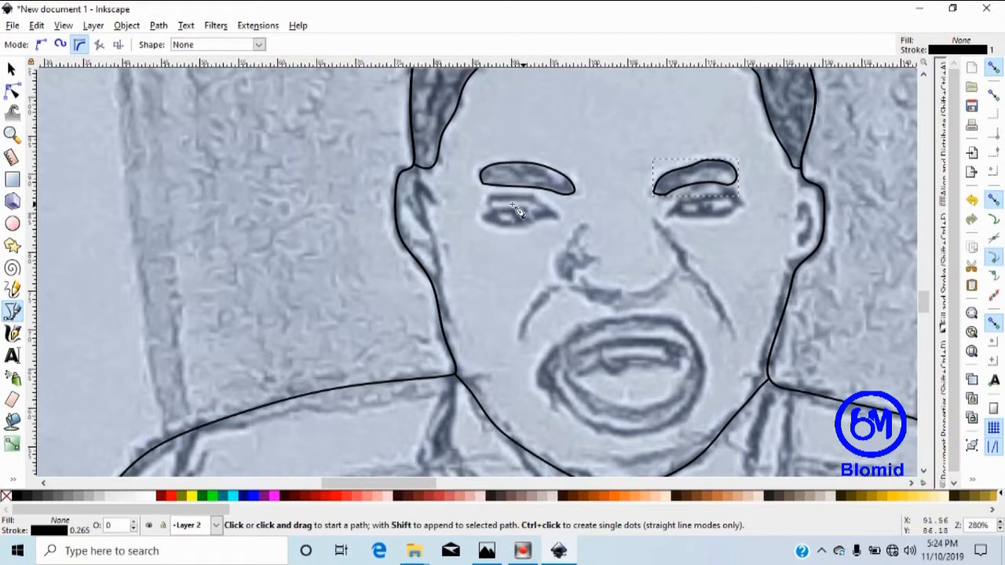
Trace the outline of the eye below the left eyebrow as a closed BSpline path.
left_click(483, 216)
left_click(558, 219)
left_click(482, 216)
Trace the outline of the eye below the right eyebrow as a closed BSpline path.
left_click(669, 217)
left_click(701, 194)
left_click(730, 191)
left_click(742, 204)
left_click(722, 217)
left_click(669, 218)
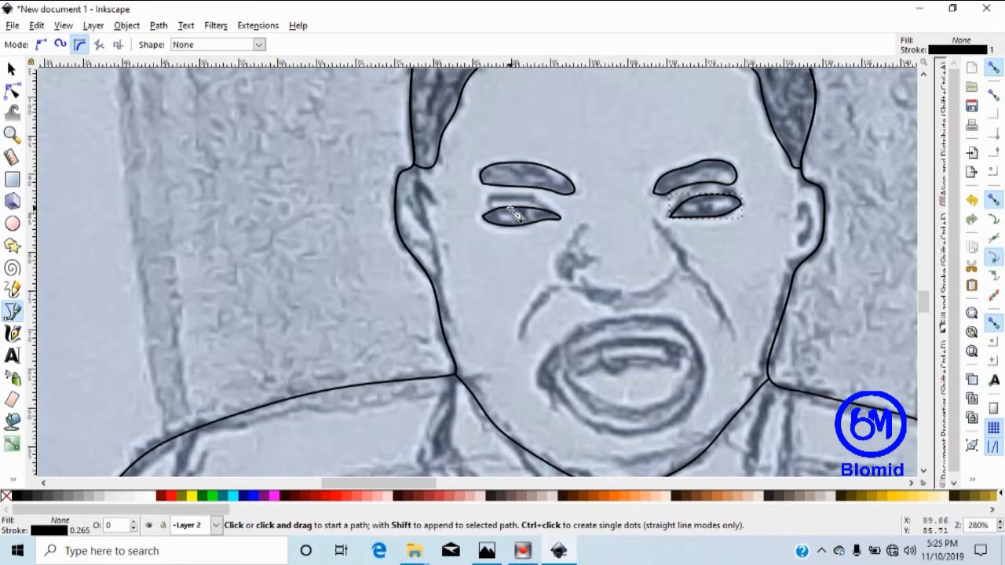
left_click(502, 212)
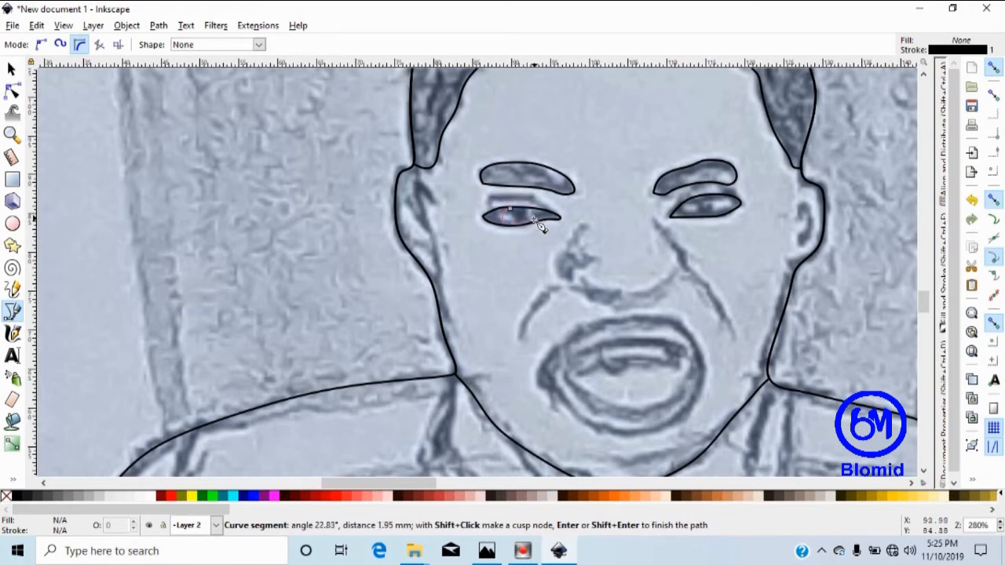
left_click(533, 223)
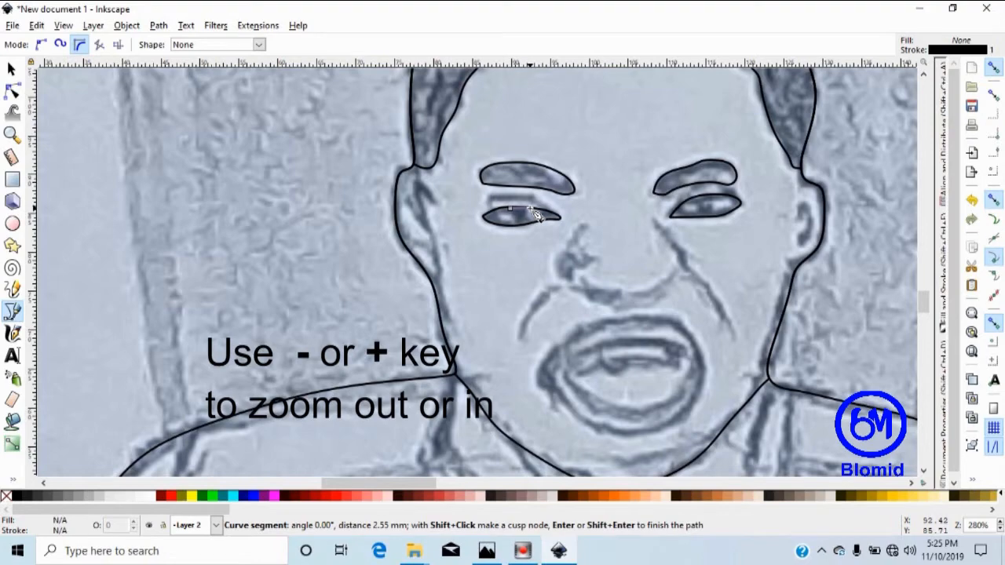
key("Escape")
Draw a closed, roughly round iris path in the left eye, extending its top above the upper eyelid line.
key("plus")
key("plus")
key("plus")
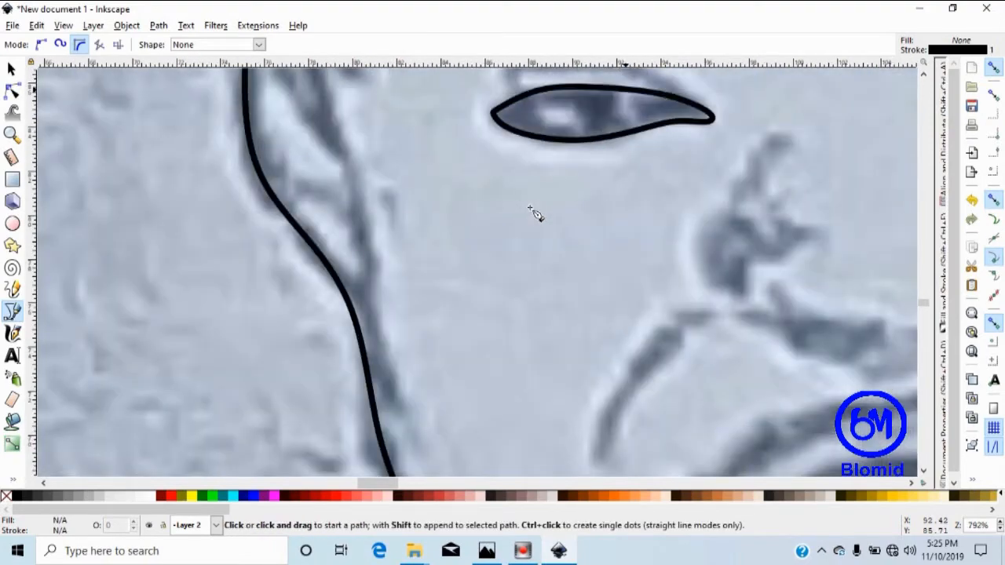
scroll(534, 213, "up", 3)
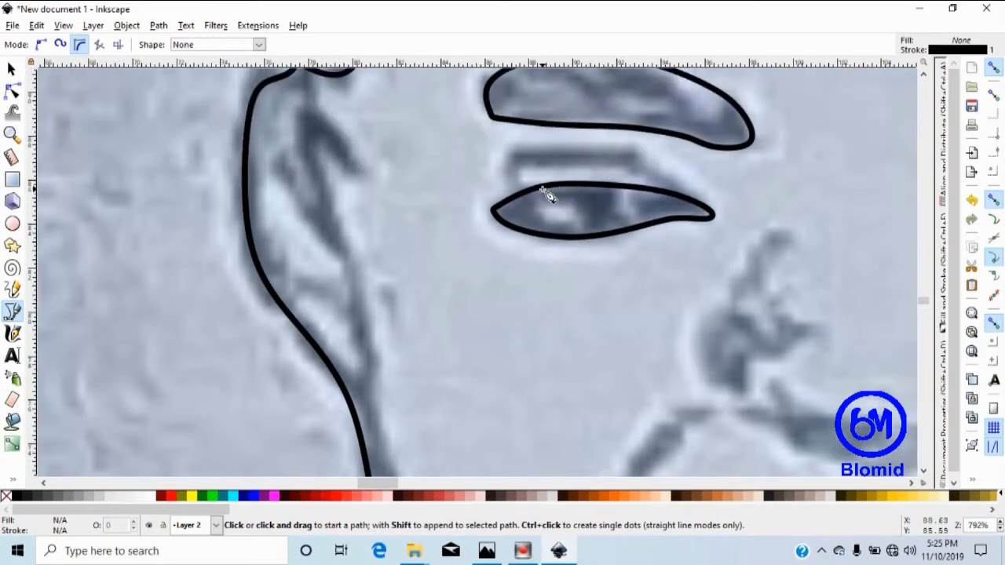
left_click(542, 189)
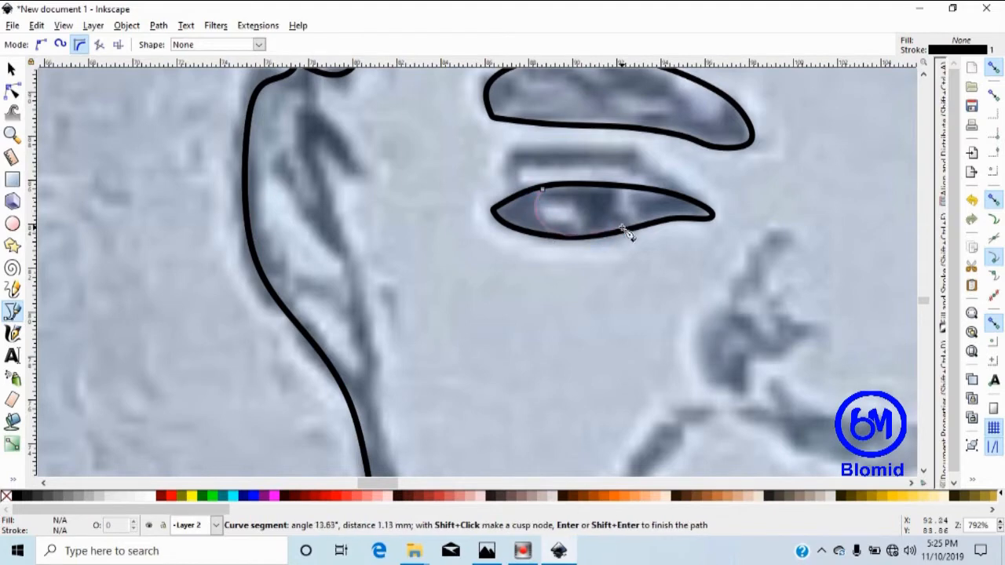
left_click(620, 186)
left_click(595, 160)
left_click(572, 165)
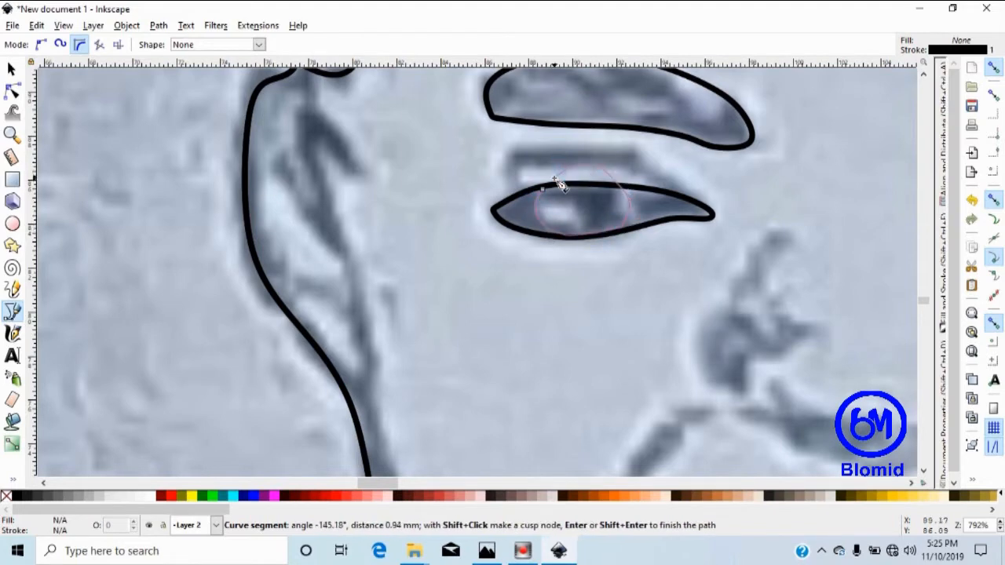
left_click(554, 178)
left_click(542, 188)
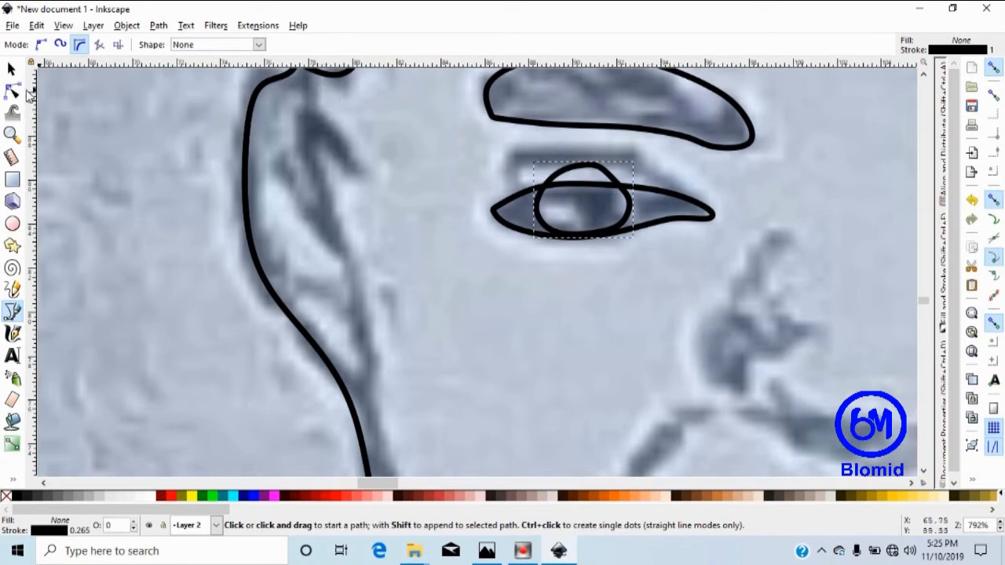
Duplicate the left eye outline and intersect the copy with the iris path to trim the iris to the eye.
left_click(13, 70)
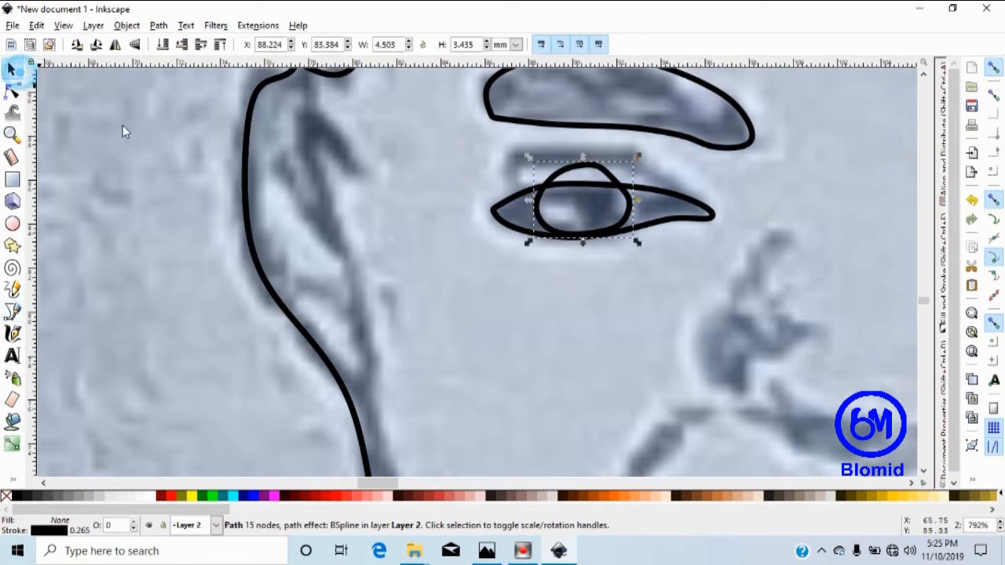
left_click(695, 201)
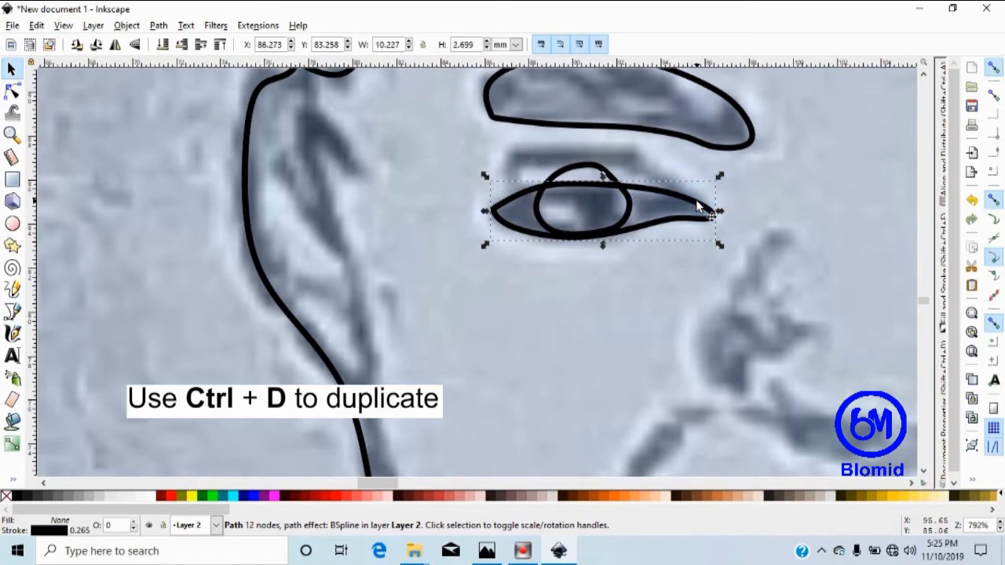
key("ctrl+d")
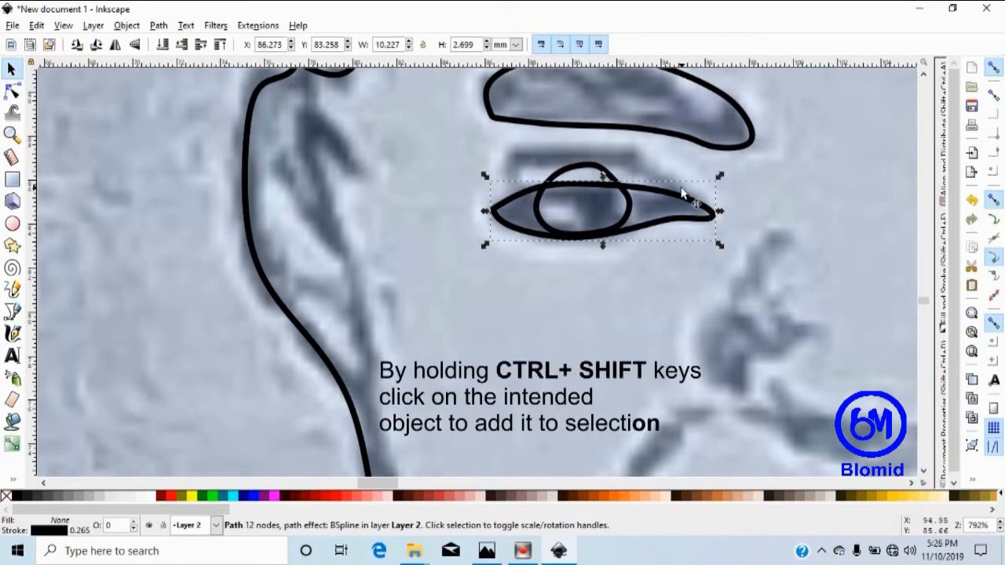
left_click(601, 164, "ctrl+shift")
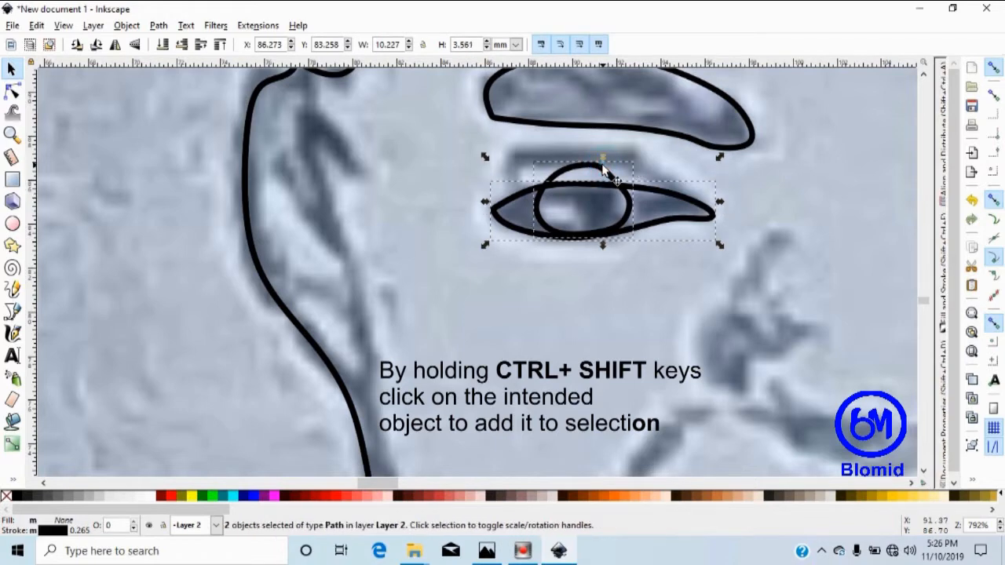
left_click(163, 26)
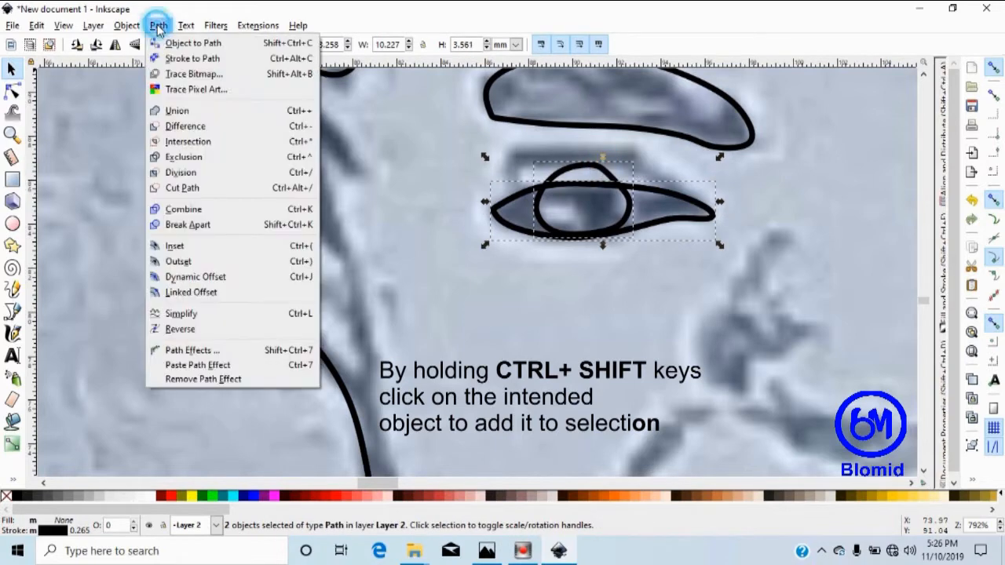
left_click(208, 140)
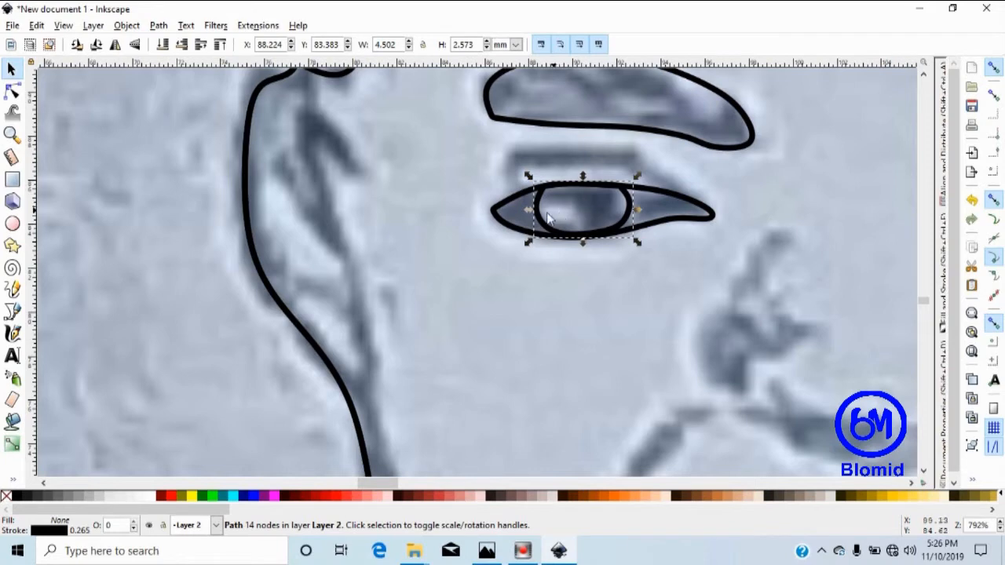
Draw a closed round BSpline path about 1.9 mm wide inside the left iris, disabling snapping to finish it.
left_click(639, 271)
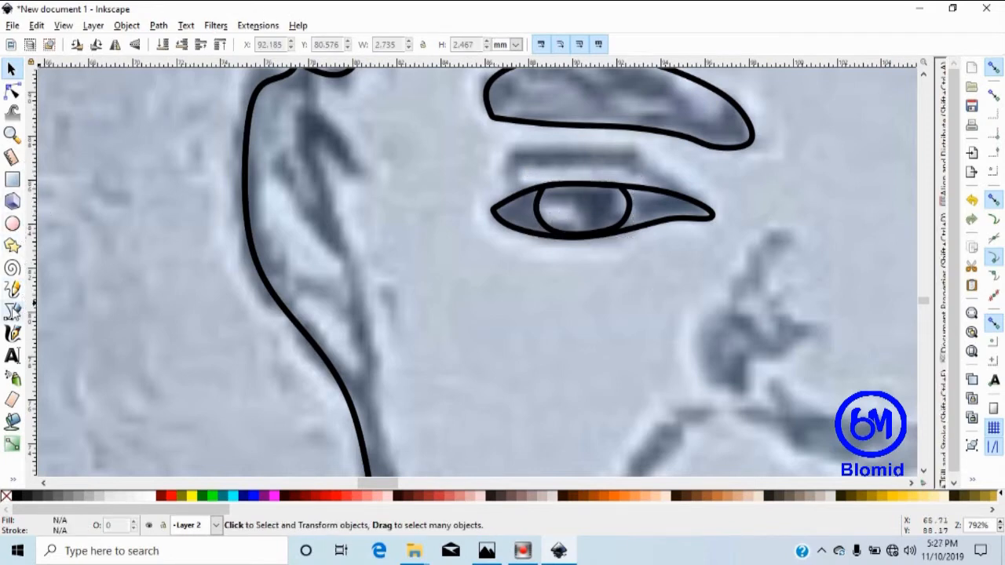
left_click(12, 311)
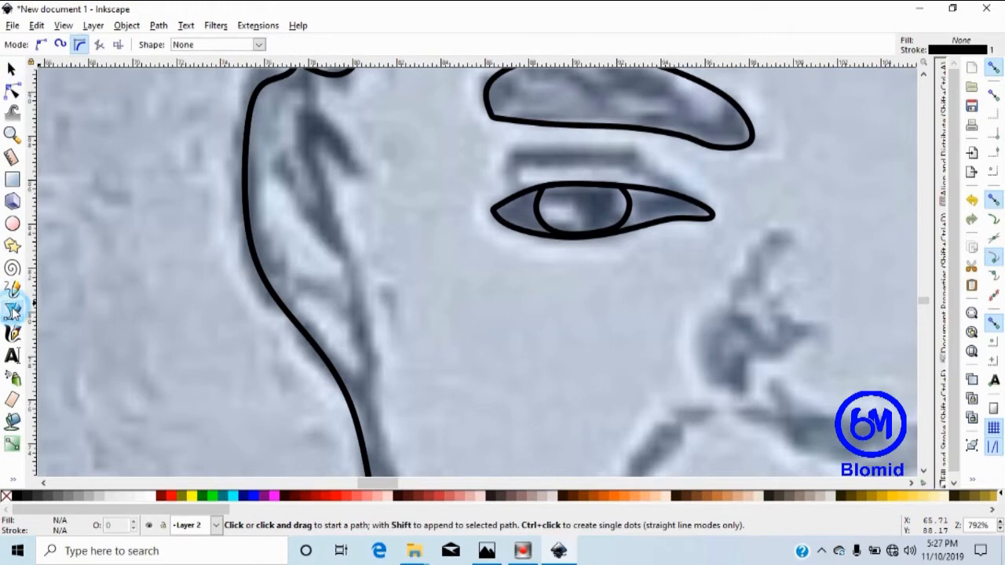
left_click(561, 197)
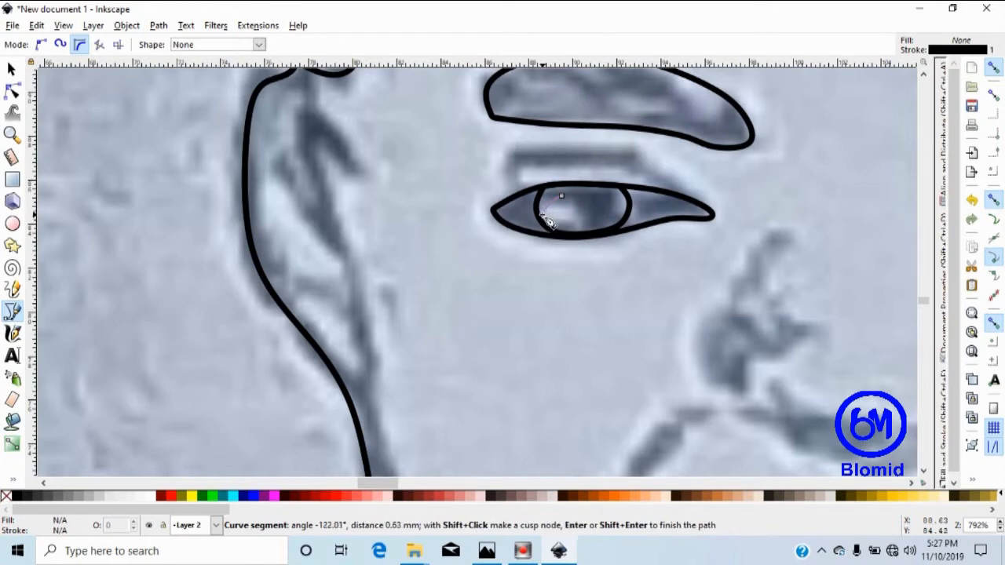
left_click(547, 214)
left_click(556, 225)
left_click(567, 226)
left_click(580, 222)
left_click(585, 212)
left_click(584, 199)
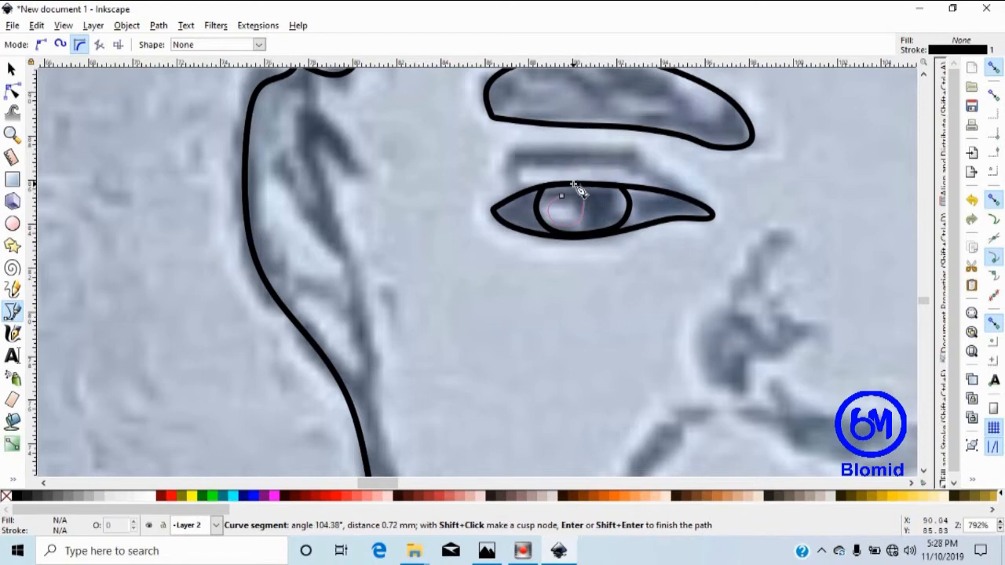
left_click(580, 185)
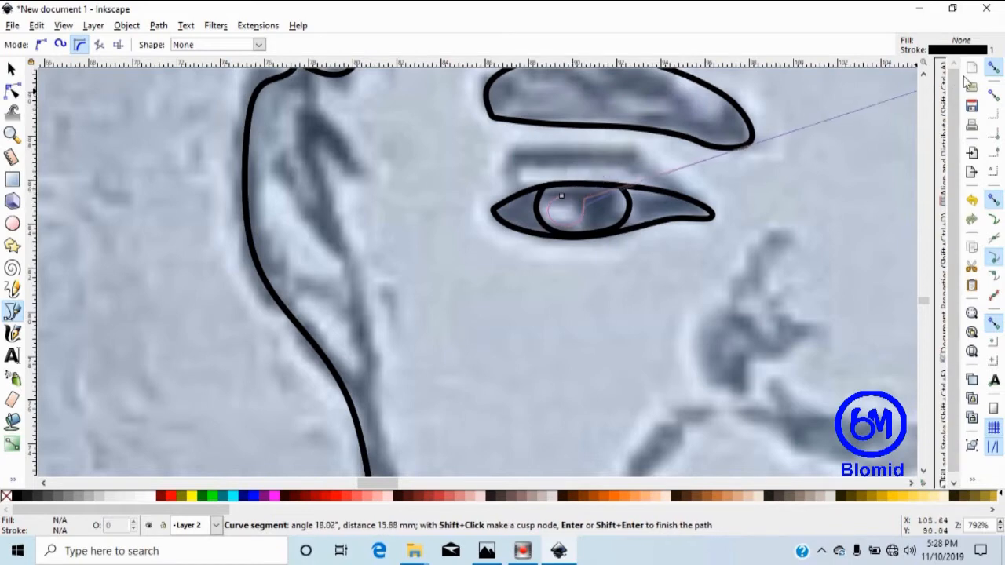
left_click(994, 69)
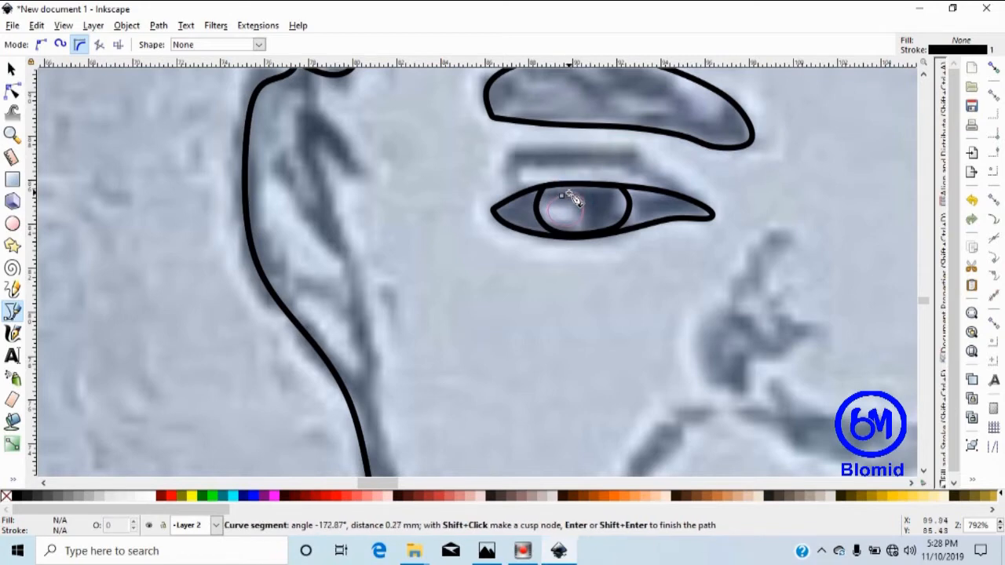
left_click(562, 196)
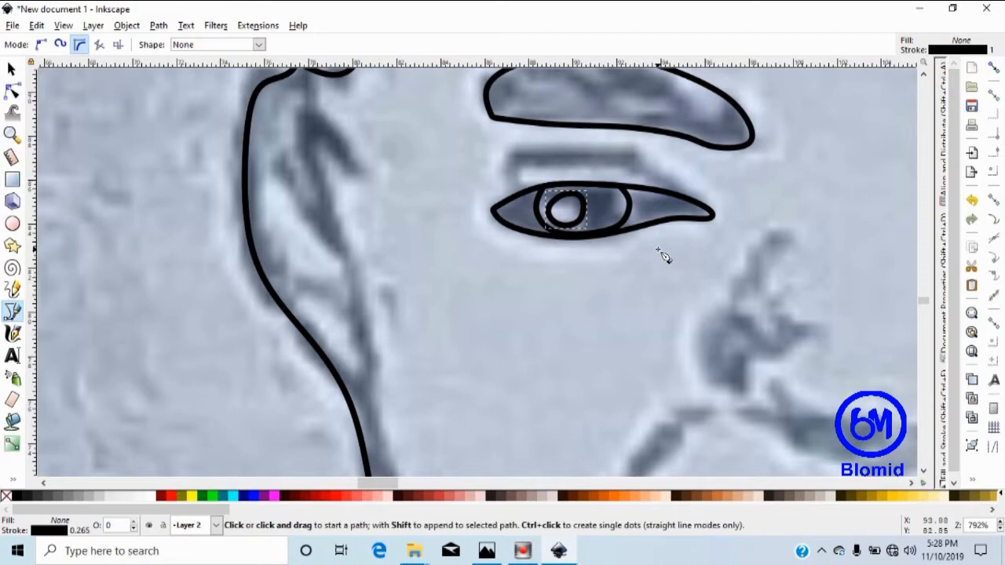
Duplicate the small circle in the left iris and place the copy in the middle of the right eye.
key("minus")
key("minus")
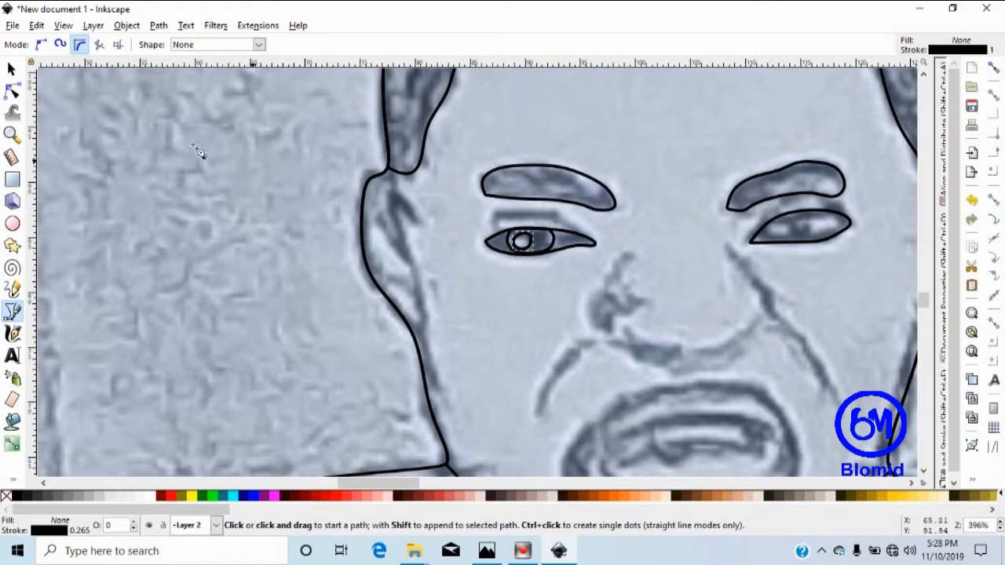
left_click(11, 69)
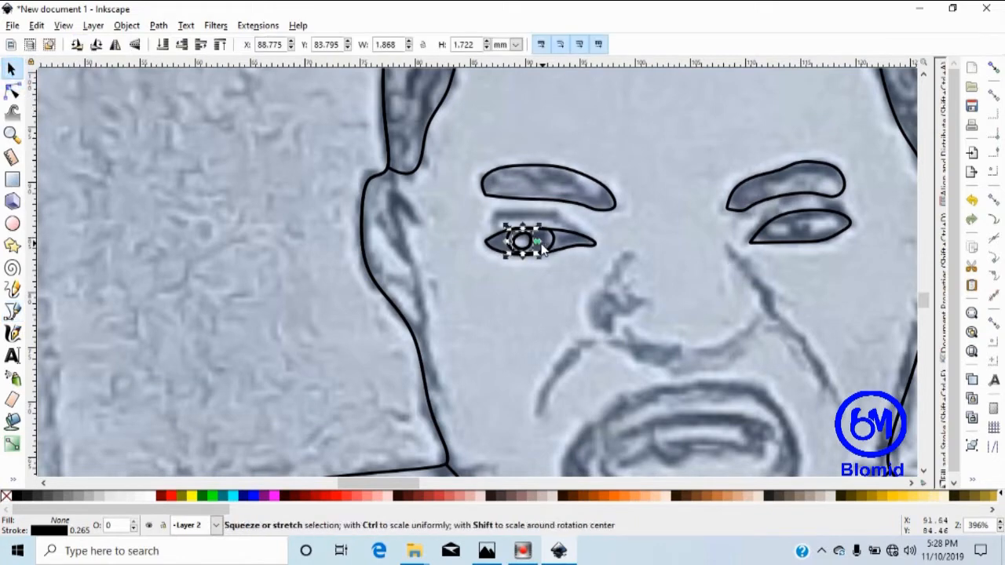
key("ctrl+d")
left_click_drag(525, 244, 811, 219)
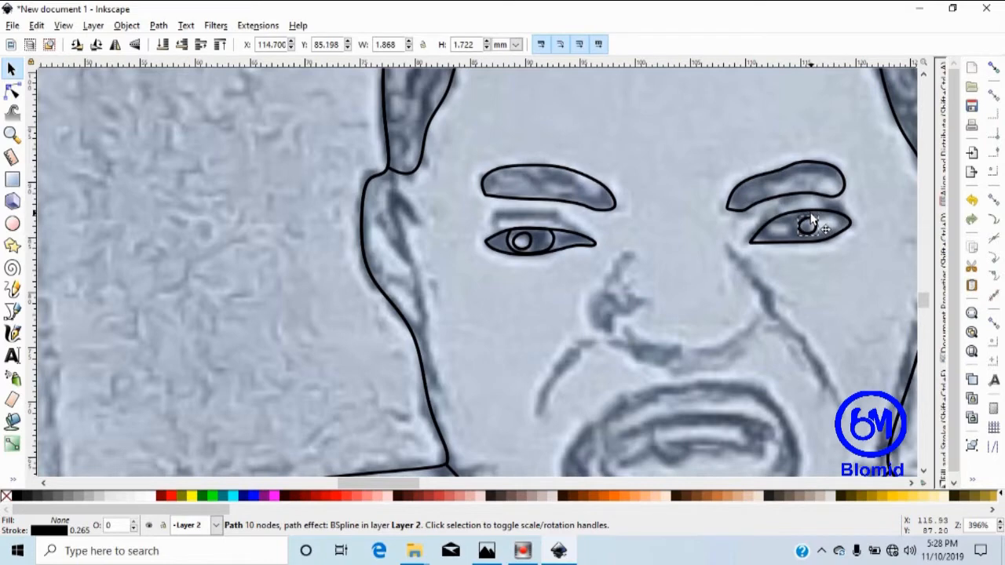
left_click_drag(812, 219, 812, 220)
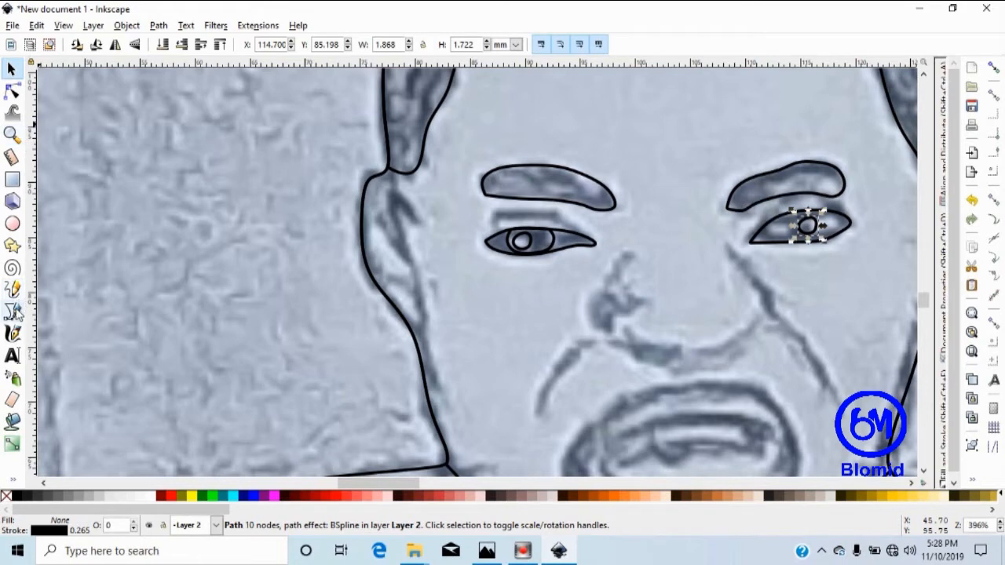
Draw a closed iris path about 4.6 mm wide around the right eye's small circle, extending its top above the upper eyelid line.
left_click(13, 311)
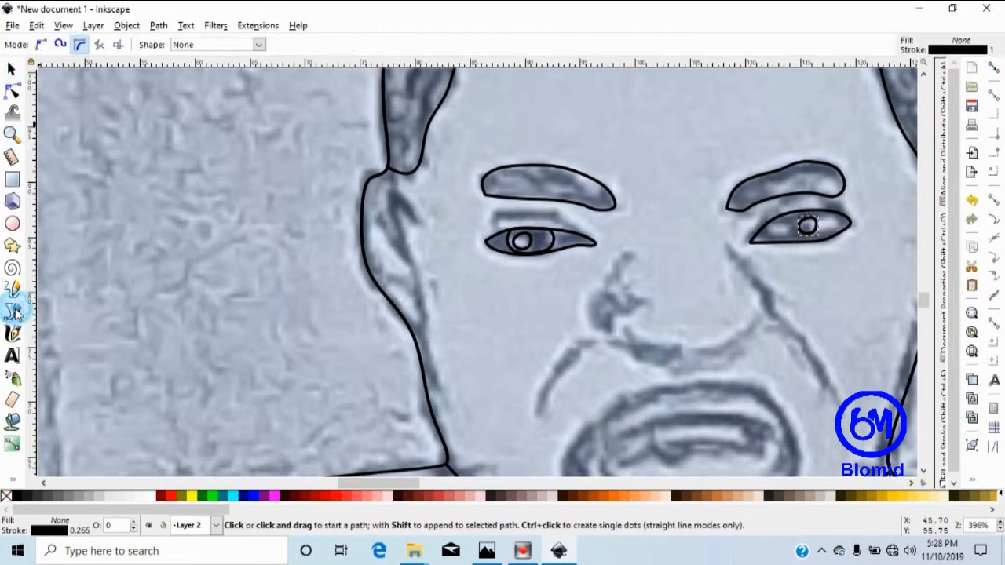
left_click(793, 219)
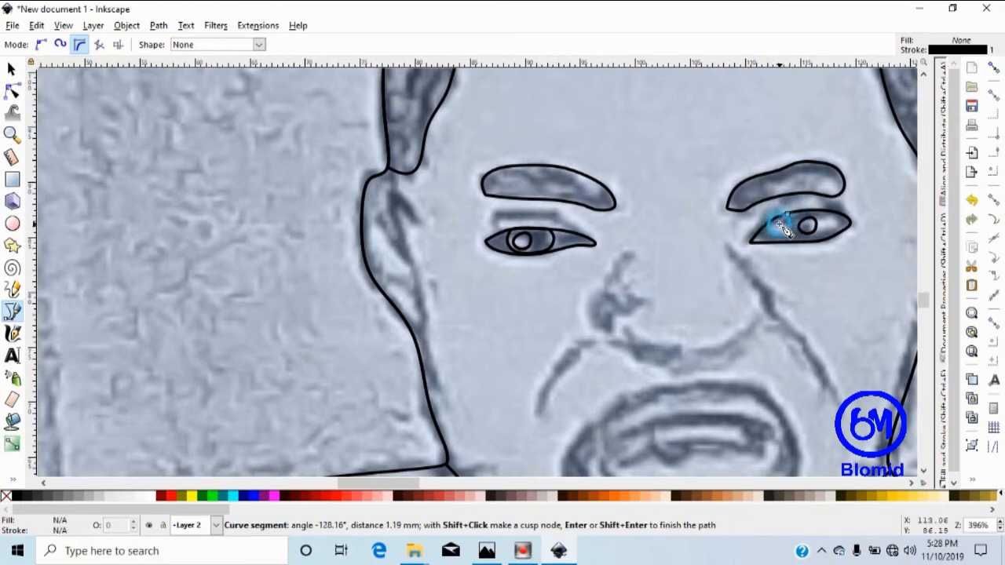
left_click(786, 238)
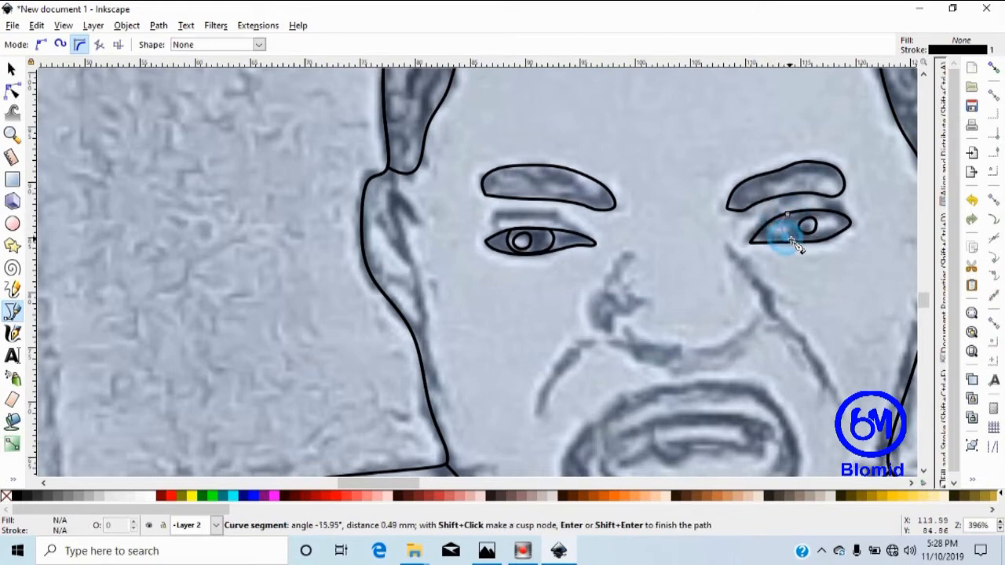
left_click(804, 245)
left_click(816, 237)
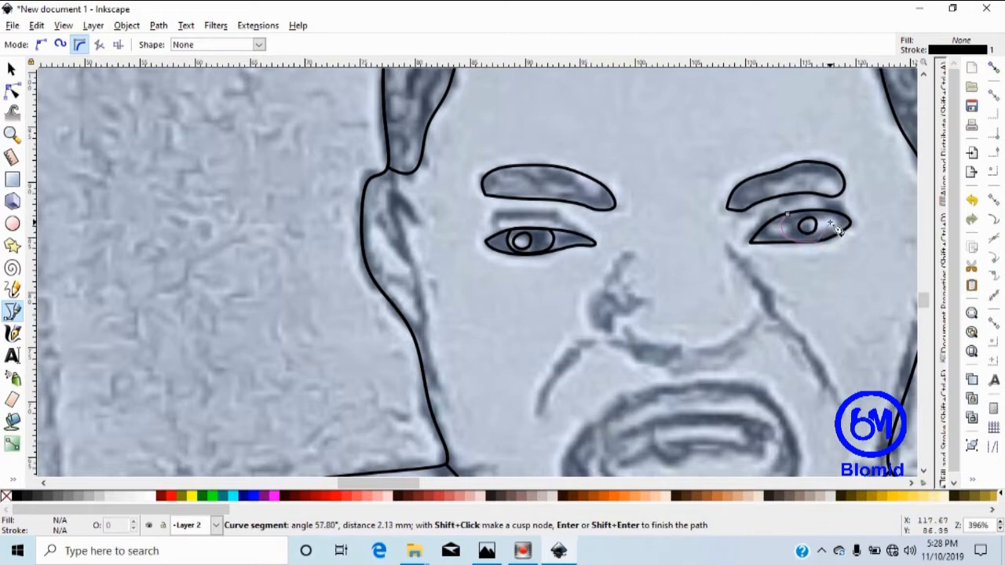
left_click(829, 228)
left_click(817, 202)
left_click(800, 200)
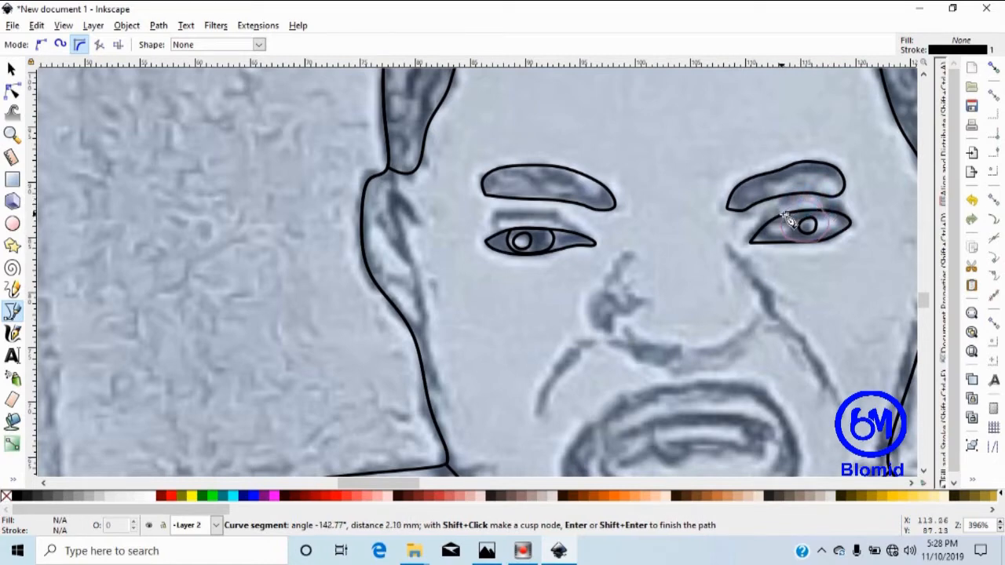
left_click(786, 214)
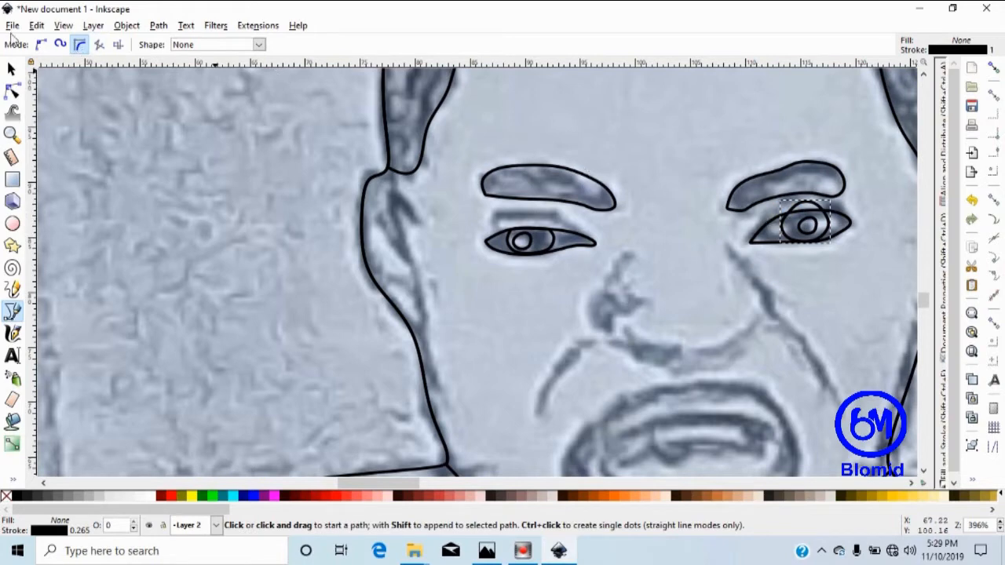
Duplicate the right eye outline and intersect the copy with the iris path to trim the iris to the eye.
left_click(14, 68)
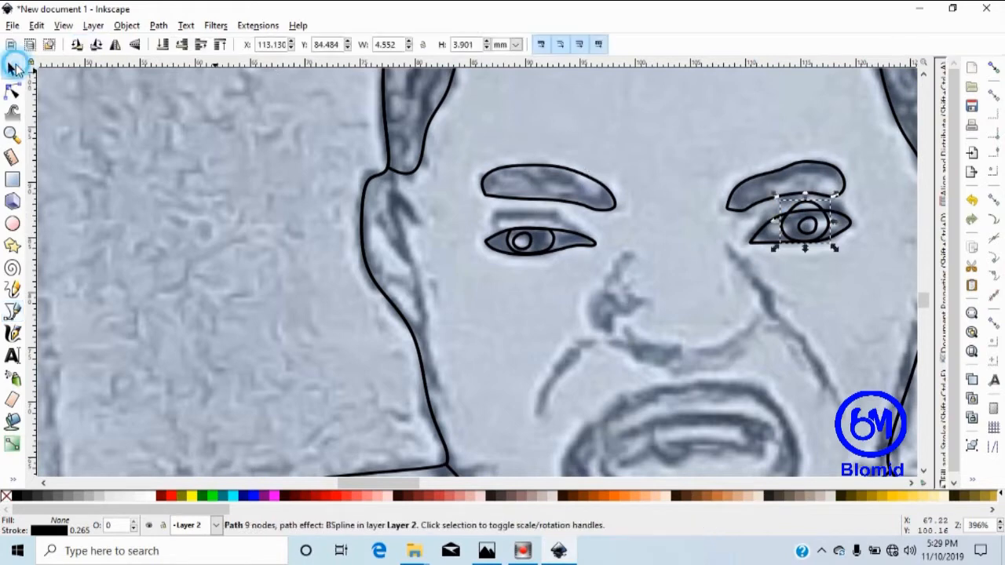
left_click(767, 248)
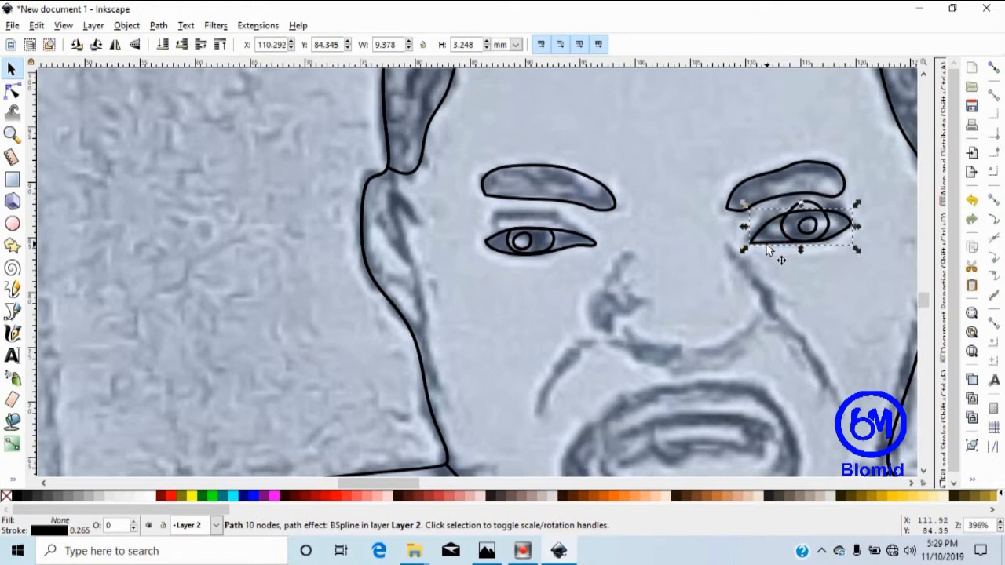
key("ctrl")
key("ctrl")
left_click(815, 207, "shift")
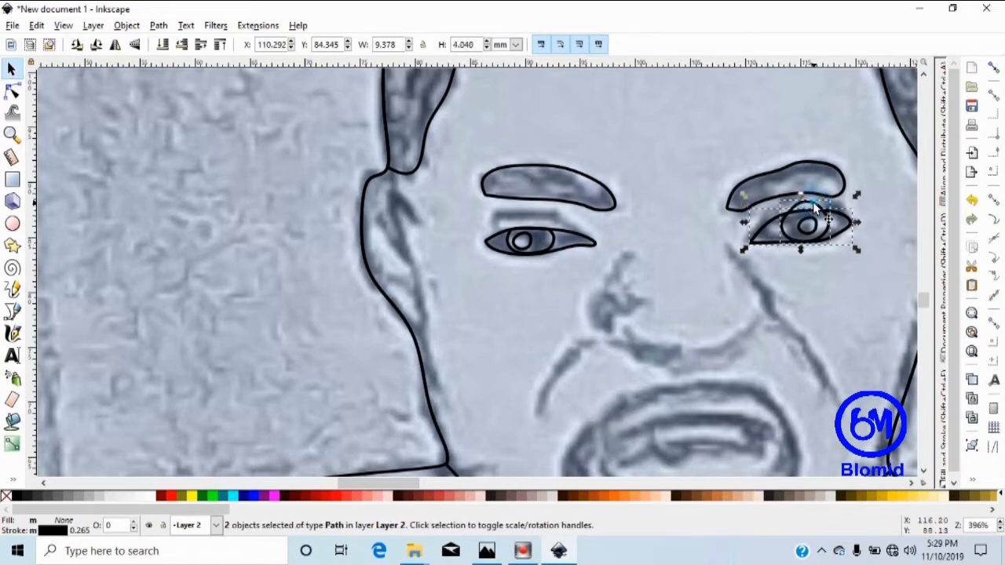
left_click(158, 26)
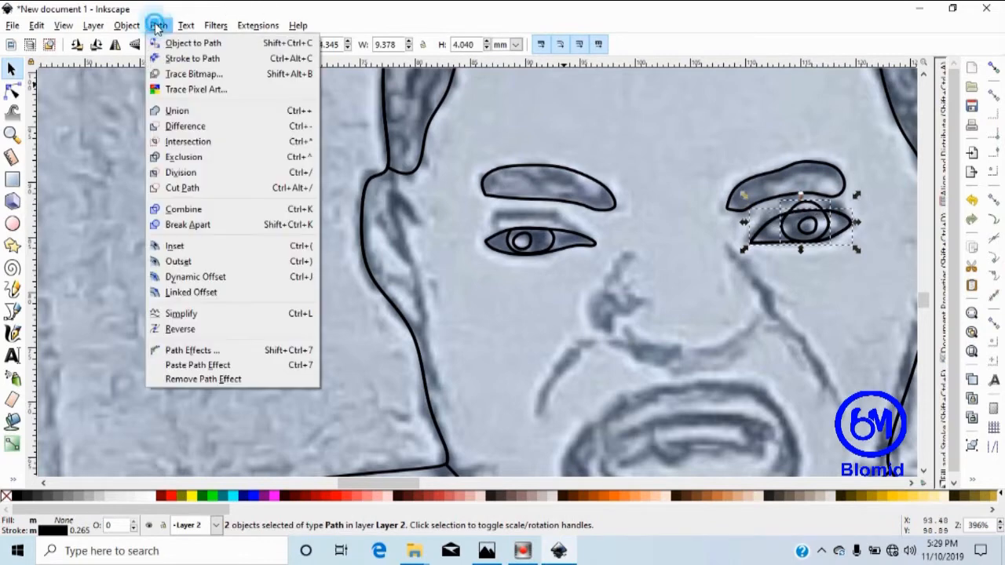
left_click(202, 140)
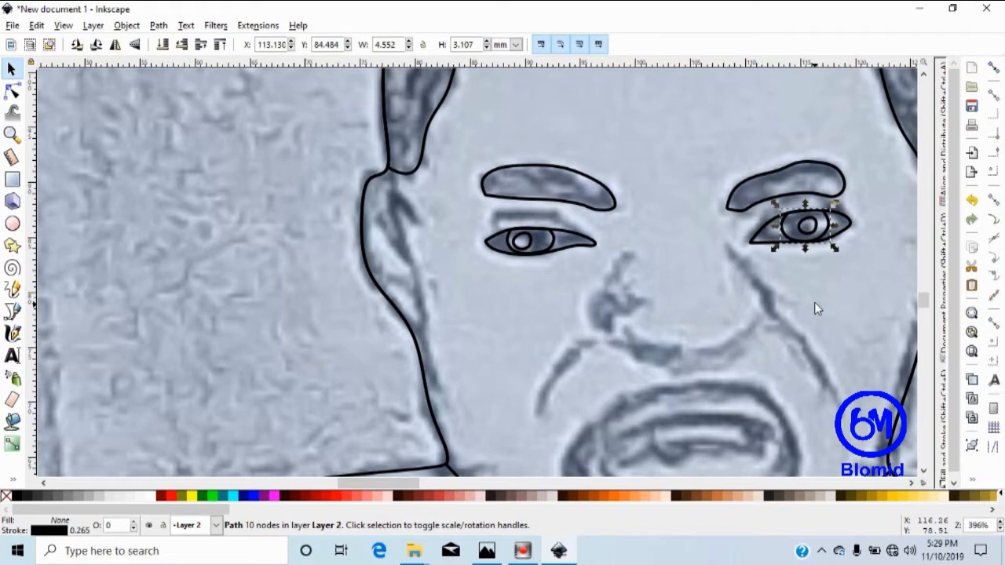
left_click(833, 288)
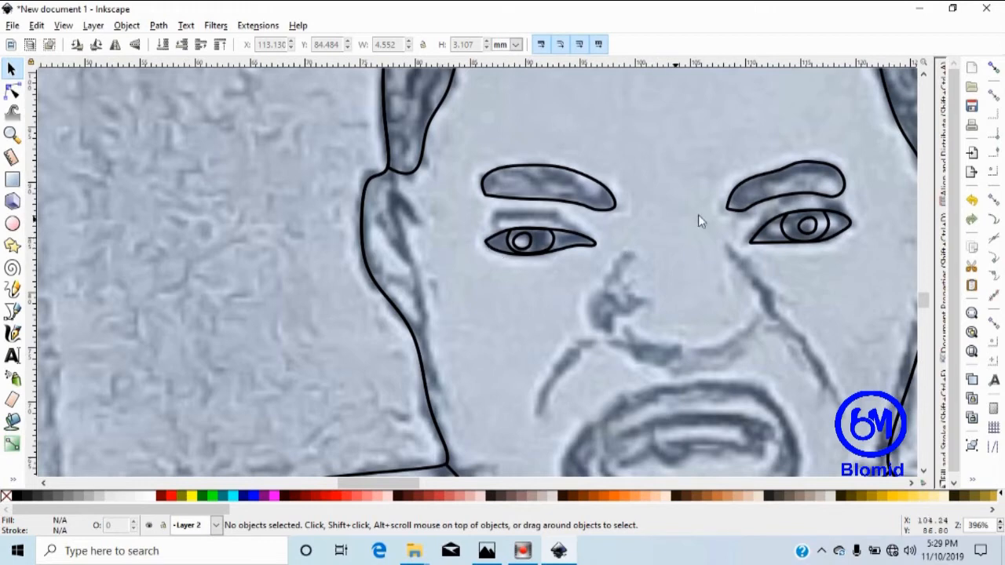
Fill the small circle inside the right iris with white.
left_click(799, 229)
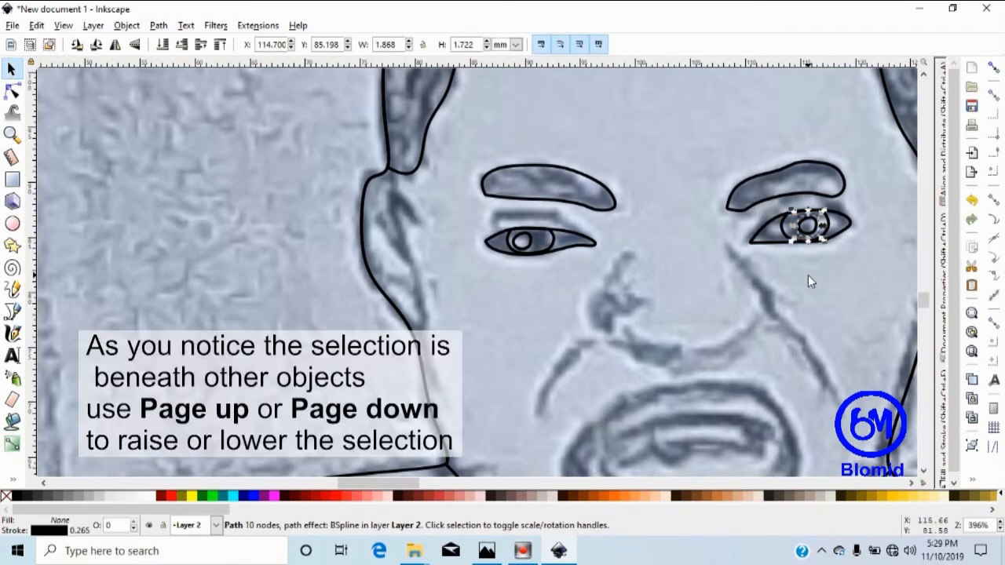
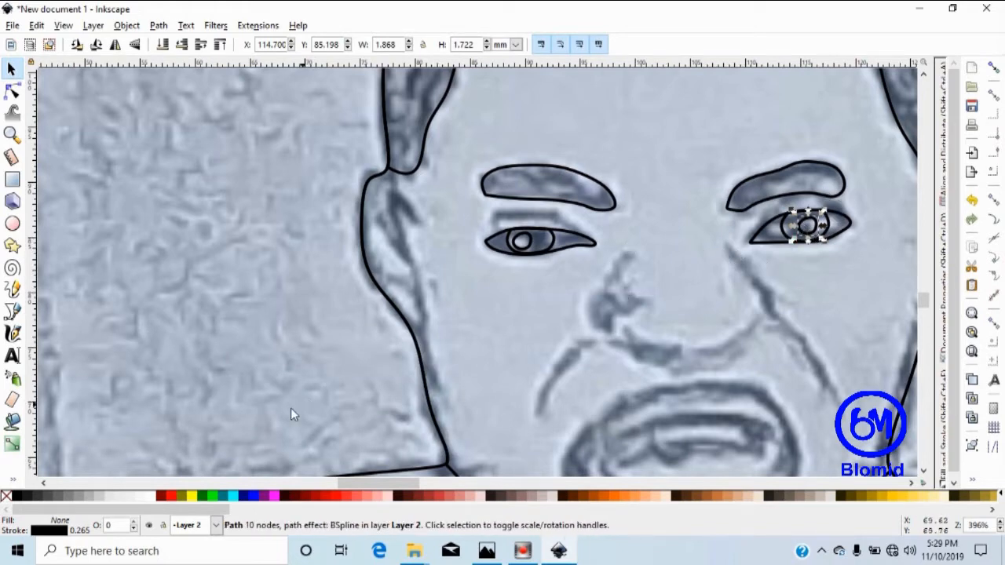
left_click(18, 495)
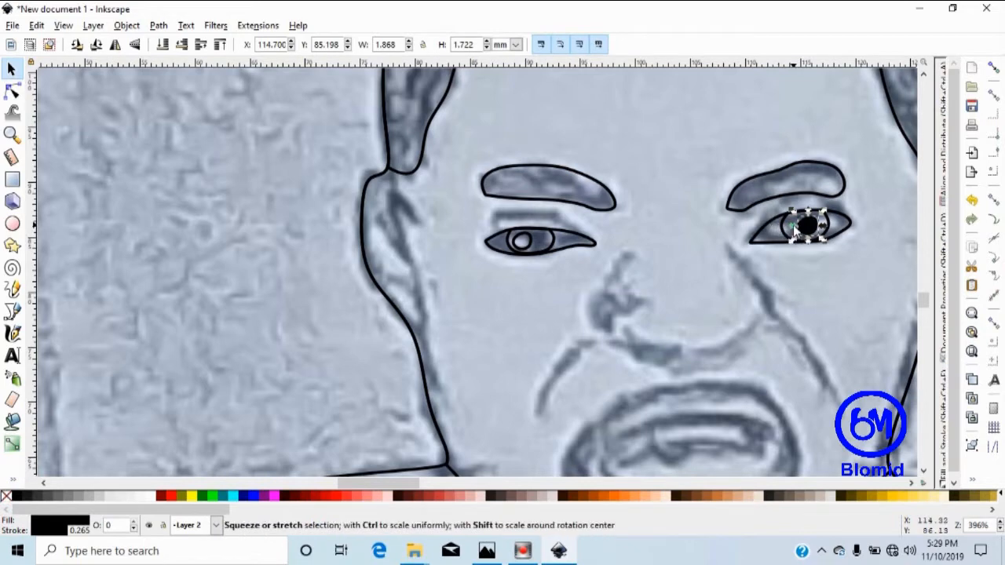
left_click(148, 495)
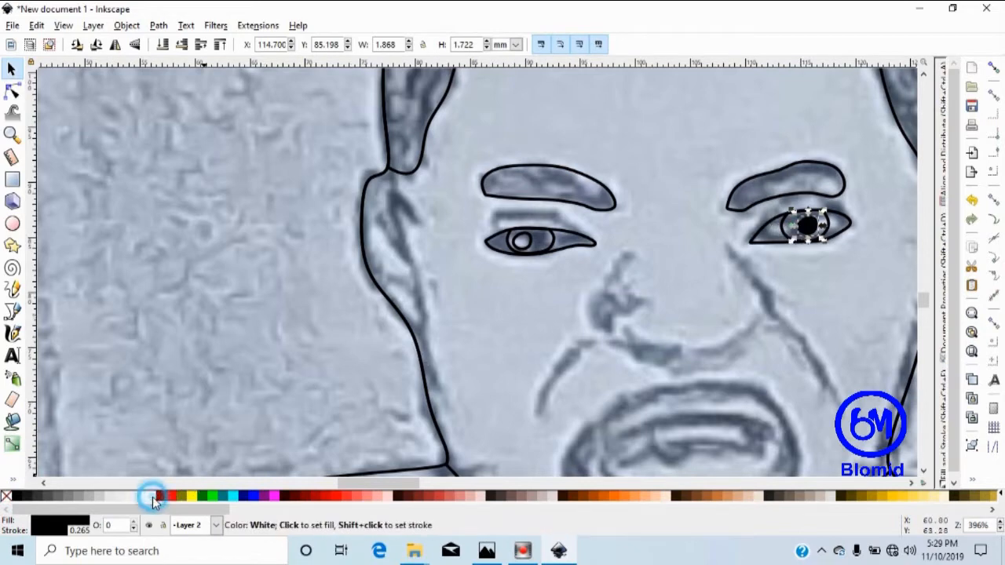
Fill the right iris with black and the surrounding right eye shape with white.
left_click(777, 229)
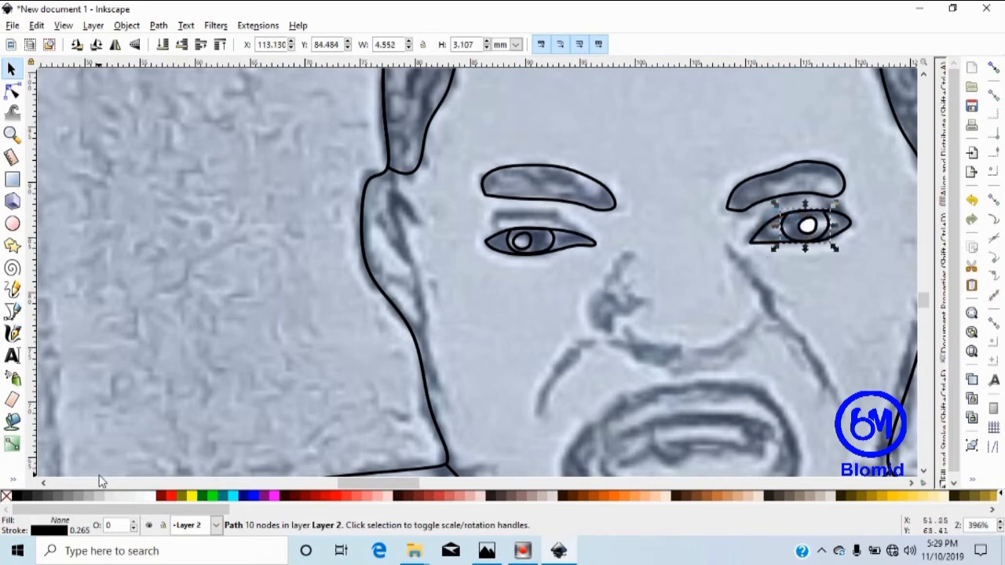
left_click(13, 499)
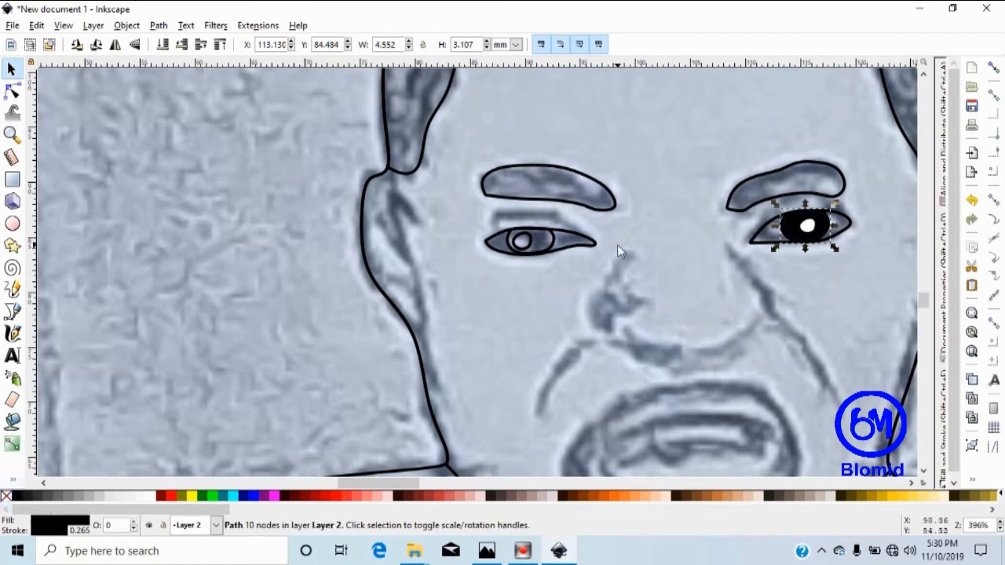
left_click(757, 237)
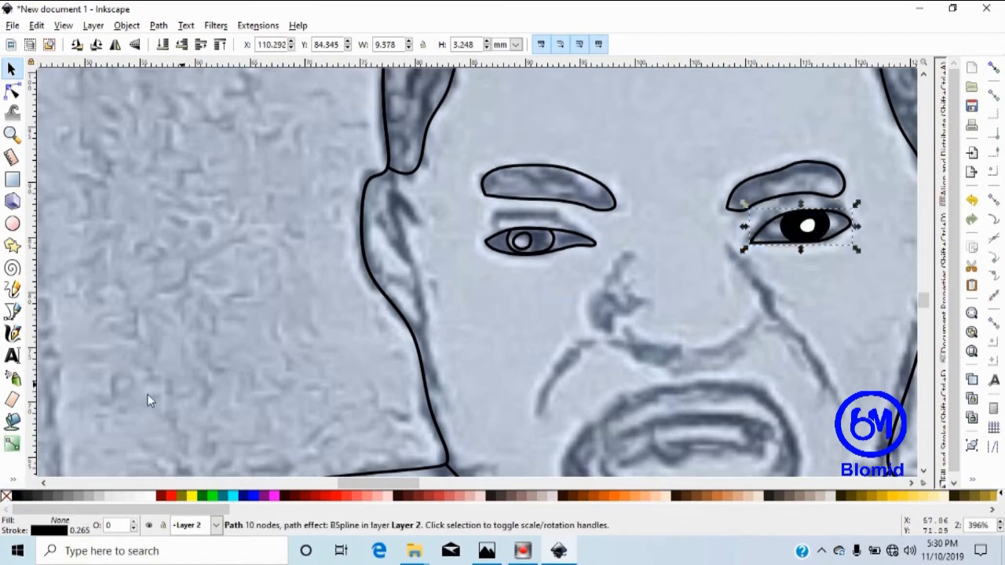
left_click(147, 494)
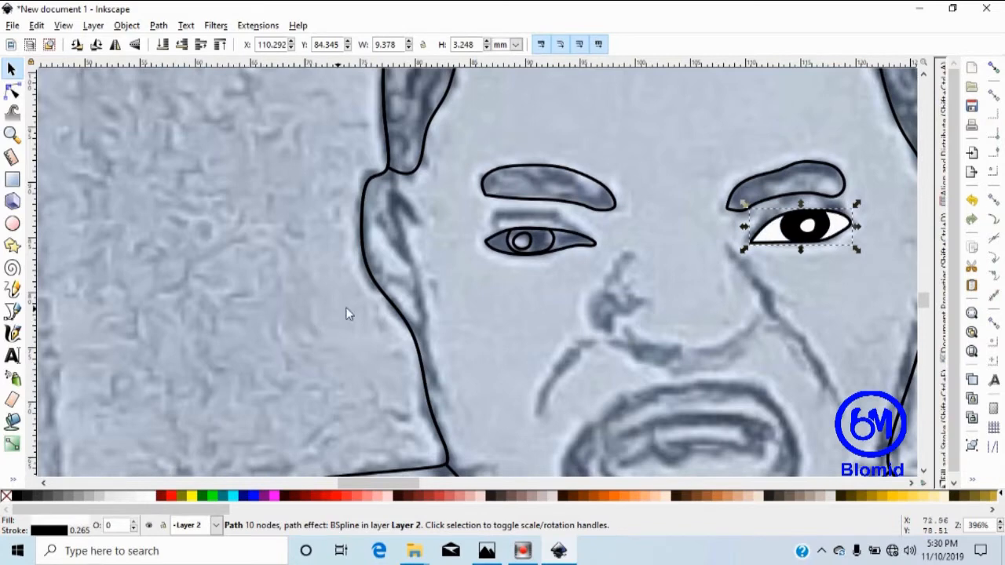
Fill the left eye shape and the small circle inside its iris with white.
left_click(571, 232)
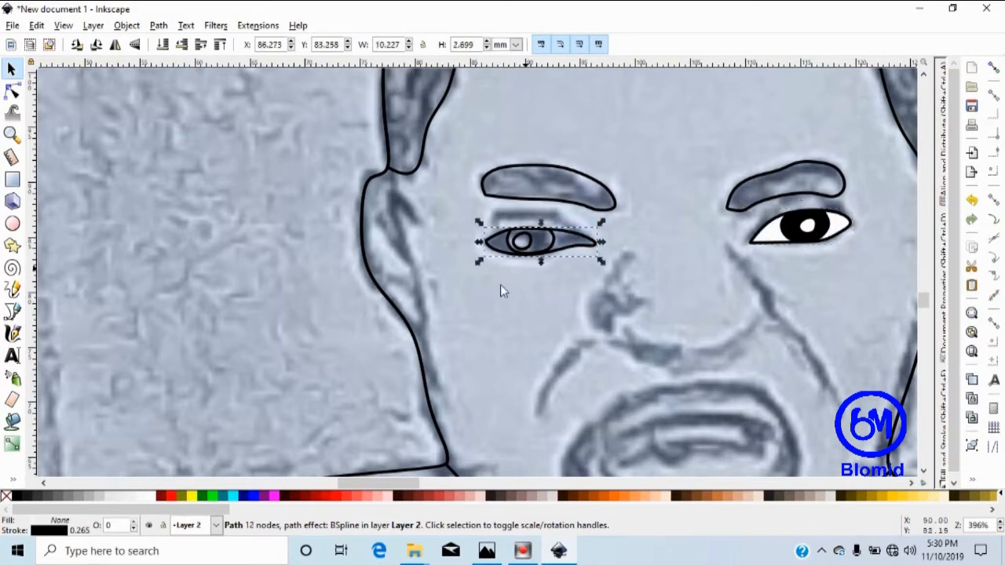
left_click(150, 496)
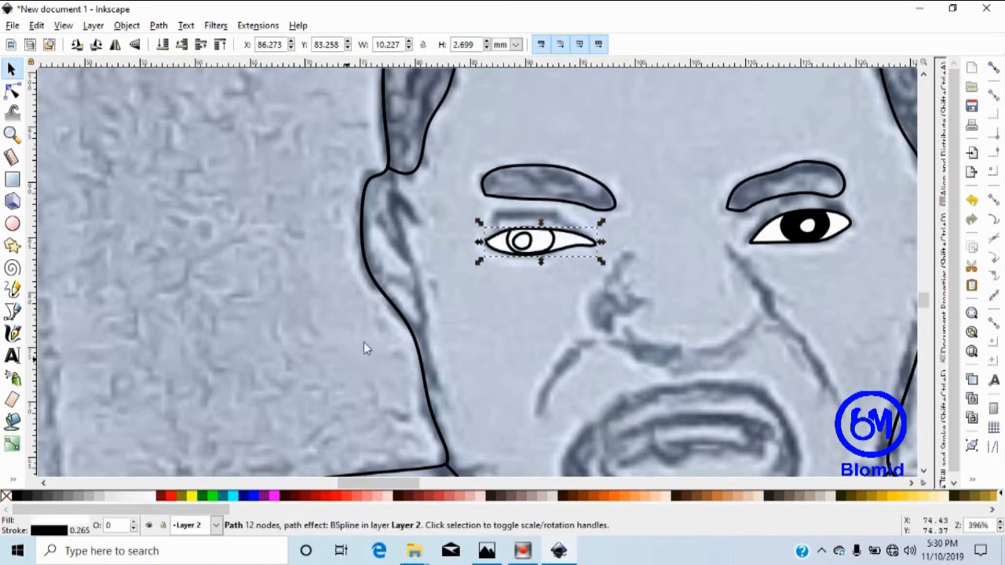
left_click(513, 248)
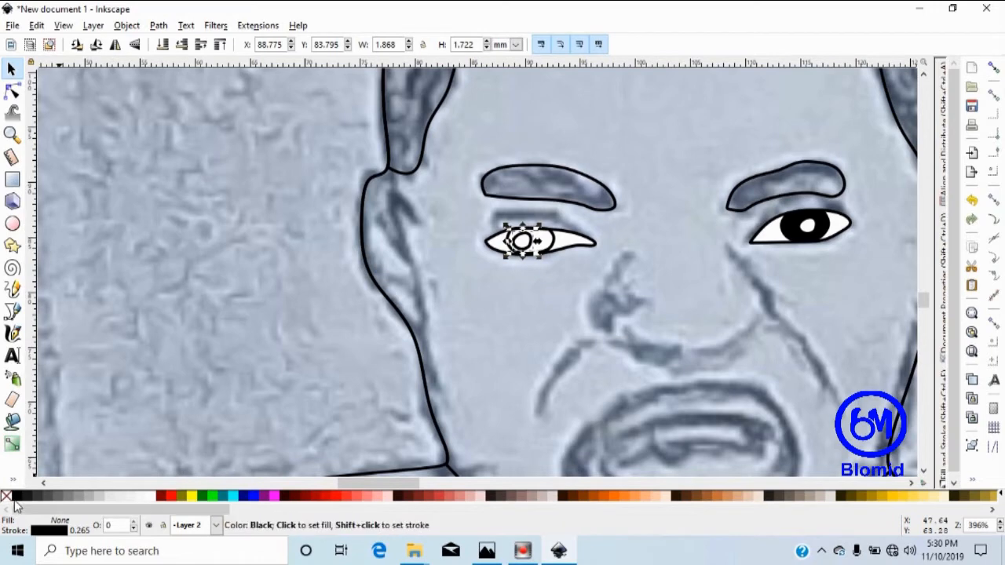
left_click(147, 500)
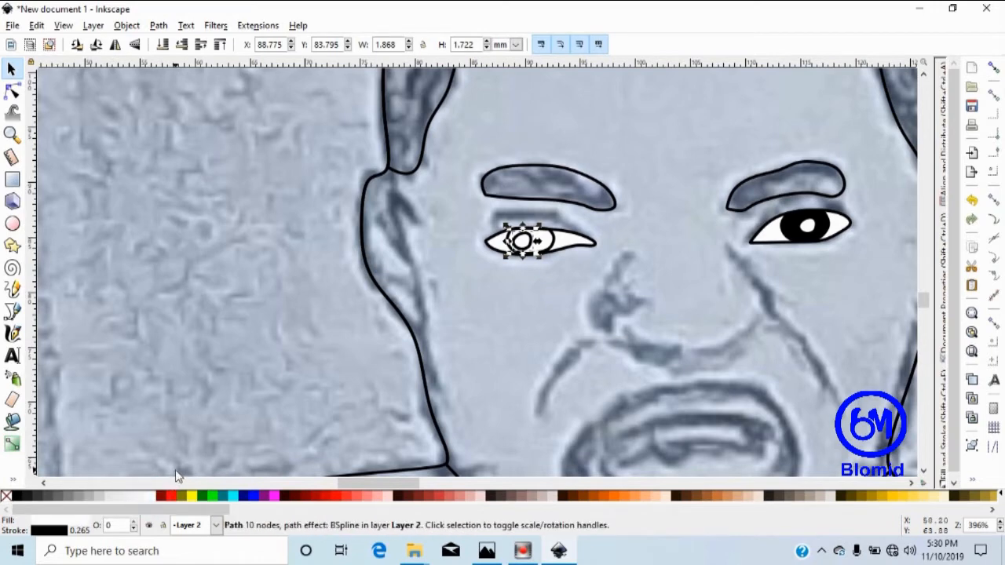
Fill the left iris and both eyebrows with black.
left_click(565, 248)
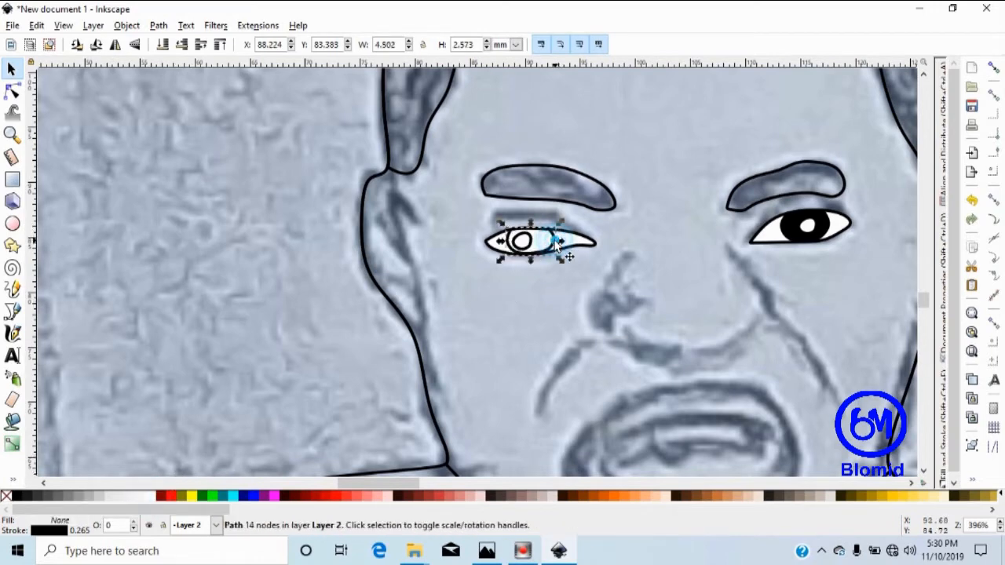
left_click(16, 495)
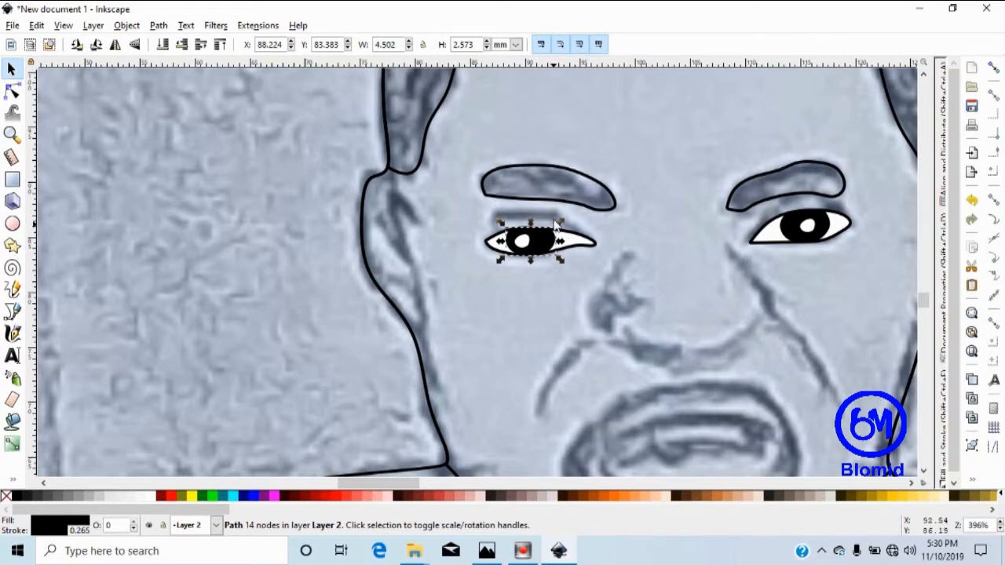
left_click(588, 180)
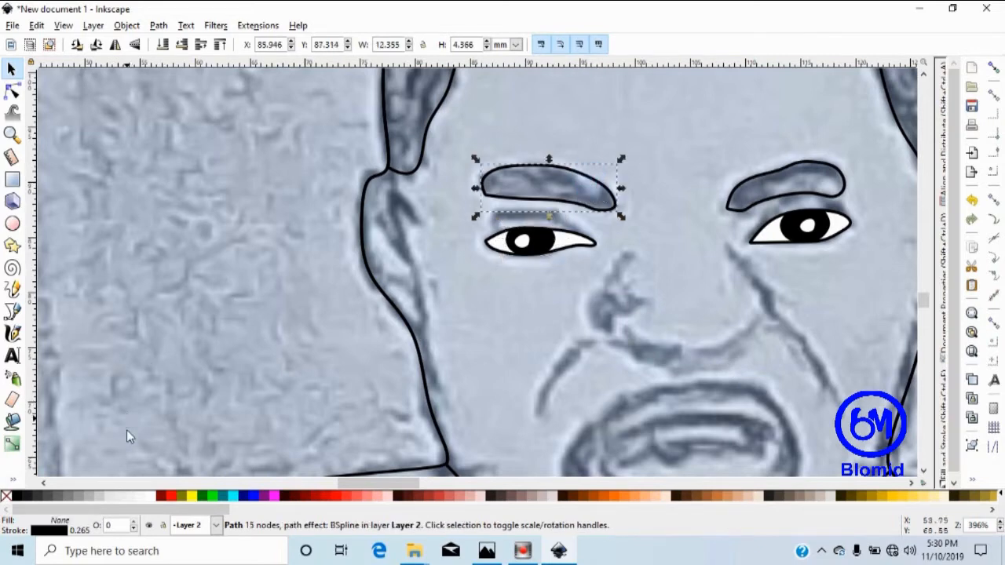
left_click(15, 500)
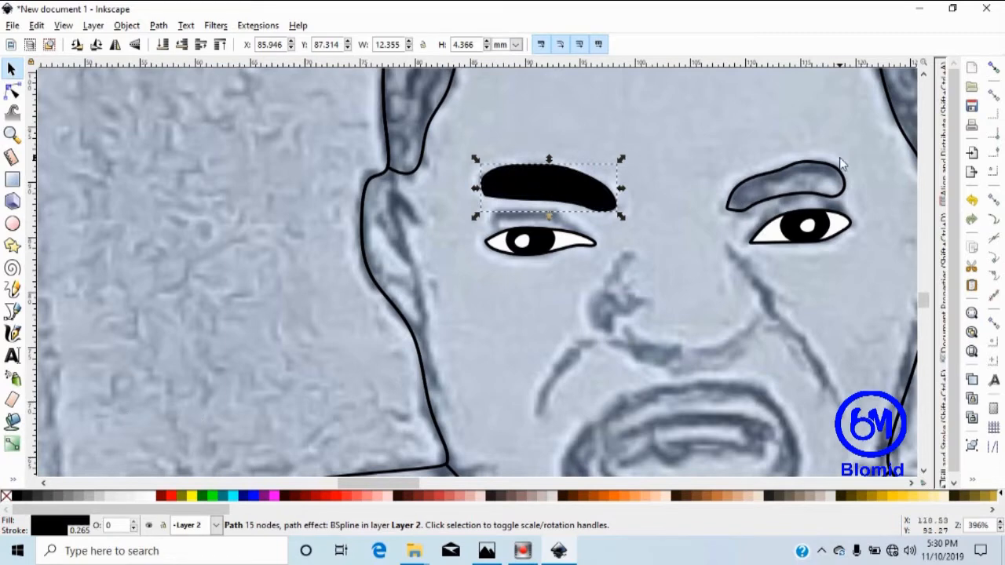
left_click(819, 163)
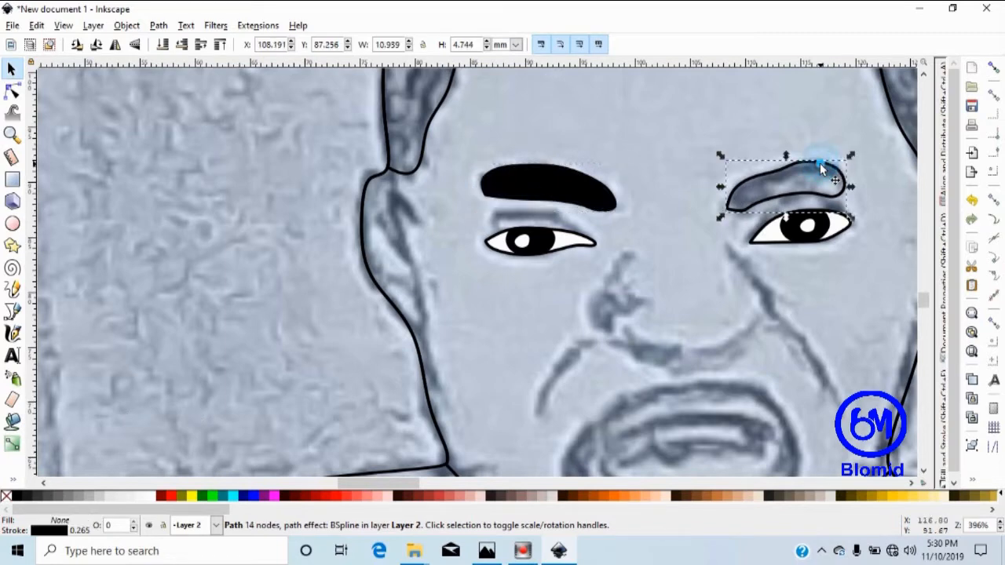
left_click(13, 496)
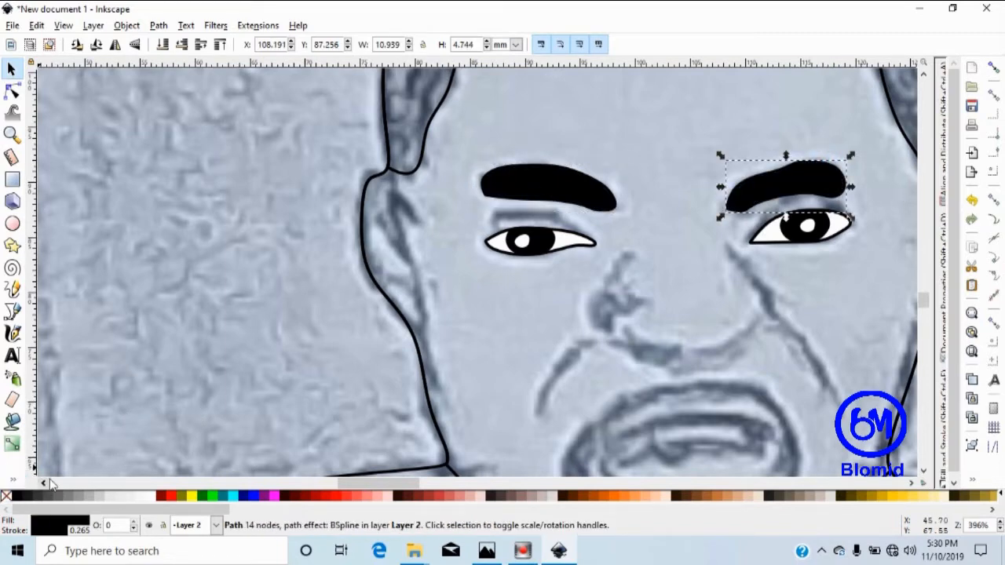
Fill the hair shape with black and the face shape with dark brown.
key("minus")
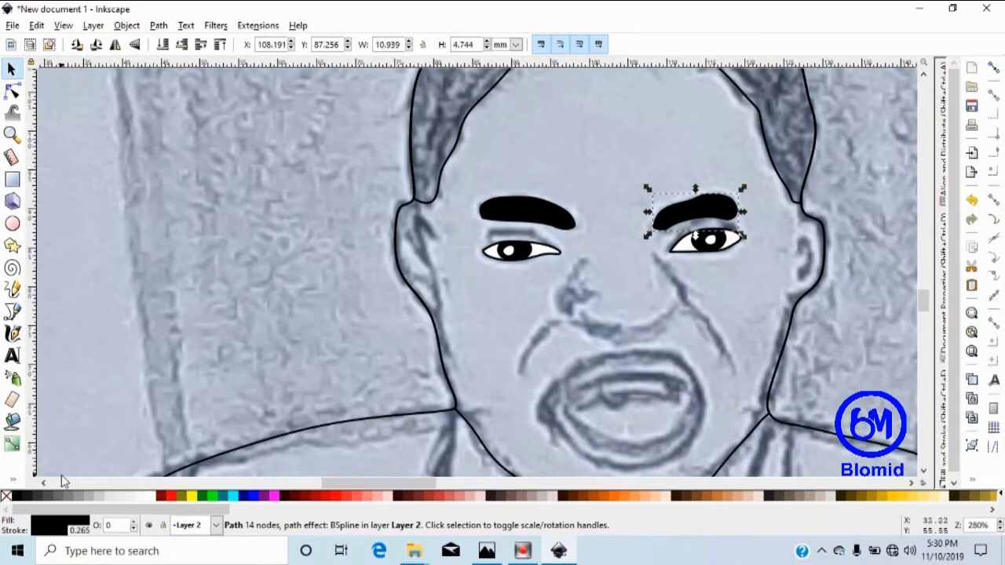
key("minus")
key("minus")
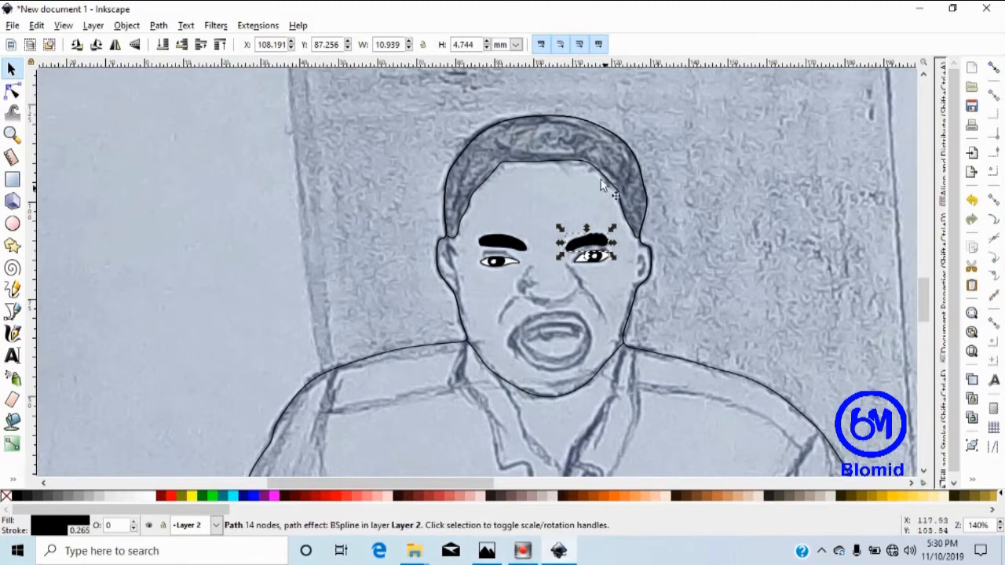
left_click(587, 121)
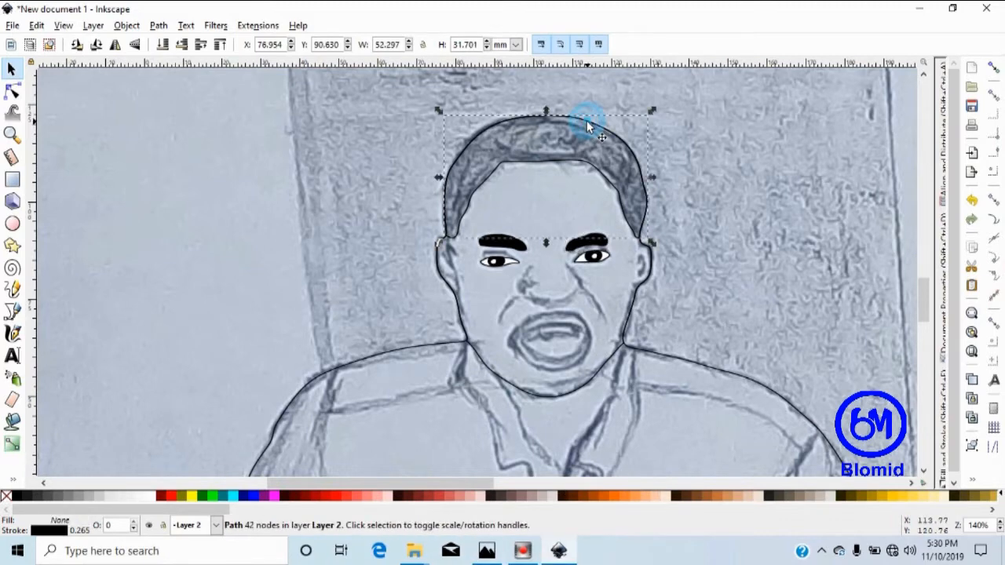
left_click(16, 495)
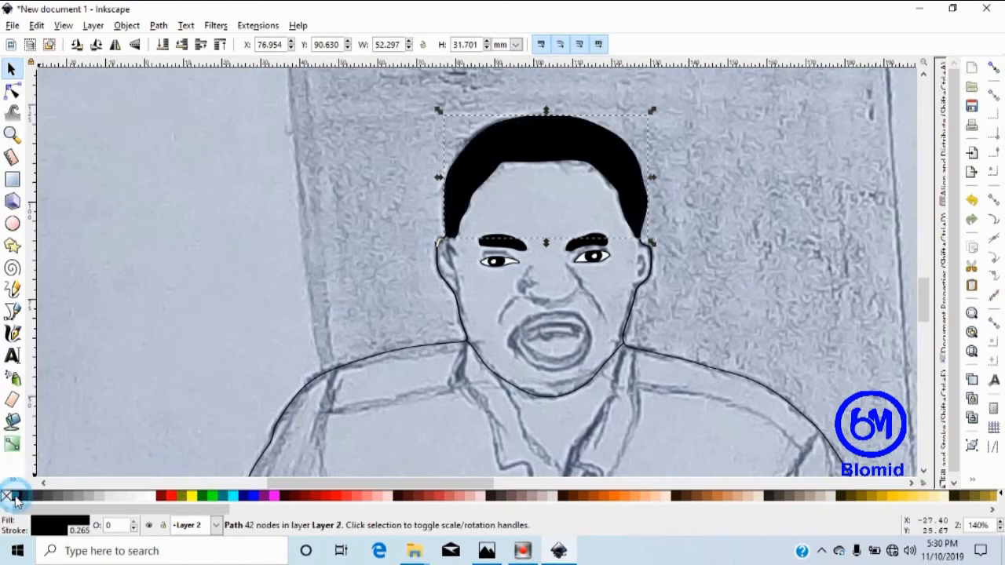
left_click(494, 375)
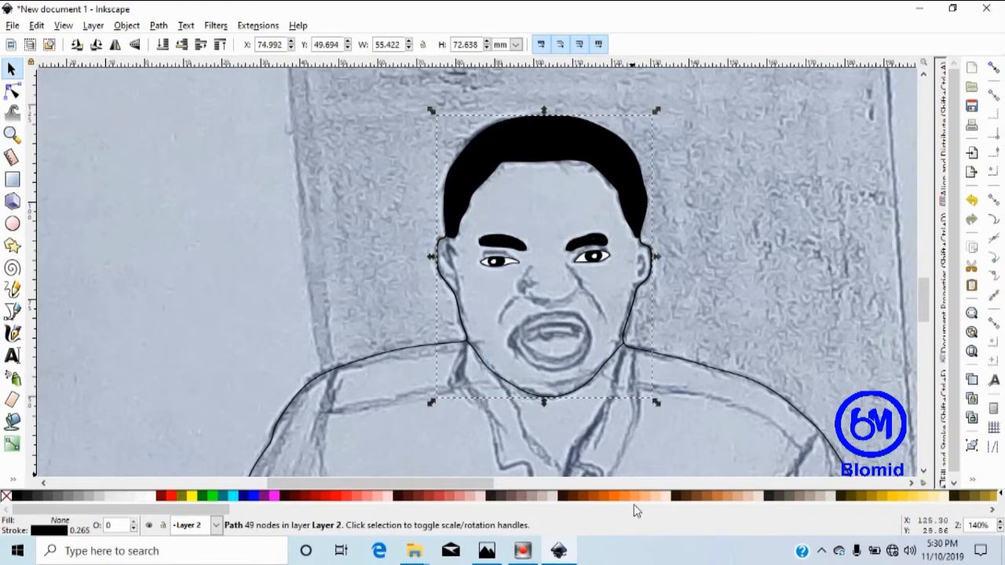
left_click(567, 495)
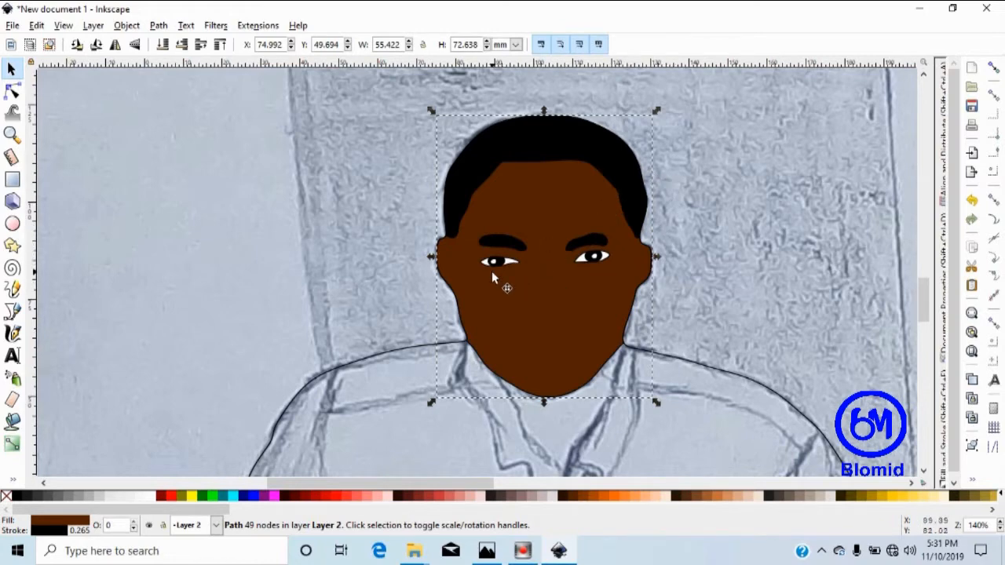
Remove the fill from all traced paths at once, leaving only their outlines over the sketch.
key("ctrl")
key("ctrl+a")
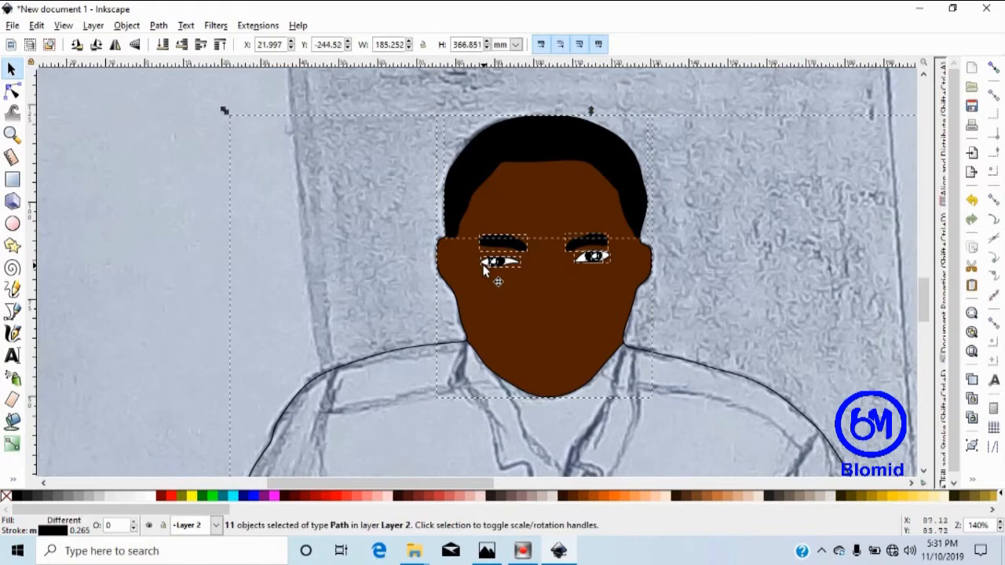
left_click(6, 496)
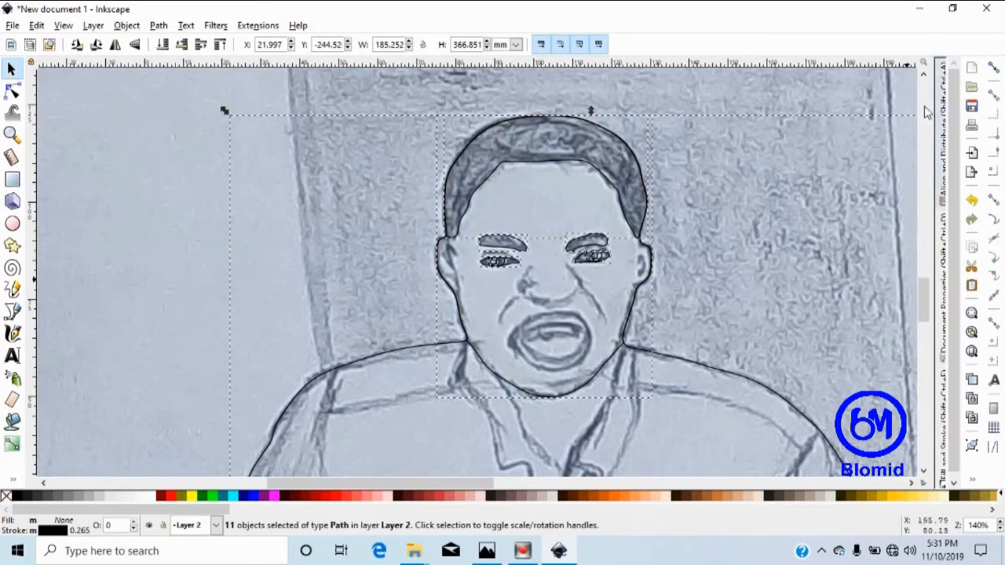
left_click(795, 258)
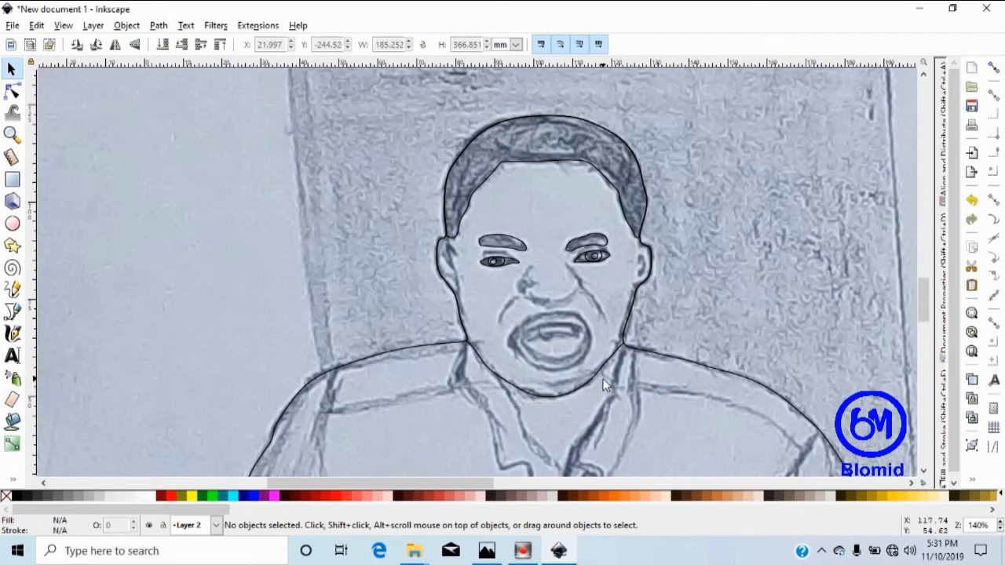
Trace the nose as an open BSpline path from its left side around the tip and up the right side.
scroll(604, 384, "down", 1)
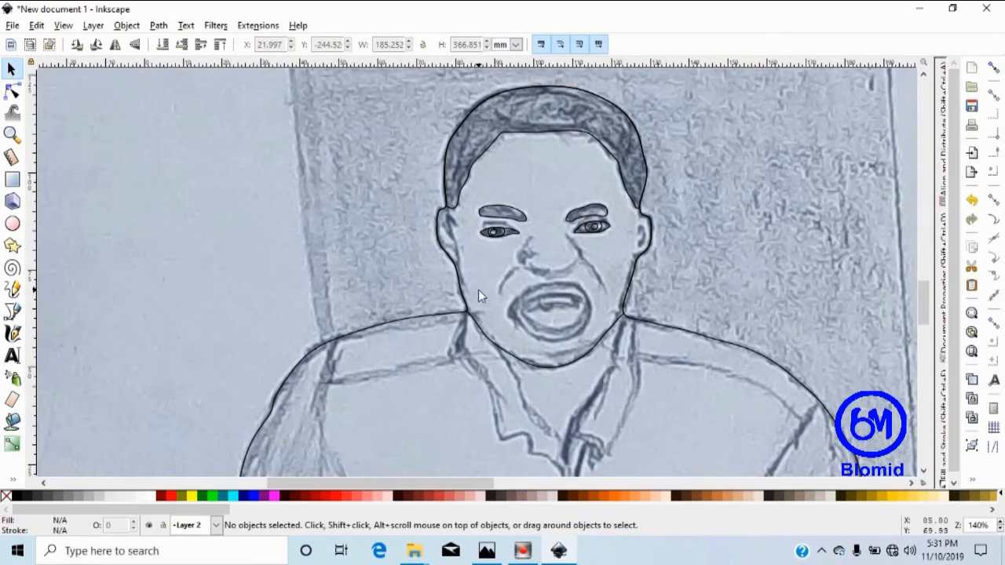
scroll(480, 297, "up", 2)
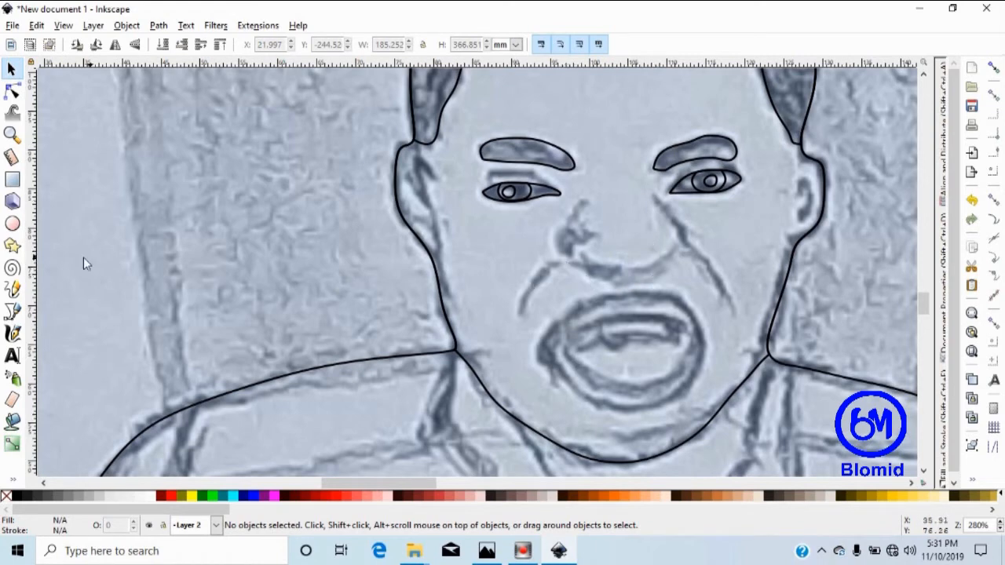
left_click(12, 311)
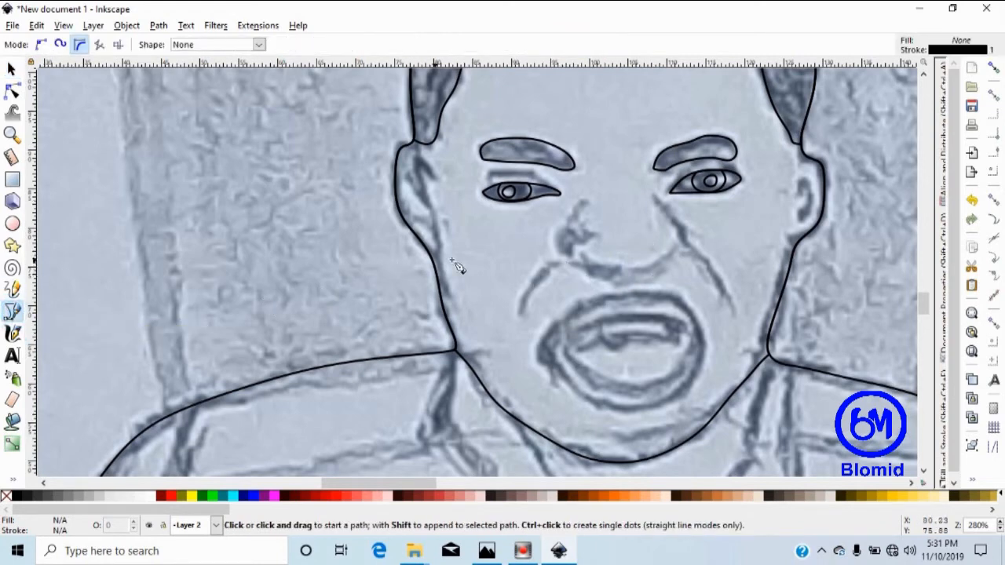
left_click(580, 201)
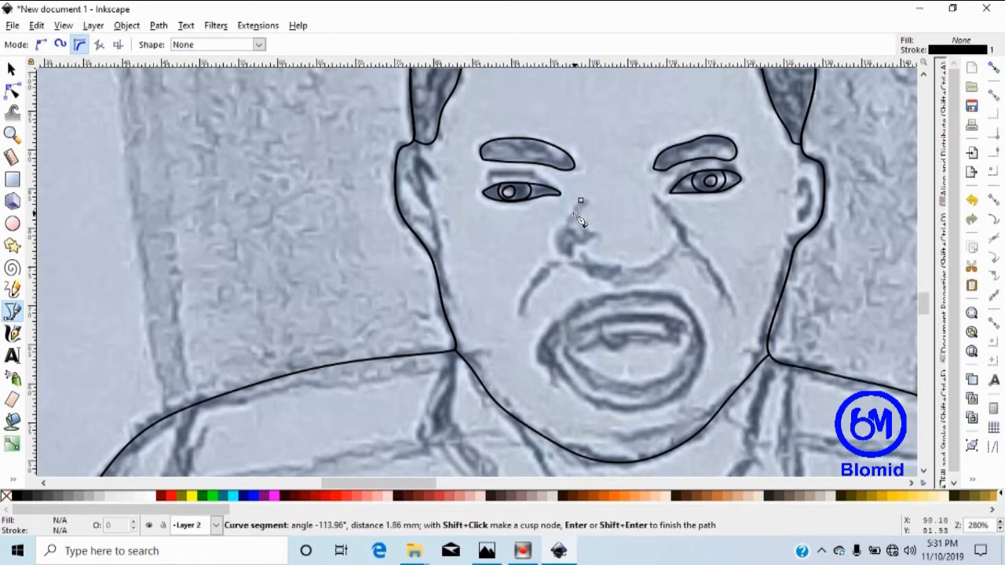
left_click(574, 240)
left_click(561, 253)
left_click(587, 274)
left_click(604, 274)
left_click(625, 279)
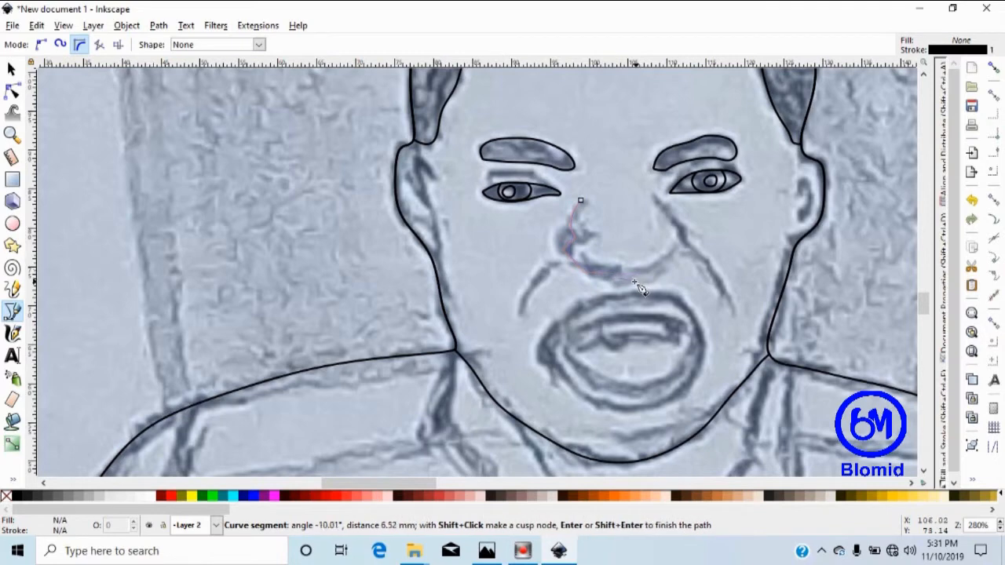
left_click(668, 263)
left_click(686, 235)
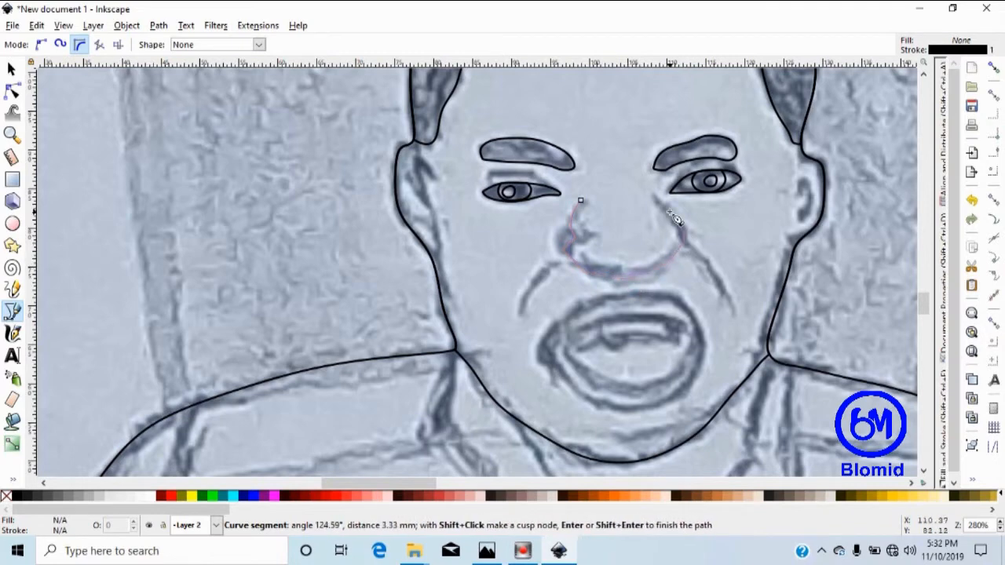
left_click(670, 213)
double_click(655, 196)
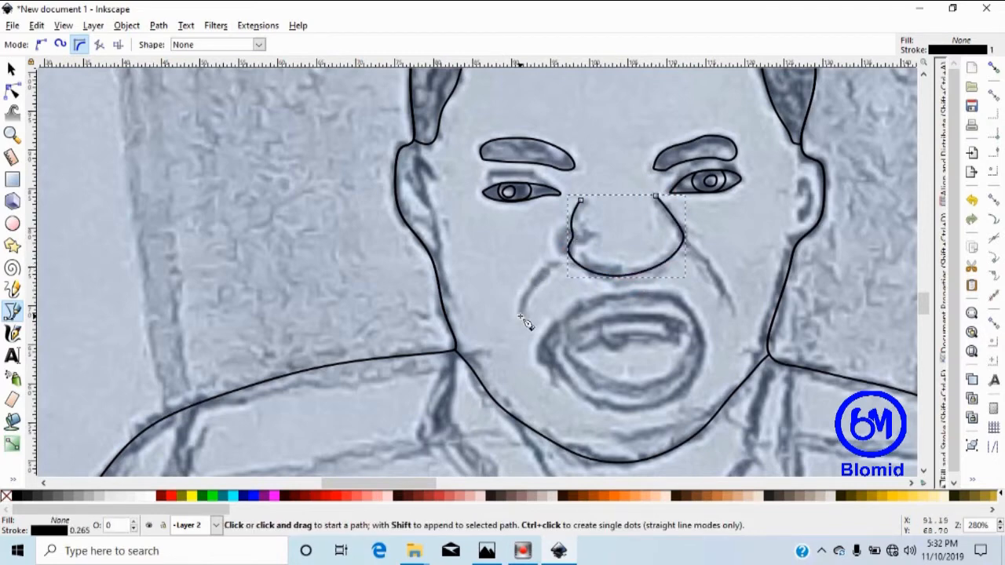
Trace the crease between the nose and the left mouth corner as a thin closed BSpline shape.
left_click(520, 315)
left_click(565, 261)
left_click(530, 300)
left_click(522, 313)
left_click(520, 316)
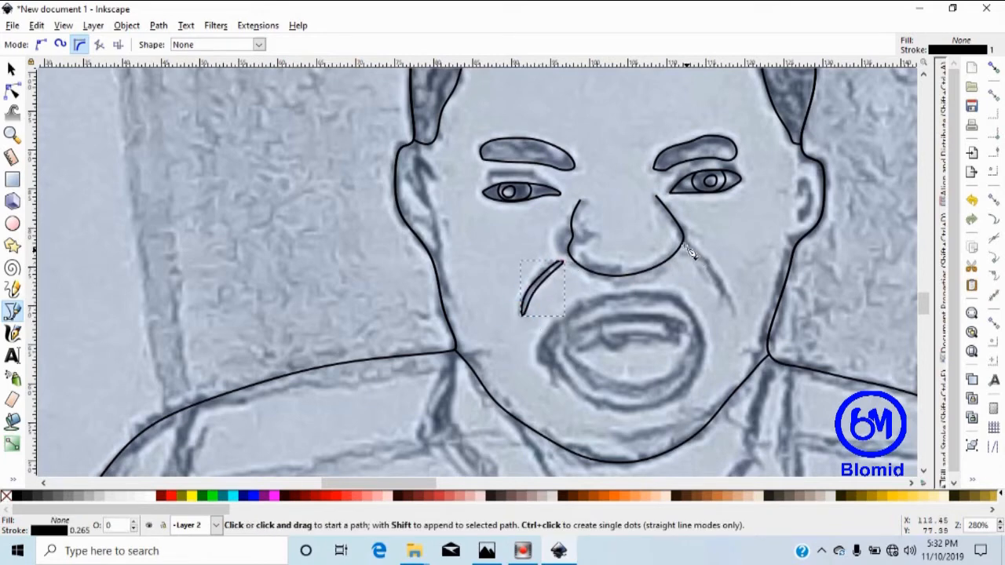
Trace the crease running down from the right side of the nose as a thin closed BSpline shape.
left_click(683, 242)
left_click(709, 271)
left_click(735, 314)
left_click(684, 242)
Trace the outer outline of the lips as a closed BSpline path.
scroll(582, 345, "down", 3)
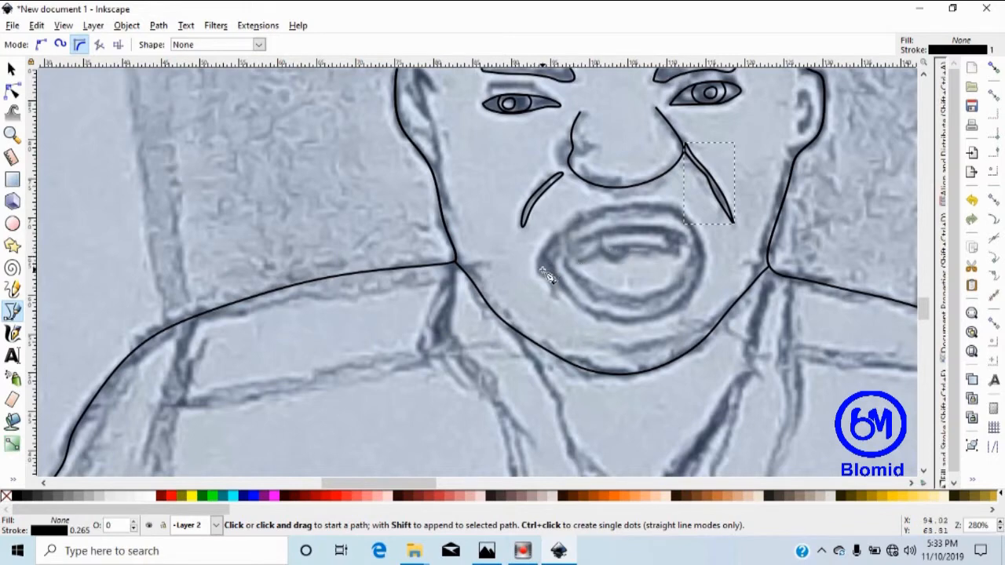
left_click(537, 266)
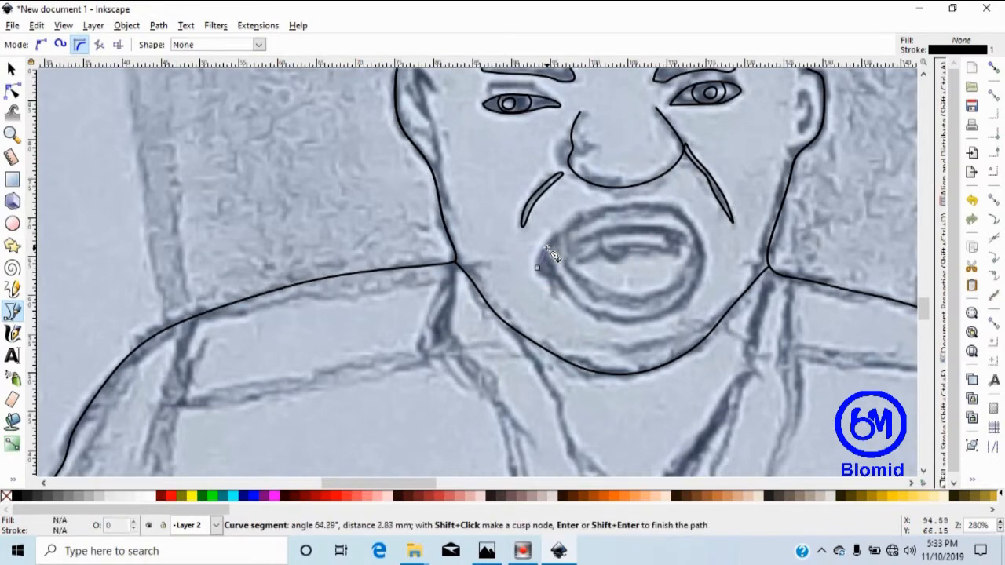
left_click(635, 206)
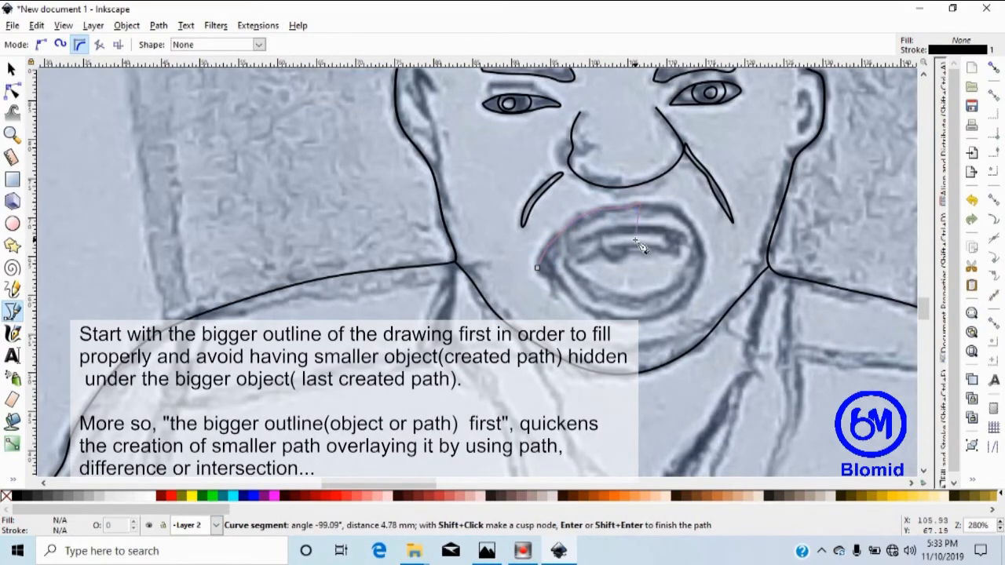
left_click(702, 237)
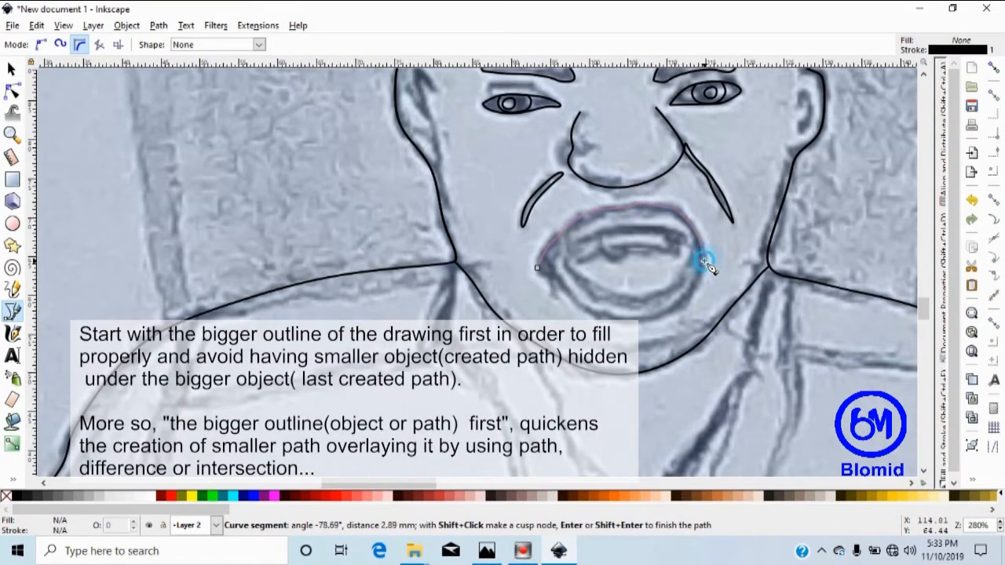
left_click(663, 316)
left_click(629, 323)
left_click(590, 307)
left_click(537, 268)
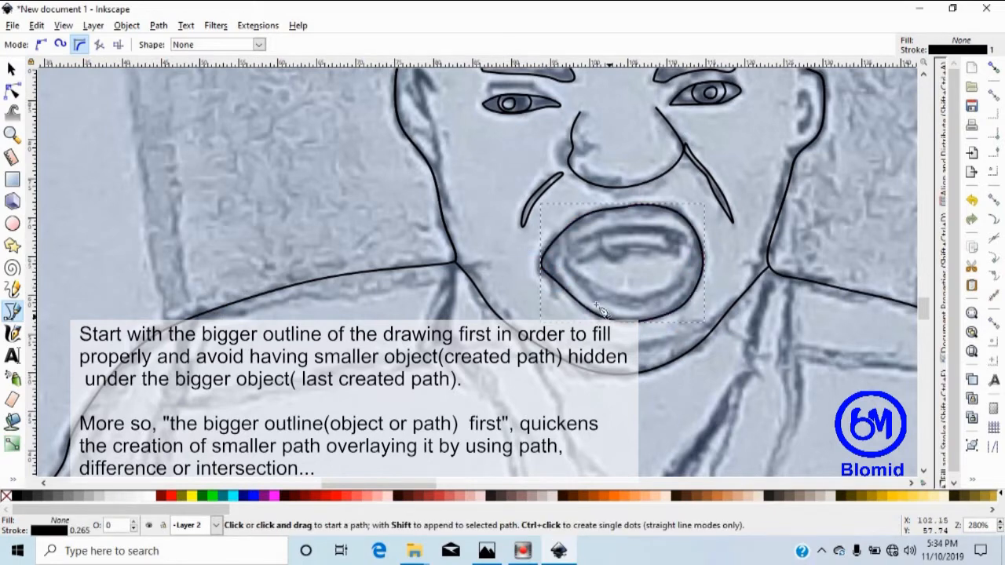
Trace the inner edge of the lips around the mouth opening as a closed BSpline path.
left_click(565, 268)
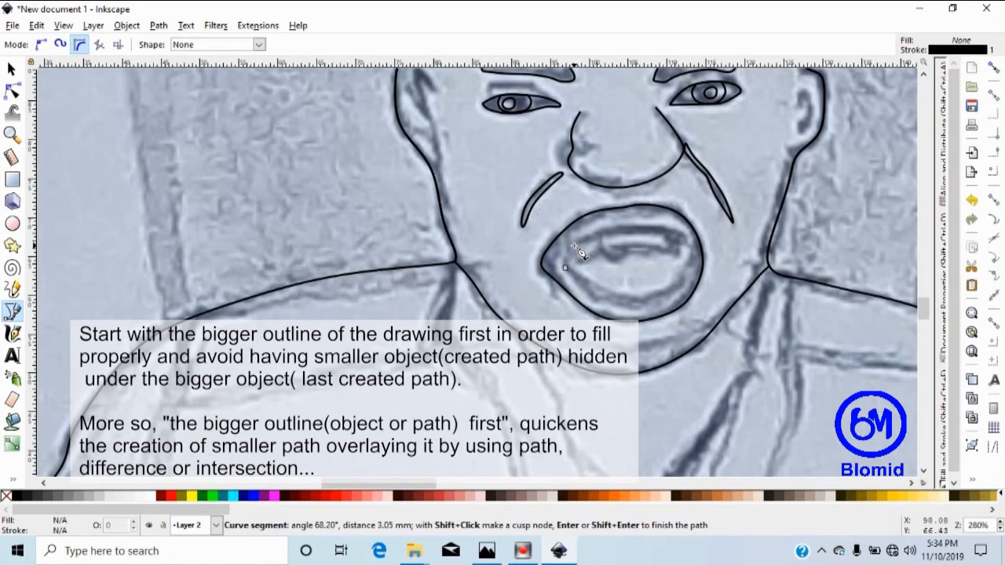
left_click(647, 226)
left_click(680, 232)
left_click(689, 243)
left_click(692, 261)
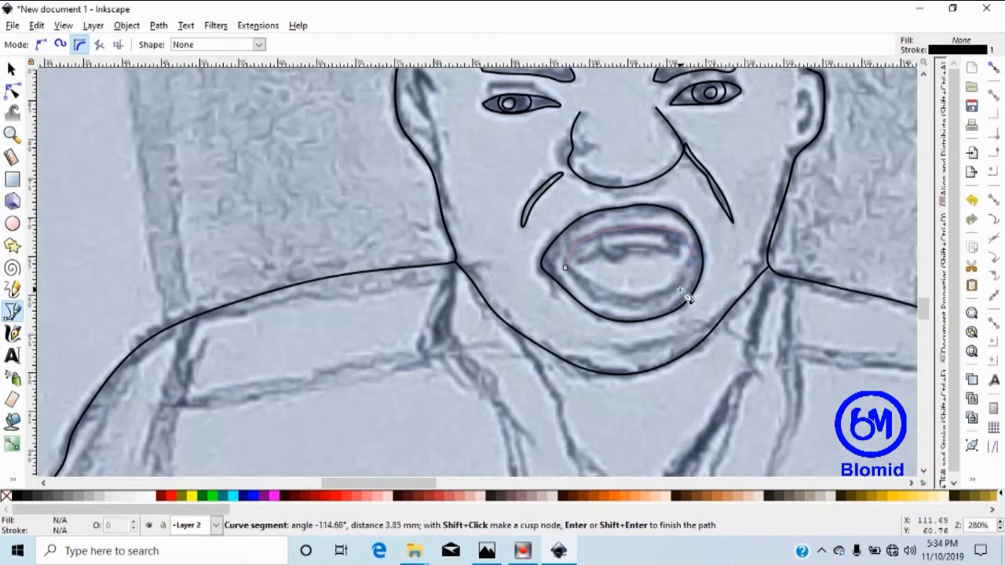
left_click(680, 286)
left_click(642, 303)
left_click(596, 295)
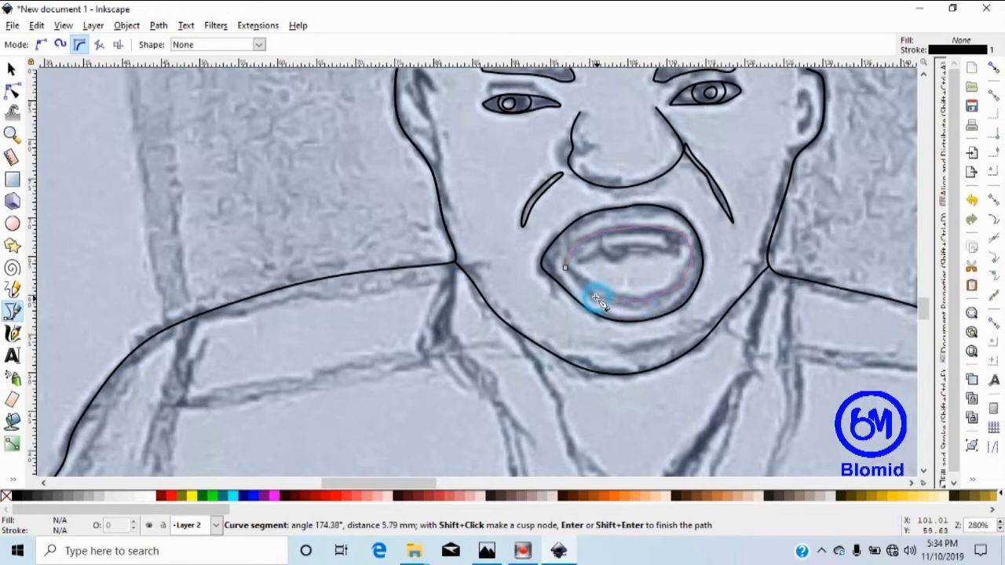
left_click(566, 269)
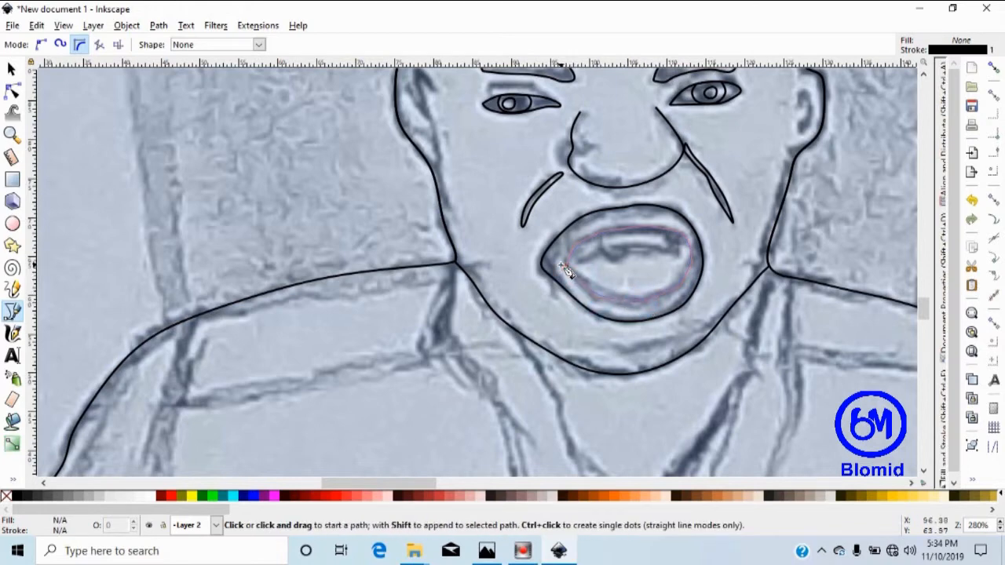
left_click(564, 268)
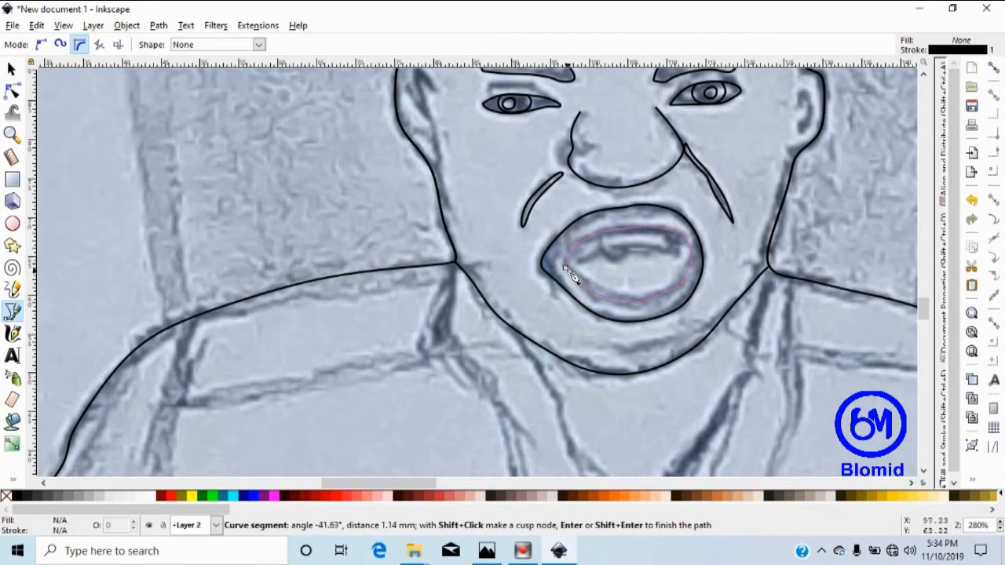
left_click(566, 269)
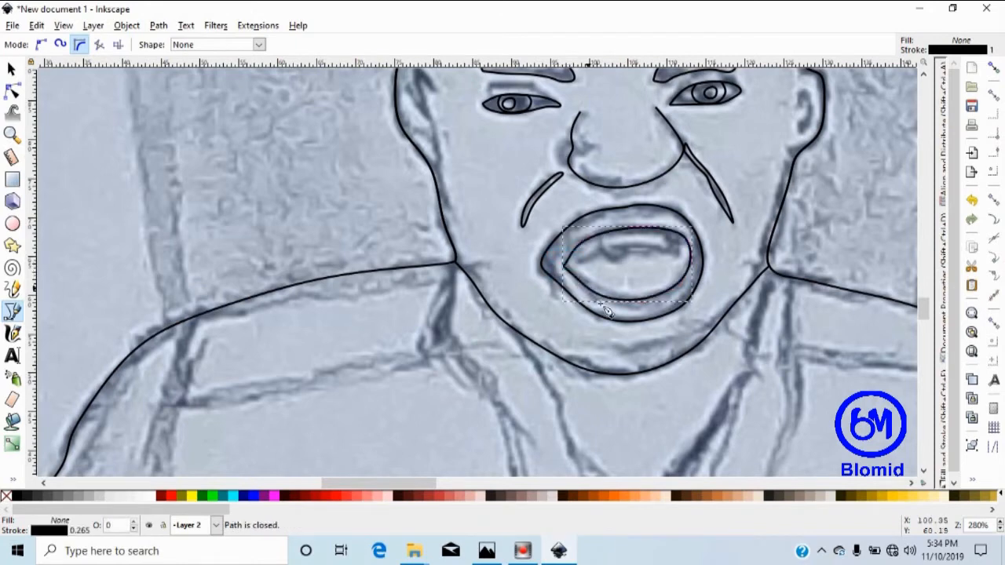
Trace the upper teeth as a closed BSpline shape that extends over the upper lip.
left_click(574, 252)
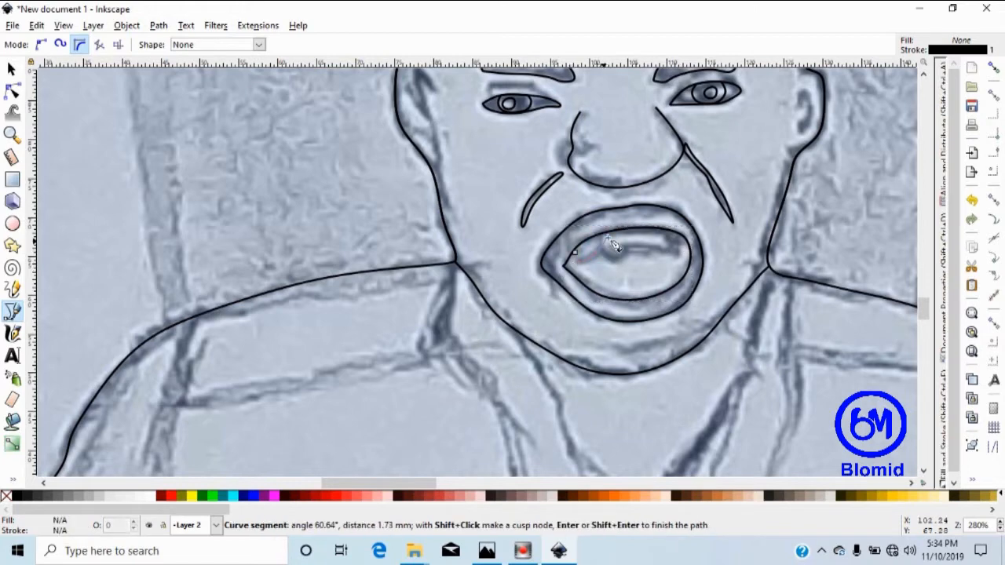
left_click(598, 252)
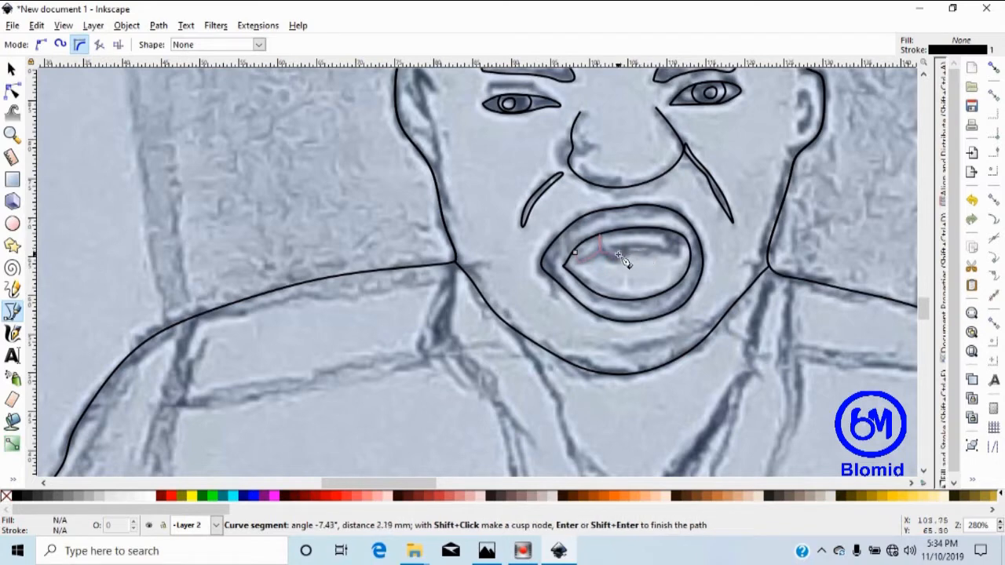
left_click(677, 259)
left_click(683, 242)
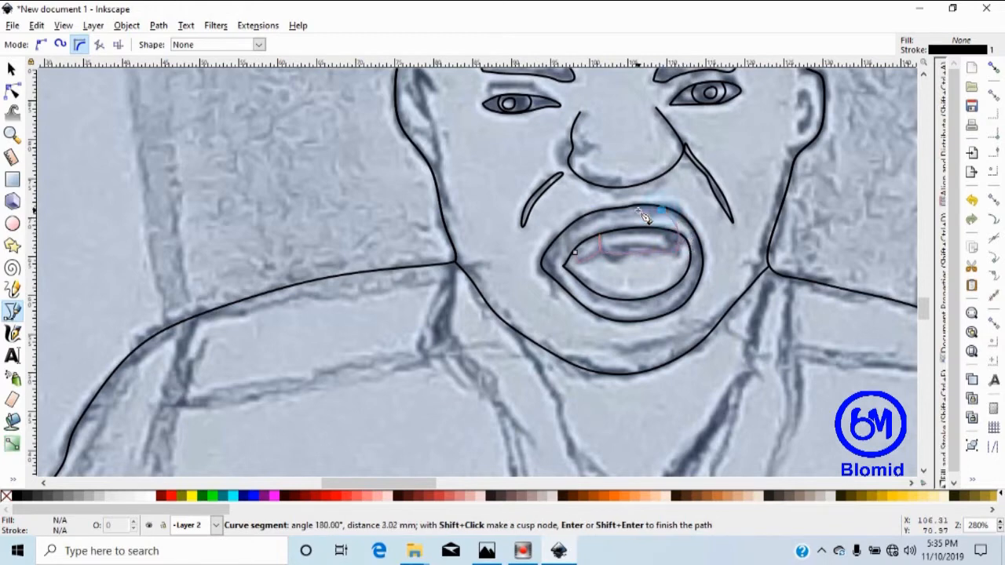
left_click(601, 222)
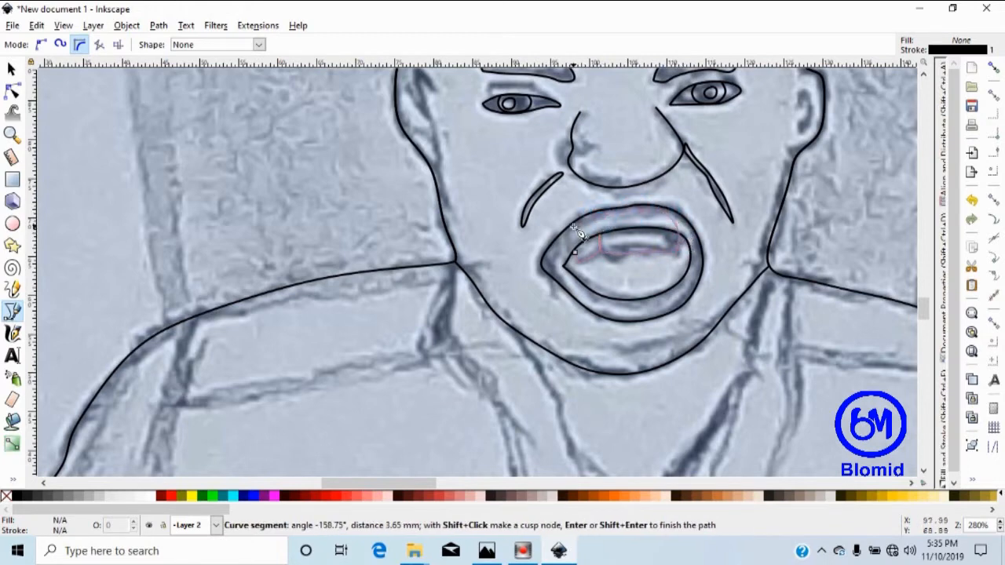
left_click(575, 250)
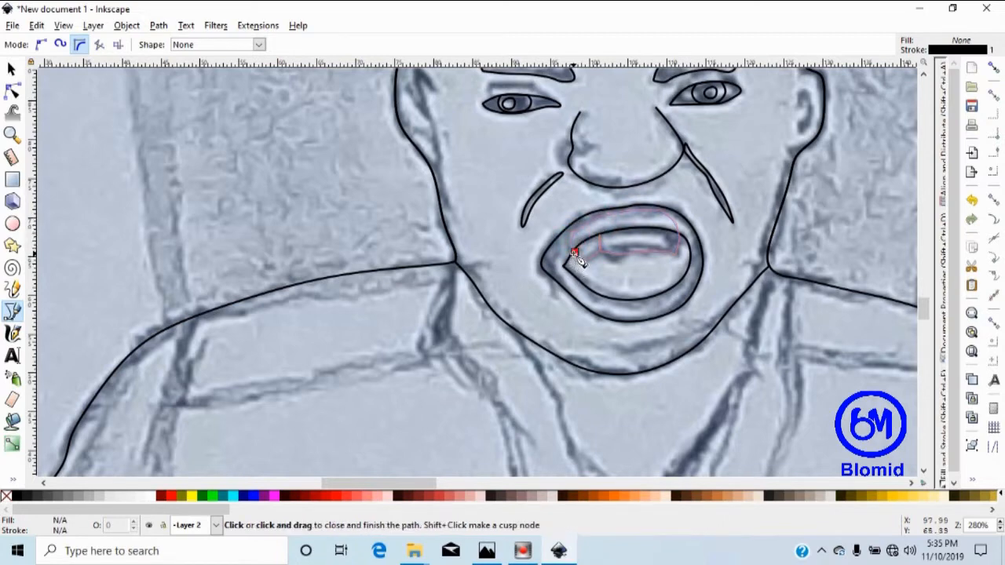
left_click(573, 252)
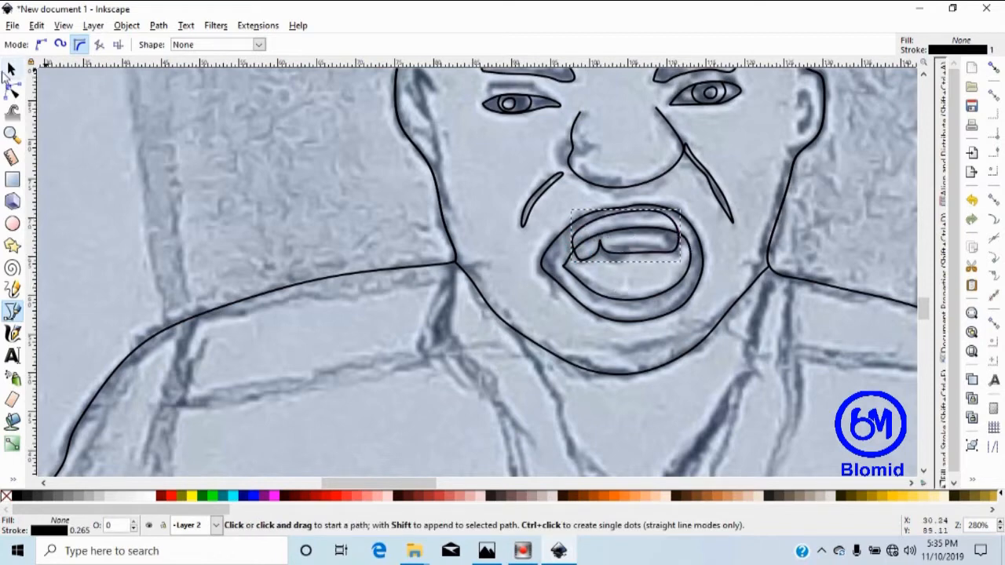
Duplicate the mouth opening path and intersect the copy with the teeth shape to trim the teeth to the opening.
left_click(13, 69)
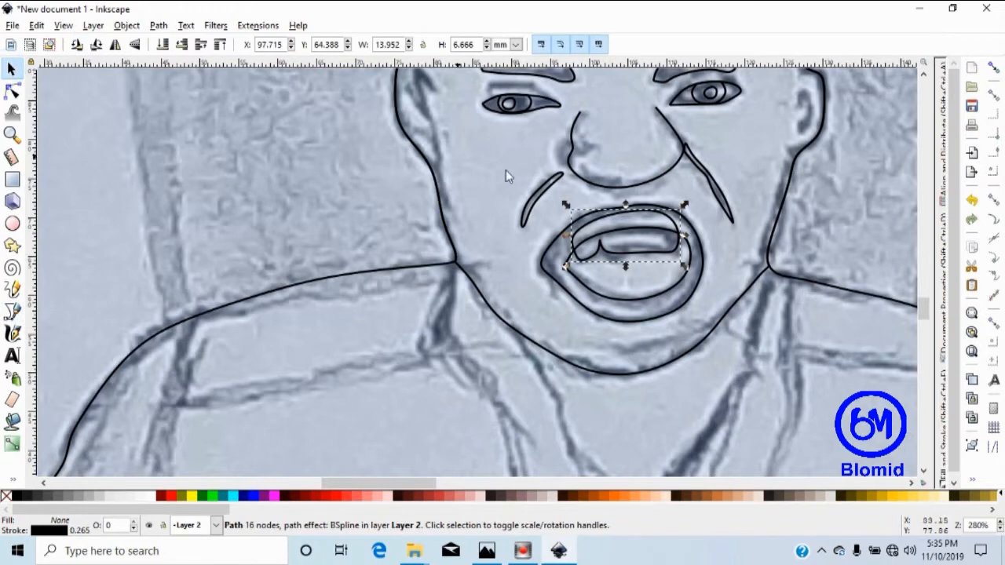
left_click(656, 304)
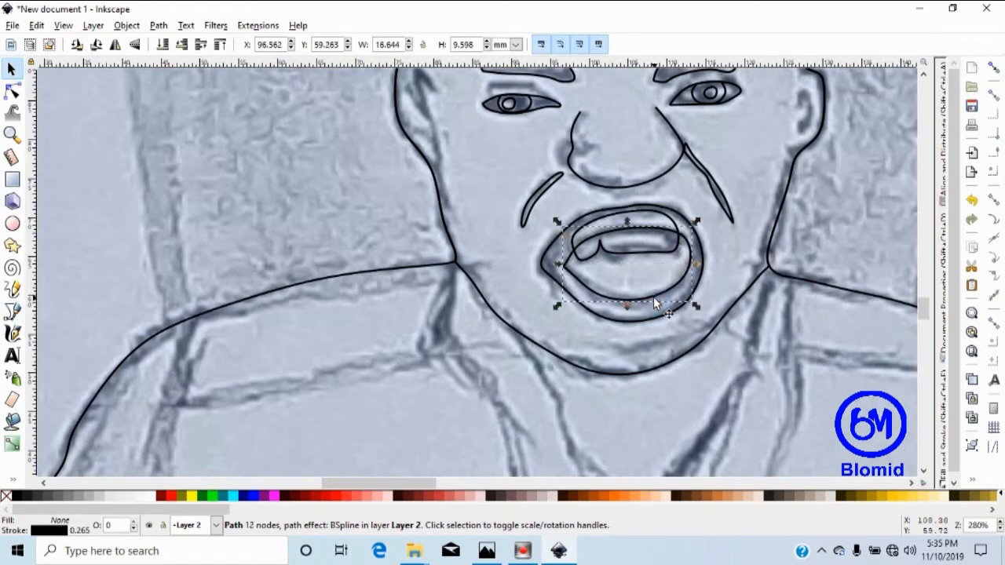
key("ctrl")
key("ctrl")
left_click(655, 211, "shift")
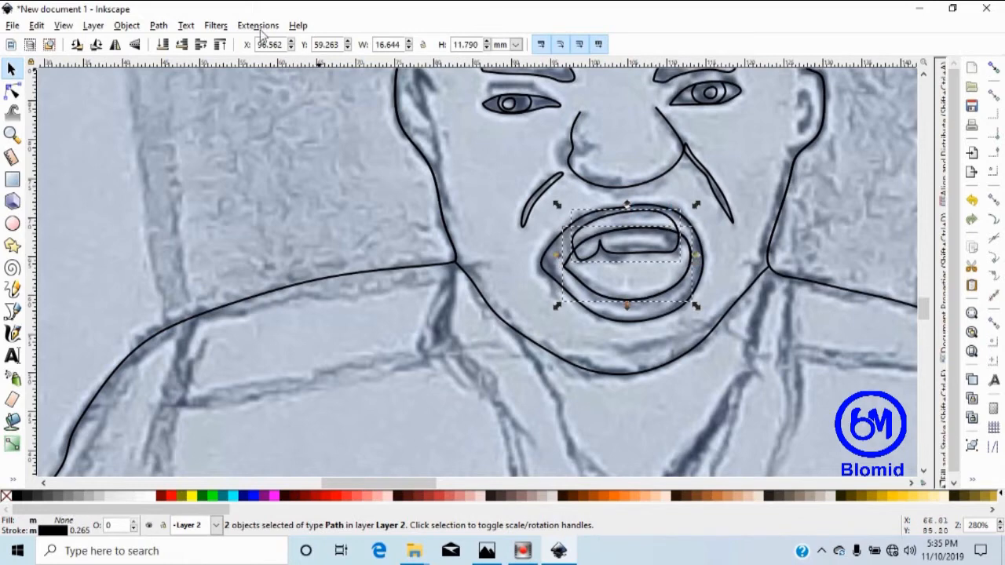
left_click(157, 25)
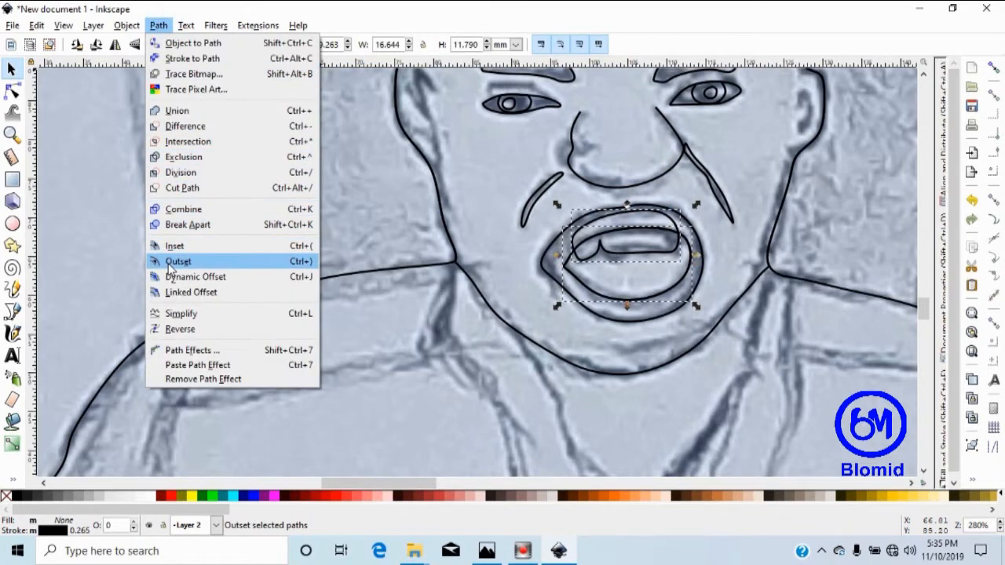
left_click(200, 141)
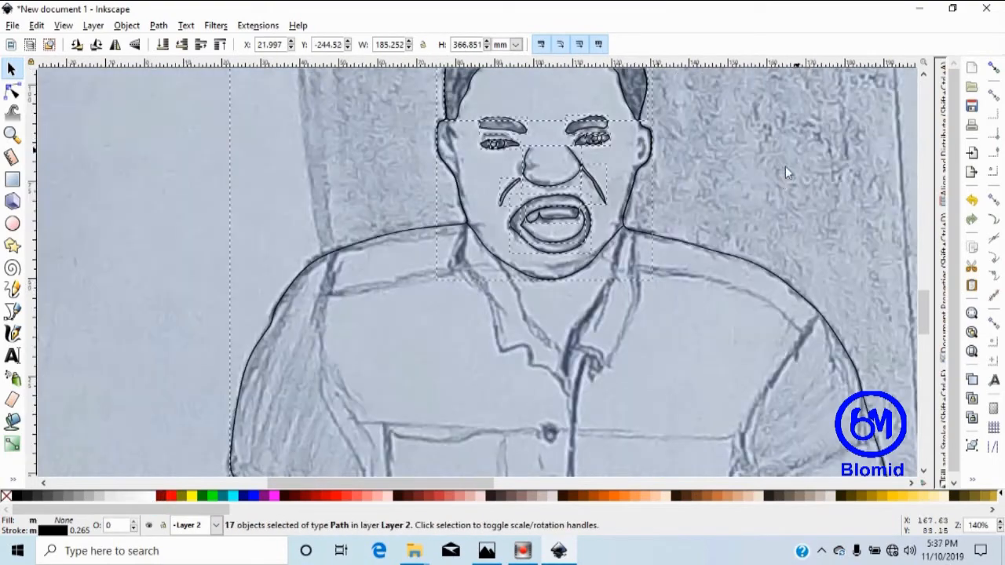
Start a BSpline path outside the body beside the left sleeve and trace it along the sleeve's hem.
left_click(778, 177)
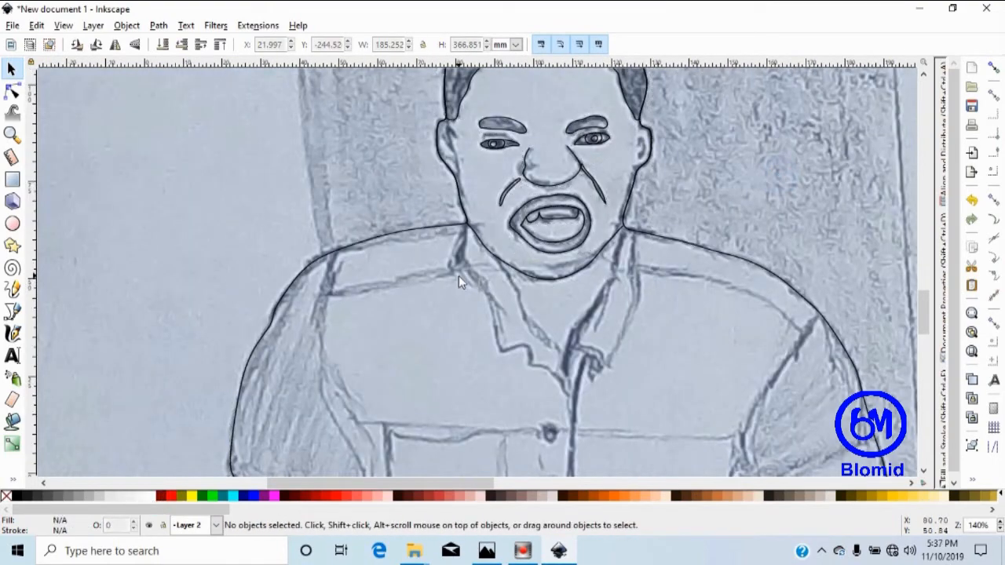
scroll(459, 281, "down", 2)
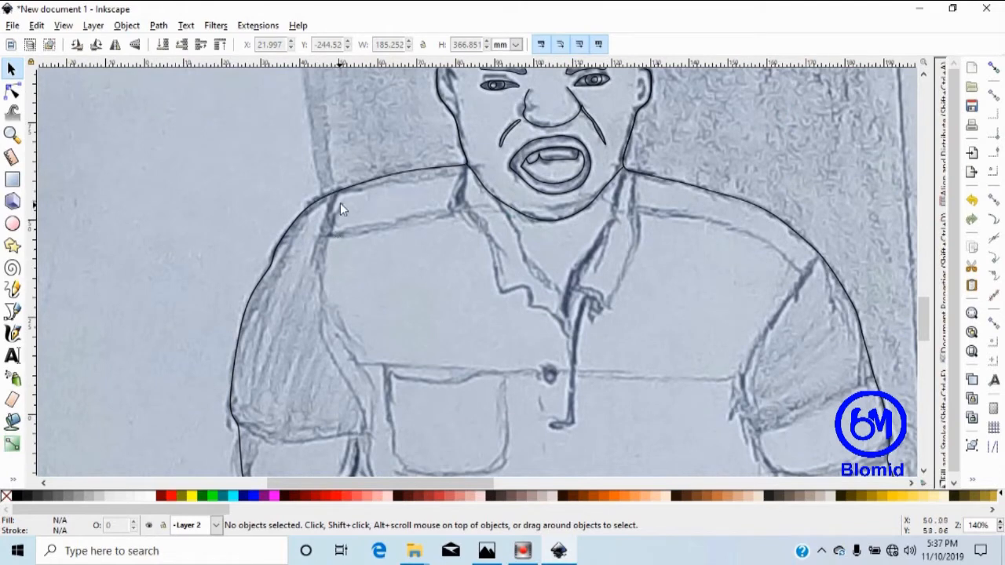
scroll(306, 216, "down", 6)
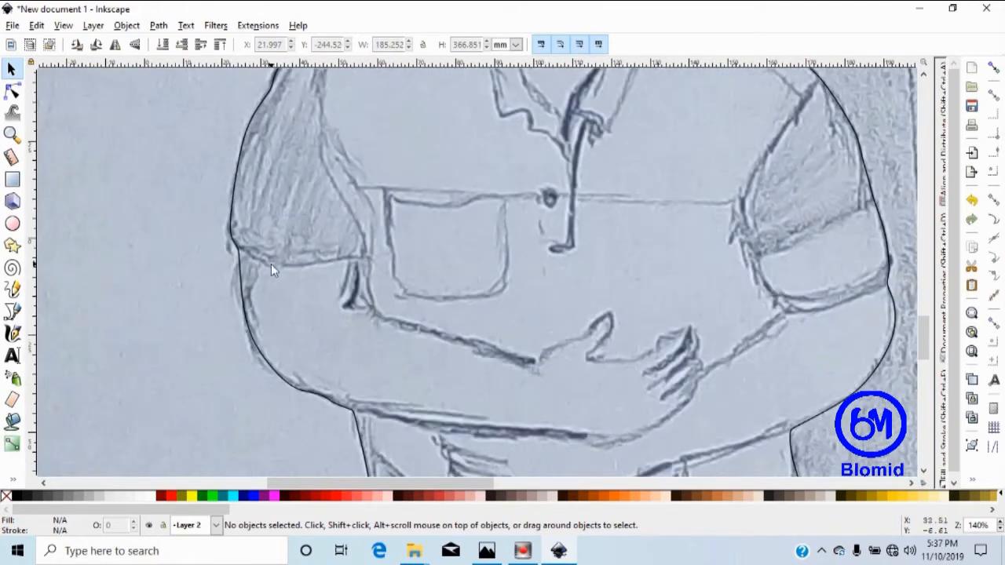
left_click(12, 311)
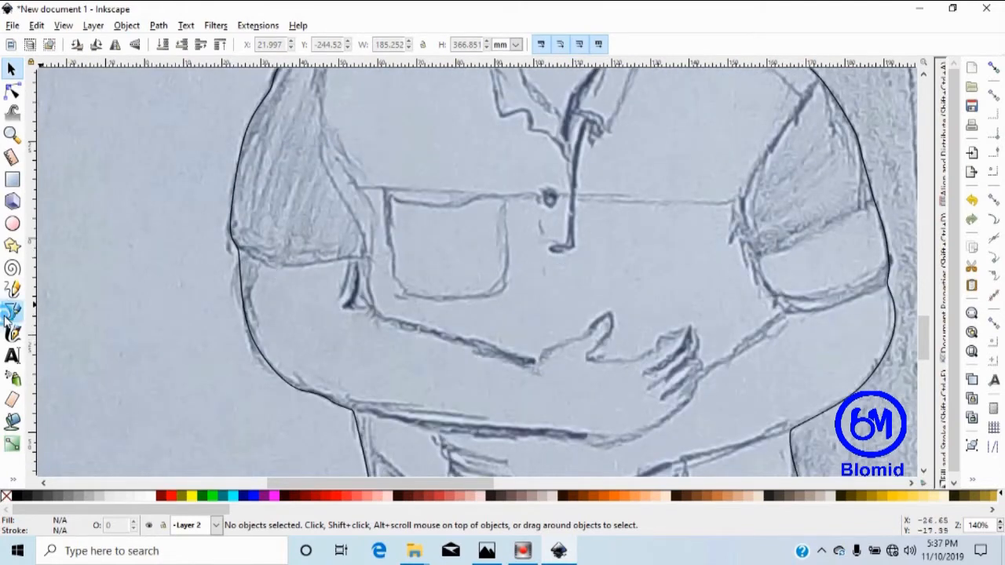
left_click(155, 228)
left_click(201, 242)
left_click(239, 252)
left_click(269, 266)
left_click(303, 266)
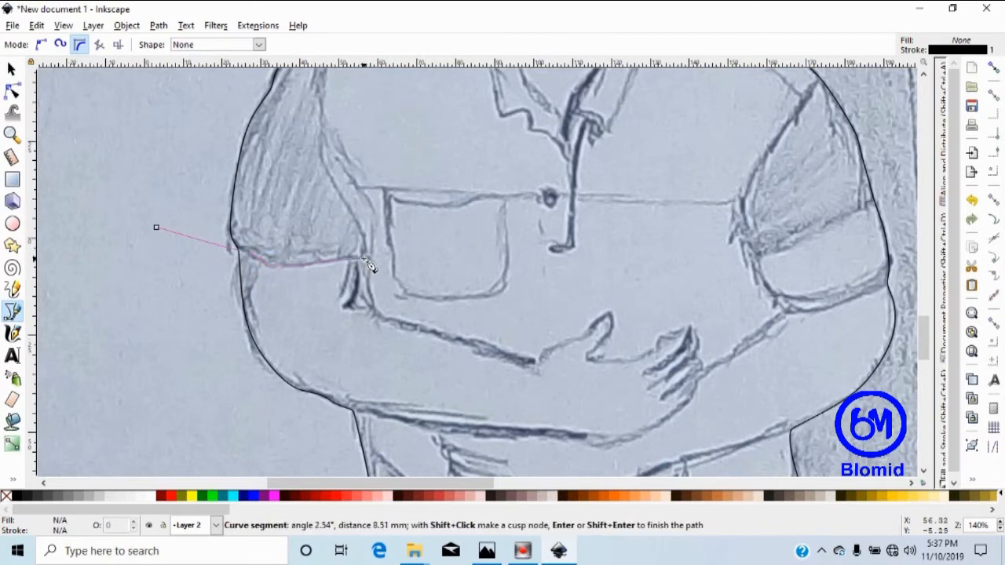
left_click(362, 264)
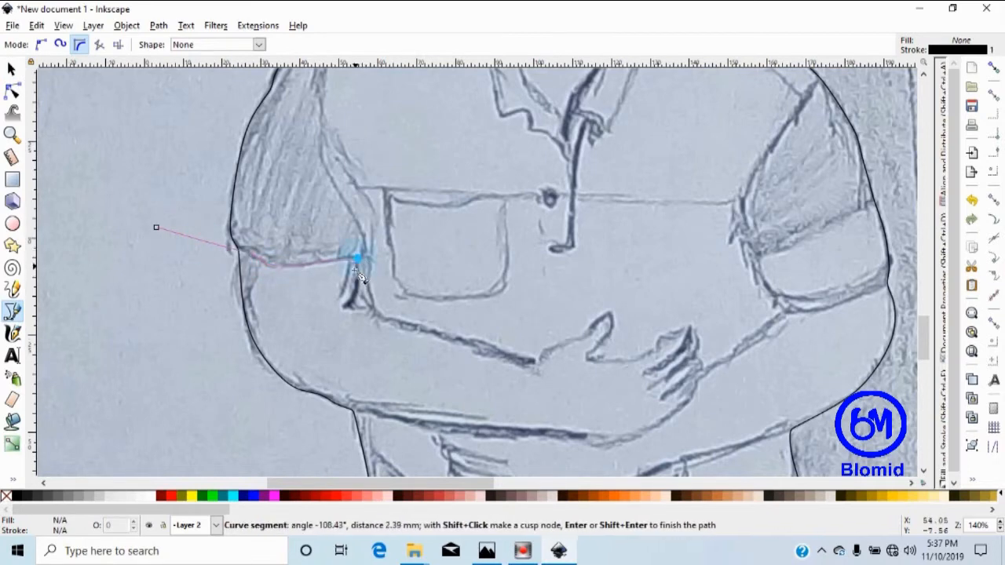
Continue the path down the fold below the sleeve and along the forearm's upper edge to the wrist.
left_click(350, 308)
left_click(367, 312)
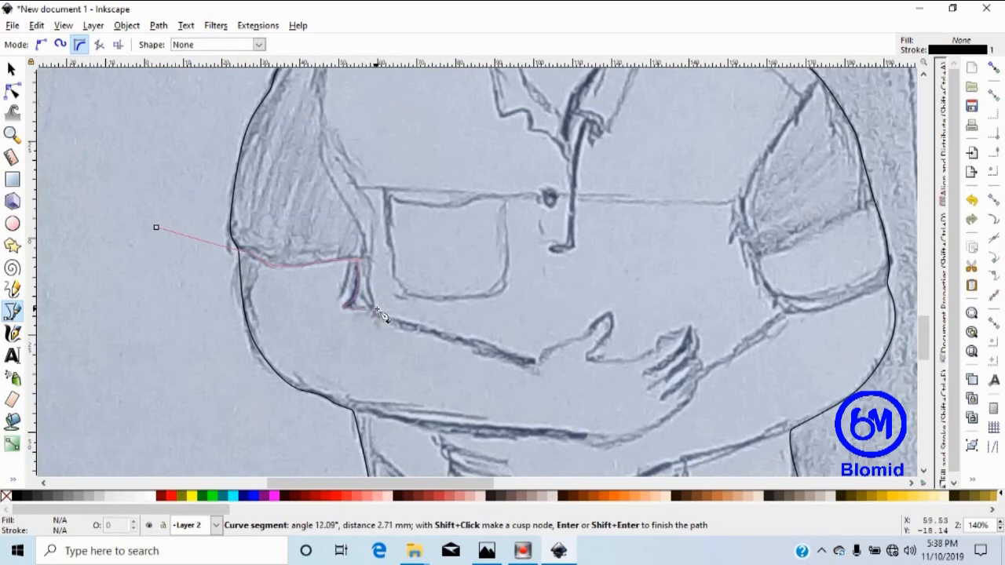
left_click(424, 328)
left_click(474, 344)
left_click(531, 365)
left_click(538, 363)
Continue the path from the wrist up around the thumb and down to the thumb's base.
left_click(558, 348)
left_click(580, 341)
left_click(608, 314)
left_click(613, 335)
left_click(595, 355)
left_click(591, 354)
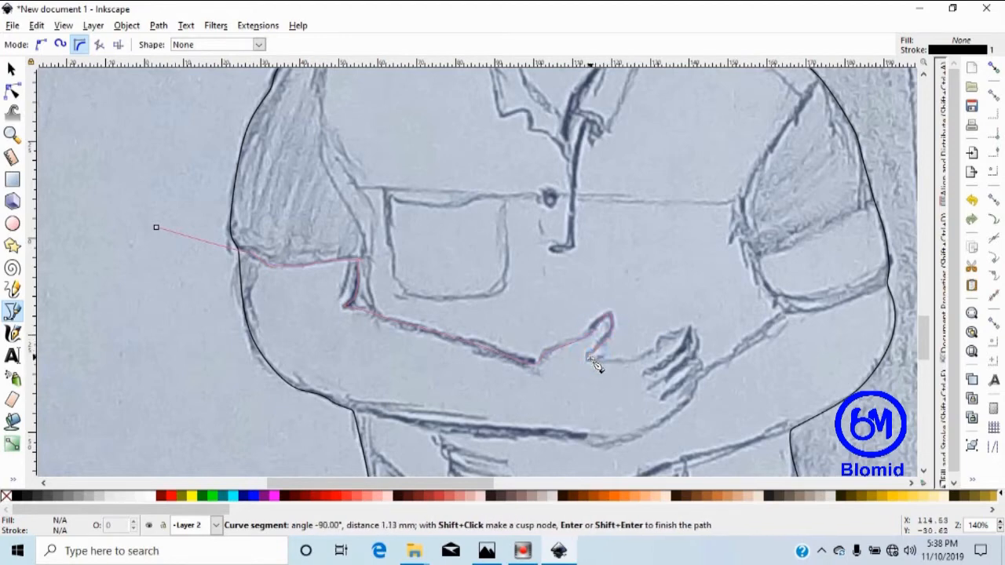
scroll(594, 371, "up", 4)
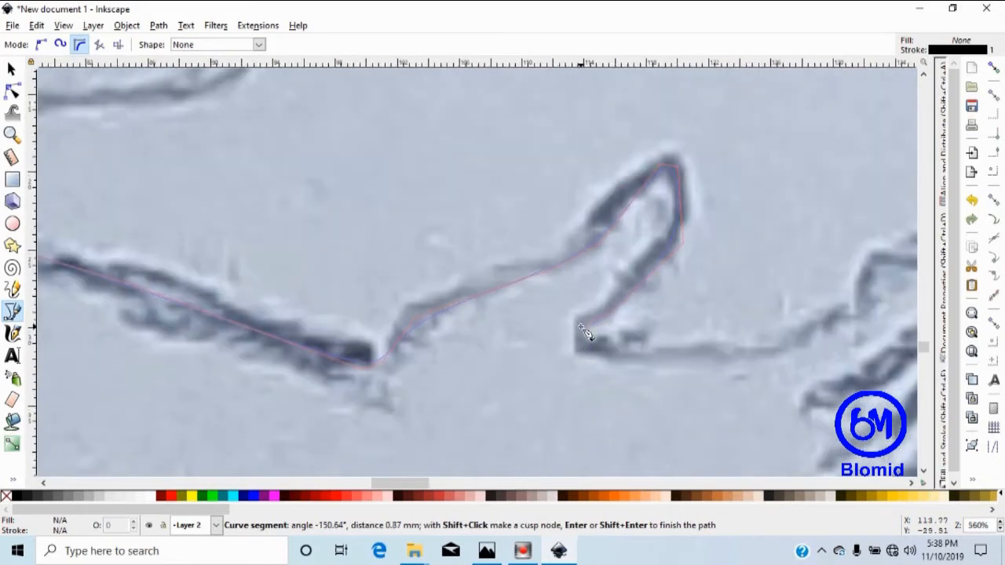
left_click(582, 349)
Continue the path from the thumb's base along the hand's upper edge to the tip of the first finger.
left_click(660, 355)
left_click(749, 354)
left_click(785, 354)
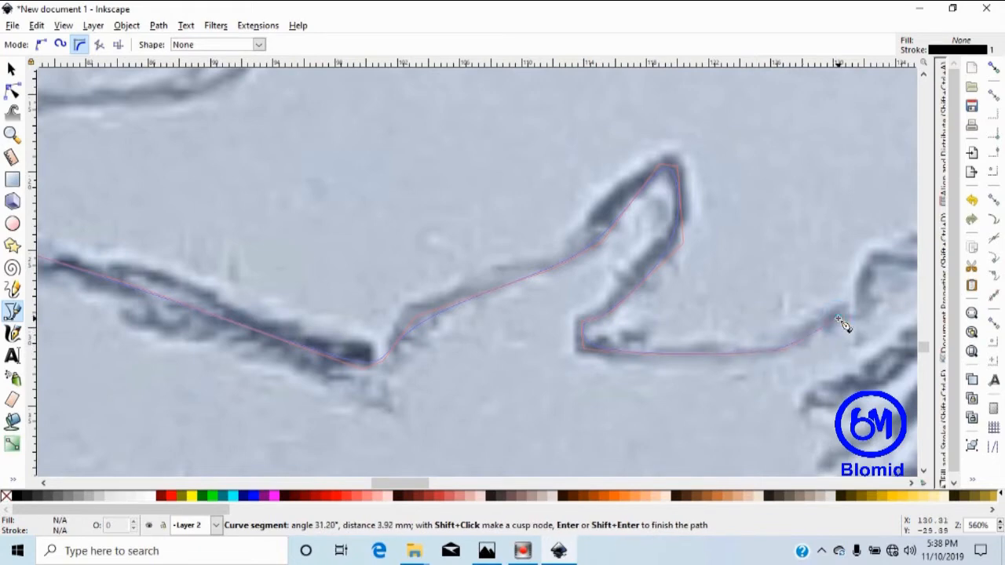
key("minus")
key("minus")
left_click(679, 283)
left_click(737, 242)
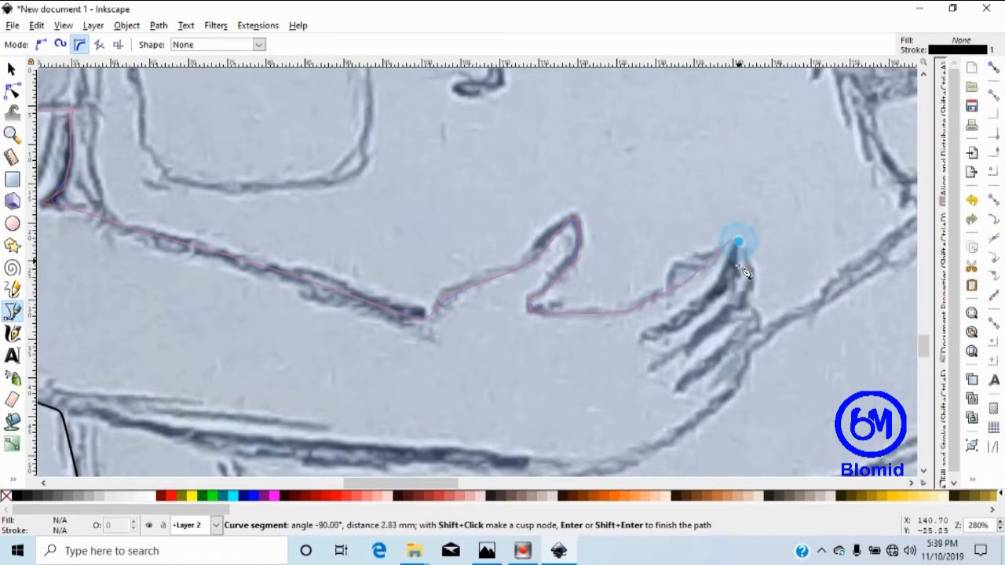
Trace the first two finger gaps by running the path into each gap and back out to the fingertips.
left_click(642, 344)
left_click(682, 327)
left_click(724, 293)
left_click(744, 248)
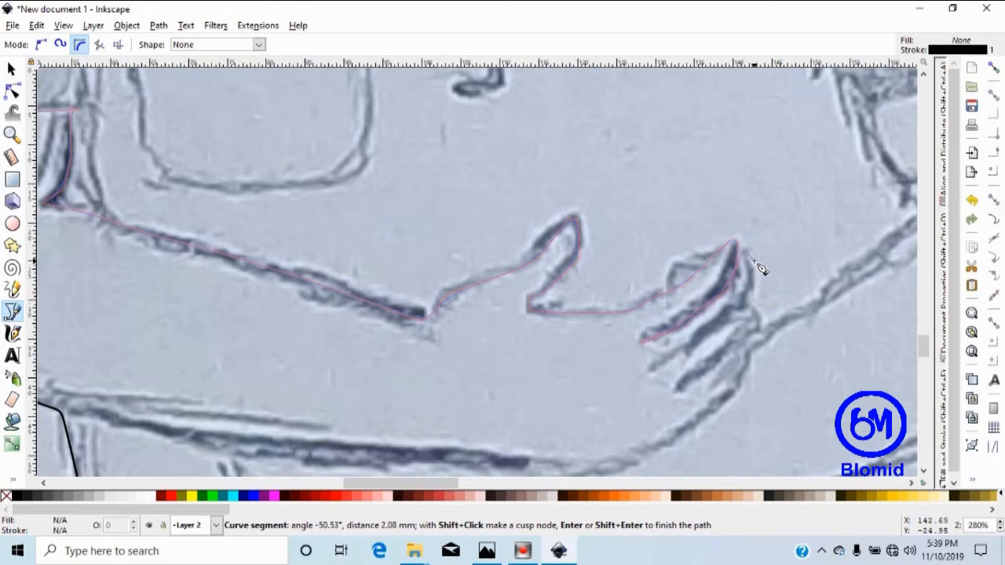
left_click(747, 282)
left_click(726, 330)
left_click(650, 378)
left_click(725, 325)
left_click(752, 305)
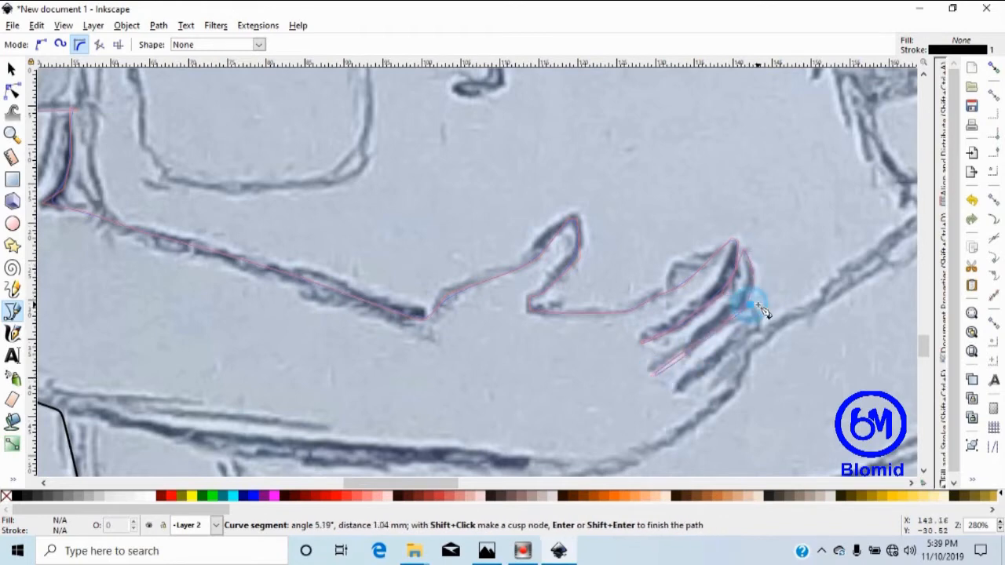
Continue the path around the third fingertip, through the last finger gap, and down the outer edge of the little finger.
left_click(759, 329)
left_click(675, 390)
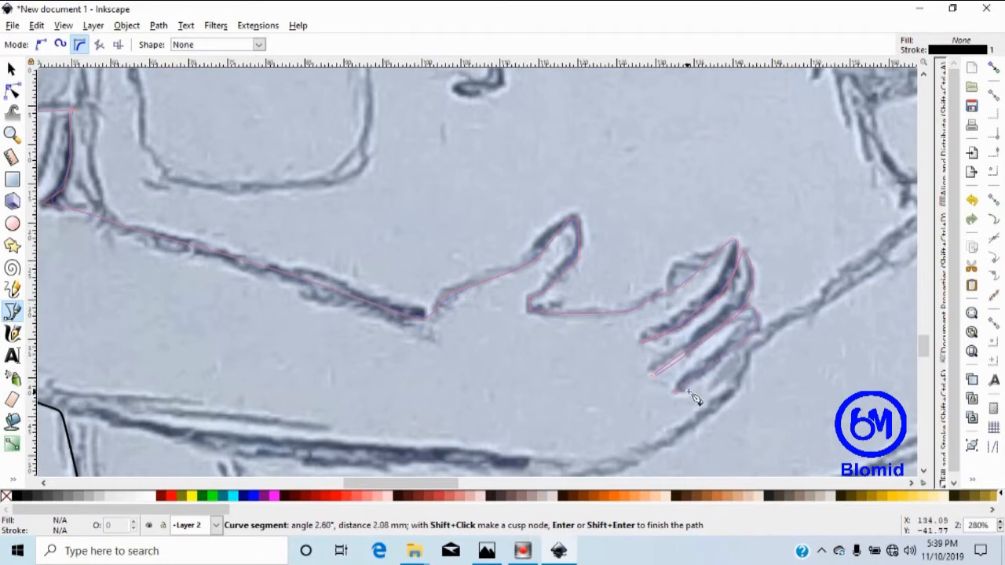
left_click(743, 344)
left_click(751, 356)
left_click(736, 383)
left_click(709, 411)
left_click(668, 441)
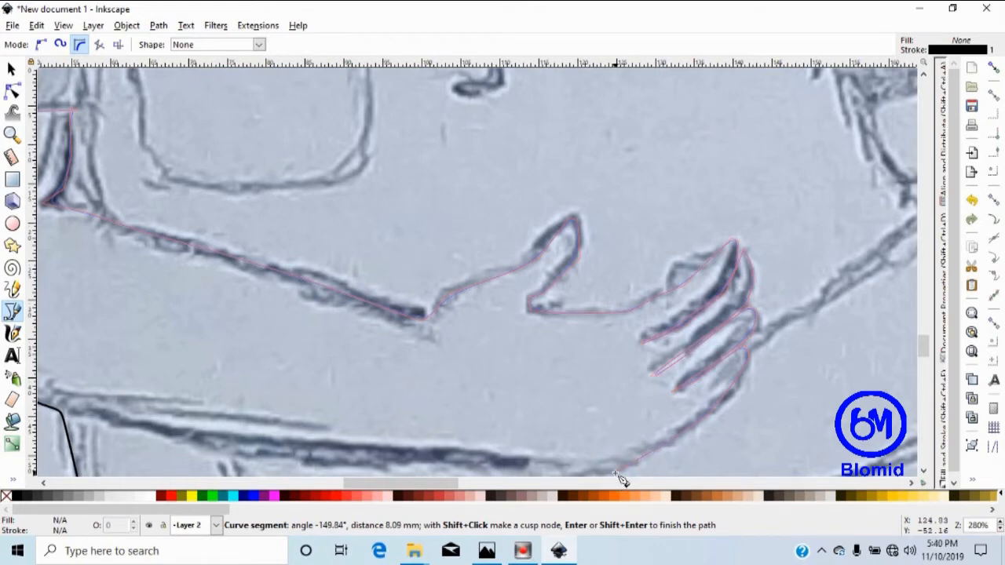
Continue the path from the hand along the forearm's lower edge to the left side of the waist.
scroll(617, 474, "down", 6)
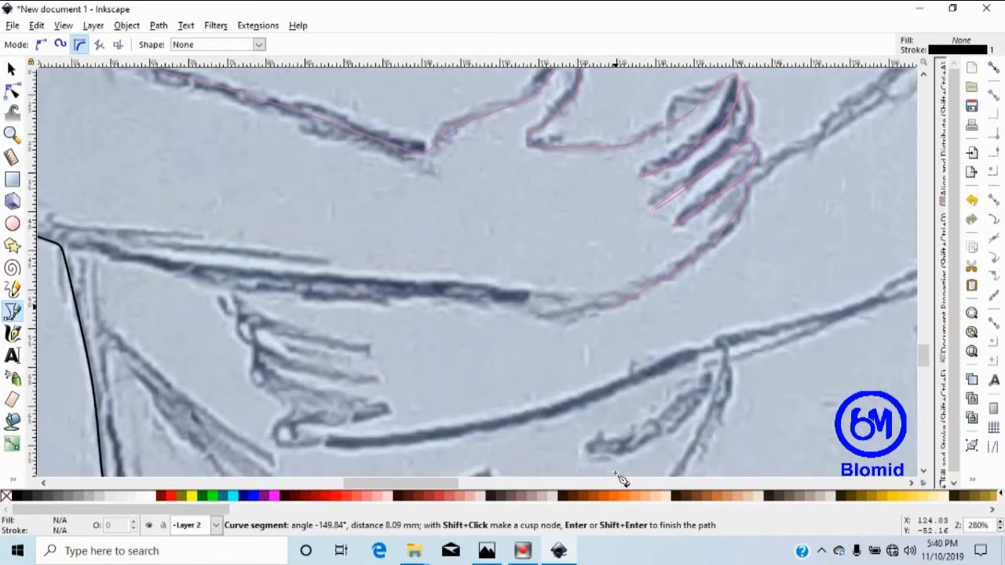
scroll(616, 474, "down", 1)
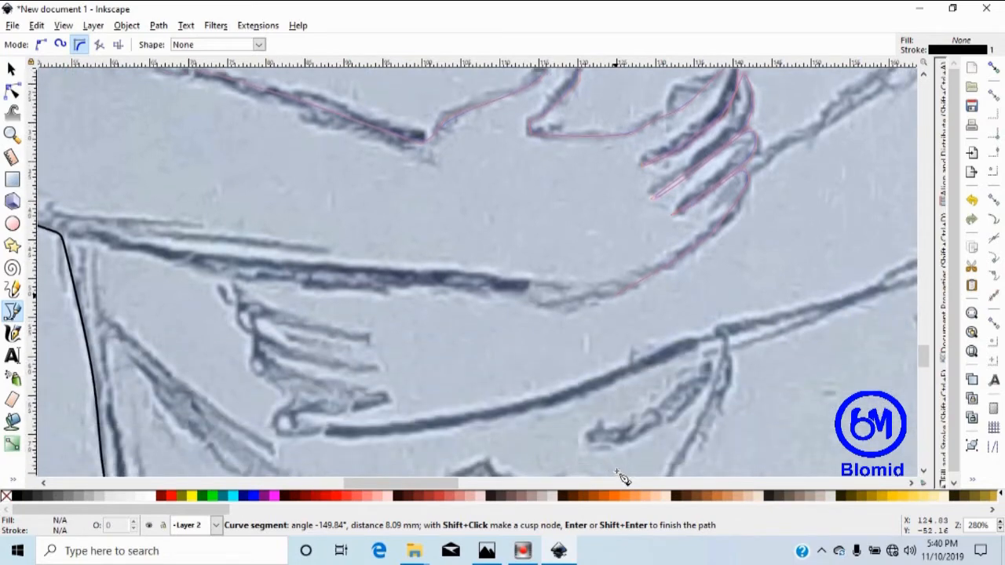
left_click(531, 291)
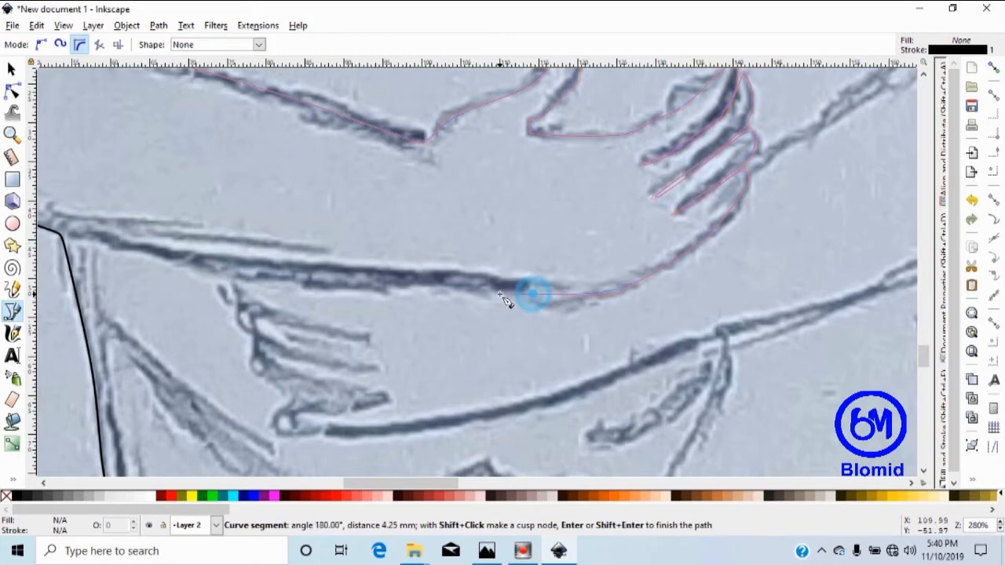
left_click(461, 292)
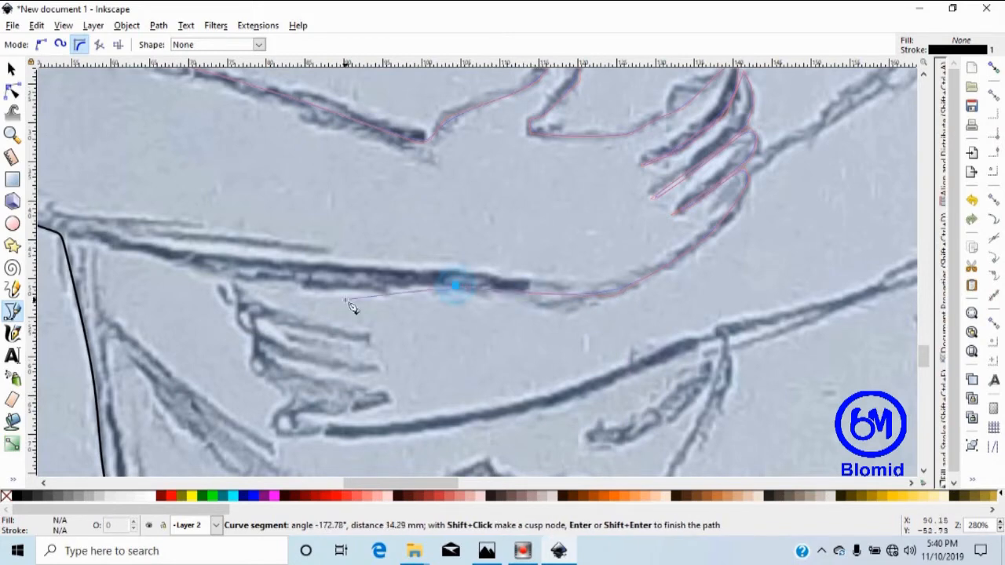
left_click(307, 274)
left_click(202, 266)
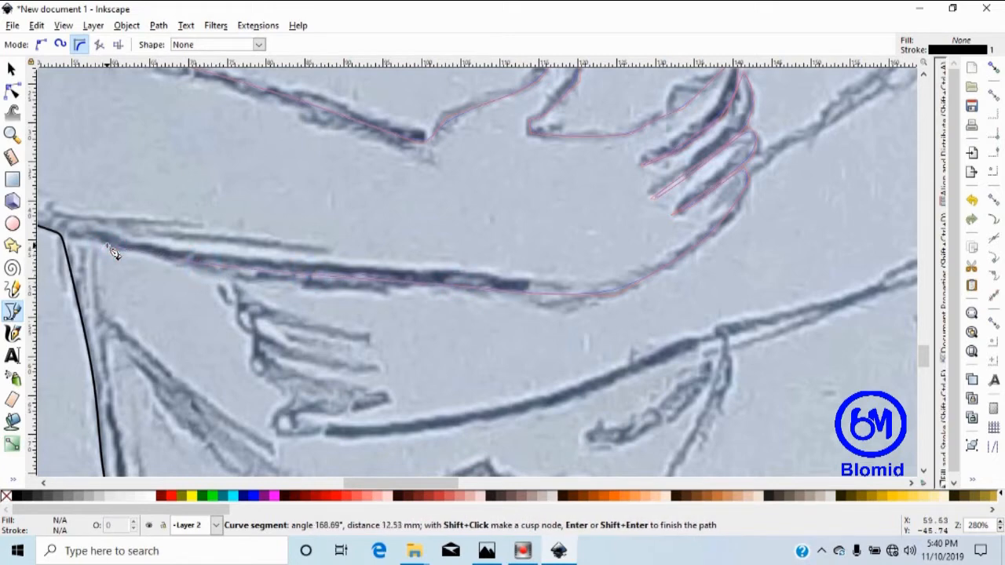
left_click(113, 252)
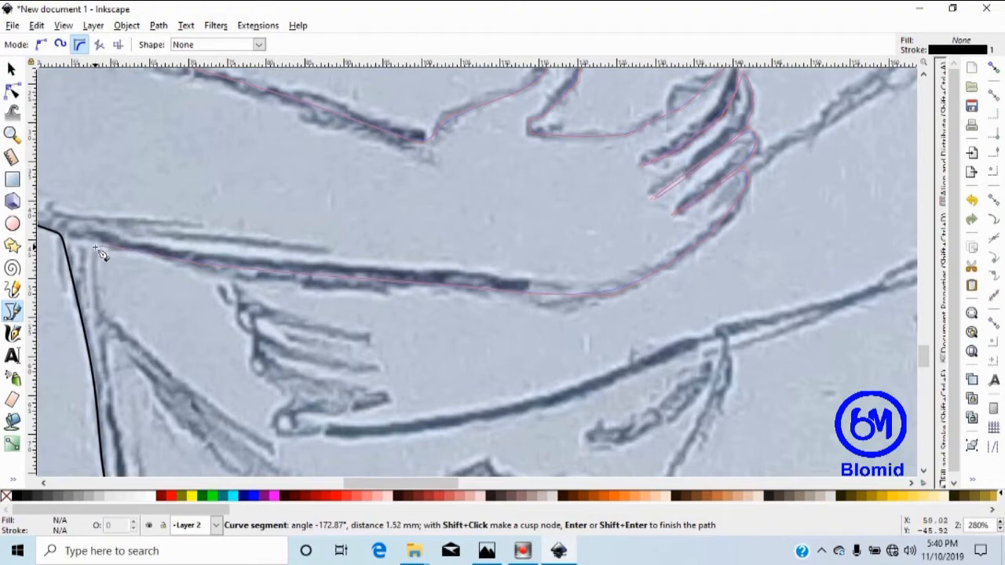
Close the left arm's path by running it outside the body, around the elbow and back to its starting node.
scroll(100, 253, "down", 2)
scroll(101, 253, "down", 1)
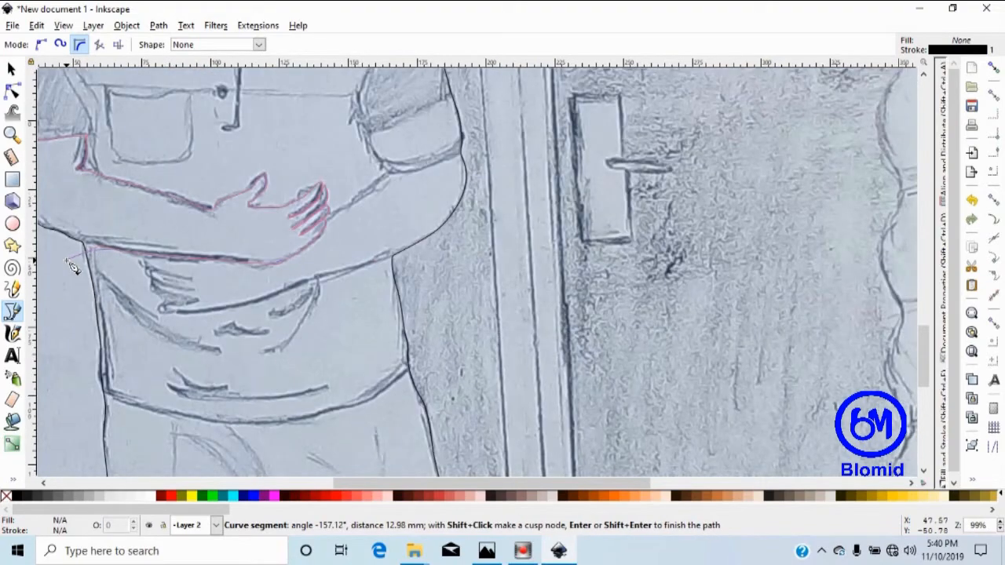
scroll(72, 266, "left", 5)
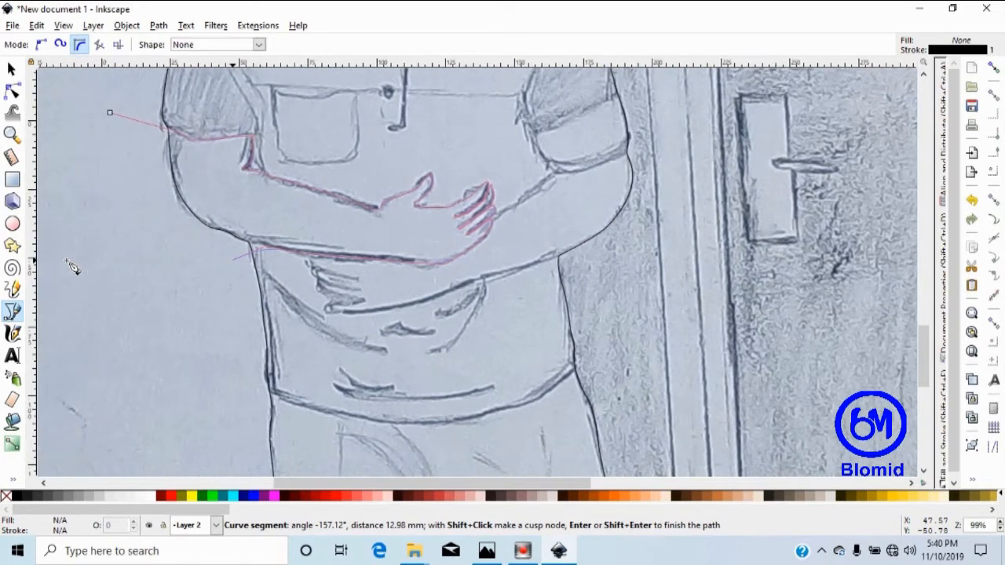
left_click(175, 251)
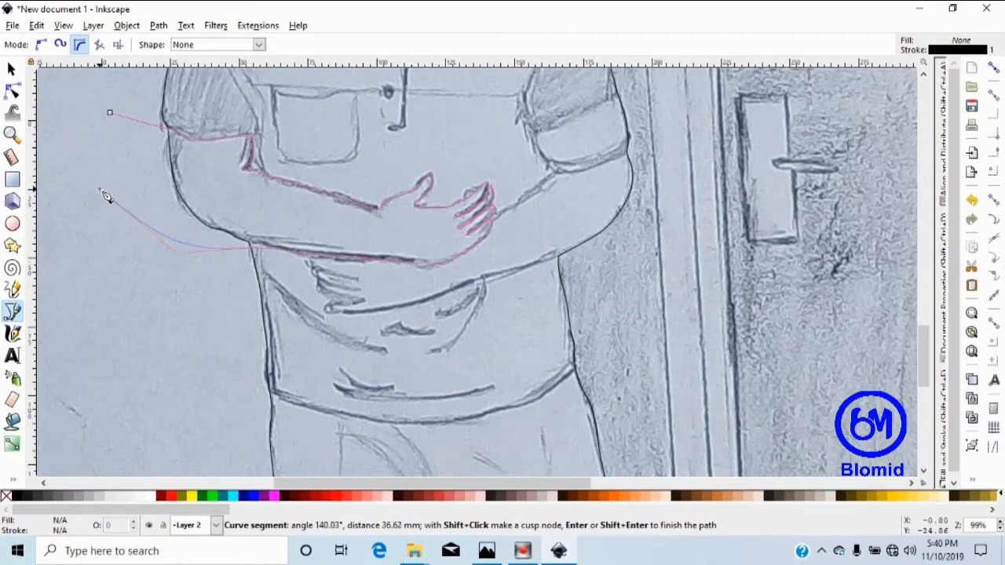
left_click(96, 226)
left_click(89, 178)
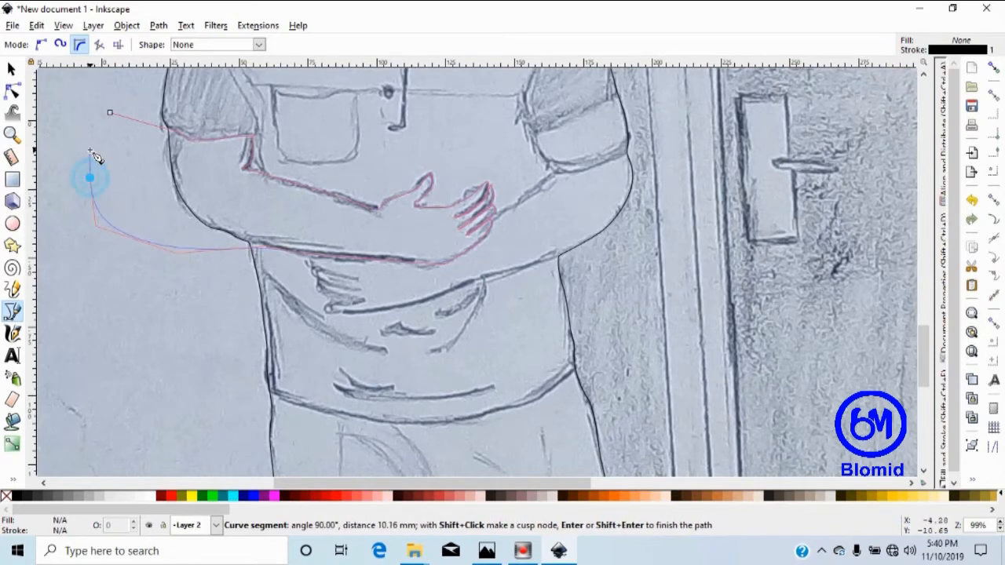
left_click(90, 150)
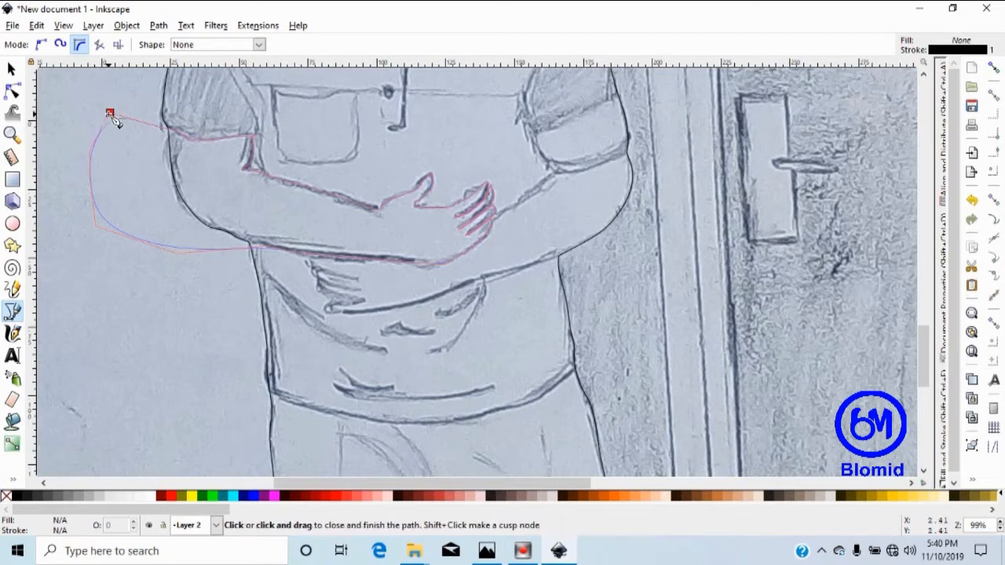
left_click(112, 115)
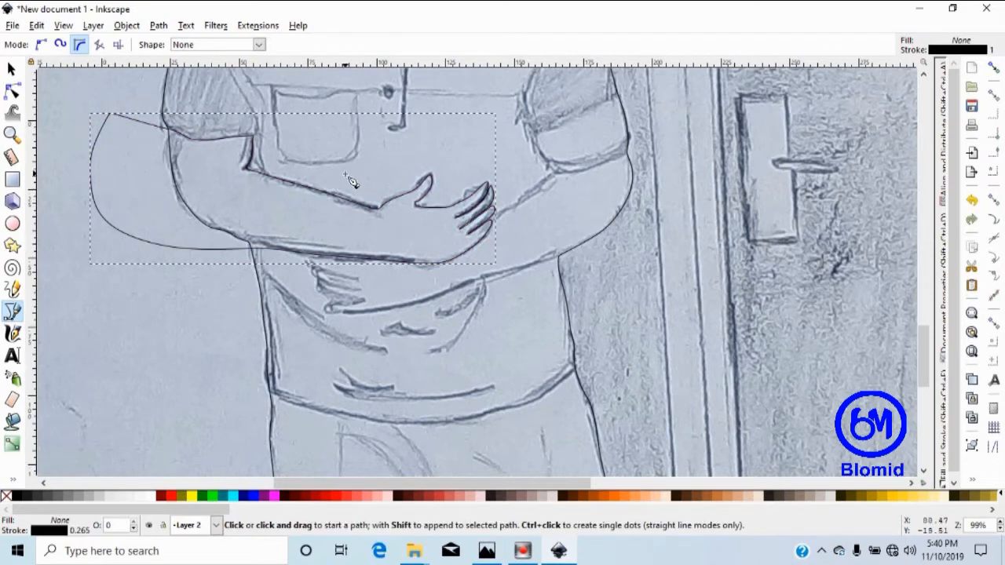
Trim the left arm shape to the body outline by applying Intersection to the two paths, and deselect it.
scroll(351, 189, "up", 5)
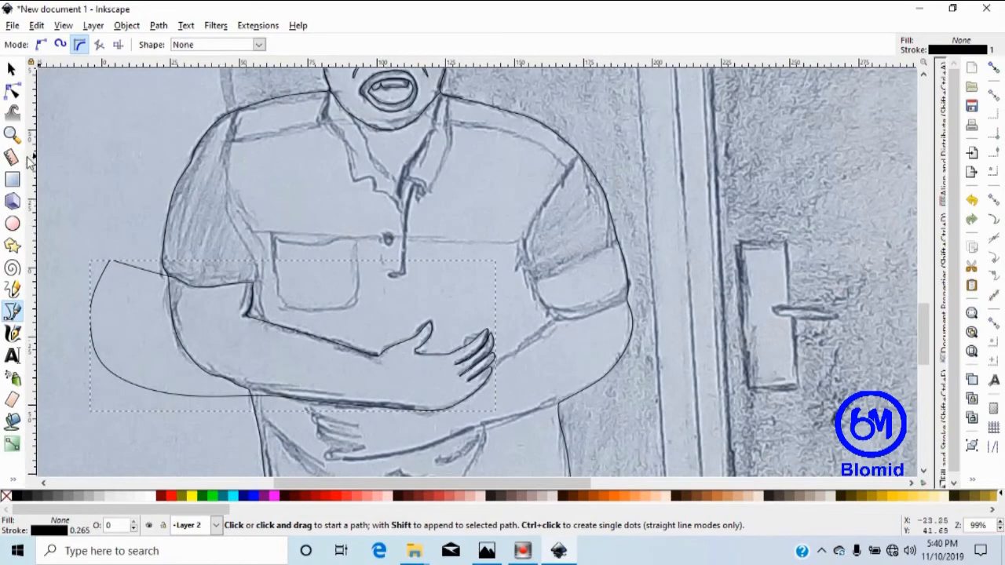
left_click(12, 69)
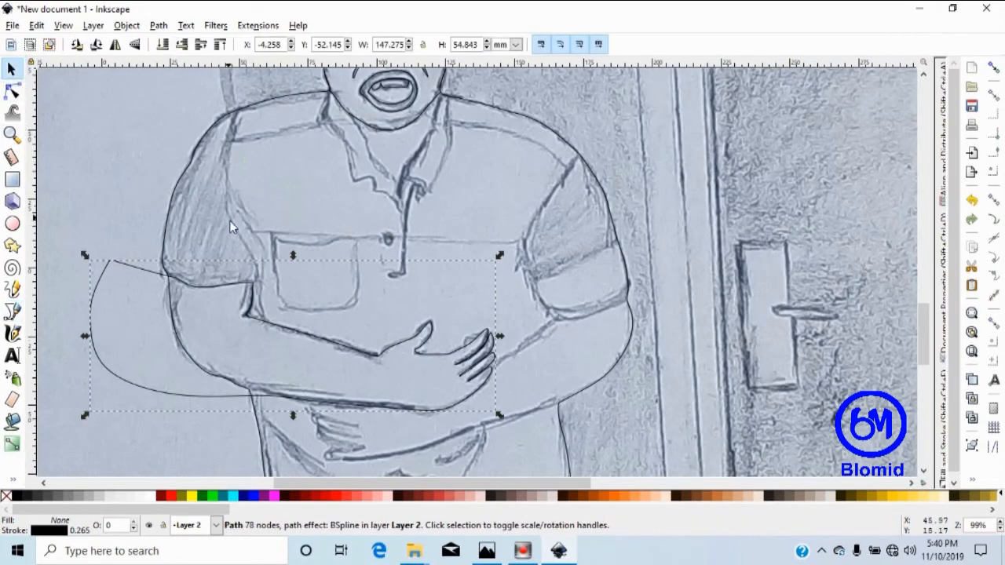
left_click(171, 222)
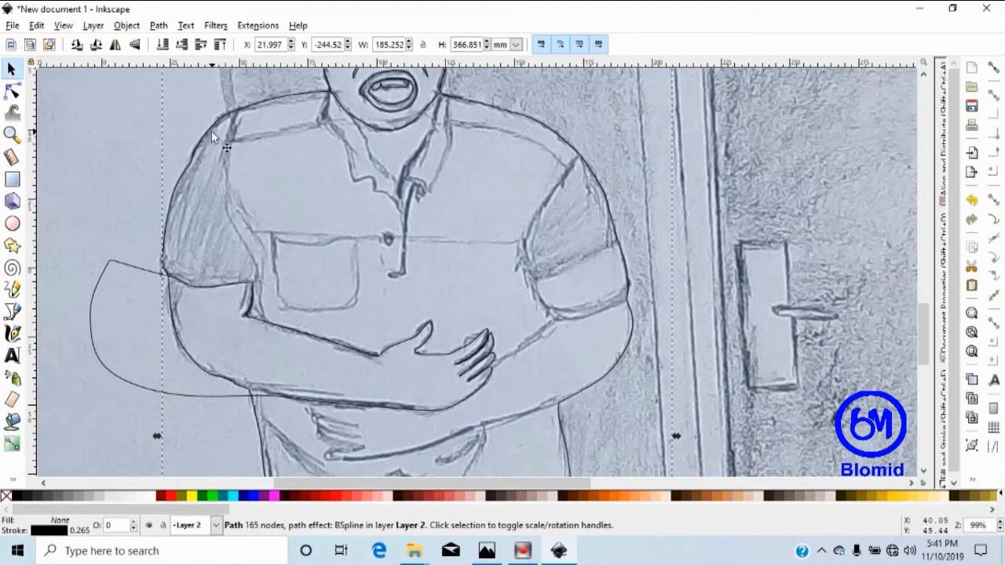
key("ctrl")
key("ctrl")
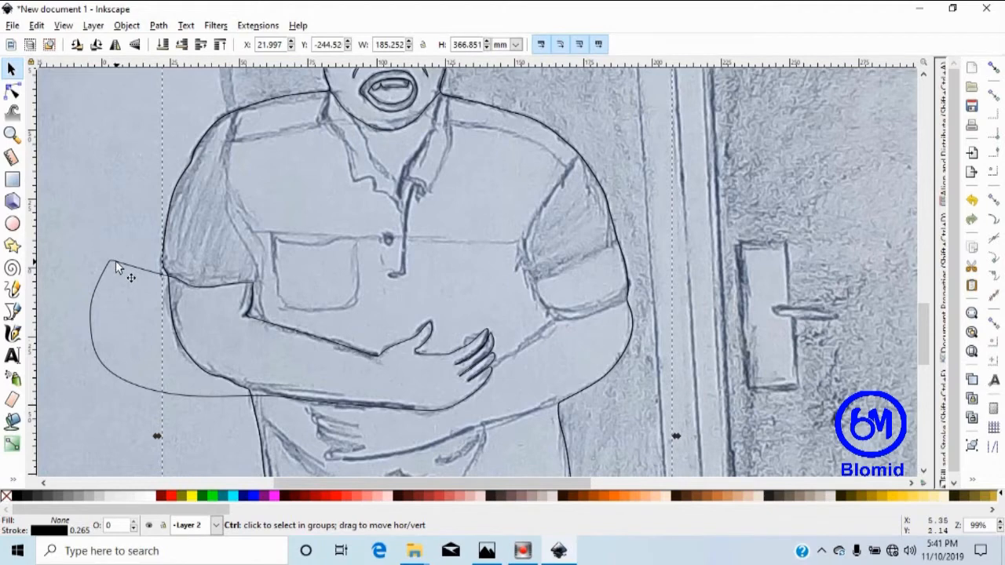
key("shift")
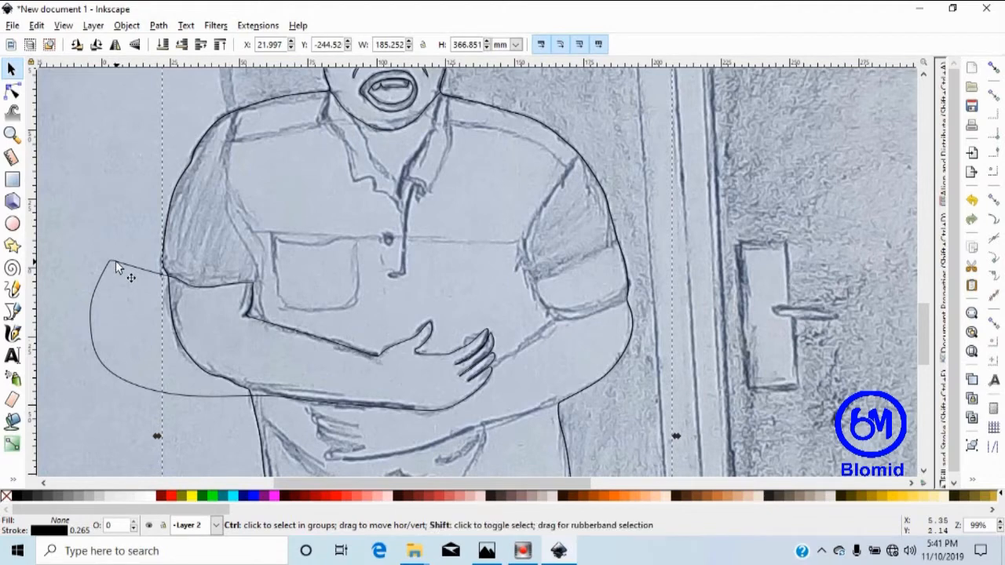
left_click(115, 265, "ctrl+shift")
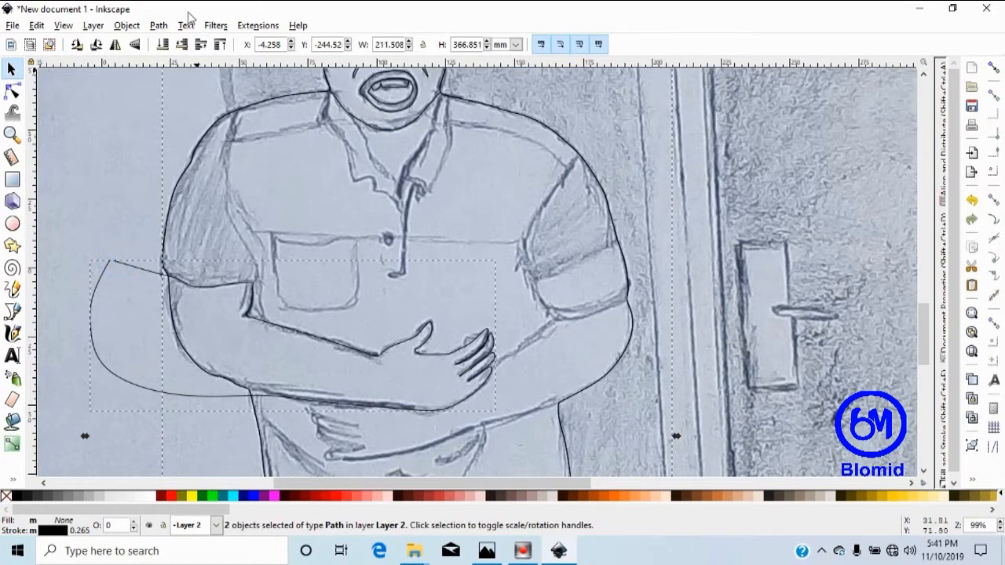
left_click(103, 139)
left_click(158, 26)
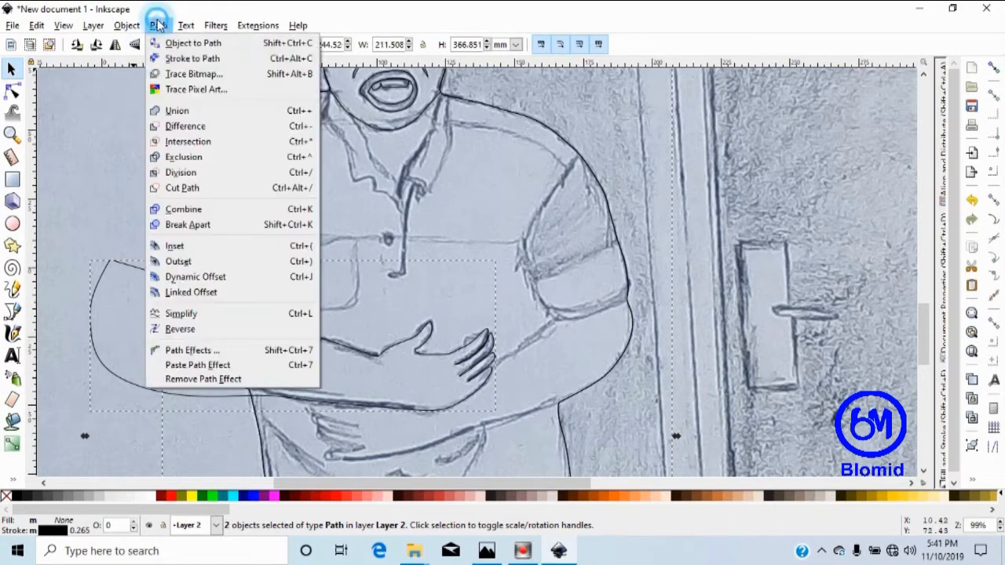
left_click(191, 144)
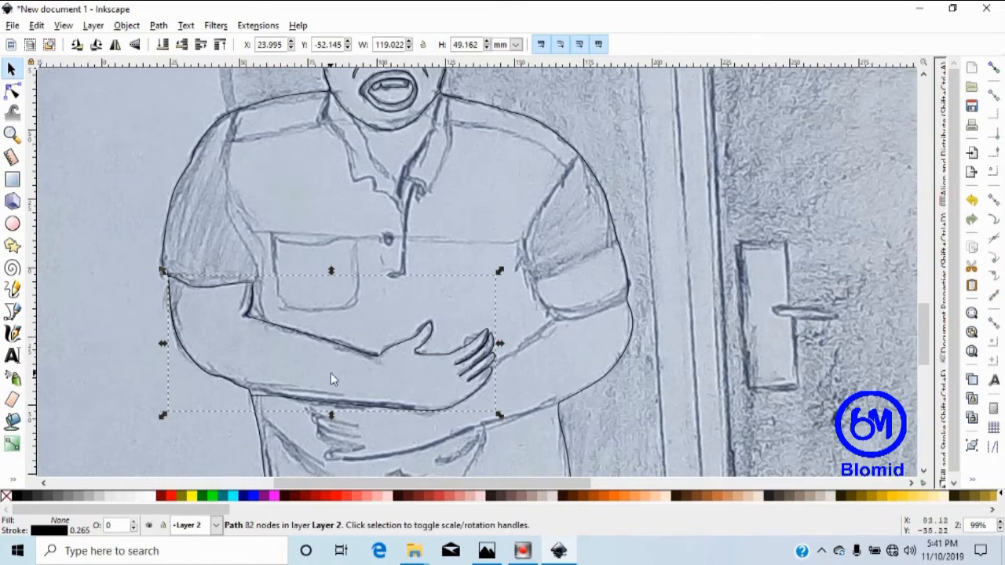
scroll(331, 373, "down", 3)
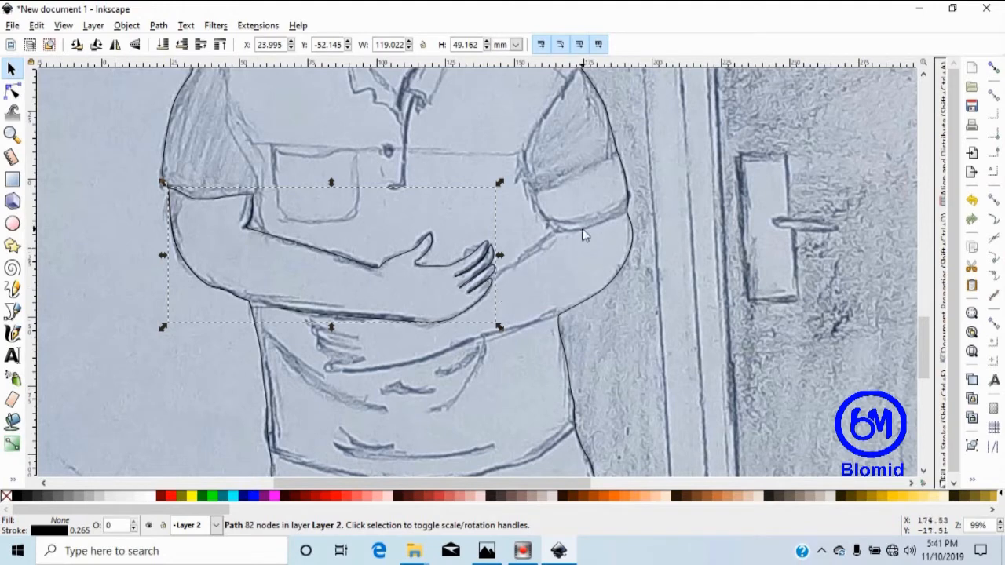
left_click(659, 135)
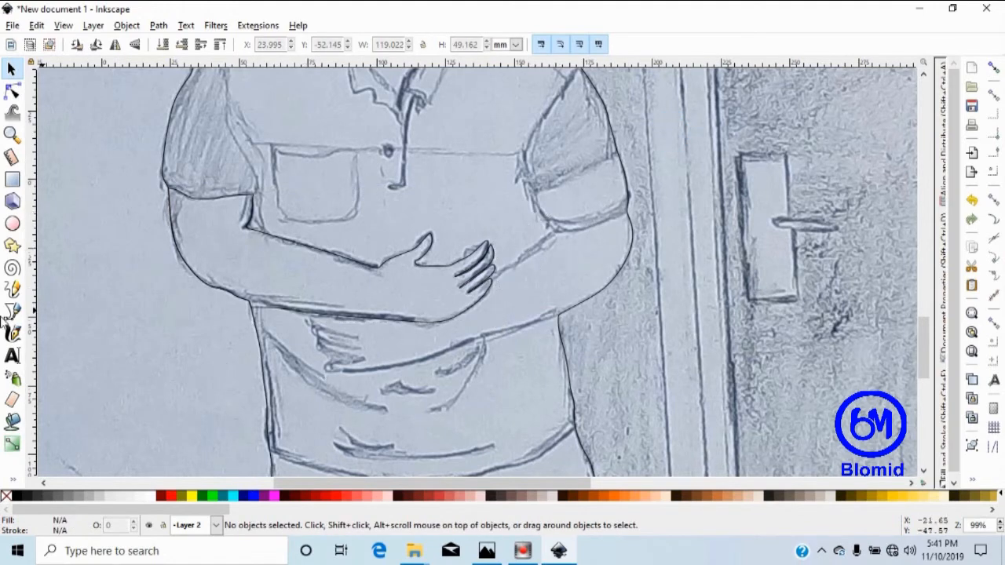
Start a BSpline path outside the body beside the right sleeve and trace the sleeve's lower edge to its inner corner.
left_click(12, 311)
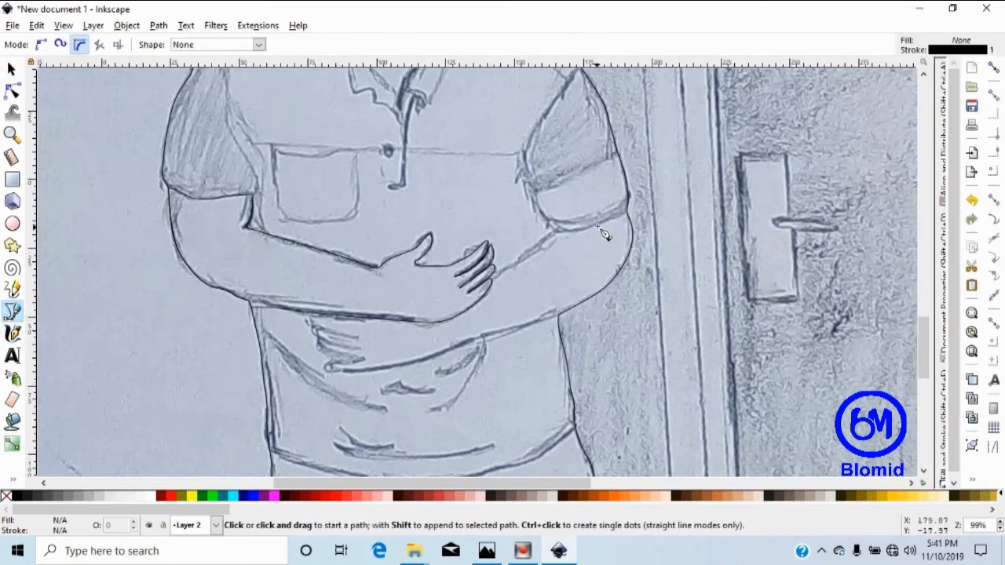
left_click(686, 200)
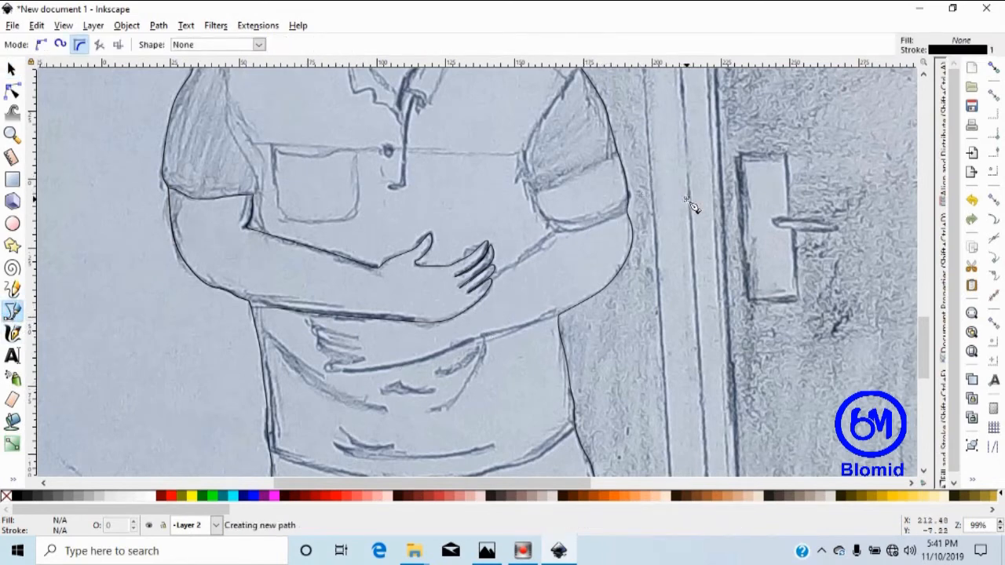
left_click(621, 214)
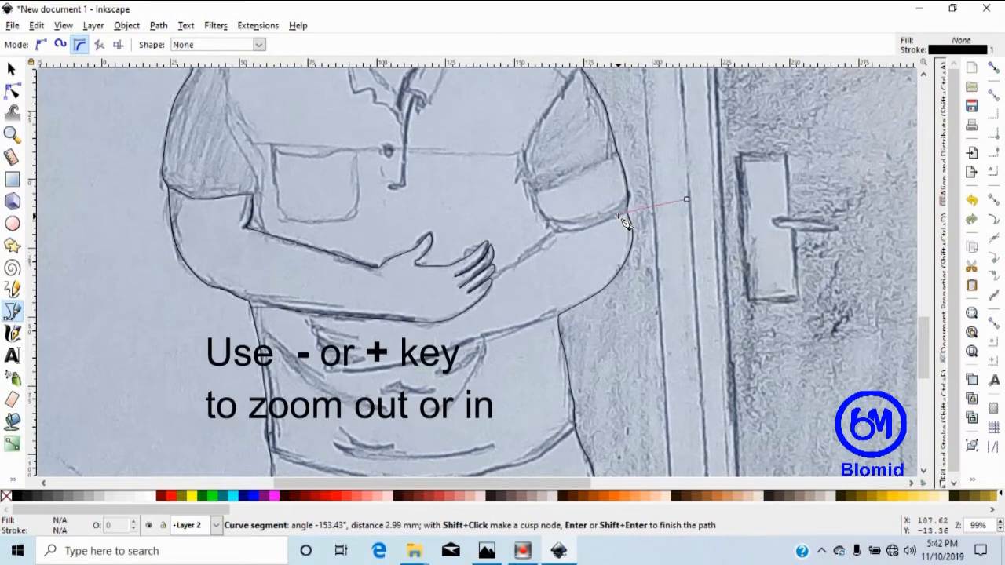
key("plus")
key("plus")
key("plus")
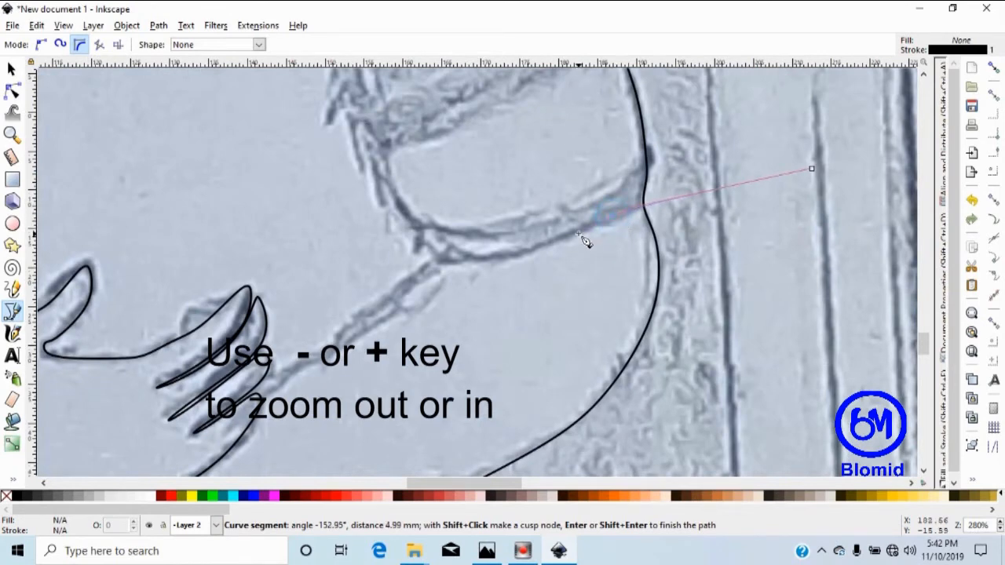
left_click(528, 253)
left_click(437, 253)
left_click(420, 262)
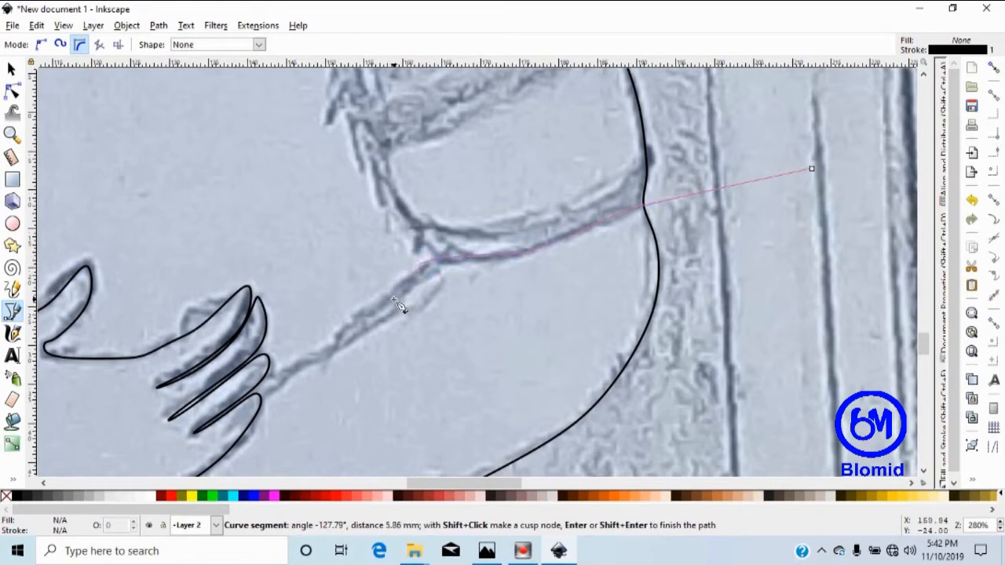
Continue the path down the right forearm's upper edge, passing behind the front hand, to the lower edge of the front forearm.
left_click(392, 299)
left_click(311, 348)
key("minus")
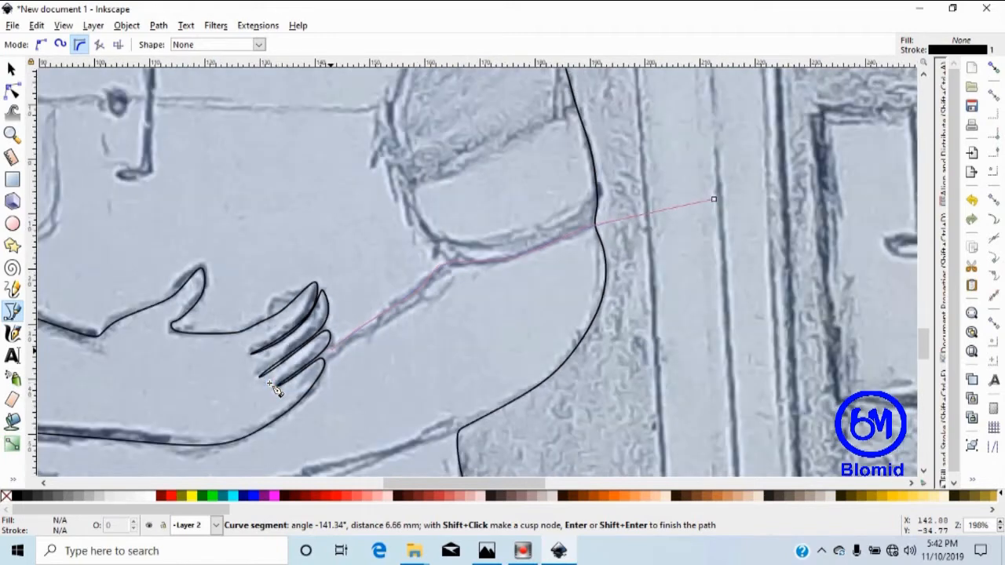
key("minus")
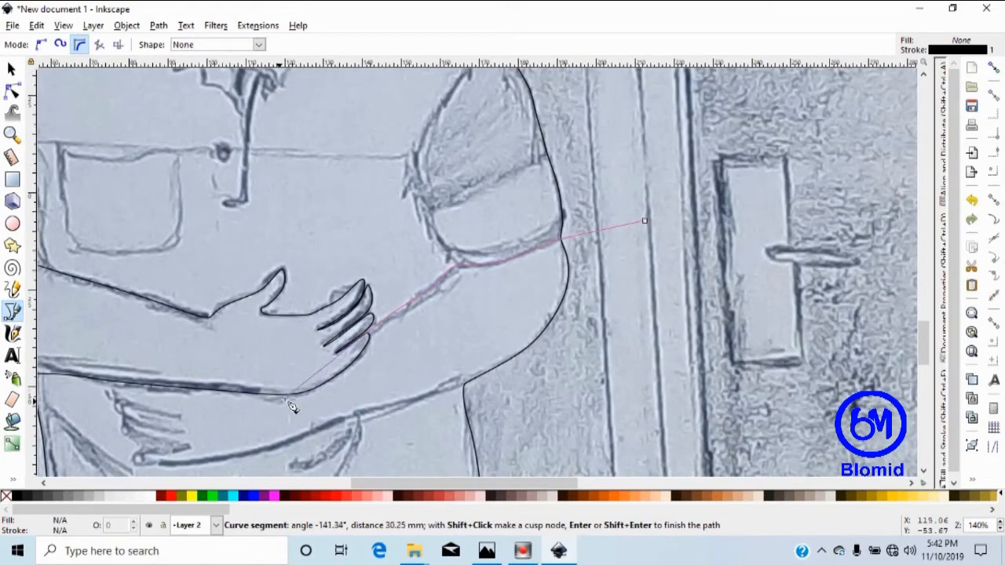
left_click(328, 380)
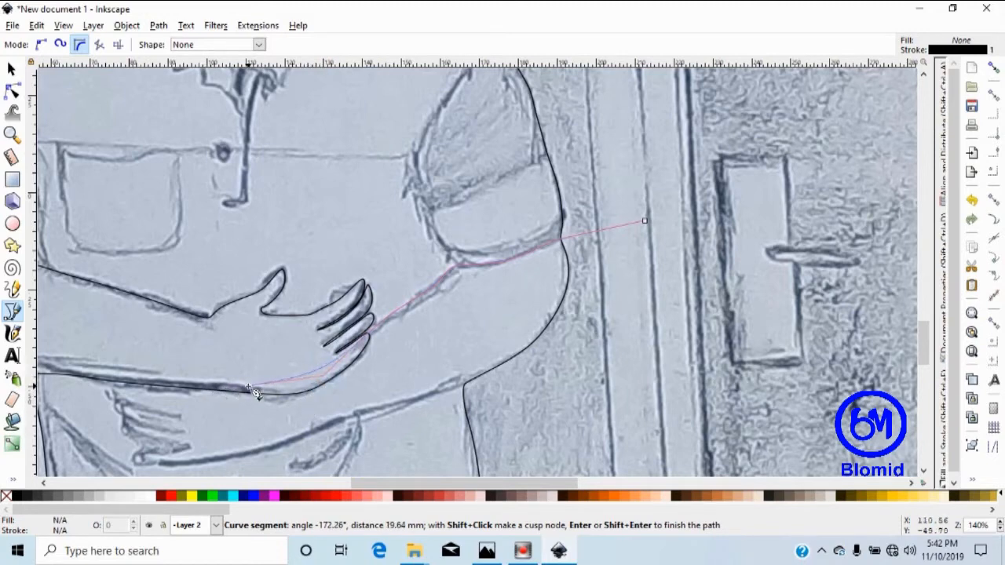
left_click(249, 388)
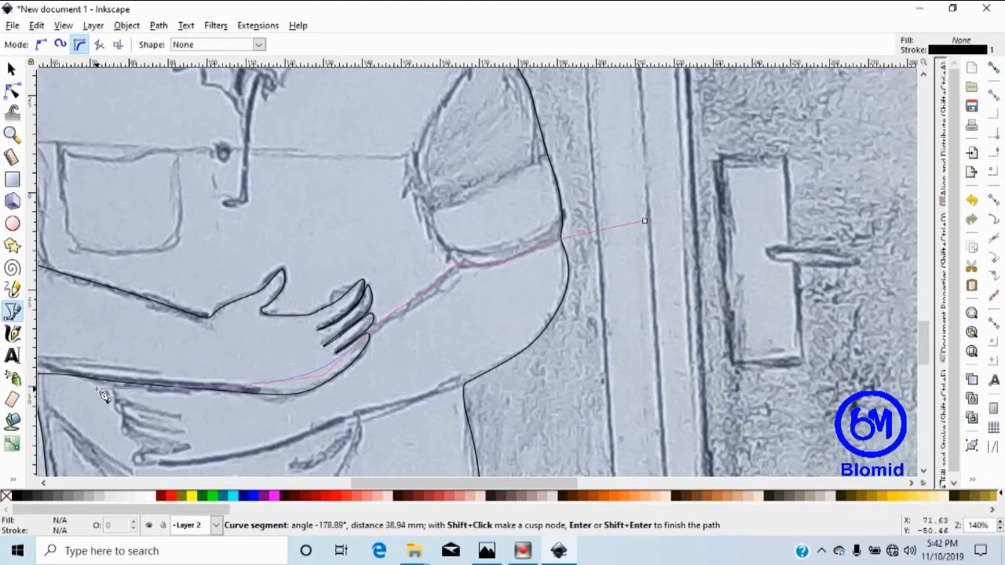
Continue the path to the partly hidden hand and trace its first two finger gaps, running in and back out of each.
scroll(117, 394, "up", 1)
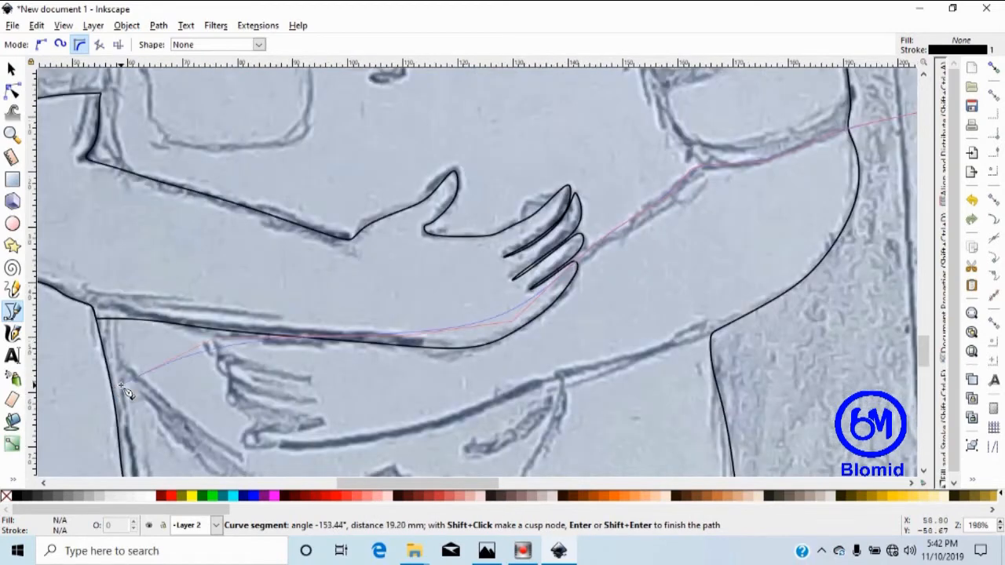
left_click(208, 349)
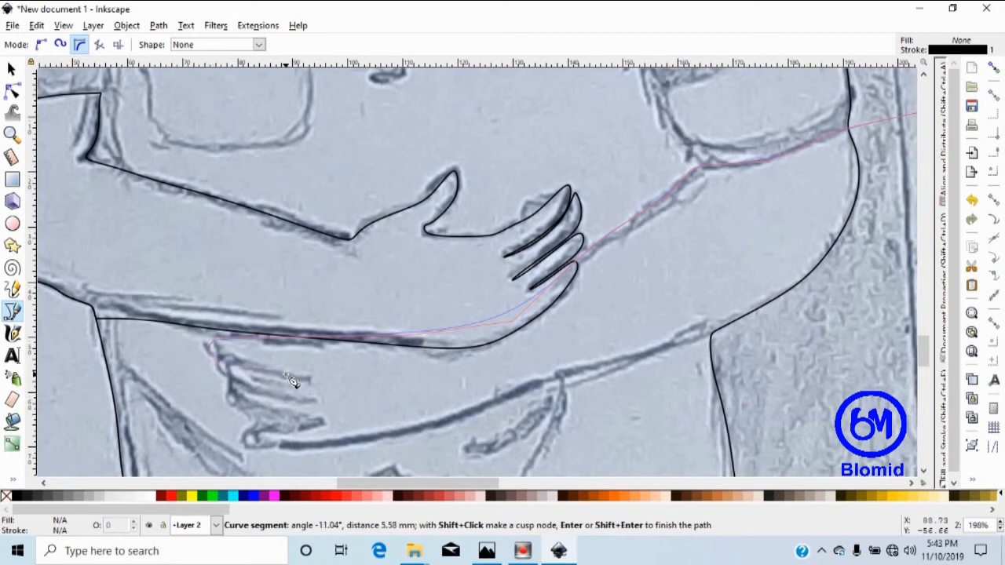
left_click(310, 383)
left_click(277, 383)
left_click(217, 364)
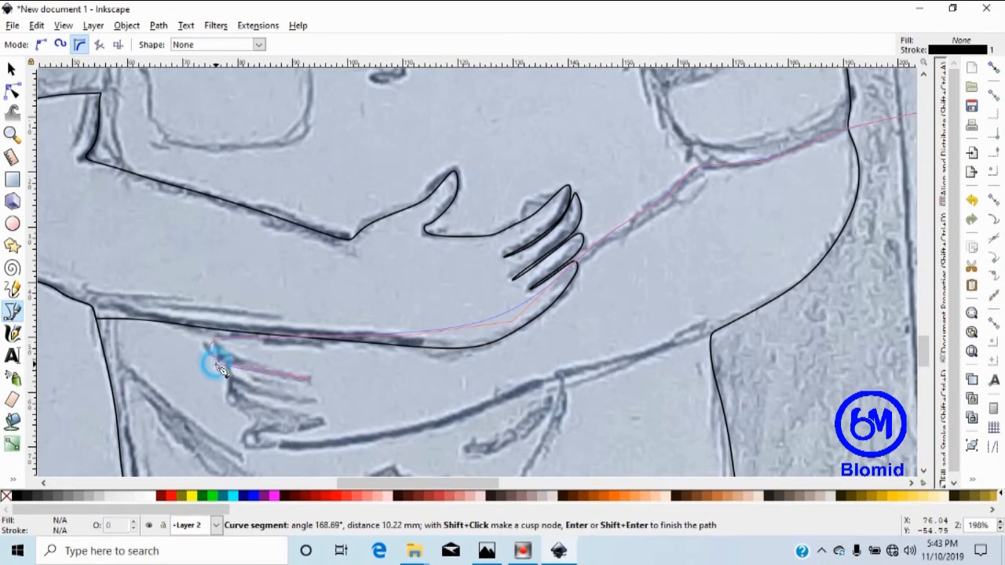
left_click(236, 387)
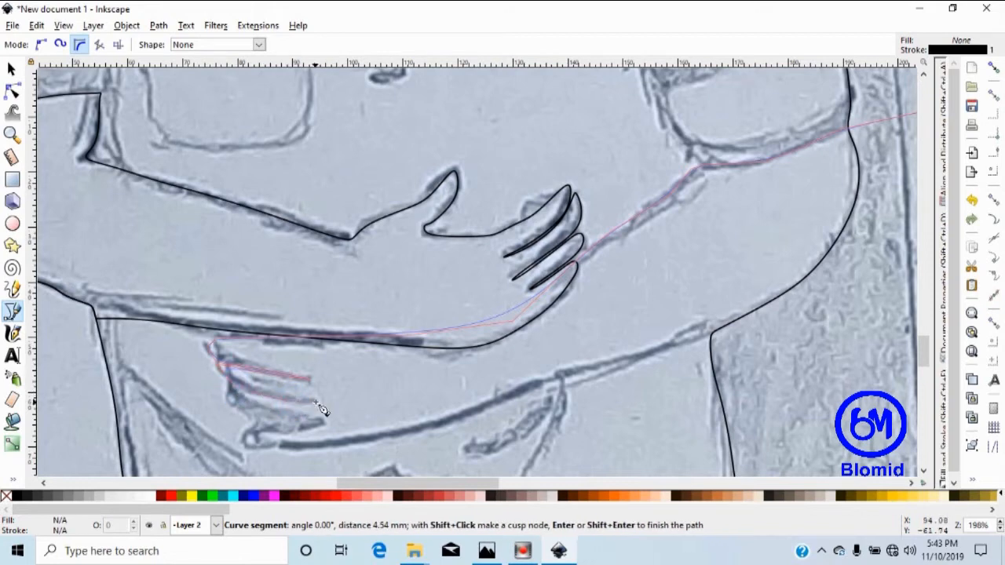
left_click(312, 401)
left_click(258, 396)
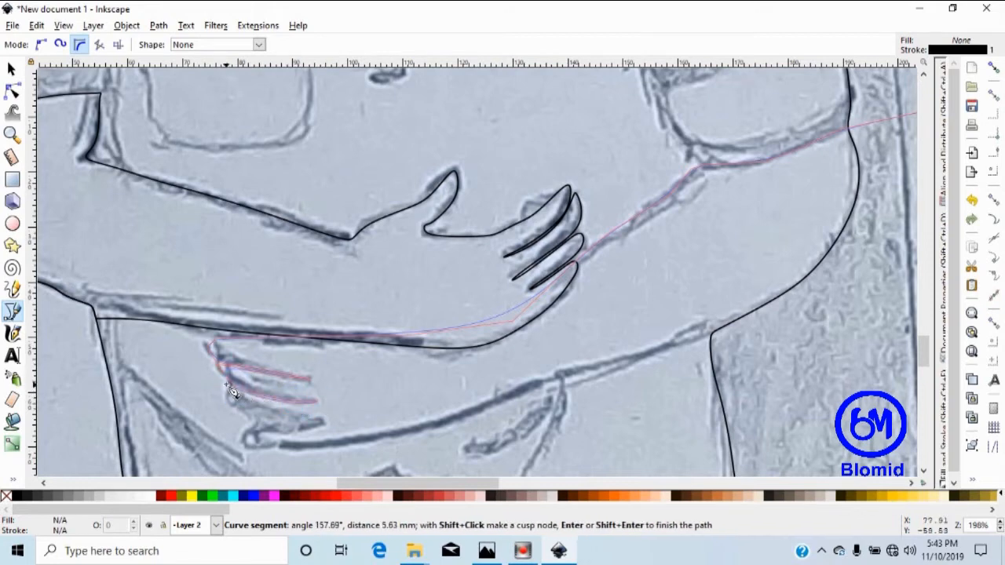
left_click(229, 382)
Continue the path around the third fingertip, through the last finger gap, and out to the lowest fingertip.
left_click(228, 406)
left_click(248, 419)
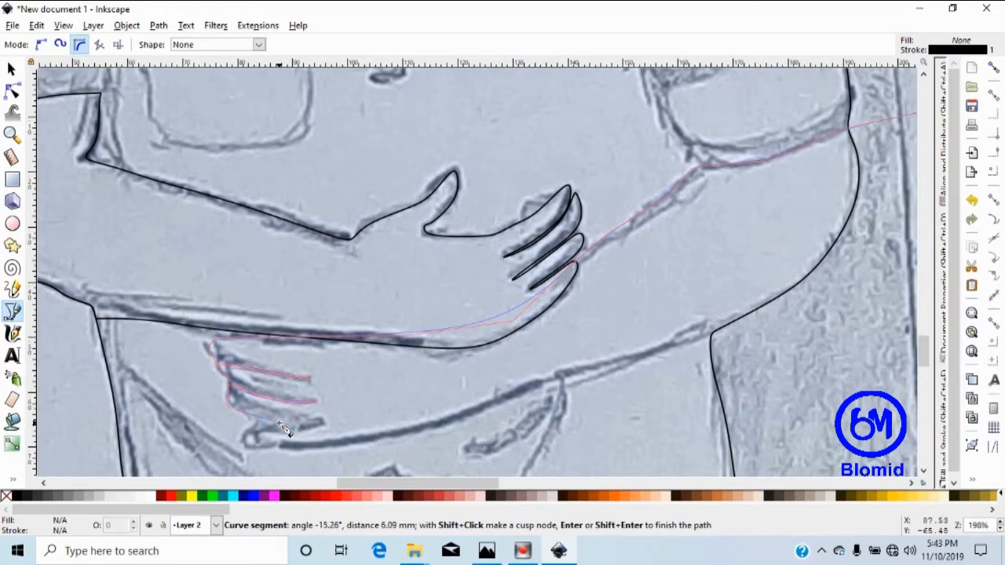
left_click(322, 426)
left_click(249, 443)
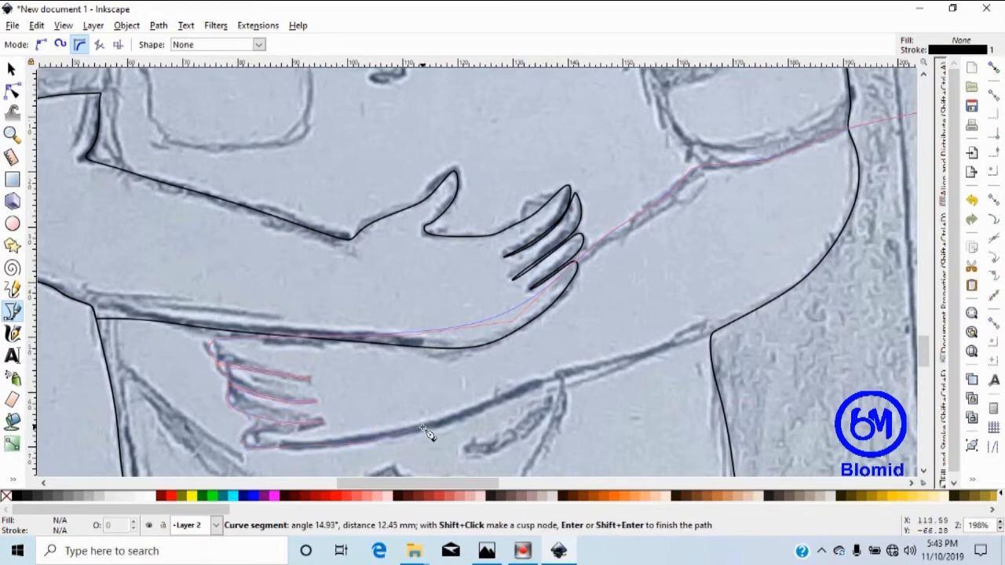
Continue the path along the partly hidden forearm's lower edge to the body corner, loop outside the elbow and close it at its starting point.
left_click(546, 390)
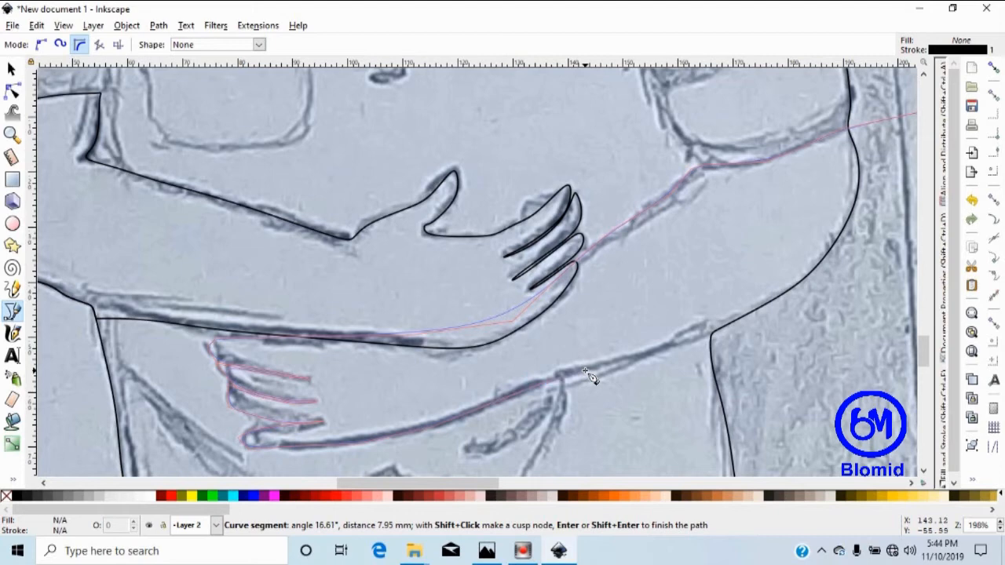
left_click(711, 334)
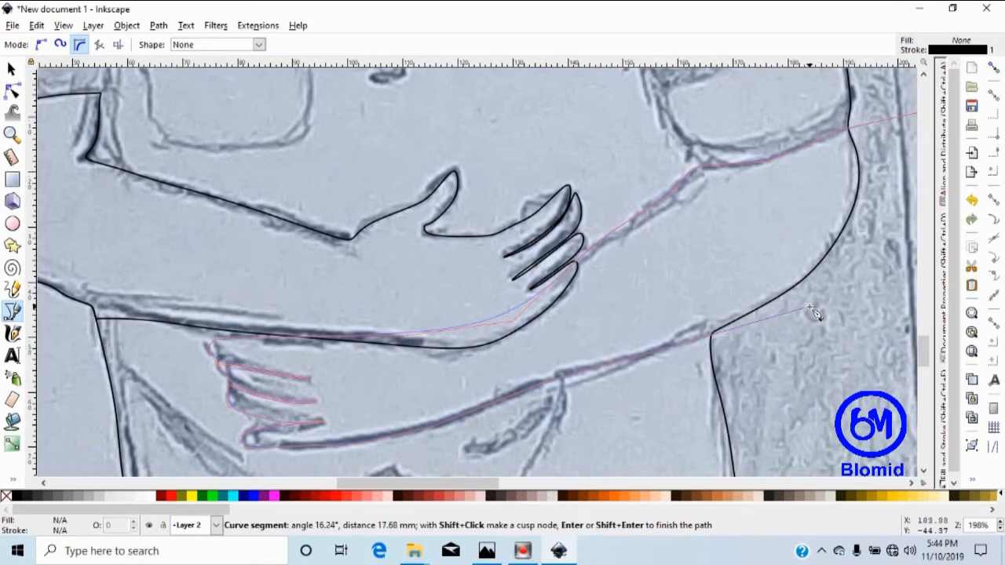
scroll(814, 313, "right", 5)
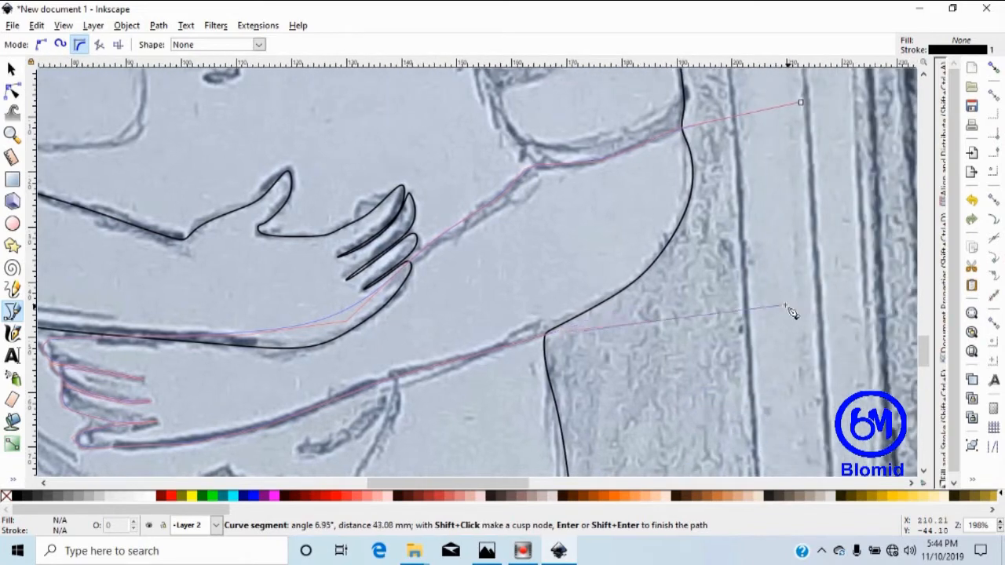
left_click(729, 301)
left_click(769, 268)
left_click(815, 164)
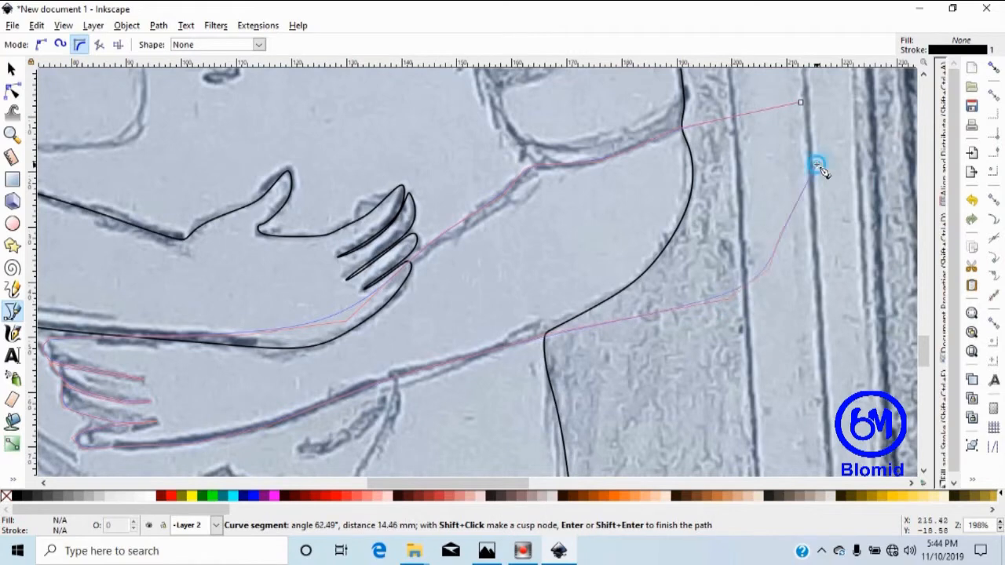
left_click(817, 133)
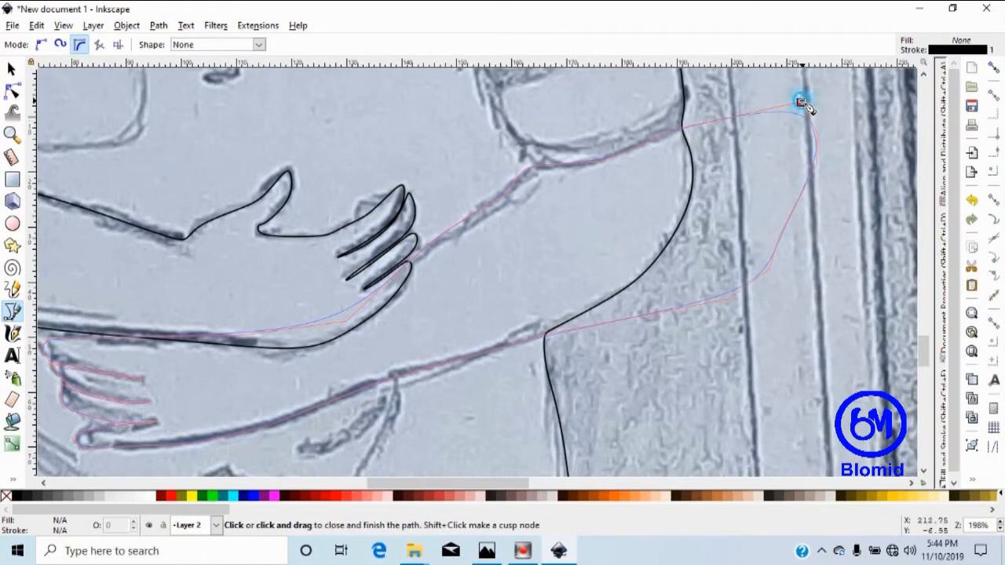
left_click(801, 102)
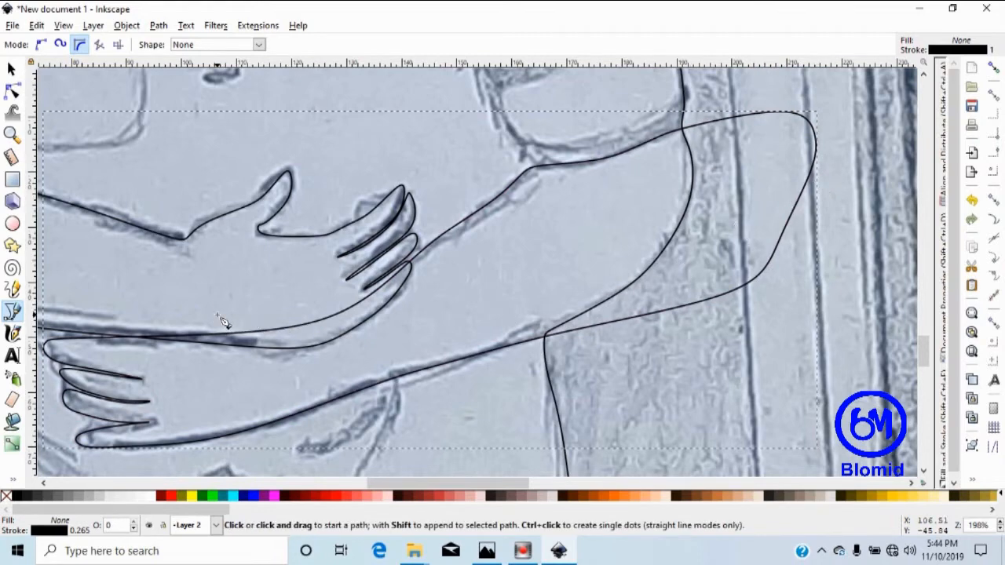
Finish drawing and select the front arm's path, including its hand.
key("minus")
key("minus")
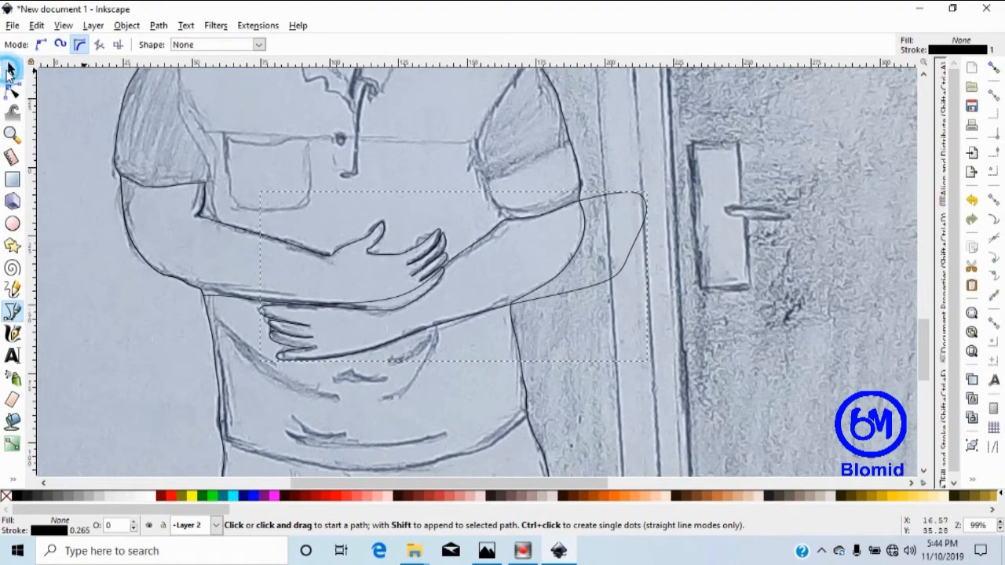
left_click(9, 71)
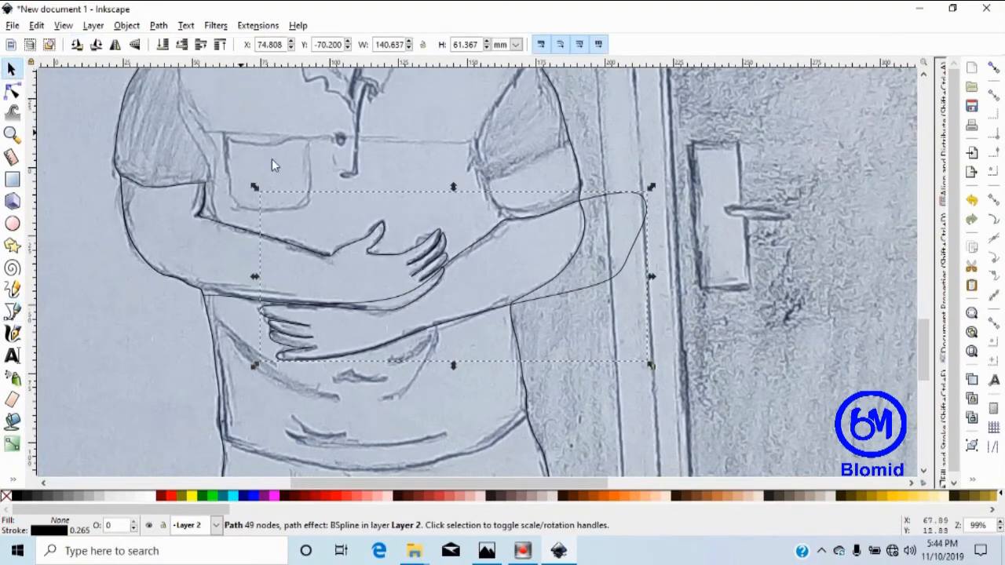
left_click(232, 225)
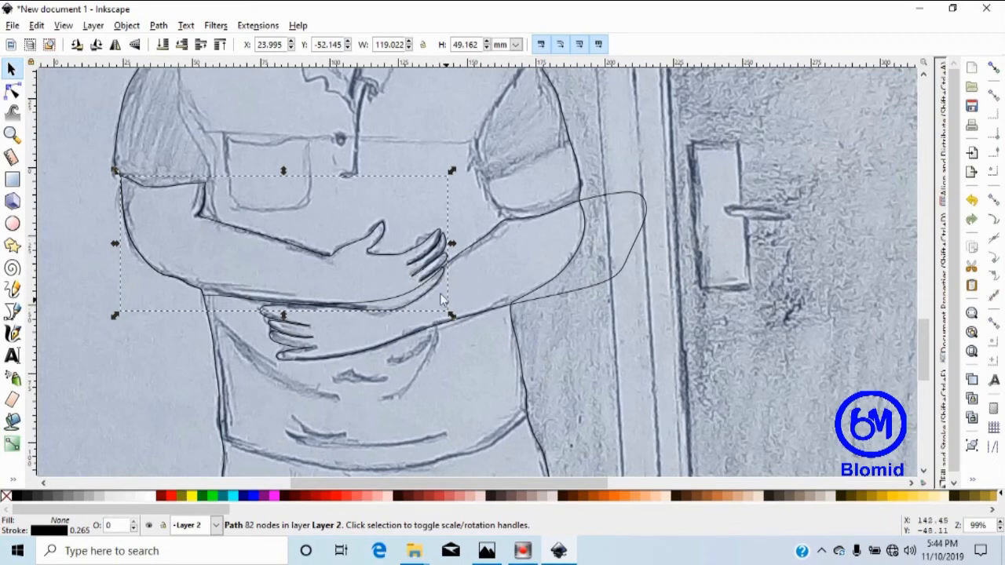
Examine the selected front arm outline from fingers to sleeve and its overlap with the partly hidden arm's path.
key("plus")
key("plus")
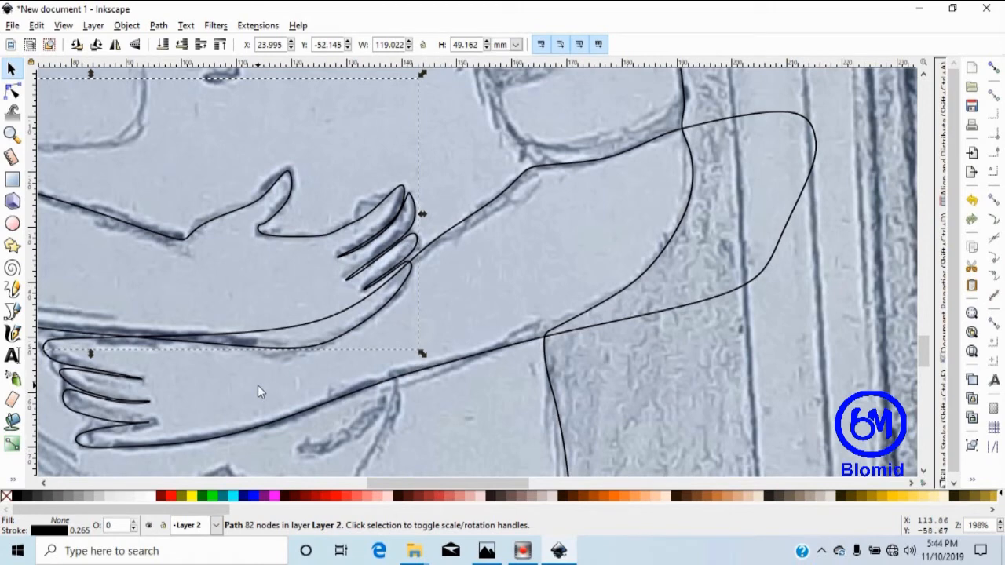
key("ctrl+Left")
key("ctrl+Left")
key("ctrl+Left")
key("ctrl+Left")
key("ctrl+Left")
key("ctrl+Left")
key("ctrl+Left")
key("ctrl+Left")
key("ctrl+Left")
key("ctrl+Left")
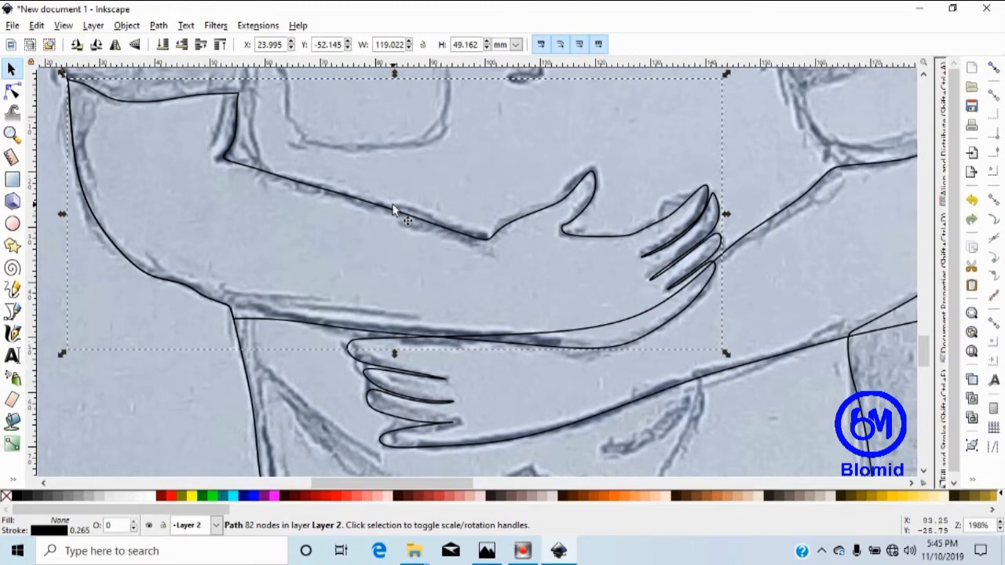
key("ctrl")
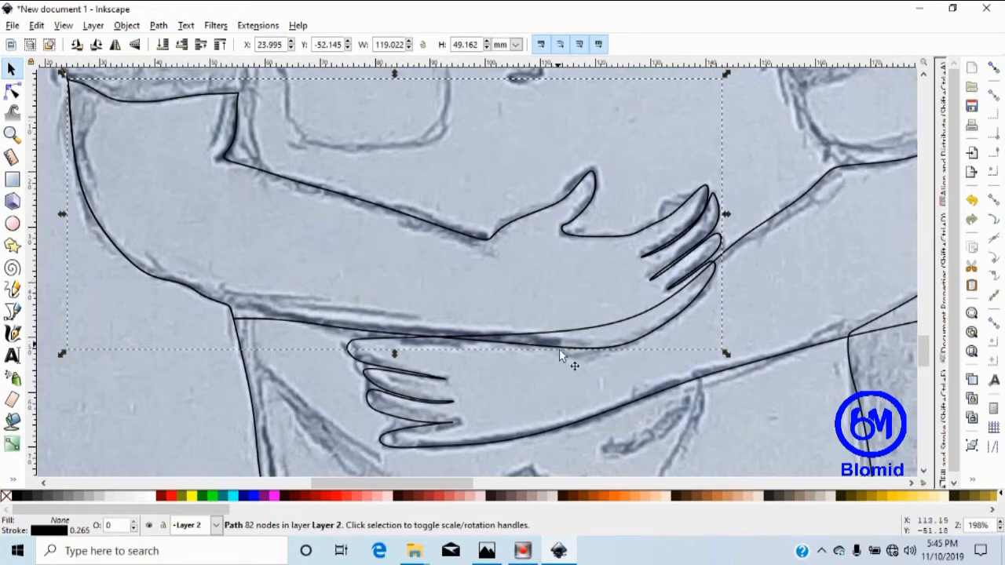
key("ctrl")
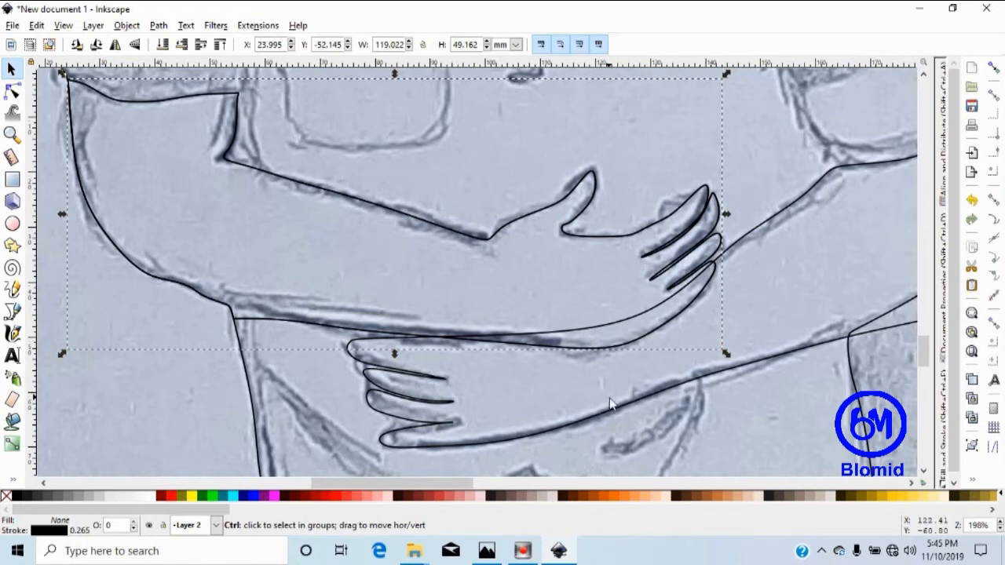
Subtract the selected left arm path from the right arm path using Difference so the overlap between the folded arms is cut away.
left_click(682, 385, "ctrl+shift")
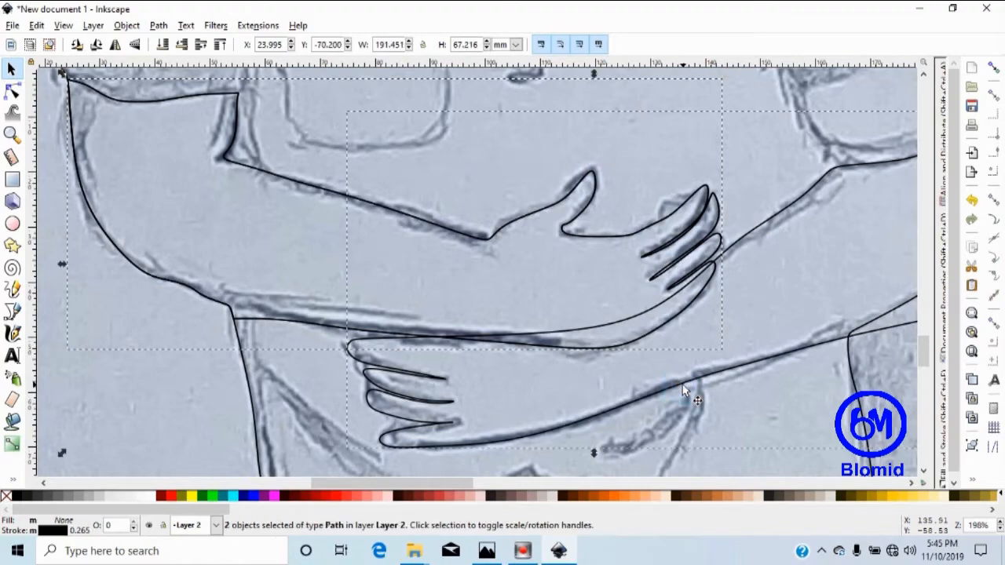
key("minus")
key("minus")
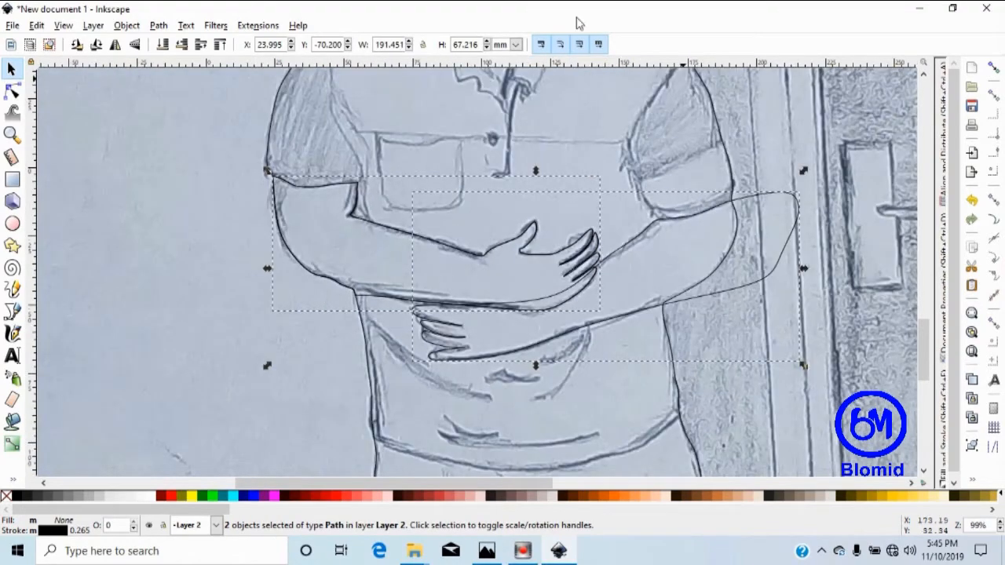
left_click(157, 25)
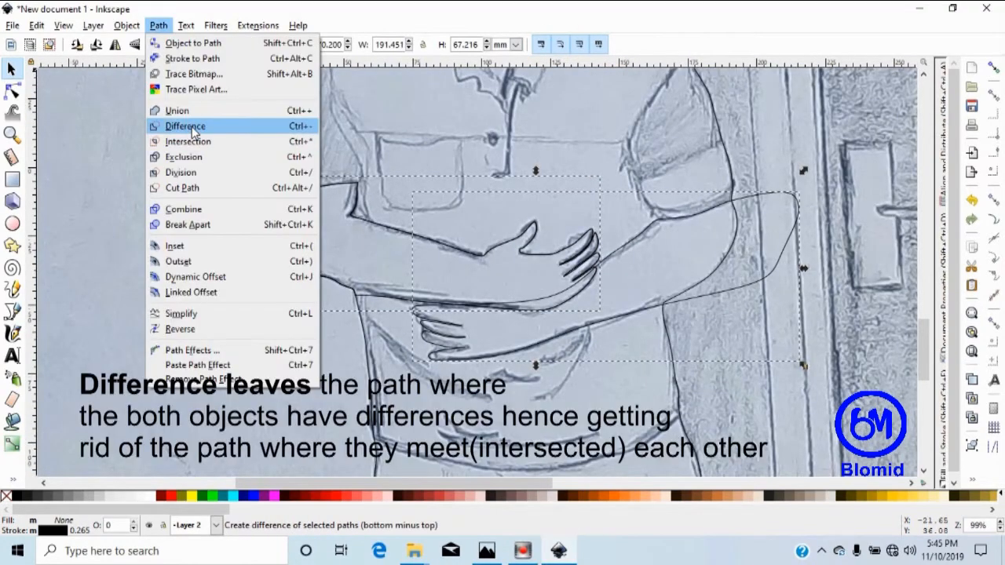
left_click(191, 129)
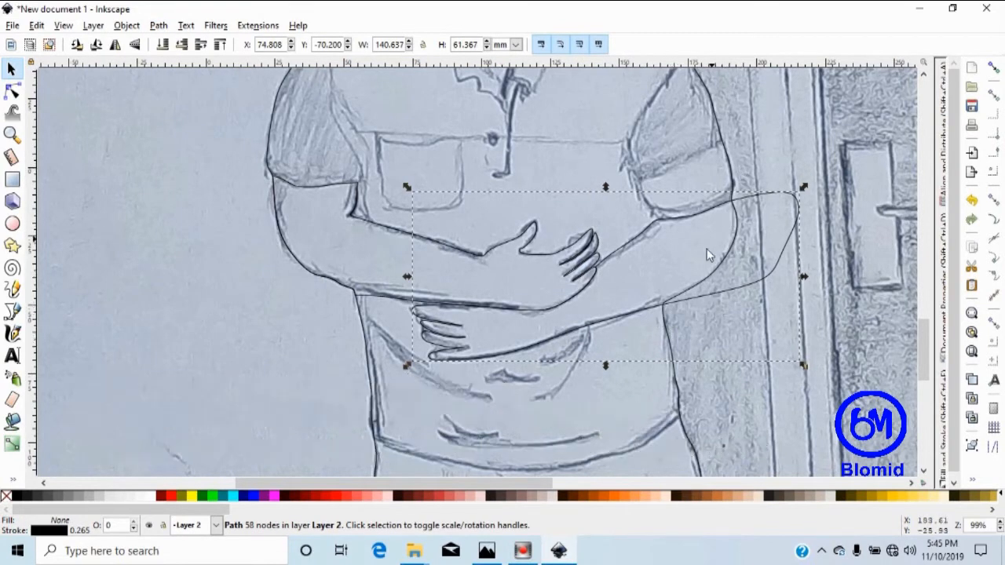
Trim the right arm path to the body outline by applying Intersection to the two paths, and clear the selection.
left_click(673, 380)
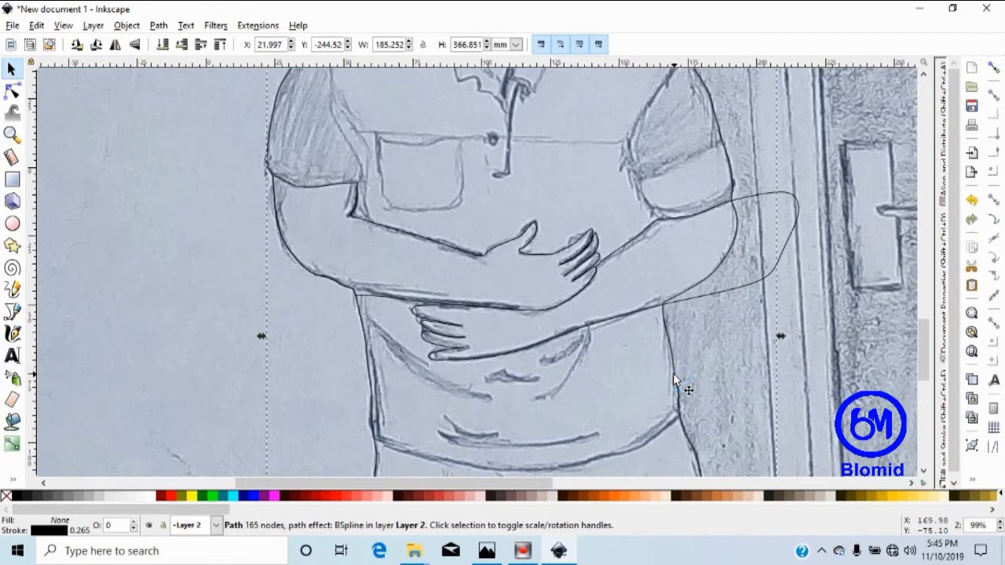
key("ctrl")
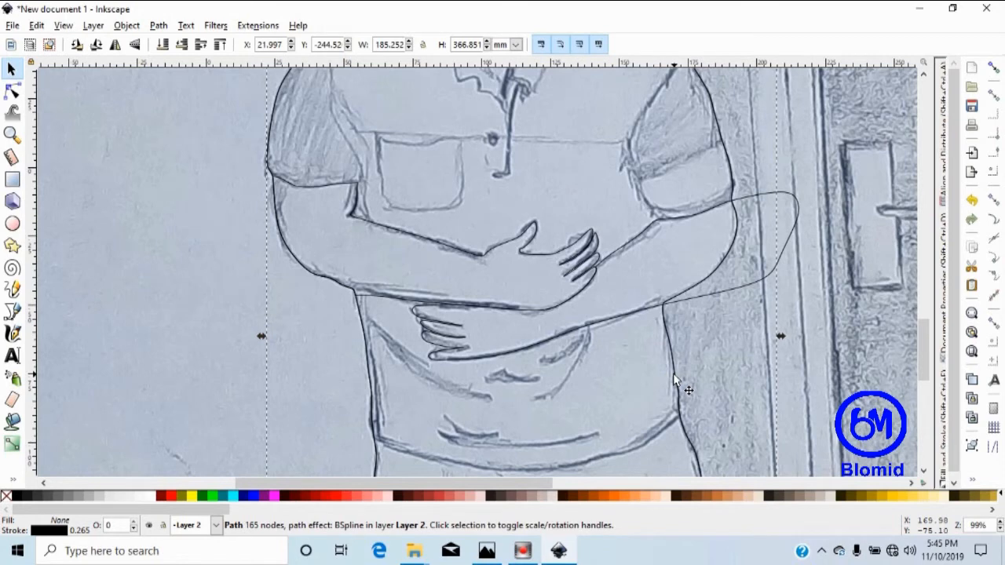
left_click(734, 296, "shift")
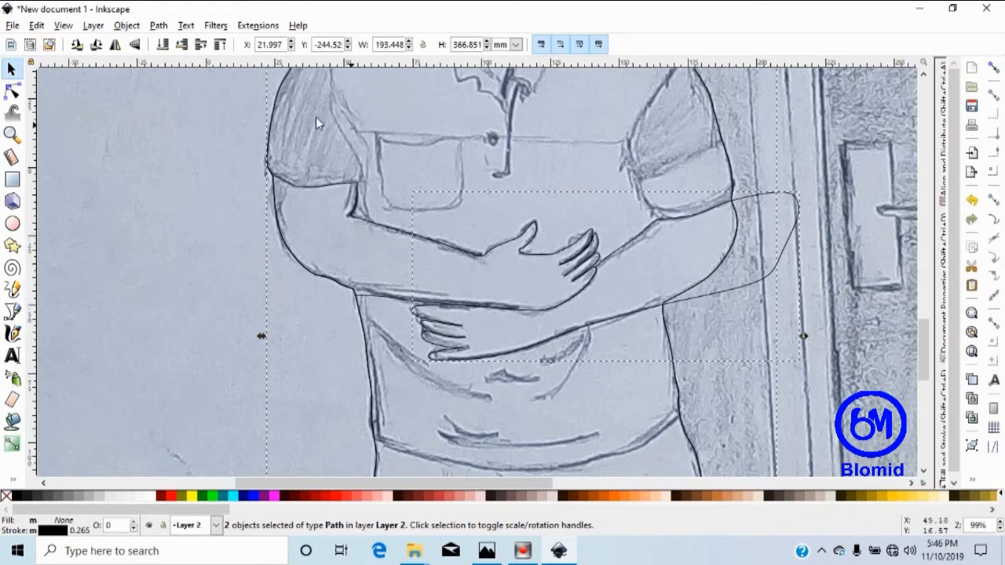
left_click(158, 25)
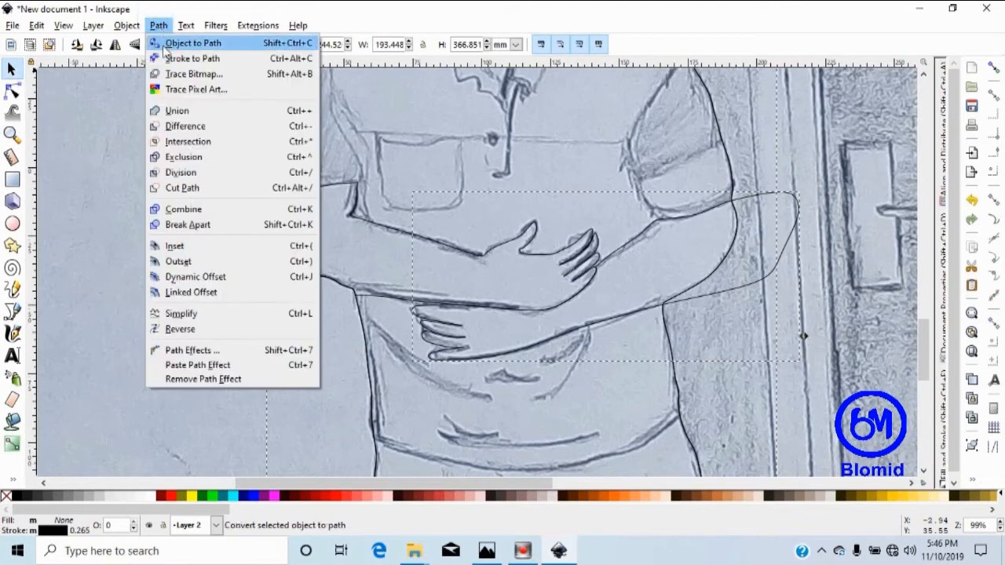
left_click(206, 146)
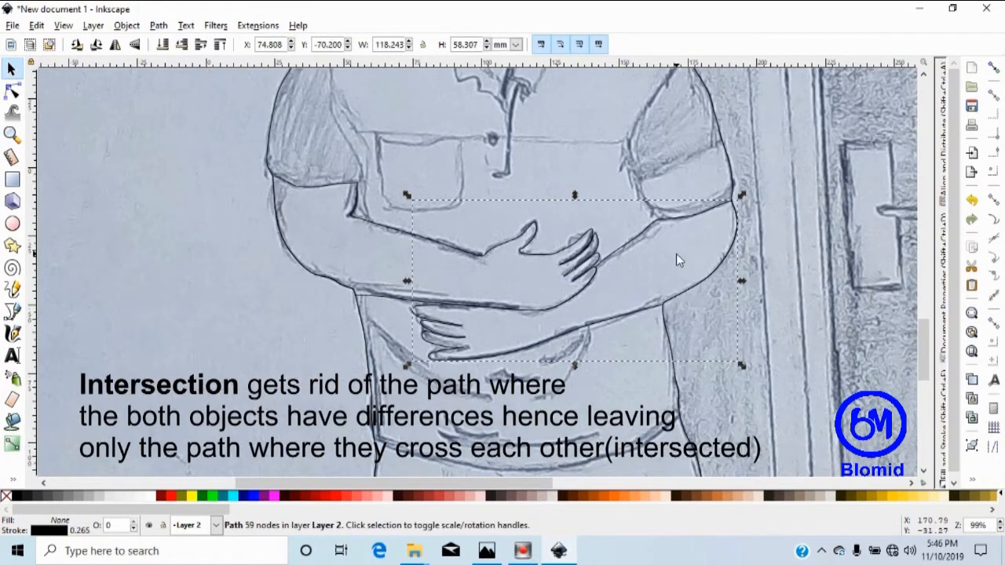
key("Escape")
Start a curved BSpline path with the Pen tool outside the left shoulder and bring it to the top of the sleeve seam.
scroll(668, 301, "down", 5)
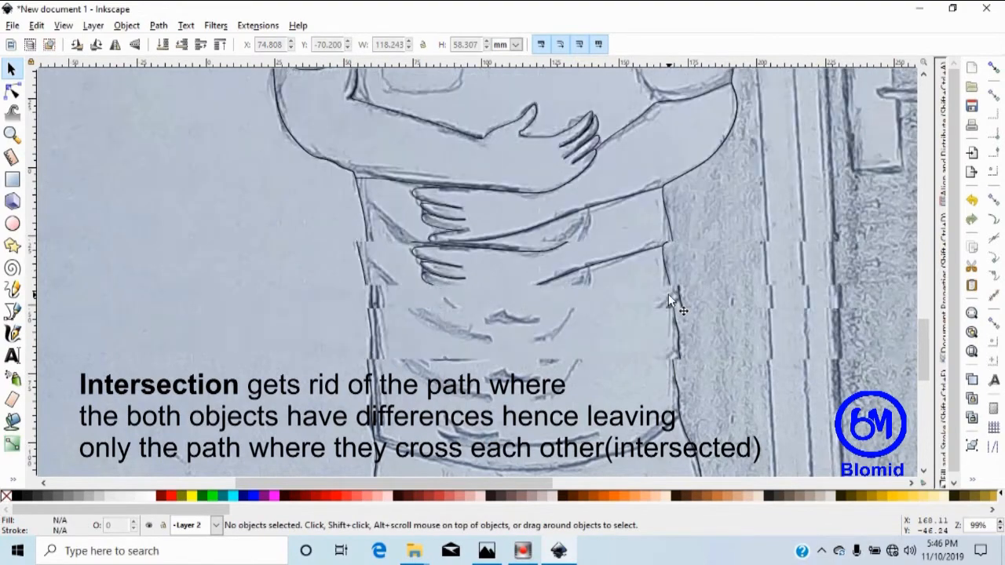
scroll(668, 302, "up", 4)
scroll(481, 324, "up", 3)
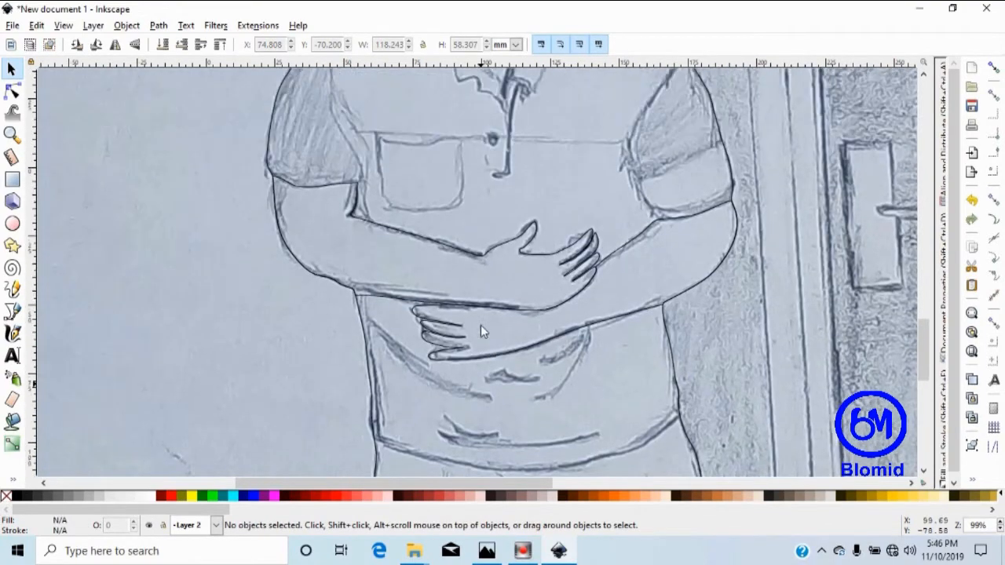
scroll(524, 289, "up", 3)
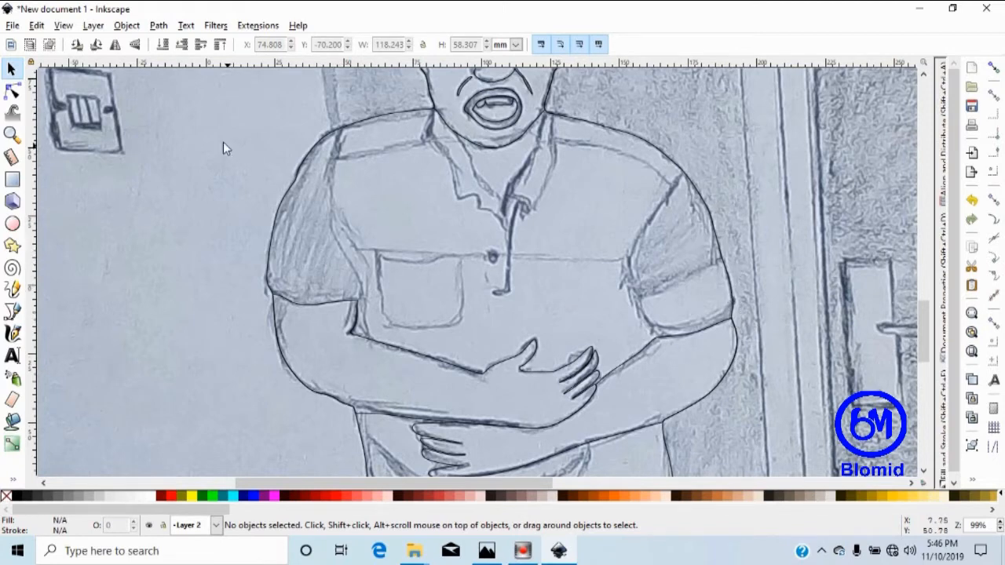
left_click(12, 311)
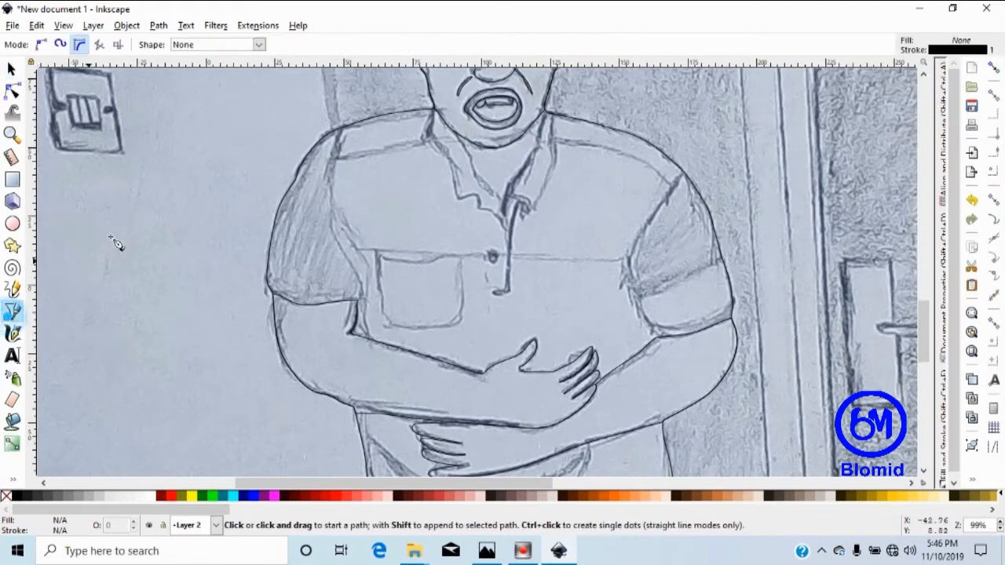
left_click(199, 122)
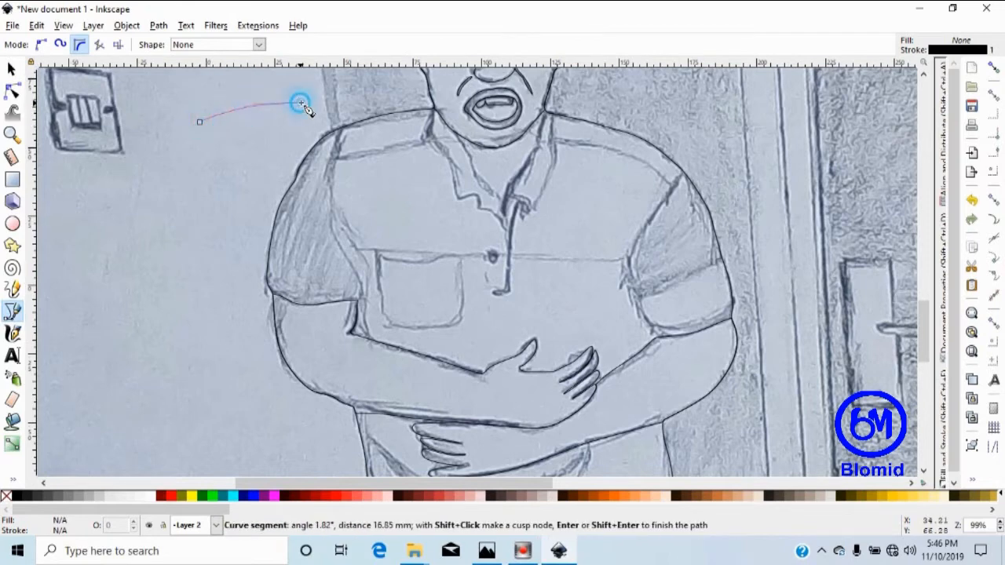
left_click(329, 106)
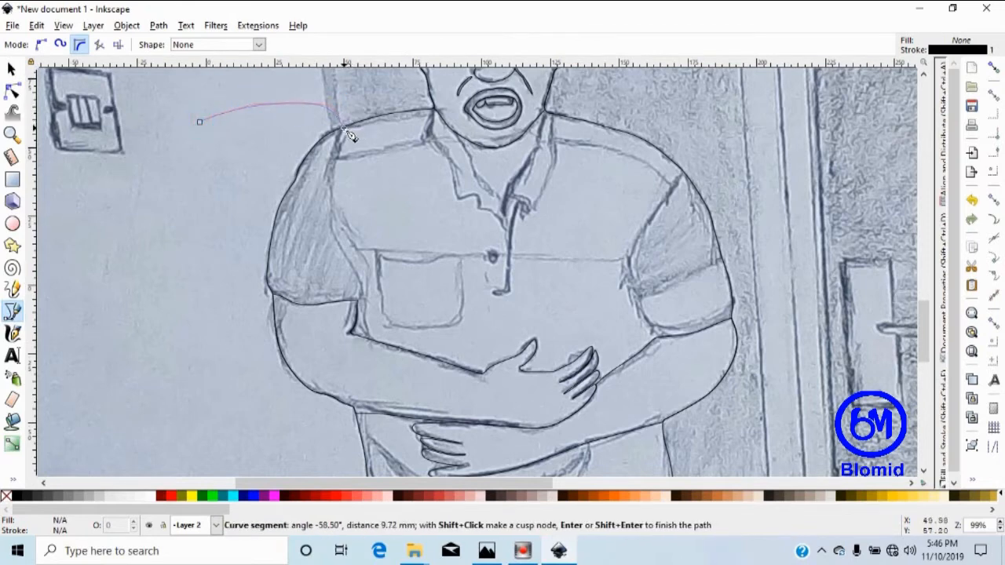
left_click(348, 126)
Trace the left sleeve's inner seam with curve points from the shoulder down to the corner of the cuff.
key("plus")
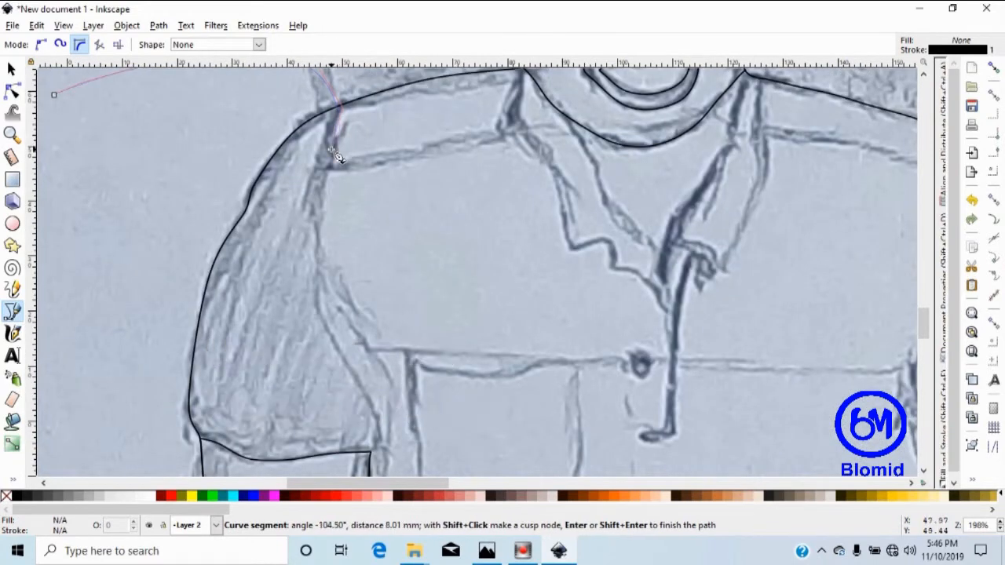
left_click(329, 149)
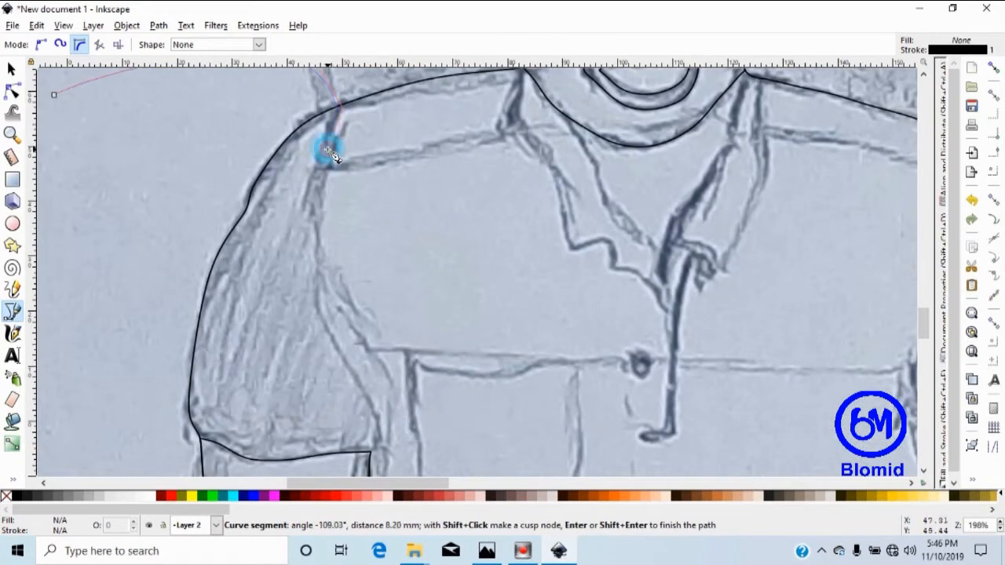
left_click(317, 206)
left_click(321, 258)
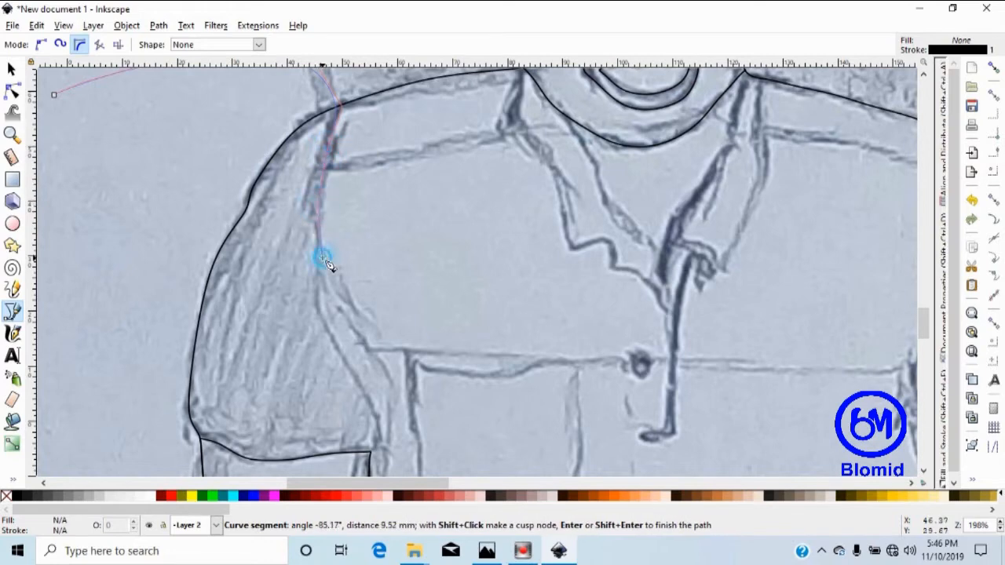
left_click(342, 307)
left_click(384, 366)
left_click(386, 369)
left_click(390, 402)
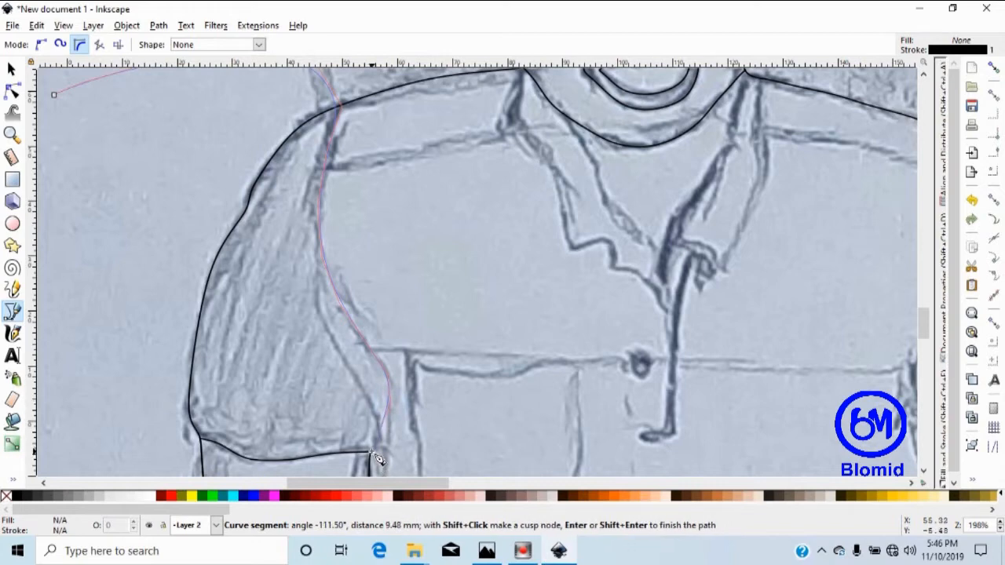
left_click(376, 458)
Carry the sleeve path below the cuff and loosely around the outside of the arm, closing it at its starting point.
scroll(375, 459, "down", 3)
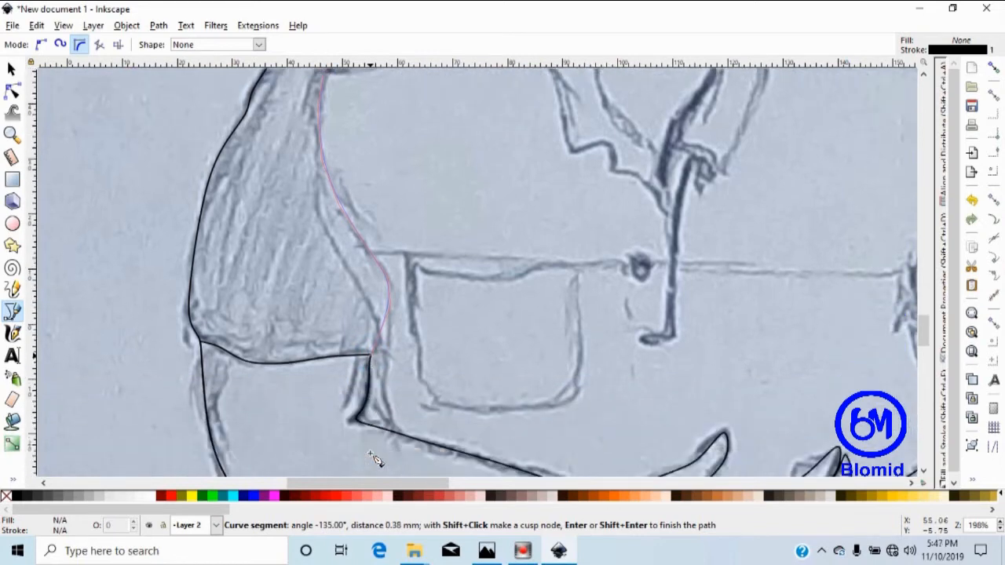
left_click(307, 400)
left_click(228, 396)
left_click_drag(102, 346, 102, 200)
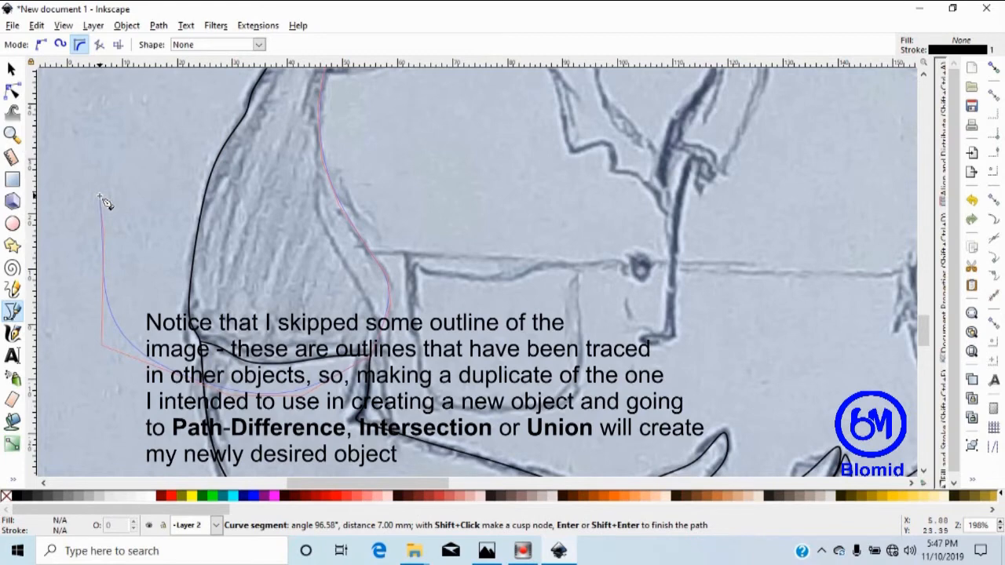
scroll(105, 202, "down", 1)
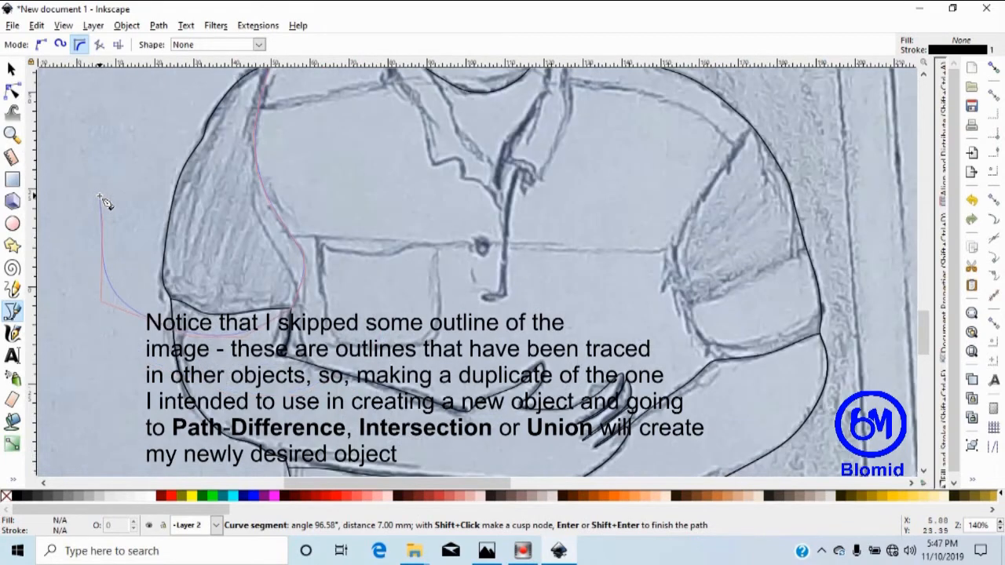
scroll(105, 203, "down", 1)
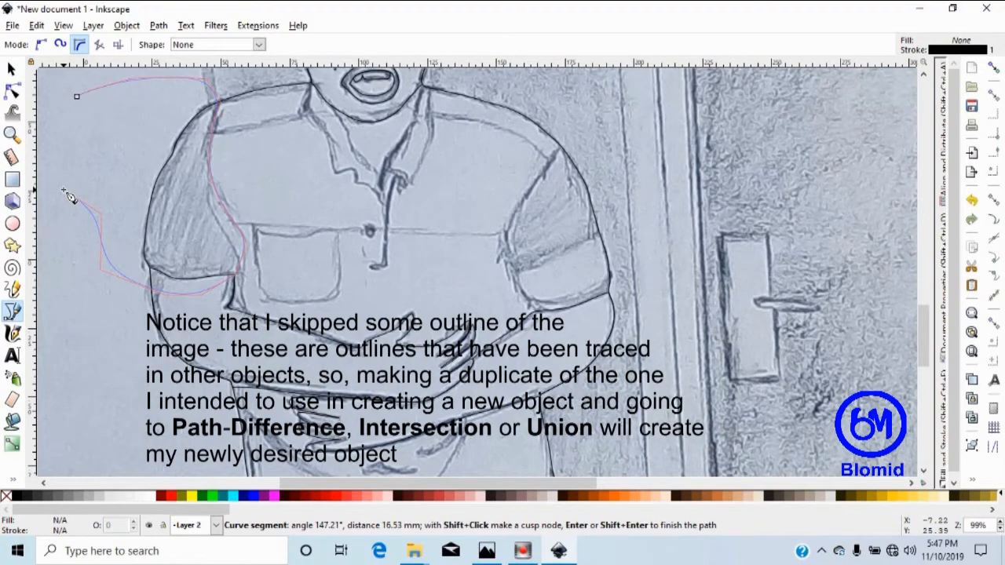
scroll(69, 196, "left", 2)
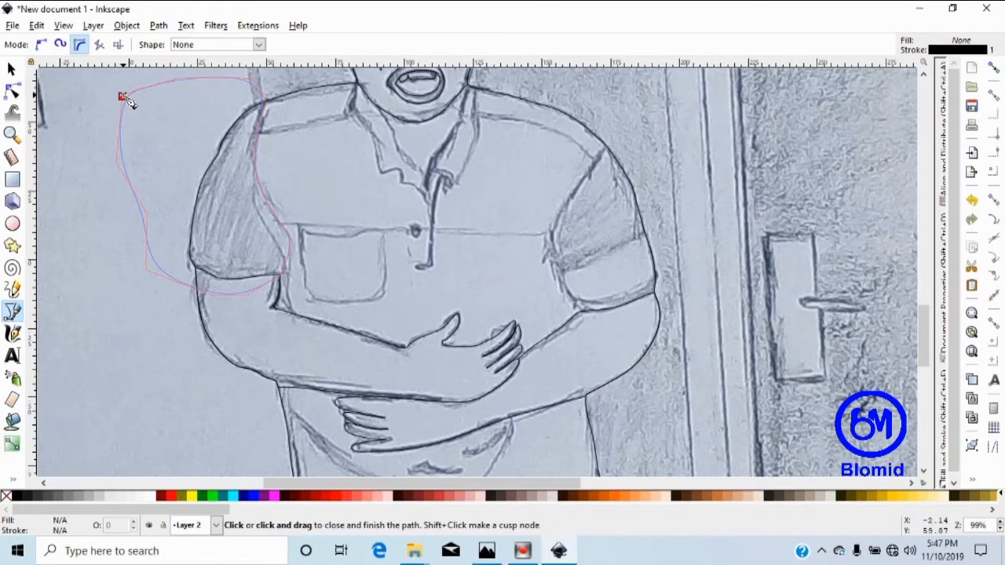
left_click(123, 96)
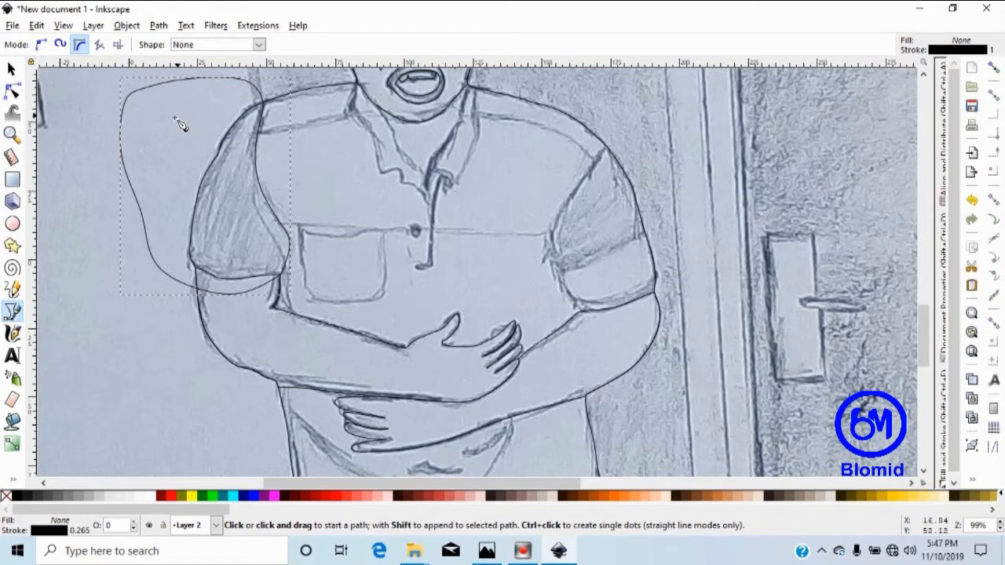
Trim the new left sleeve path to the body outline by applying Intersection to the two paths.
left_click(10, 65)
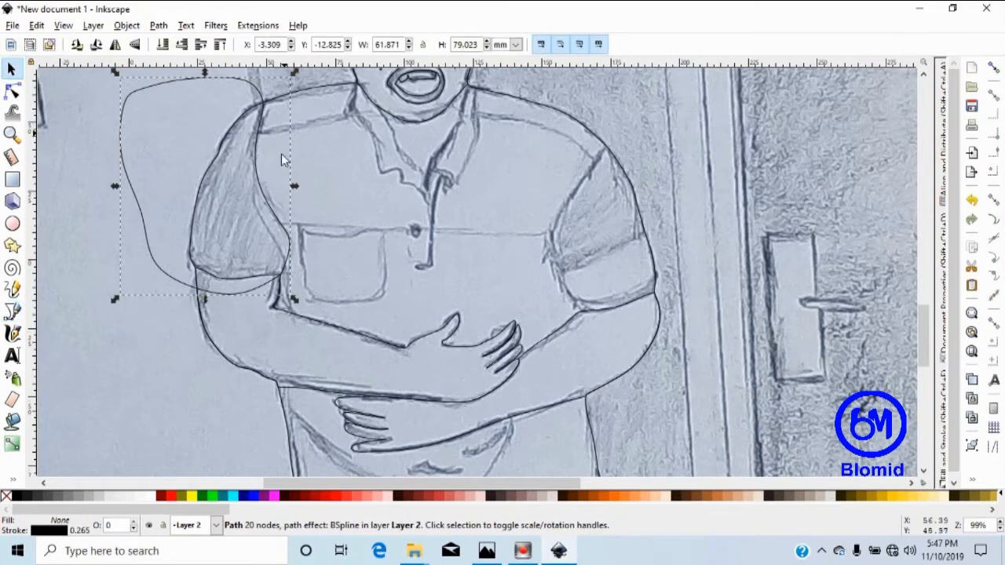
left_click(284, 416)
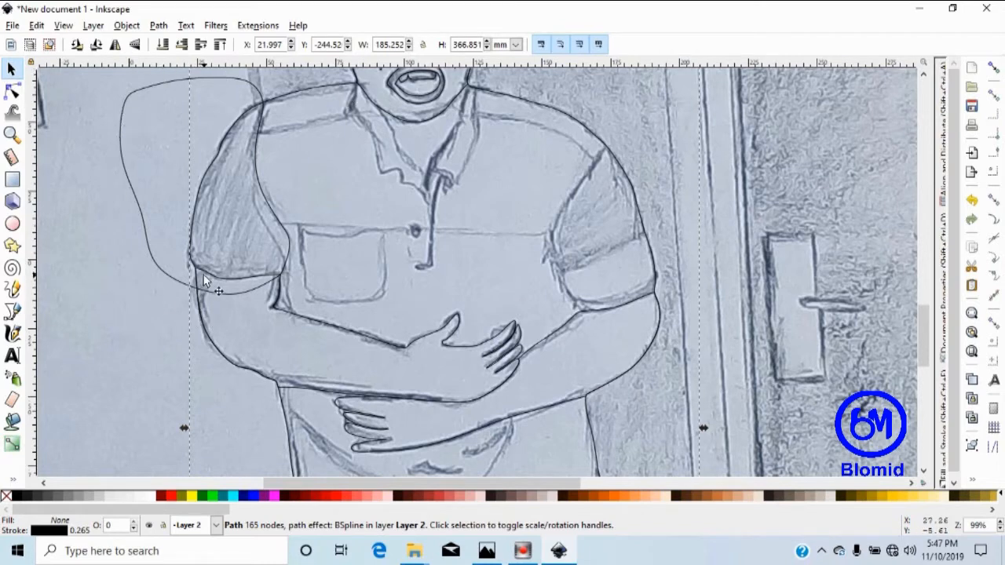
key("ctrl")
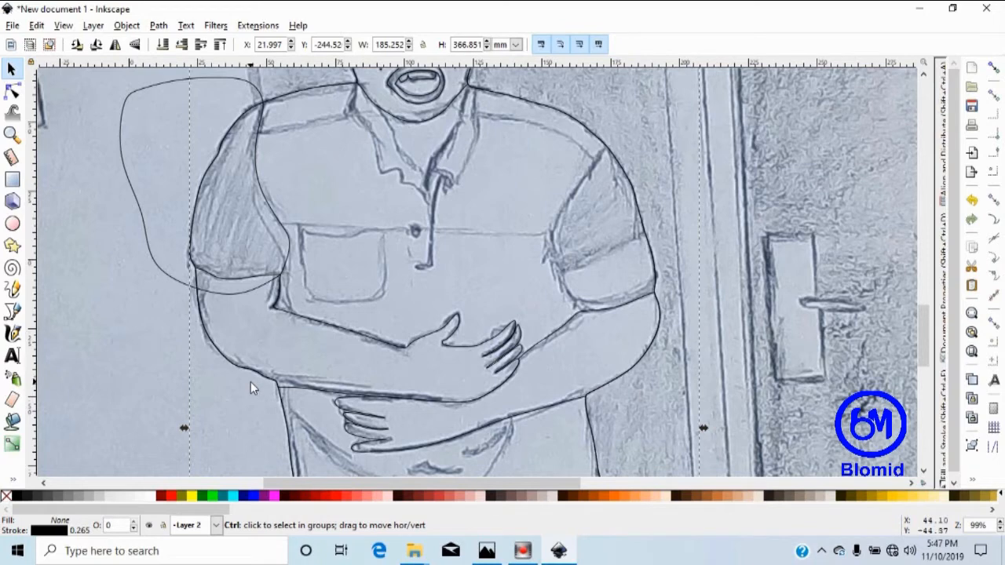
key("shift")
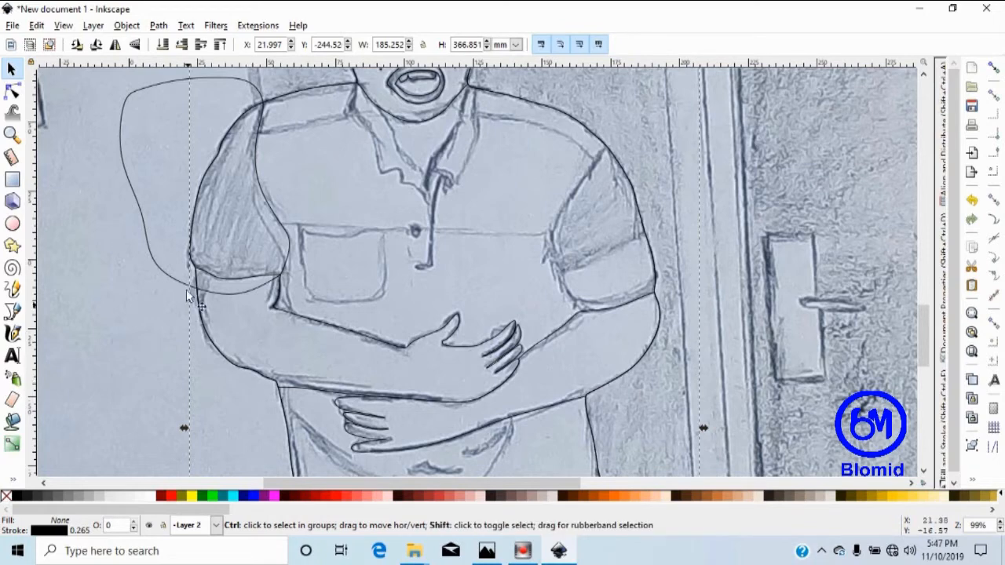
left_click(120, 143, "ctrl+shift")
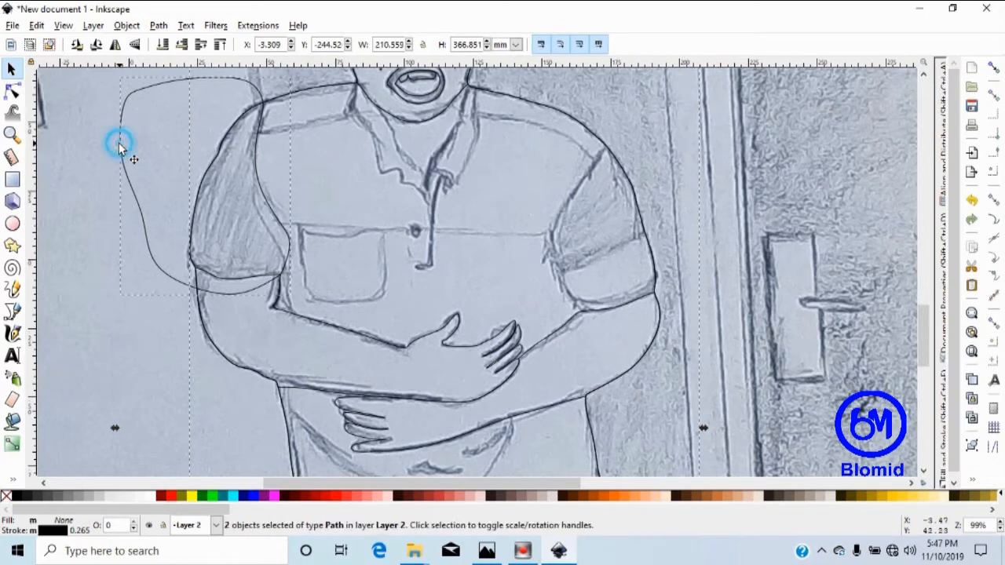
left_click(160, 26)
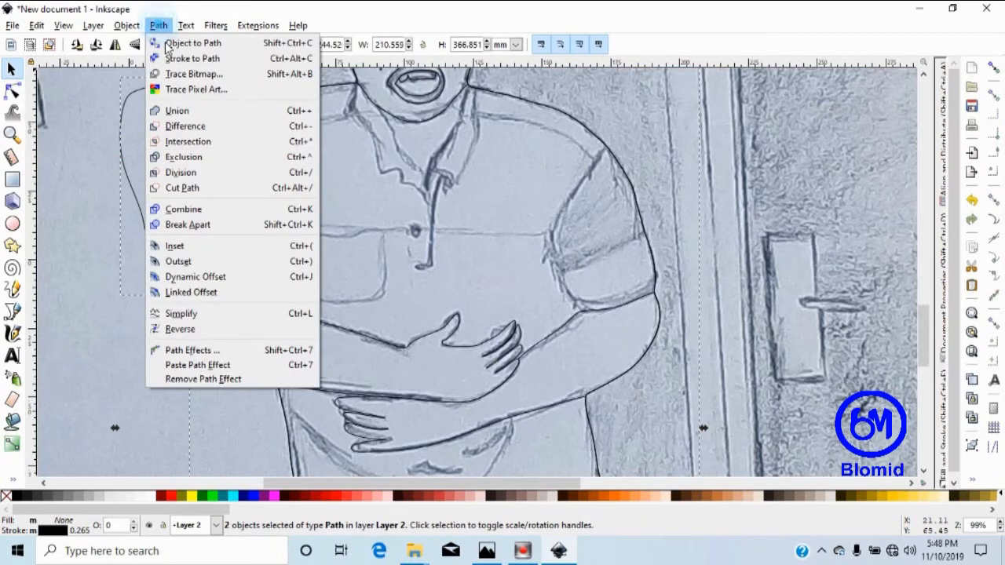
left_click(204, 143)
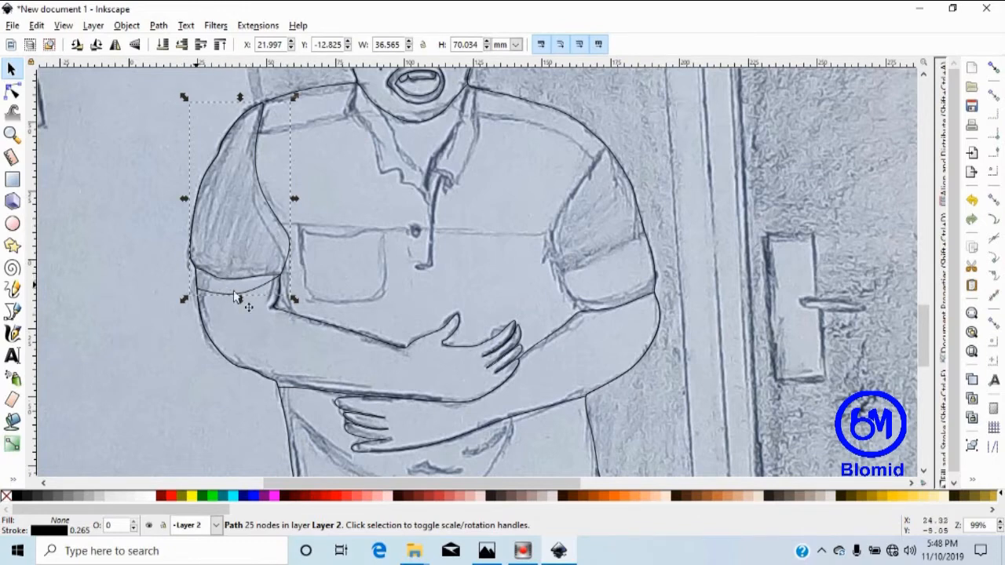
Cut the forearm's overlap out of the left sleeve by applying Difference to the two paths.
left_click(342, 335)
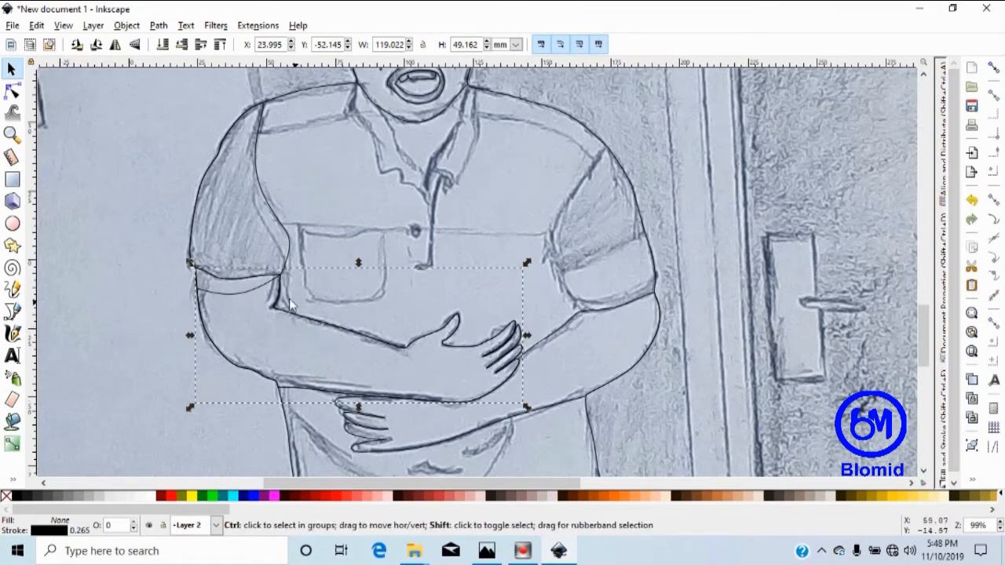
left_click(268, 205, "shift")
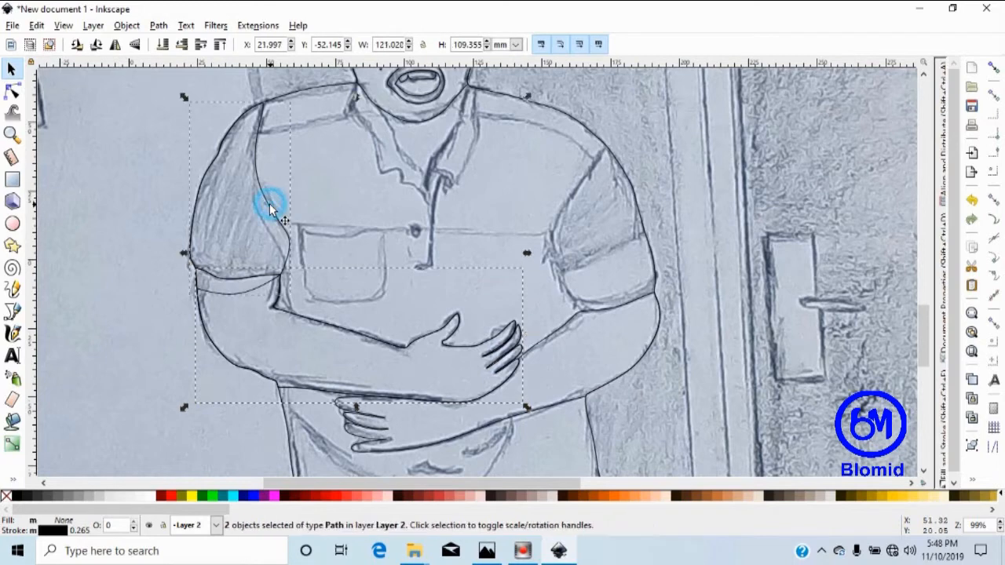
left_click(156, 26)
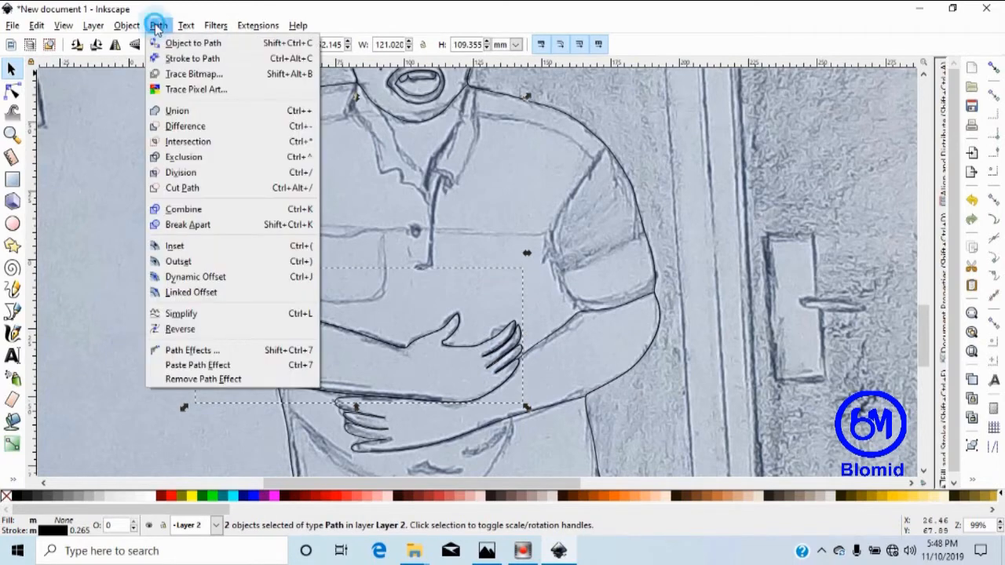
left_click(224, 126)
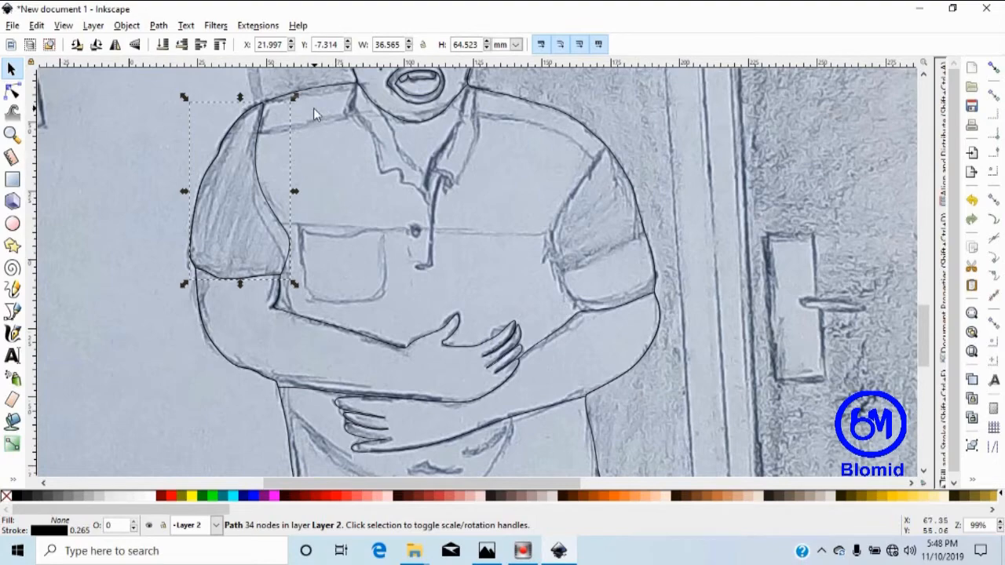
Start a curved BSpline path with the Pen tool above the left shoulder and bring it to the corner between neck and shoulder.
left_click(12, 311)
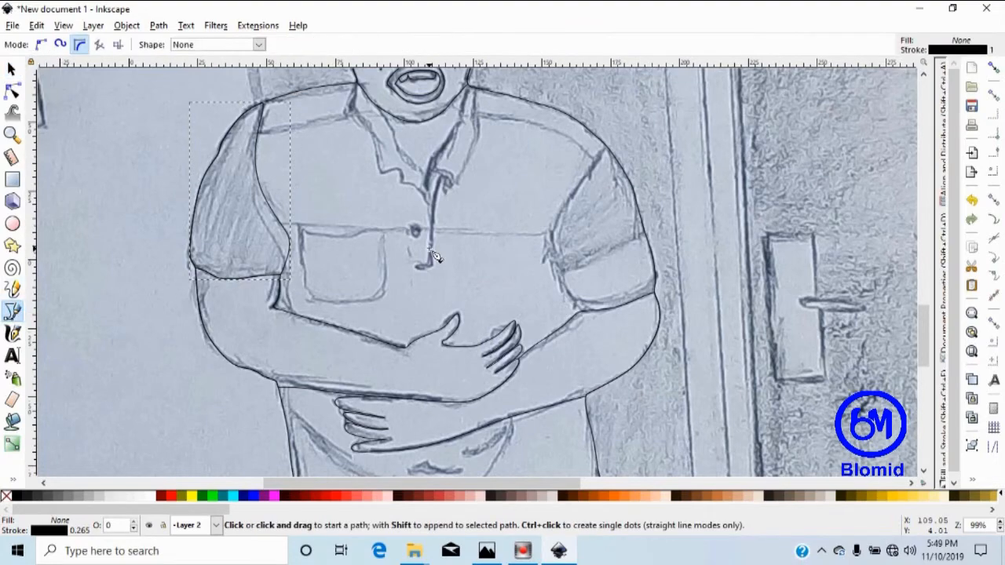
key("plus")
key("plus")
scroll(434, 255, "left", 10)
scroll(434, 255, "up", 8)
scroll(434, 255, "down", 1)
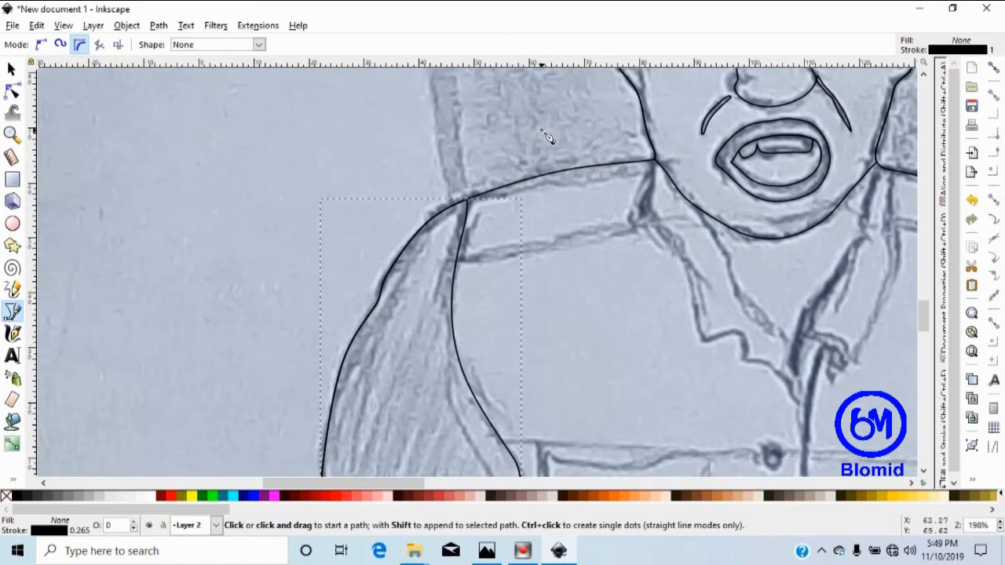
left_click(497, 124)
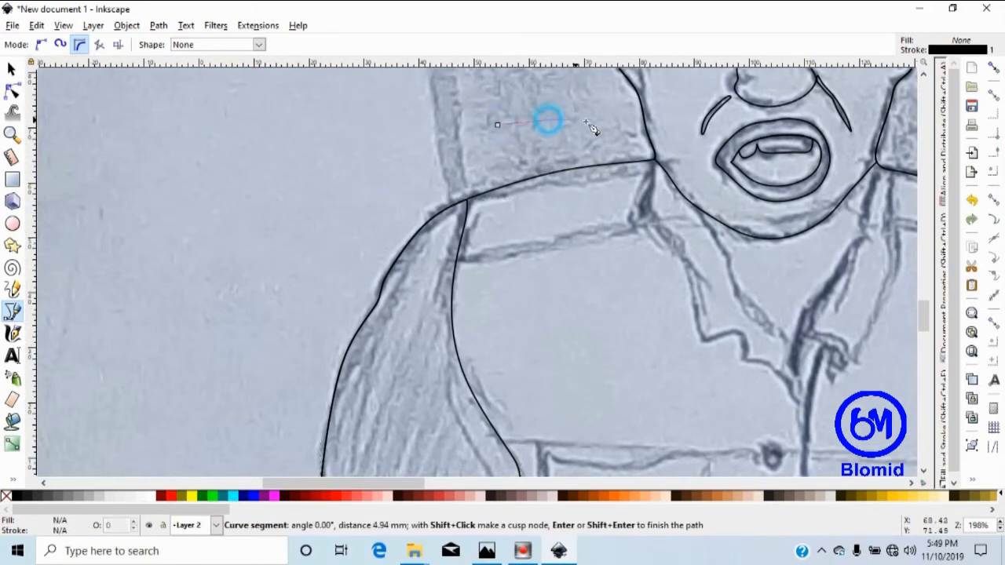
left_click(633, 139)
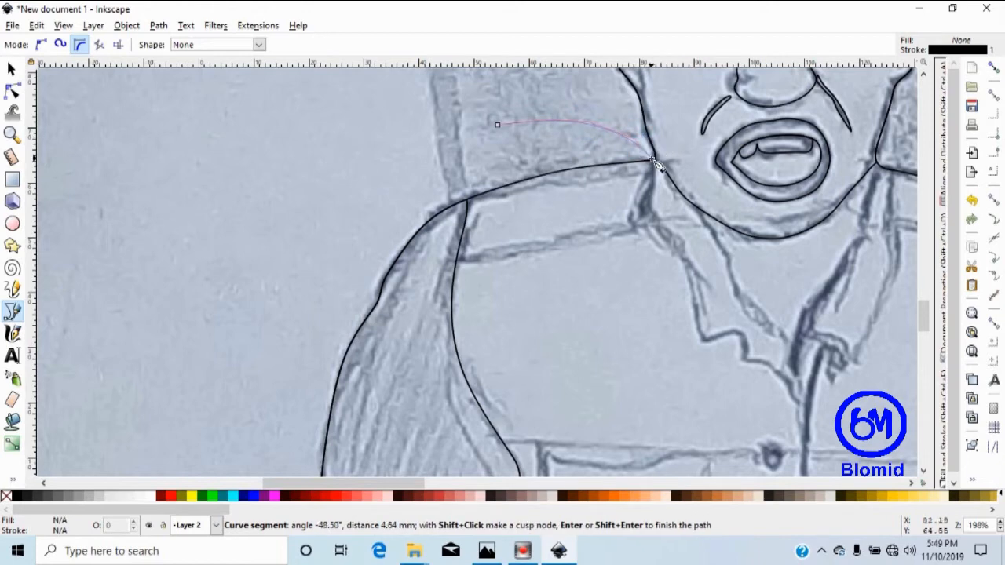
left_click(653, 163)
left_click(653, 159)
Trace the left shoulder panel's short side down from the neck and its lower edge across to the sleeve seam.
left_click(655, 176)
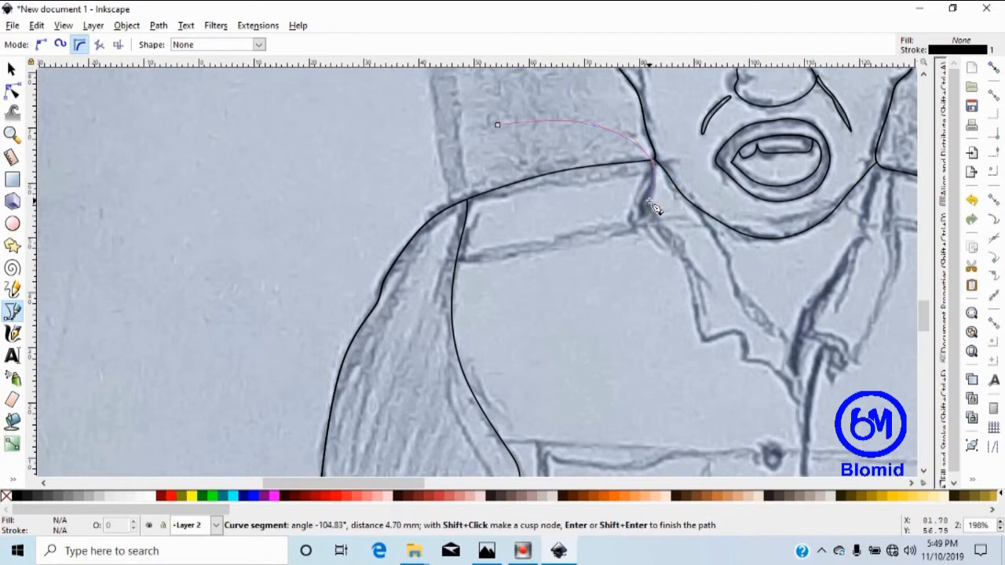
left_click(646, 206)
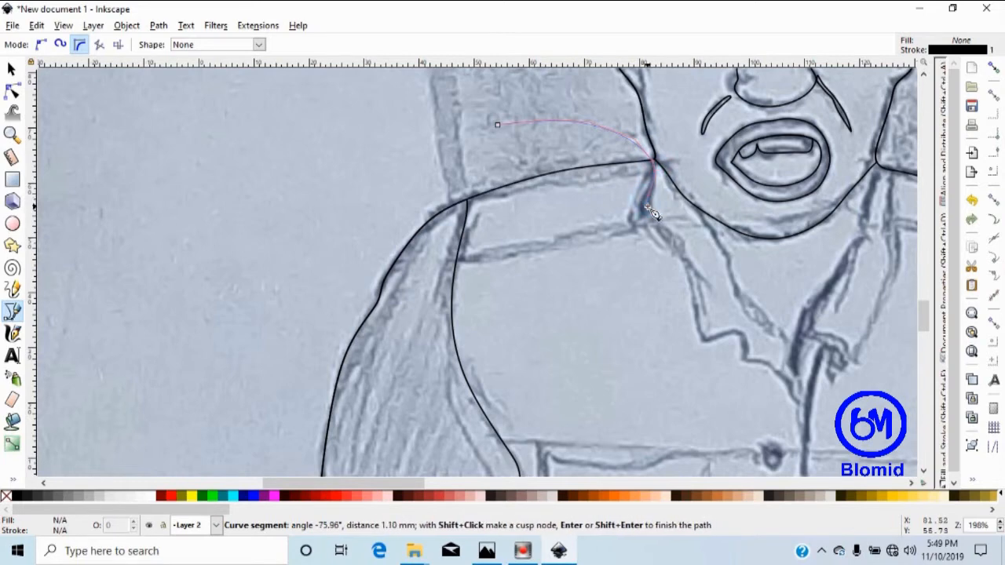
left_click(639, 220)
left_click(632, 229)
left_click(575, 245)
left_click(523, 252)
left_click(471, 264)
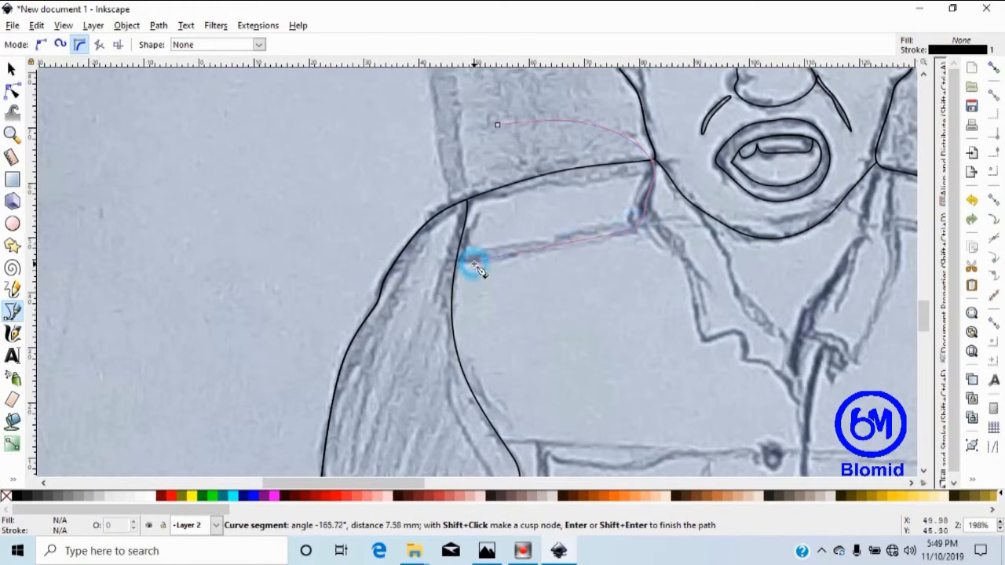
left_click(460, 264)
Carry the shoulder panel path loosely around the outside of the shoulder and close it at its starting point.
left_click(385, 253)
left_click(385, 199)
left_click(423, 107)
left_click(451, 112)
left_click(473, 122)
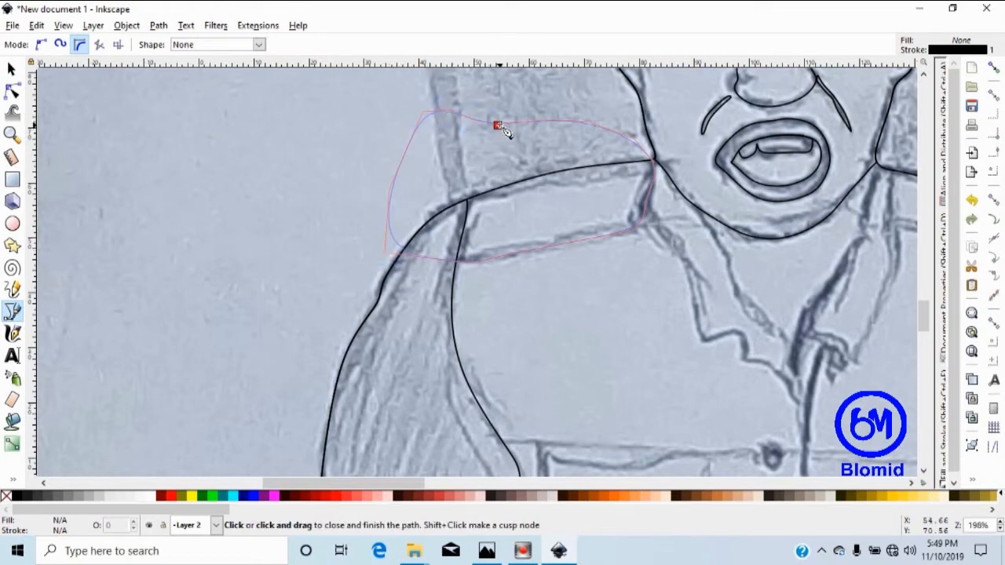
left_click(499, 126)
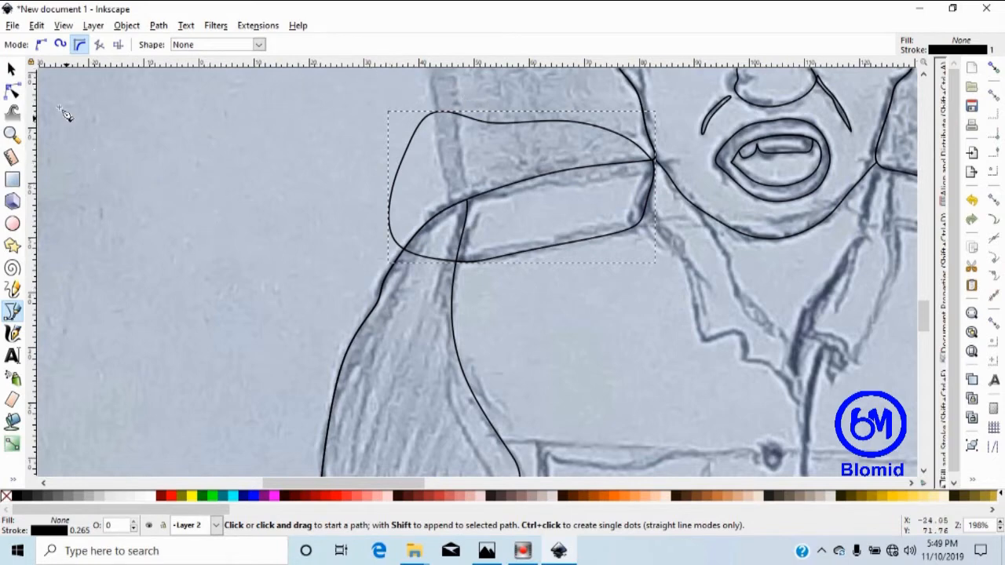
Trim the new shoulder panel path to the body outline by applying Intersection to the two paths.
left_click(11, 69)
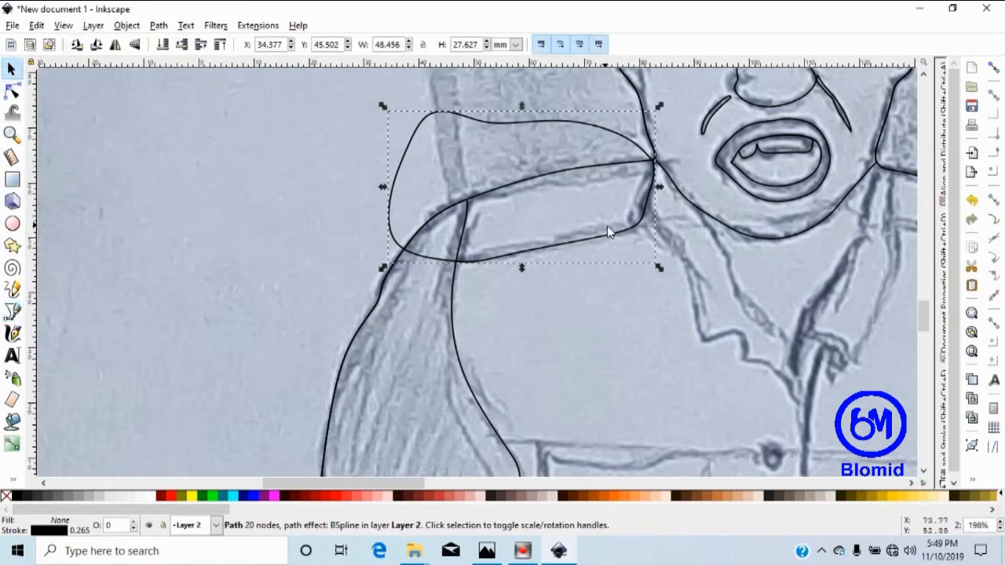
left_click(565, 171)
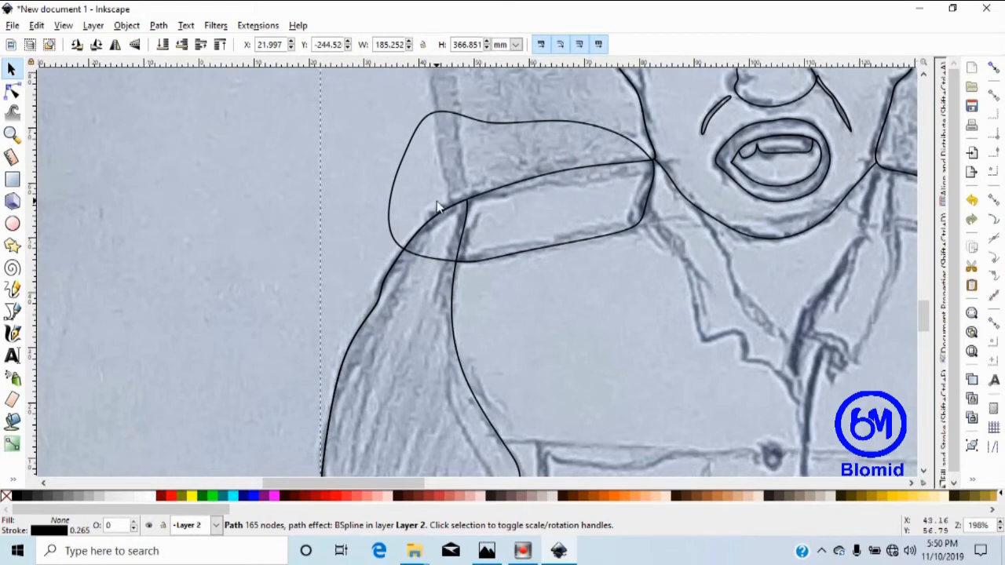
key("ctrl")
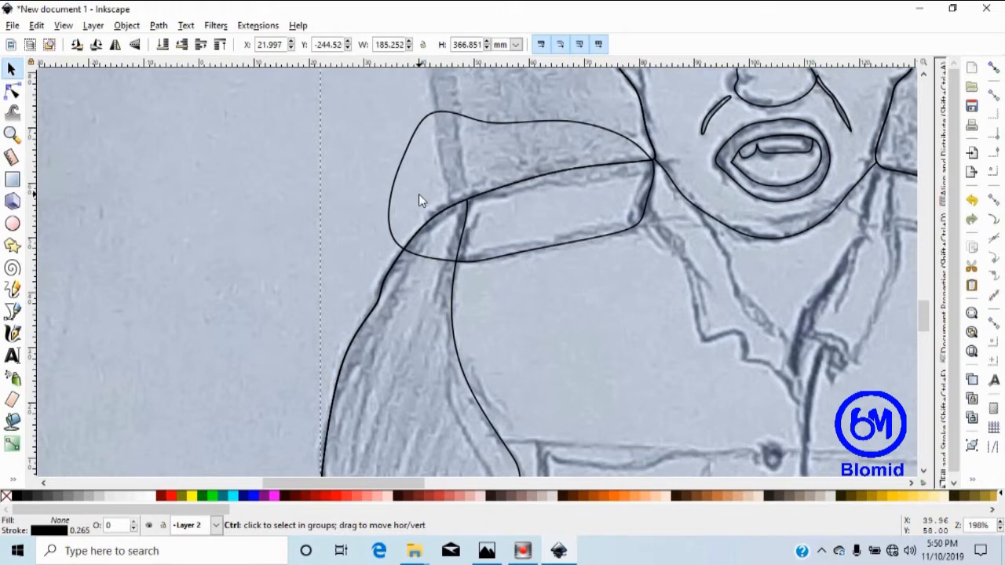
left_click(511, 122, "shift")
key("alt+p")
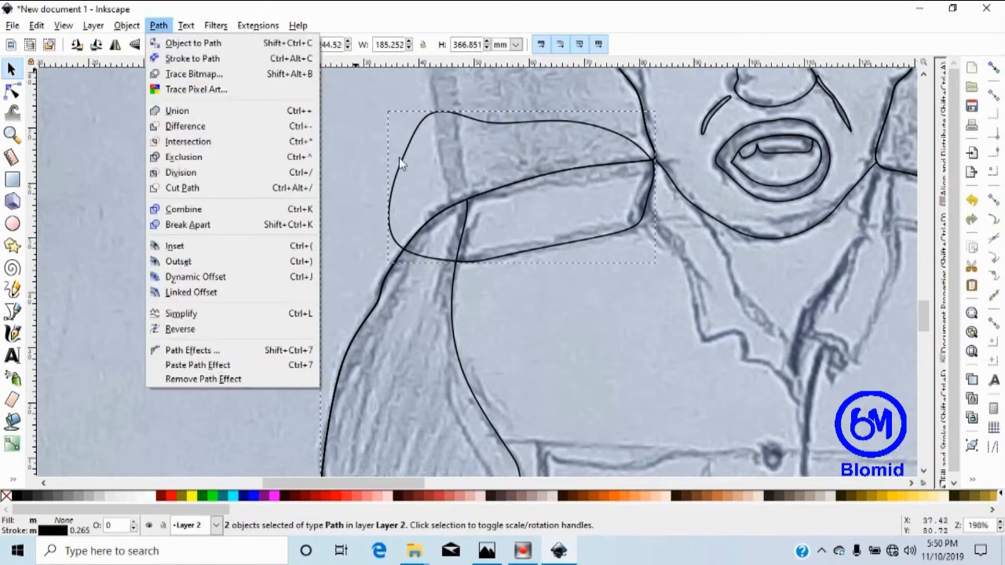
left_click(224, 142)
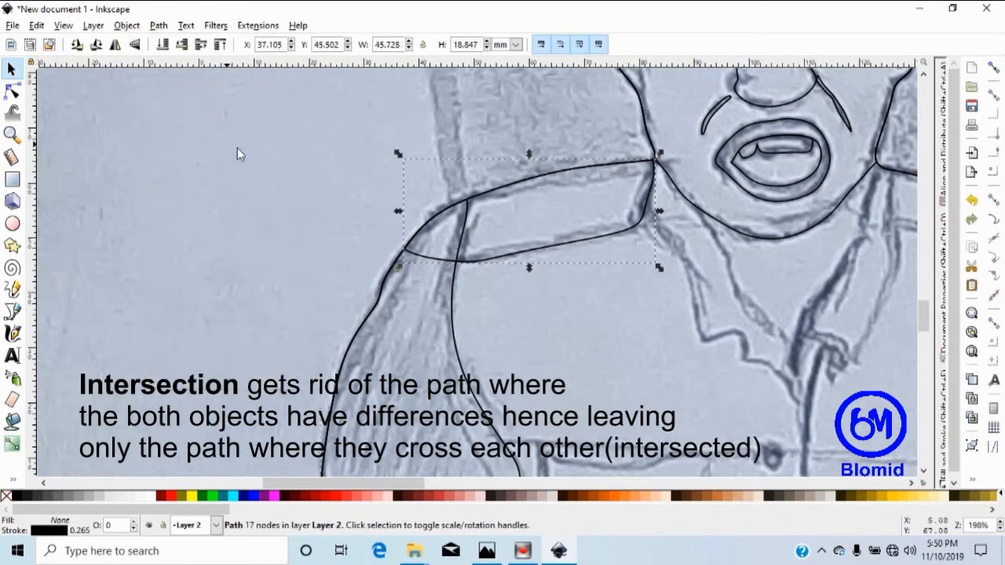
Remove the overlap between the left sleeve and the shoulder panel by applying Difference to the two paths.
left_click(453, 314)
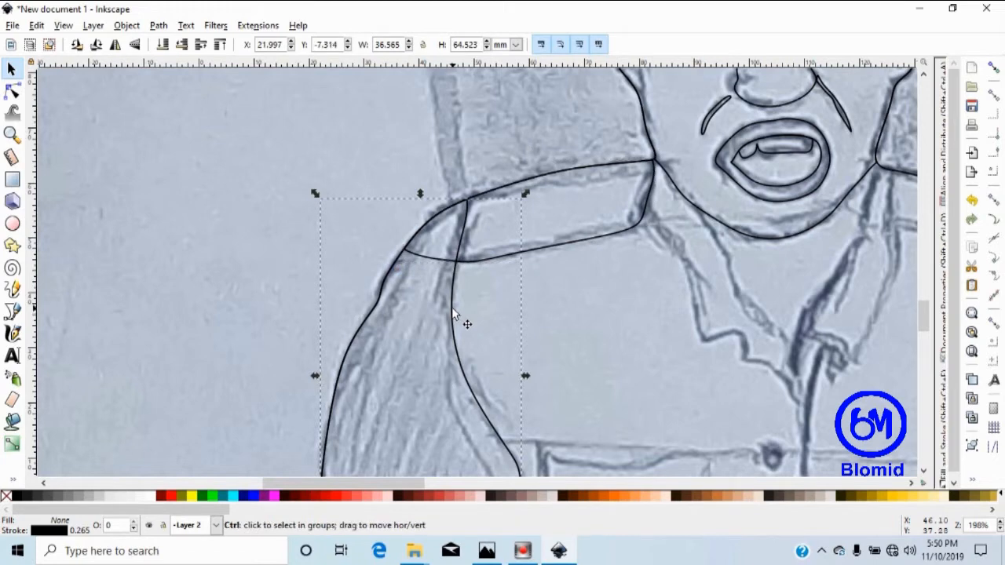
left_click(458, 309)
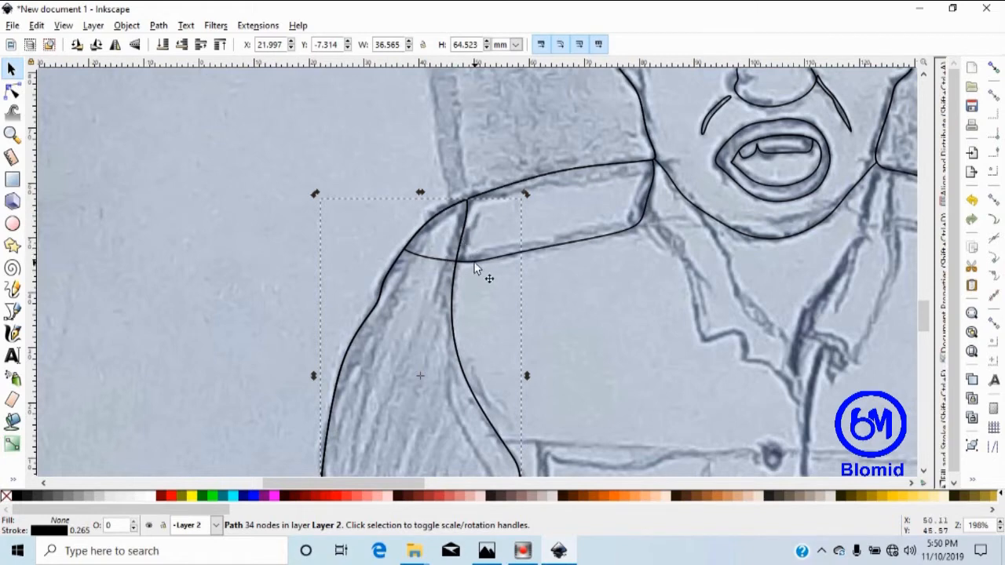
left_click(603, 240, "shift")
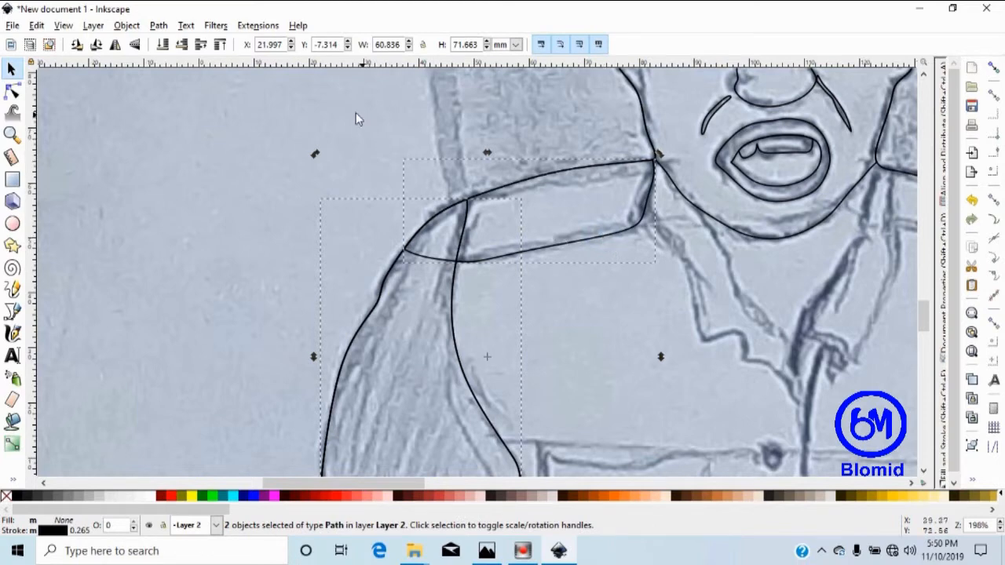
left_click(158, 25)
left_click(203, 126)
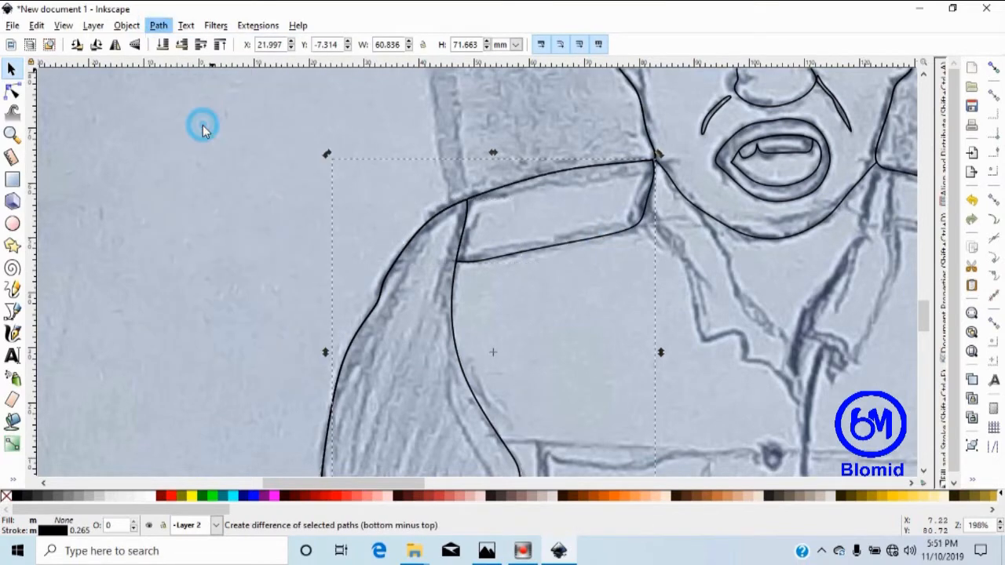
Start a curved path above the left shoulder and trace the left collar flap's outer edge down to its first corner.
key("minus")
key("minus")
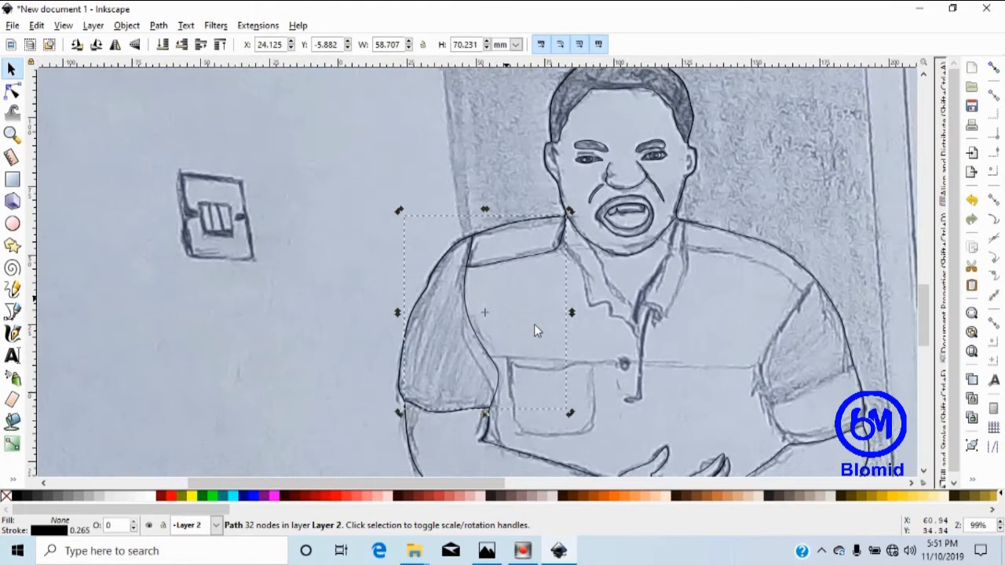
key("plus")
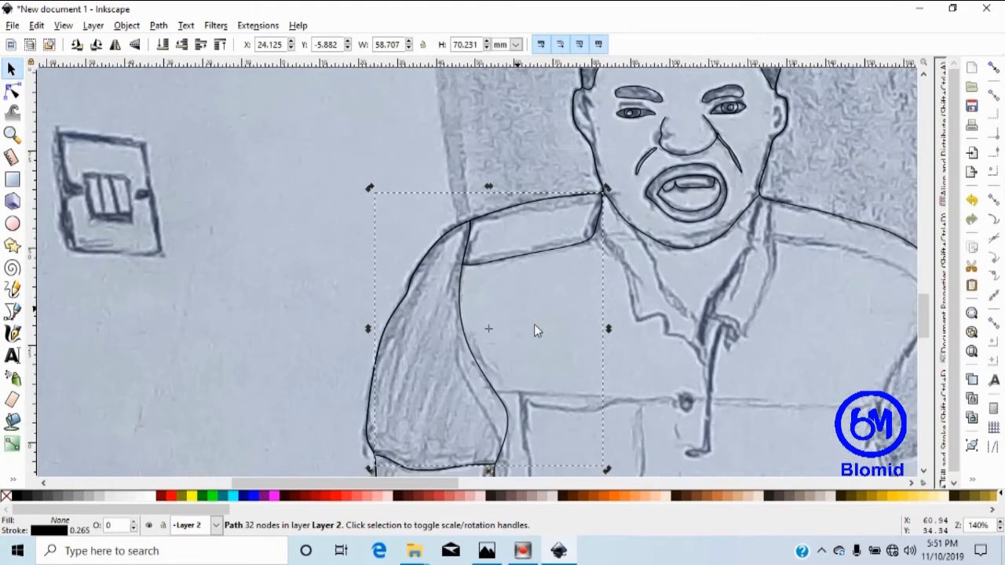
scroll(534, 323, "right", 7)
left_click(618, 157)
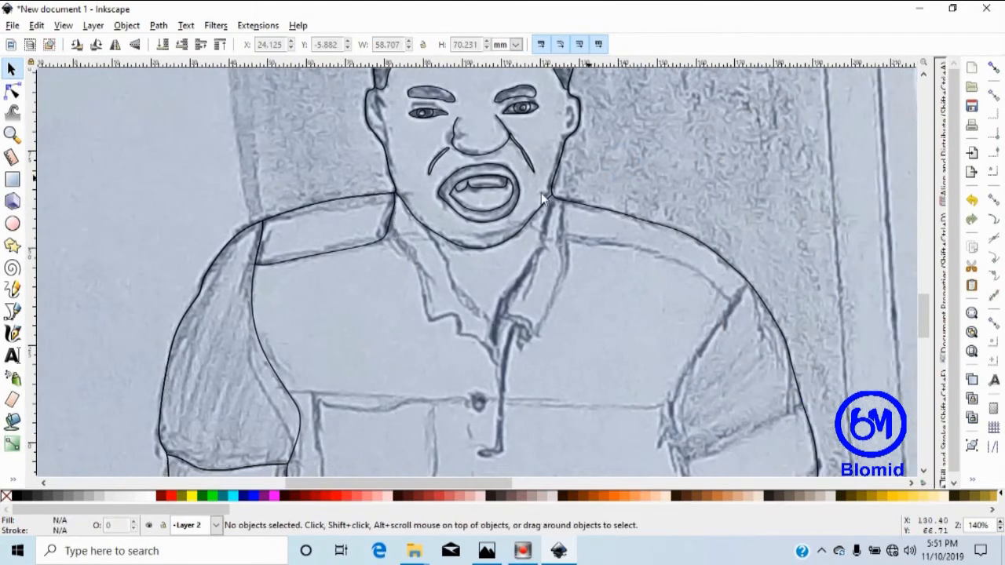
left_click(12, 311)
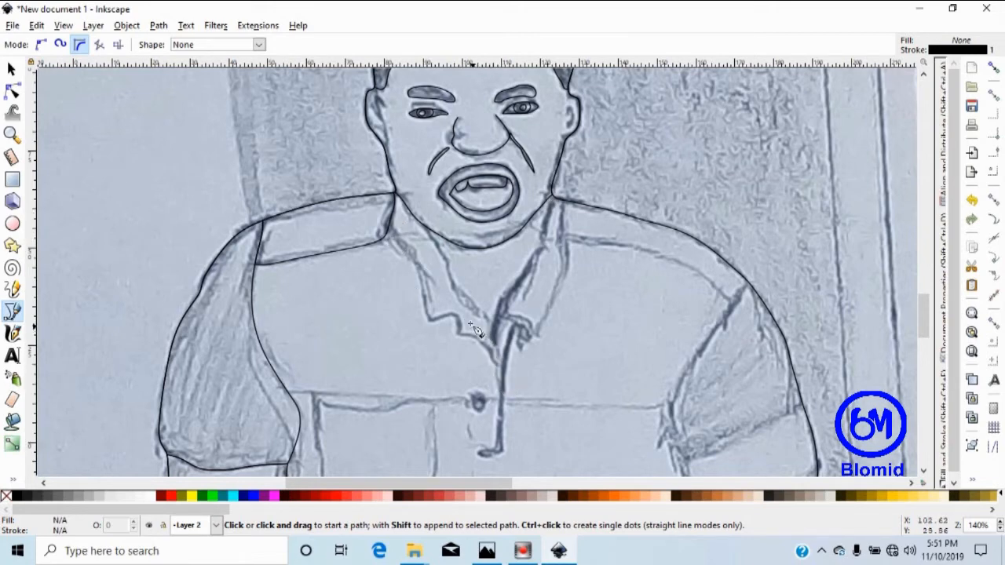
left_click(331, 169)
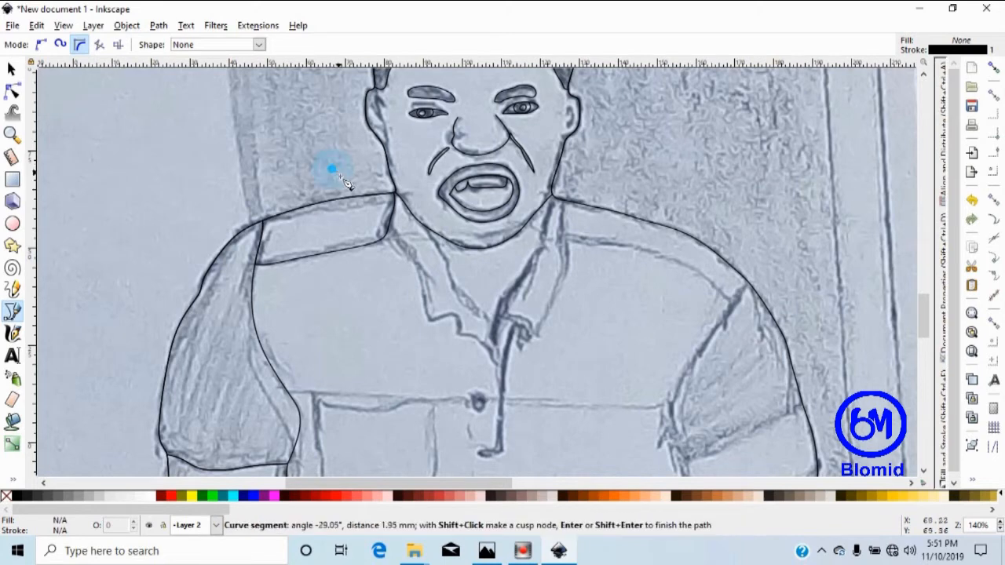
left_click(391, 243)
left_click(415, 267)
left_click(421, 288)
left_click(430, 319)
Trace the collar flap's jagged lower edge with curve points down to its tip at the shirt opening.
left_click(453, 314)
left_click(460, 334)
left_click(472, 336)
left_click(483, 344)
left_click(493, 352)
left_click(495, 364)
left_click(502, 369)
Trace the collar flap's inner edge back up to the neck, loop loosely over the shoulder, and close the path at its start.
left_click(496, 338)
left_click(493, 330)
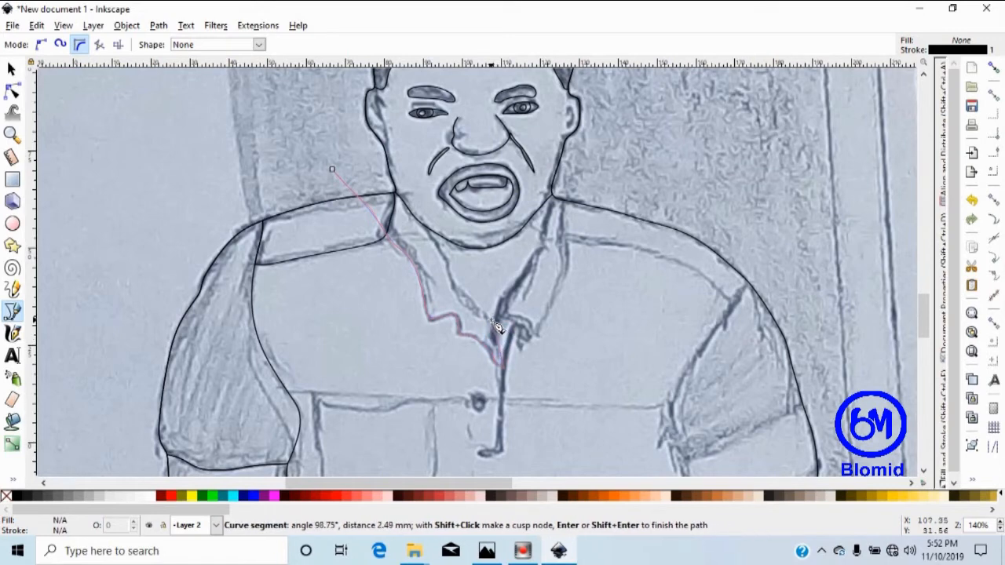
left_click(467, 300)
left_click(452, 270)
left_click(444, 252)
left_click(431, 236)
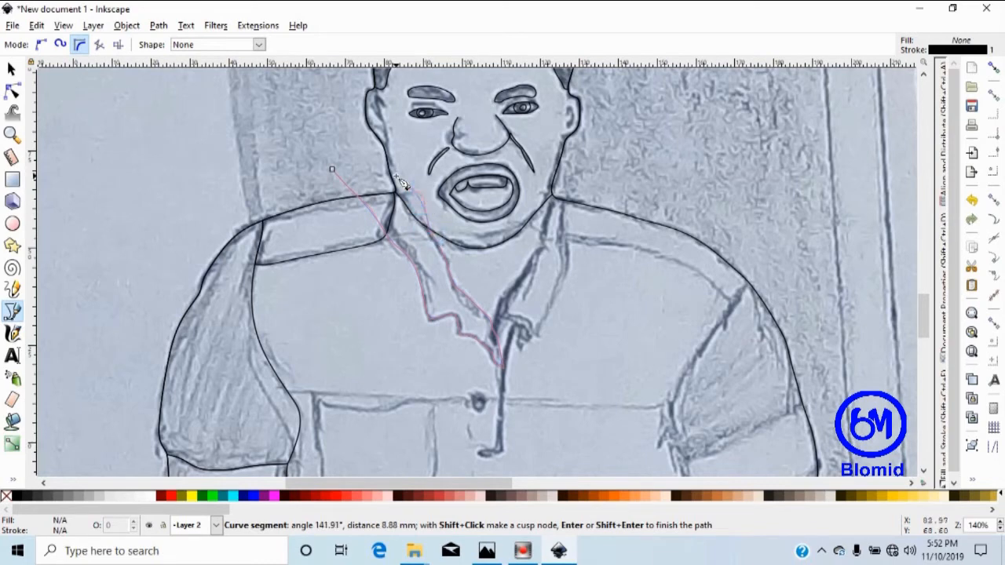
left_click(355, 157)
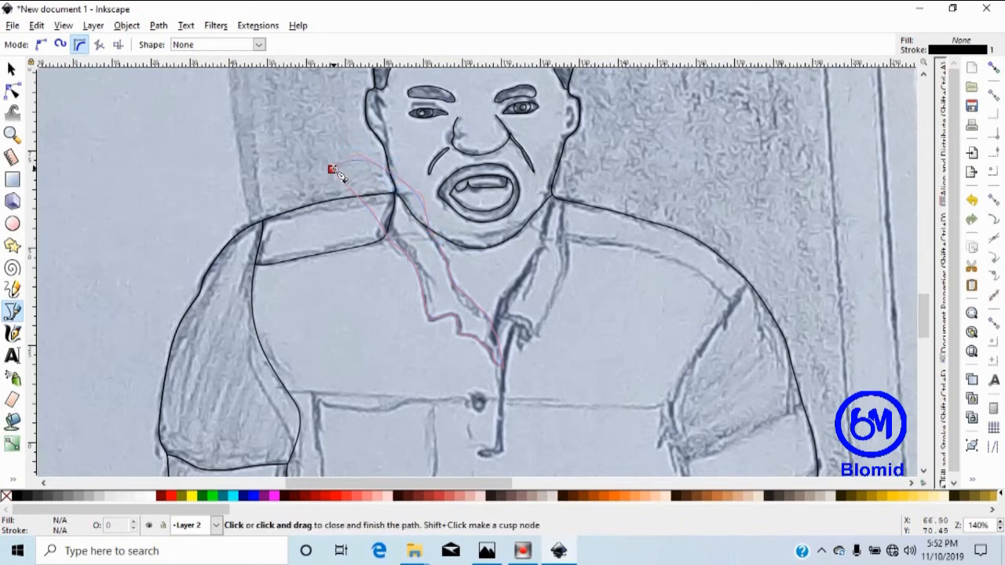
left_click(332, 169)
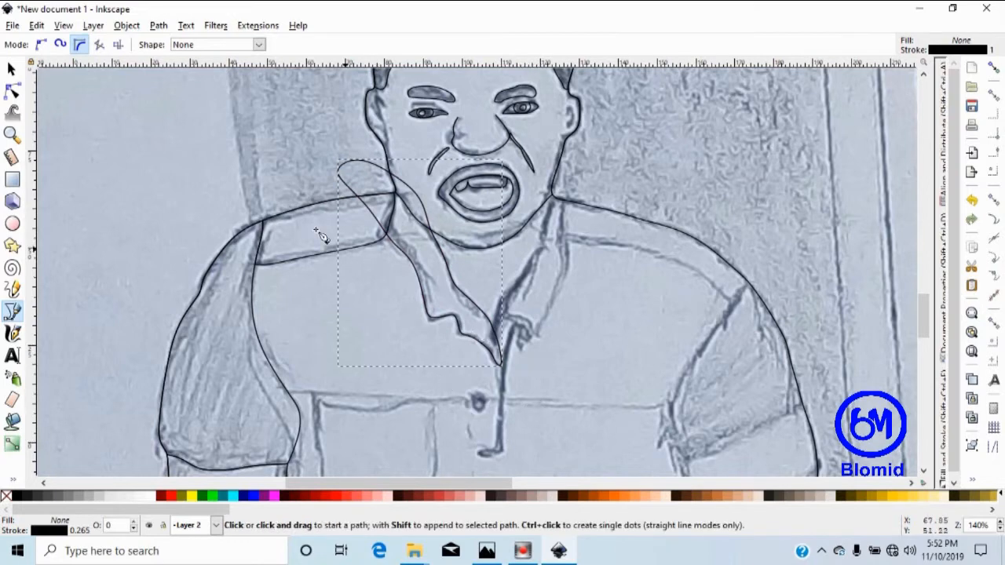
Trim the loose loop of the collar flap by applying Intersection to the flap and a duplicate of the large body outline.
left_click(11, 69)
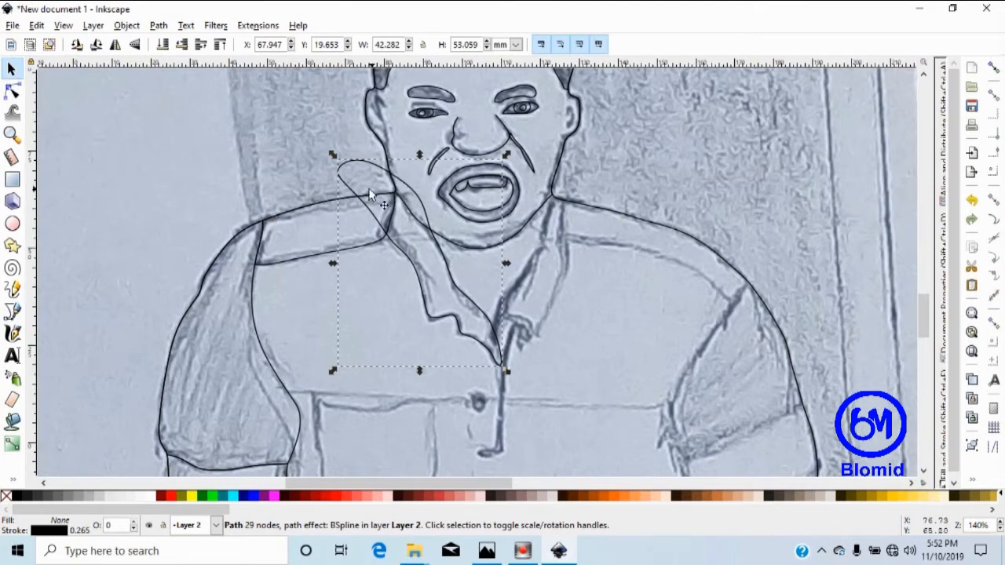
left_click(318, 204)
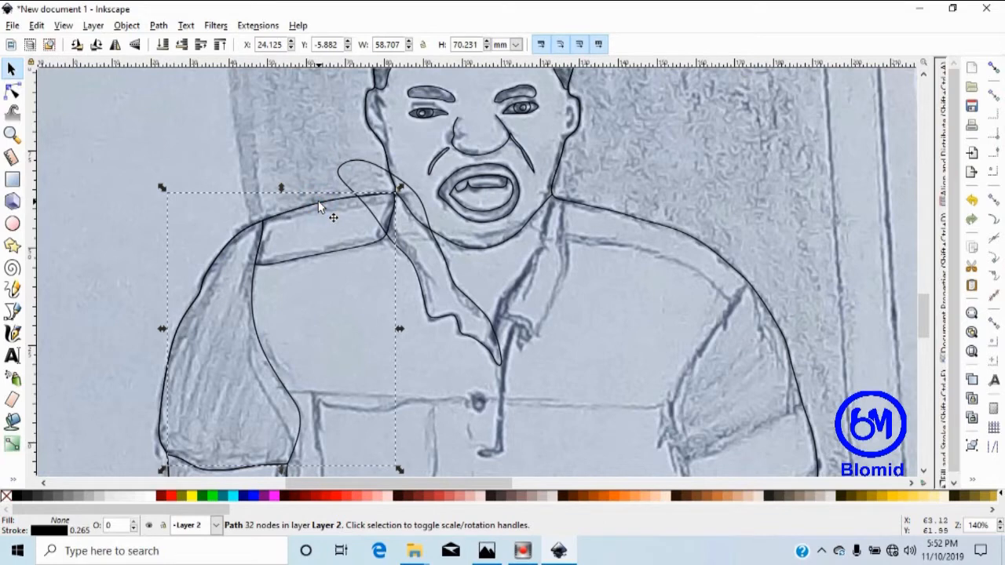
left_click(627, 169)
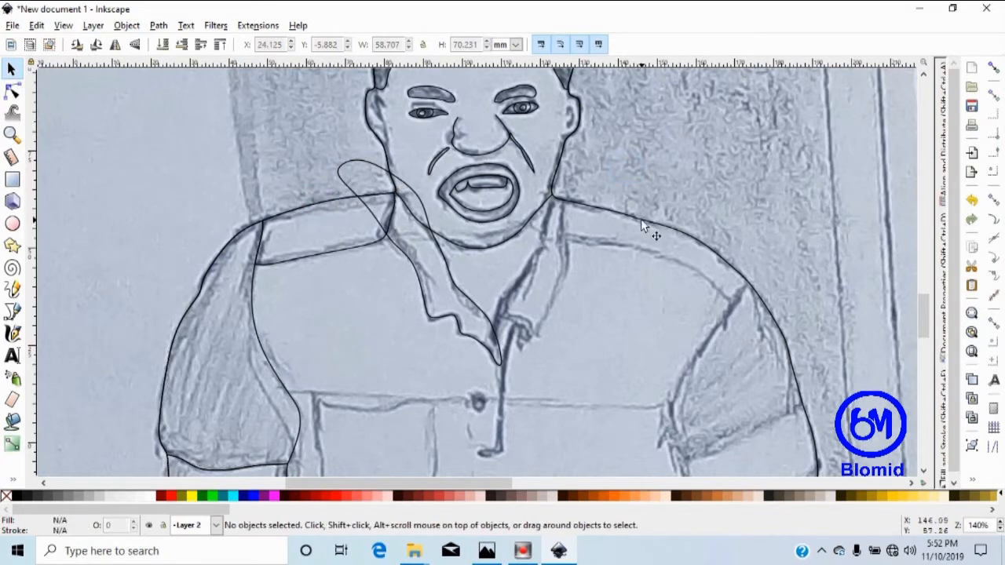
left_click(640, 219)
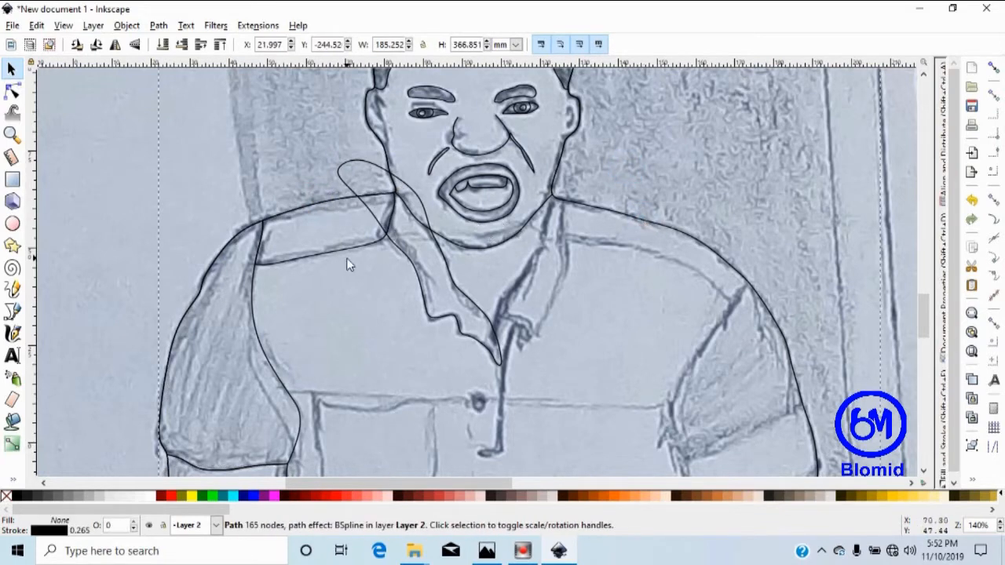
key("ctrl")
key("ctrl+shift")
left_click(366, 162, "ctrl+shift")
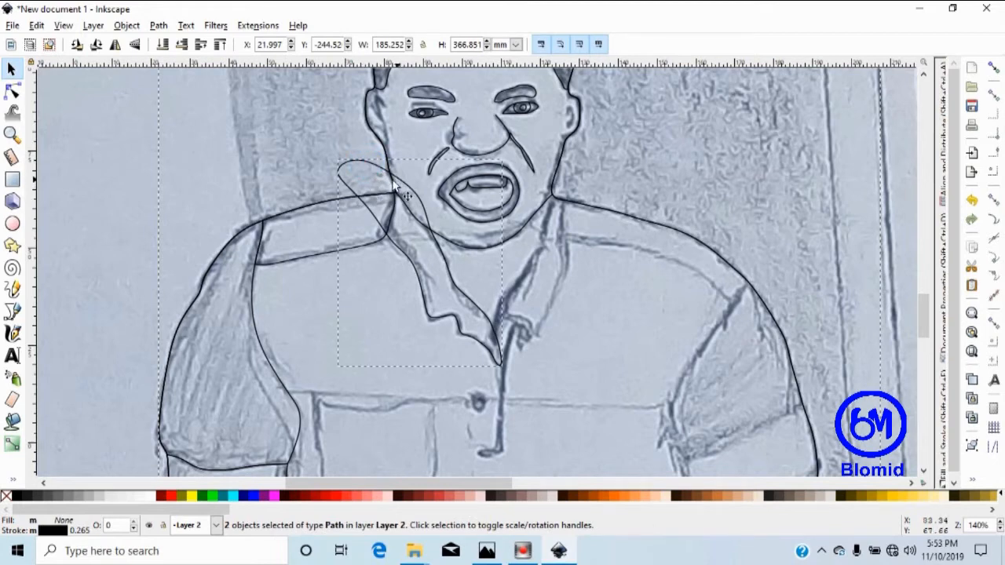
left_click(158, 25)
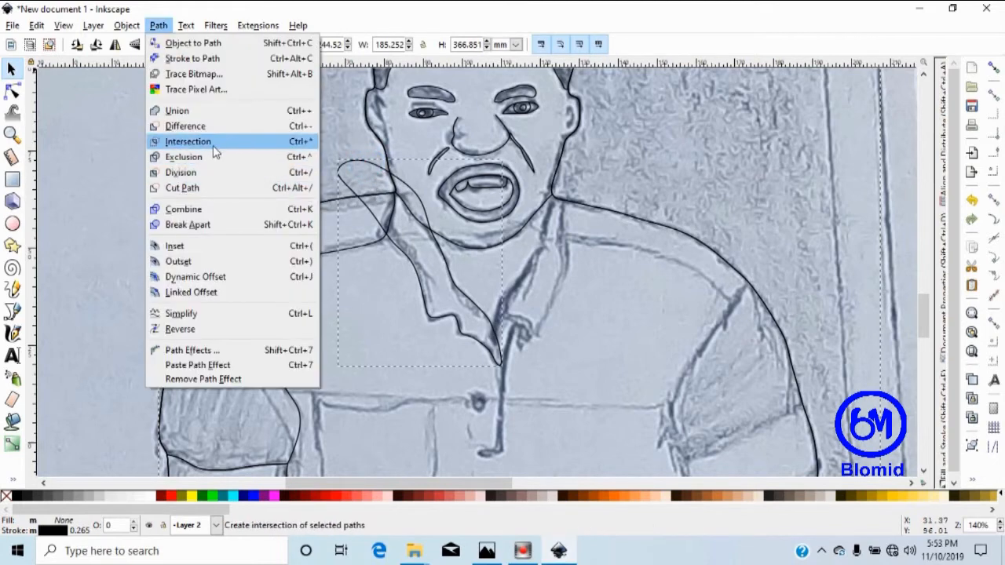
left_click(188, 142)
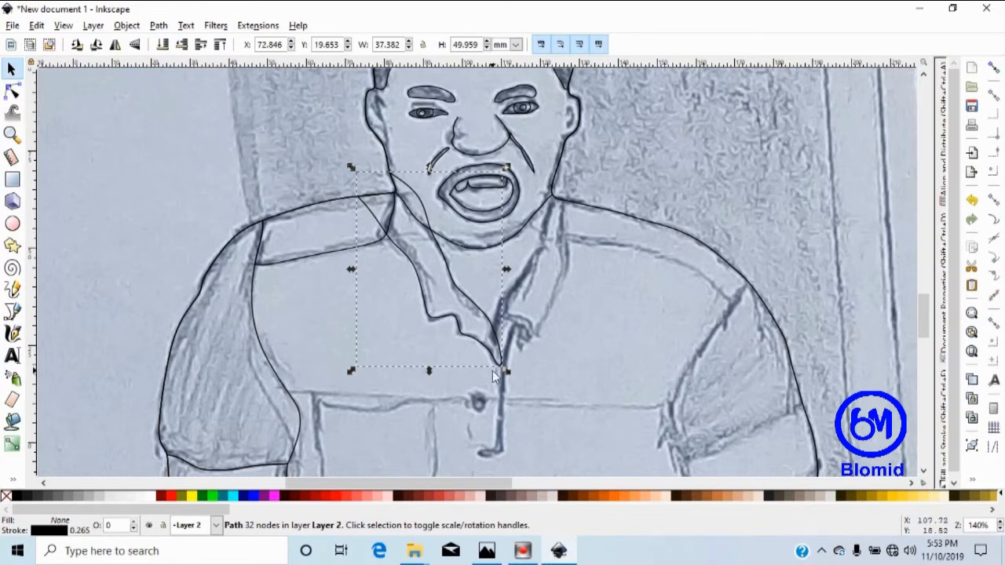
Duplicate the face outline and subtract the copy from the left collar flap with Difference.
left_click(605, 164)
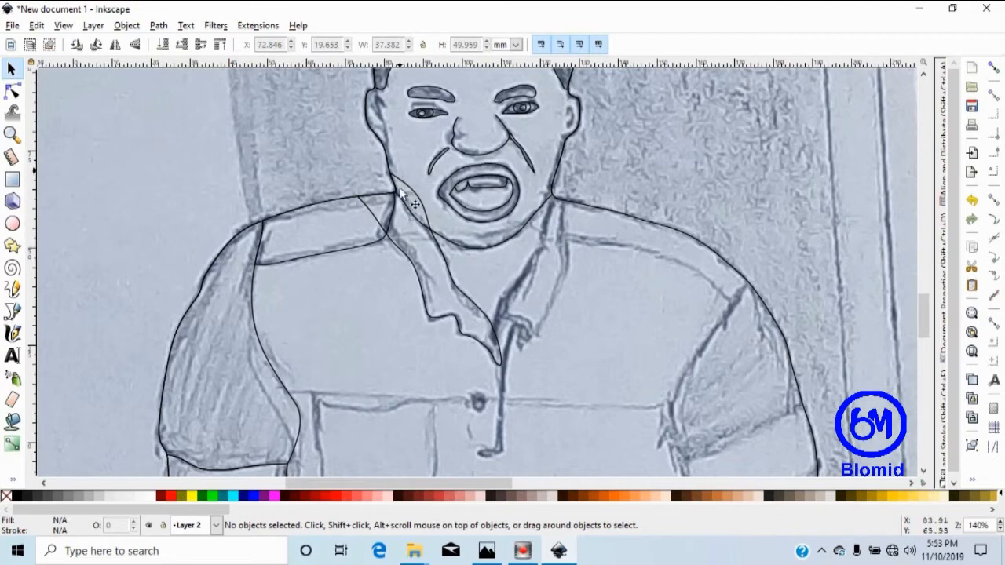
left_click(495, 248)
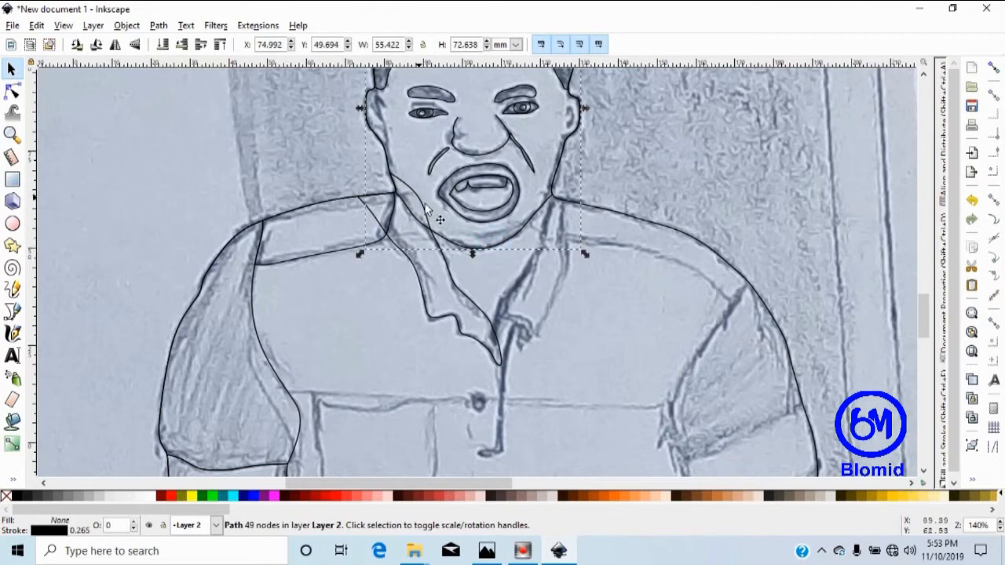
key("ctrl+d")
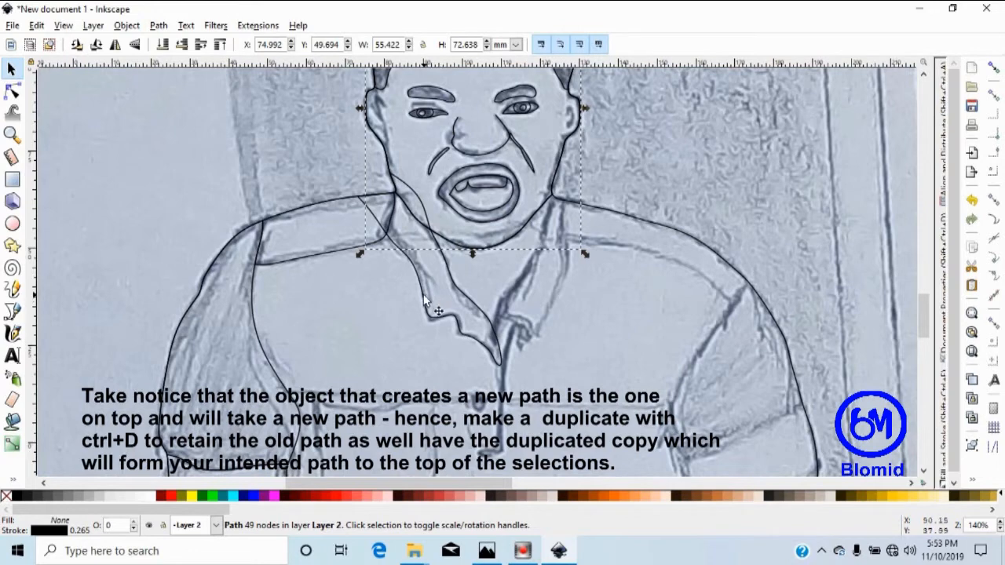
left_click(452, 320, "shift")
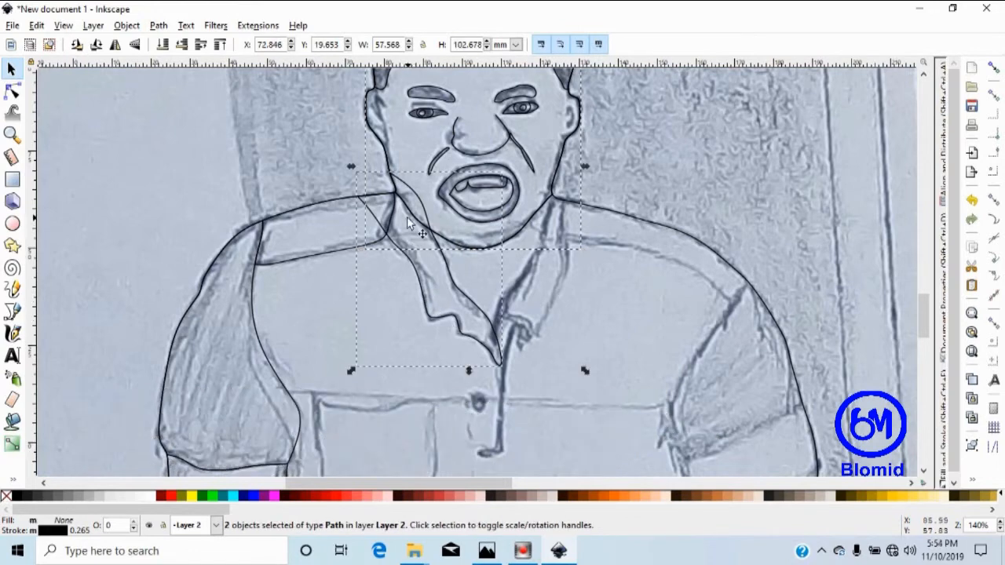
left_click(158, 25)
left_click(206, 127)
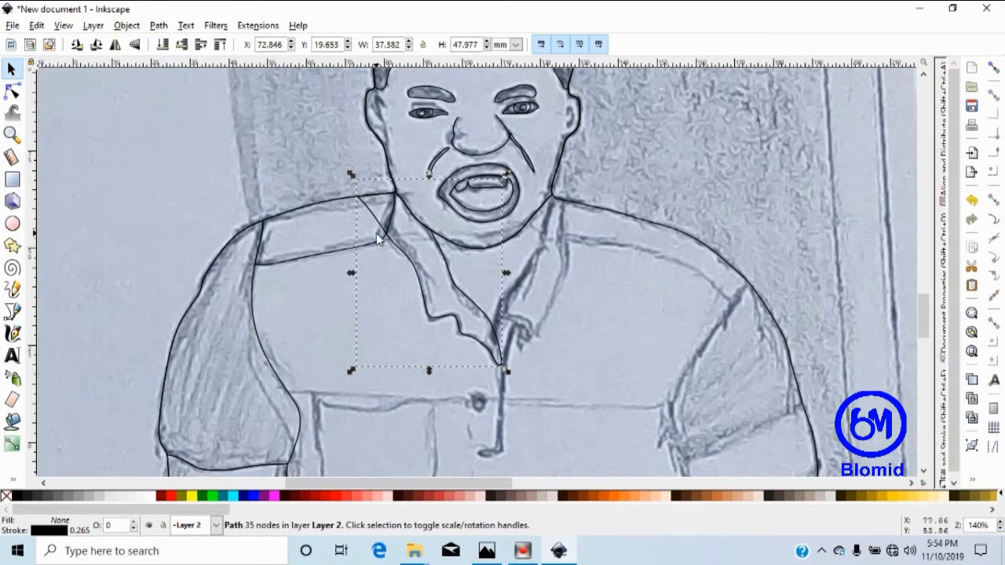
Remove the collar flap's overlap with the left shoulder panel by applying Difference to the two paths.
key("plus")
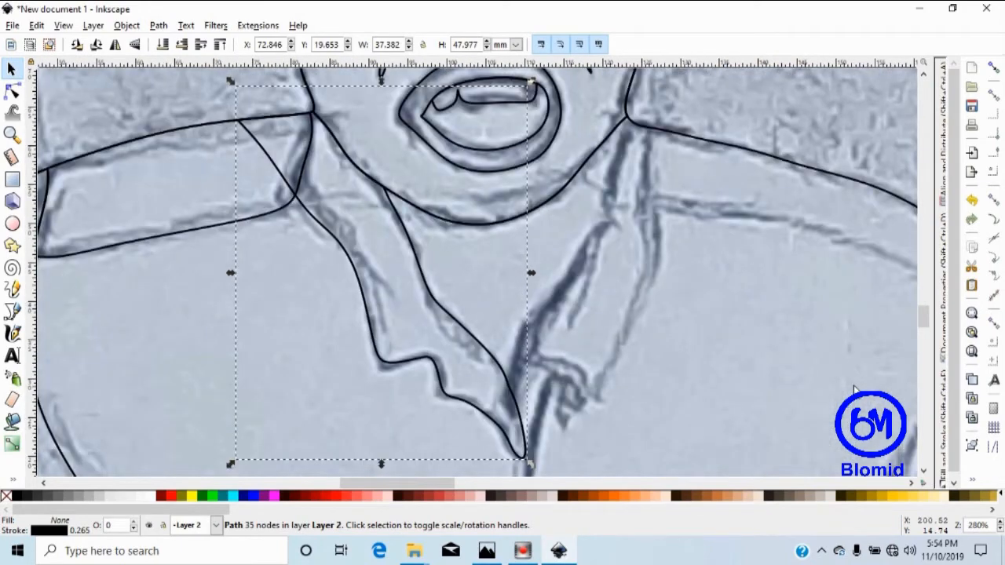
key("ctrl+Up")
key("ctrl+Up")
key("ctrl+Up")
key("ctrl+Up")
key("ctrl+Up")
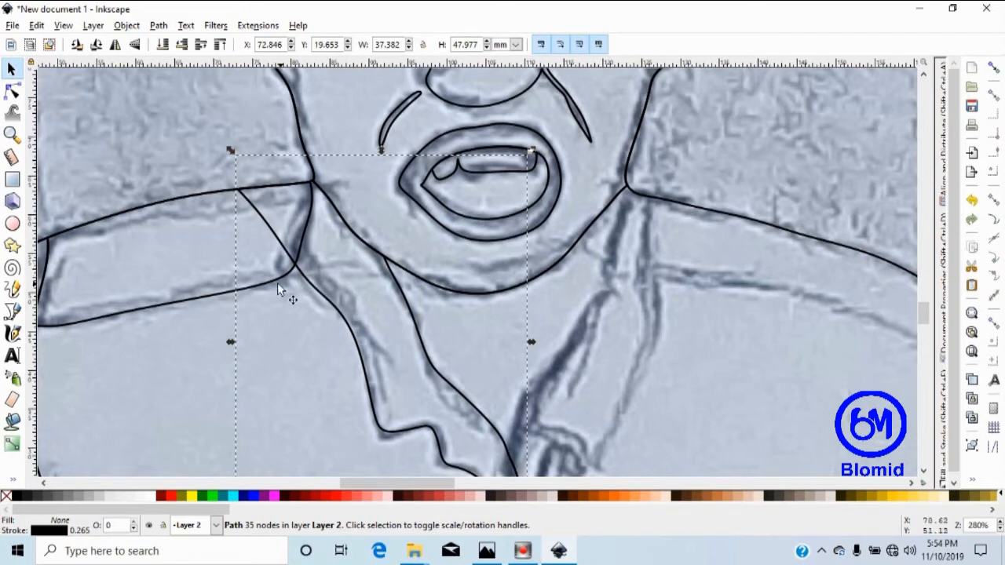
left_click(220, 305)
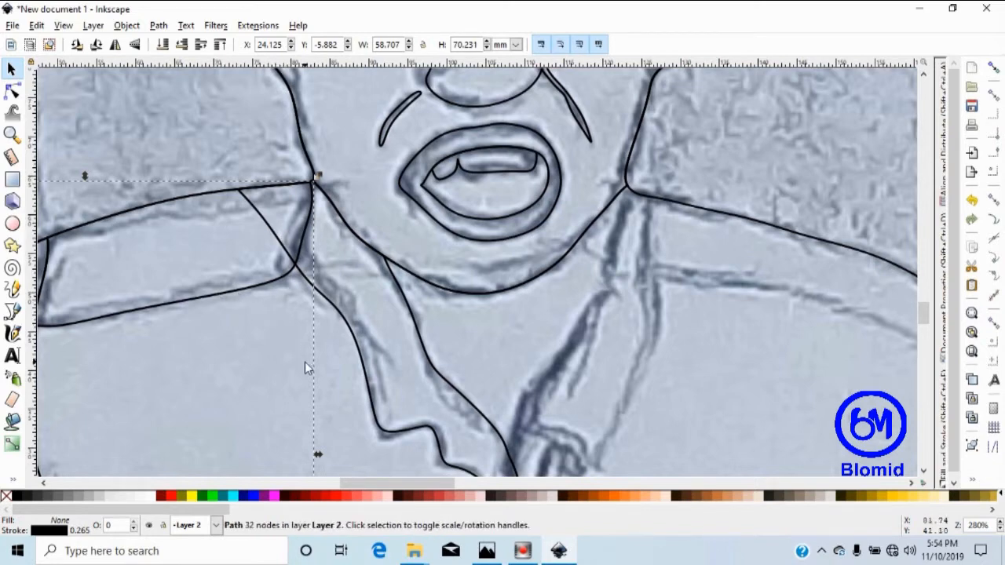
left_click(345, 326, "shift")
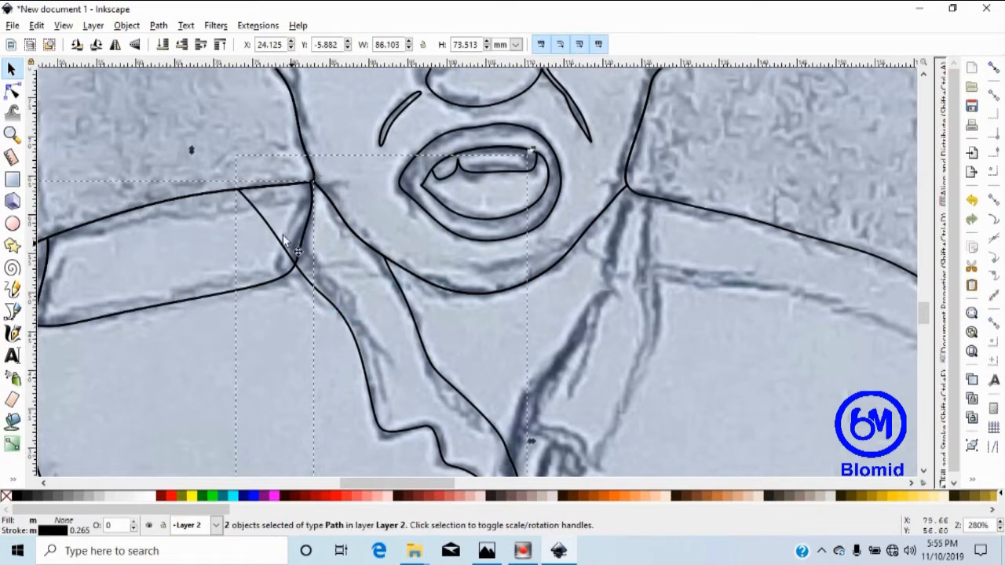
left_click(158, 25)
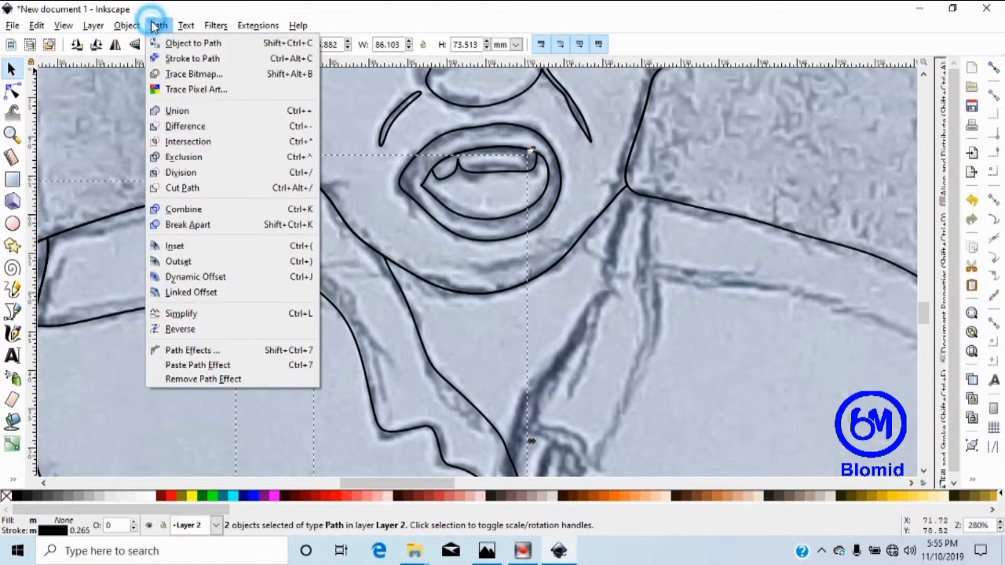
left_click(172, 125)
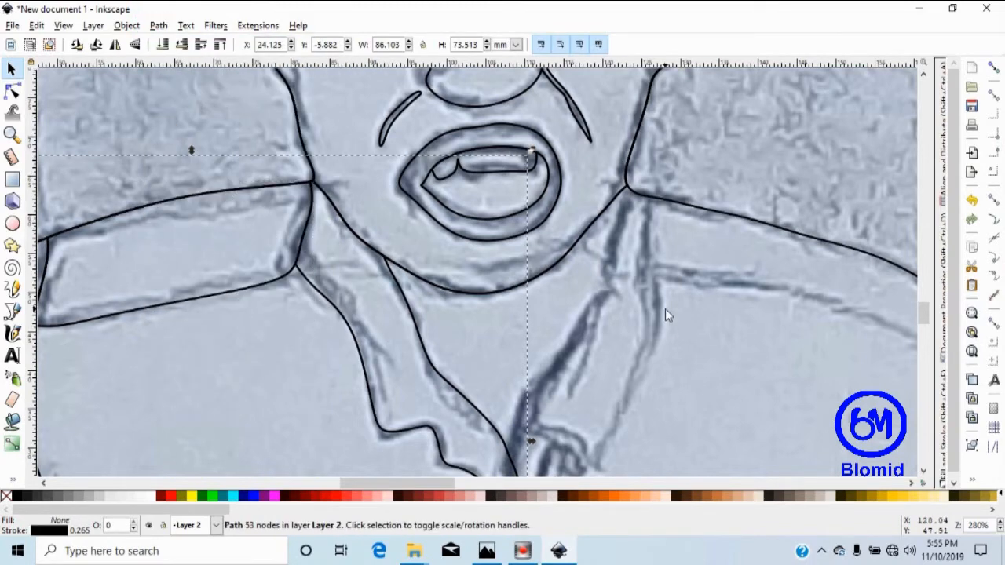
key("minus")
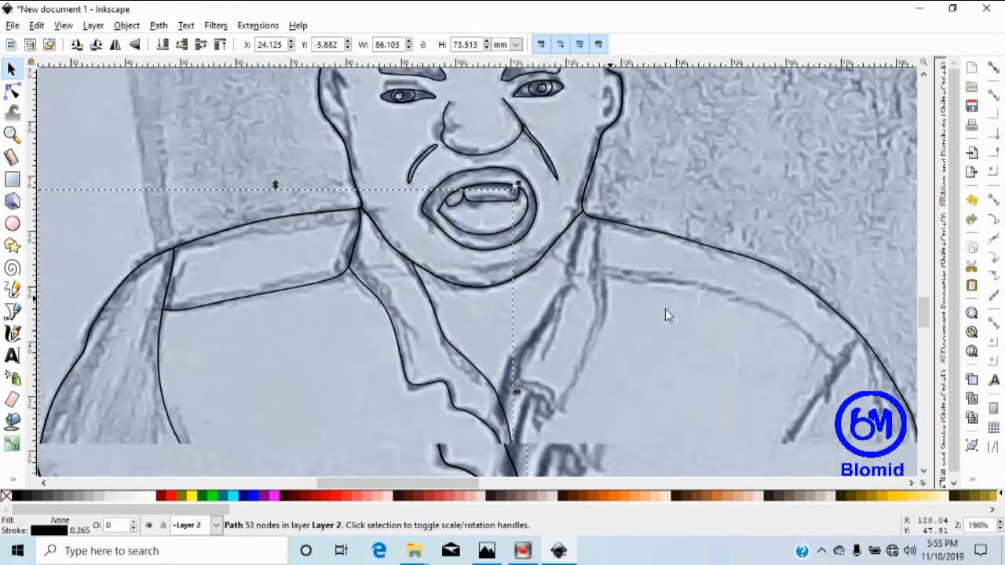
key("minus")
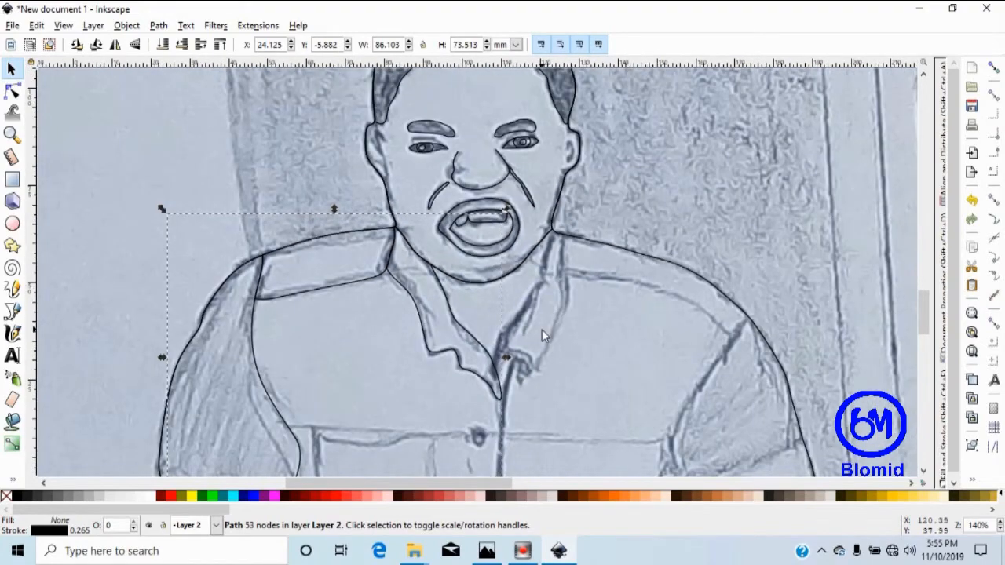
Start a curved path above the right shoulder and trace the right collar's inner edge down to the shirt opening.
scroll(542, 331, "down", 2)
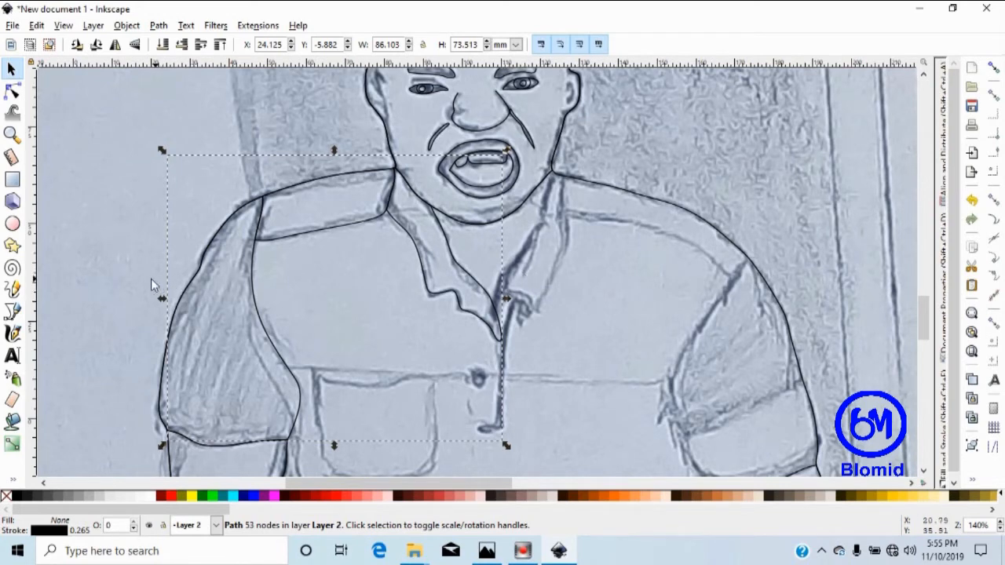
left_click(11, 312)
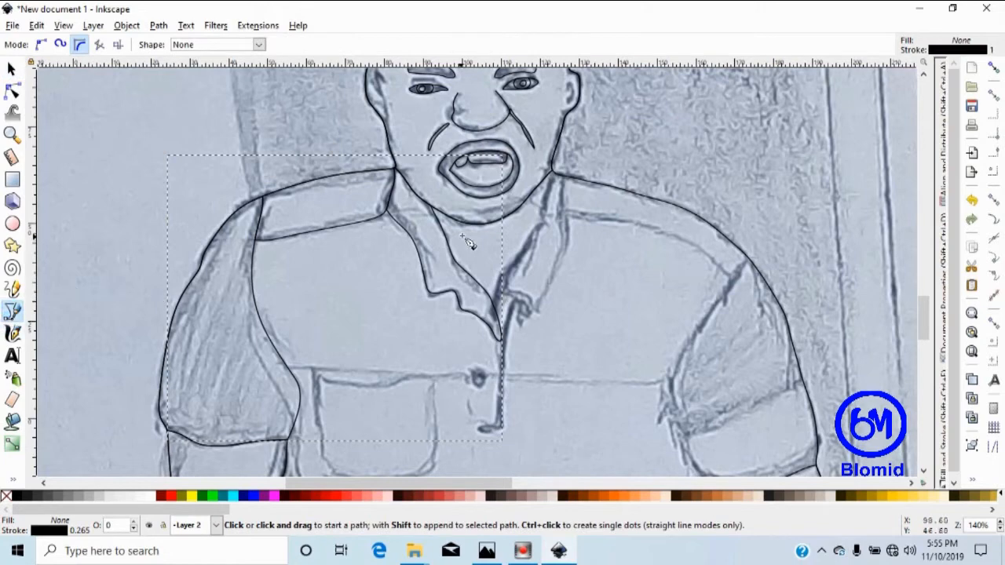
left_click(583, 134)
left_click(560, 162)
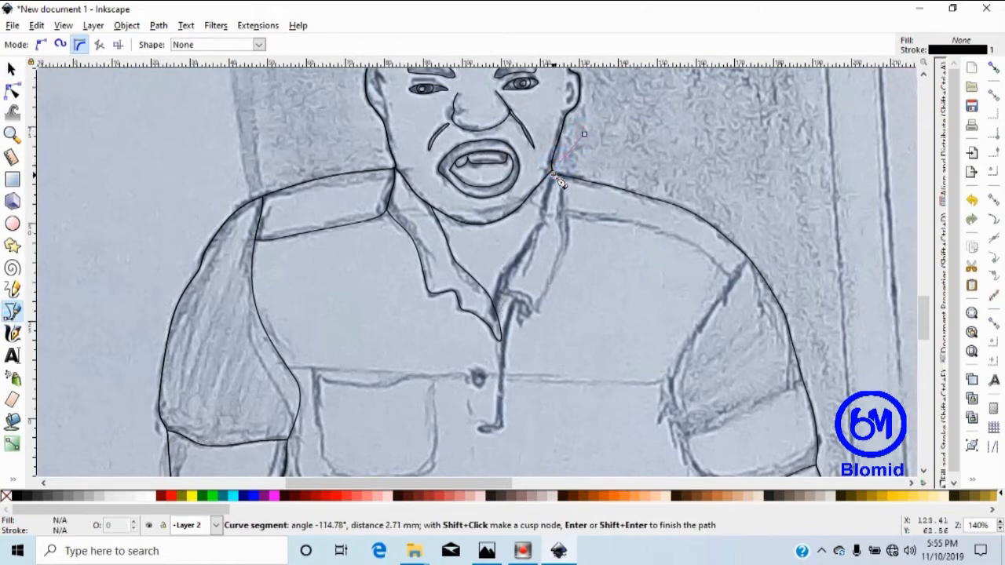
left_click(551, 177)
left_click(546, 196)
left_click(541, 212)
left_click(540, 226)
left_click(533, 233)
left_click(525, 243)
left_click(491, 294)
Continue the path down the shirt's front placket line, past the button, to the short hook at its lower end.
left_click(494, 324)
left_click(499, 361)
left_click(498, 396)
left_click(497, 423)
left_click(482, 428)
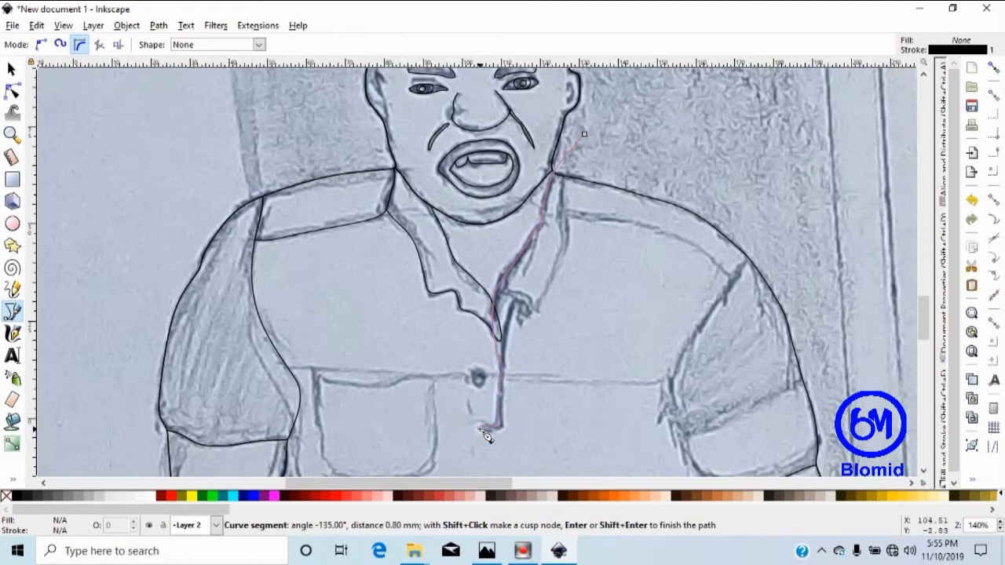
Trace around the tip of the placket's short hook and back along its underside to the lower corner.
scroll(484, 436, "up", 4)
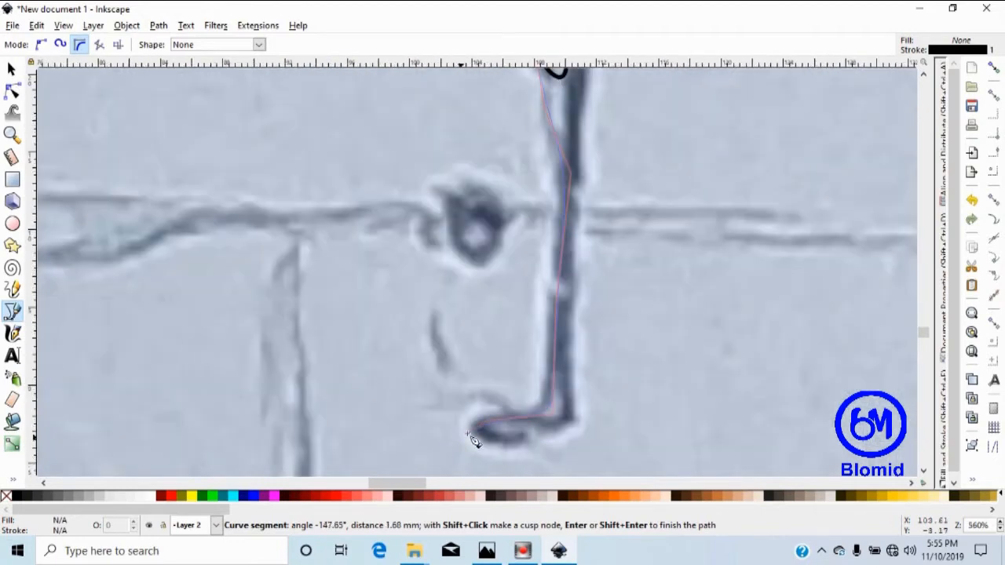
left_click(475, 430)
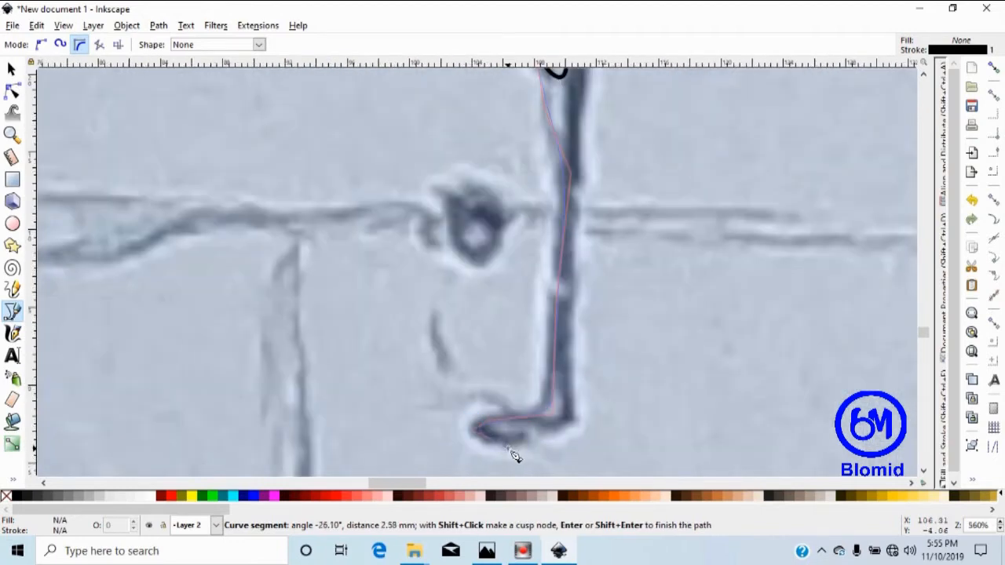
left_click(493, 441)
left_click(526, 441)
left_click(487, 429)
left_click(535, 426)
left_click(558, 430)
left_click(573, 419)
Trace the other side of the placket line back up to the lower edge of the right collar flap.
left_click(567, 370)
left_click(579, 302)
left_click(582, 165)
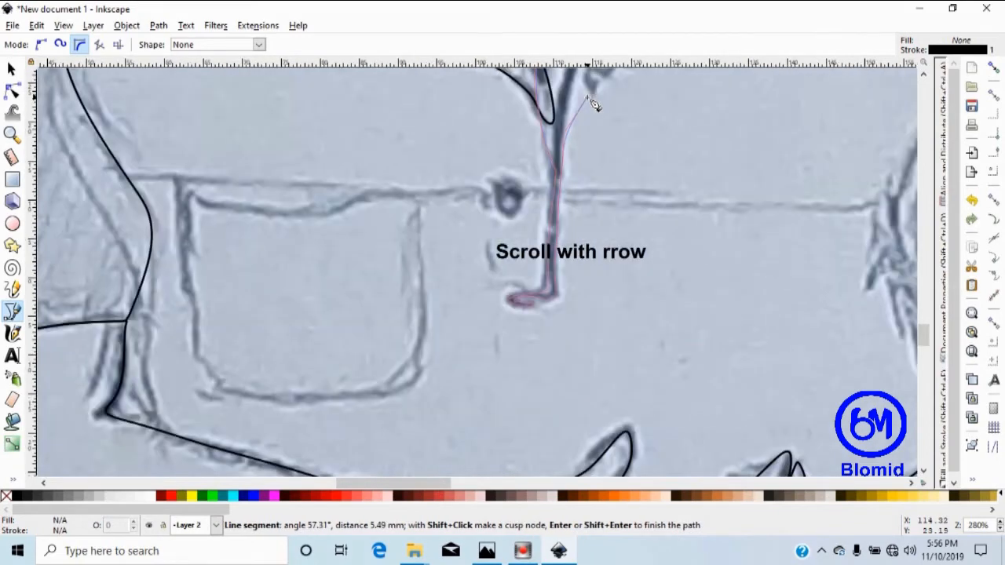
key("ctrl+Up")
key("ctrl+Up")
key("ctrl+Up")
key("ctrl+Up")
key("ctrl+Up")
key("ctrl+Up")
key("ctrl+Up")
key("ctrl+Up")
key("ctrl+Up")
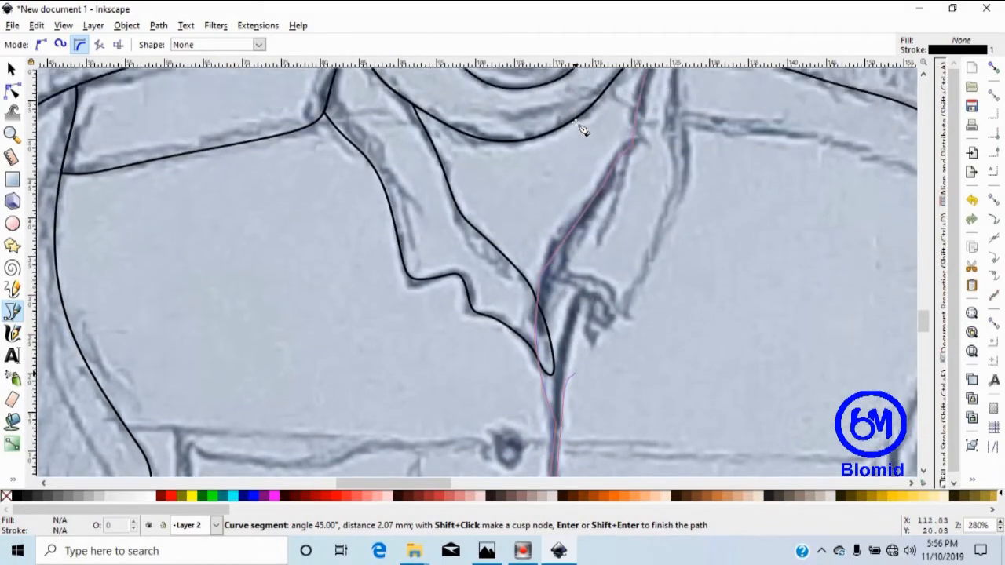
key("ctrl+Up")
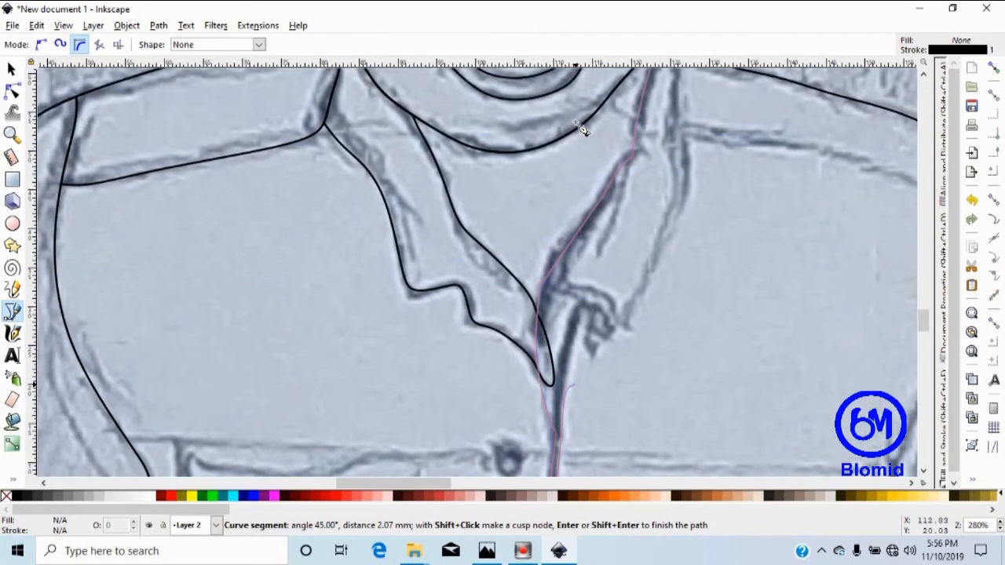
left_click(573, 344)
left_click(582, 305)
Trace the right collar flap's short lower edge and round its pointed corner.
left_click(608, 318)
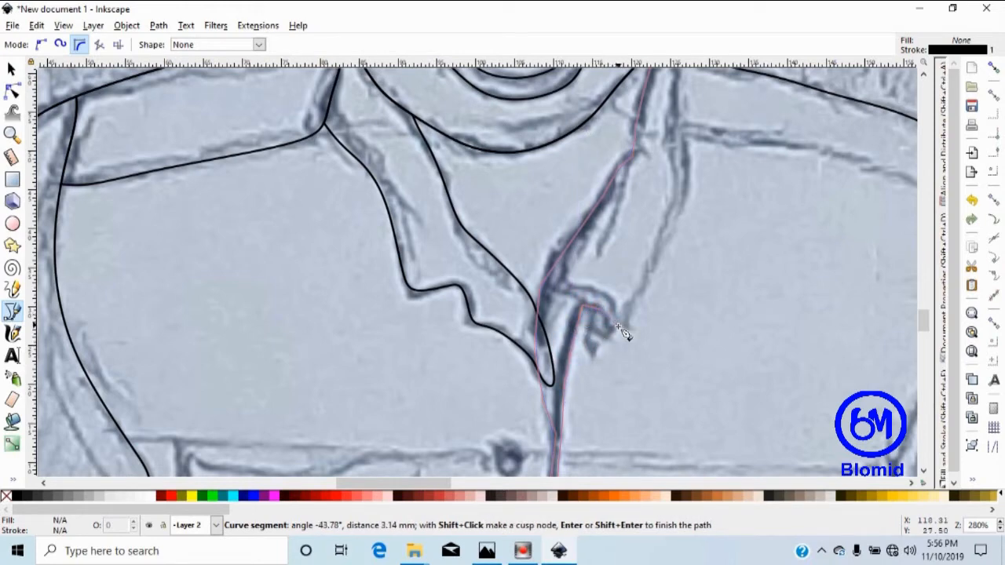
left_click(611, 329)
left_click(627, 330)
left_click(632, 306)
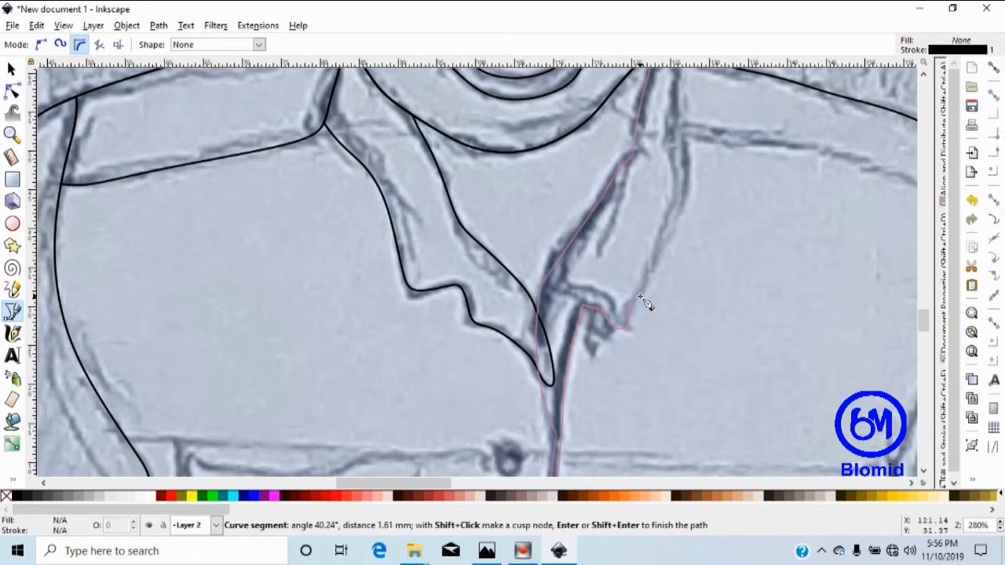
Trace the right collar flap's outer edge from its pointed corner up to just below the shoulder line.
left_click(645, 291)
left_click(653, 258)
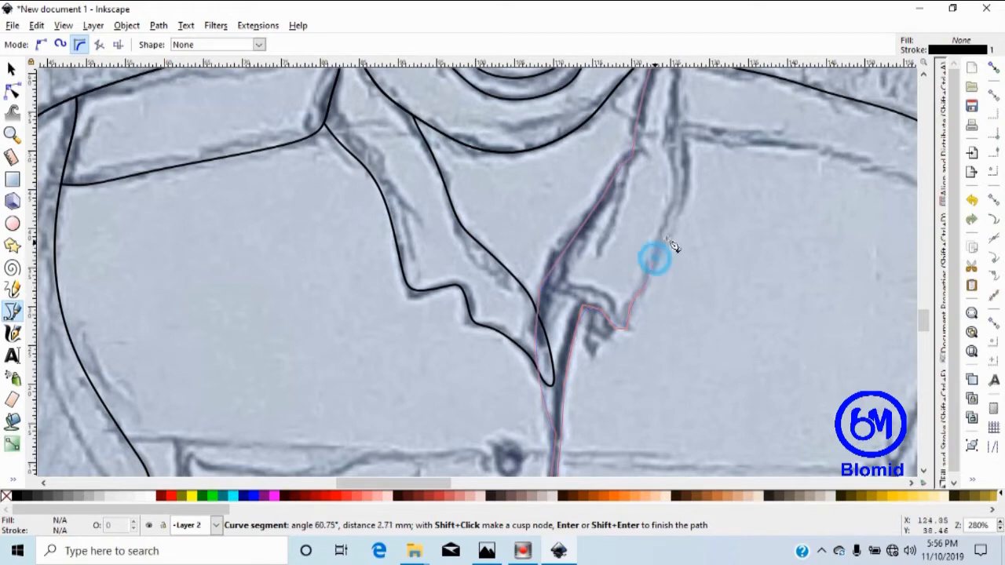
left_click(684, 186)
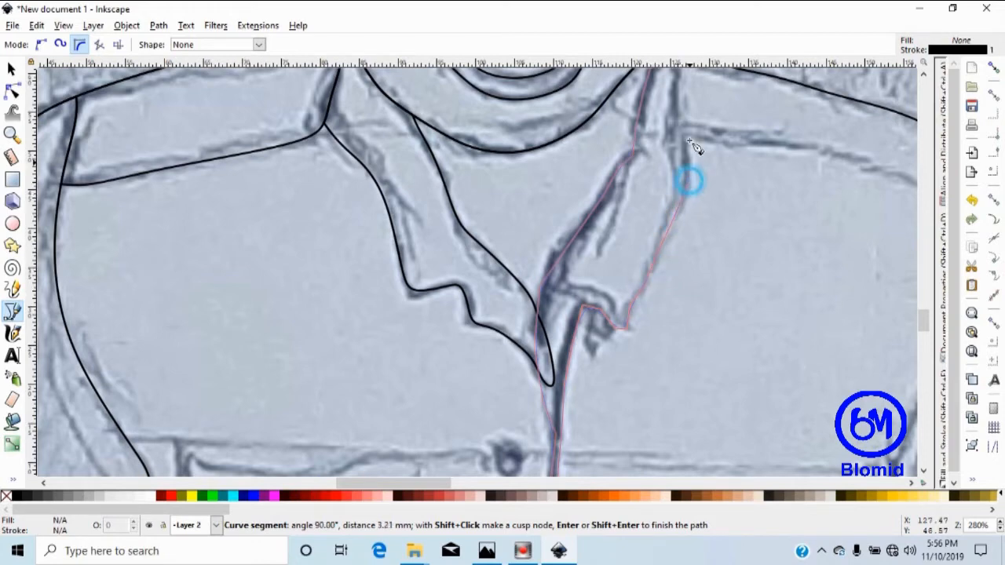
left_click(677, 102)
scroll(679, 106, "up", 2)
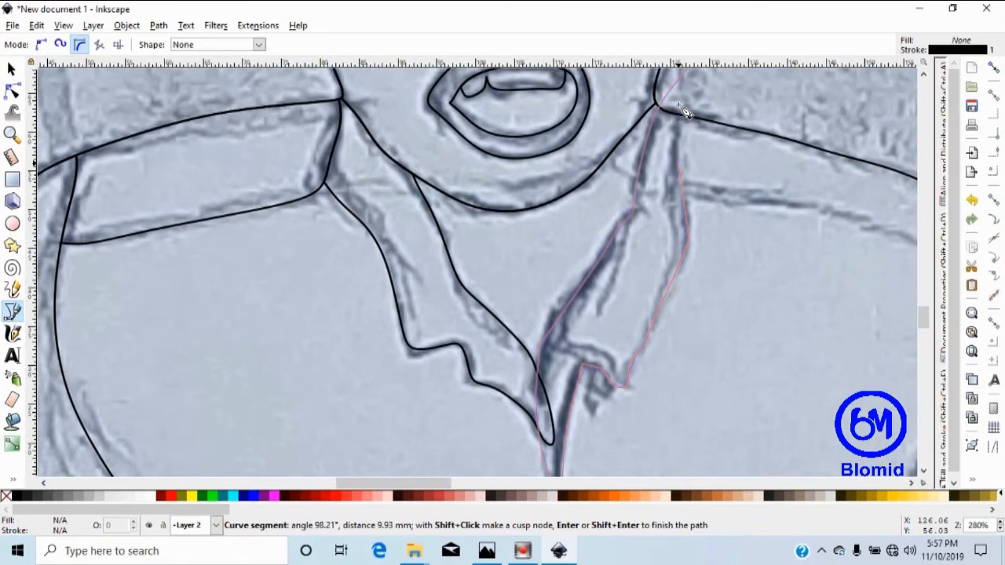
scroll(685, 111, "up", 1)
scroll(685, 112, "up", 2)
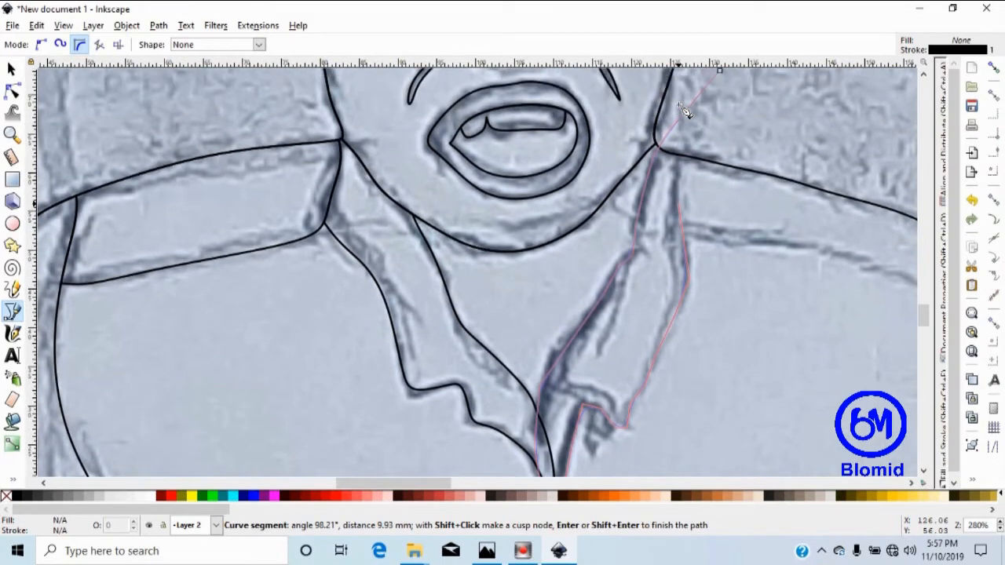
left_click(678, 214)
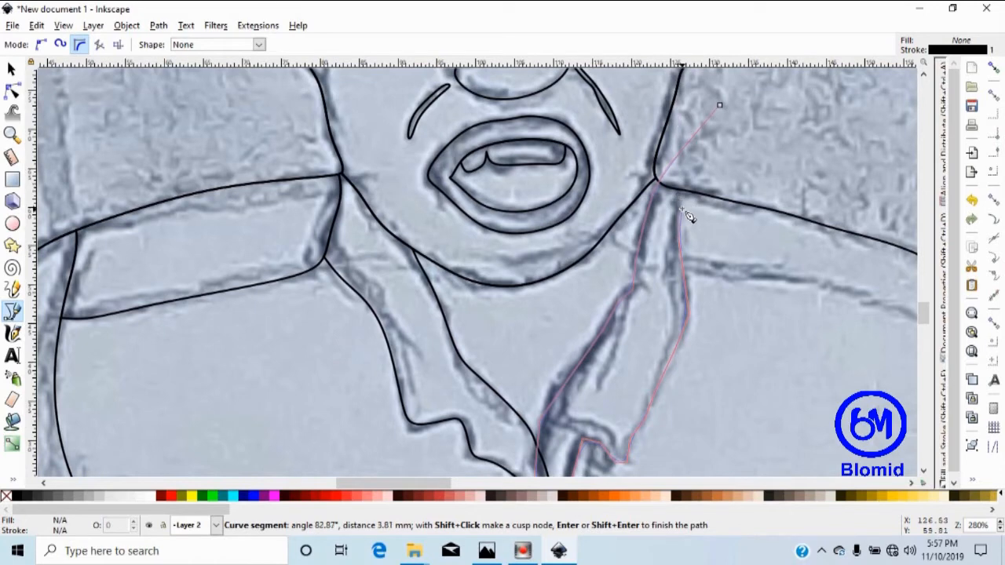
Extend the right collar path past the shoulder line beside the neck and close it at its starting node.
left_click(714, 147)
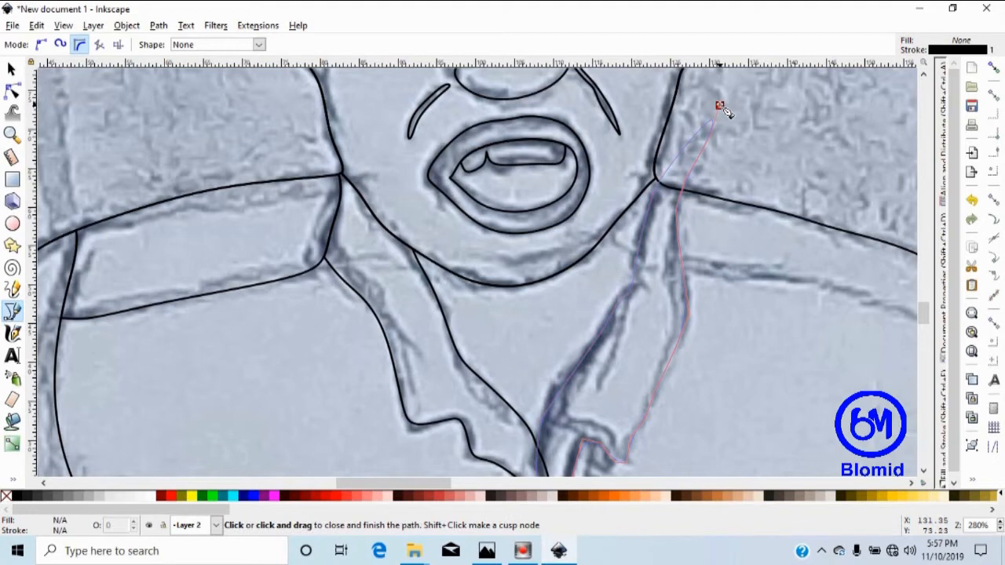
left_click(719, 106)
scroll(726, 229, "down", 2)
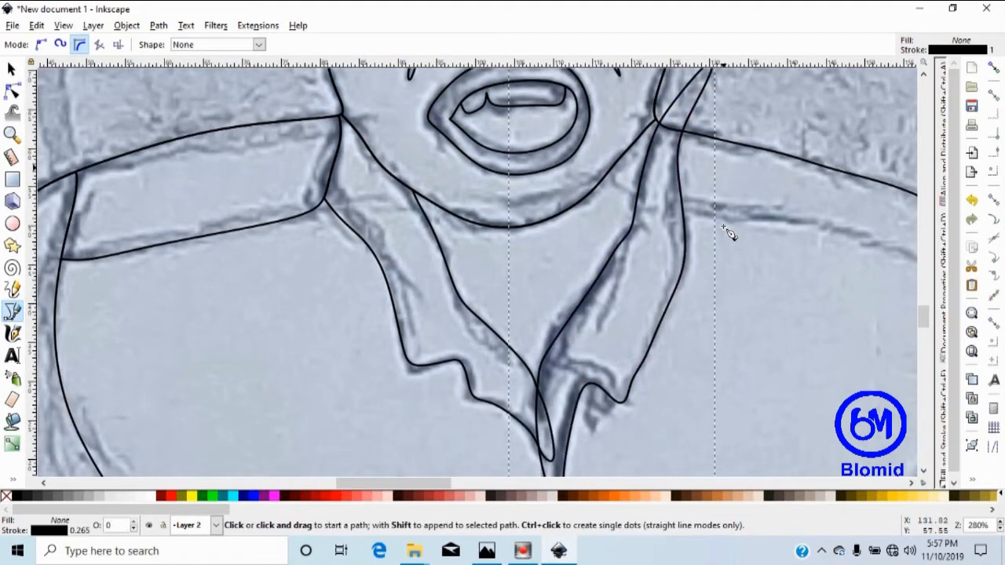
scroll(729, 233, "down", 2)
scroll(729, 233, "up", 4)
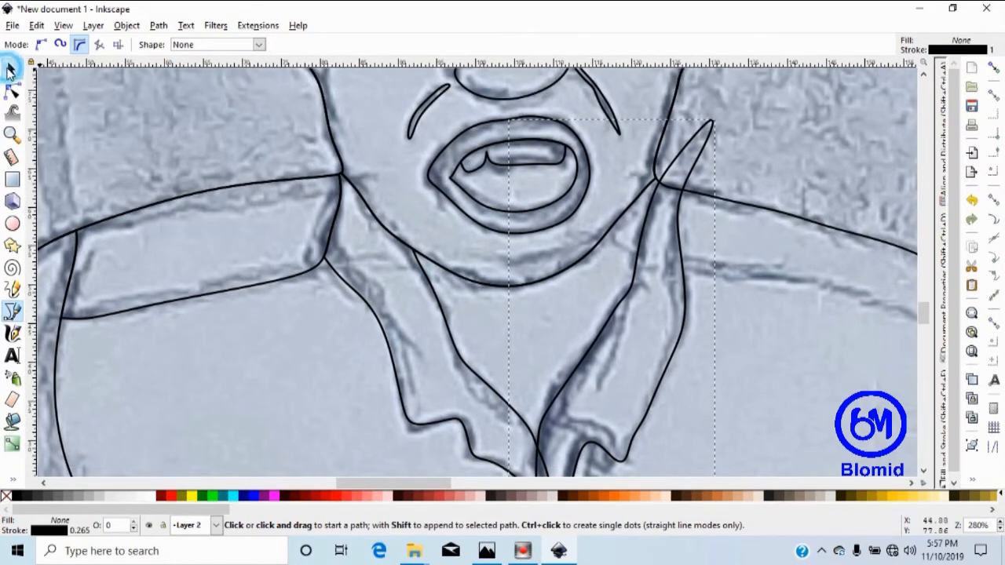
Duplicate the body outline and intersect the copy with the right collar path to trim the collar at the shoulder.
left_click(11, 69)
left_click(783, 217)
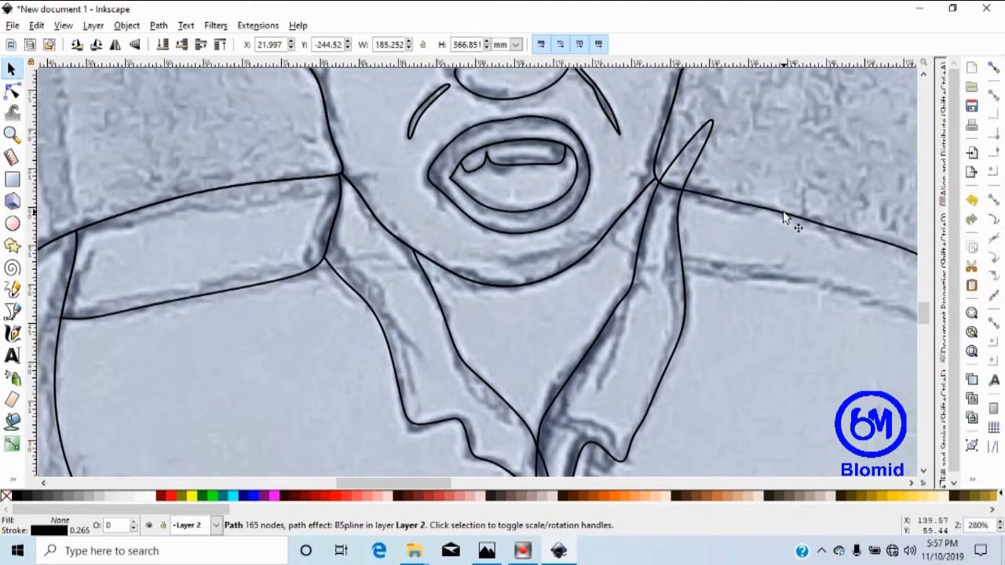
scroll(784, 219, "down", 3, "ctrl")
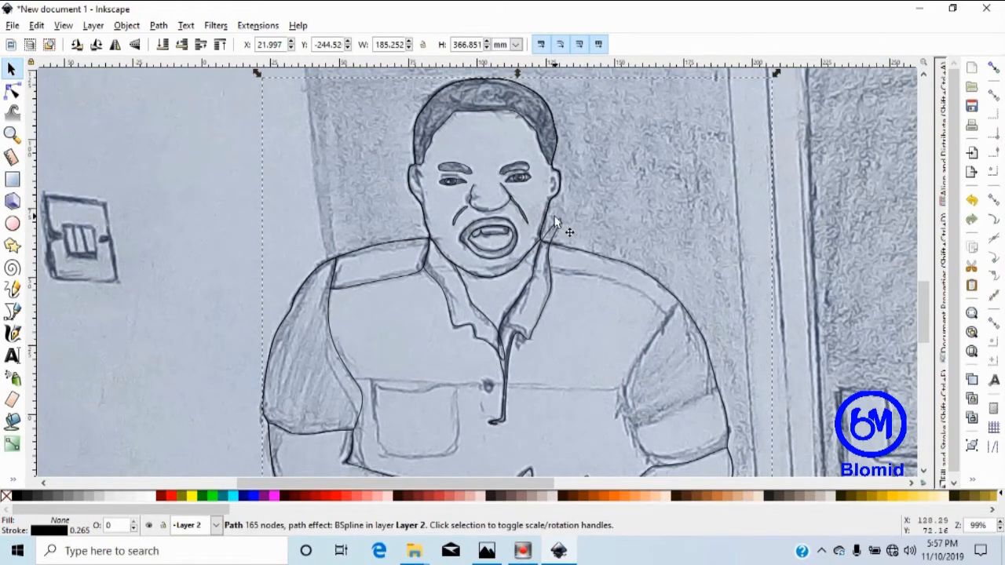
key("ctrl")
scroll(554, 228, "up", 2)
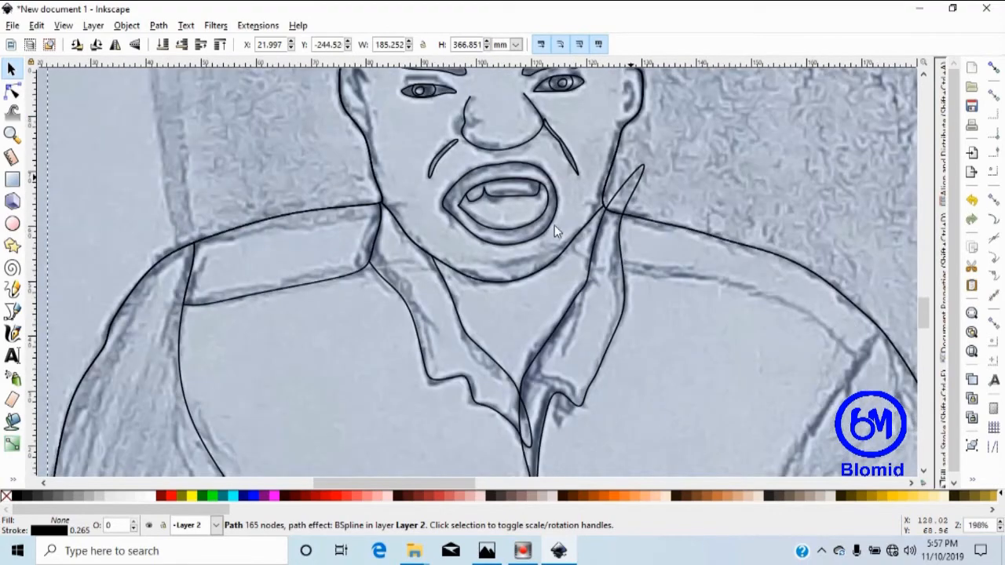
scroll(554, 230, "down", 1)
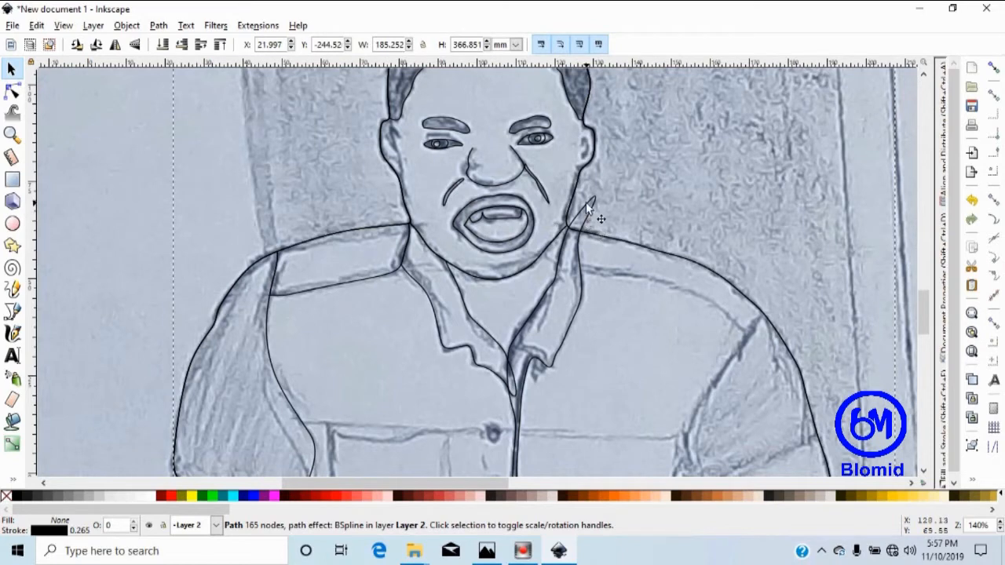
key("ctrl")
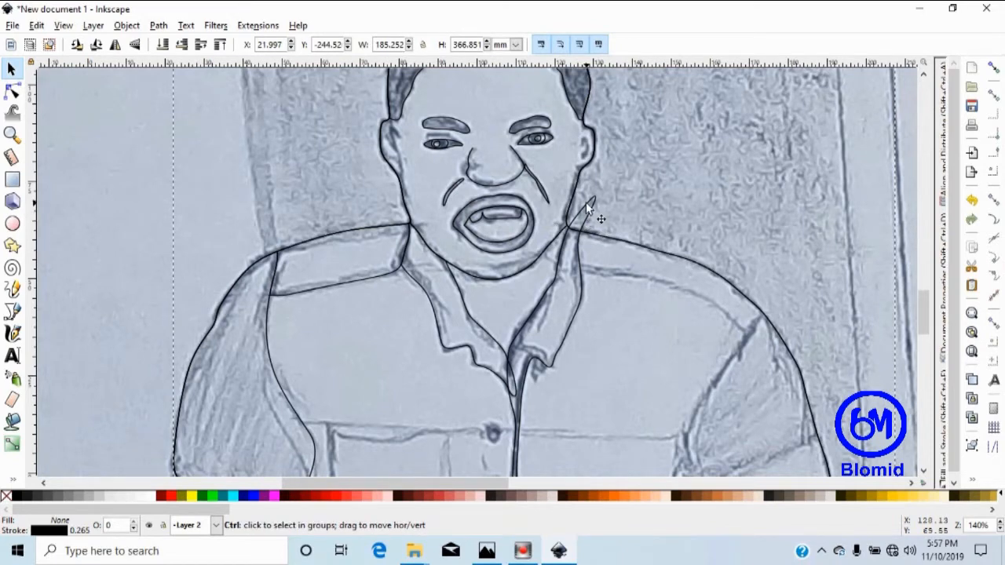
left_click(588, 201, "ctrl+shift")
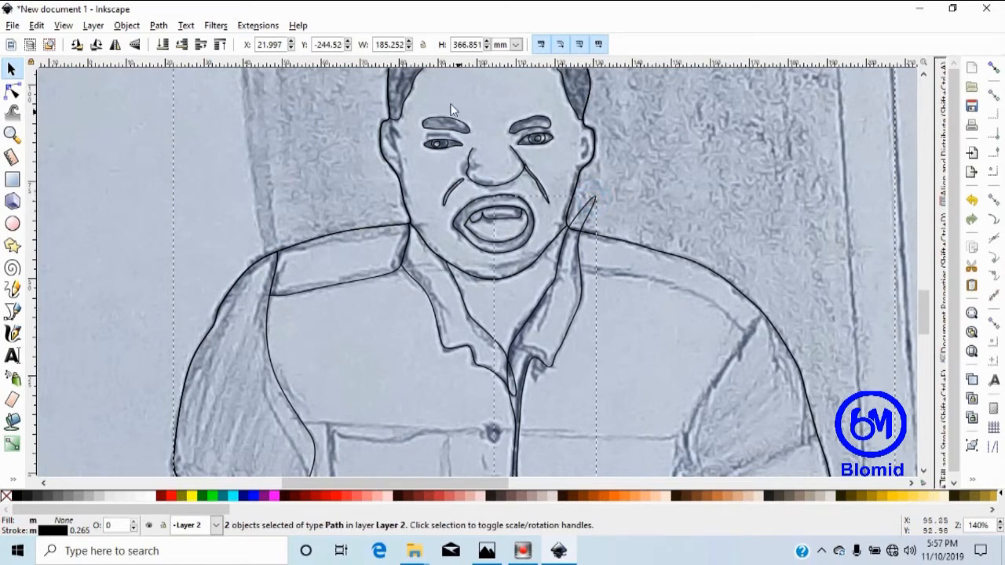
left_click(158, 25)
left_click(188, 142)
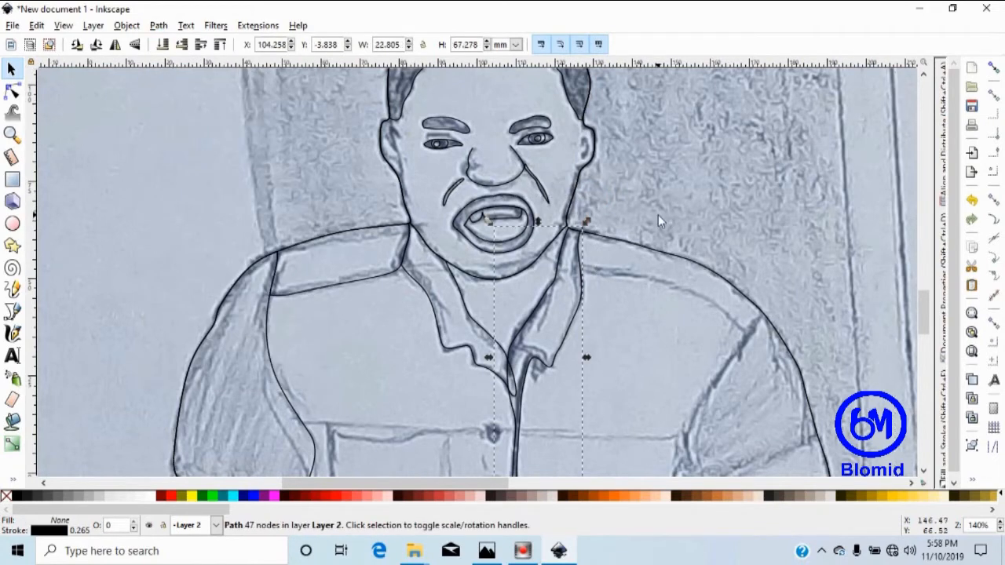
scroll(658, 213, "down", 2)
left_click(614, 146)
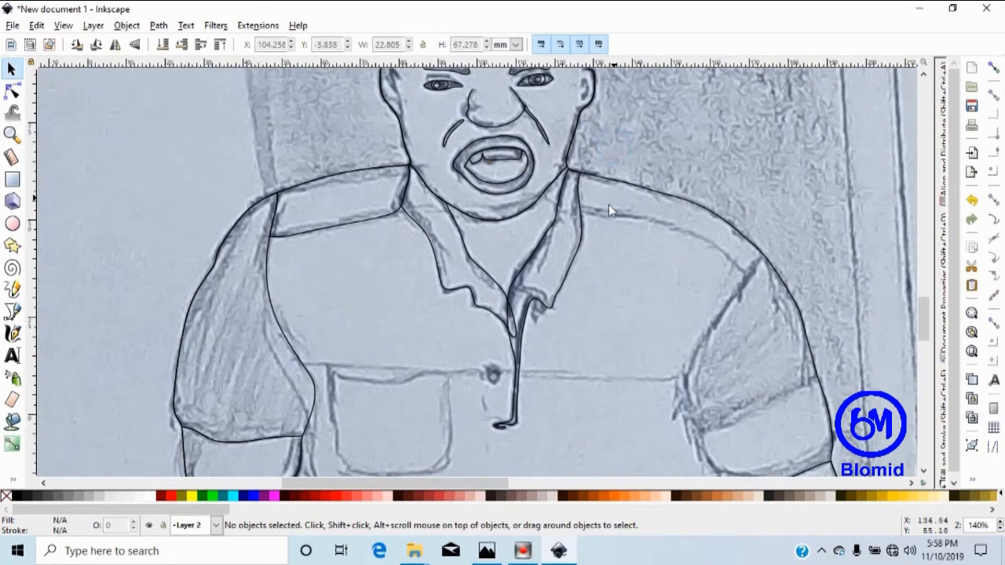
Subtract a duplicate of the right collar shape from the left collar shape with Difference where they overlap at the neckline.
scroll(540, 250, "down", 2)
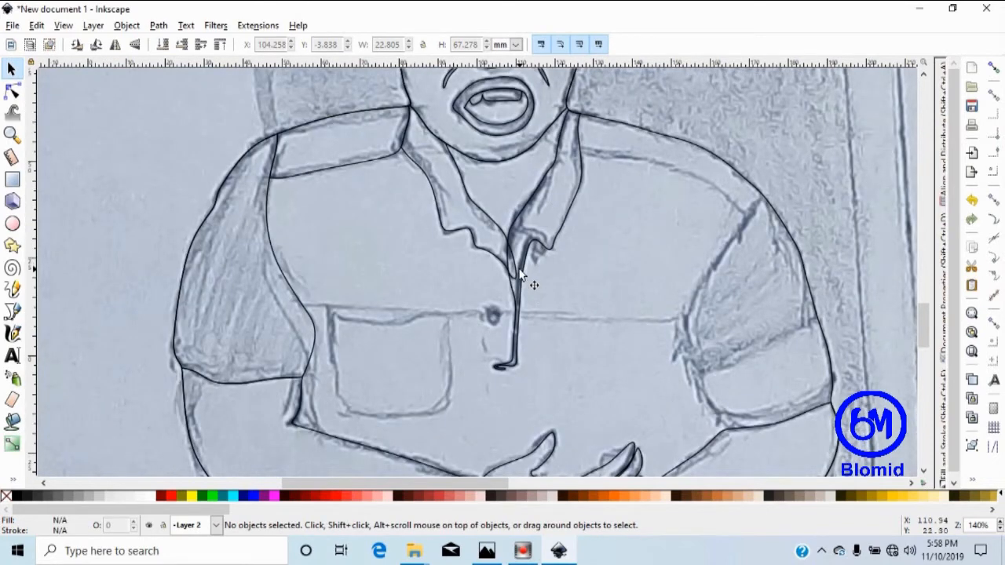
scroll(518, 270, "up", 3)
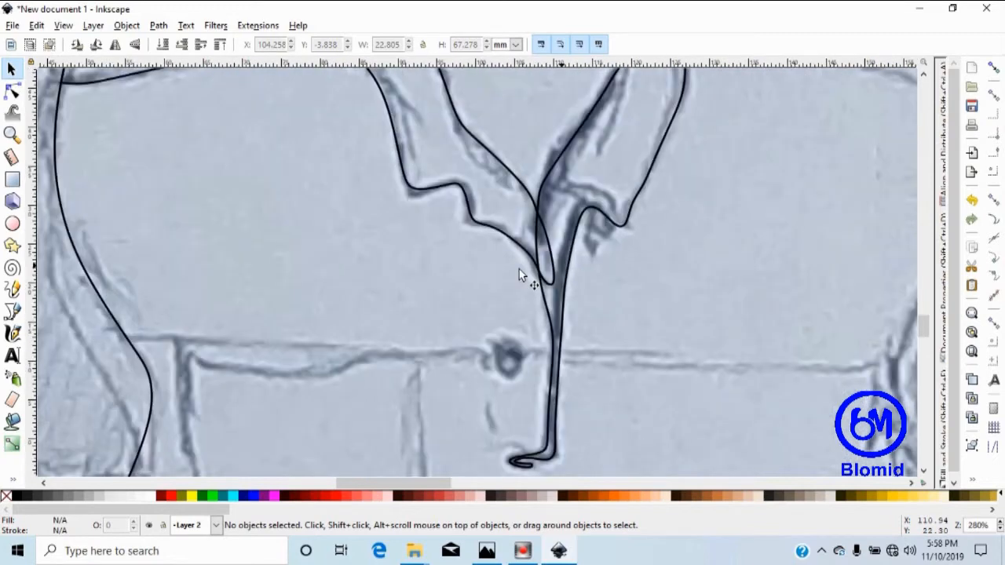
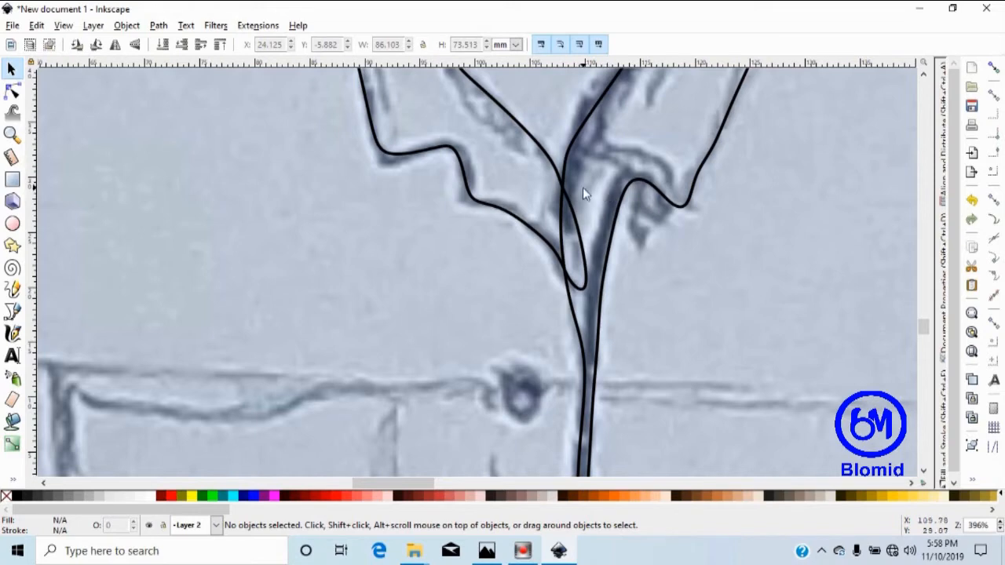
left_click(624, 203)
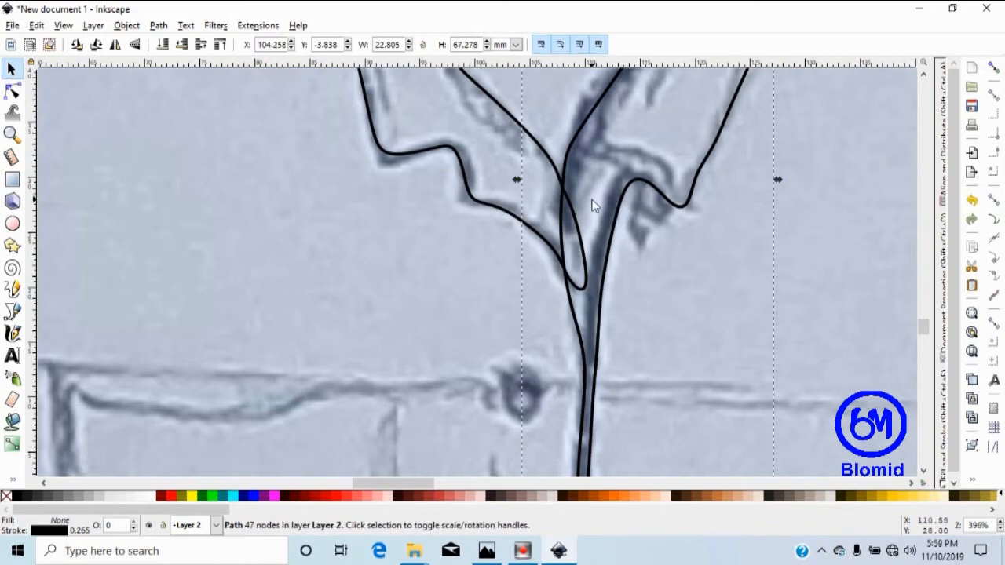
left_click(498, 102, "shift")
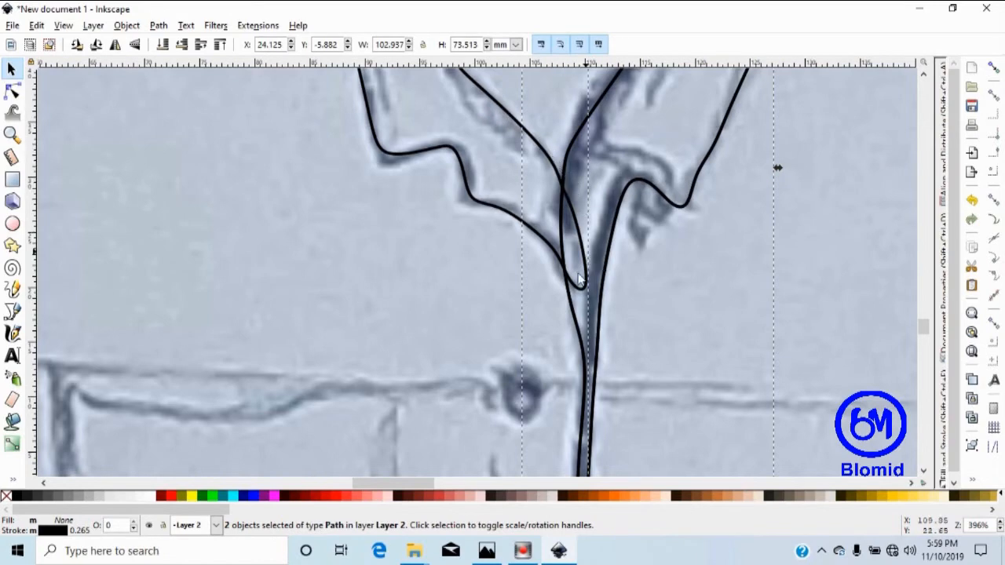
left_click(158, 25)
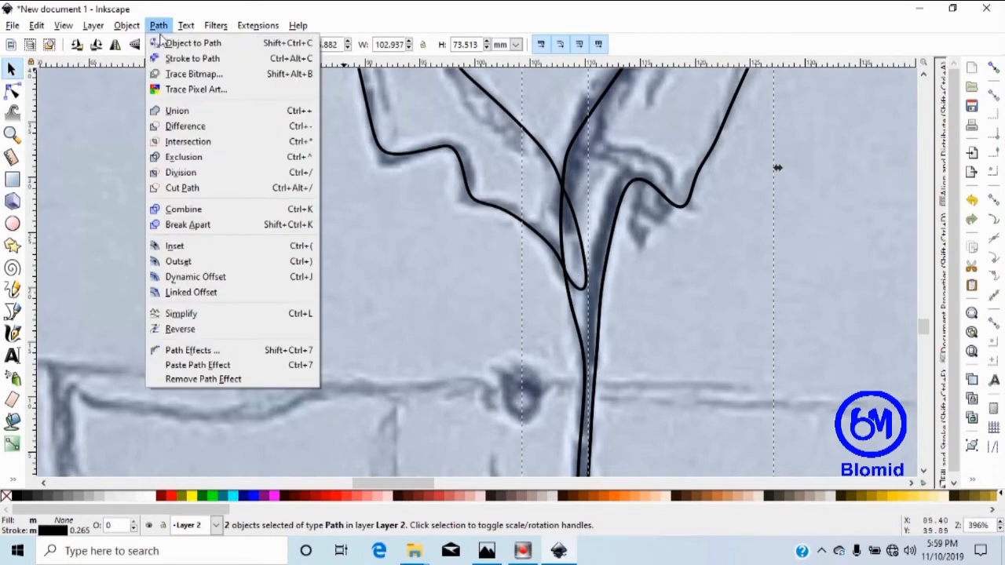
left_click(209, 127)
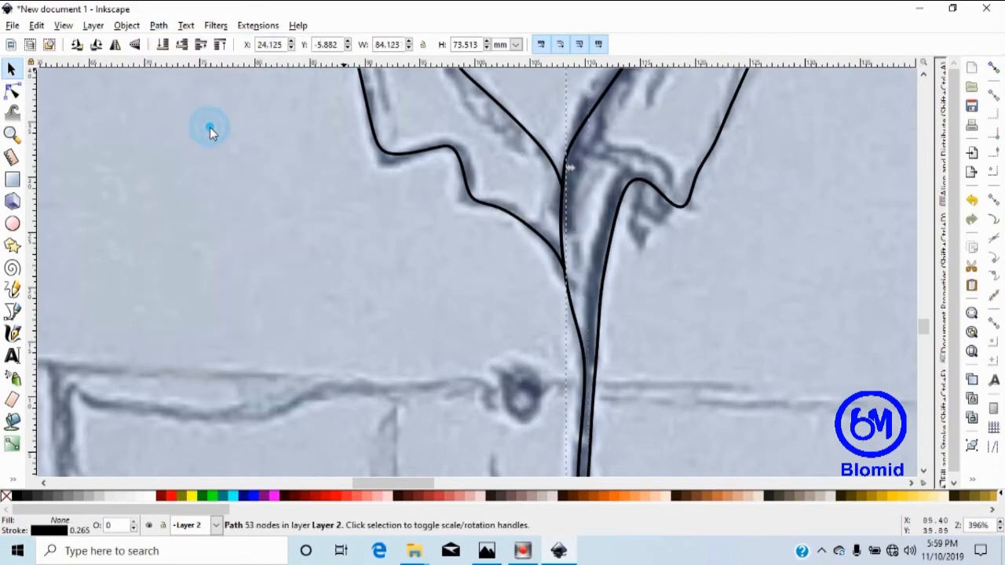
left_click(692, 292)
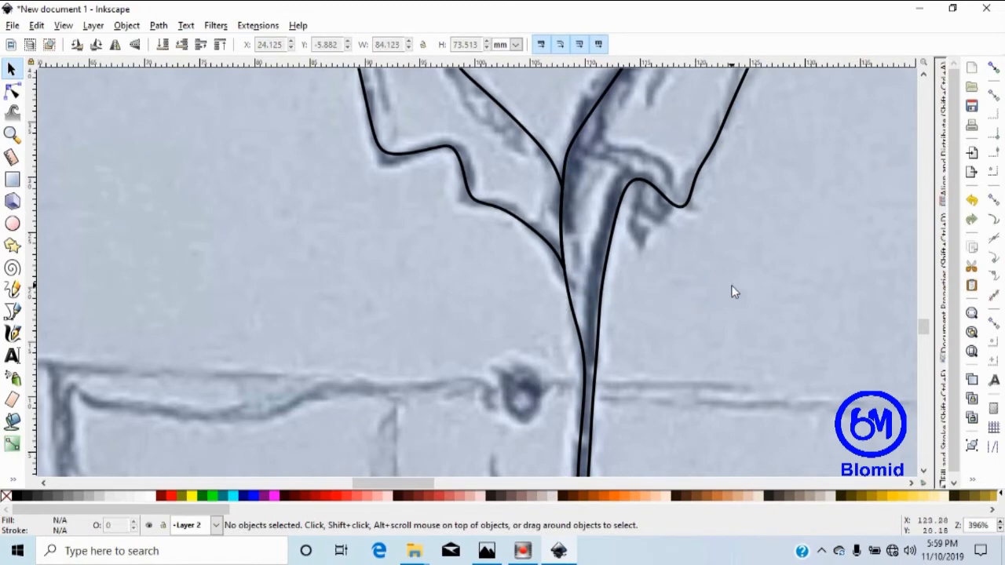
Start a Pen path for the right shoulder yoke outside the body and curve it in to the shoulder line at the sleeve seam.
key("minus")
key("minus")
key("minus")
key("minus")
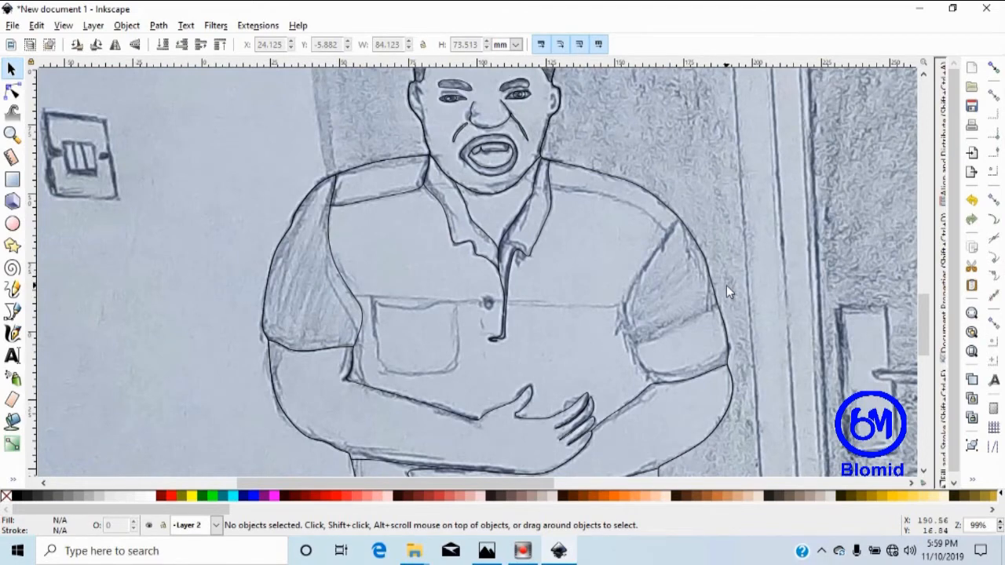
scroll(726, 284, "up", 2)
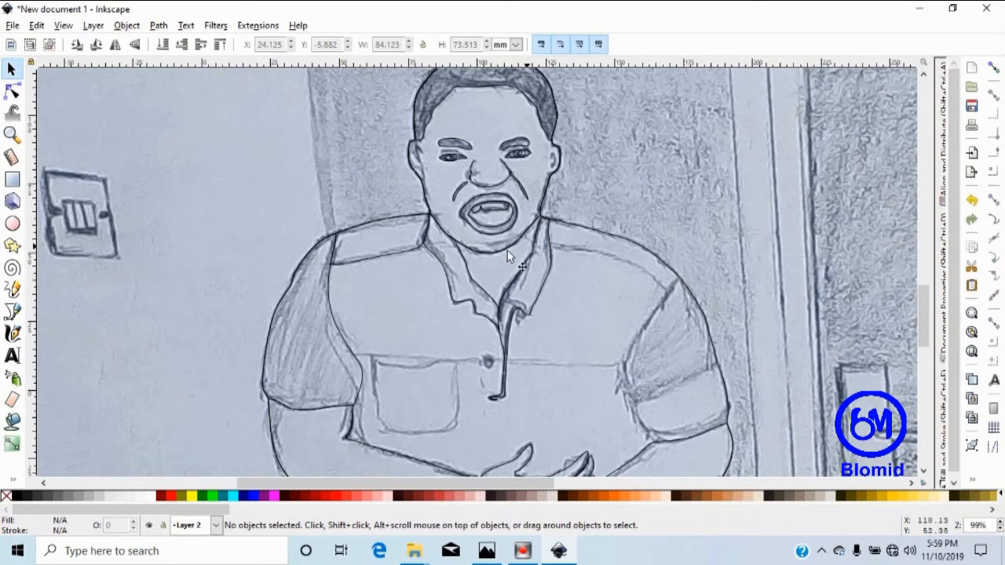
left_click(13, 312)
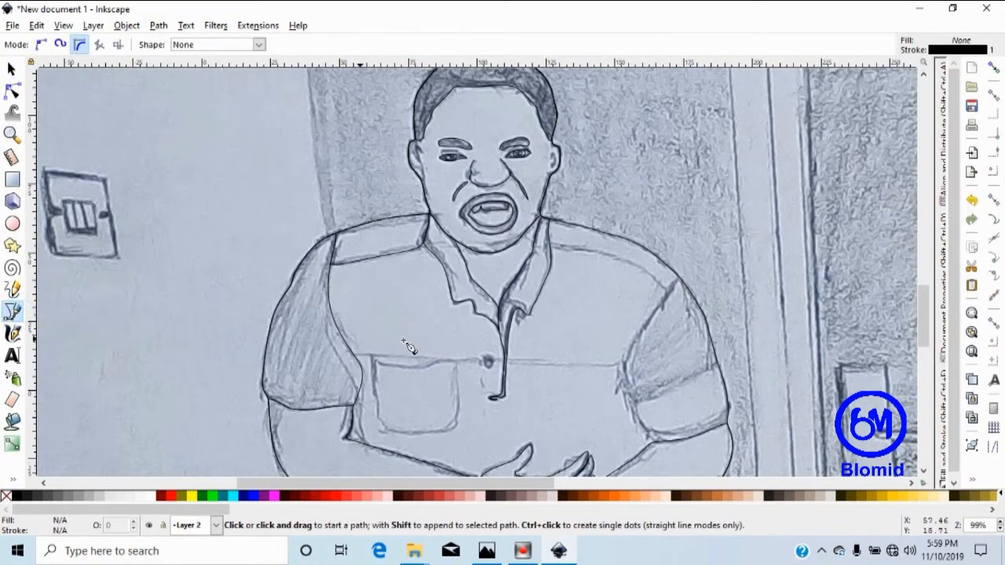
scroll(547, 269, "up", 2)
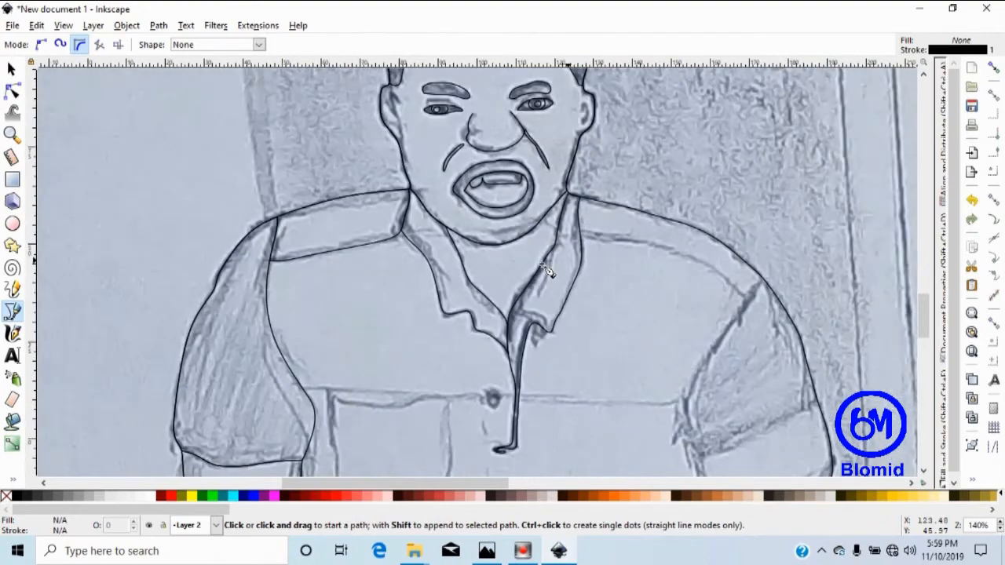
scroll(547, 270, "right", 5)
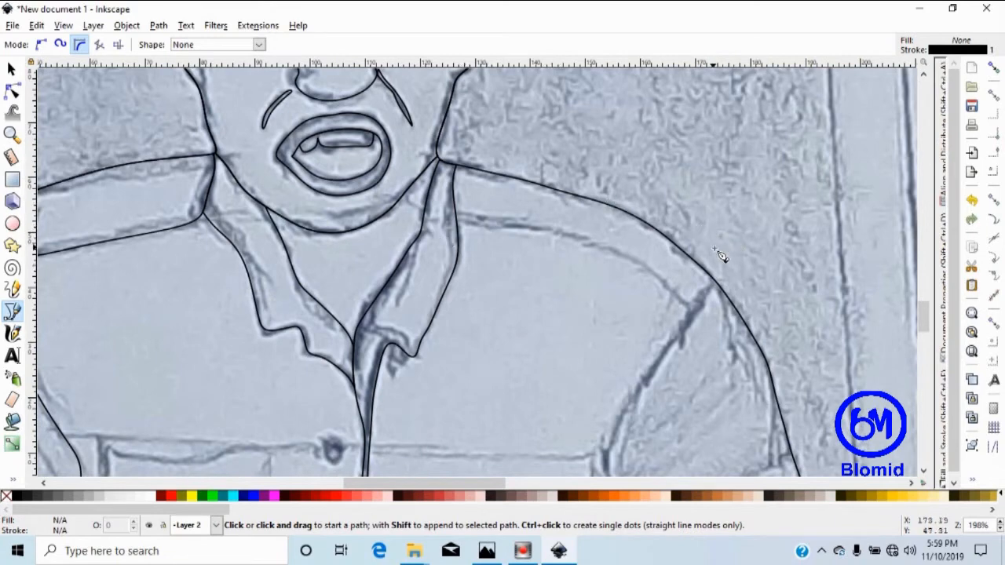
left_click(730, 219)
left_click(742, 249)
left_click(733, 271)
left_click(714, 283)
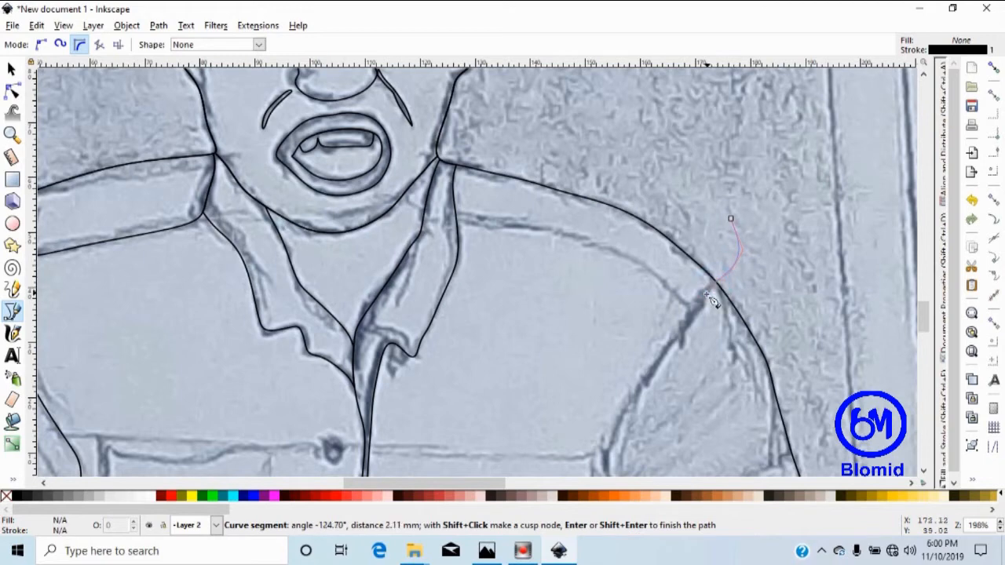
Trace the right yoke's short outer end and its lower edge across to inside the right collar flap.
left_click(680, 303)
left_click(658, 282)
left_click(628, 267)
left_click(610, 257)
left_click(573, 236)
left_click(529, 233)
left_click(479, 226)
left_click(443, 223)
Continue the yoke path up through the collar, across the shoulder line and out above the shoulder.
left_click(440, 206)
left_click(449, 177)
left_click(460, 151)
left_click(526, 120)
double_click(615, 142)
left_click(647, 155)
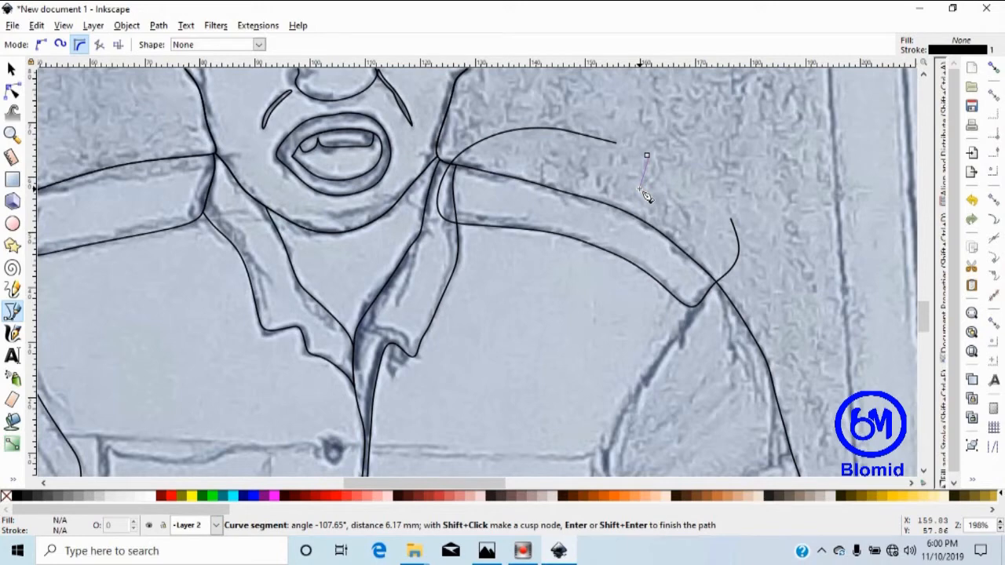
Resume the open right yoke path and close it by joining its two ends above the shoulder.
left_click(11, 91)
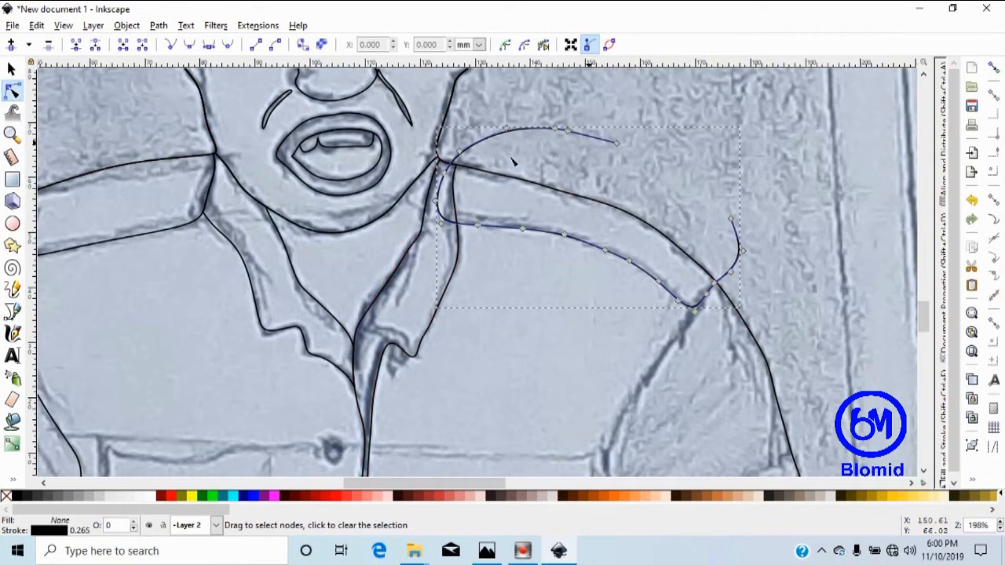
left_click(12, 69)
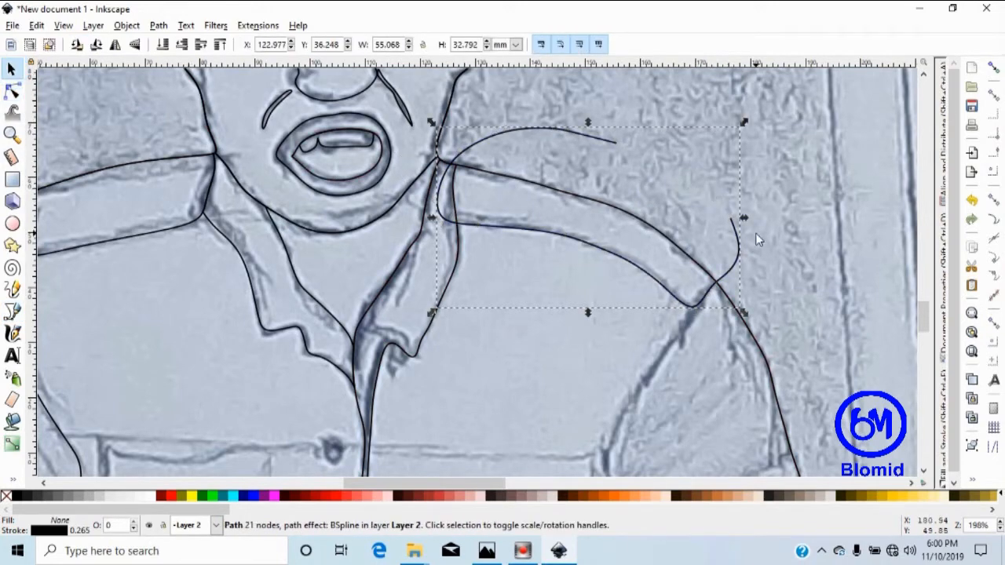
left_click(12, 310)
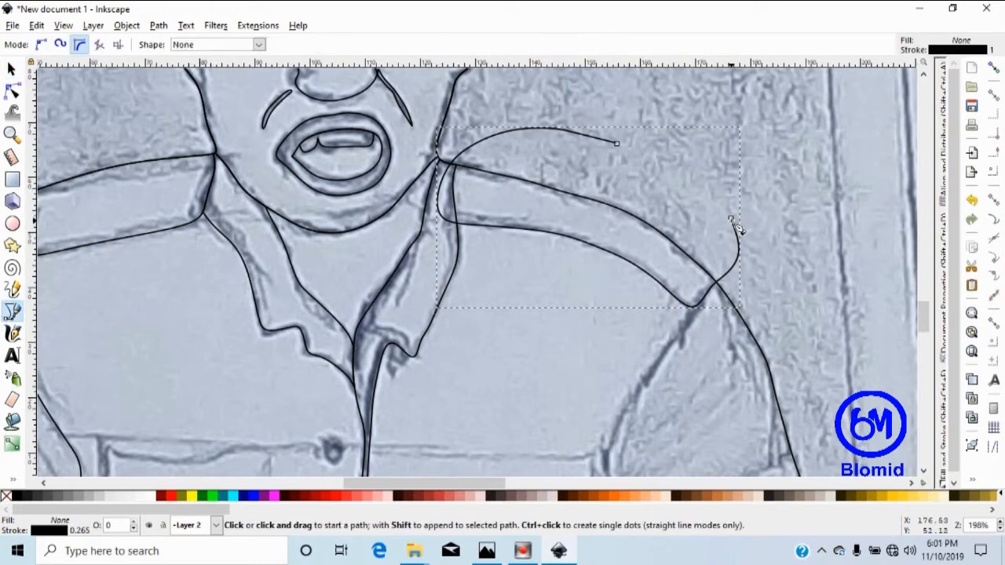
key("plus")
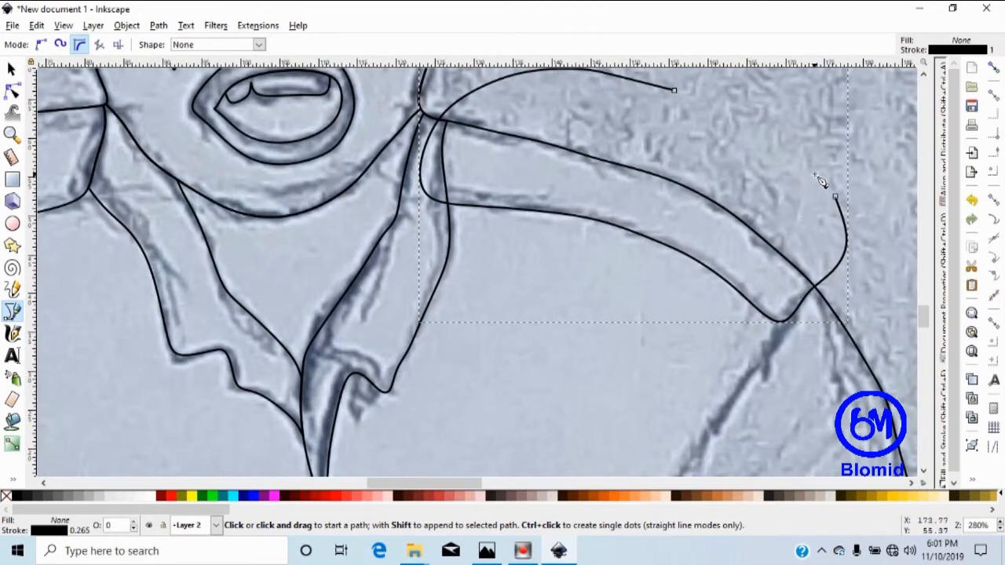
left_click(837, 198)
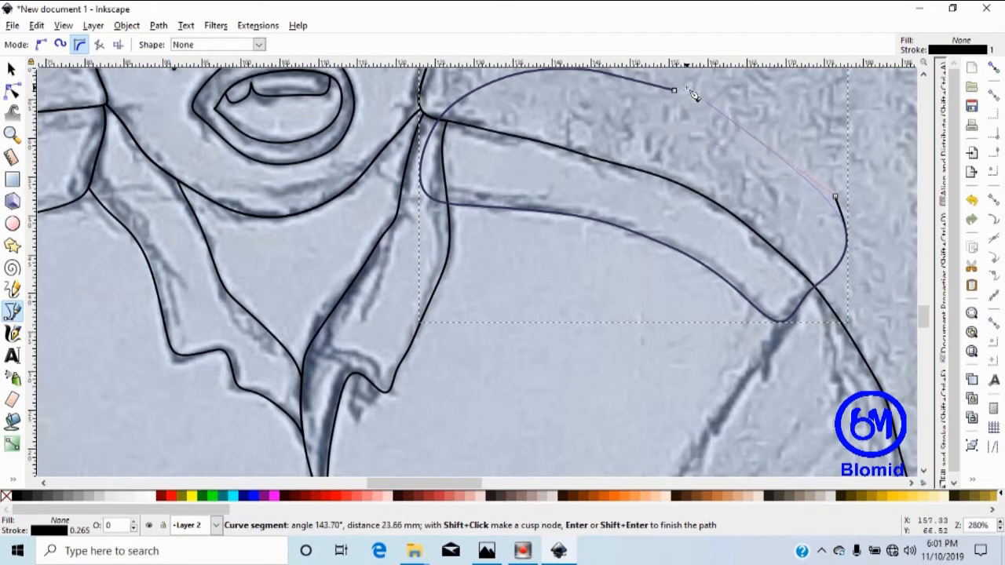
left_click_drag(675, 91, 816, 263)
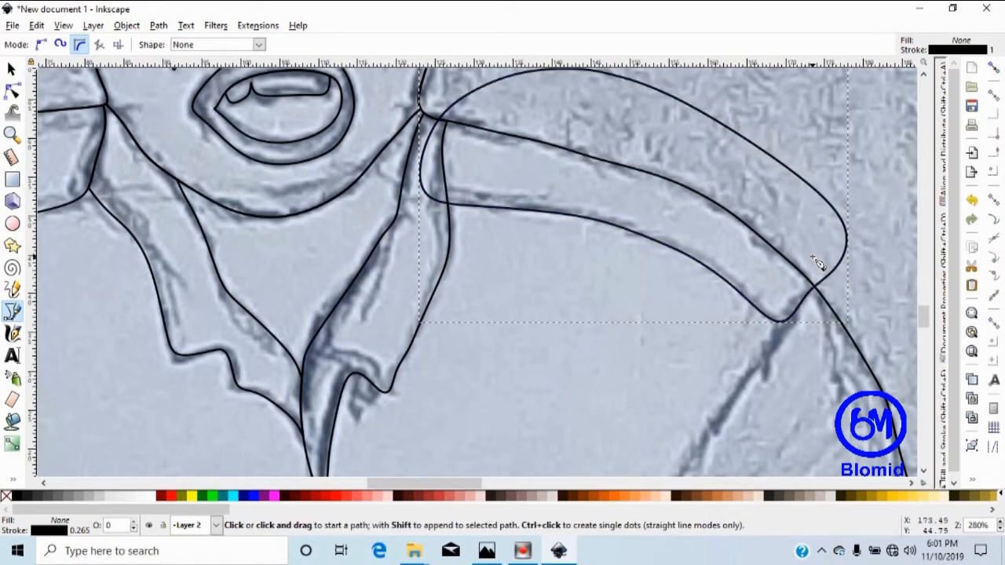
scroll(816, 263, "up", 2)
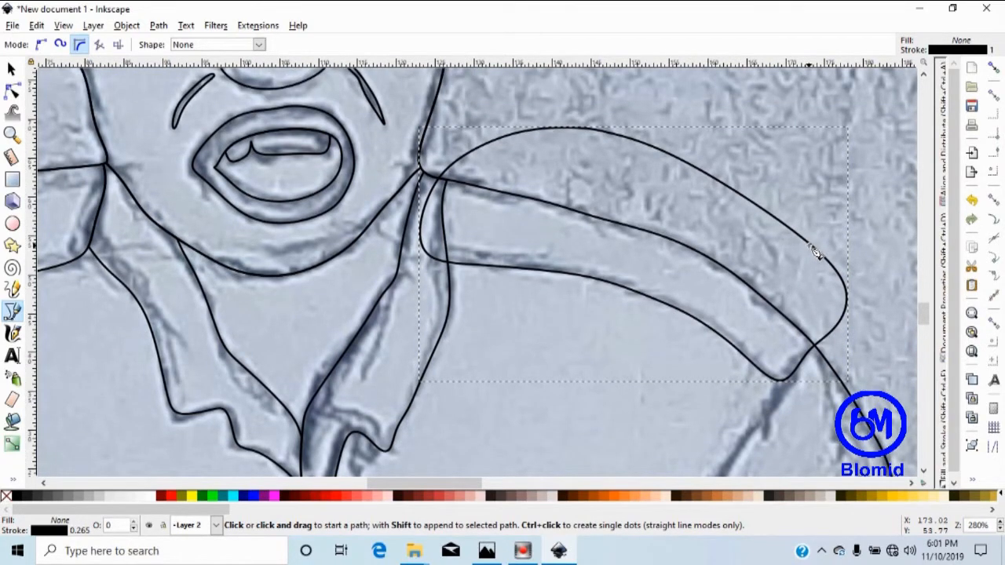
Trim the right yoke shape to the shoulder line by applying Intersection with a duplicate of the body outline.
left_click(430, 252)
key("s")
key("minus")
key("minus")
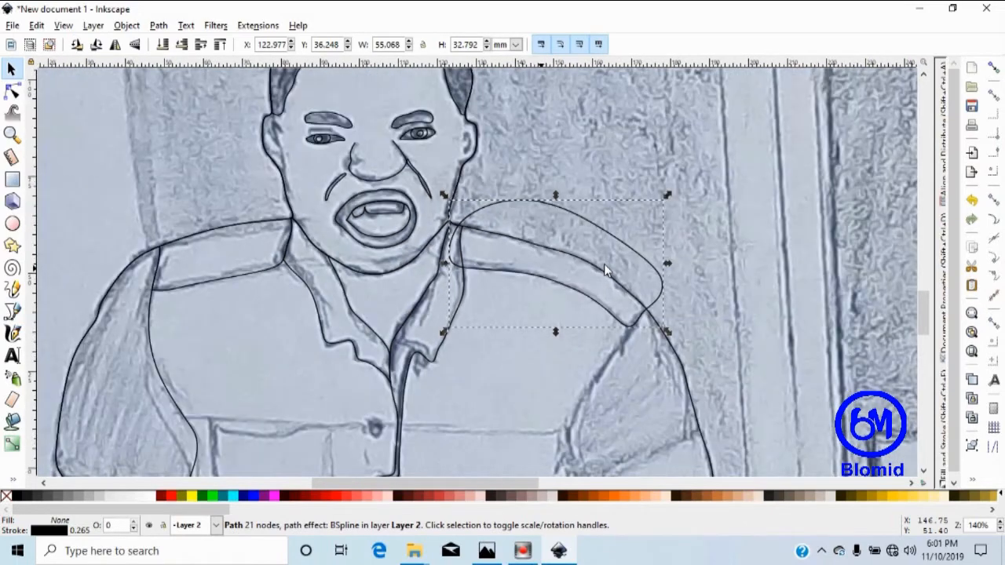
left_click(682, 366)
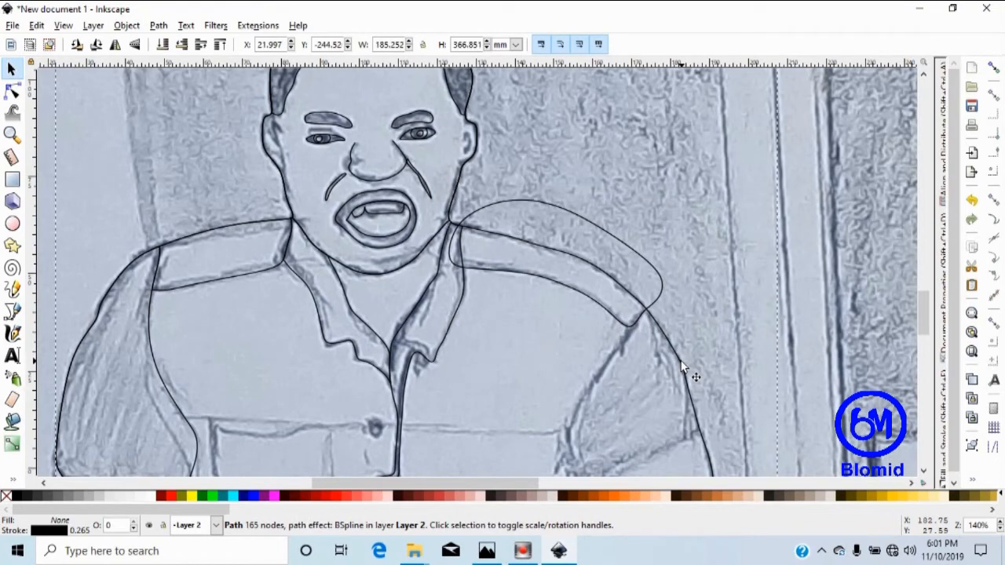
key("minus")
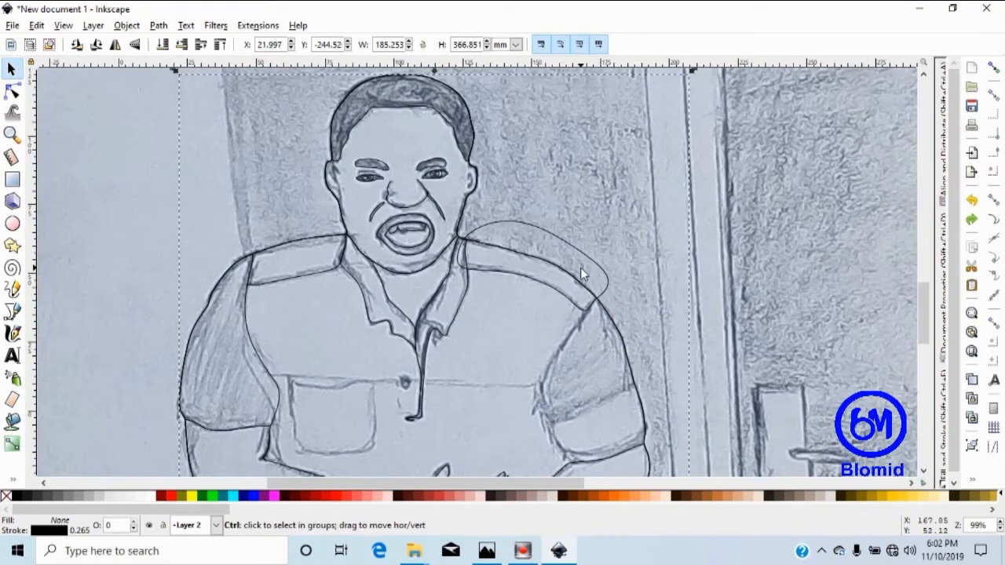
left_click(569, 238, "shift")
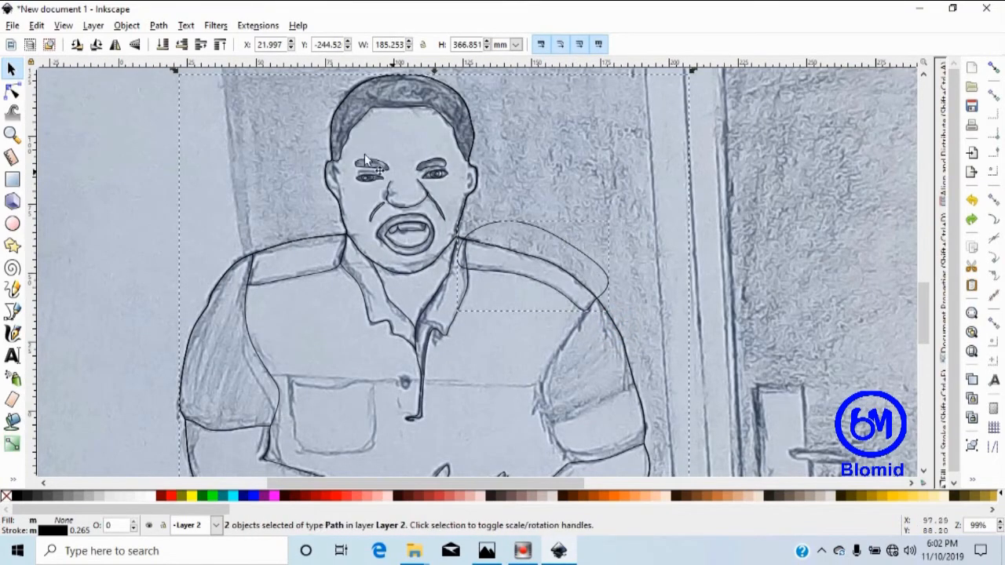
left_click(159, 27)
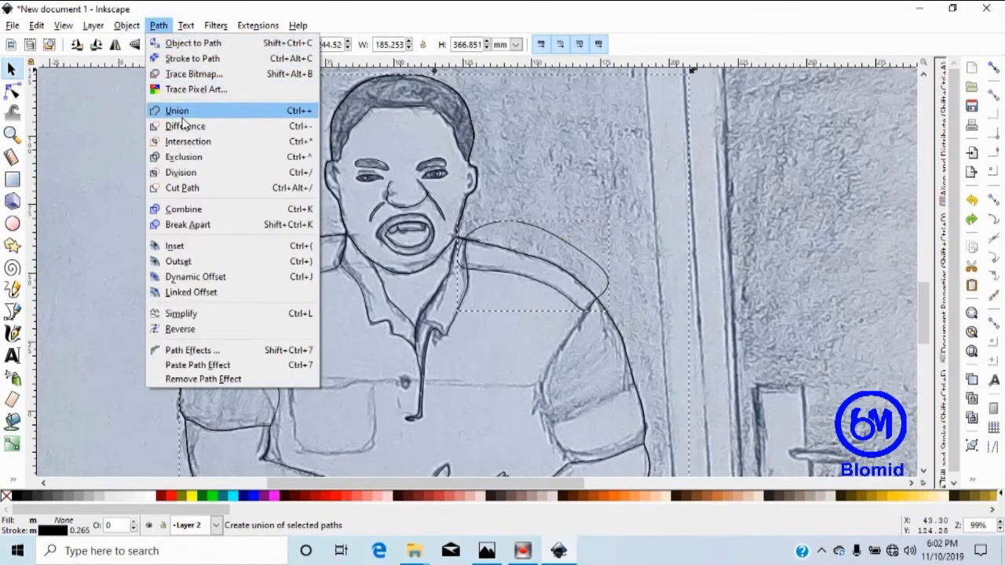
left_click(188, 145)
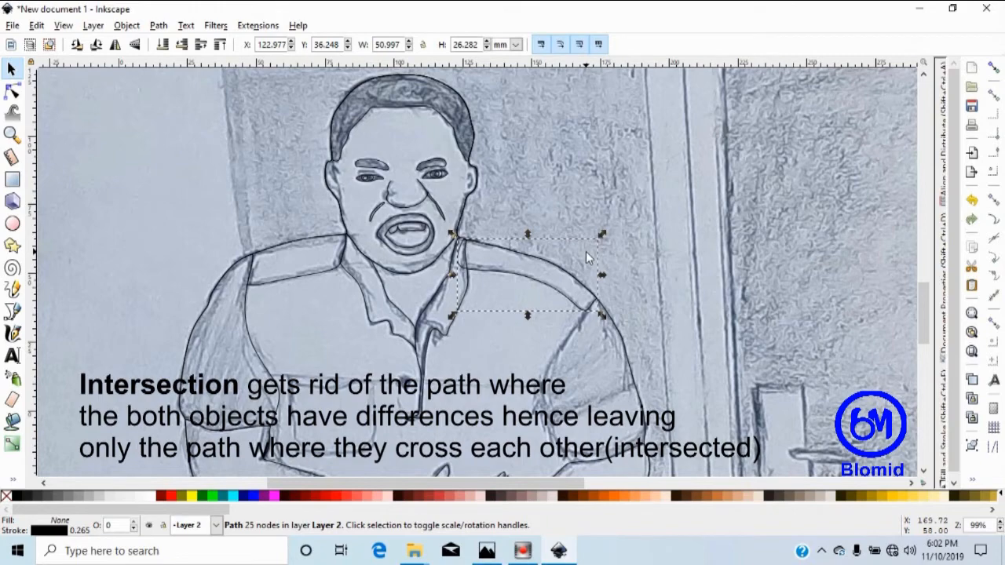
key("plus")
key("plus")
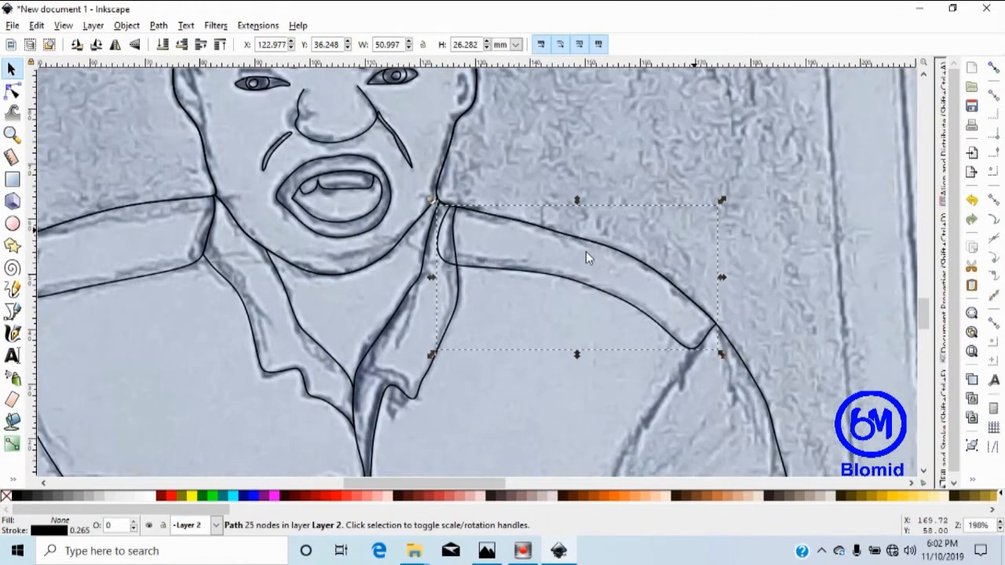
Subtract a duplicate of the right collar shape from the right yoke with Difference so the yoke ends at the collar edge.
left_click(452, 390)
left_click(440, 336)
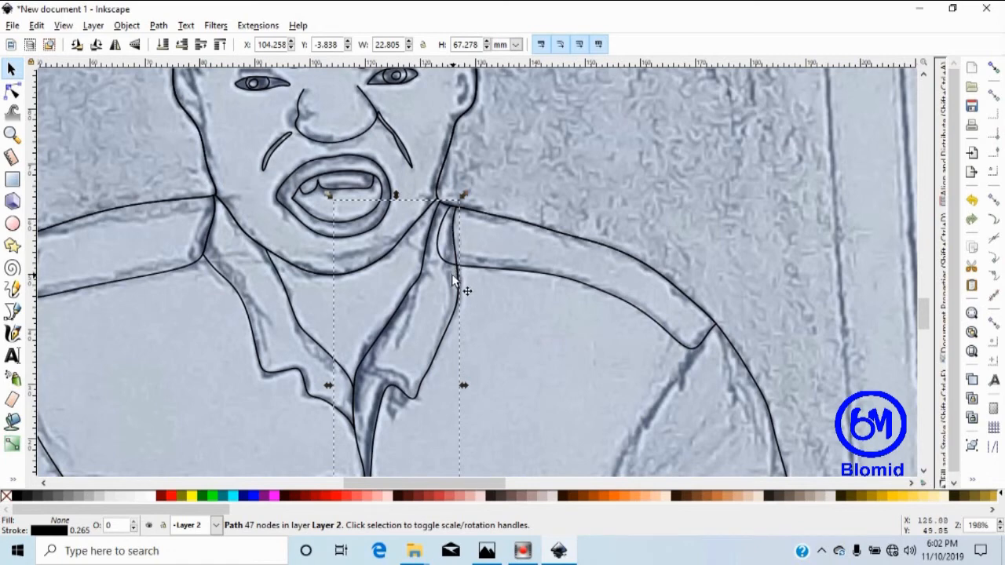
key("ctrl")
key("ctrl")
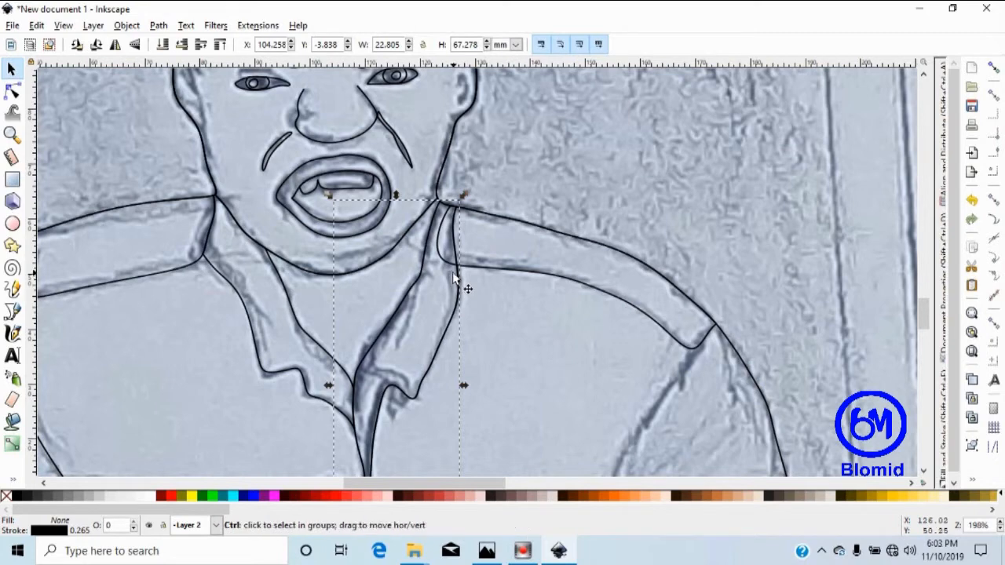
left_click(548, 274, "shift")
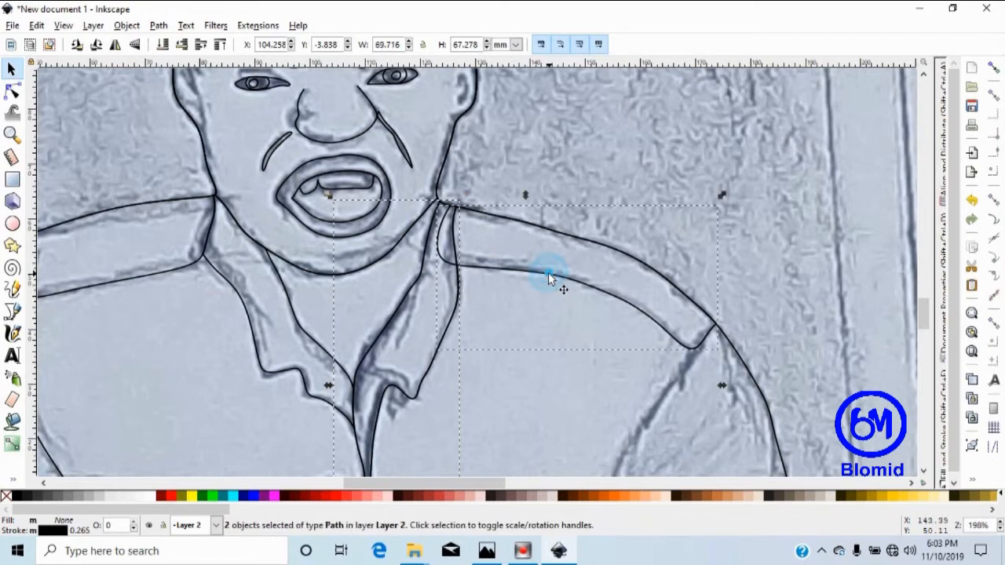
left_click(157, 26)
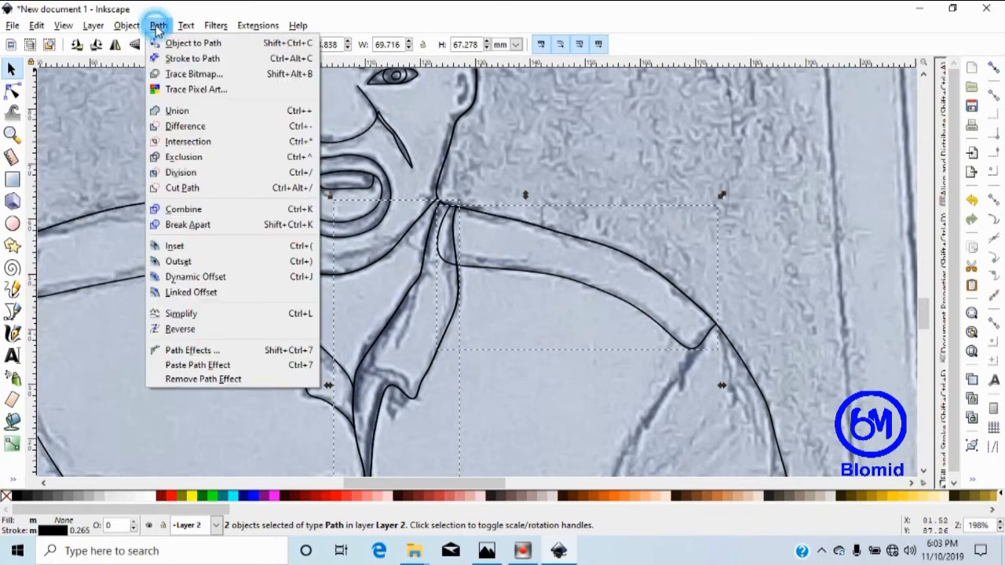
left_click(206, 126)
scroll(608, 244, "down", 2)
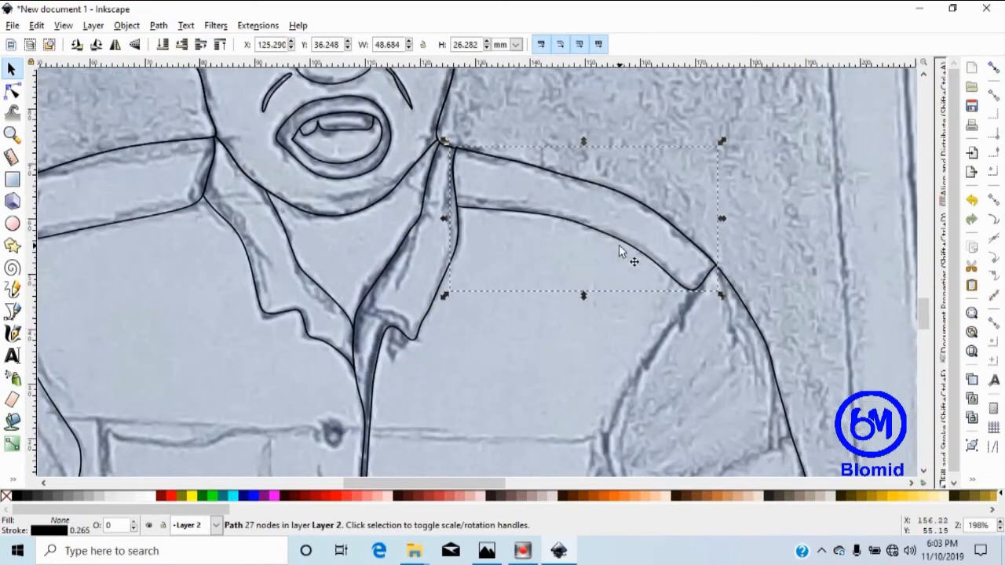
left_click(791, 271)
Start a Pen path for the right sleeve outside the shoulder and trace the armhole seam down to the underarm.
scroll(669, 271, "down", 2)
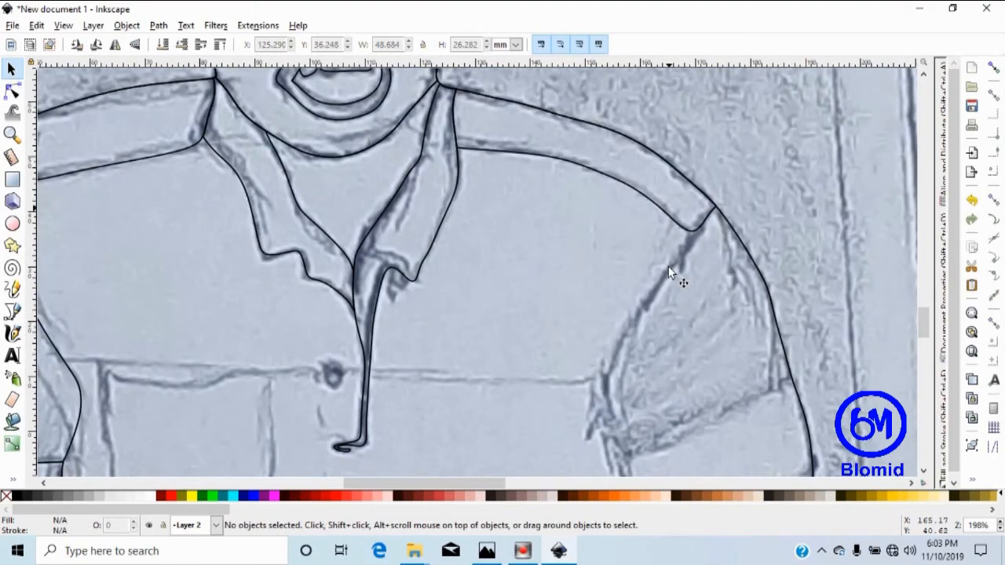
key("minus")
key("minus")
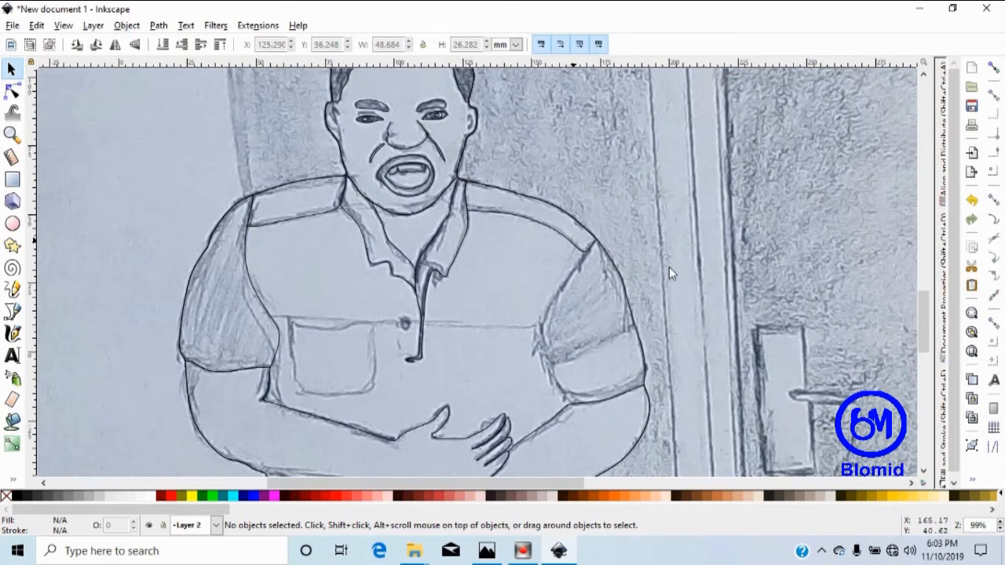
scroll(661, 271, "down", 2)
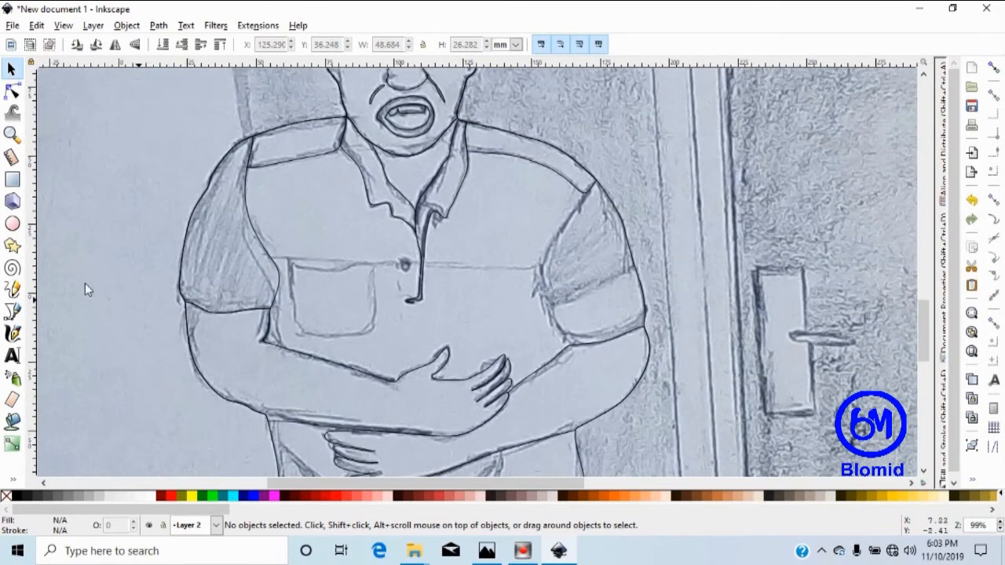
left_click(12, 312)
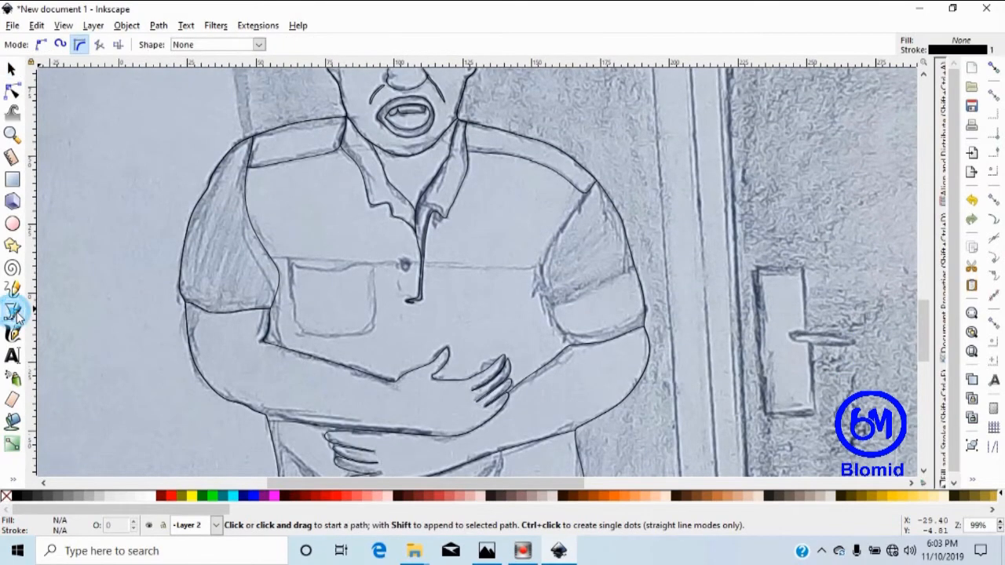
left_click(629, 149)
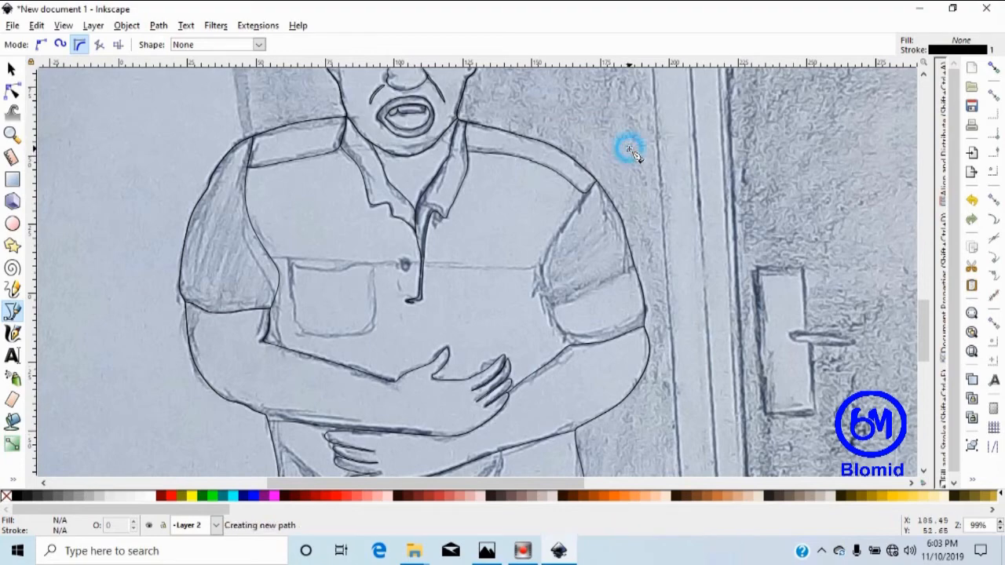
left_click(589, 189)
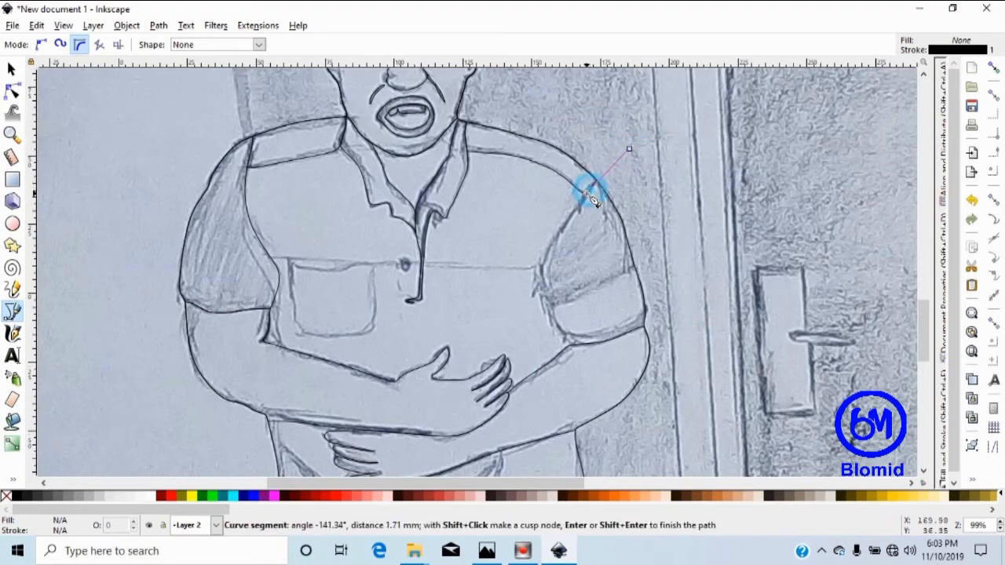
left_click(565, 225)
left_click(544, 305)
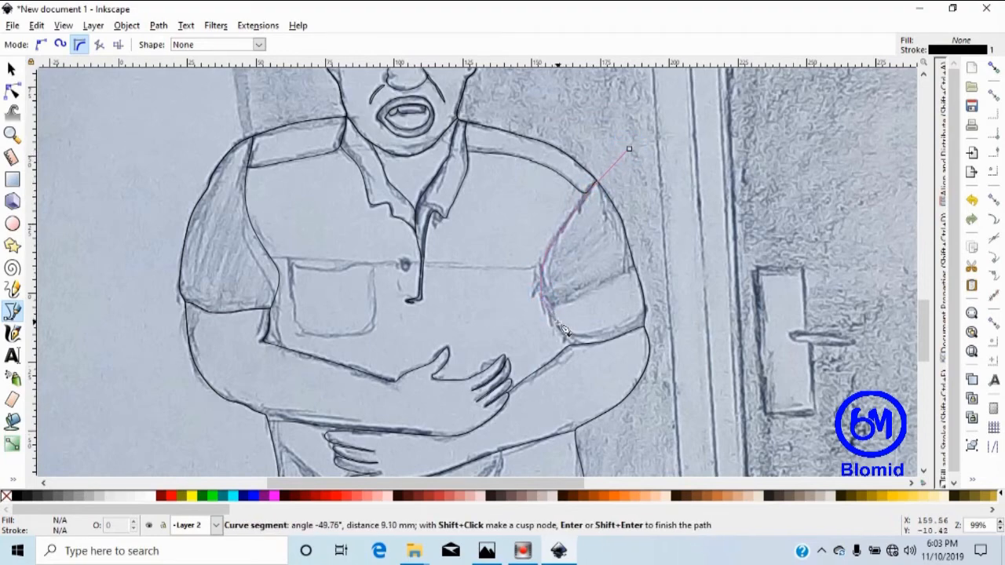
scroll(565, 326, "up", 3, "ctrl")
left_click(562, 412)
Carry the sleeve path below the sleeve hem and up outside the arm, and close it at its start above the shoulder.
left_click(588, 454)
left_click(777, 416)
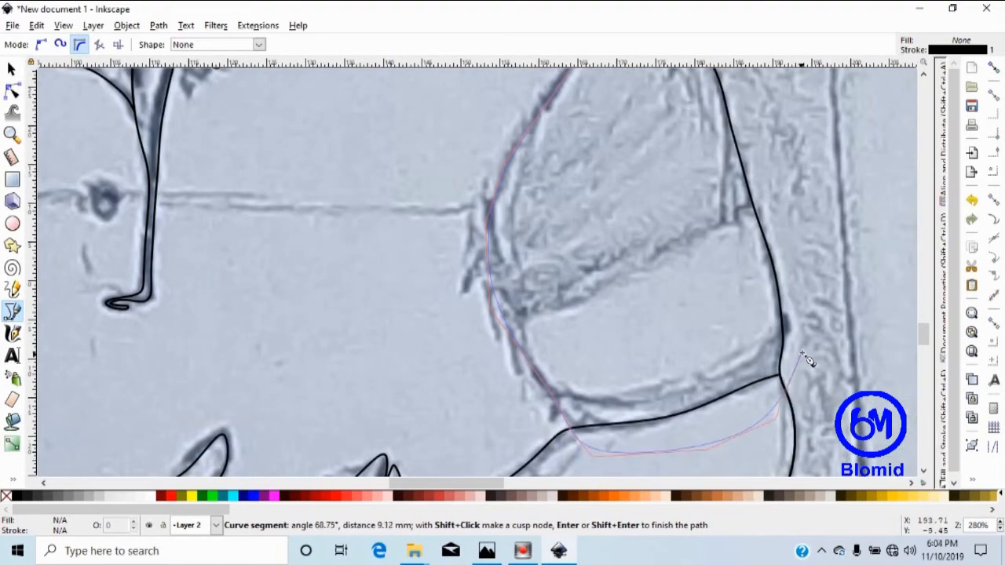
left_click(833, 269)
key("minus")
key("minus")
scroll(605, 134, "up", 3)
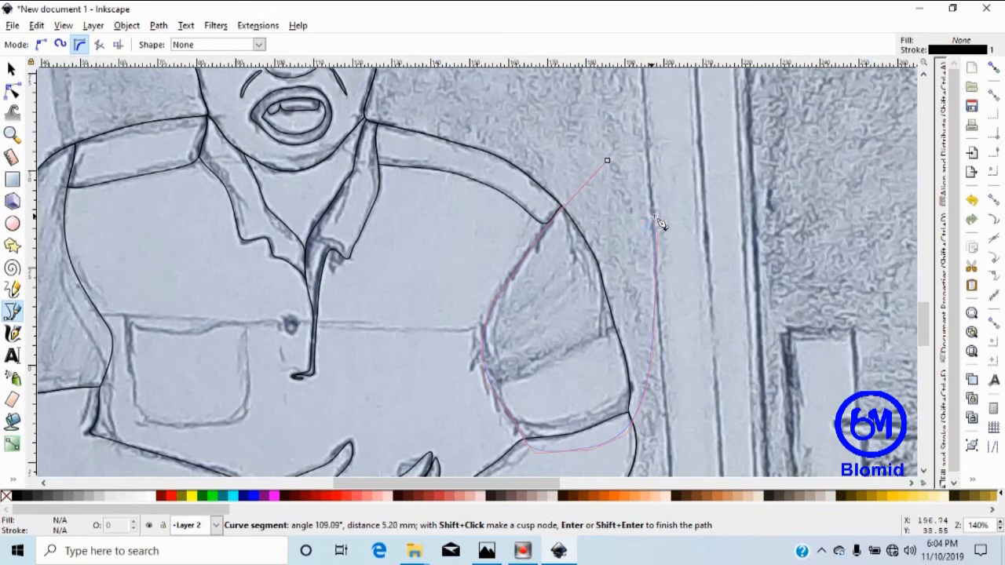
left_click(607, 162)
scroll(710, 259, "down", 4)
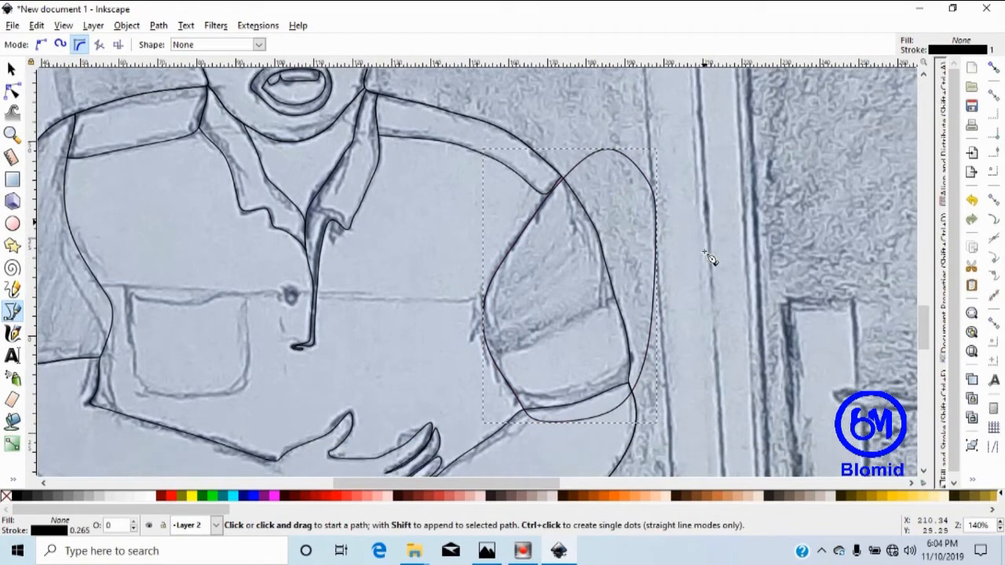
scroll(710, 259, "up", 1)
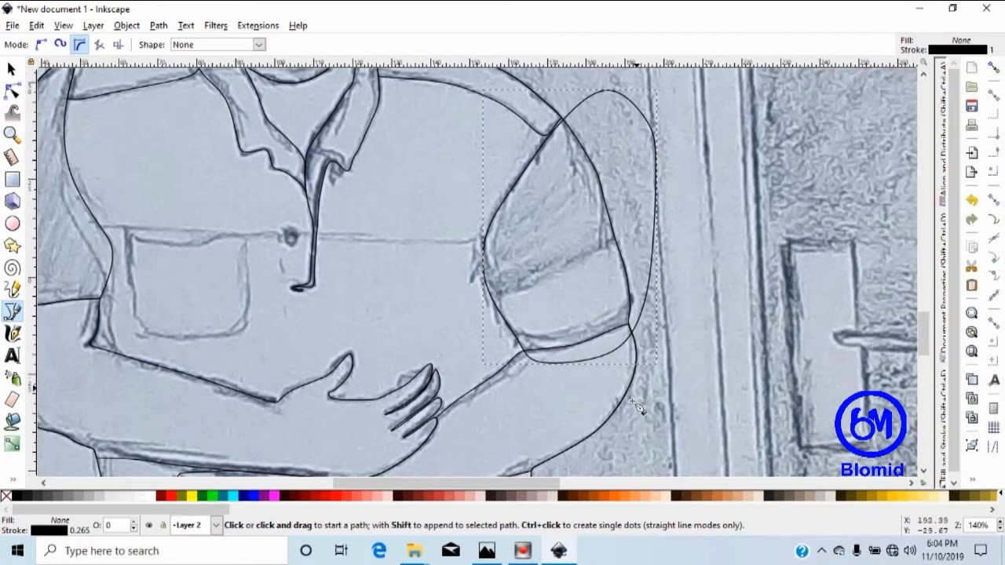
scroll(618, 448, "down", 1)
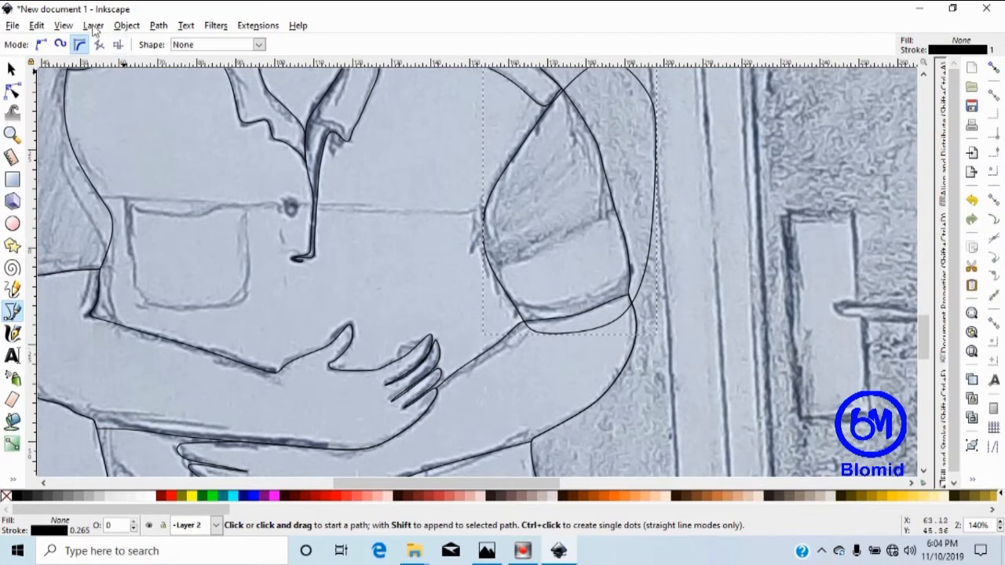
Trim the right sleeve shape to the outer arm line by applying Intersection with a duplicate of the body outline.
left_click(12, 69)
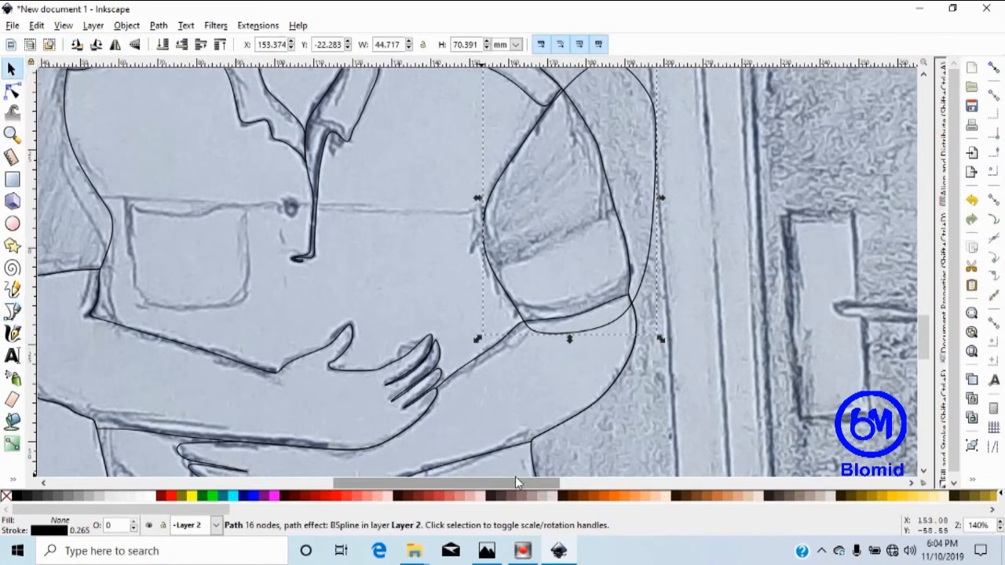
left_click(532, 463)
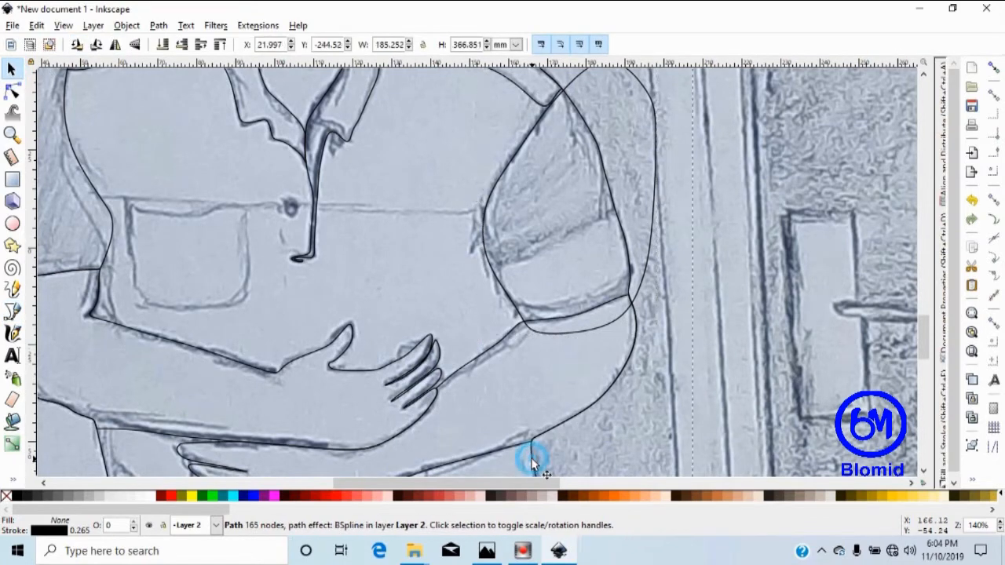
key("ctrl")
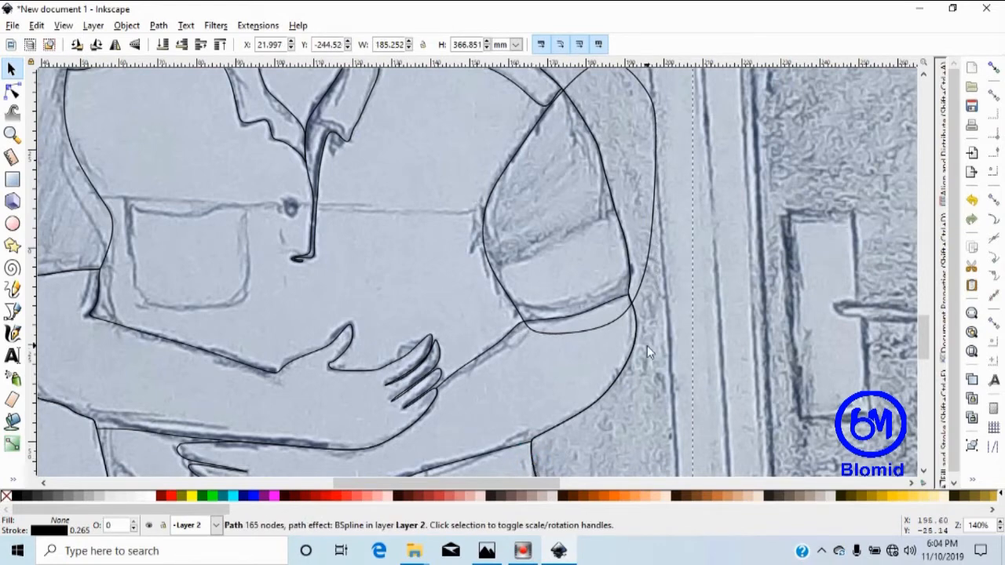
scroll(648, 347, "up", 2)
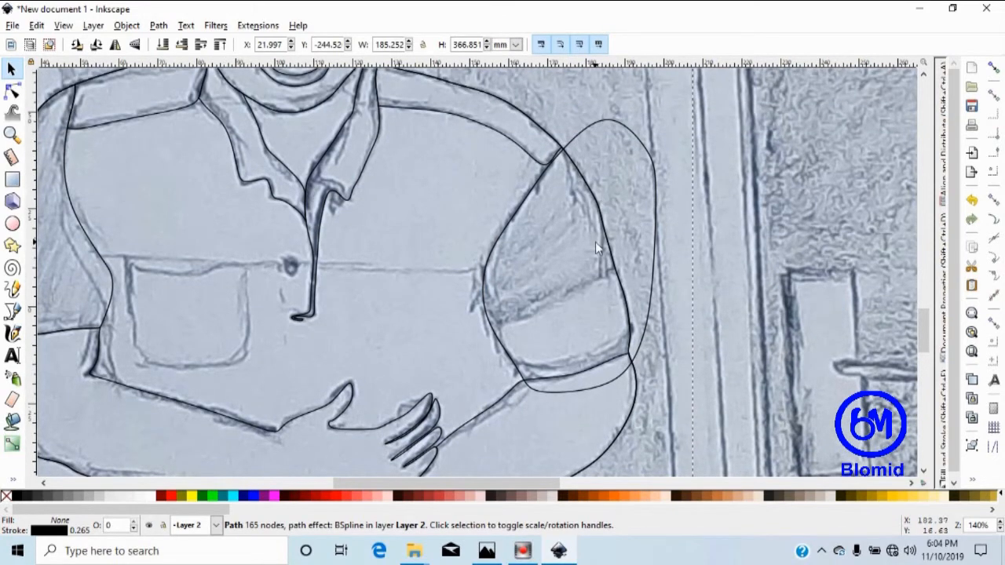
left_click(600, 122, "shift")
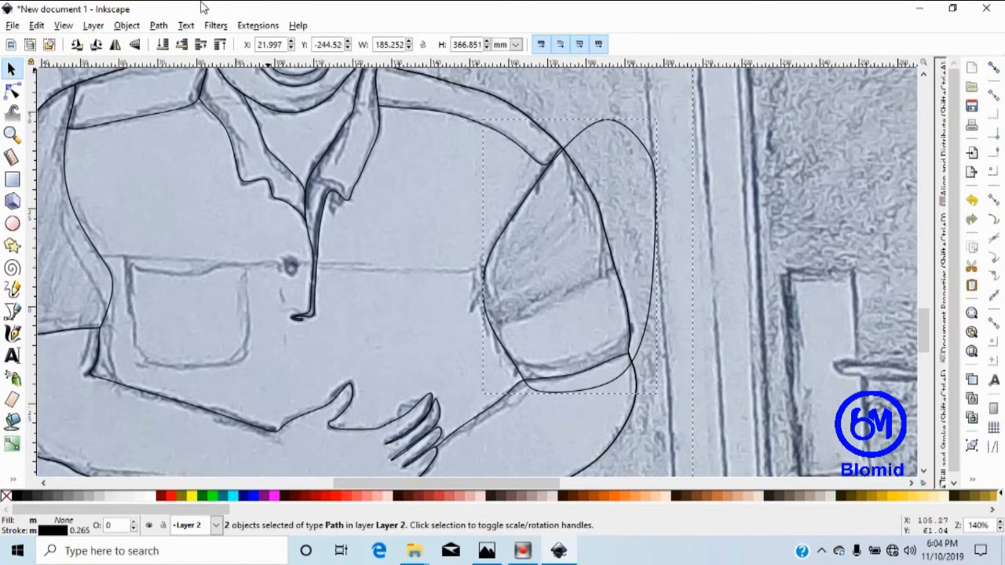
left_click(158, 25)
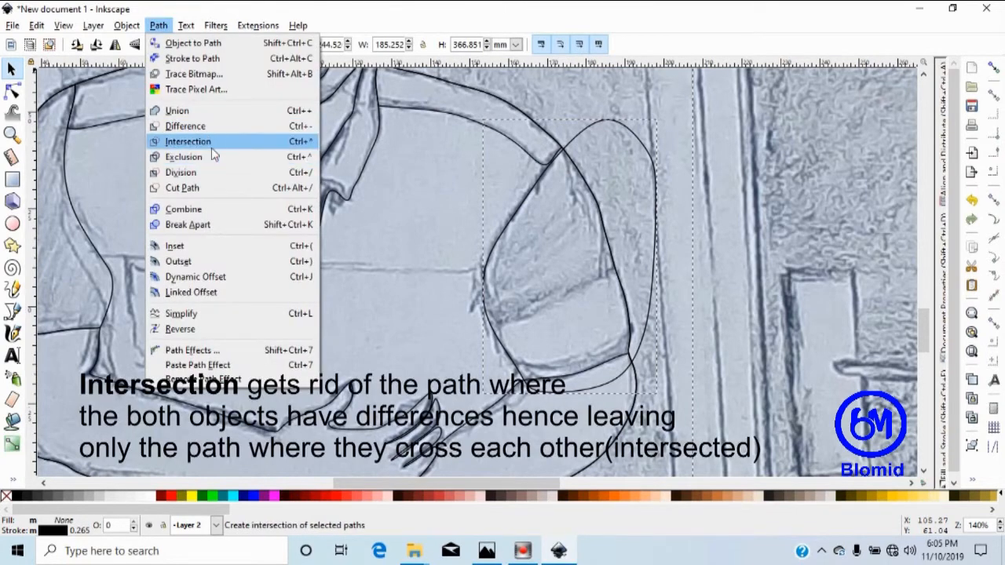
left_click(211, 148)
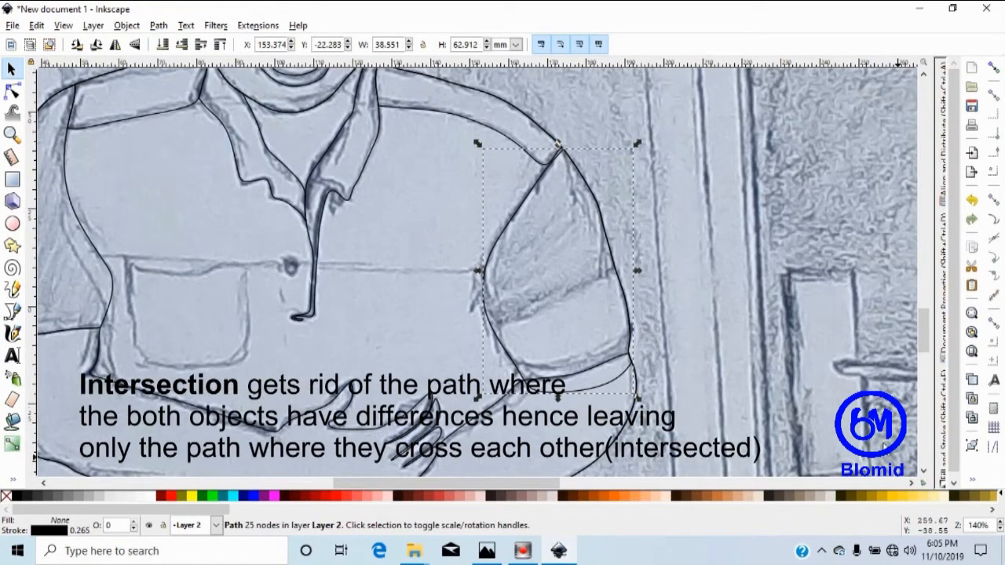
Subtract a duplicate of the right forearm shape from the right sleeve with Difference so the sleeve ends at its hem.
scroll(742, 306, "down", 1)
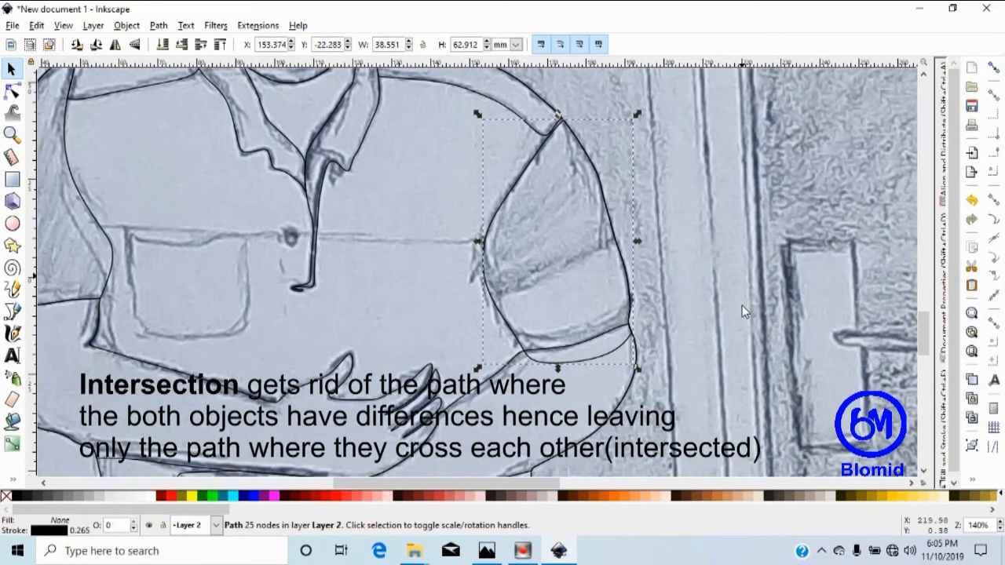
left_click(494, 375)
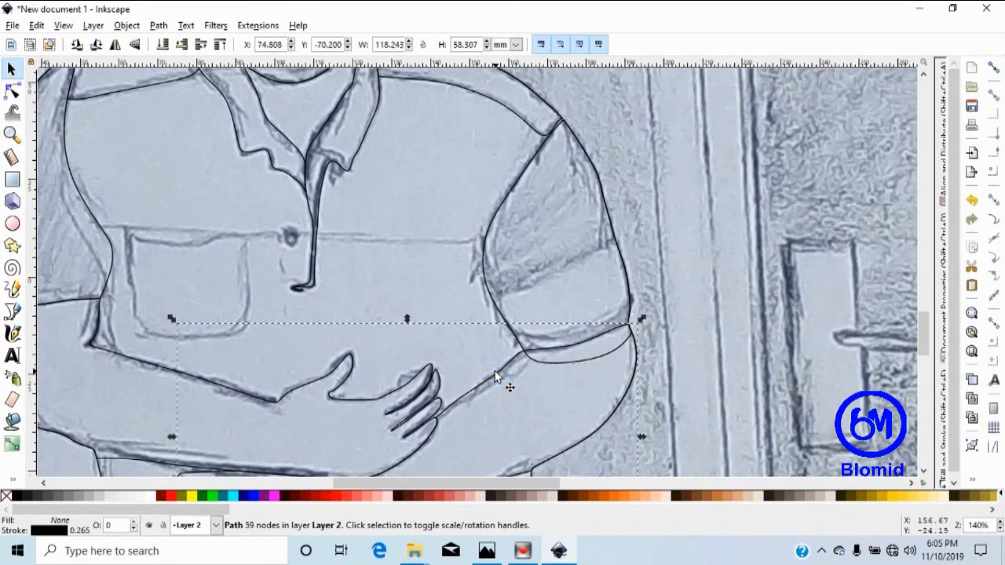
key("ctrl")
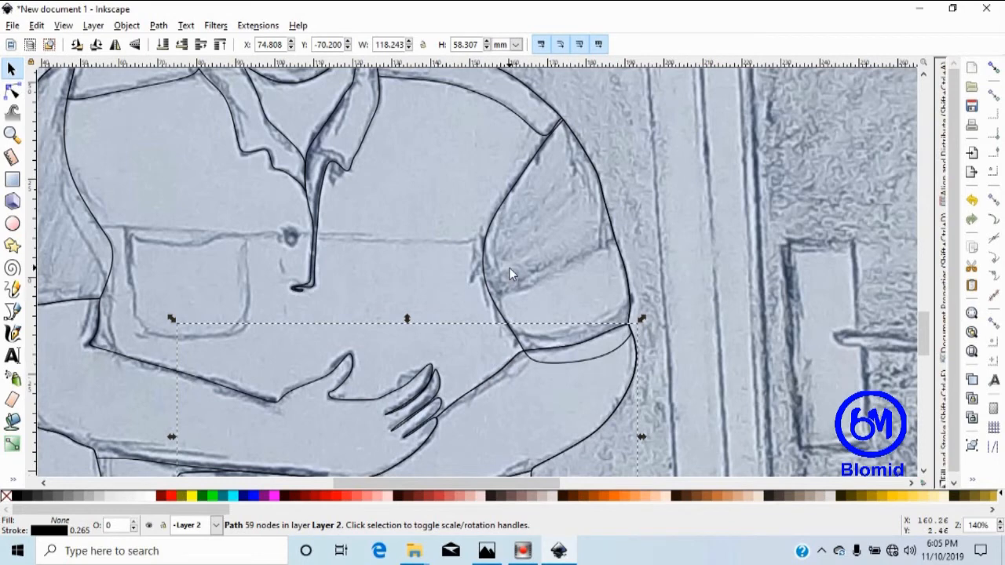
left_click(509, 196, "ctrl")
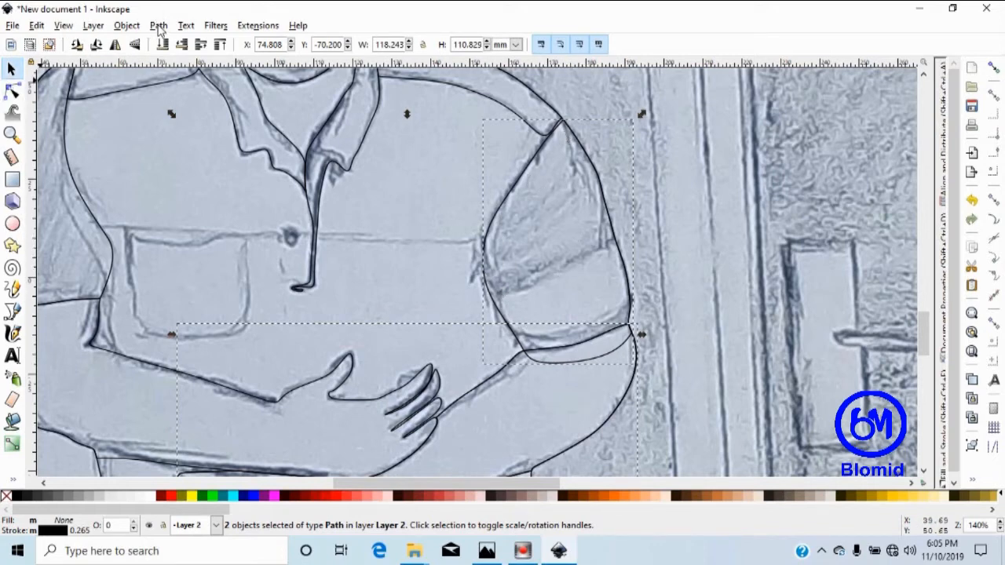
left_click(158, 26)
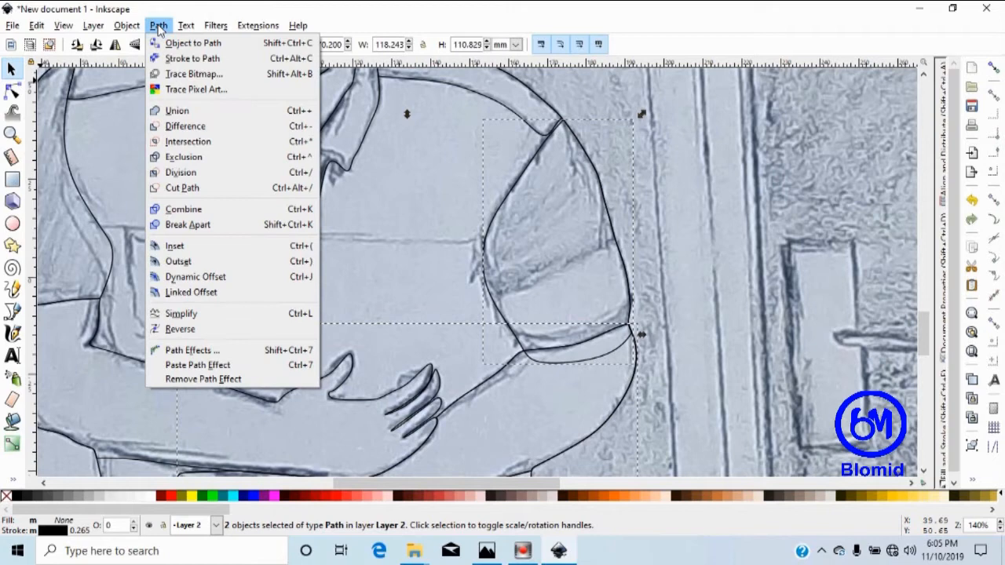
left_click(205, 126)
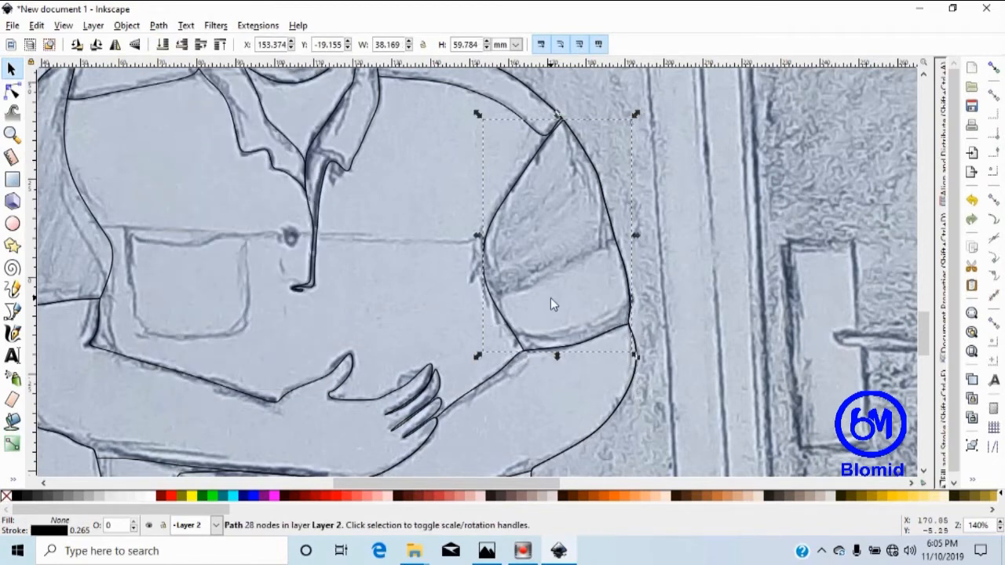
Start a Pen path at the chest pocket's upper-left corner and trace its left side and bottom edge to the lower-right corner.
scroll(550, 298, "down", 1)
scroll(551, 297, "up", 1)
scroll(422, 303, "down", 1)
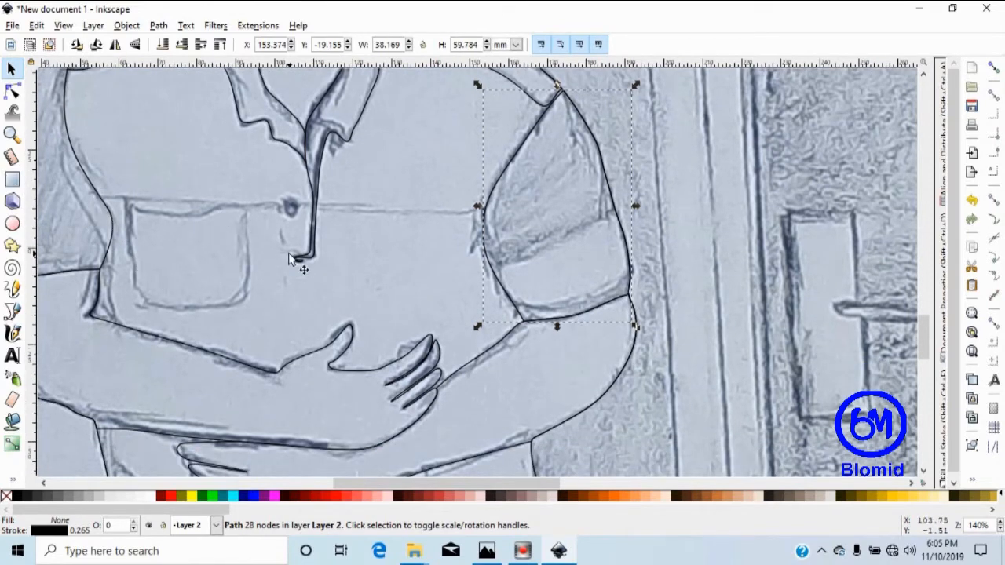
key("minus")
key("minus")
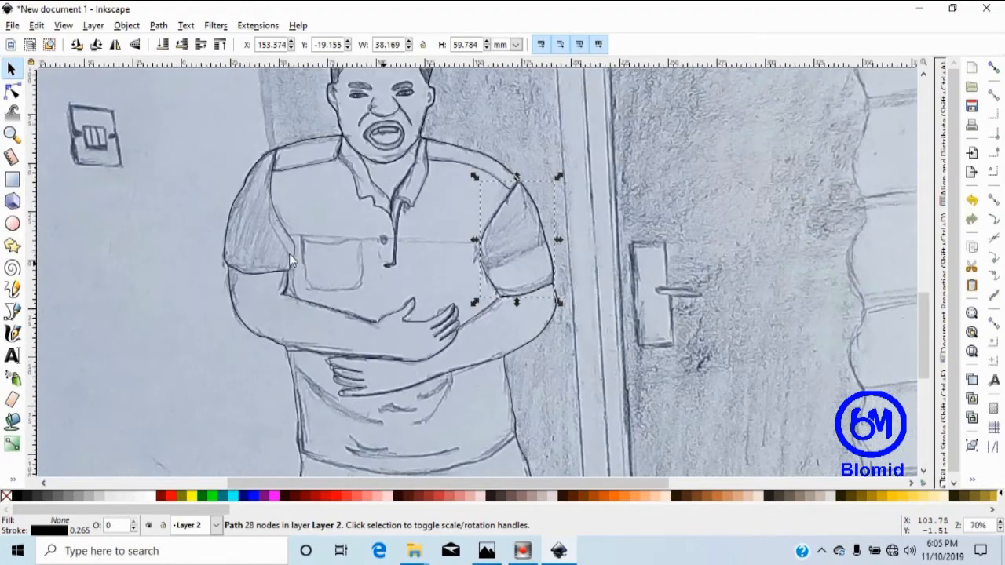
scroll(345, 267, "up", 1)
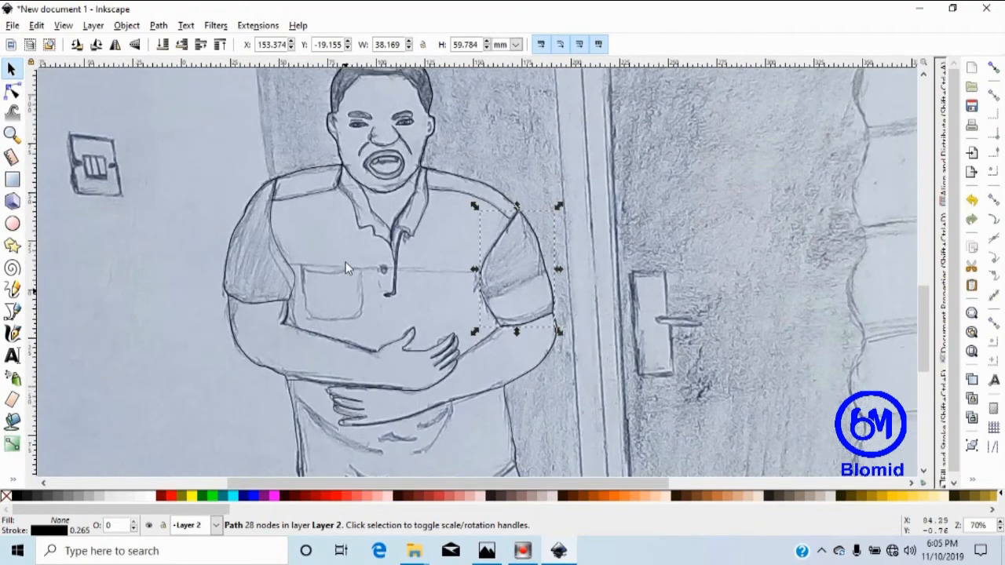
key("plus")
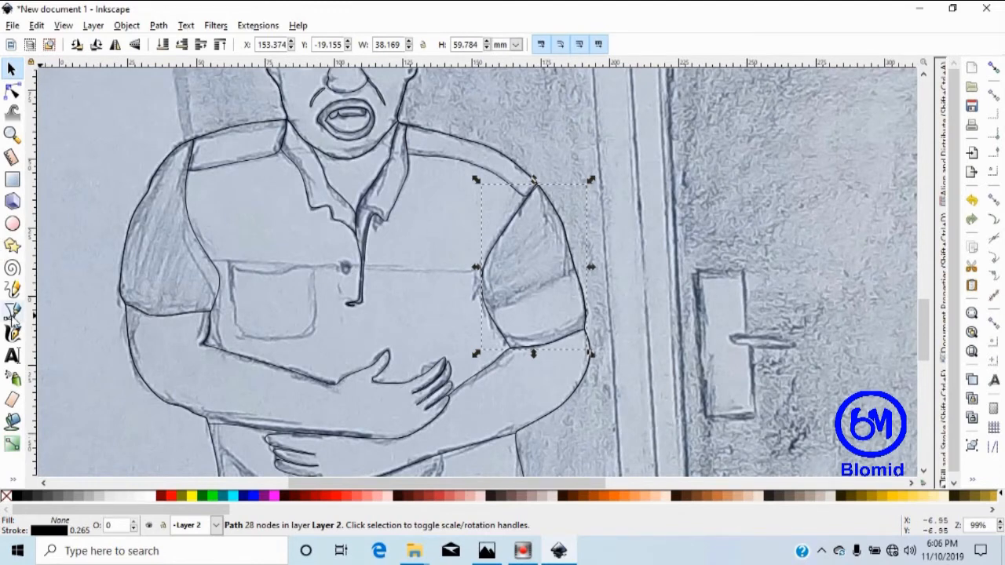
left_click(11, 312)
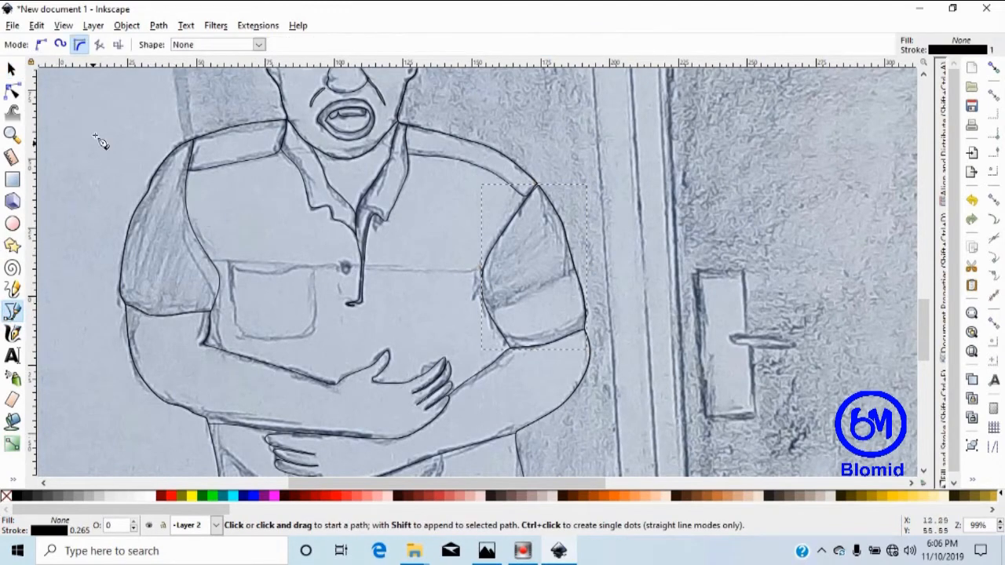
left_click(230, 267)
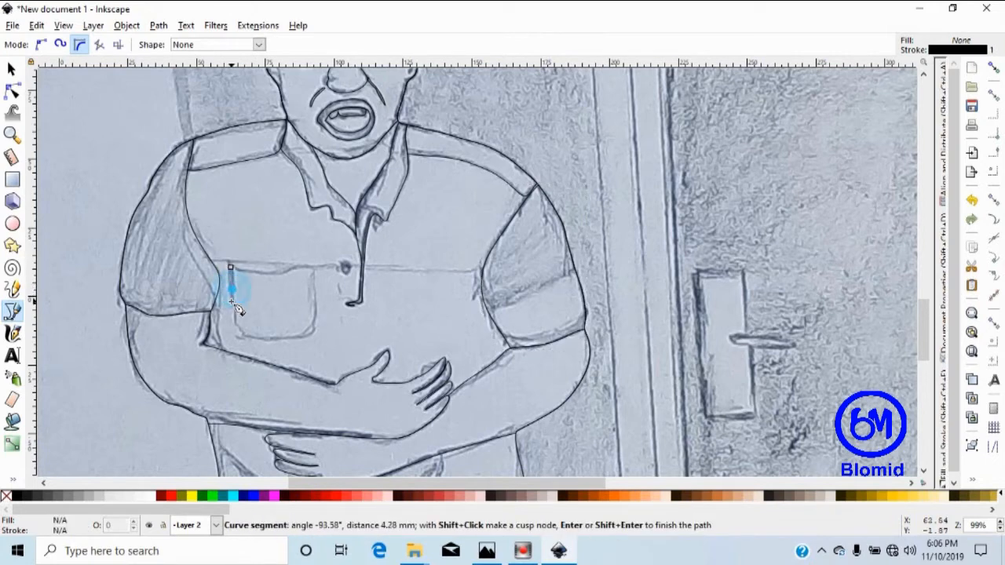
left_click(230, 288)
left_click(236, 327)
left_click(245, 339)
left_click(314, 332)
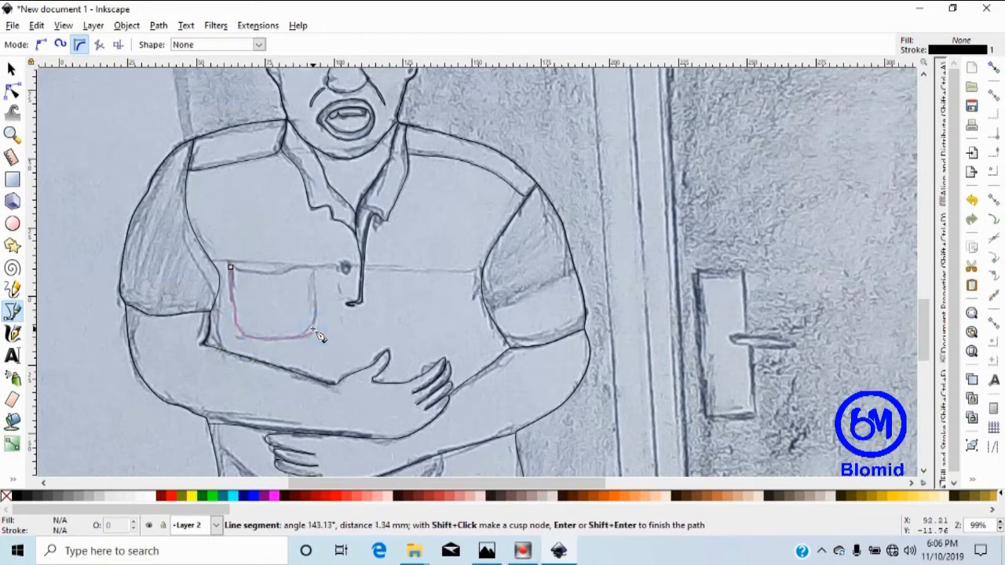
Carry the pocket path up the right side and back along the wavy top edge, and close it at its start.
left_click(314, 309)
left_click(316, 280)
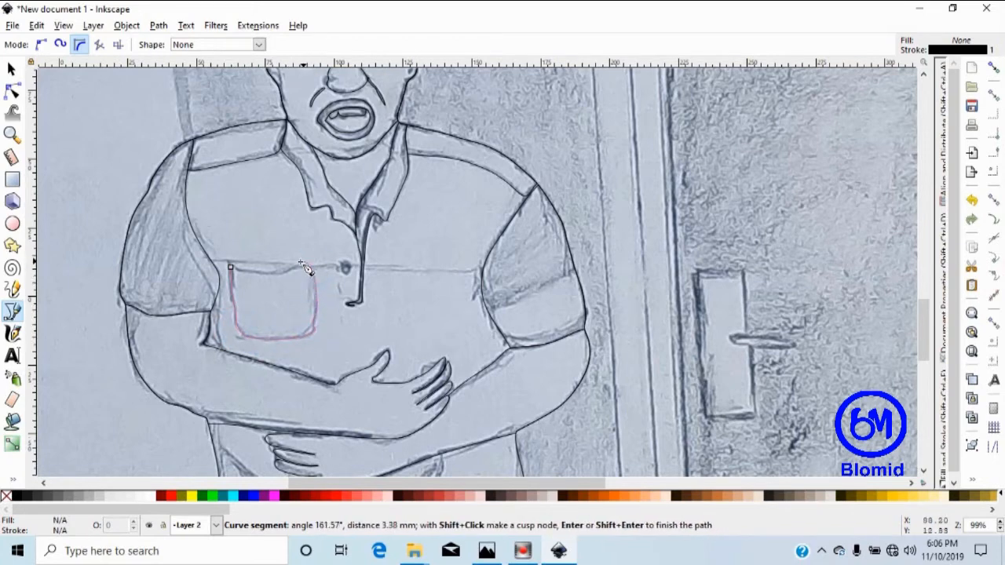
left_click(296, 272)
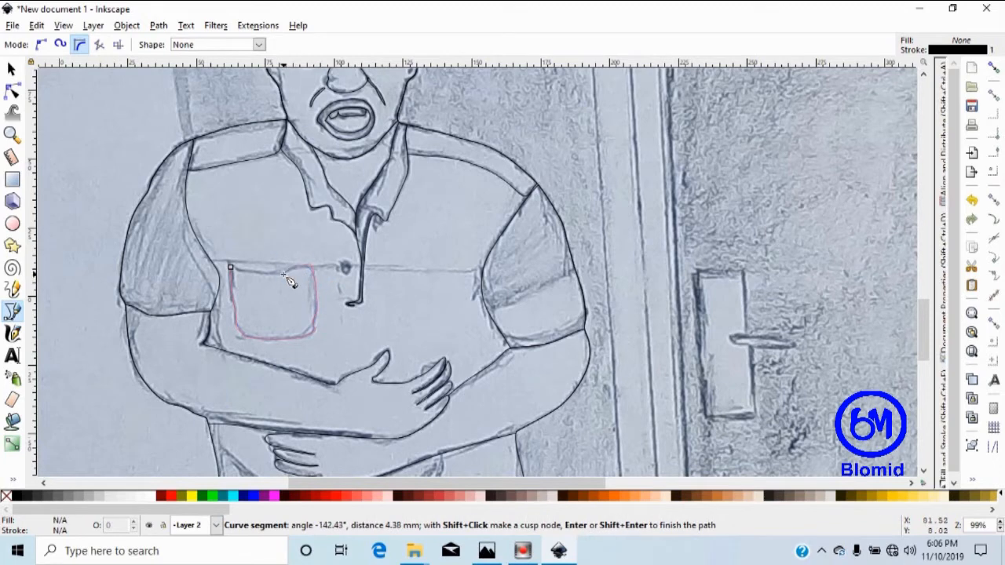
left_click(245, 272)
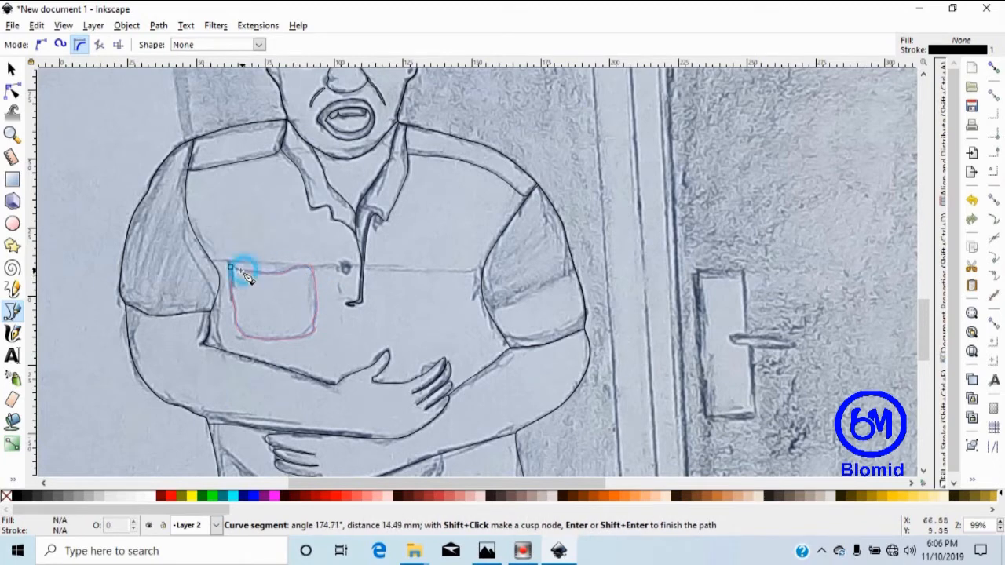
left_click(231, 268)
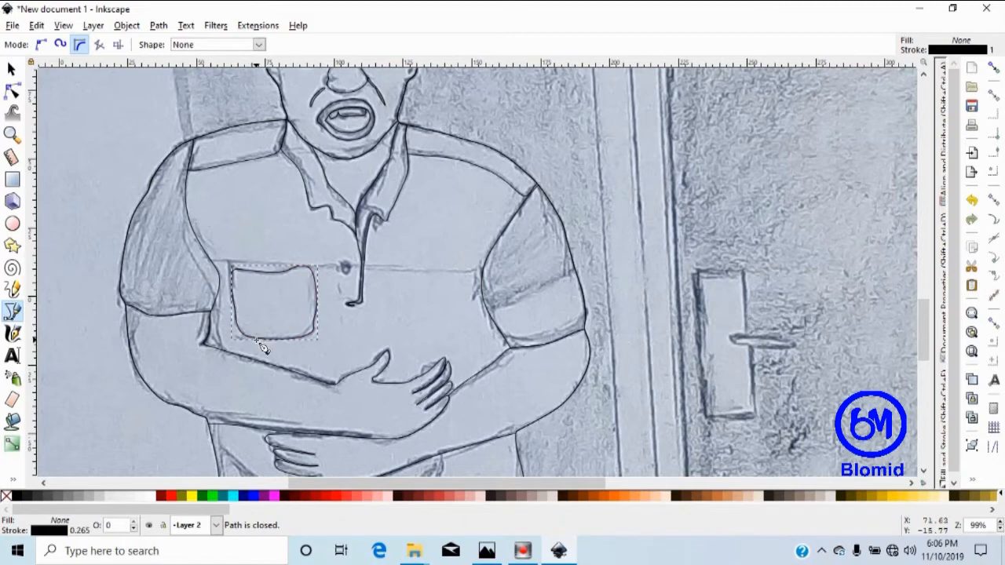
Draw an open Pen path about 96 mm long along the chest seam, from the left armhole above the pocket to near the right armhole.
scroll(282, 318, "up", 2)
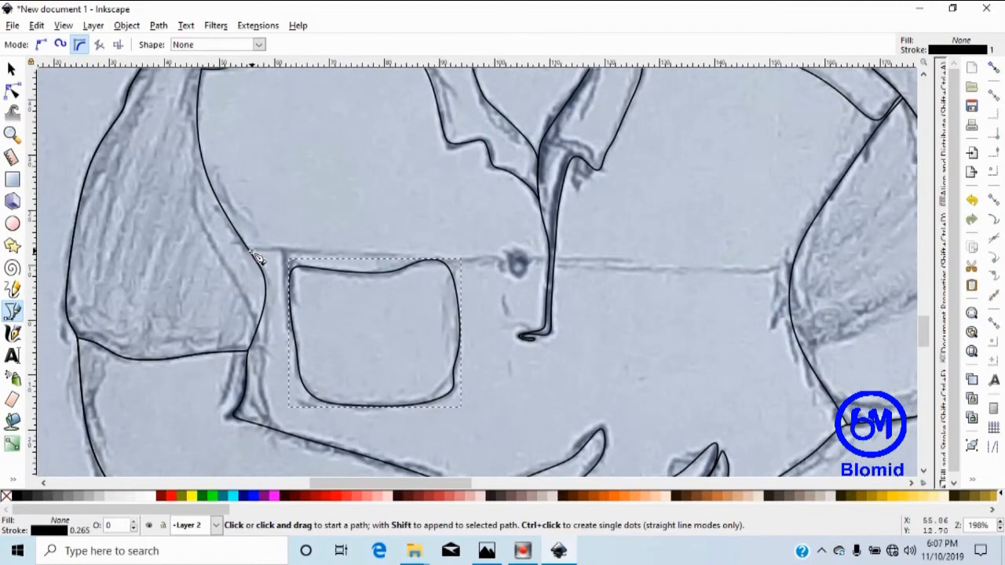
left_click(251, 250)
left_click(277, 251)
left_click(302, 252)
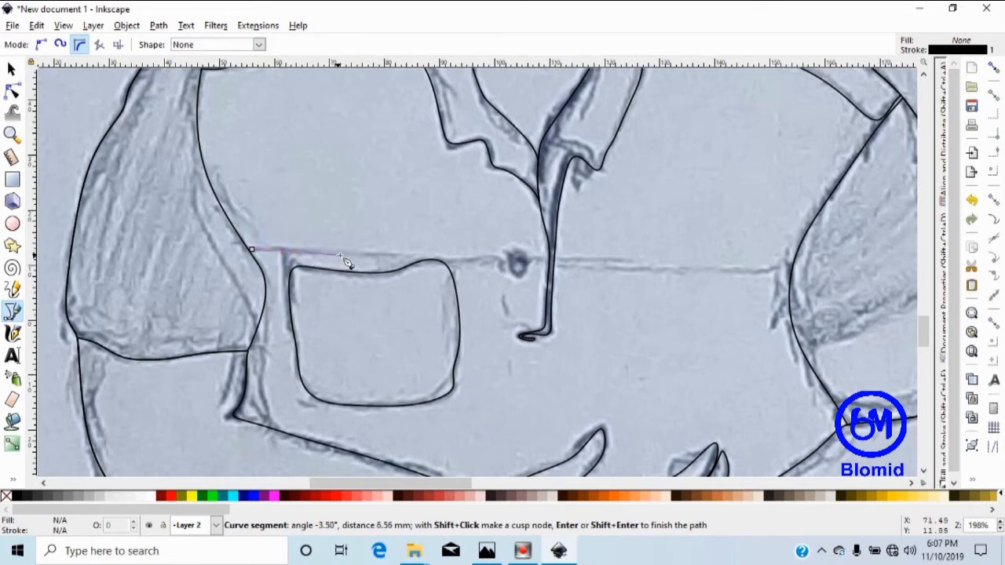
left_click(762, 272)
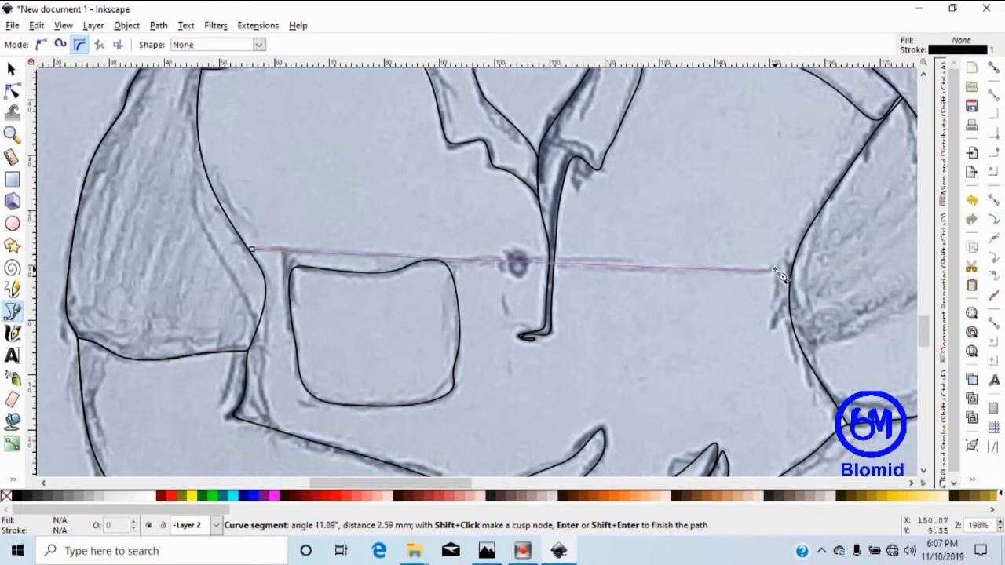
double_click(775, 268)
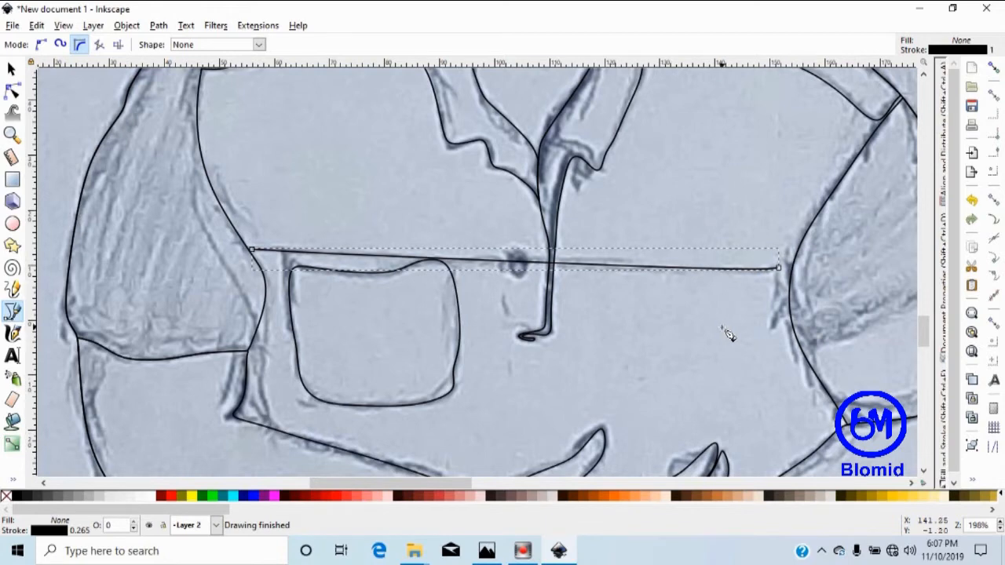
left_click(778, 268)
key("Delete")
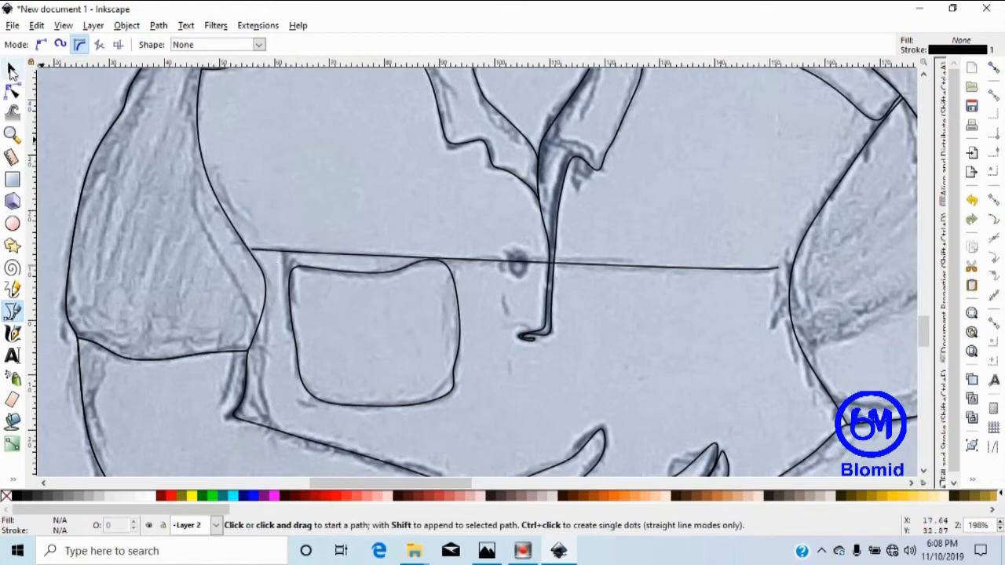
Continue the chest seam path from its right end back just above itself and close it at its left end as a thin strip.
left_click(11, 69)
left_click(568, 264)
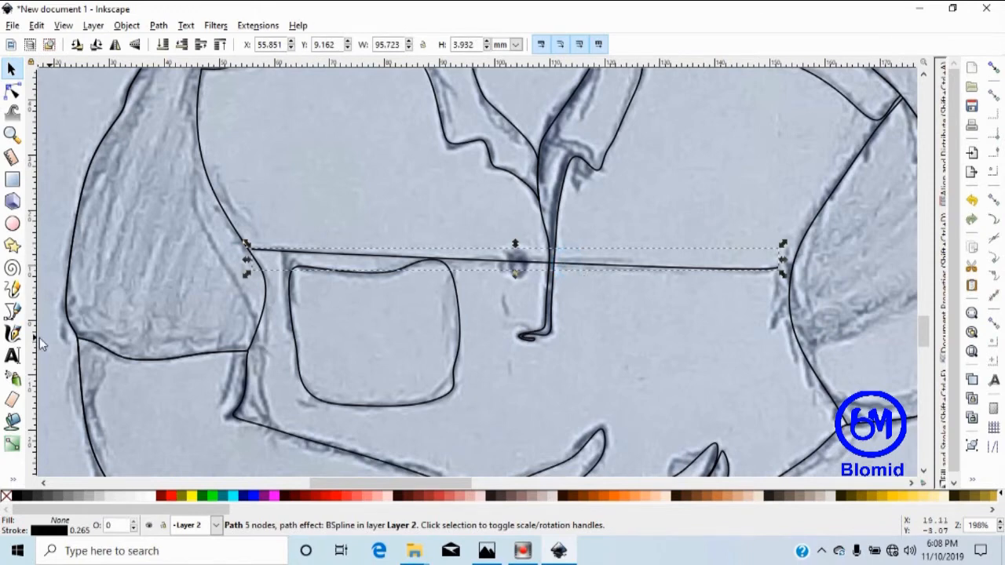
left_click(11, 310)
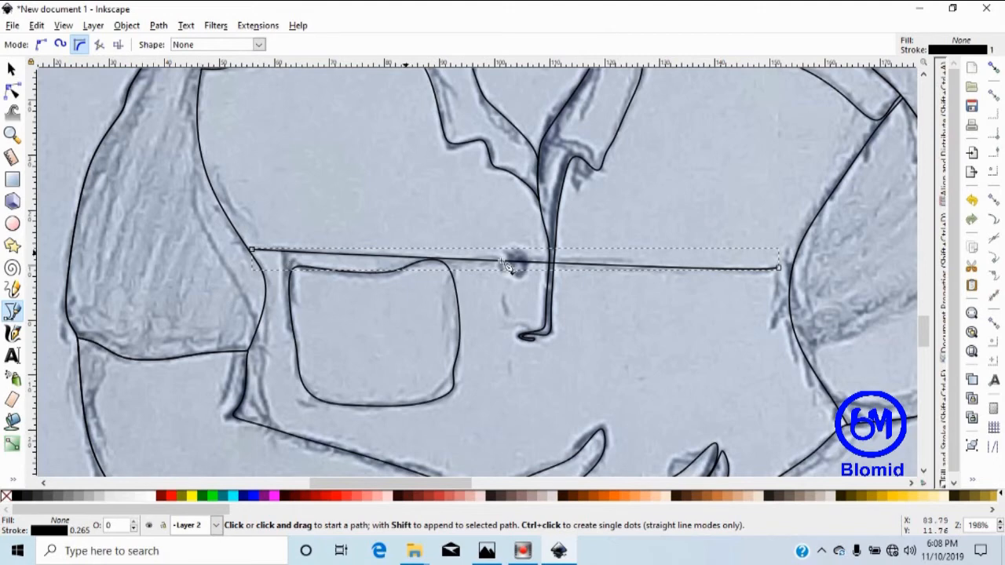
left_click(779, 269)
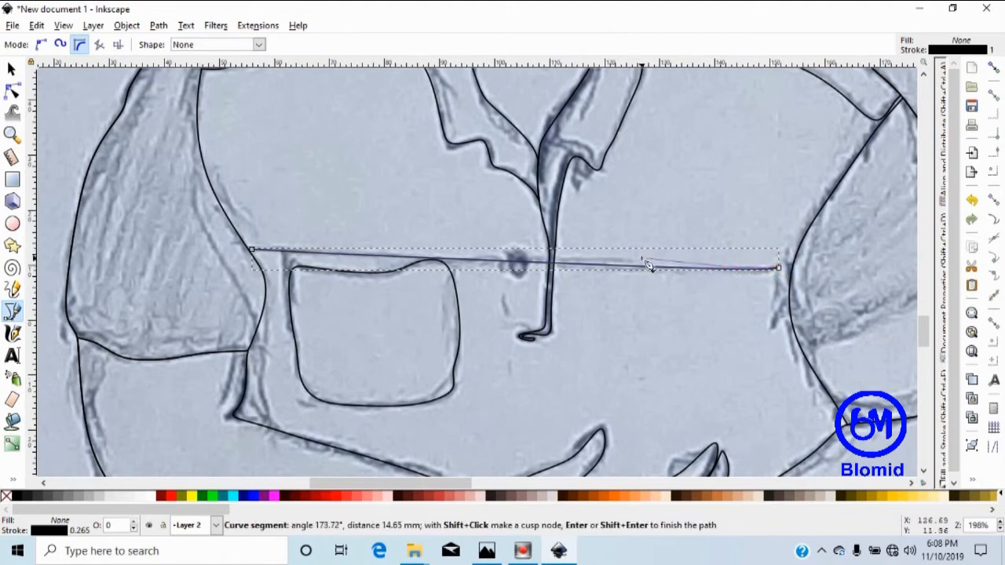
left_click(481, 258)
left_click(383, 255)
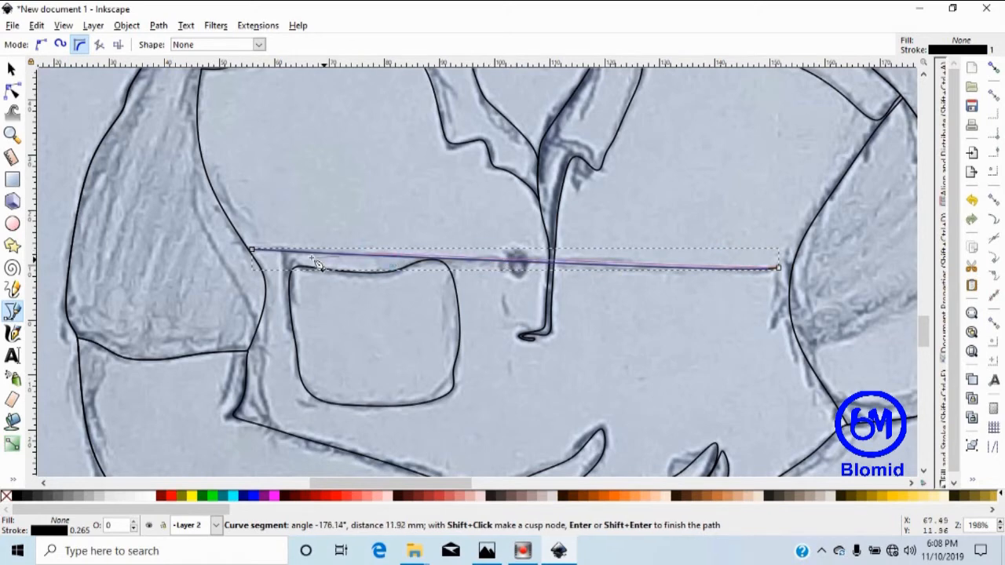
left_click(299, 251)
left_click(266, 249)
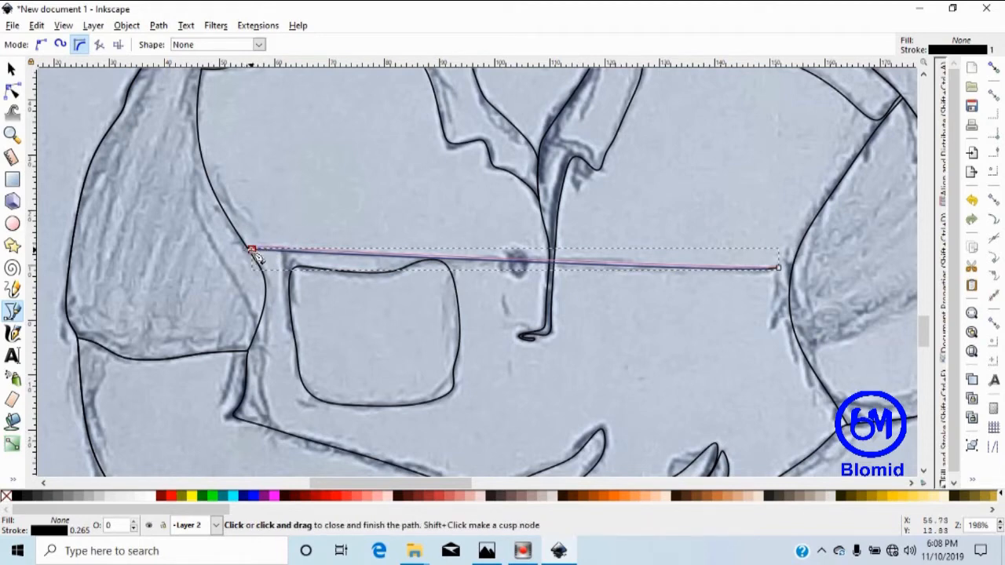
left_click(252, 251)
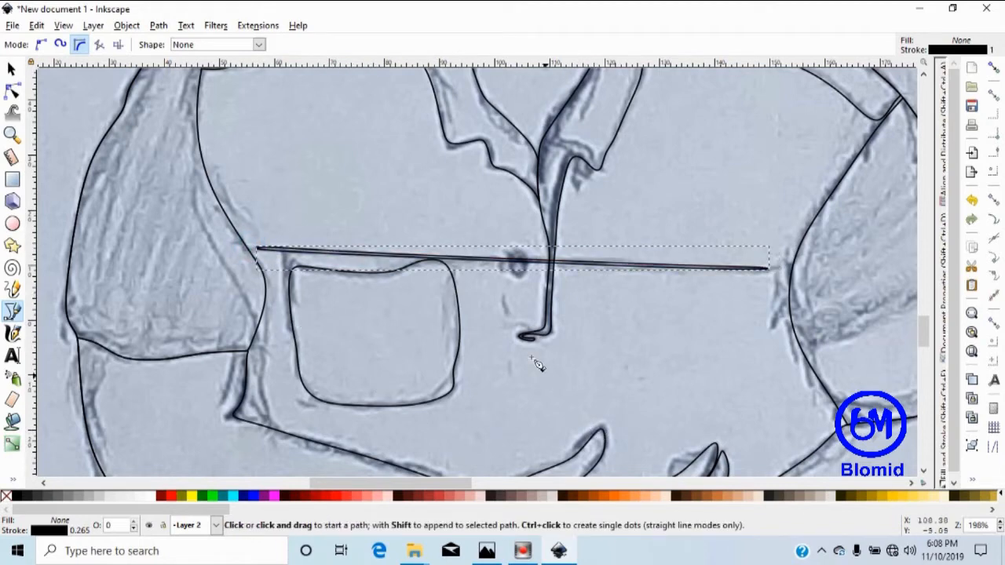
Draw a small closed Pen path around the shirt button sketched on the chest seam beside the placket.
left_click(507, 267)
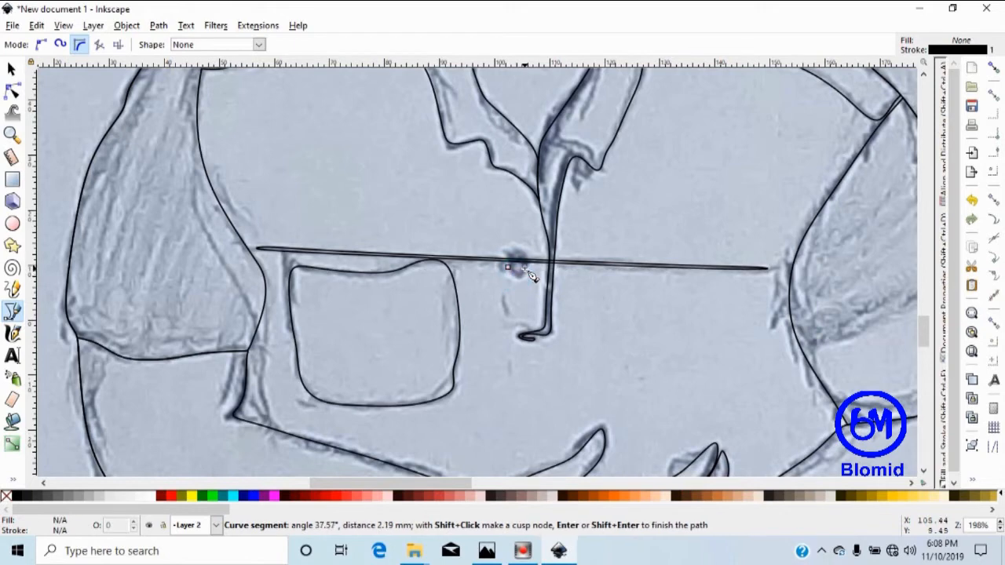
left_click(523, 269)
left_click(522, 260)
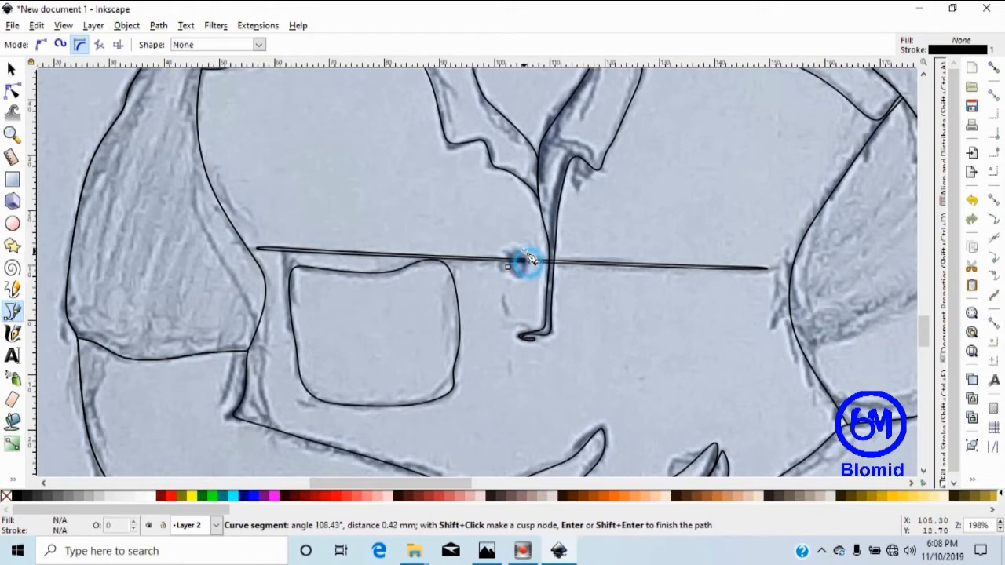
left_click(517, 260)
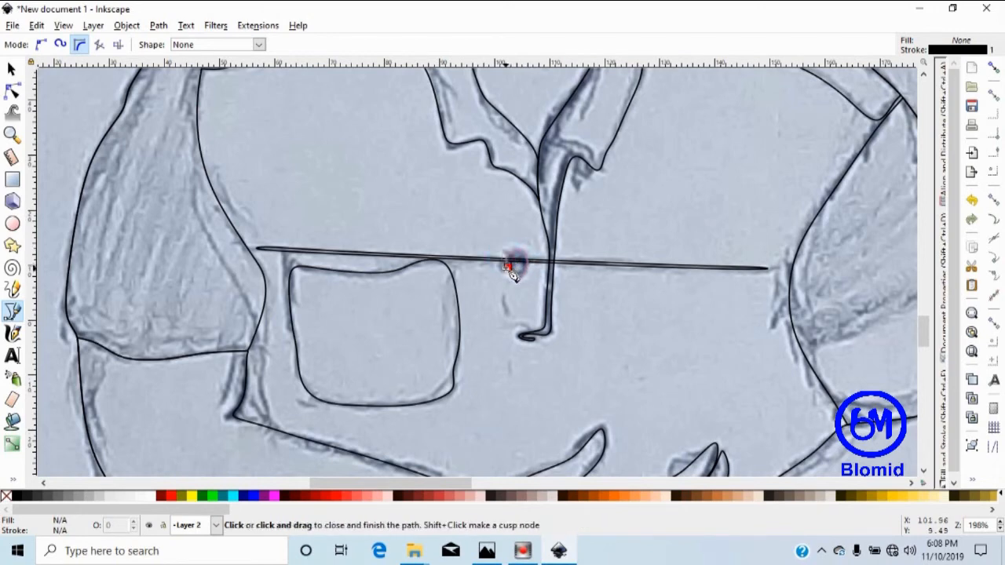
left_click(512, 264)
Start a Pen path on the chest beside the right armhole and trace the sleeve's shading boundary across to just outside the sleeve.
scroll(575, 395, "down", 4)
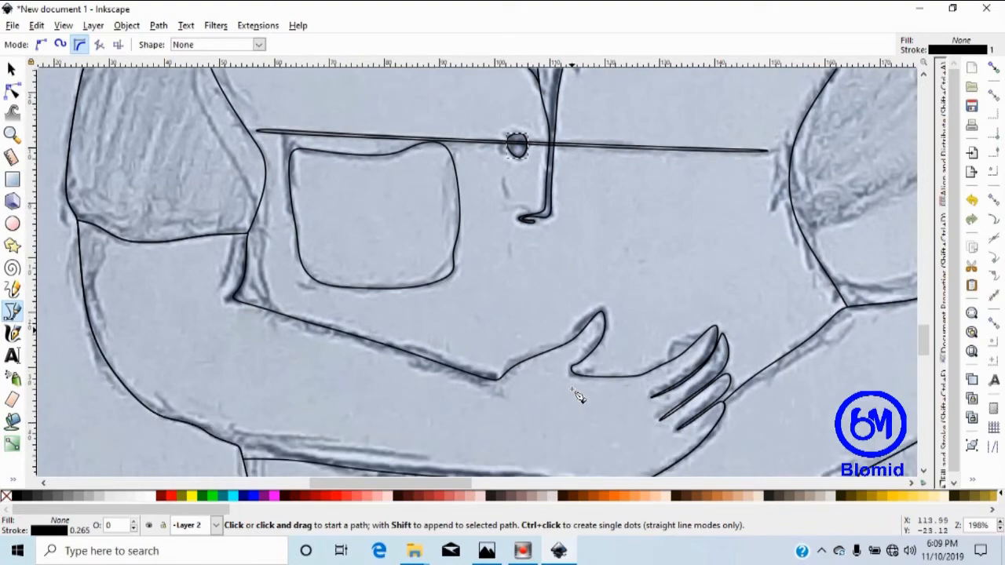
key("minus")
key("minus")
key("minus")
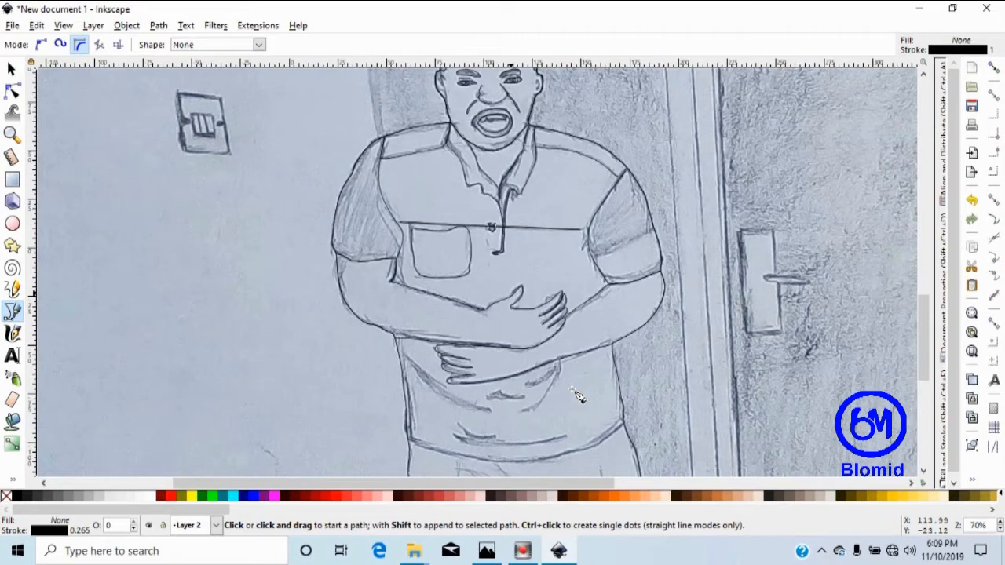
scroll(577, 395, "down", 2)
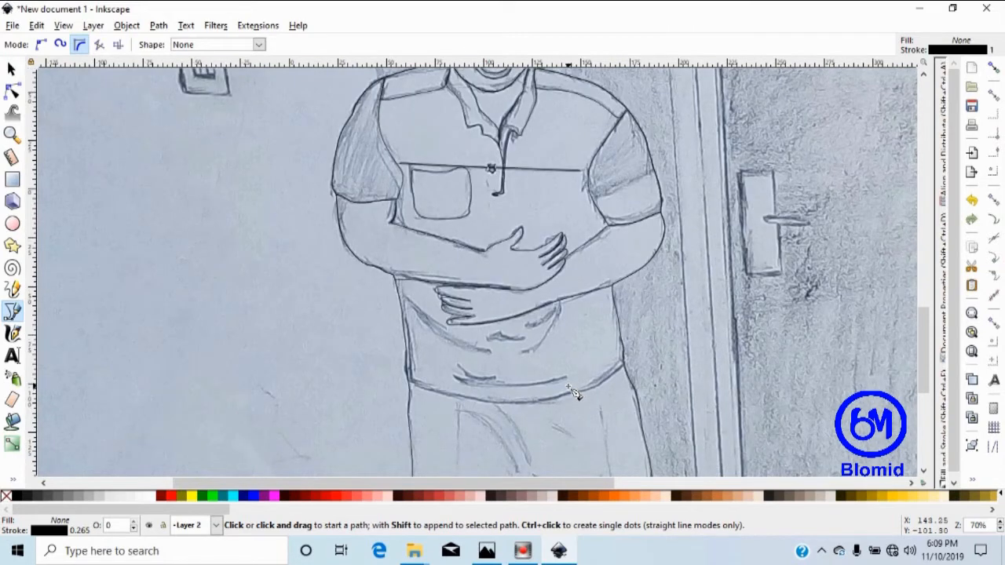
scroll(573, 390, "up", 2)
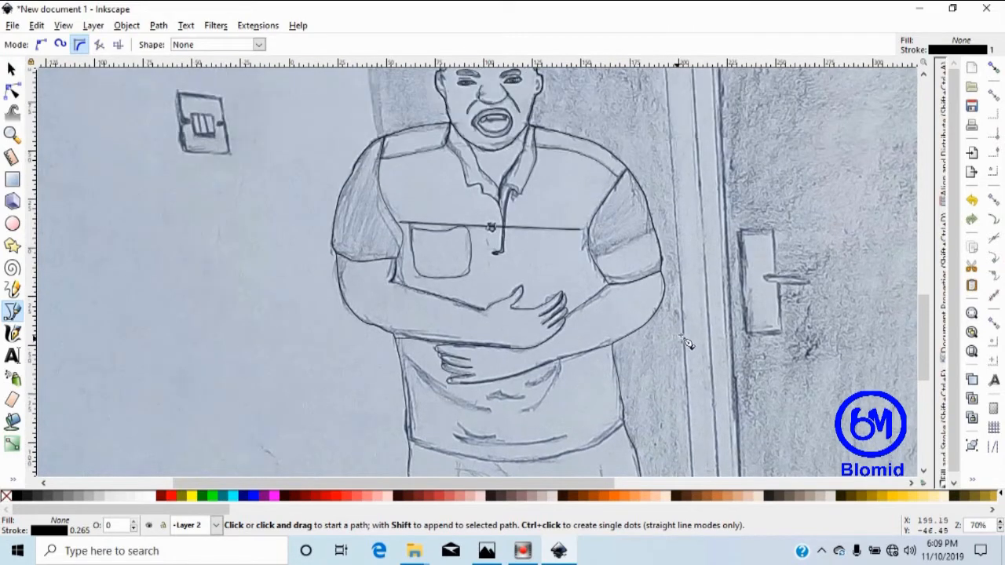
left_click(562, 250)
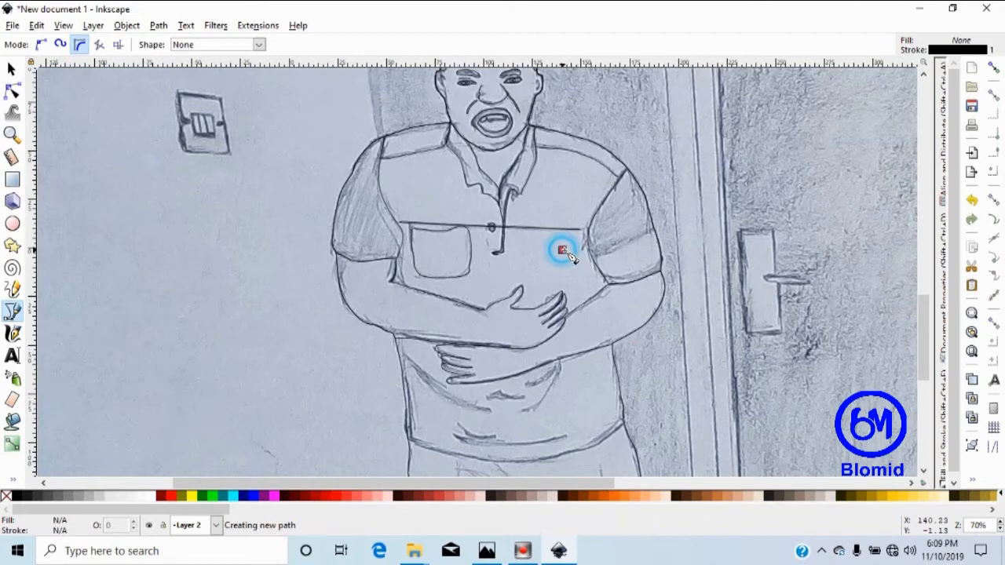
left_click(594, 259)
left_click(603, 254)
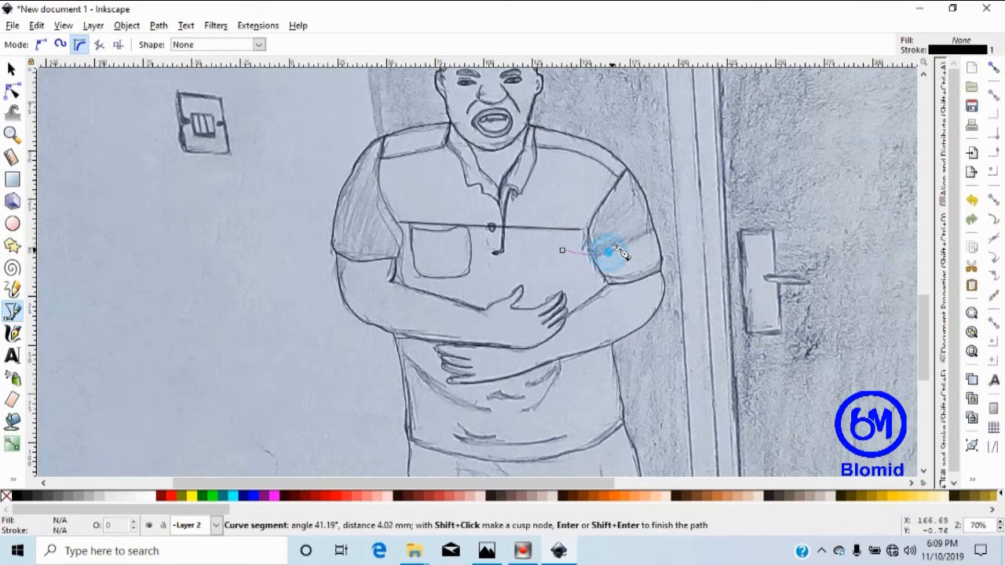
left_click(629, 244)
left_click(640, 236)
left_click(652, 231)
left_click(657, 227)
left_click(665, 218)
Carry the sleeve path up around the shoulder and back down across the chest, closing it as a loop about 50 by 48 mm.
left_click(669, 188)
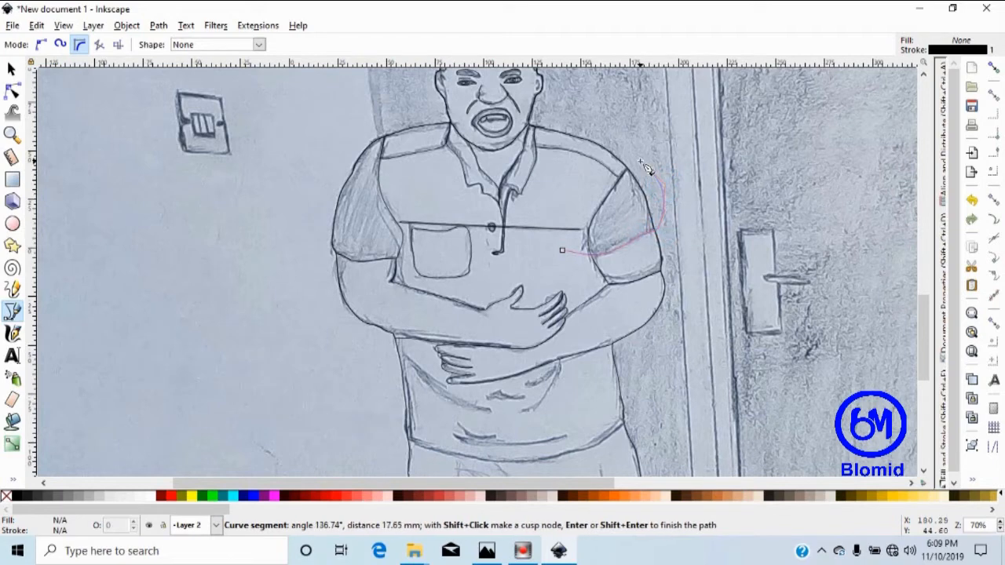
left_click(642, 163)
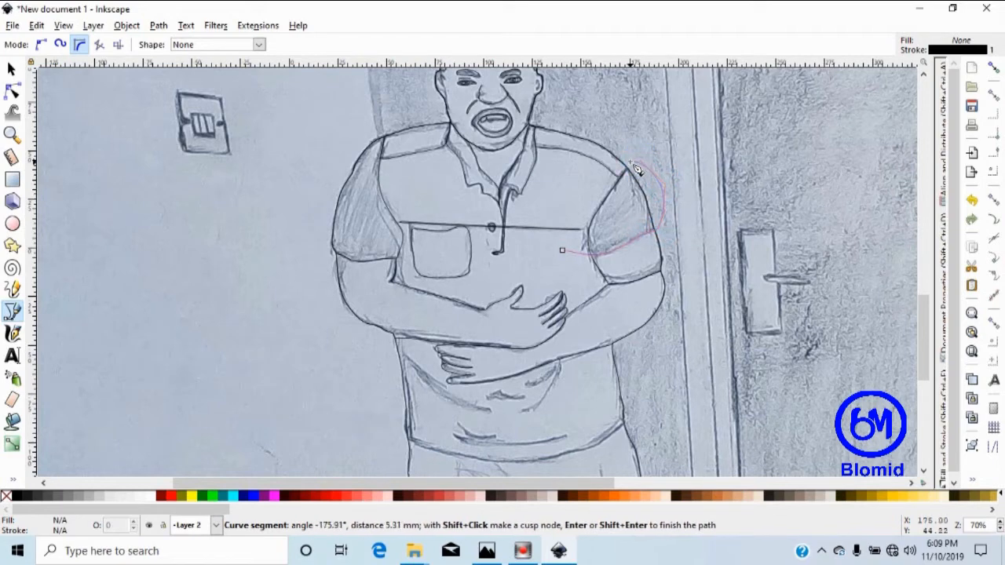
left_click(628, 161)
left_click(593, 185)
left_click(569, 206)
left_click(570, 226)
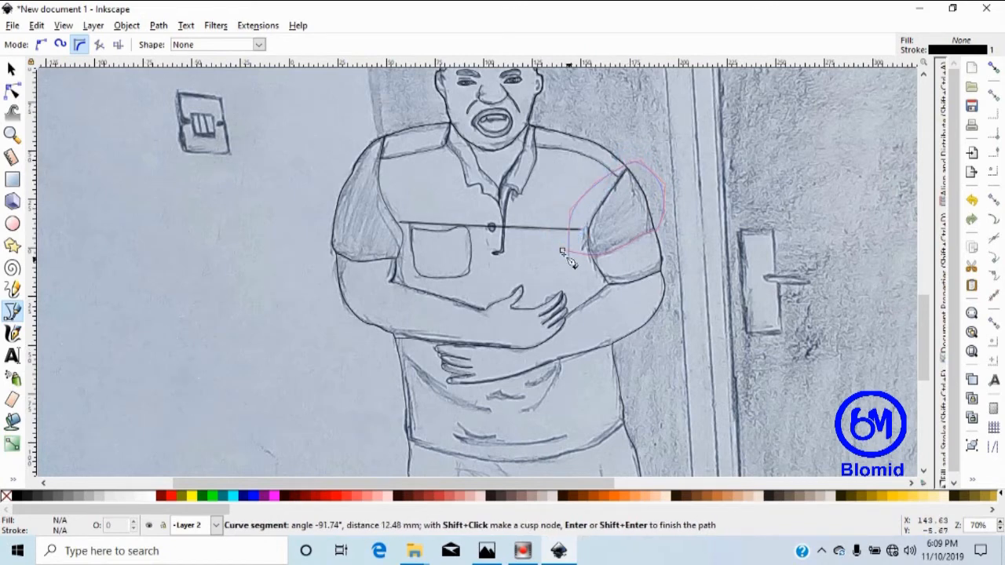
left_click(563, 252)
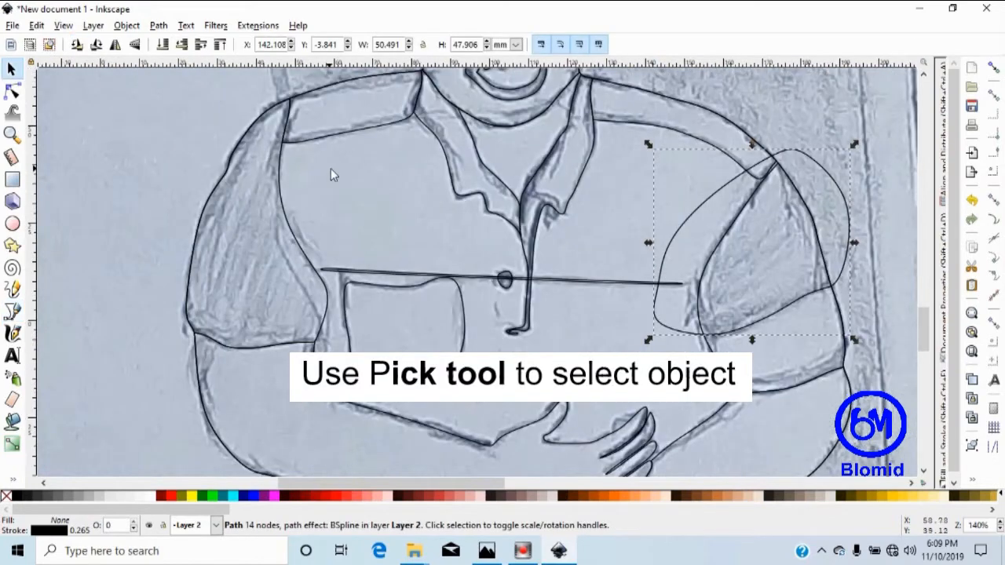
Select the right sleeve outline together with the loop around its upper part and apply Intersection to the two paths.
left_click(816, 378)
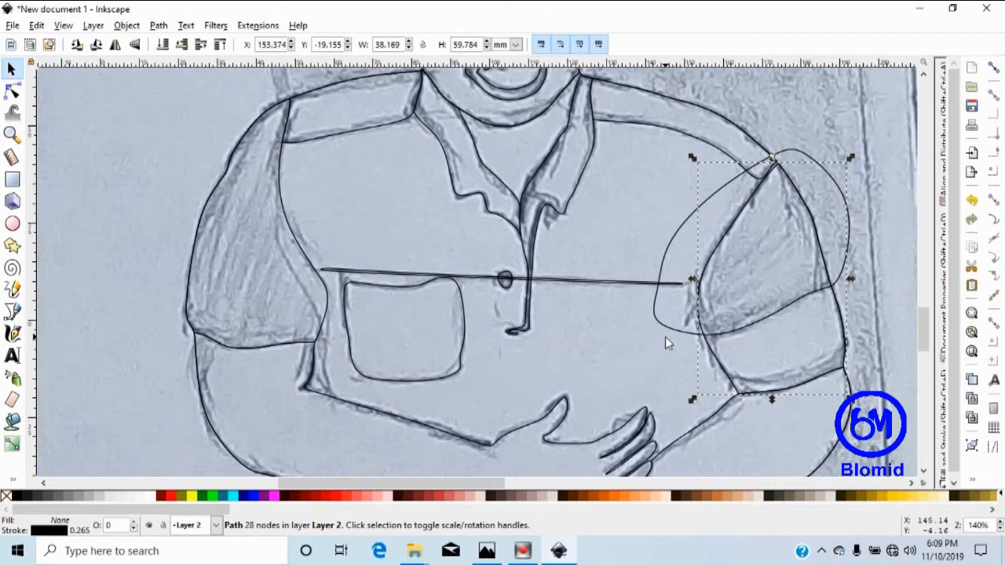
key("ctrl")
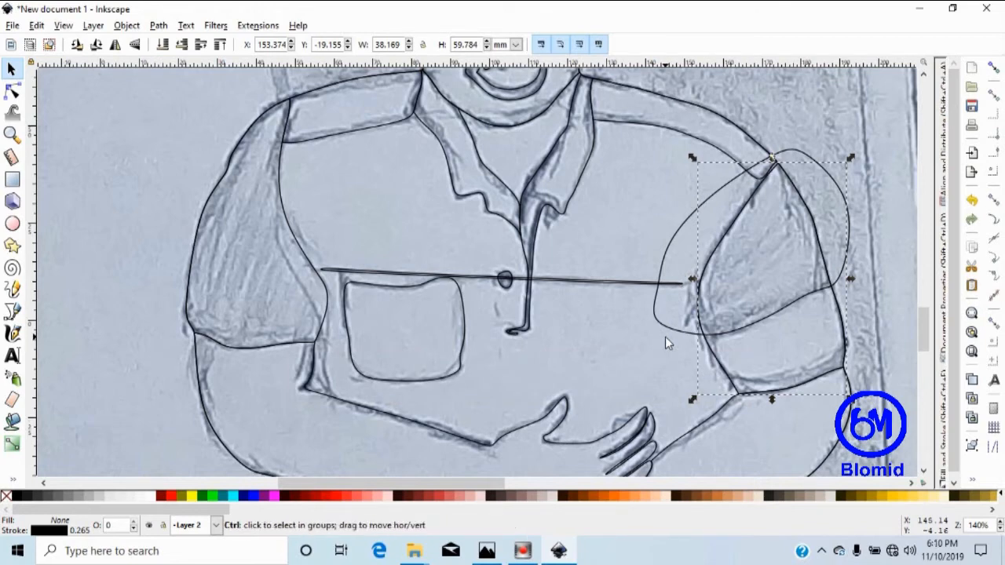
left_click(692, 221, "shift")
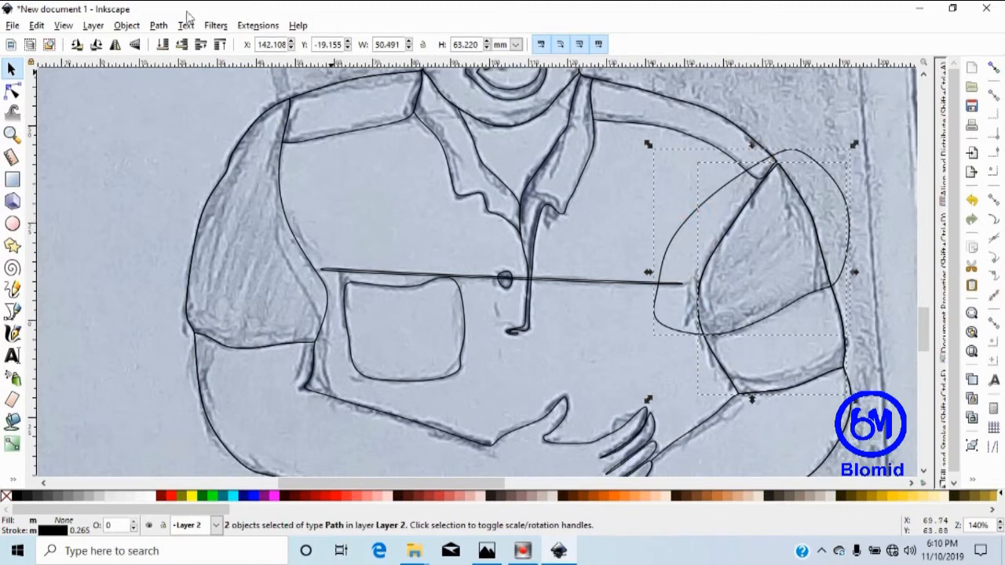
left_click(158, 25)
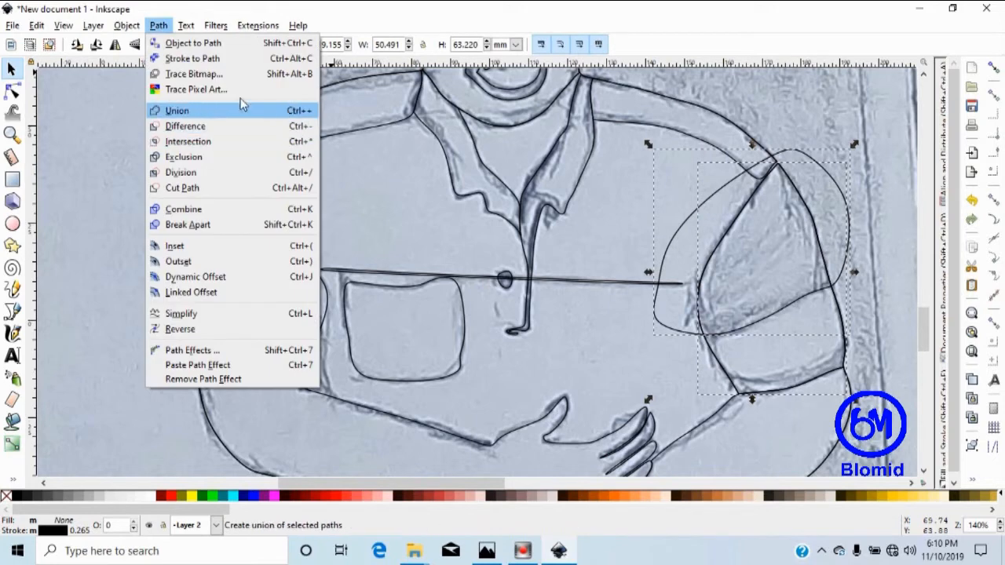
left_click(199, 146)
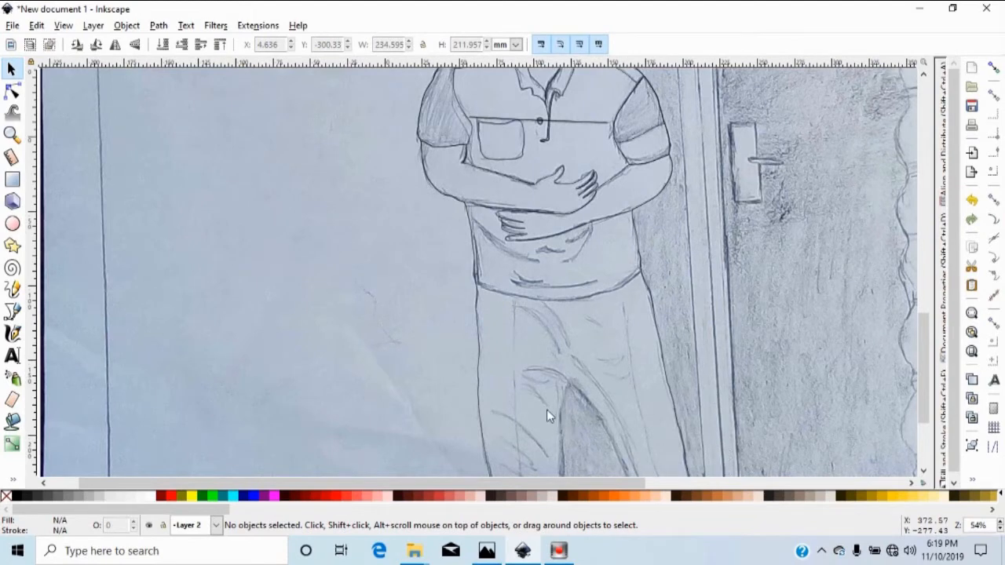
Start a Pen path outside the left trouser leg, pass below its lower end and trace the inner leg up to the crotch.
key("minus")
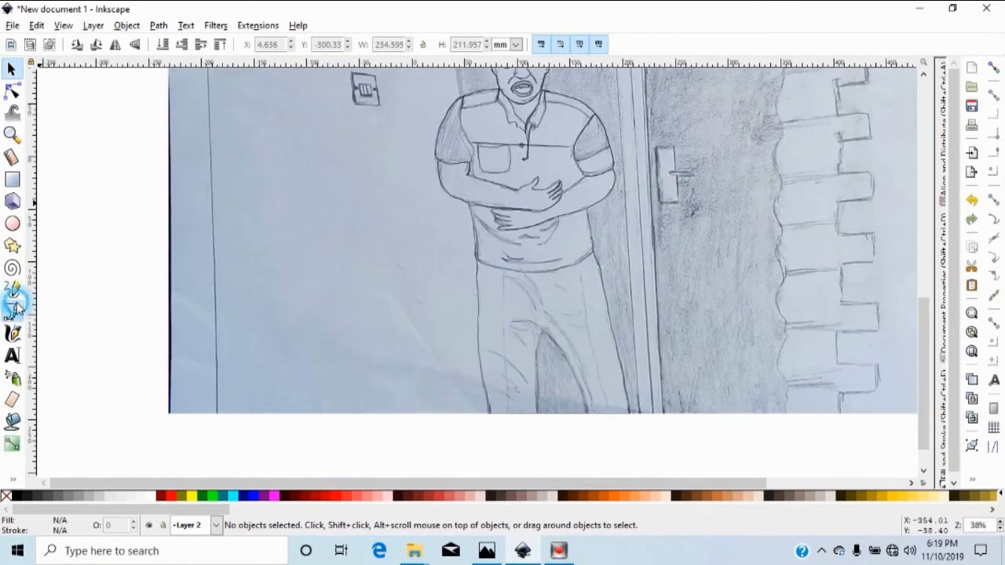
left_click(13, 310)
key("plus")
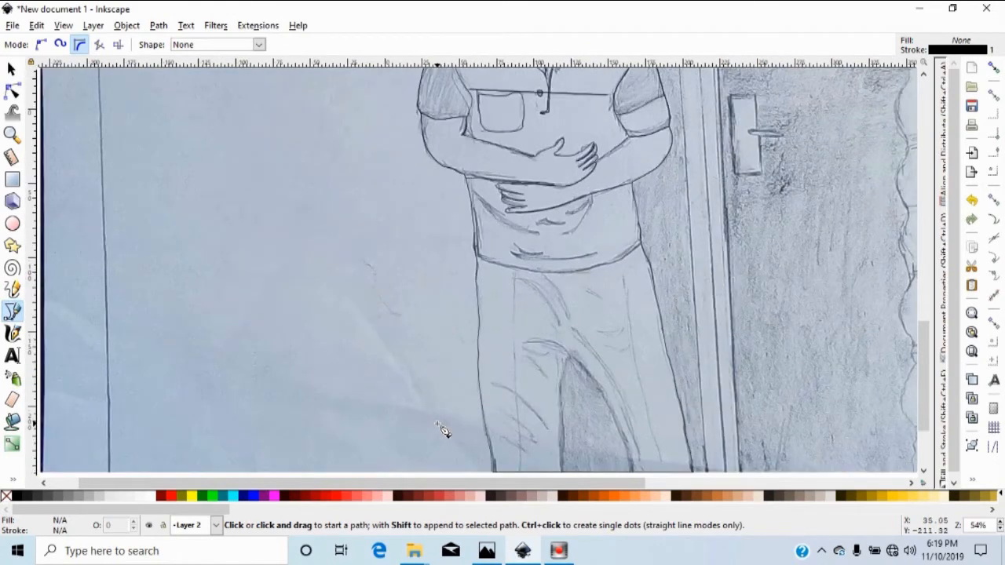
scroll(442, 429, "down", 3)
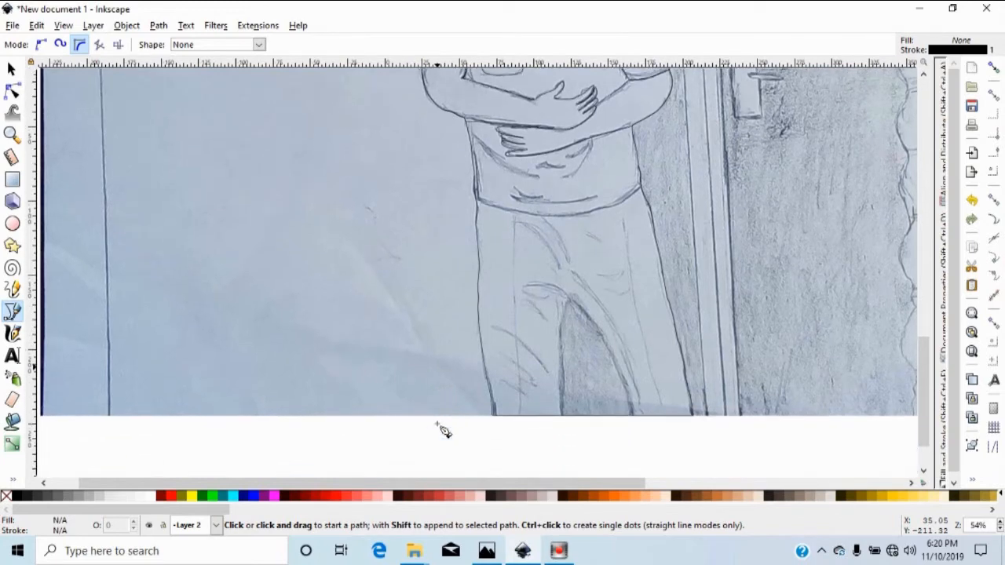
left_click(436, 374)
left_click(466, 390)
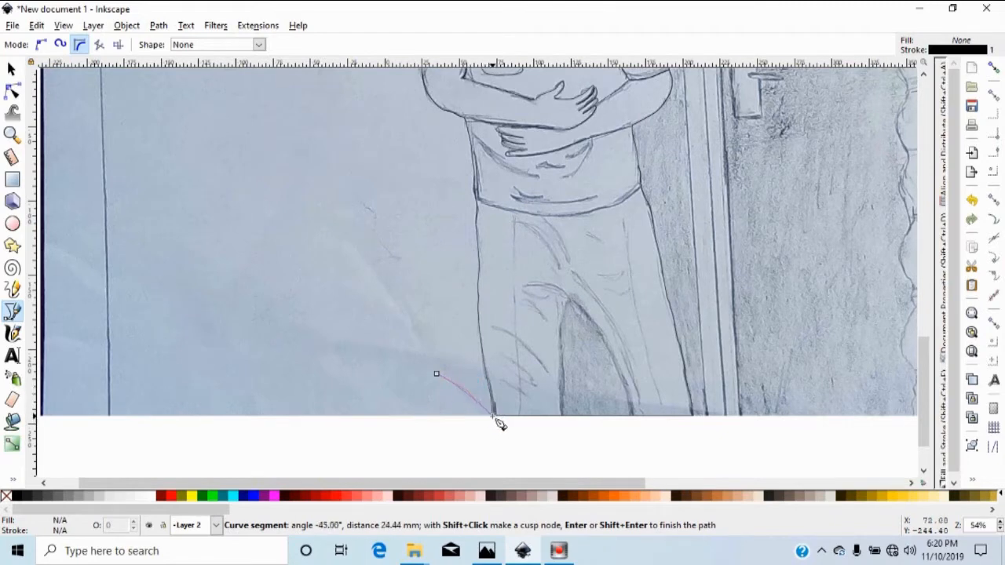
left_click(492, 416)
left_click(541, 450)
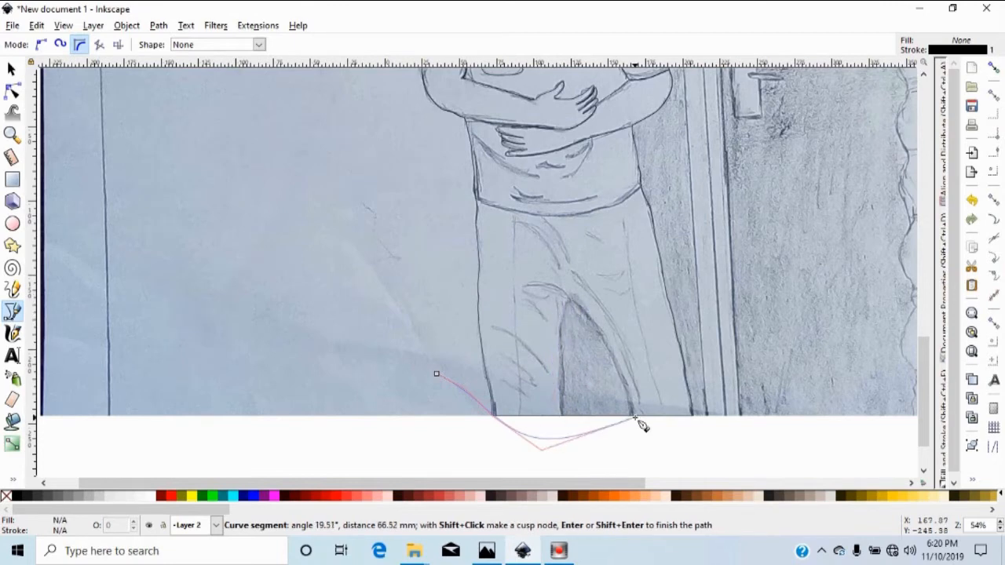
left_click(565, 419)
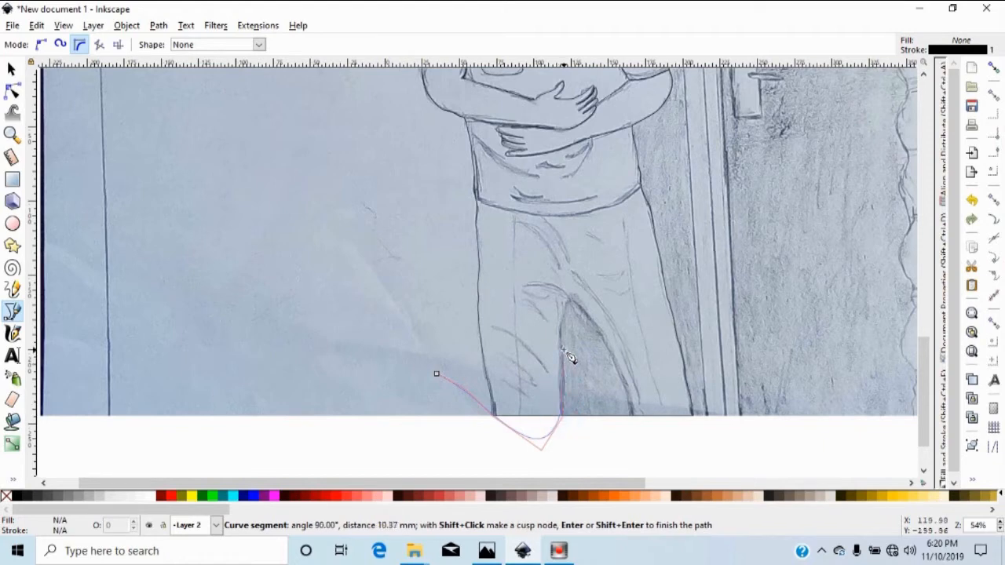
left_click(570, 299)
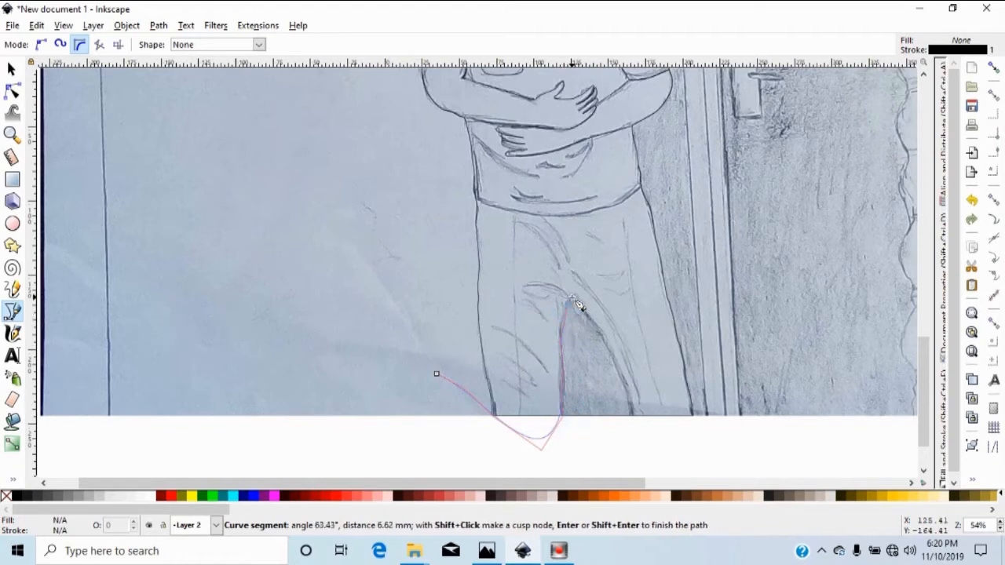
Trace down the right leg's inner edge, loop below its end and bring the path up well outside the leg to above the waist.
left_click(628, 387)
left_click(643, 462)
left_click(714, 455)
left_click(728, 280)
left_click(719, 215)
left_click(711, 172)
left_click(696, 148)
left_click(669, 151)
Continue the trouser path along the shirt's lower hem from its right end to its left end.
scroll(650, 189, "up", 2)
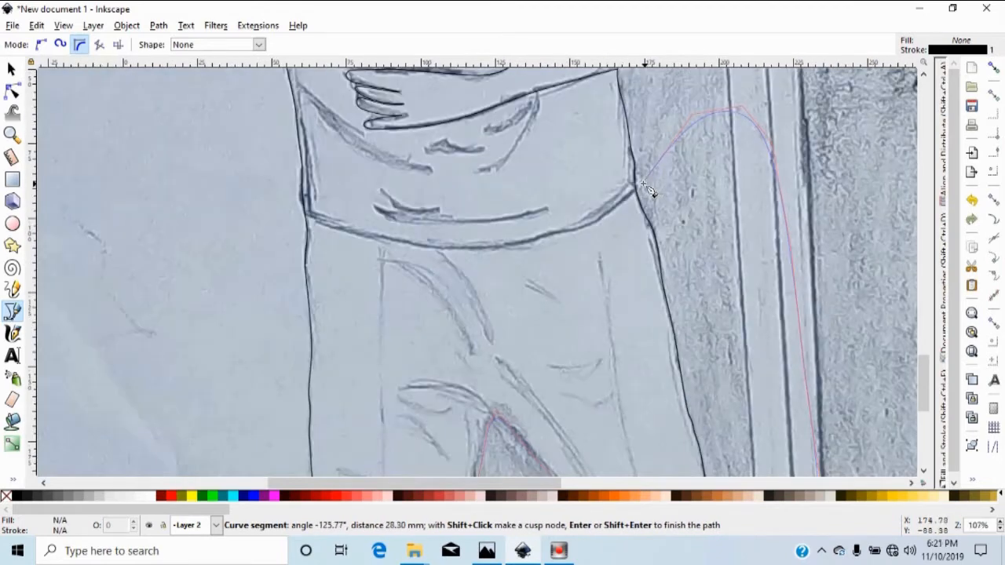
left_click(622, 193)
left_click(598, 224)
left_click(560, 239)
left_click(524, 245)
left_click(445, 252)
left_click(379, 236)
left_click(310, 215)
Carry the trouser path outside the left leg and close it at its start as a shape about 224 by 207 mm.
left_click(249, 209)
left_click(155, 345)
key("minus")
key("minus")
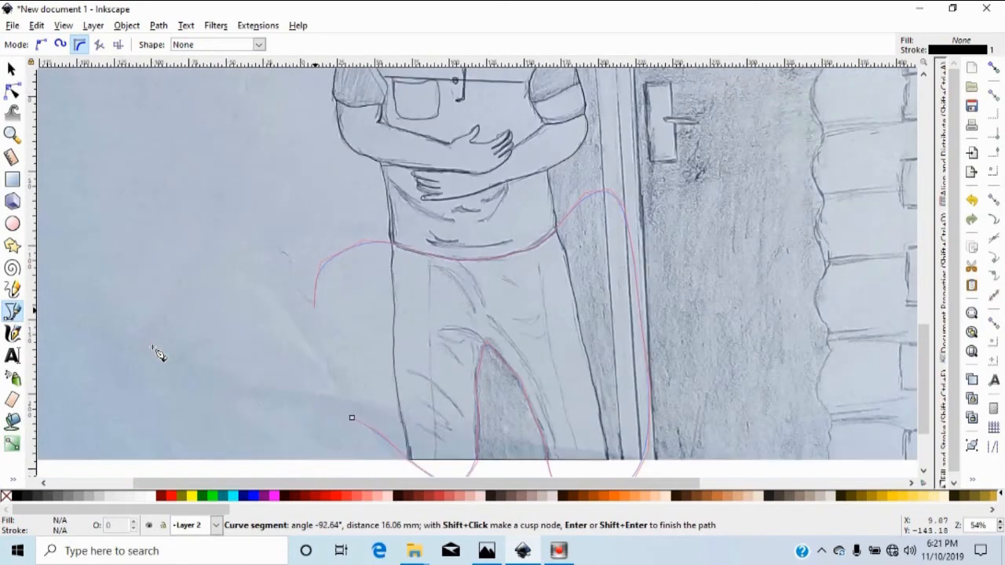
scroll(157, 353, "down", 1)
left_click(352, 393)
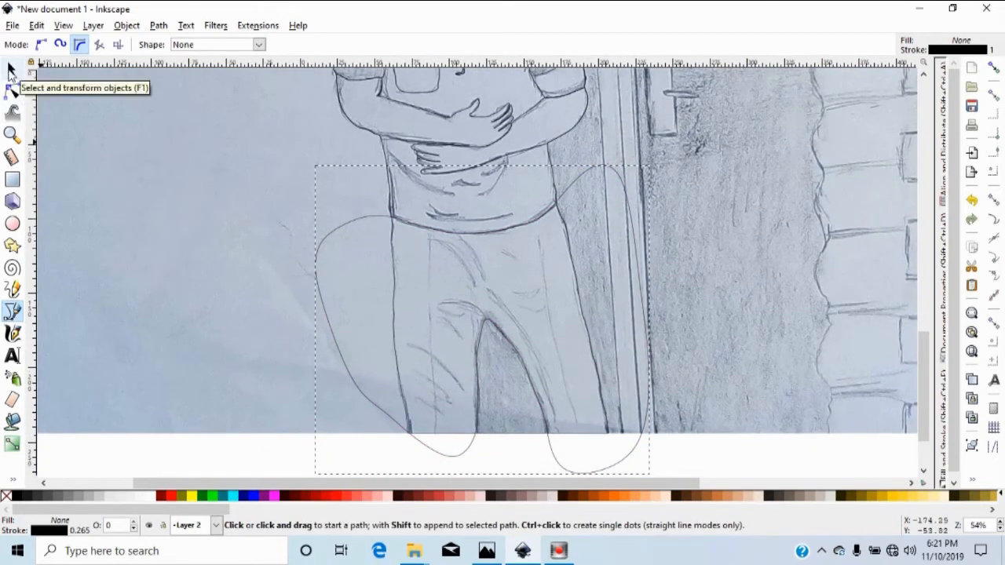
Select the man's full body outline and fill it with green.
left_click(11, 70)
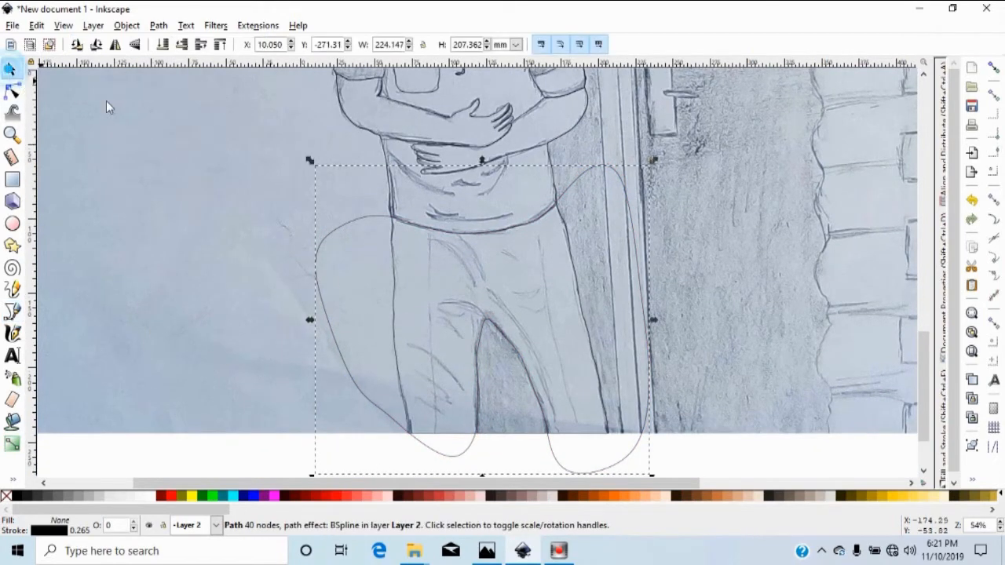
left_click(385, 163)
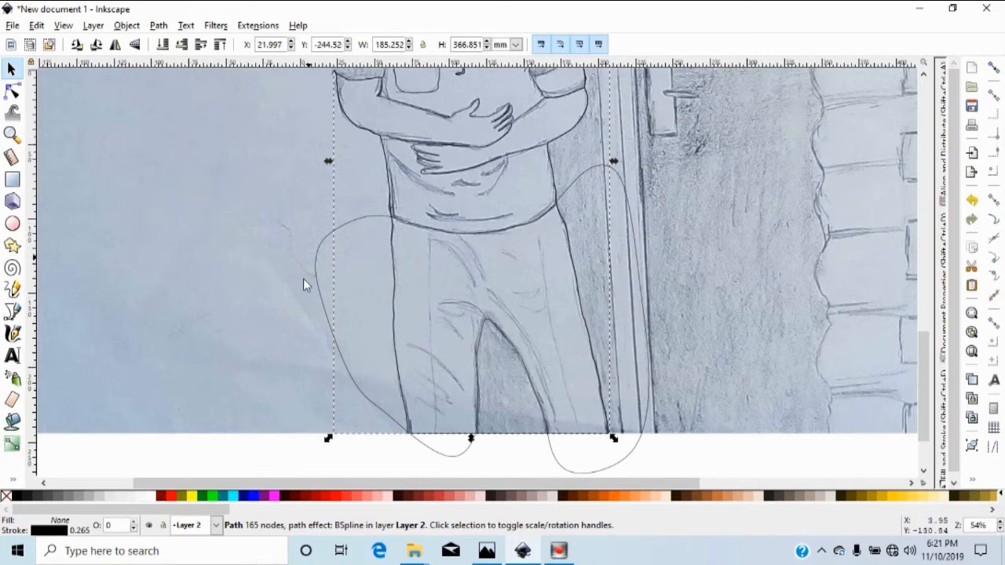
left_click(217, 501)
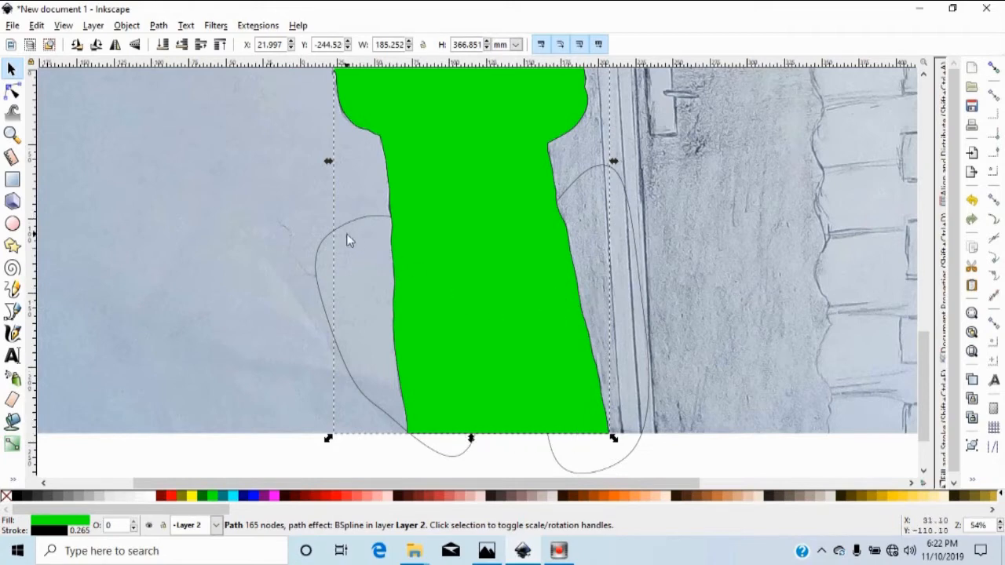
Add the closed trouser path to the selection and apply Intersection with the body outline to produce the trousers shape.
key("ctrl")
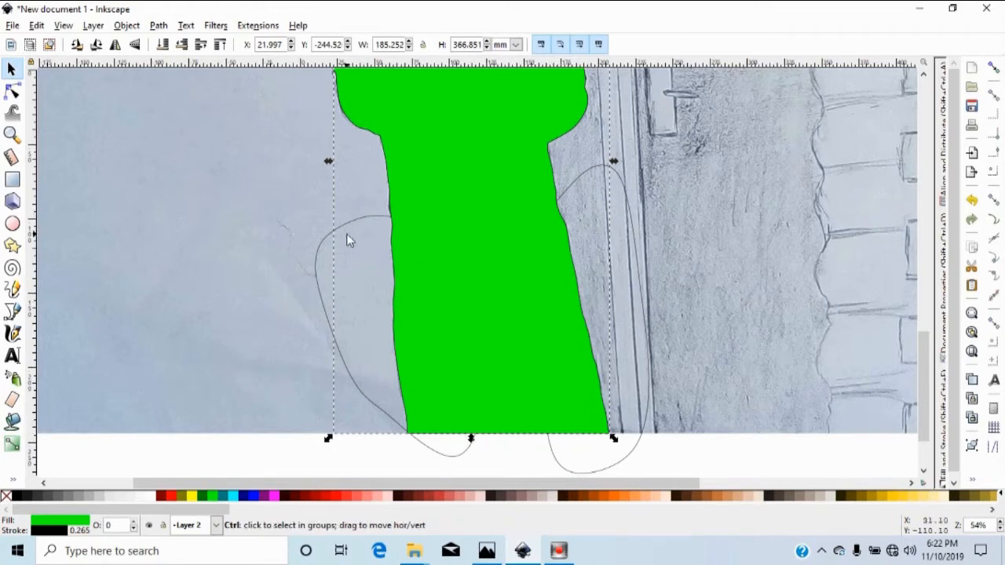
left_click(321, 246, "ctrl+shift")
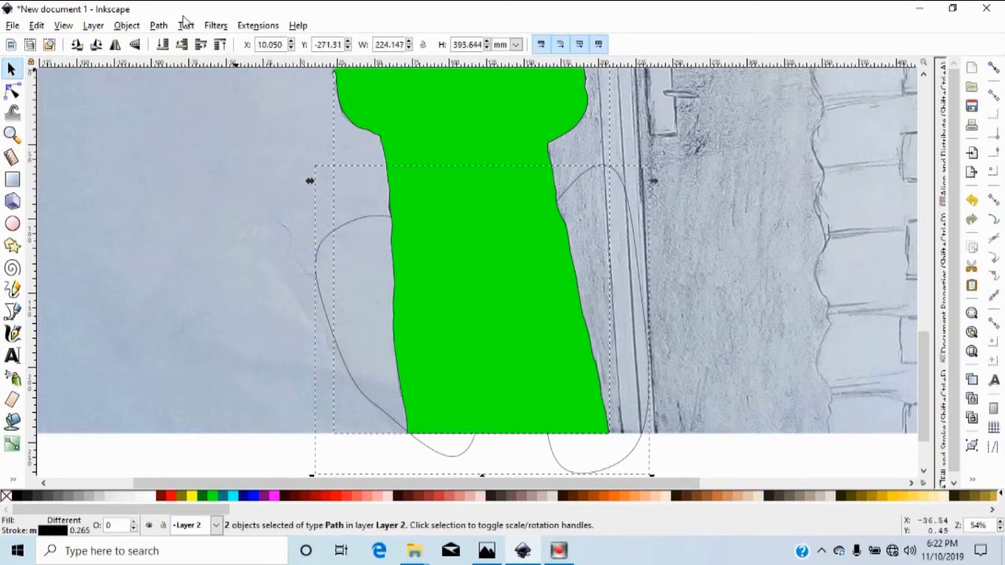
left_click(159, 24)
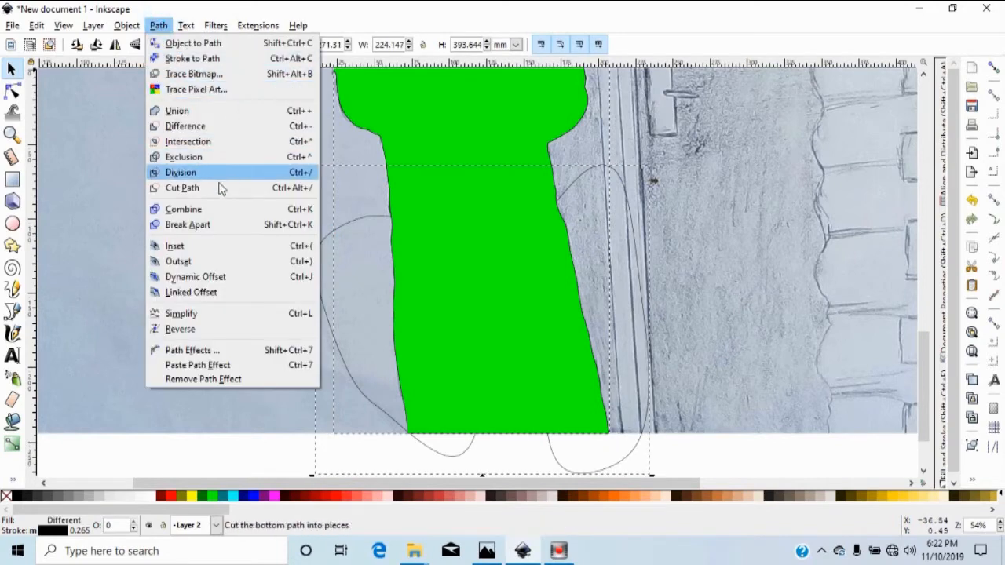
left_click(196, 142)
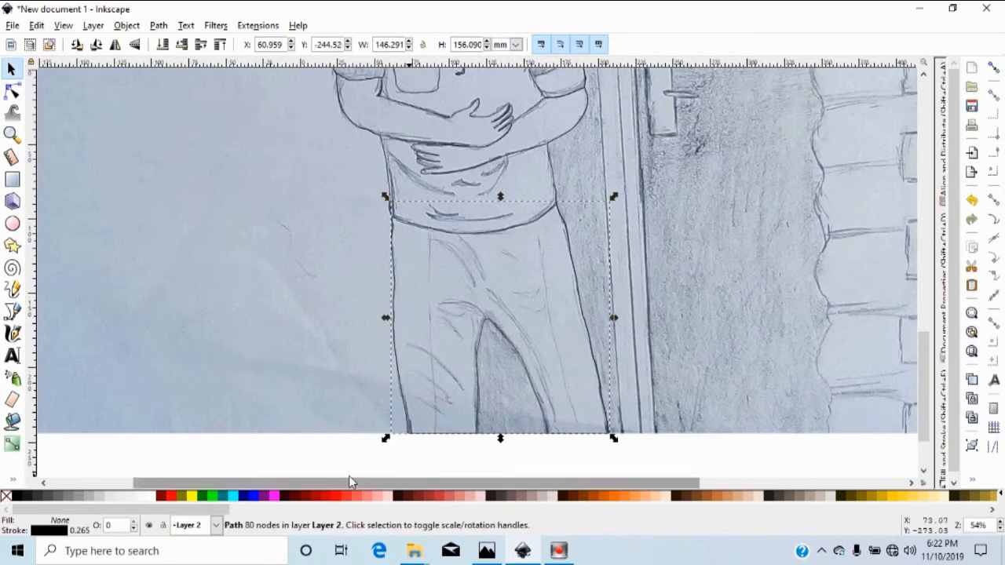
Try a magenta fill on the trousers shape and remove it again.
left_click(272, 496)
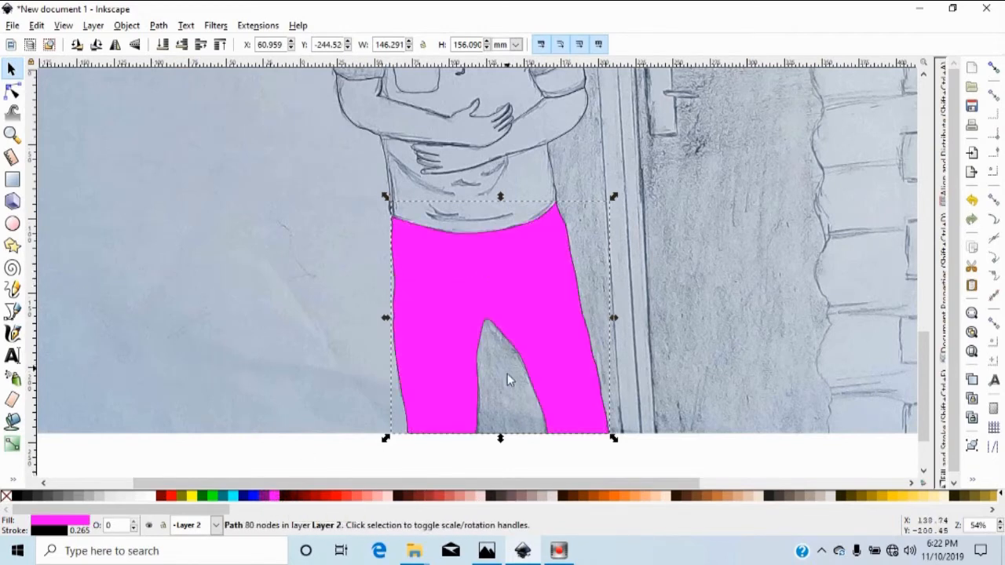
left_click(677, 201)
scroll(488, 296, "up", 2)
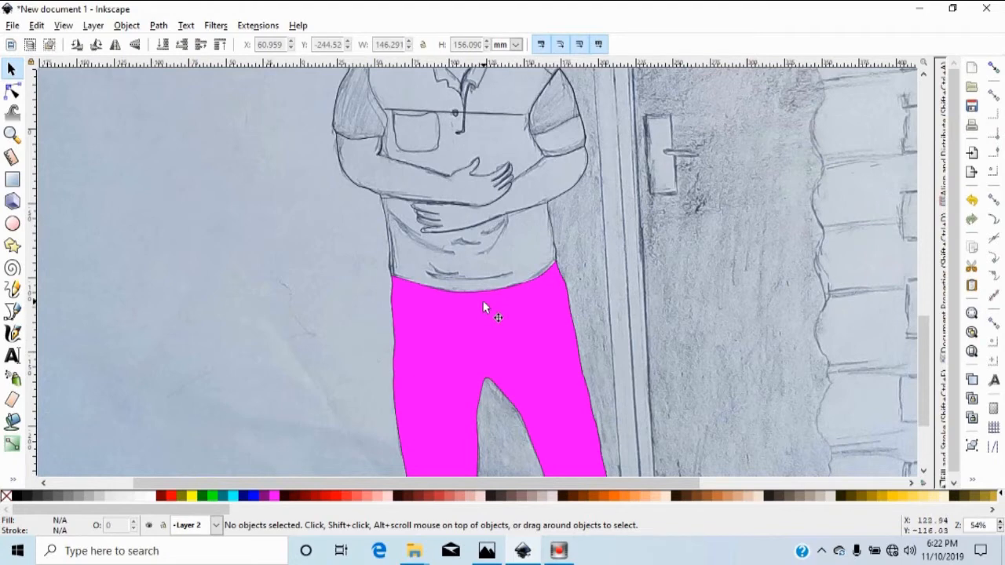
left_click(475, 308)
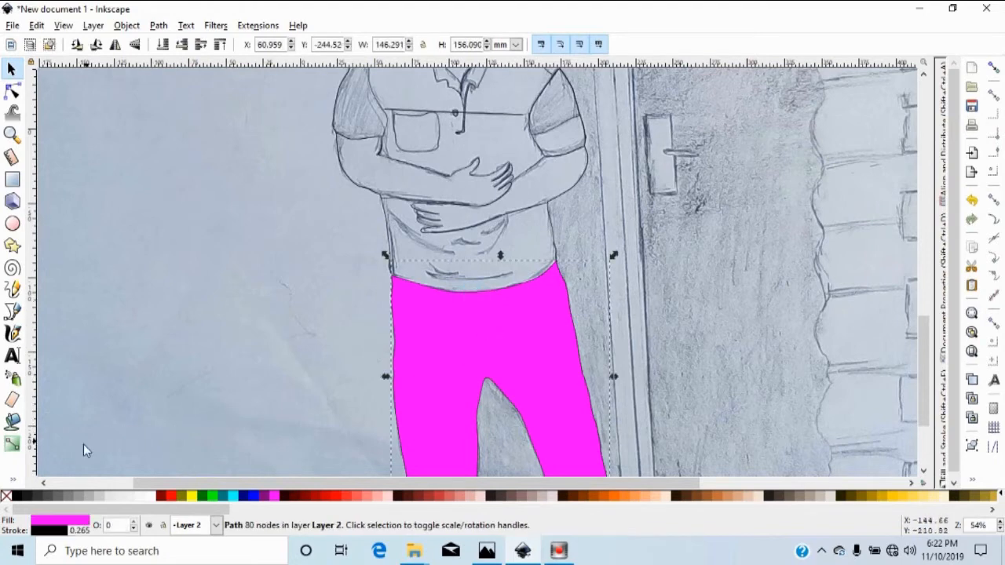
left_click(7, 496)
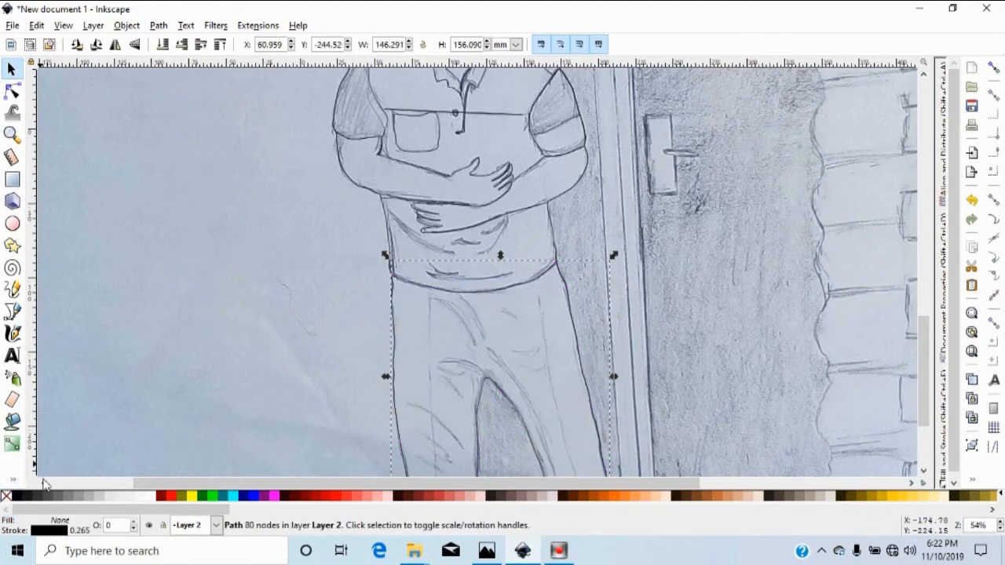
Fill the trousers shape with dark red and set its opacity to 65%.
scroll(481, 281, "down", 2)
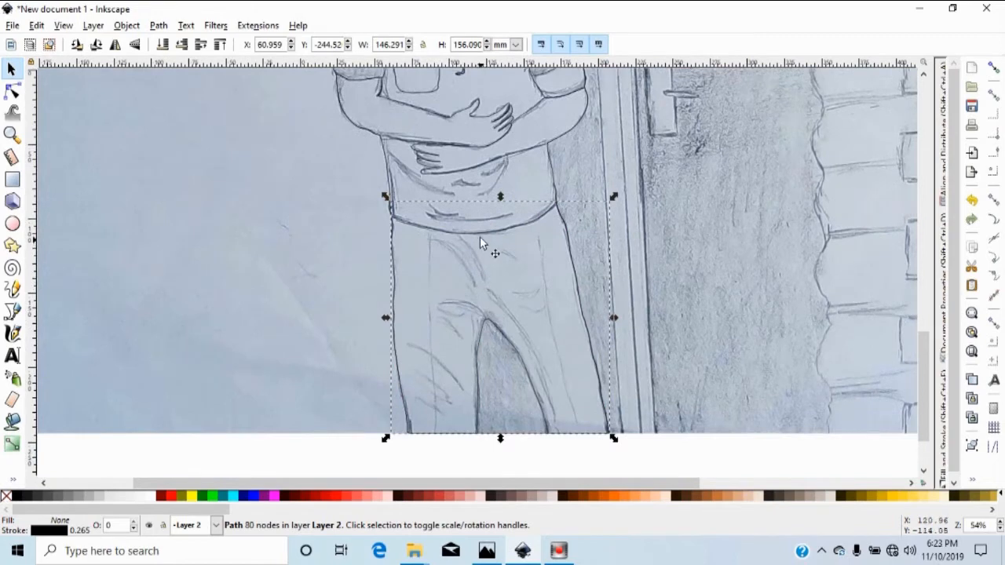
left_click(417, 496)
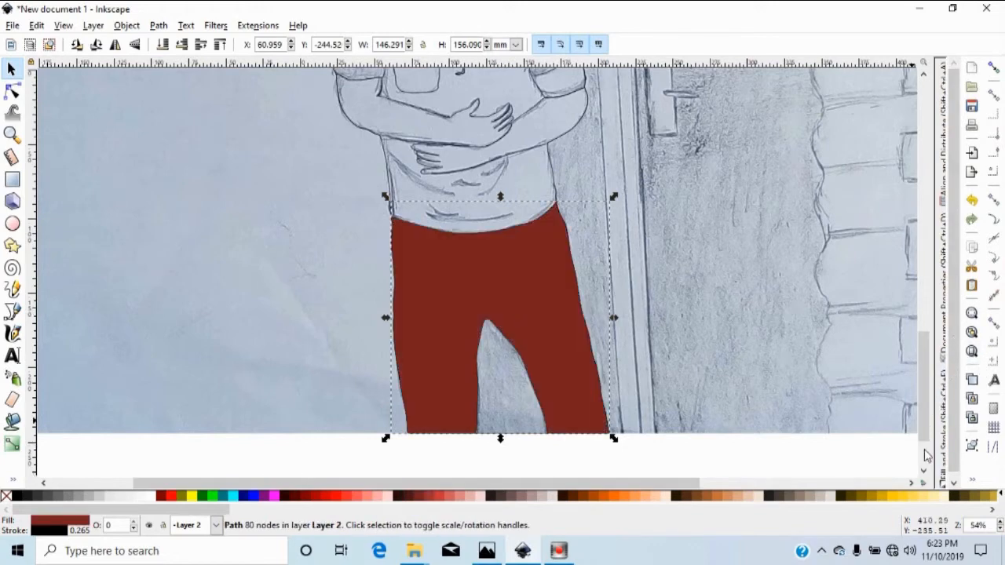
left_click(941, 430)
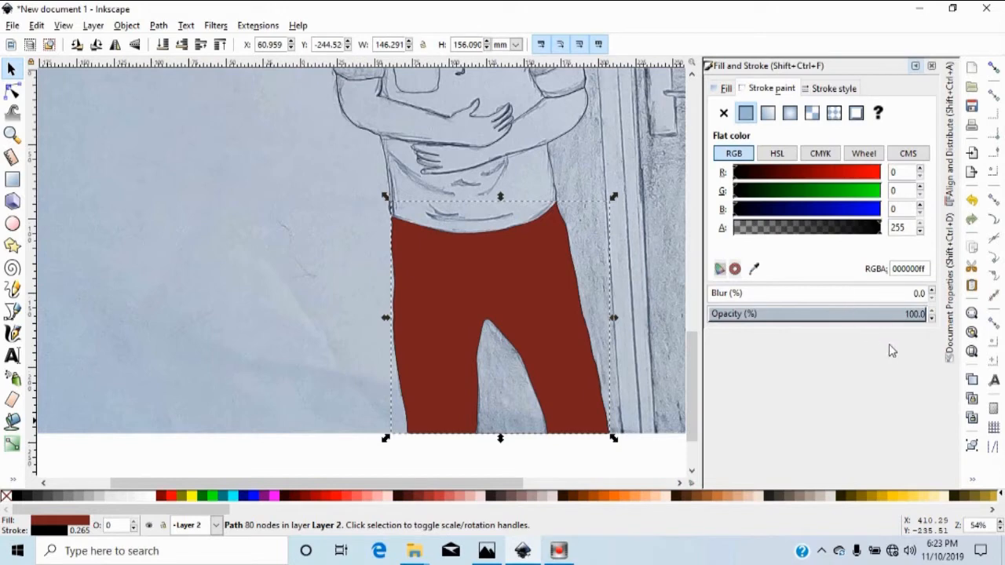
left_click_drag(931, 318, 931, 318)
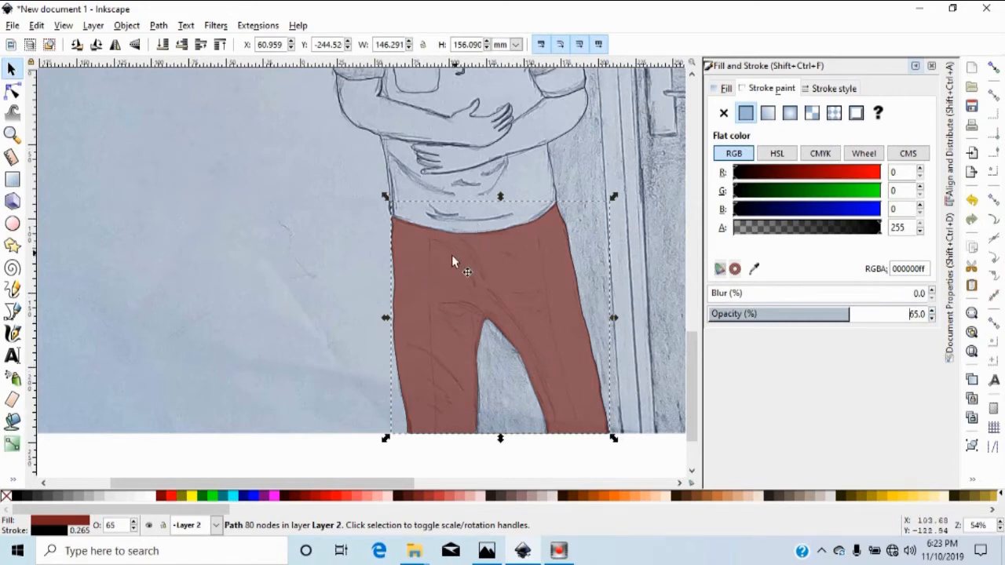
left_click(914, 68)
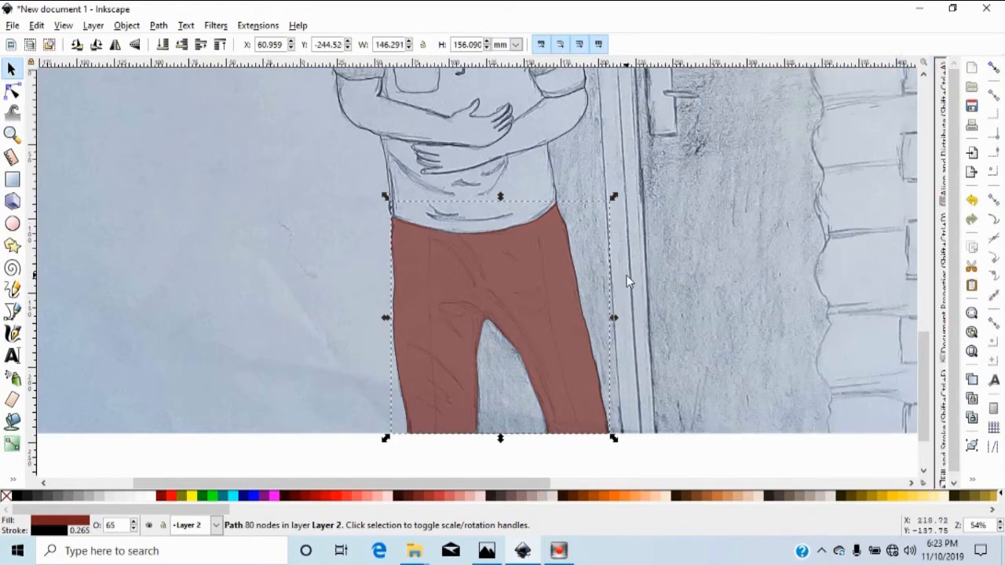
Trace the curved crease near the left end of the trouser waist with the Pen tool as a thin closed shape.
key("plus")
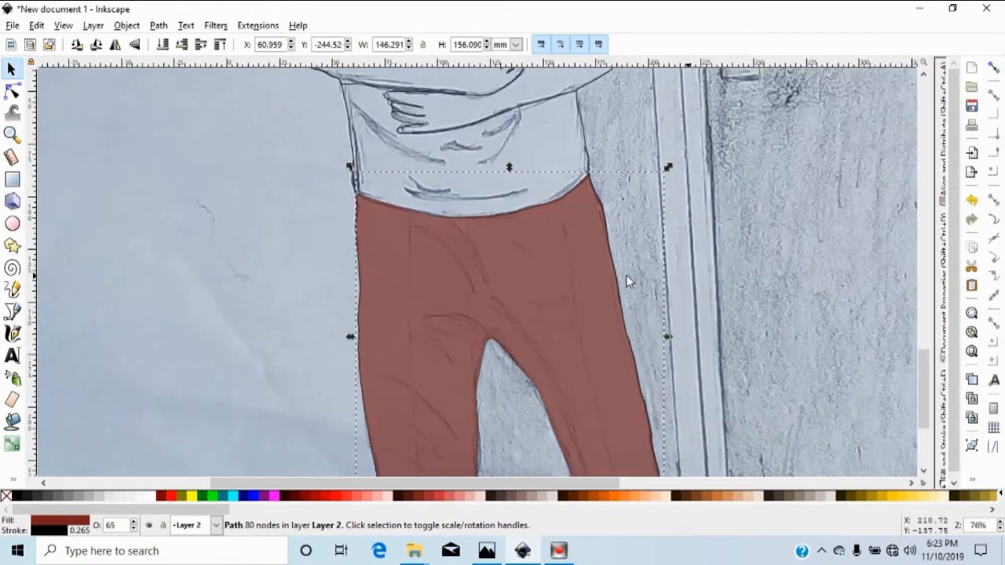
key("plus")
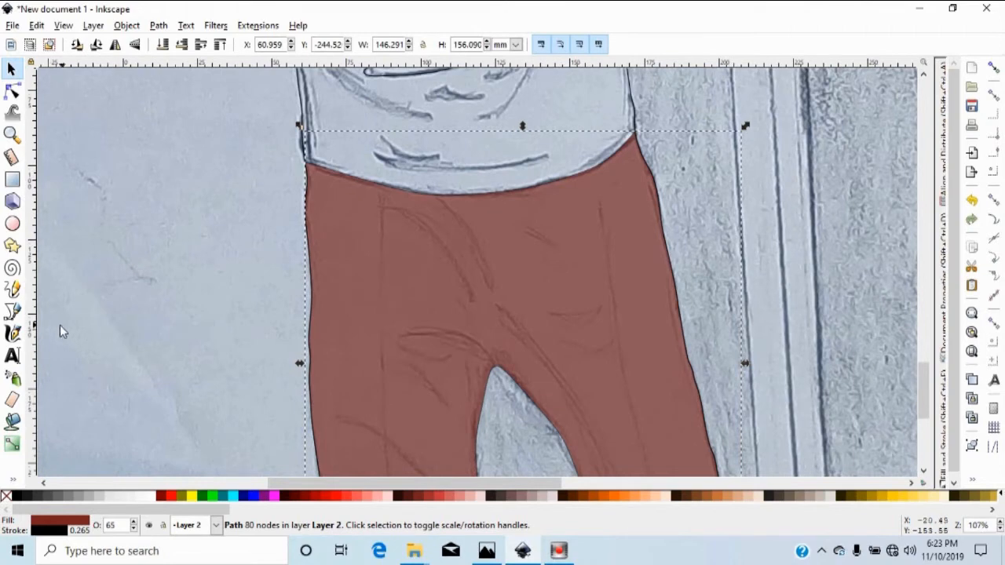
left_click(11, 311)
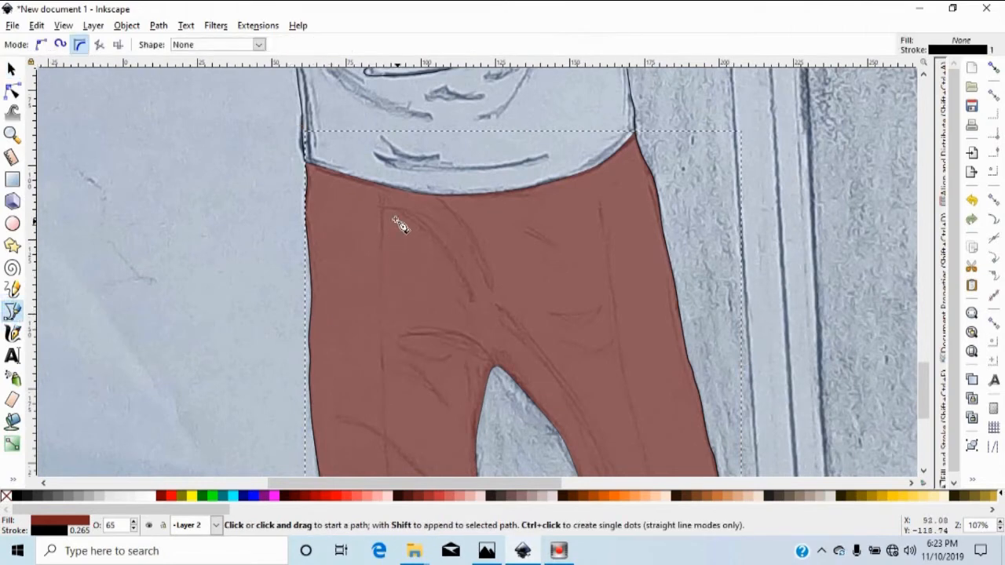
left_click_drag(380, 210, 401, 212)
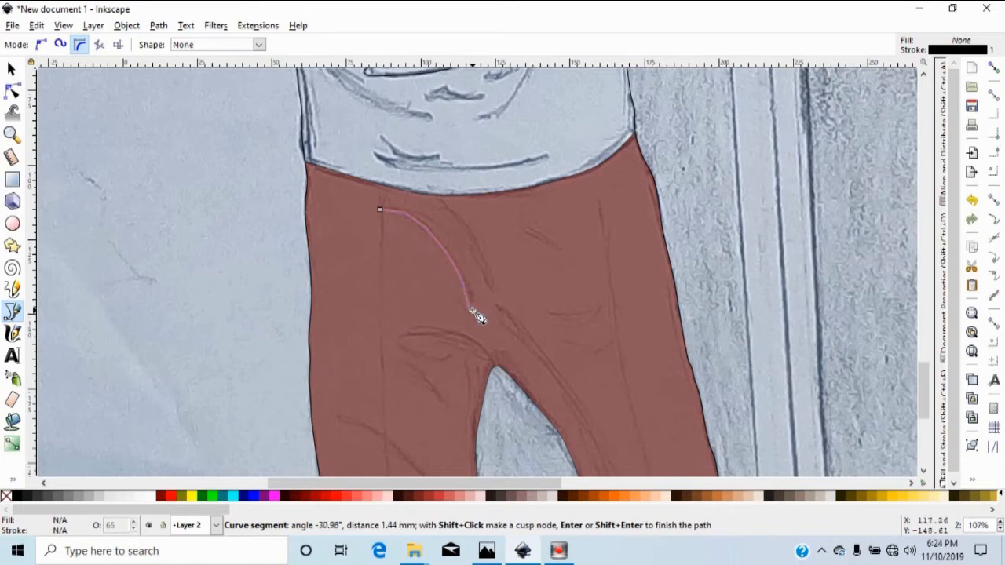
left_click(470, 304)
left_click(471, 281)
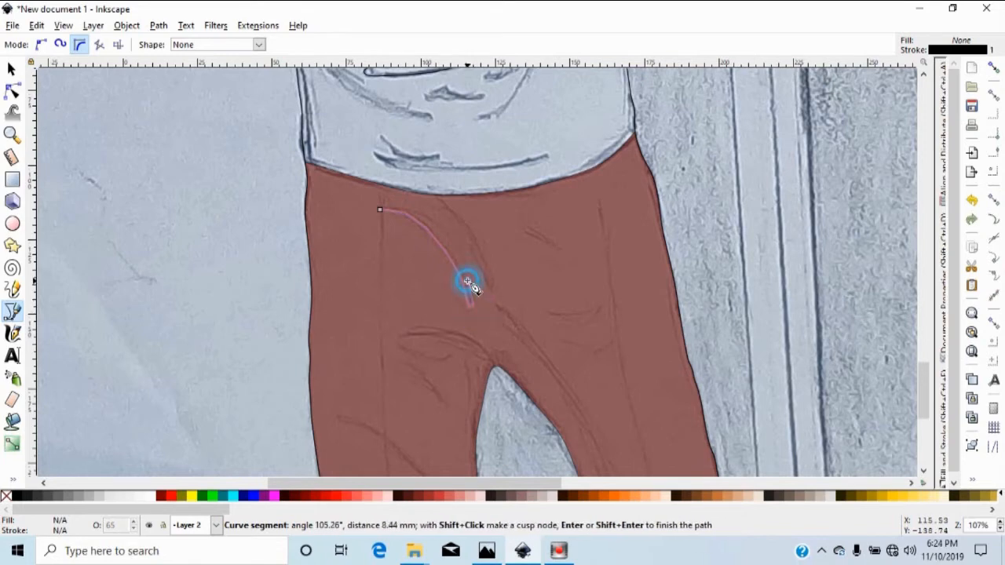
left_click(443, 245)
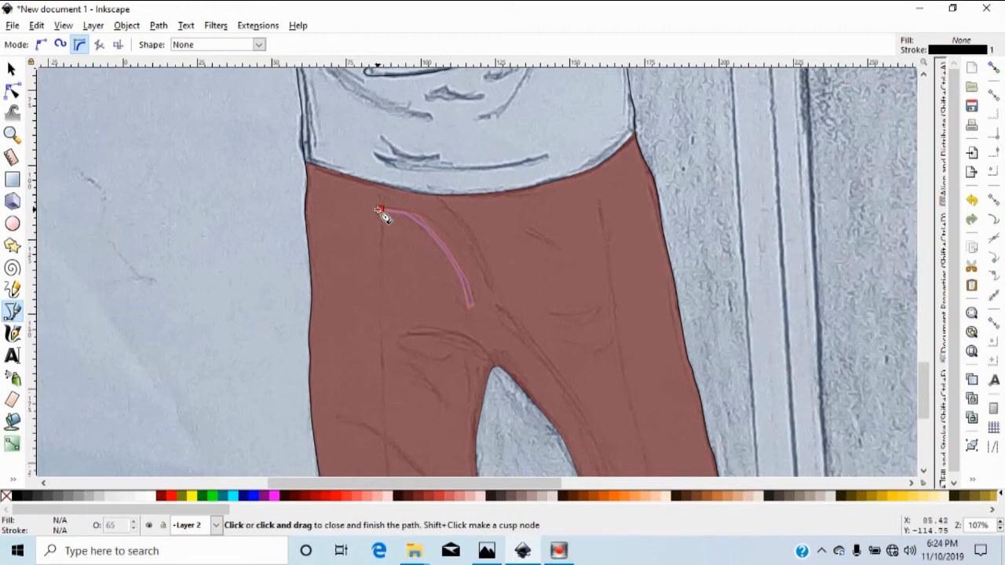
left_click(380, 211)
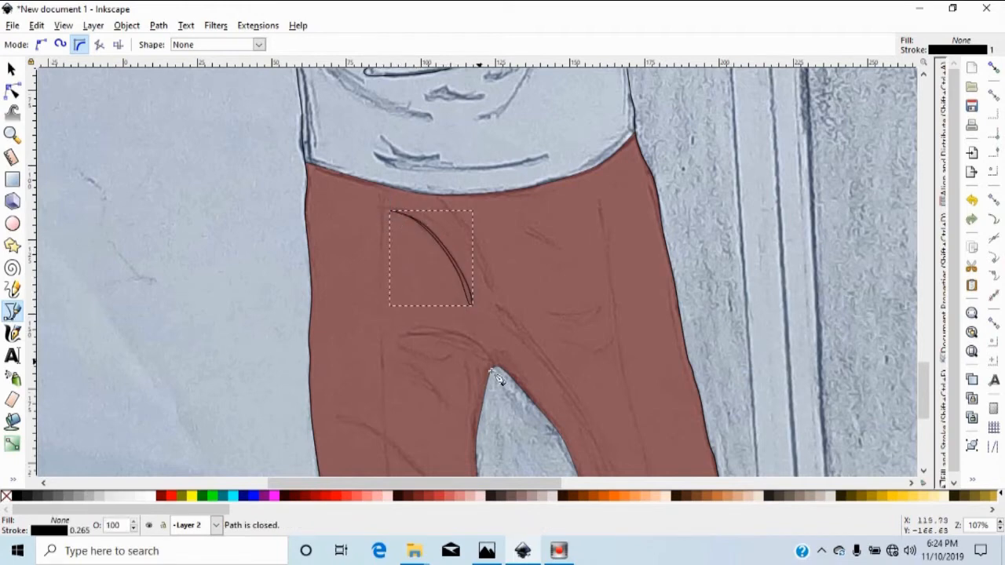
Trace the neighbouring crease running from the middle of the waist toward the crotch as a thin closed shape.
left_click(431, 194)
left_click(479, 258)
left_click(492, 295)
left_click(466, 224)
left_click(431, 194)
Trace the long diagonal crease across the left trouser leg as a thin closed shape.
scroll(539, 310, "down", 6)
scroll(544, 315, "down", 2)
left_click(343, 186)
left_click(448, 273)
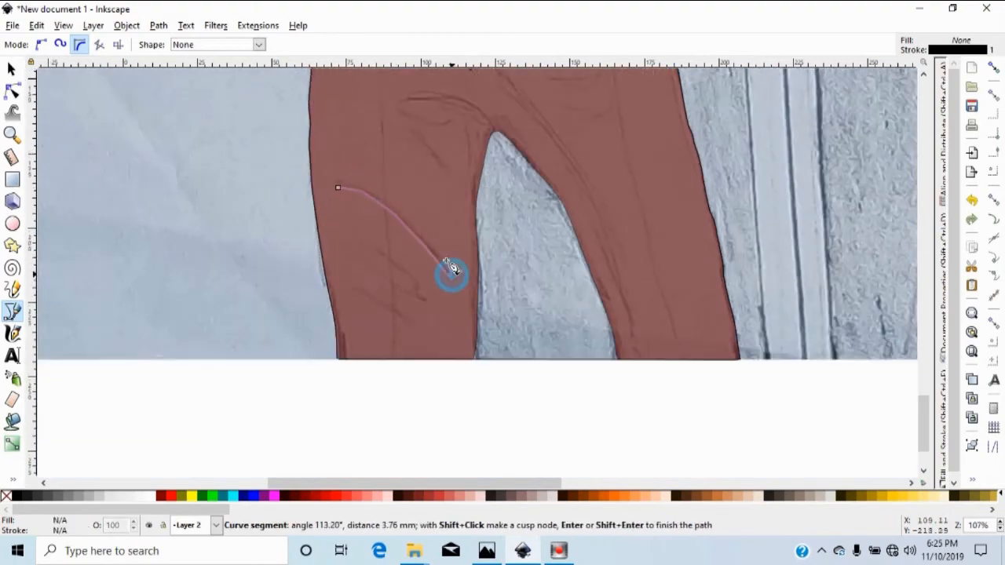
left_click(343, 187)
Trace the two shorter diagonal creases beneath the long one on the left trouser leg.
left_click(354, 239)
left_click(418, 292)
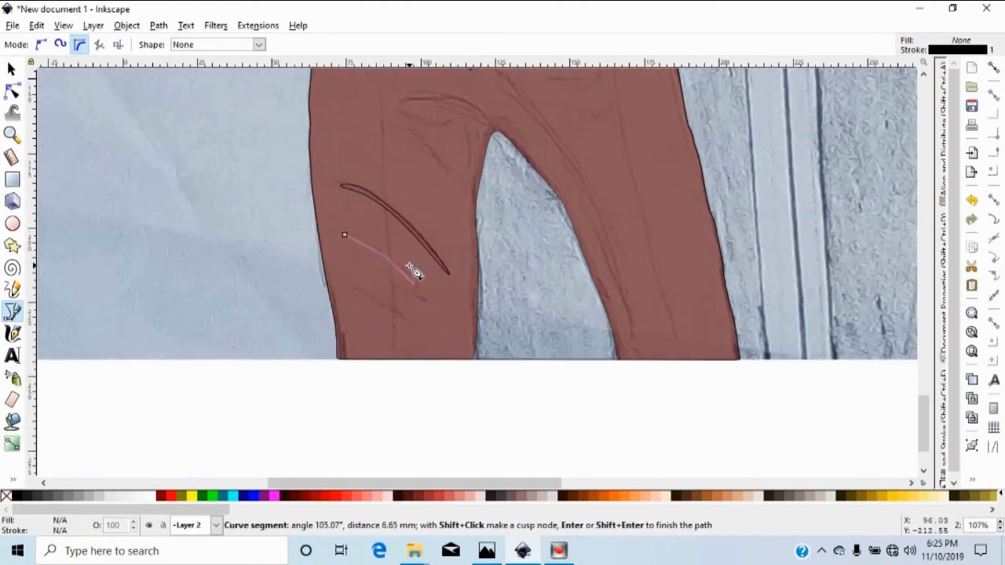
left_click(355, 239)
left_click(357, 289)
key("Escape")
Start the right trouser leg's side seam path below the waist and run it down toward the sketch's lower edge.
scroll(549, 259, "up", 6)
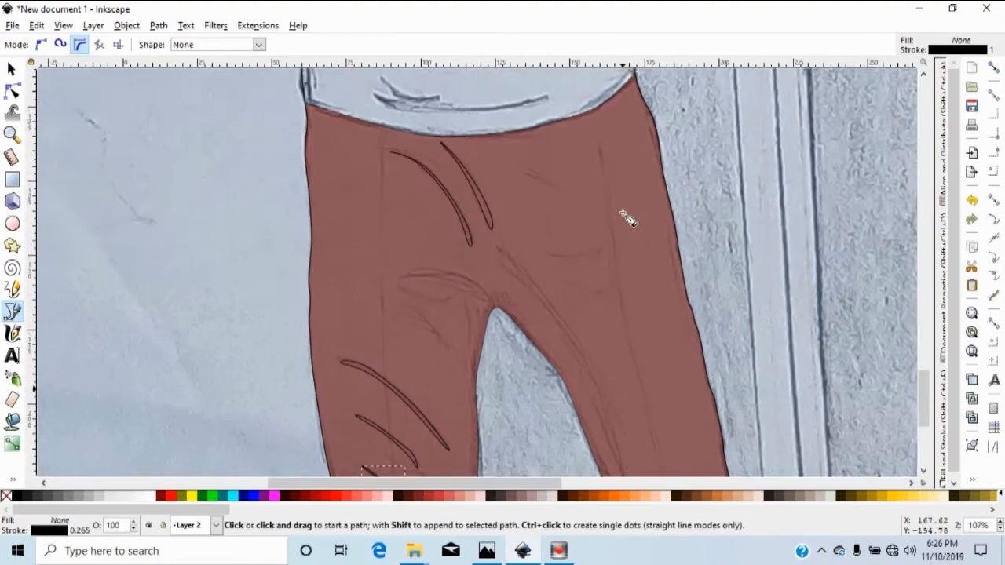
left_click(598, 147)
left_click(646, 408)
left_click(658, 459)
scroll(658, 459, "down", 4)
left_click(673, 398)
Return the side seam path up the right leg, removing misplaced points, and close it at its start as a narrow shape.
left_click(627, 188)
key("BackSpace")
scroll(645, 243, "up", 2)
scroll(650, 247, "up", 7)
scroll(588, 312, "up", 4)
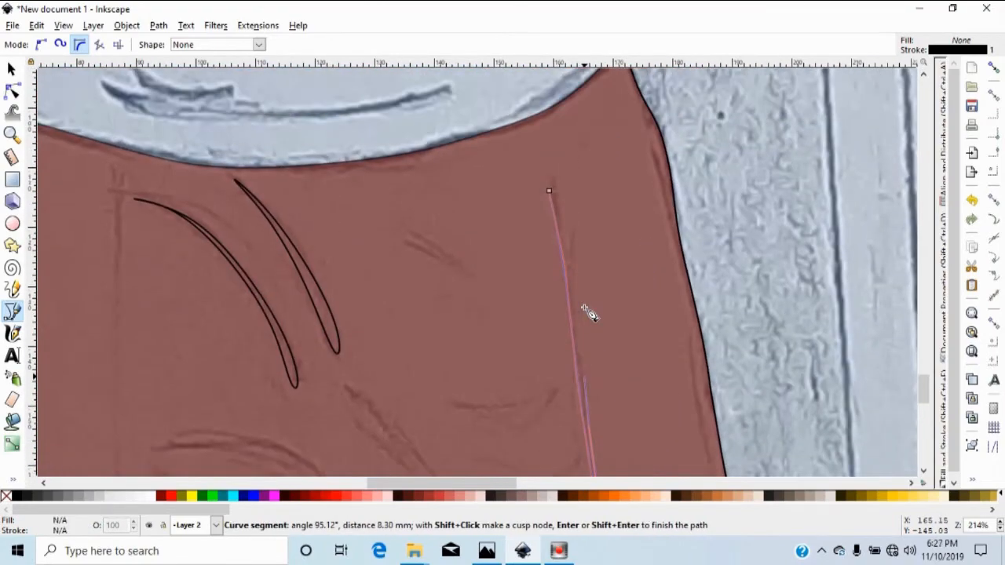
key("BackSpace")
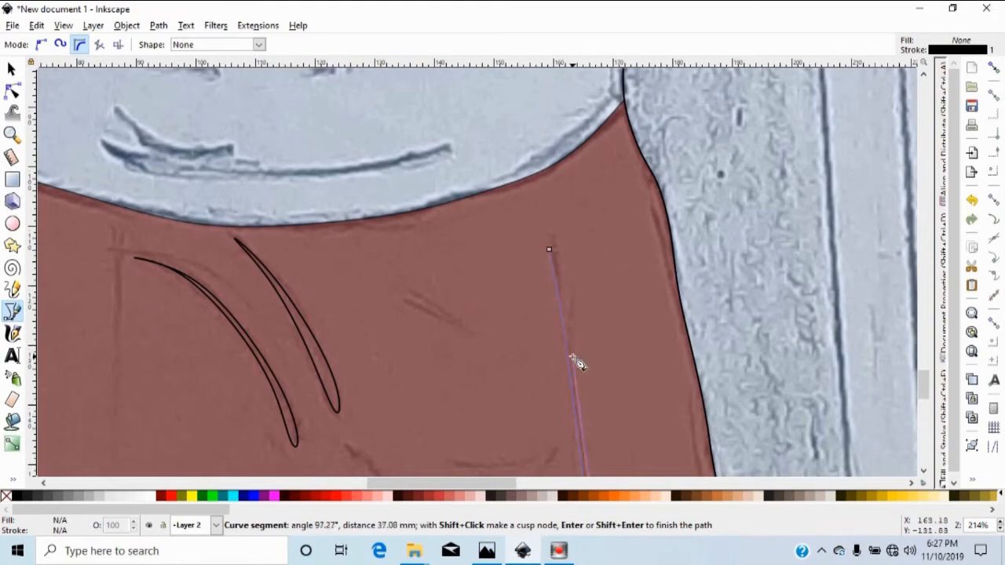
left_click(548, 250)
key("minus")
key("minus")
key("minus")
scroll(534, 348, "down", 2)
scroll(532, 348, "down", 3)
left_click(366, 200)
left_click(403, 196)
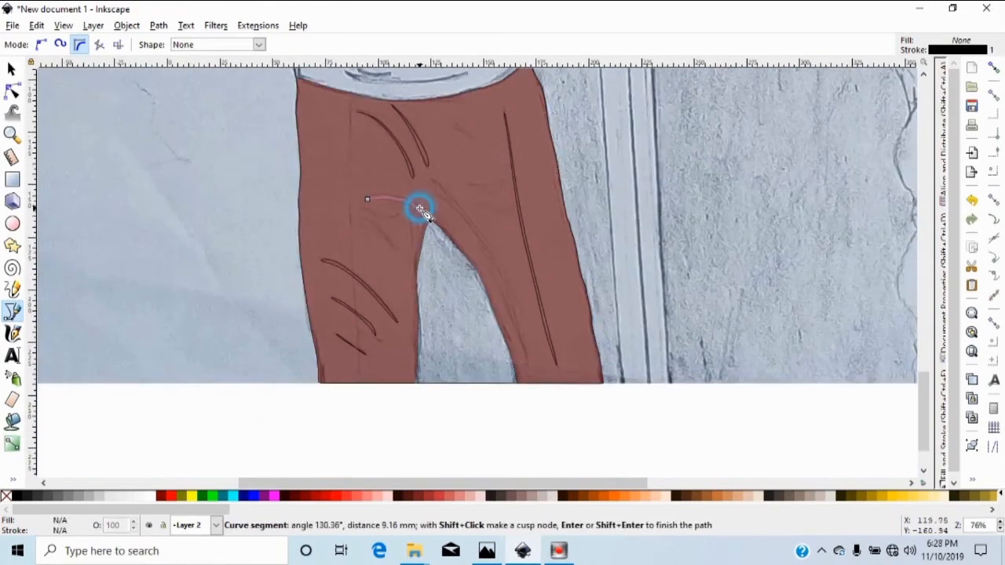
key("Escape")
key("plus")
key("plus")
key("plus")
scroll(363, 208, "up", 6)
left_click(149, 237)
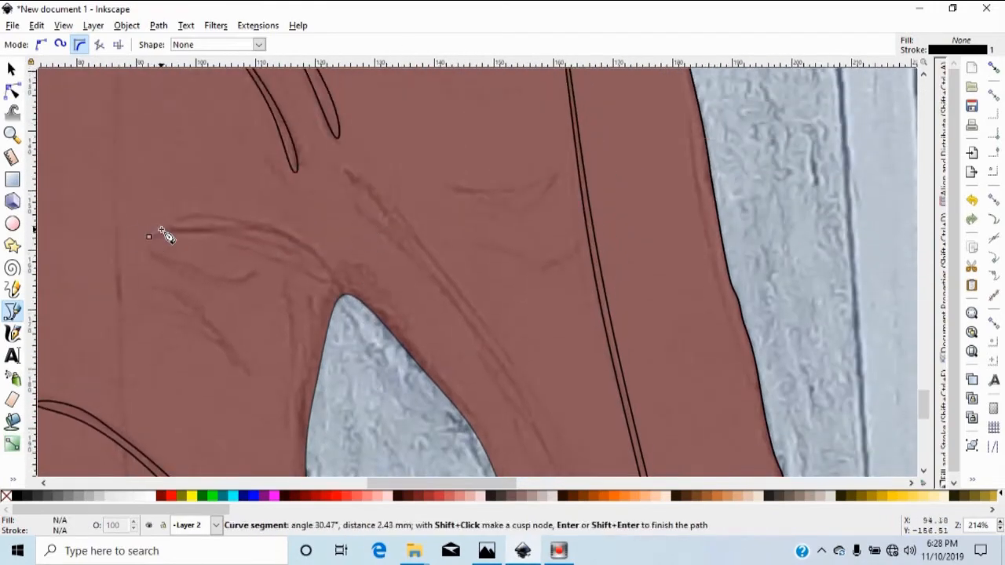
key("Escape")
Trace the upper arched crease leading into the crotch as a closed curved shape.
key("plus")
scroll(173, 224, "left", 5)
left_click(173, 222)
left_click(223, 193)
left_click(305, 204)
left_click(378, 235)
left_click(440, 305)
left_click(363, 218)
left_click(235, 188)
left_click(173, 222)
Trace the short diagonal crease on the left leg just below the crotch folds as a thin closed shape.
left_click(171, 294)
left_click(207, 305)
left_click(303, 412)
left_click(242, 331)
left_click(171, 294)
Trace the small sagging fold between the arched crotch crease and the short diagonal crease as a closed shape.
left_click(167, 246)
left_click(295, 285)
left_click(314, 275)
left_click(235, 273)
left_click(167, 246)
Trace a second arched crease directly beneath the upper crotch crease as a closed shape.
left_click(177, 223)
left_click(325, 230)
left_click(415, 288)
left_click(345, 226)
left_click(282, 208)
left_click(207, 206)
left_click(177, 223)
Trace the long crease from above the crotch down the inner side of the right trouser leg as a thin closed shape.
scroll(522, 259, "down", 2)
scroll(529, 224, "down", 4)
left_click(461, 90)
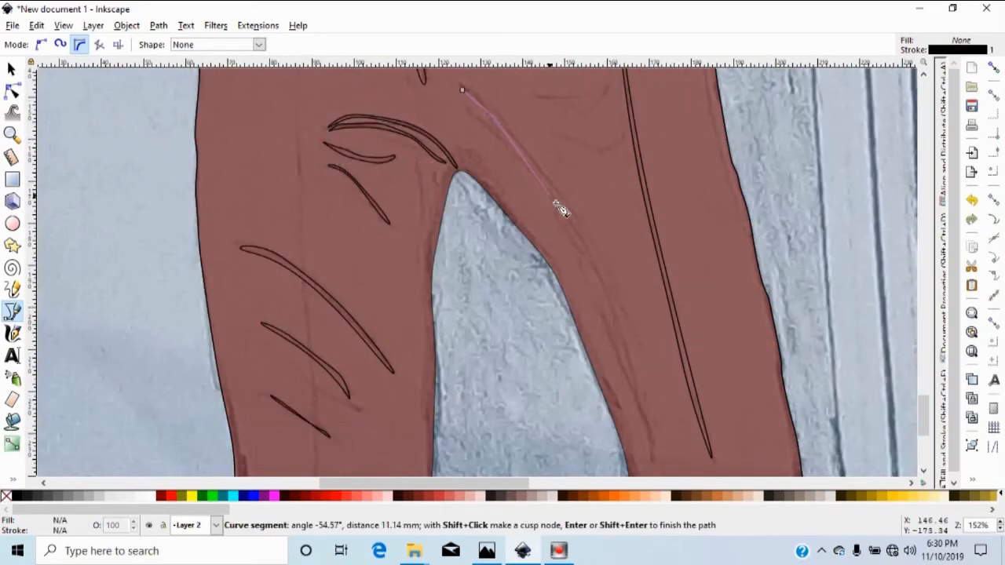
left_click(651, 462)
left_click(635, 351)
left_click(598, 265)
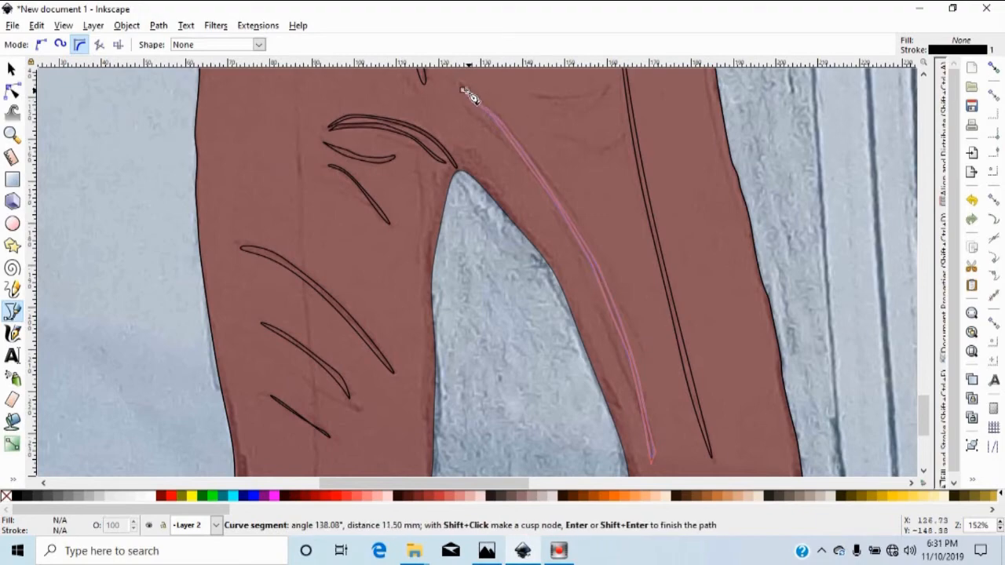
left_click(464, 92)
Trace the long shaded fold sweeping from the shirt's left side down toward the belly as a closed shape.
scroll(534, 226, "down", 4)
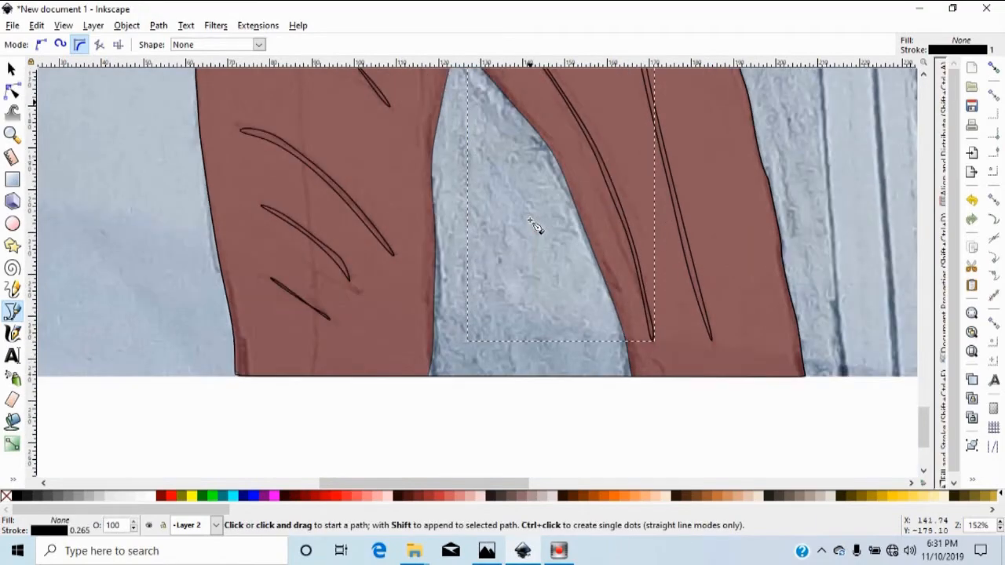
scroll(533, 225, "up", 5)
scroll(532, 227, "up", 4)
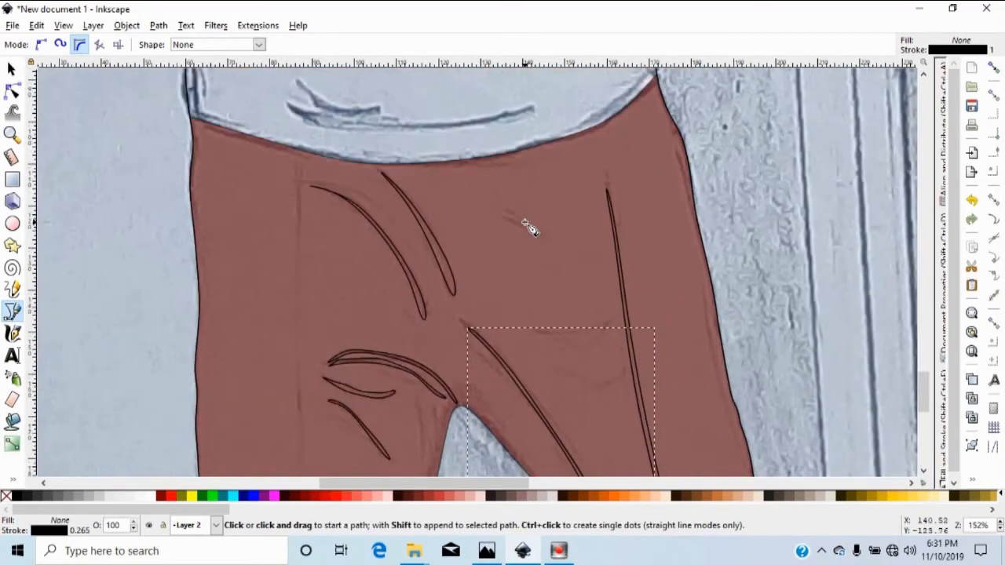
scroll(556, 258, "up", 8)
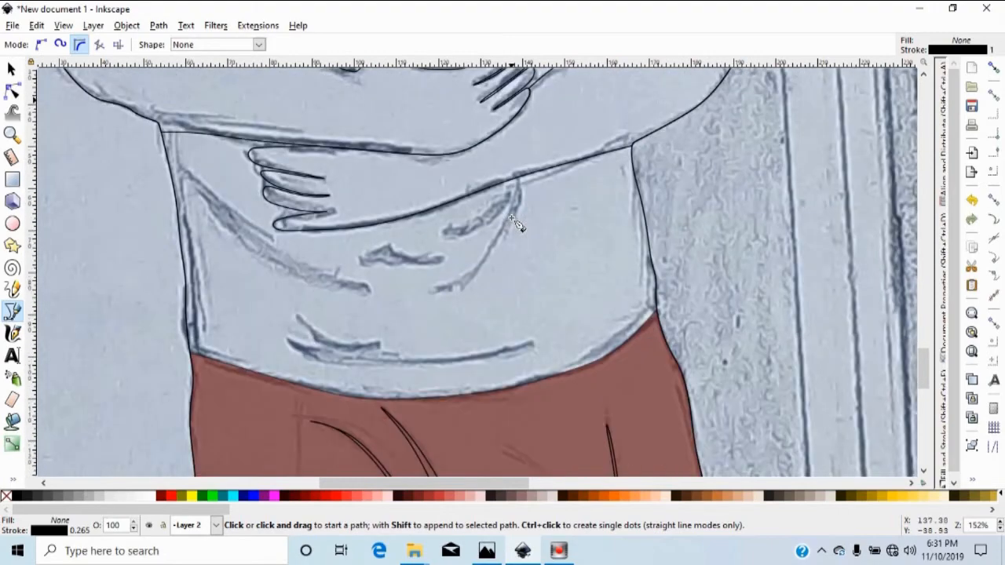
left_click(182, 179)
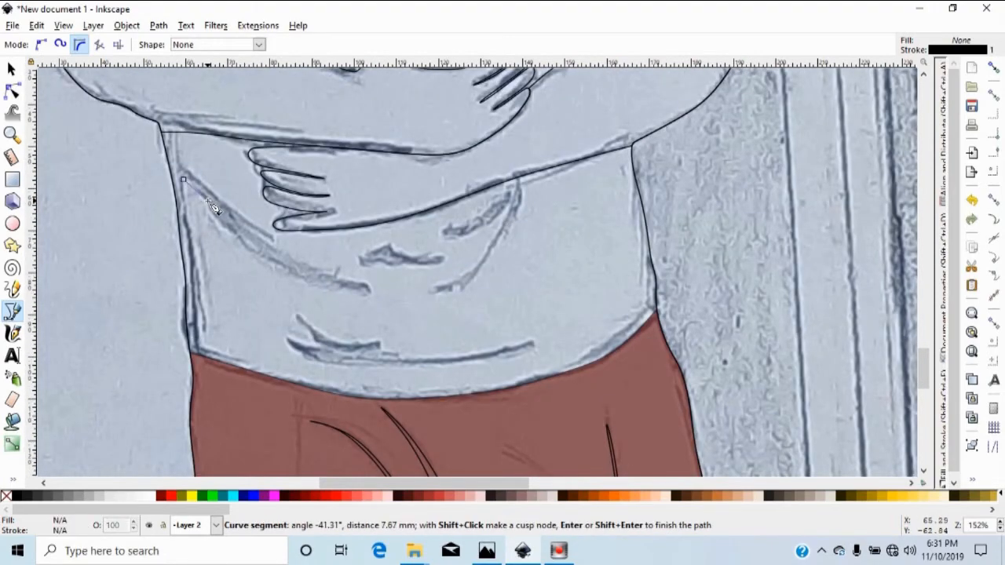
left_click(369, 290)
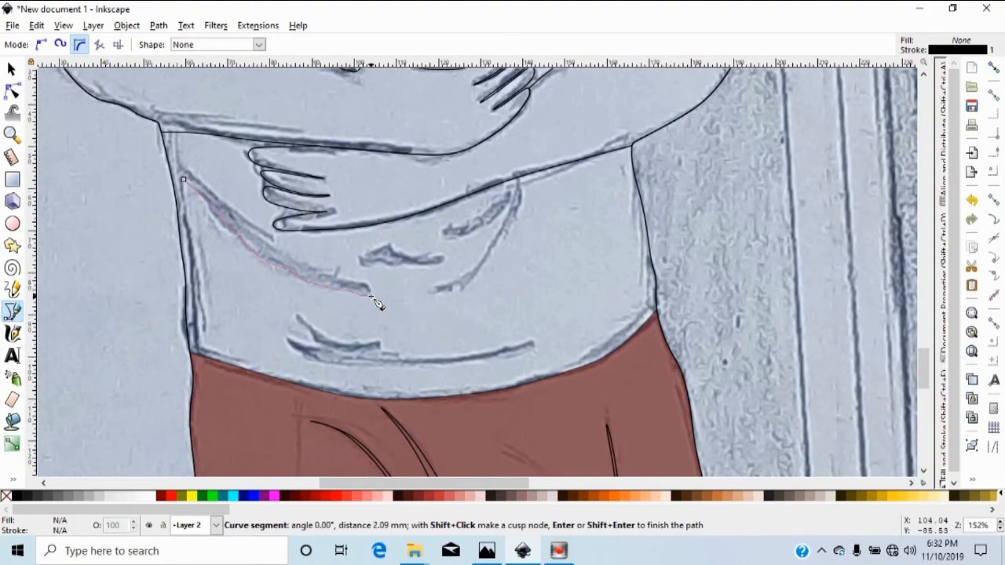
left_click(364, 285)
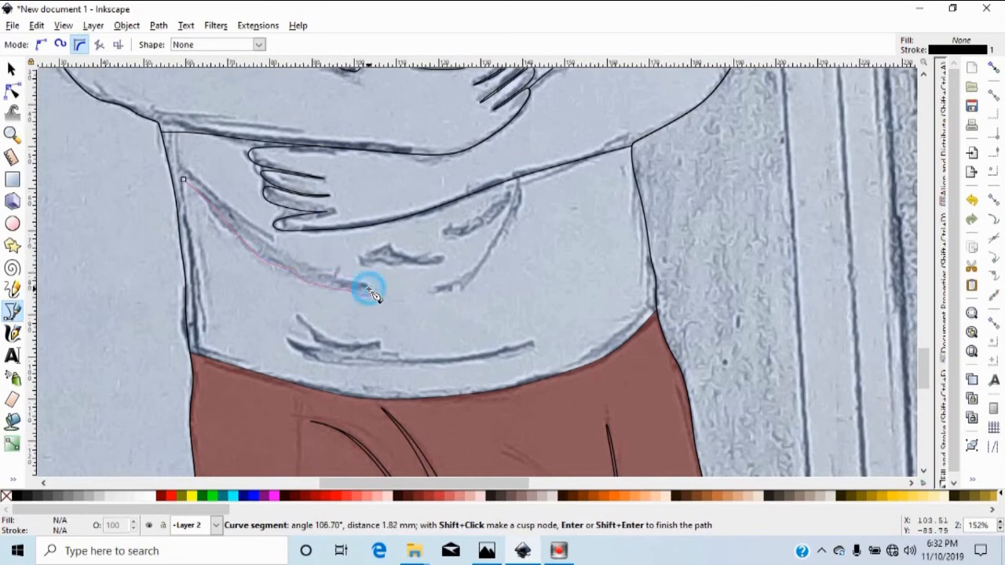
left_click(322, 272)
left_click(281, 251)
left_click(182, 174)
Trace the small wavy fold in the middle of the shirt below the folded arms as a closed shape.
left_click(360, 260)
left_click(413, 263)
left_click(433, 265)
left_click(445, 259)
left_click(435, 255)
left_click(403, 256)
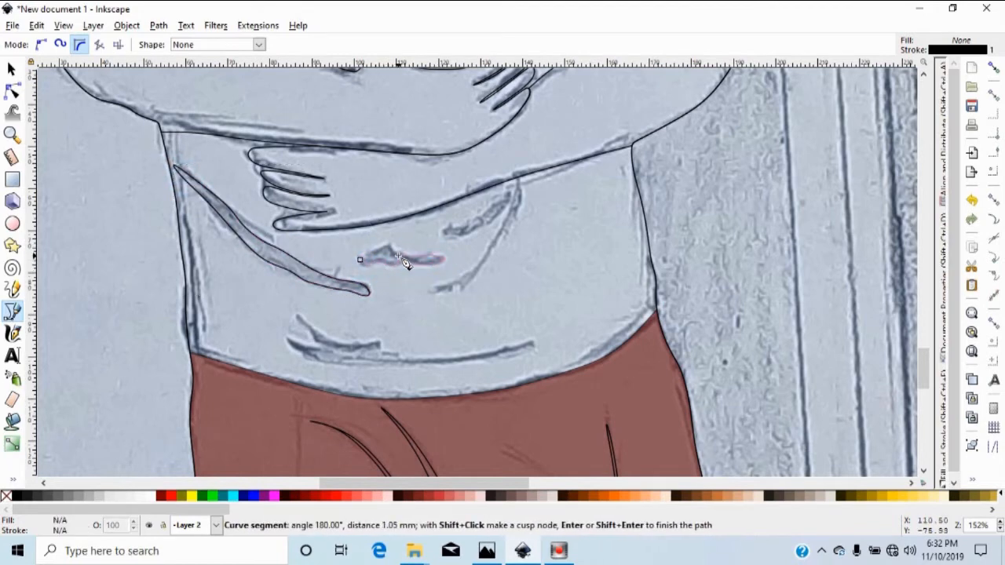
left_click(359, 260)
Trace the short slanted fold just under the right forearm on the shirt as a closed shape.
left_click(446, 235)
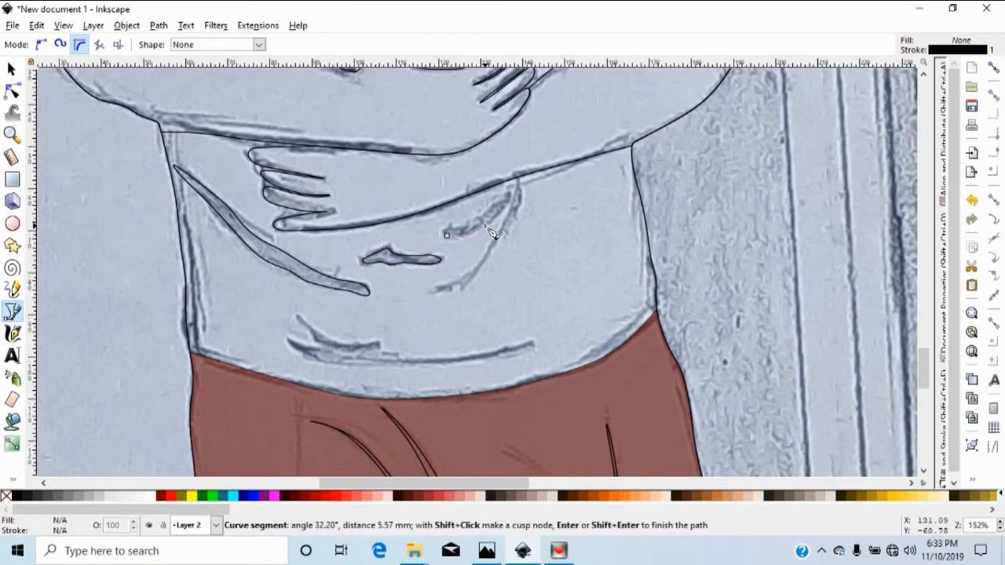
left_click(515, 198)
left_click(446, 234)
Trace the thin curved fold running from under the right forearm down toward the belly as a closed shape.
left_click(431, 289)
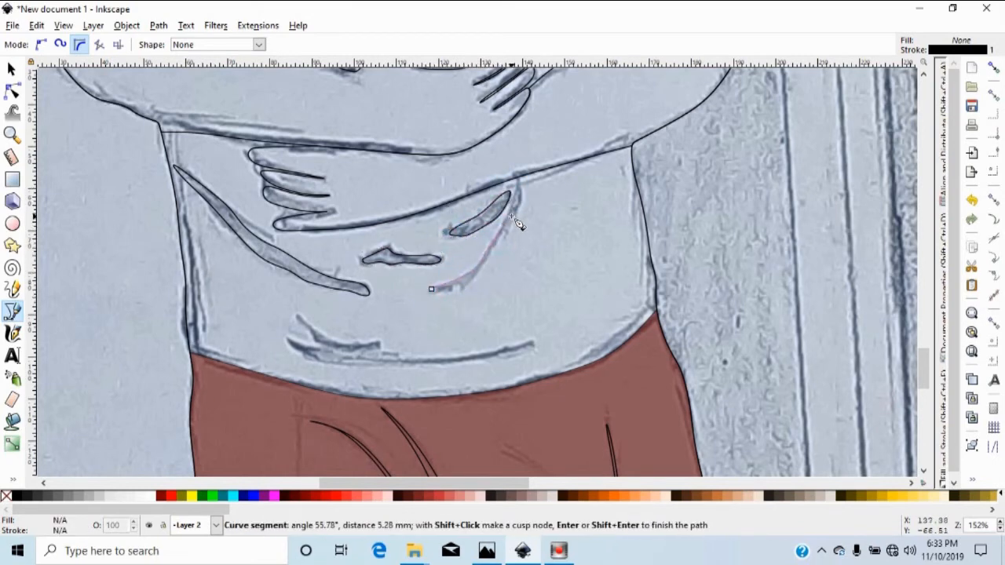
left_click(518, 179)
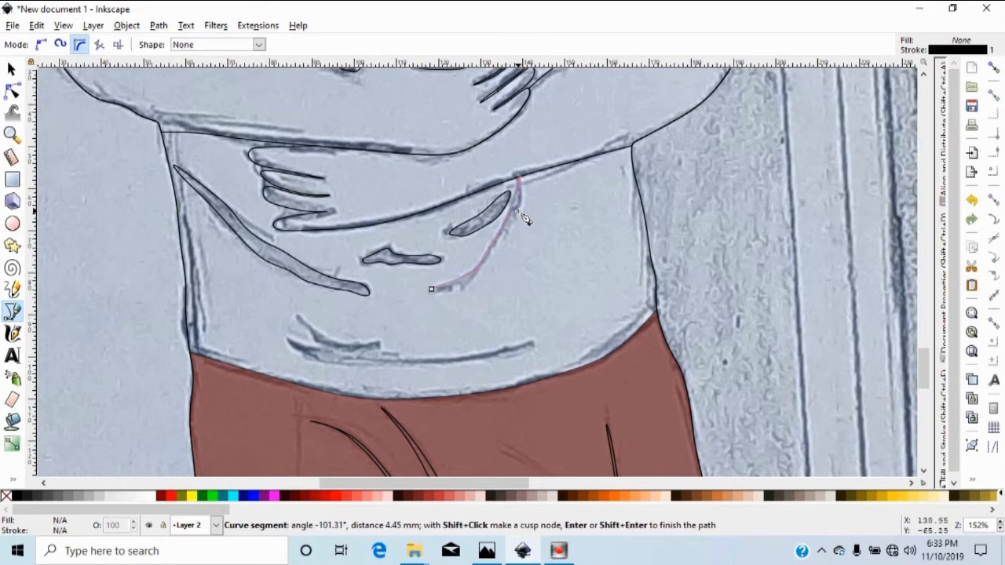
left_click(432, 289)
Trace the short curved fold on the lower left of the shirt, above the hem, as a closed shape.
left_click(297, 318)
left_click(328, 346)
left_click(358, 348)
left_click(384, 343)
left_click(351, 343)
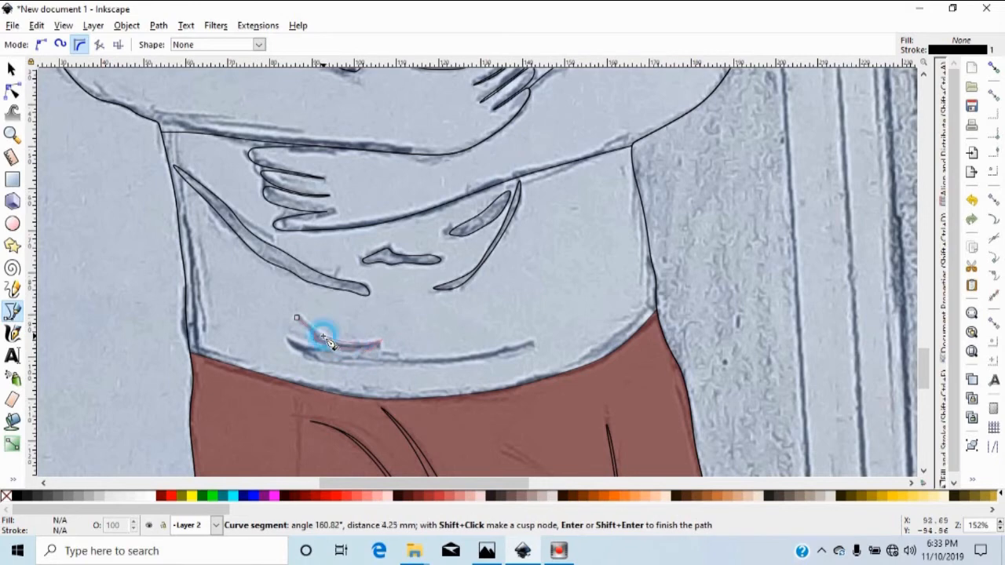
left_click(322, 336)
left_click(296, 318)
Trace the long shallow fold running across the shirt just above the hem as a thin closed shape.
left_click(285, 341)
left_click(535, 346)
left_click(534, 344)
left_click(477, 357)
left_click(421, 360)
left_click(364, 352)
left_click(285, 342)
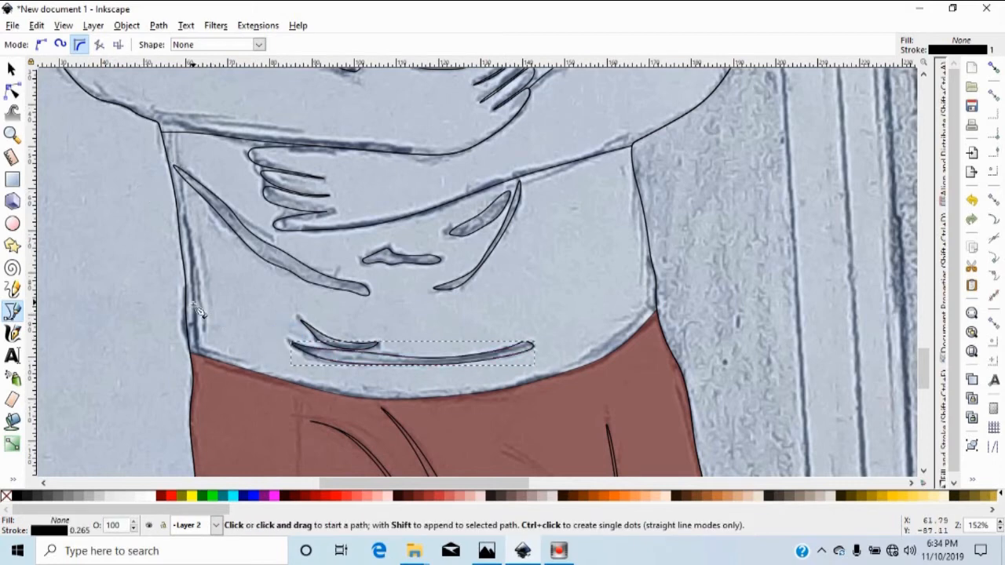
Trace the narrow vertical fold along the shirt's left side edge as a closed shape.
left_click(182, 214)
left_click(192, 265)
left_click(197, 326)
left_click(201, 350)
left_click(201, 308)
left_click(195, 259)
left_click(182, 214)
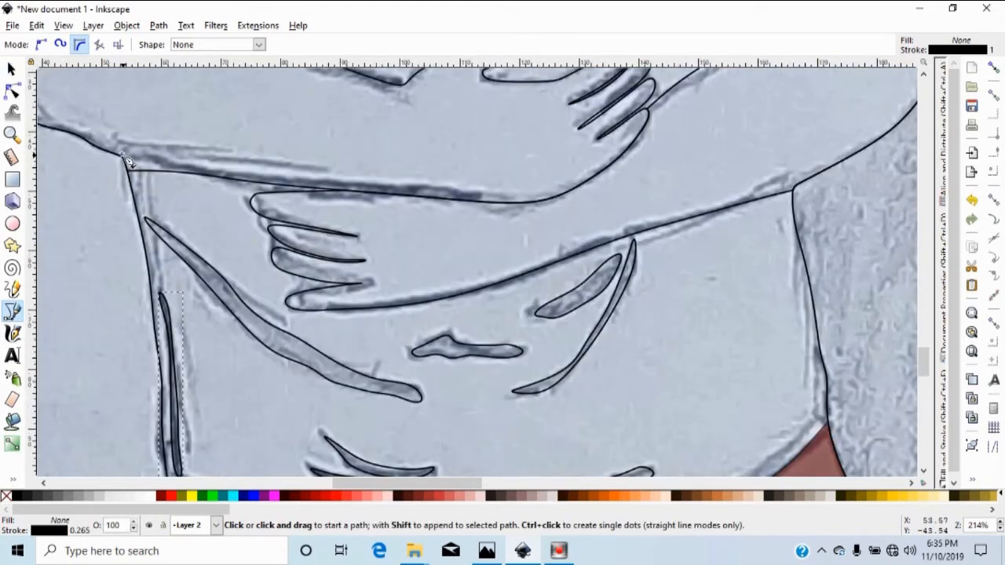
Reshape the left forearm's outline by moving the nodes near the elbow so its lower edge follows the sketched line.
left_click(126, 163)
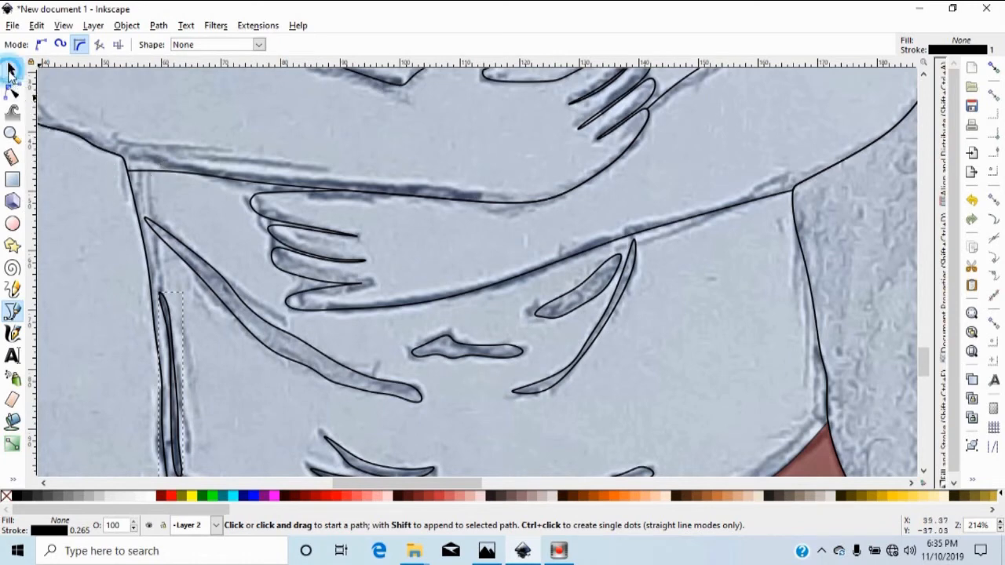
left_click(11, 70)
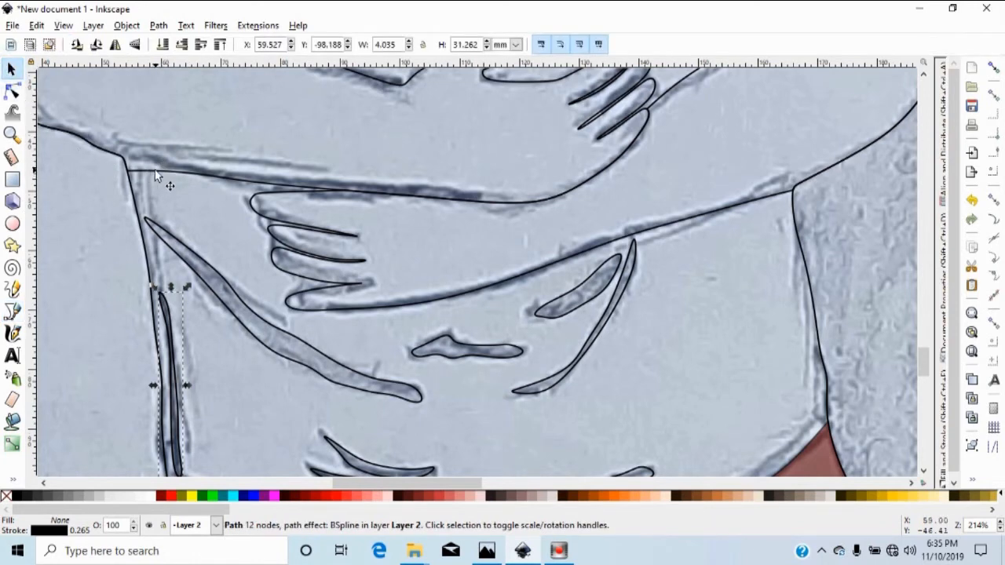
left_click(155, 171)
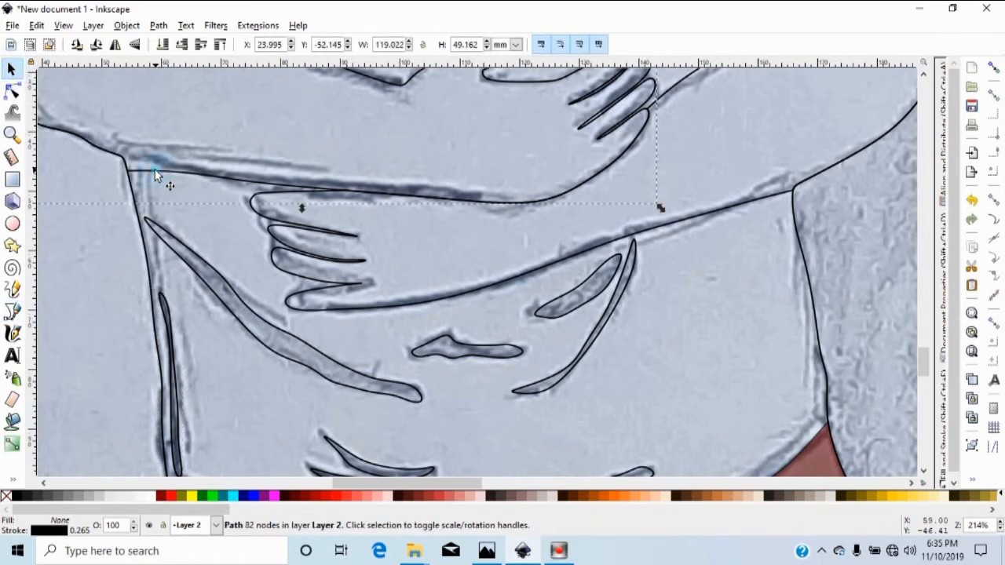
left_click(11, 92)
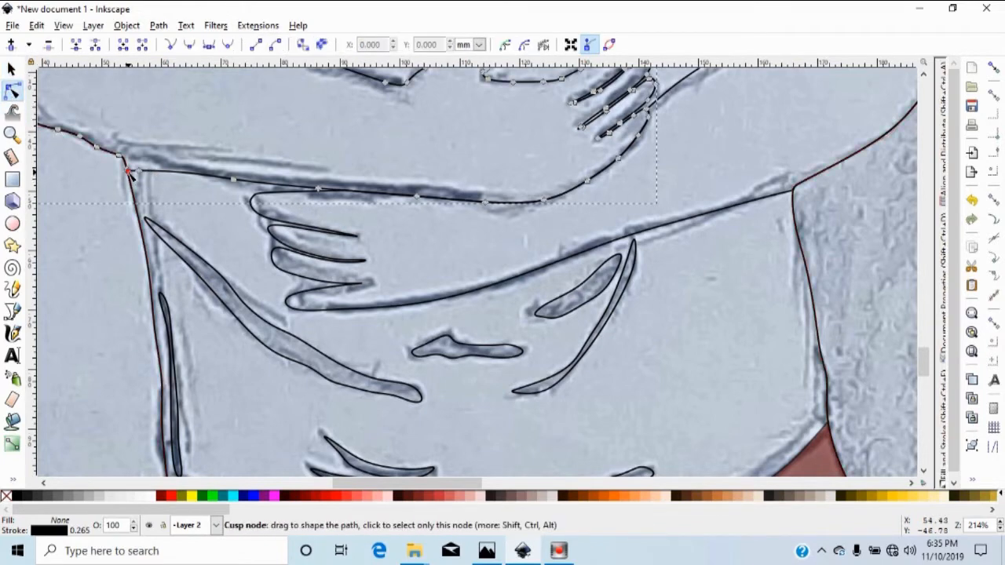
left_click_drag(125, 167, 159, 168)
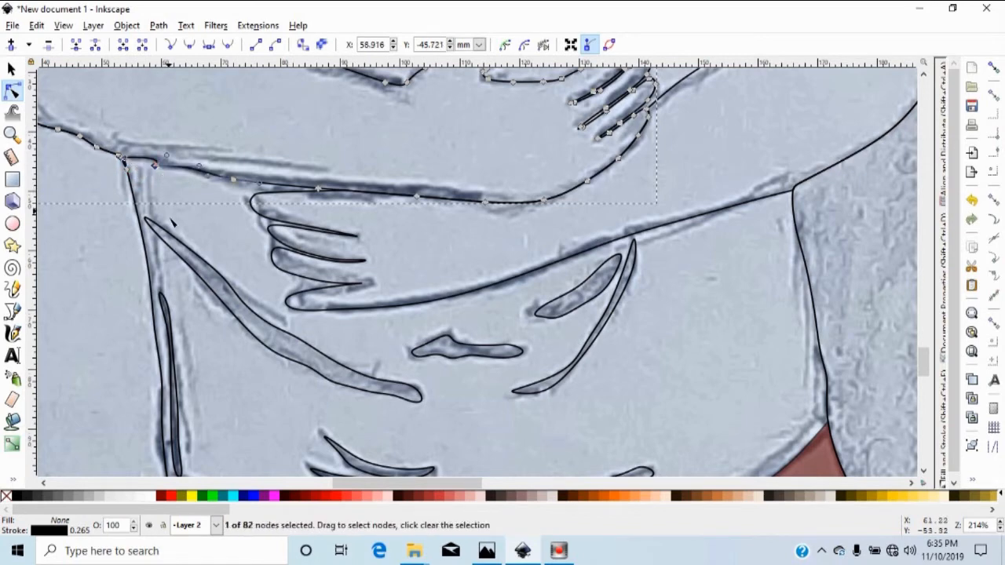
left_click(10, 70)
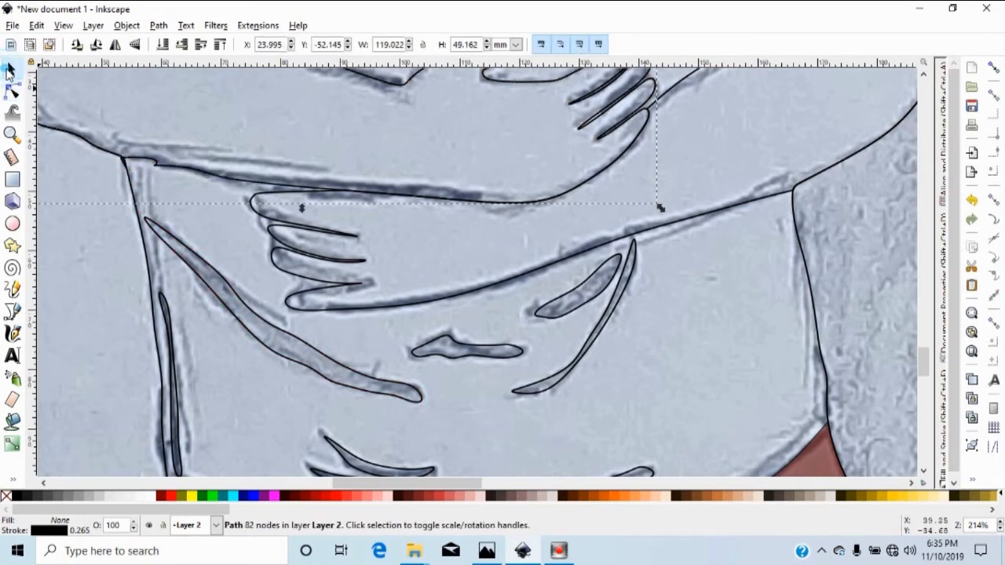
left_click(156, 173)
left_click(11, 91)
left_click(155, 166)
mouse_move(157, 169)
left_mouse_down()
mouse_move(165, 161)
mouse_move(144, 170)
left_mouse_up()
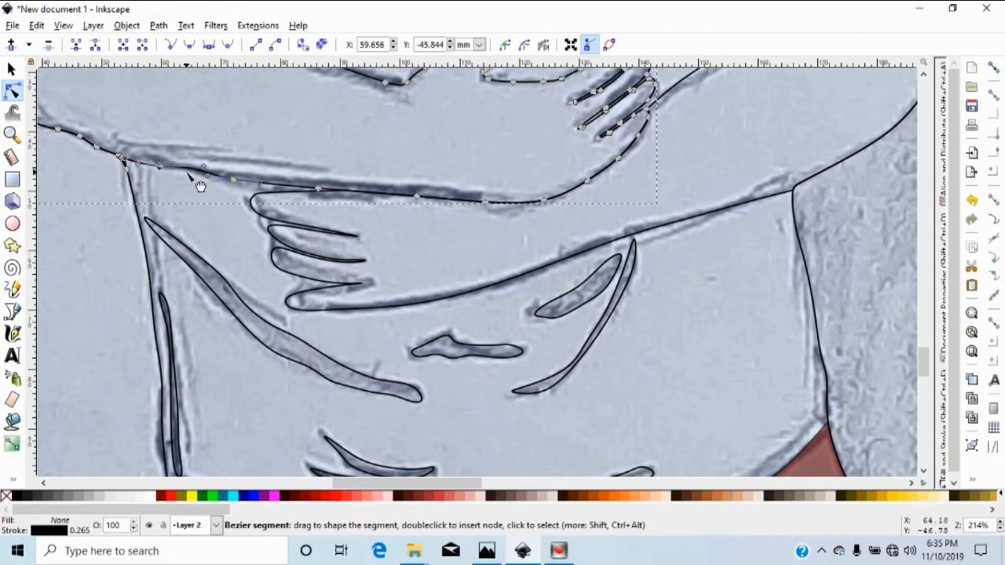
key("s")
Change the trousers' fill to dark purple and set their opacity to 55%.
scroll(457, 206, "down", 5)
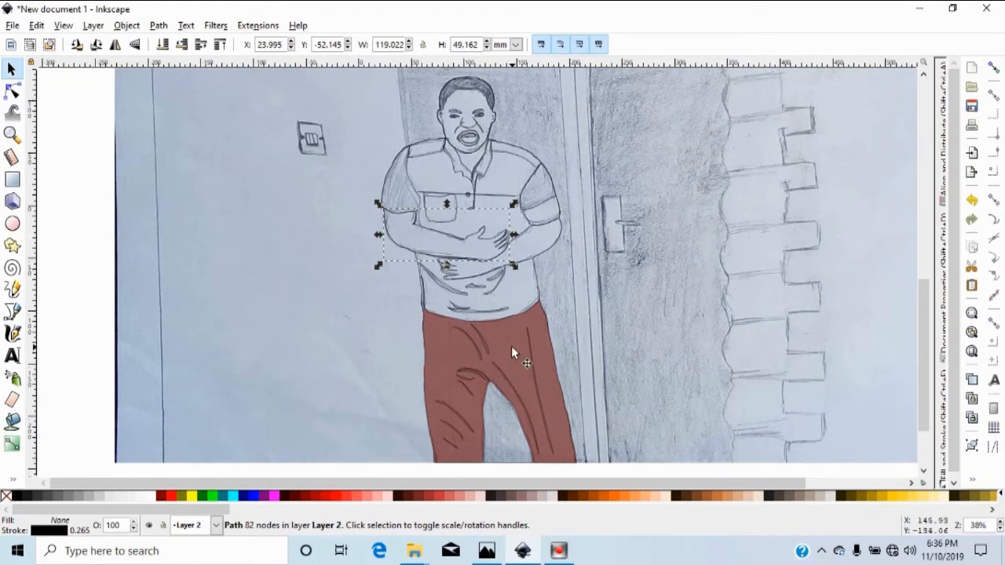
left_click(556, 325)
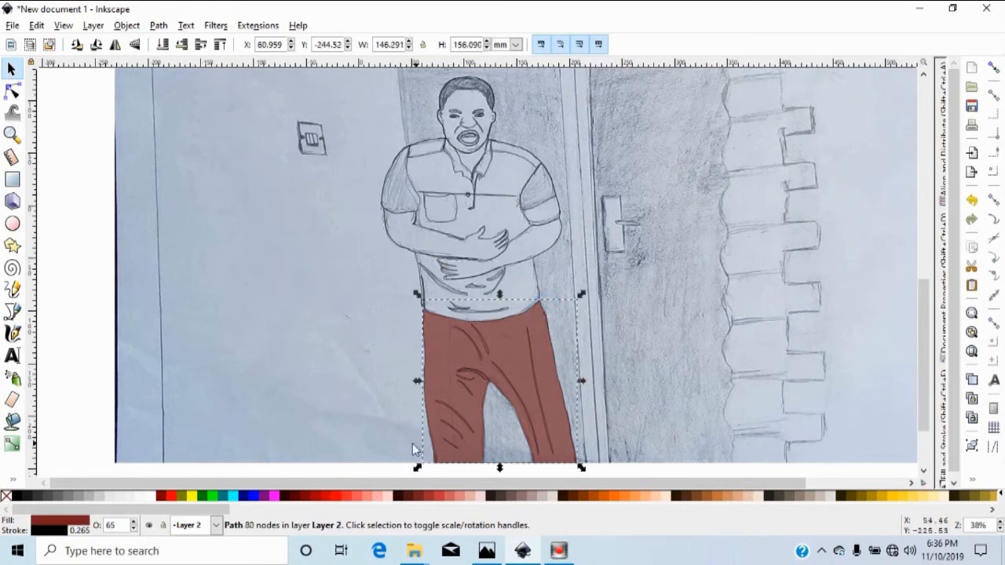
scroll(824, 496, "down", 3)
left_click(824, 496)
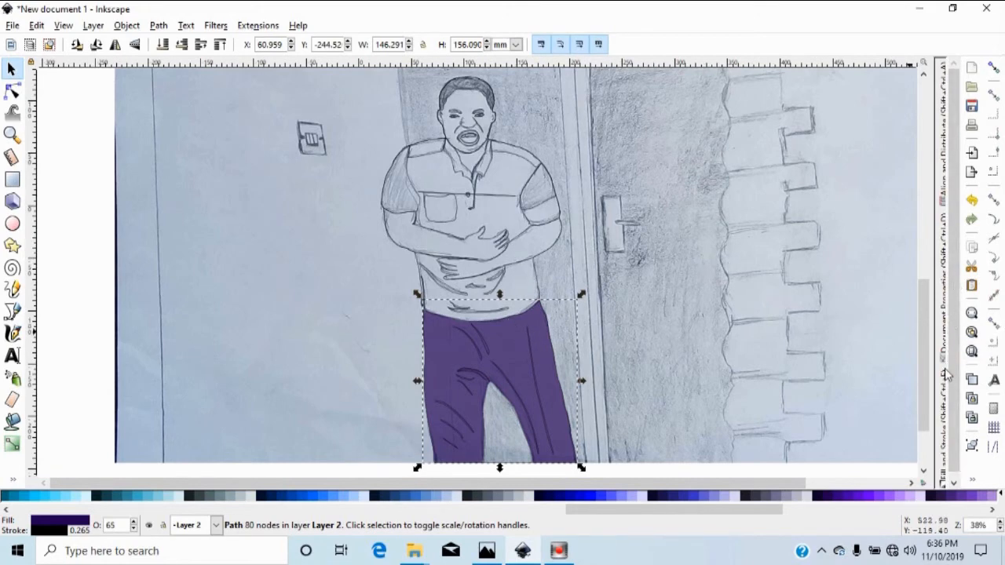
left_click(944, 448)
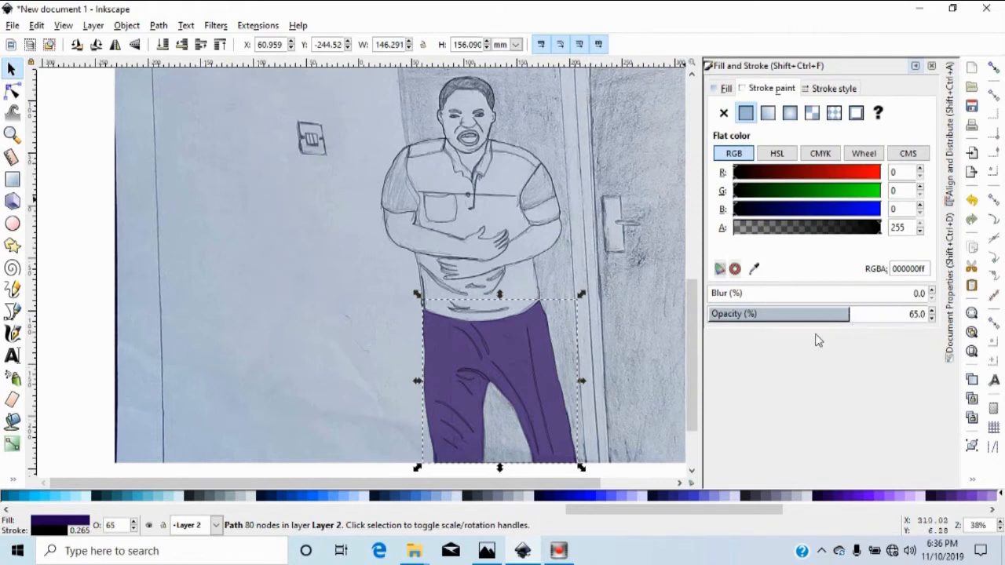
left_click(934, 313)
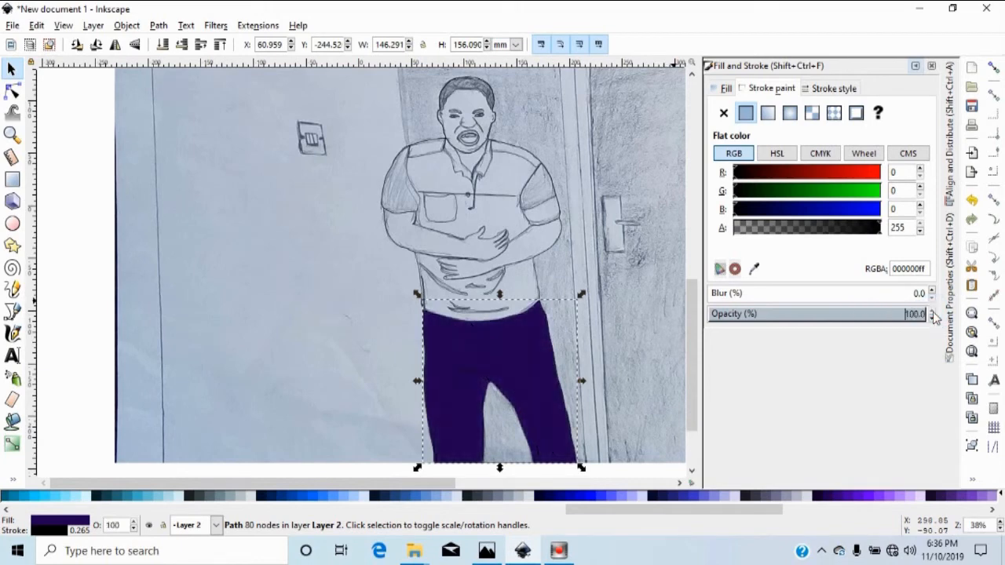
left_click(931, 317)
left_click(931, 318)
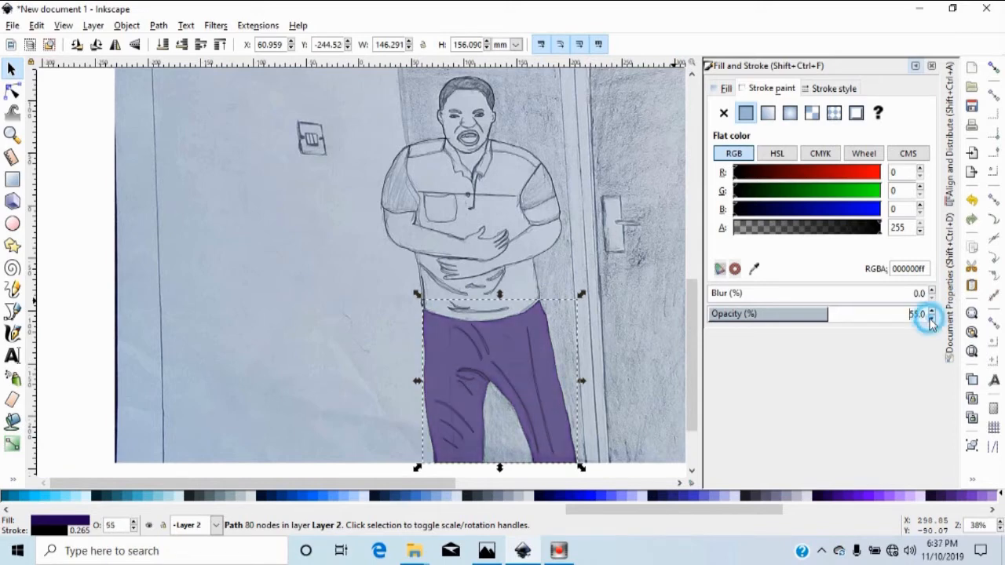
Fill the left forearm and hand shape with dark brown #552200.
left_click(439, 232)
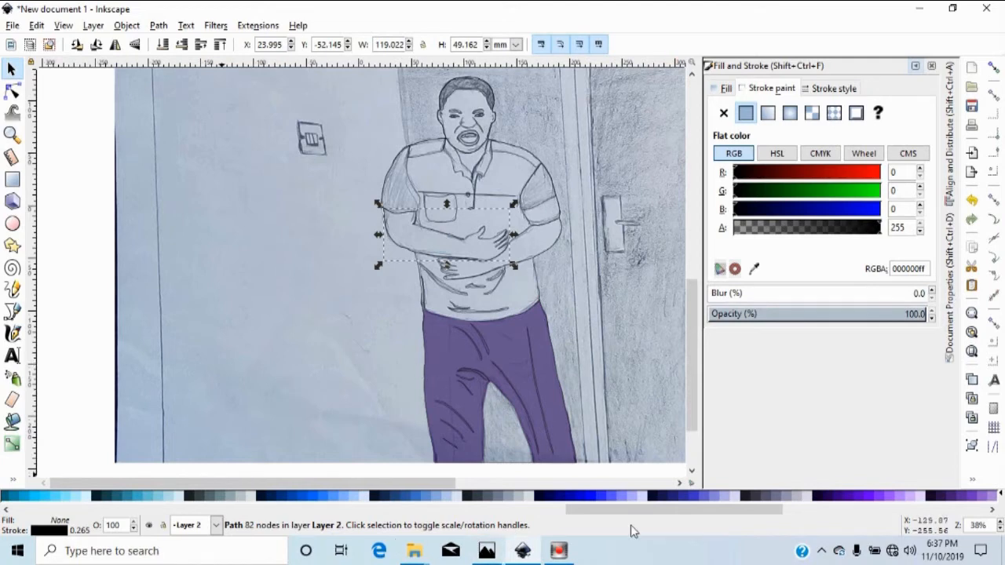
left_click_drag(640, 509, 85, 475)
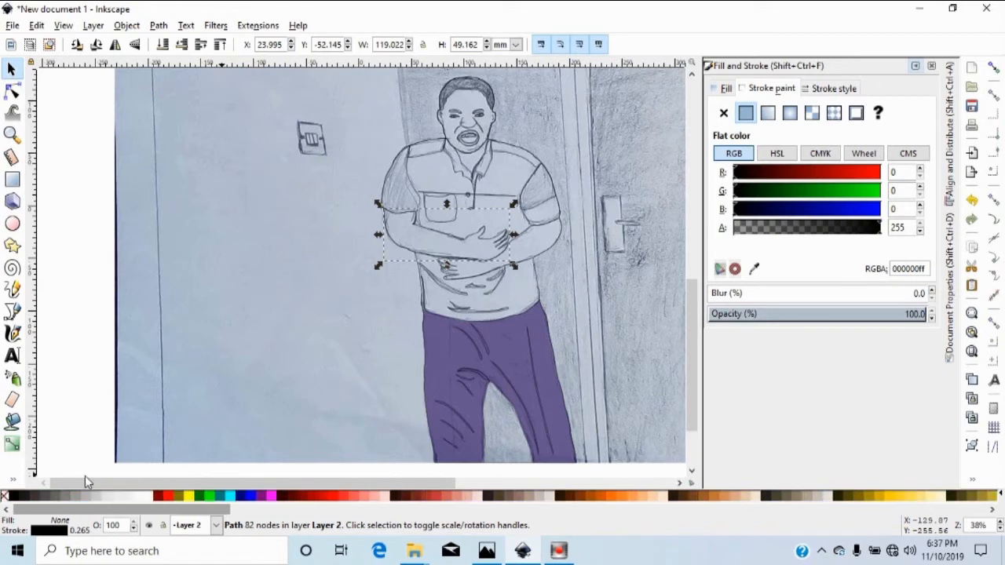
left_click(570, 501)
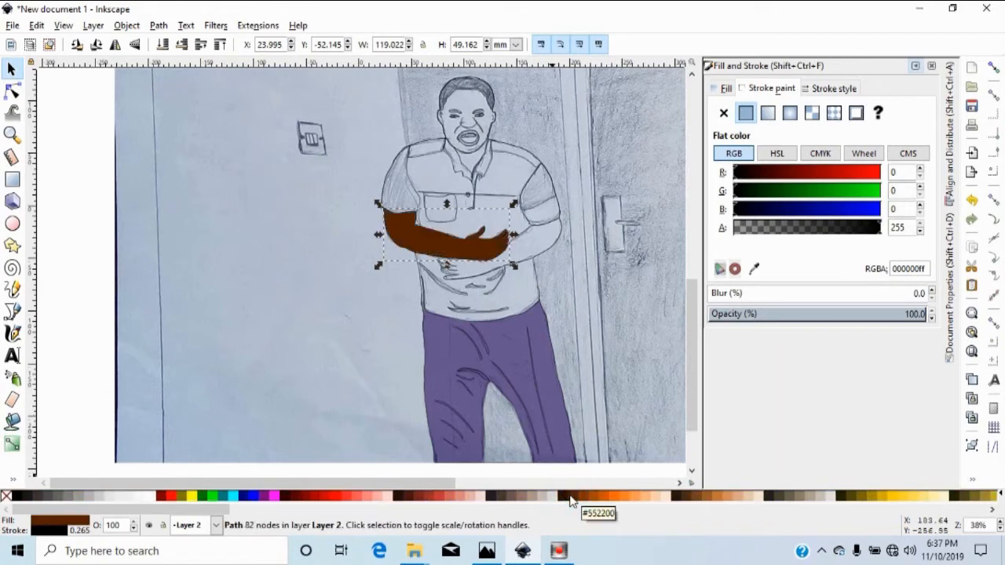
Copy the left forearm's fill code 552200ff and give the right forearm and hand the same brown fill.
left_click(554, 224)
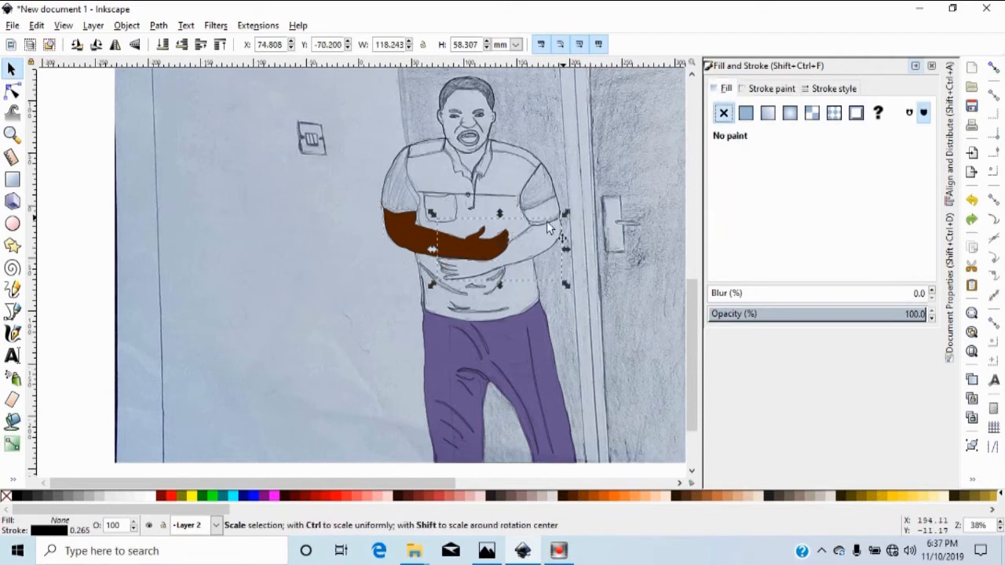
left_click(415, 224)
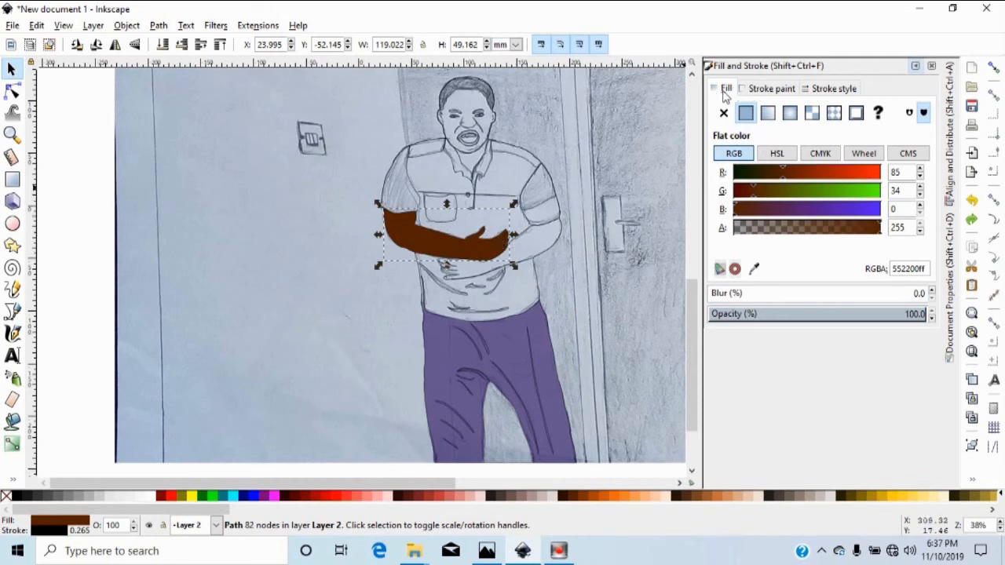
double_click(927, 269)
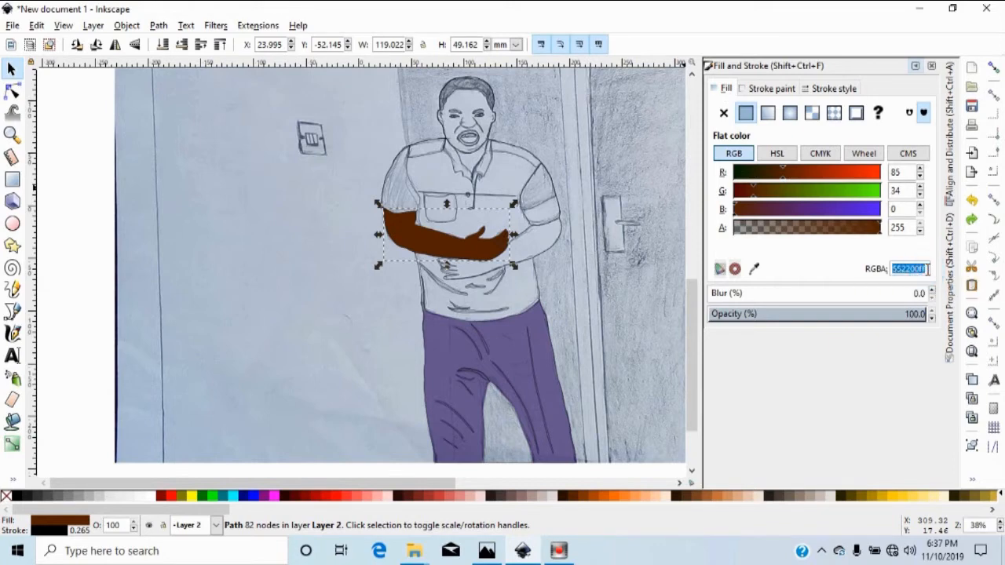
right_click(901, 269)
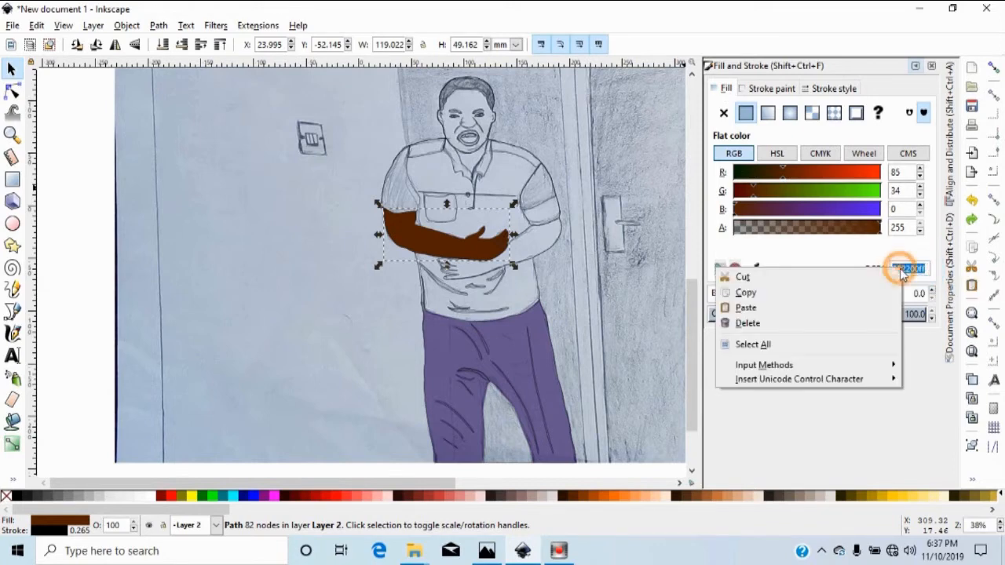
left_click(768, 293)
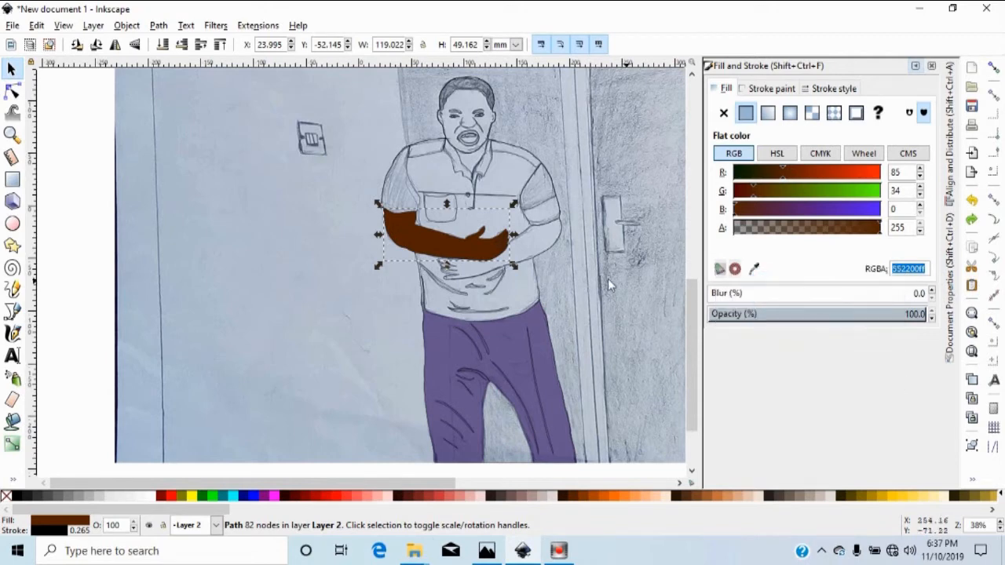
left_click(532, 262)
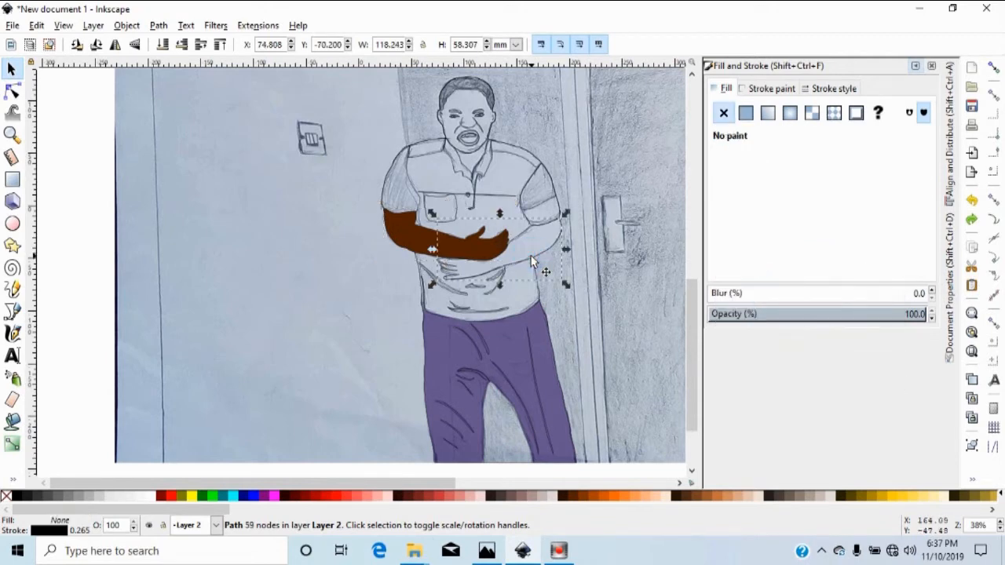
key("ctrl+v")
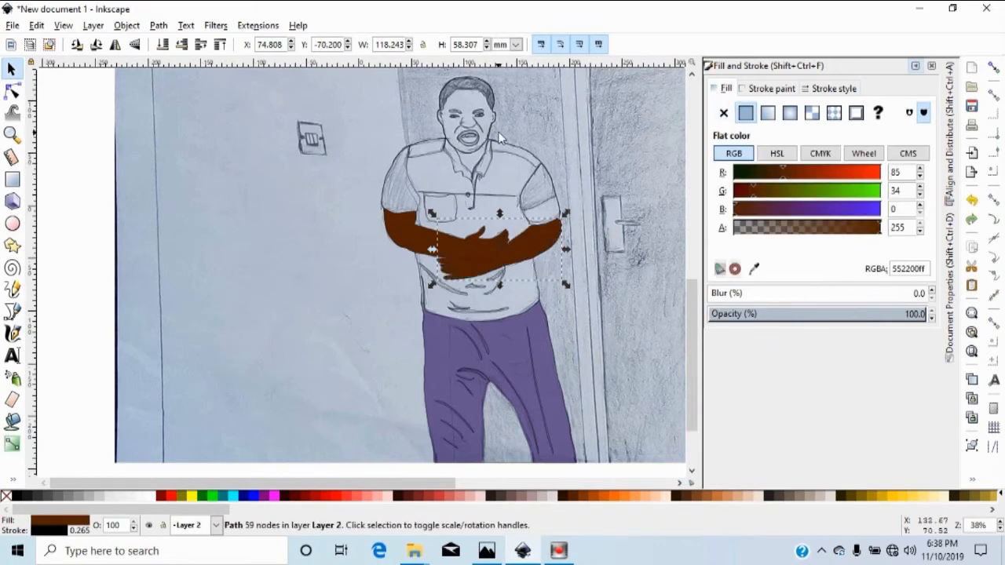
Fill the head outline with the same dark brown, 552200ff.
scroll(511, 170, "up", 1)
scroll(487, 171, "up", 3, "ctrl")
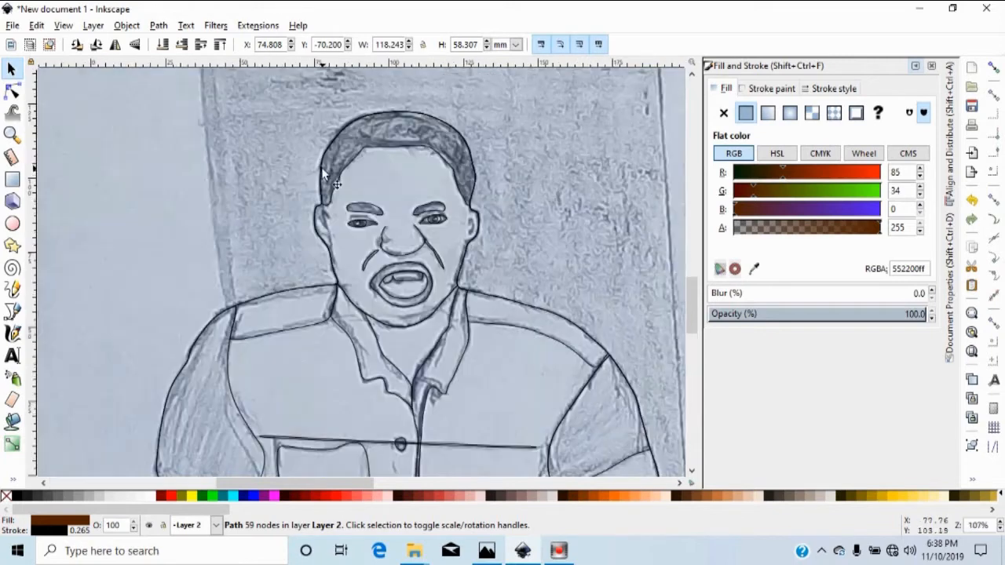
left_click(398, 330)
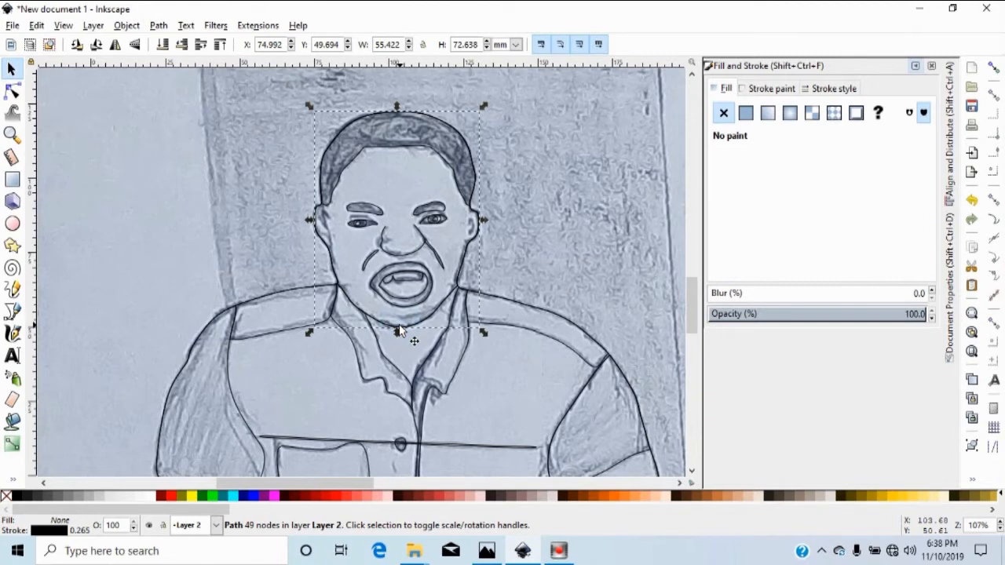
key("ctrl+z")
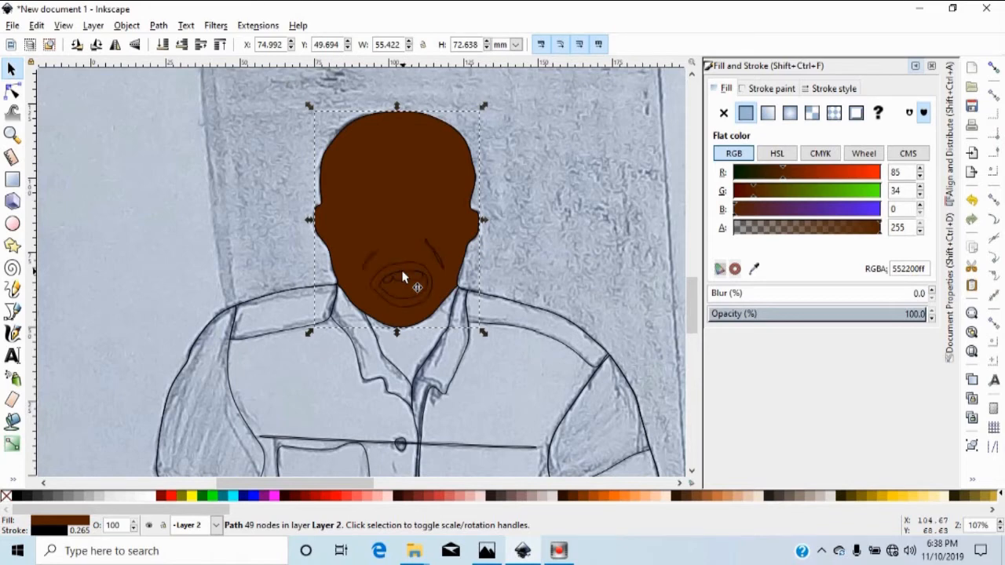
Lower the head shape in the stacking order beneath the hair and facial features, and set its opacity to 68%.
key("Page_Down")
key("Page_Down")
key("Page_Down")
key("Page_Down")
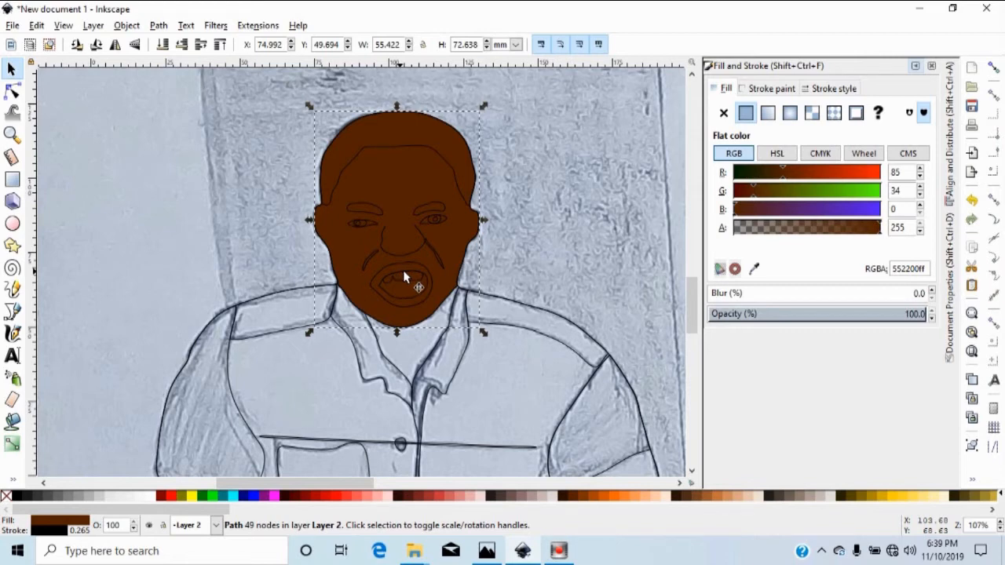
left_click(933, 317)
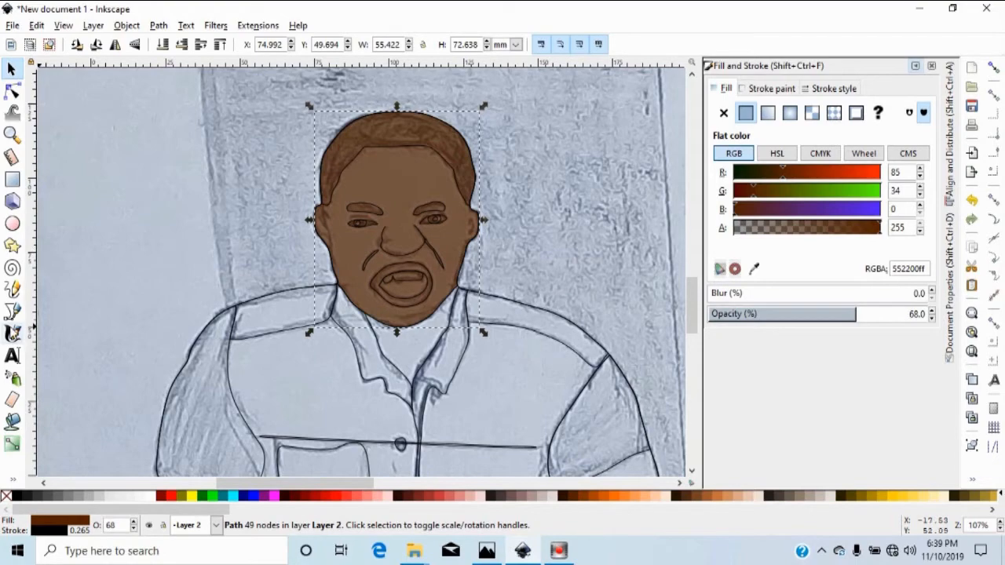
Trace the dark inner fold of the ear on the right side of the drawn head as a closed curved path.
left_click(12, 310)
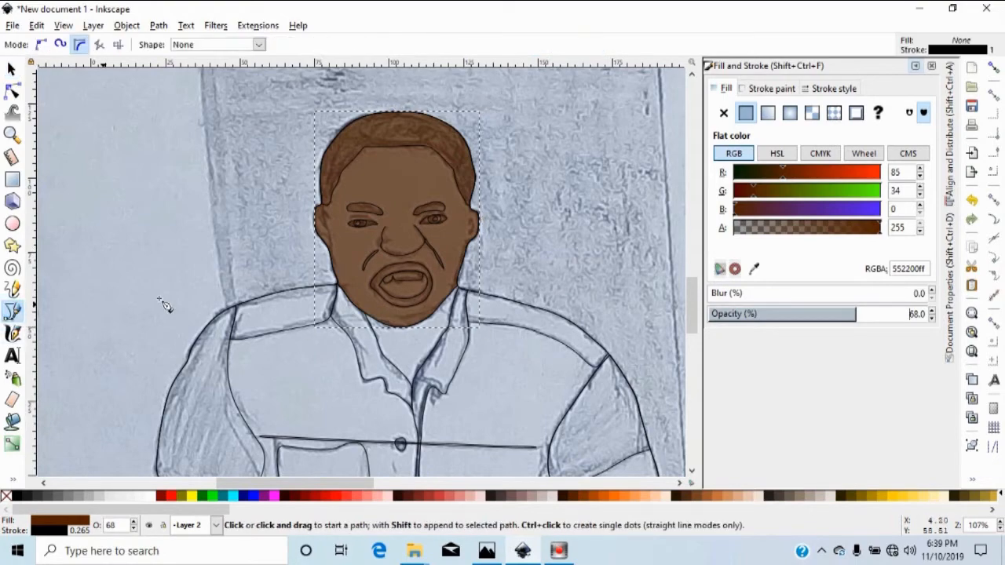
left_click(914, 65)
key("plus")
key("plus")
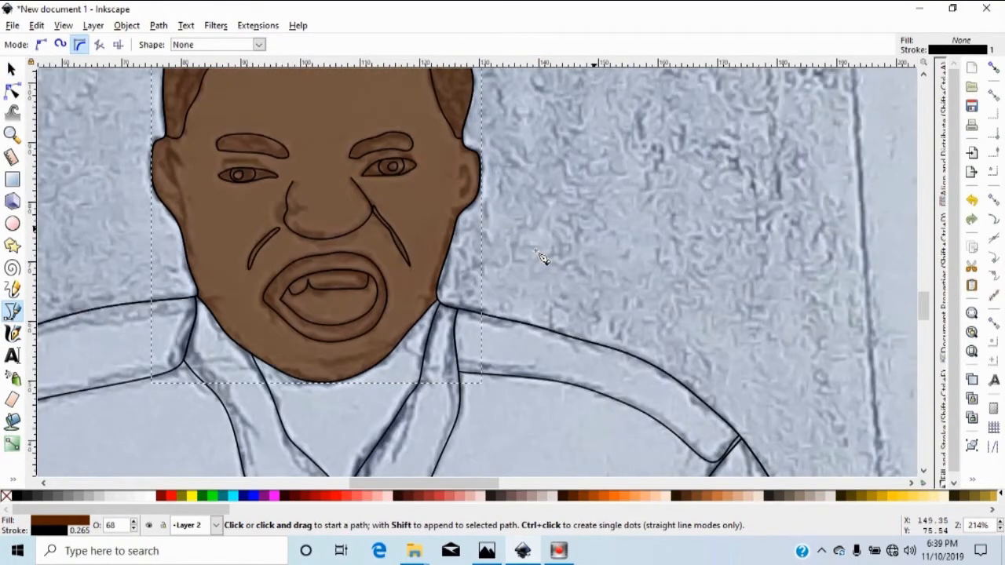
scroll(541, 259, "up", 3)
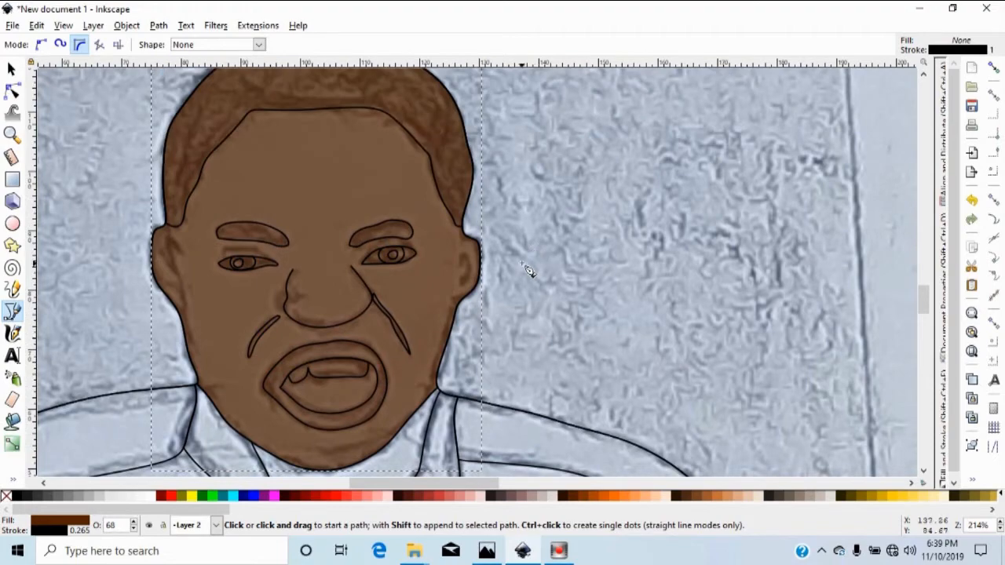
scroll(418, 159, "up", 2)
scroll(418, 160, "down", 2)
scroll(462, 287, "up", 4)
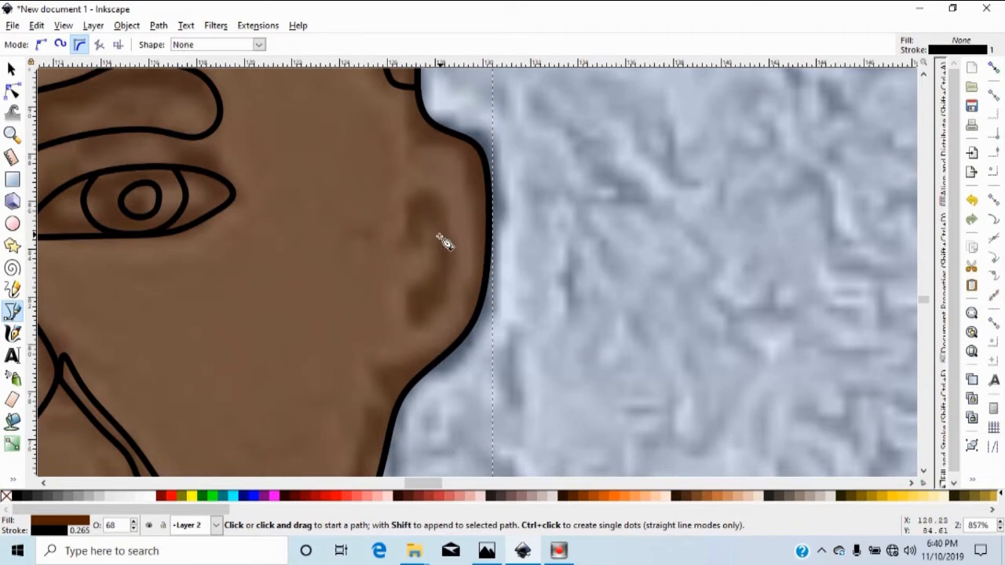
left_click_drag(406, 244, 405, 209)
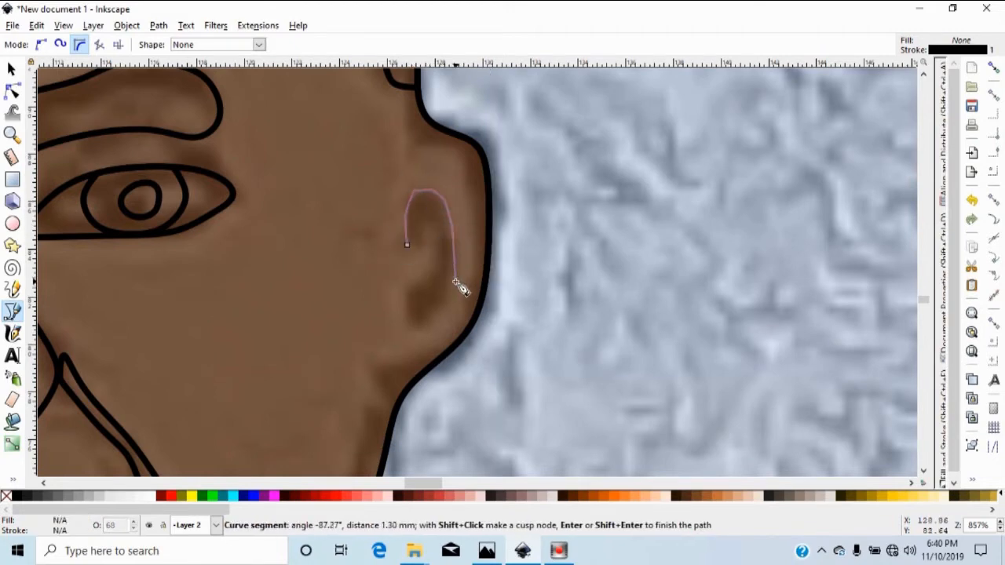
left_click(438, 306)
left_click(424, 312)
left_click(426, 323)
left_click(413, 332)
left_click(407, 307)
left_click(414, 290)
left_click(442, 268)
left_click(435, 219)
left_click(424, 230)
left_click(426, 247)
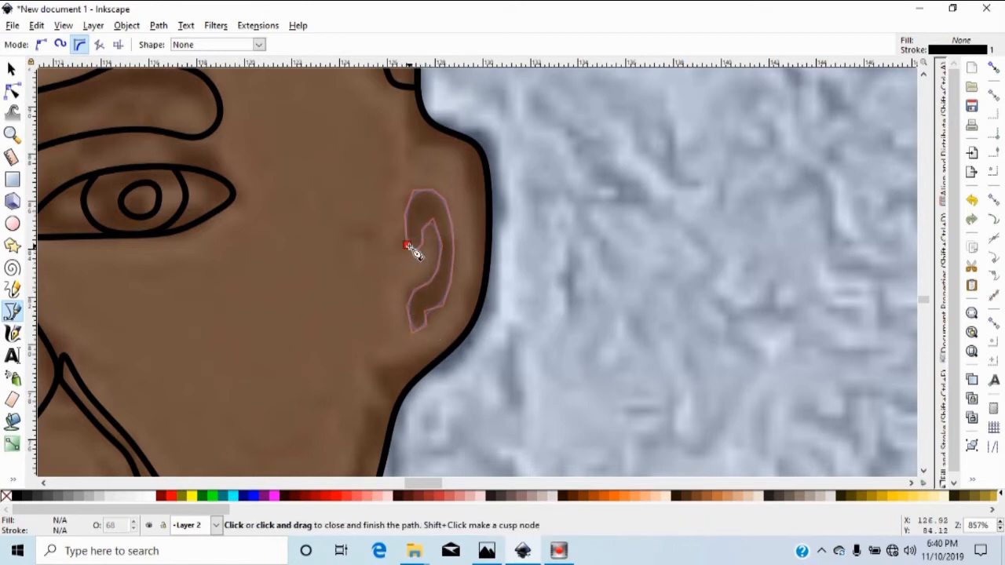
left_click(408, 245)
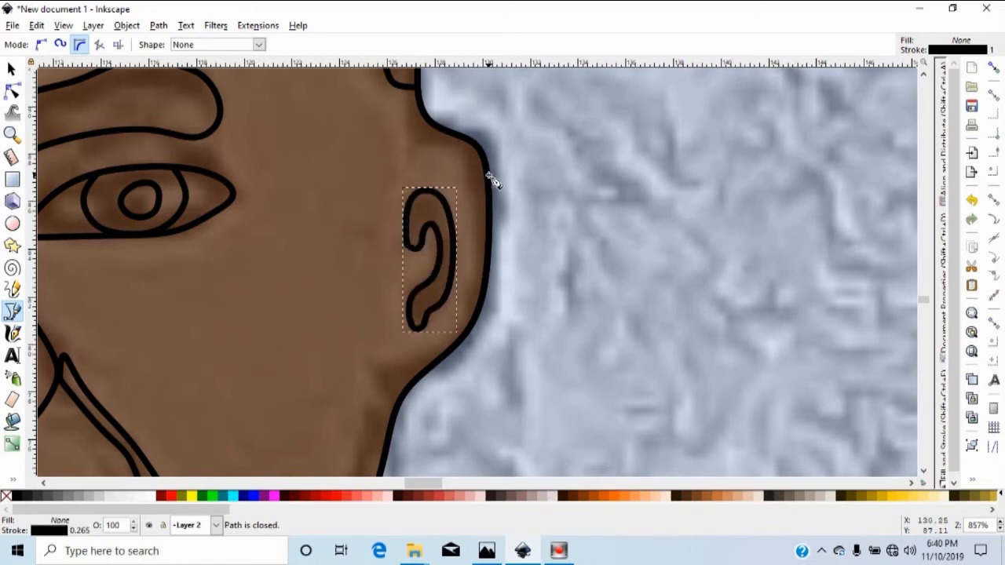
Trace the branching inner folds of the ear on the left side of the drawn head as one closed curved path.
scroll(502, 235, "left", 10)
scroll(504, 239, "left", 10)
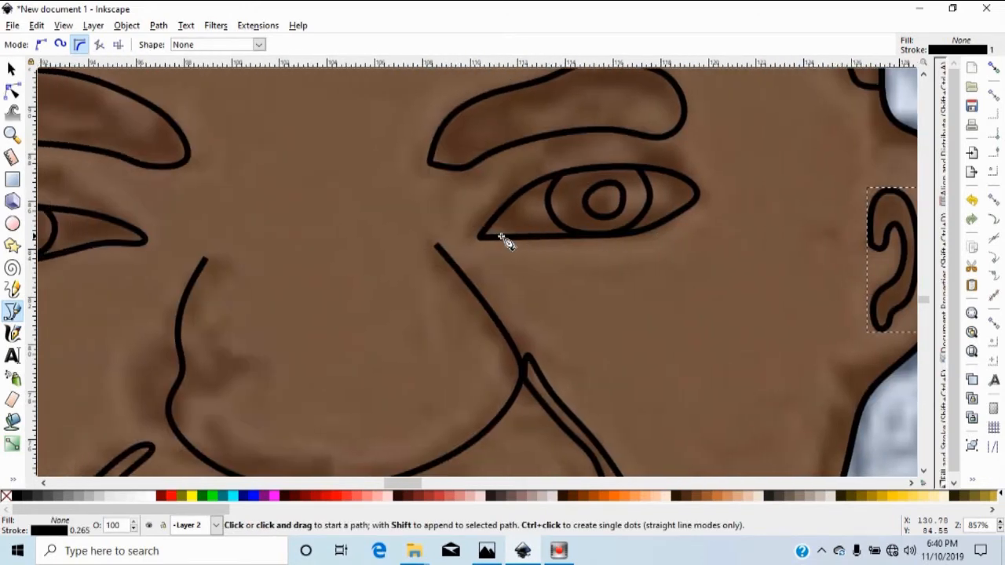
scroll(506, 241, "left", 10)
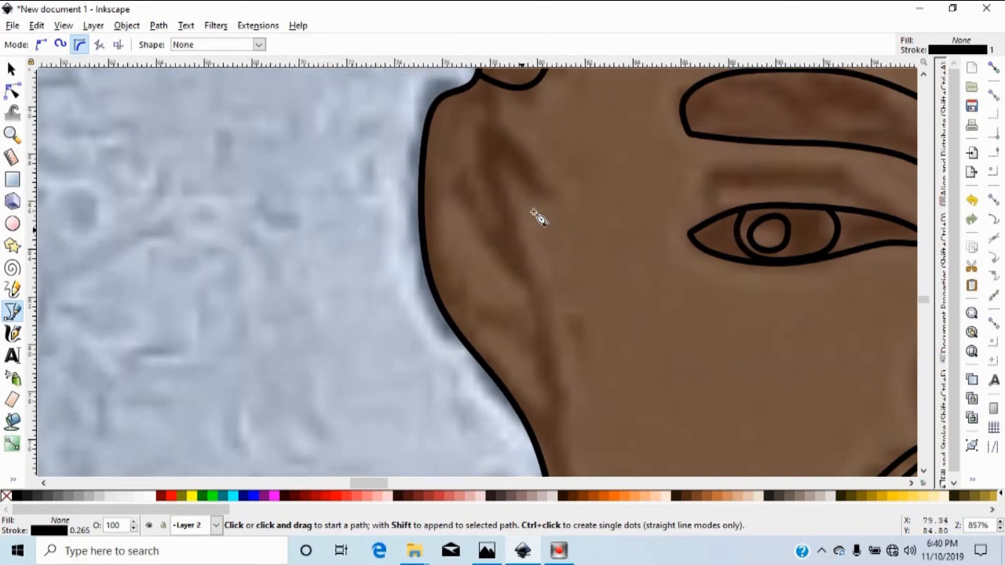
left_click(530, 289)
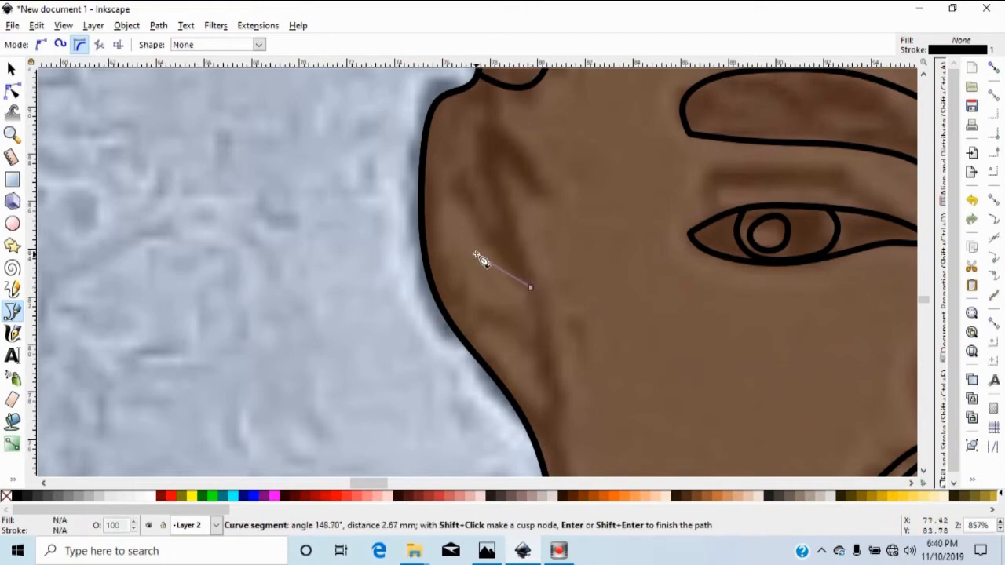
left_click(488, 251)
left_click(462, 175)
left_click(504, 223)
left_click(472, 143)
left_click(480, 123)
left_click(508, 124)
left_click(537, 170)
left_click(558, 188)
left_click(554, 195)
left_click(535, 190)
left_click(500, 158)
left_click(499, 174)
left_click(513, 193)
left_click(522, 216)
left_click(520, 243)
left_click(538, 266)
left_click(558, 420)
left_click(500, 408)
left_click(554, 411)
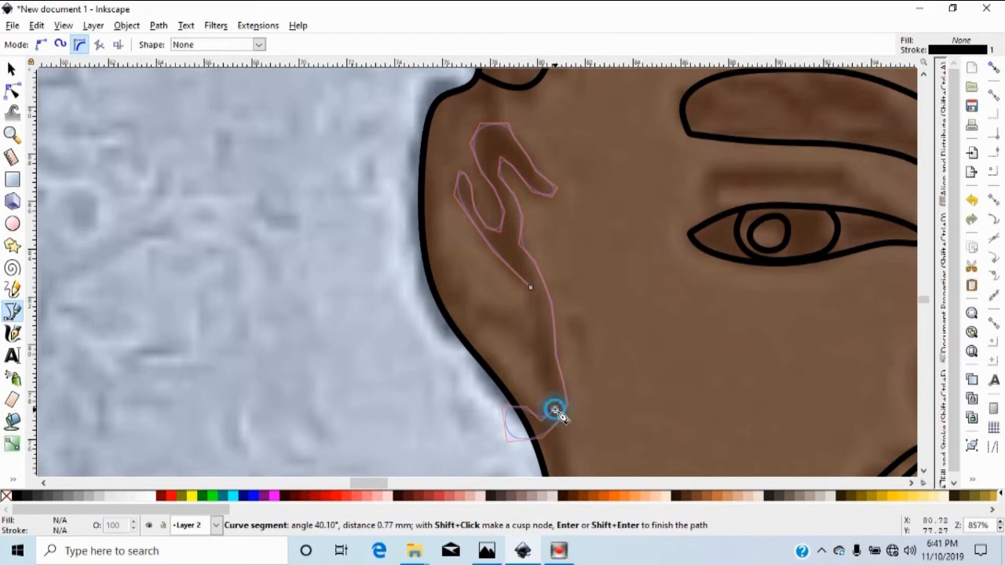
left_click(540, 365)
left_click(470, 306)
left_click(538, 342)
left_click(531, 288)
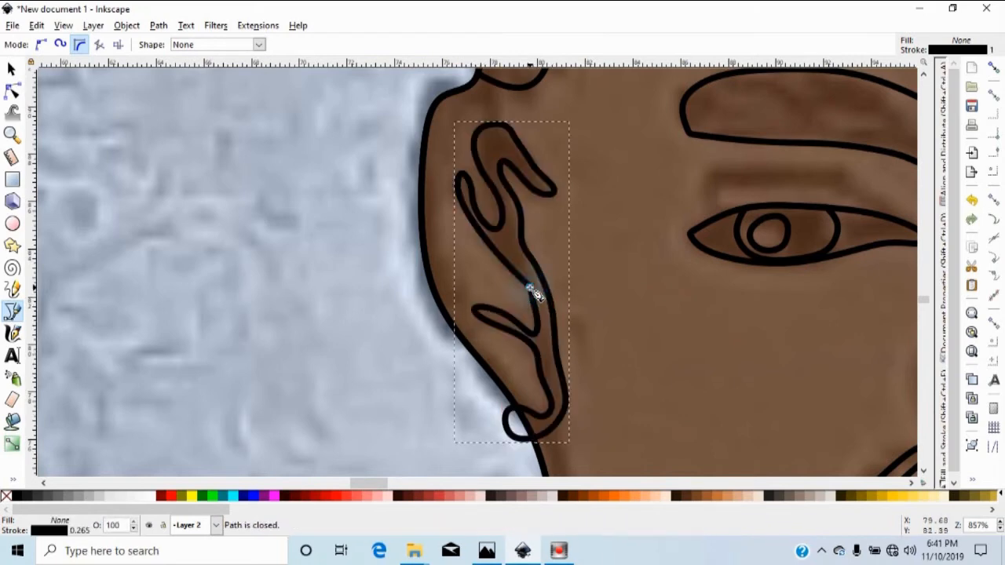
Trim the left-side ear fold to the head outline with an Intersection, keeping the head shape itself.
left_click(11, 69)
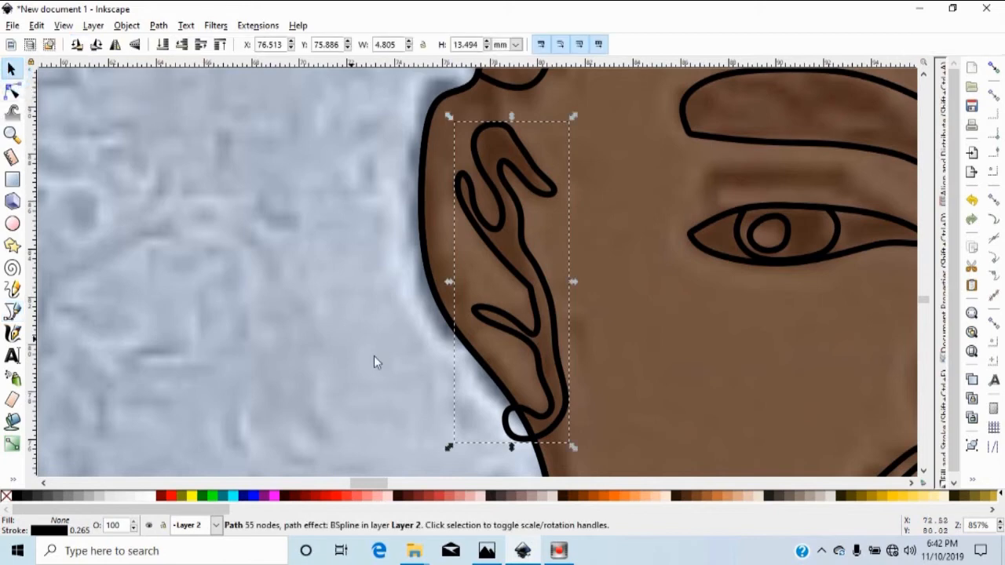
left_click(434, 295)
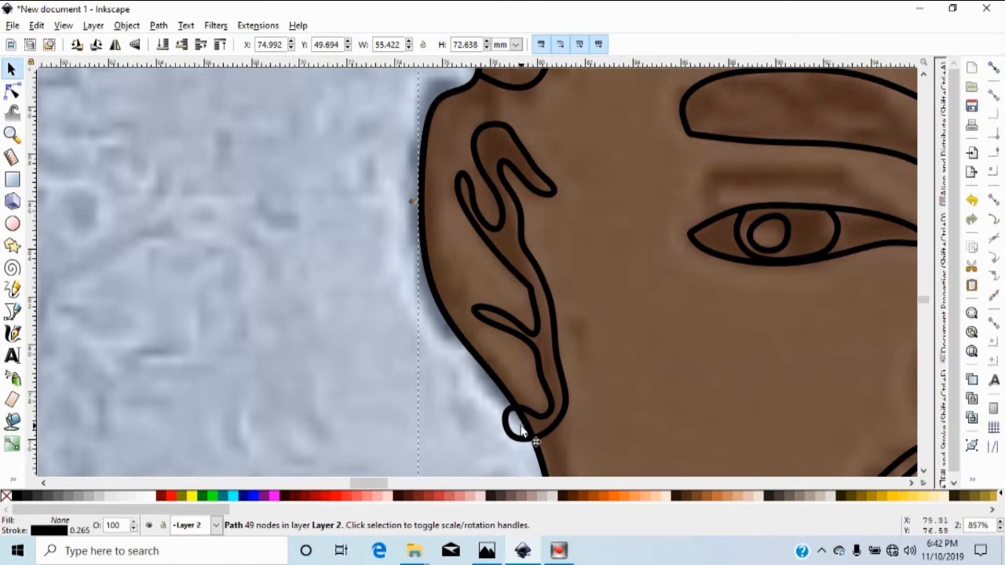
left_click(548, 318, "shift")
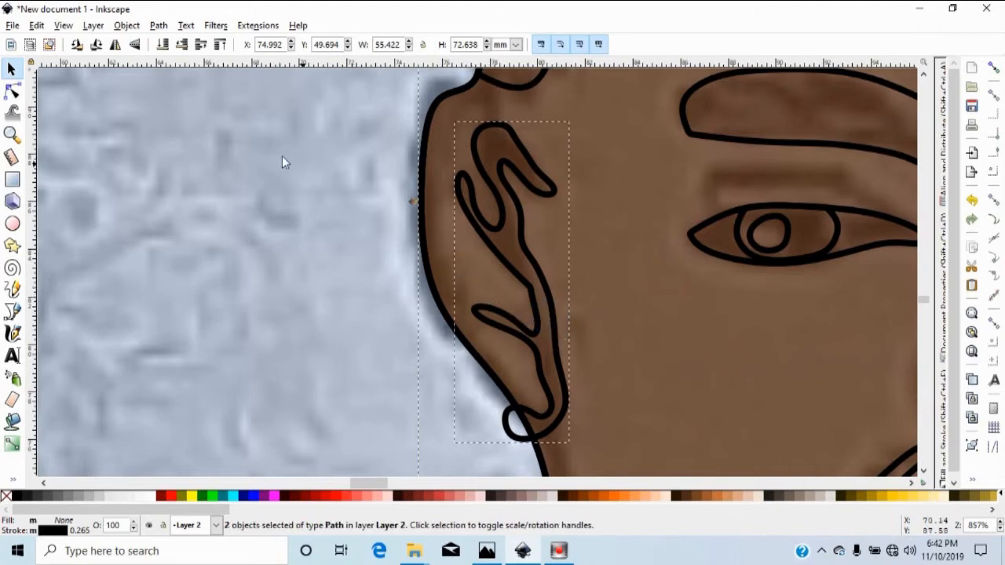
left_click(162, 26)
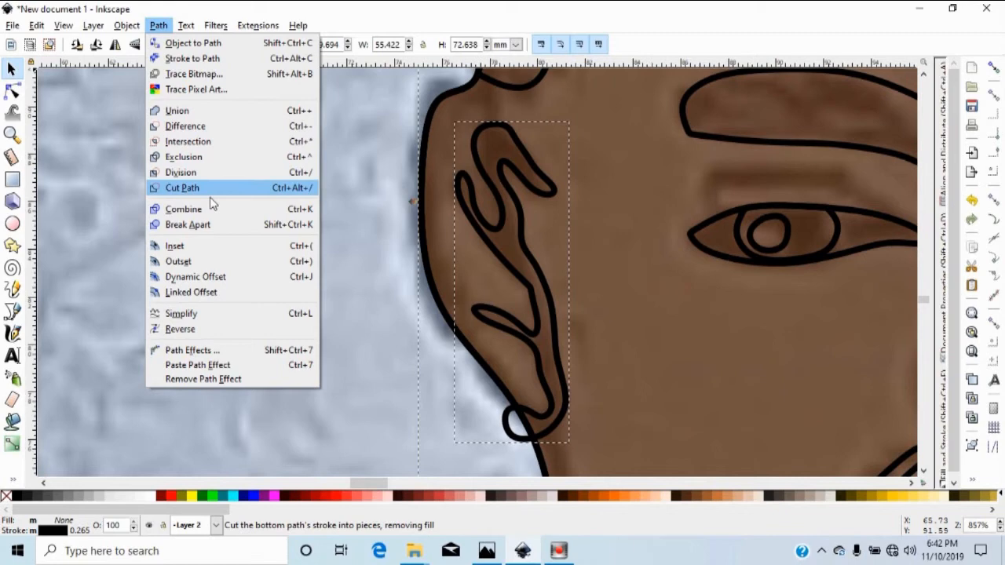
left_click(193, 143)
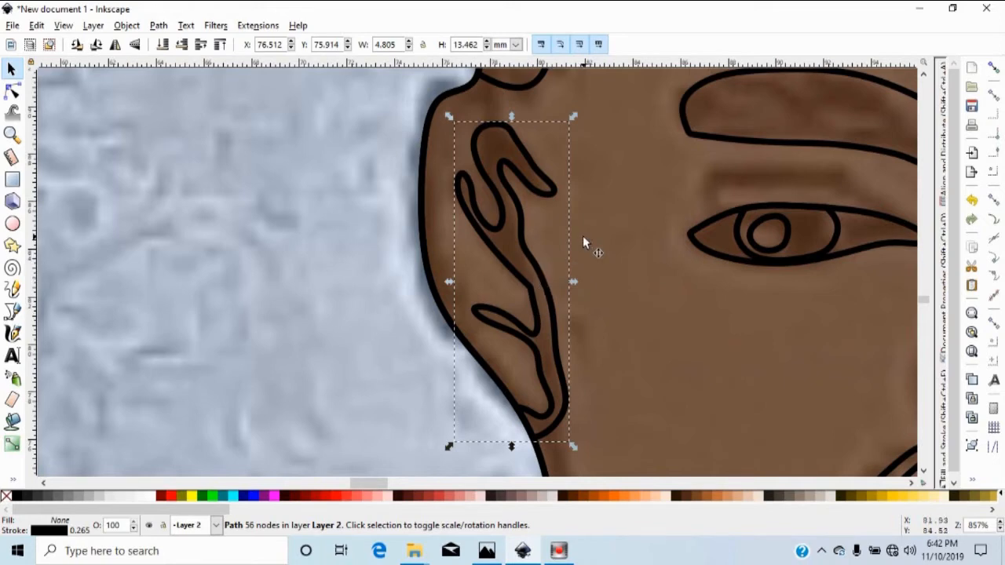
Draw a rectangle about 9.9 by 9.4 mm beside the left-side ear and remove its corner rounding.
key("minus")
key("minus")
key("minus")
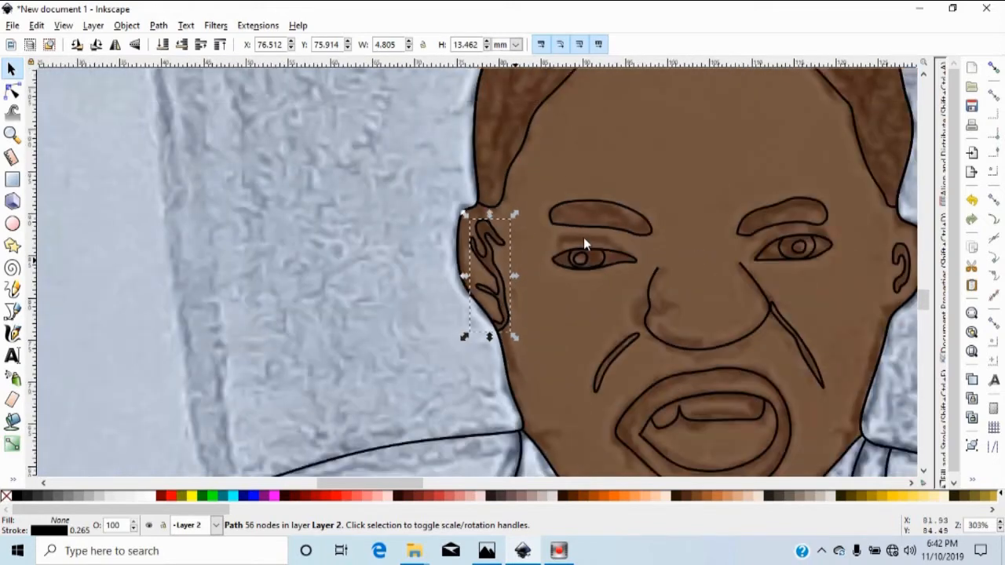
key("minus")
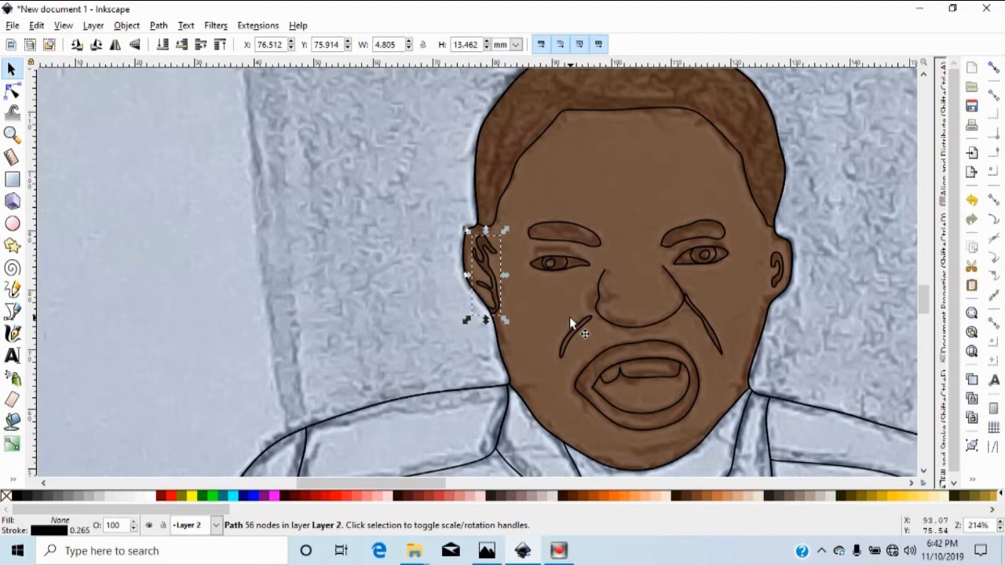
key("plus")
key("plus")
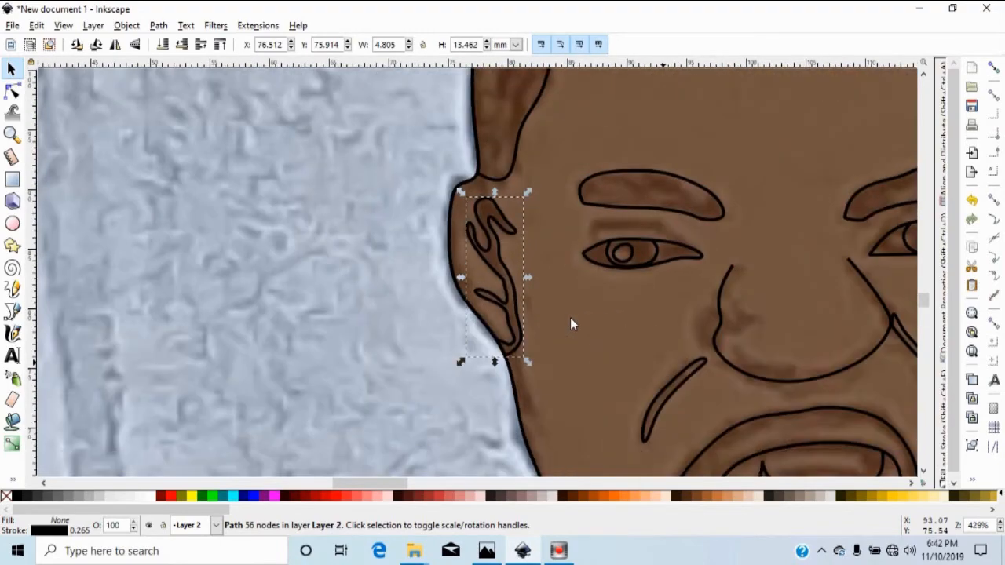
key("plus")
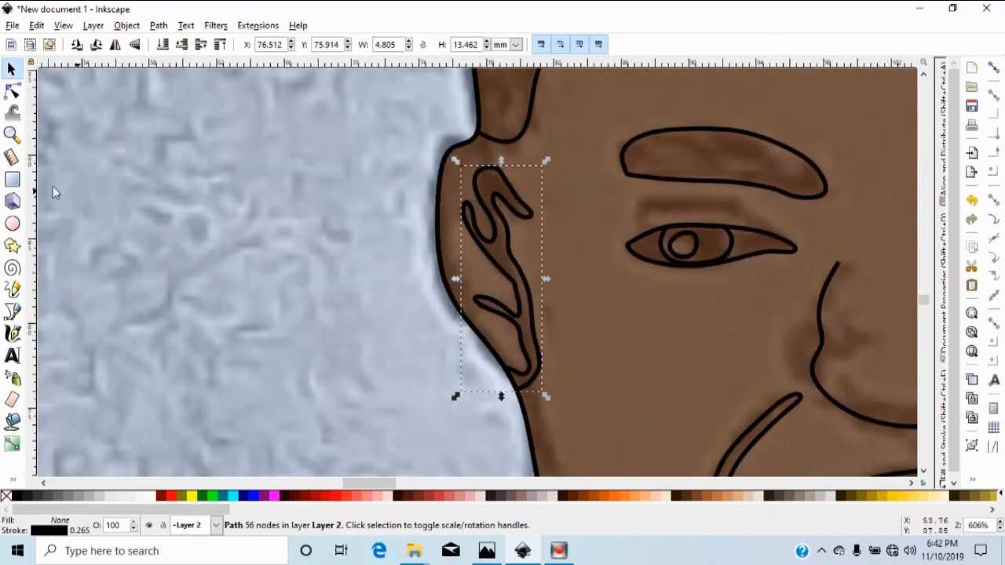
left_click(12, 180)
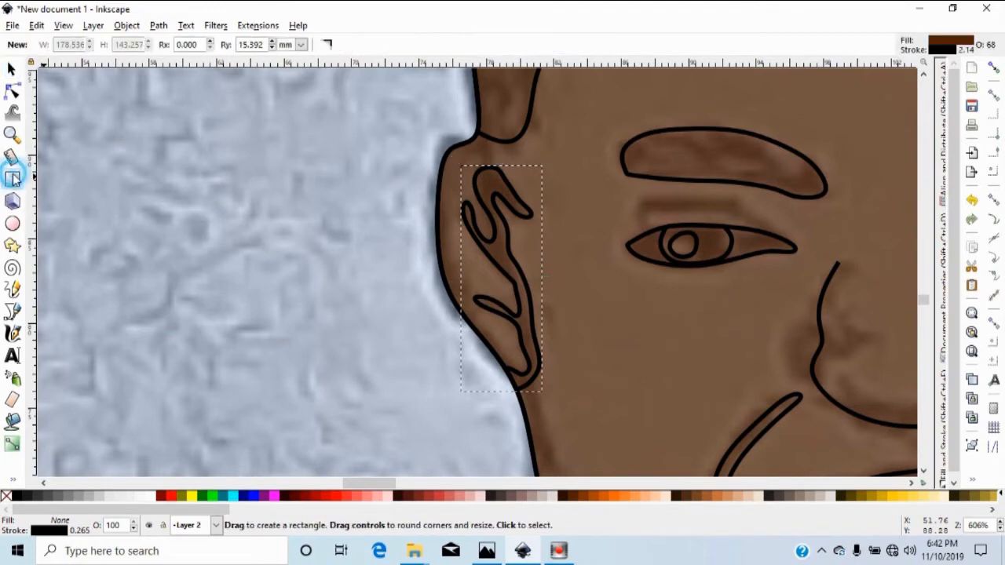
mouse_move(302, 269)
left_mouse_down()
mouse_move(436, 419)
mouse_move(445, 371)
mouse_move(453, 417)
mouse_move(473, 433)
left_mouse_up()
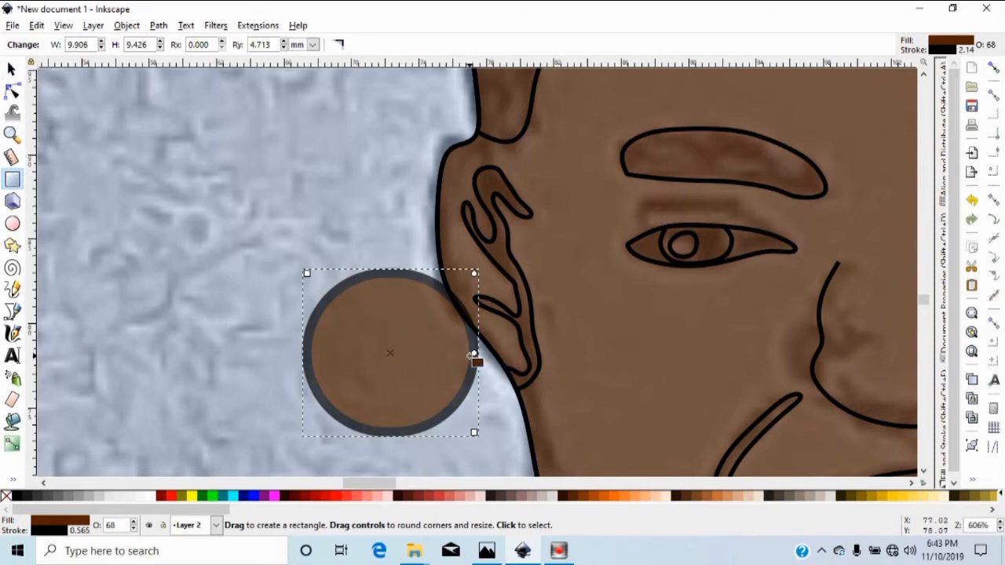
left_click_drag(472, 353, 488, 275)
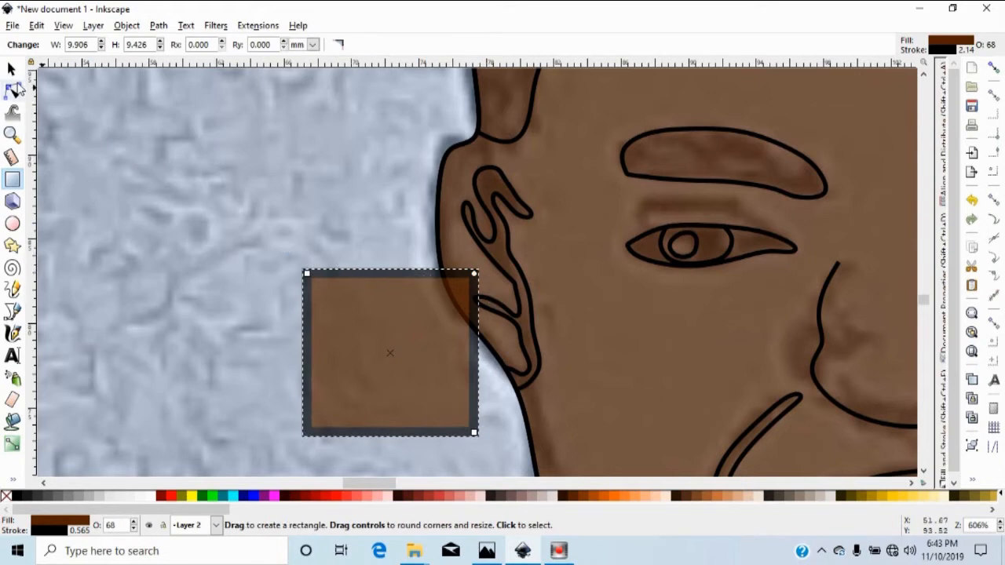
Resize the rectangle to about 10.5 by 5.9 mm, then rotate and place it over the lower part of the ear fold.
left_click(11, 72)
left_click_drag(415, 271, 564, 304)
left_click(535, 308)
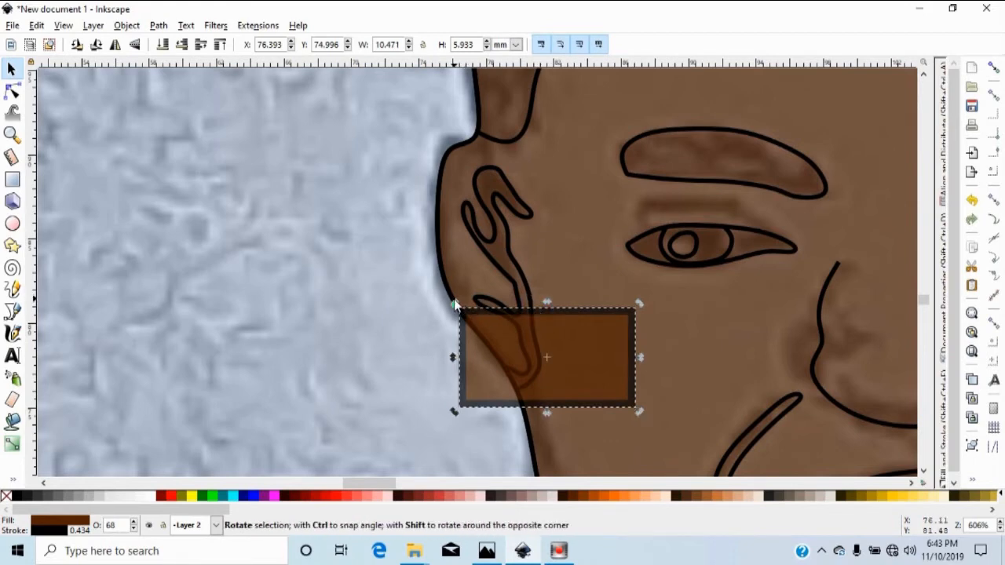
left_click_drag(455, 299, 535, 250)
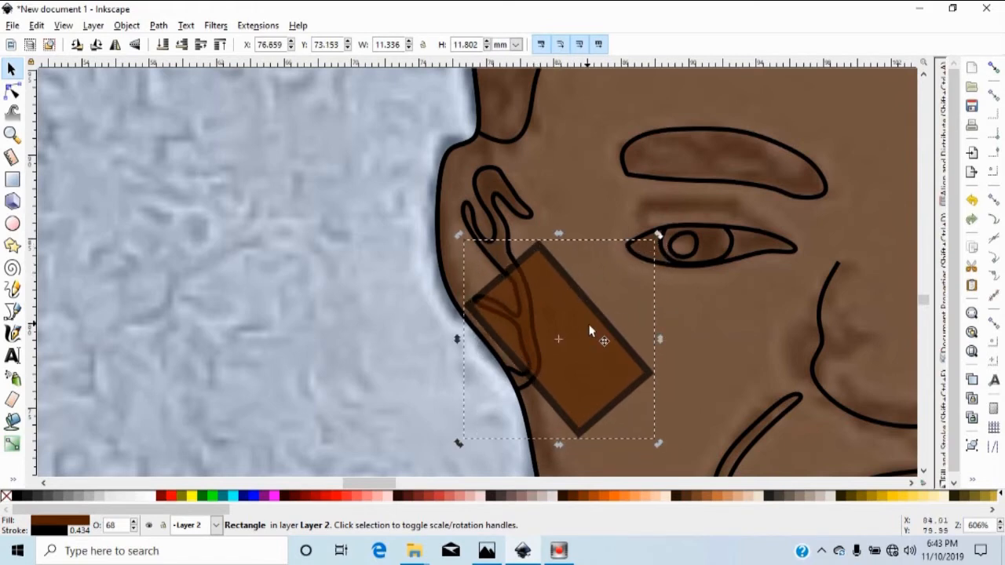
left_click_drag(659, 440, 638, 452)
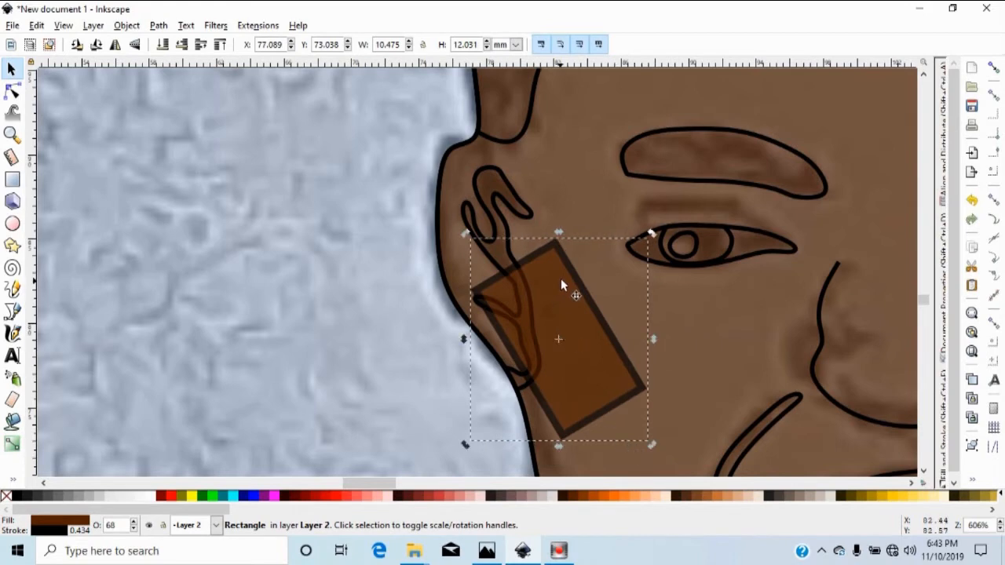
left_click_drag(569, 270, 558, 279)
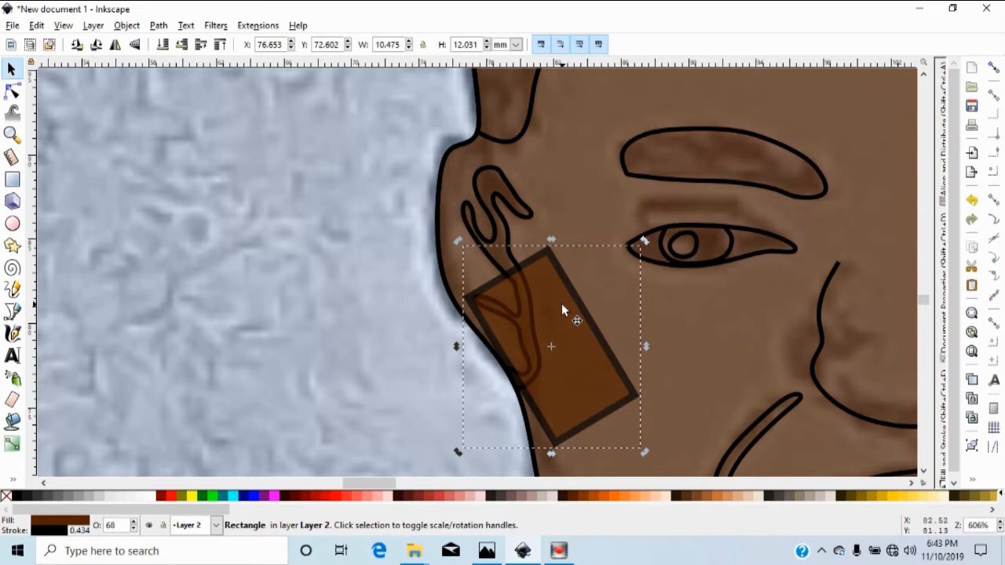
Subtract the rectangle from the left-side ear fold with Difference and move the remaining fold slightly lower inside the ear.
key("ctrl")
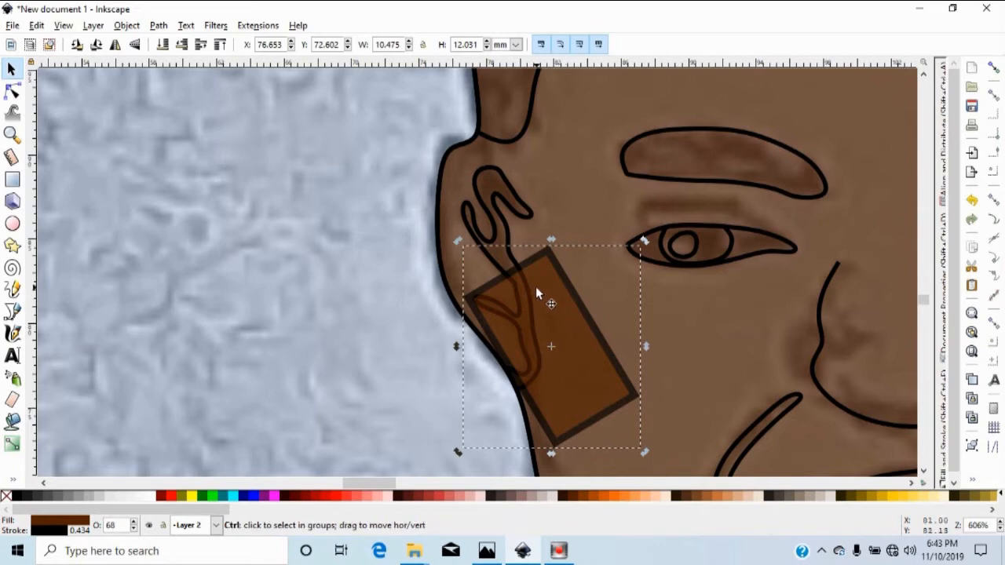
key("shift")
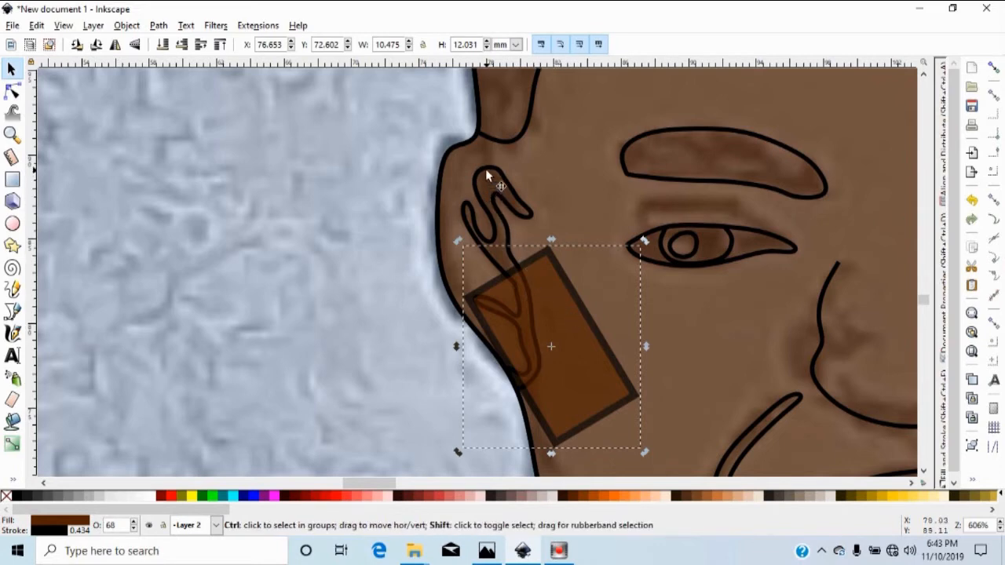
left_click(486, 172, "shift")
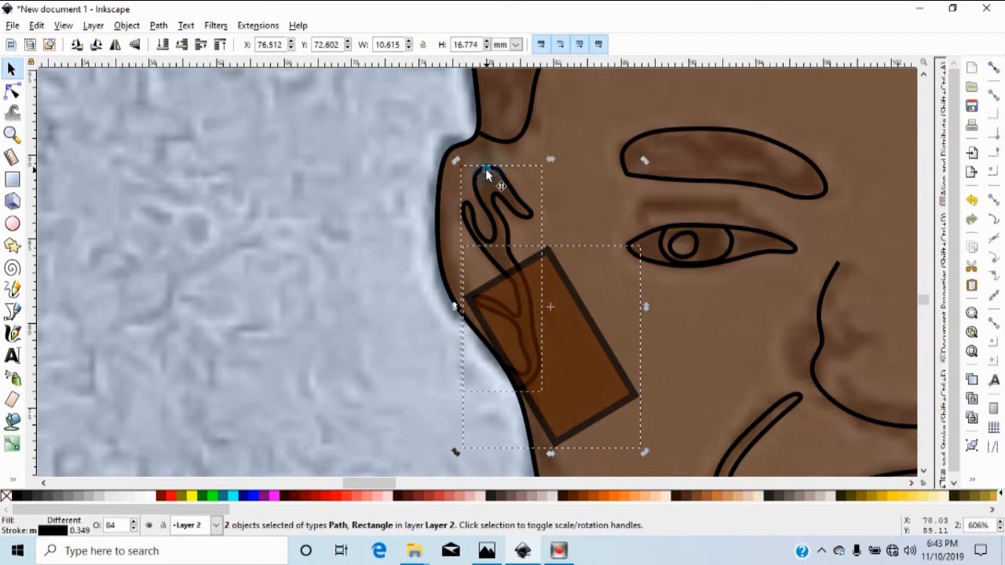
left_click(157, 26)
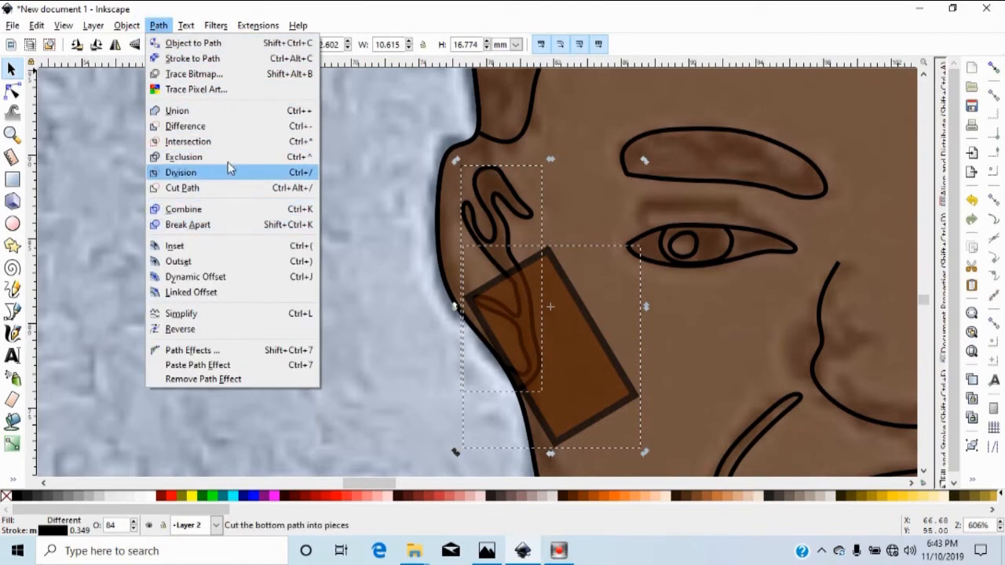
left_click(186, 126)
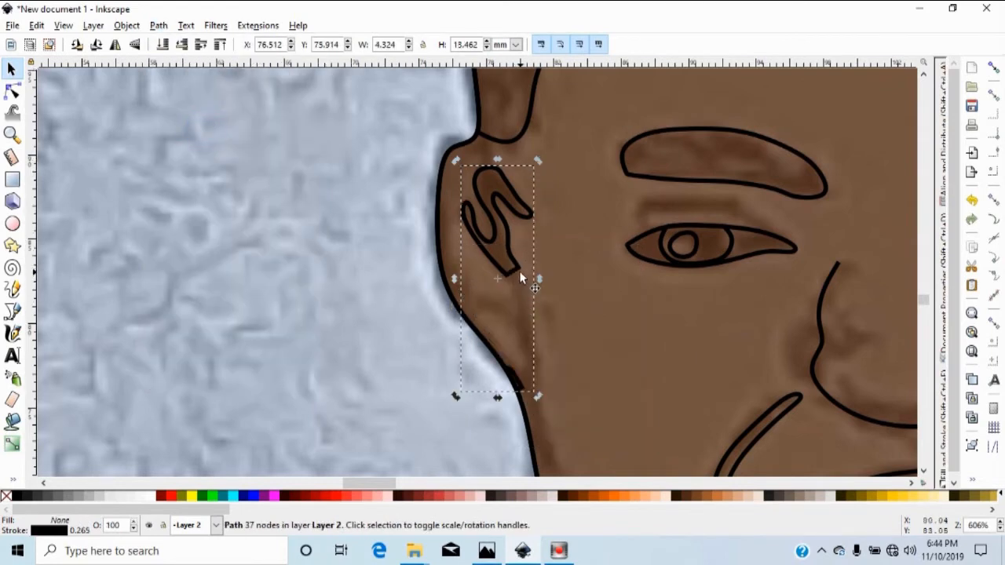
mouse_move(498, 242)
left_mouse_down()
mouse_move(512, 265)
mouse_move(508, 279)
left_mouse_up()
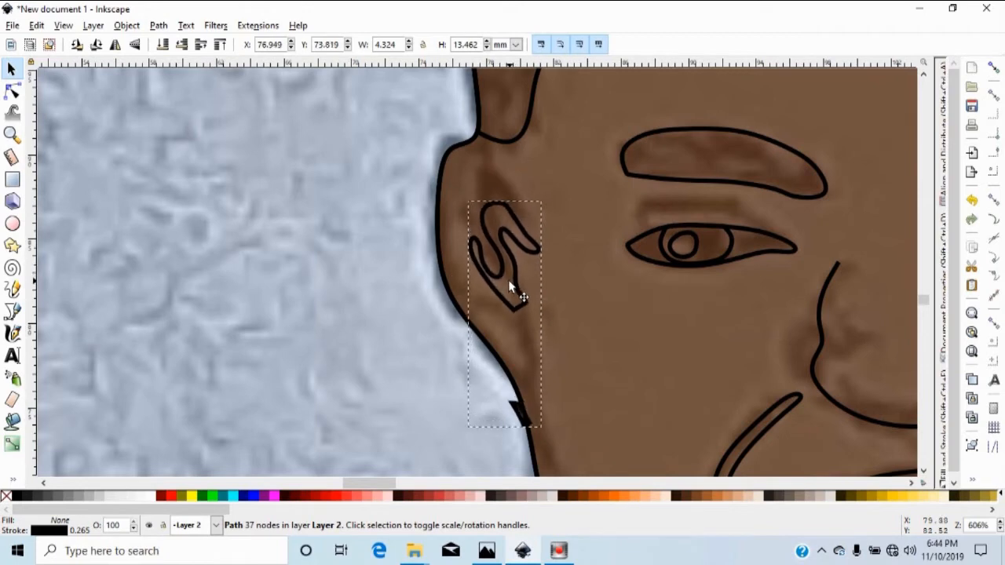
left_click(587, 353)
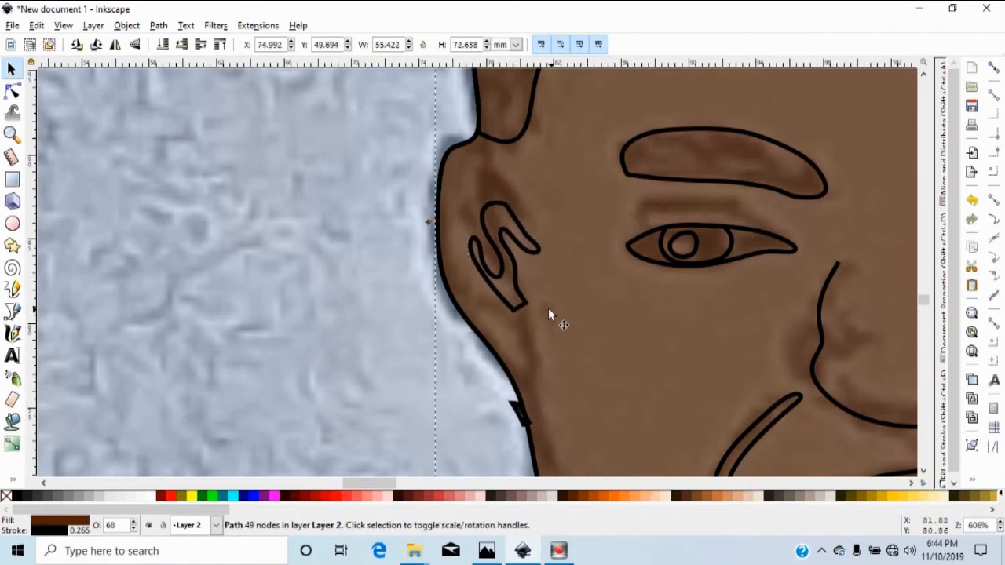
Round the cut-off lower end of the left-side ear fold by adjusting its corner node.
left_click(518, 306)
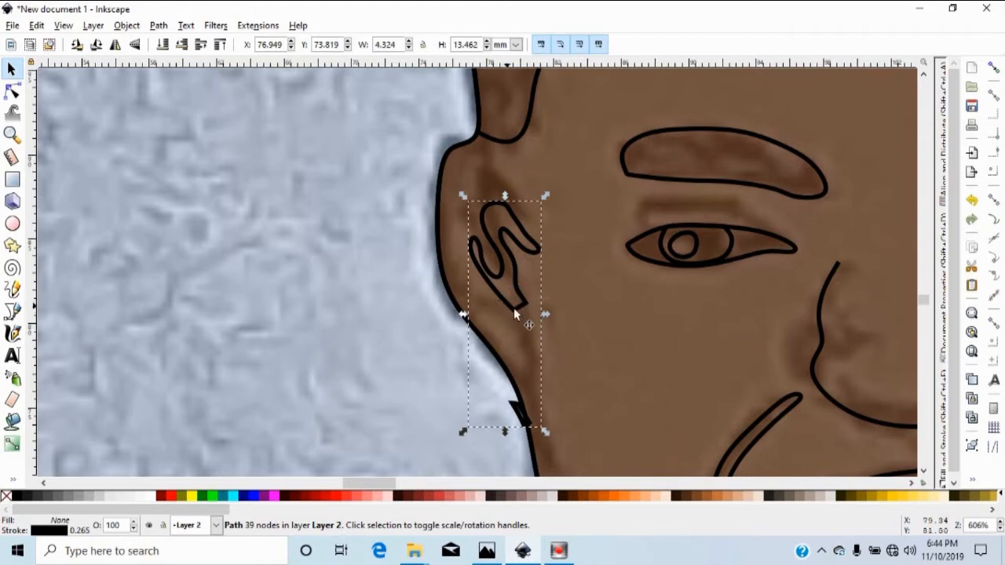
left_click(11, 91)
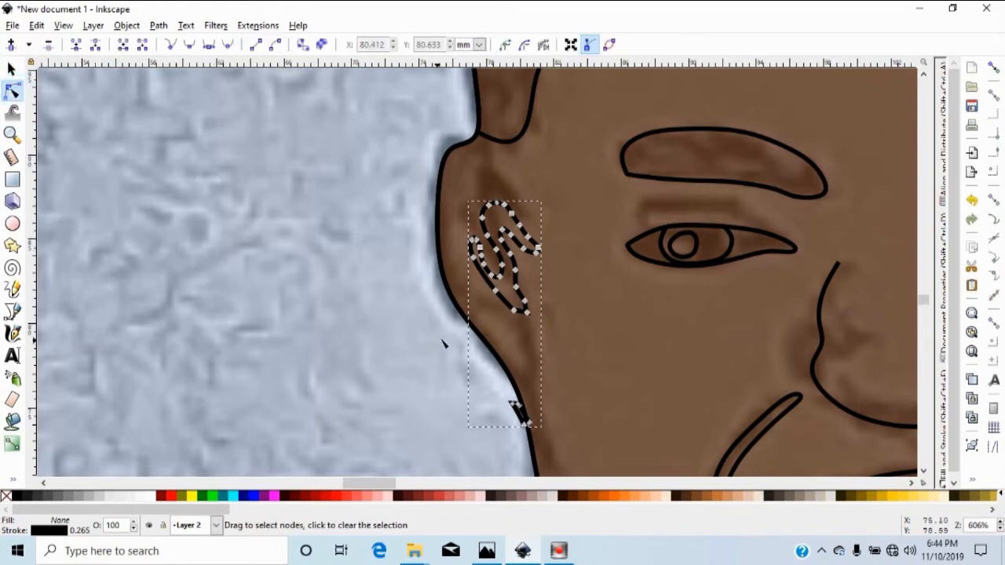
left_click_drag(525, 314, 525, 313)
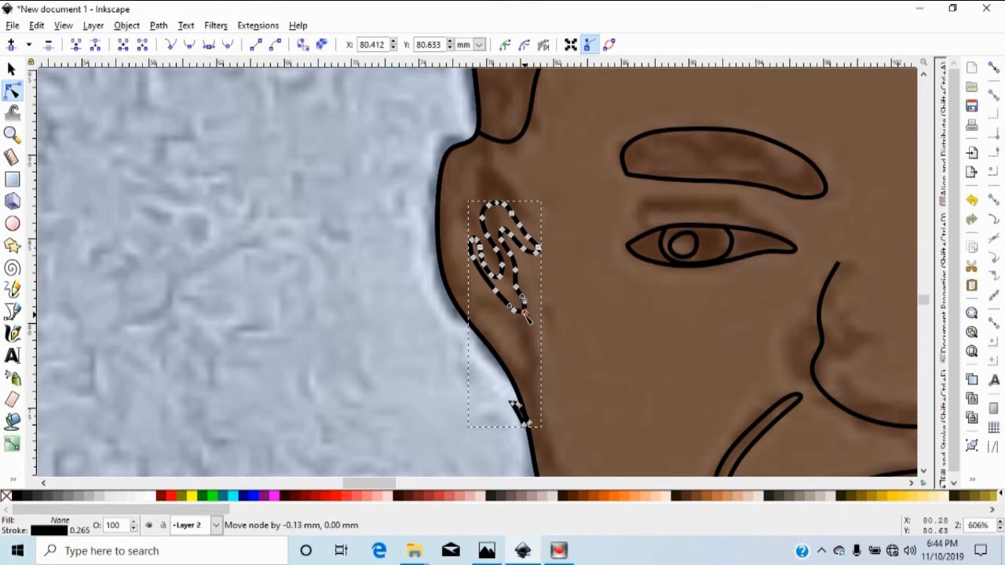
mouse_move(524, 312)
left_mouse_down()
mouse_move(537, 312)
mouse_move(534, 321)
mouse_move(536, 310)
left_mouse_up()
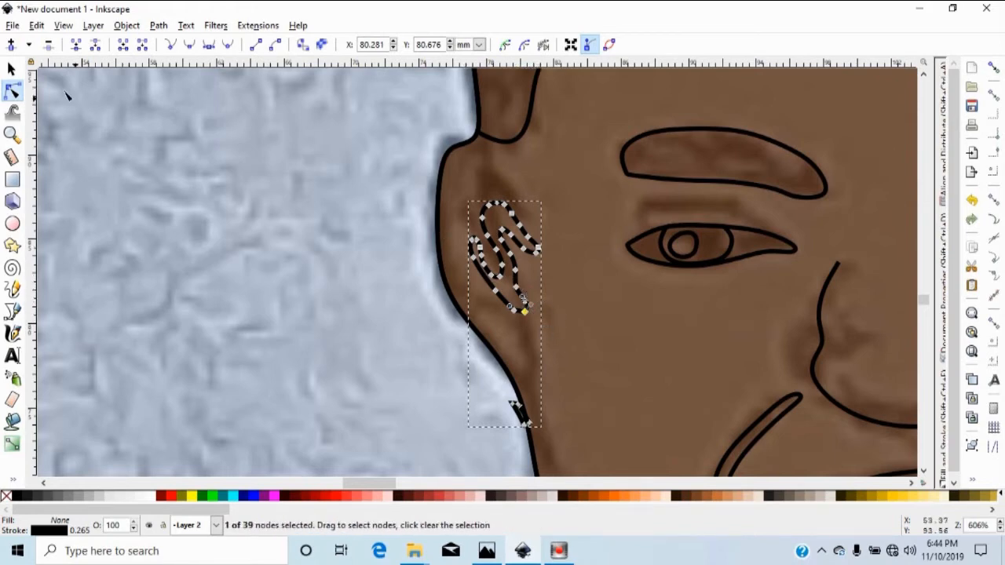
left_click(11, 70)
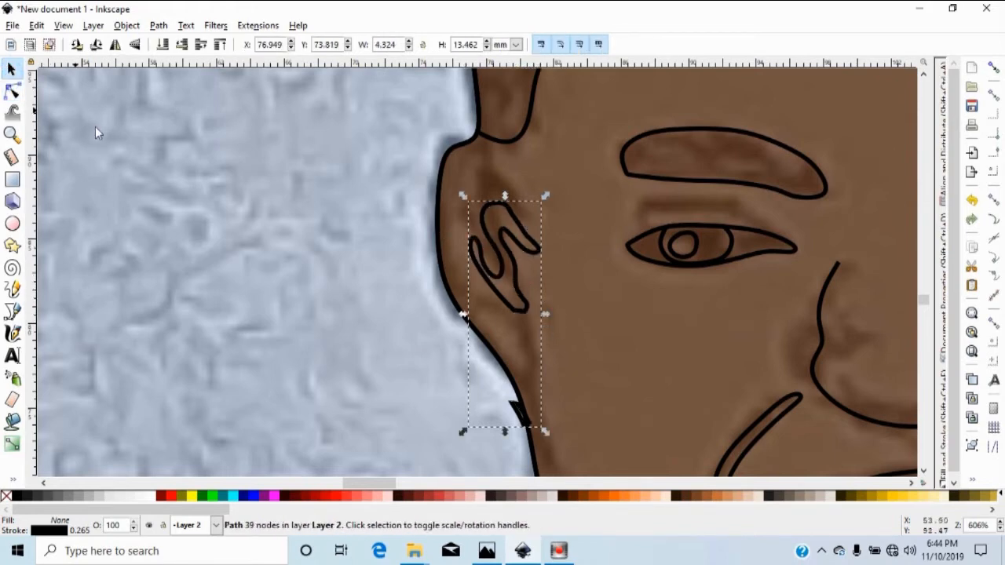
left_click(515, 308)
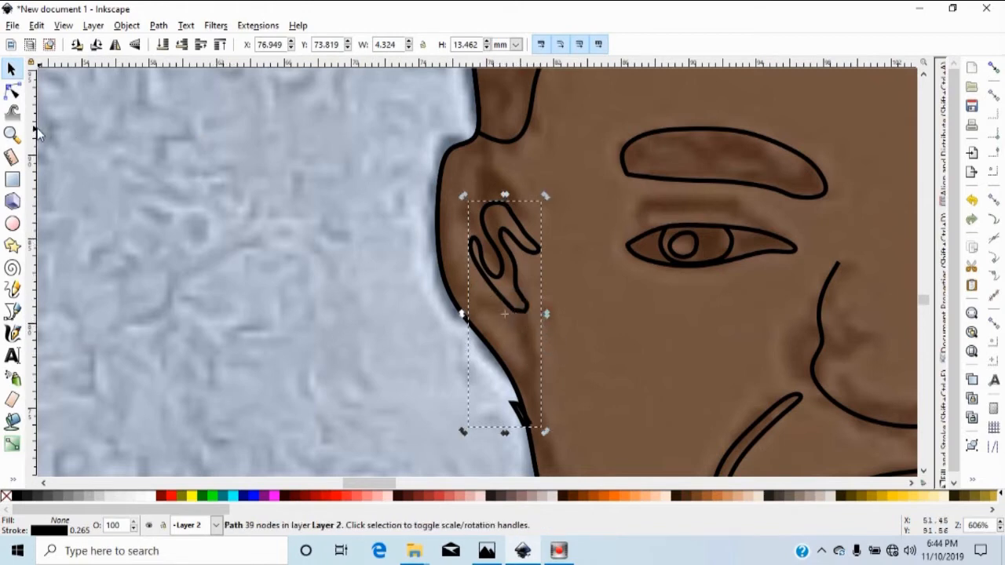
left_click(11, 91)
key("s")
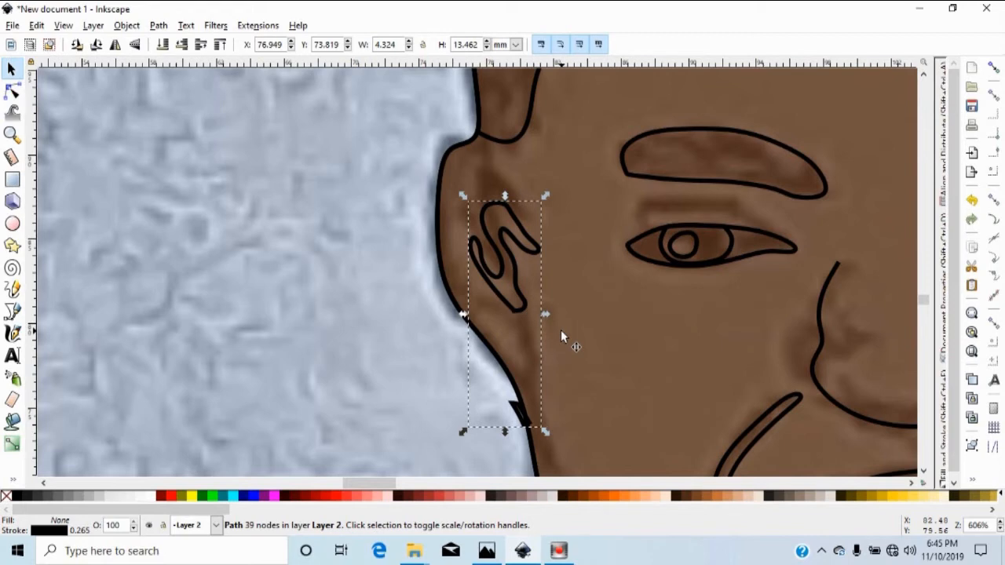
Extend the ear fold's lower tip by moving its bottom node to about X 80.29, Y 80.33 mm, smooth its curve, and deselect the fold.
key("plus")
key("plus")
key("plus")
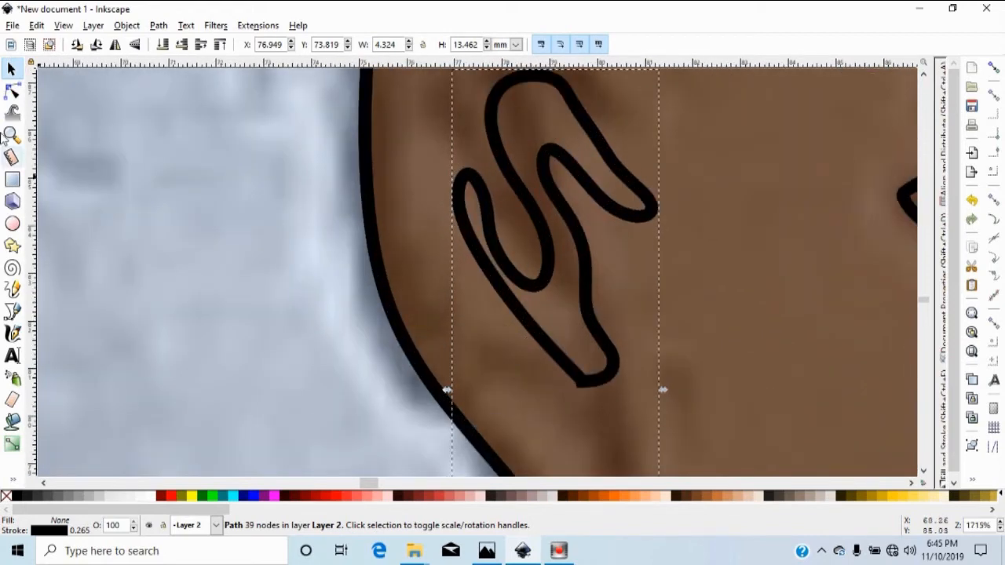
left_click(11, 91)
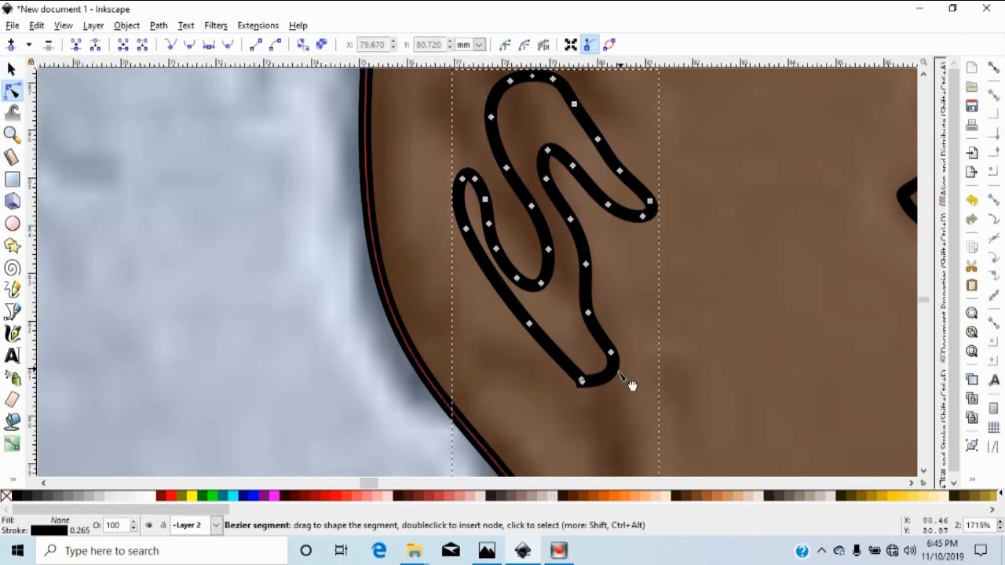
left_click(581, 382)
left_click_drag(581, 382, 582, 379)
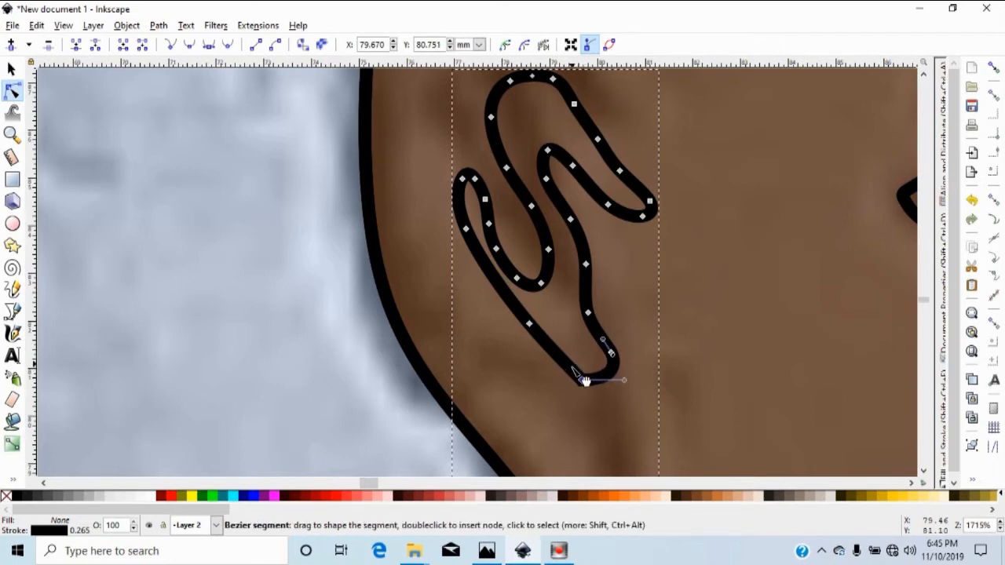
left_click_drag(581, 380, 612, 401)
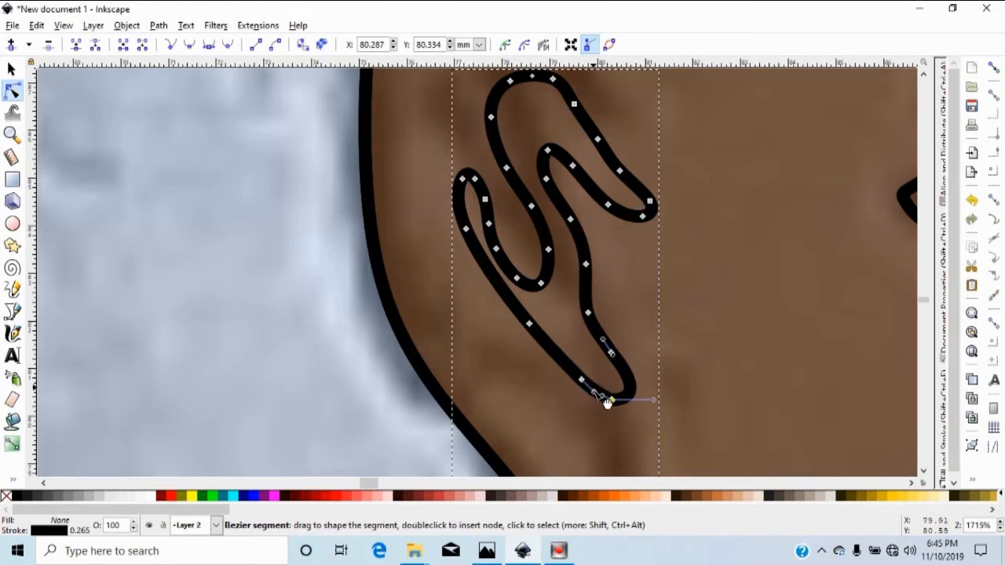
left_click_drag(600, 395, 601, 398)
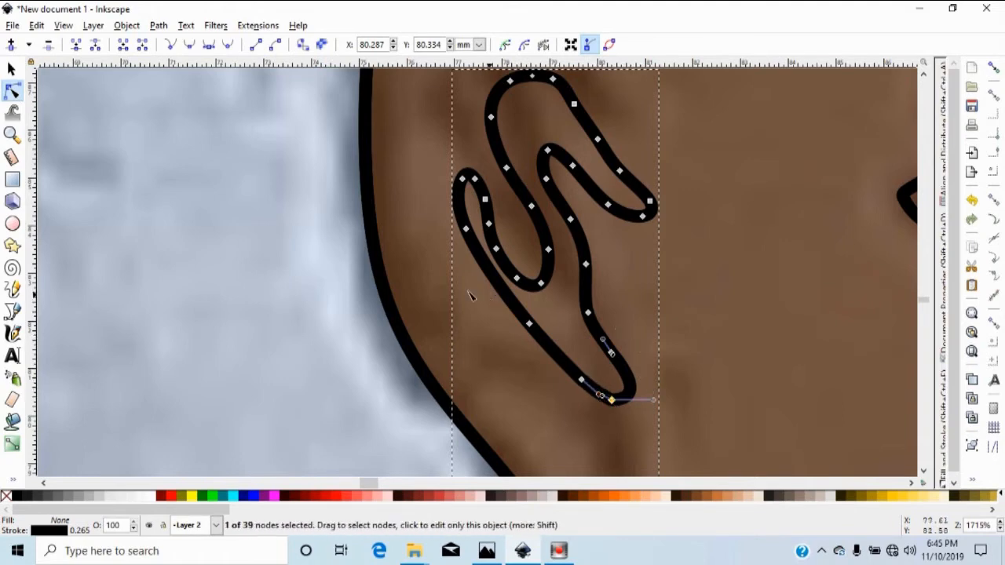
left_click(11, 69)
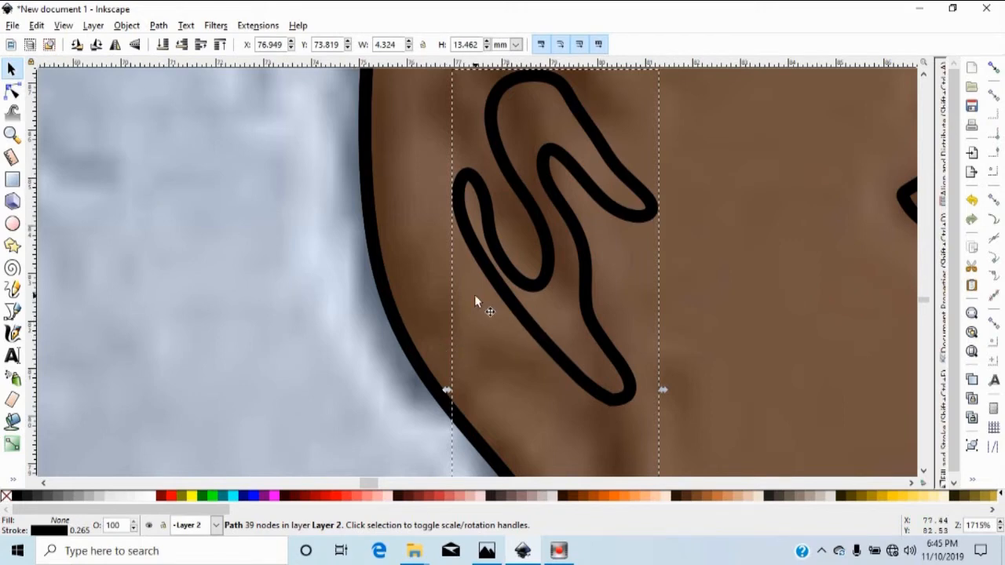
scroll(475, 301, "down", 4)
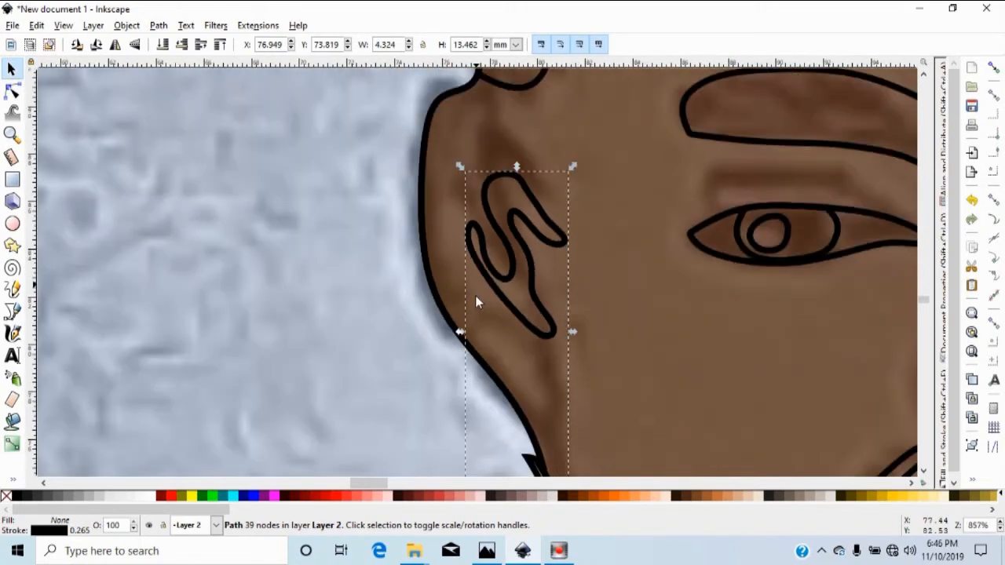
scroll(475, 303, "down", 1)
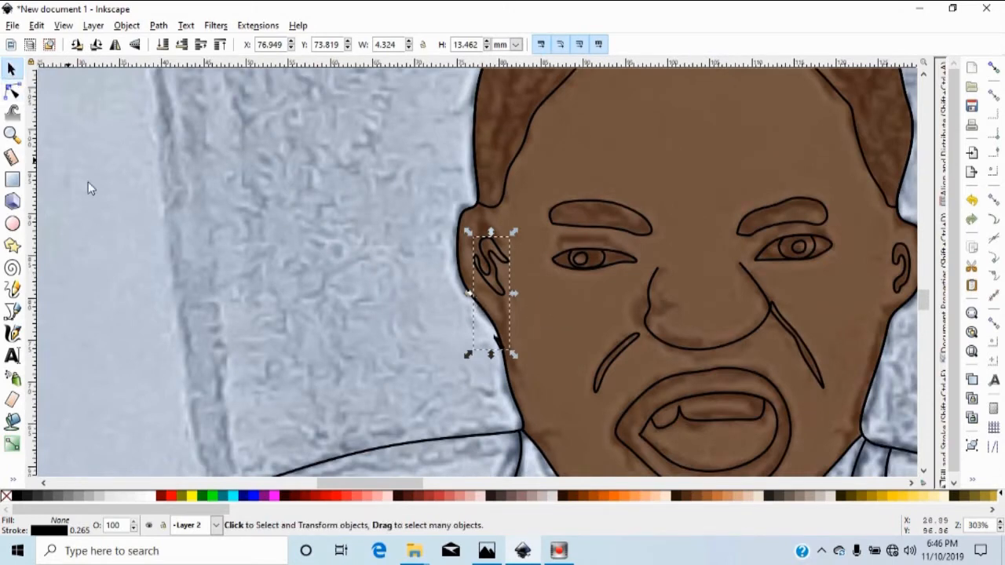
left_click(424, 295)
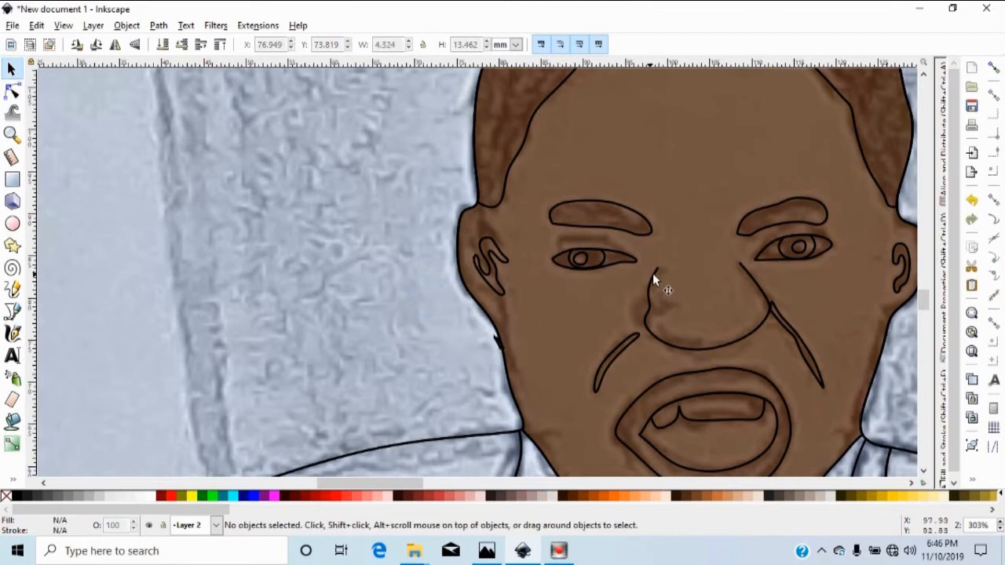
scroll(662, 273, "up", 5)
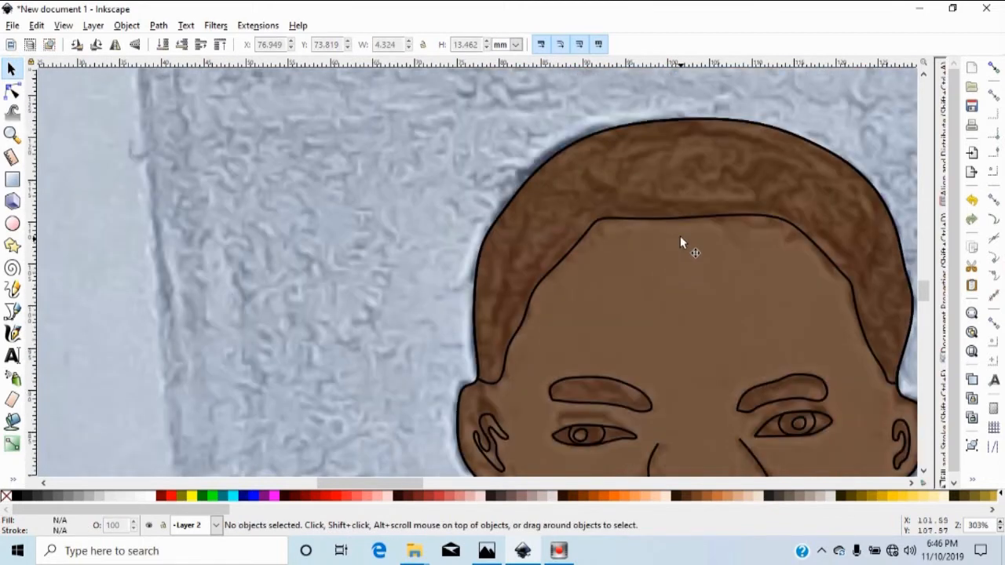
Fill the hair shape and both eyebrows with black.
left_click(694, 222)
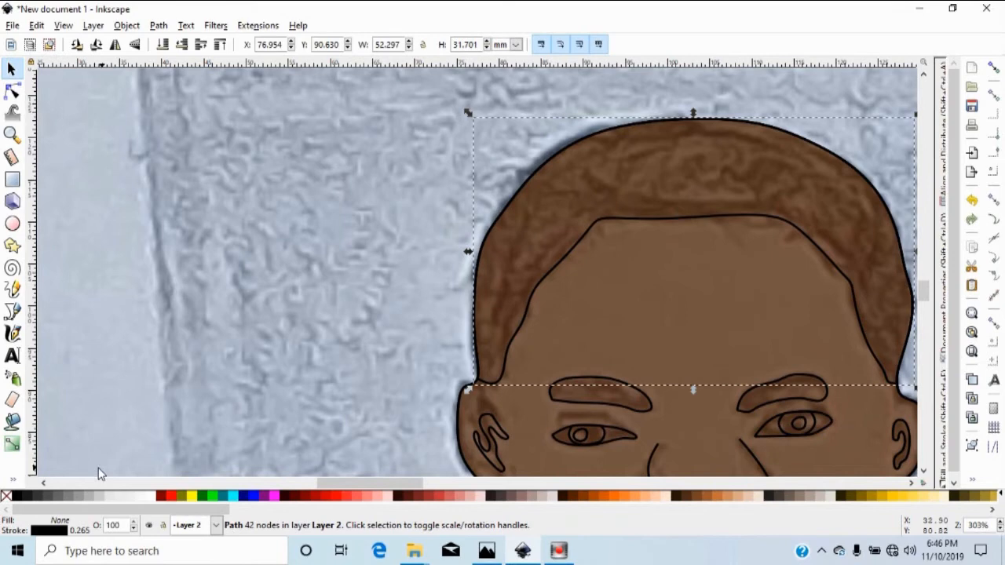
left_click(16, 496)
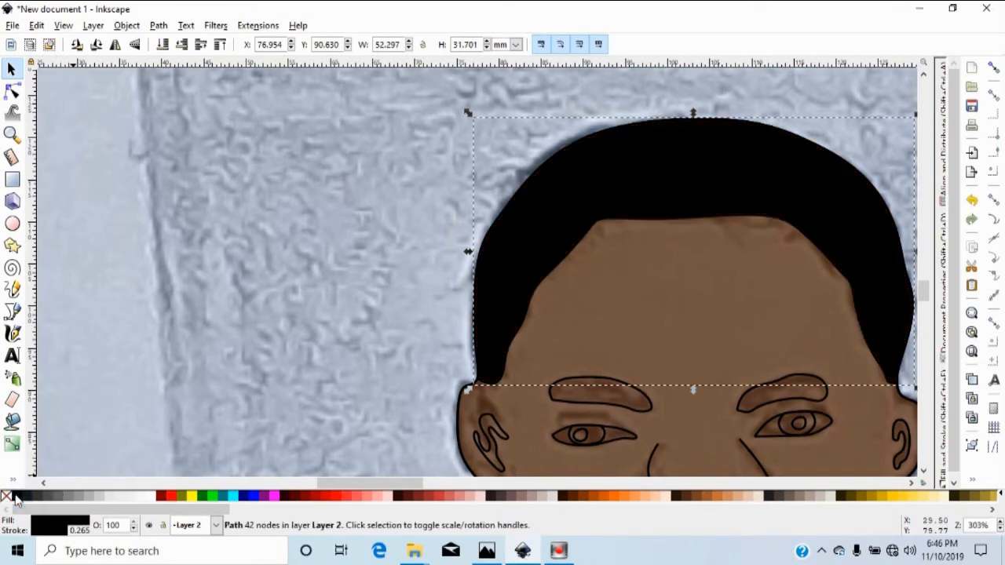
scroll(561, 292, "down", 3)
left_click(565, 285)
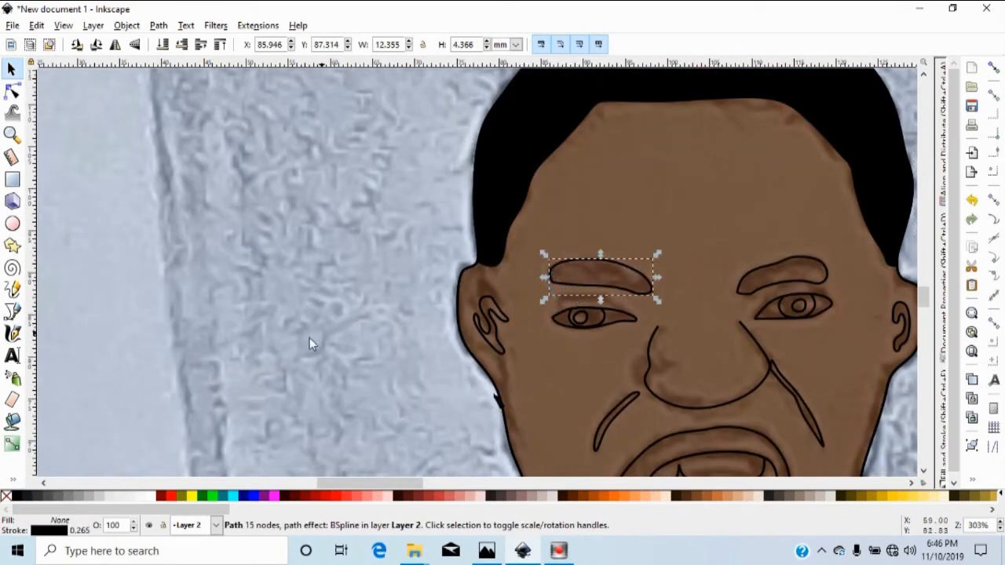
left_click(17, 497)
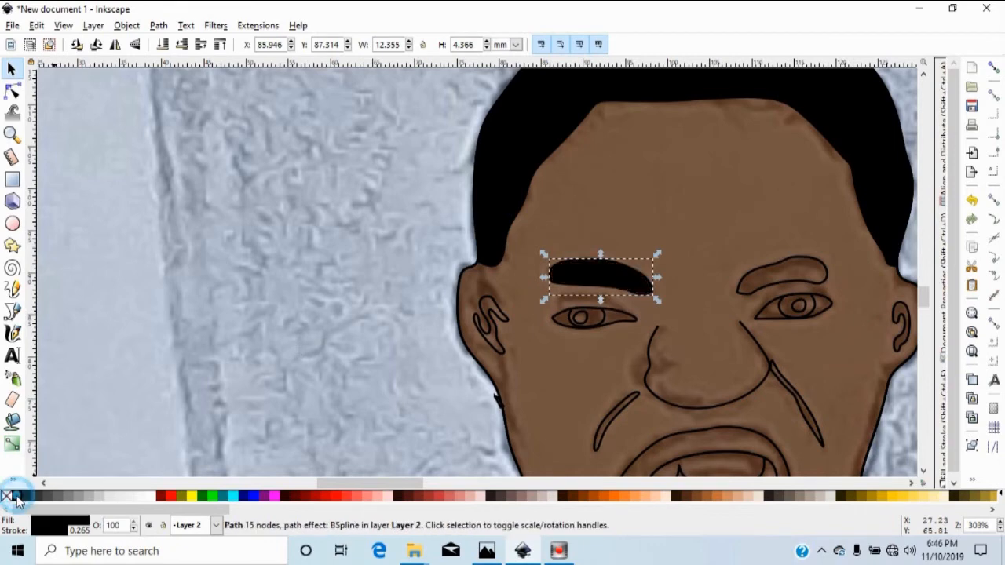
left_click(776, 284)
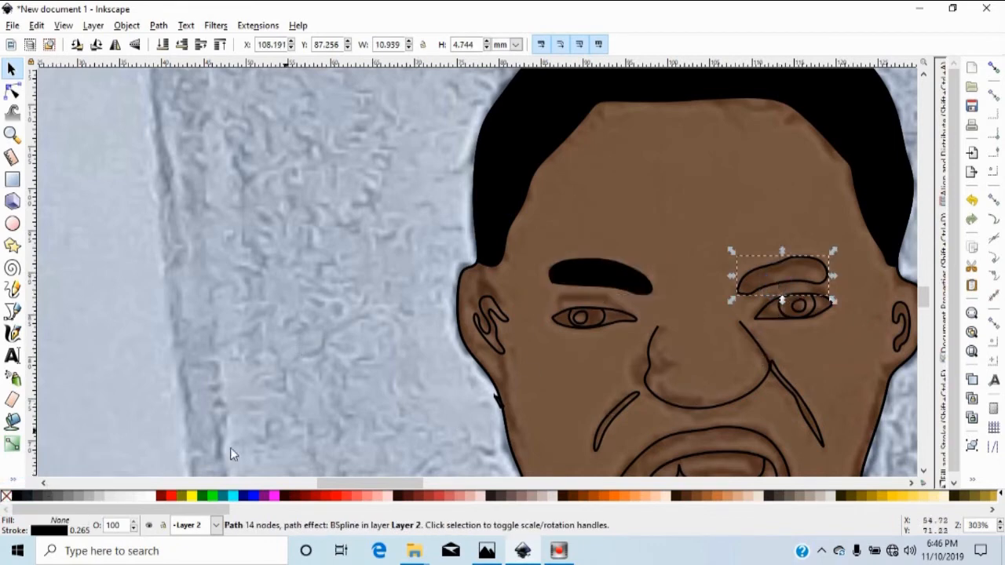
left_click(18, 499)
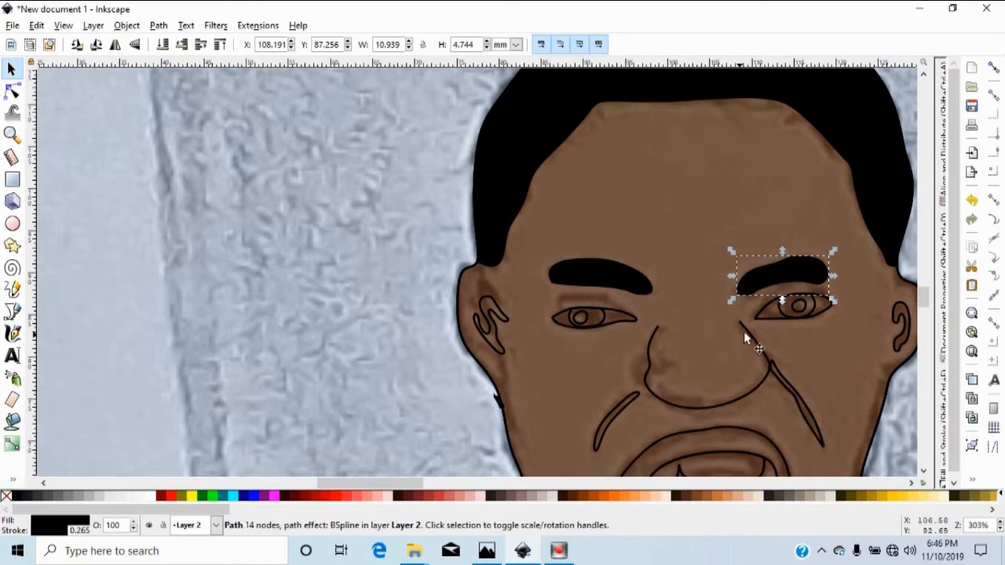
Fill the outer shapes of both eyes with white.
left_click(760, 320)
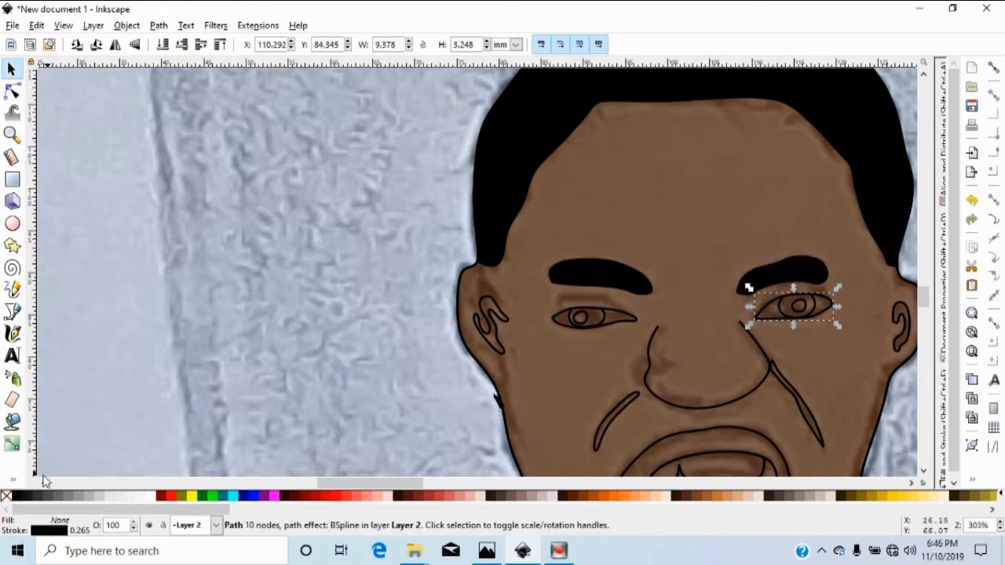
left_click(148, 495)
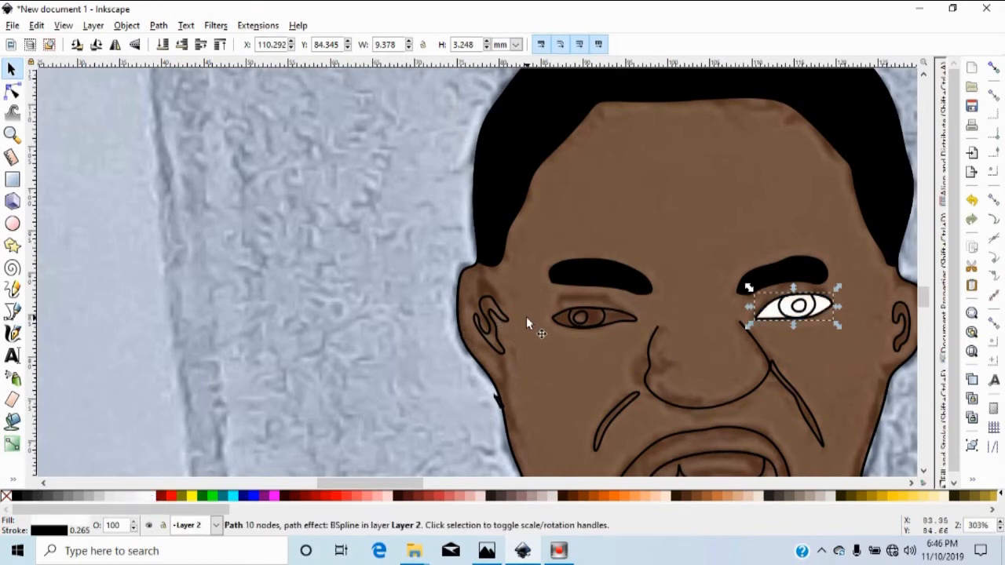
left_click(552, 315)
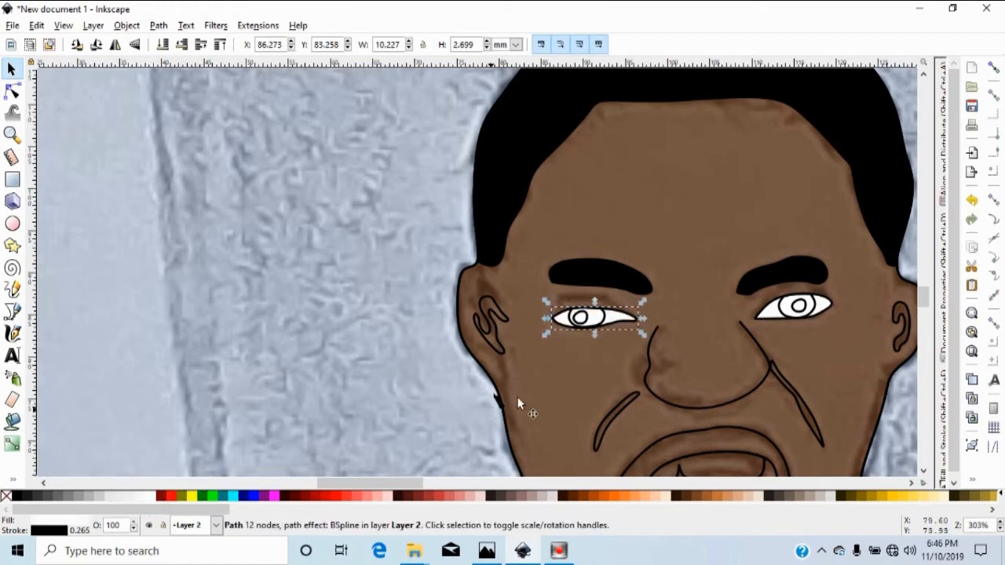
Fill the iris of the left eye with black and its small inner circle with white.
scroll(807, 355, "down", 2)
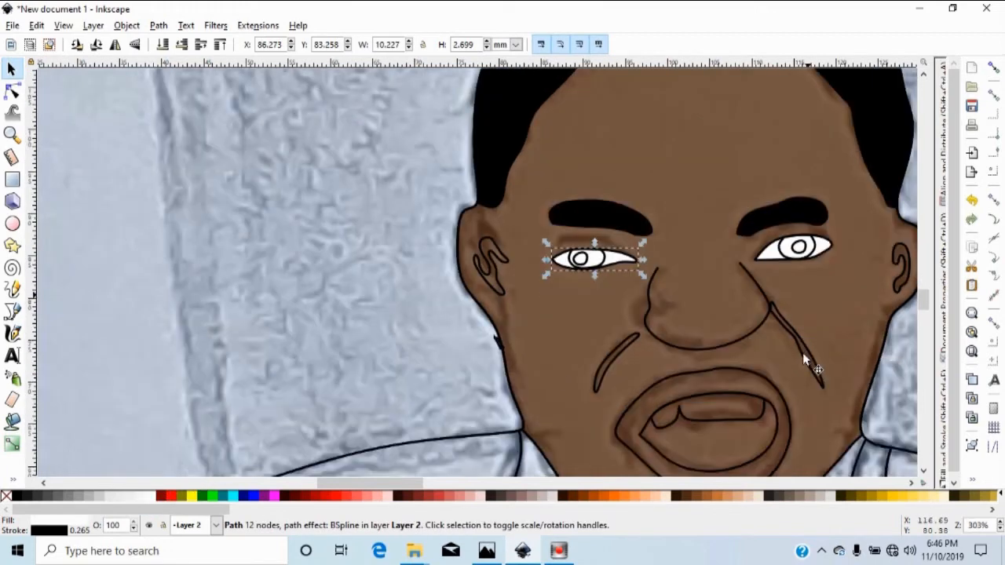
left_click(594, 263)
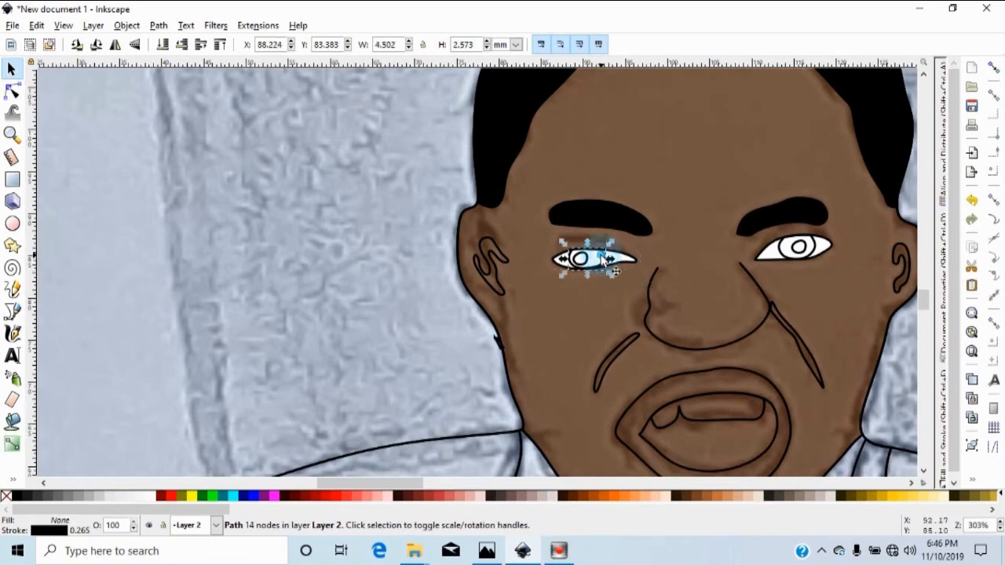
left_click(17, 495)
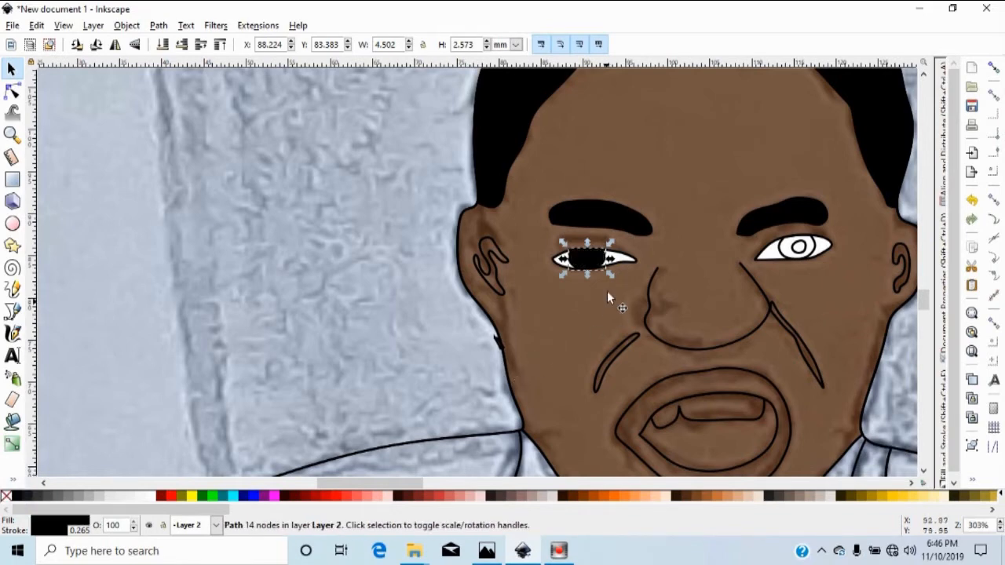
left_click(587, 259)
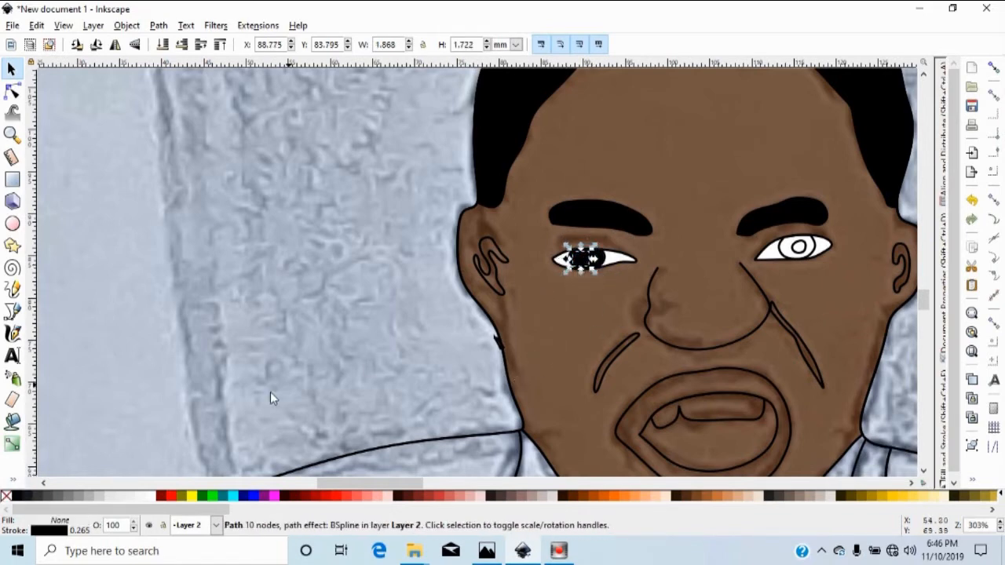
left_click(150, 495)
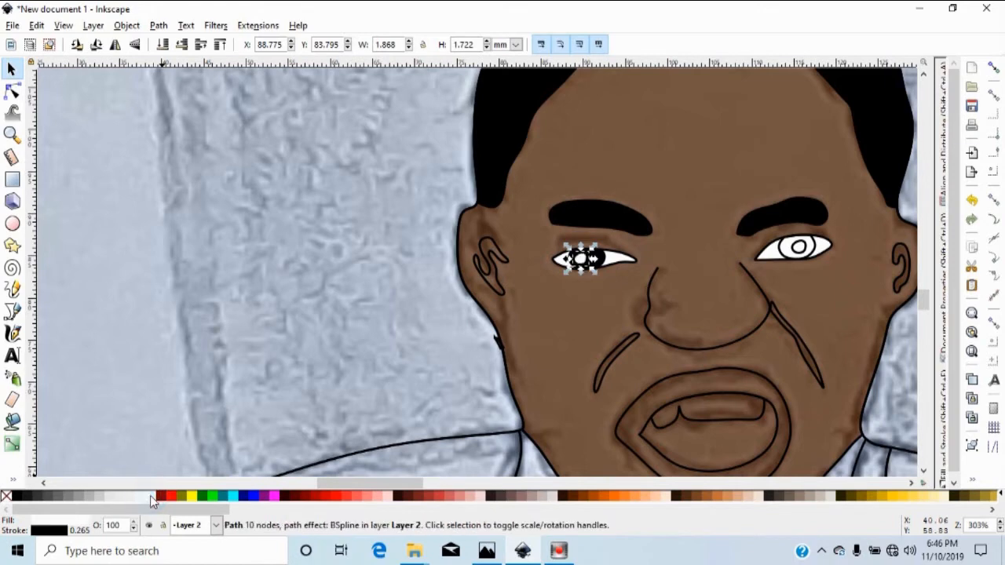
Fill the iris of the right eye with black and its small inner circle with white.
left_click(813, 256)
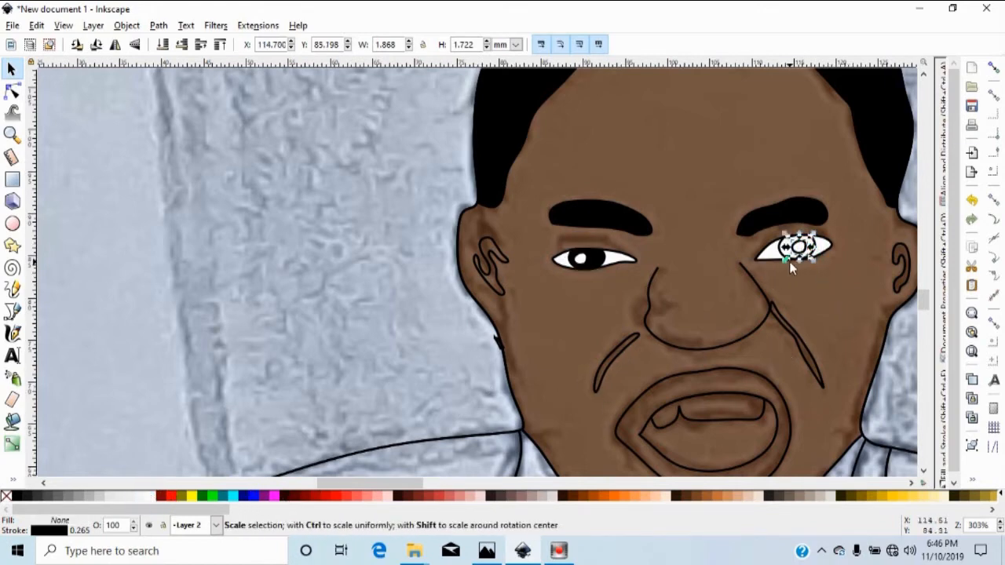
left_click(795, 259)
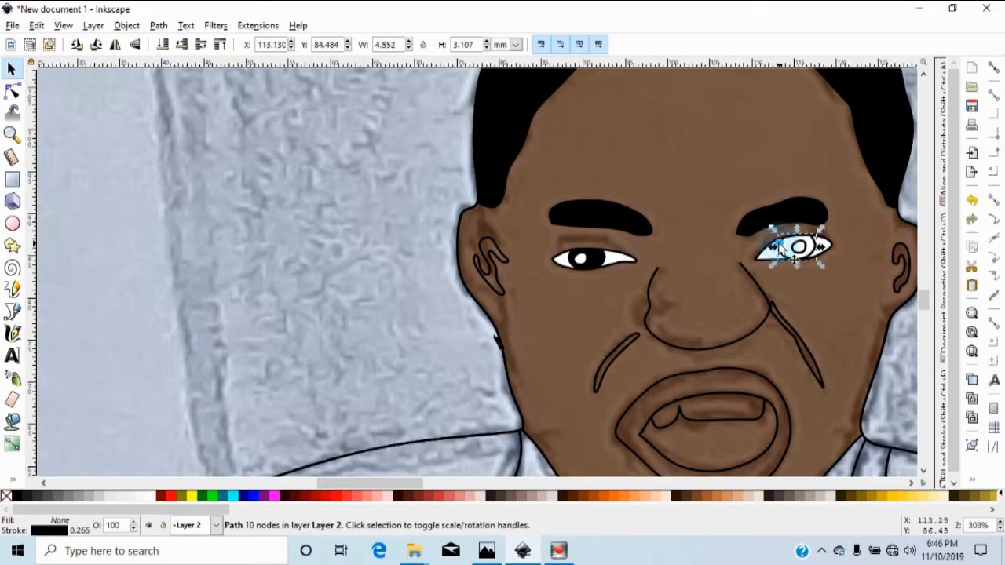
left_click(17, 496)
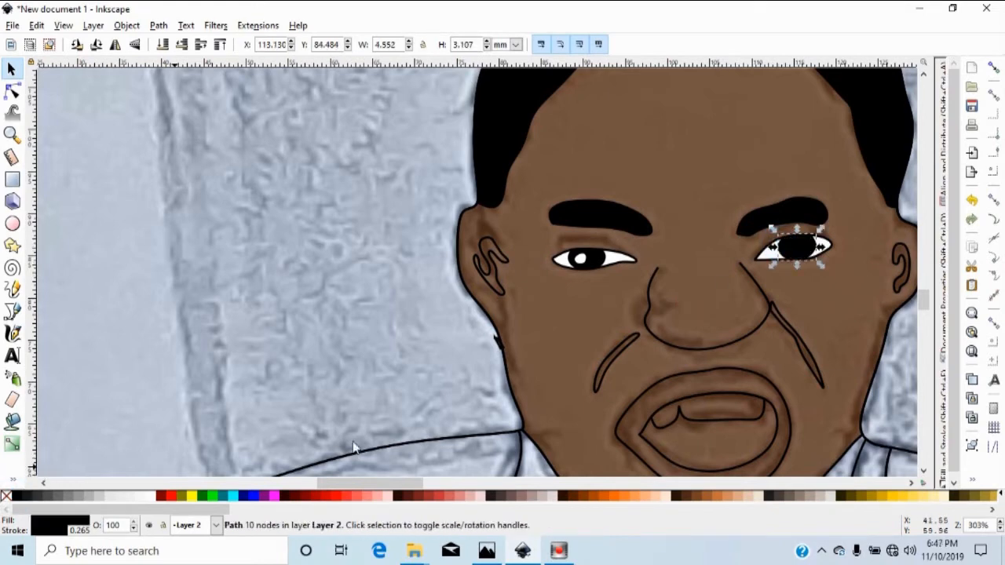
left_click(808, 250)
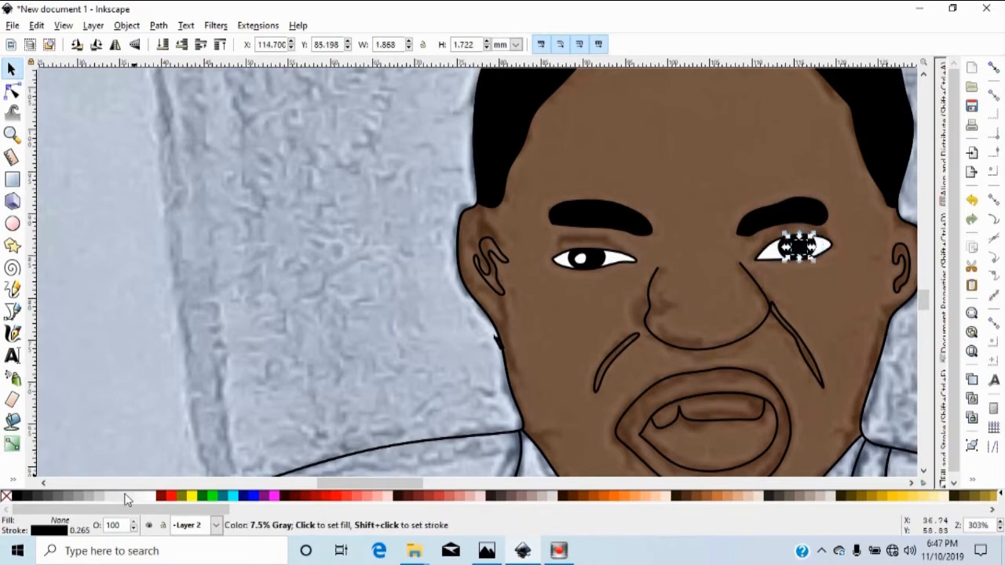
left_click(152, 498)
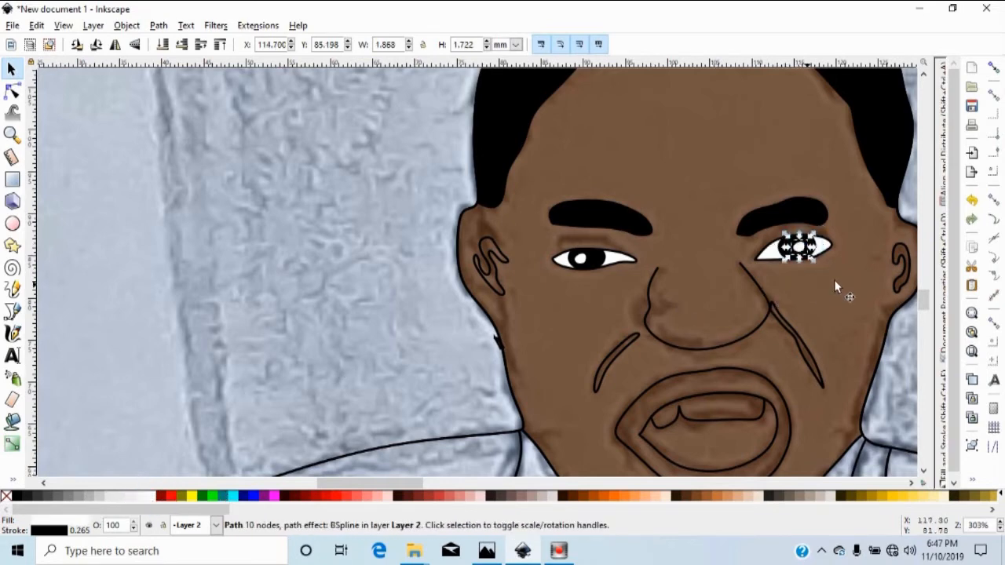
Select the face outline and examine its fill and opacity settings.
scroll(860, 285, "down", 4)
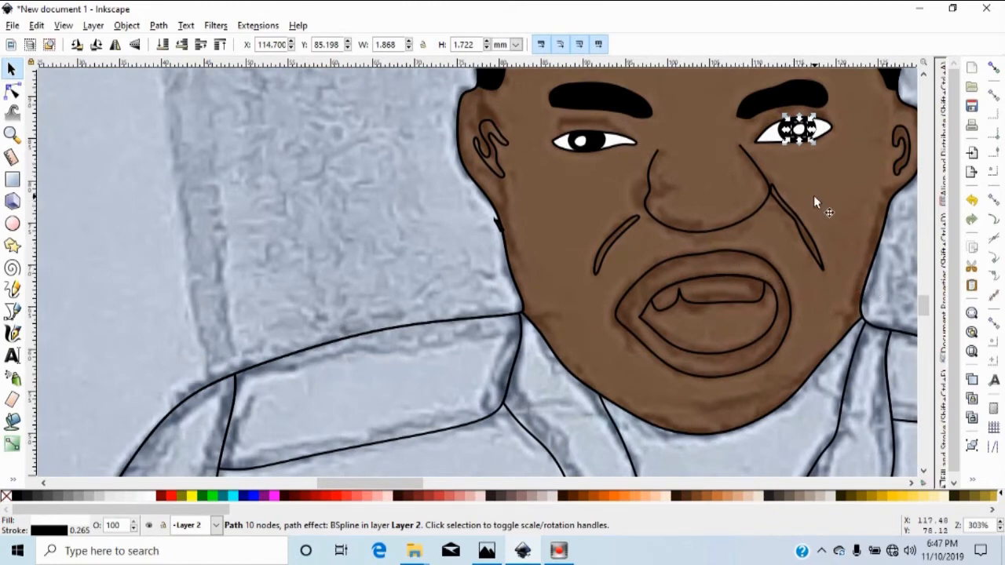
scroll(813, 196, "up", 4)
scroll(814, 196, "down", 2)
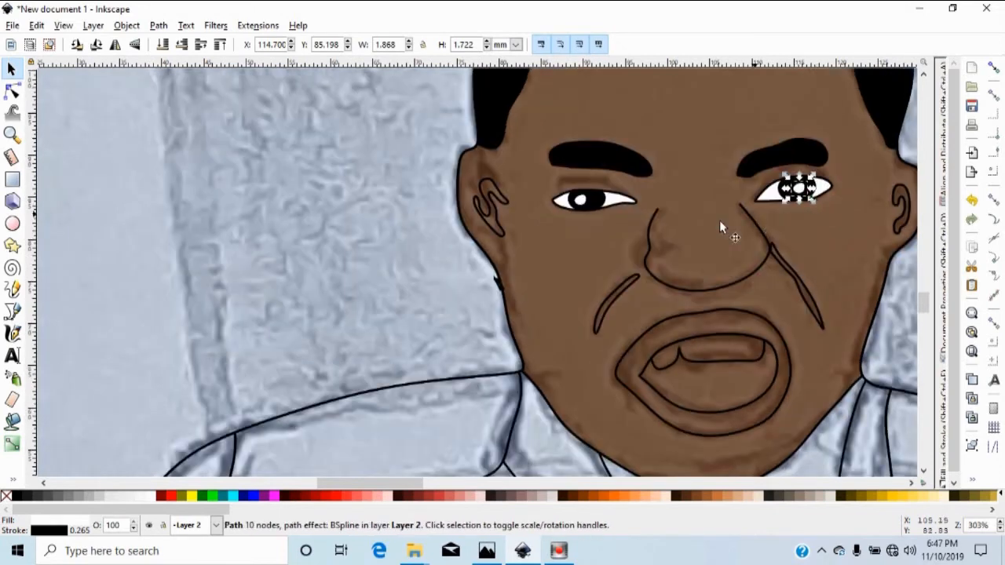
left_click(512, 326)
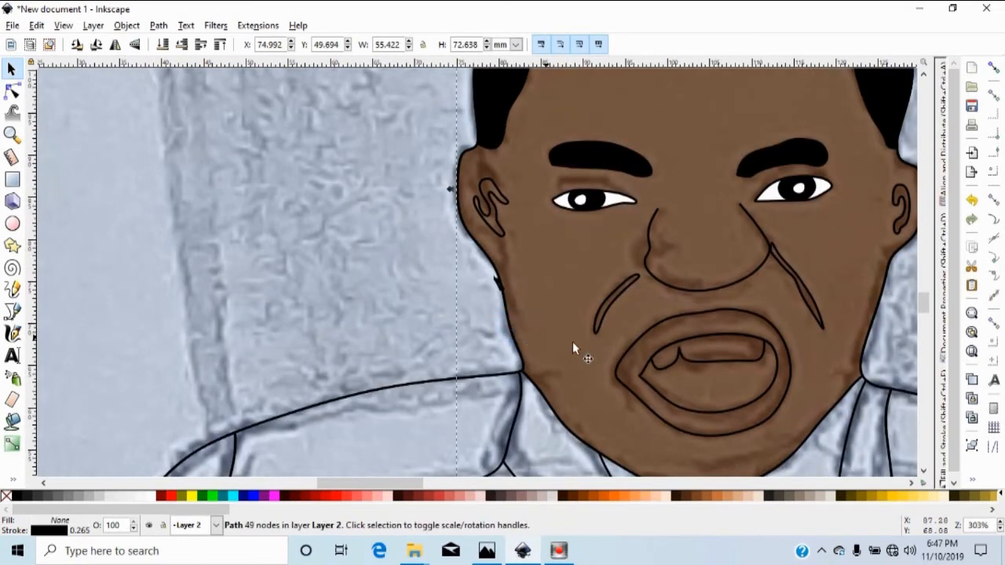
left_click(944, 434)
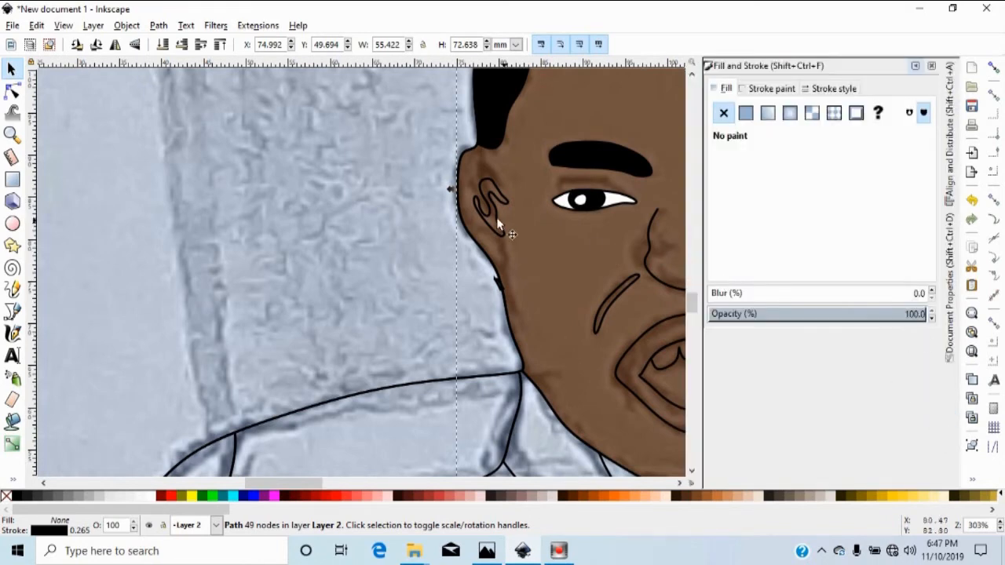
left_click(387, 255)
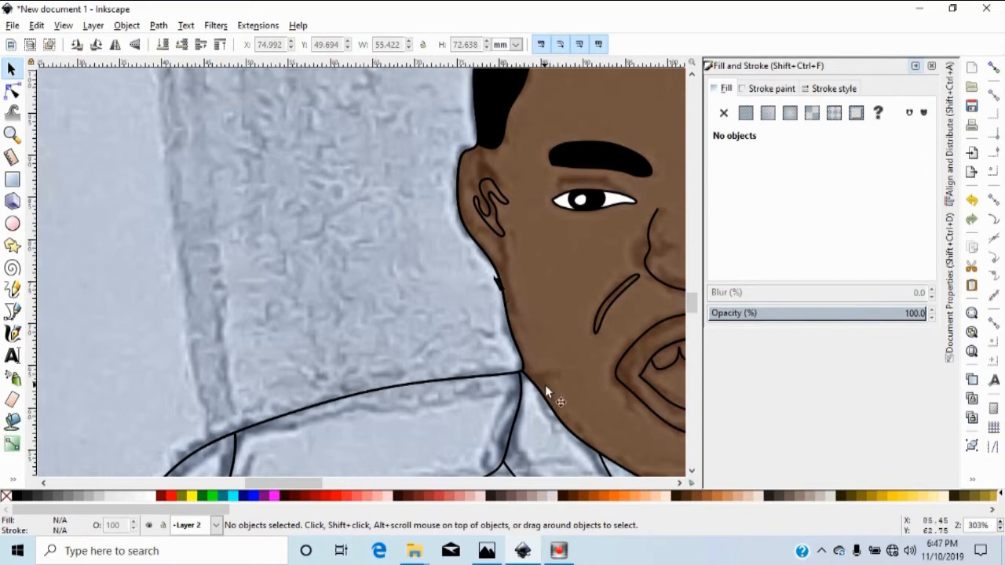
left_click(609, 457)
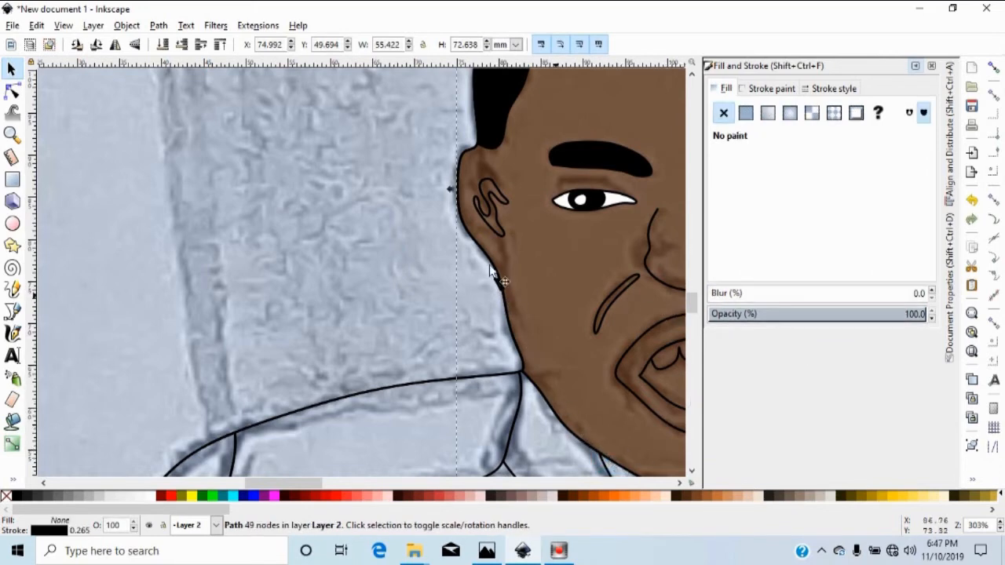
left_click(349, 228)
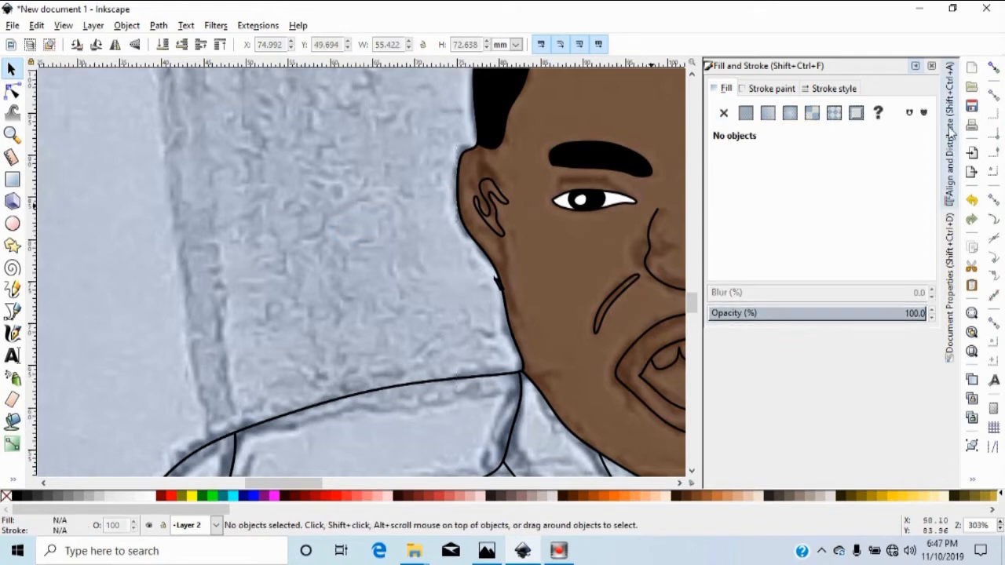
left_click(914, 66)
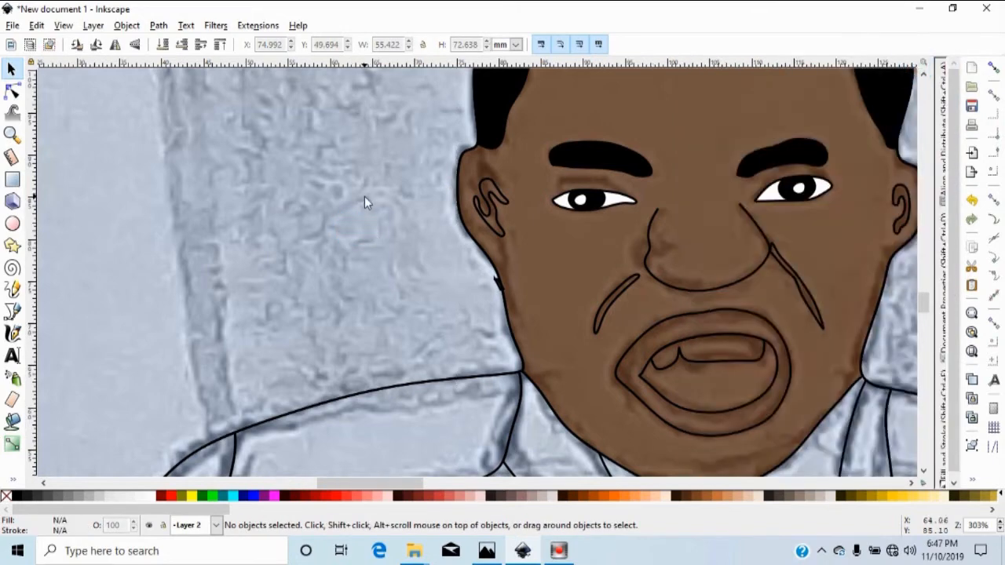
Move the unfilled duplicate of the face outline off the head and delete it.
key("minus")
key("minus")
key("minus")
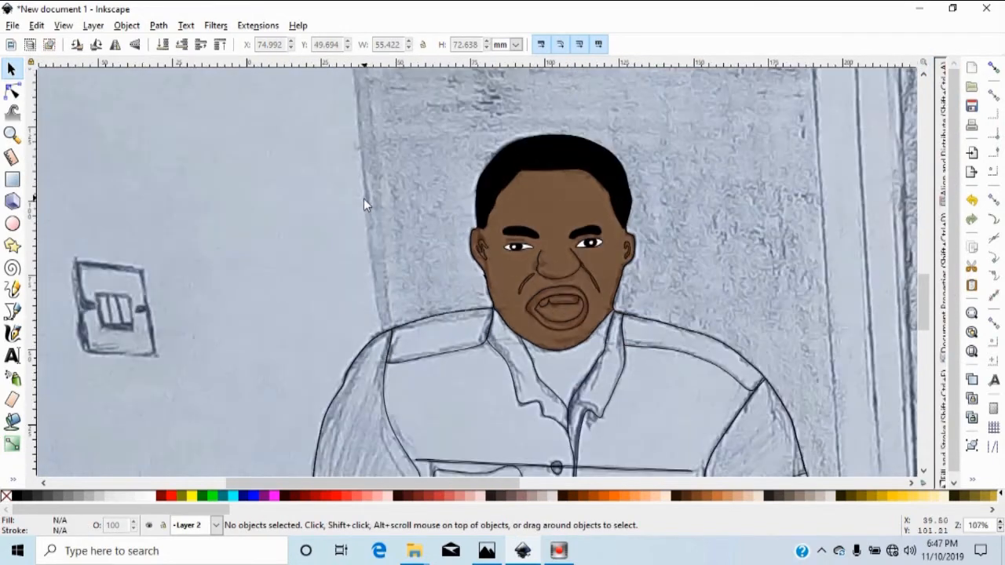
left_click(548, 346)
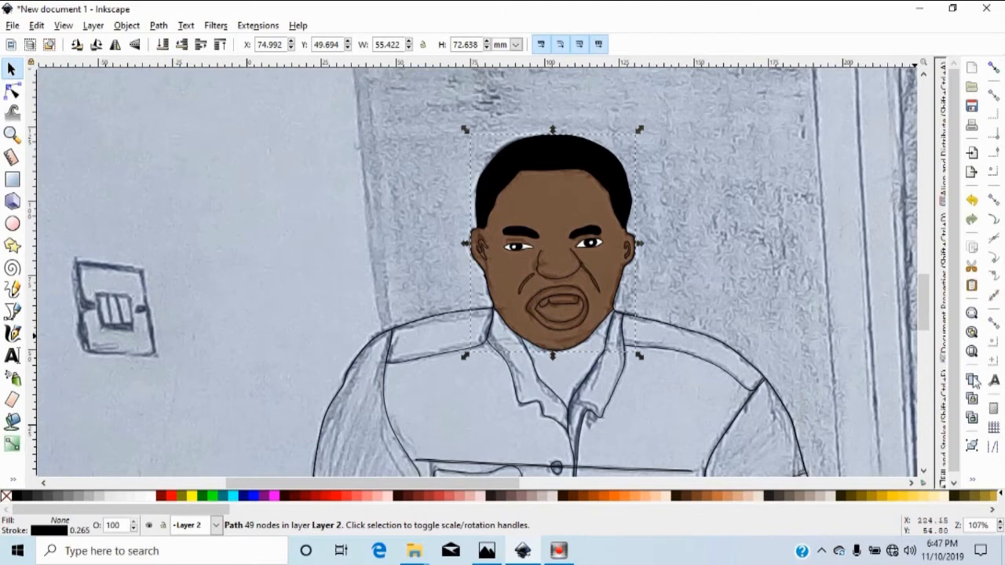
left_click(948, 409)
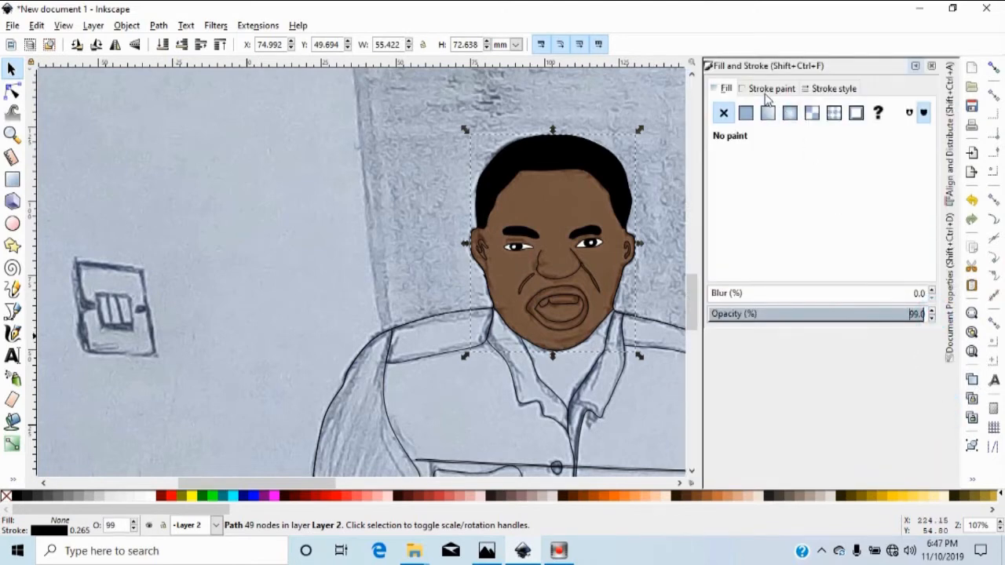
key("Escape")
left_click(547, 350)
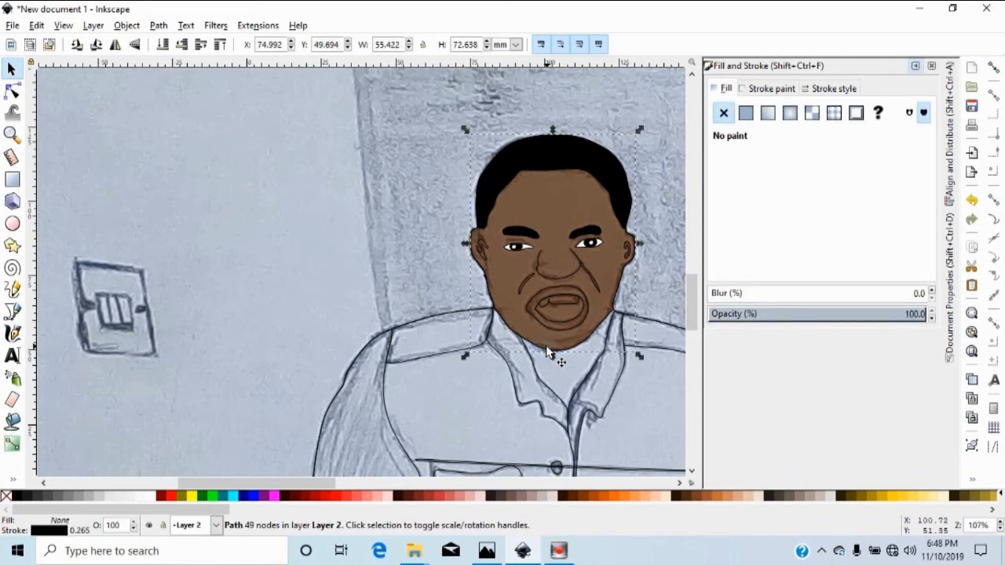
left_click_drag(547, 351, 299, 387)
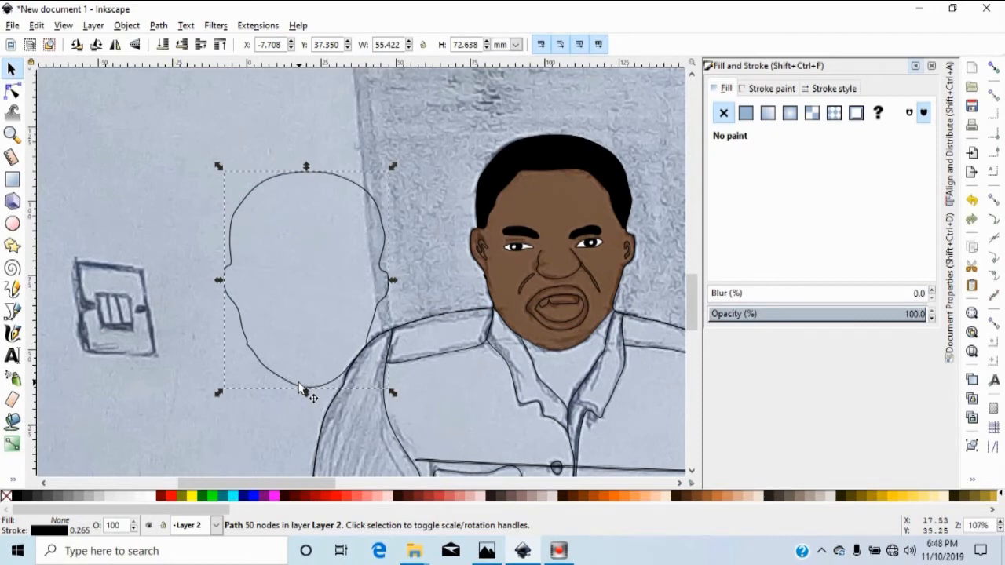
key("Delete")
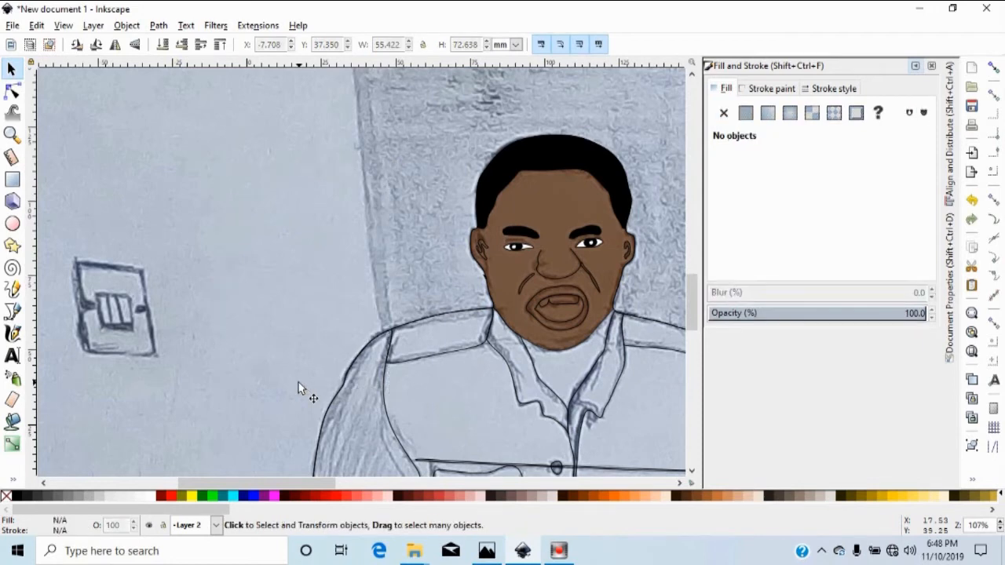
Set the opacity of the brown-filled face shape to 100%.
left_click(541, 349)
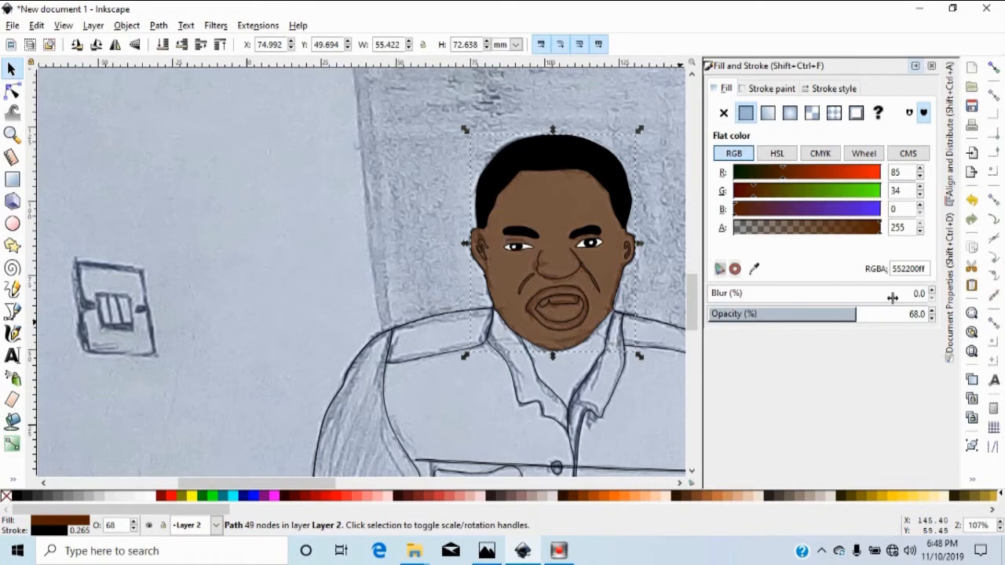
left_click(932, 313)
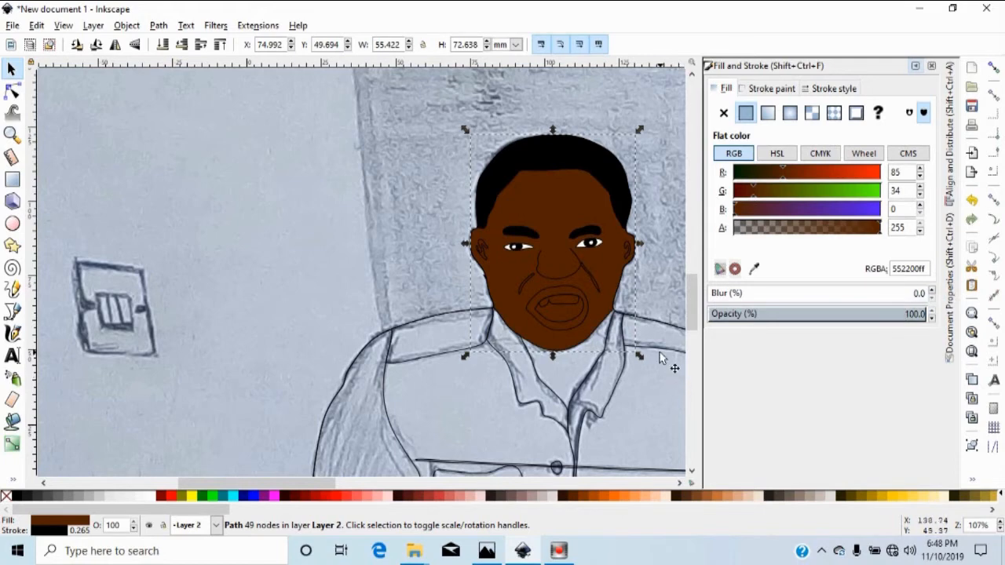
Fill the shoulder strip on the left side of the shirt with dark red 800000.
left_click(404, 363)
scroll(408, 368, "down", 6)
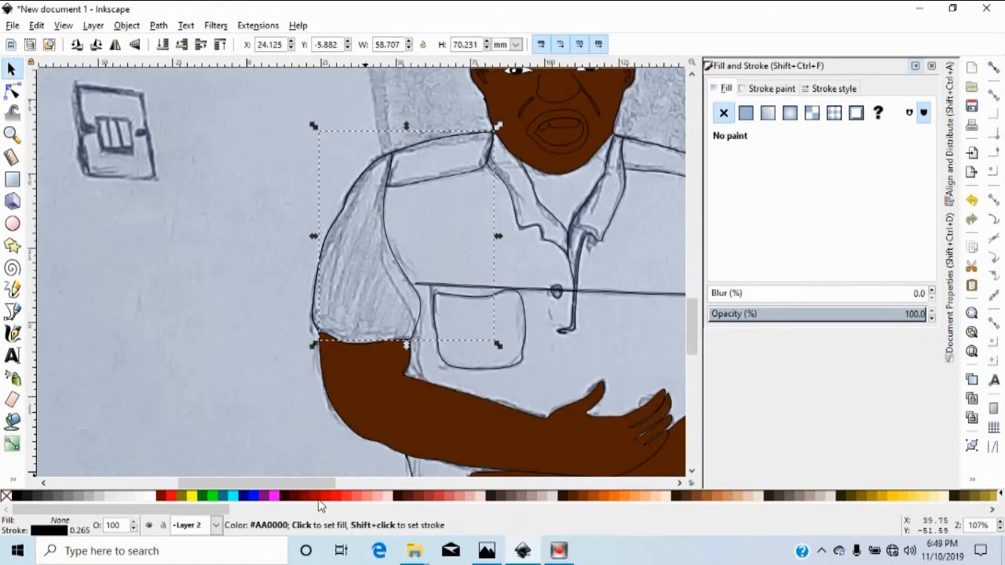
left_click(161, 498)
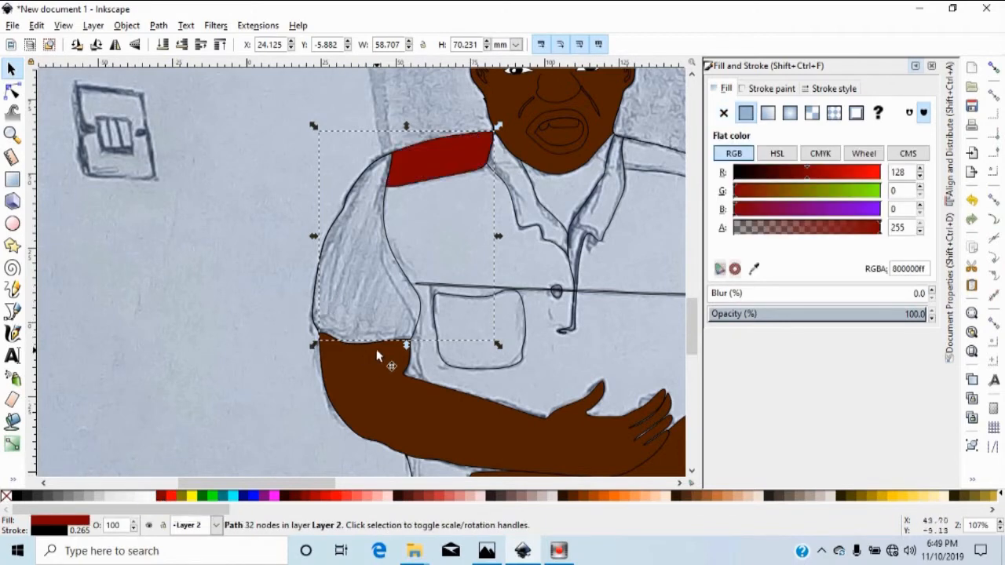
Fill the left sleeve of the shirt with dark red 800000.
left_click(217, 253)
left_click(316, 276)
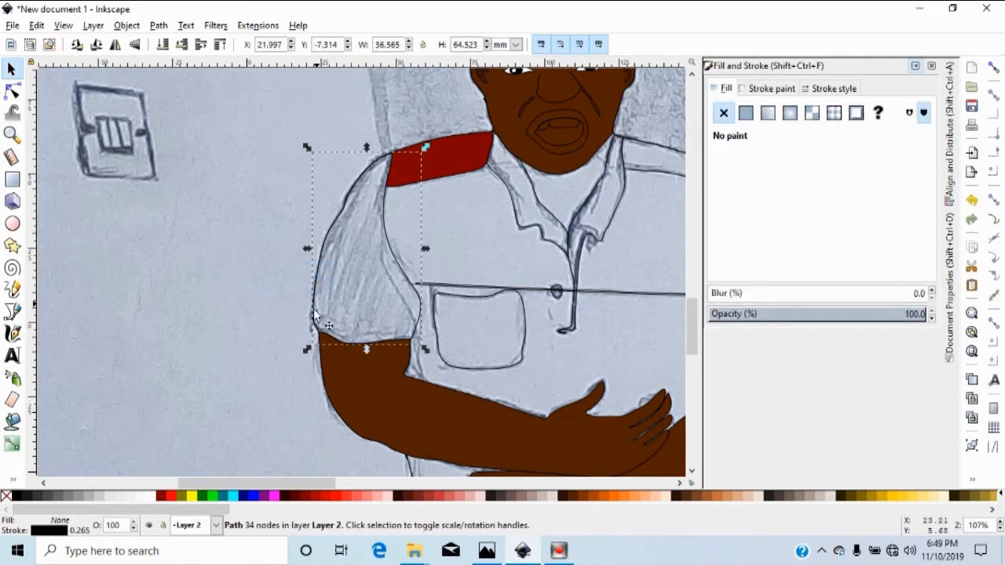
left_click(158, 498)
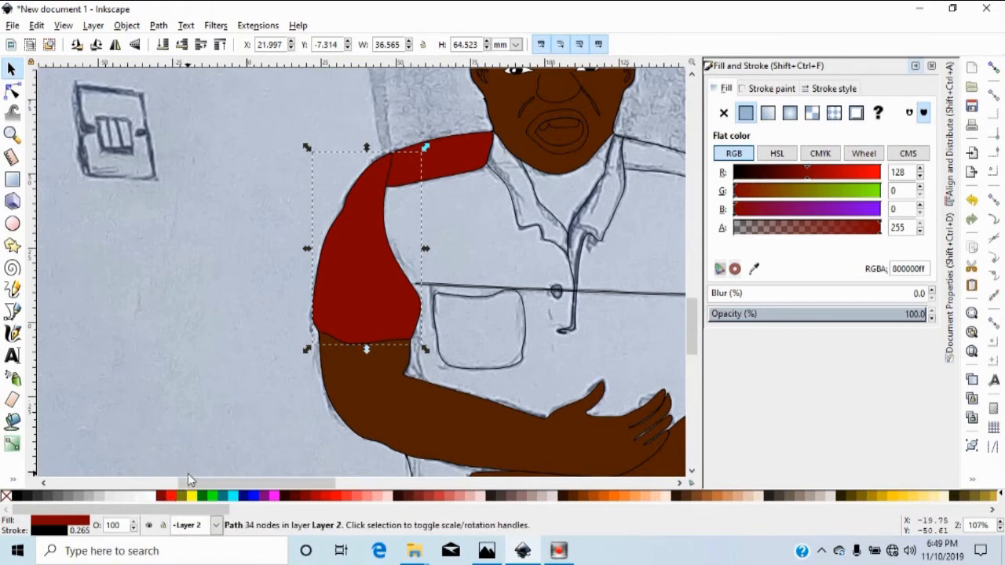
Fill the left shoulder strip with 10% gray and copy its RGBA code e6e6e6ff.
left_click(482, 168)
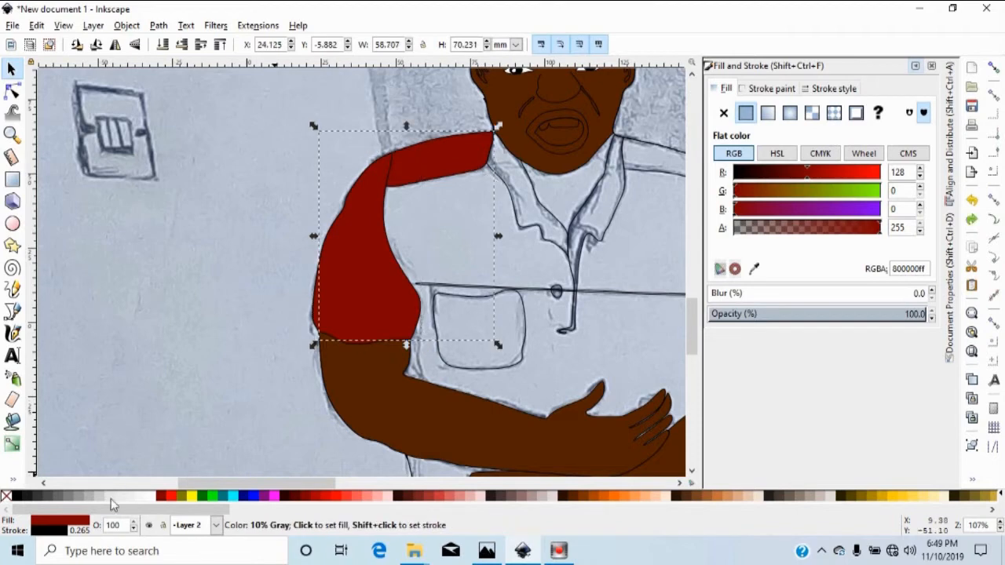
left_click(110, 498)
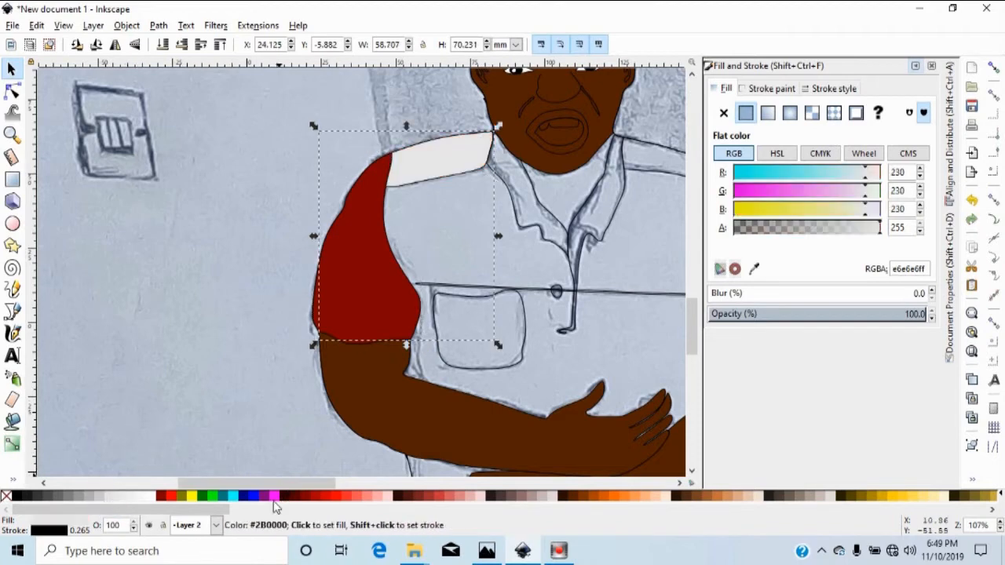
left_click_drag(289, 490, 329, 488)
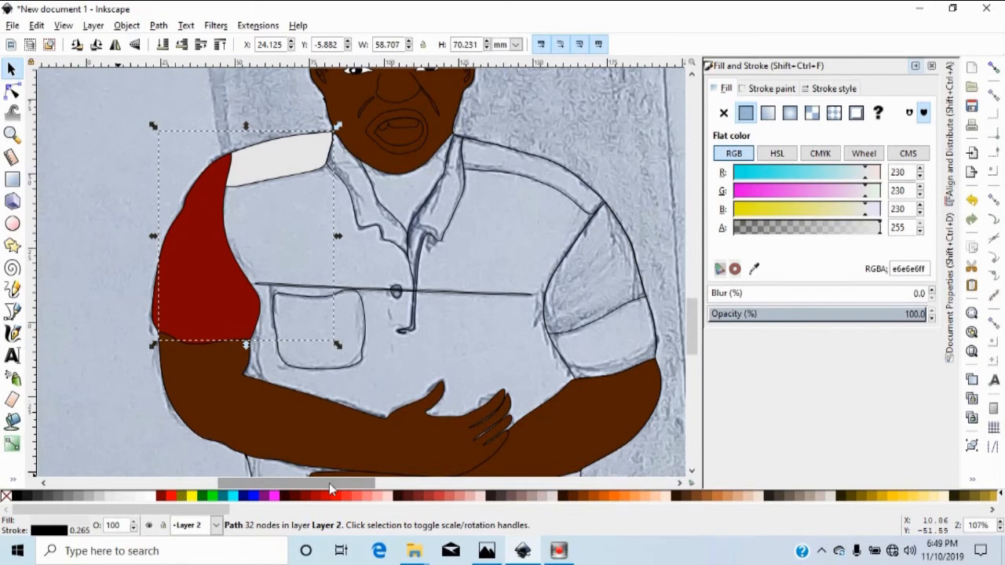
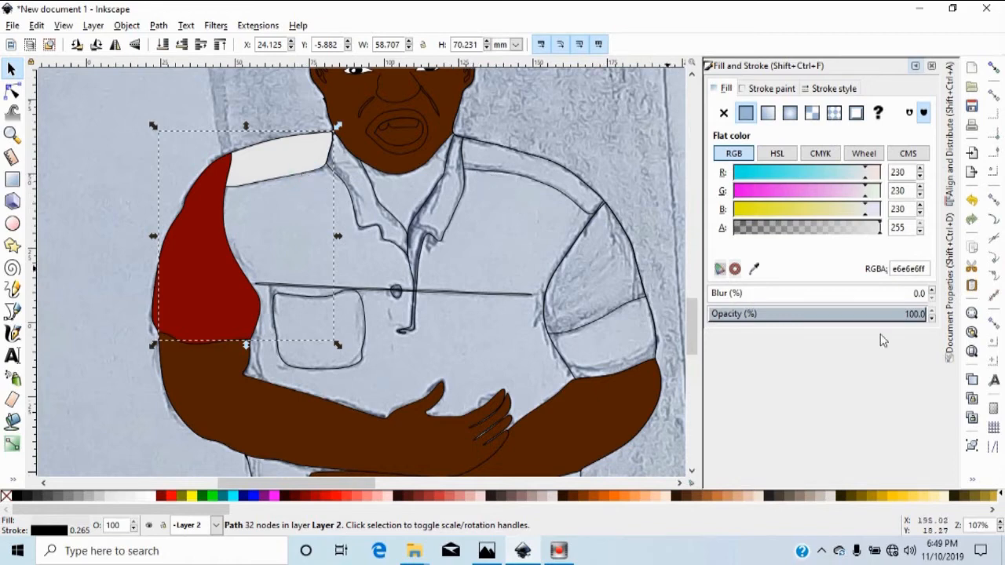
left_click_drag(923, 269, 871, 269)
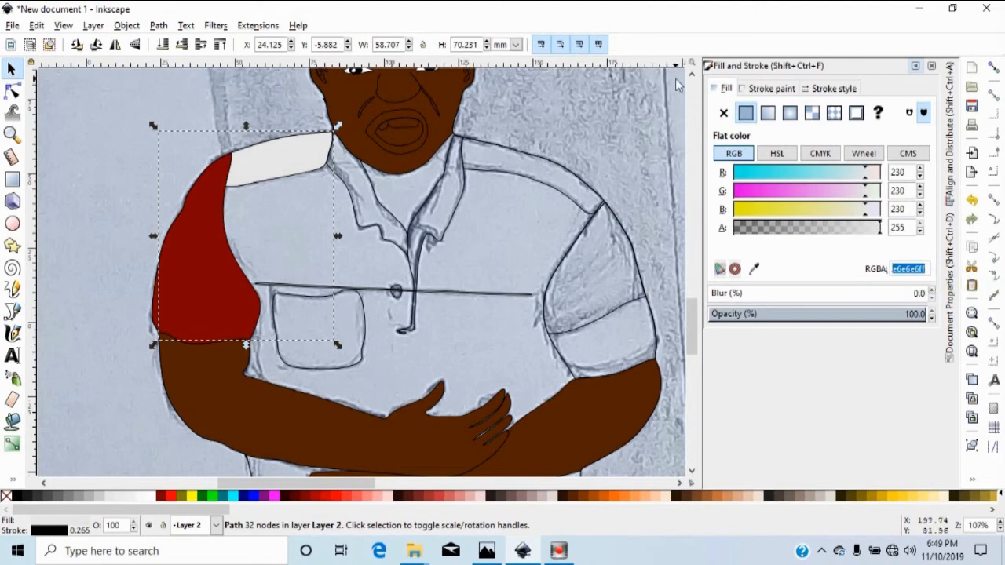
right_click(903, 268)
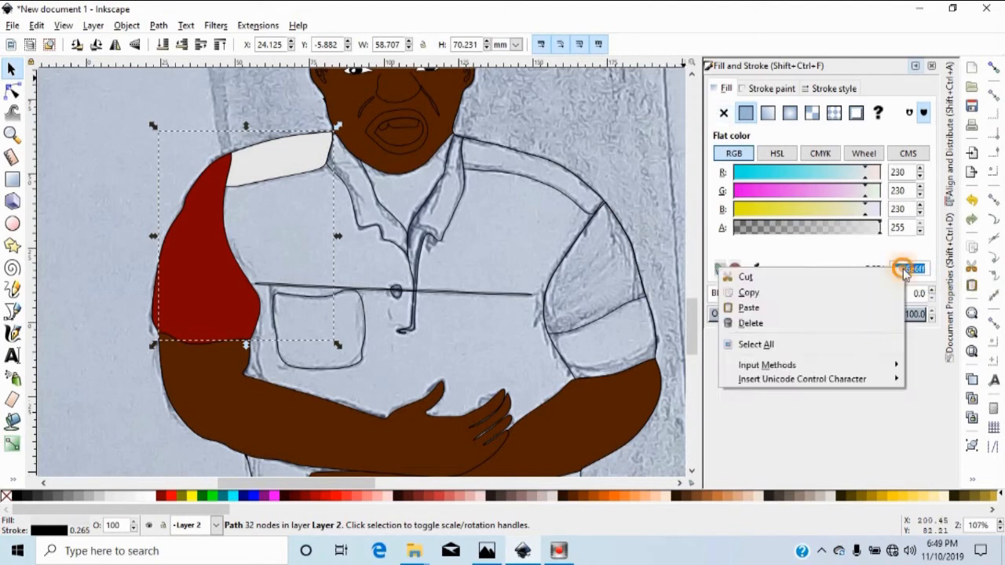
left_click(829, 292)
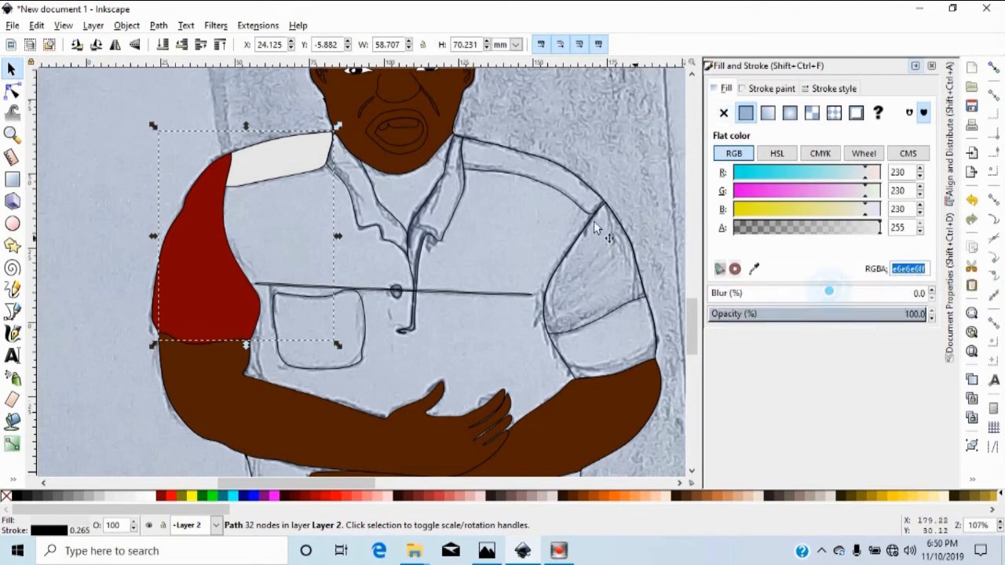
Paste the copied light gray e6e6e6ff fill onto the right shoulder strip.
left_click(532, 184)
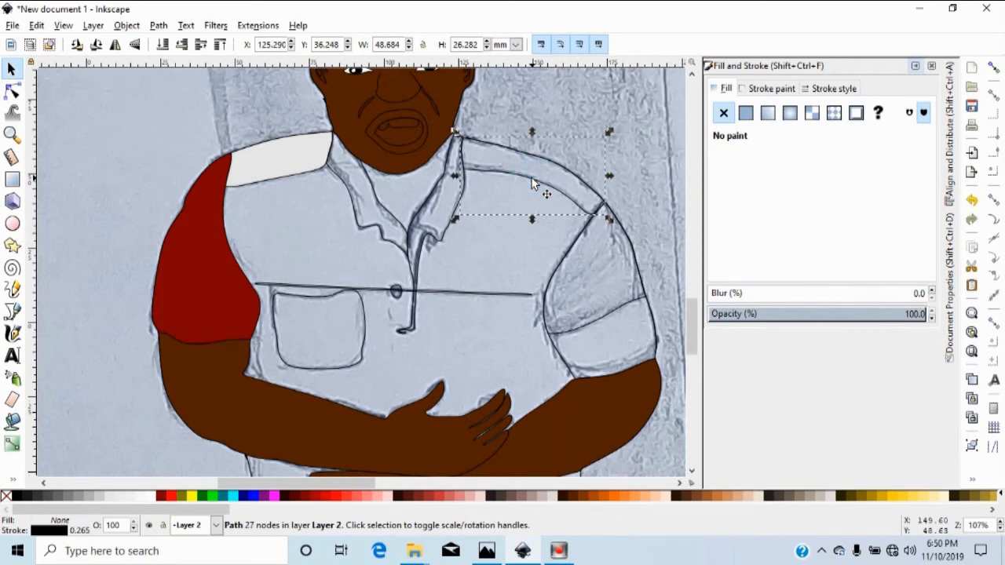
right_click(532, 184)
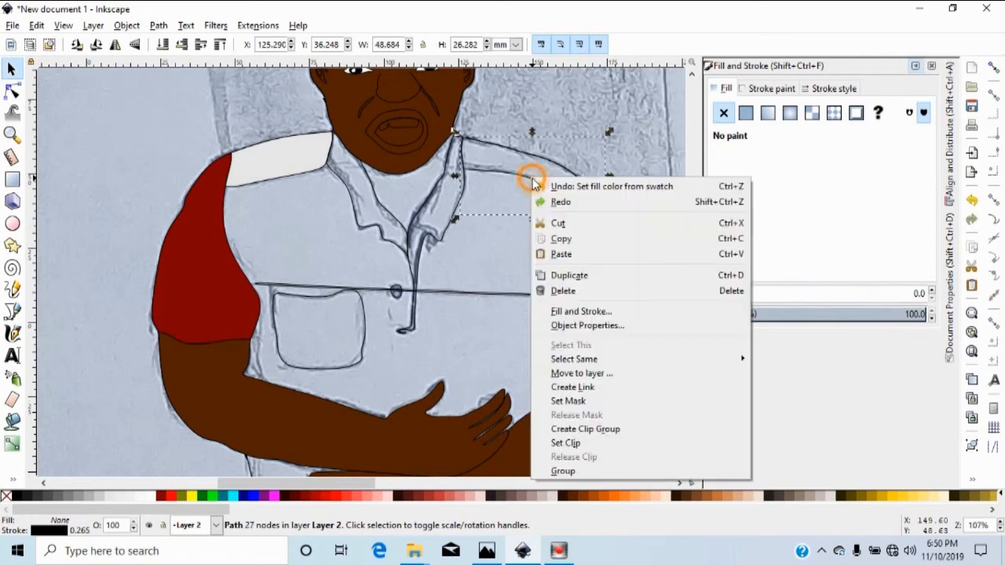
left_click(567, 252)
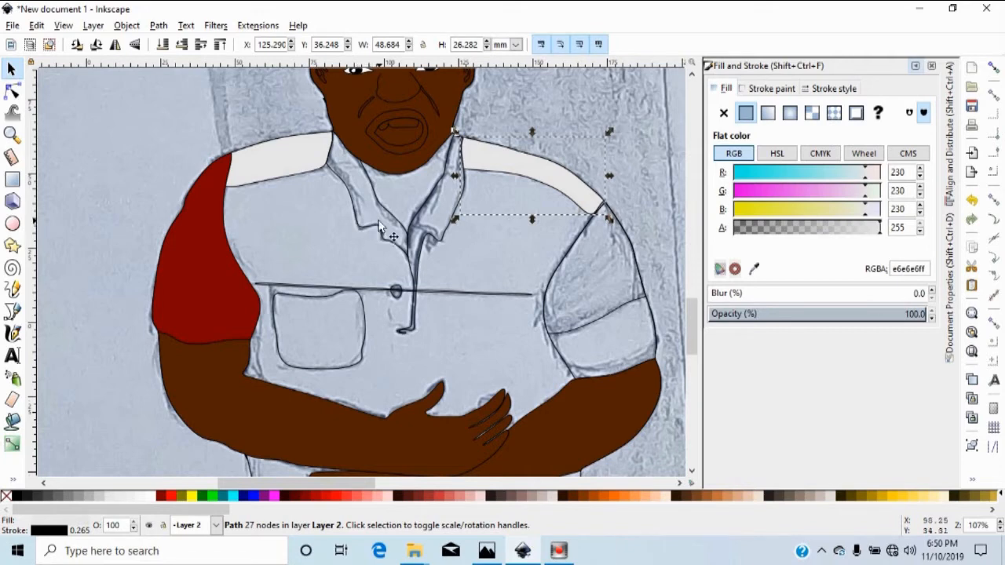
Paste the light gray e6e6e6ff fill onto the right collar half with its placket and onto the left collar half.
left_click(428, 234)
right_click(307, 161)
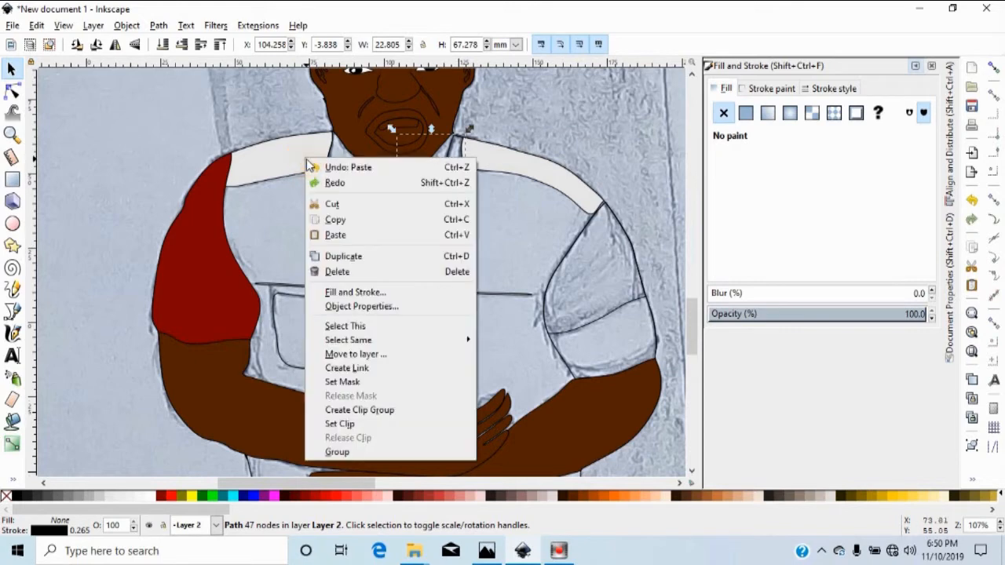
left_click(342, 235)
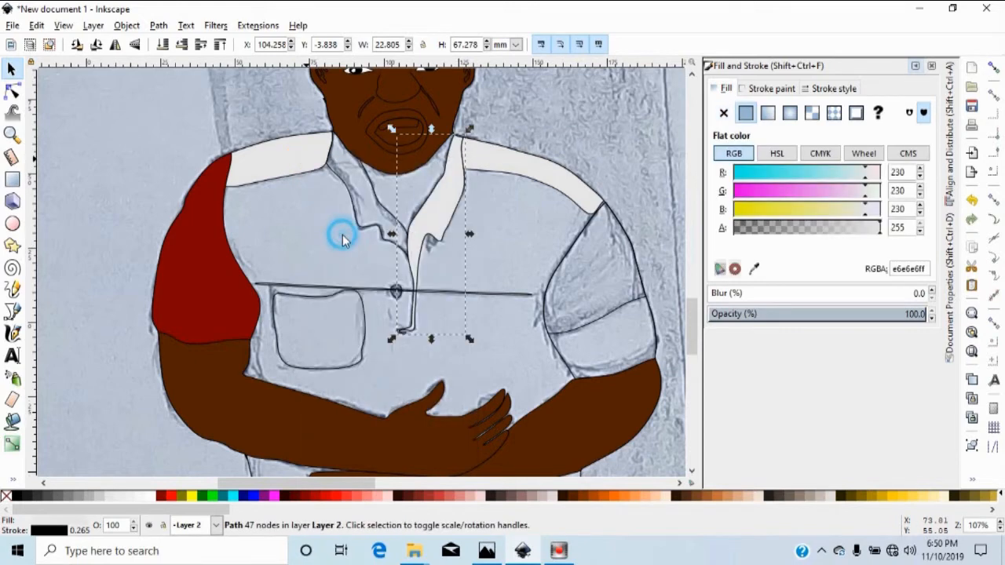
left_click(377, 202)
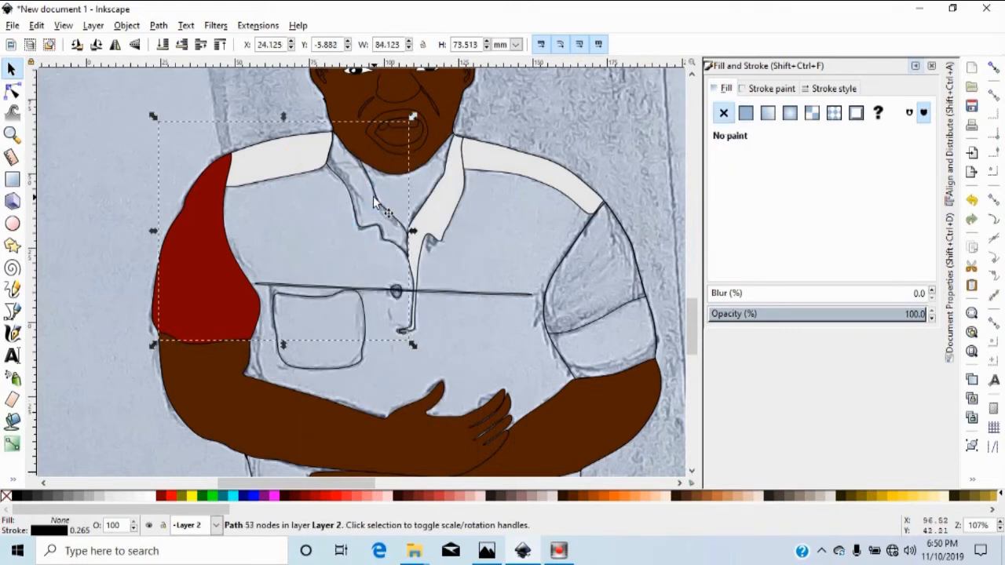
right_click(373, 198)
left_click(410, 271)
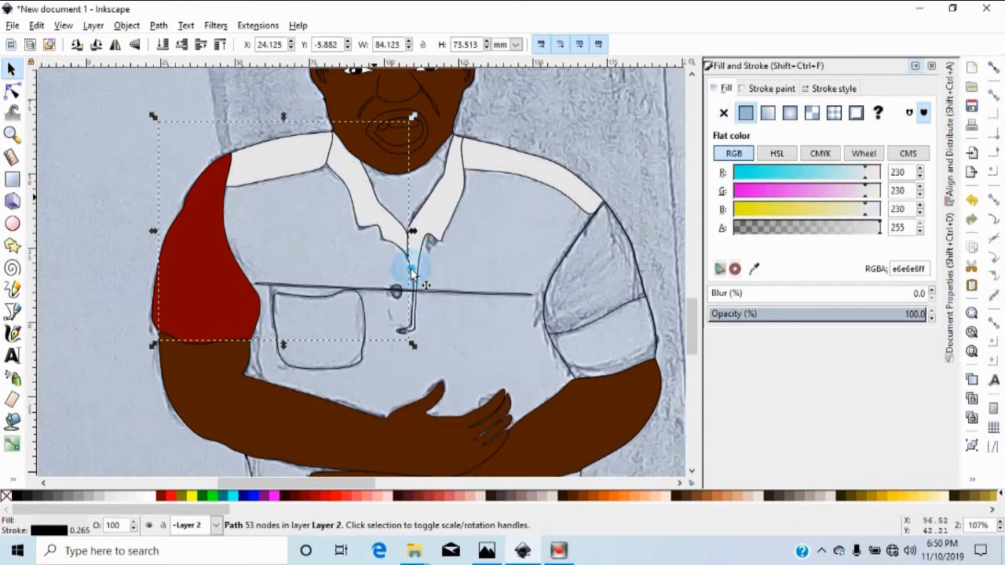
key("Escape")
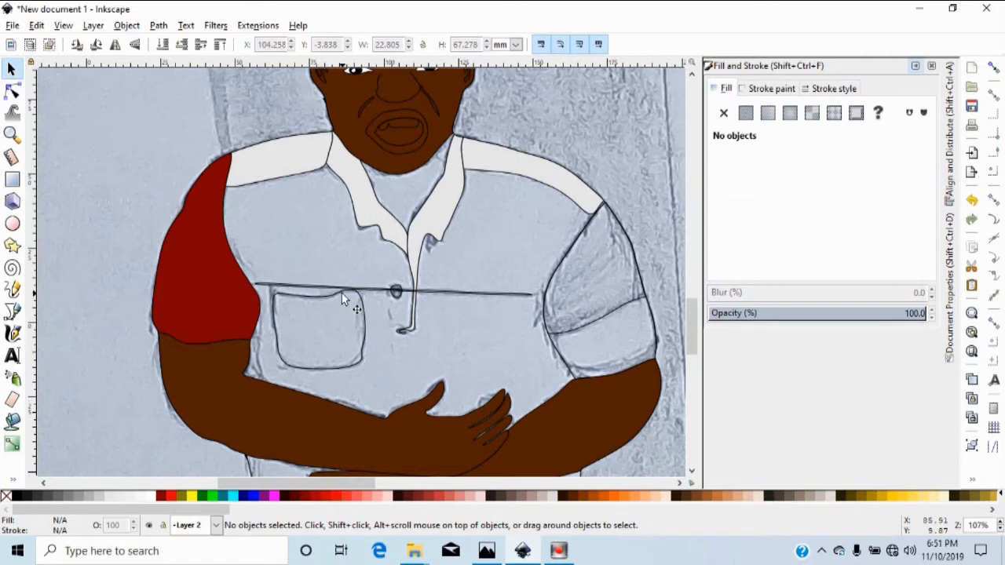
left_click(598, 376)
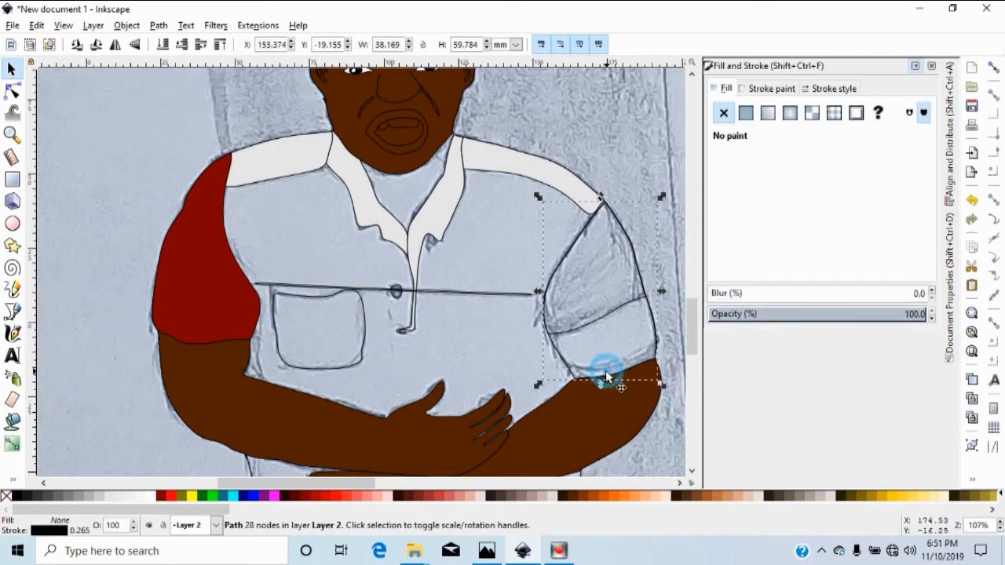
right_click(207, 255)
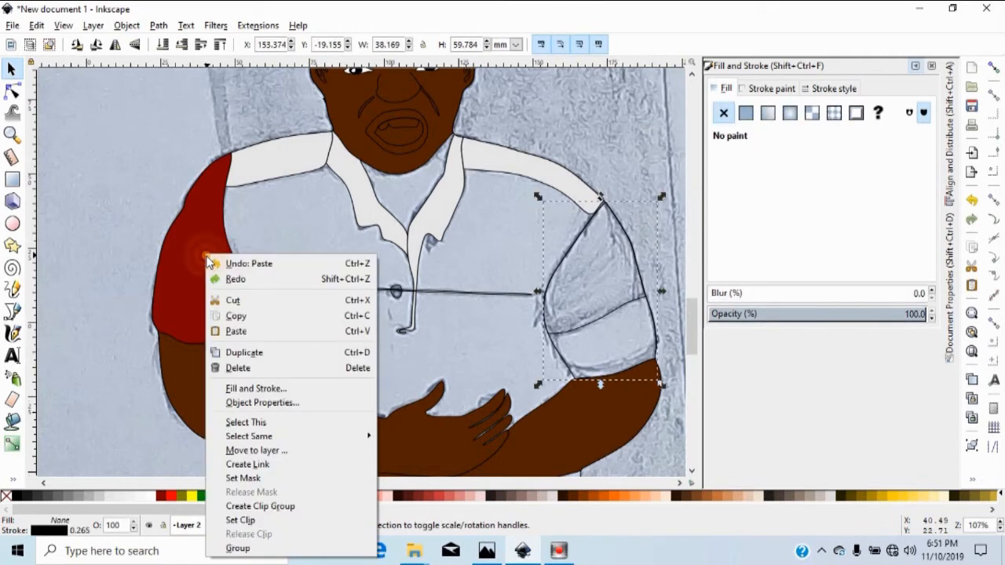
left_click(193, 229)
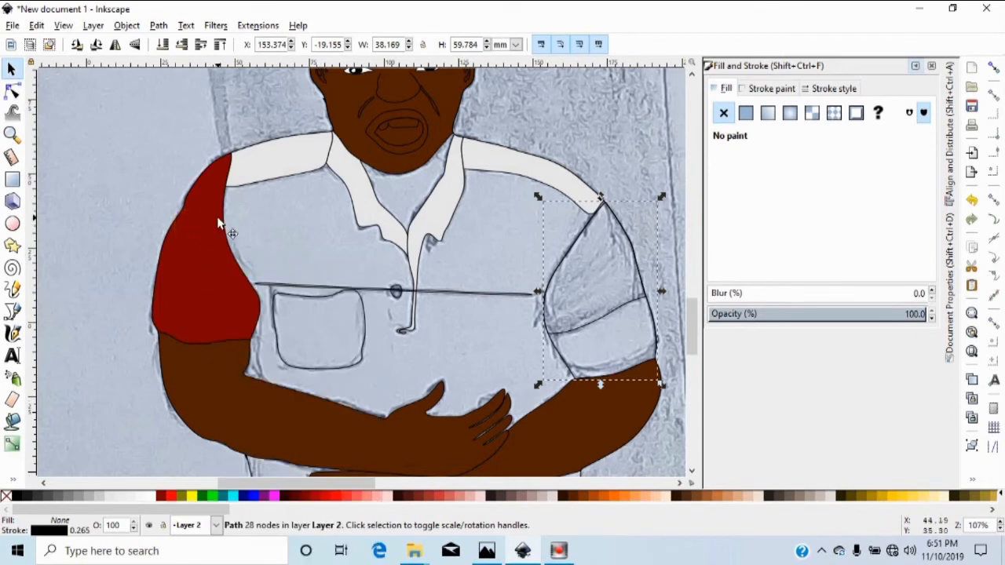
Copy the RGBA code 800000ff from the left sleeve and paste it as the fill of the whole right sleeve outline.
left_click(229, 233)
left_click_drag(927, 268, 894, 269)
right_click(893, 269)
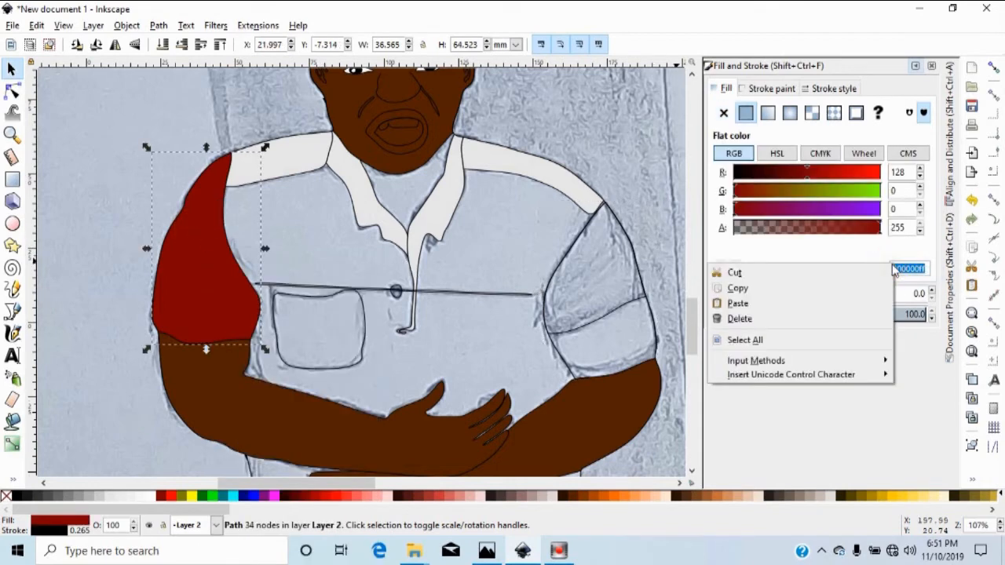
left_click(789, 288)
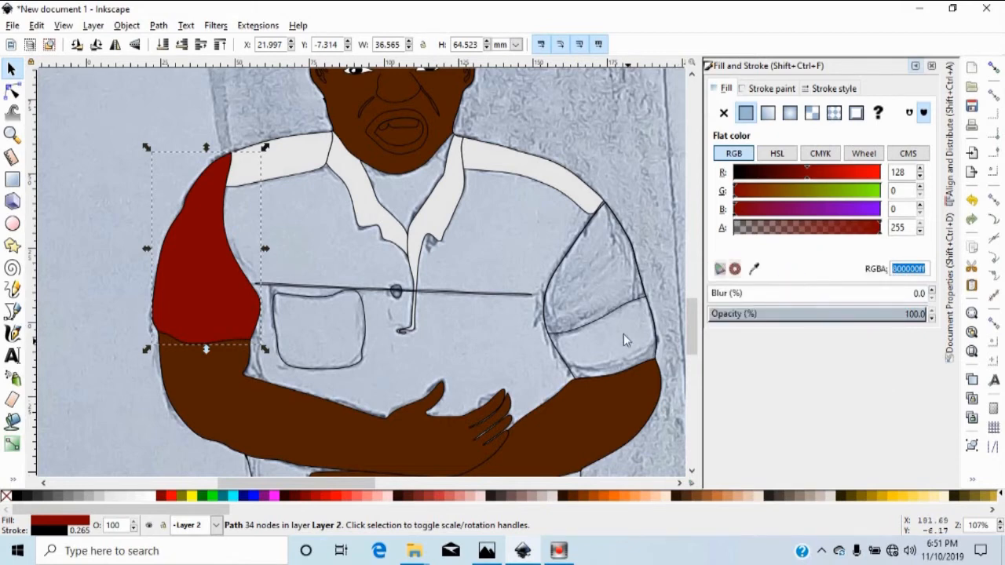
left_click(646, 299)
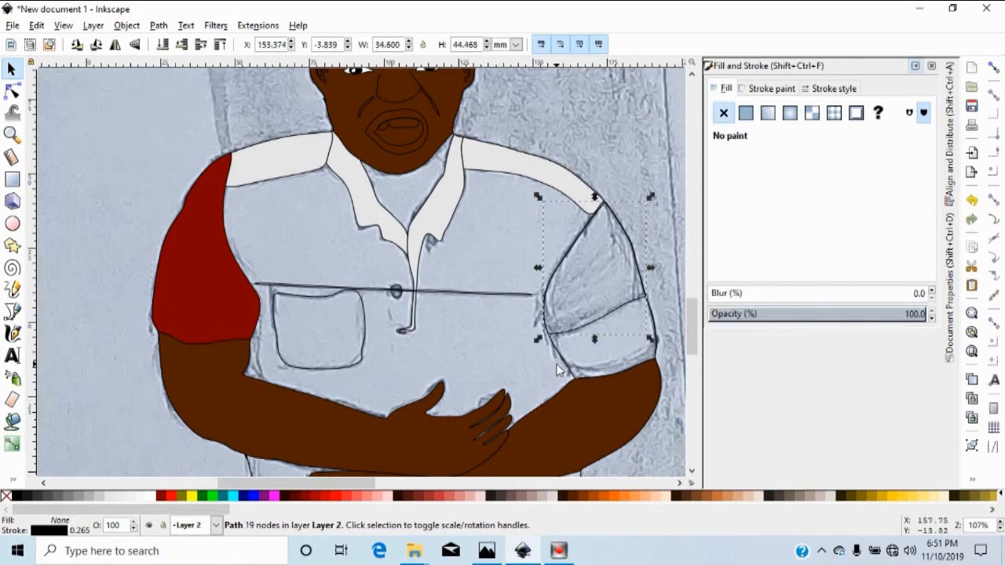
left_click(561, 356)
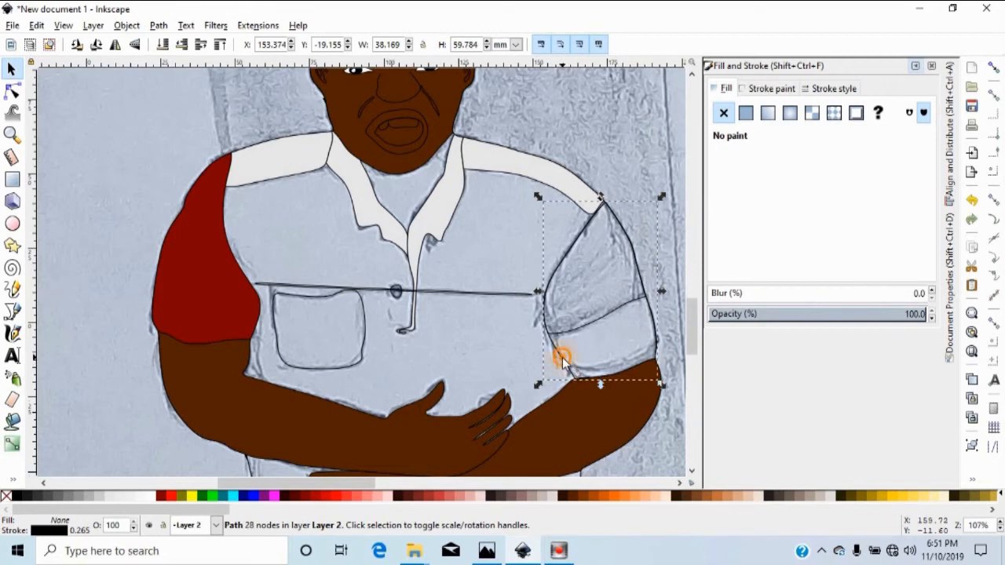
right_click(560, 354)
left_click(590, 134)
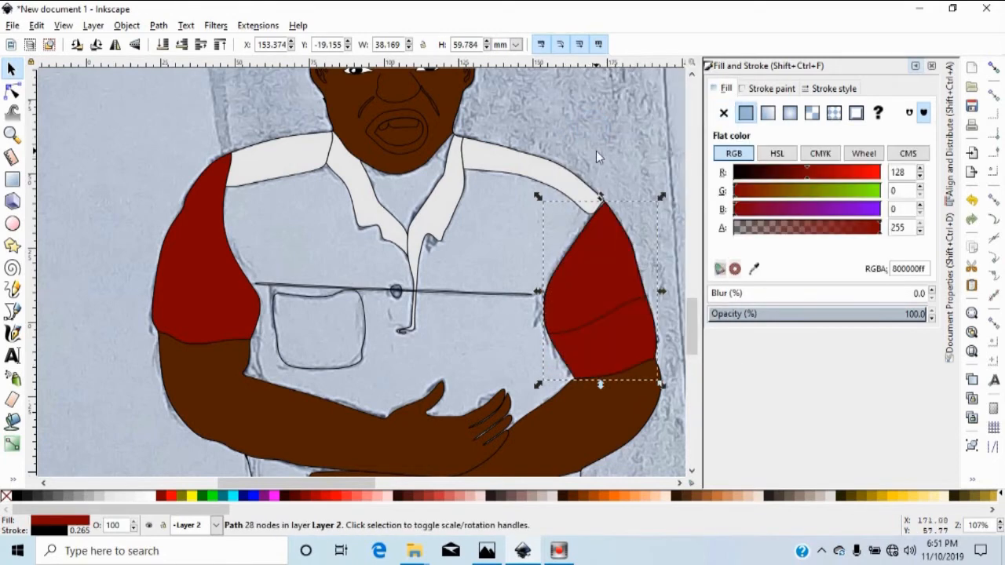
Fill the upper section of the right sleeve with dark blue 002255.
left_click(605, 318)
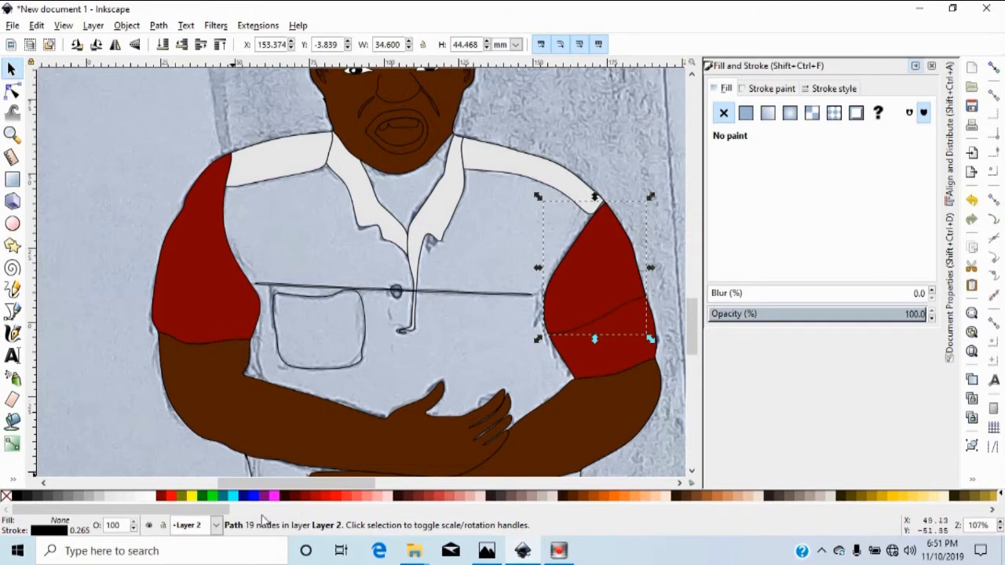
left_click_drag(225, 510, 682, 552)
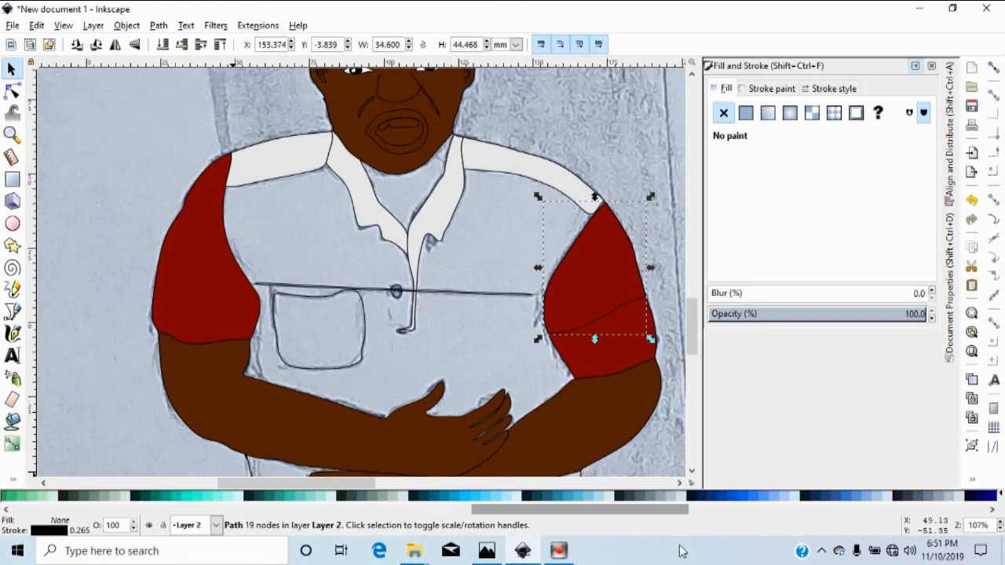
left_click(700, 500)
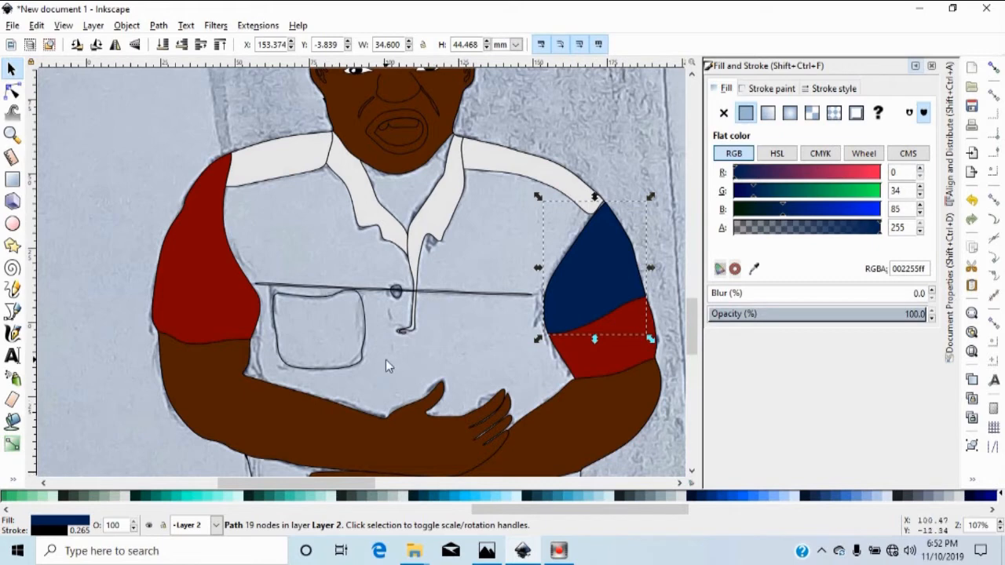
Copy the RGBA code 002255ff from the upper right sleeve and paste it as the fill of the full body outline.
scroll(386, 360, "down", 4)
left_click(597, 175)
left_click(598, 169)
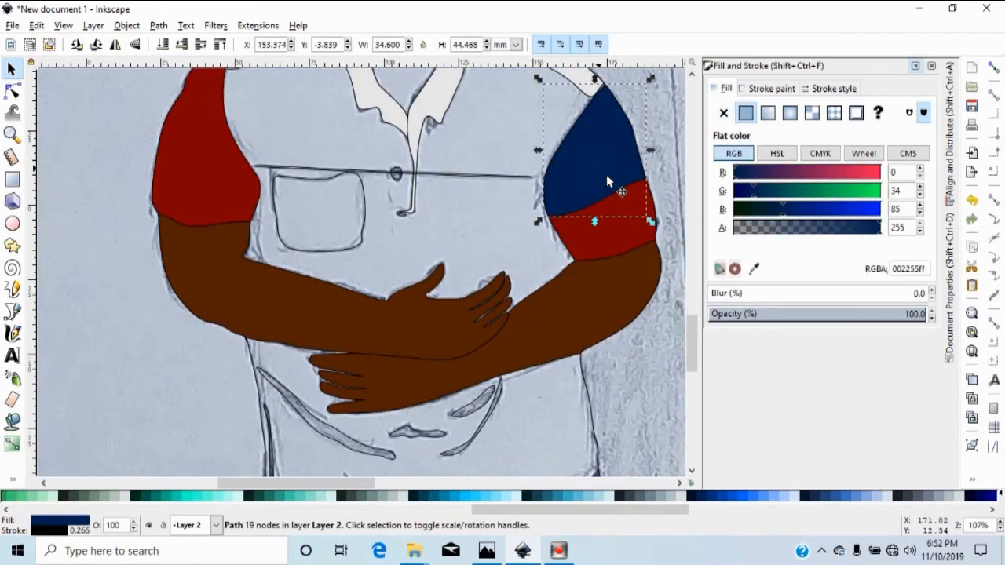
left_click_drag(926, 270, 907, 270)
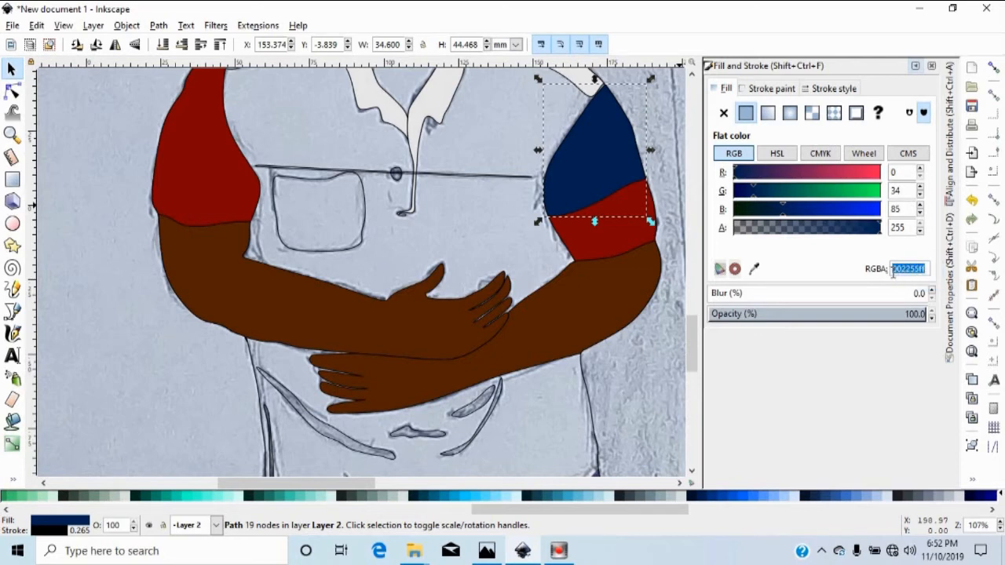
right_click(891, 269)
left_click(774, 299)
left_click(583, 385)
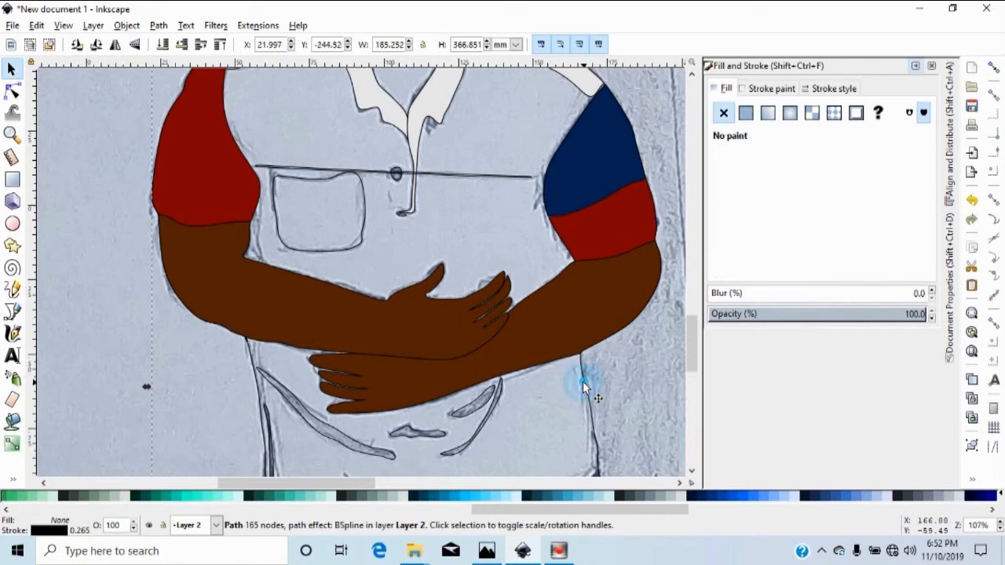
right_click(463, 211)
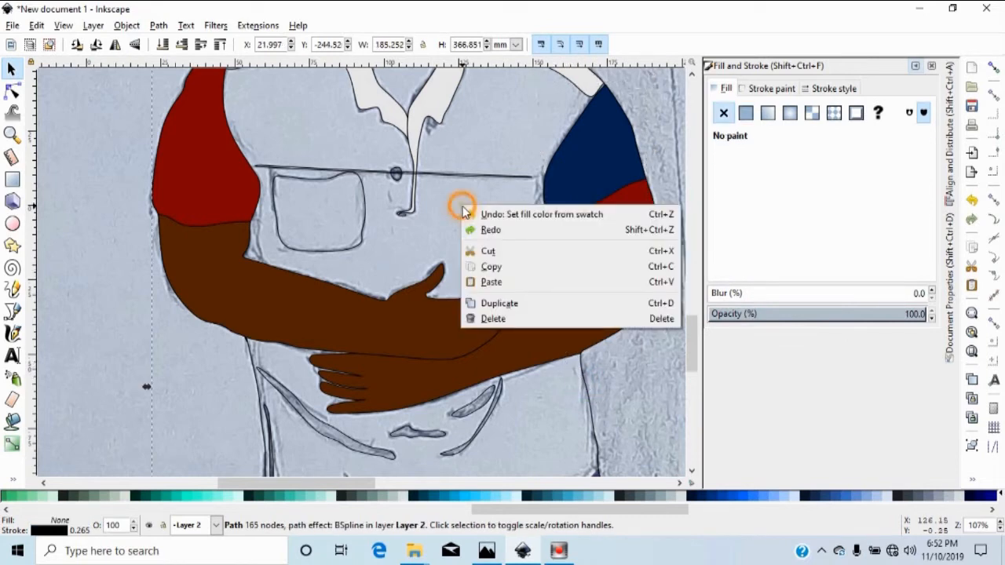
left_click(491, 283)
scroll(580, 373, "up", 6)
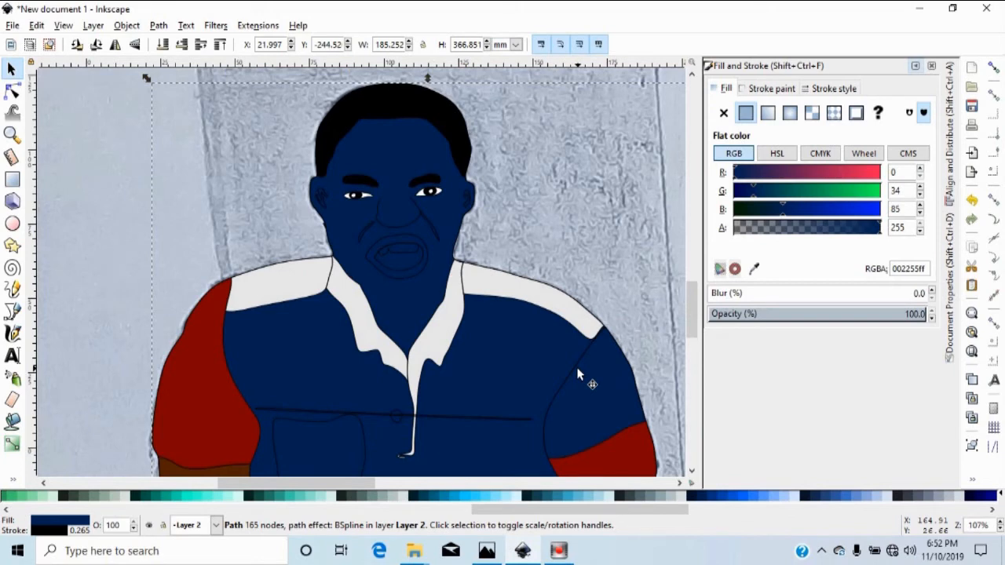
Lower the dark blue body outline behind the face, arms, sleeves and collar parts.
key("Page_Down")
scroll(558, 362, "down", 2)
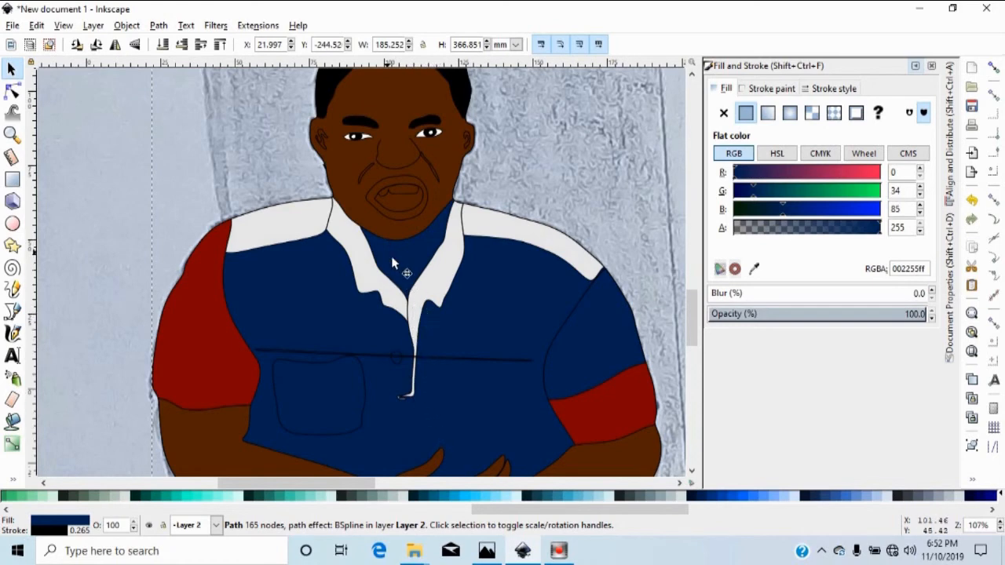
Draw a closed BSpline neck shape about 40 by 38 mm, running down one collar half, up the other and back across the chin.
key("b")
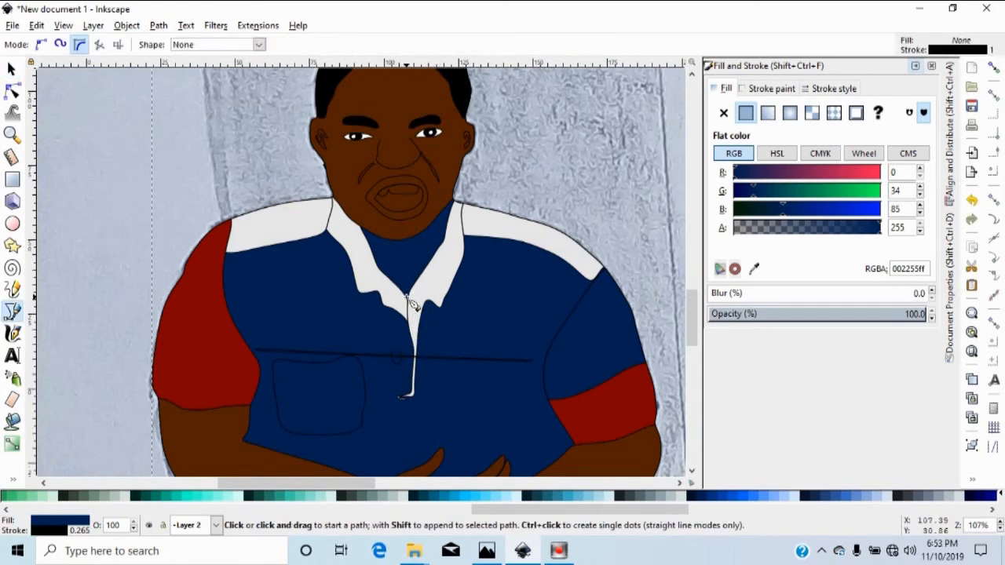
scroll(412, 303, "up", 2)
scroll(412, 304, "up", 1)
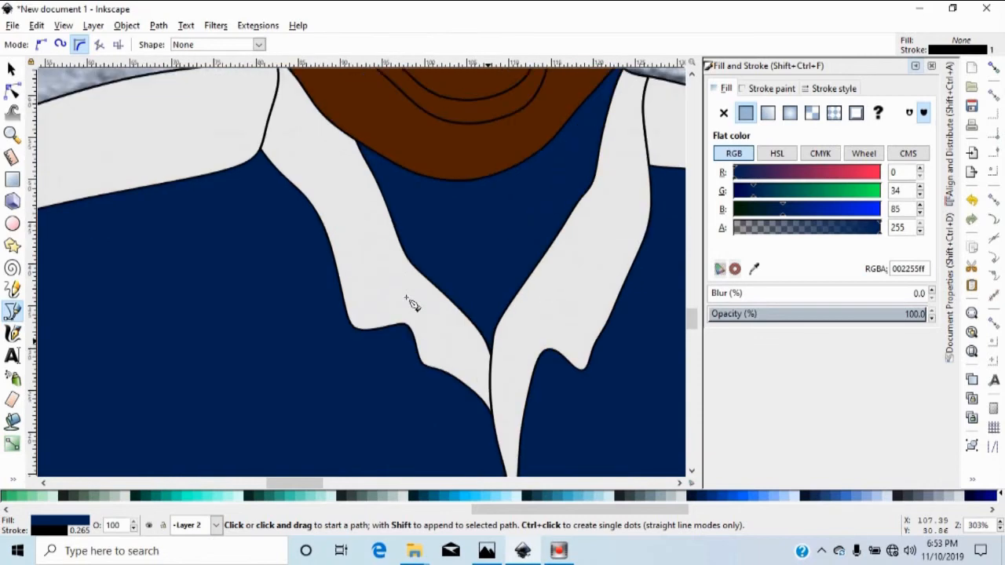
left_click(290, 134)
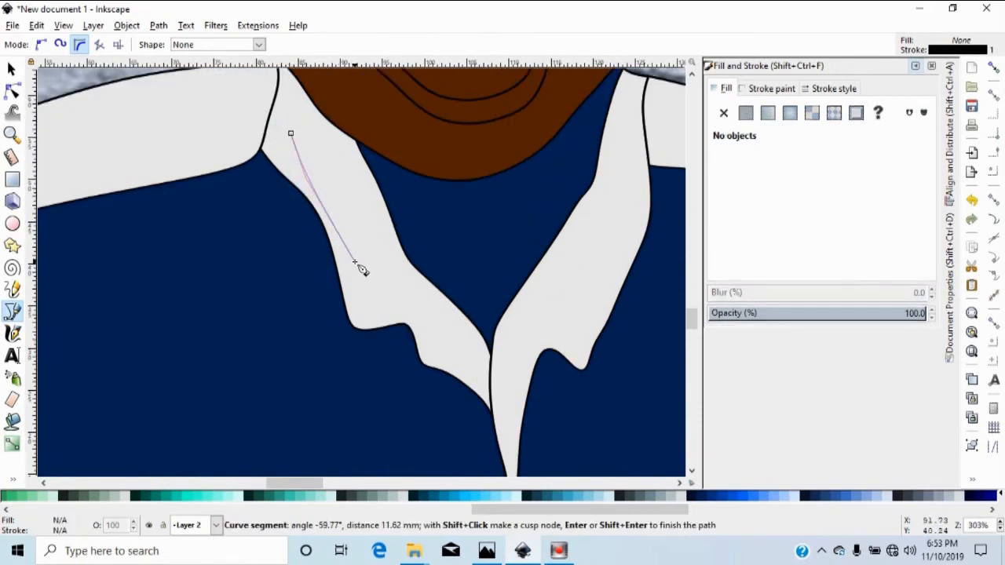
left_click(459, 350)
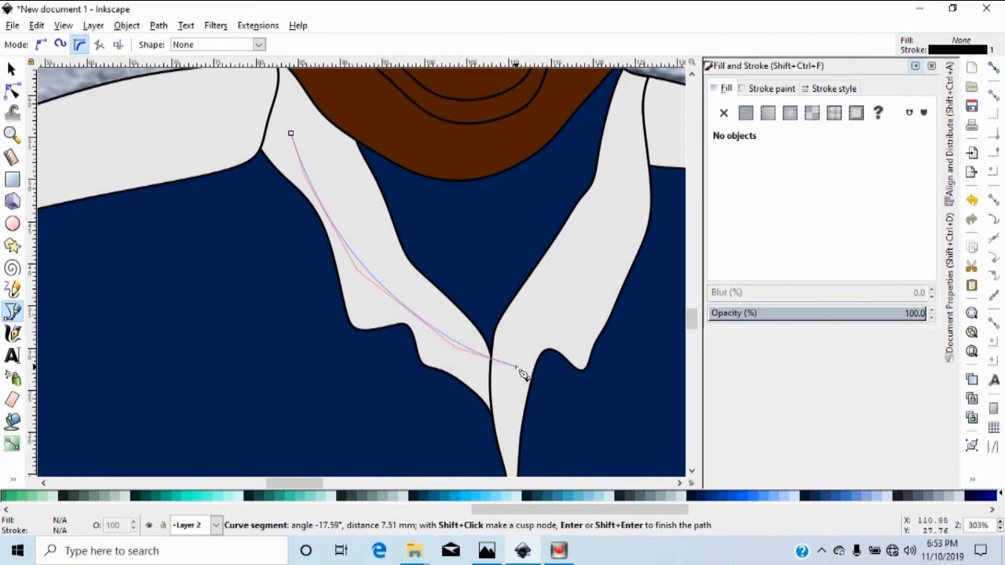
left_click(516, 364)
left_click(557, 320)
left_click(619, 194)
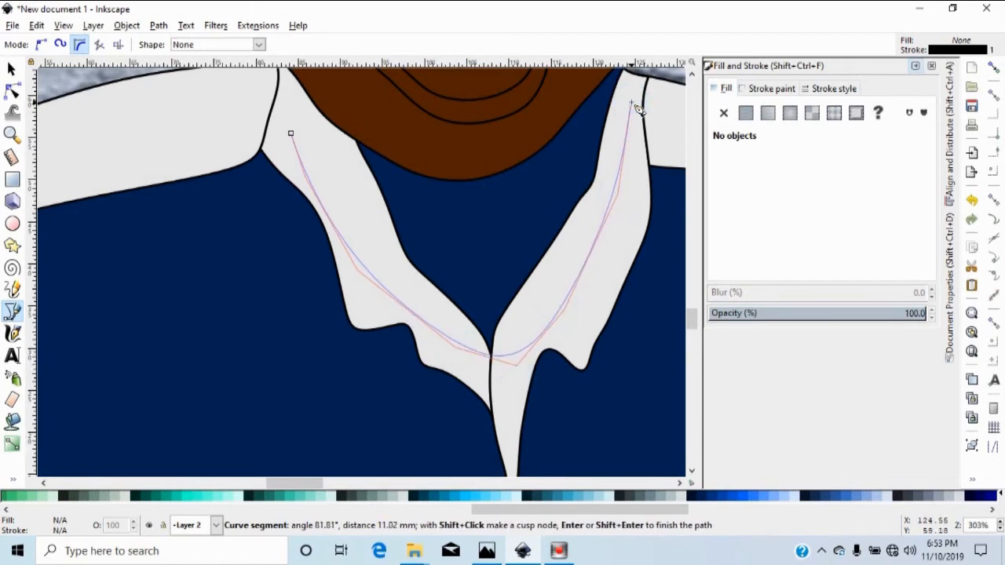
scroll(637, 110, "up", 4)
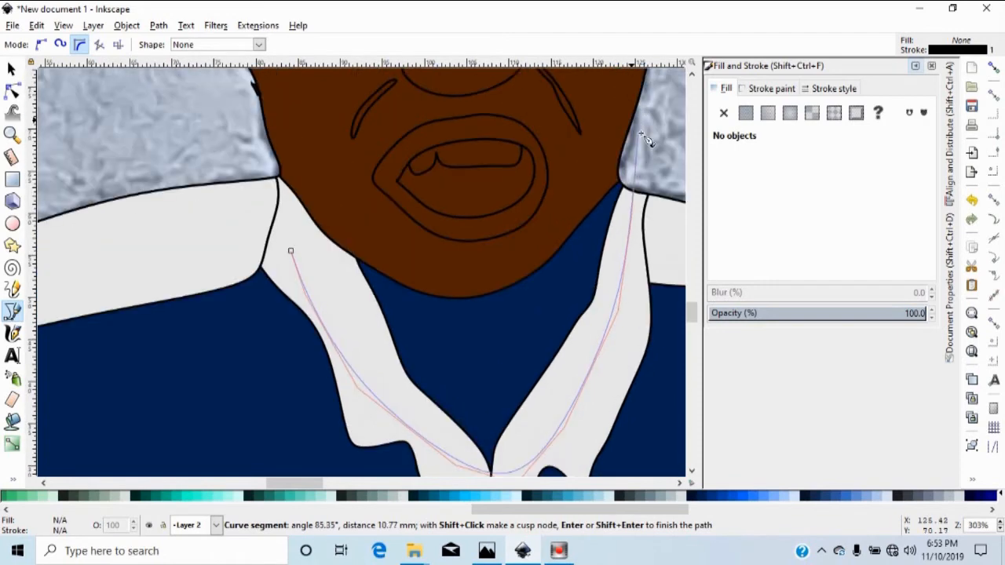
left_click(593, 156)
left_click(503, 257)
left_click(362, 228)
left_click(291, 250)
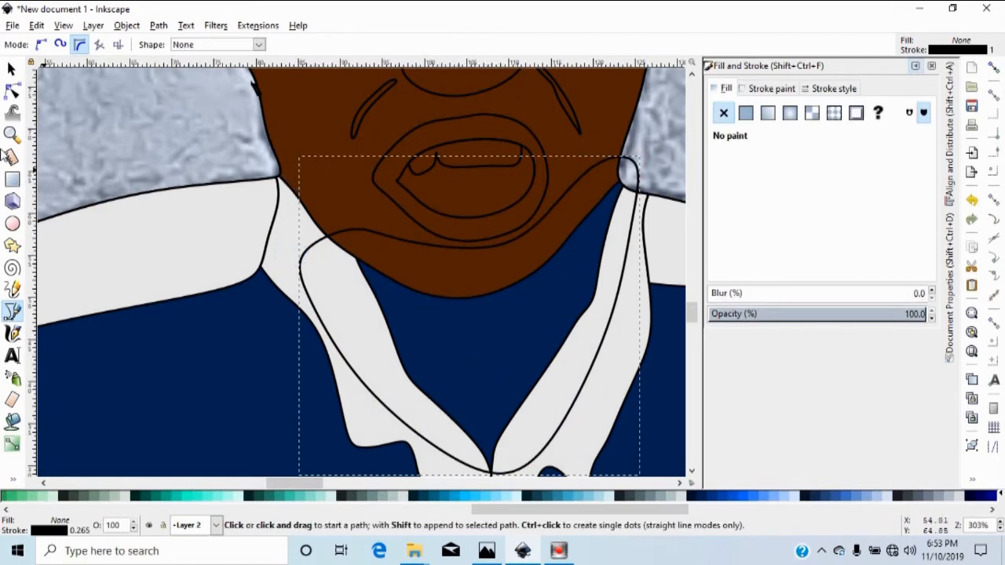
left_click(14, 69)
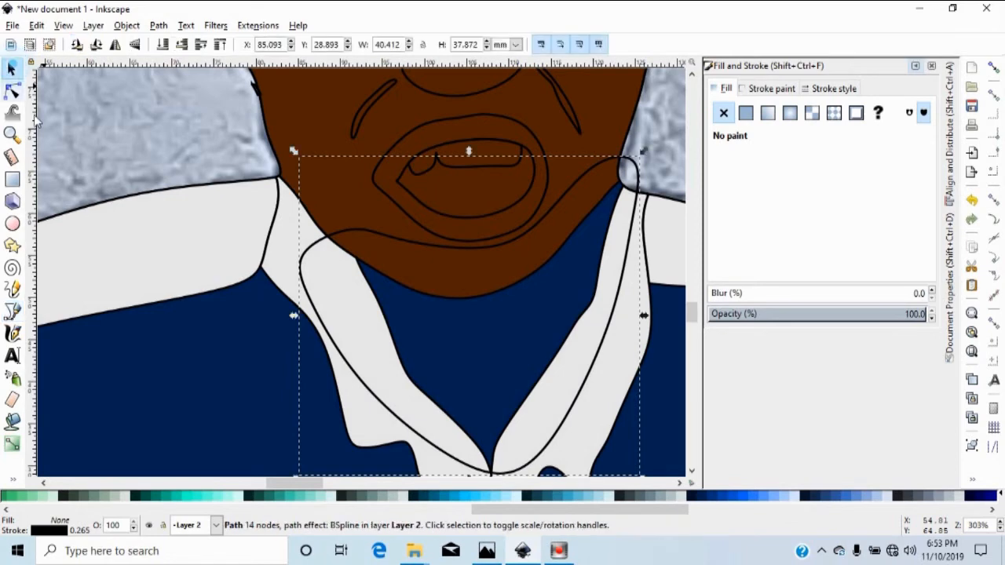
Duplicate the left collar half and subtract the copy from the unfilled neck shape with Difference.
left_click(276, 289)
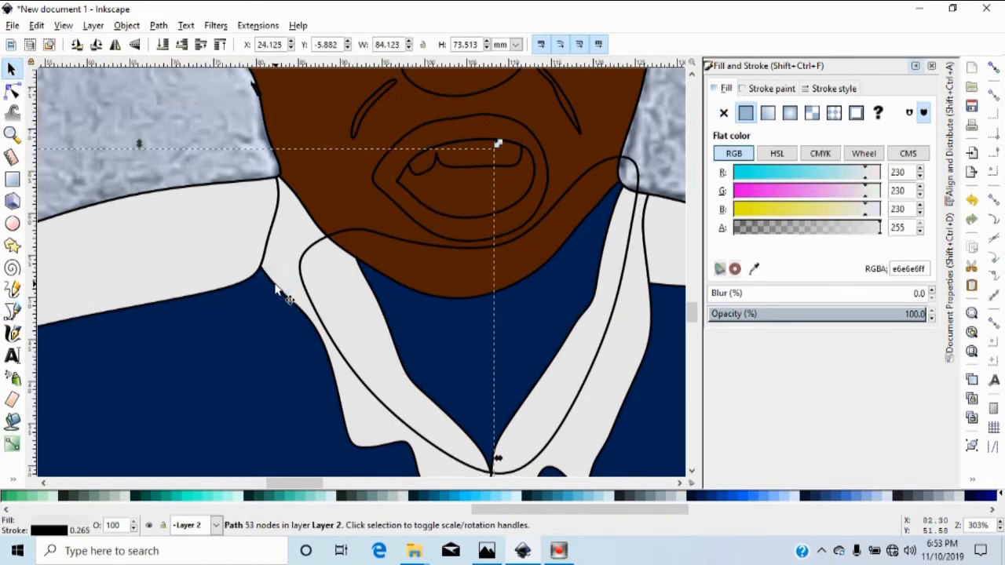
key("ctrl+d")
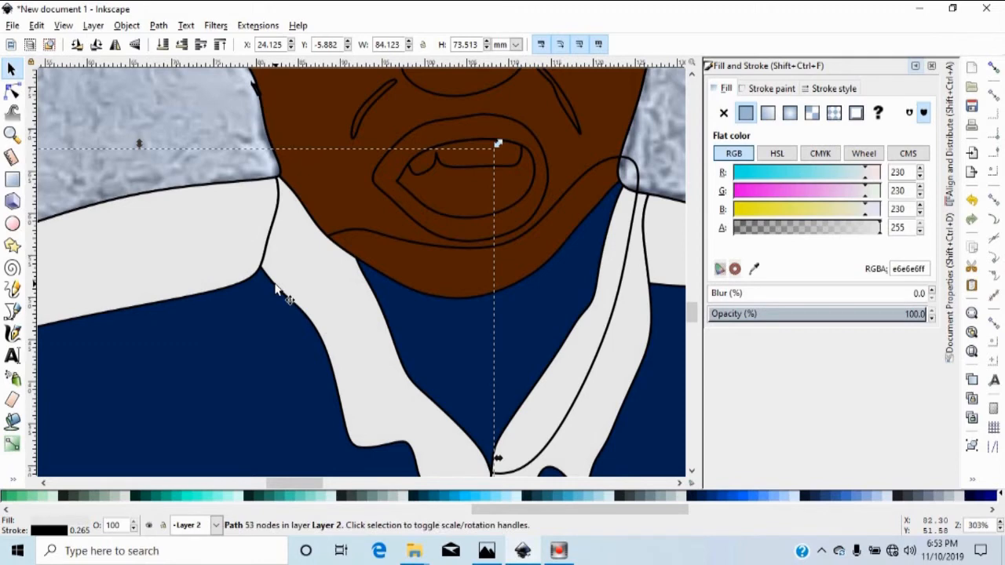
left_click(546, 220, "shift")
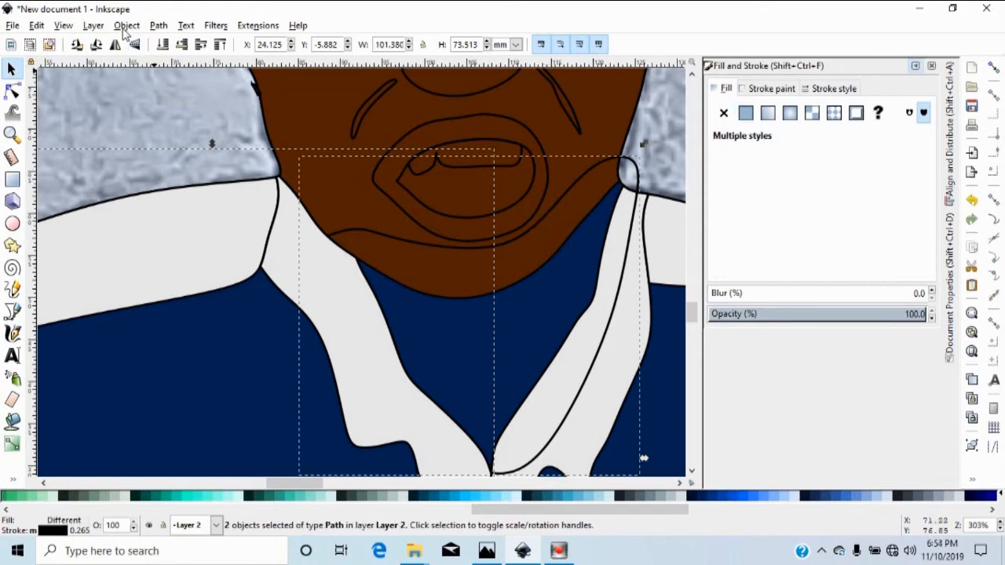
left_click(158, 25)
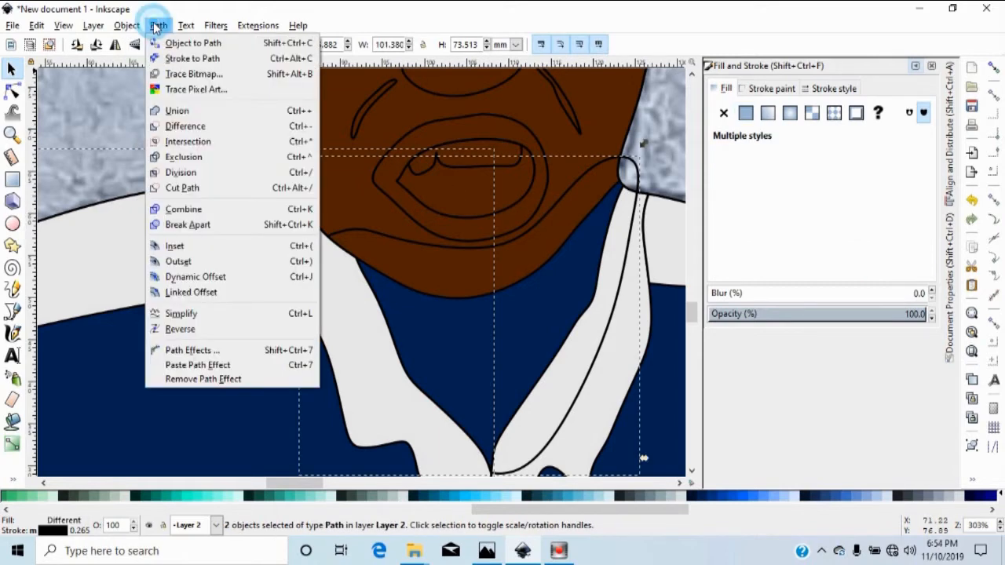
left_click(218, 130)
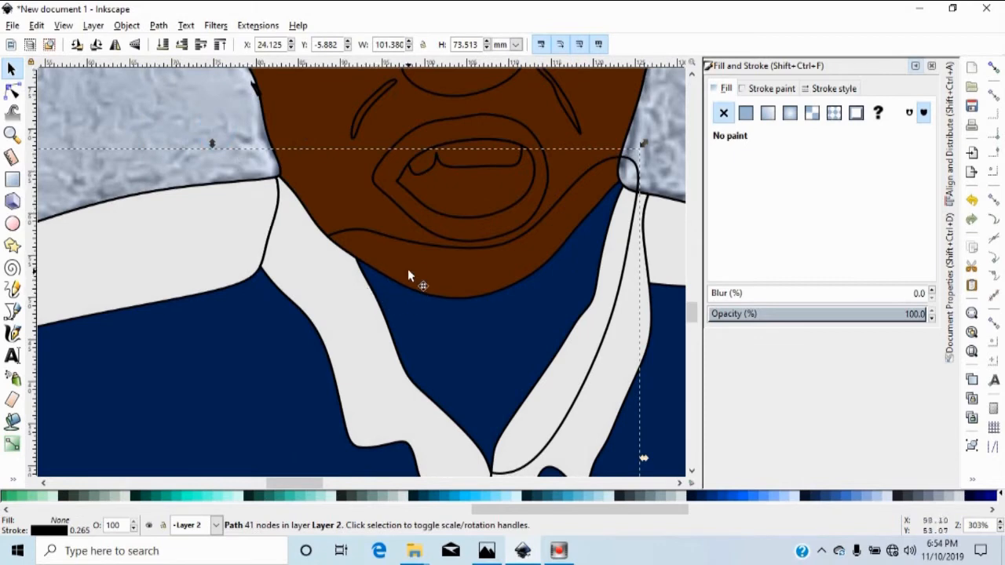
Duplicate the brown face outline, raise the copy to the top and subtract it from the neck shape with Difference.
left_click(473, 297)
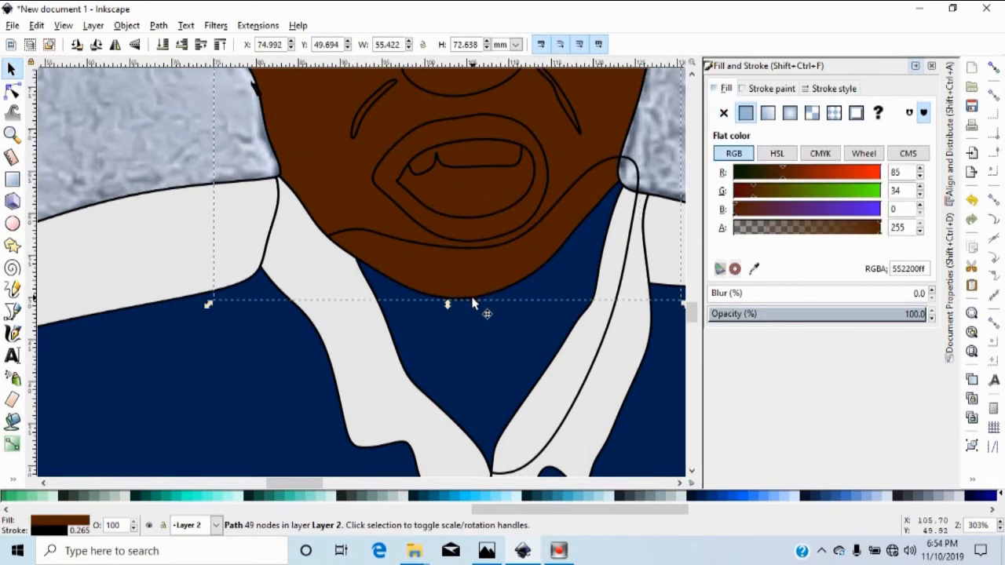
key("ctrl")
key("Home")
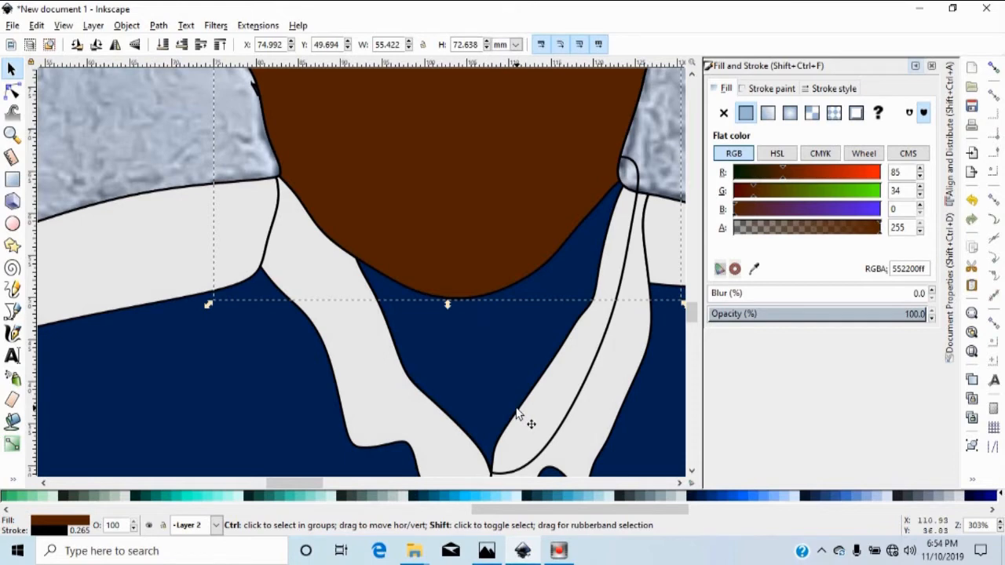
left_click(571, 421, "shift")
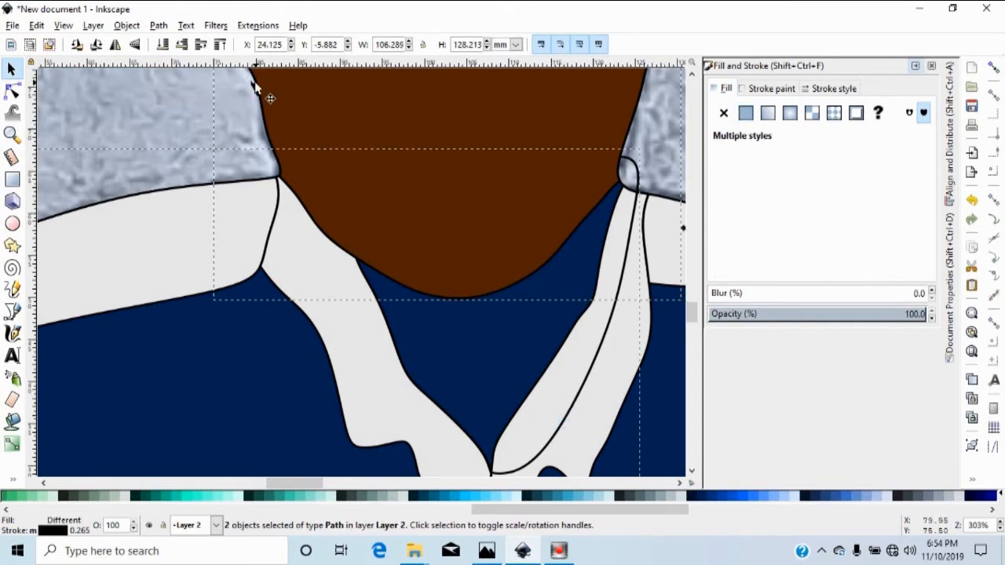
left_click(158, 25)
left_click(192, 126)
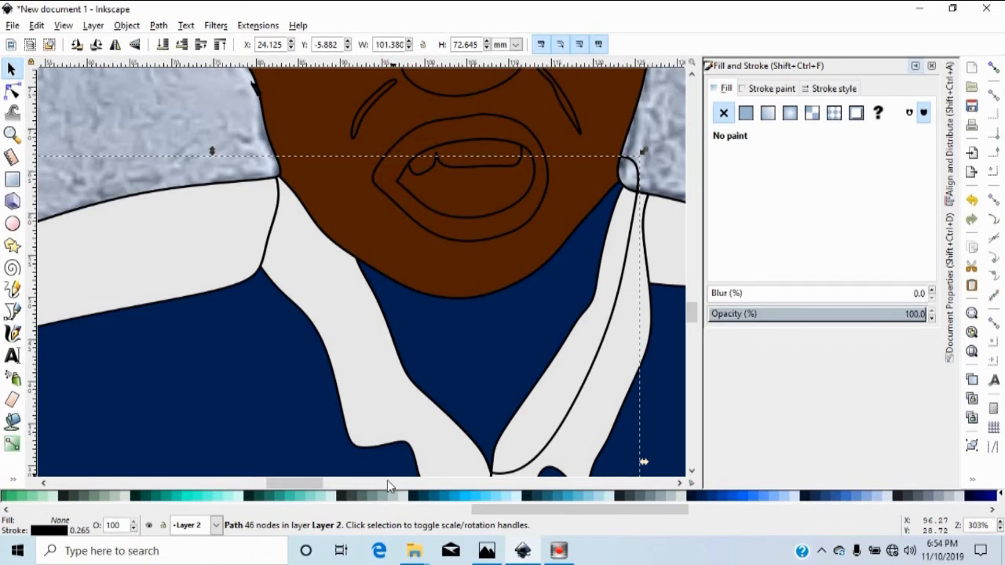
Duplicate the dark blue body outline, raise the copy to the top and trim the neck shape to it with Intersection.
scroll(386, 479, "right", 4)
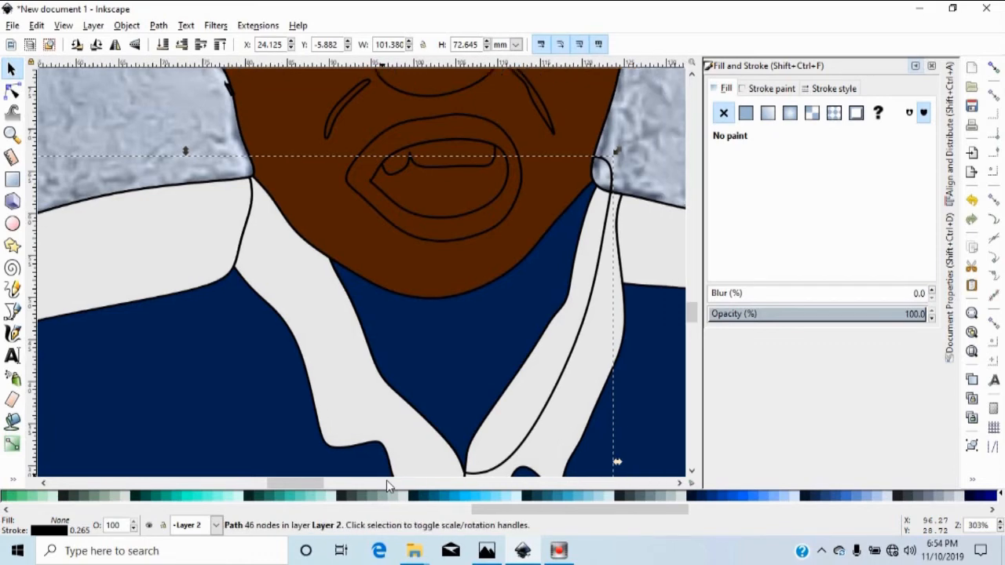
scroll(386, 479, "right", 3)
scroll(475, 422, "down", 4)
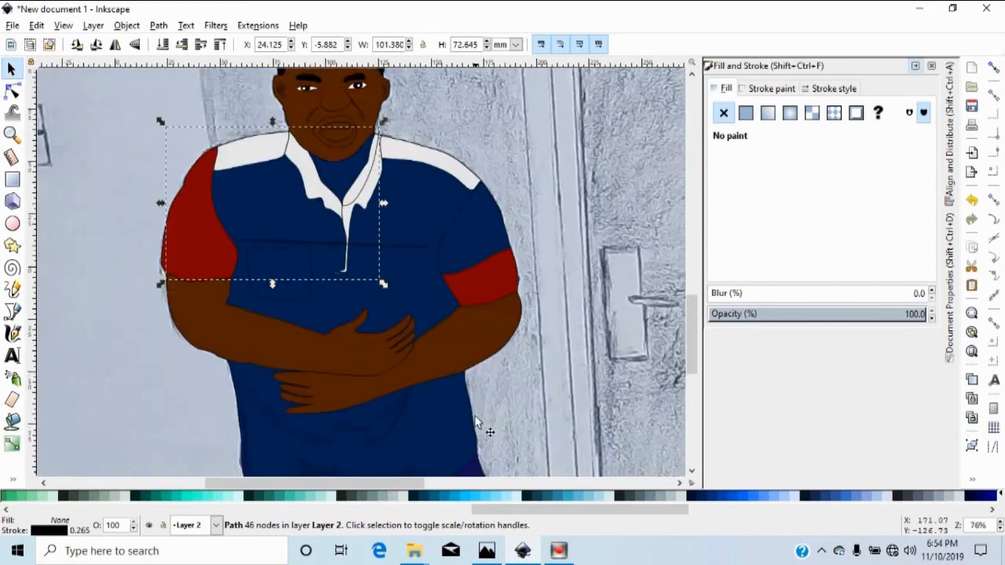
left_click(471, 406)
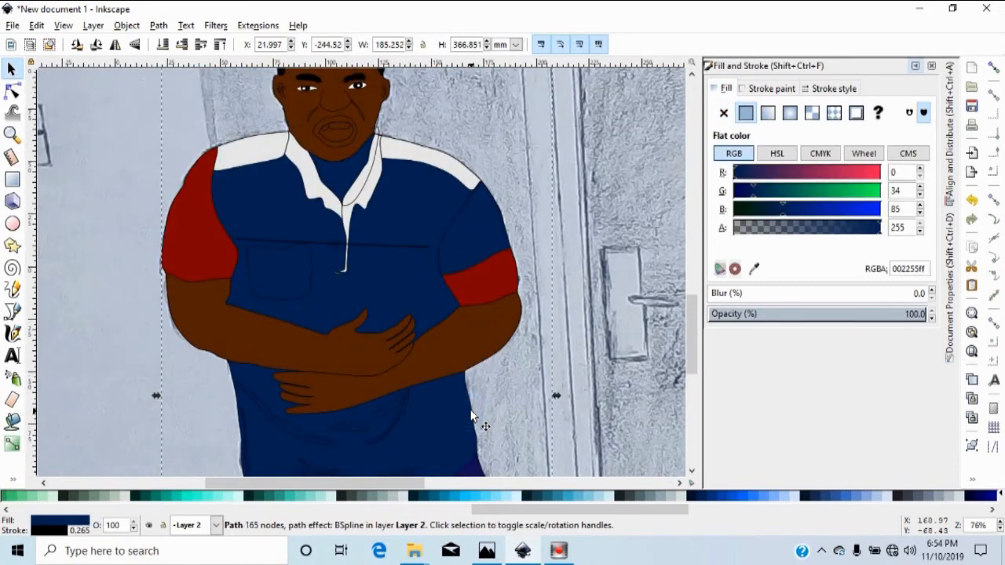
key("ctrl")
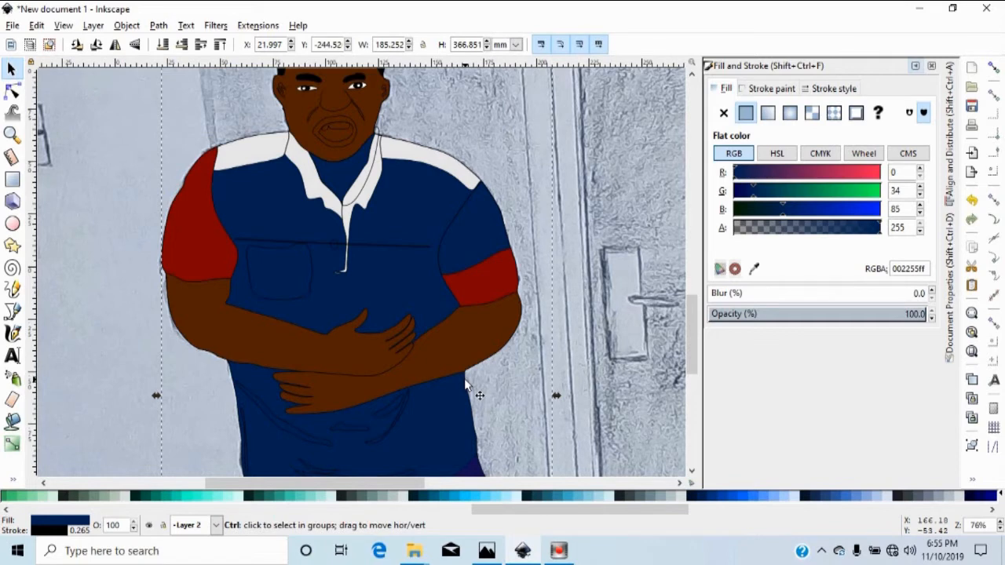
key("Home")
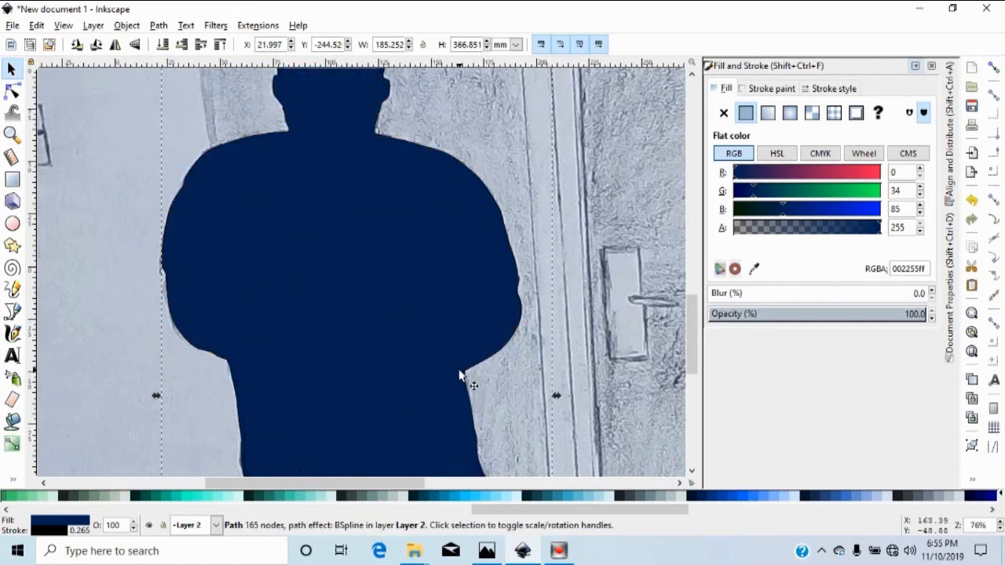
key("plus")
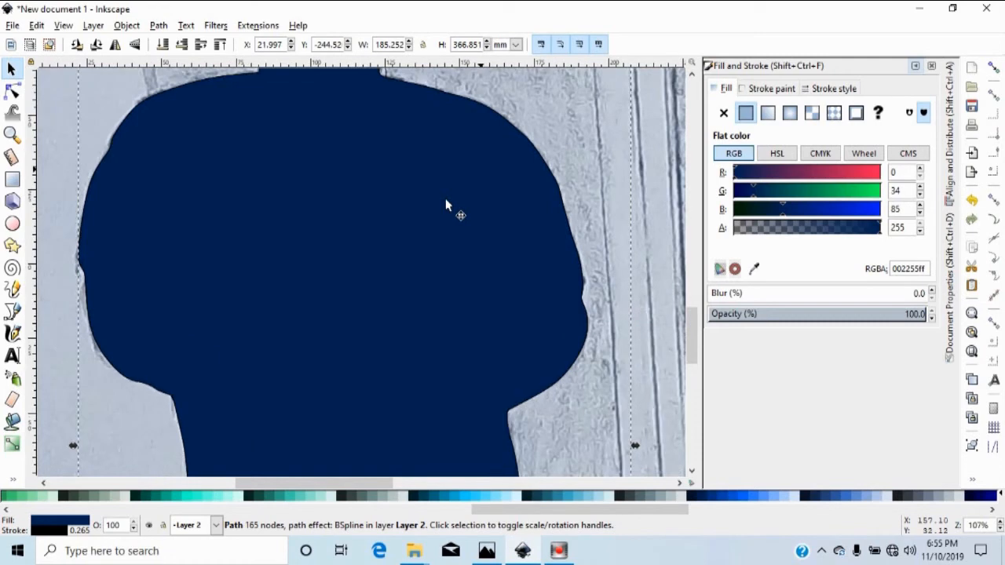
scroll(445, 198, "up", 4)
key("plus")
key("plus")
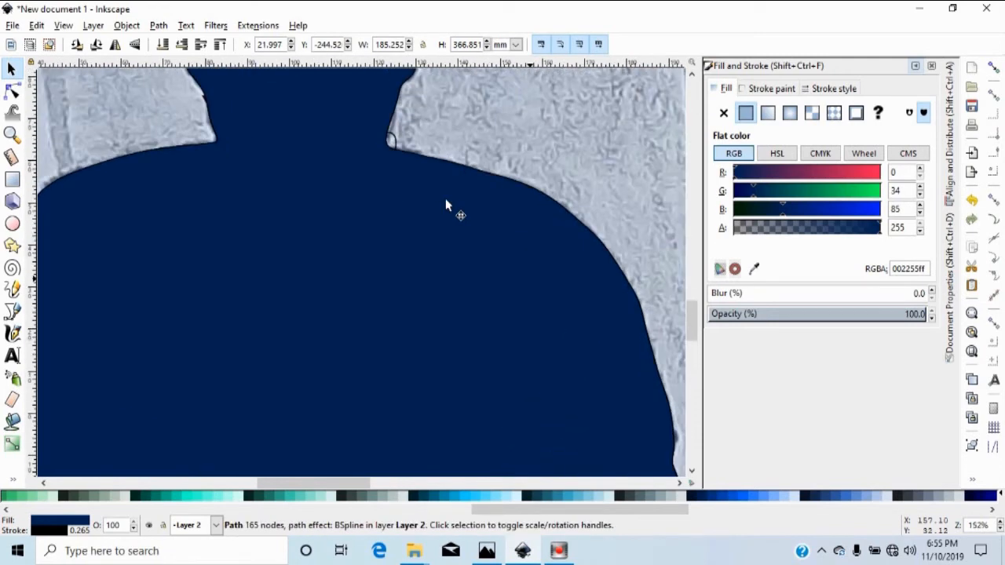
scroll(444, 201, "up", 4)
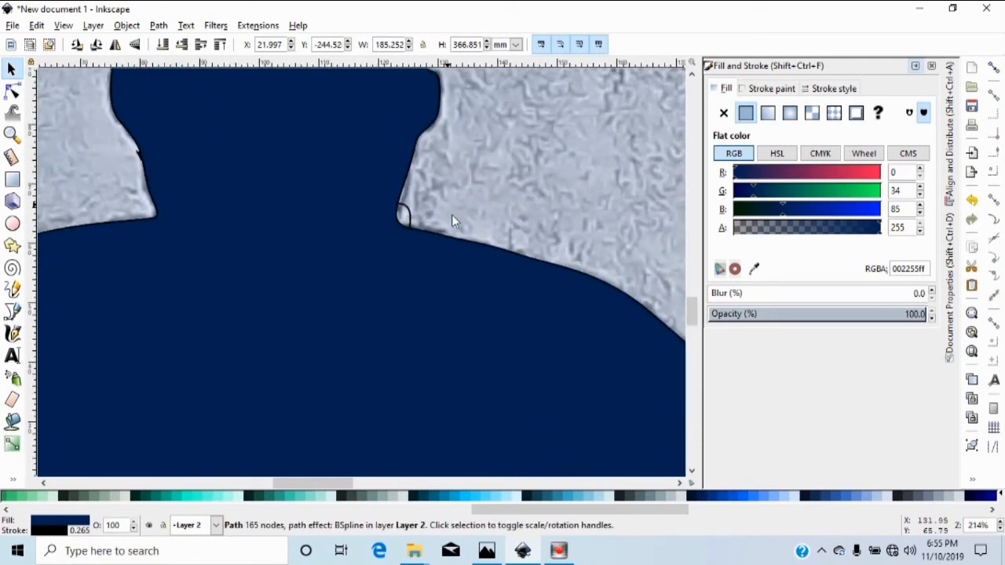
left_click(408, 218, "shift")
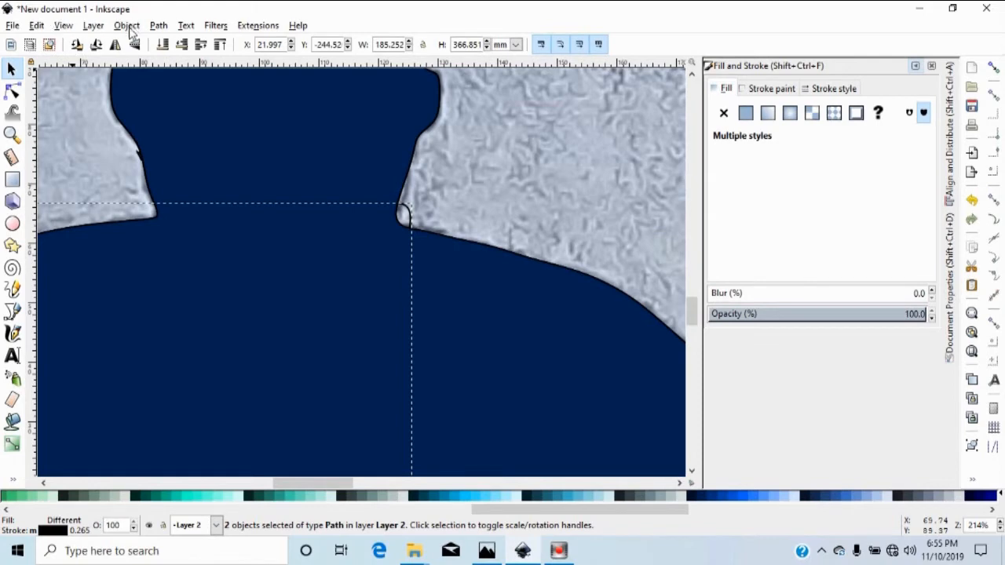
left_click(158, 25)
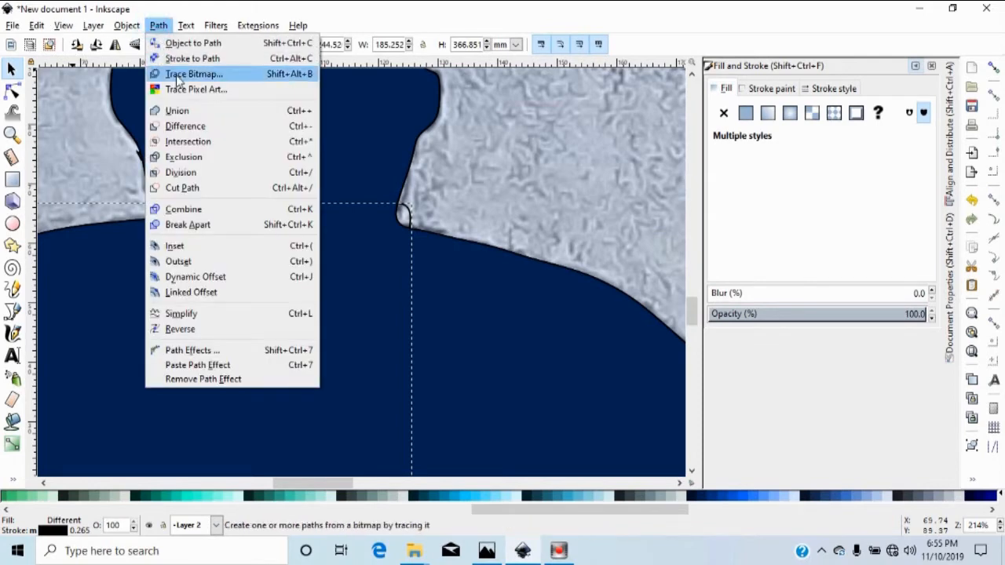
left_click(200, 141)
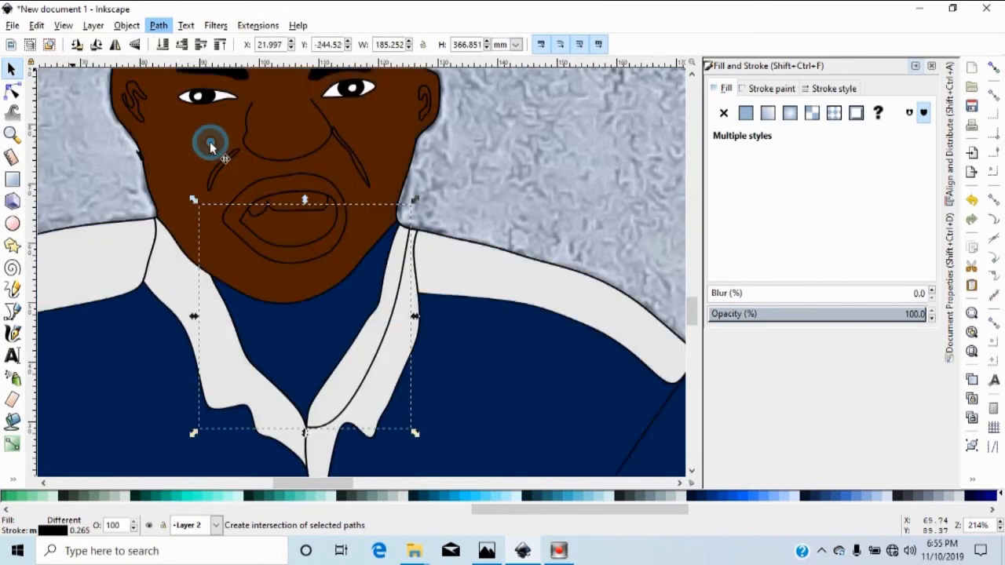
Duplicate the right collar half with its placket and subtract the copy from the neck shape with Difference.
scroll(492, 267, "down", 2)
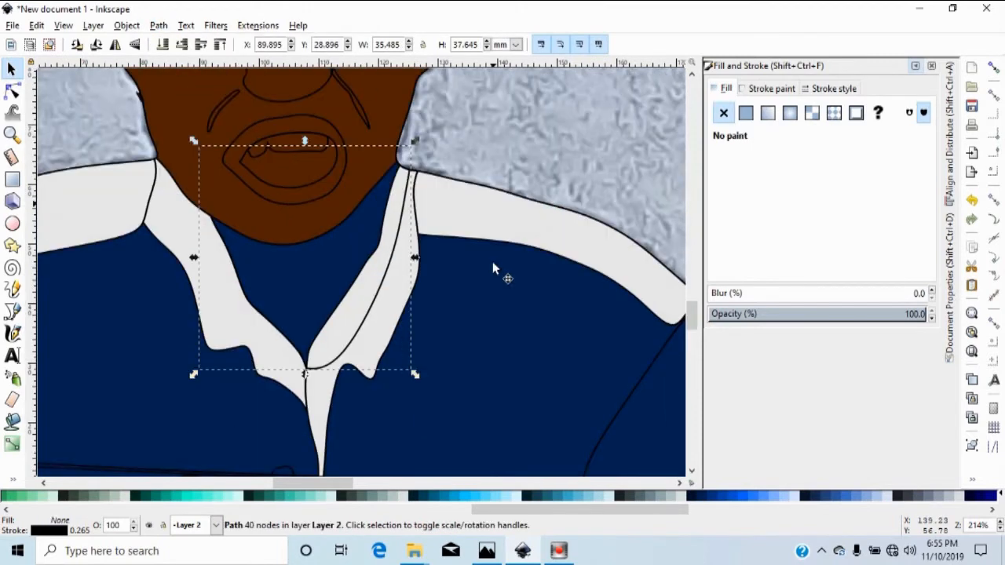
key("Escape")
scroll(372, 339, "down", 1, "ctrl")
left_click(371, 339)
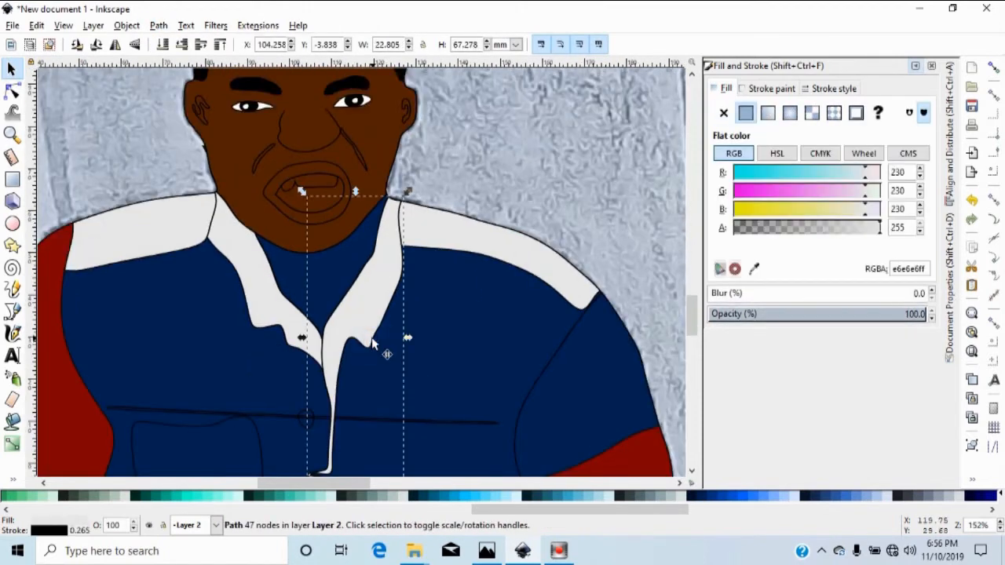
left_click(281, 294, "shift")
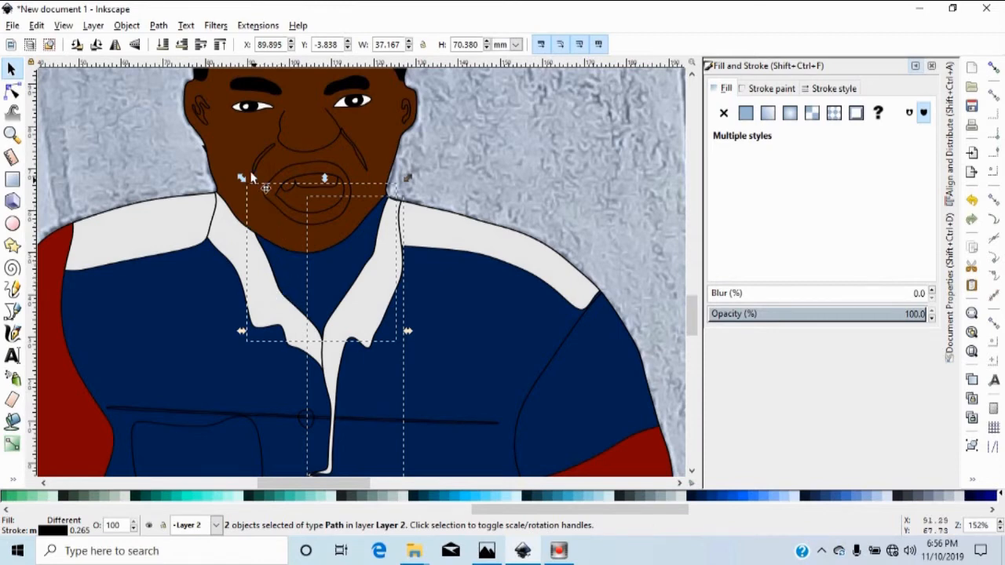
left_click(159, 28)
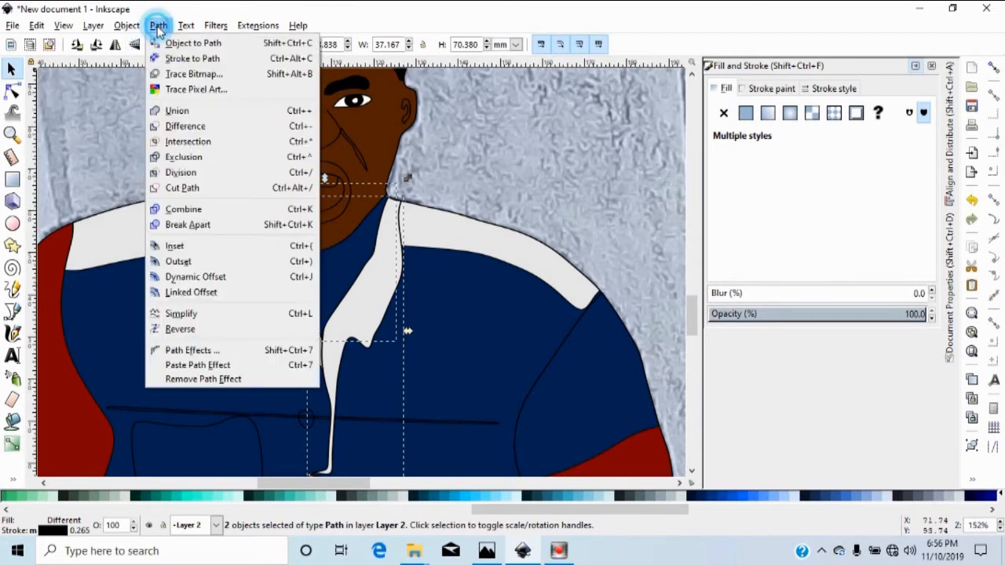
left_click(205, 126)
Move the trimmed neck shape up and to the right, away from the collar opening.
left_click(359, 280)
left_click(360, 280)
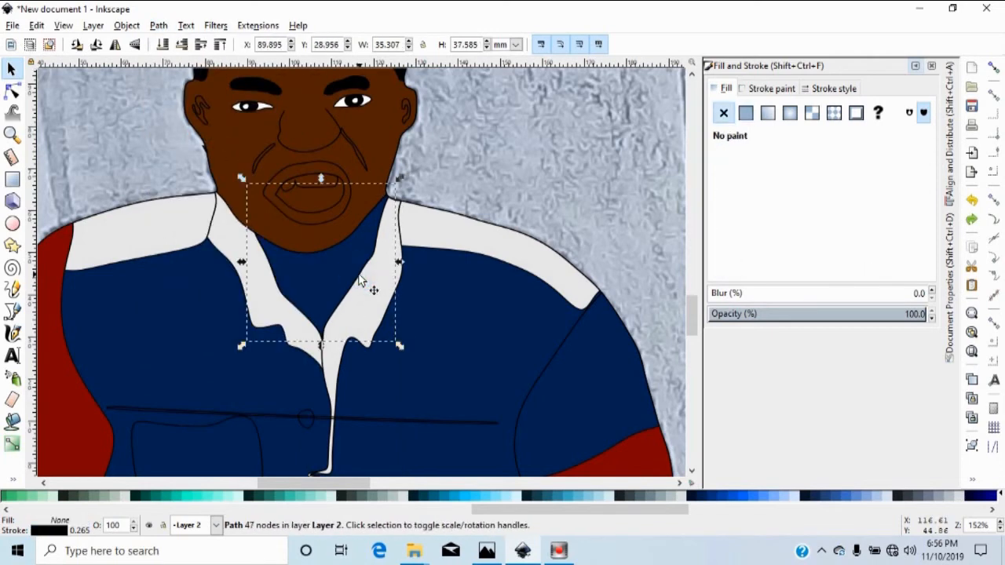
left_click_drag(360, 280, 432, 189)
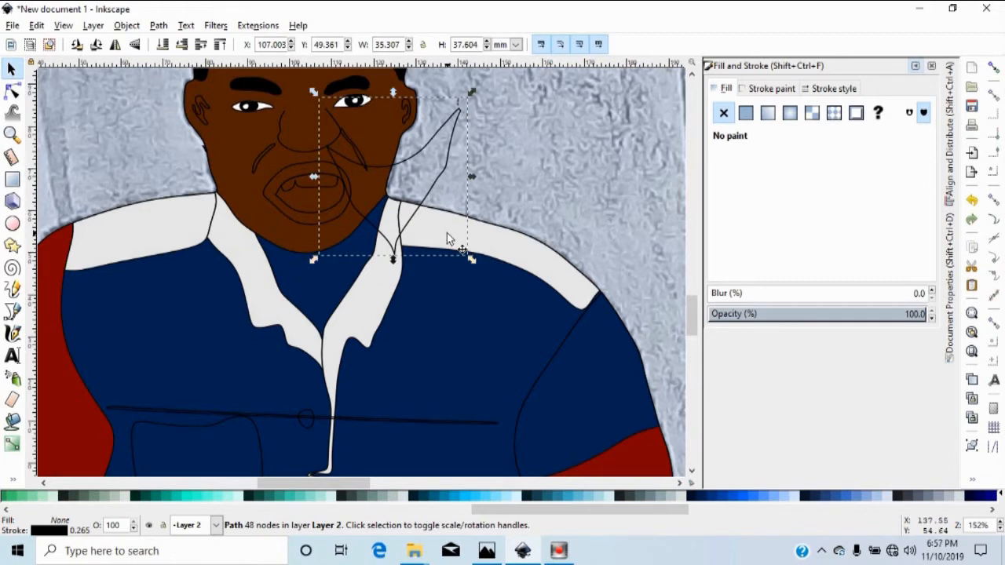
Undo the neck shape's last move and fill the shape with the face's brown, RGBA 552200ff.
key("ctrl+z")
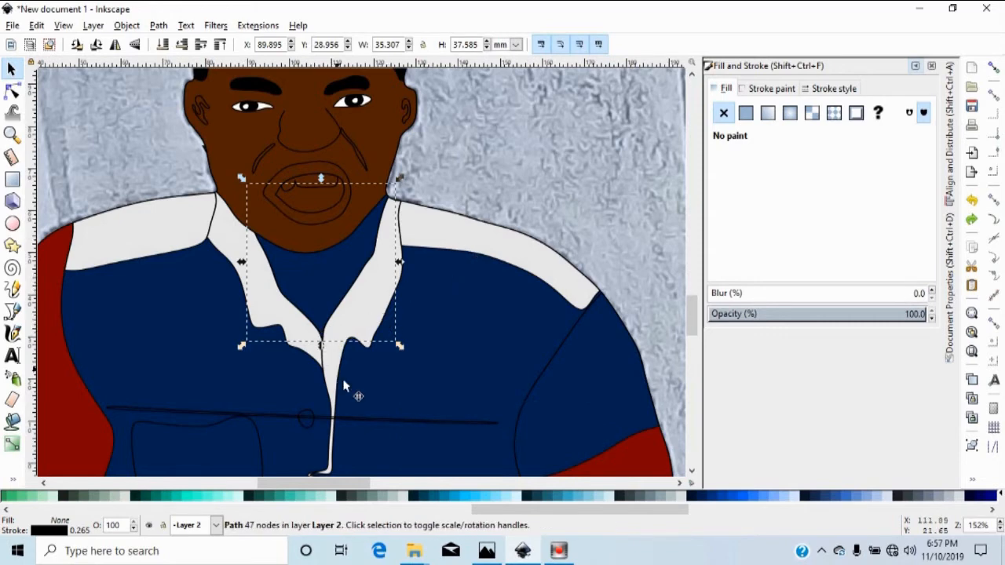
left_click(241, 141)
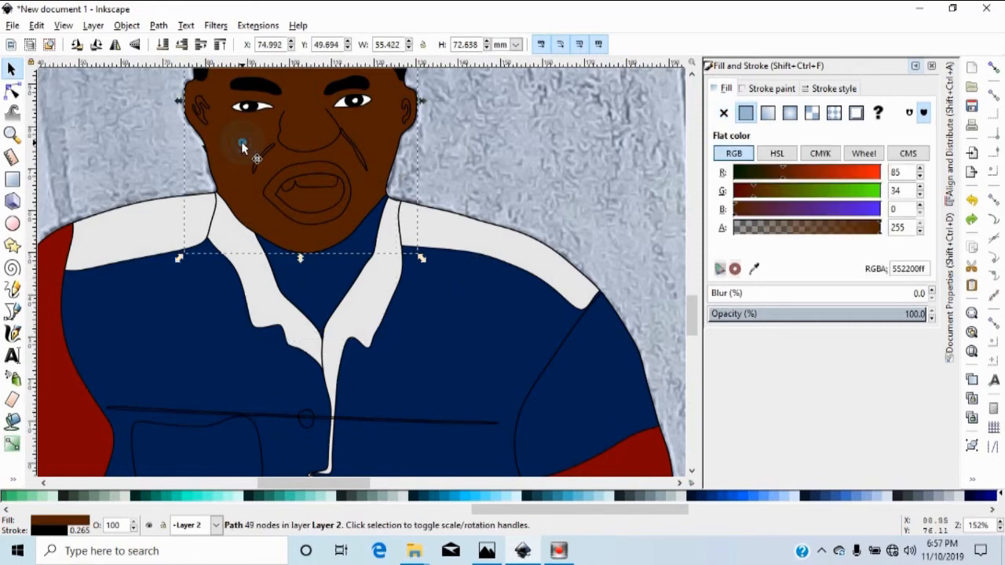
double_click(926, 274)
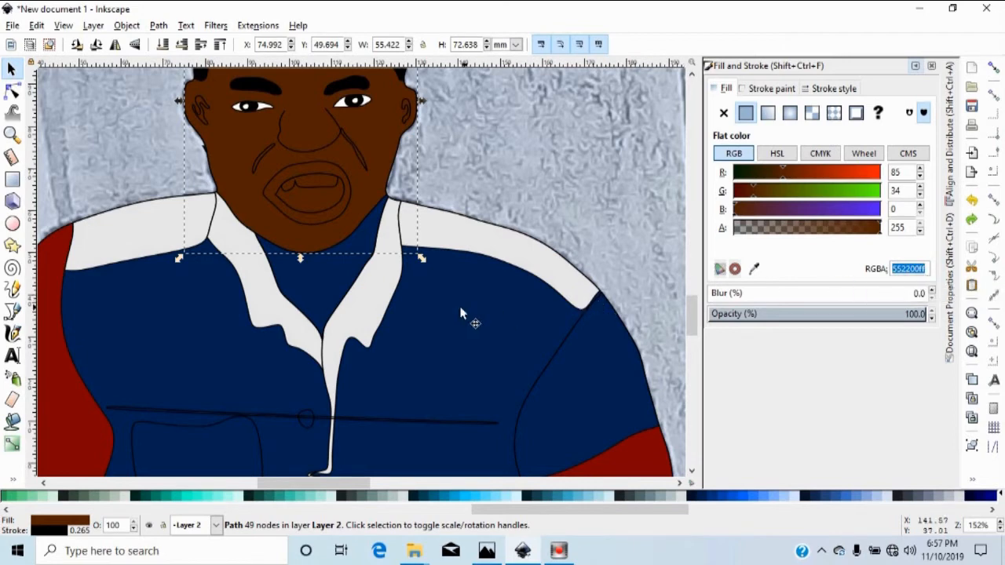
left_click(332, 280)
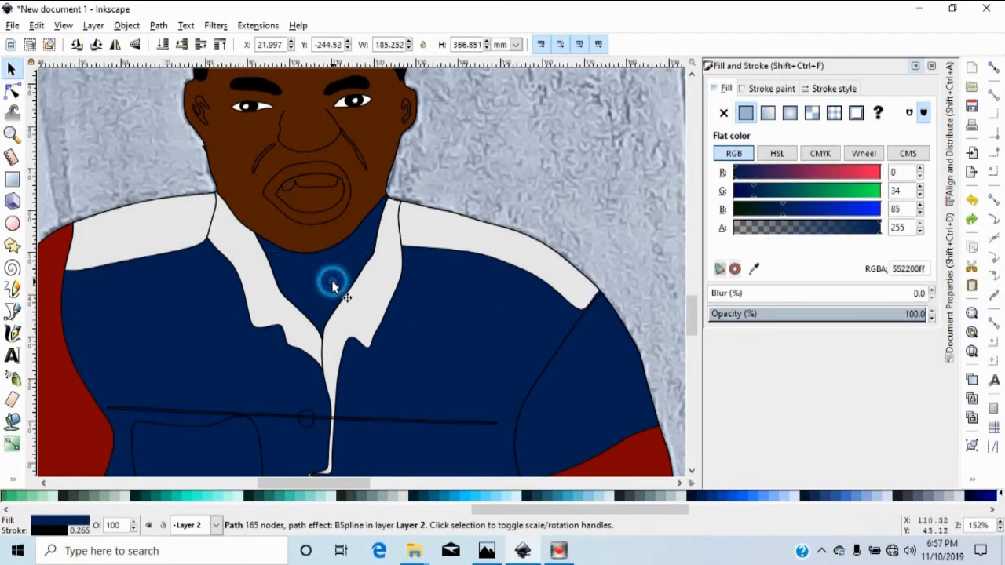
left_click(299, 312)
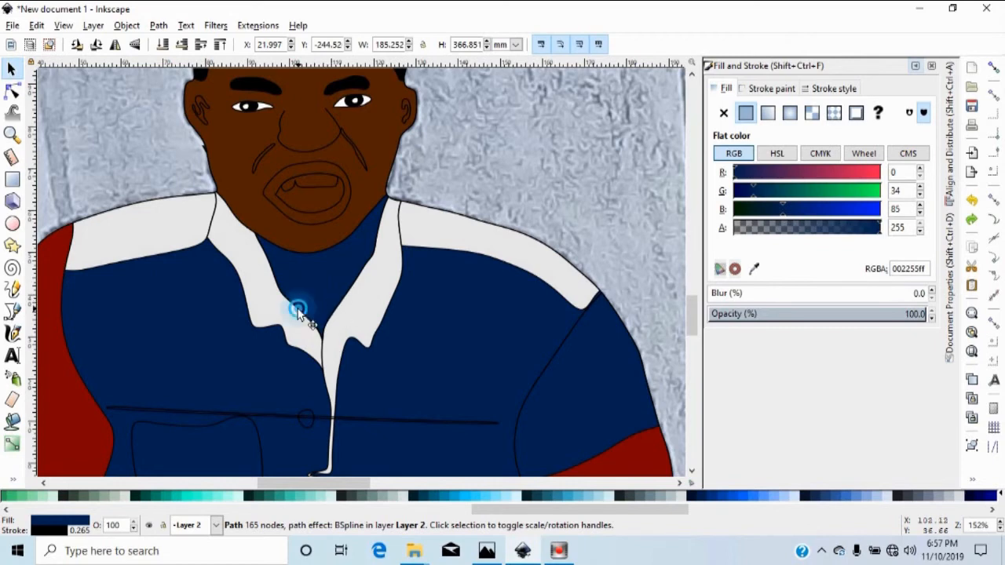
key("ctrl")
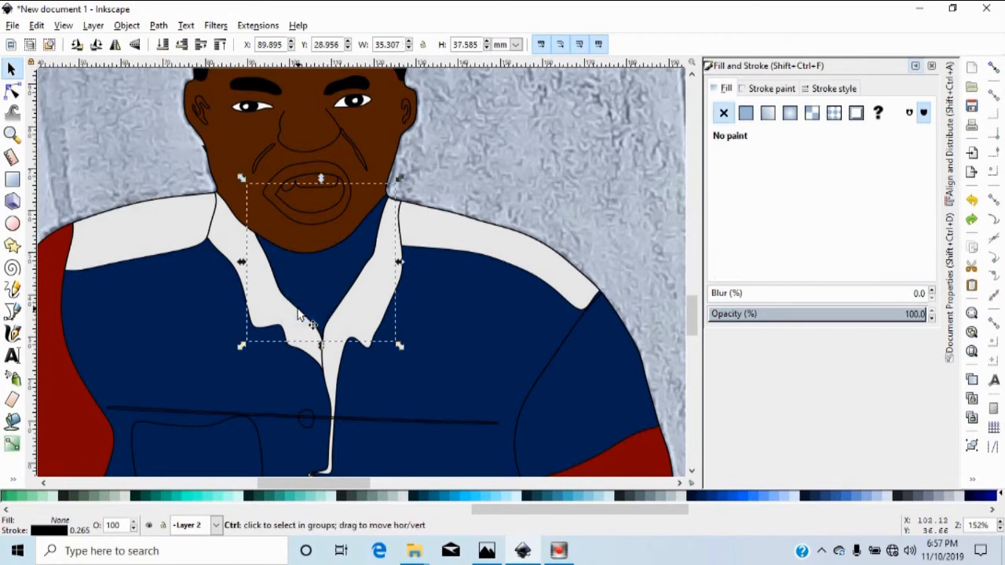
key("ctrl+shift+v")
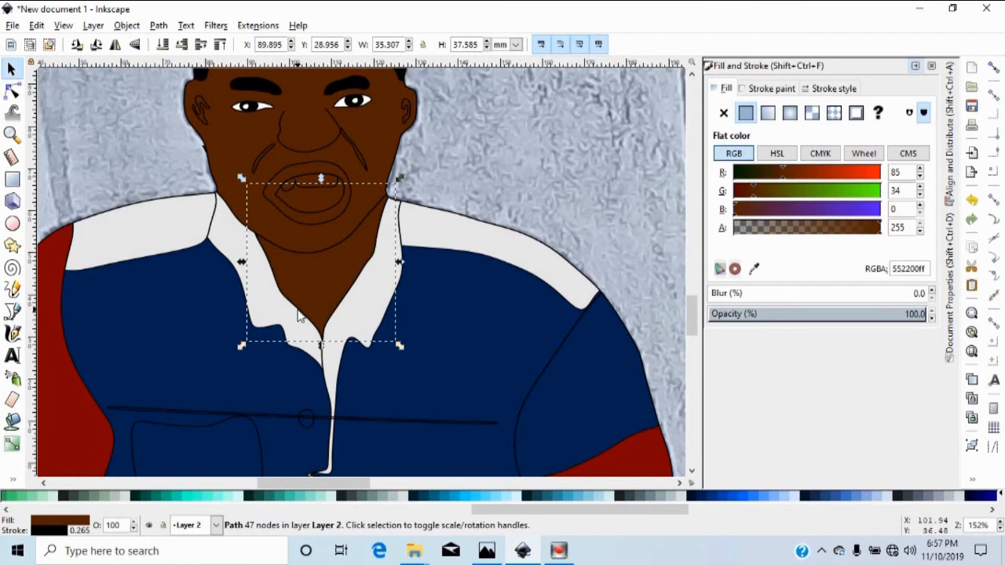
key("Escape")
Fill the small round shirt button beside the placket with white.
scroll(299, 314, "down", 3)
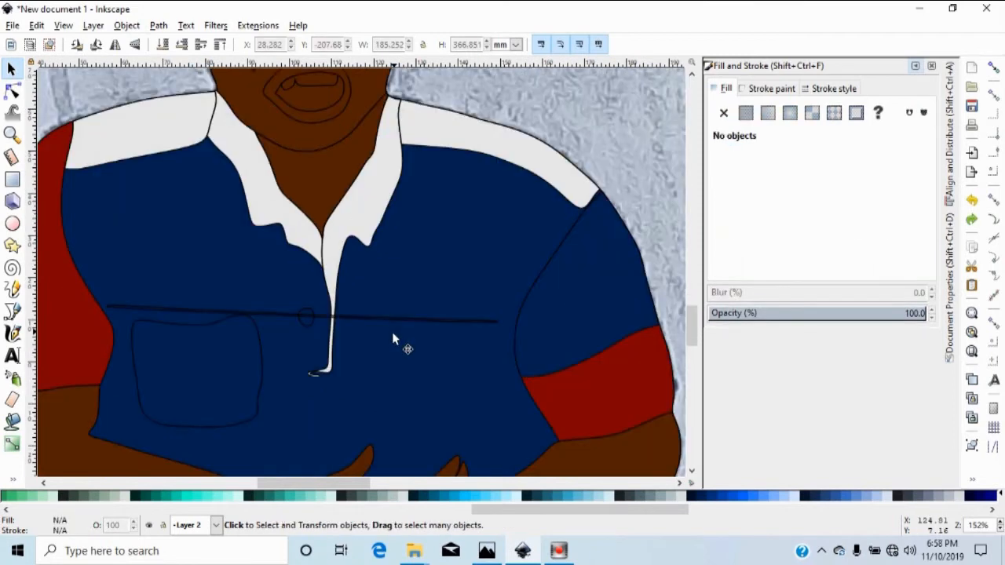
left_click(310, 322)
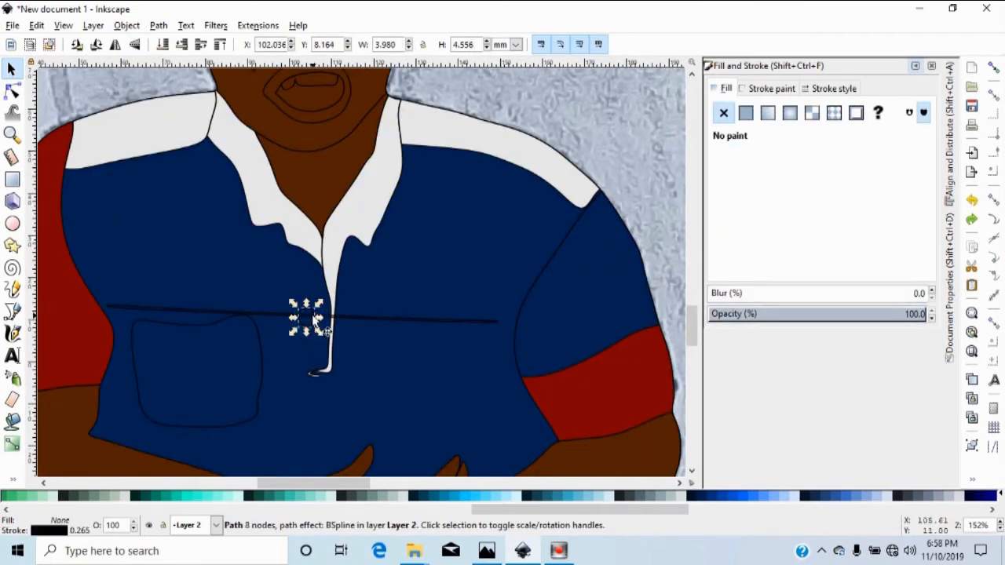
left_click(150, 494)
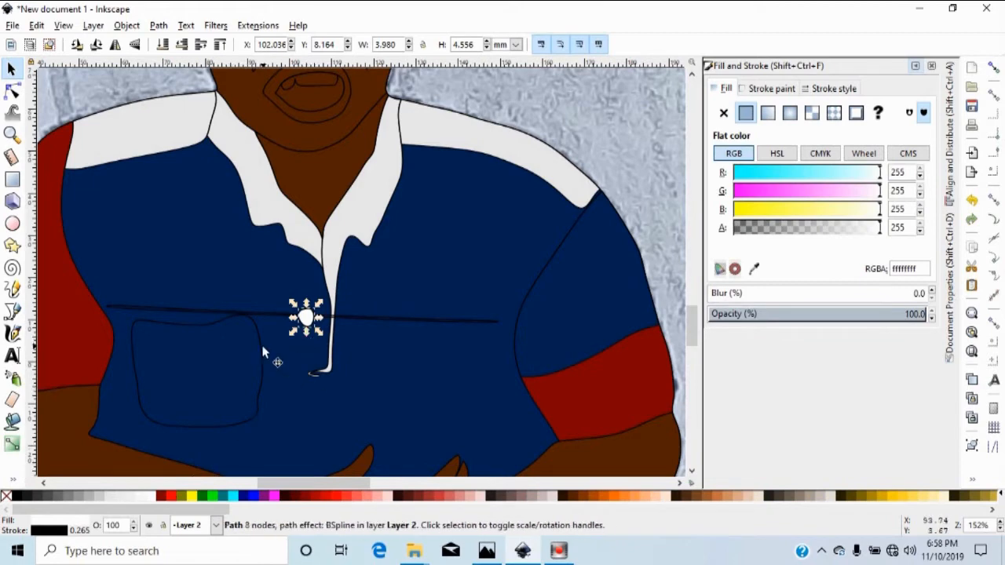
Duplicate the chest pocket outline, shrinking the copy inside it to about 29 × 25 mm, and set the copy's stroke width to 0.147 mm.
left_click(199, 324)
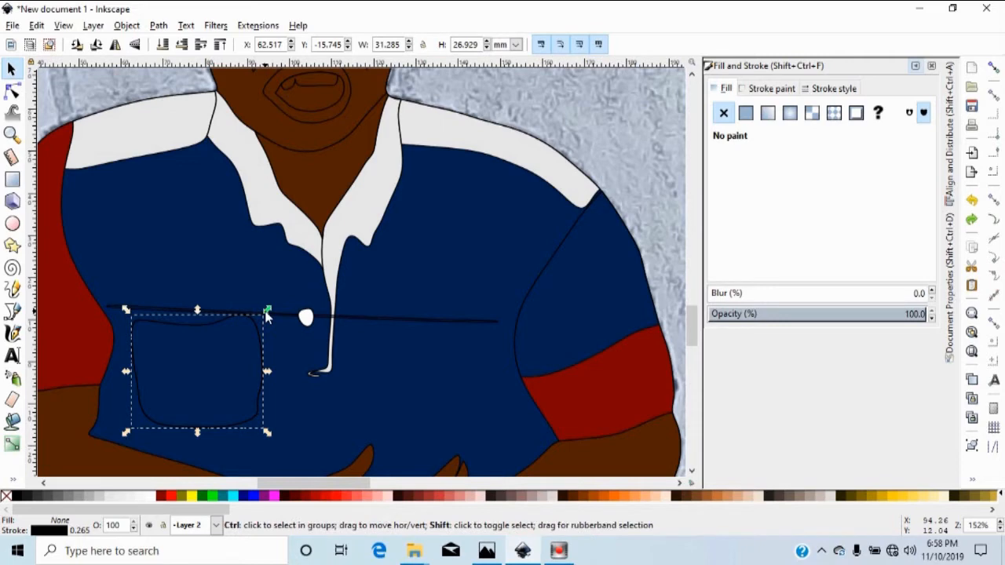
mouse_move(267, 314)
left_mouse_down()
mouse_move(263, 323)
mouse_move(271, 316)
left_mouse_up()
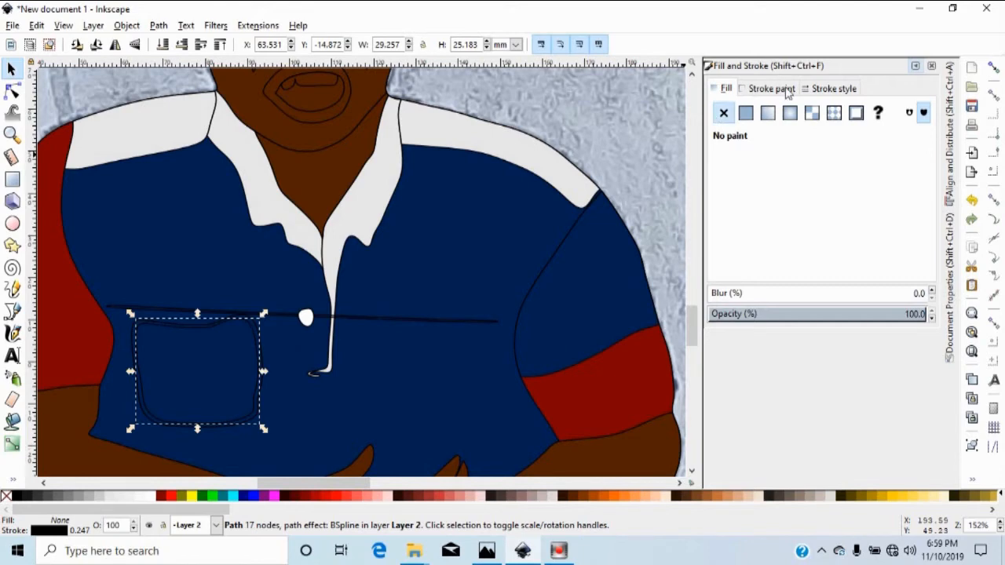
left_click(842, 91)
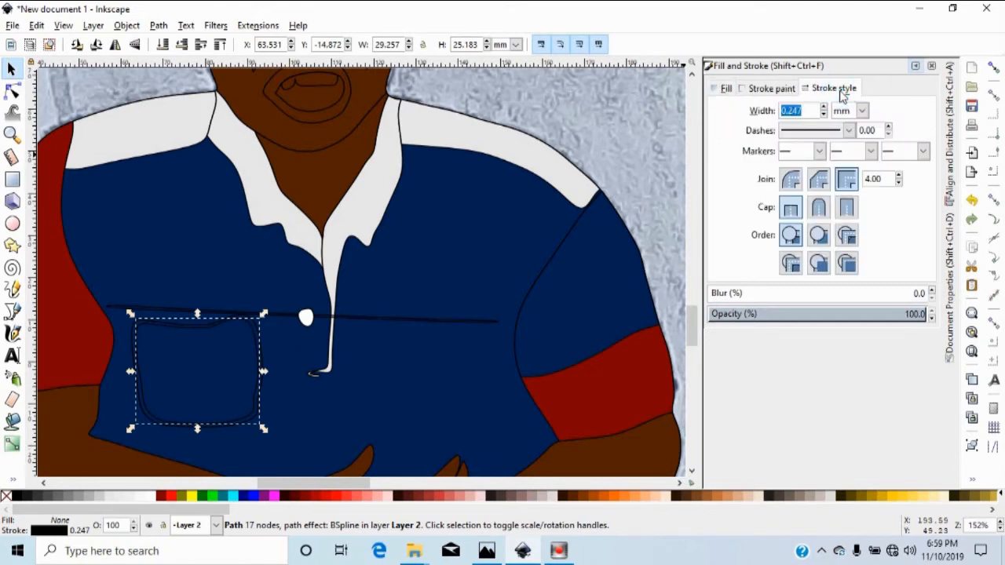
left_click(823, 114)
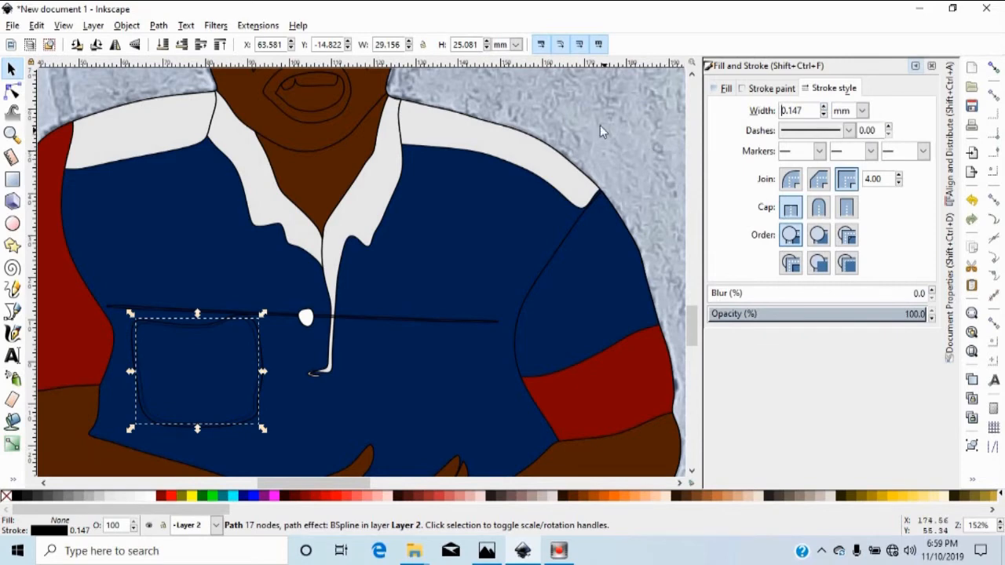
left_click(583, 102)
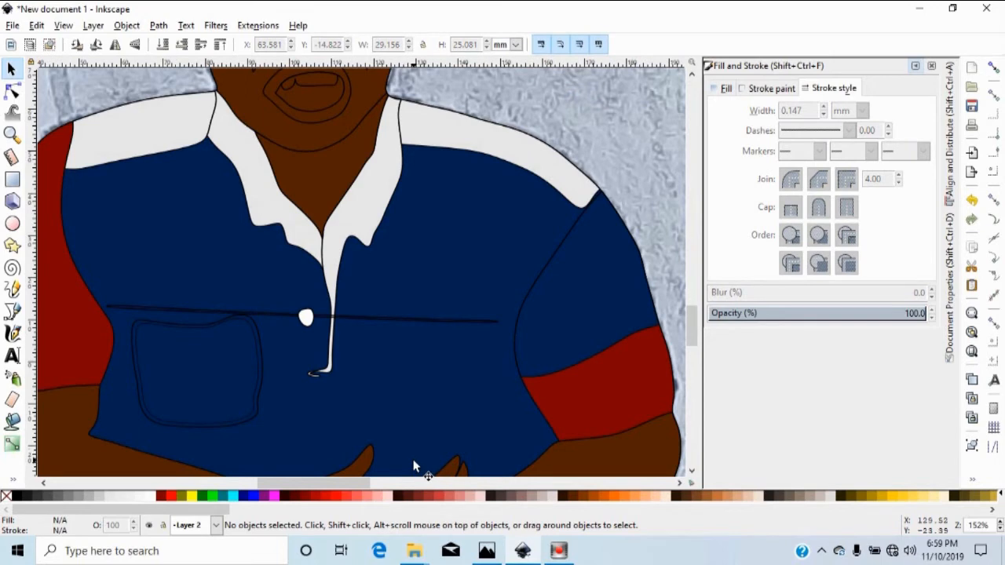
Fill the inner pocket outline with the very dark navy 00112bff.
left_click(135, 326)
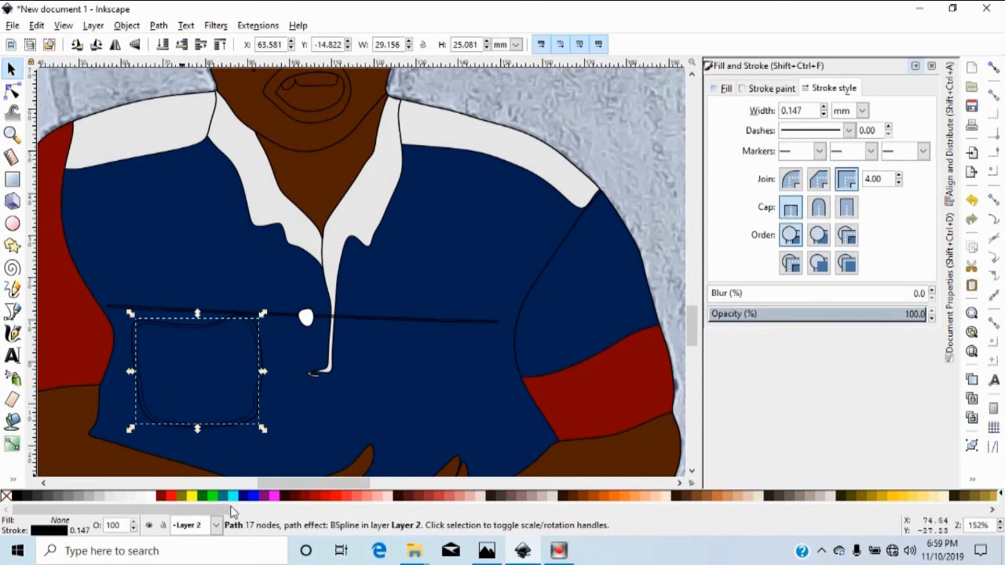
left_click_drag(212, 509, 666, 506)
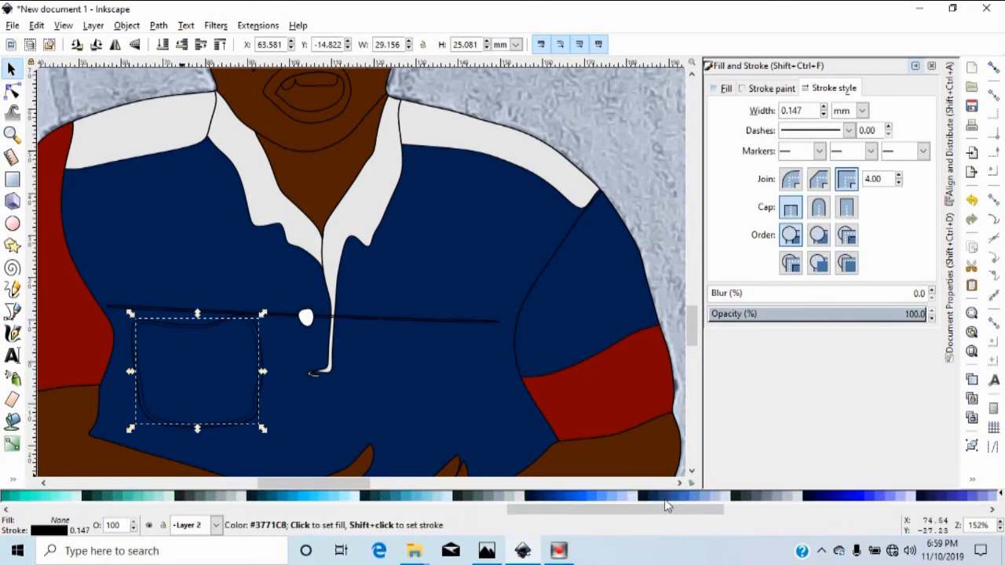
left_click(531, 496)
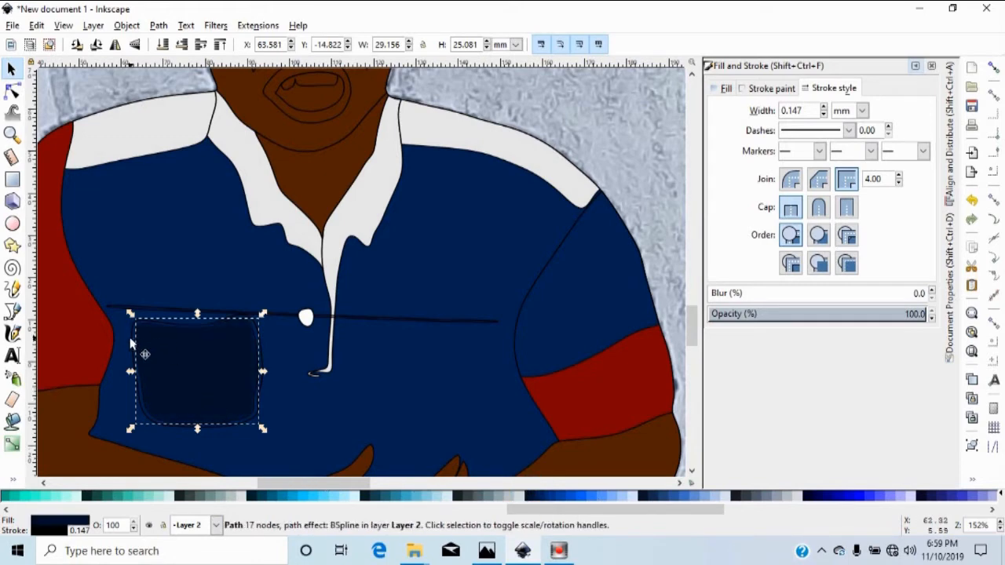
left_click(302, 439)
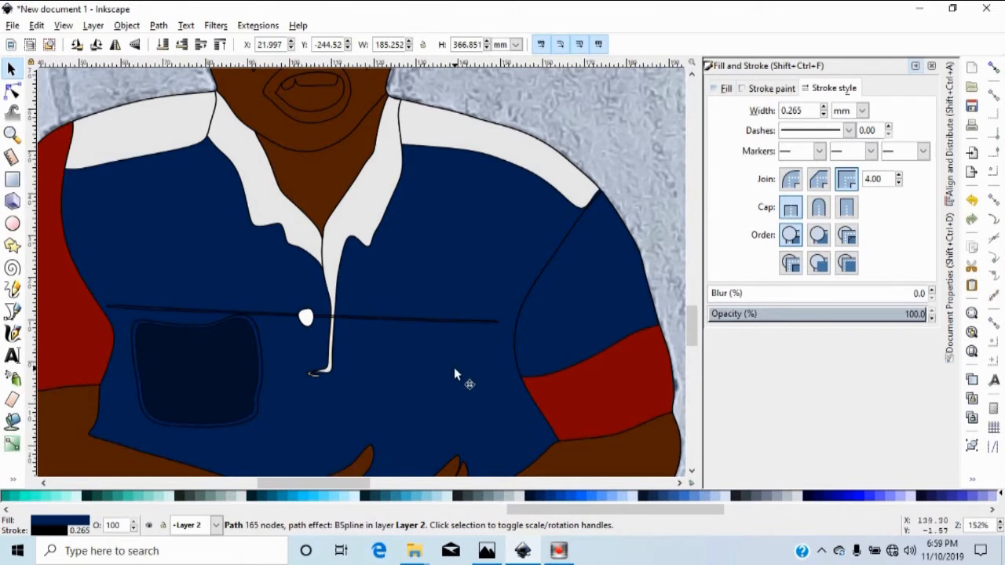
Copy the inner pocket's fill colour 00112bff and apply it as the fill of the thin line across the chest.
left_click(437, 323)
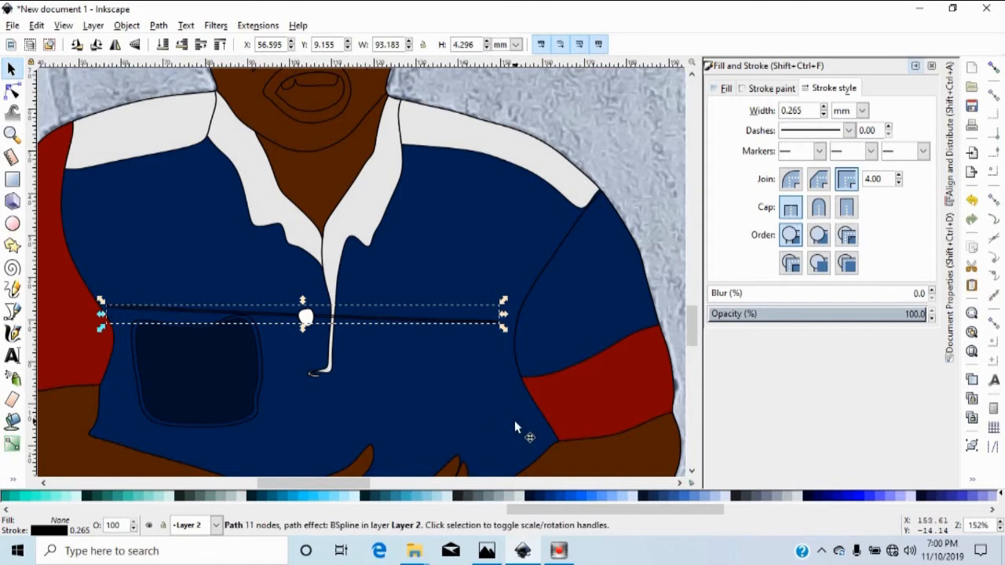
left_click(229, 379)
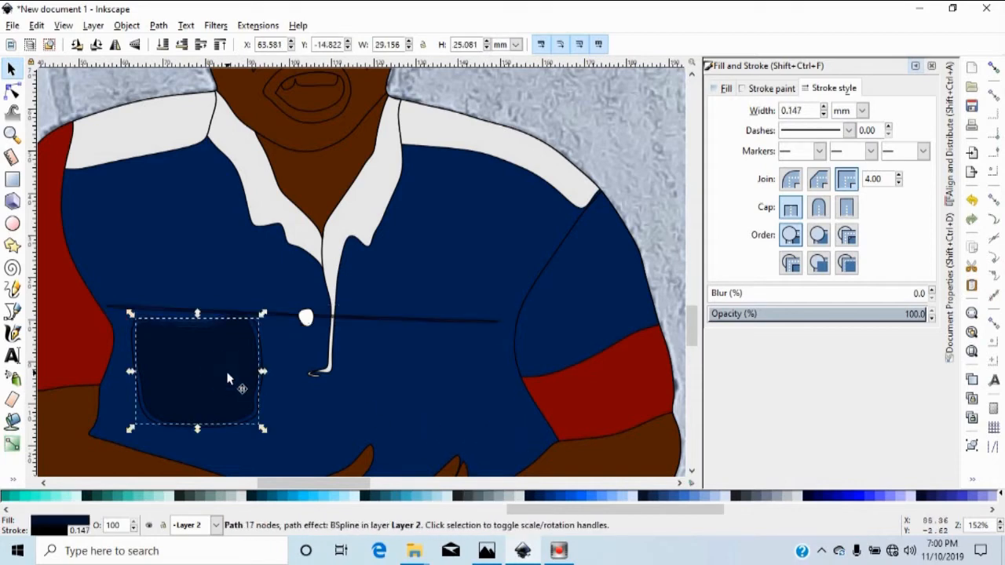
left_click(720, 89)
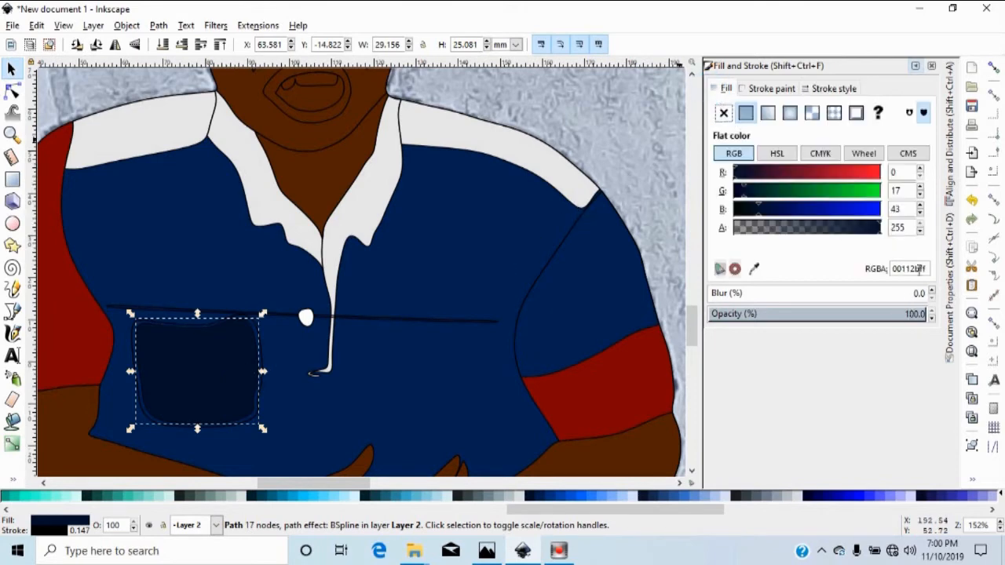
left_click(722, 115)
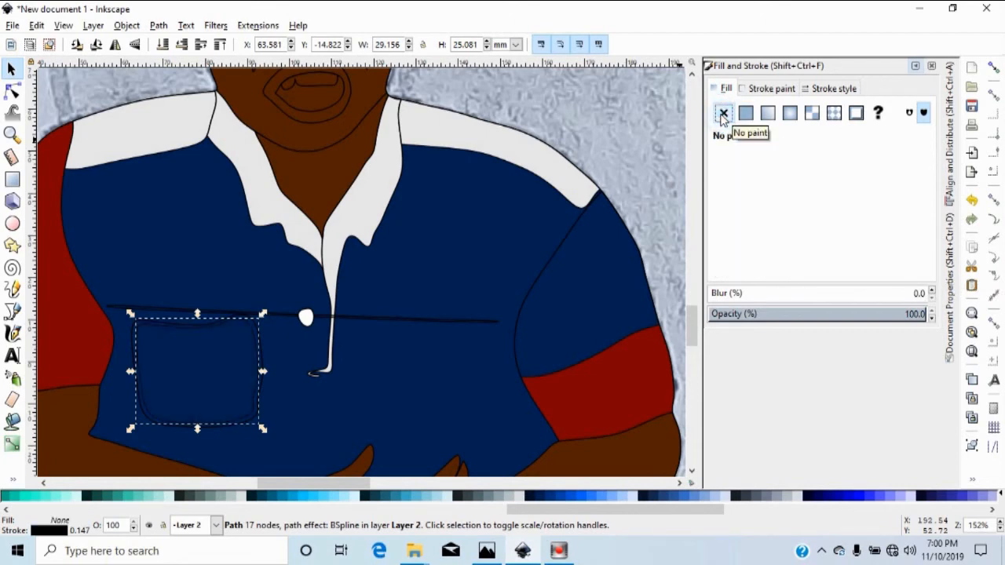
left_click(745, 113)
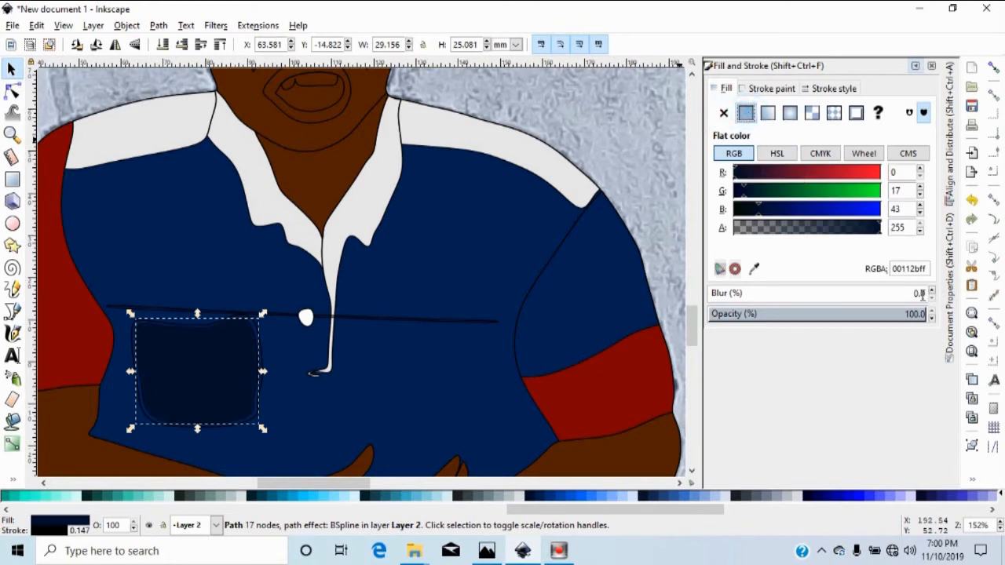
left_click_drag(929, 269, 879, 266)
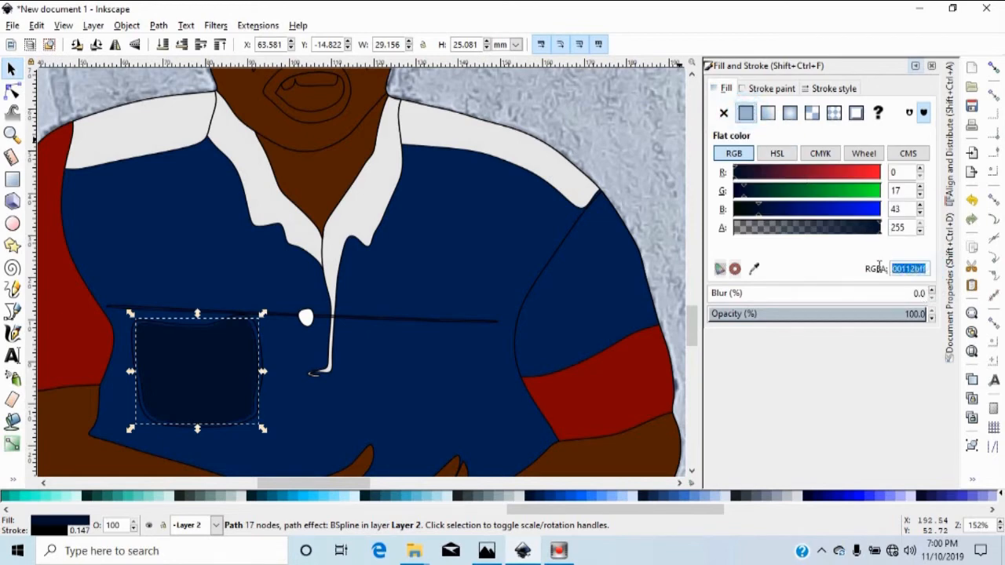
right_click(907, 268)
left_click(810, 288)
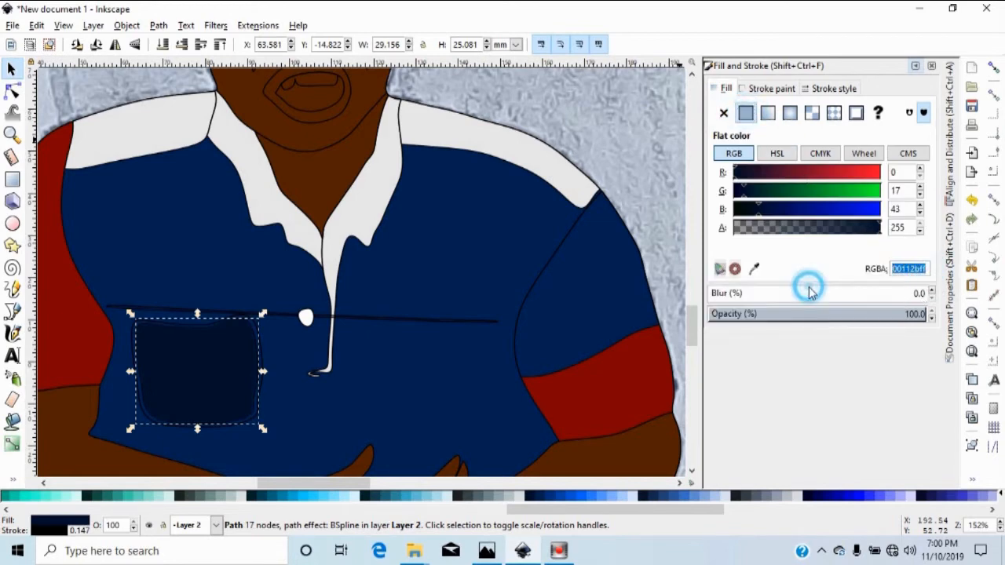
left_click(405, 318)
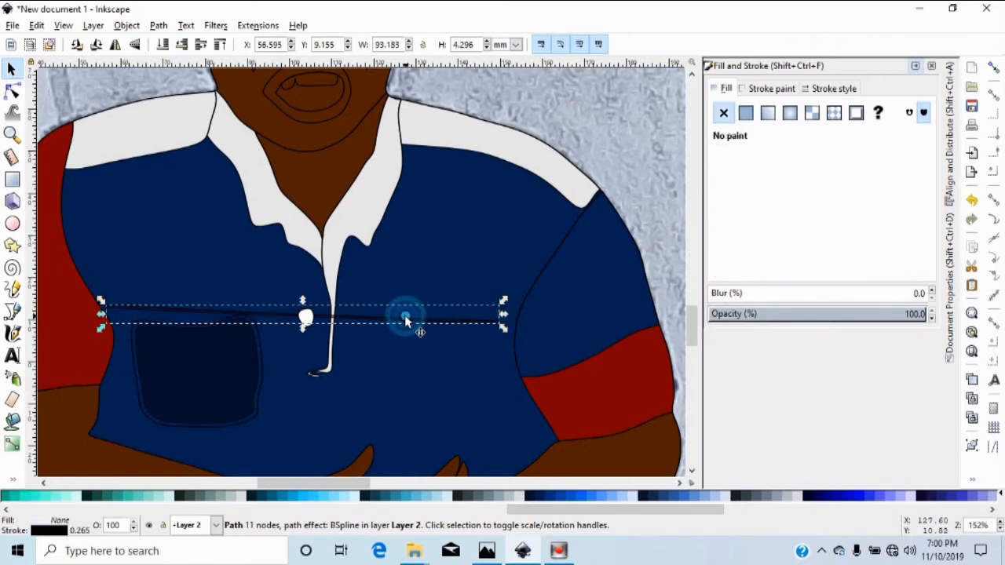
right_click(404, 315)
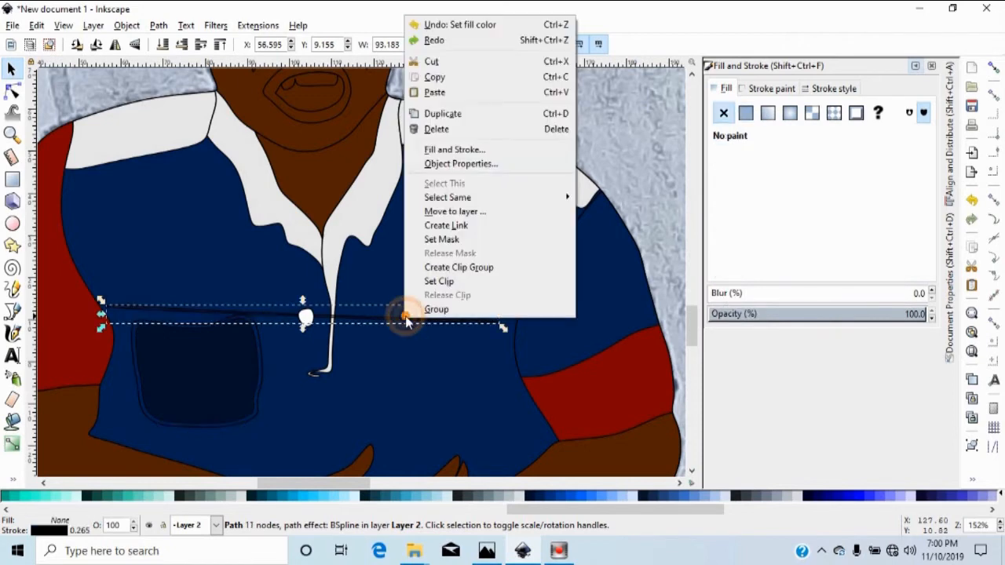
left_click(430, 94)
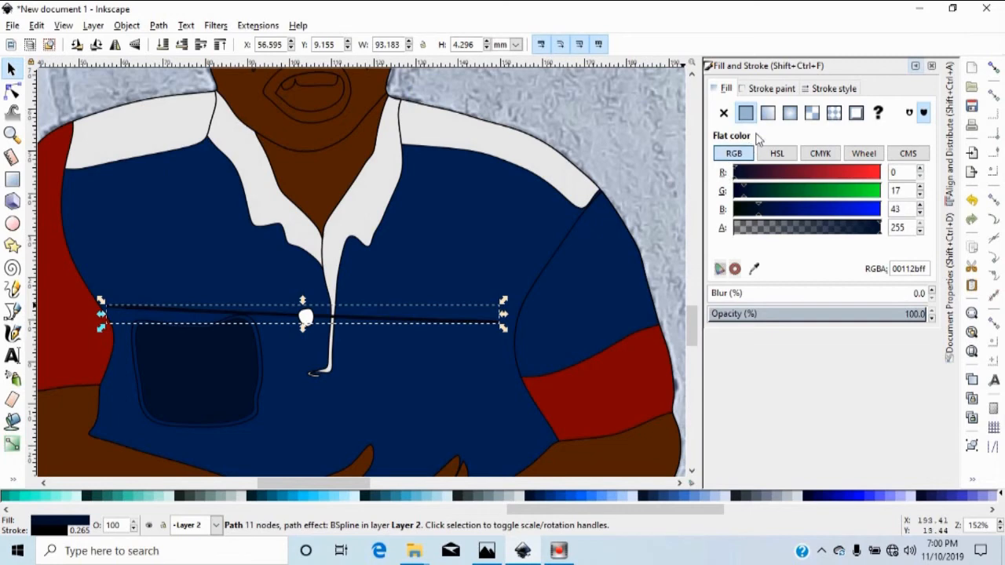
Remove the stroke paint from the thin chest line and deselect it.
left_click(770, 89)
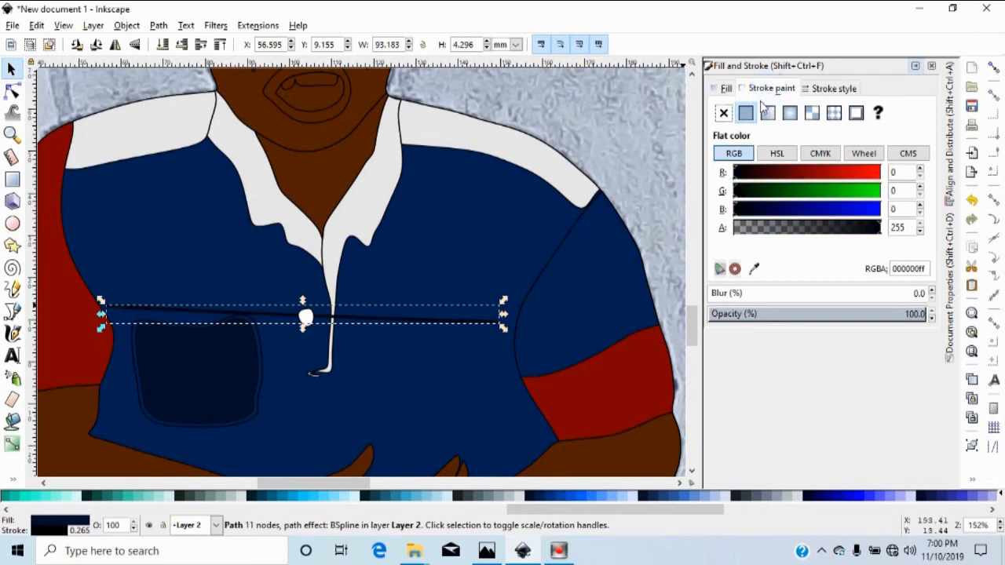
left_click(723, 115)
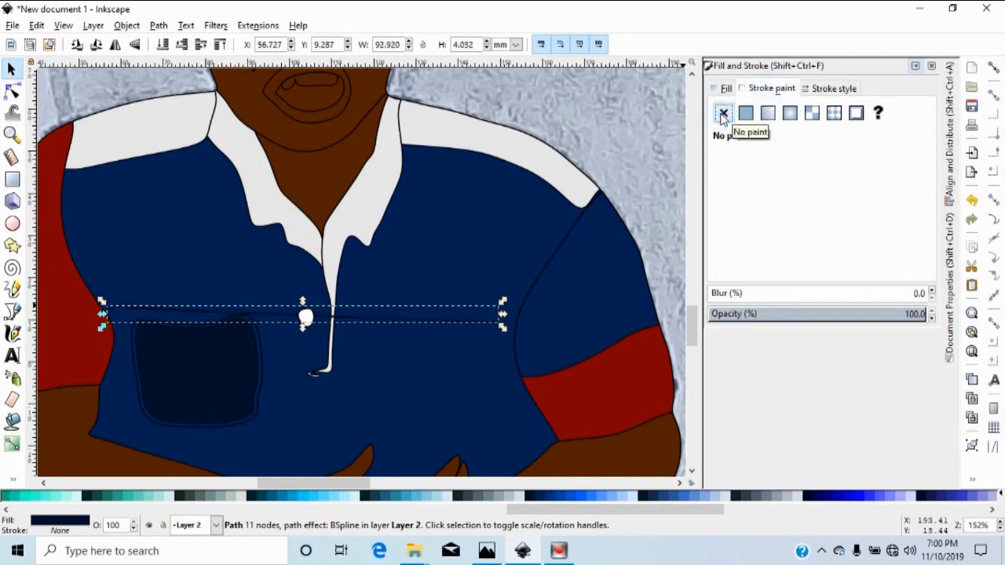
left_click(613, 148)
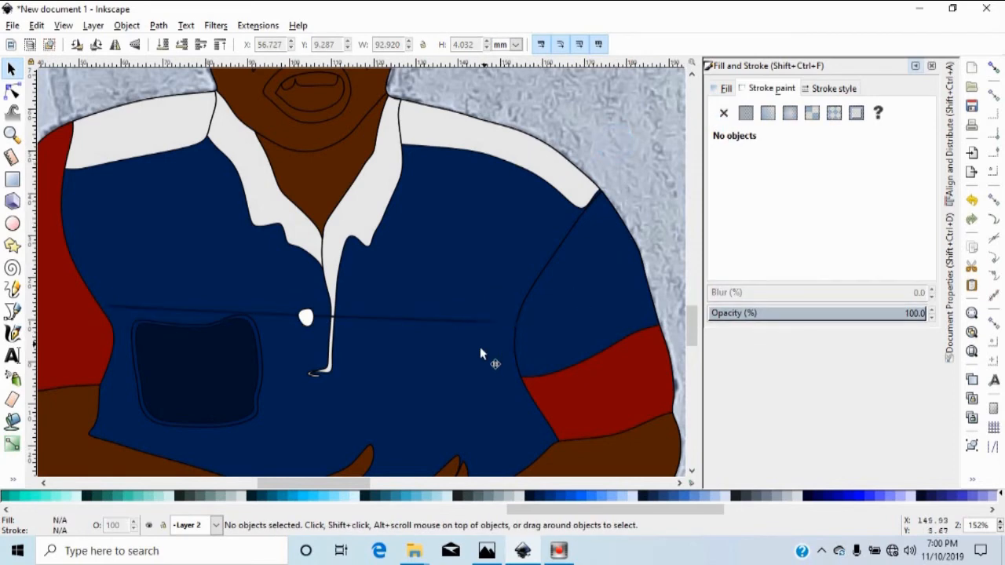
Fill the outer lip shape of the mouth with the very dark brown 2b1100ff.
scroll(392, 408, "down", 4)
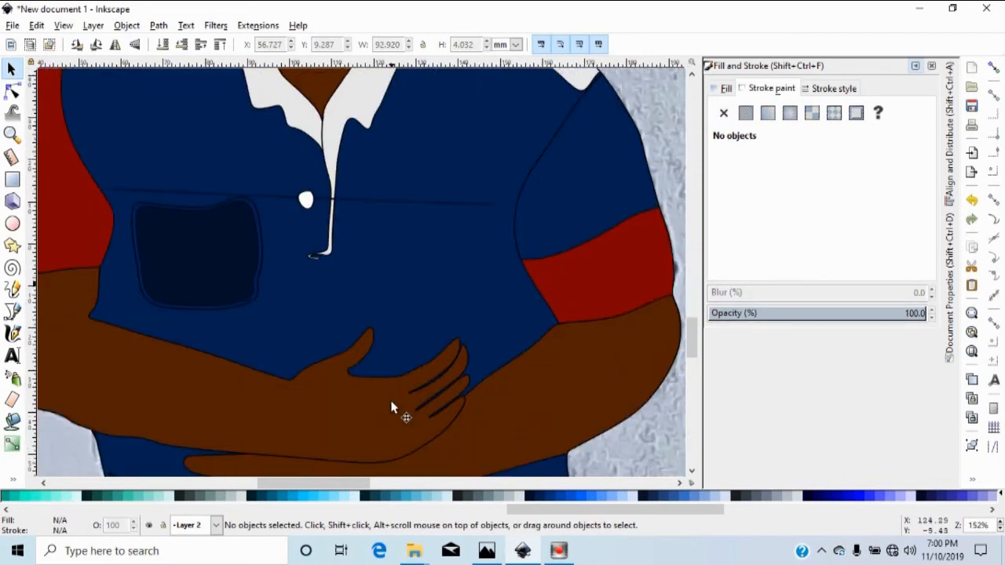
scroll(392, 237, "up", 8)
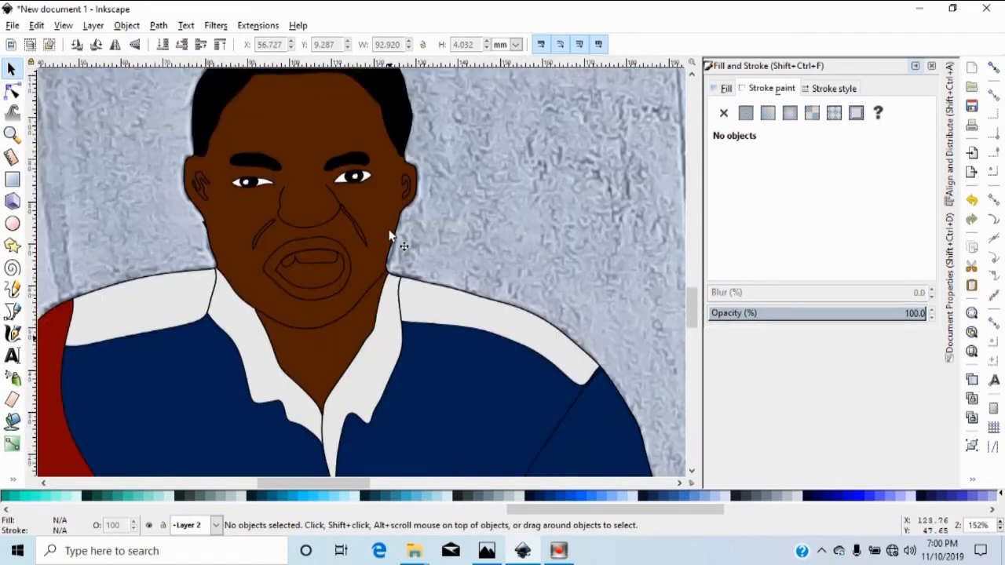
left_click(305, 238)
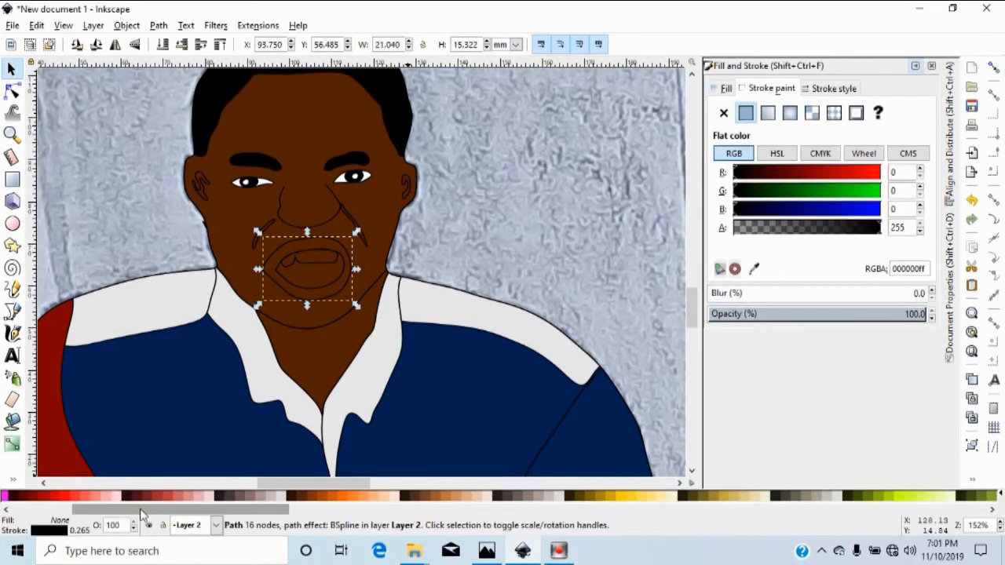
left_click(302, 502)
left_click(293, 495)
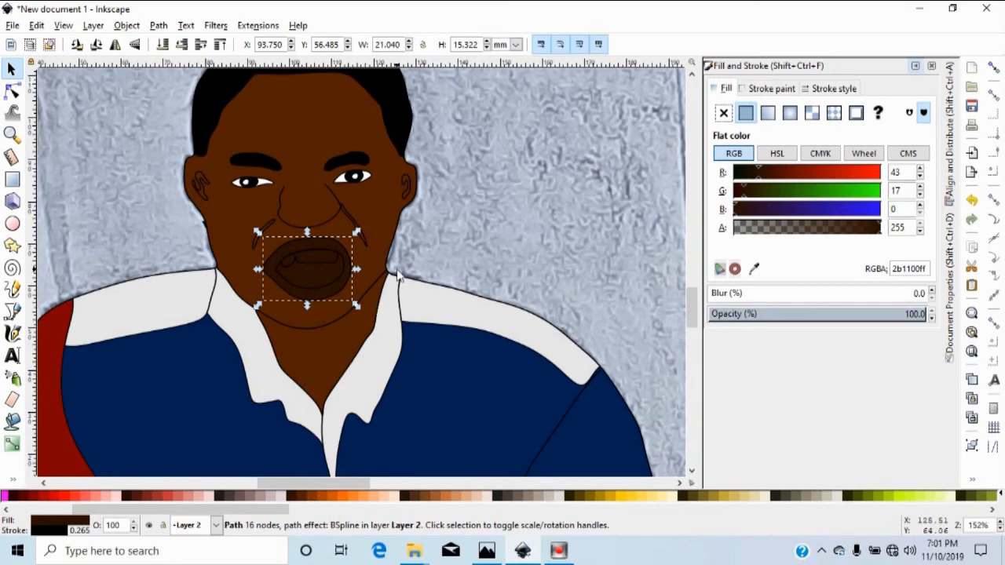
Fill the upper teeth shape inside the mouth with white ffffffff.
scroll(408, 274, "up", 2)
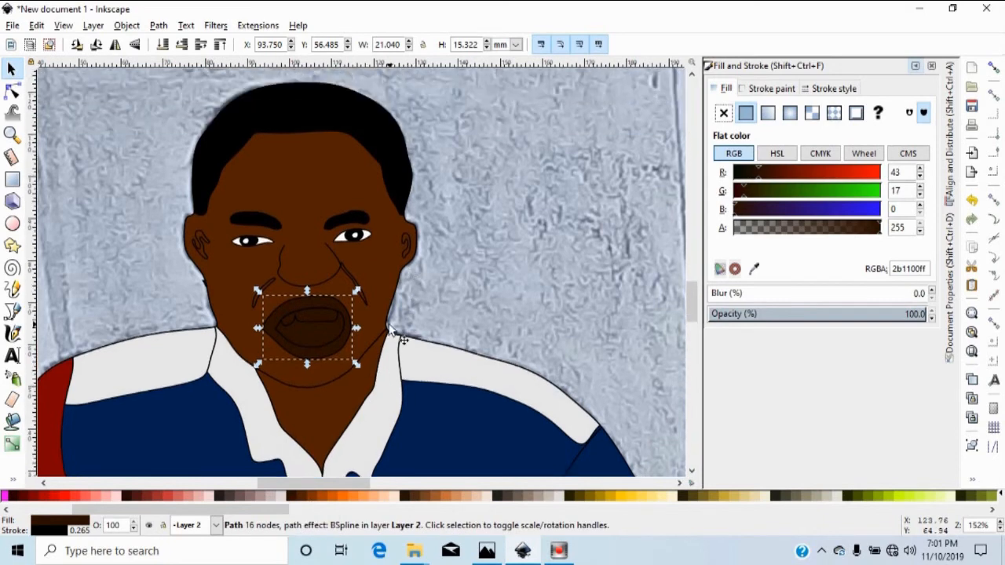
key("plus")
key("plus")
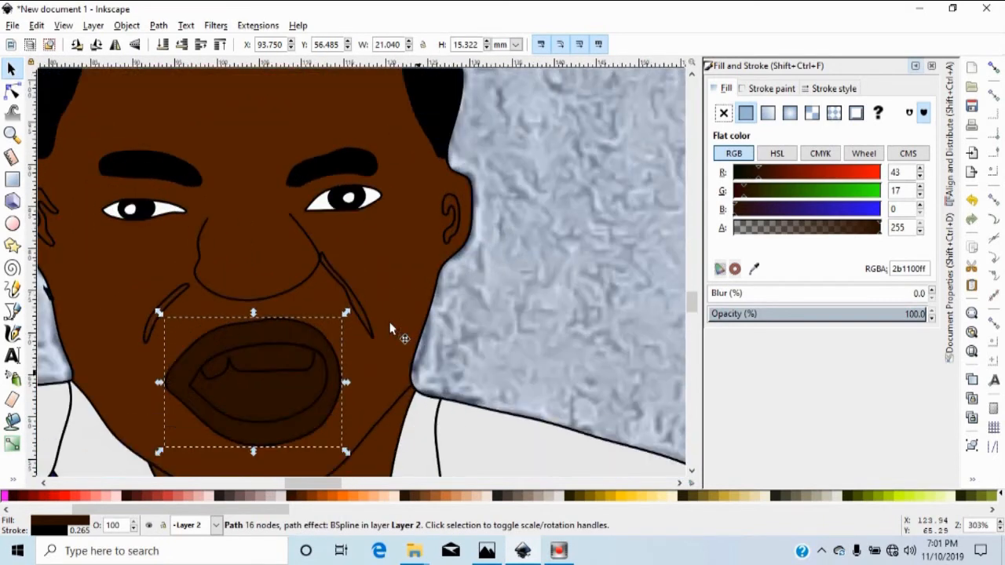
left_click(281, 345)
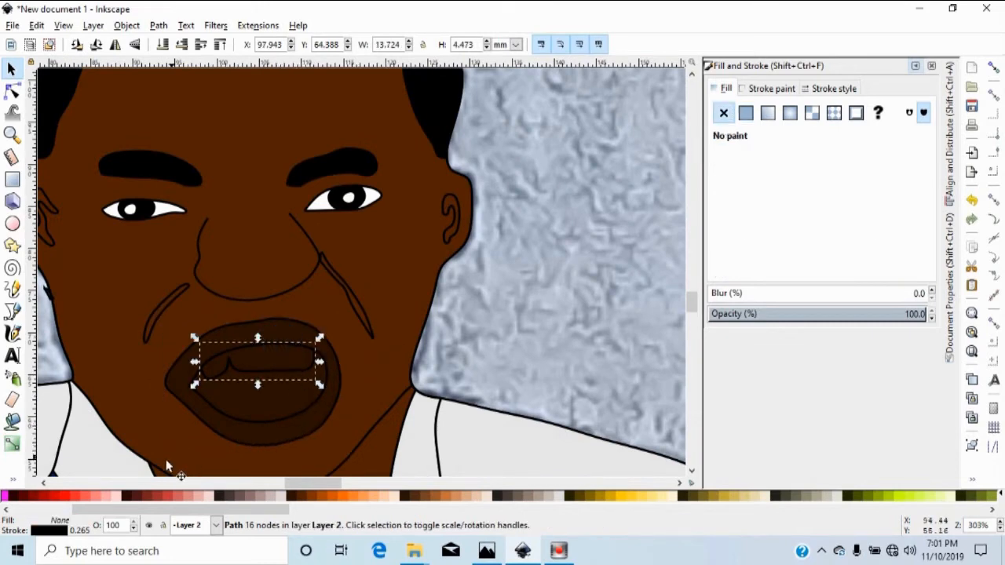
left_click_drag(94, 510, 12, 518)
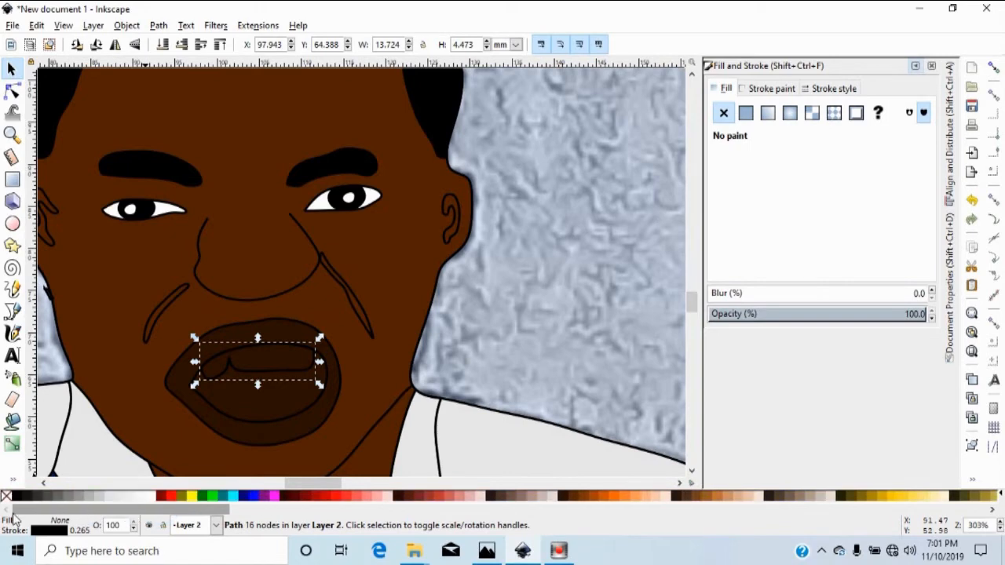
left_click(153, 495)
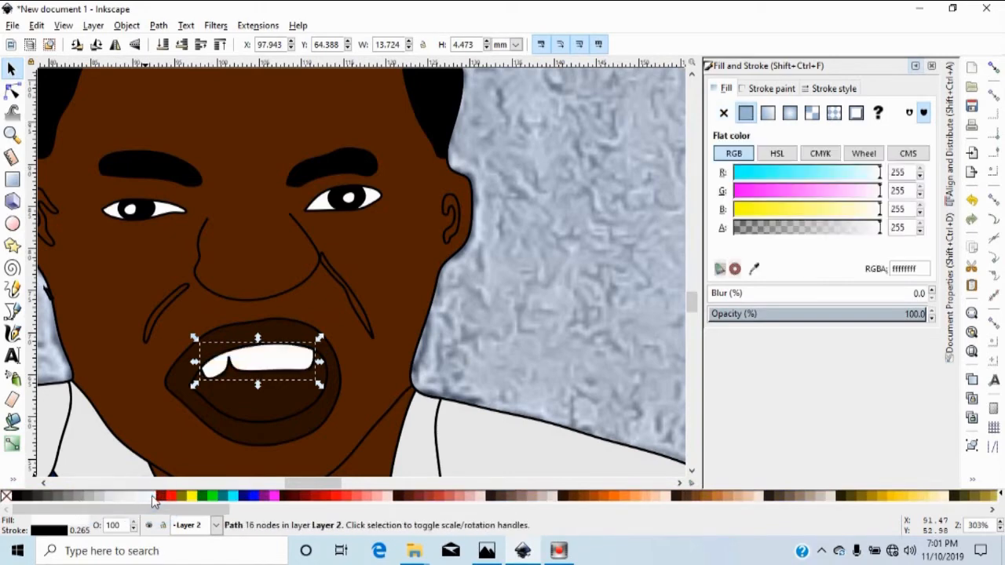
Fill the inner mouth shape behind the teeth with the red d40000ff and deselect it.
left_click(247, 421)
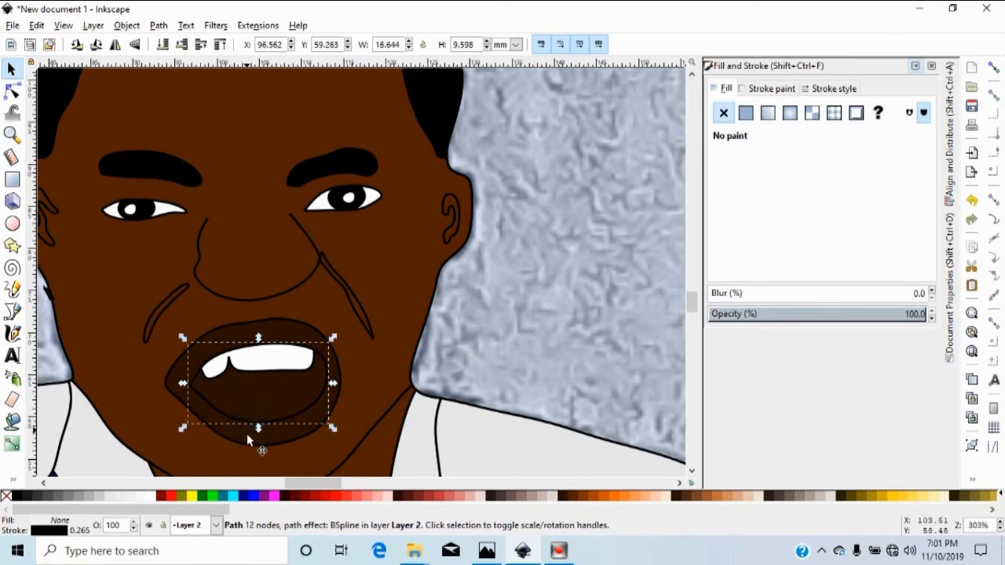
left_click(303, 496)
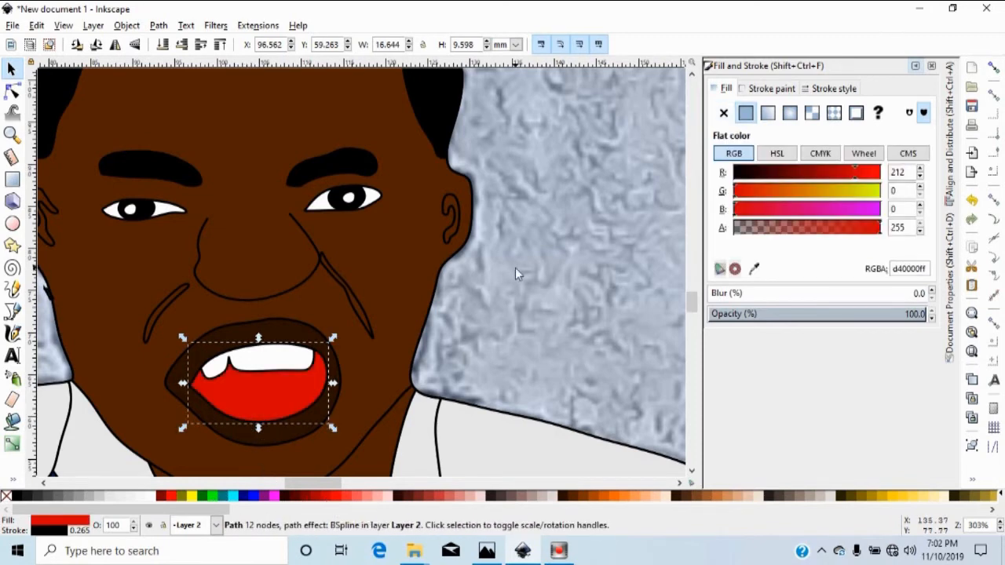
key("Escape")
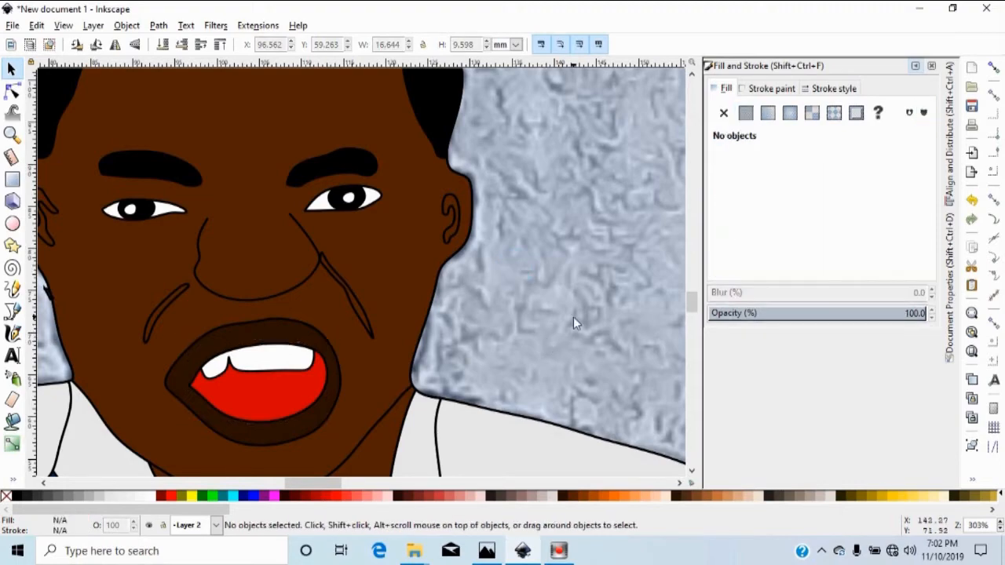
Duplicate the semi-transparent purple trousers shape in place.
key("minus")
key("minus")
key("minus")
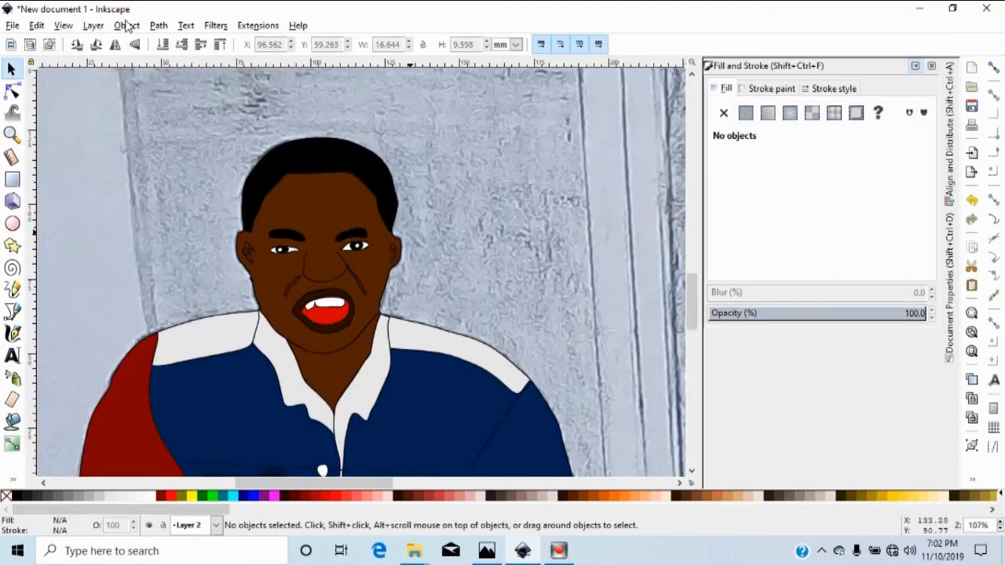
key("minus")
scroll(512, 247, "down", 9)
scroll(512, 246, "down", 8)
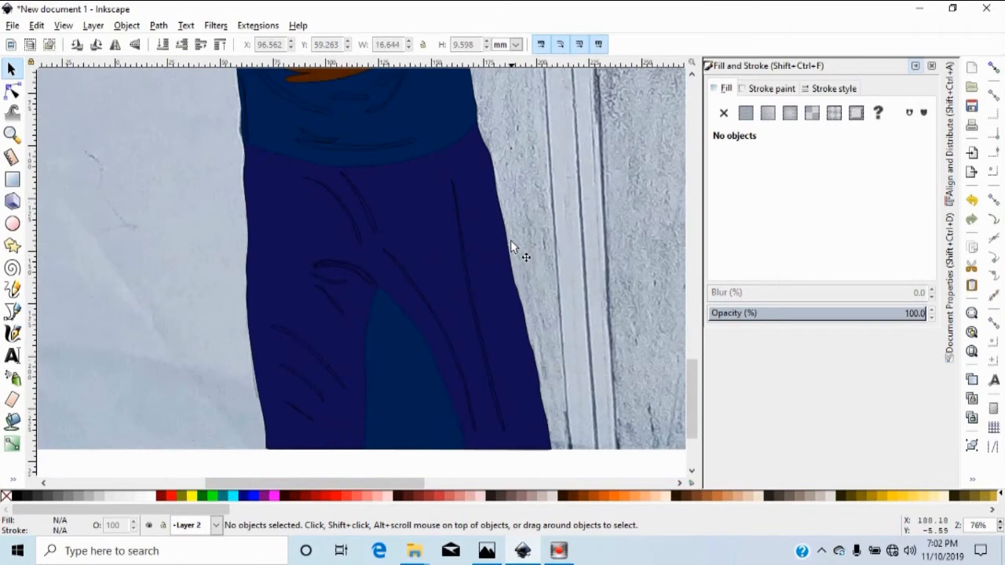
left_click(446, 278)
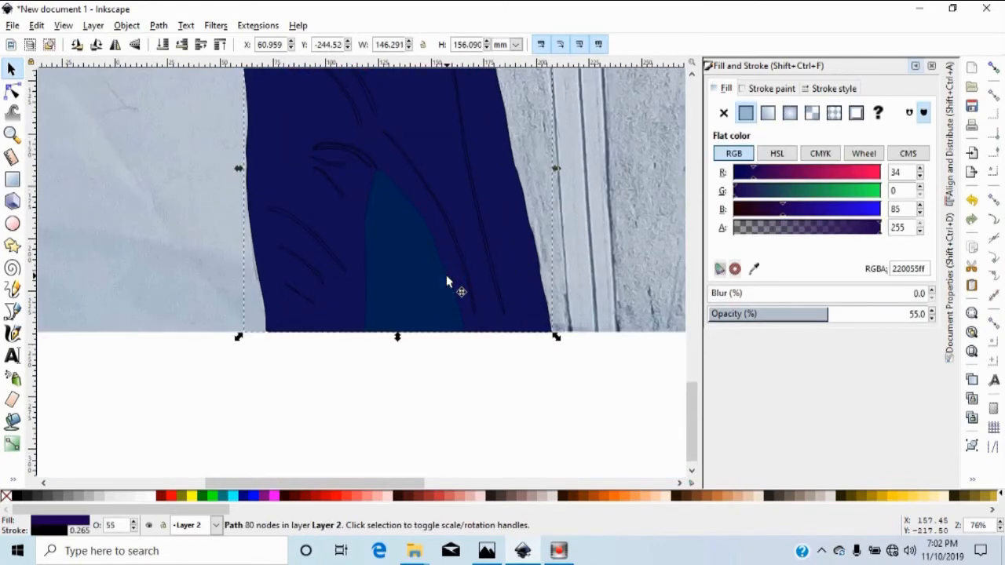
scroll(473, 309, "up", 3)
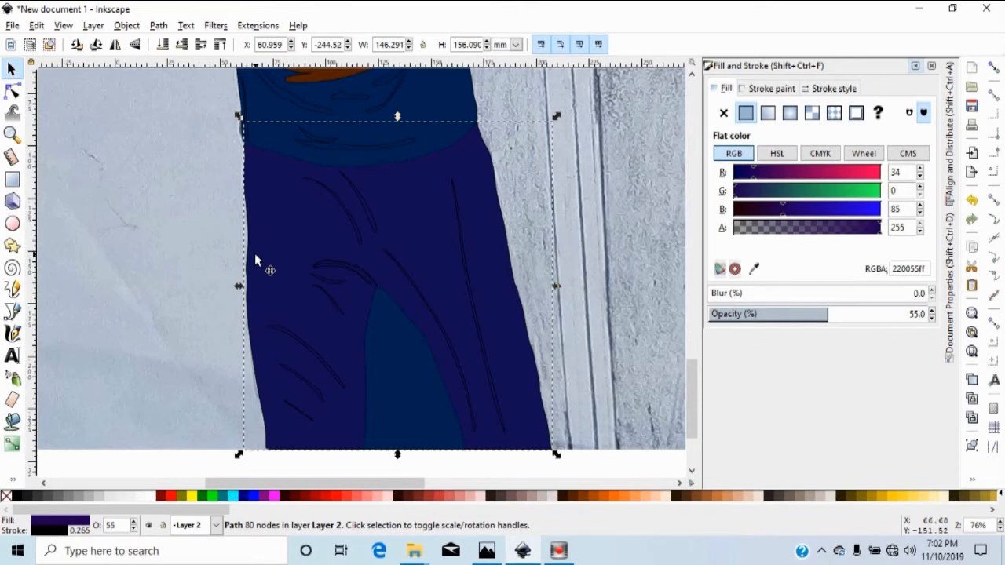
key("ctrl")
key("ctrl")
Add the navy shirt shape to the selection and subtract the duplicated trousers from it with Difference.
key("shift")
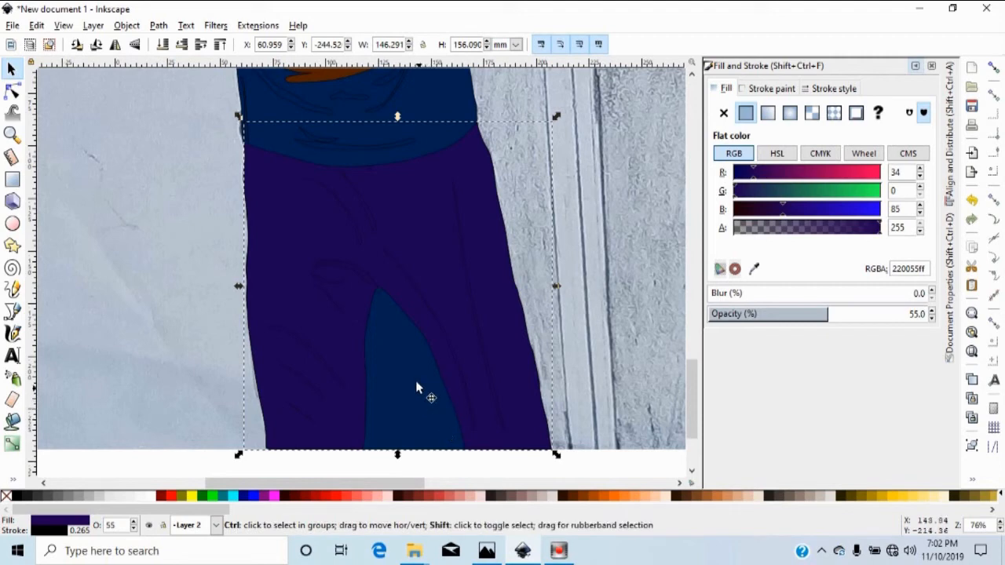
left_click(450, 102, "ctrl+shift")
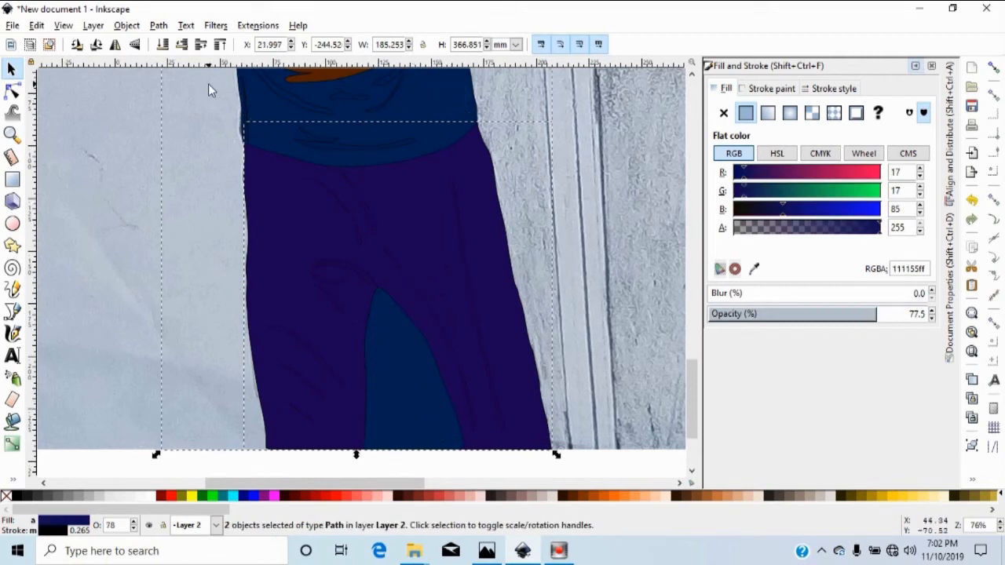
left_click(158, 25)
mouse_move(186, 25)
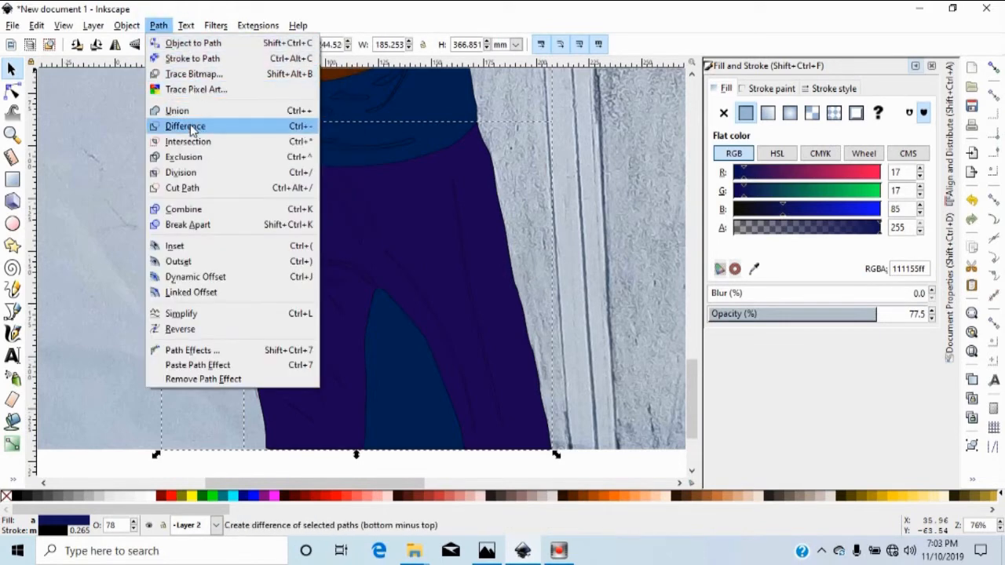
left_click(189, 128)
Break the cut navy shirt path apart into separate pieces.
scroll(316, 202, "down", 2)
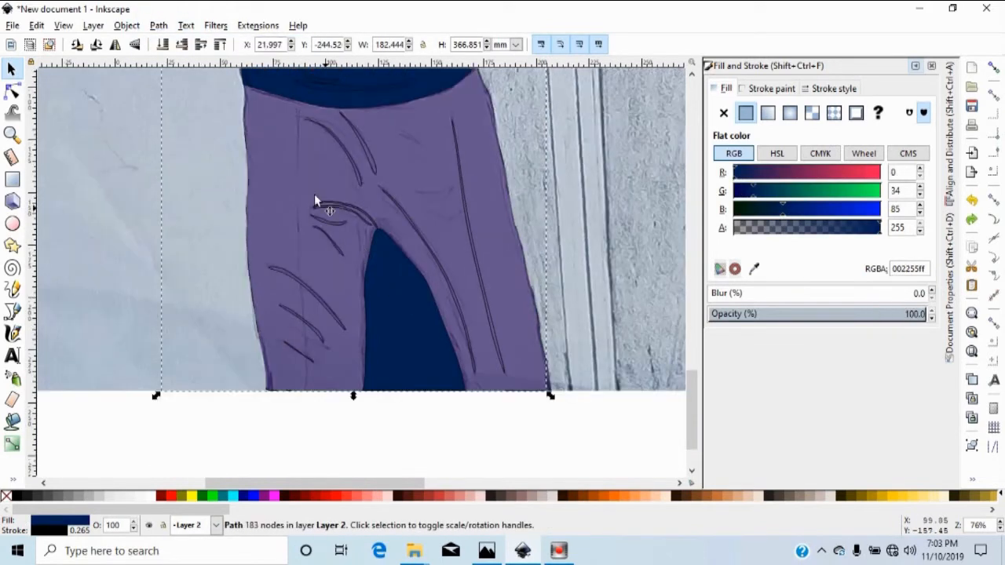
left_click(158, 25)
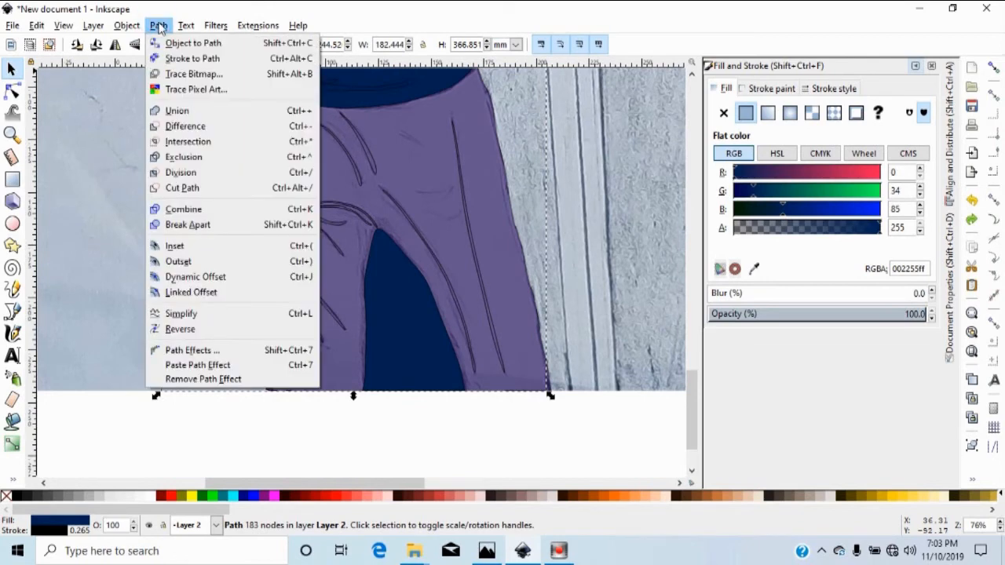
left_click(224, 226)
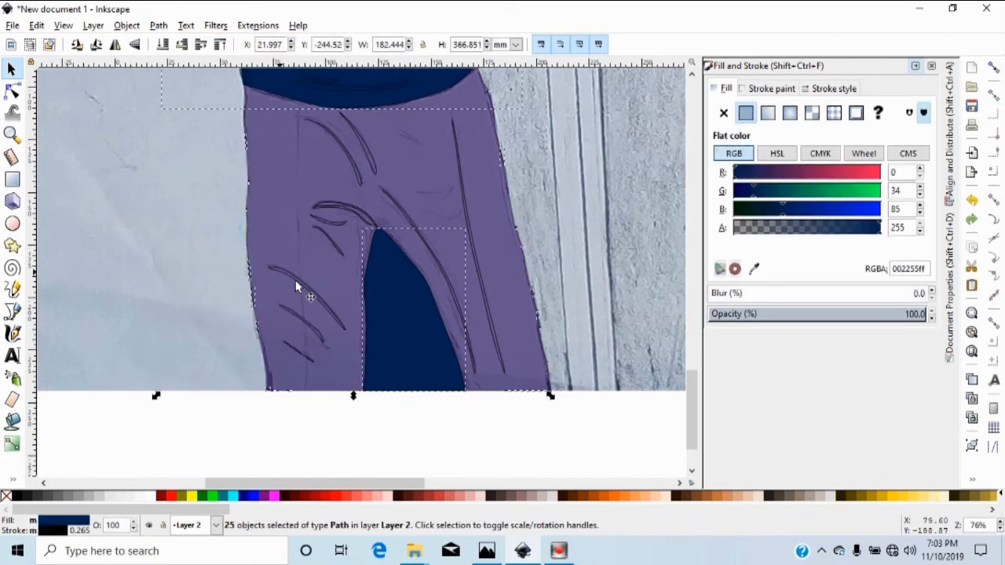
Pull the leftover navy piece out from between the trouser legs and delete it.
left_click(384, 271)
left_click(204, 271)
left_click(370, 280)
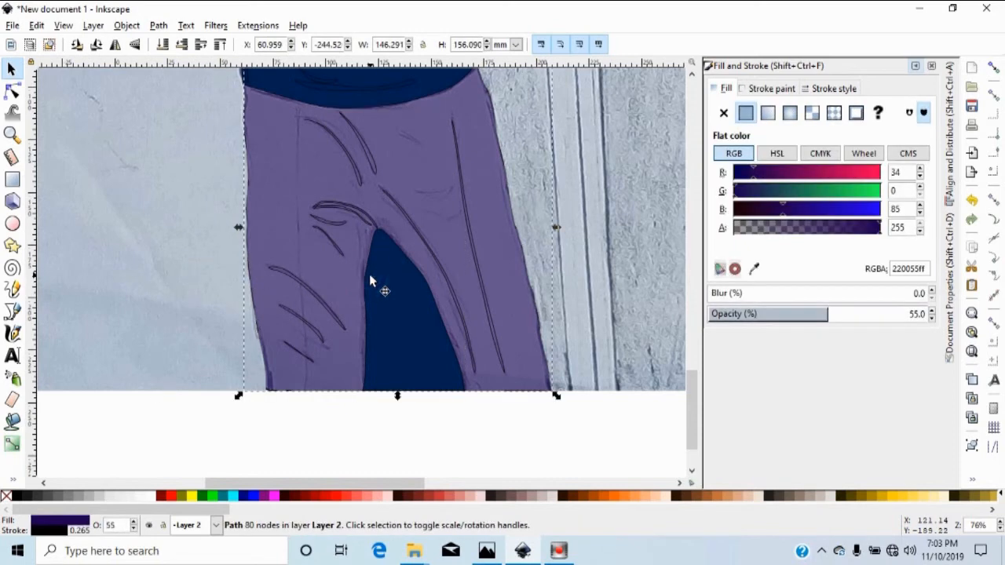
left_click(392, 264)
left_click_drag(406, 280, 659, 239)
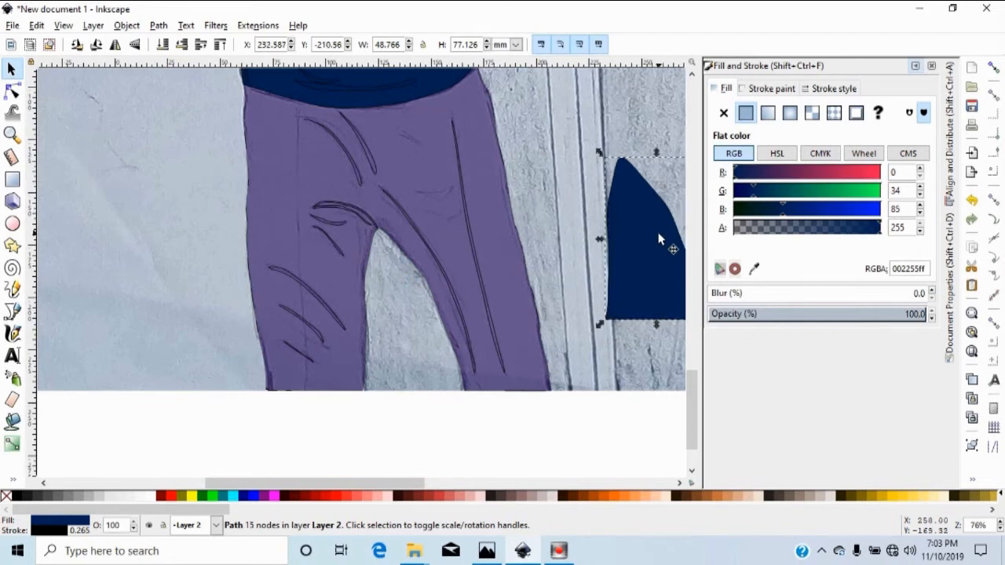
key("Delete")
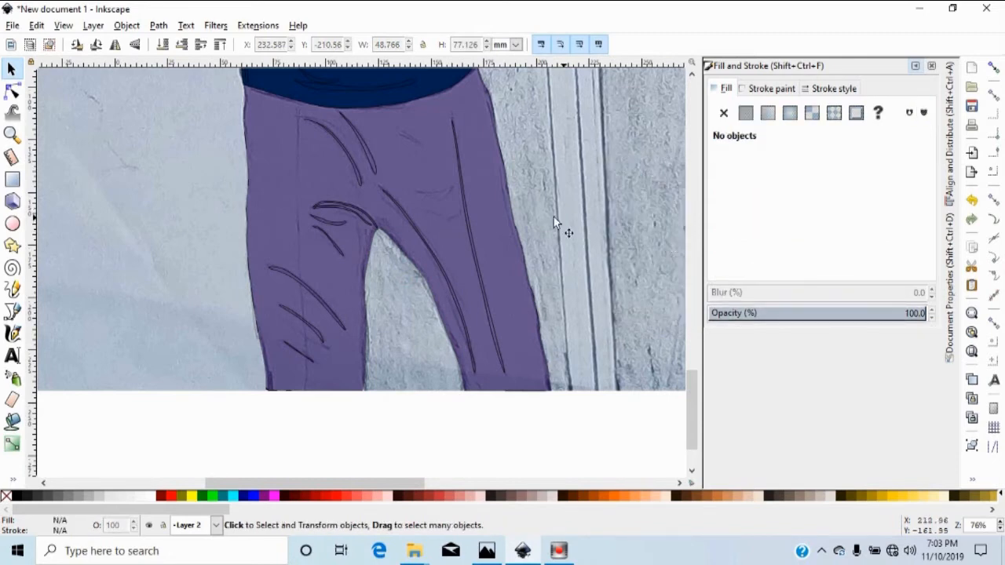
Set the purple trousers' opacity to 100% and deselect them.
left_click(509, 198)
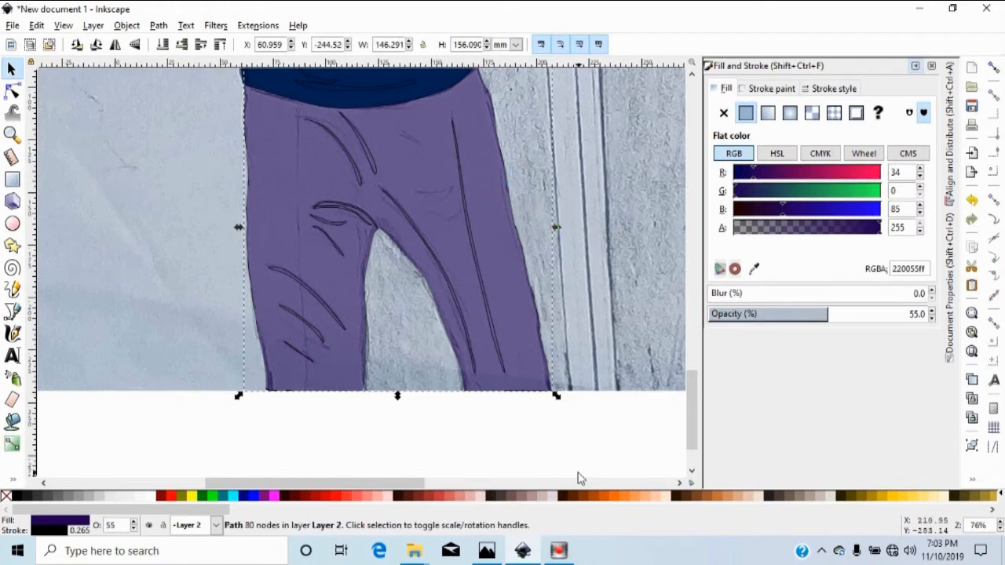
scroll(579, 491, "down", 3)
left_click(932, 311)
left_click(932, 312)
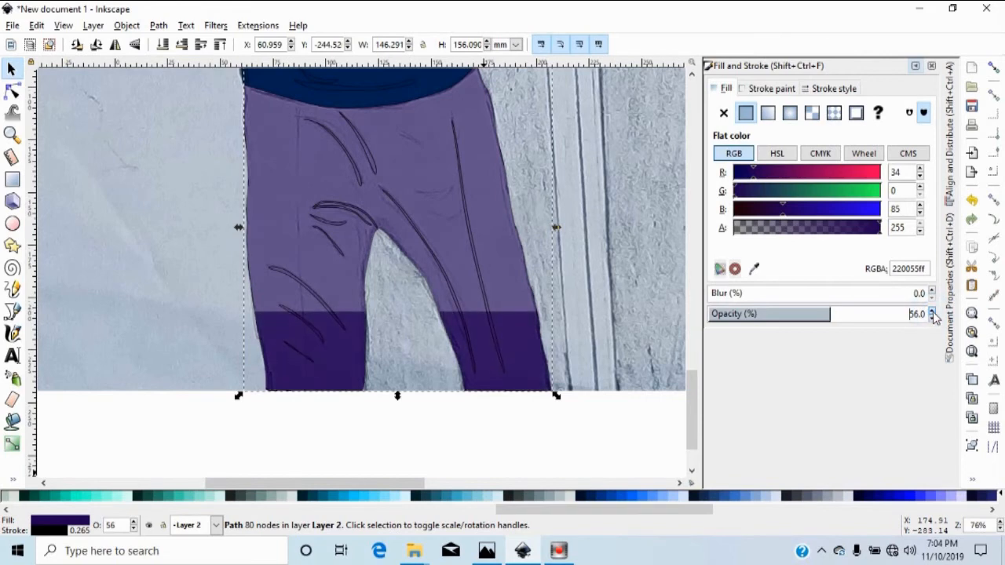
left_click(932, 313)
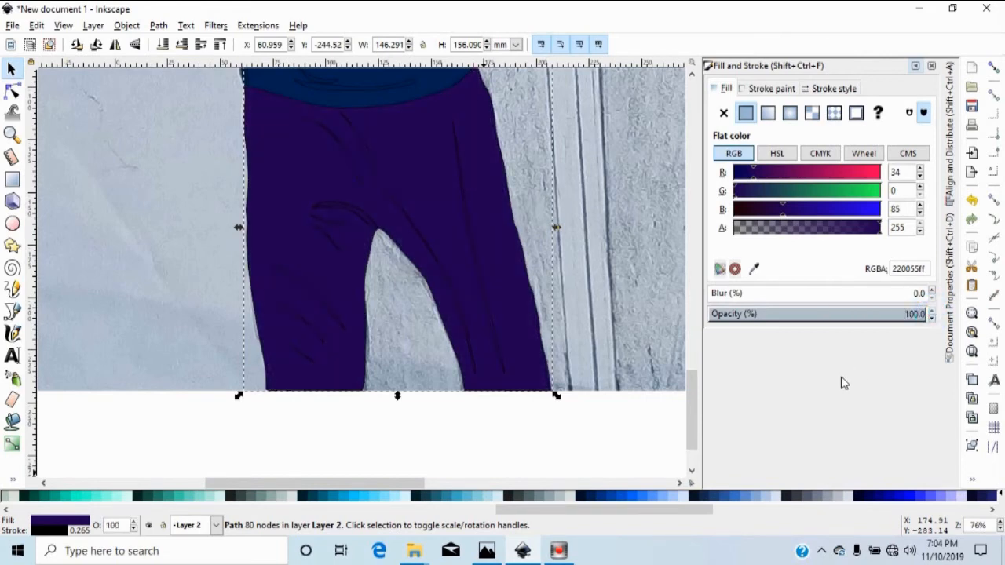
scroll(495, 384, "up", 3)
scroll(495, 384, "up", 4)
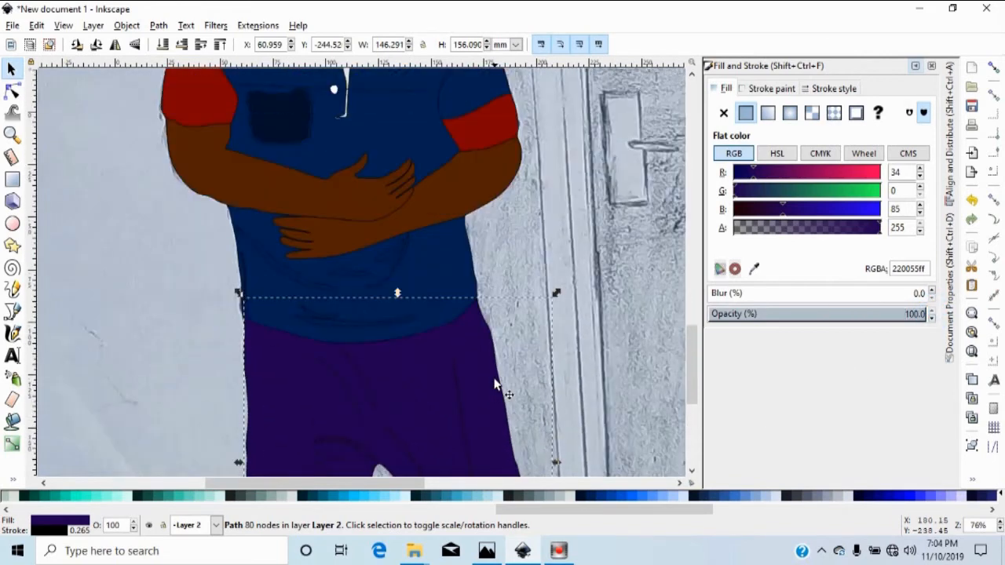
scroll(548, 283, "down", 4)
left_click(525, 117)
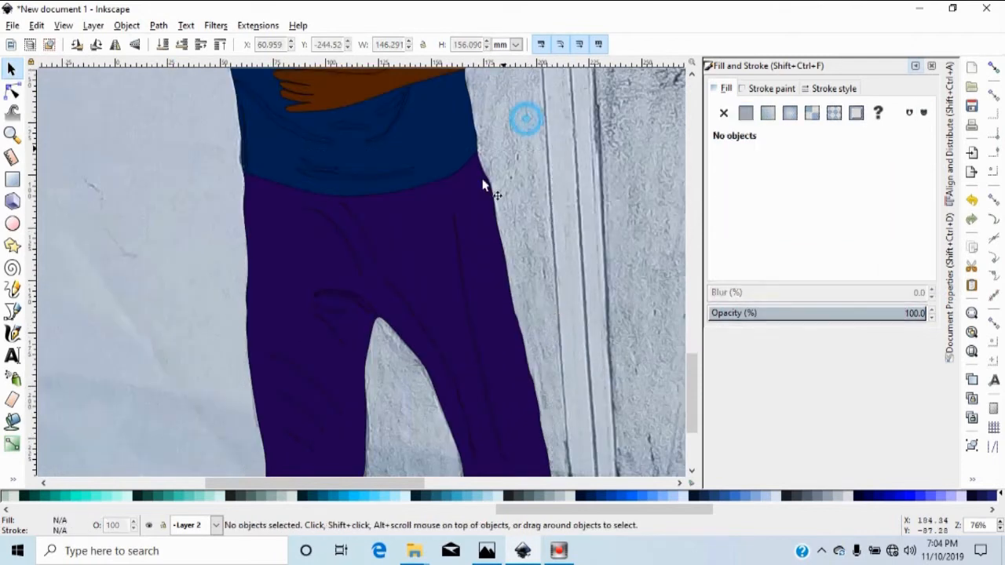
Fill the long crease line down the right-hand trouser leg with the dark navy 00002bff and remove its stroke paint.
left_click(463, 281)
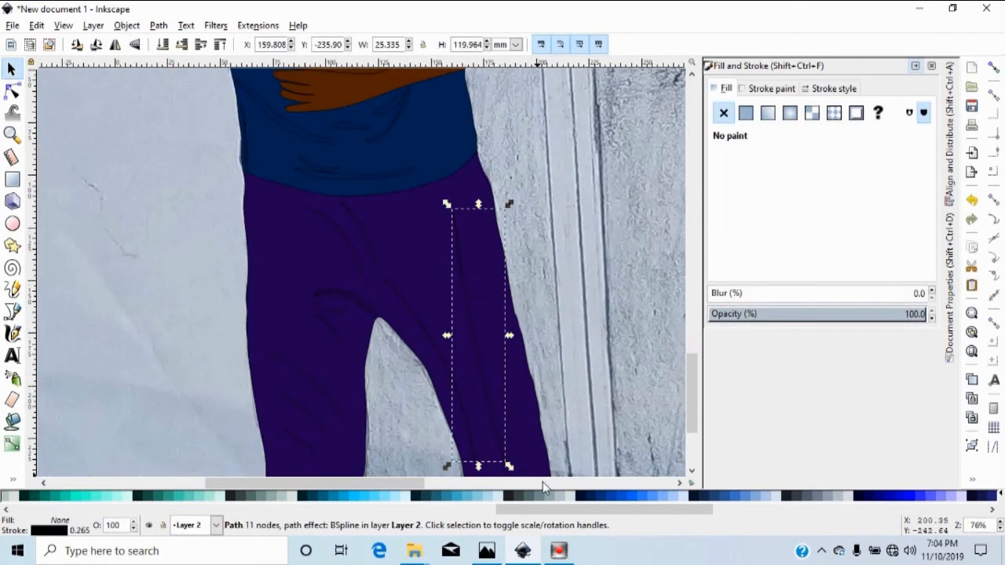
left_click(848, 496)
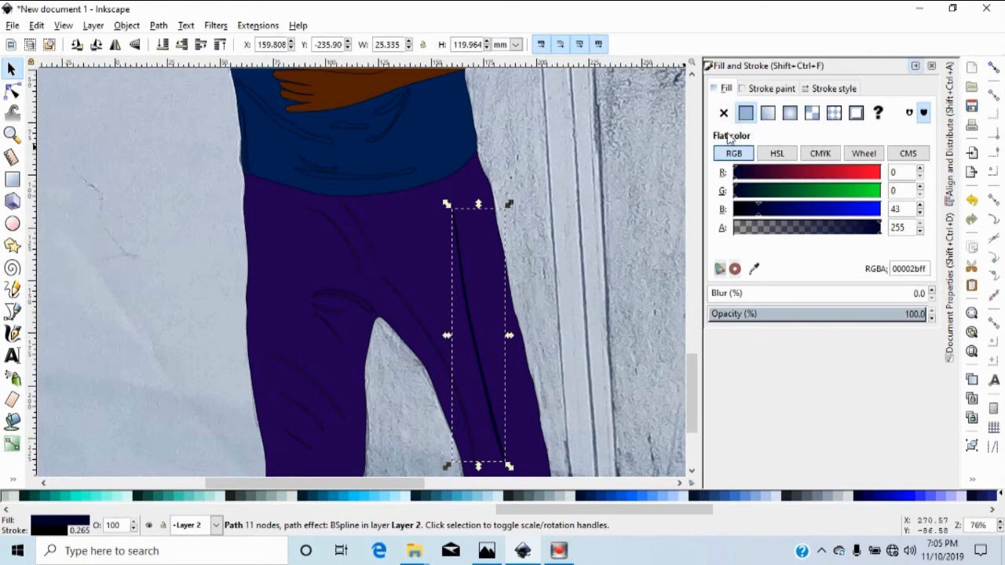
left_click(768, 90)
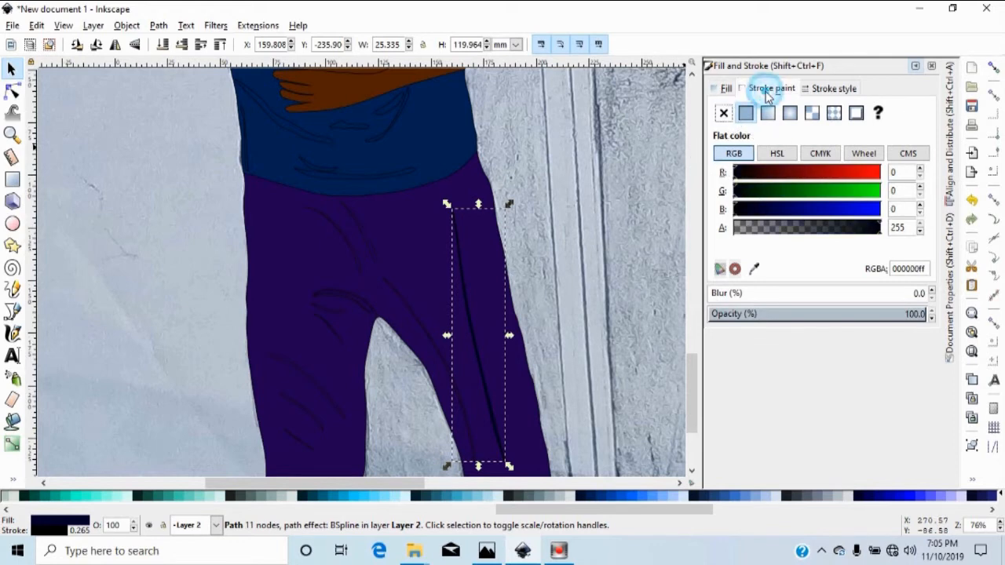
left_click(722, 113)
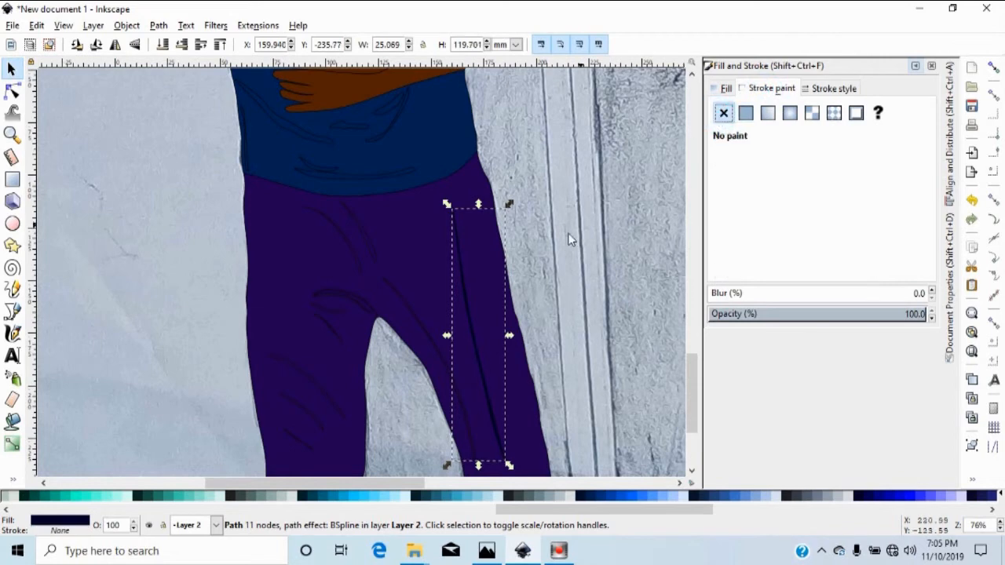
left_click(726, 89)
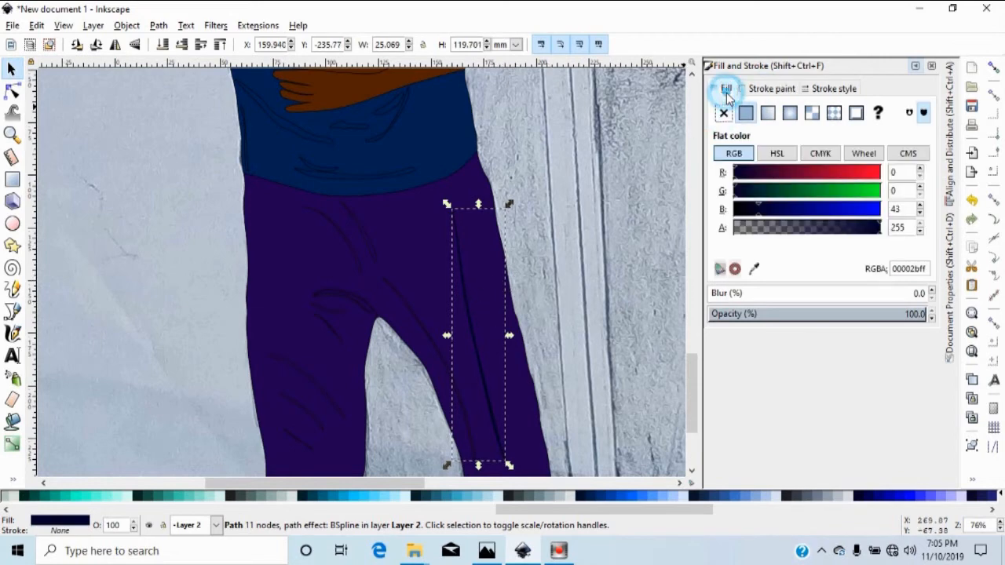
Copy the long trouser crease's fill code 00002bff and apply it to the inner of the two creases below the waistband.
left_click_drag(929, 269, 898, 269)
right_click(910, 269)
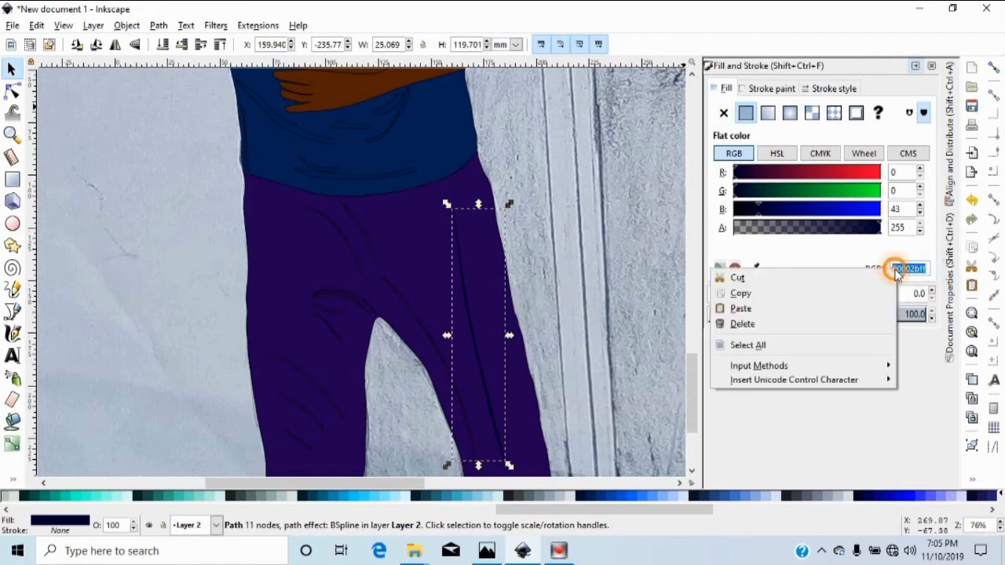
left_click(788, 293)
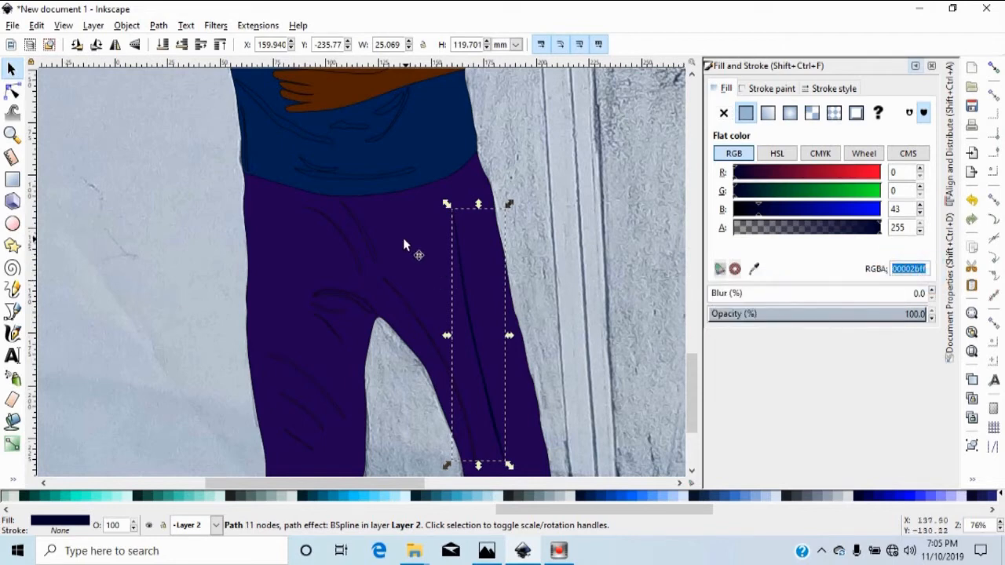
left_click(369, 250)
right_click(371, 250)
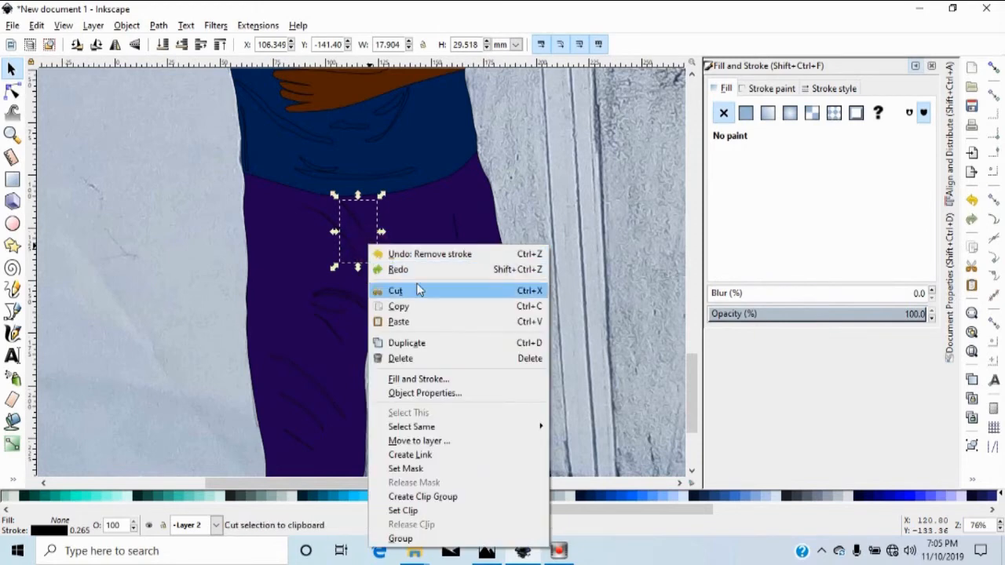
left_click(412, 325)
Fill the long inner-thigh crease and the remaining crease below the waistband with the copied dark navy 00002bff.
left_click(408, 308)
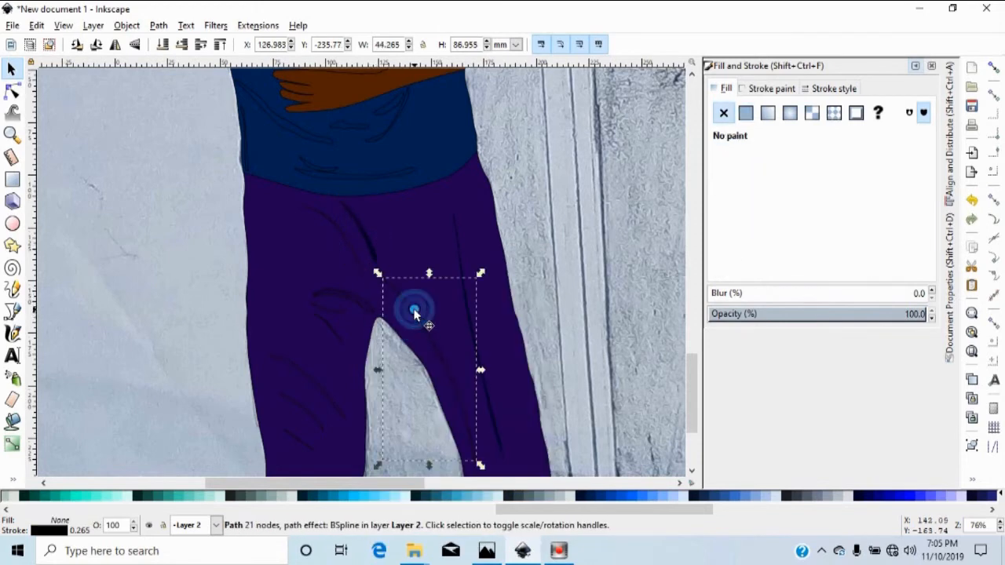
right_click(411, 306)
left_click(439, 85)
left_click(332, 228)
right_click(333, 227)
left_click(359, 297)
Fill the lower arched crotch crease and the short diagonal crease beneath it with the copied dark navy.
left_click(361, 305)
right_click(360, 306)
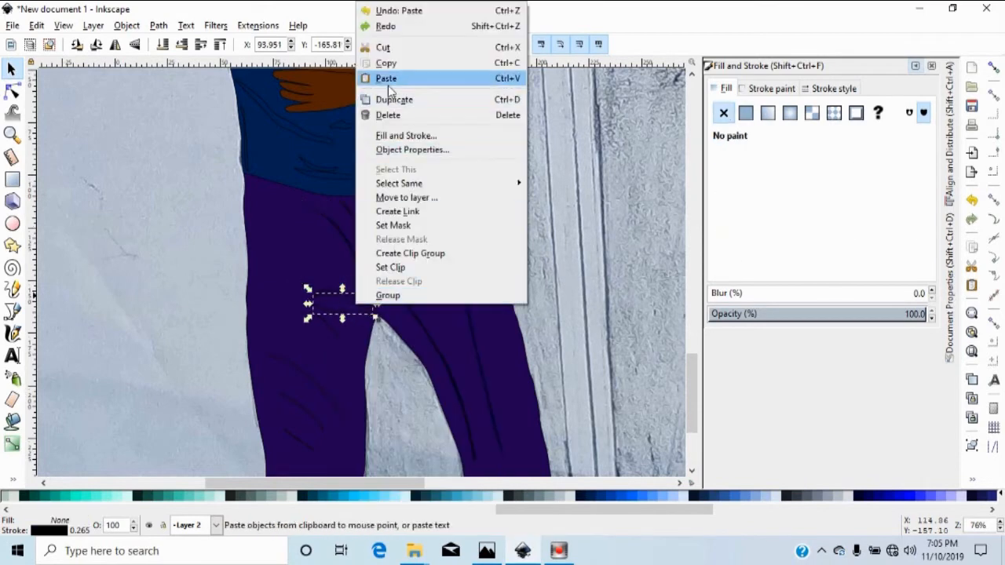
left_click(390, 90)
left_click(331, 329)
right_click(332, 330)
left_click(361, 103)
Fill the upper arched crotch crease, overlapping the one already coloured, with the copied dark navy.
left_click(350, 293)
left_click(359, 295)
left_click(361, 302)
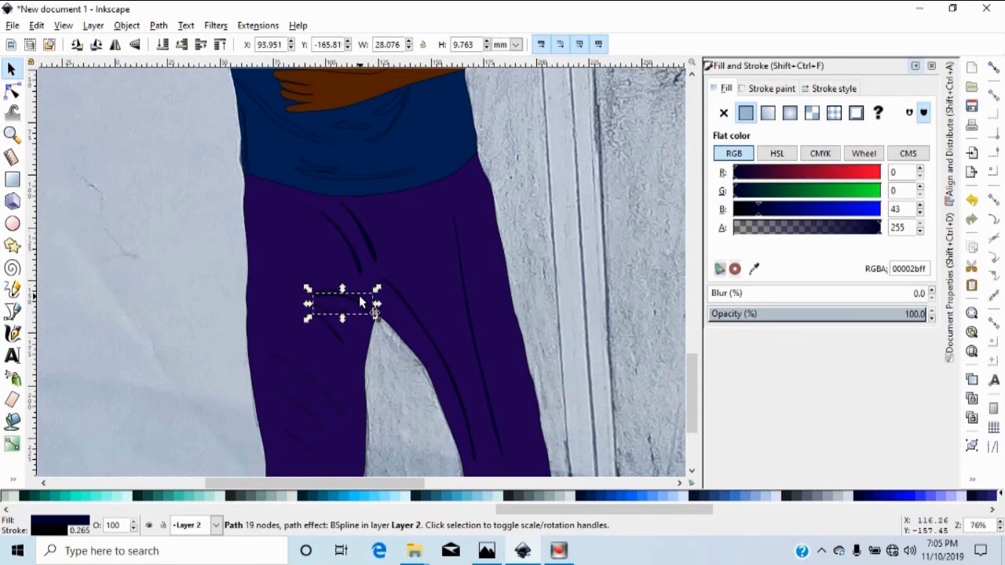
scroll(360, 301, "up", 3, "ctrl")
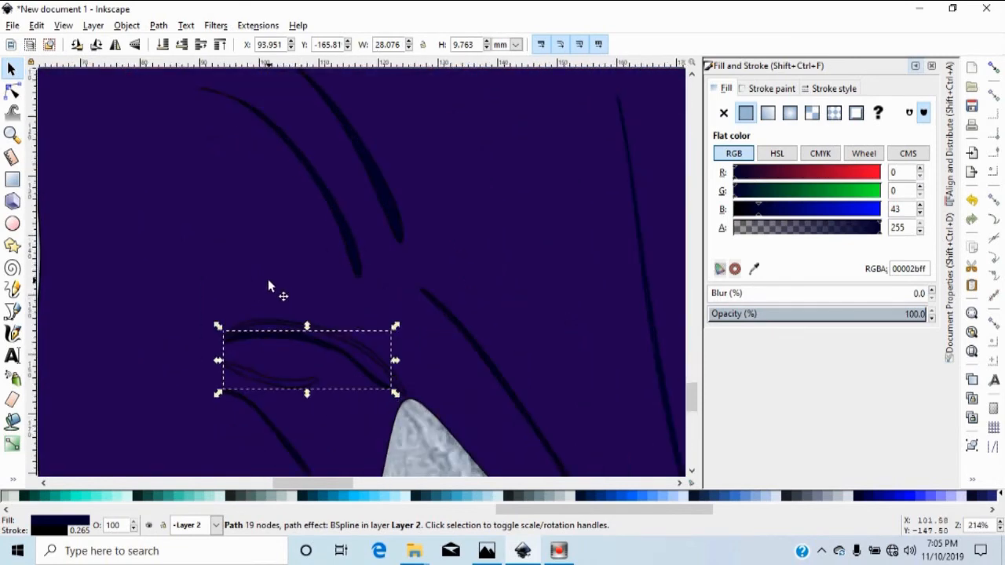
left_click(313, 330)
left_click(314, 327, "alt")
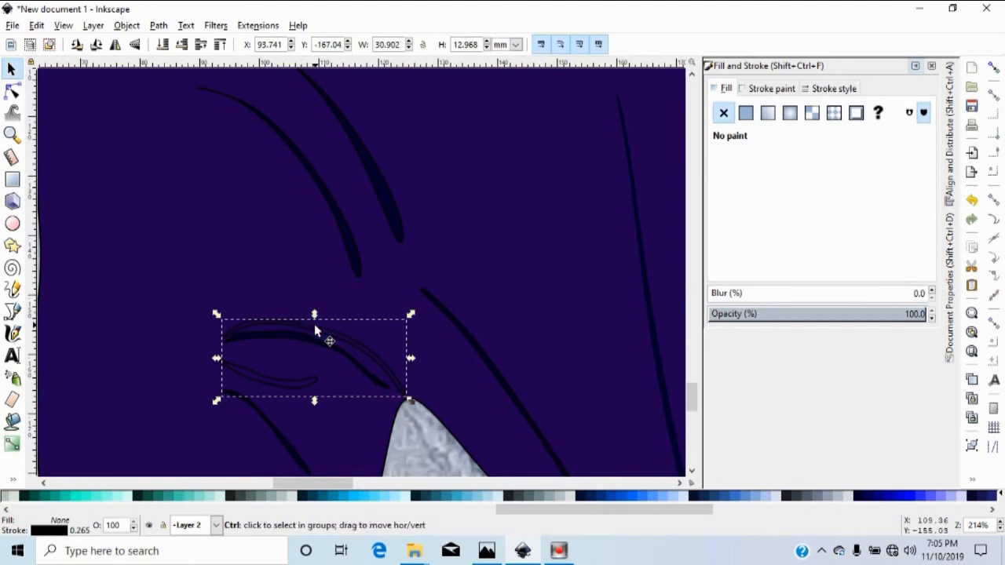
key("ctrl+shift+v")
Remove the stroke paint from the two creases below the waistband and from the long inner-thigh crease.
left_click(389, 208)
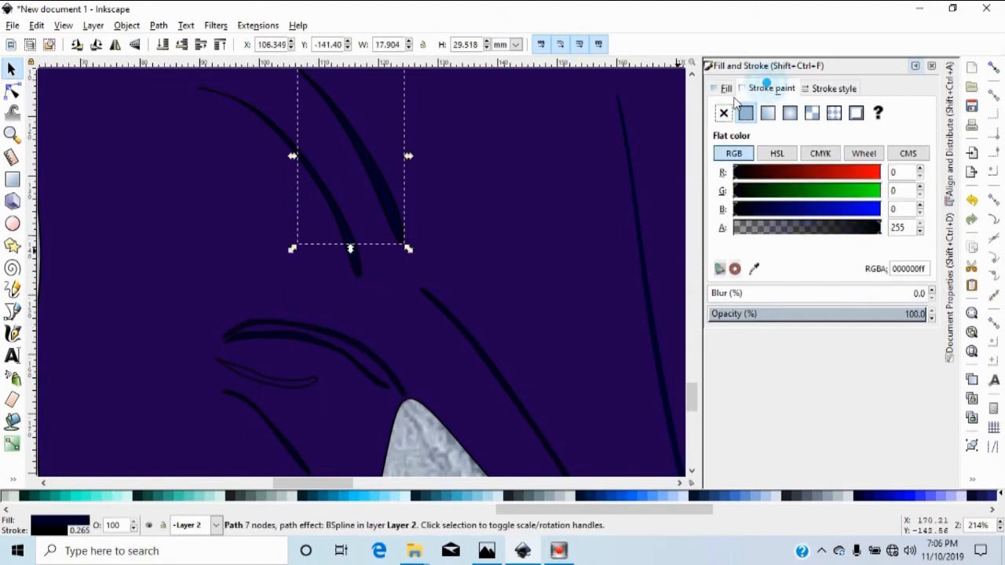
left_click(770, 88)
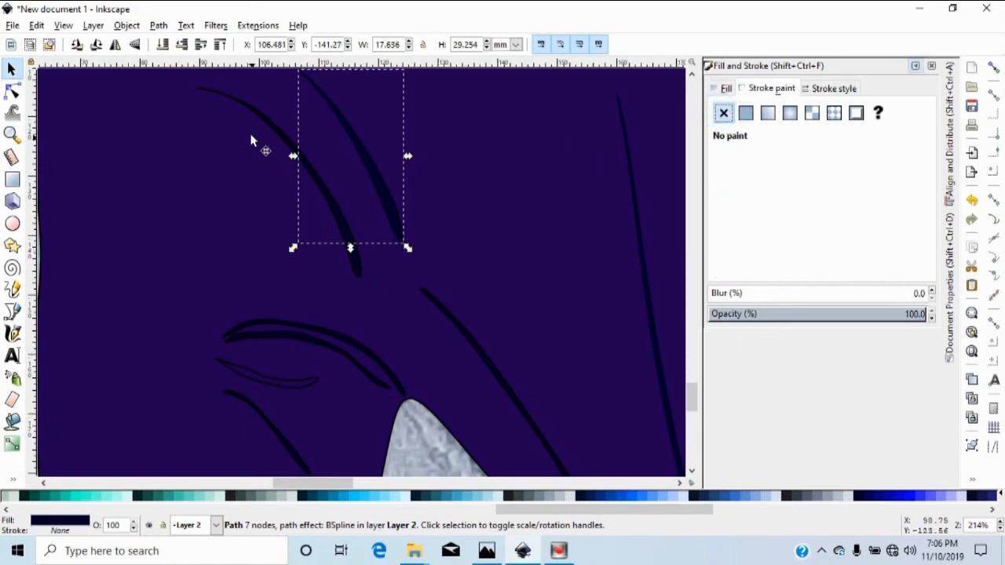
left_click(351, 261)
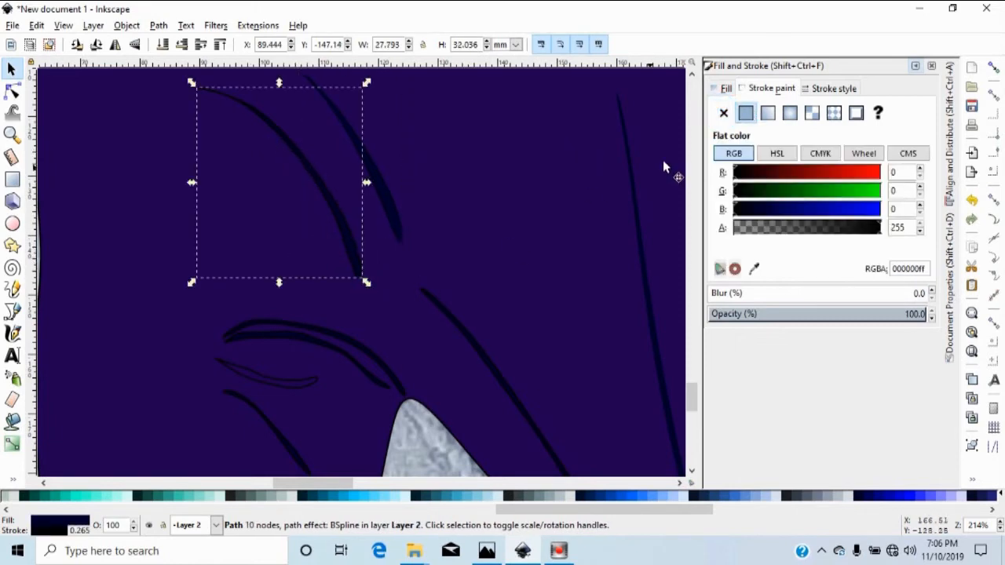
left_click(723, 113)
left_click(504, 374)
left_click(723, 114)
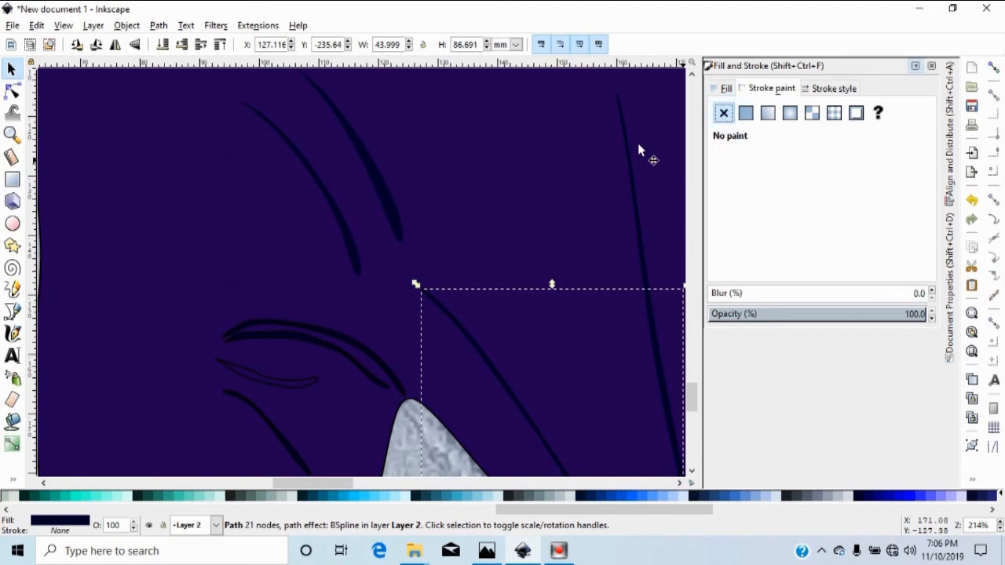
Remove the stroke paint from the two arched creases beside the crotch.
left_click(331, 353)
left_click(723, 113)
left_click(358, 369)
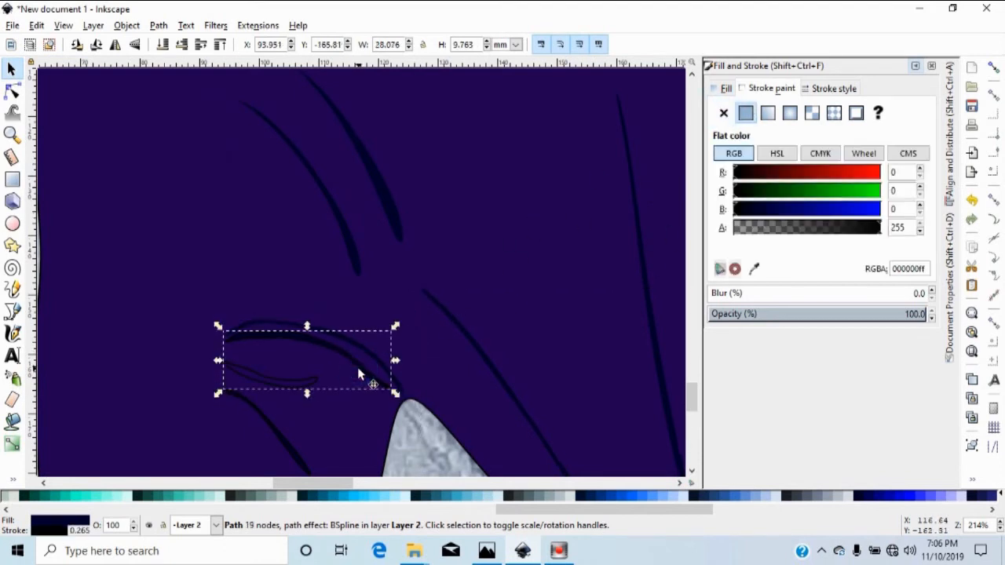
left_click(720, 114)
Fill the small curved crease under the crotch arches with dark navy, removing its stroke and that of the short diagonal crease below.
left_click(267, 373)
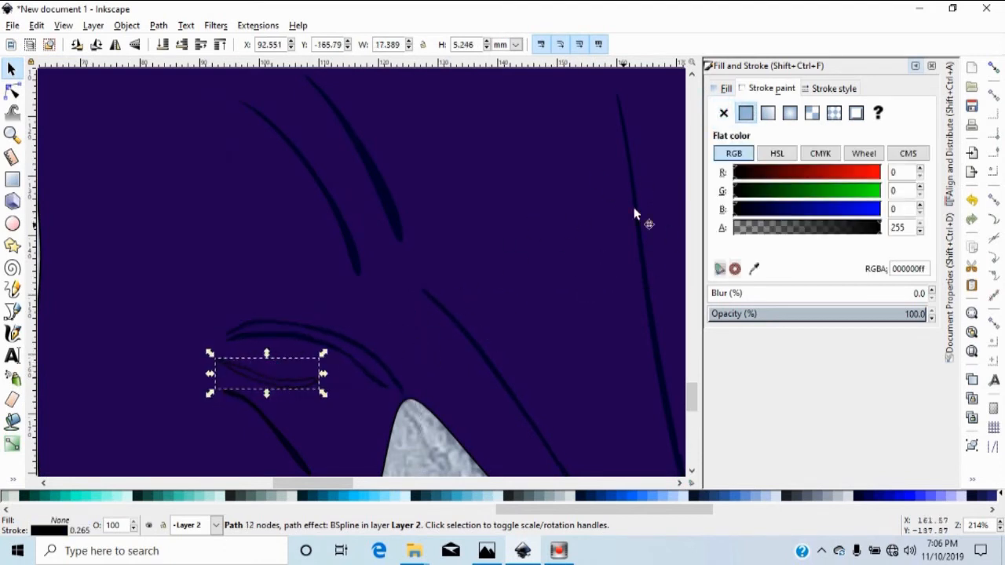
right_click(268, 375)
left_click(324, 152)
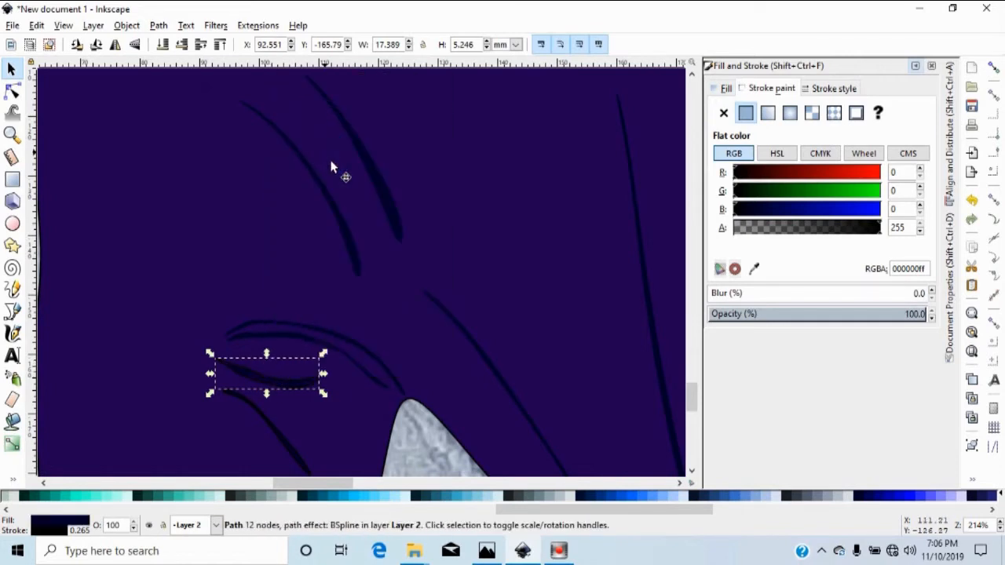
left_click(723, 113)
scroll(500, 287, "down", 5)
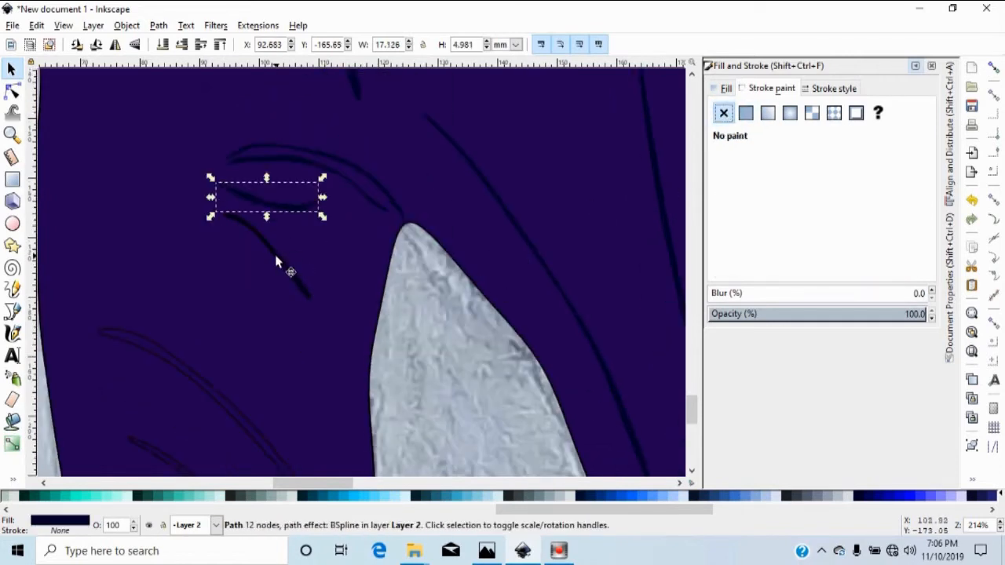
left_click(307, 278)
left_click(723, 113)
Fill the long diagonal crease on the left-hand trouser leg with the copied dark navy and remove its stroke paint.
scroll(207, 343, "down", 2)
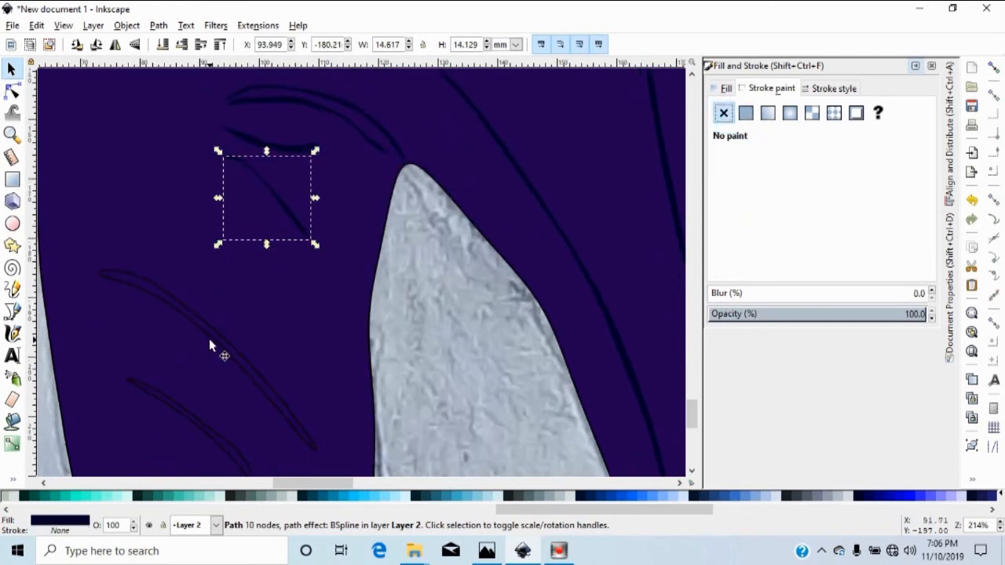
left_click(213, 340)
right_click(213, 340)
left_click(255, 117)
left_click(723, 113)
Fill the next crease down the left-hand trouser leg with the copied dark navy and remove its stroke paint.
scroll(330, 267, "down", 3)
left_click(197, 332)
right_click(197, 332)
left_click(251, 109)
left_click(723, 113)
Give the lowest crease on the left-hand trouser leg the same dark navy fill without stroke paint.
scroll(202, 341, "down", 5)
left_click(231, 275)
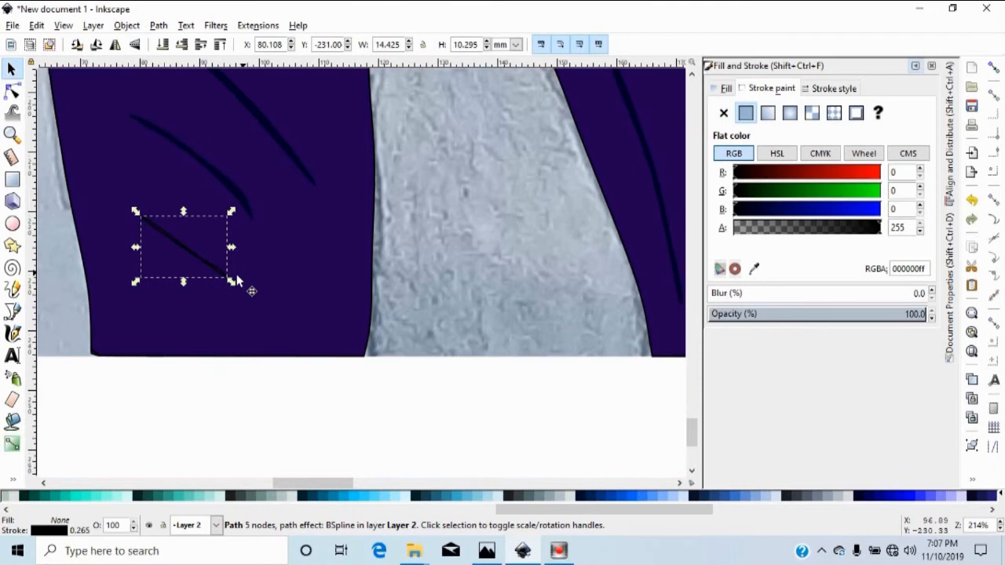
left_click(723, 113)
Fill the long diagonal shirt fold below the left-hand forearm with the dark navy swatch #0B0B28.
scroll(561, 352, "up", 2)
key("minus")
key("minus")
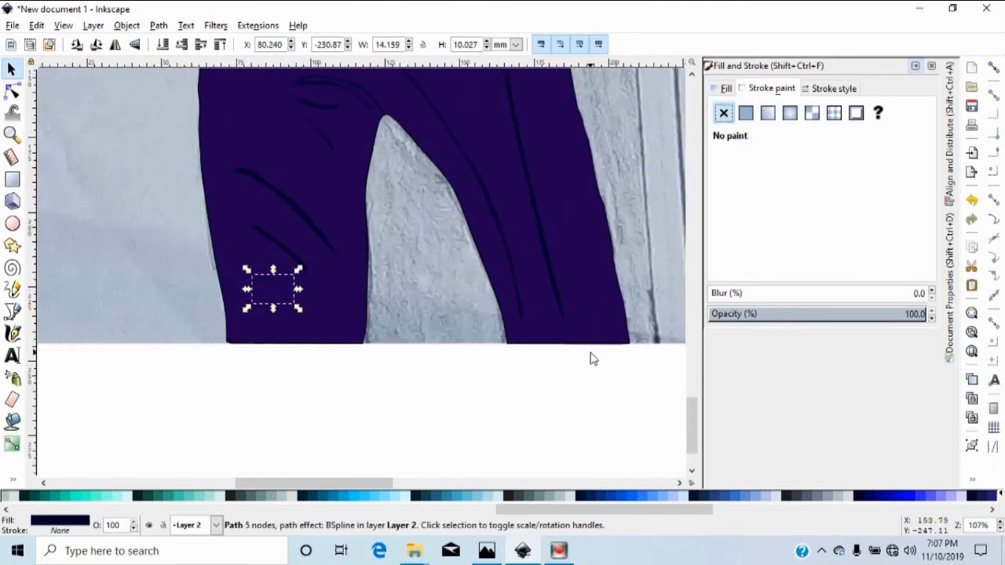
scroll(590, 353, "up", 4)
scroll(590, 358, "up", 3)
scroll(591, 359, "up", 7)
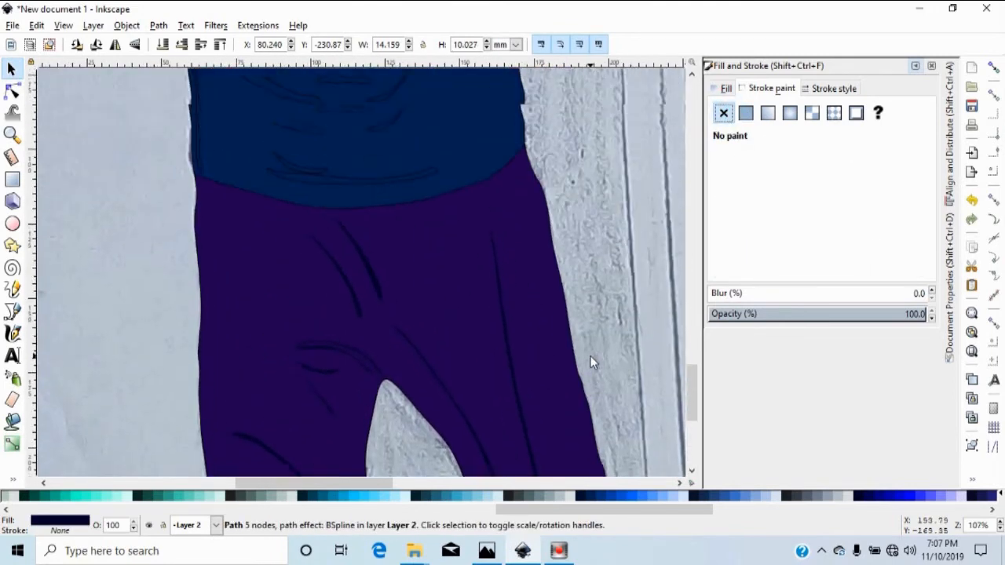
left_click(274, 351)
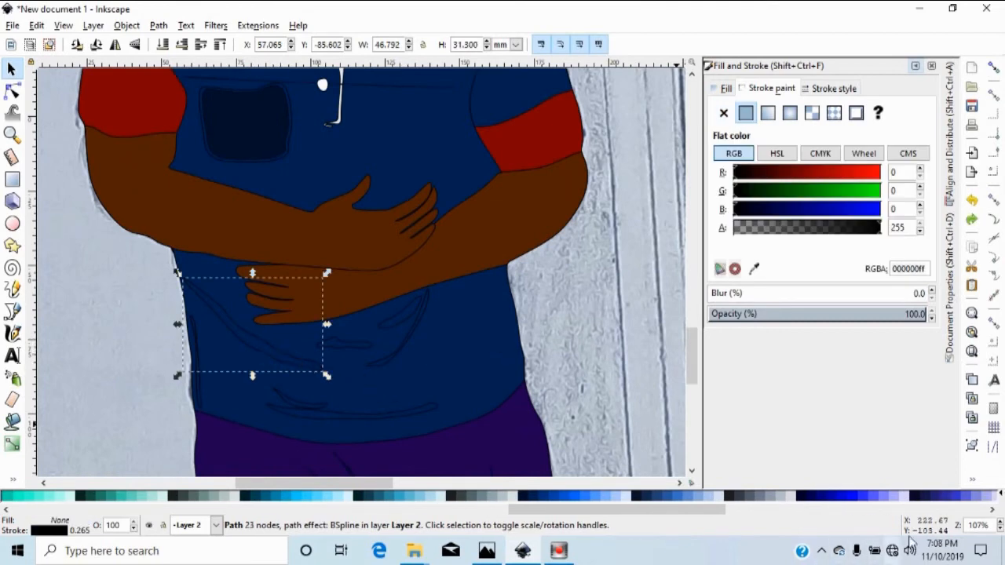
left_click(923, 498)
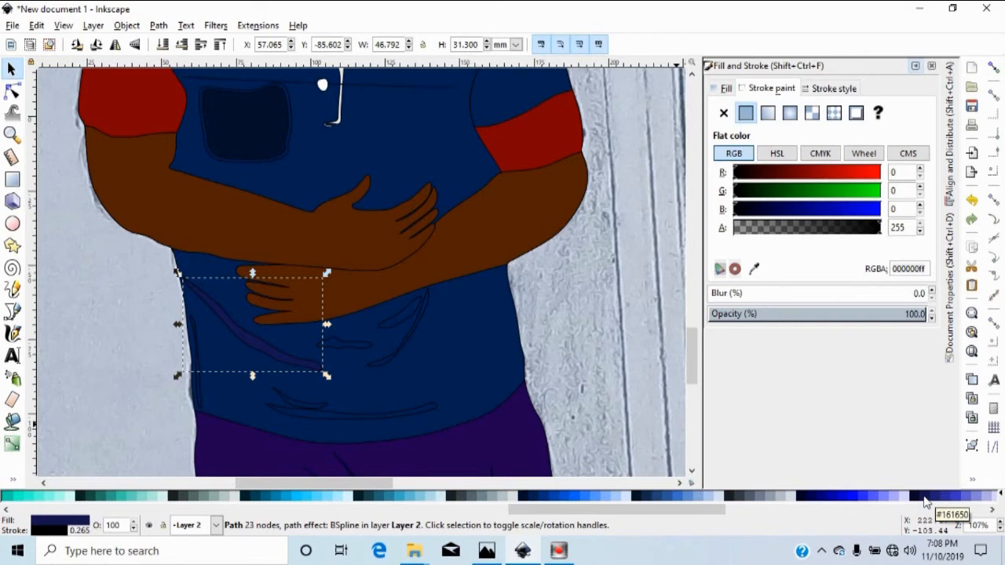
left_click(913, 498)
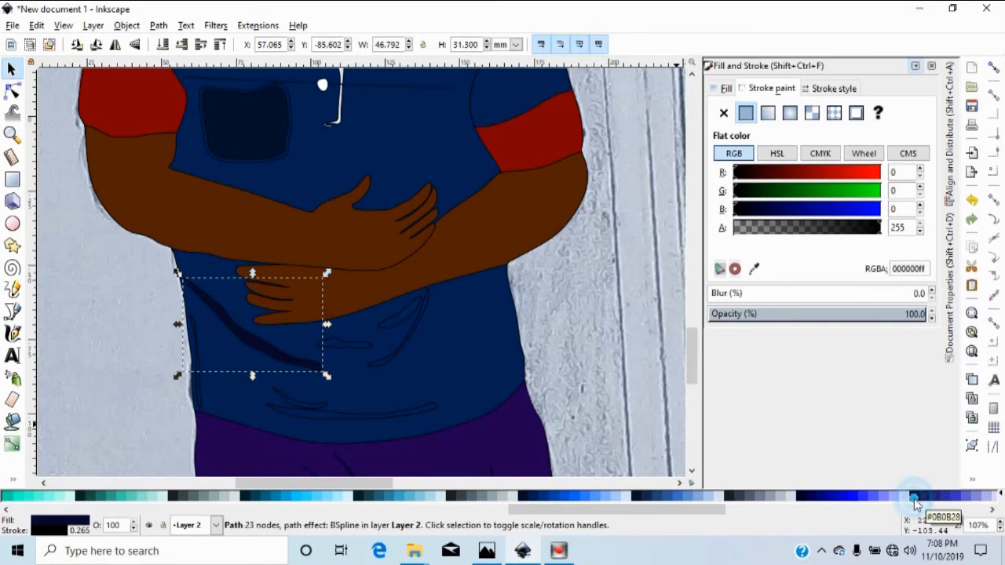
Copy the shirt fold's fill code 0b0b28ff and apply it to the short fold just under the right-hand forearm.
left_click(723, 90)
left_click(923, 268)
left_click_drag(923, 267, 887, 269)
right_click(895, 269)
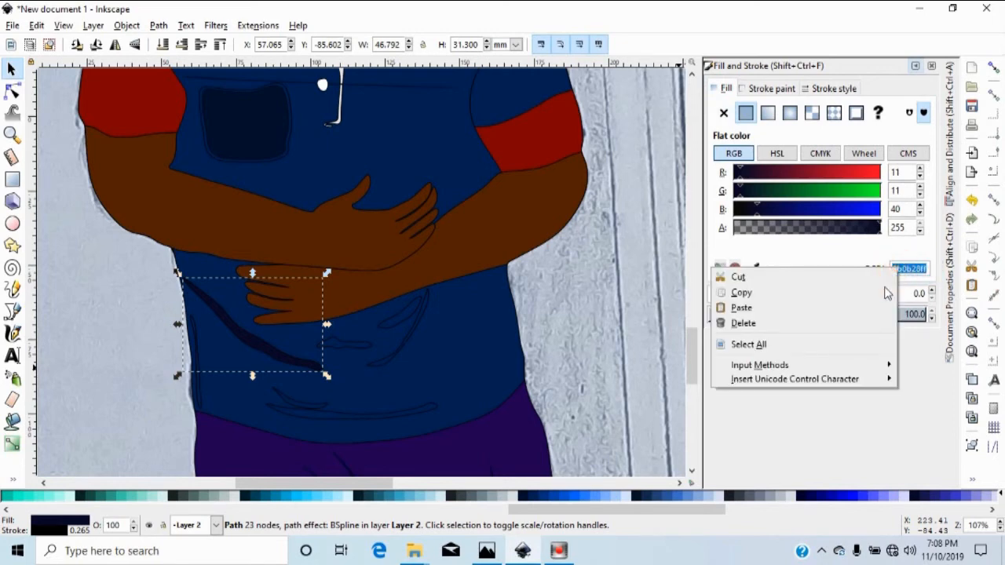
left_click(749, 290)
left_click(395, 328)
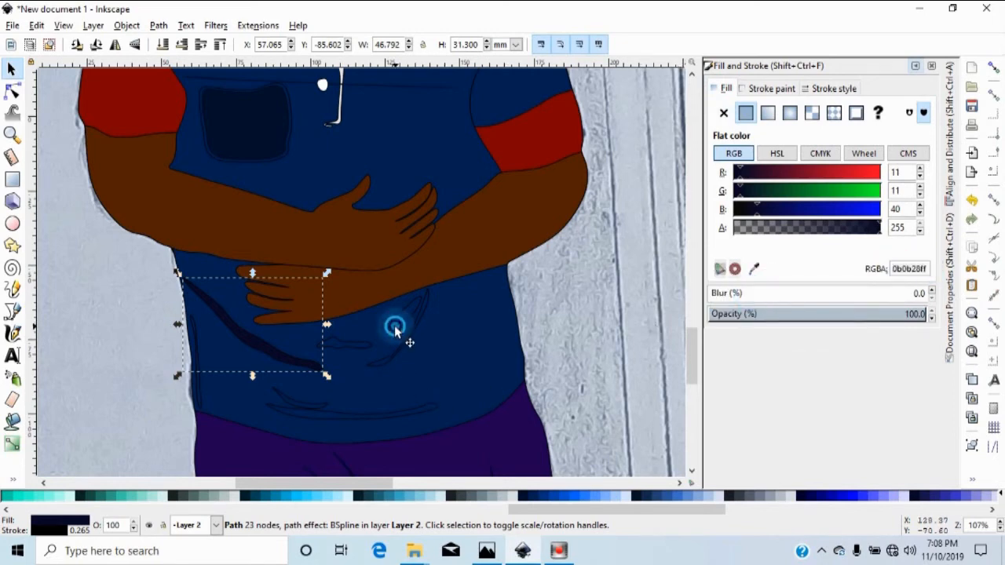
right_click(395, 328)
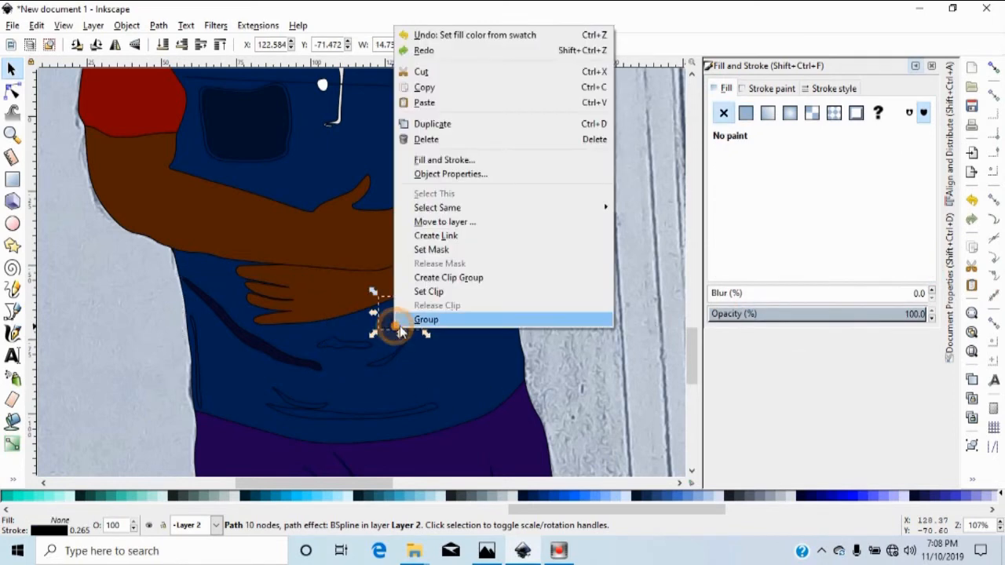
left_click(424, 102)
Fill the small horizontal fold at the shirt's middle and the long fold above the hem with the copied 0b0b28ff.
left_click(339, 343)
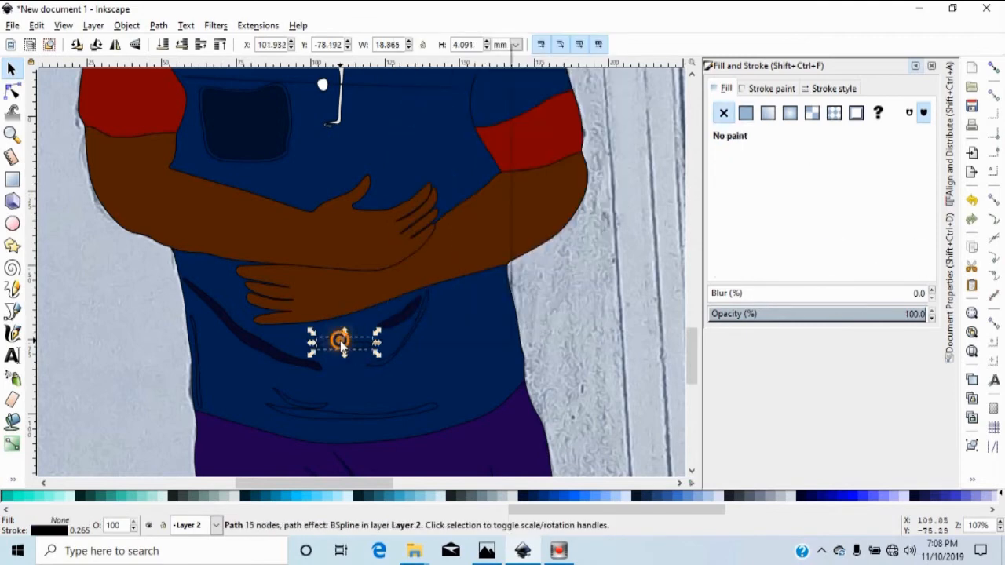
right_click(339, 343)
left_click(381, 122)
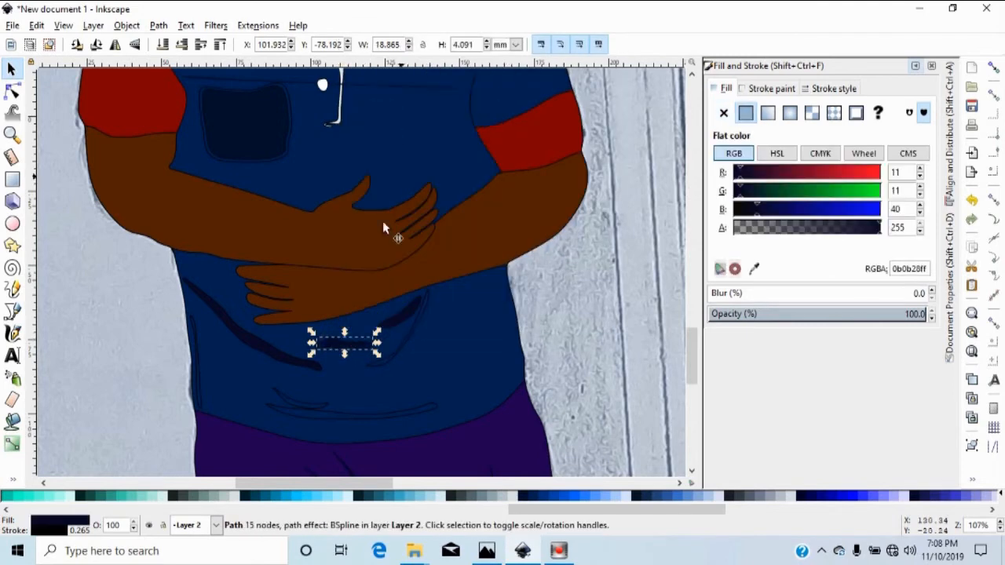
left_click(322, 416)
right_click(339, 409)
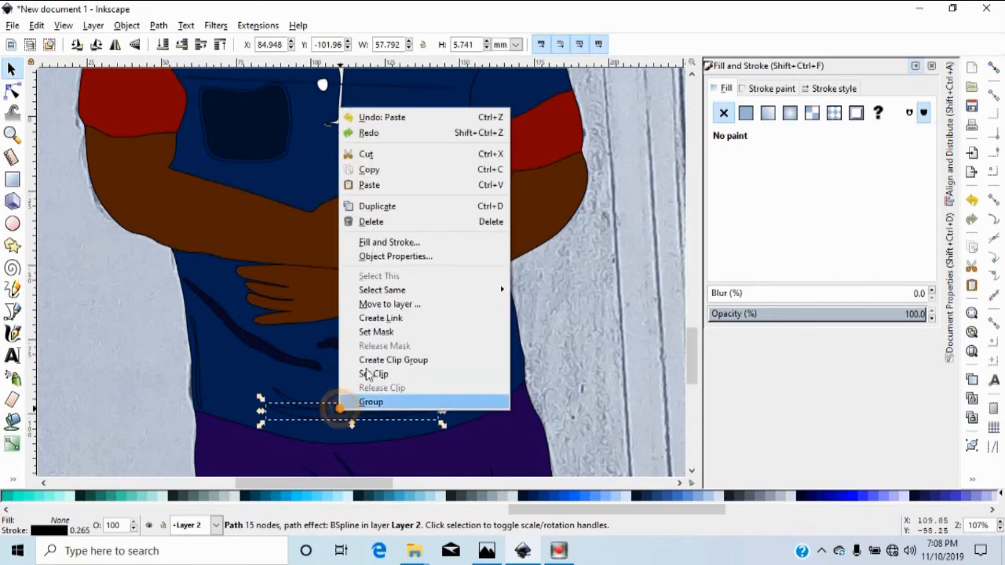
left_click(398, 183)
Fill the curved shirt fold under the right-hand forearm and the small fold above the hem with the copied 0b0b28ff.
left_click(381, 357)
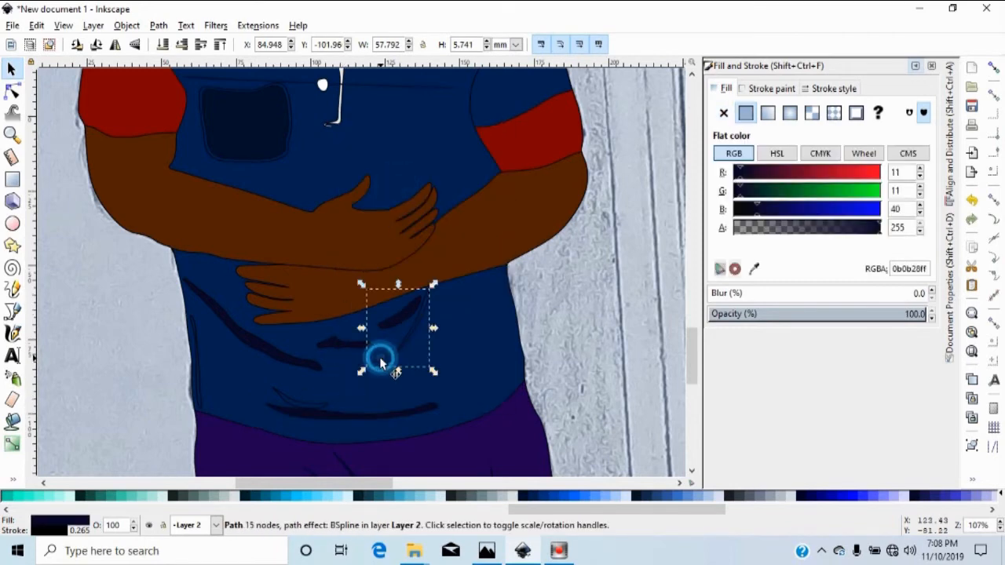
right_click(380, 360)
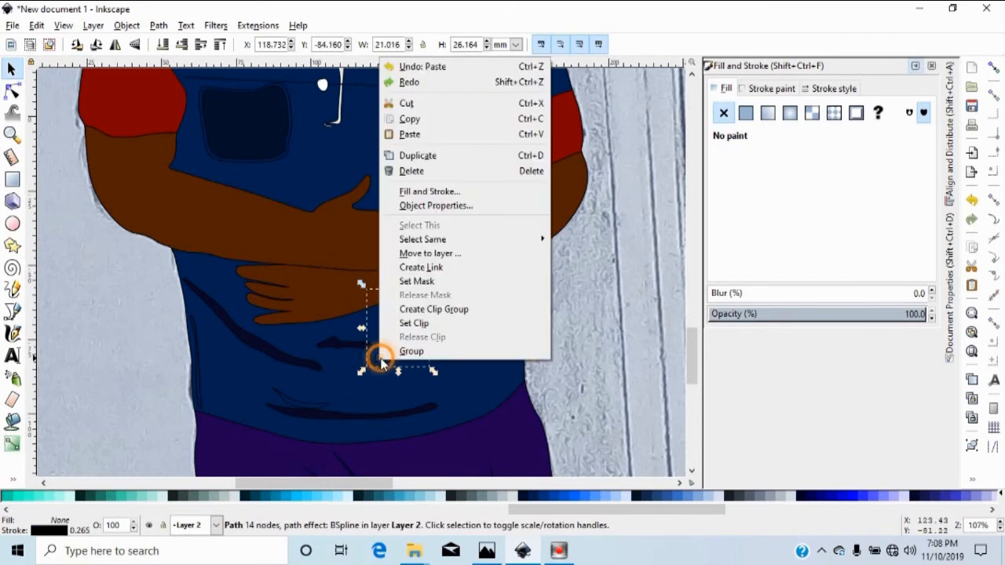
left_click(410, 134)
left_click(305, 398)
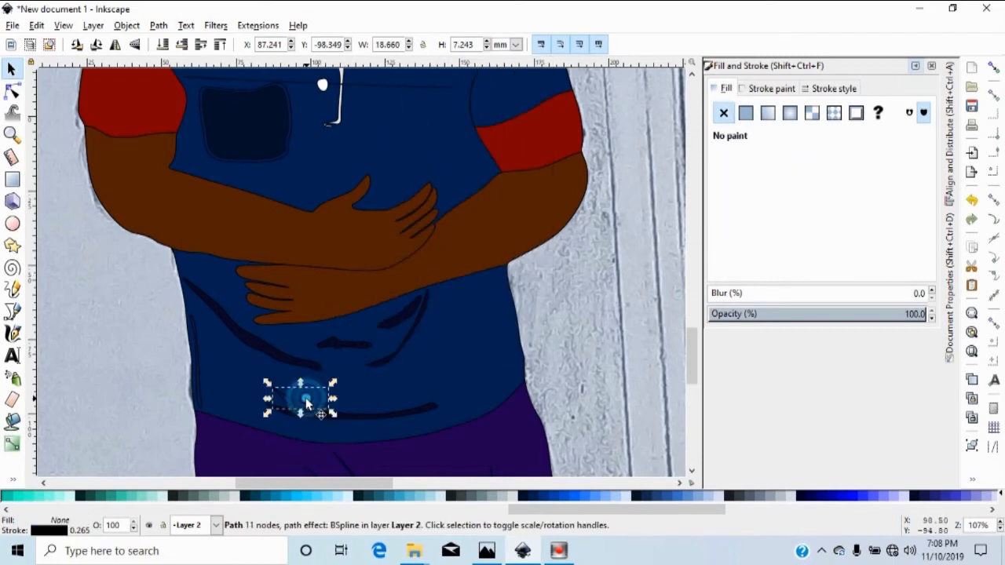
right_click(305, 398)
left_click(361, 180)
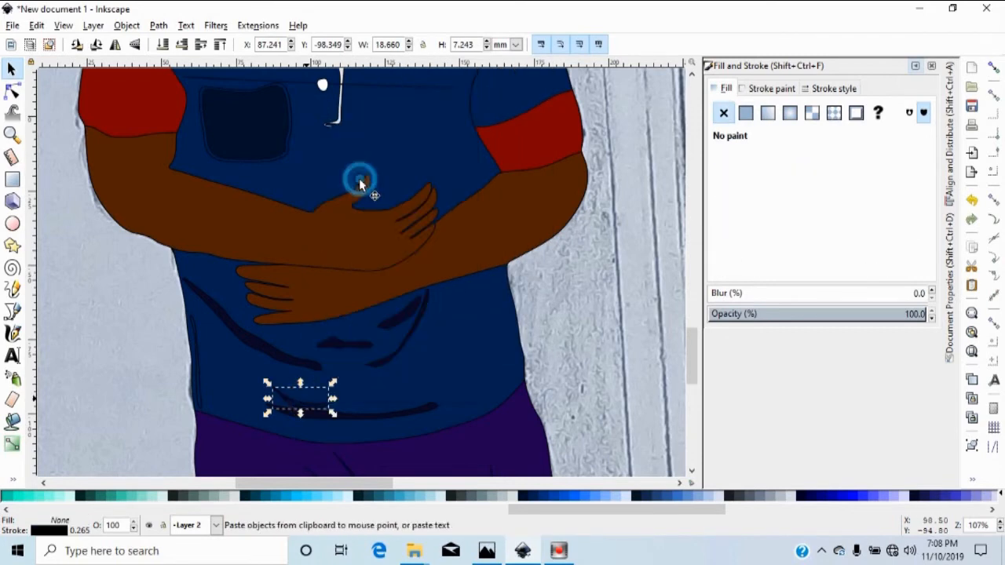
Fill the narrow vertical fold along the shirt's left-hand side edge with the copied 0b0b28ff.
left_click(201, 401)
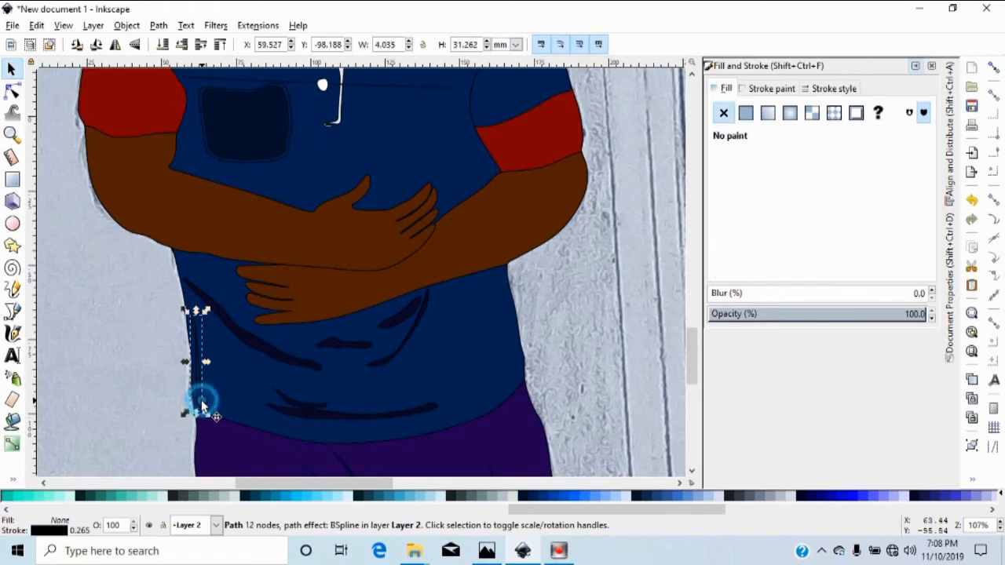
right_click(202, 408)
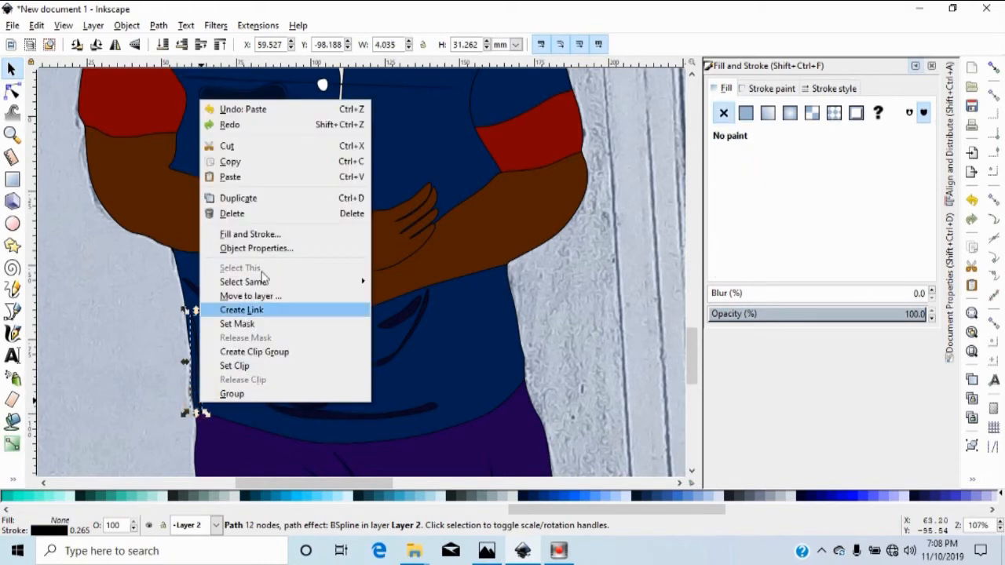
left_click(249, 178)
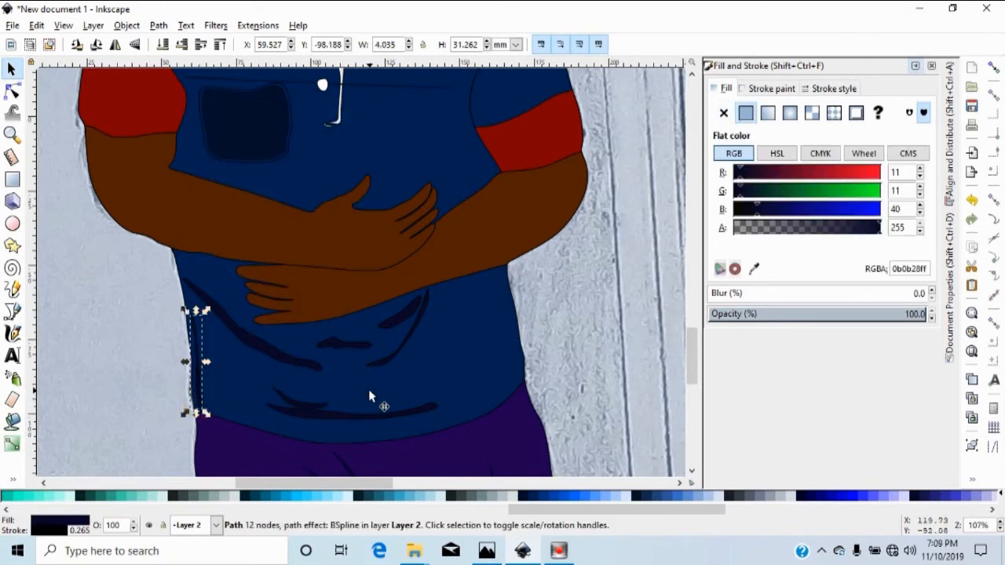
scroll(369, 396, "down", 2)
scroll(369, 392, "up", 4)
left_click(421, 256)
Fill the left-hand cheek crease beside the nose with the very dark brown swatch, RGBA 2b1100ff.
scroll(427, 267, "up", 2)
scroll(427, 267, "down", 2)
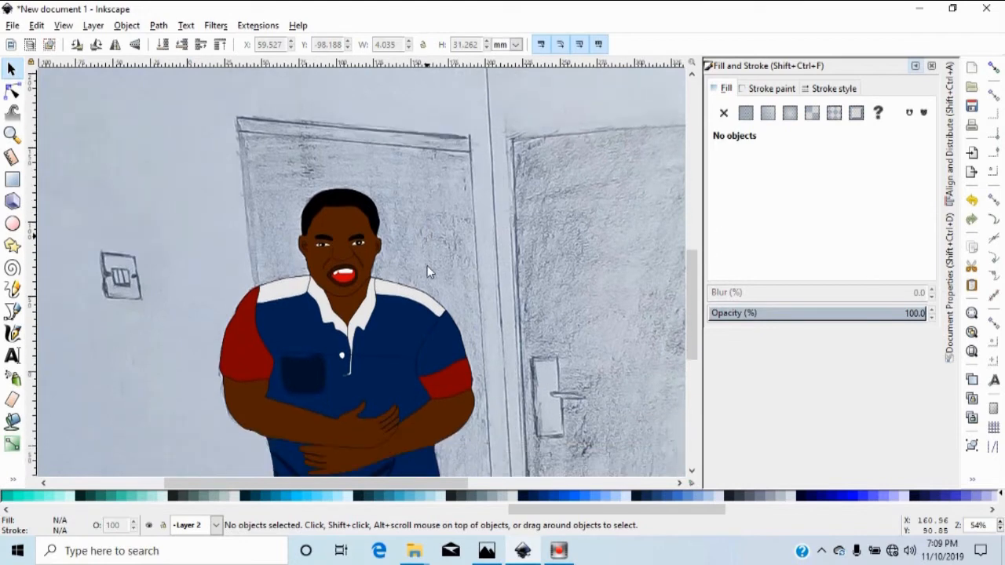
scroll(427, 265, "up", 3)
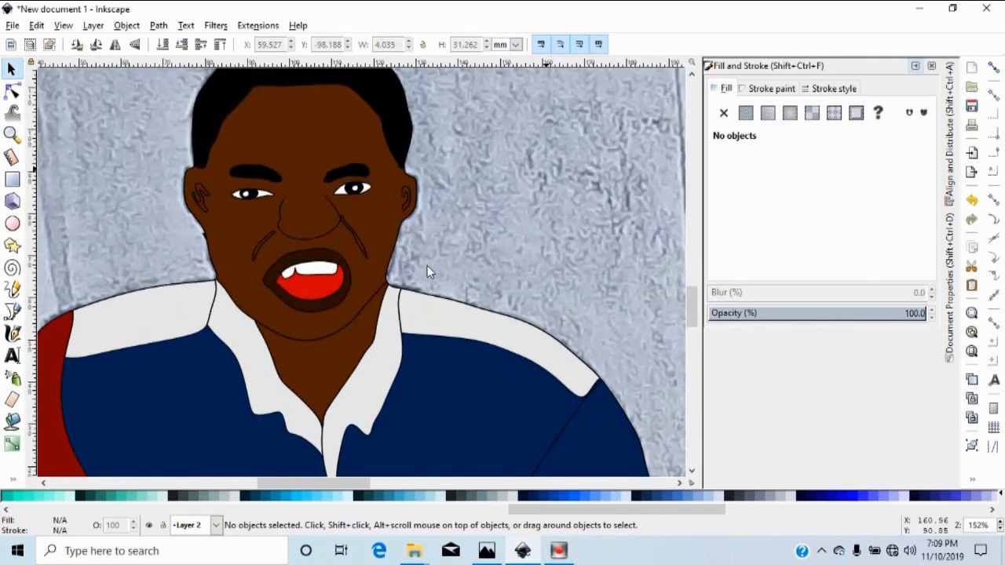
left_click(258, 250)
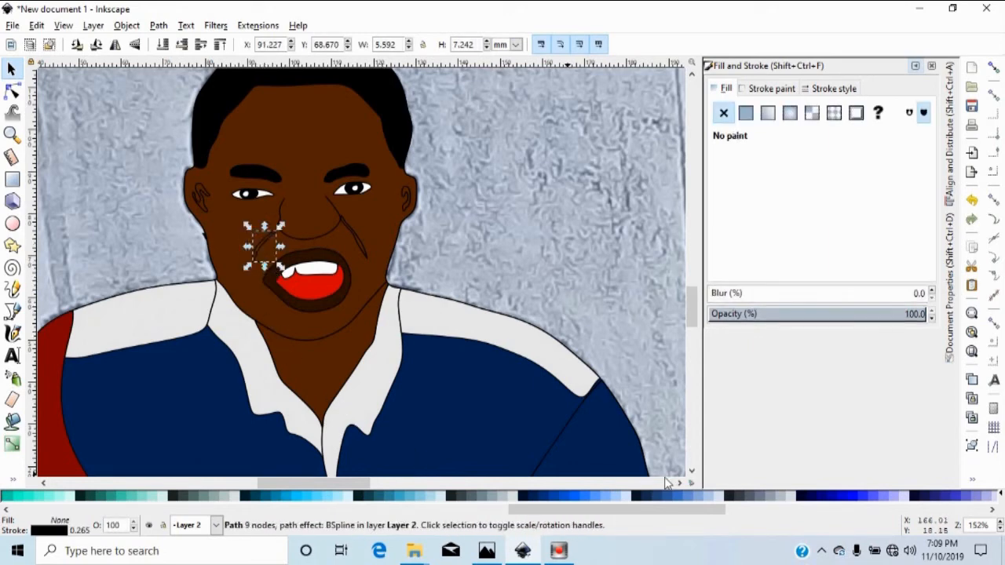
scroll(338, 496, "up", 5)
left_click(342, 496)
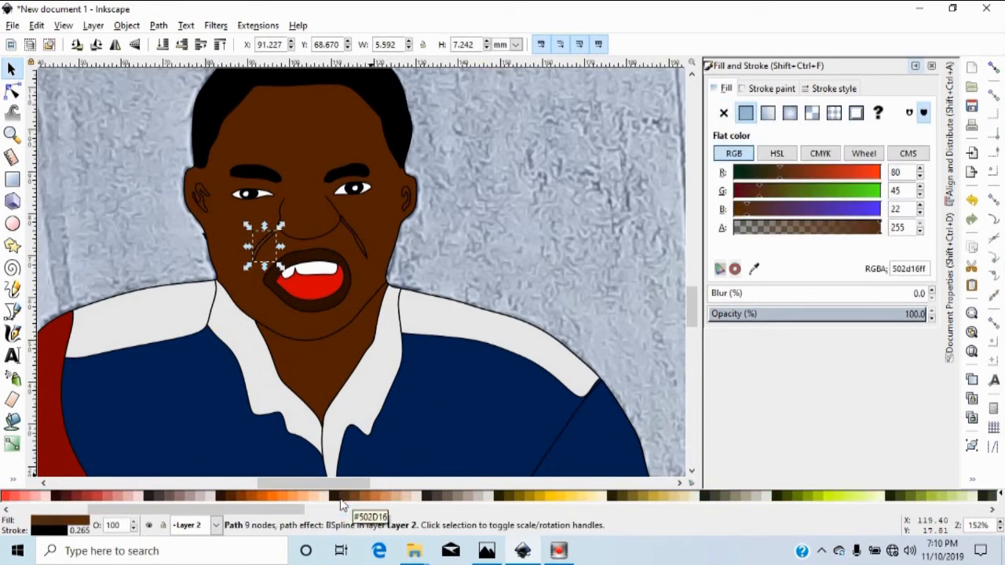
left_click(217, 497)
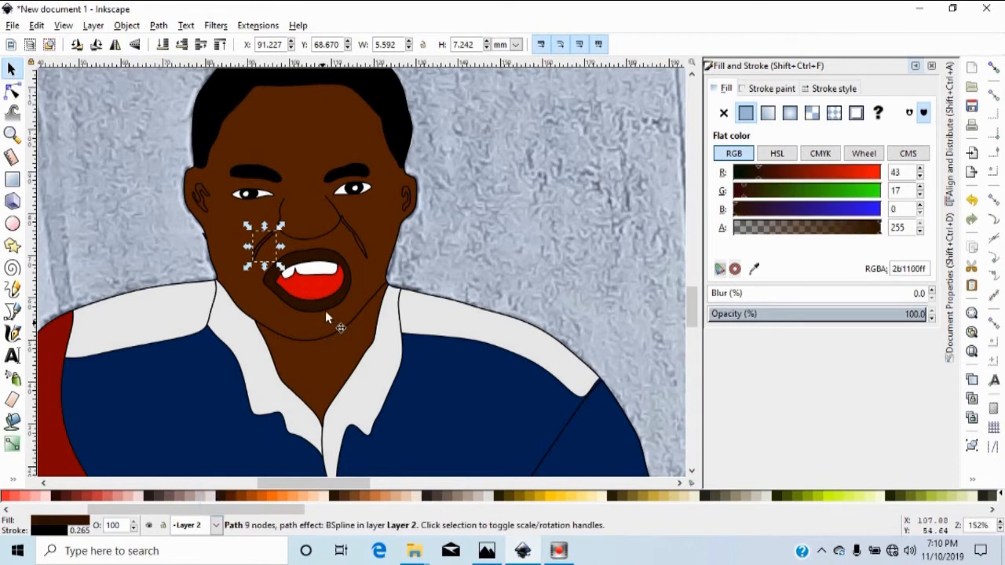
Copy the left-hand cheek crease's fill code 2b1100ff and apply it to the right-hand cheek crease.
left_click(351, 232)
left_click(263, 243)
double_click(914, 267)
right_click(892, 267)
left_click(798, 291)
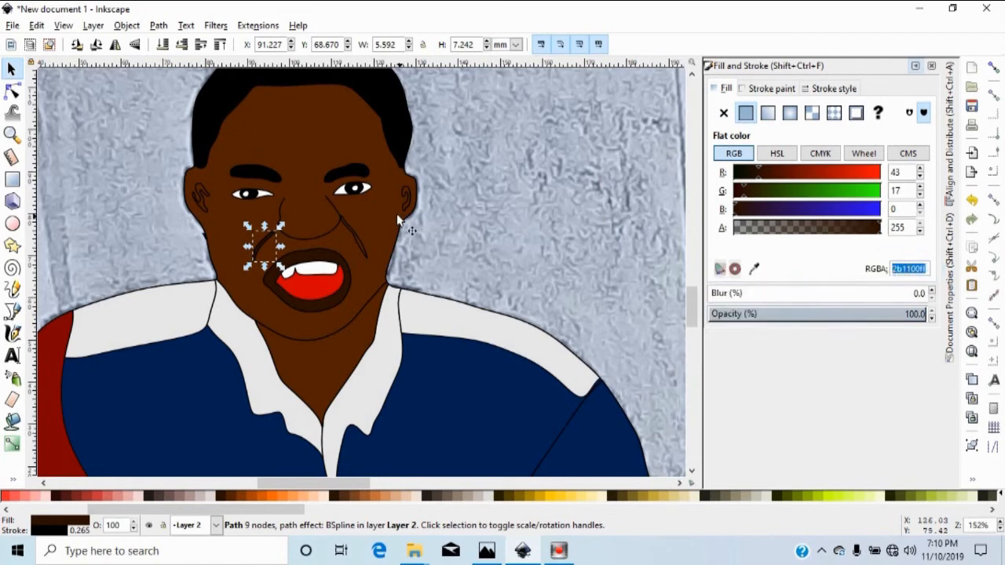
left_click(350, 233)
right_click(350, 233)
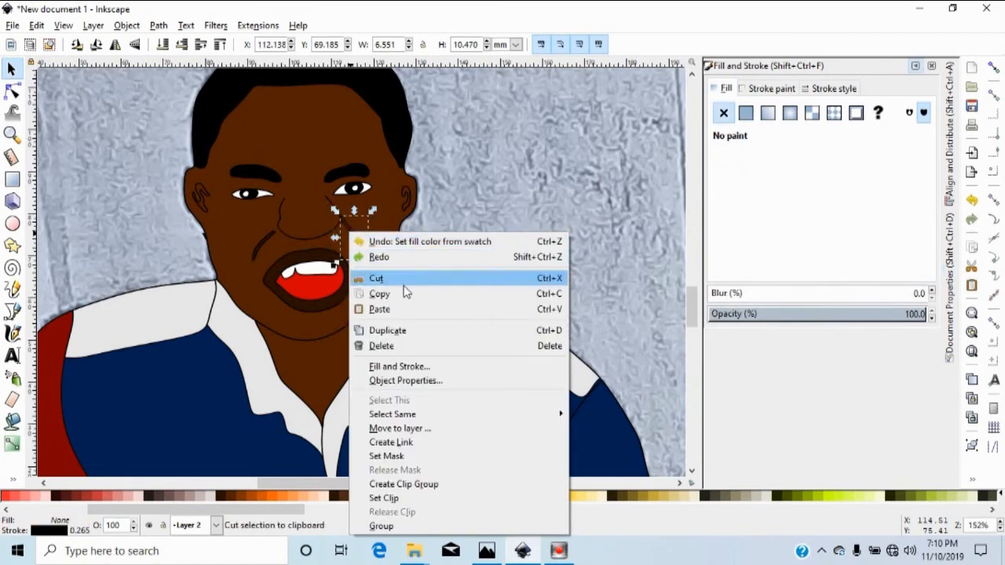
left_click(381, 310)
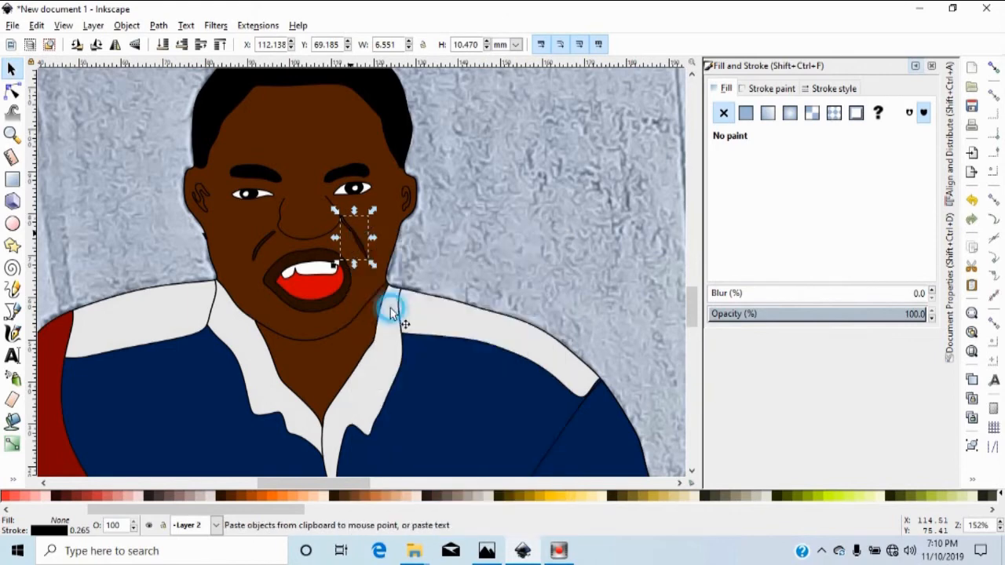
Fill the inner detail shapes of both ears with the copied 2b1100ff, starting with the right-hand ear.
left_click(407, 203)
right_click(407, 205)
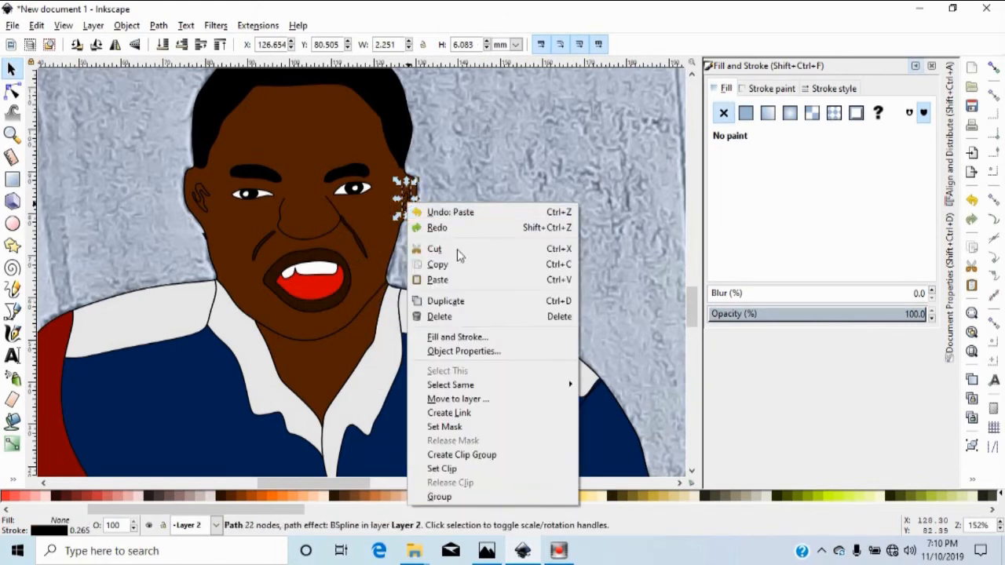
left_click(439, 278)
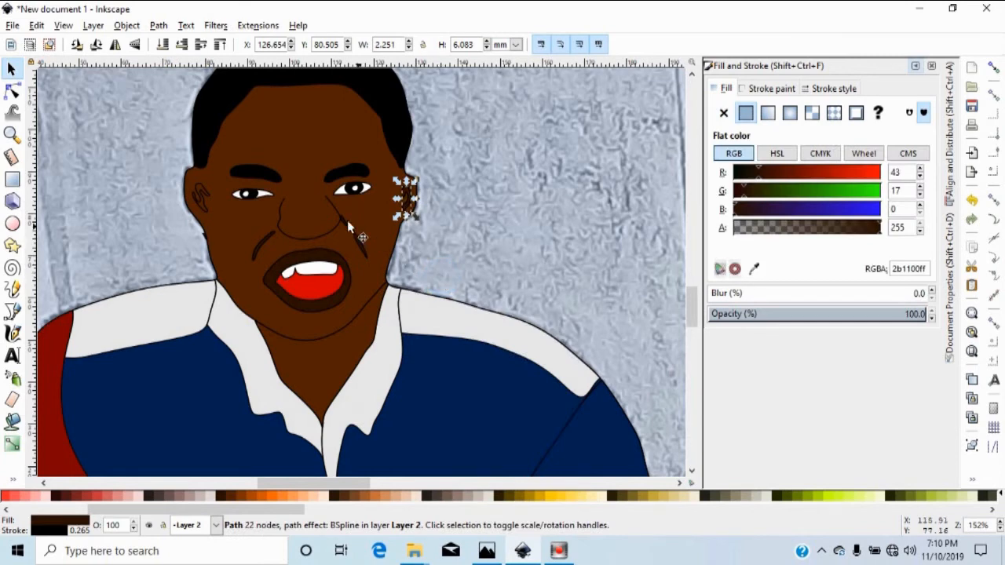
key("ctrl+v")
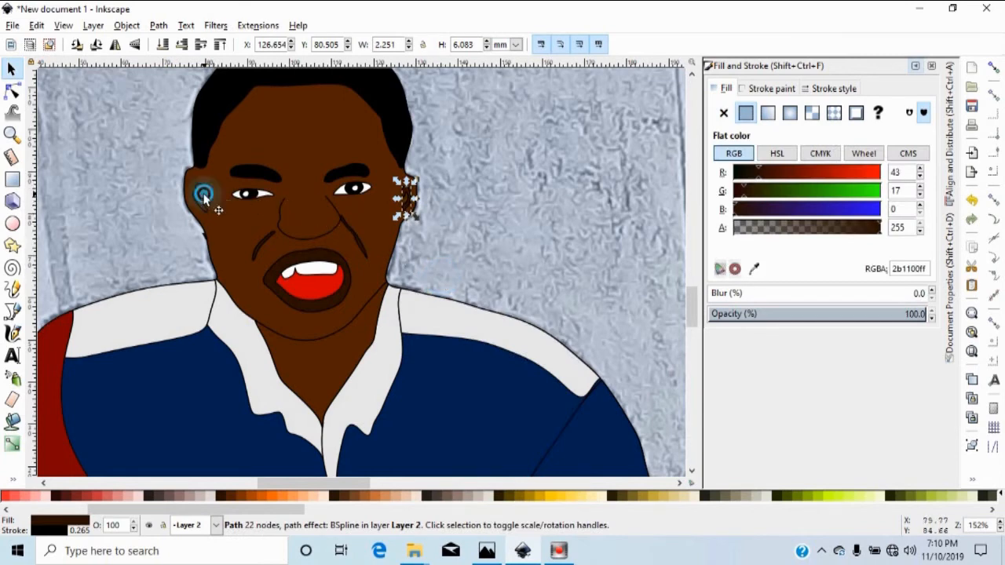
right_click(202, 194)
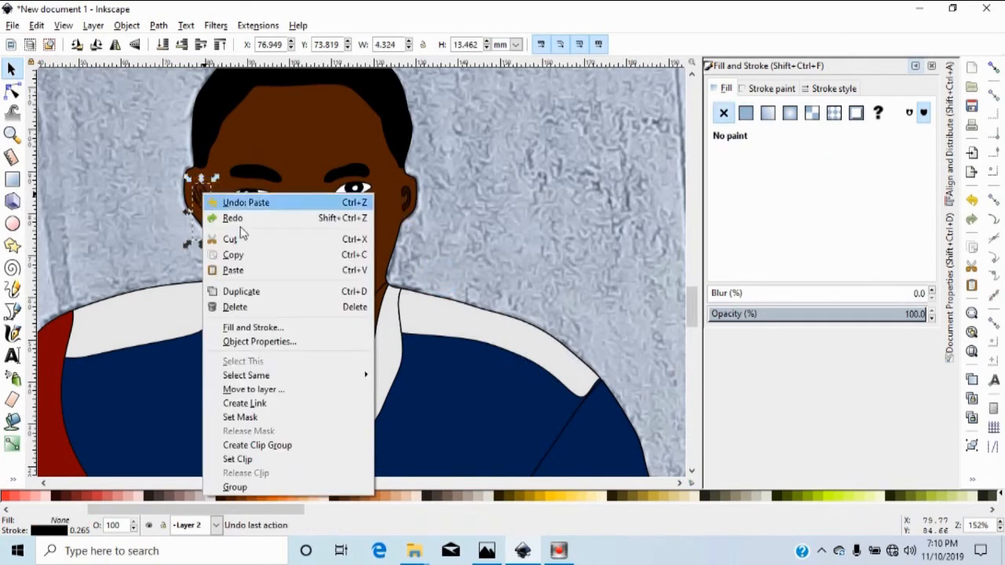
left_click(248, 269)
left_click(483, 261)
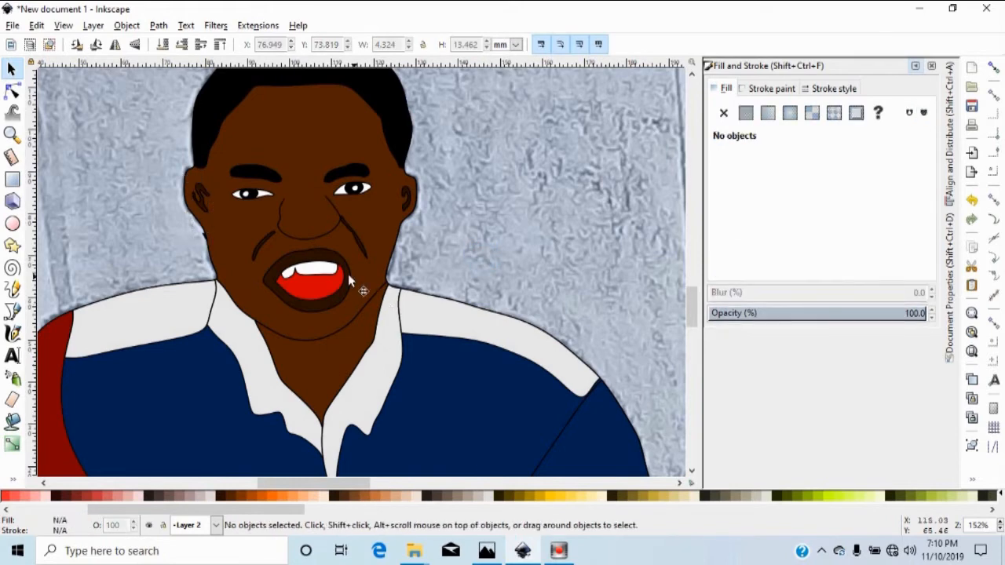
Remove the stroke paint from the left-hand and right-hand cheek creases.
left_click(264, 243)
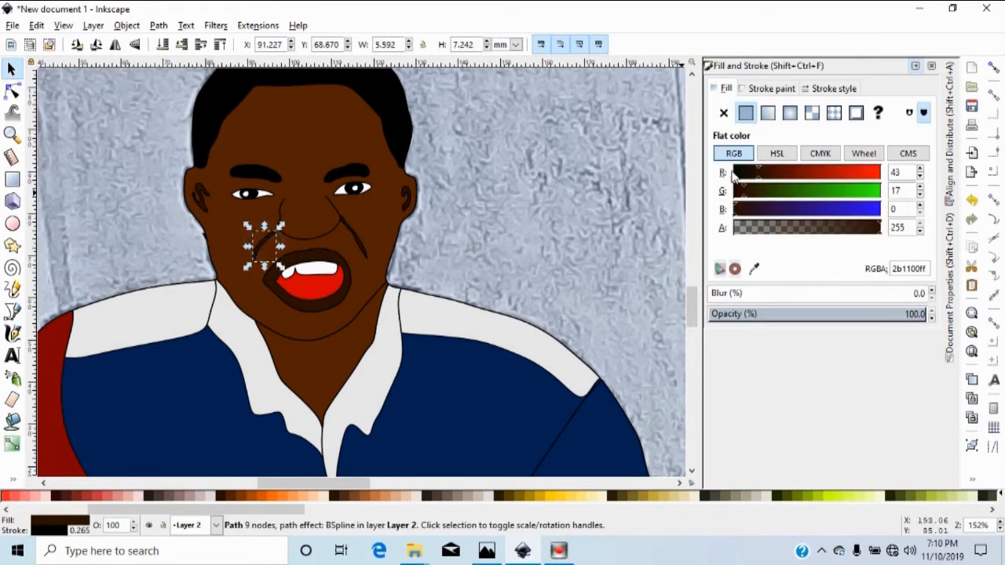
left_click(757, 88)
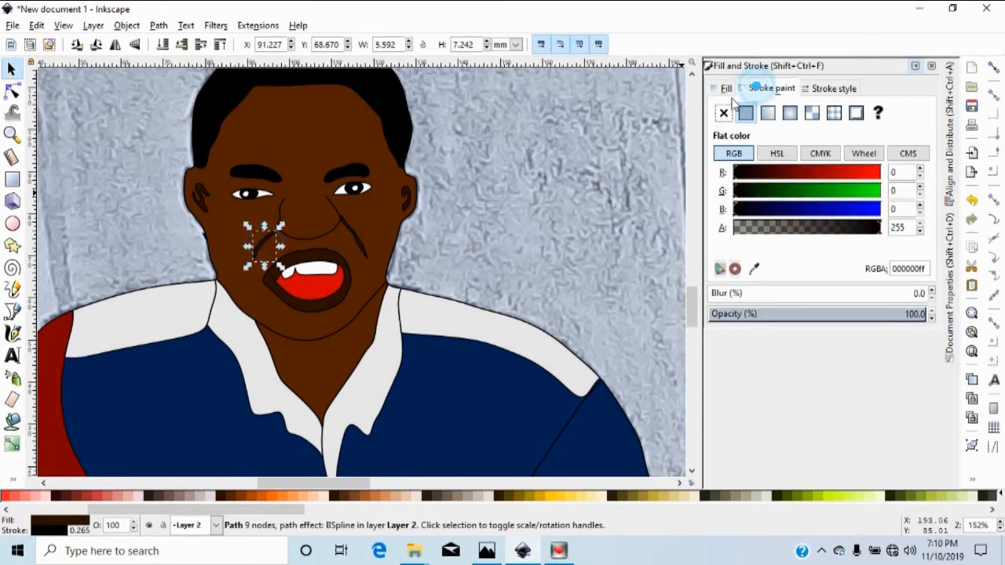
left_click(723, 112)
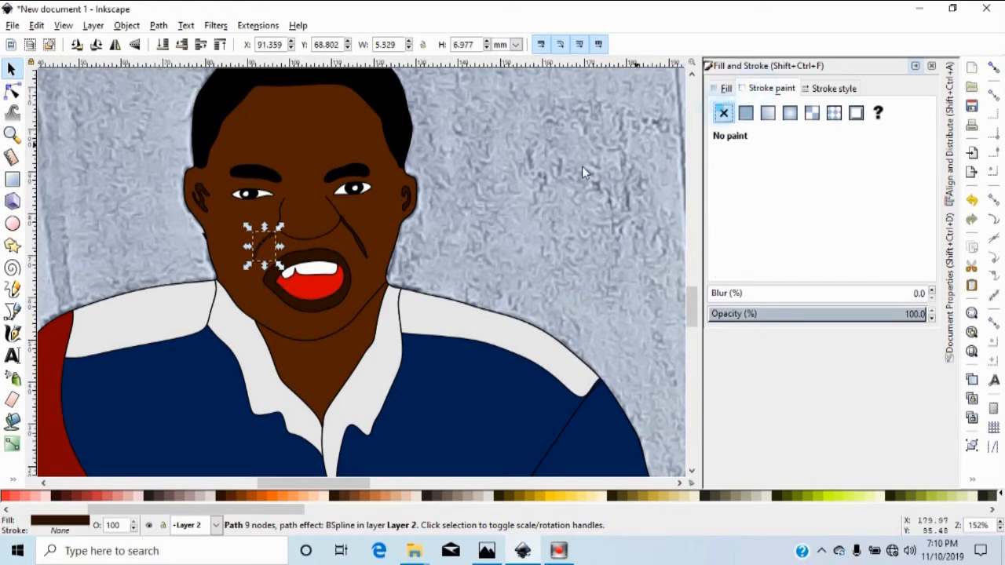
left_click(360, 242)
left_click(722, 113)
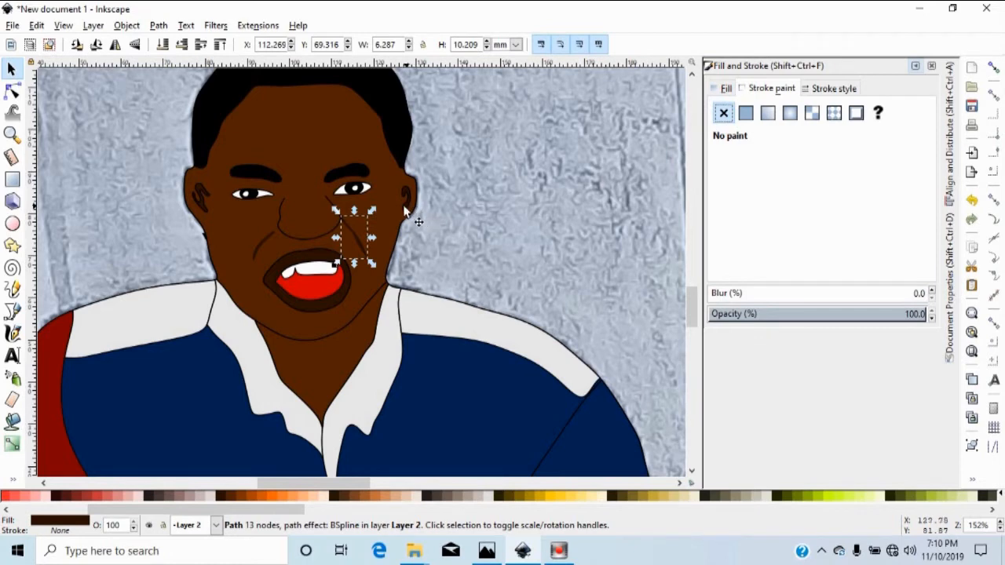
left_click(485, 191)
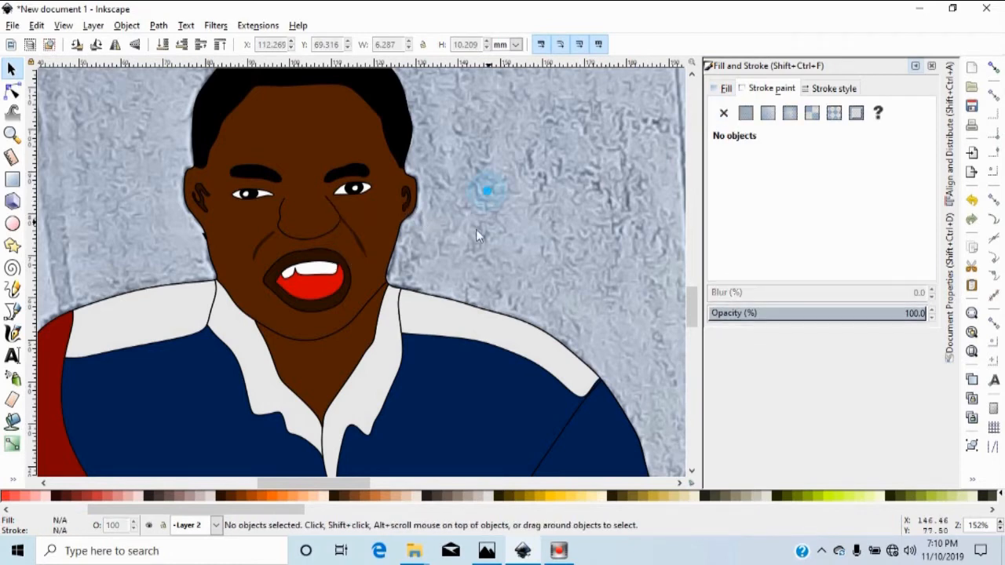
Remove the stroke paint from the inner detail shapes of both ears.
left_click(406, 211)
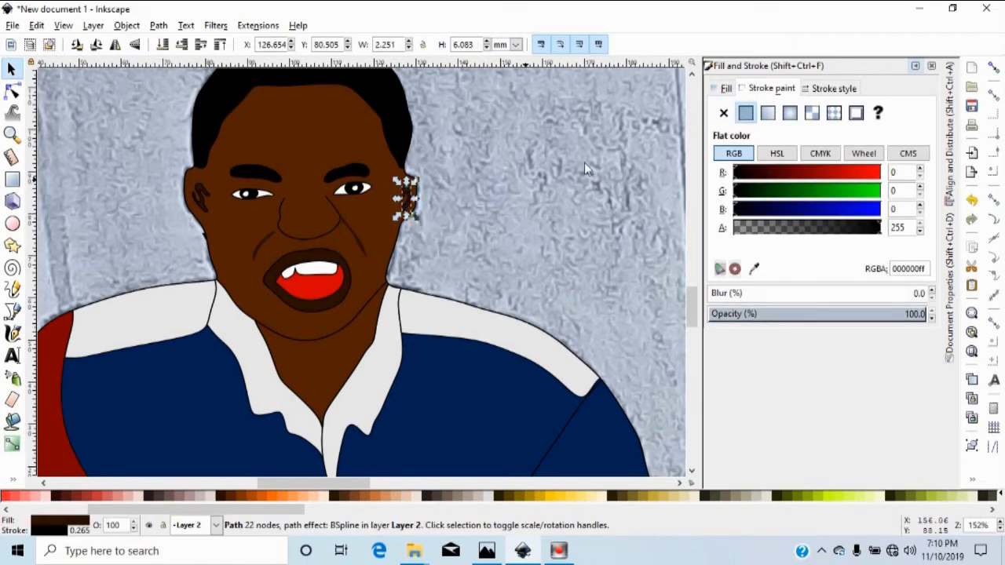
left_click(723, 113)
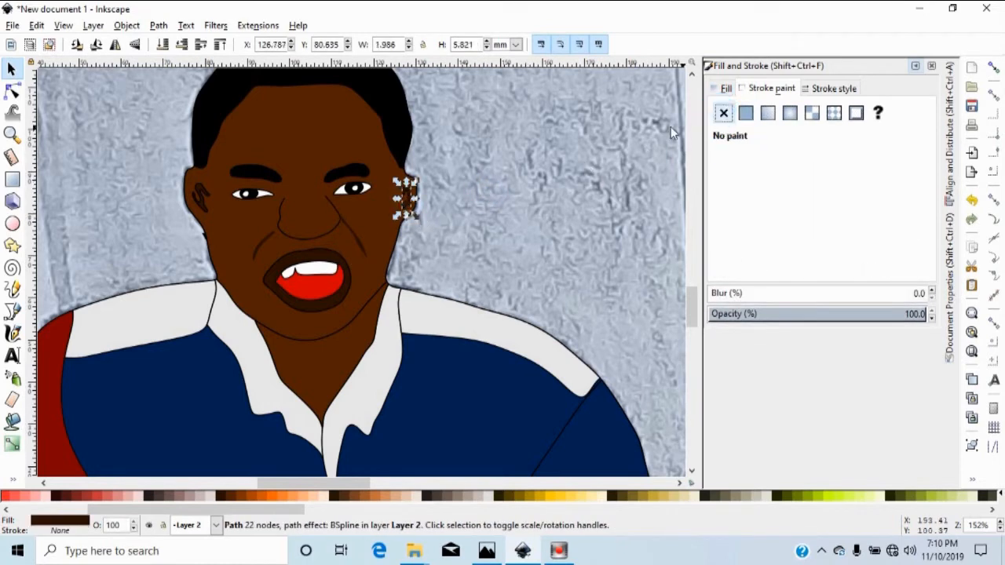
left_click(204, 208)
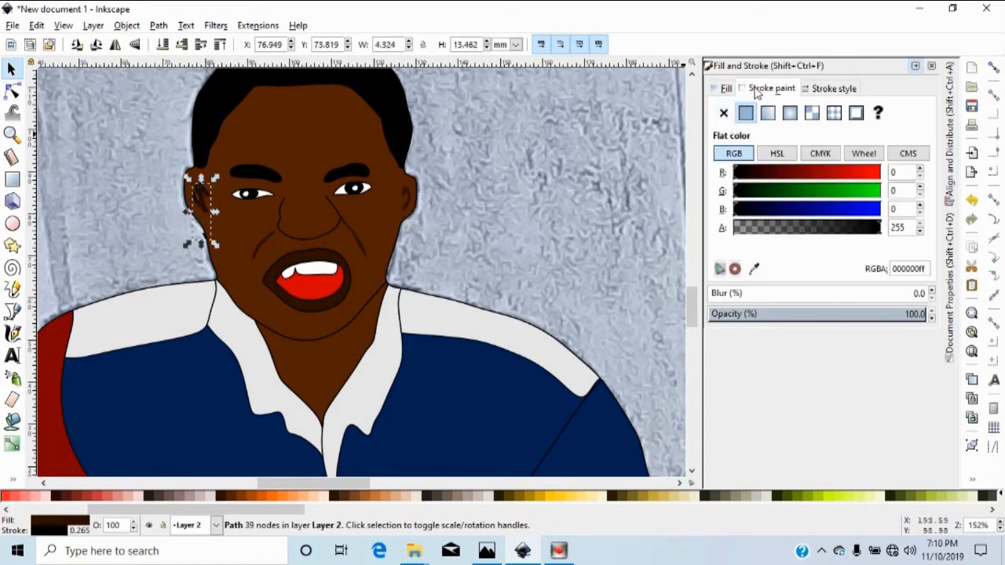
left_click(723, 113)
left_click(555, 200)
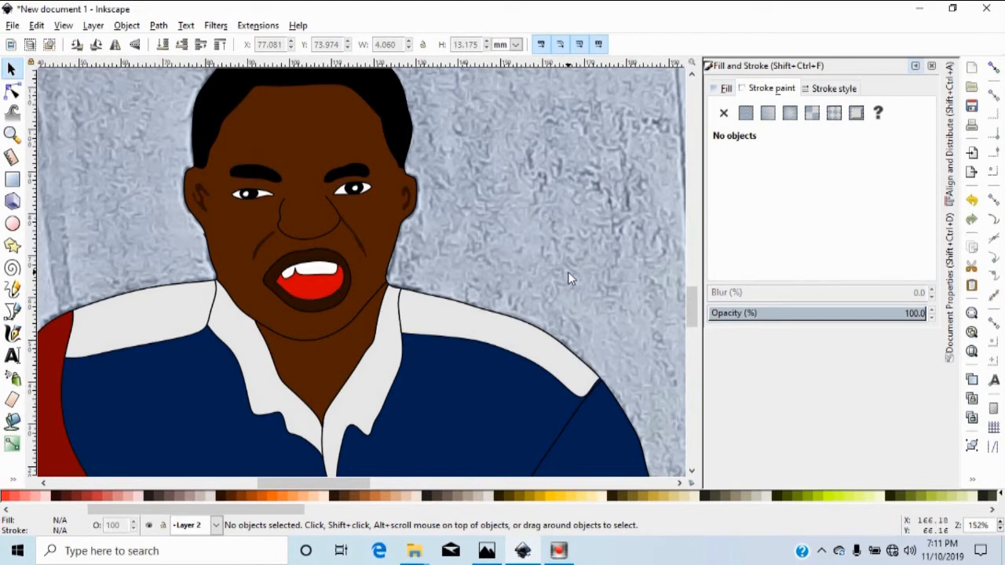
Lock Layer 2, which holds the coloured figure, and test that its shapes cannot be moved.
left_click(481, 172)
scroll(481, 172, "down", 5)
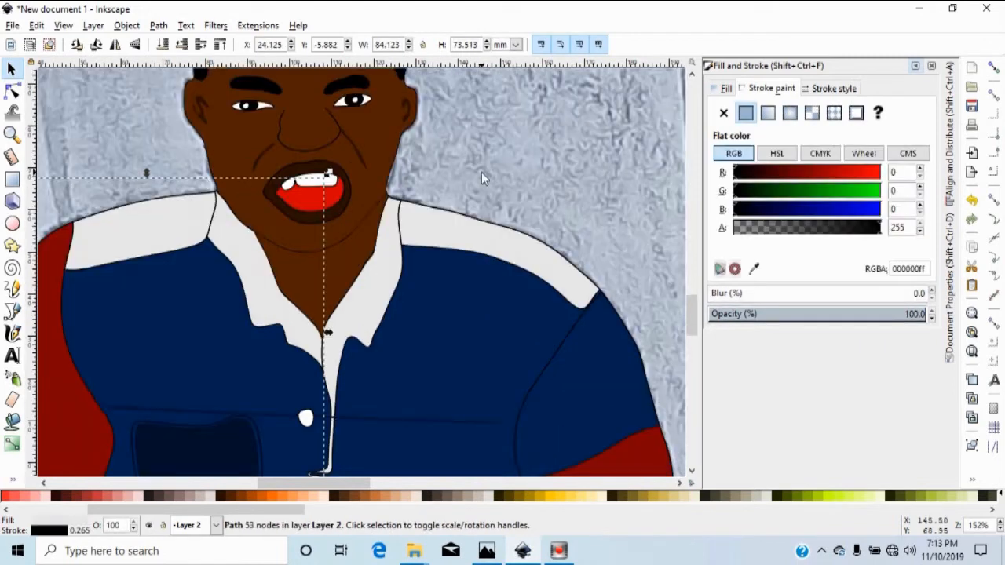
scroll(481, 171, "down", 6)
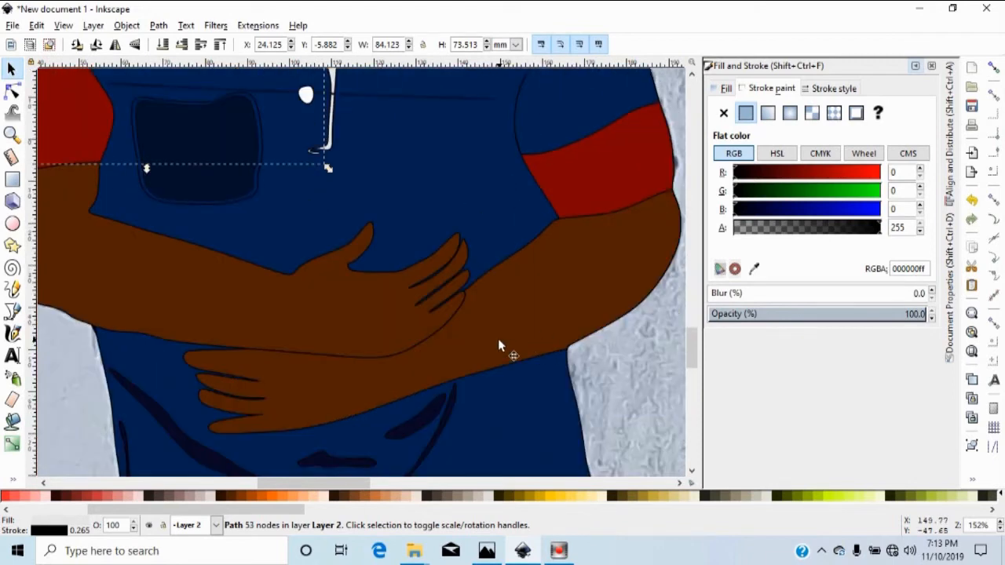
scroll(500, 345, "down", 4)
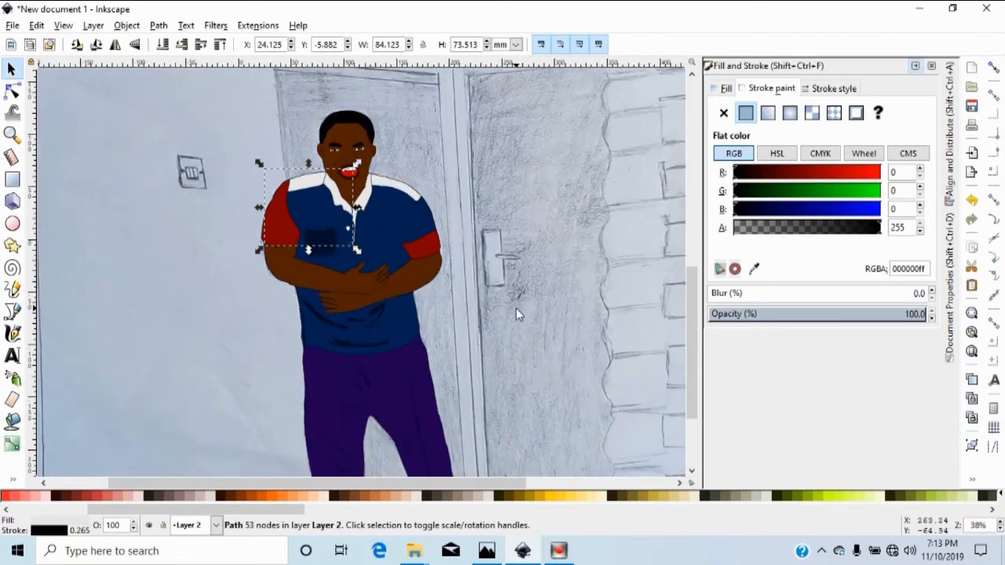
left_click(508, 307)
scroll(384, 434, "up", 1)
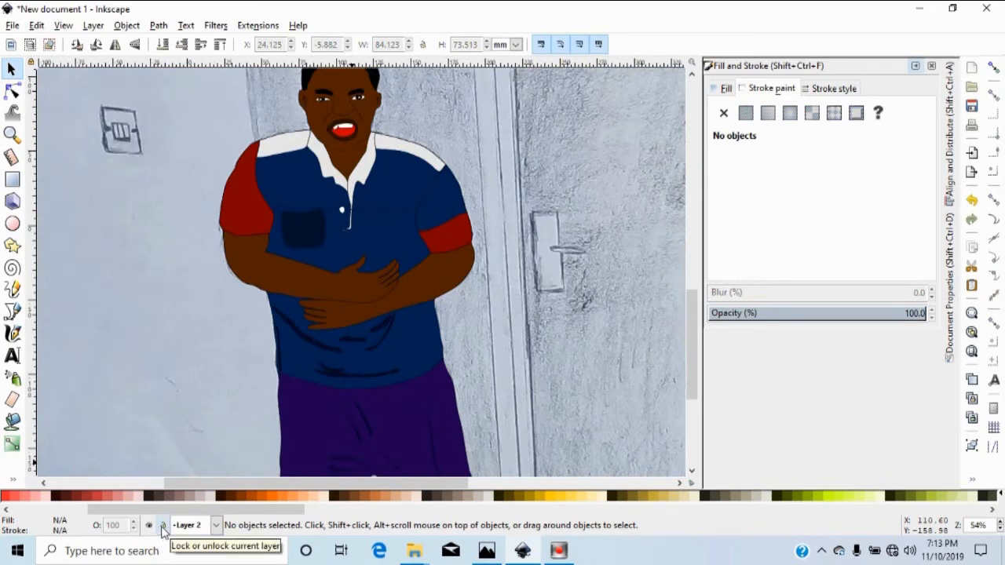
left_click(163, 526)
left_click_drag(332, 294, 386, 226)
mouse_move(399, 153)
left_mouse_down()
mouse_move(346, 141)
mouse_move(410, 183)
left_mouse_up()
Hide Layer 2, which holds the coloured figure, and make Layer 3 the current layer.
scroll(479, 314, "up", 2)
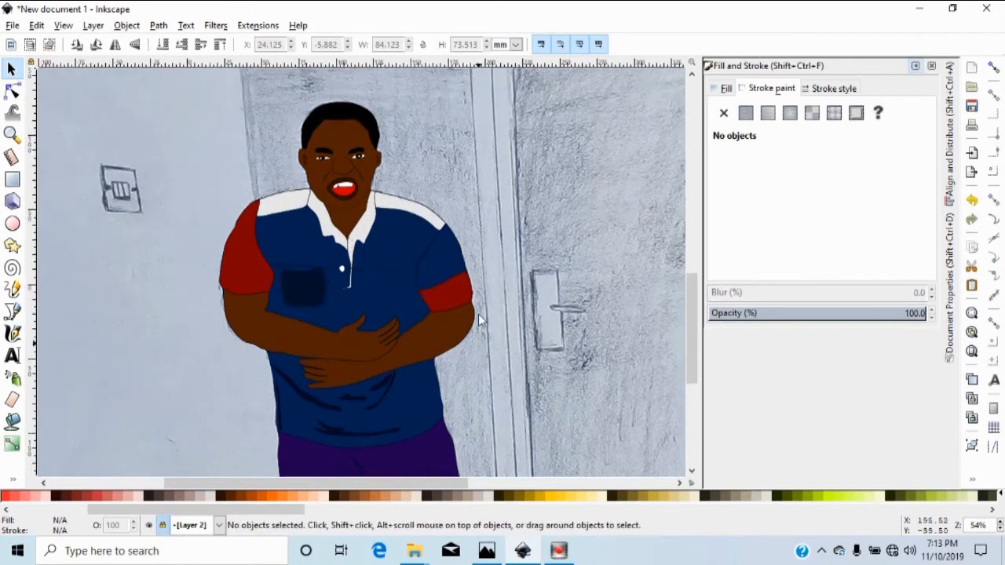
scroll(479, 318, "up", 3)
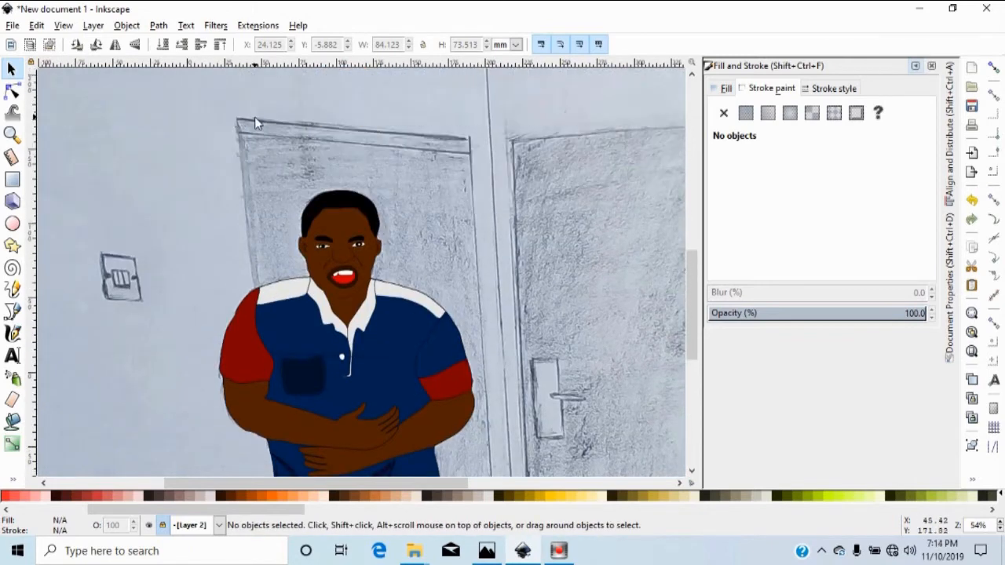
key("minus")
key("minus")
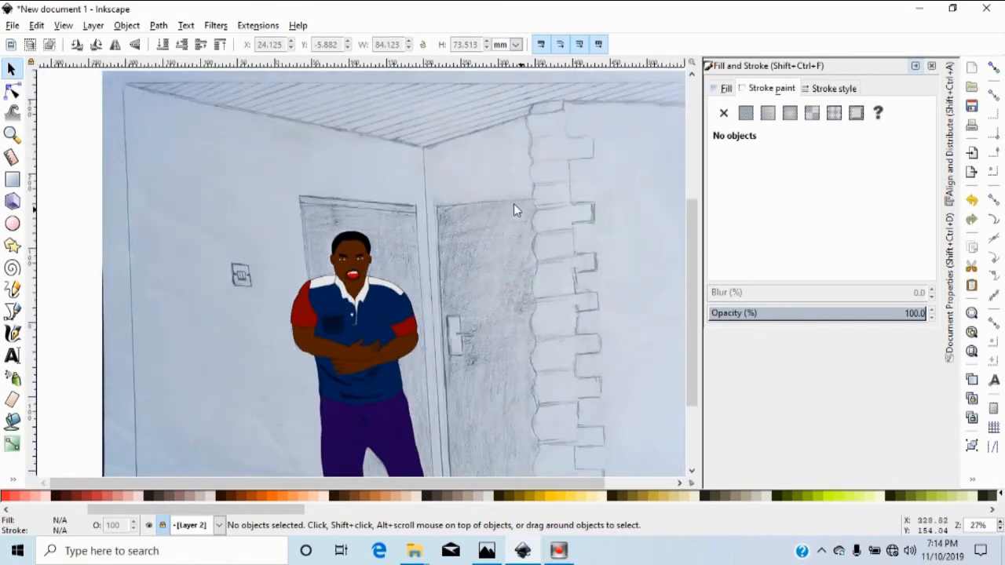
scroll(386, 365, "down", 3)
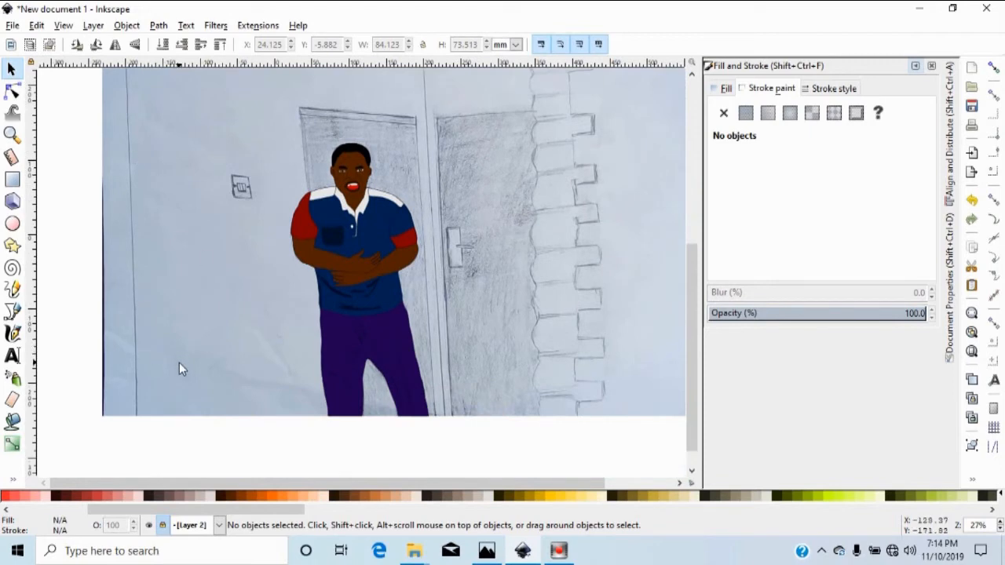
left_click(149, 525)
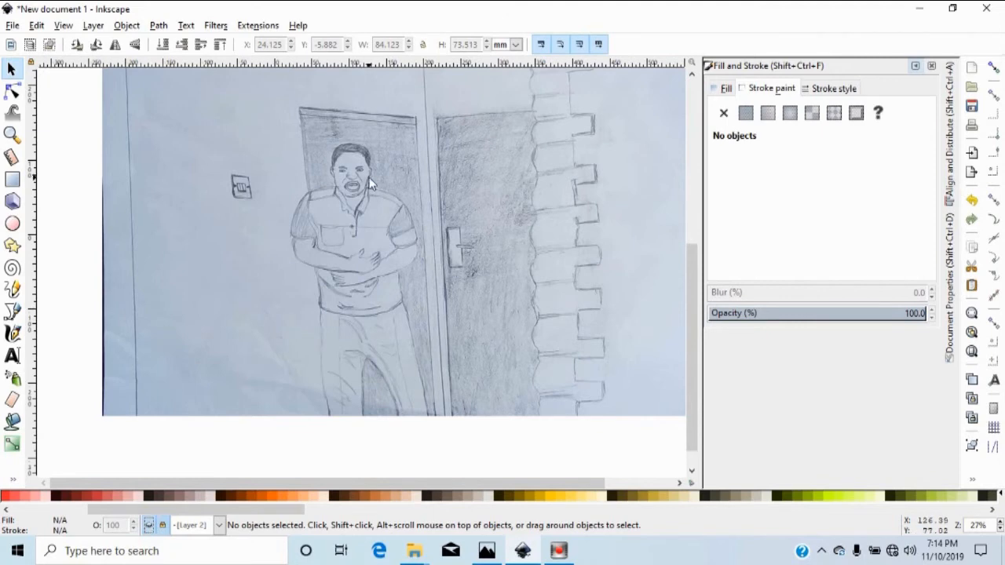
left_click(222, 524)
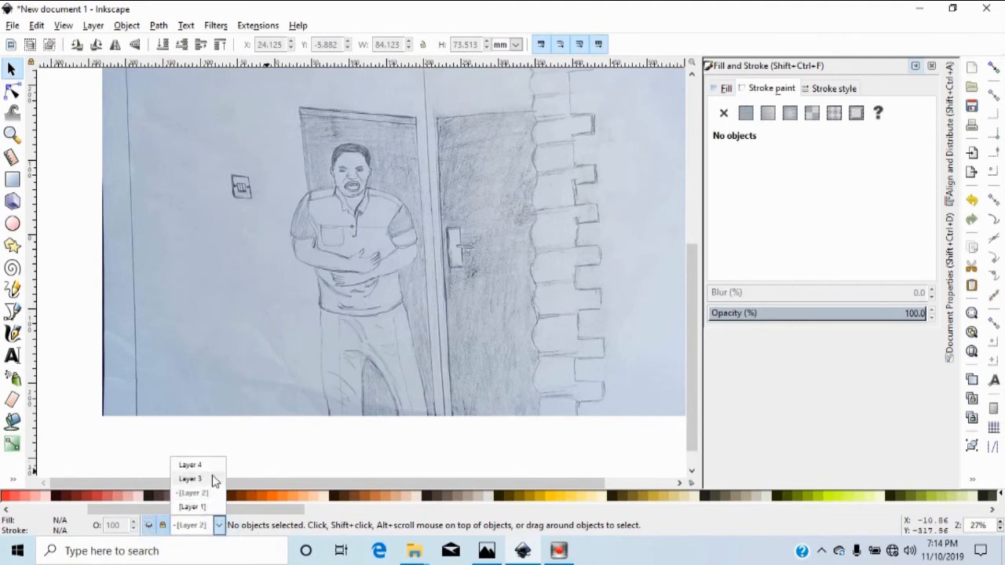
left_click(213, 479)
Activate the Bezier tool in B-spline mode and place a vertical guide at about -204 mm, near the room sketch's left-hand edge.
scroll(244, 428, "up", 5)
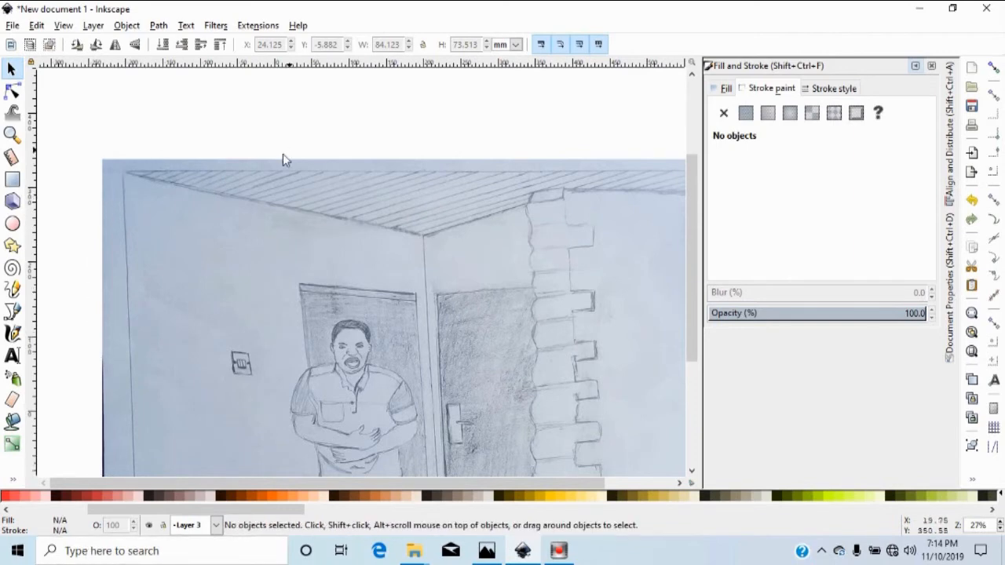
scroll(133, 377, "down", 5)
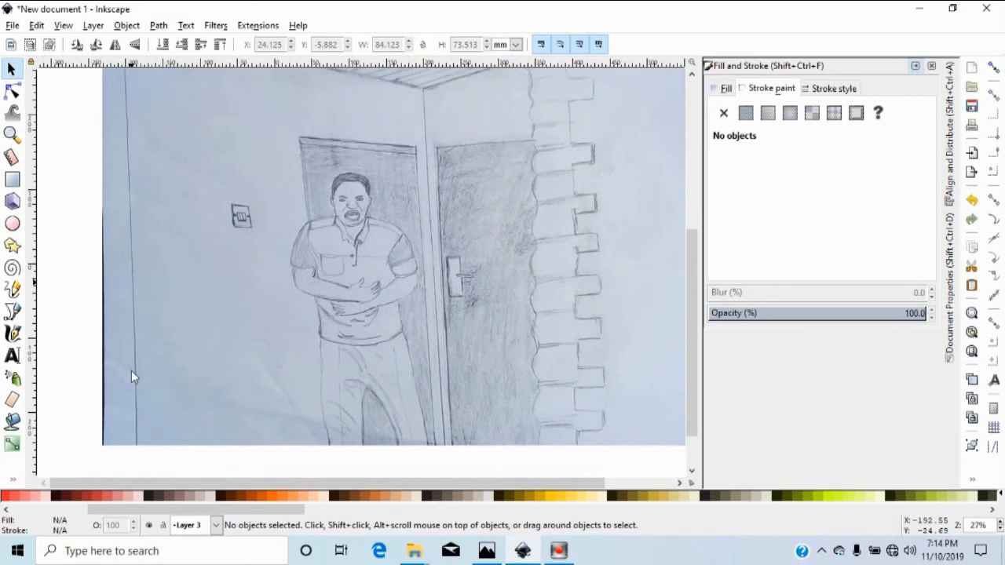
scroll(131, 370, "up", 1)
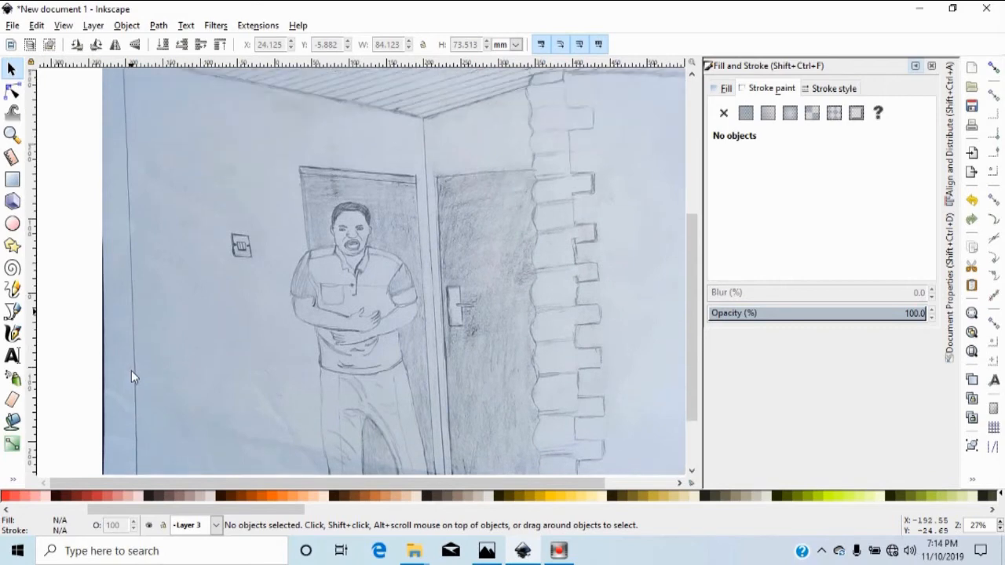
left_click(13, 312)
scroll(181, 438, "down", 2)
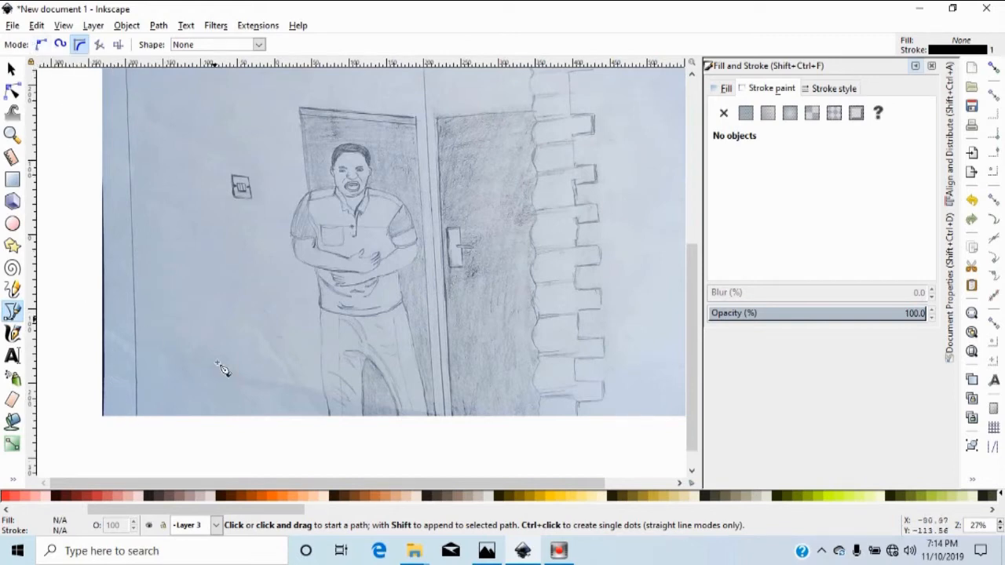
left_click(78, 46)
scroll(216, 293, "up", 1)
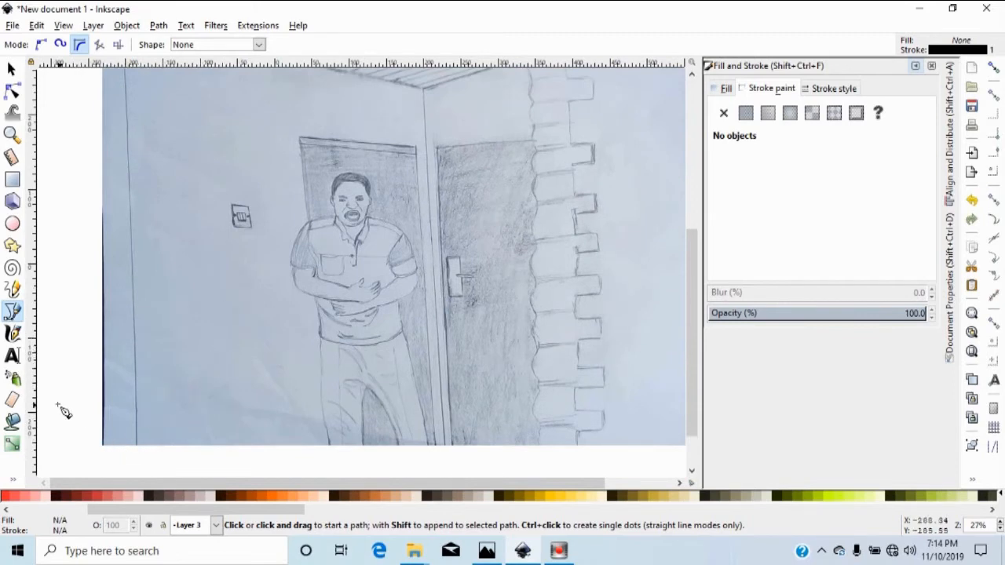
left_click_drag(33, 380, 123, 396)
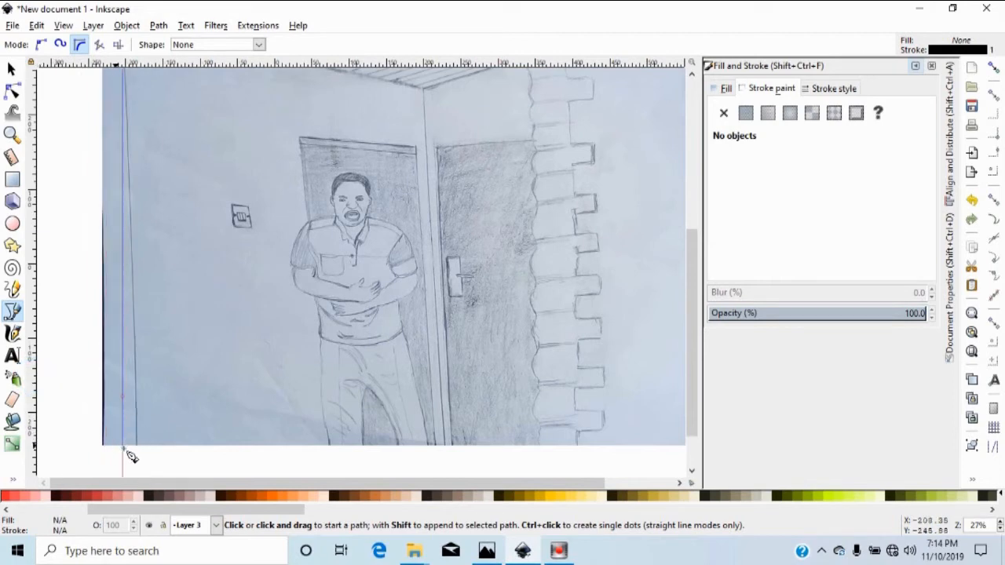
Draw a closed rectangular frame about 802 by 569 mm around the room sketch, starting at the guide's lower end.
left_click(123, 448)
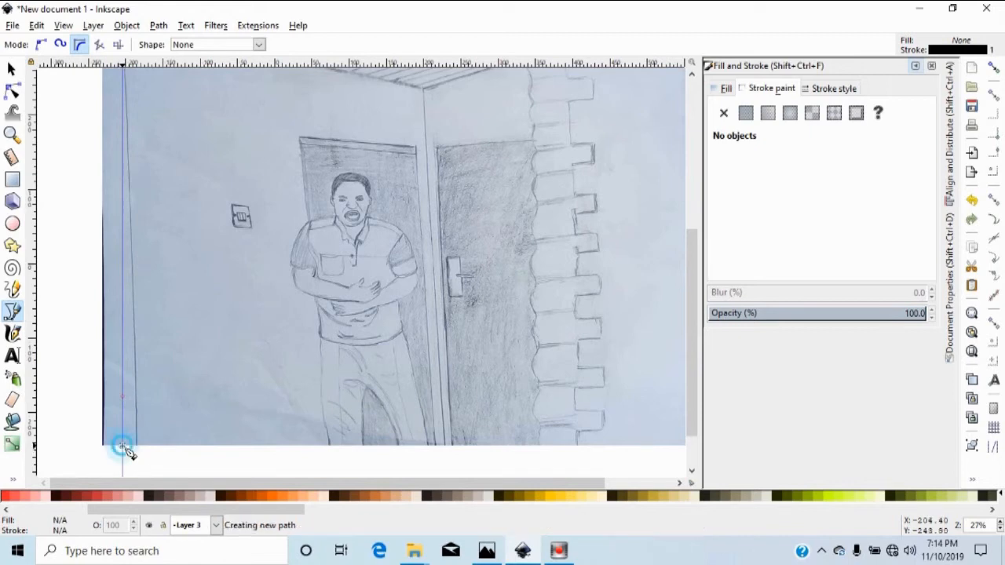
scroll(168, 237, "up", 4)
left_click(124, 143)
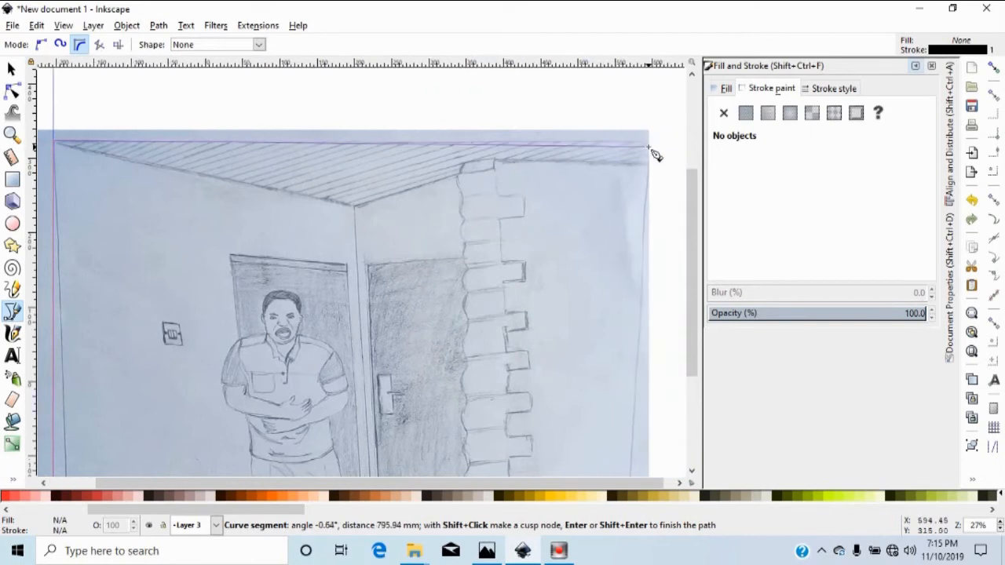
left_click(648, 143)
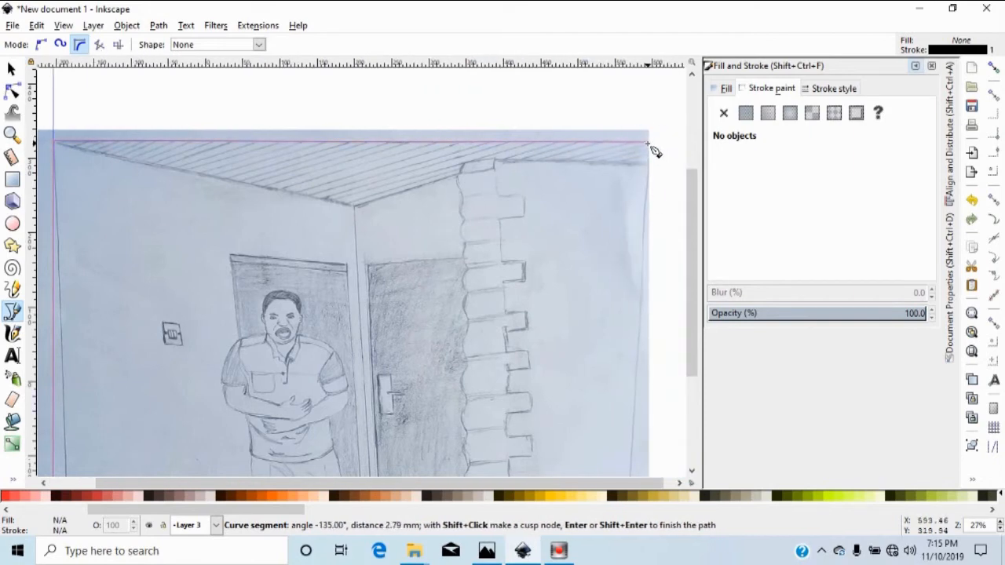
scroll(648, 322, "down", 5)
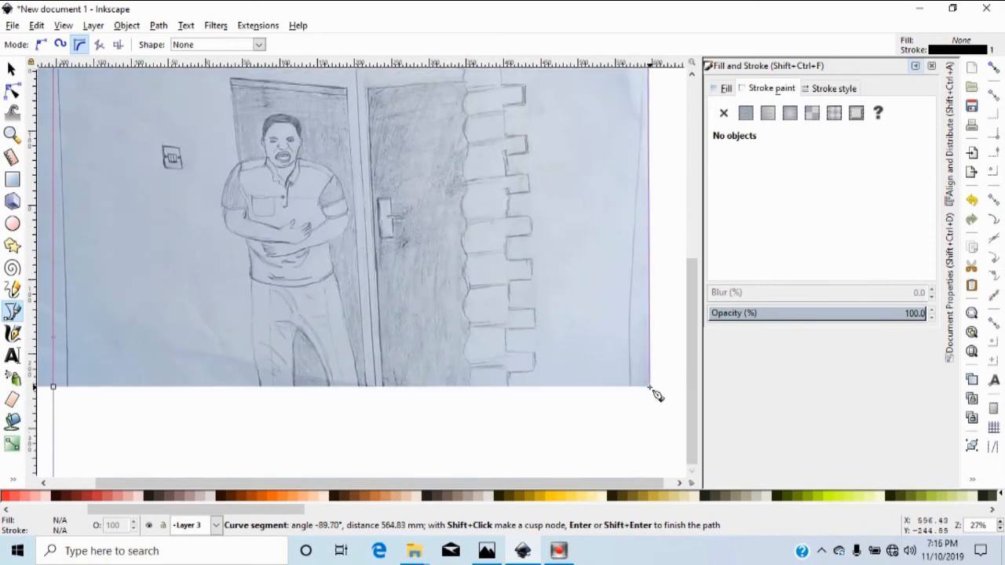
left_click(650, 388)
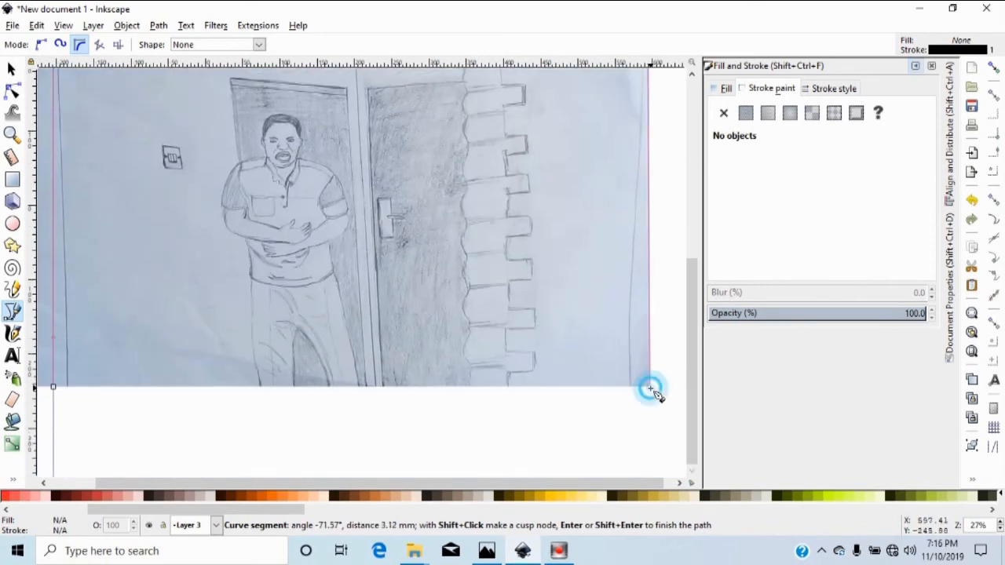
left_click(58, 387)
left_click(58, 387)
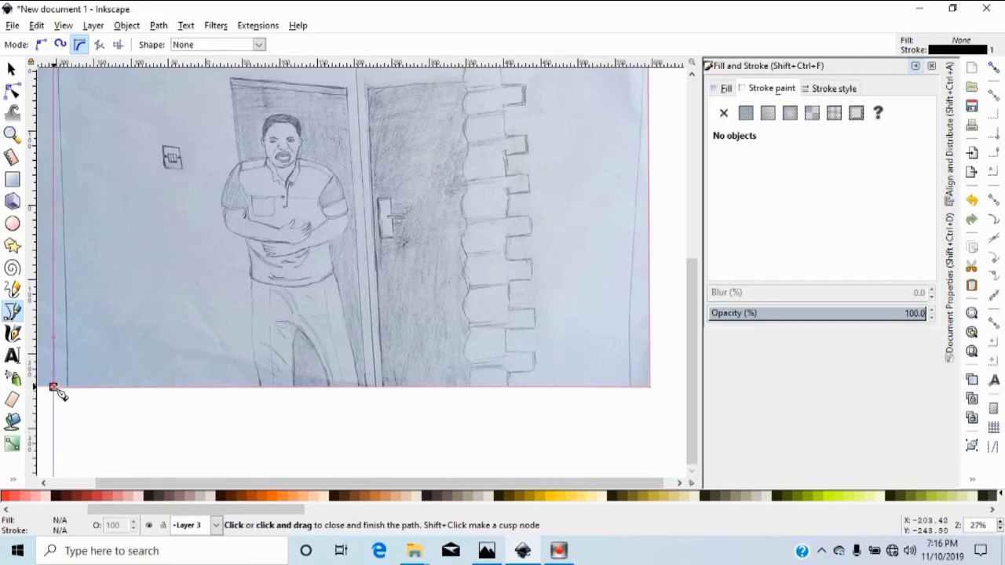
left_click(54, 388)
Trace the ceiling's lower edge from the frame's upper left-hand corner through the wall corner and over the bricks to the right-hand edge.
scroll(246, 334, "up", 5)
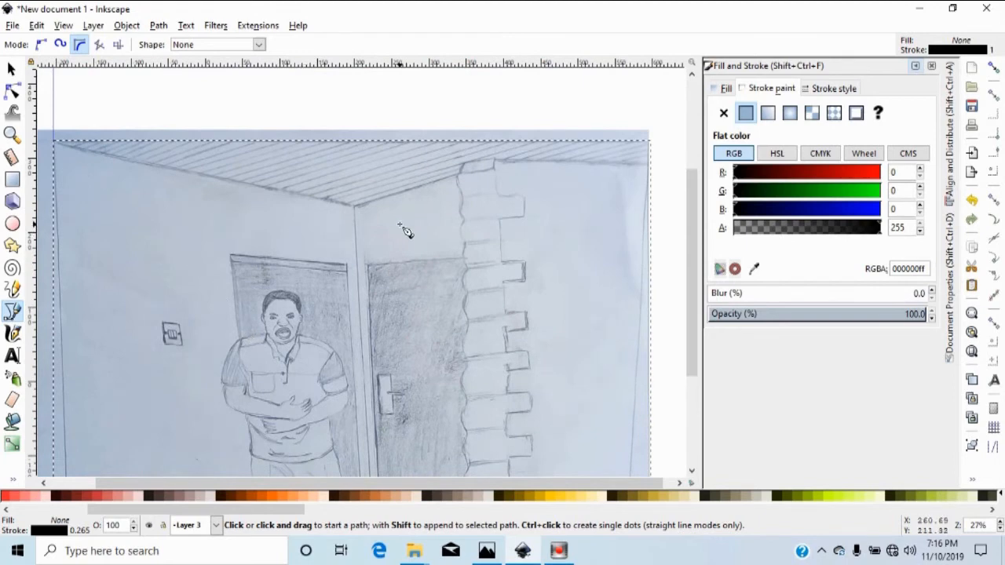
scroll(635, 370, "down", 1)
left_click(56, 113)
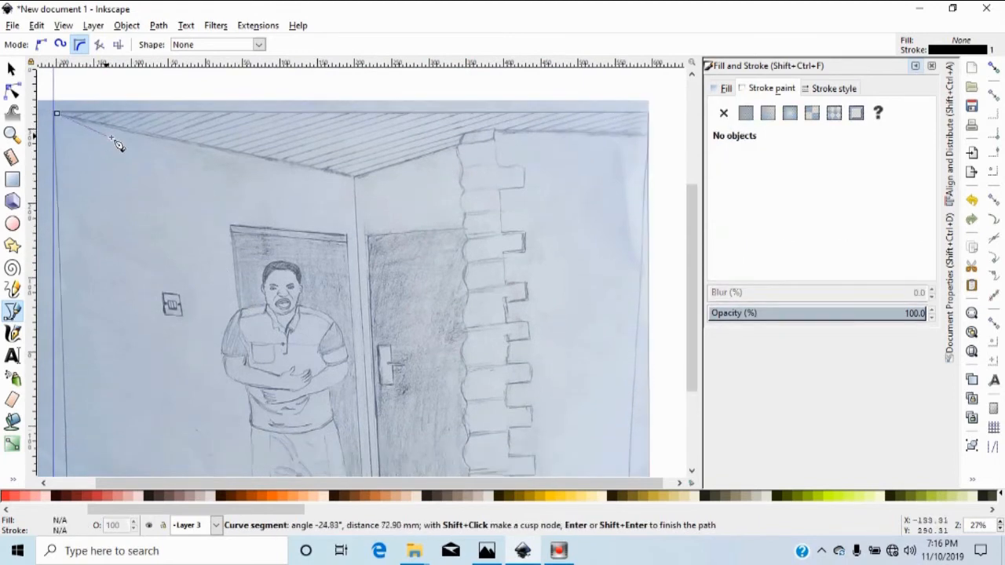
left_click(355, 178)
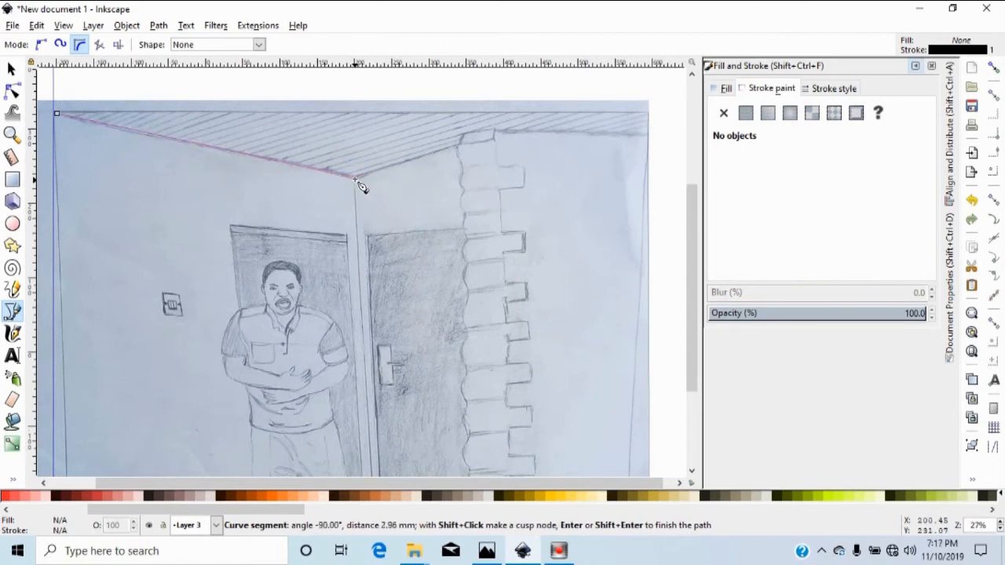
left_click(355, 180)
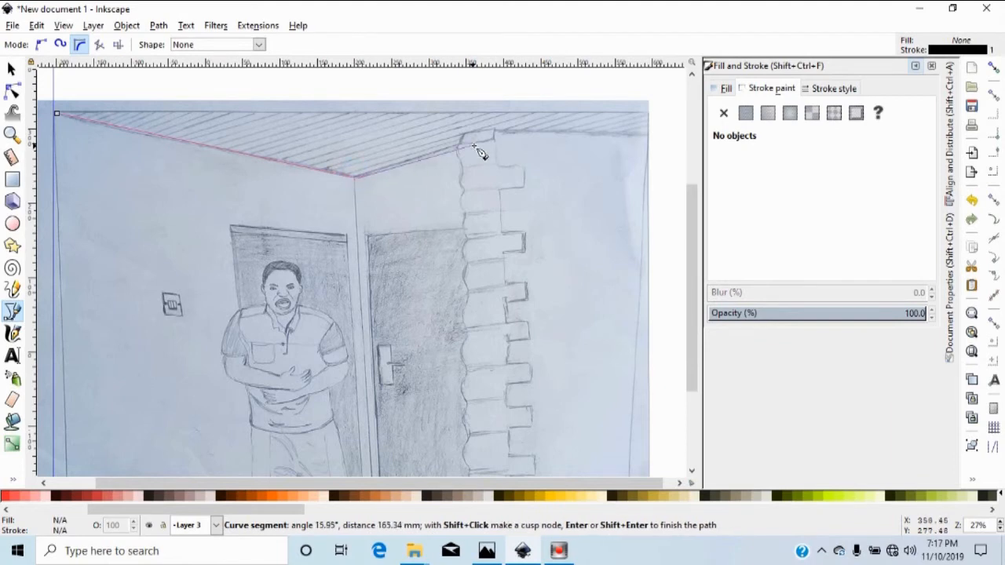
scroll(465, 151, "up", 2, "ctrl")
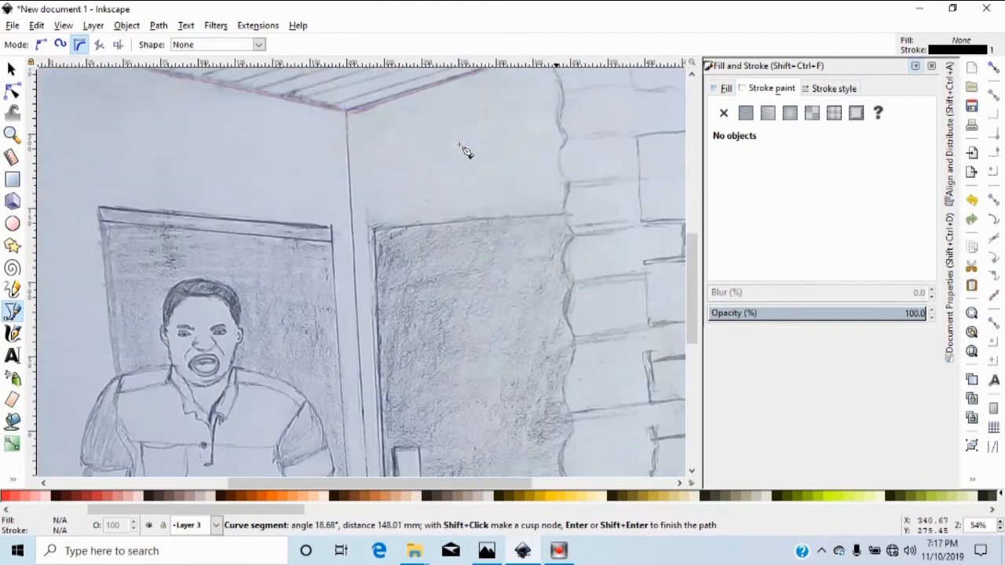
left_click(460, 146)
left_click(564, 172)
left_click(626, 165)
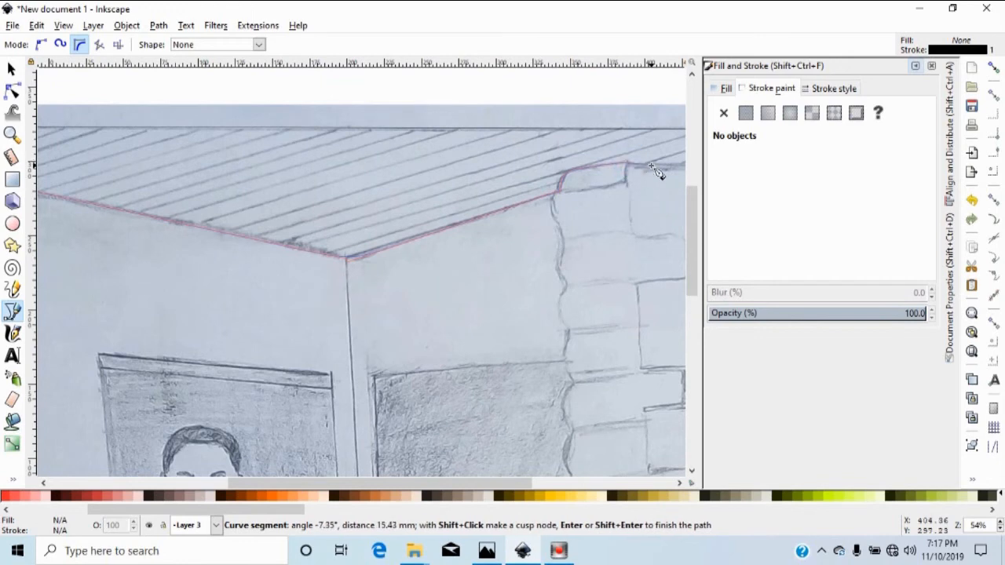
scroll(650, 167, "right", 10)
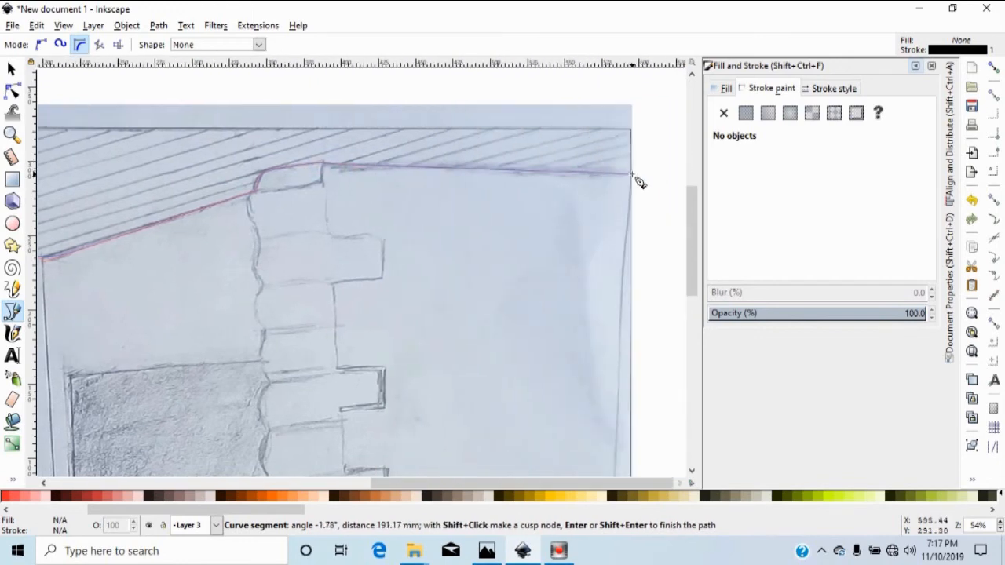
left_click(630, 173)
Close the ceiling outline with a loose loop above the sketch back to its start point, making it about 856 by 190 mm.
left_click(671, 173)
left_click(675, 124)
left_click(656, 84)
scroll(184, 89, "down", 2, "ctrl")
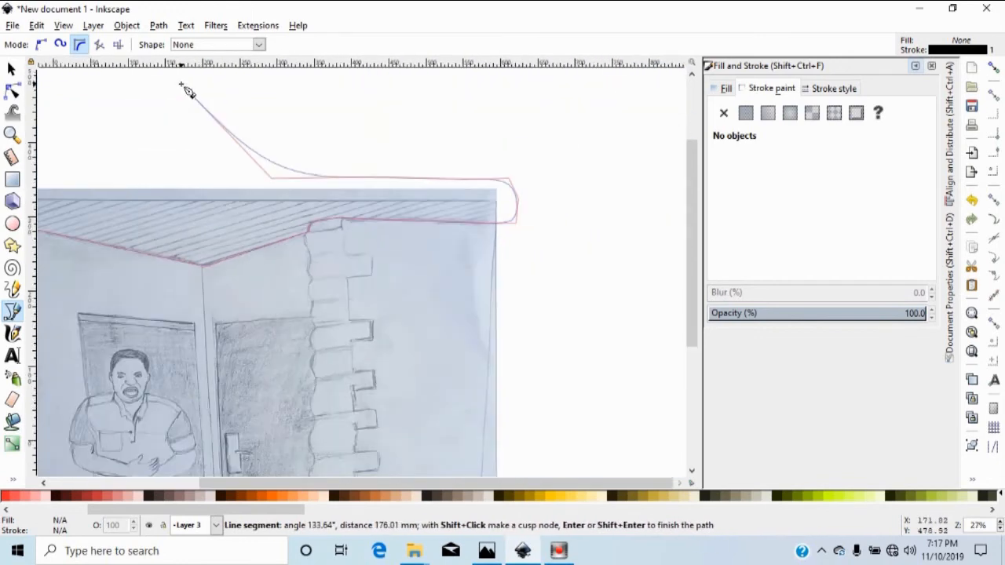
scroll(186, 90, "left", 4)
left_click(222, 123)
left_click(174, 182)
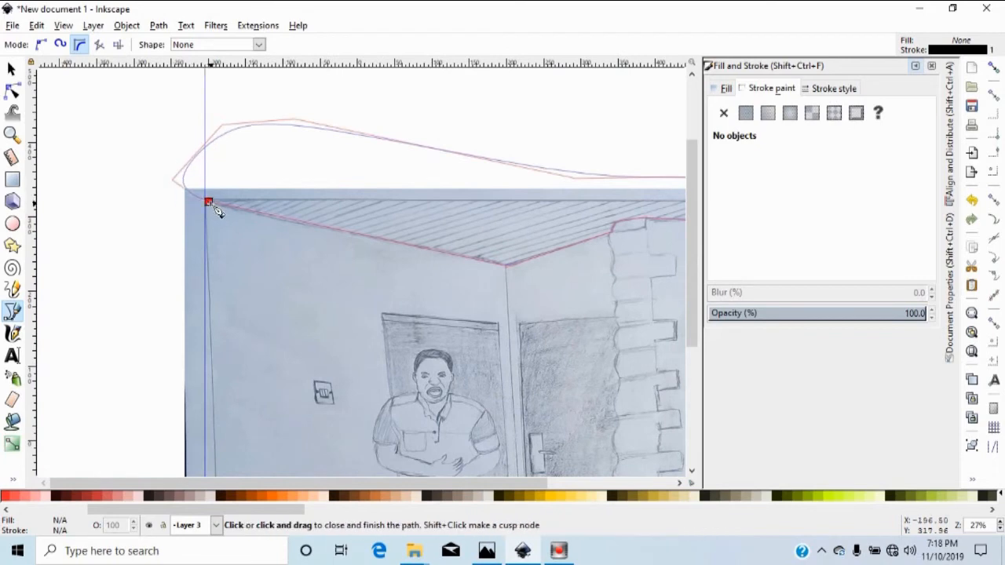
left_click(208, 204)
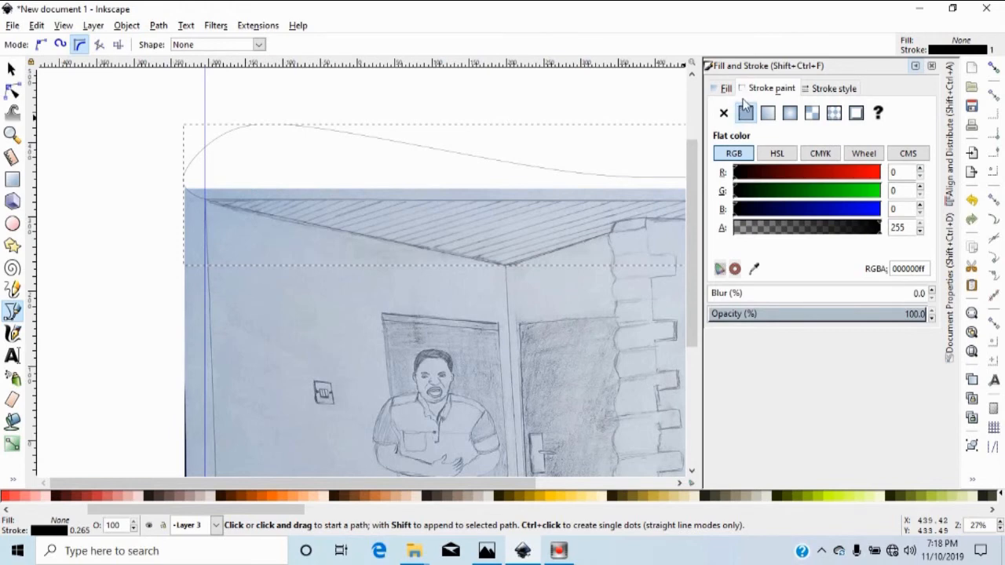
Set the ceiling outline's stroke width to 0.565 mm.
left_click(829, 88)
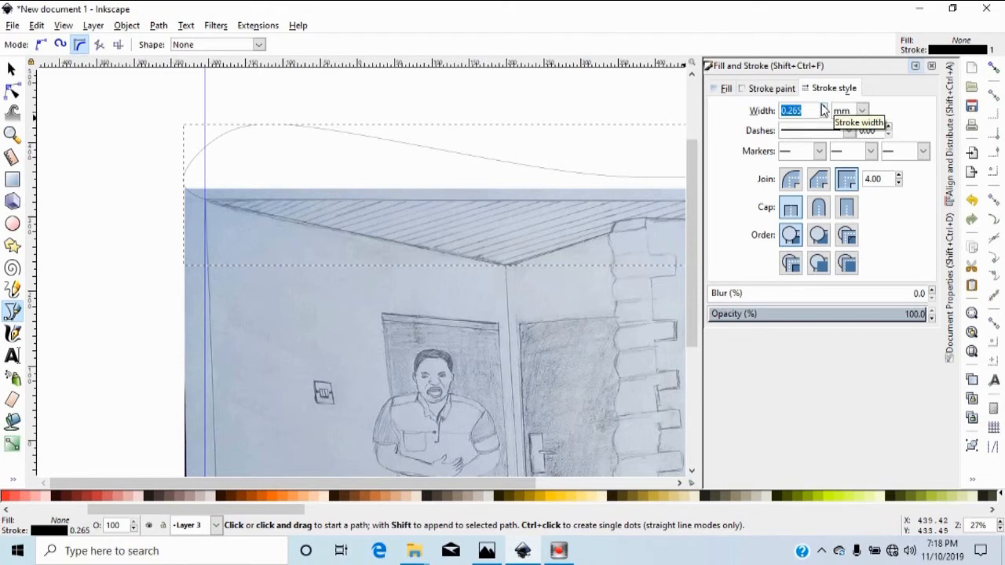
left_click(823, 108)
left_click(824, 108)
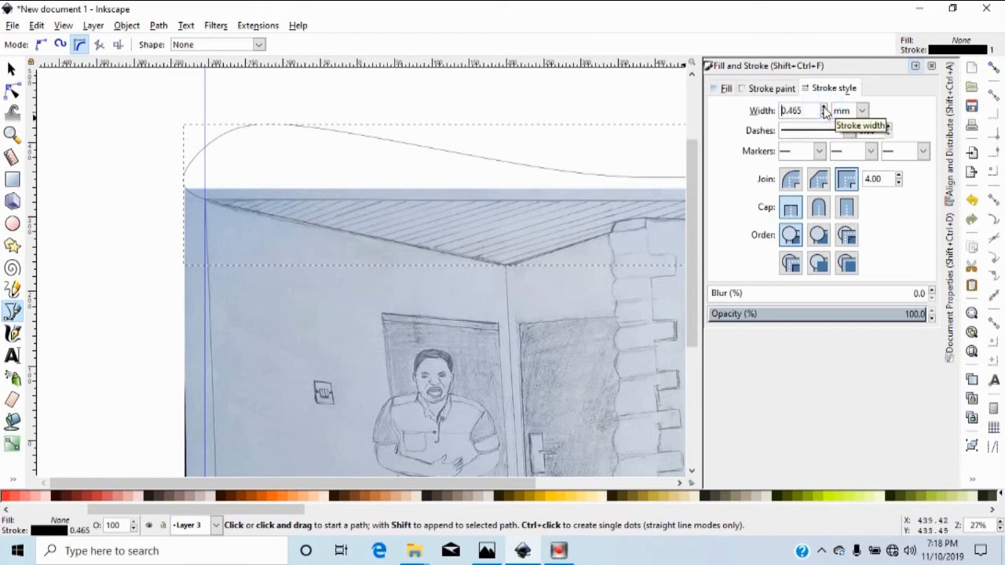
left_click(823, 108)
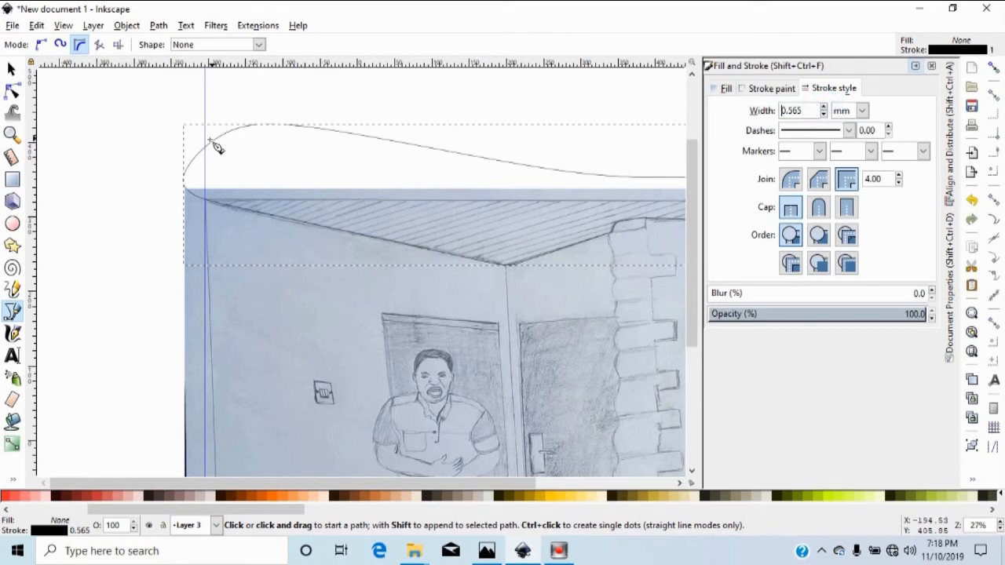
Delete the vertical guide near the room sketch's left-hand edge.
left_click(11, 69)
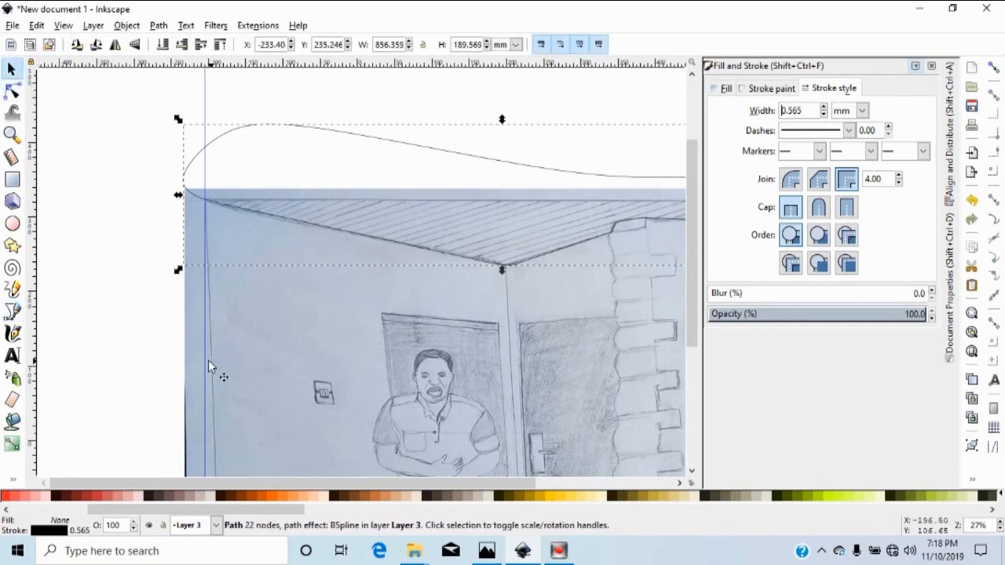
left_click(206, 124)
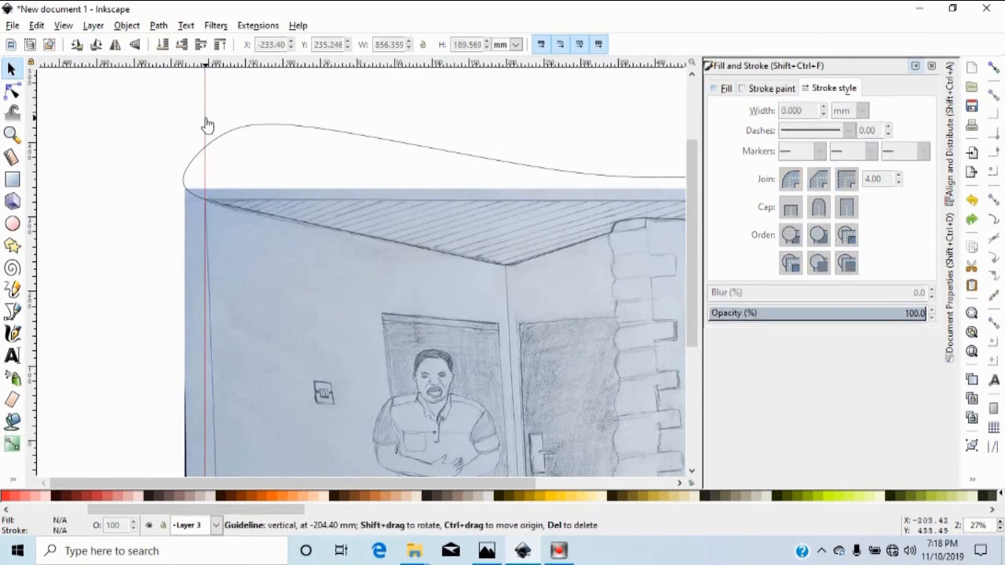
key("Delete")
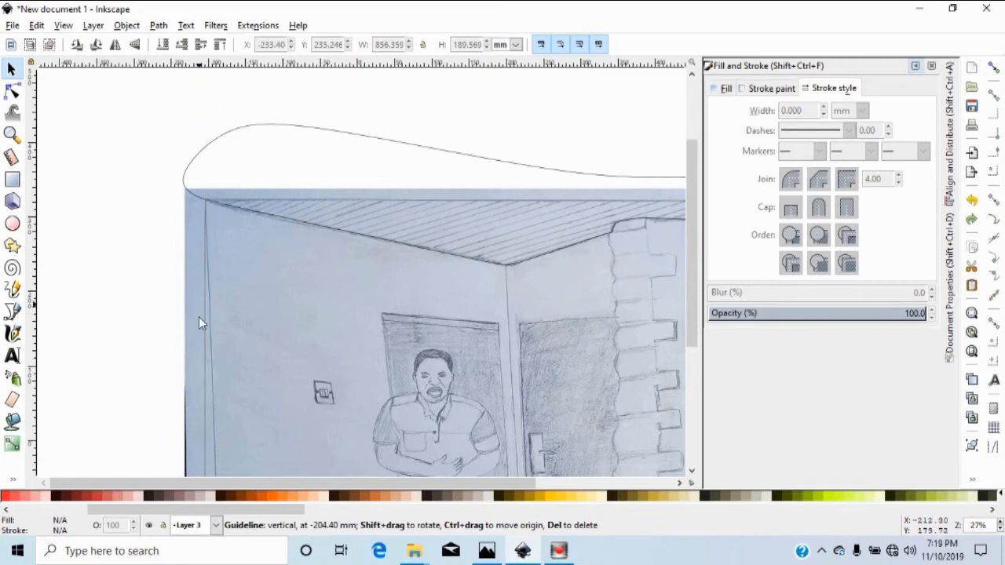
Trim the ceiling outline to the room frame by intersecting it with a copy of the frame, and collapse the Fill and Stroke settings.
left_click(205, 366)
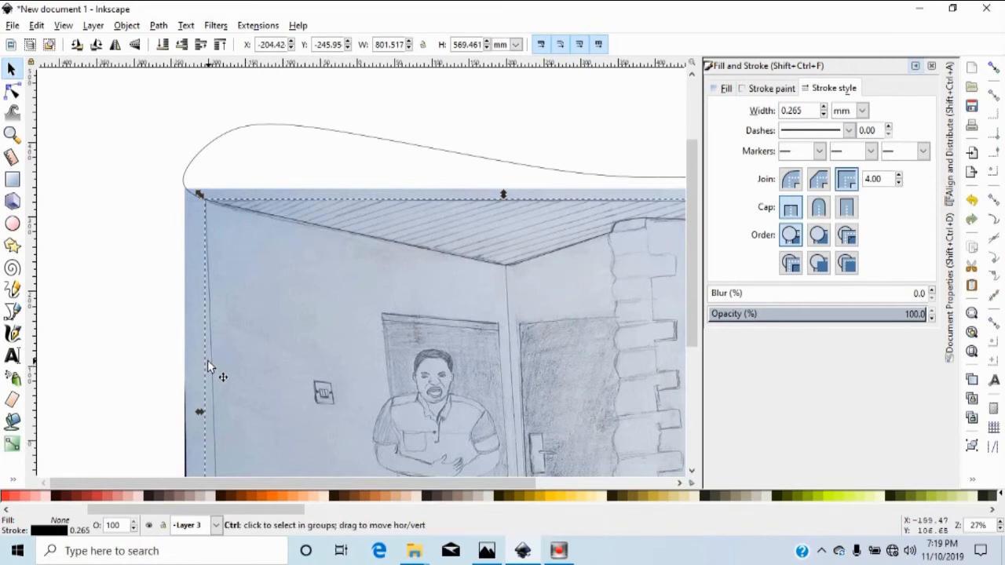
left_click(276, 126)
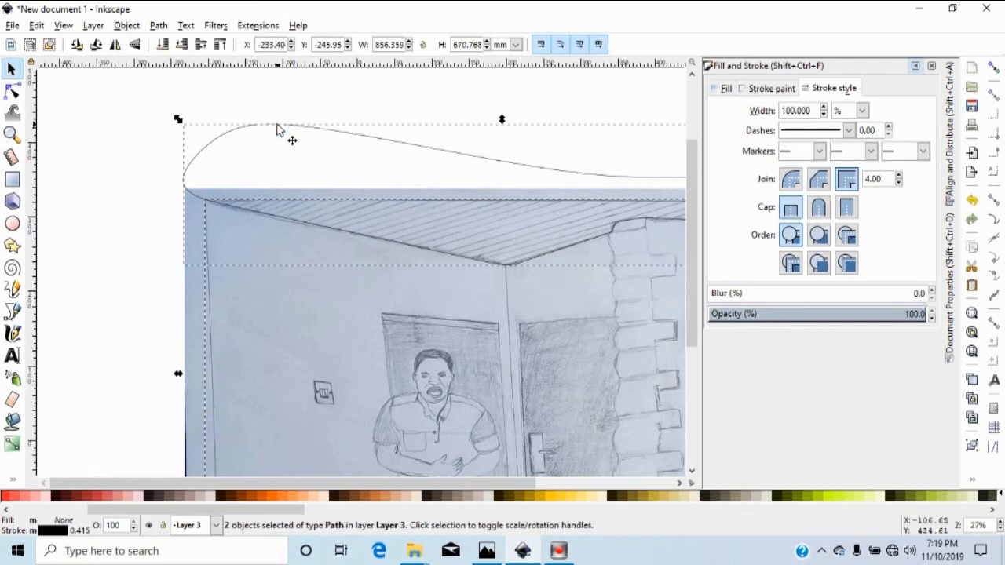
left_click(158, 25)
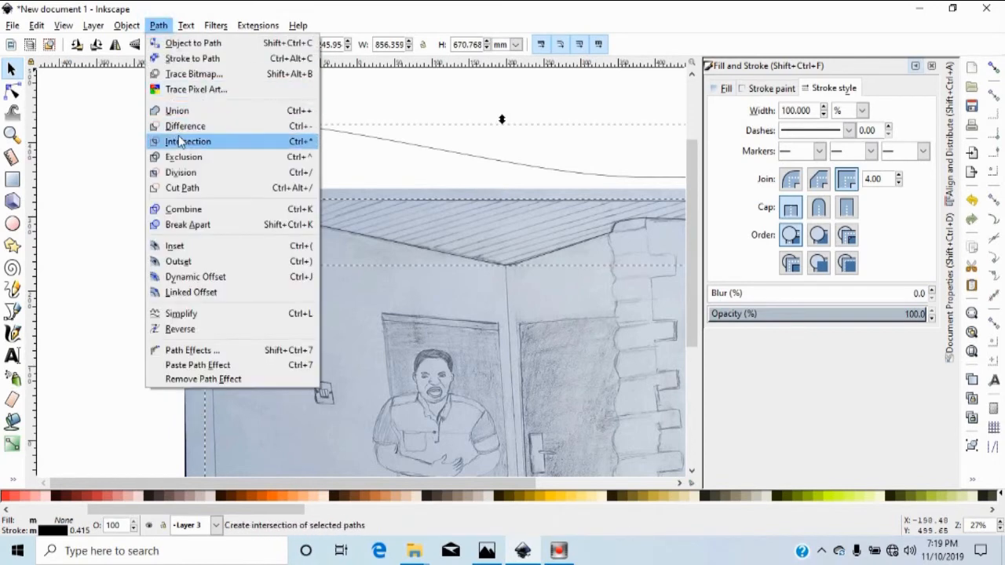
left_click(177, 139)
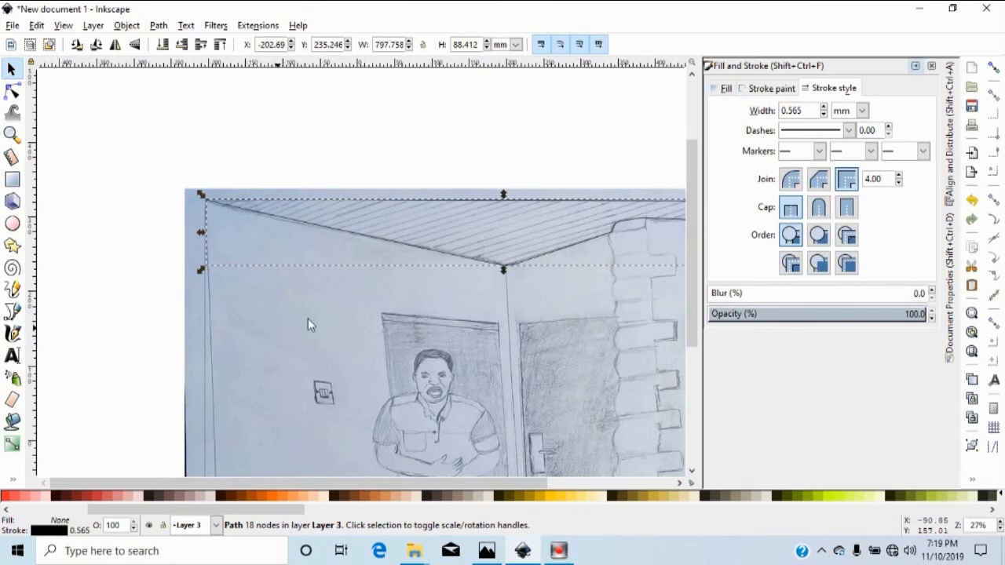
left_click(914, 65)
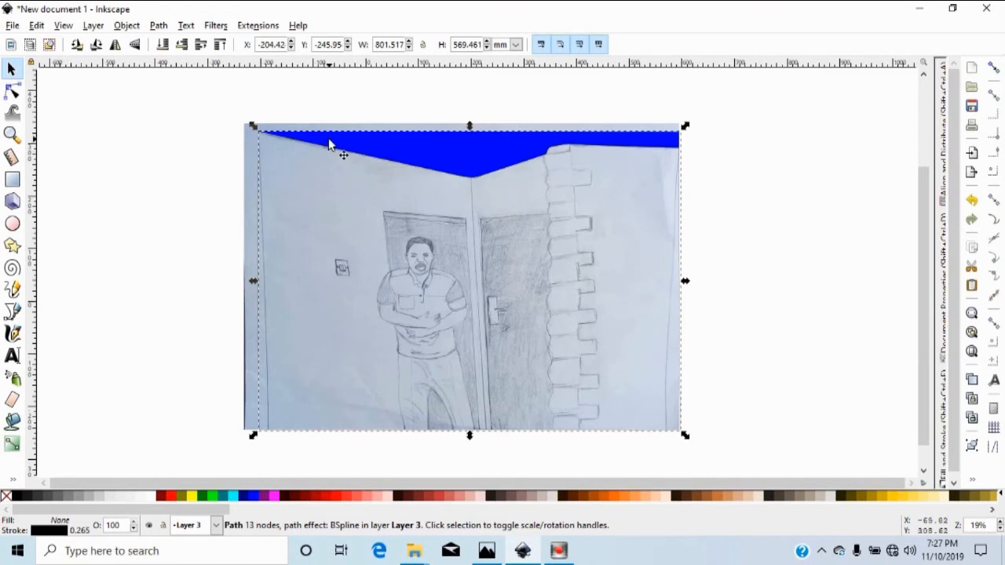
Fill the room frame with magenta.
left_click(274, 496)
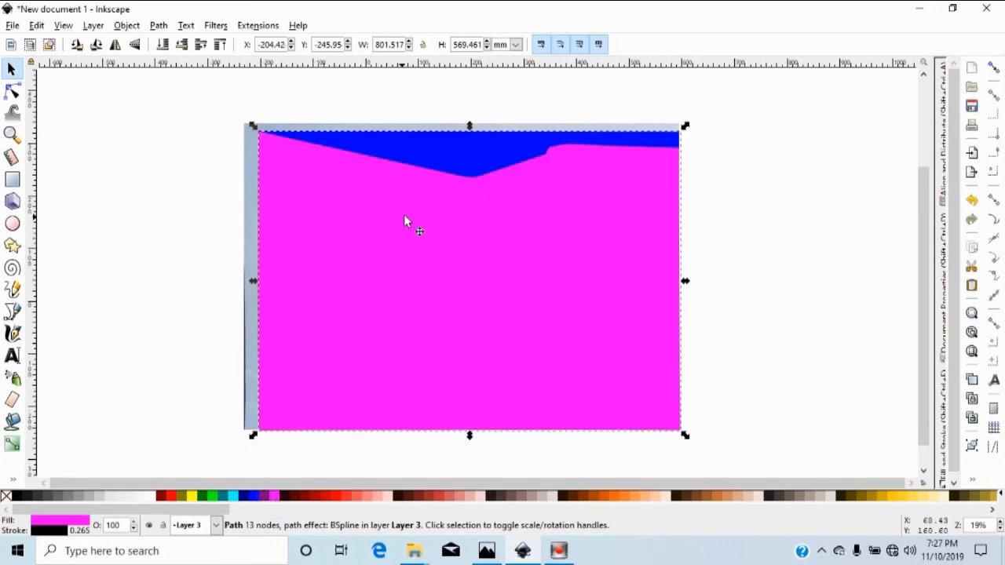
left_click(447, 90)
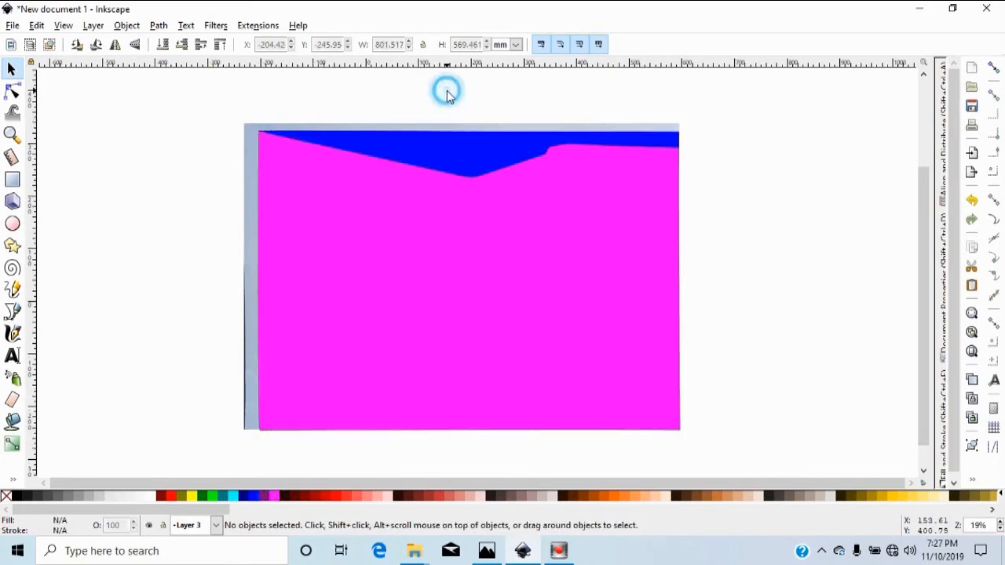
left_click(439, 131)
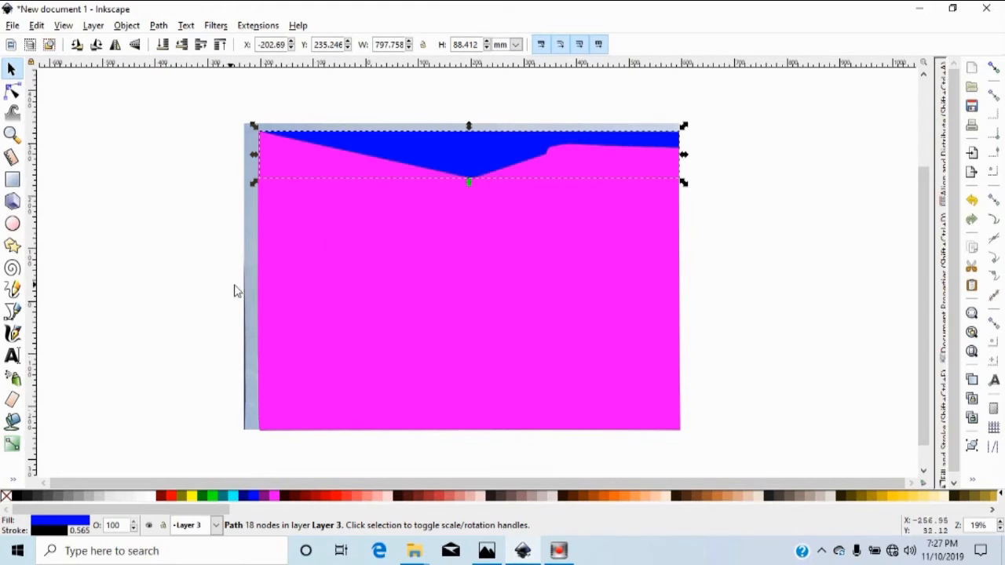
Duplicate the room frame, narrow the copy to about 392 mm over the left-hand wall and fill it with cyan.
left_click(259, 289)
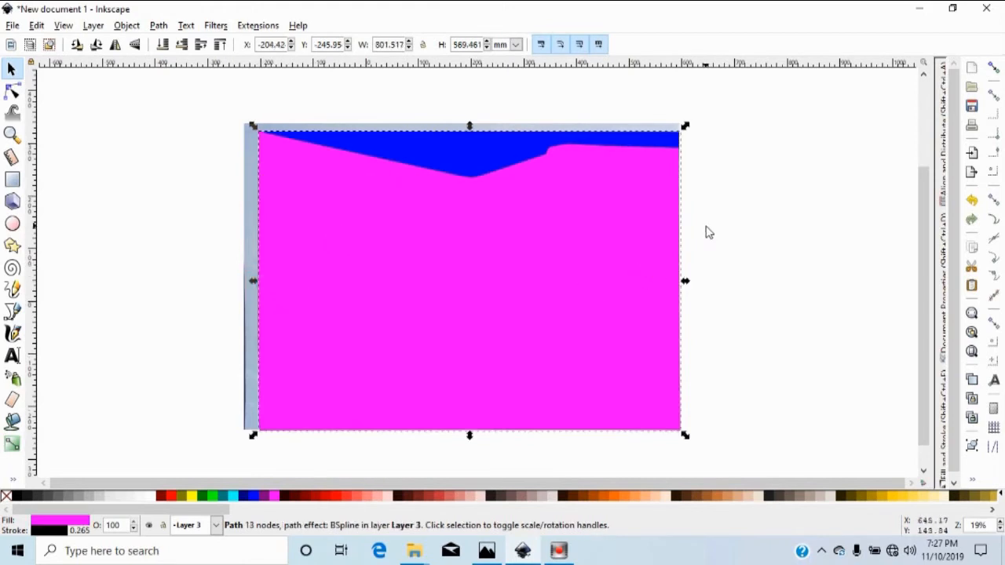
key("ctrl+z")
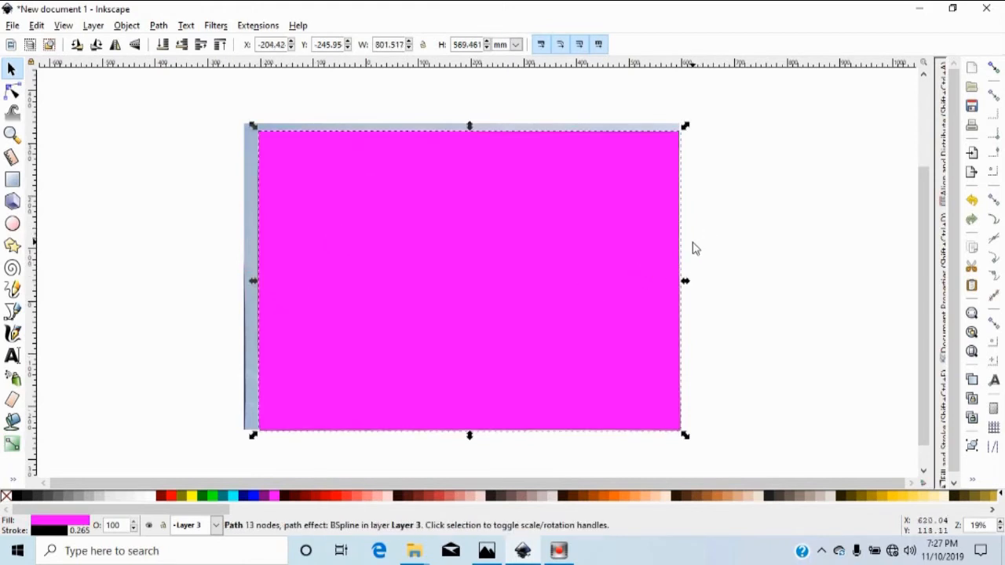
left_click_drag(682, 281, 478, 281)
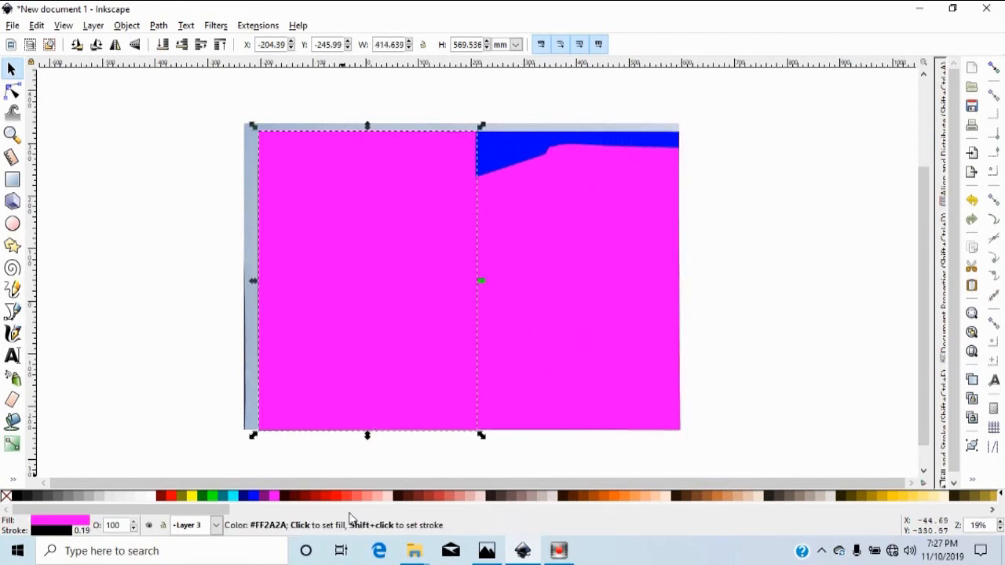
left_click(230, 496)
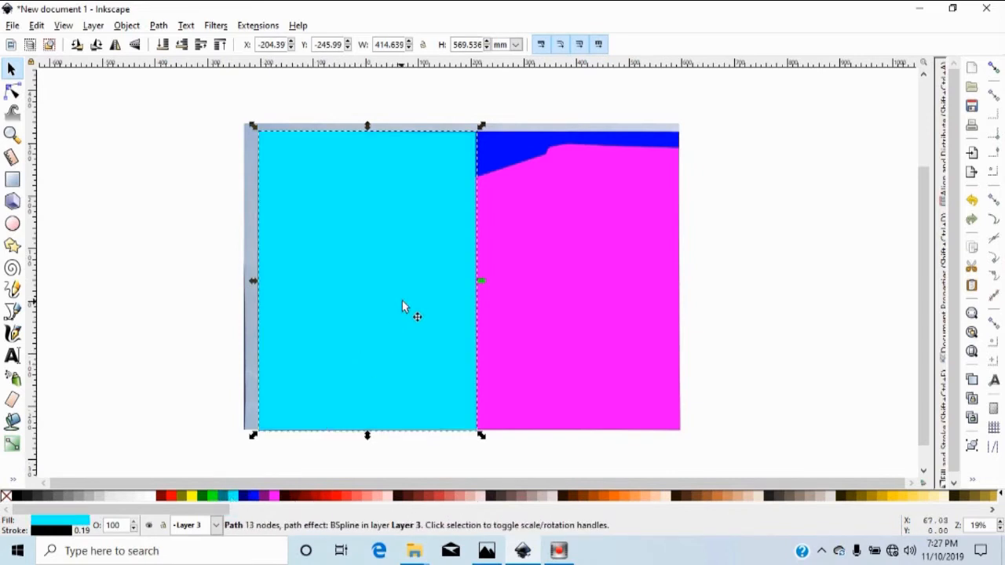
mouse_move(482, 282)
left_mouse_down()
mouse_move(312, 291)
mouse_move(472, 287)
left_mouse_up()
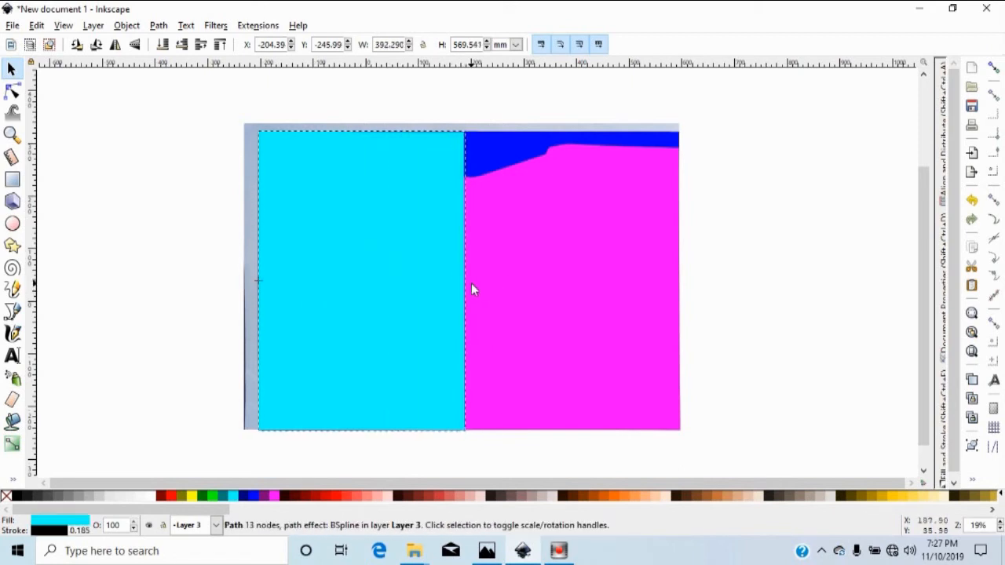
Remove the room frame's fill and widen the cyan wall panel to about 420 mm.
left_click(590, 297)
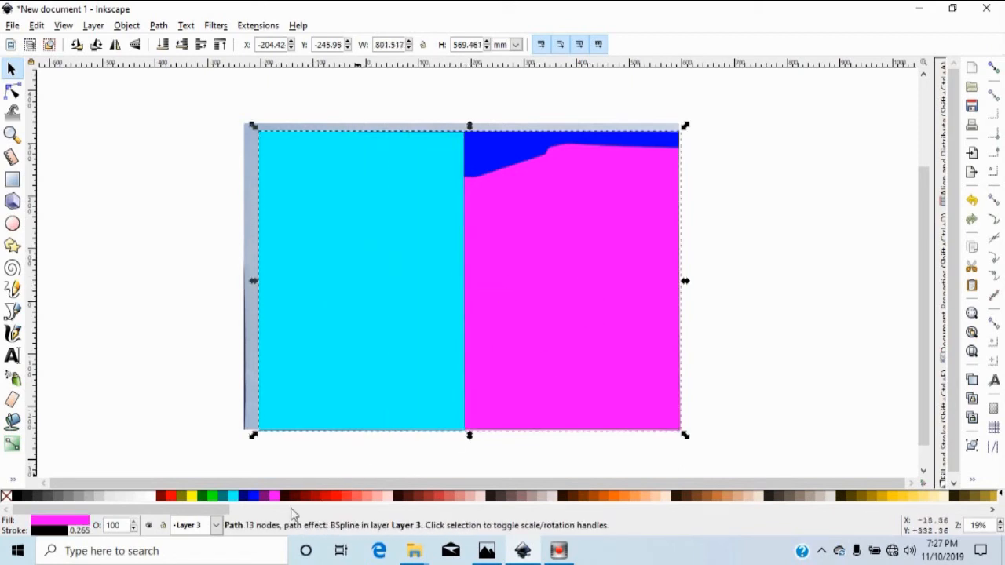
left_click(7, 496)
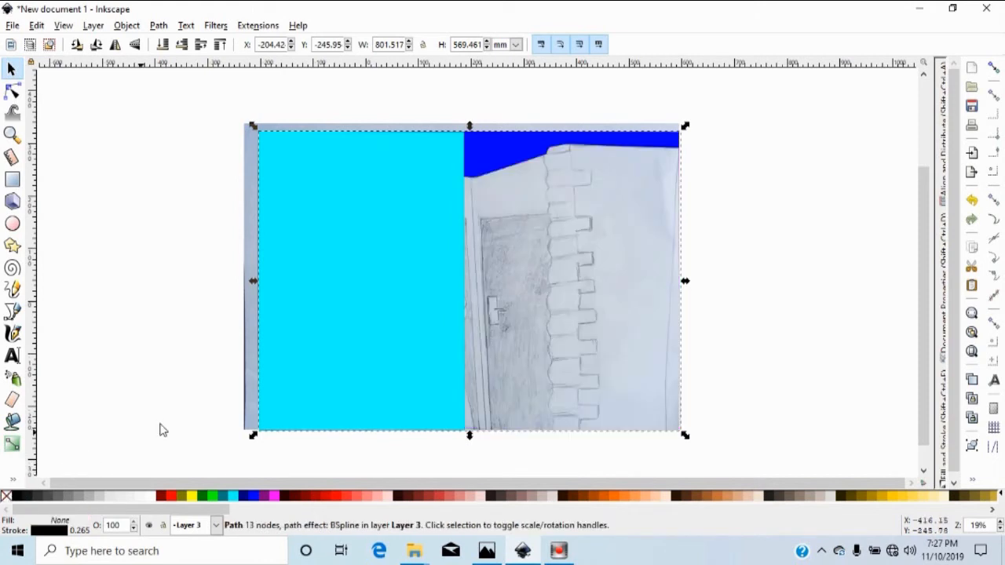
left_click(465, 297)
left_click_drag(470, 286, 485, 324)
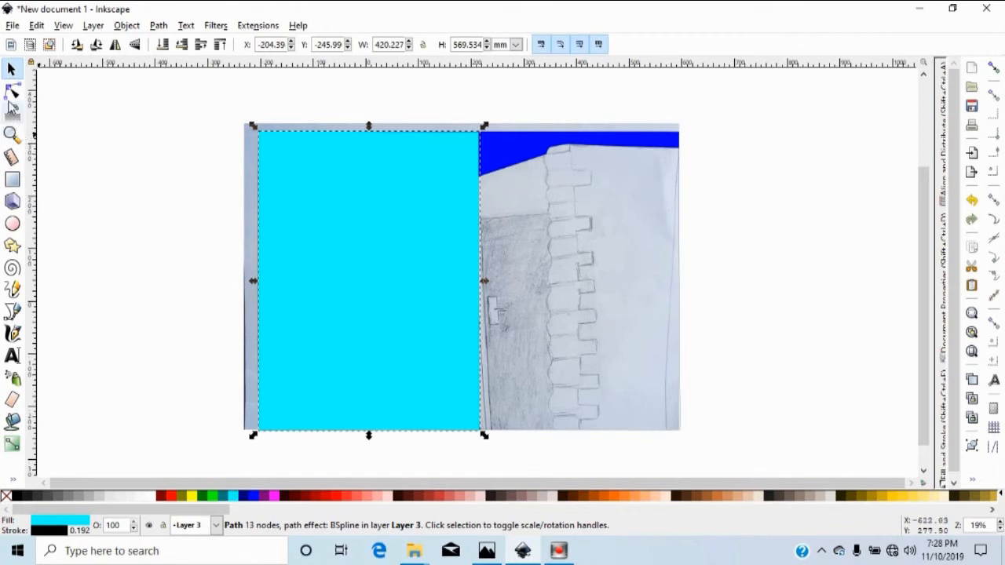
Slant the cyan panel's right-hand edge along the sketched wall corner by repositioning its upper and lower corner nodes.
left_click(12, 91)
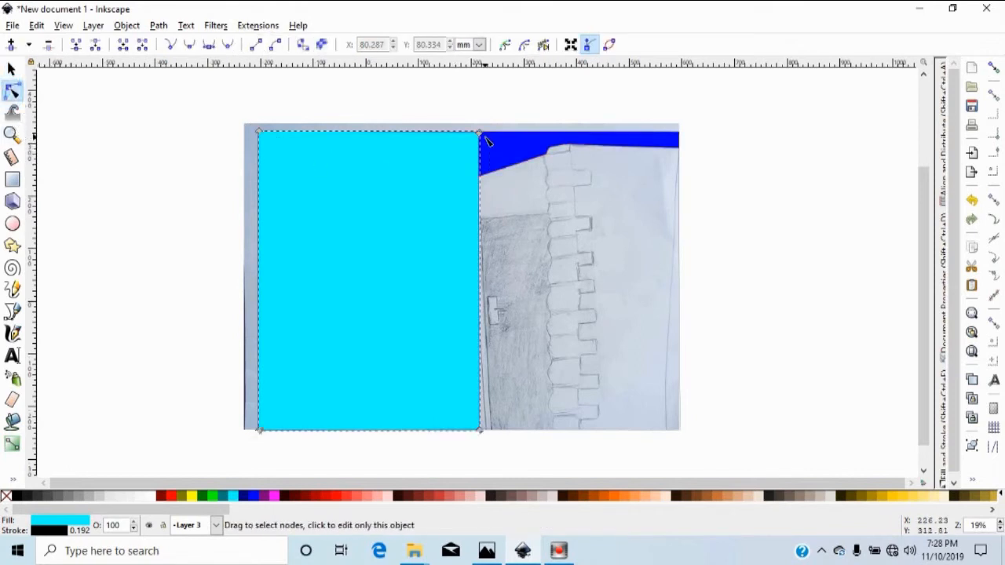
mouse_move(480, 134)
left_mouse_down()
mouse_move(464, 138)
mouse_move(474, 133)
left_mouse_up()
left_click(474, 233)
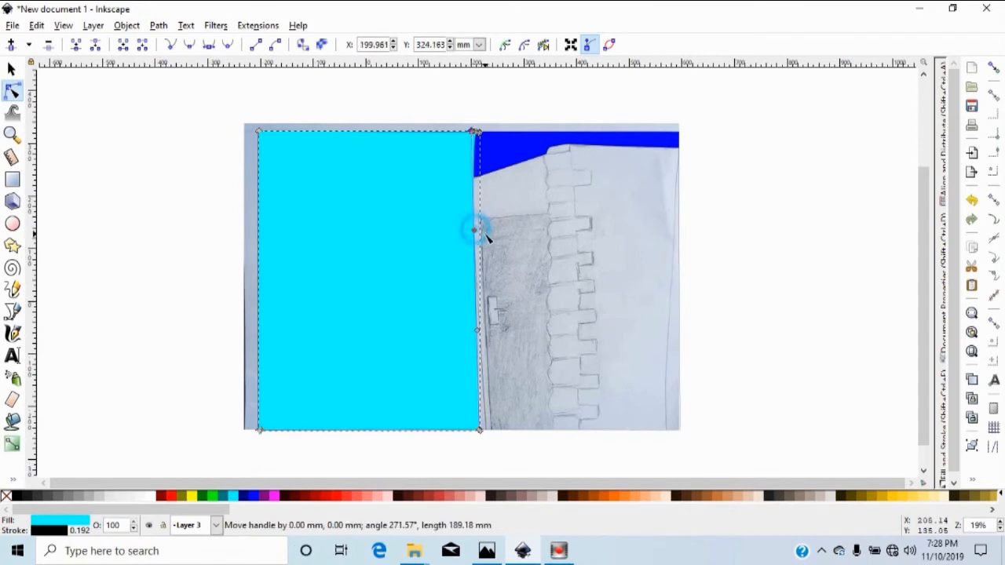
left_click_drag(472, 135, 457, 151)
left_click(471, 139)
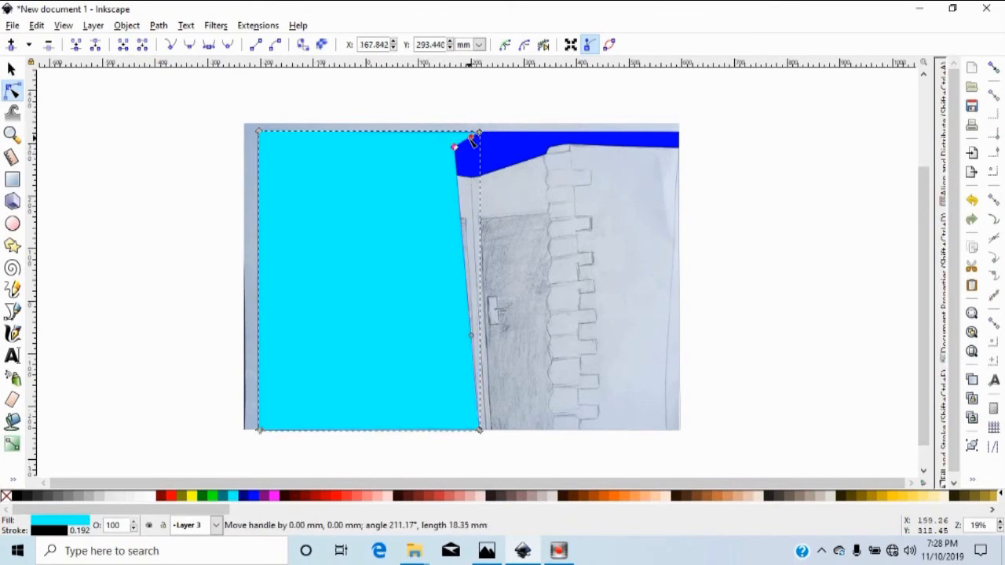
scroll(470, 139, "up", 1)
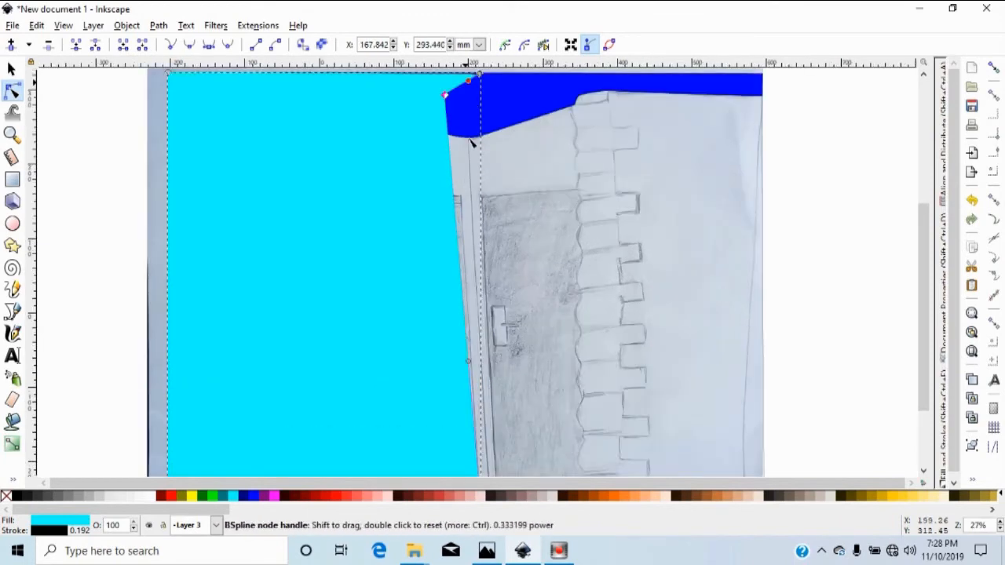
scroll(474, 153, "up", 1)
left_click_drag(930, 253, 923, 201)
left_click_drag(431, 155, 478, 123)
scroll(478, 194, "down", 10)
left_click_drag(476, 336, 494, 337)
Duplicate the blue ceiling shape and raise the copy to the top of the stack.
scroll(539, 337, "up", 4)
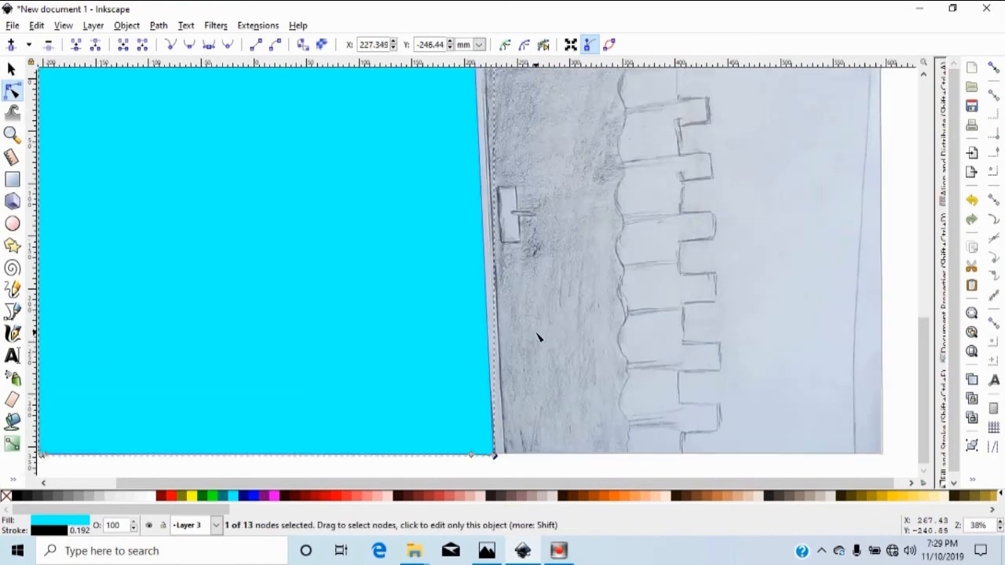
scroll(539, 337, "up", 5)
scroll(539, 338, "up", 3)
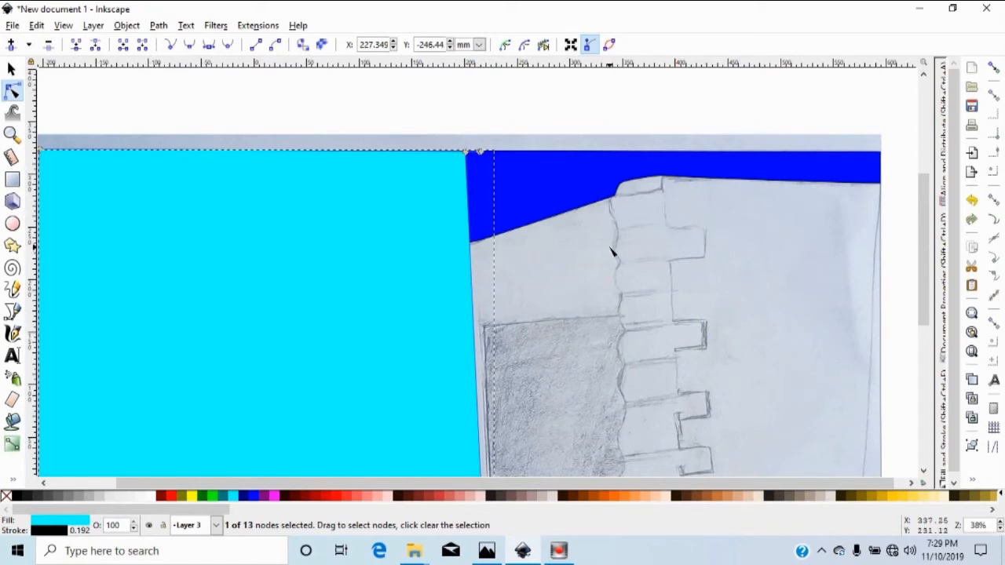
scroll(613, 251, "up", 1)
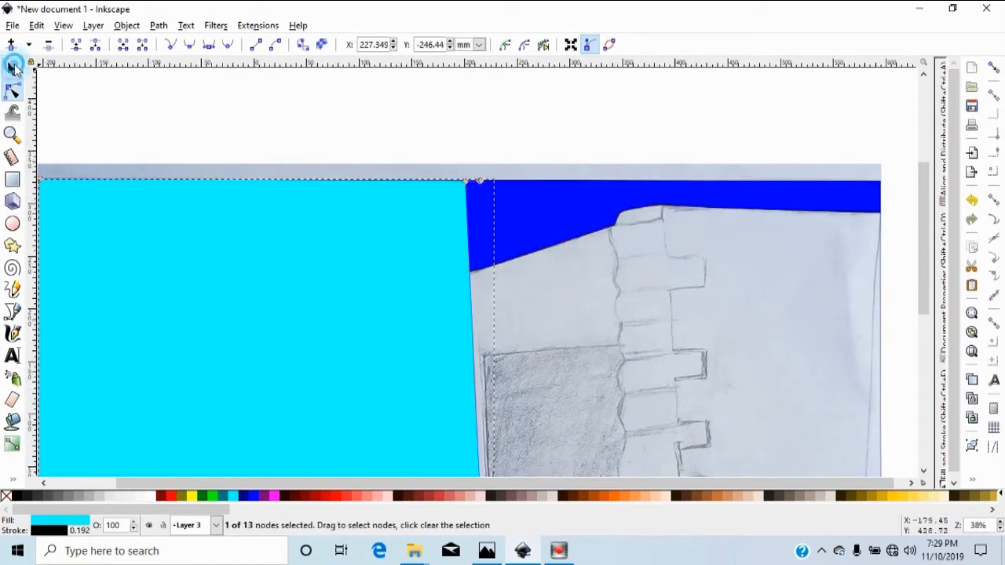
left_click(12, 69)
left_click(555, 219)
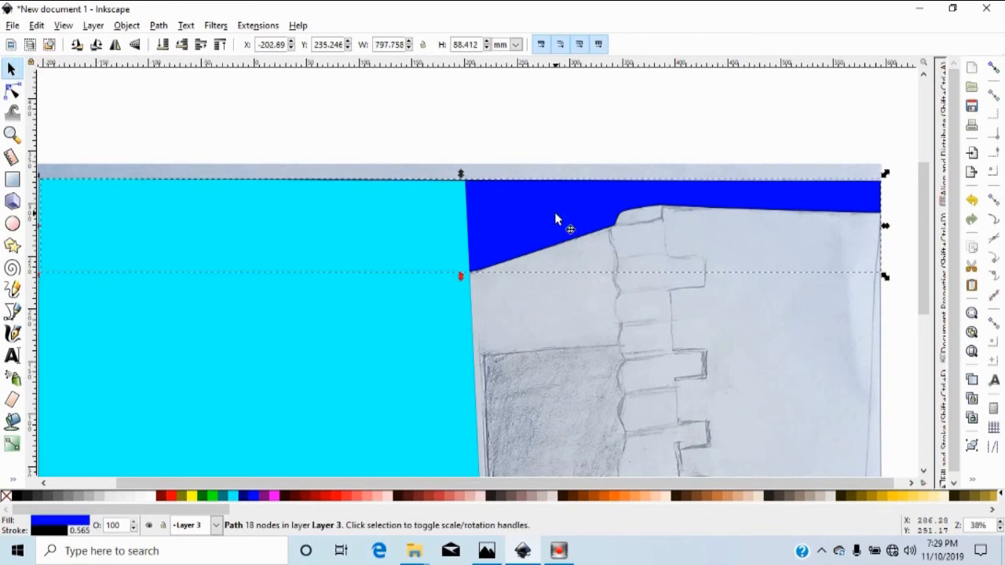
key("ctrl")
key("Home")
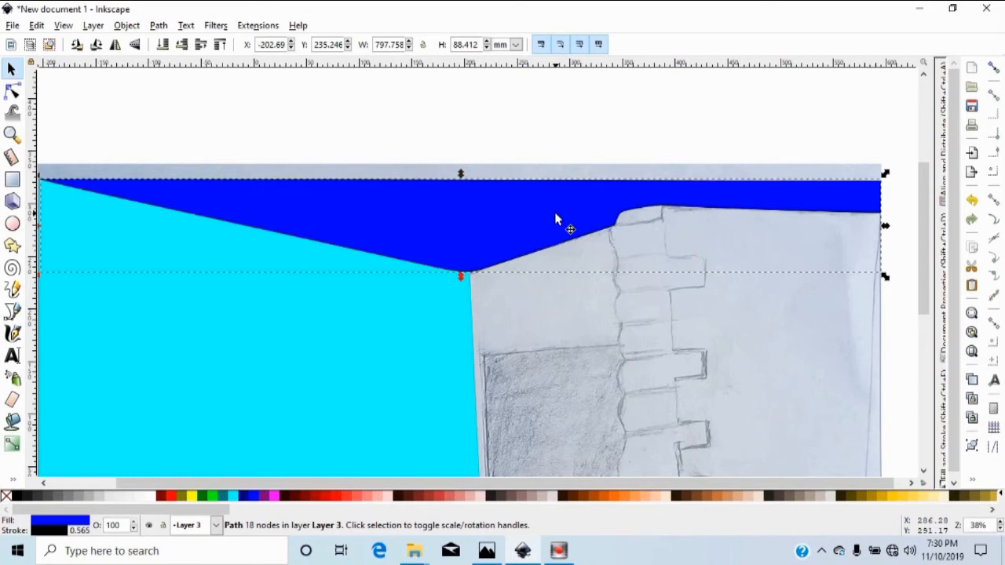
Subtract the raised ceiling copy from the cyan wall panel with Difference, and check the cut by shifting the panel down and undoing the move.
left_click(467, 311, "shift")
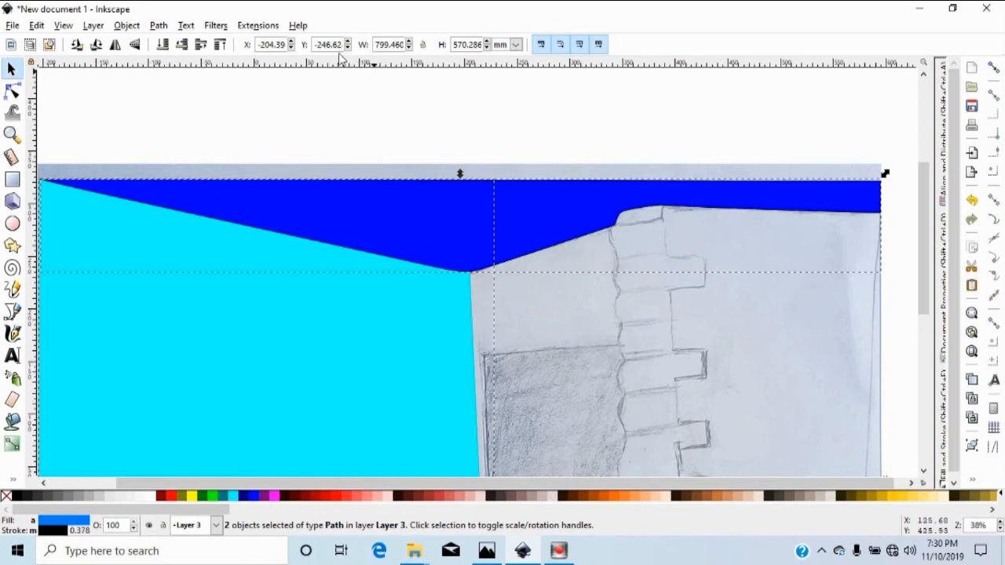
left_click(158, 26)
left_click(233, 126)
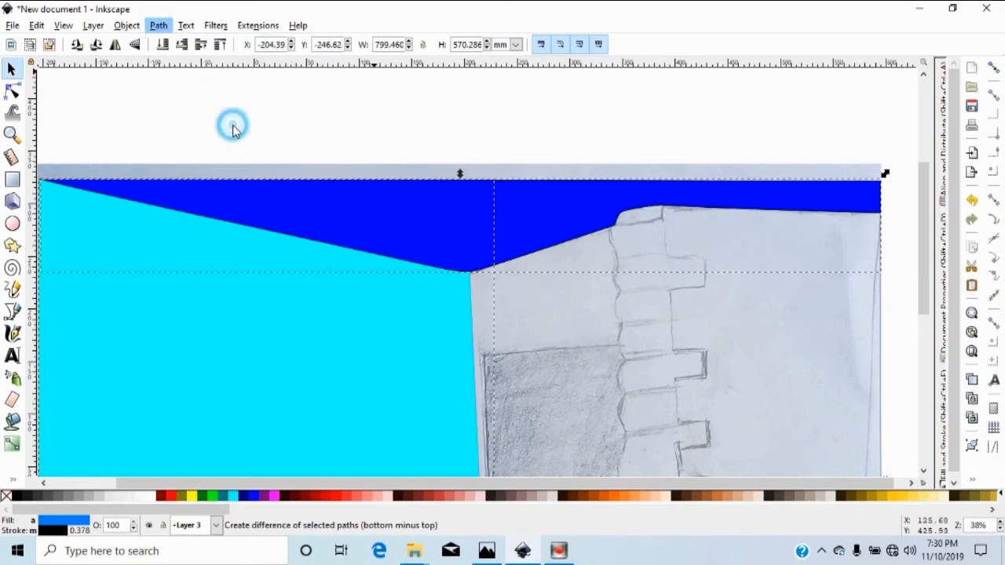
left_click_drag(450, 273, 453, 318)
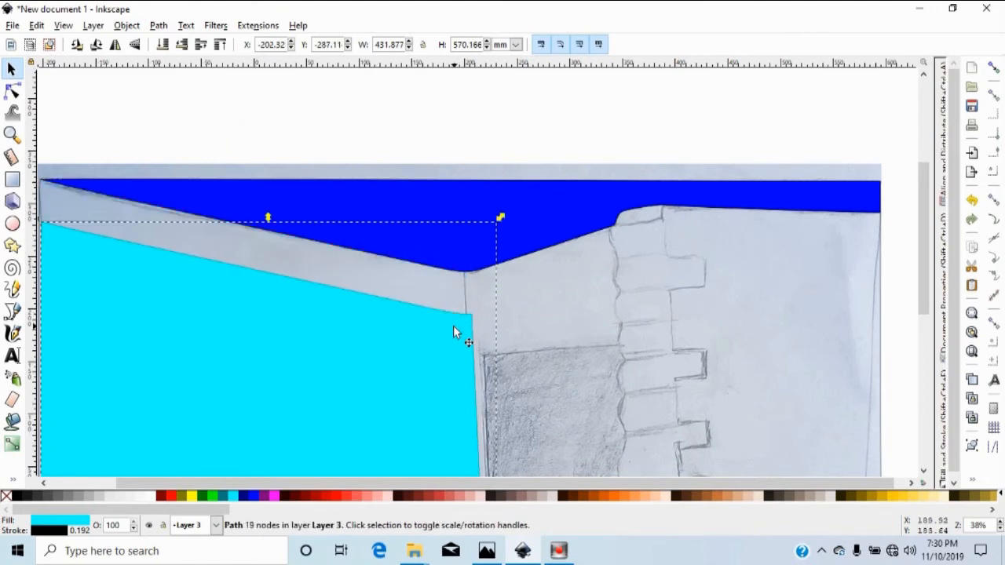
key("ctrl+z")
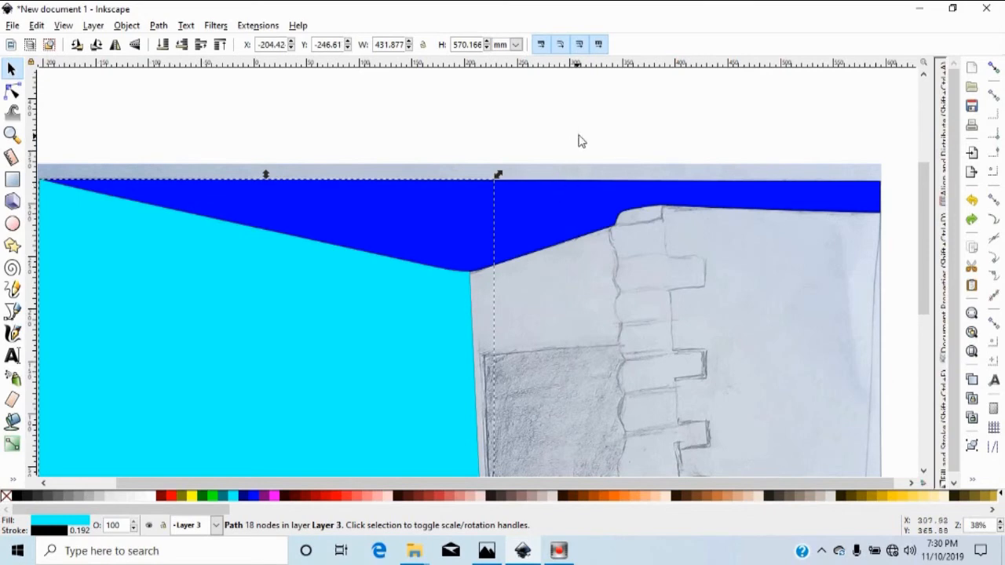
Fill the room frame with yellow behind the ceiling and the cyan wall.
scroll(597, 128, "down", 8)
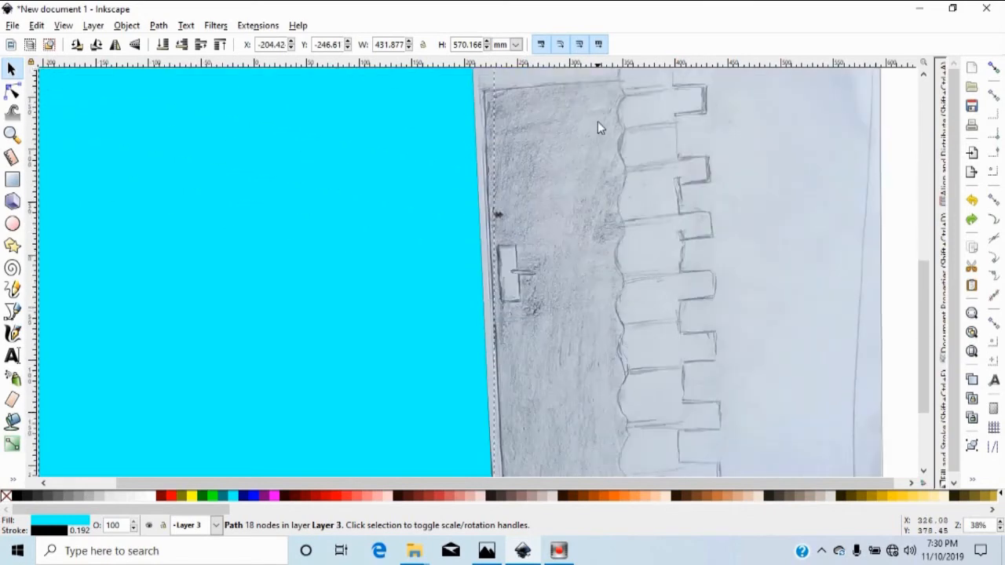
key("minus")
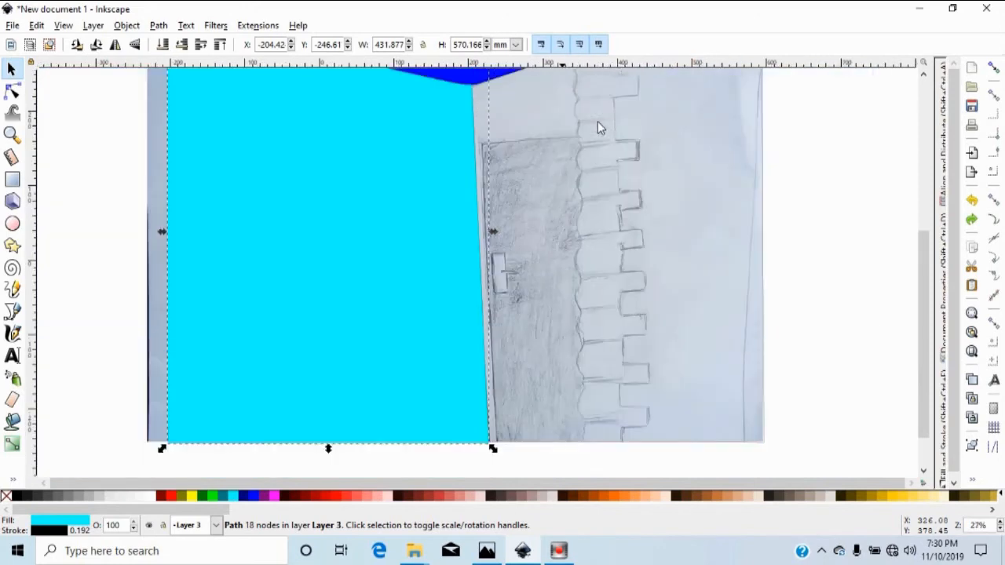
key("minus")
left_click(597, 128)
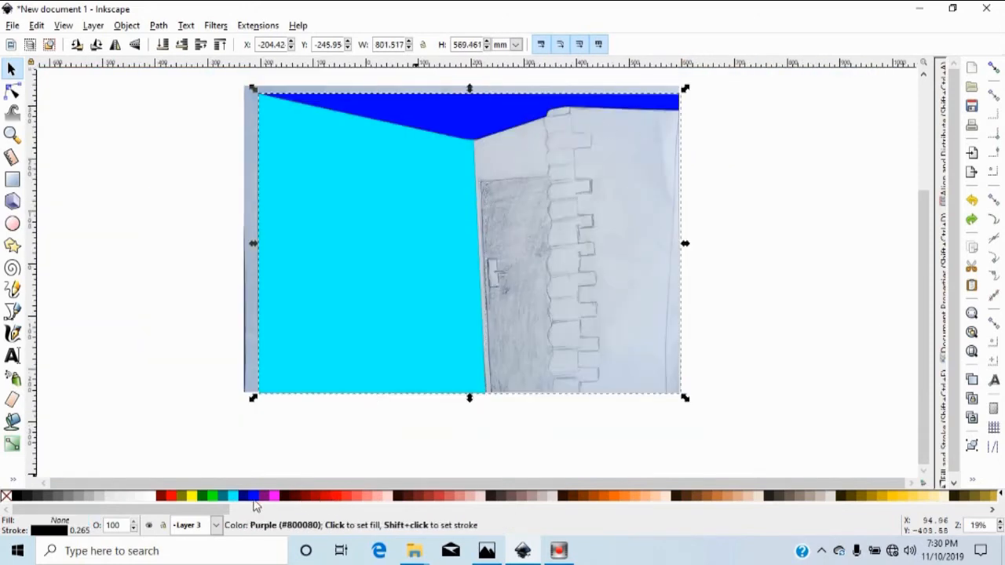
left_click(189, 498)
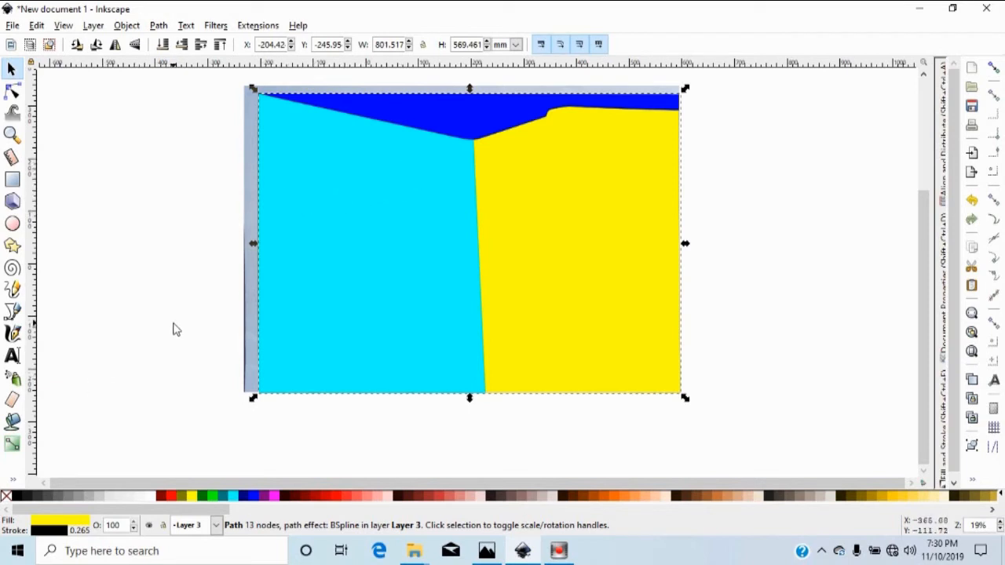
Remove the fill from the ceiling, left-hand wall and room frame shapes together.
key("ctrl+a")
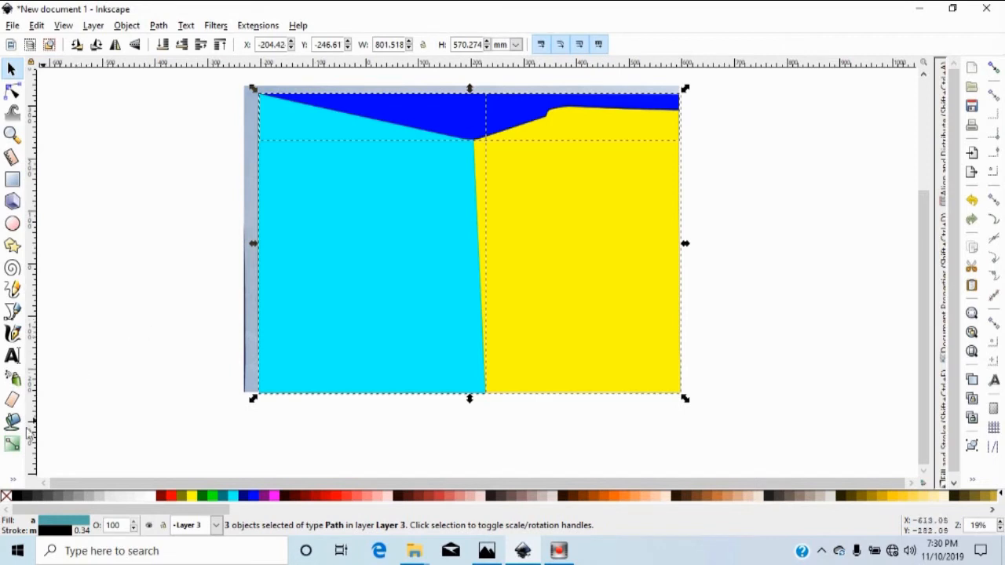
left_click(7, 495)
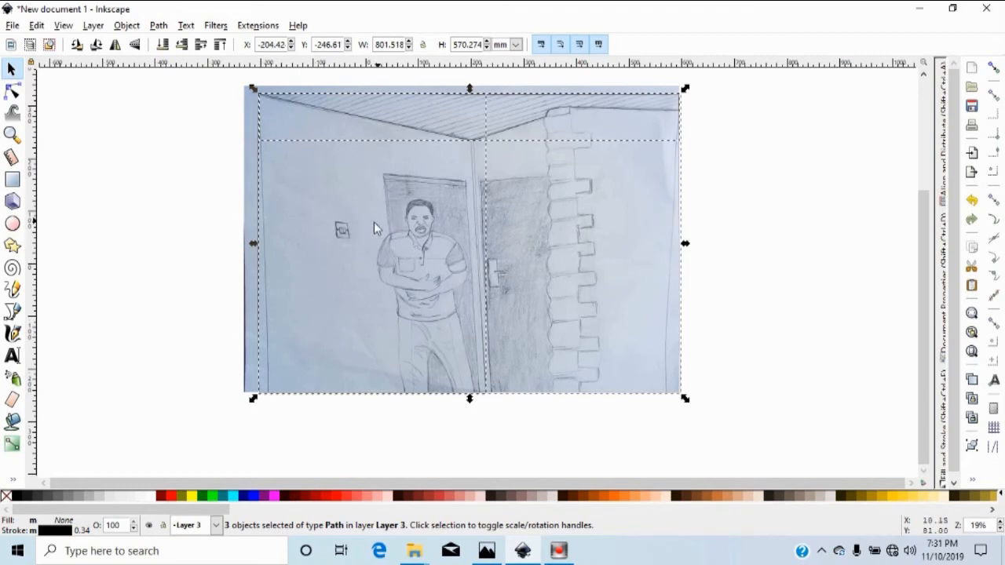
key("plus")
key("plus")
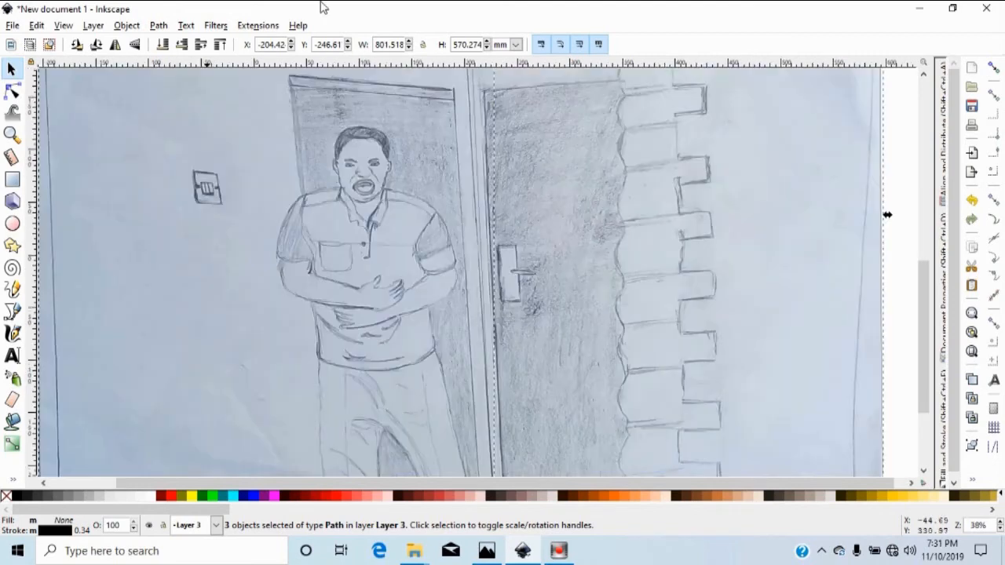
key("b")
scroll(314, 197, "up", 3)
left_click(289, 164)
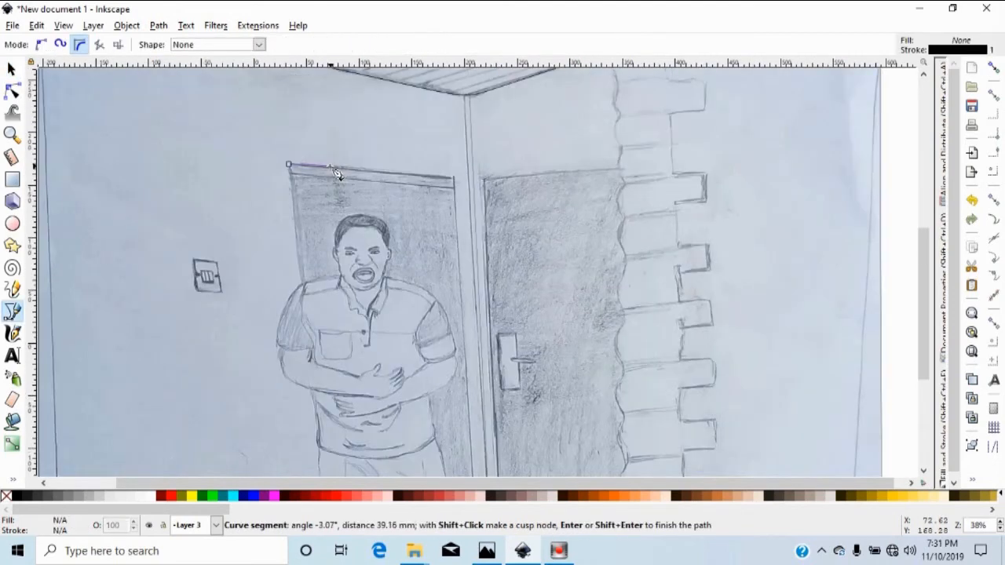
key("Escape")
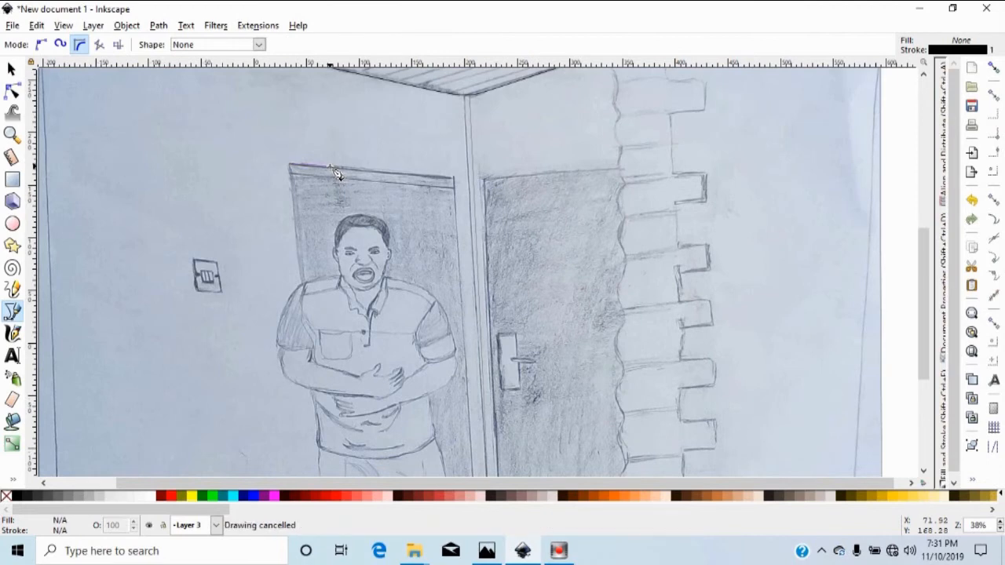
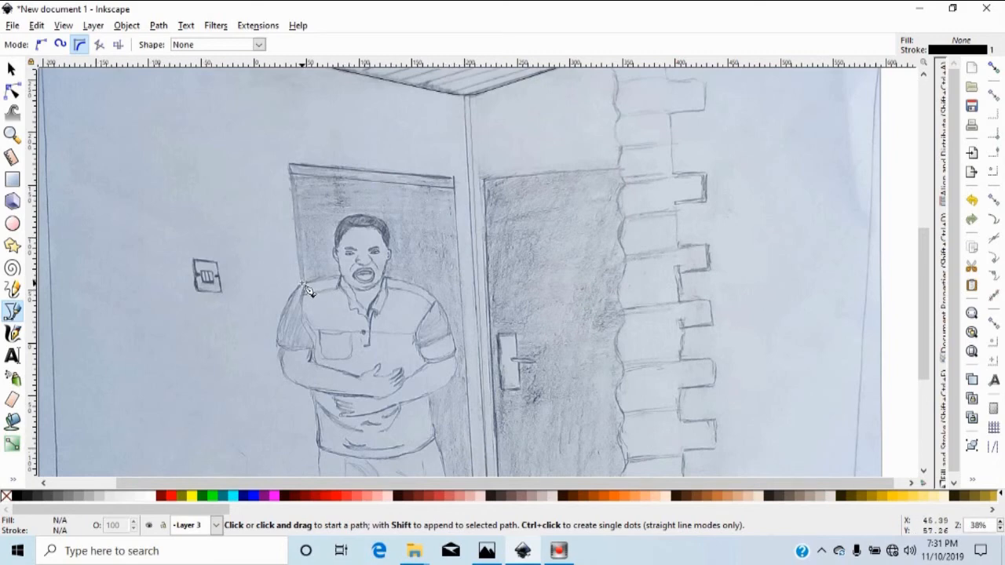
Trace the doorway behind the man as a closed straight-line shape, from his shoulder around the door's upper corners and down to the floor.
left_click(40, 45)
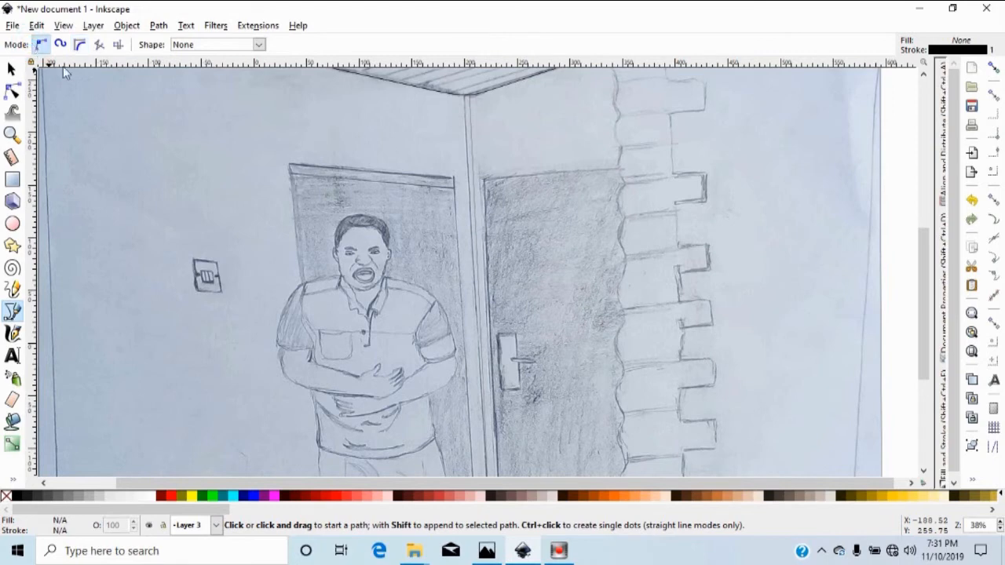
left_click(301, 284)
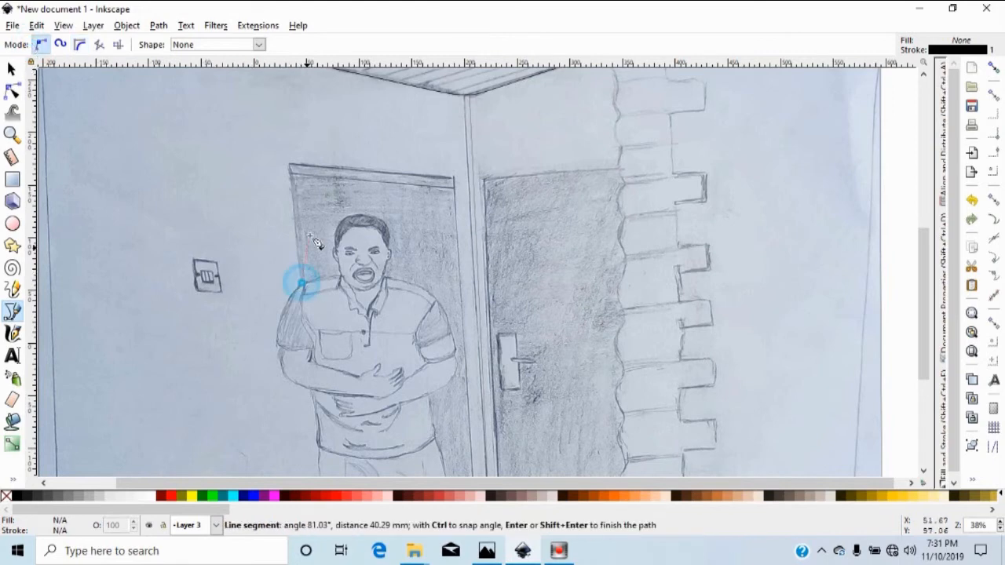
left_click(291, 166)
left_click(454, 178)
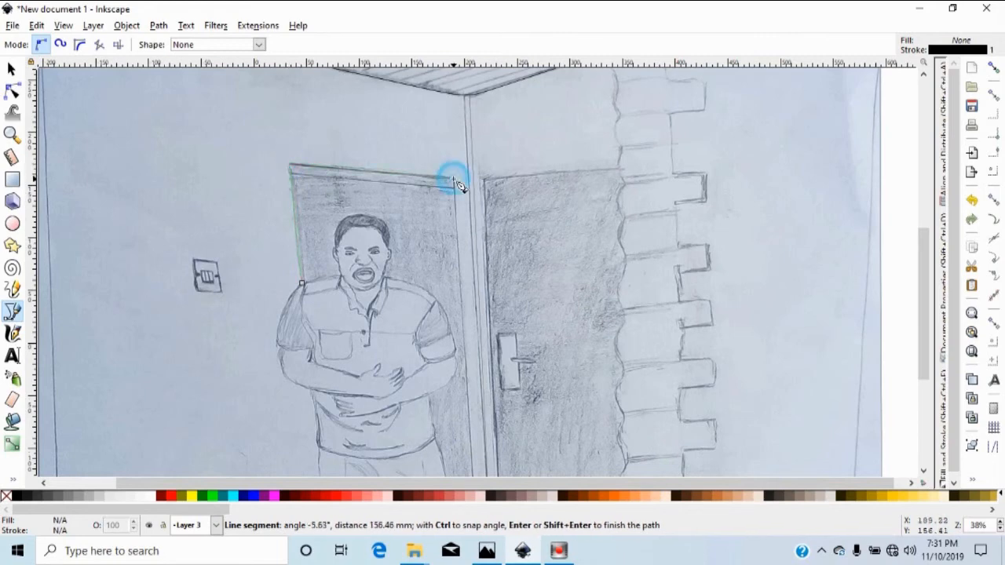
scroll(476, 398, "down", 6)
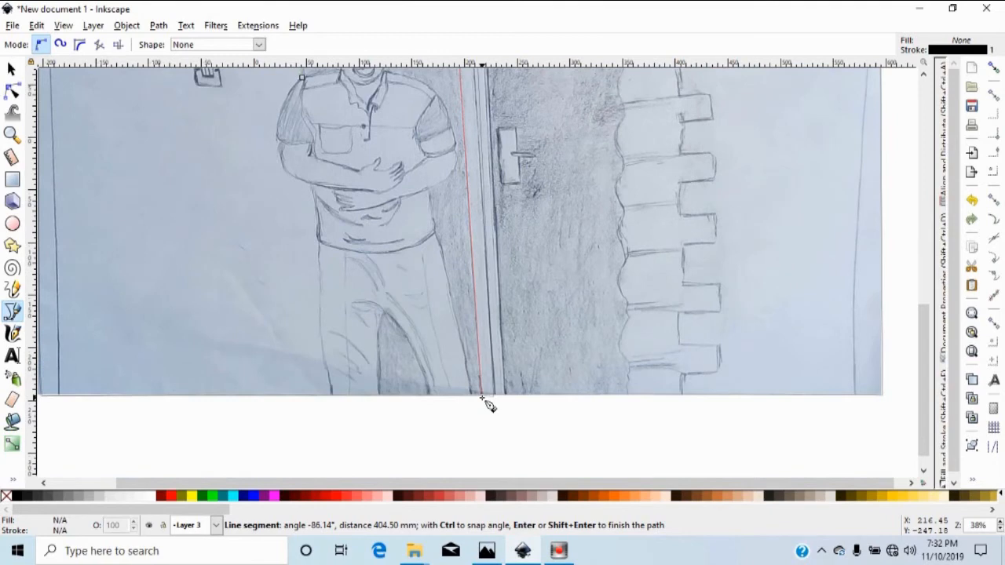
left_click(482, 396)
scroll(326, 403, "up", 2)
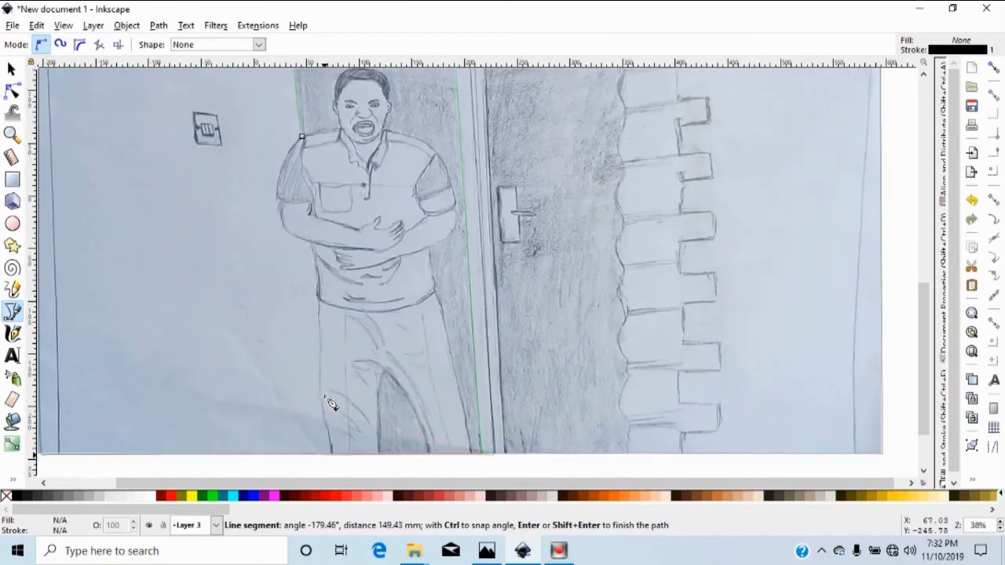
left_click(332, 455)
left_click(302, 139)
Lower the upper edge of the doorway outline to make the shape 406.656 mm high, and deselect it.
scroll(395, 195, "up", 2)
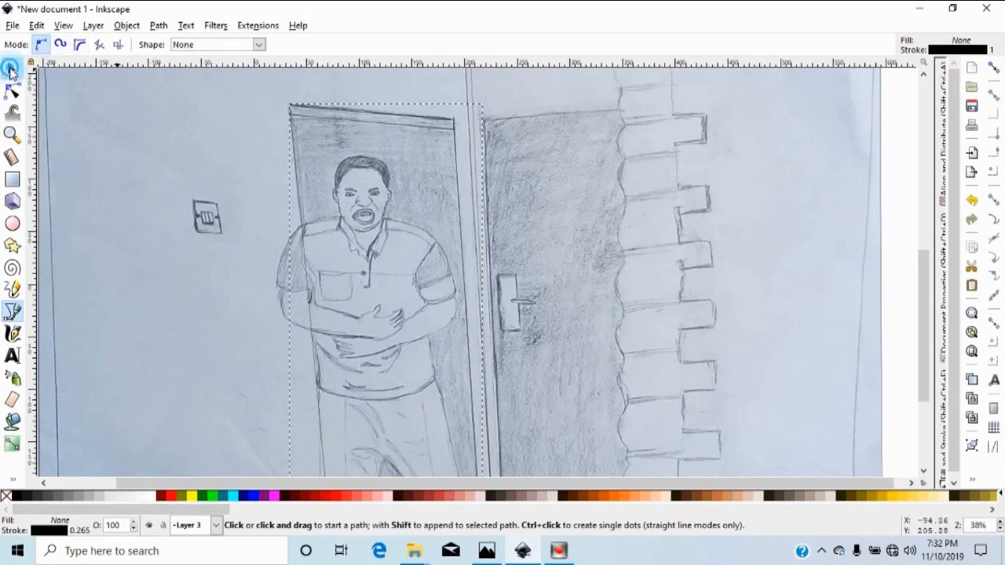
left_click(11, 70)
left_click_drag(386, 99, 383, 116)
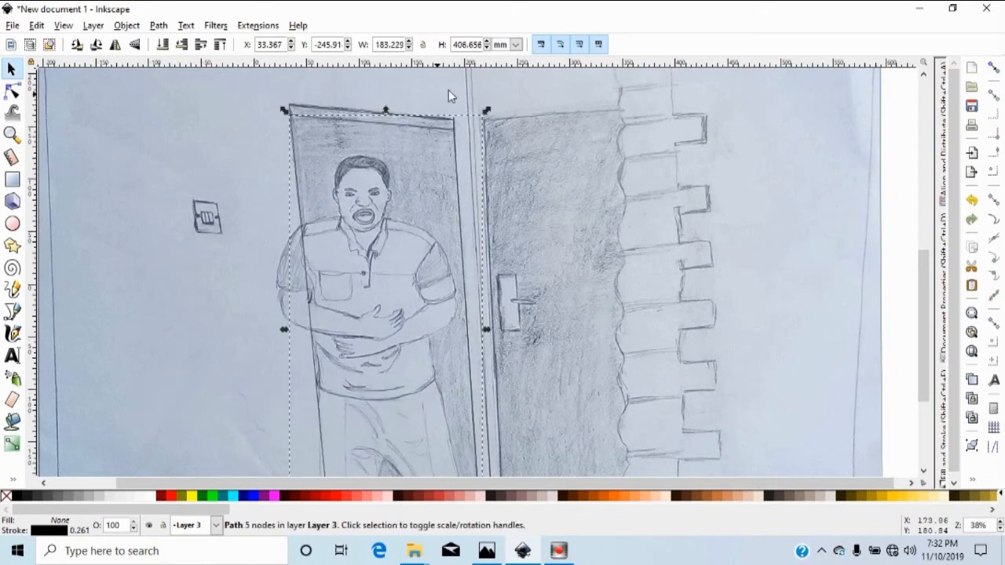
left_click(489, 73)
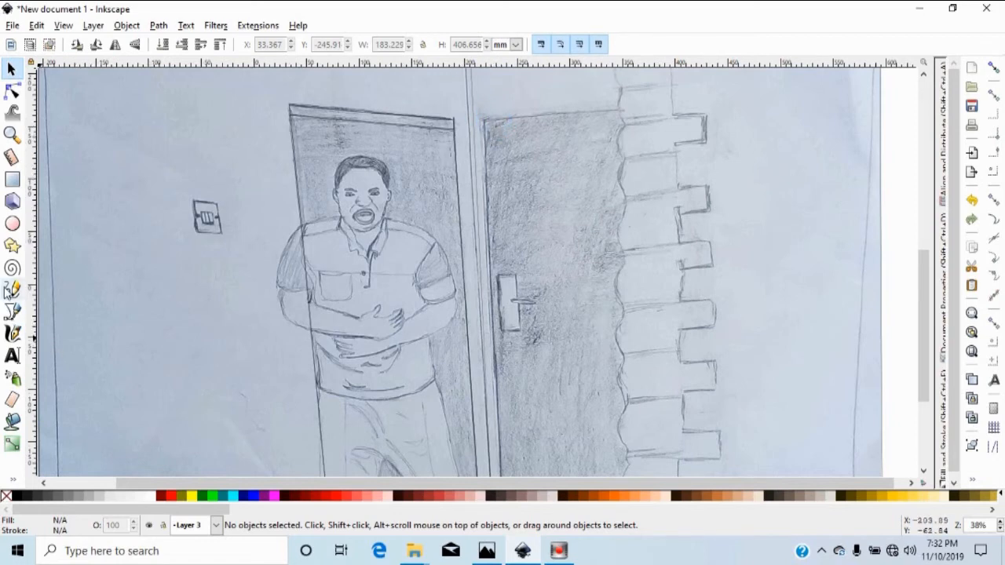
Trace the second door beside the wall corner as a closed straight-line shape, extending its far side into the brick column.
left_click(11, 311)
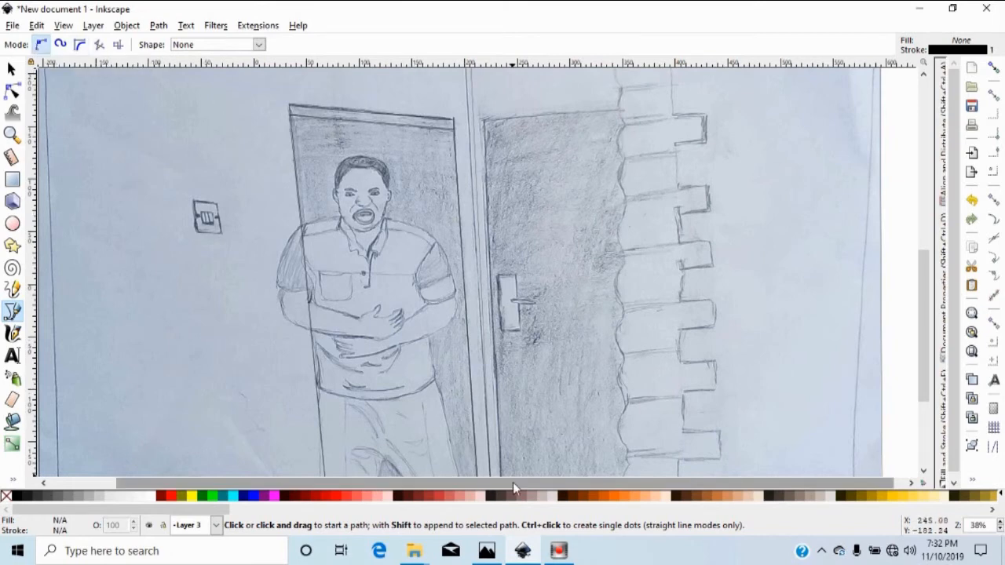
scroll(518, 447, "down", 4)
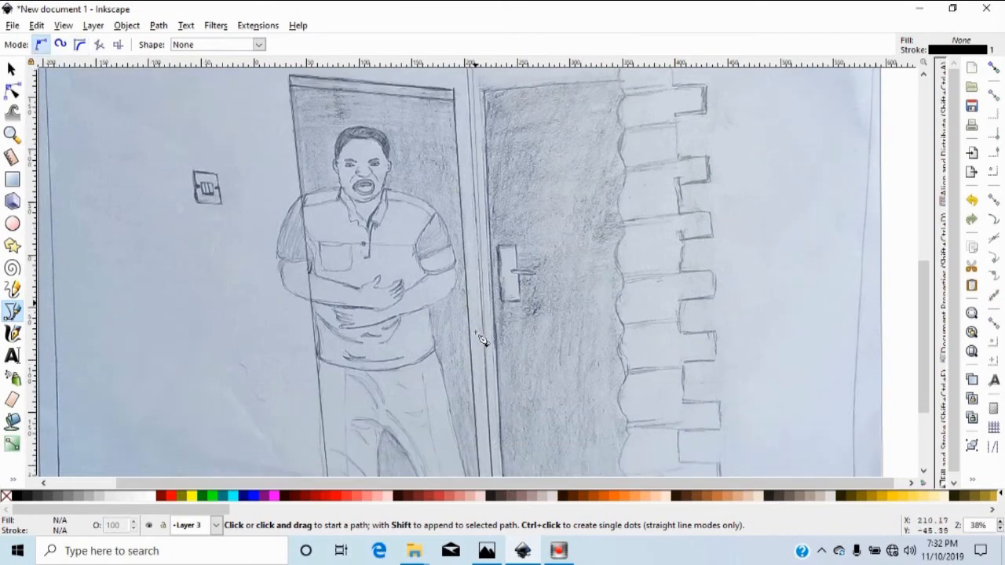
left_click(505, 426)
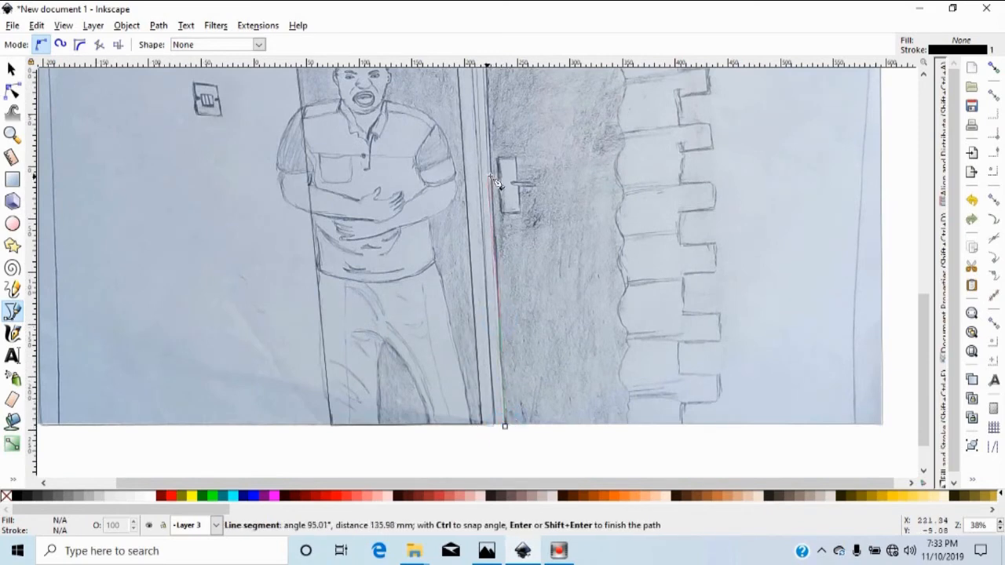
left_click(487, 108)
scroll(492, 151, "up", 4)
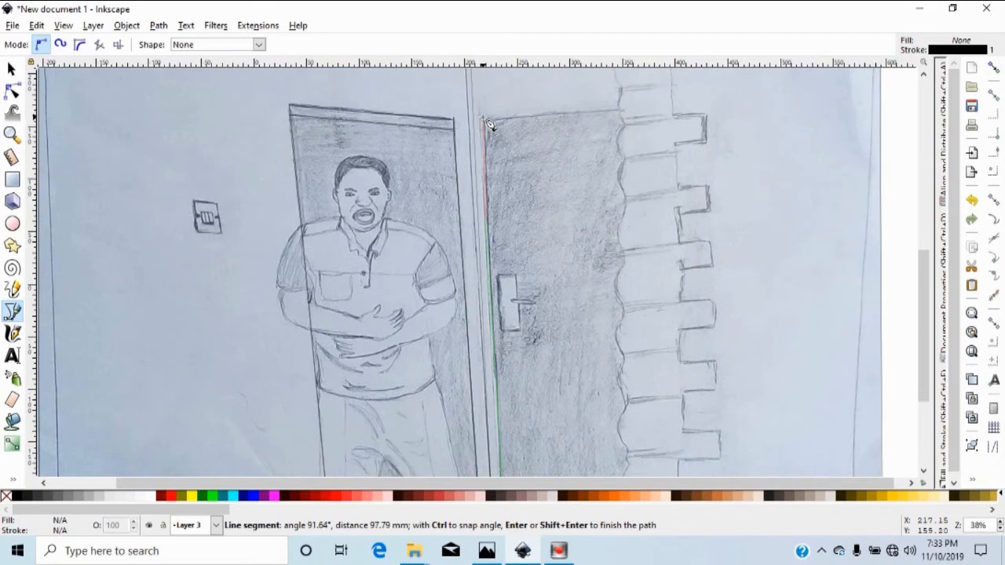
left_click(619, 111)
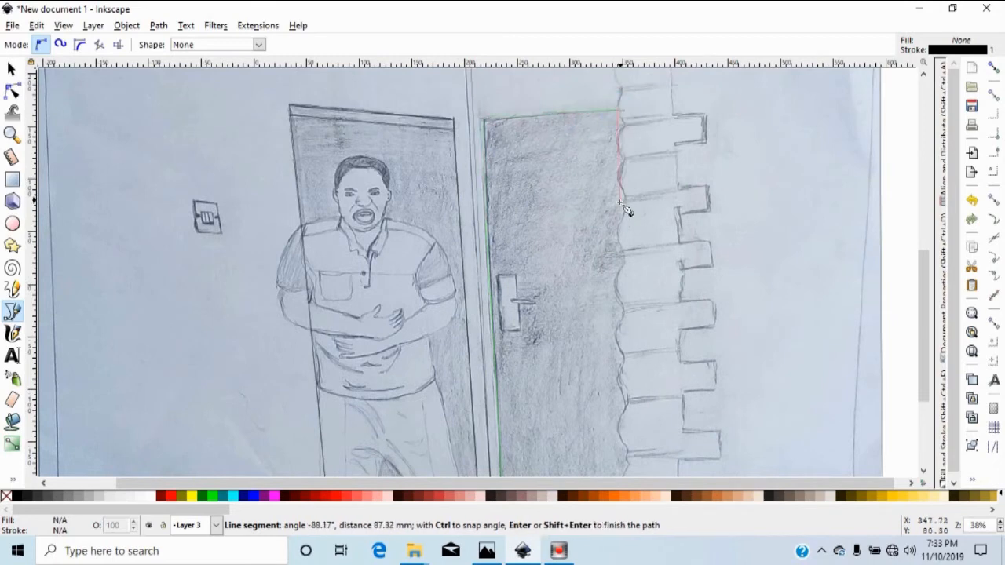
left_click(649, 109)
scroll(656, 322, "down", 4)
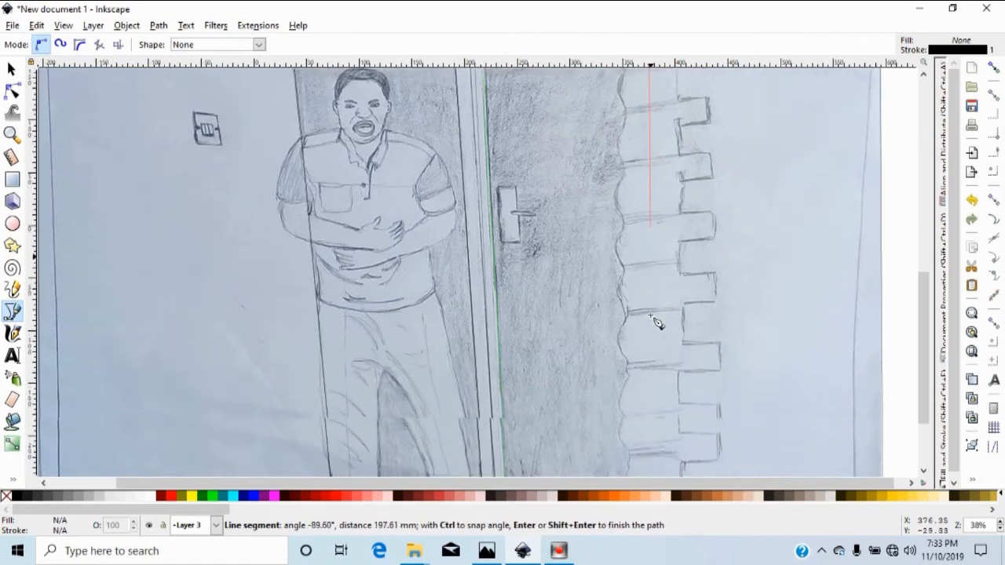
left_click(669, 426)
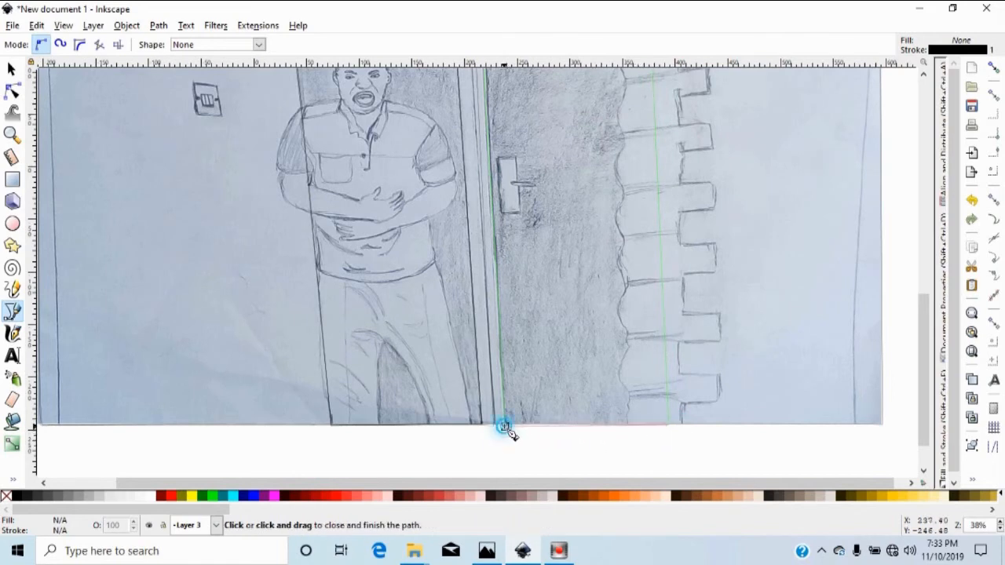
left_click(504, 428)
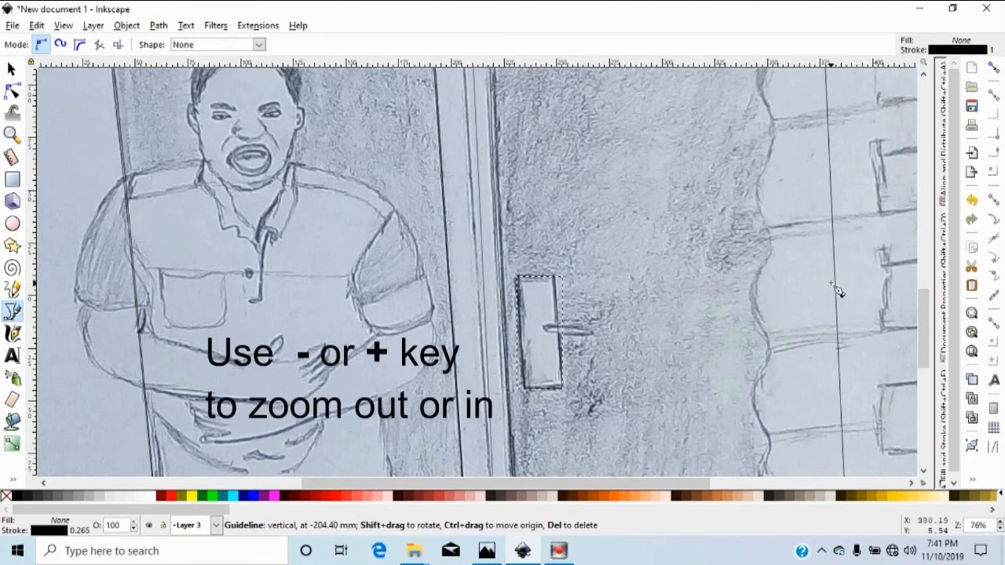
Start a BSpline path where the ceiling meets the brick column and trace the first bends of the column's wavy edge.
key("minus")
key("minus")
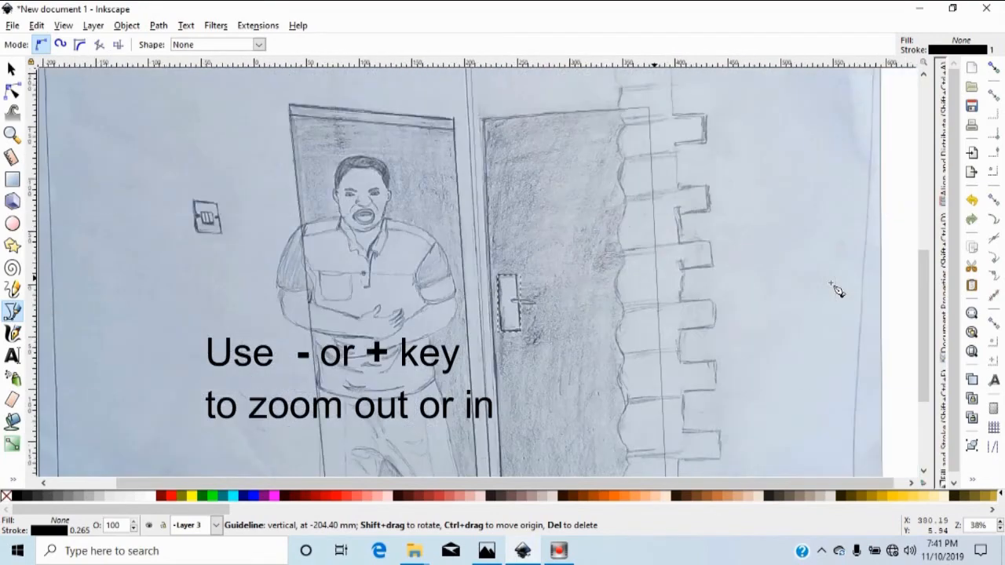
scroll(776, 294, "up", 2)
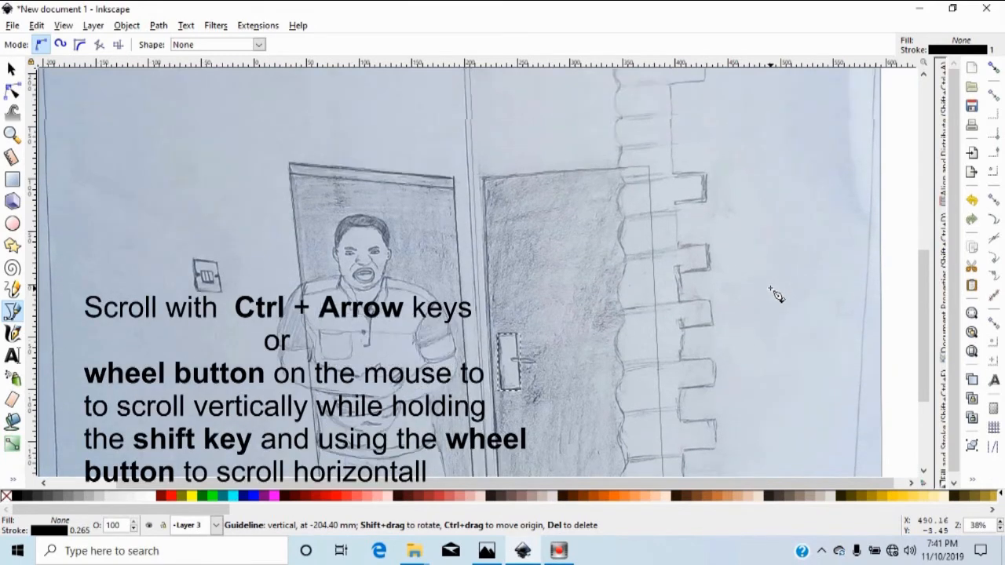
scroll(775, 294, "up", 2)
scroll(776, 294, "up", 1)
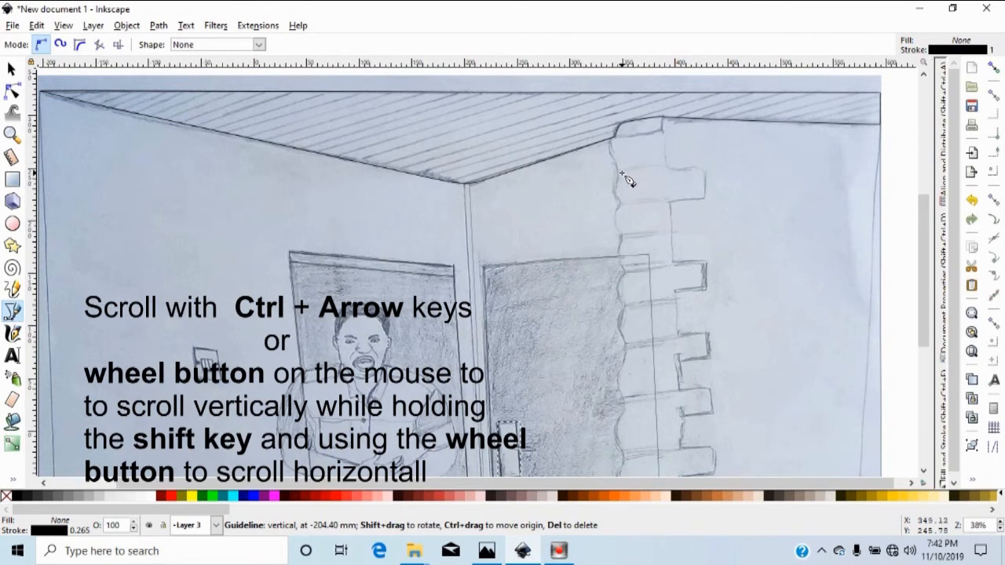
scroll(630, 171, "down", 1)
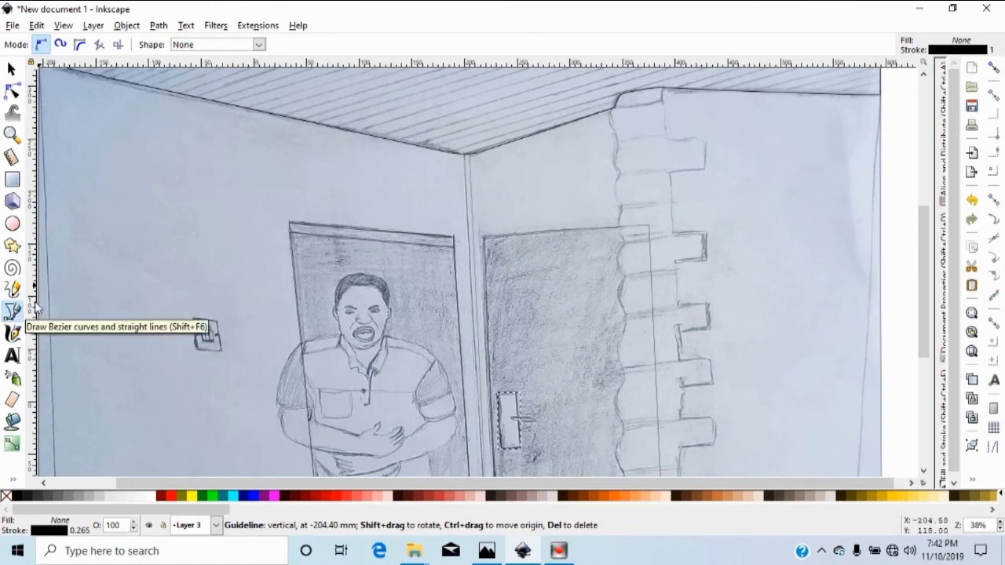
left_click(78, 45)
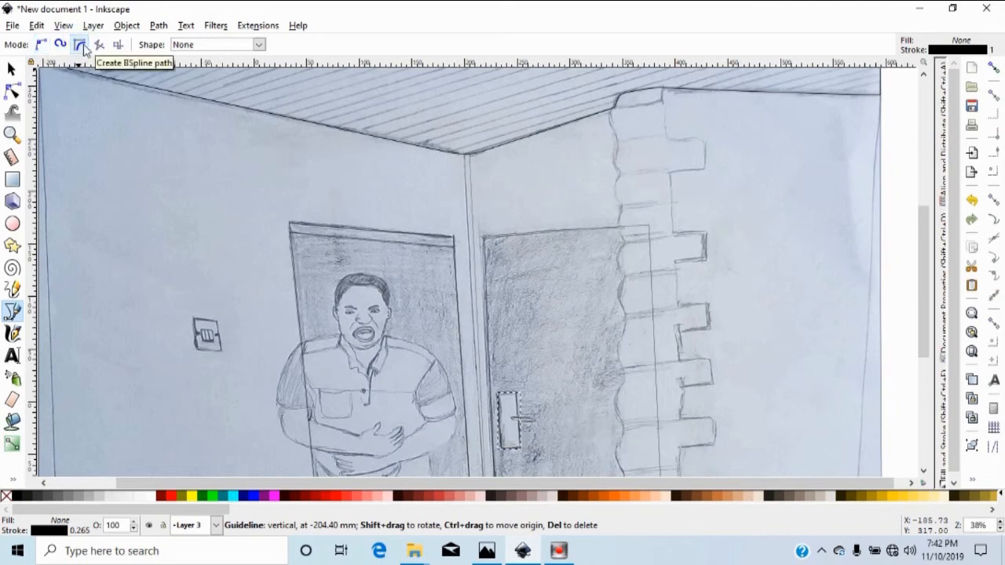
left_click(613, 111)
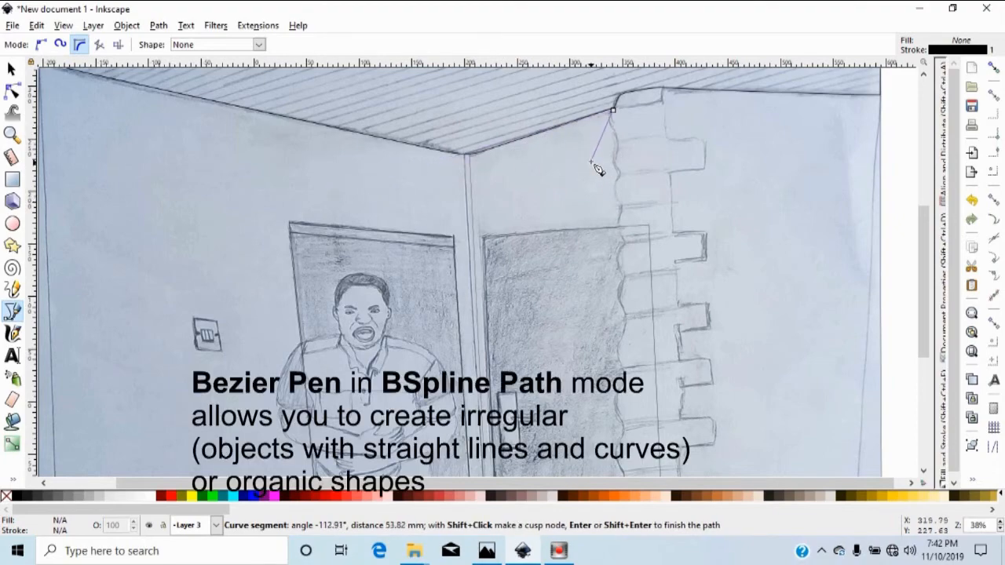
scroll(596, 168, "up", 2)
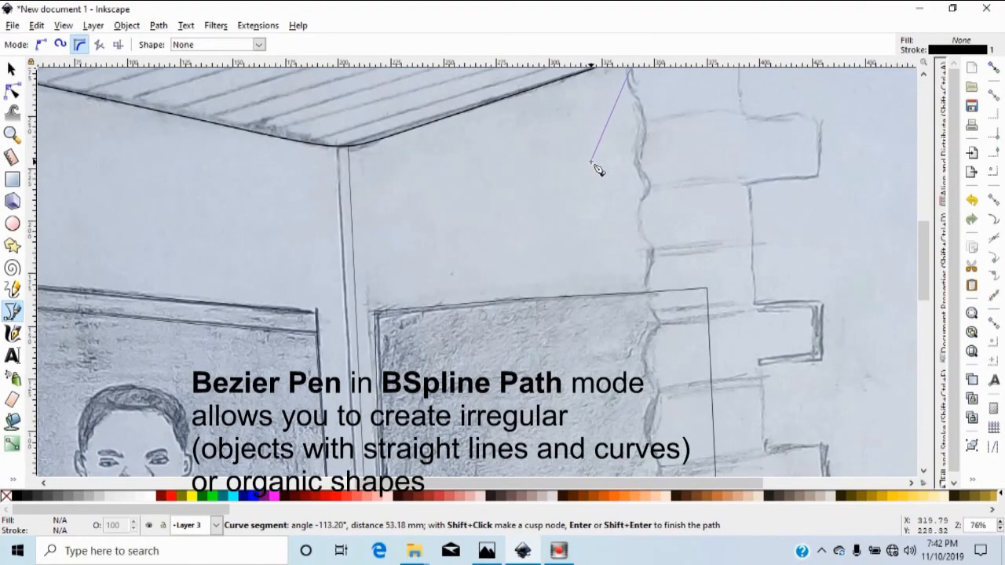
scroll(612, 172, "up", 3)
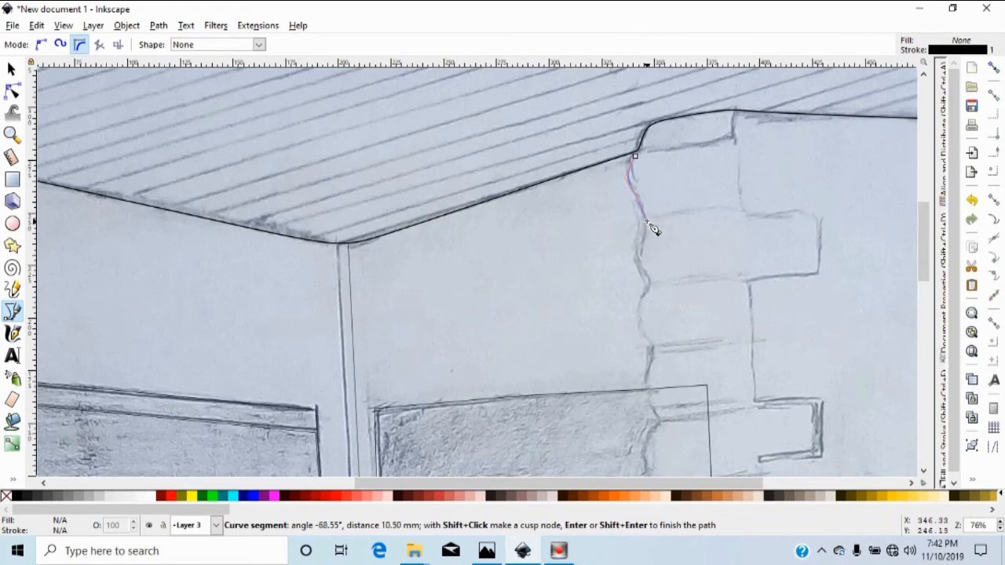
scroll(648, 269, "up", 3)
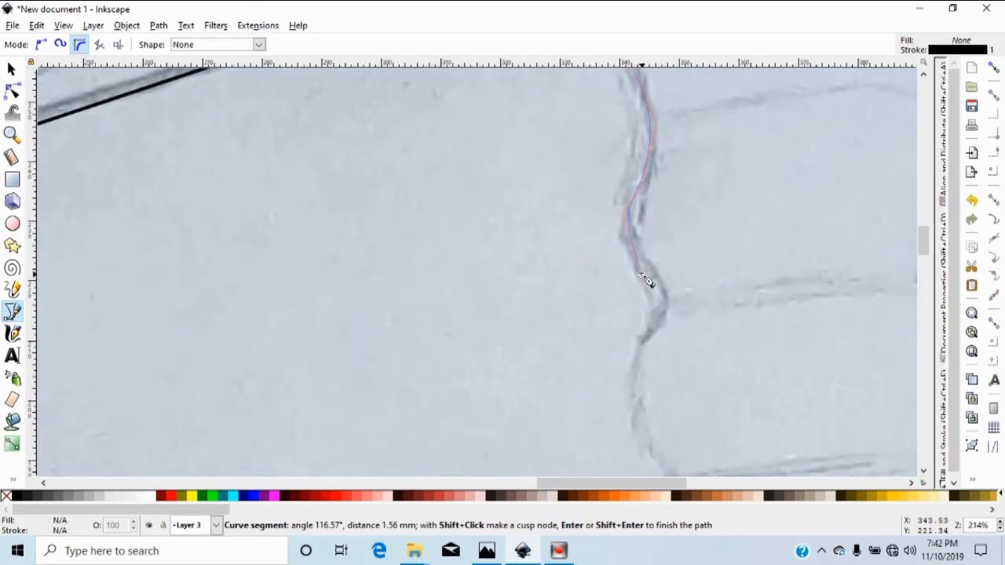
Continue the BSpline path down the brick column's wavy edge, curving around the next brick joints beside the upper part of the door.
left_click(641, 259)
left_click(667, 298)
left_click(640, 347)
left_click(632, 397)
left_click(654, 457)
scroll(630, 426, "down", 7)
left_click(670, 268)
left_click(675, 306)
left_click(653, 373)
left_click(653, 422)
left_click(684, 469)
scroll(686, 468, "down", 4)
Trace the wavy edge through the following bulges and dips, keeping the curve on the pencil line above the door handle.
left_click(696, 368)
scroll(648, 460, "down", 4)
left_click(668, 415)
scroll(688, 445, "down", 4)
left_click(689, 329)
left_click(659, 392)
left_click(654, 445)
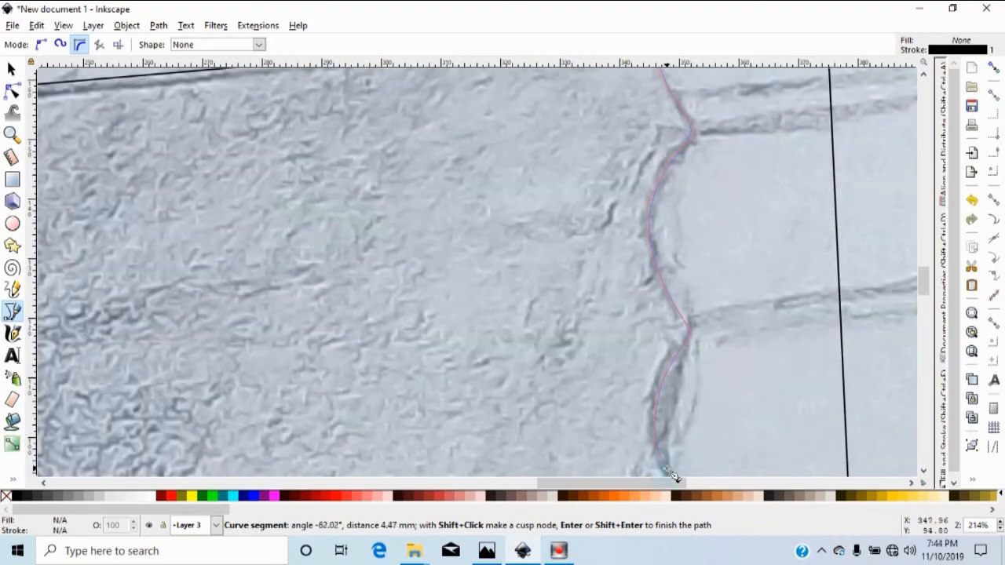
left_click(667, 470)
scroll(667, 469, "down", 4)
left_click(694, 417)
scroll(695, 416, "down", 3)
left_click(697, 376)
left_click(686, 407)
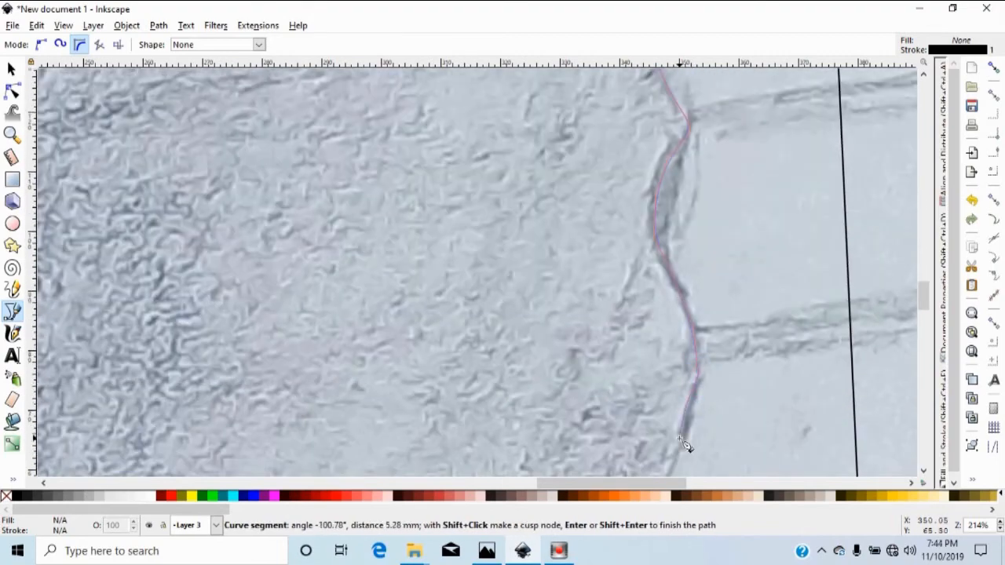
Extend the wavy column edge around two more bulges, down to the height of the door handle.
scroll(680, 438, "down", 4)
left_click(685, 326)
left_click(651, 391)
scroll(652, 391, "down", 3)
left_click(652, 347)
left_click(662, 392)
scroll(662, 392, "down", 4)
left_click(681, 314)
left_click(690, 346)
left_click(693, 385)
left_click(666, 424)
scroll(666, 424, "down", 4)
left_click(630, 367)
left_click(631, 404)
scroll(631, 404, "down", 2)
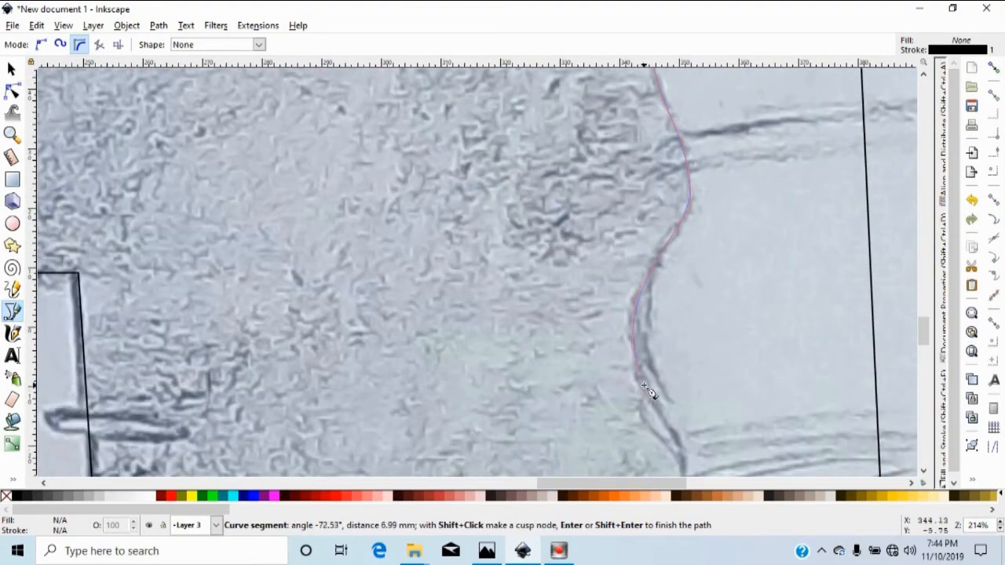
Carry the column's wavy curve from the door handle's height down past the lower end of the handle plate.
scroll(659, 381, "down", 2)
scroll(684, 365, "down", 1)
left_click(686, 376)
scroll(663, 385, "down", 3)
left_click(644, 285)
scroll(644, 285, "down", 3)
left_click(664, 250)
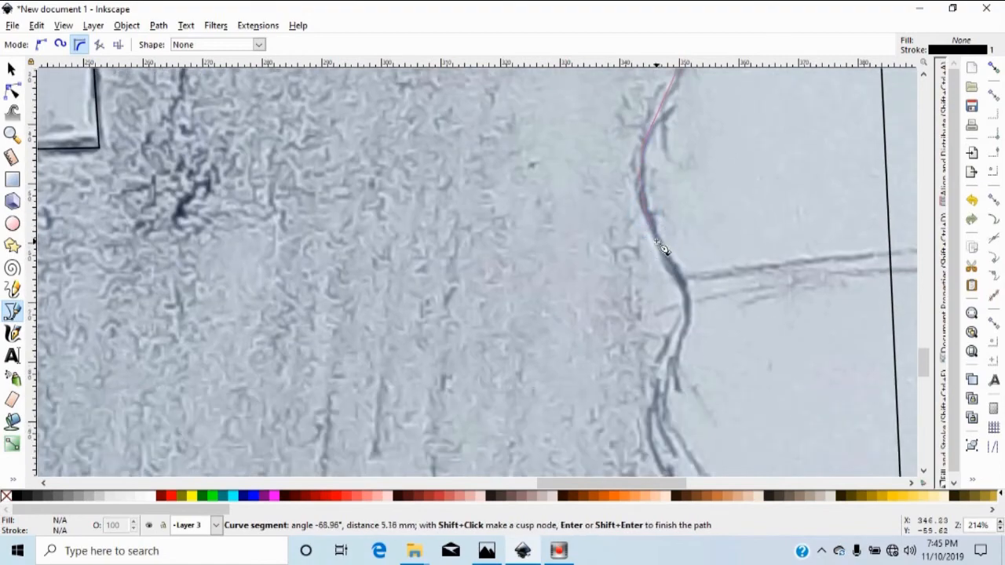
Trace the bulge at the first brick joint below the handle plate and the inward dip beneath it.
scroll(664, 249, "down", 2)
left_click(674, 209)
scroll(675, 209, "down", 3)
left_click(683, 149)
left_click(689, 167)
left_click(675, 209)
scroll(674, 208, "down", 3)
left_click(650, 159)
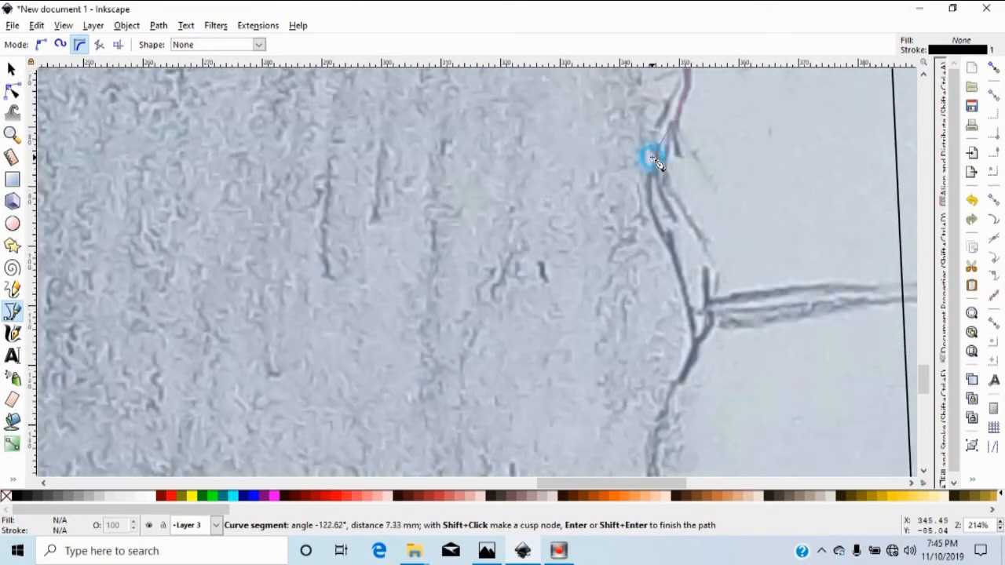
scroll(652, 160, "down", 1)
left_click(646, 159)
Trace the wavy edge around the second brick joint below the handle plate and into the next inward dip.
scroll(647, 159, "down", 2)
left_click(663, 148)
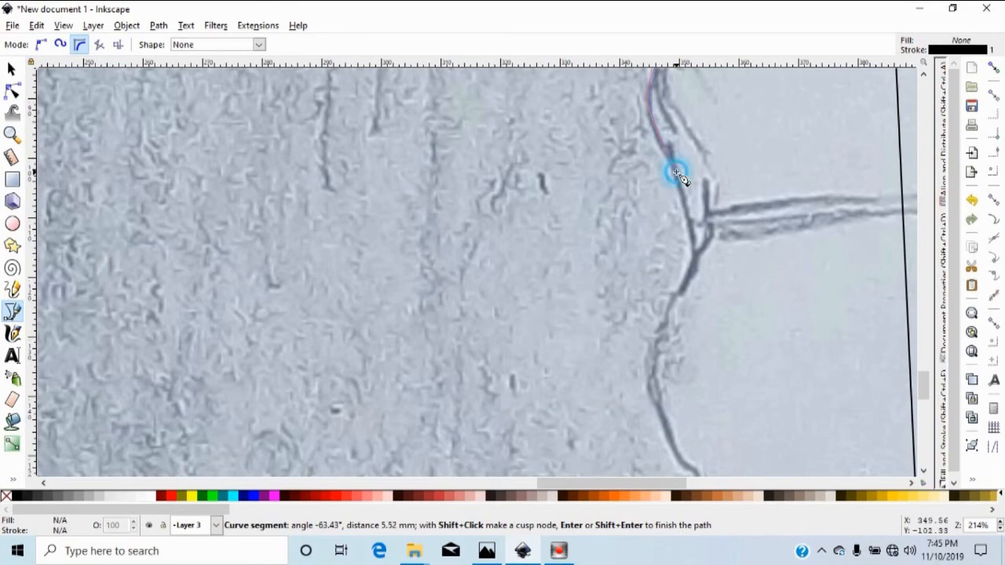
left_click(678, 176)
scroll(678, 177, "down", 2)
left_click(695, 173)
scroll(696, 173, "down", 3)
left_click(699, 116)
left_click(682, 146)
left_click(659, 178)
scroll(655, 177, "down", 2)
left_click(650, 169)
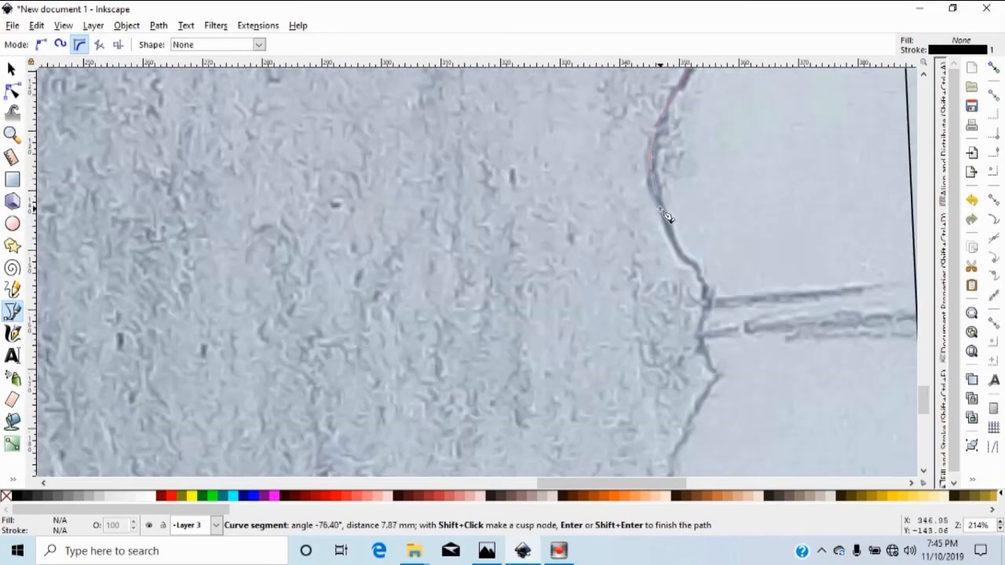
left_click(653, 191)
Trace the remaining bends of the wavy edge past the two lowest brick joints, down to the lower edge of the drawing.
scroll(655, 192, "down", 3)
left_click(673, 157)
scroll(672, 157, "down", 2)
left_click(698, 130)
left_click(712, 223)
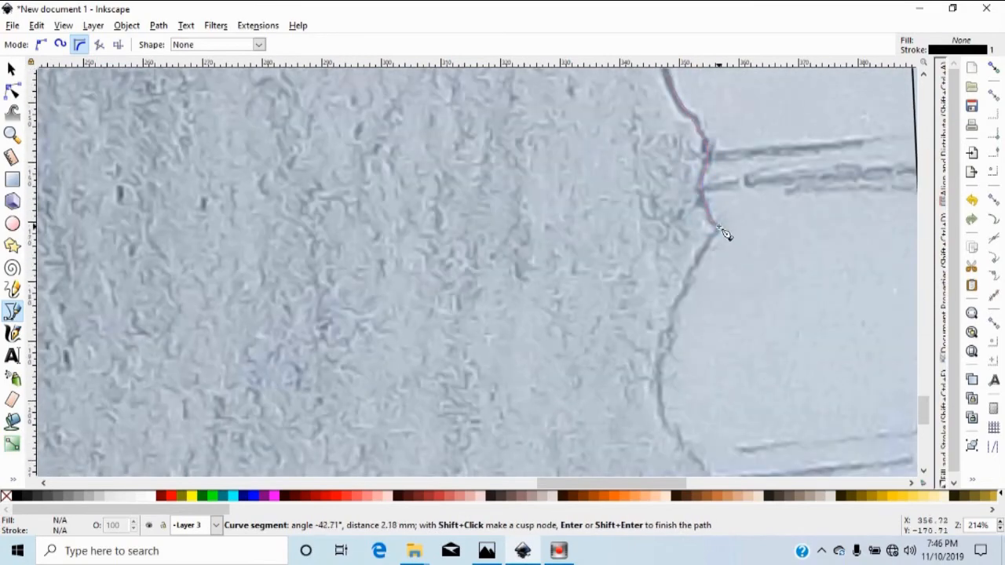
left_click(671, 312)
scroll(664, 367, "down", 2)
left_click(674, 320)
scroll(673, 319, "down", 3)
left_click(712, 273)
left_click(718, 312)
left_click(706, 346)
left_click(717, 376)
left_click(701, 405)
left_click(704, 436)
scroll(704, 437, "down", 4)
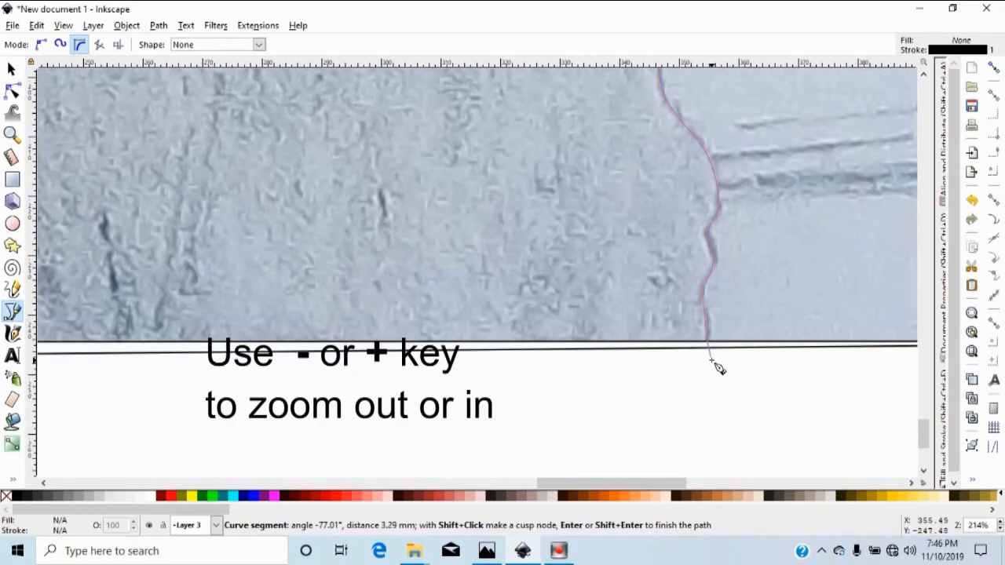
Extend the path below the drawing's lower edge and across to the foot of the column's stepped side.
key("minus")
key("minus")
key("minus")
key("minus")
key("minus")
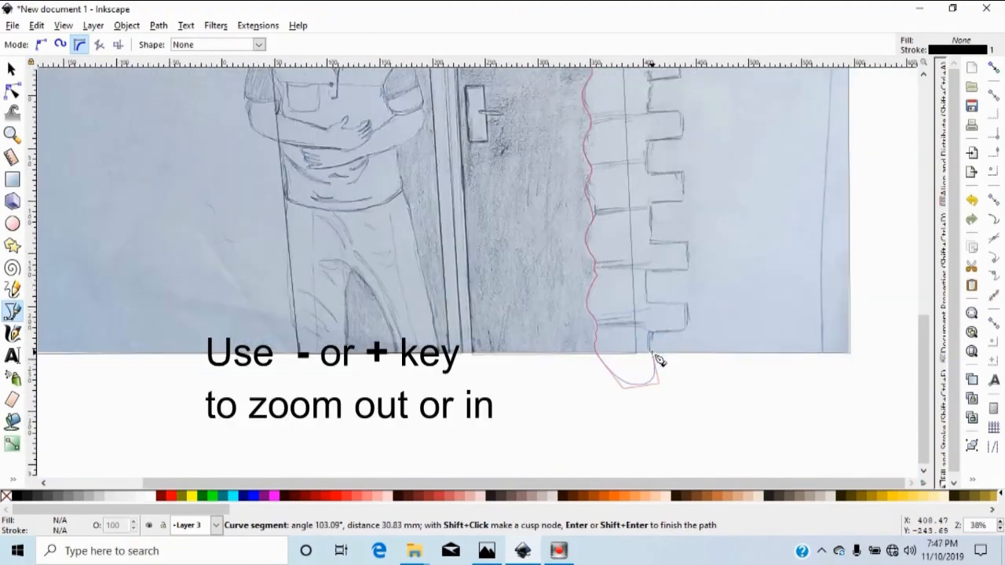
key("plus")
key("plus")
scroll(652, 352, "right", 6)
scroll(652, 353, "down", 3)
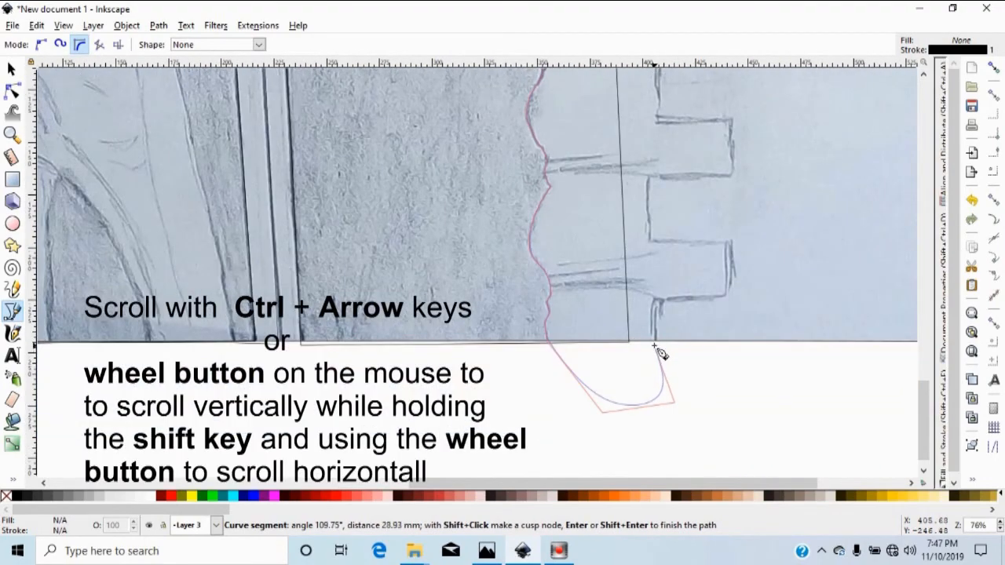
Trace up the stepped side of the column and around the corners of the lowest protruding brick.
left_click(651, 306)
left_click(729, 298)
left_click(730, 242)
left_click(648, 241)
Trace the recess above the lowest protruding brick and the outline of the second protruding brick.
left_click(649, 176)
left_click(706, 173)
left_click(731, 171)
left_click(731, 119)
left_click(655, 120)
Continue the path up the recess above the second protruding brick and along the underside of the third.
left_click(661, 100)
left_click(657, 78)
scroll(657, 79, "up", 3)
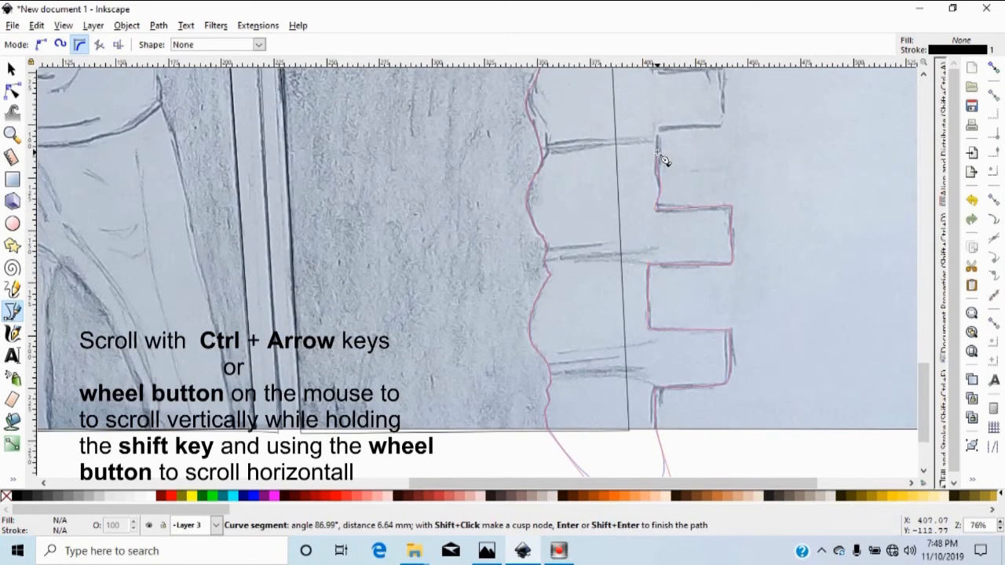
scroll(723, 133, "right", 2)
scroll(690, 180, "up", 2)
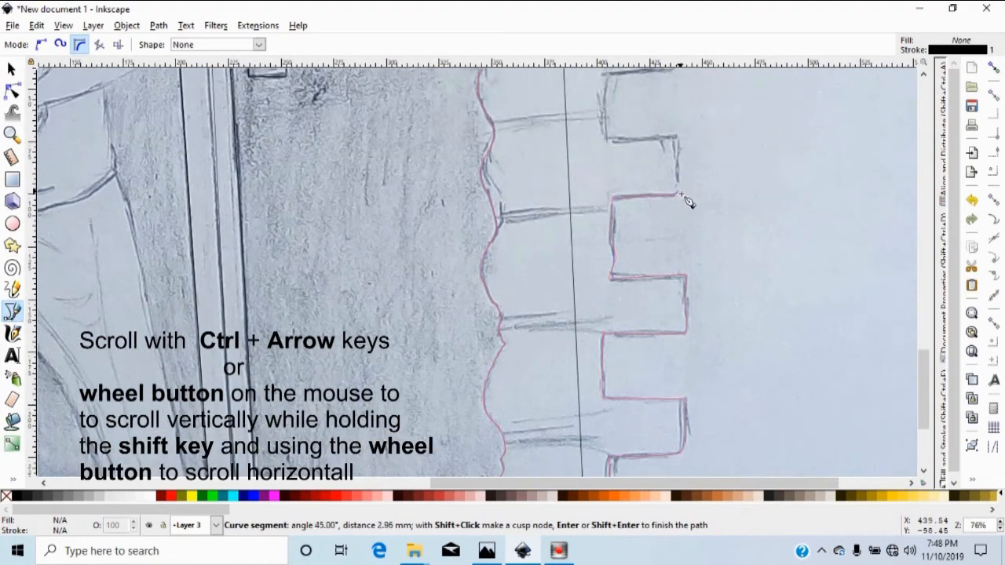
Continue the BSpline outline of the brick column upward, tracing the stepped brick ends along the middle of its right side.
left_click(680, 139)
left_click(670, 139)
left_click(605, 139)
scroll(612, 90, "up", 3)
left_click(604, 191)
left_click(675, 187)
left_click(673, 135)
left_click(606, 135)
scroll(616, 94, "up", 3)
left_click(610, 190)
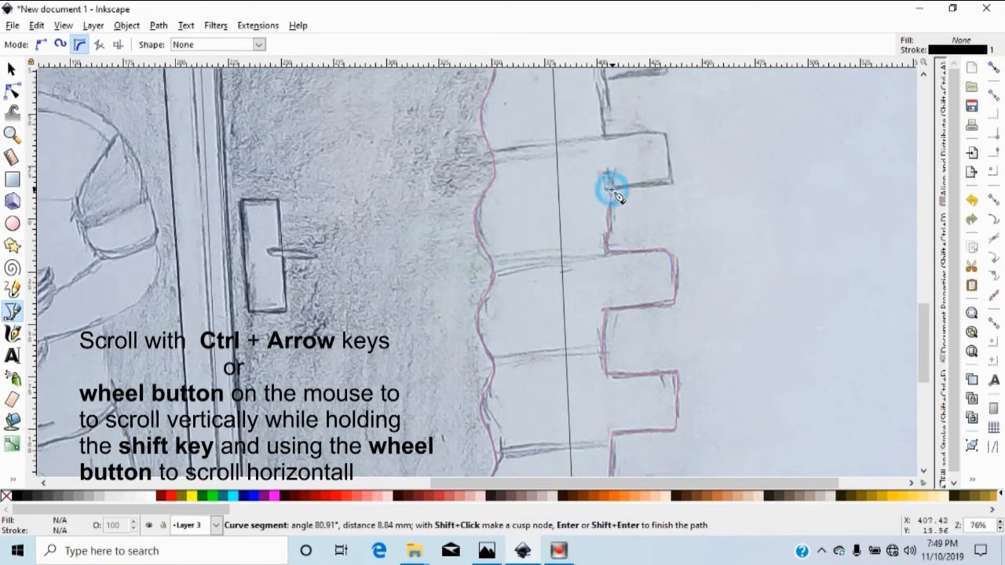
left_click(672, 183)
left_click(665, 131)
left_click(605, 137)
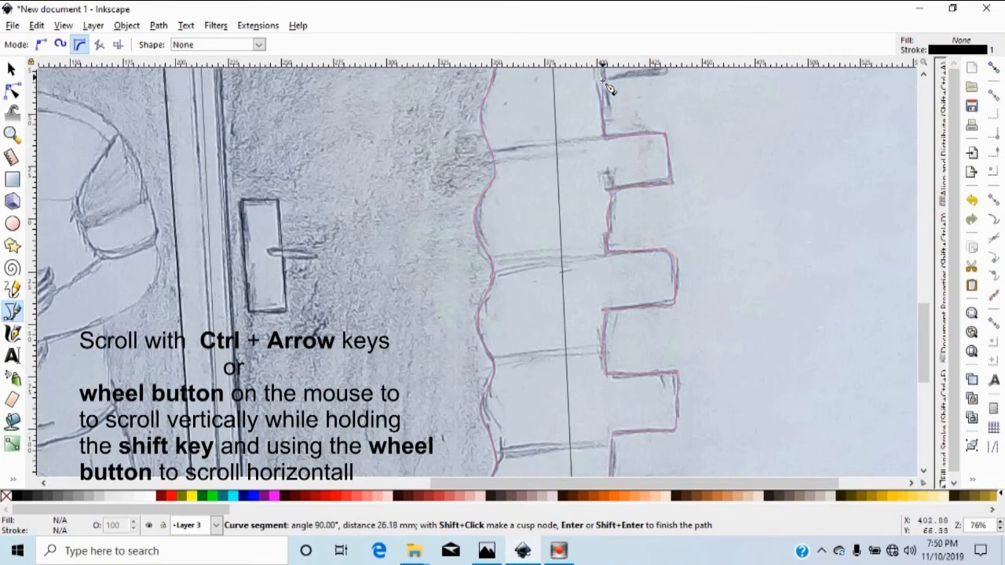
Trace the remaining stepped brick ends on the column's right side up to the topmost protruding brick near the ceiling.
left_click(603, 76)
scroll(709, 260, "up", 5)
left_click(666, 248)
left_click(664, 199)
left_click(601, 202)
left_click(597, 115)
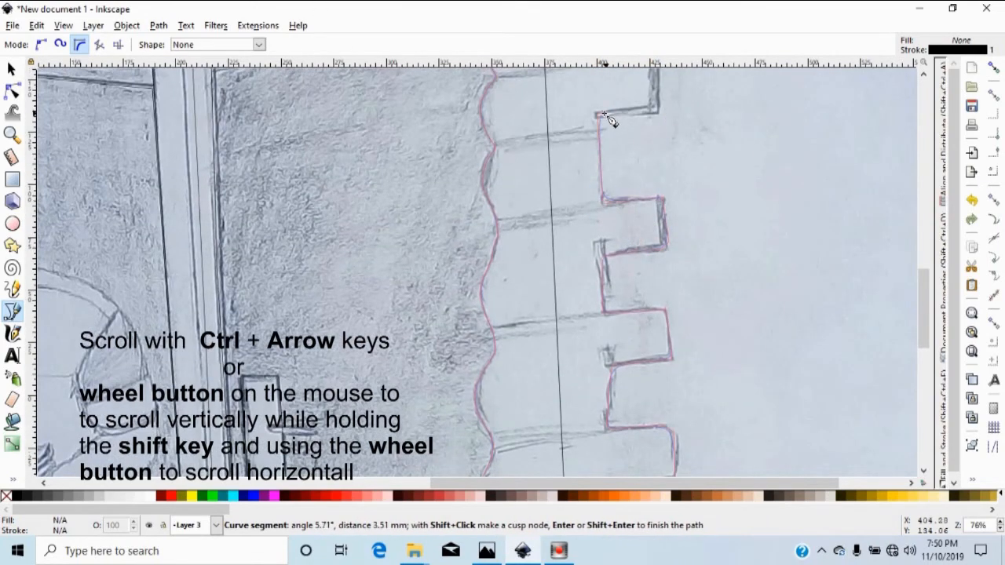
left_click(655, 111)
scroll(657, 116, "up", 4)
left_click(657, 202)
left_click(593, 203)
left_click(591, 122)
left_click(653, 76)
scroll(657, 139, "up", 3)
left_click(578, 134)
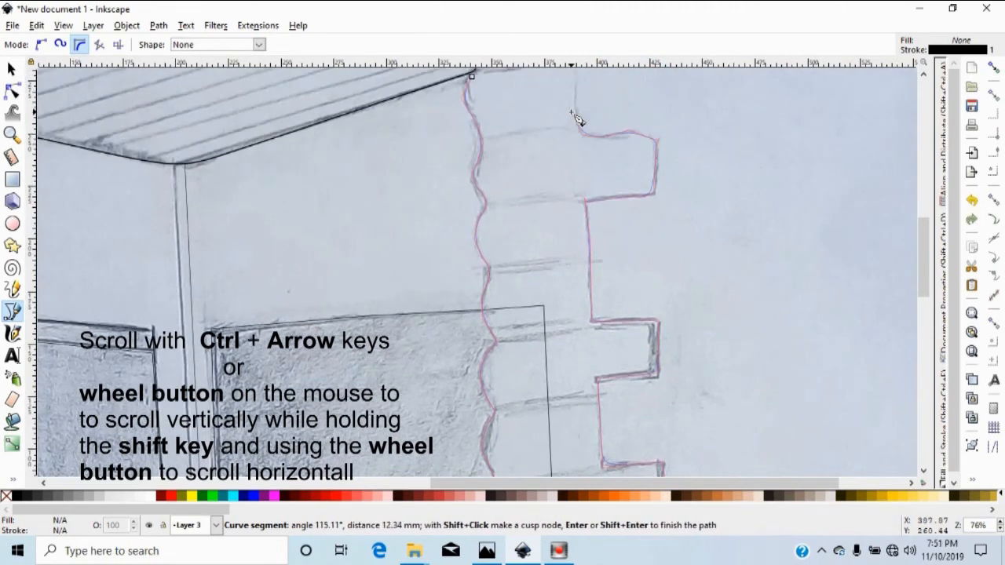
Carry the outline past the ceiling edge, round it over the column's top, and close the path at its starting node.
scroll(581, 149, "up", 2)
left_click(571, 131)
left_click(570, 91)
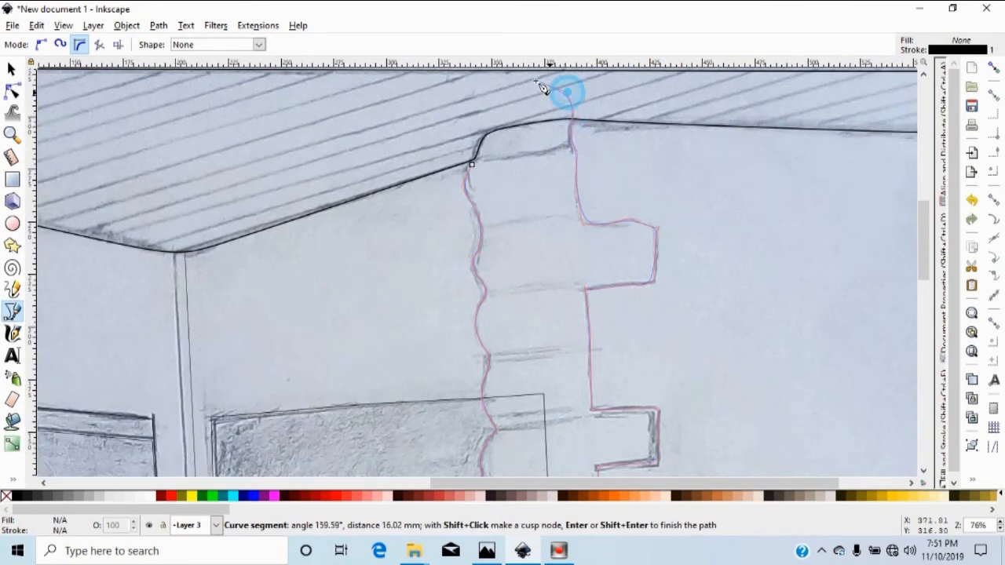
left_click(534, 78)
left_click(499, 90)
left_click(476, 100)
left_click(467, 109)
left_click(466, 133)
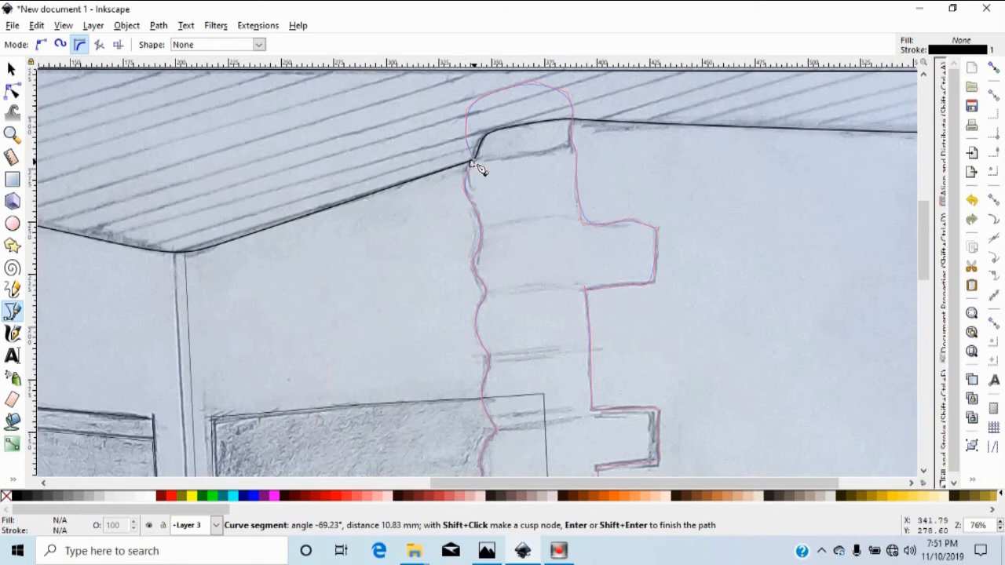
left_click(474, 162)
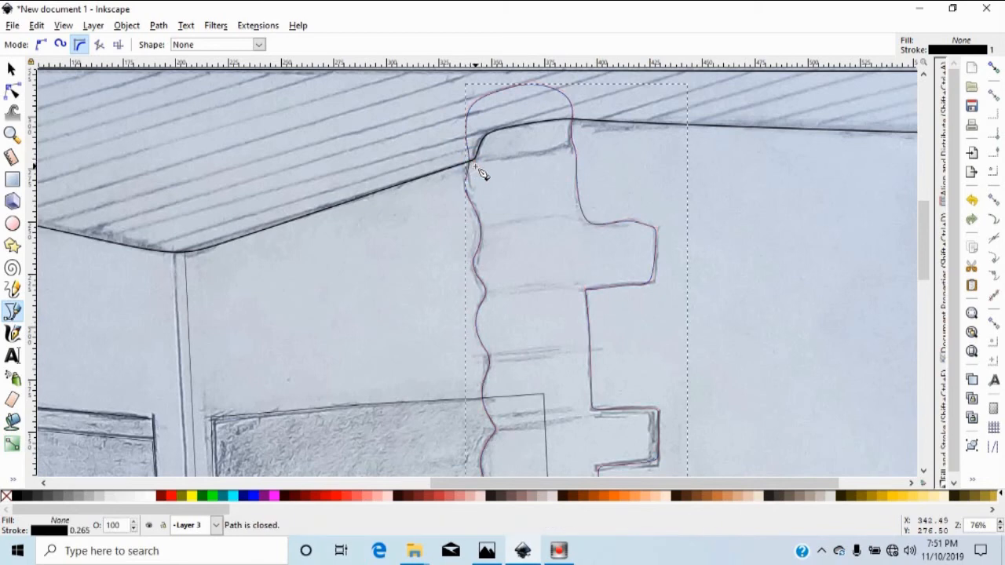
Duplicate the brick column outline and subtract the copy from the right-hand door path with Difference.
scroll(702, 162, "down", 3)
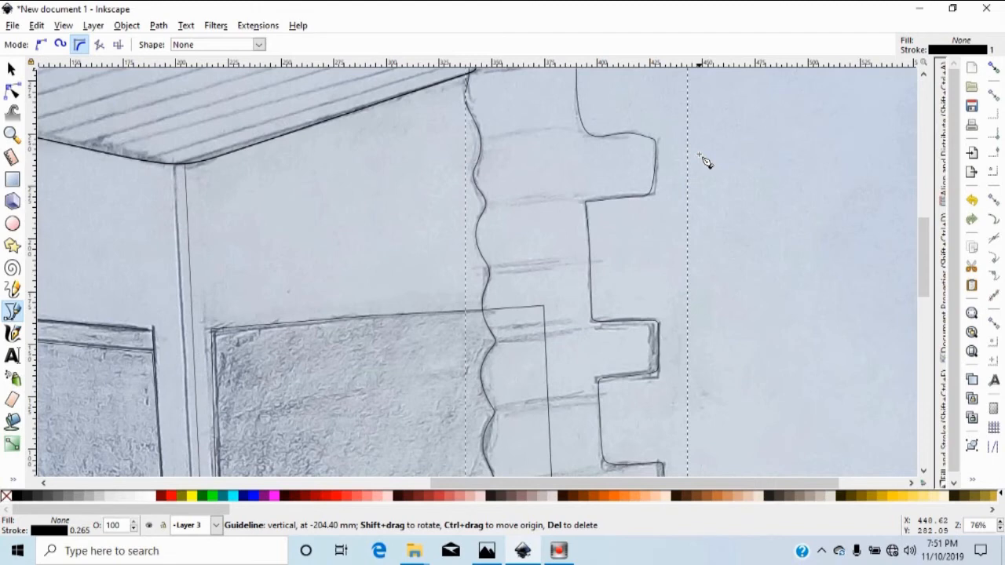
scroll(704, 161, "down", 2)
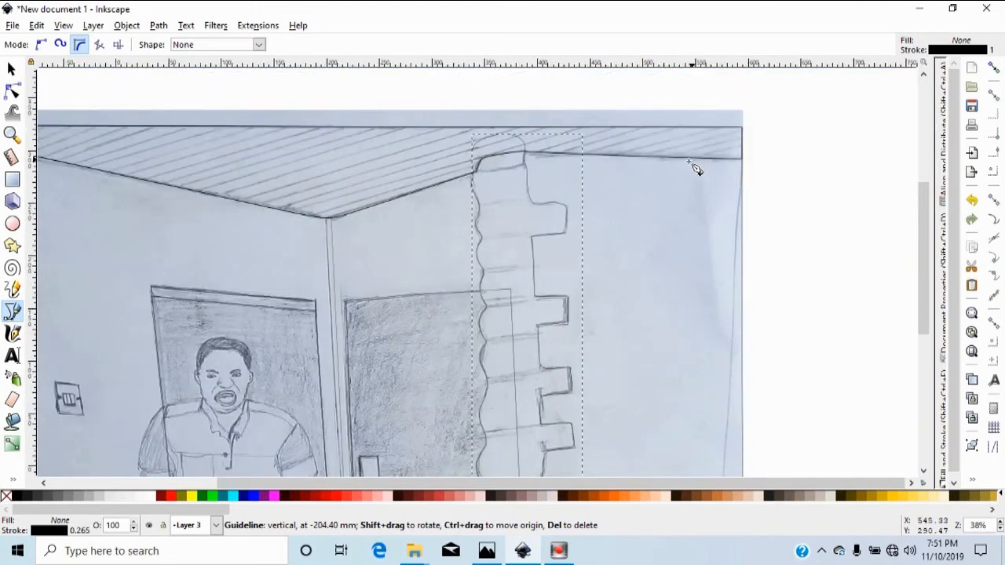
scroll(683, 168, "down", 3)
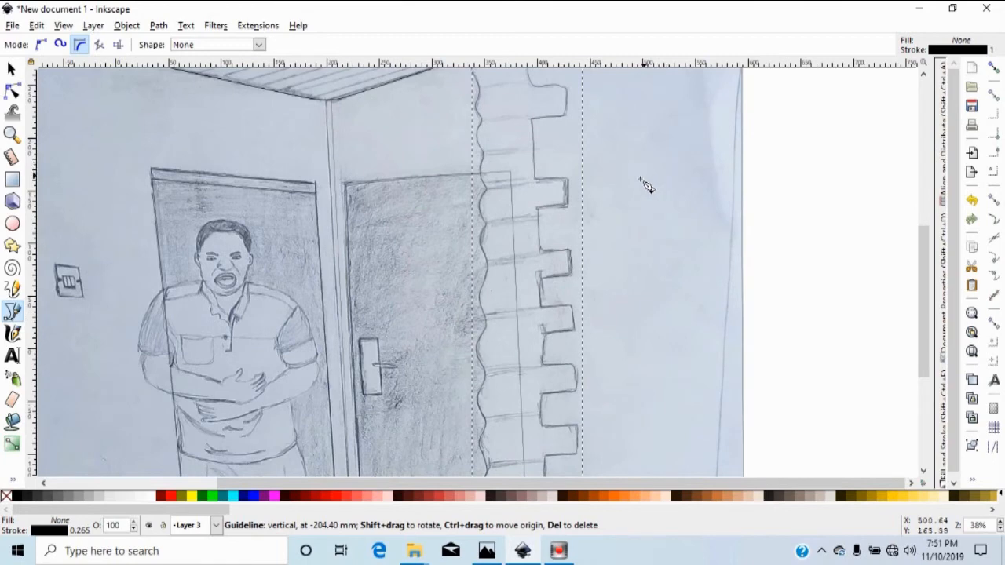
left_click(12, 70)
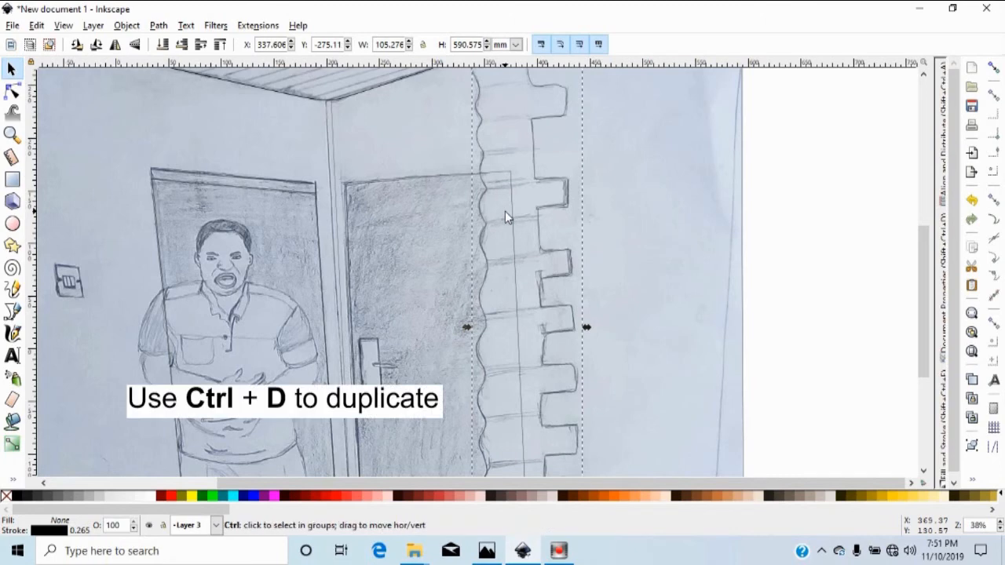
key("ctrl+d")
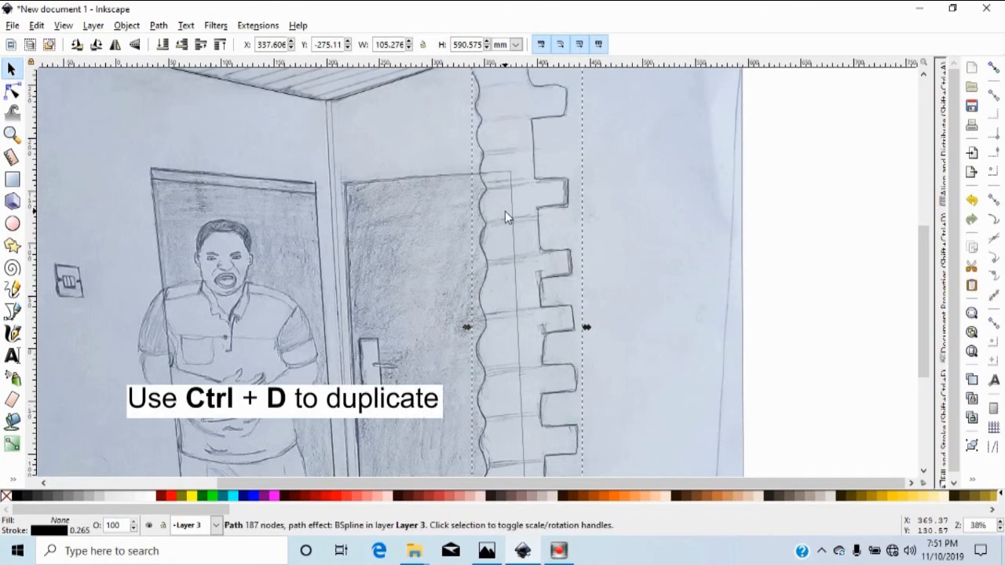
left_click(426, 175, "ctrl+shift")
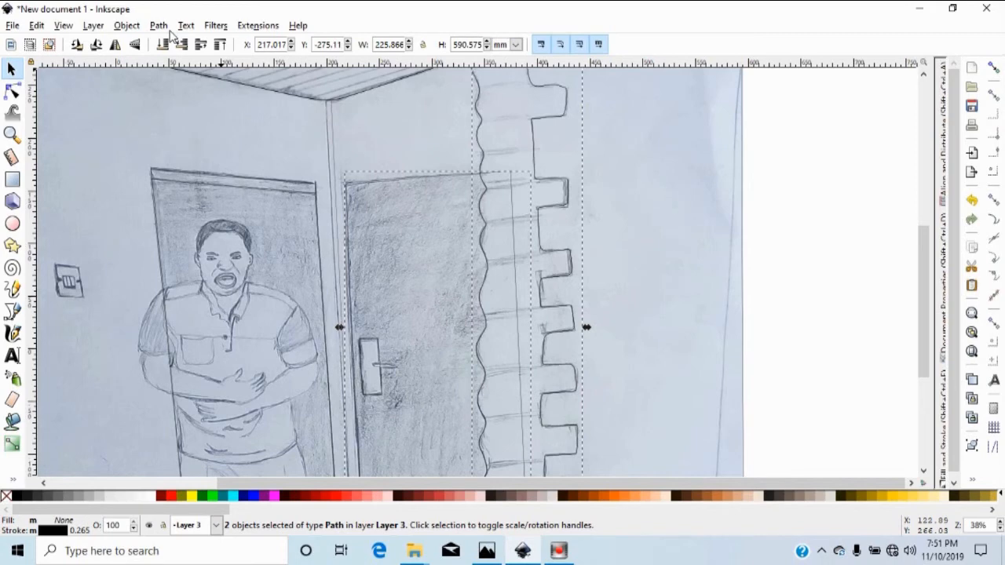
left_click(159, 25)
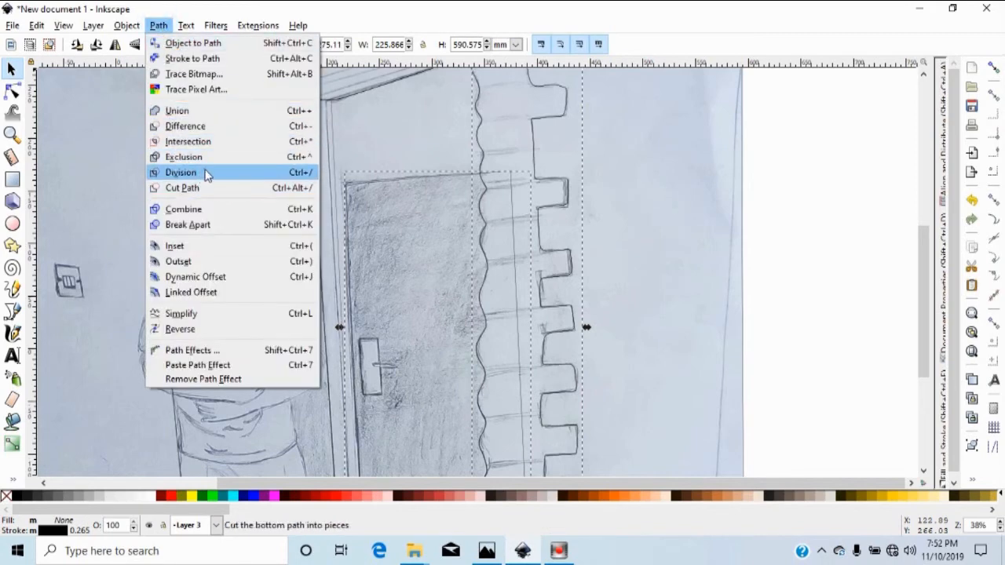
left_click(215, 128)
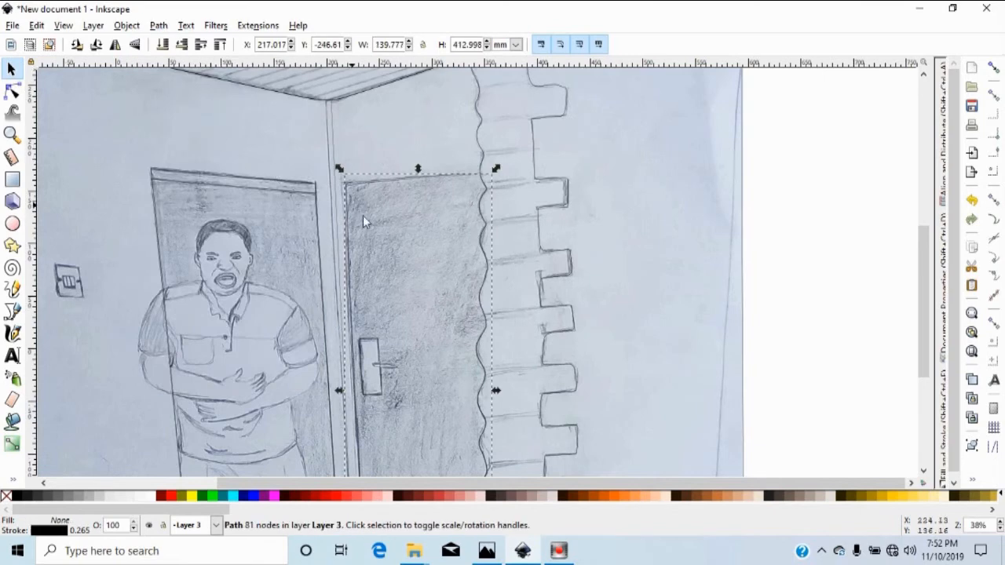
Move the trimmed door shape aside to check its wavy cut edge, and undo the move.
scroll(633, 305, "up", 2)
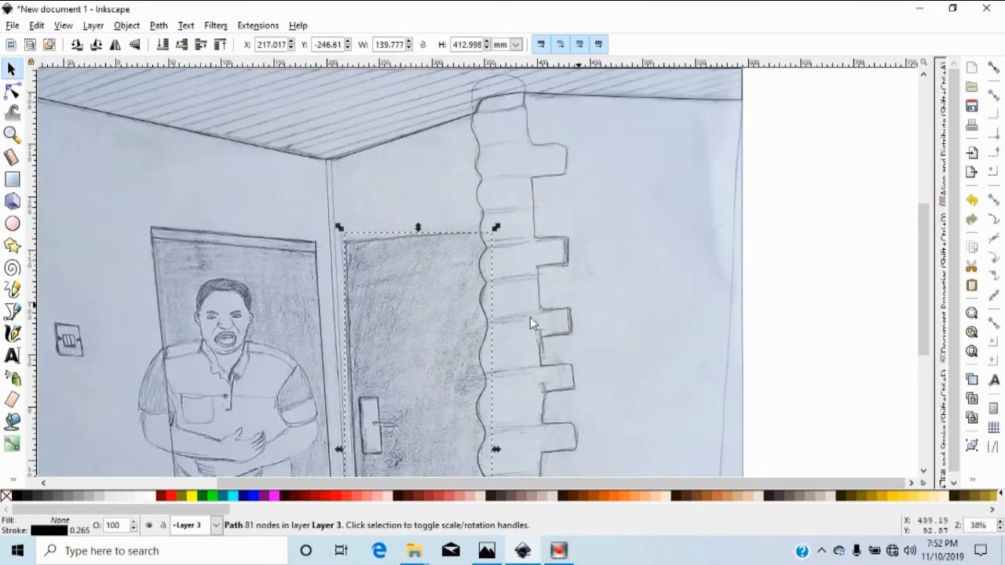
scroll(463, 285, "down", 2)
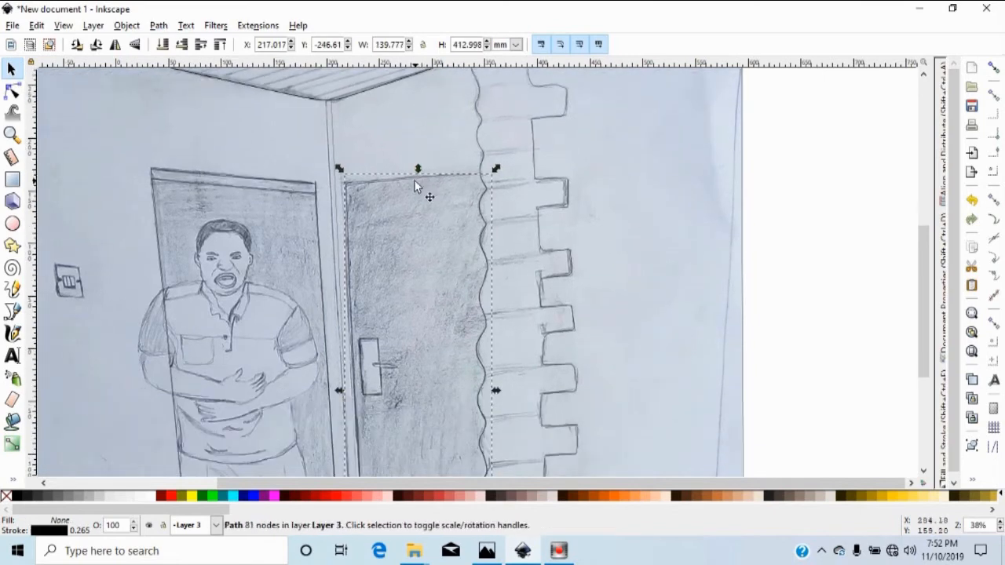
left_click_drag(416, 184, 353, 186)
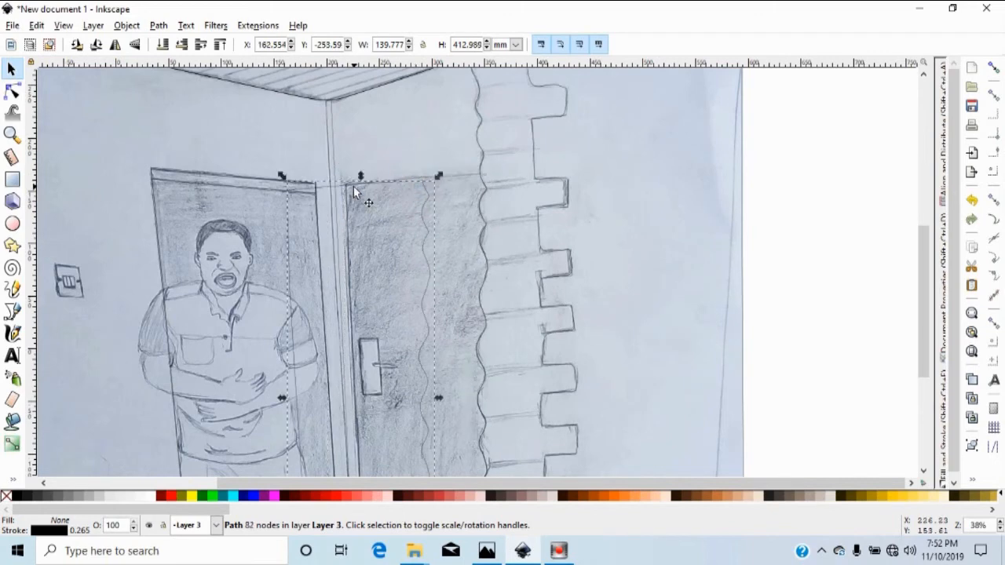
key("ctrl+z")
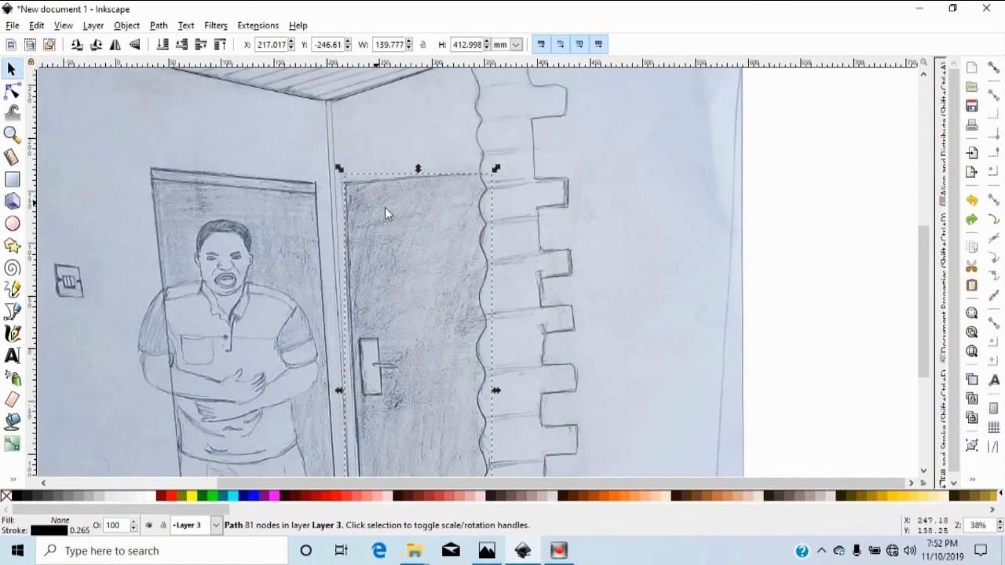
Duplicate the ceiling path and subtract the copy from the brick column outline with Difference.
scroll(573, 294, "up", 2)
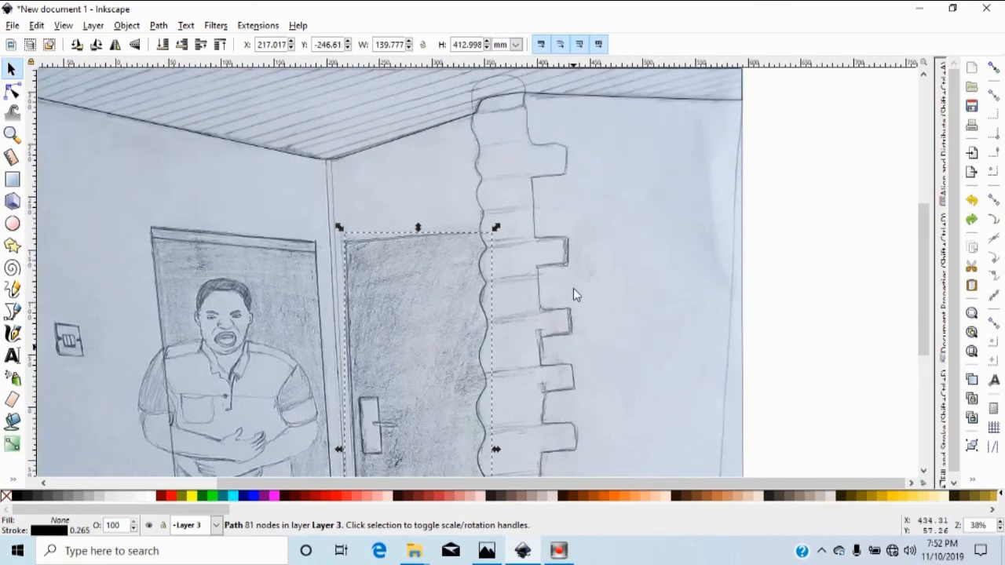
scroll(573, 291, "up", 2)
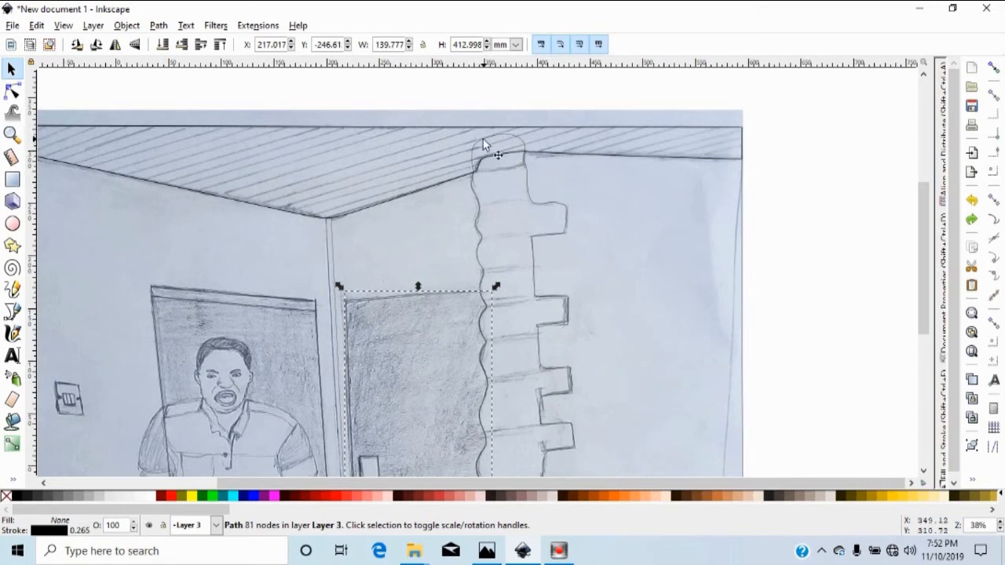
left_click(431, 186)
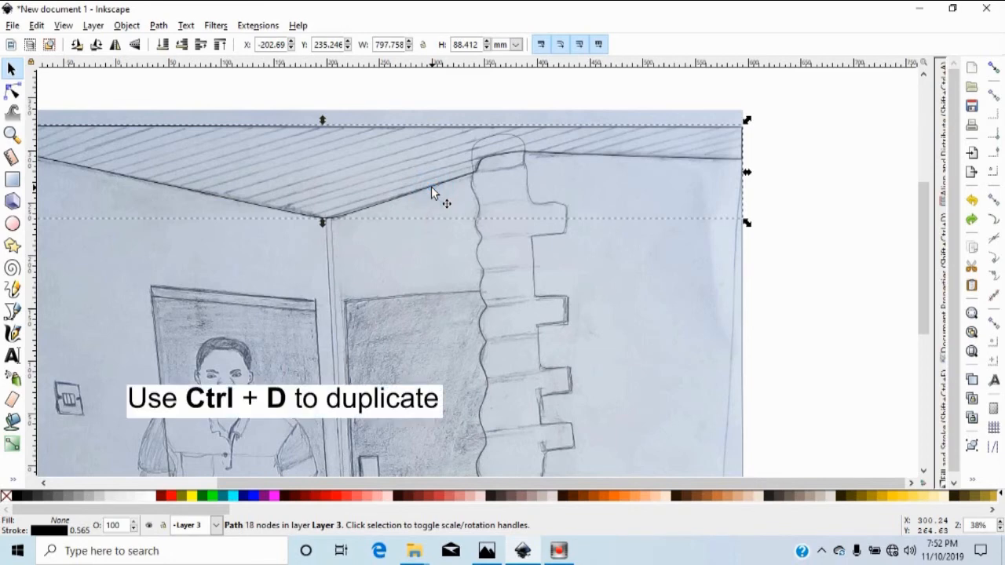
key("ctrl+d")
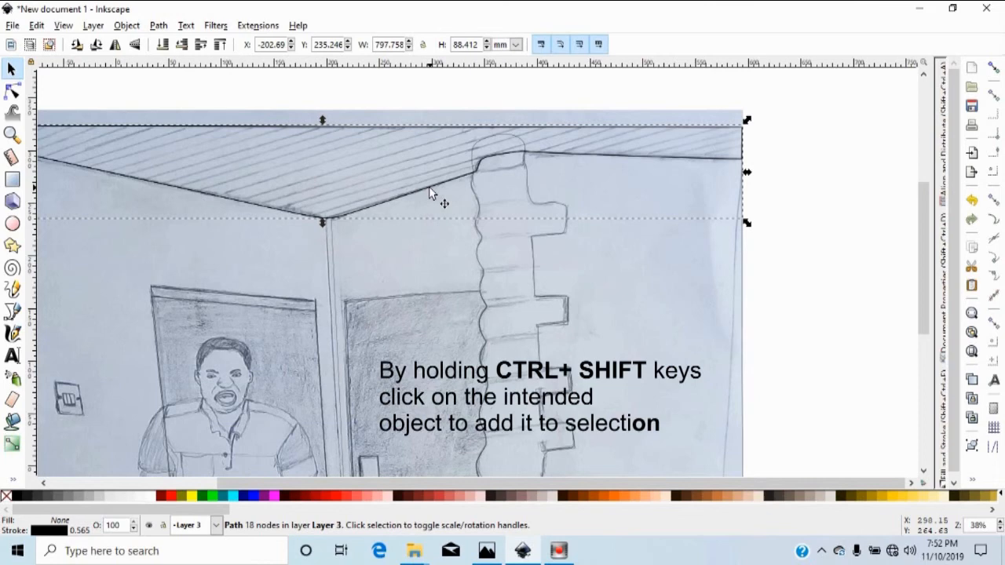
left_click(542, 241, "ctrl+shift")
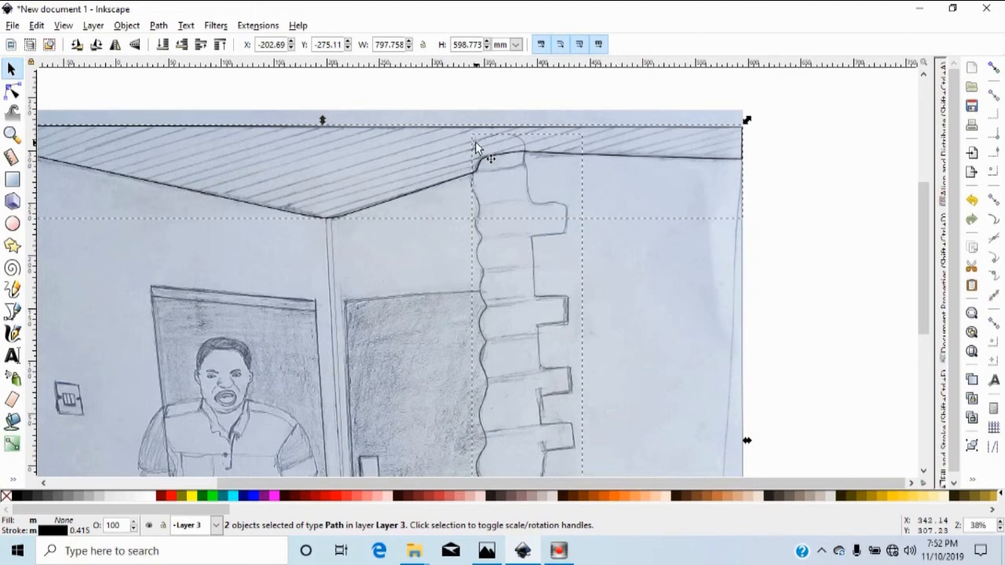
left_click(159, 26)
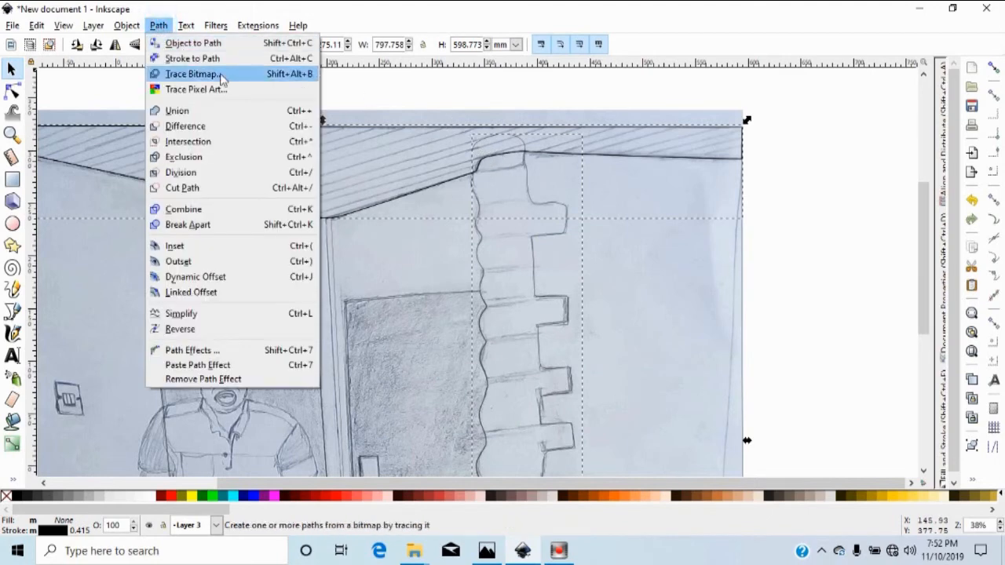
left_click(238, 127)
Start a BSpline path at the inner end of the right-hand door's handle lever and trace its upper edge to the tip.
scroll(668, 232, "down", 5)
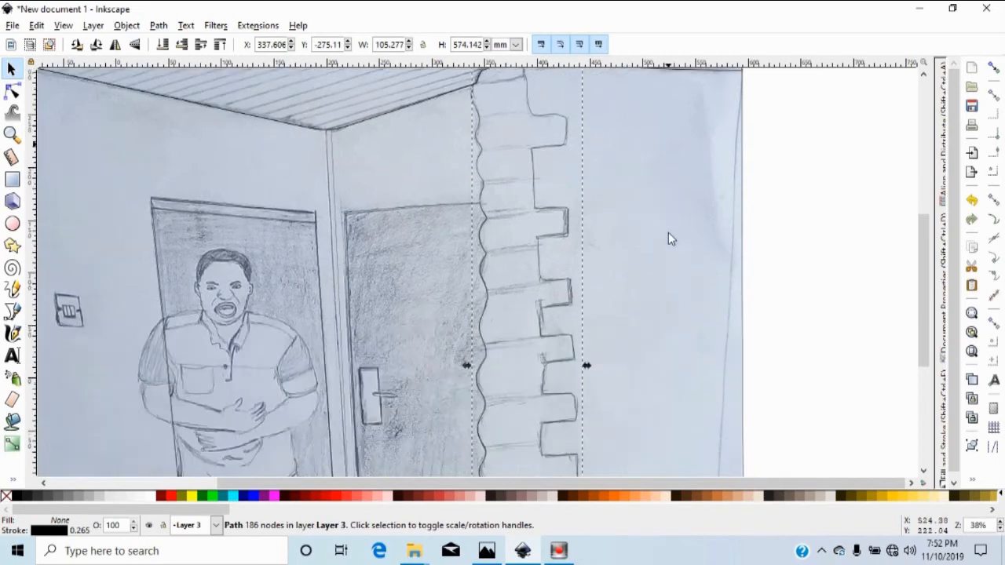
scroll(668, 233, "up", 1)
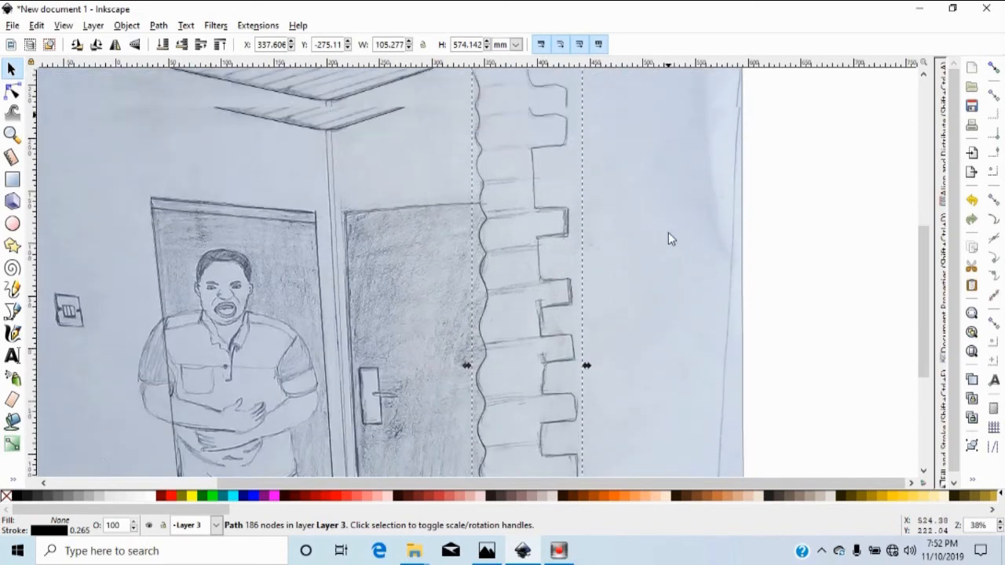
scroll(668, 234, "down", 2)
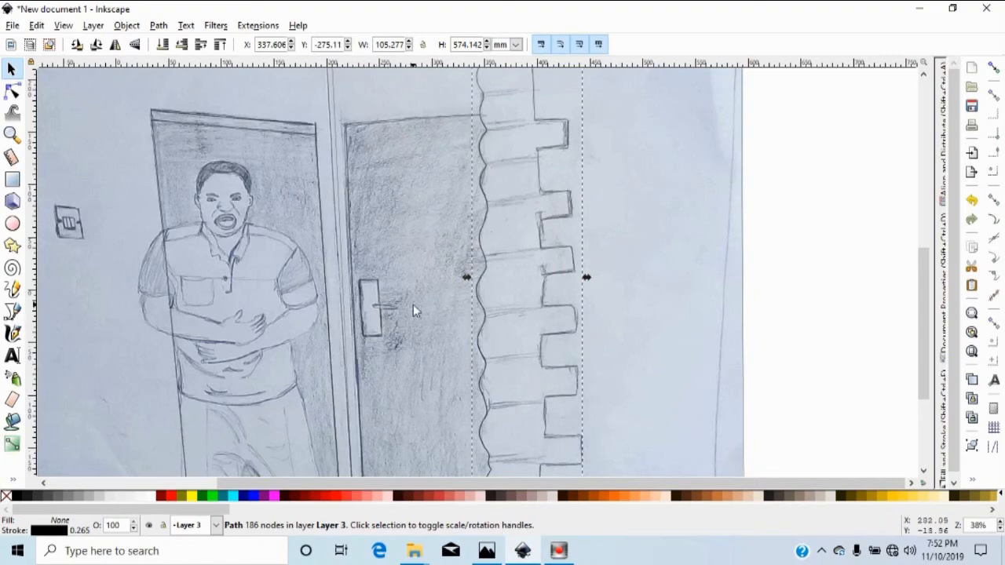
scroll(414, 304, "up", 2)
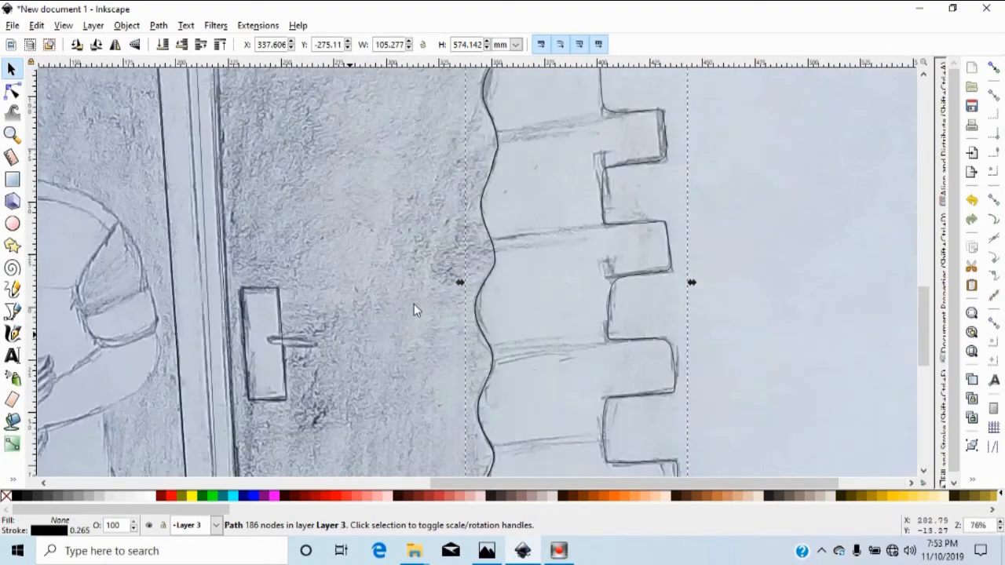
scroll(414, 299, "down", 5)
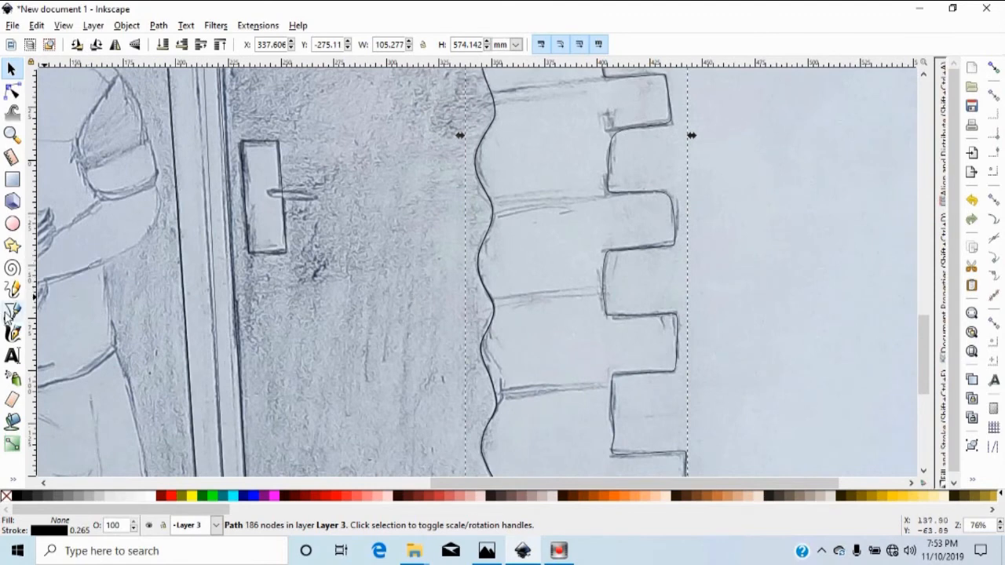
left_click(11, 312)
left_click(80, 44)
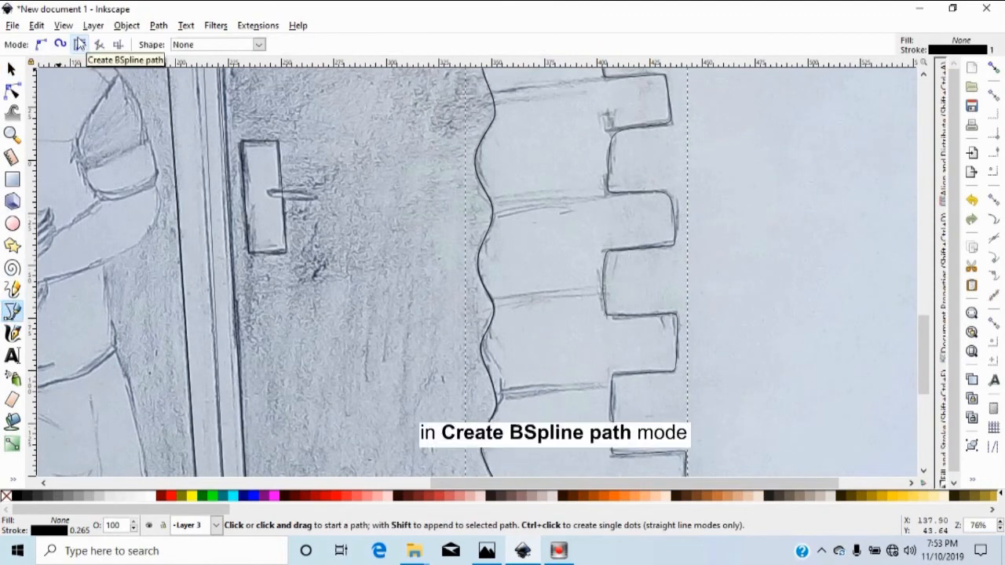
scroll(276, 183, "up", 3)
left_click(249, 198)
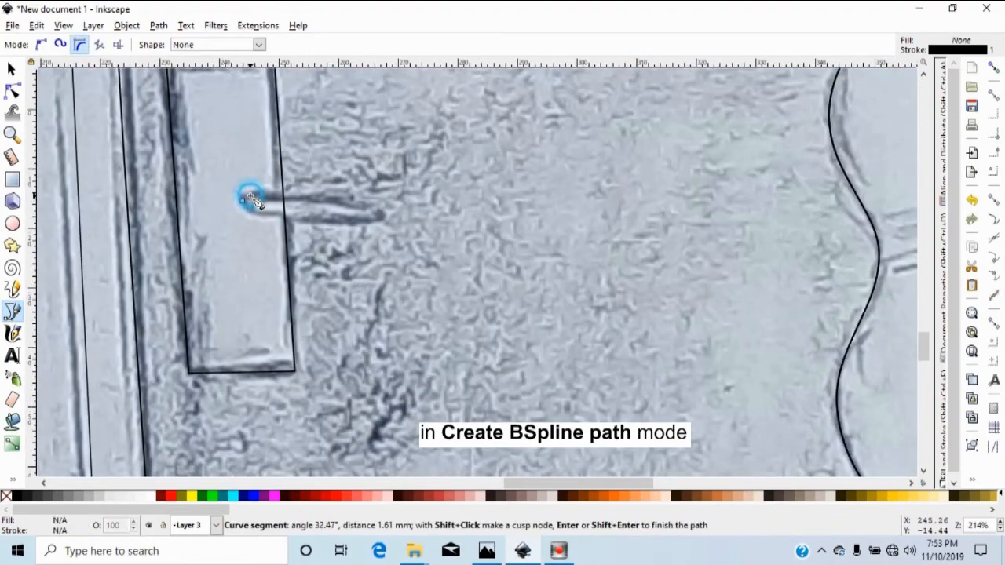
left_click(275, 198)
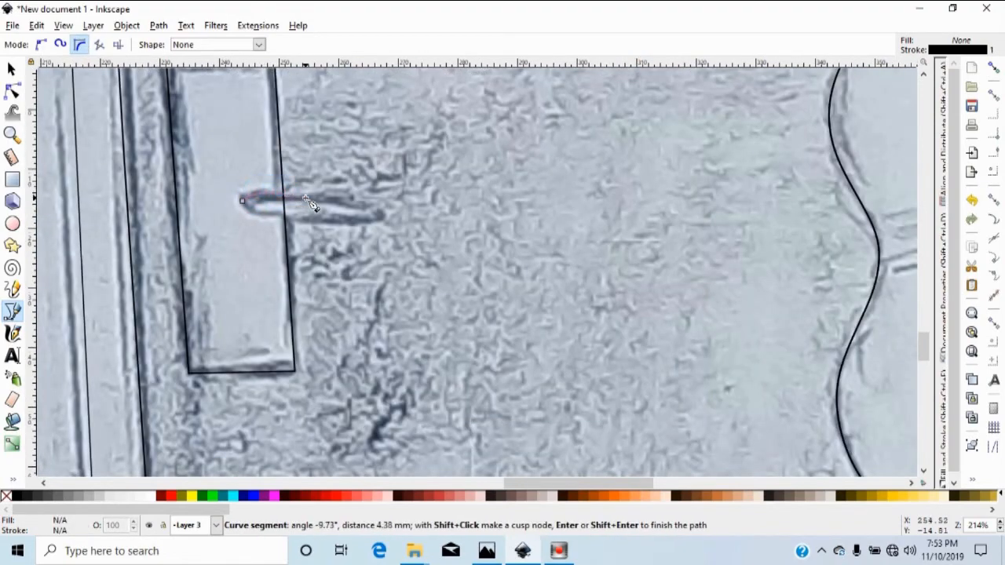
left_click(325, 202)
left_click(348, 203)
left_click(364, 204)
left_click(384, 214)
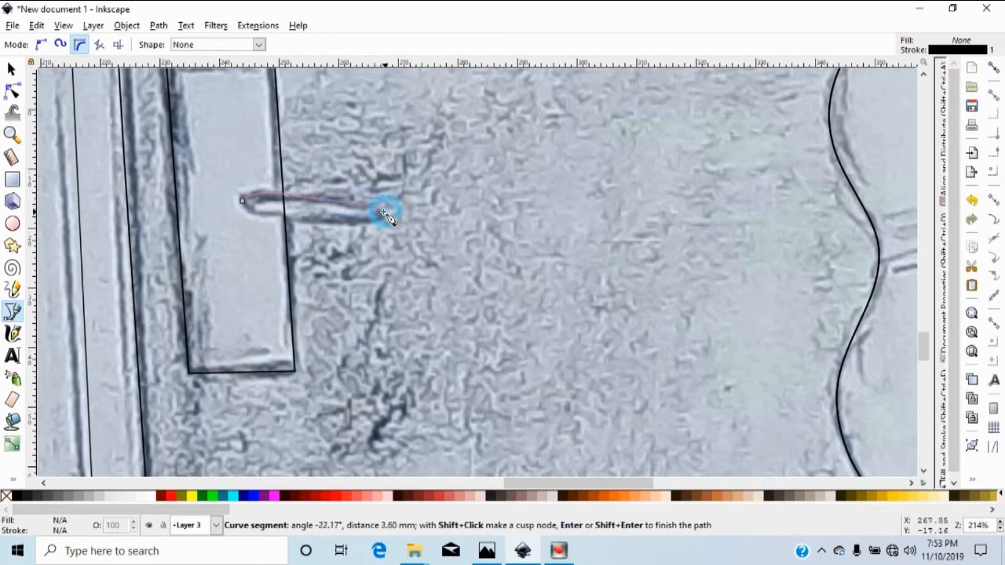
Continue the BSpline path around the lever's tip and back along its underside, and close it at the starting node.
left_click(380, 217)
left_click(359, 224)
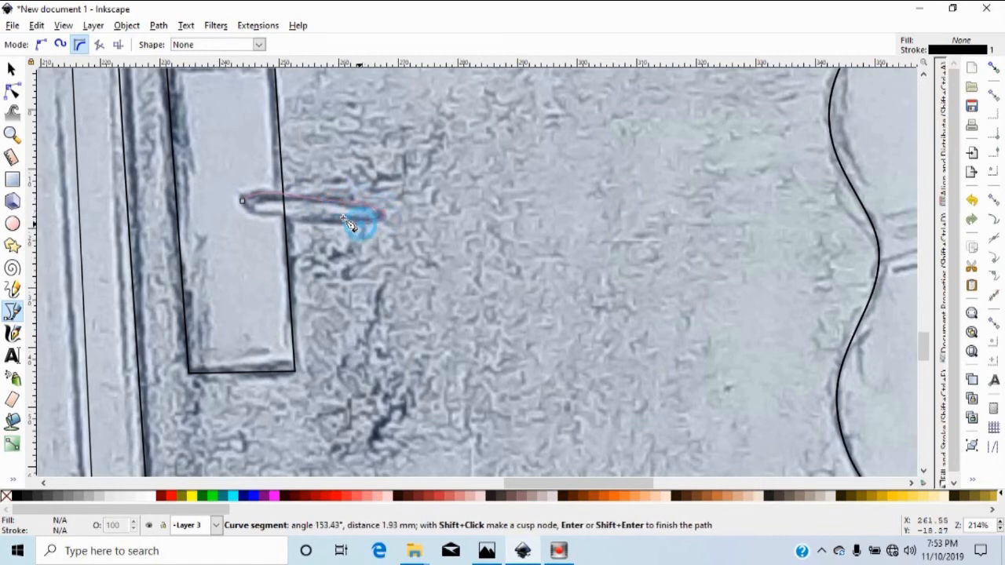
left_click(322, 222)
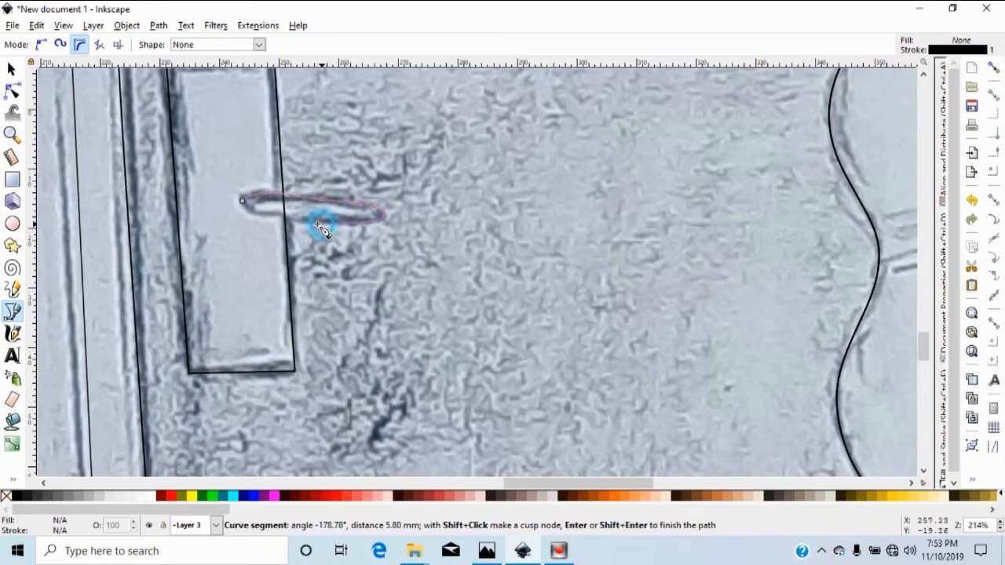
left_click(270, 222)
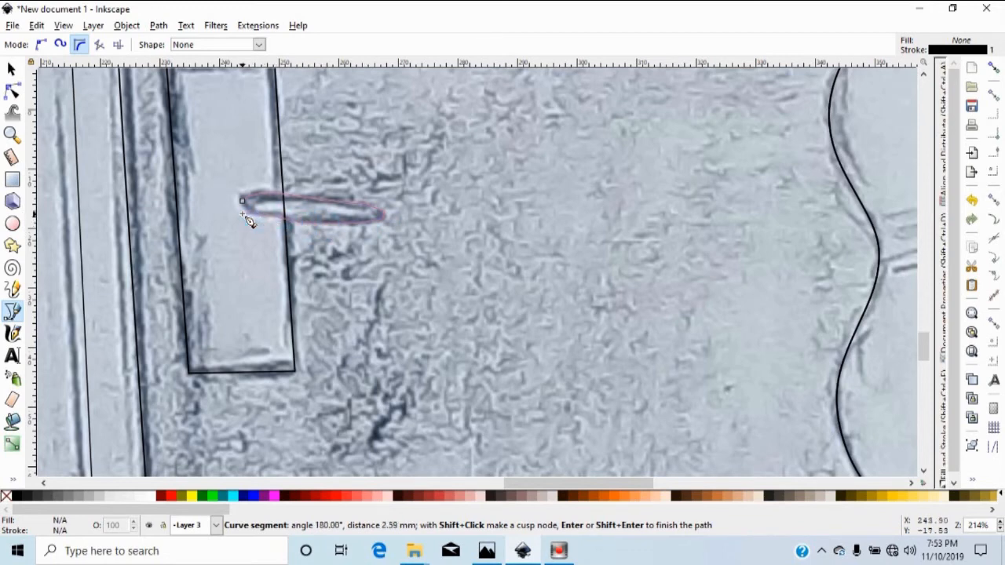
left_click(242, 204)
left_click(243, 203)
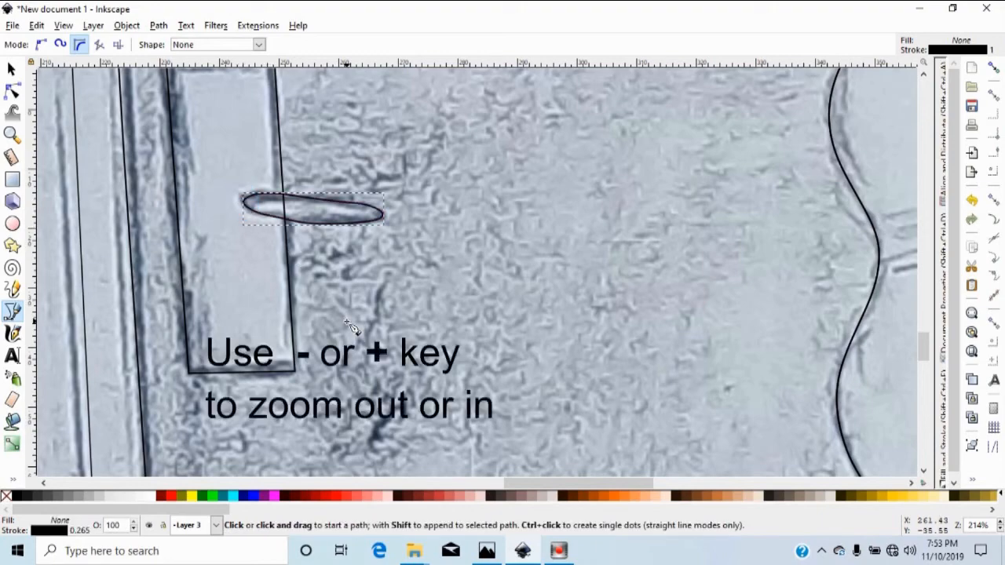
Try to trace the first ceiling stripe as a closed BSpline path across the ceiling's far-left corner.
key("minus")
key("minus")
key("minus")
key("minus")
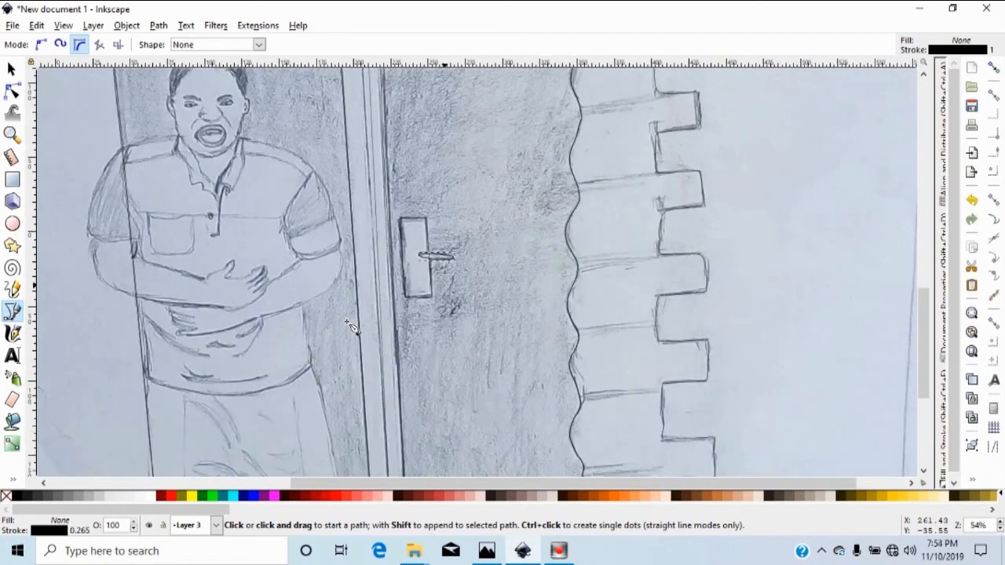
scroll(350, 327, "up", 3)
scroll(350, 328, "up", 4)
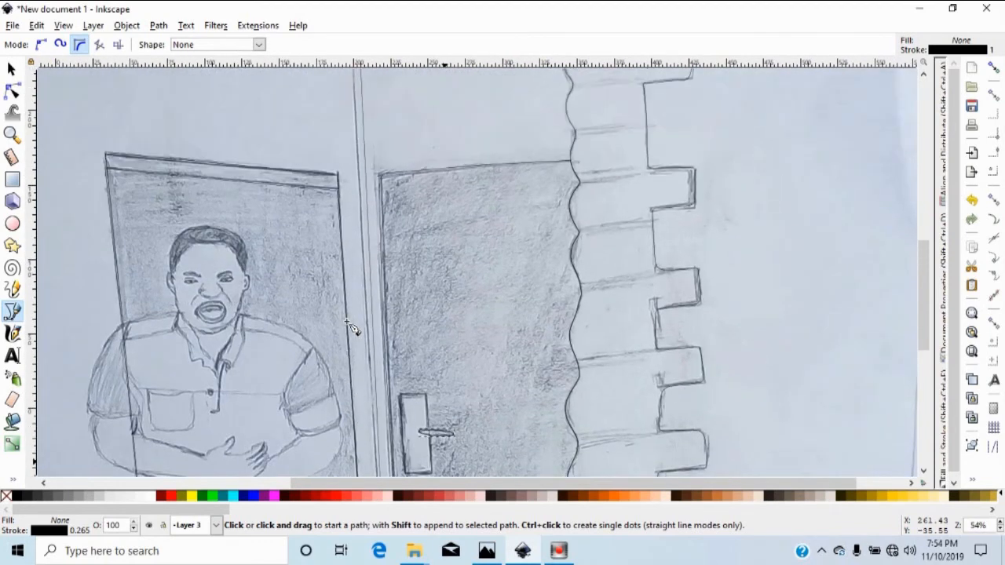
scroll(350, 327, "up", 4)
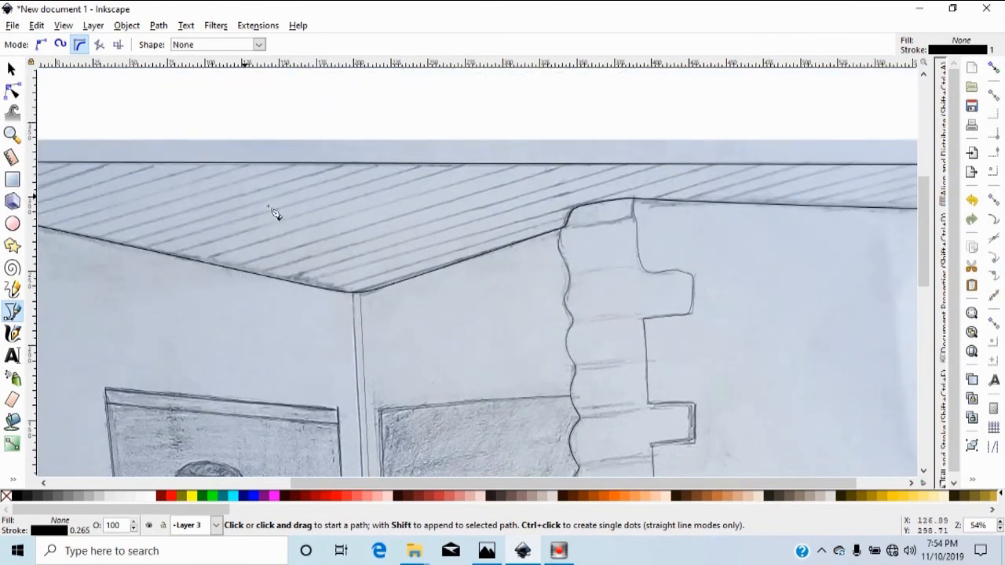
scroll(398, 360, "left", 7)
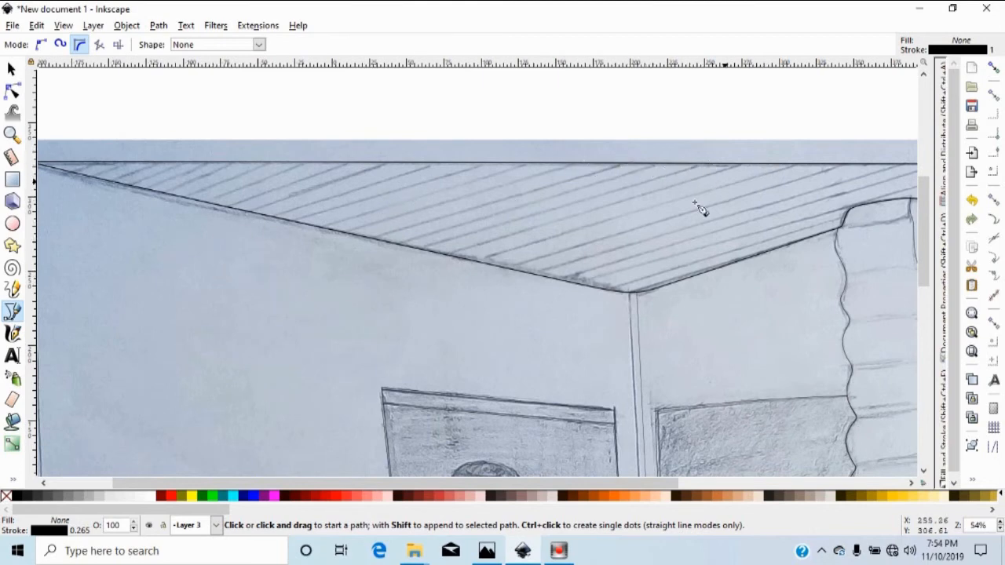
scroll(465, 295, "left", 2)
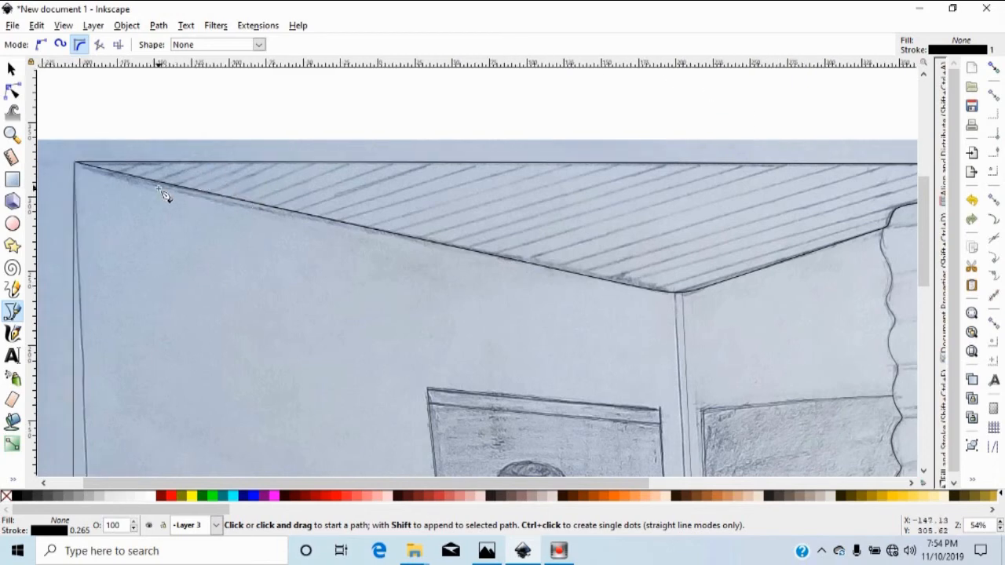
left_click(106, 180)
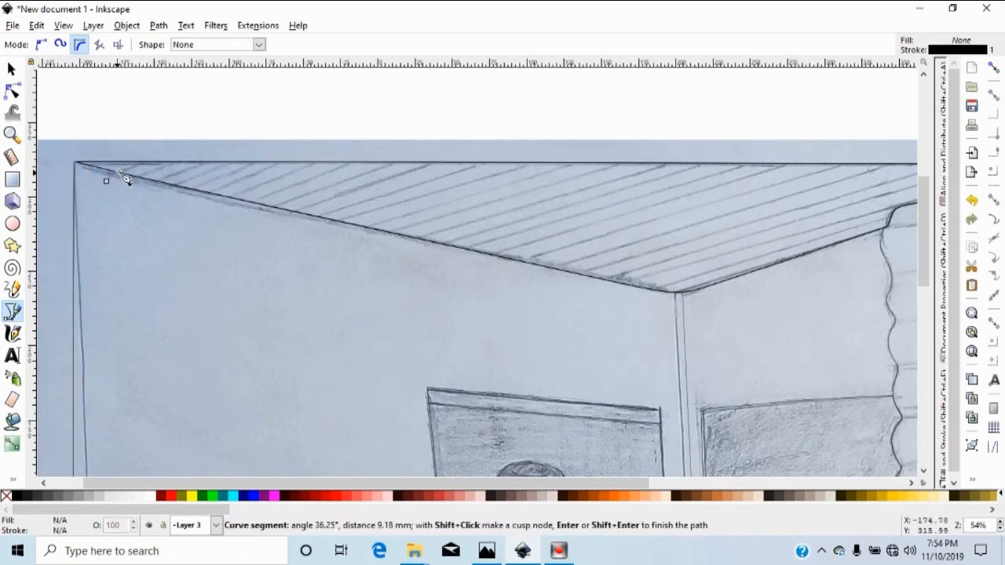
left_click(164, 147)
left_click(86, 149)
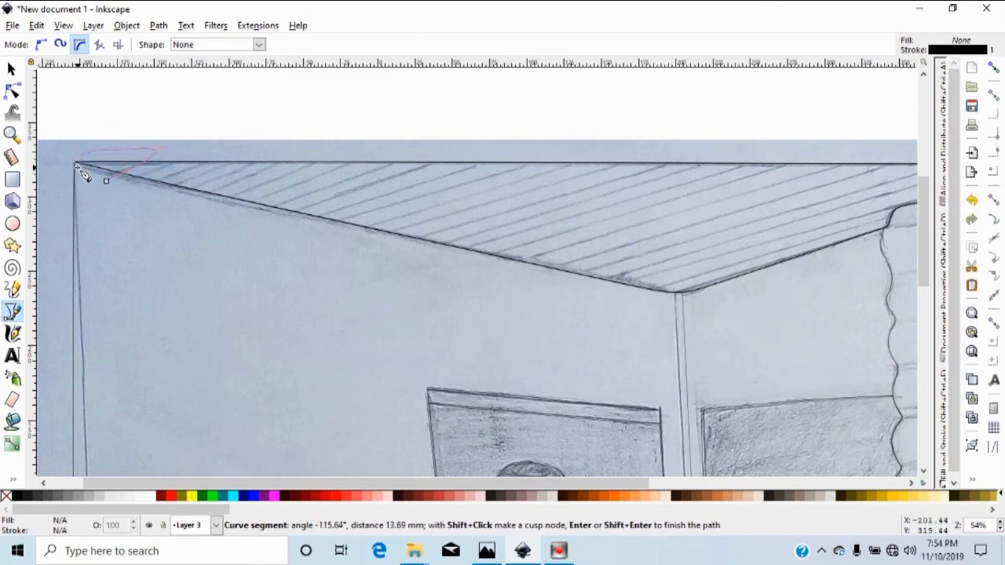
left_click(106, 180)
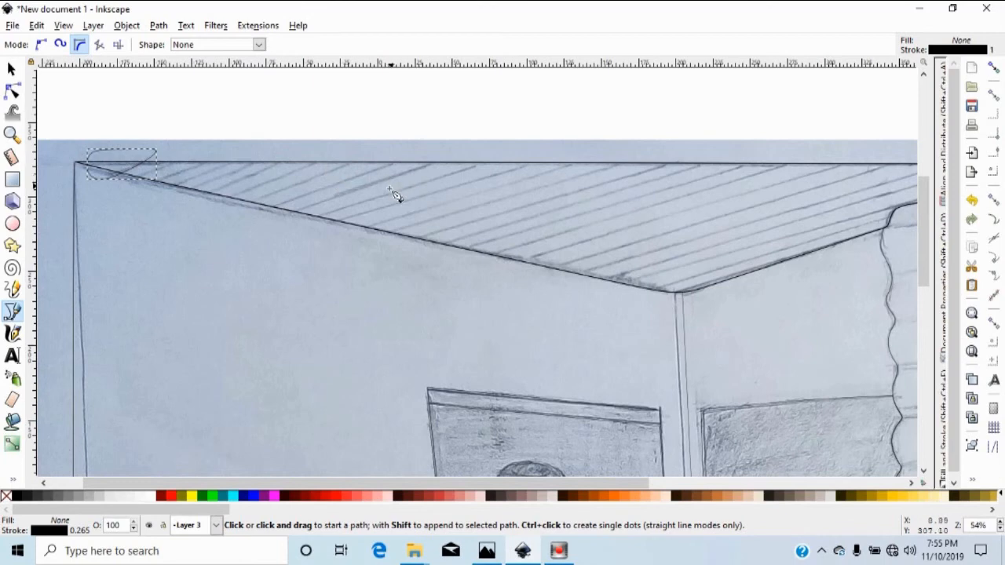
Try more slanted BSpline stripes along the left part of the ceiling, and delete the trial stripes.
left_click(128, 187)
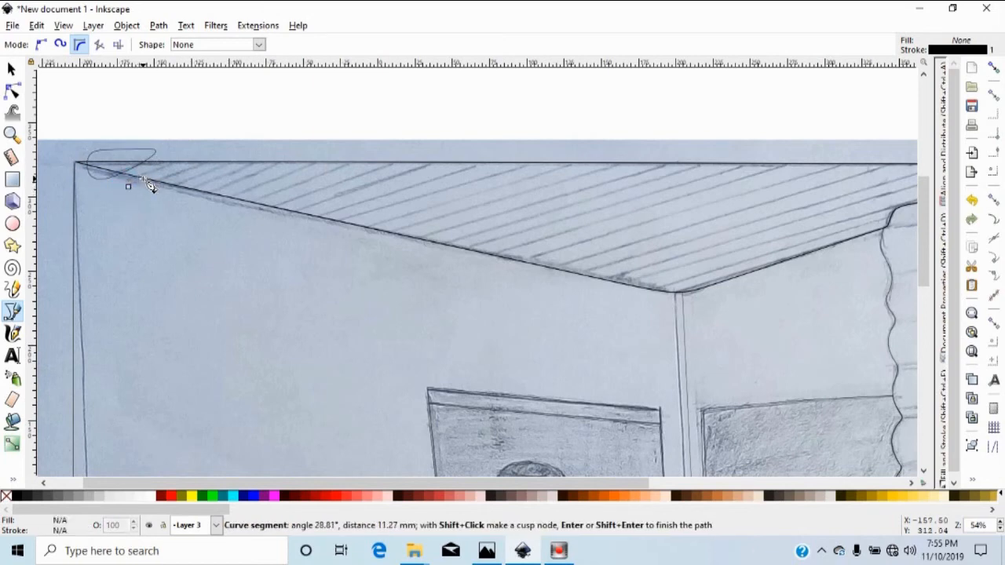
key("Escape")
left_click(138, 178)
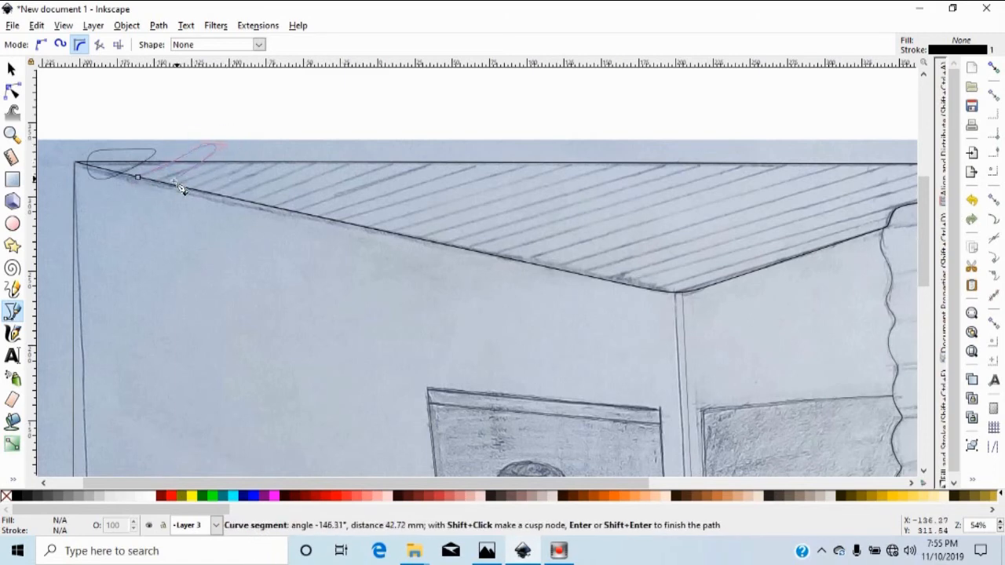
left_click(221, 154)
left_click(211, 162)
left_click(131, 193)
left_click(137, 178)
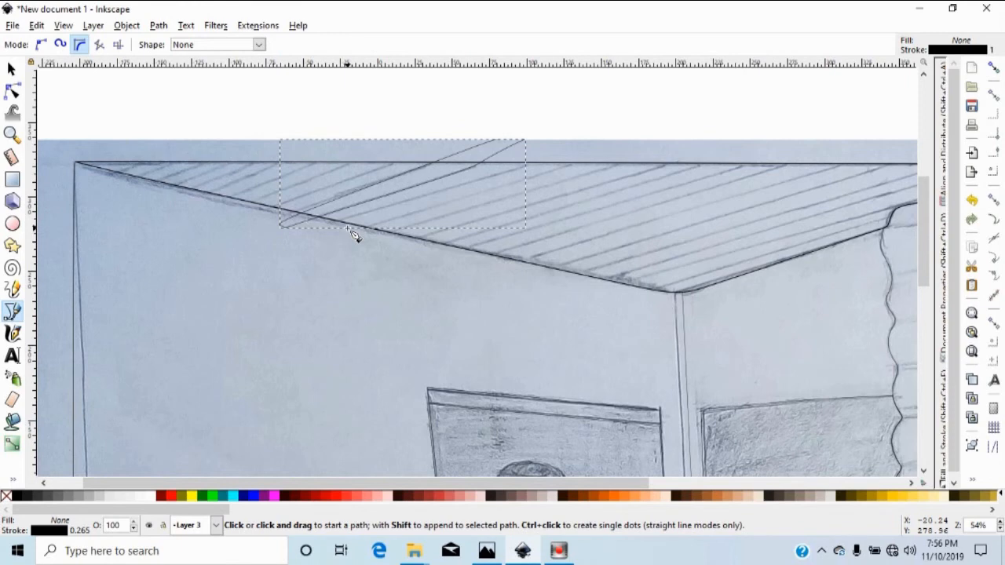
key("Delete")
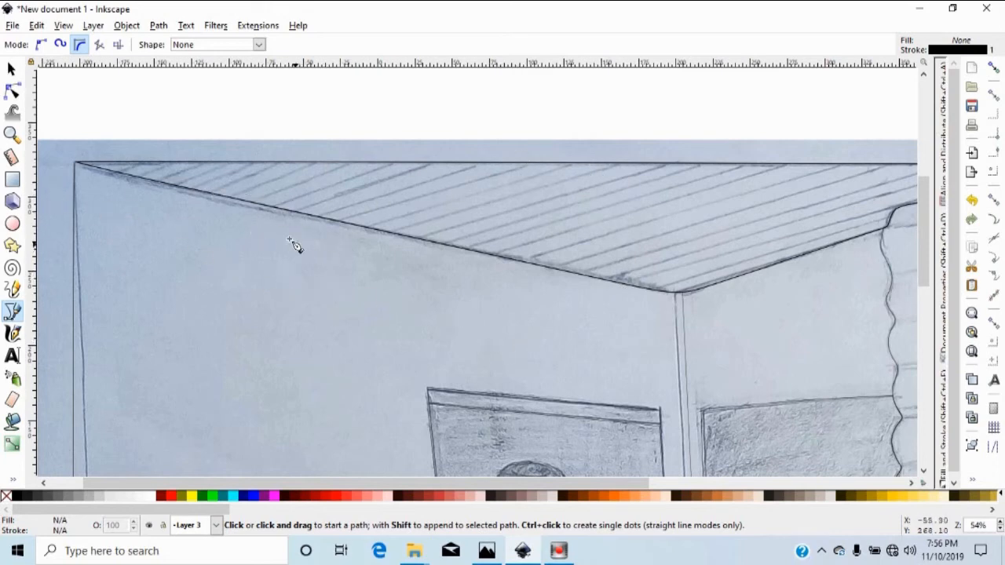
key("Escape")
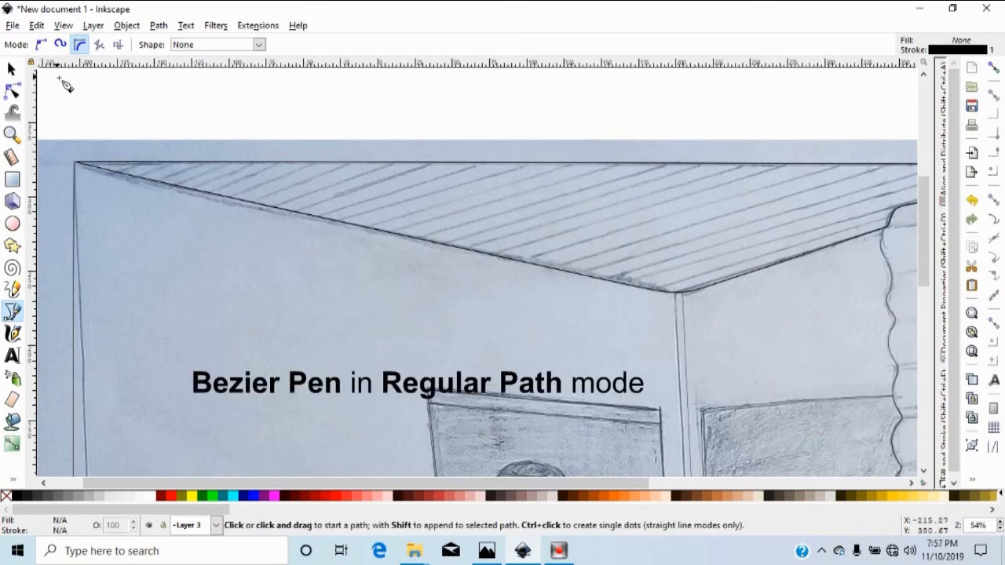
Draw a closed slanted strip about 140 mm wide and 50 mm high across the ceiling's left part in regular Bezier path mode.
left_click(40, 44)
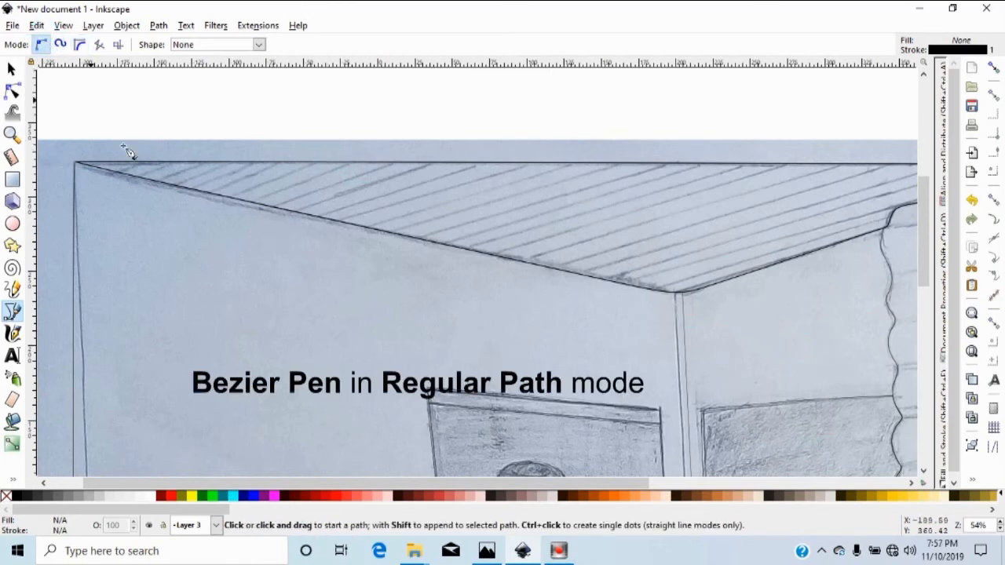
left_click(167, 205)
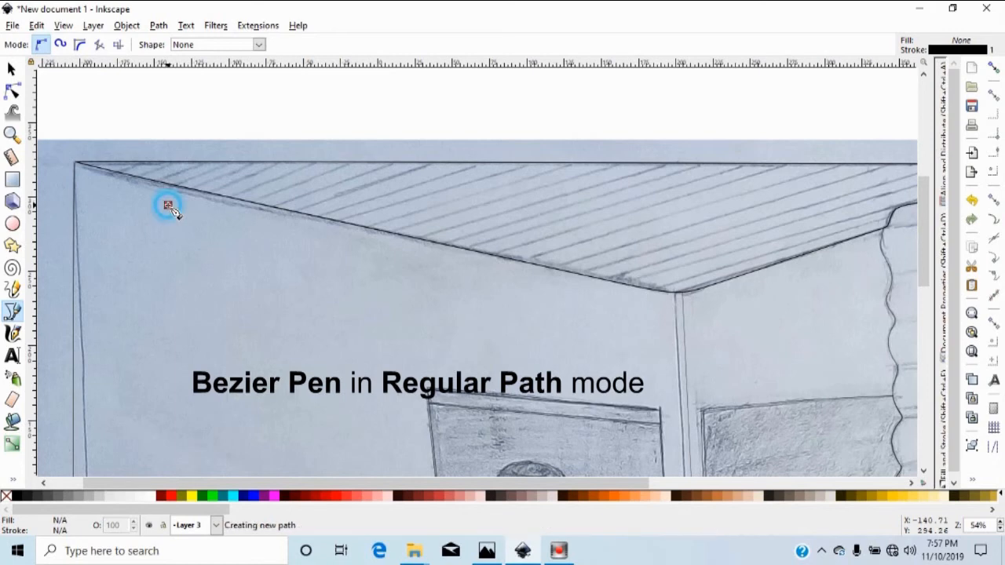
left_click(215, 182)
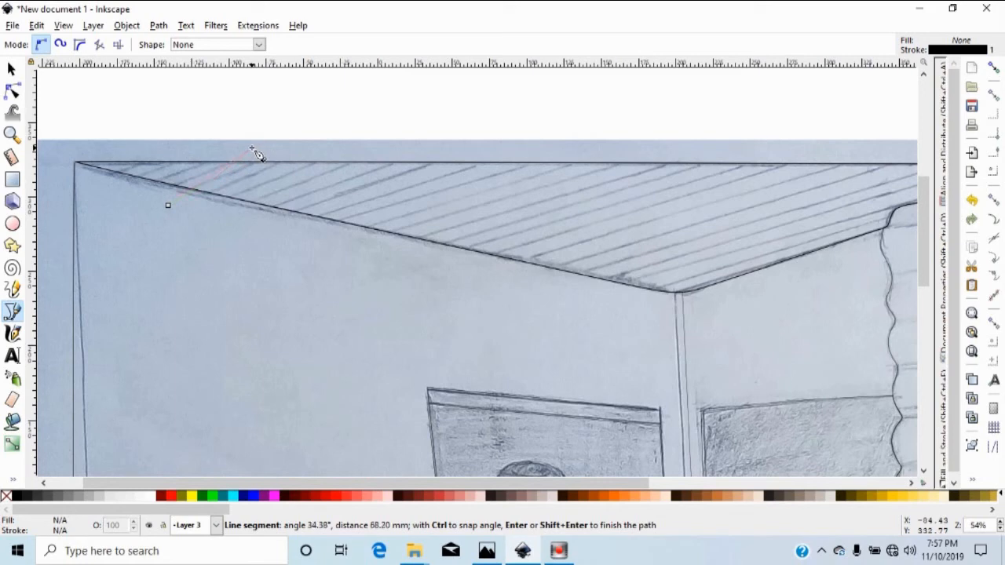
key("Escape")
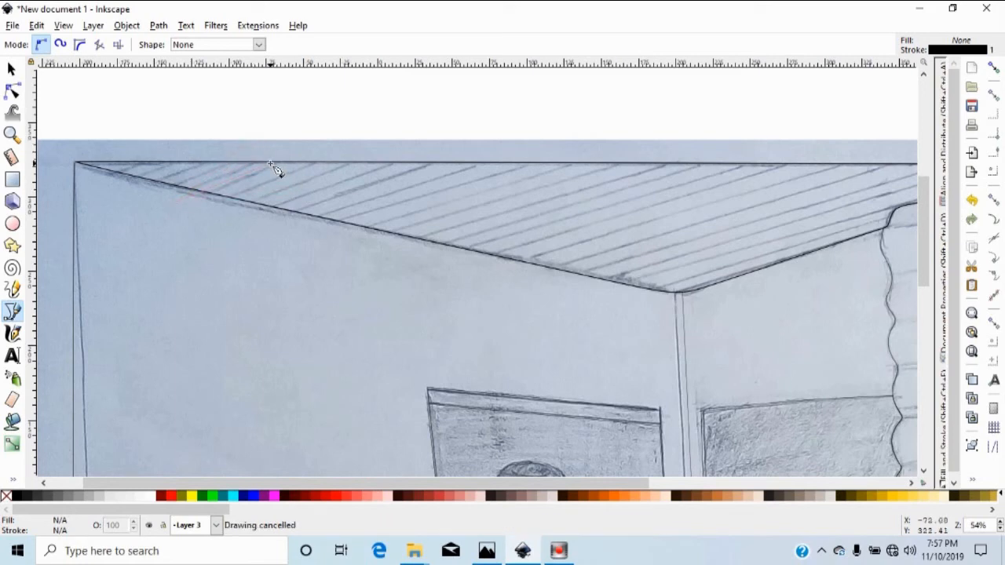
left_click(191, 213)
left_click(248, 193)
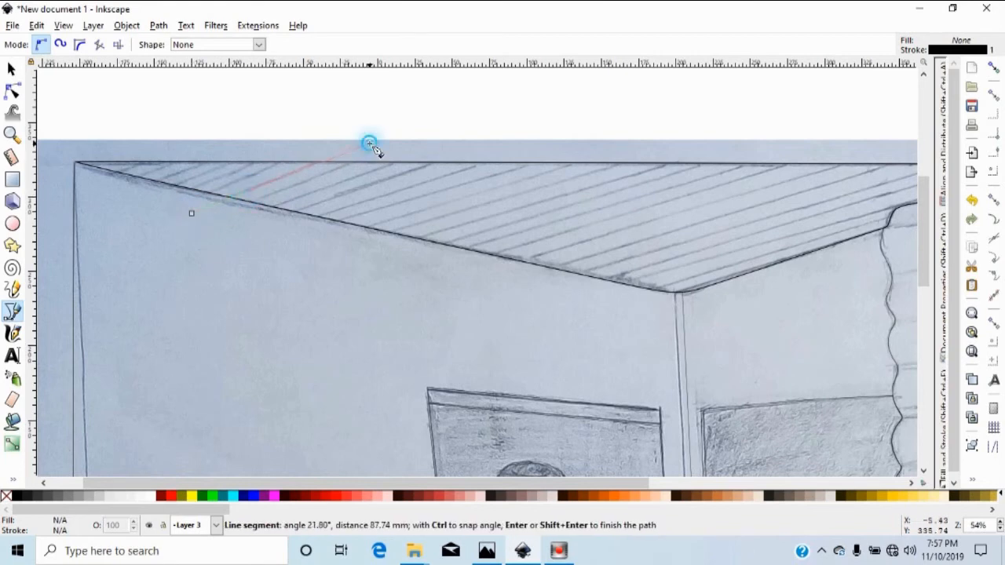
left_click(395, 146)
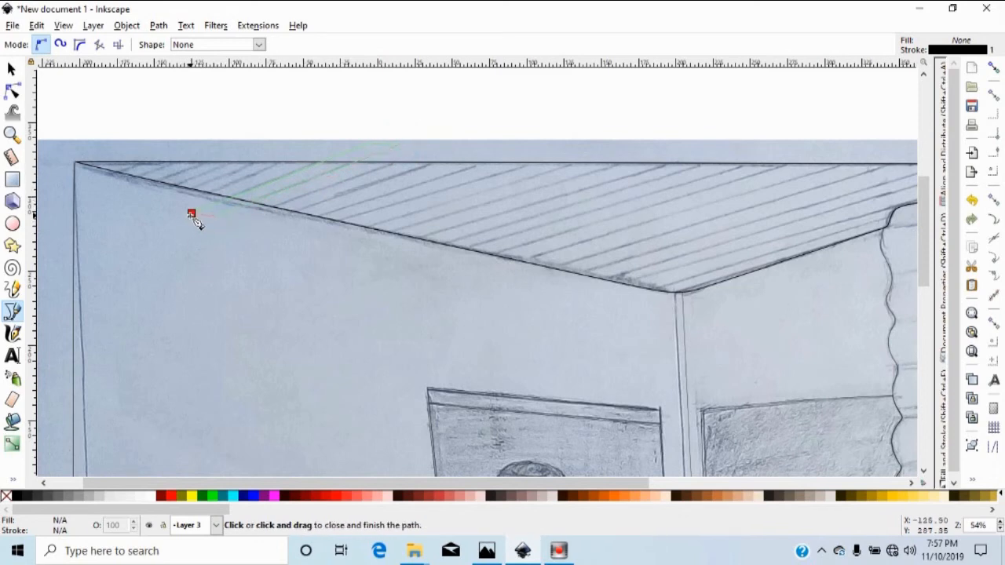
left_click(191, 215)
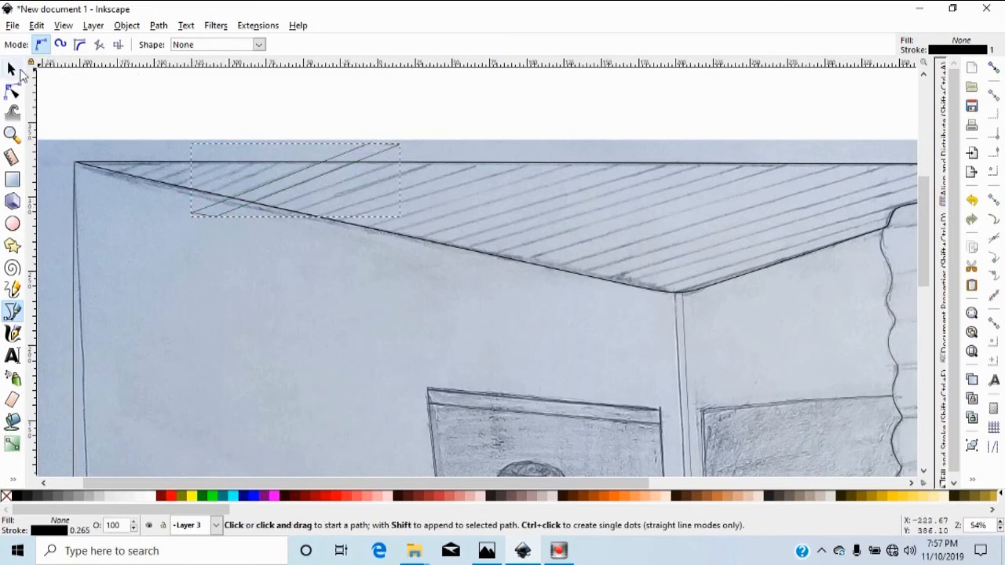
Duplicate the slanted ceiling strip and move the copy horizontally about 24 mm to the right.
left_click(12, 70)
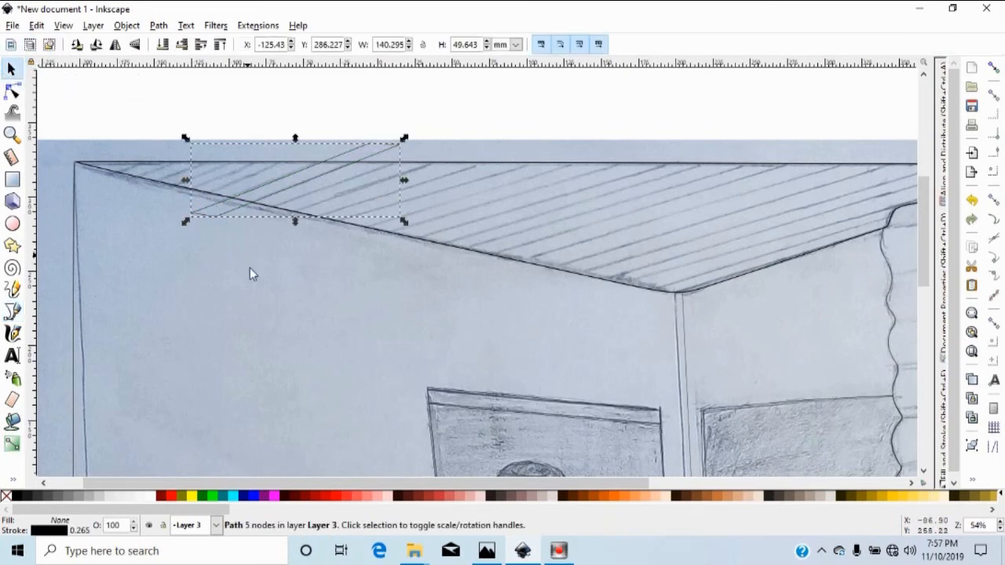
key("ctrl")
left_click_drag(299, 191, 338, 189)
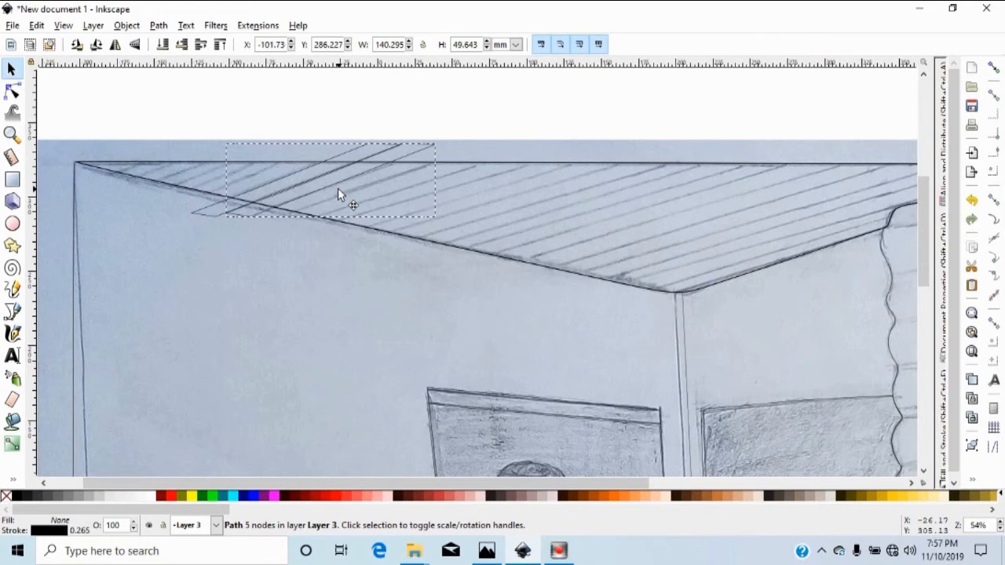
Move the slanted ceiling strip copies further right and enlarge the newest one to about 166 mm wide and 59 mm high.
mouse_move(338, 189)
left_mouse_down()
mouse_move(372, 194)
mouse_move(372, 206)
mouse_move(385, 208)
mouse_move(376, 207)
left_mouse_up()
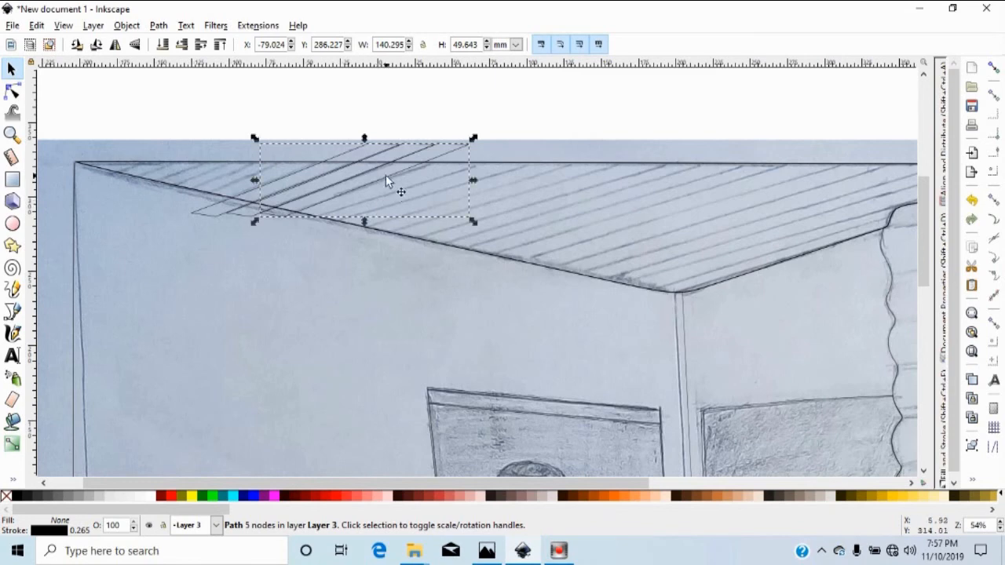
mouse_move(385, 177)
left_mouse_down()
mouse_move(439, 200)
mouse_move(420, 202)
mouse_move(426, 211)
left_mouse_up()
mouse_move(292, 221)
left_mouse_down()
mouse_move(251, 244)
mouse_move(253, 235)
left_mouse_up()
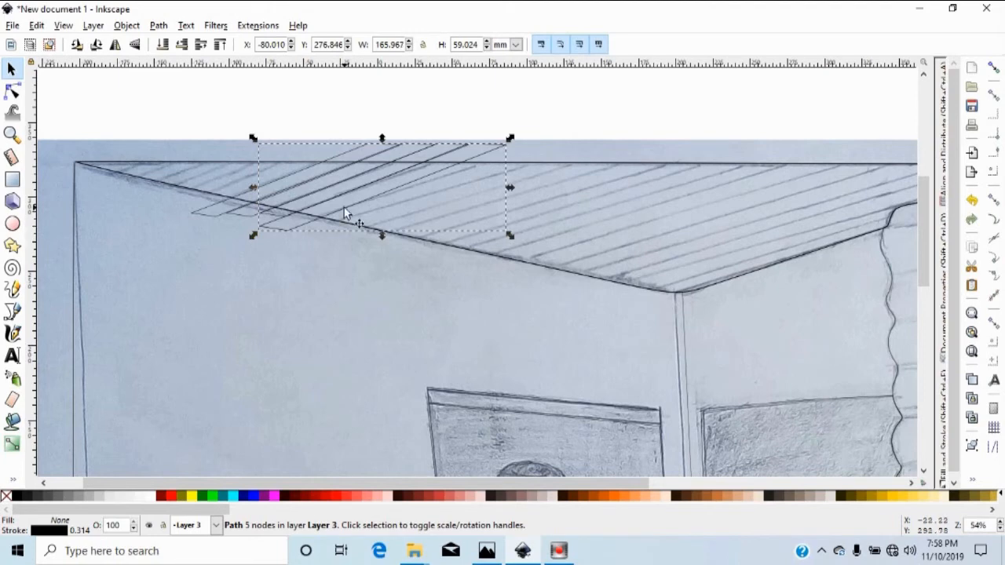
Duplicate the 166 mm wide strip and fit the copies side by side further right along the ceiling stripes.
mouse_move(344, 209)
left_mouse_down()
mouse_move(395, 202)
mouse_move(374, 244)
mouse_move(382, 215)
mouse_move(372, 208)
mouse_move(425, 213)
mouse_move(429, 203)
left_mouse_up()
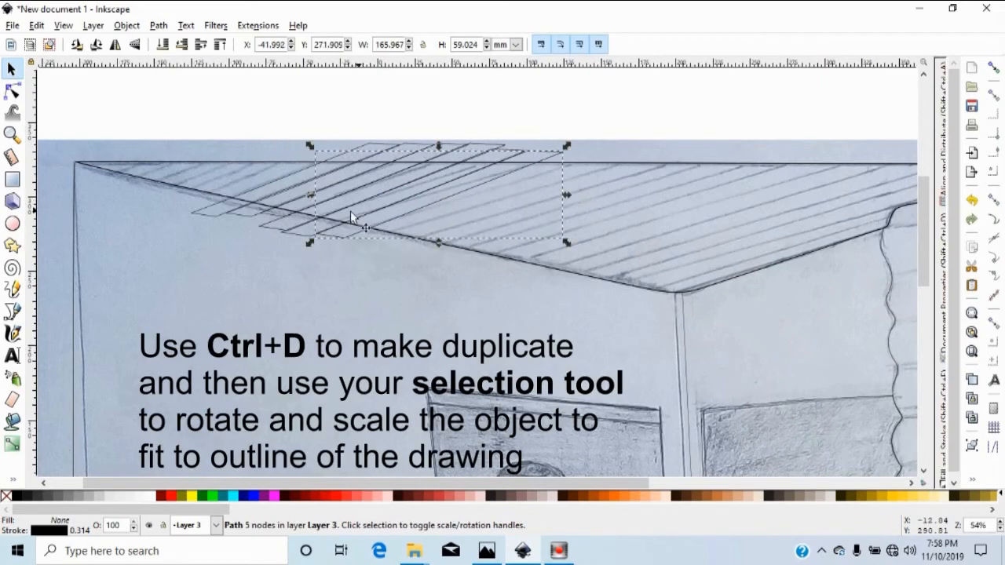
scroll(350, 211, "up", 2)
scroll(416, 274, "left", 5)
left_click(272, 192)
left_click_drag(273, 189, 284, 187)
left_click_drag(322, 222, 318, 221)
left_click(276, 266)
key("ctrl+d")
left_click_drag(490, 207, 672, 235)
scroll(542, 362, "right", 5)
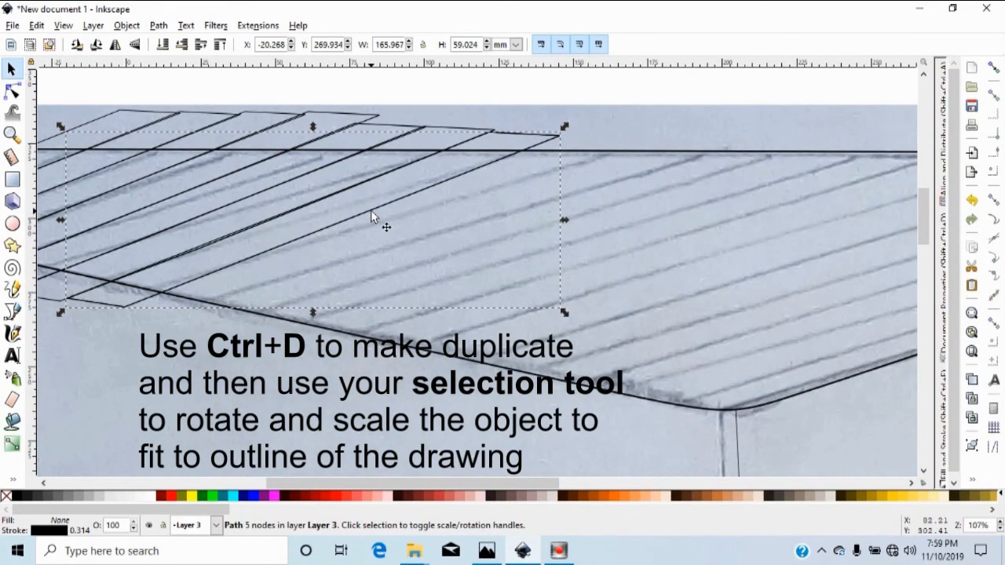
Duplicate the latest strip, place the copy beside it, and rotate and resize it to about 171 mm by 61 mm.
key("ctrl+d")
left_click_drag(370, 209, 448, 212)
left_click_drag(132, 224, 128, 223)
left_click(120, 277)
left_click_drag(60, 220, 63, 220)
left_click_drag(65, 310, 117, 321)
left_click(619, 144)
left_click(588, 159)
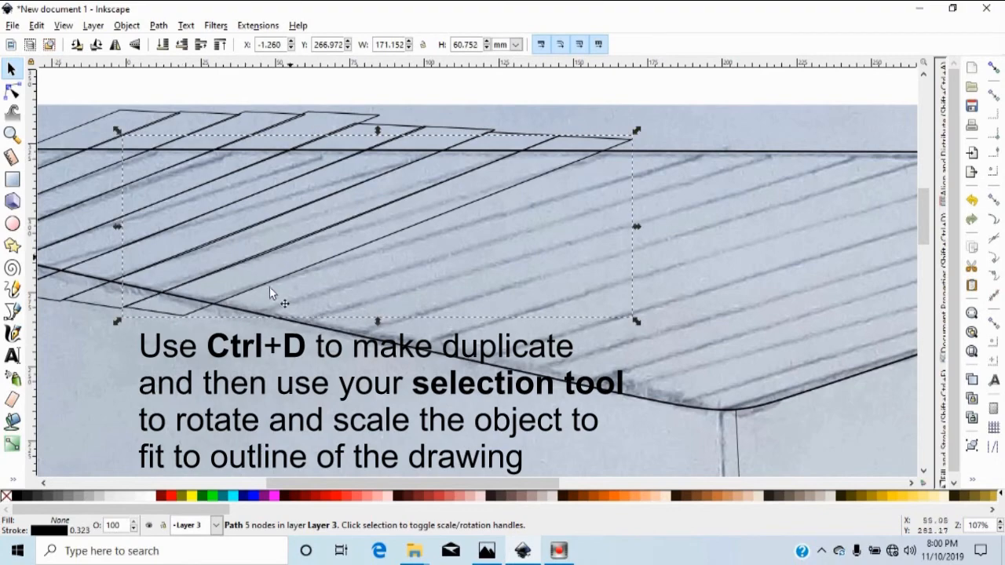
Place the next strip copy beside the 171 mm wide one, rotating and stretching it to follow the sketched ceiling stripes.
mouse_move(377, 231)
left_mouse_down()
mouse_move(455, 246)
mouse_move(526, 242)
left_mouse_up()
left_click_drag(249, 238, 227, 240)
left_click(305, 323)
left_click_drag(226, 333, 240, 332)
left_click(446, 266)
left_click_drag(491, 249, 498, 252)
Duplicate the strip again and fit the copy to the next ceiling stripe at about 196 mm wide and 68 mm high.
key("ctrl+d")
left_click_drag(723, 167, 802, 171)
left_click_drag(317, 242, 253, 286)
left_click(323, 334)
left_click_drag(260, 336, 268, 350)
left_click_drag(564, 250, 598, 252)
left_click_drag(291, 242, 293, 237)
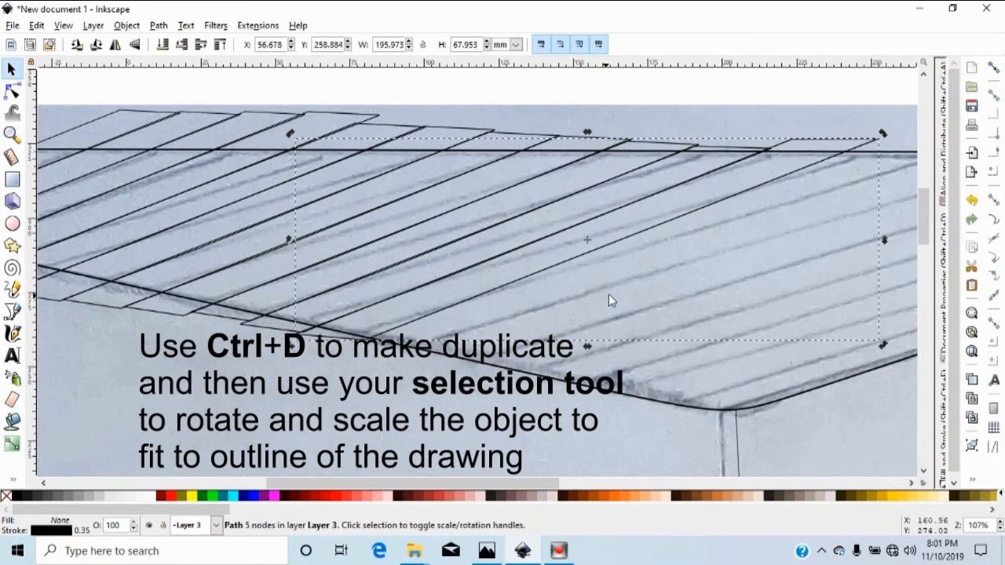
Fit another strip copy to the right of the 196 mm one, enlarging it to about 210 mm by 74 mm.
left_click_drag(601, 252, 674, 253)
left_click_drag(358, 245, 364, 266)
left_click_drag(361, 355, 322, 374)
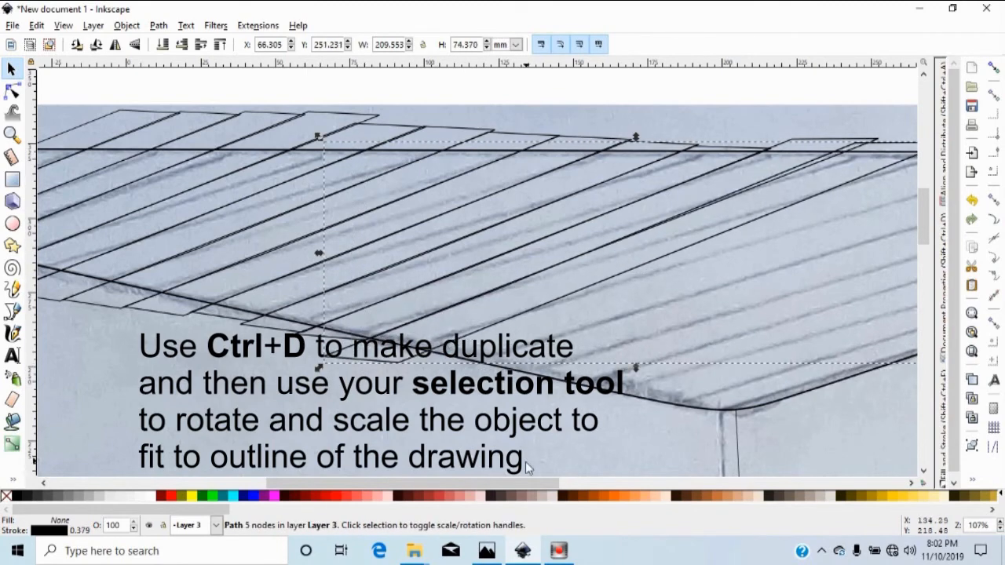
scroll(525, 465, "right", 5)
left_click_drag(803, 136, 802, 142)
left_click_drag(165, 143, 175, 142)
Place a further strip copy near the room's corner, rotated and enlarged to about 223 mm wide and 80 mm high.
left_click_drag(686, 196, 767, 201)
left_click_drag(259, 255, 207, 275)
left_click_drag(887, 143, 888, 138)
left_click_drag(564, 227, 604, 231)
left_click(604, 231)
left_click_drag(252, 142, 248, 151)
left_click_drag(606, 230, 598, 229)
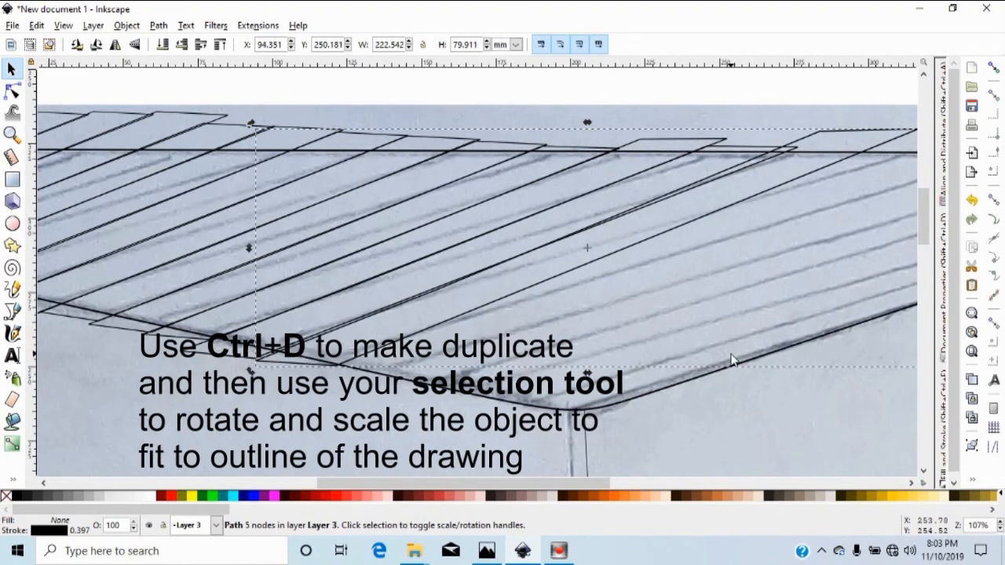
scroll(731, 353, "right", 7)
left_click_drag(717, 124, 721, 126)
left_click(701, 133)
left_click_drag(379, 126, 382, 132)
Duplicate the strip and rotate, skew and stretch the copy to about 260 mm by 88 mm along the following ceiling stripe.
key("ctrl+d")
left_click_drag(576, 189, 657, 201)
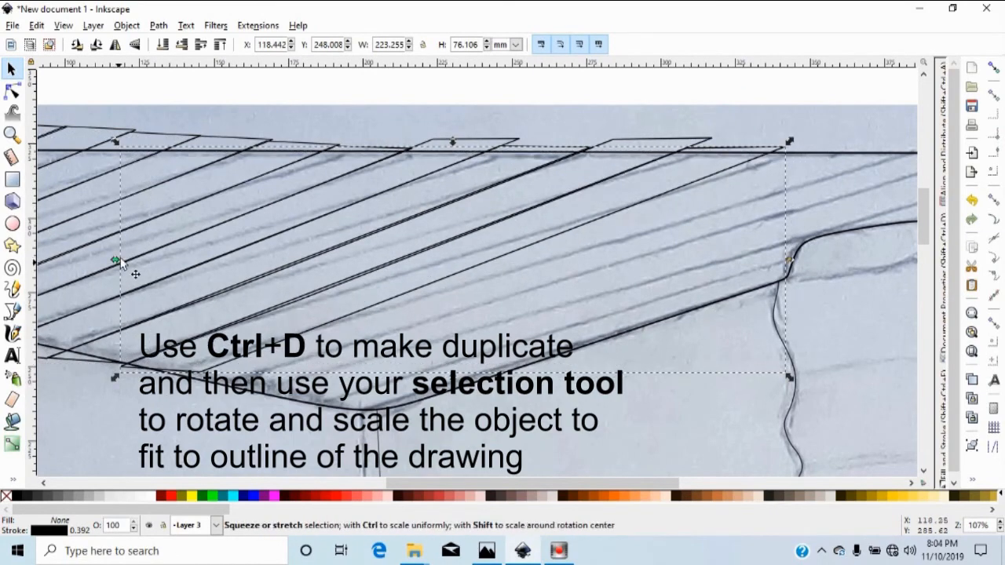
left_click_drag(114, 260, 29, 263)
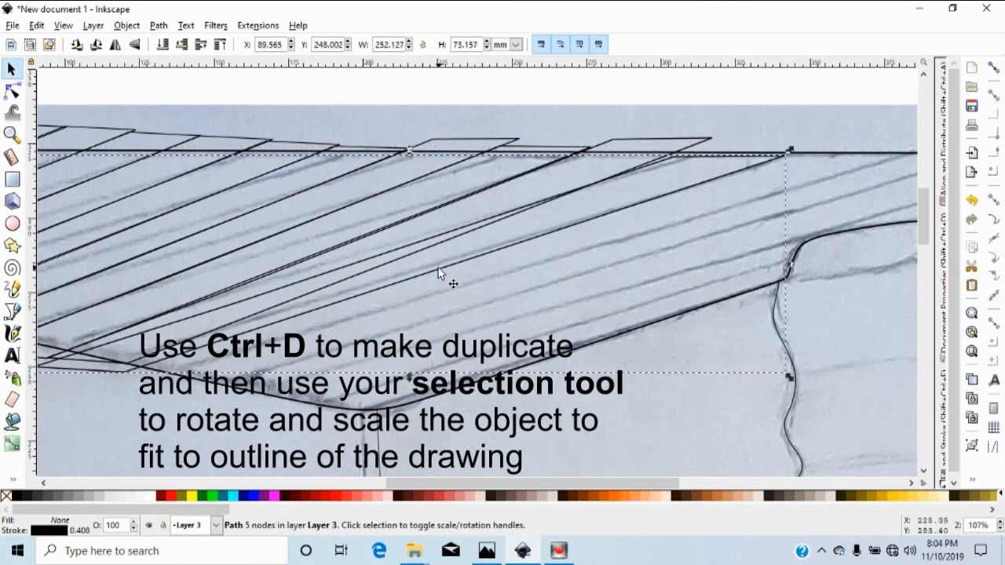
left_click_drag(439, 268, 512, 270)
left_click(512, 269)
left_click_drag(860, 152, 870, 120)
left_click_drag(582, 235, 576, 226)
left_click_drag(100, 255, 100, 243)
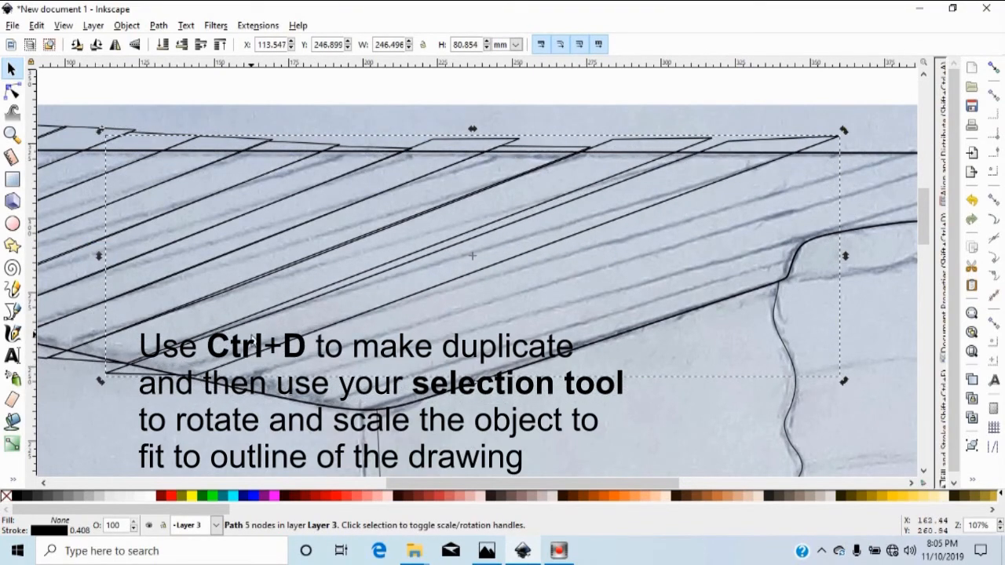
left_click_drag(100, 381, 61, 398)
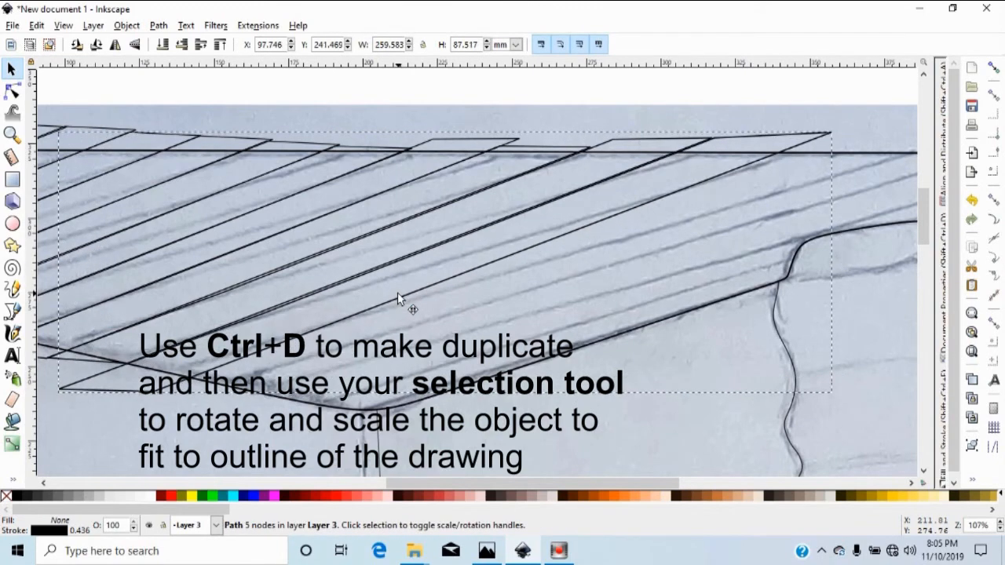
Add strip copies above the room corner and fit the newest one at about 282 mm wide and 94 mm high.
left_click_drag(410, 298, 593, 303)
key("ctrl+d")
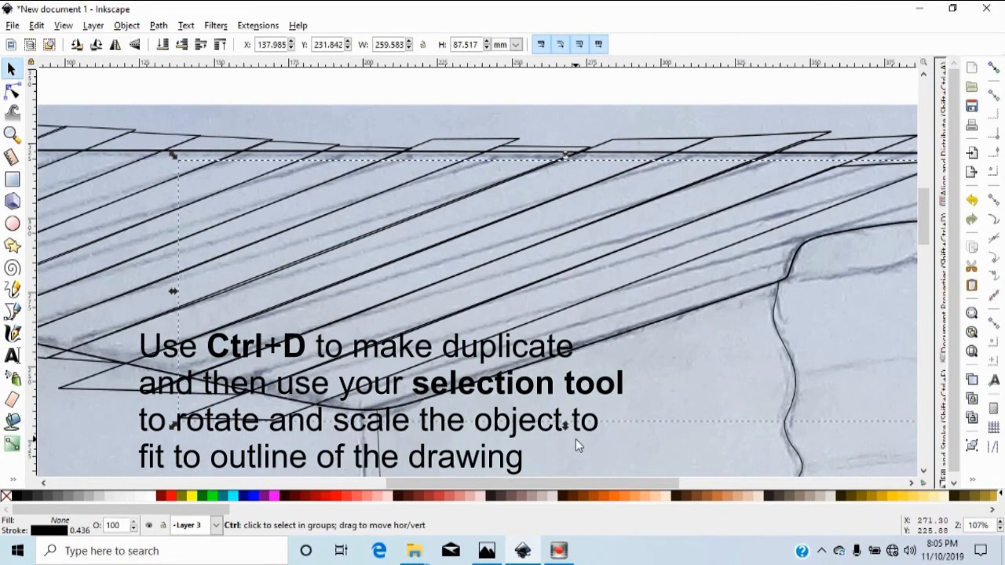
key("ctrl+Right")
key("ctrl+Right")
key("ctrl+Right")
key("ctrl+Right")
left_click_drag(728, 156, 774, 125)
left_click_drag(801, 117, 807, 127)
key("minus")
key("minus")
left_click_drag(426, 284, 439, 279)
left_click_drag(221, 195, 227, 195)
key("plus")
key("plus")
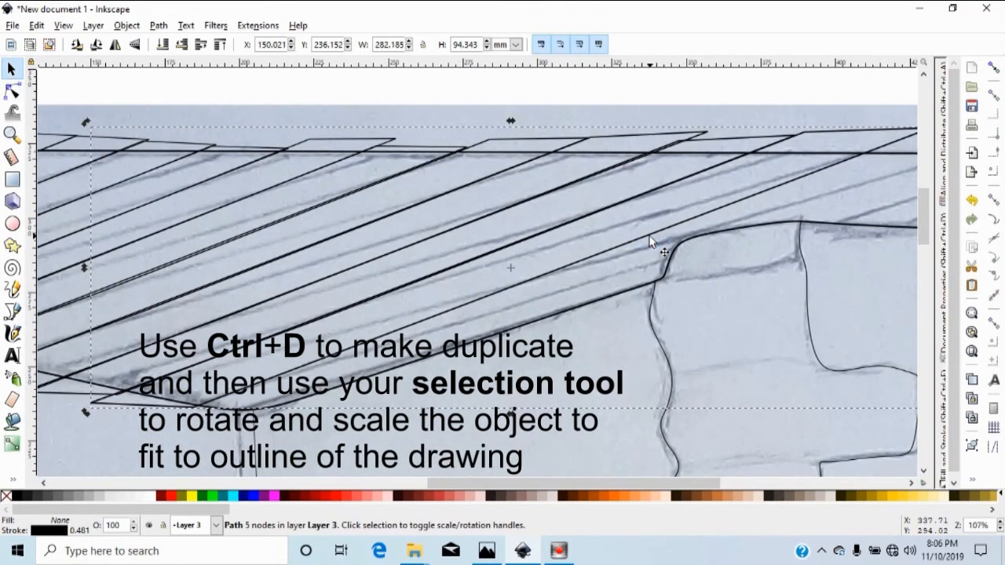
Move a copy of the 282 mm wide strip over the brick column's top and squeeze its height to about 78 mm.
left_click_drag(650, 242, 731, 248)
key("minus")
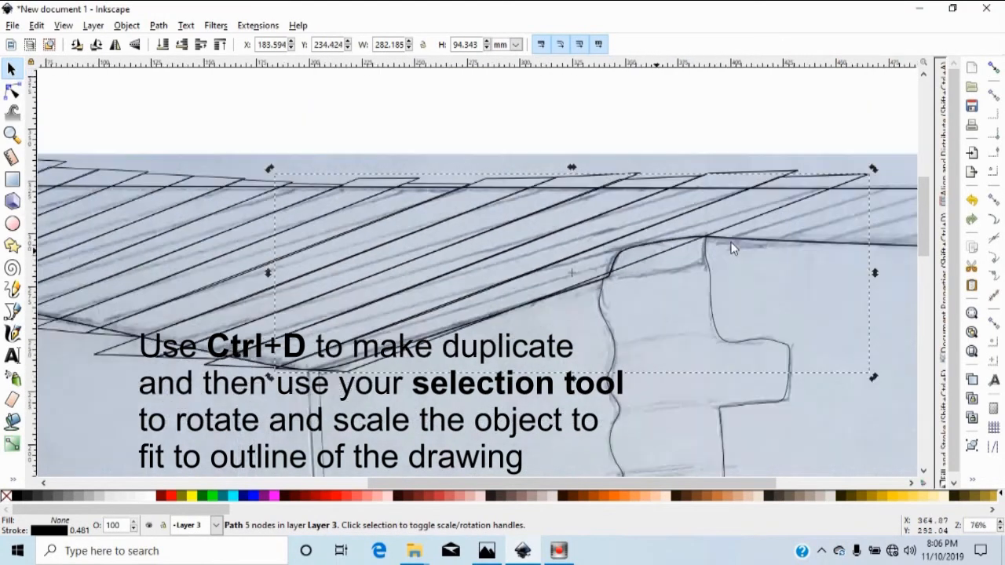
left_click_drag(572, 375, 576, 346)
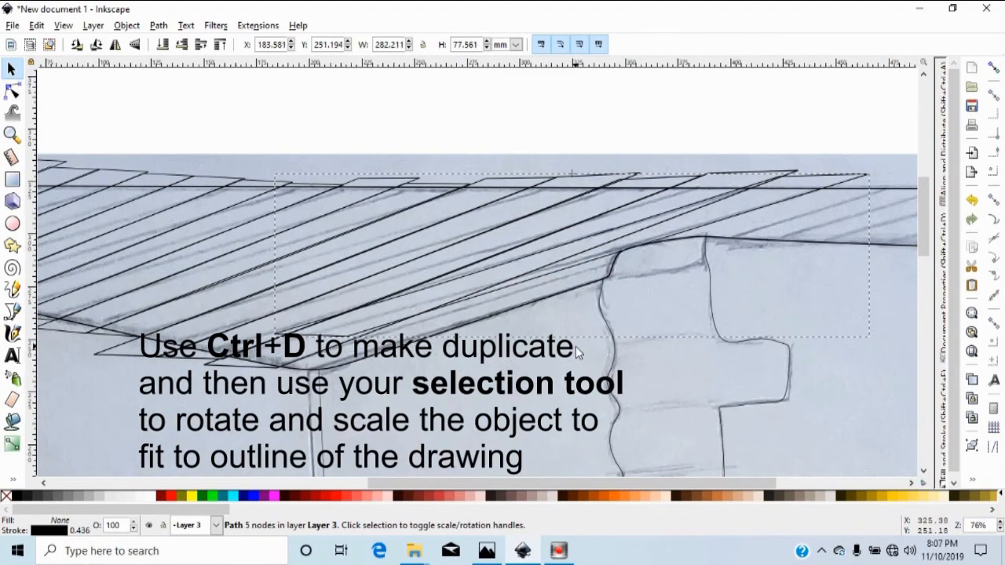
Rotate, stretch and skew the strip above the brick column to about 373 mm wide and 126 mm high.
left_click_drag(273, 255, 273, 296)
left_click_drag(534, 285, 559, 296)
left_click_drag(294, 395, 272, 376)
left_click(304, 360)
left_click_drag(288, 265, 113, 265)
left_click_drag(462, 272, 479, 310)
left_click(479, 309)
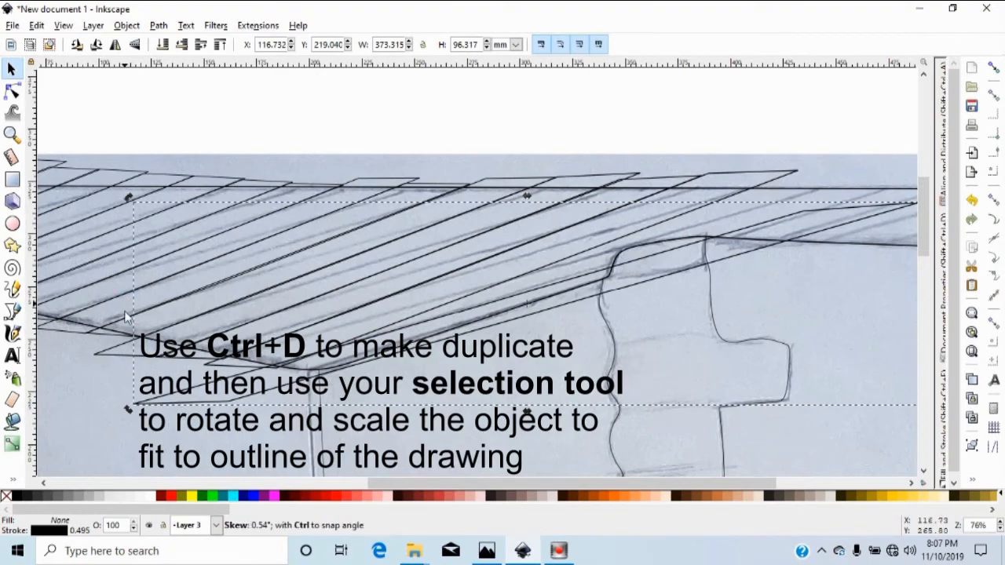
left_click_drag(126, 303, 126, 335)
left_click_drag(550, 277, 552, 258)
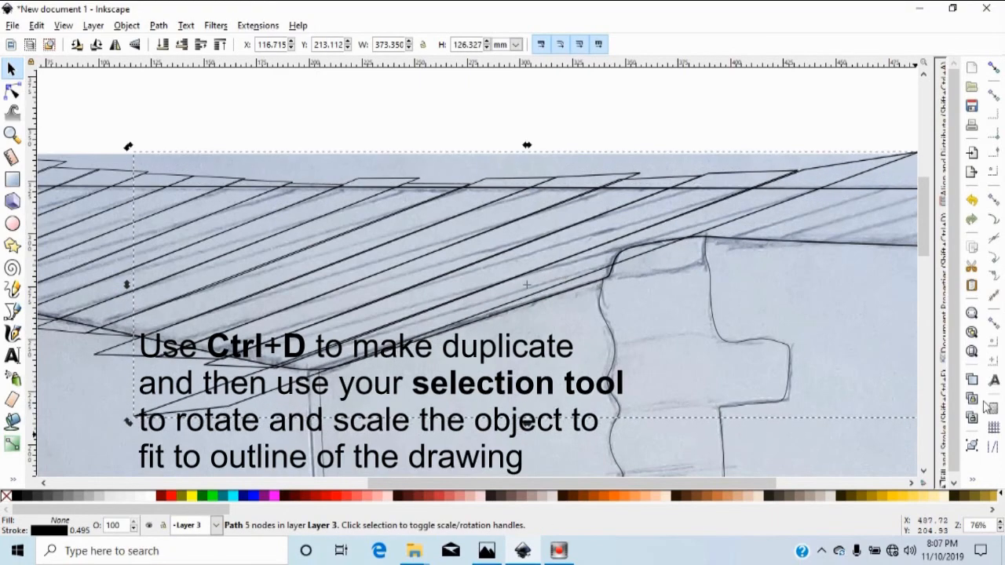
Place a slanted strip on the ceiling section right of the brick column and resize and rotate it to match the sketch.
key("minus")
key("minus")
key("minus")
key("plus")
key("plus")
key("plus")
key("minus")
key("minus")
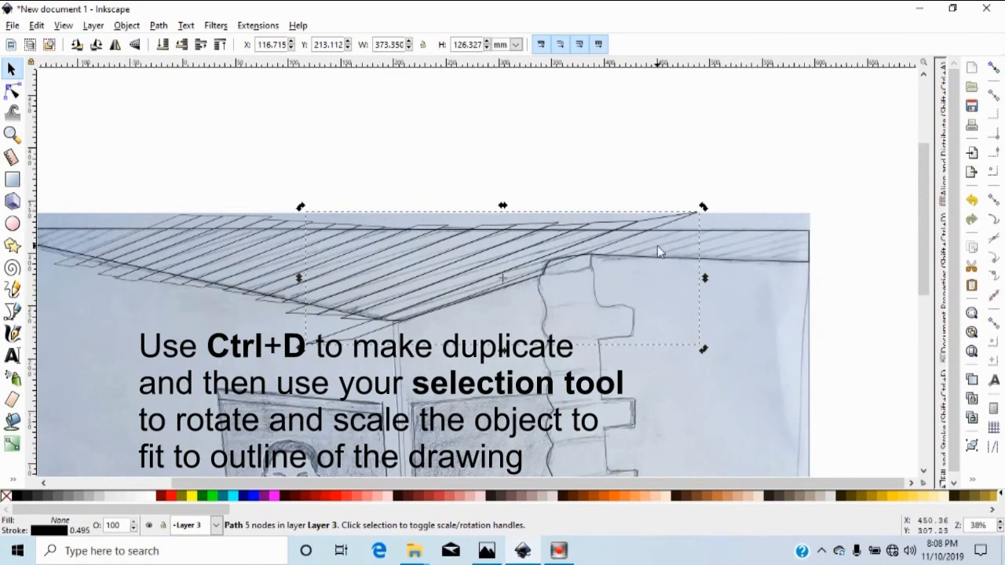
key("plus")
key("plus")
left_click_drag(489, 225, 741, 161)
left_click_drag(545, 93, 542, 108)
left_click_drag(148, 238, 785, 237)
left_click_drag(847, 267, 672, 269)
left_click_drag(768, 114, 700, 255)
left_click_drag(610, 249, 582, 187)
Continue the slanted strips across the ceiling right of the column, fitting the newest at about 193 mm by 58 mm.
left_click(677, 223)
left_click_drag(701, 188, 743, 220)
left_click(726, 223)
left_click(559, 202)
key("ctrl+z")
left_click(700, 246)
left_click_drag(557, 221, 372, 122)
left_click_drag(745, 122, 801, 218)
left_click_drag(611, 251, 656, 195)
left_click_drag(832, 156, 818, 151)
left_click_drag(644, 194, 723, 210)
key("Escape")
left_click_drag(762, 215, 754, 220)
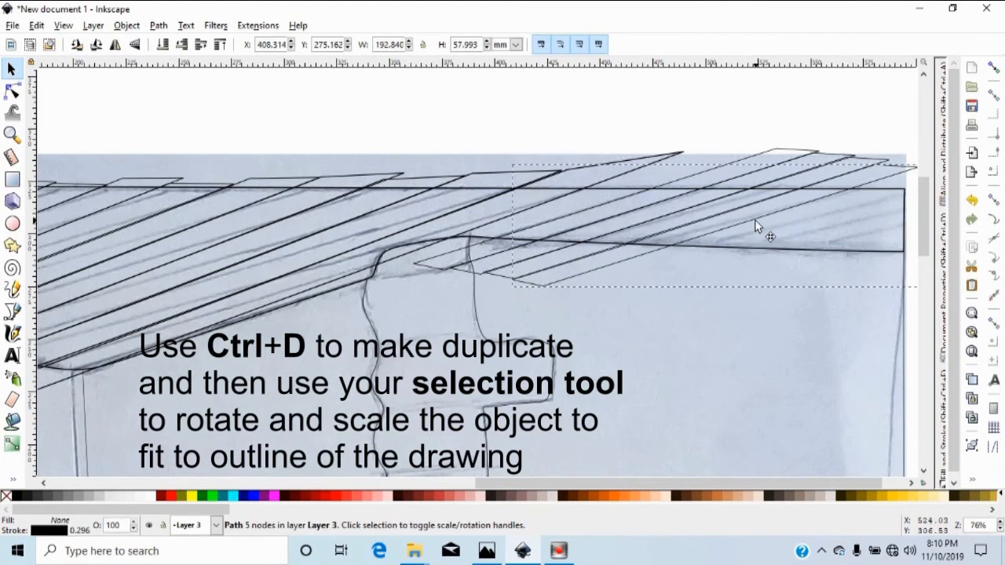
Duplicate the 193 mm wide strip and position the copies side by side down to the ceiling's far-right corner.
left_click_drag(590, 480, 602, 481)
key("ctrl+d")
left_click_drag(640, 237, 782, 311)
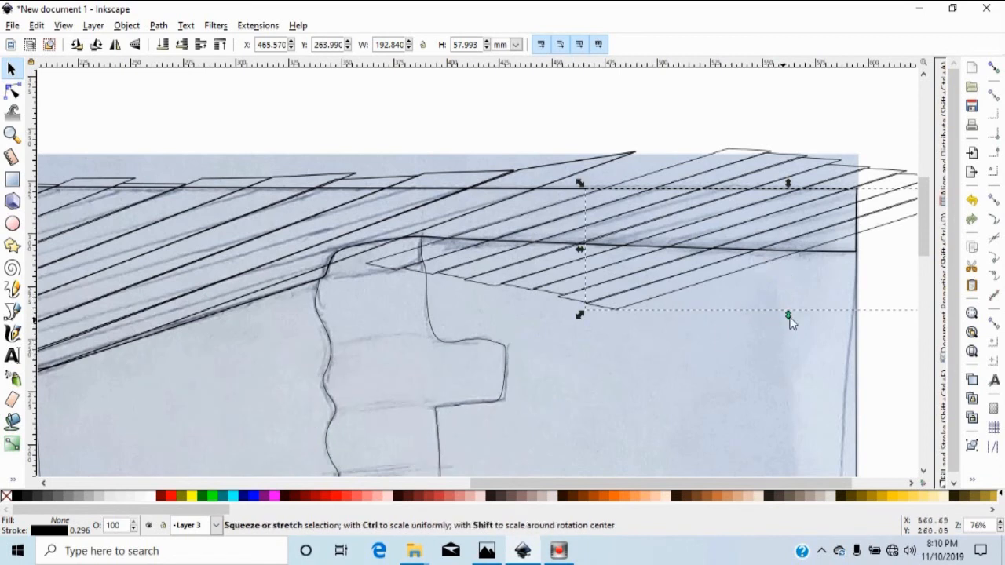
left_click(758, 365)
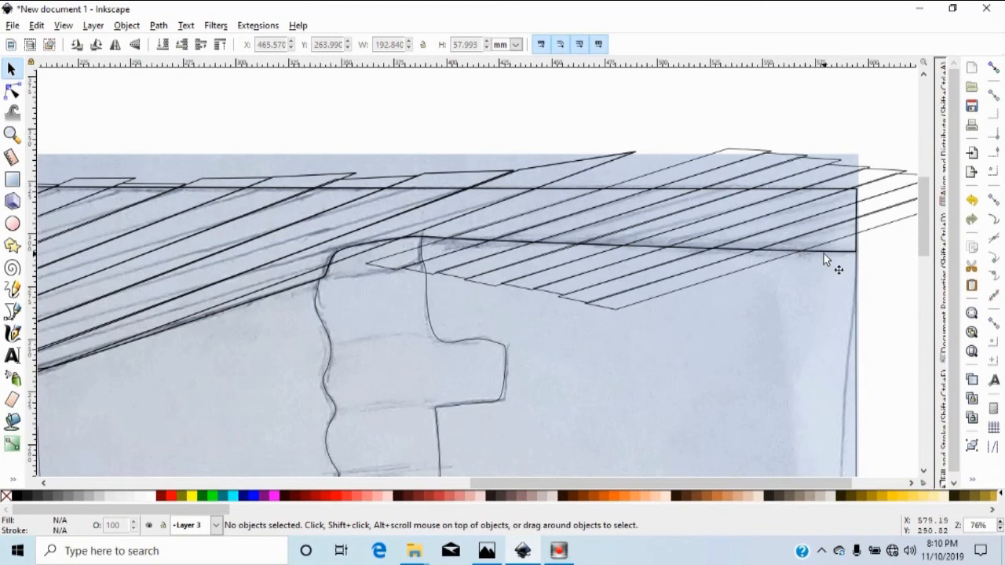
Duplicate the ceiling outline and intersect the copy with the rightmost slanted strip to trim it to the ceiling.
left_click(825, 256)
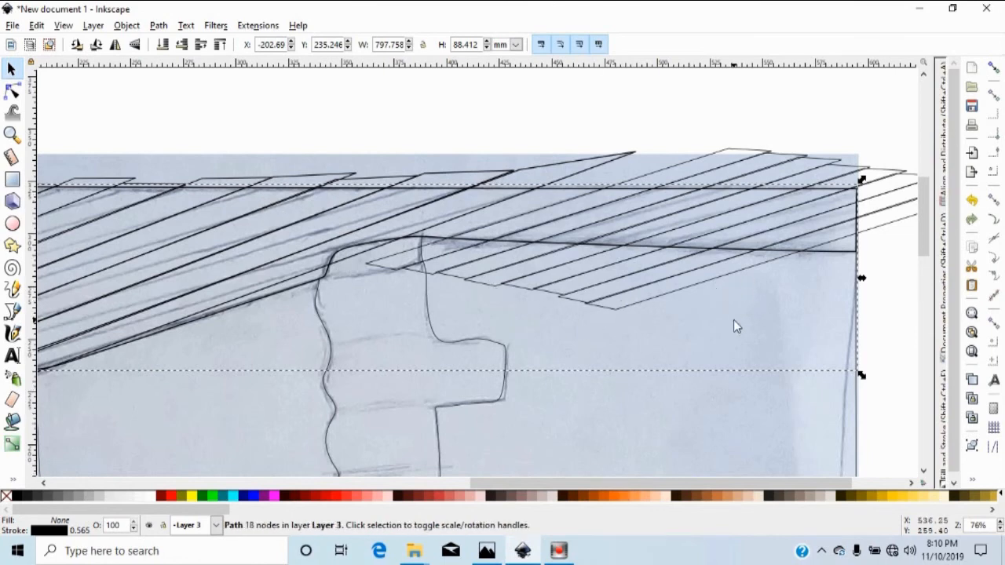
left_click_drag(675, 483, 727, 483)
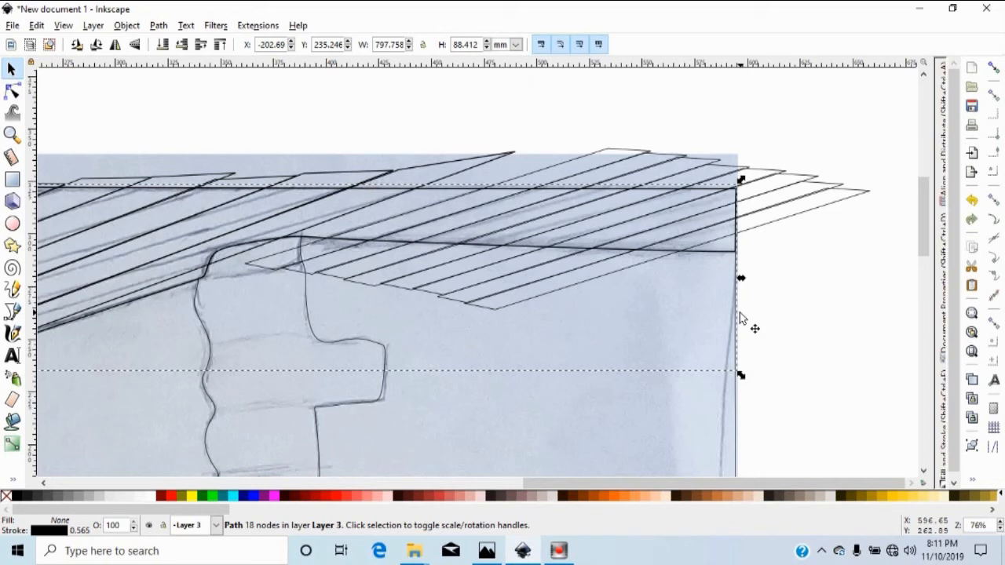
key("ctrl")
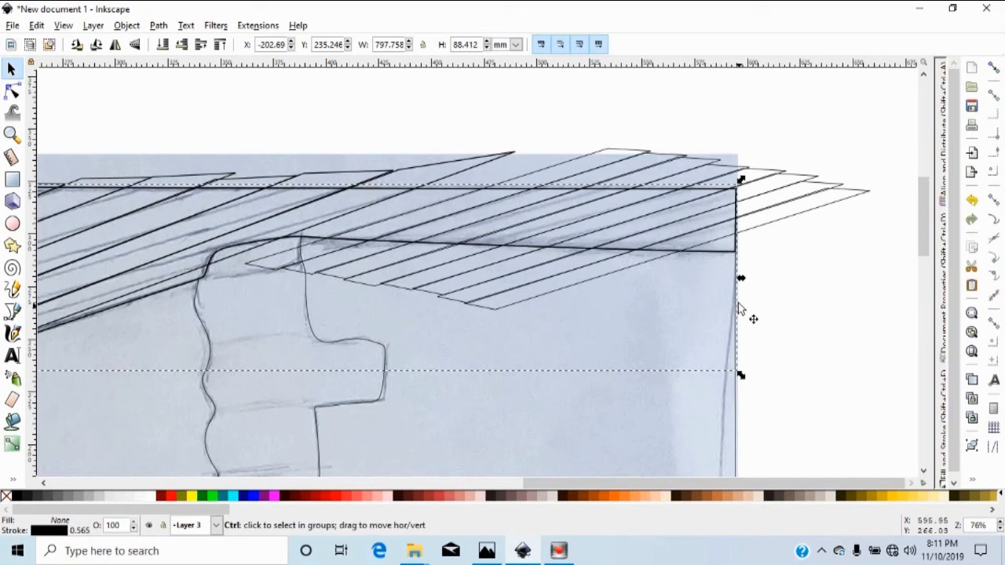
left_click(645, 263, "shift")
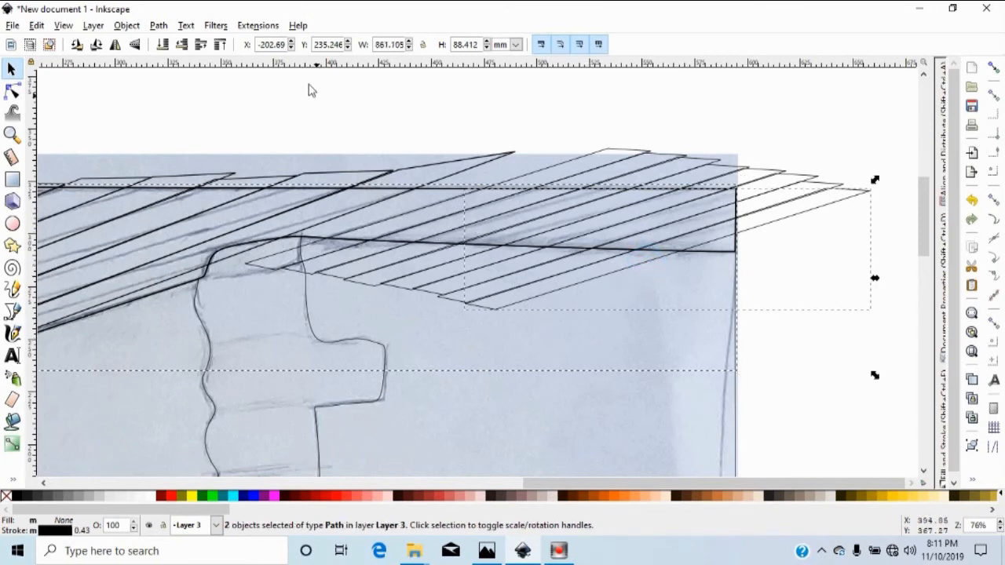
left_click(157, 26)
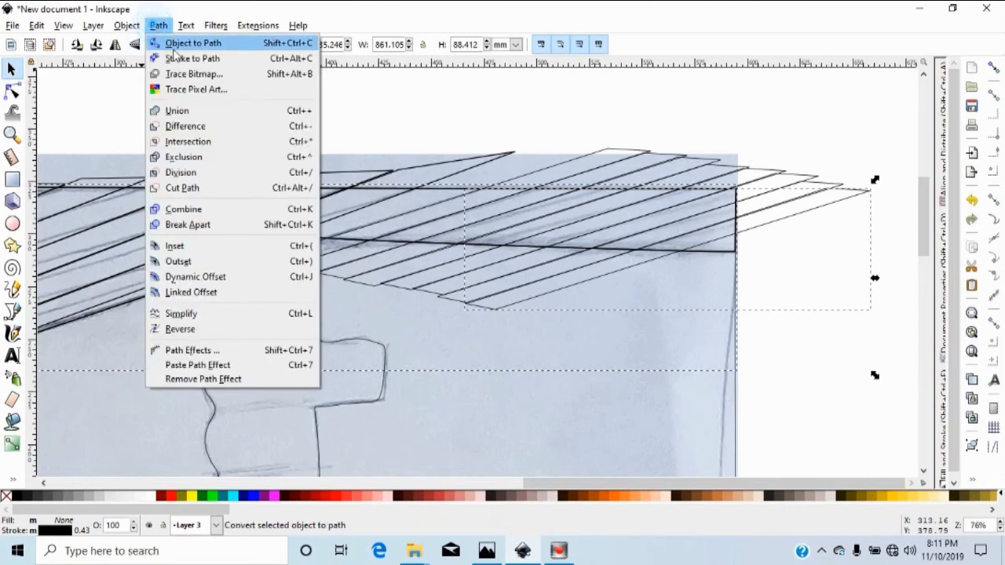
left_click(205, 142)
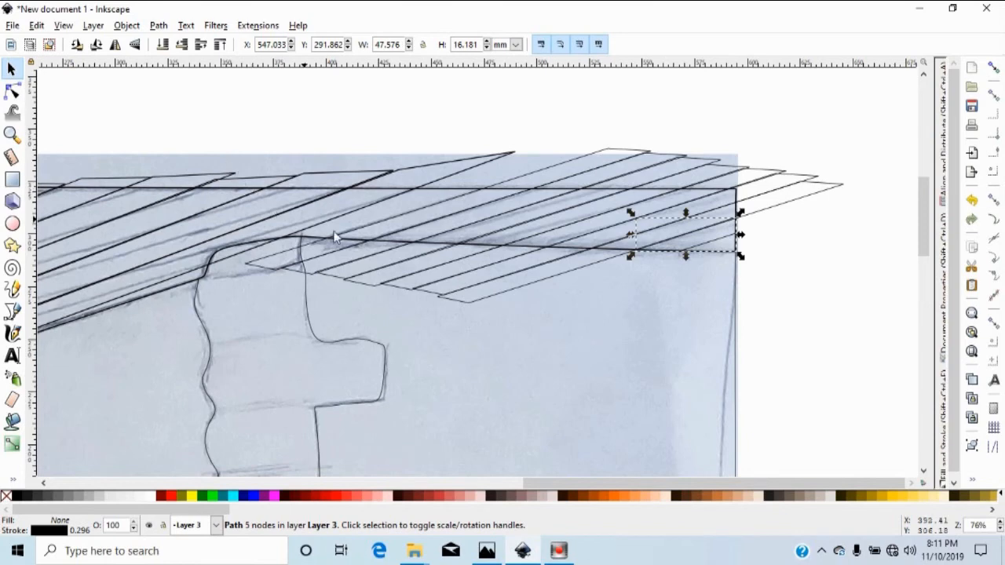
Trim the second strip from the right by intersecting it with another duplicate of the ceiling outline.
left_click(577, 276)
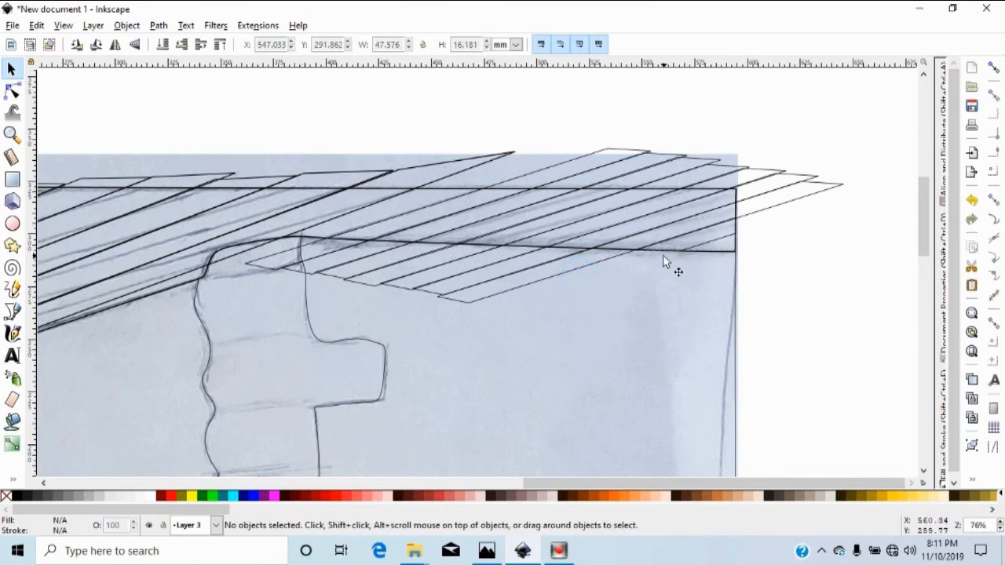
left_click(716, 254)
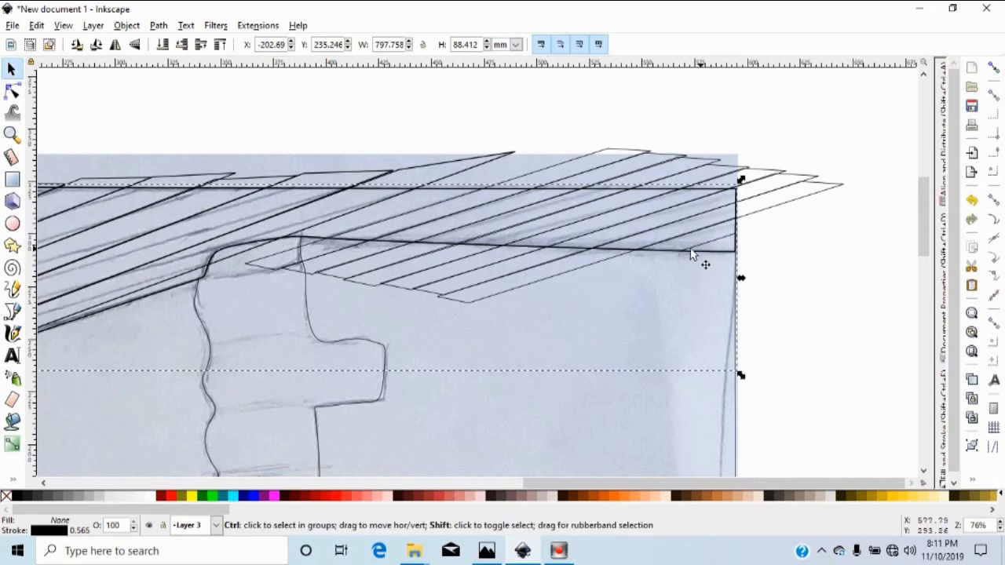
left_click(554, 276, "shift")
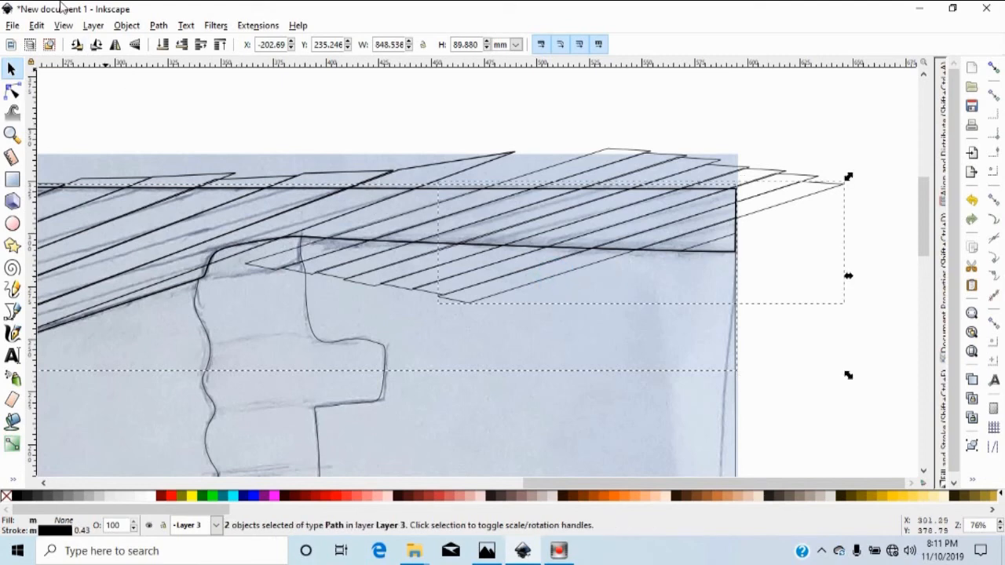
left_click(158, 26)
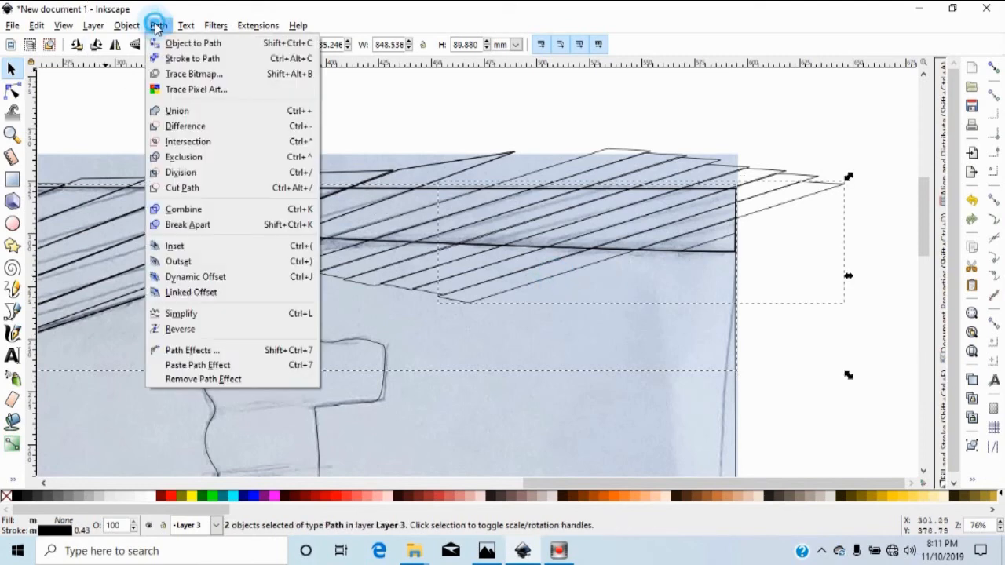
left_click(203, 140)
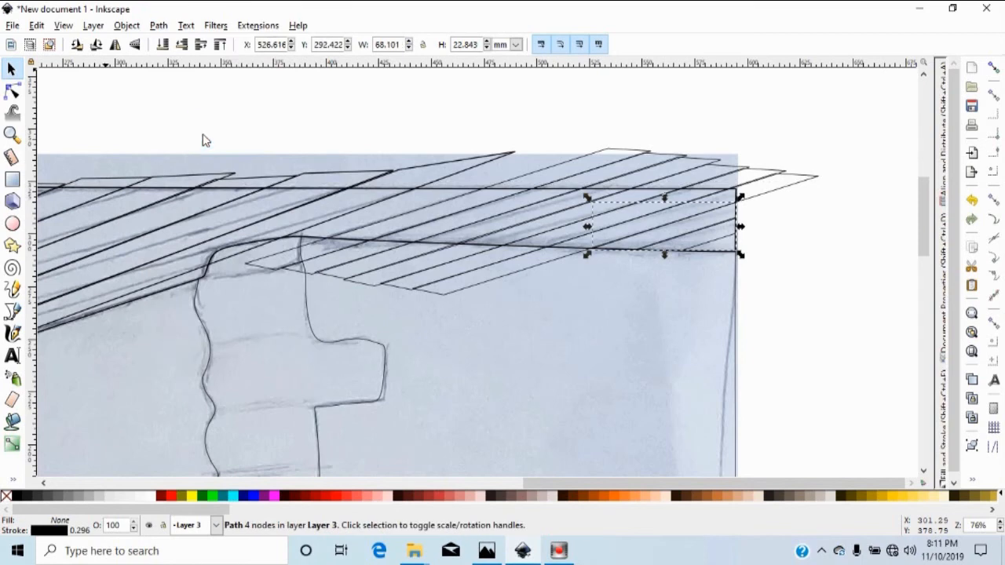
Trim the third strip from the right to the ceiling shape by intersecting it with a new outline duplicate.
left_click(556, 260)
left_click(709, 251)
key("ctrl+d")
left_click(531, 267, "ctrl+shift")
left_click(158, 25)
left_click(203, 140)
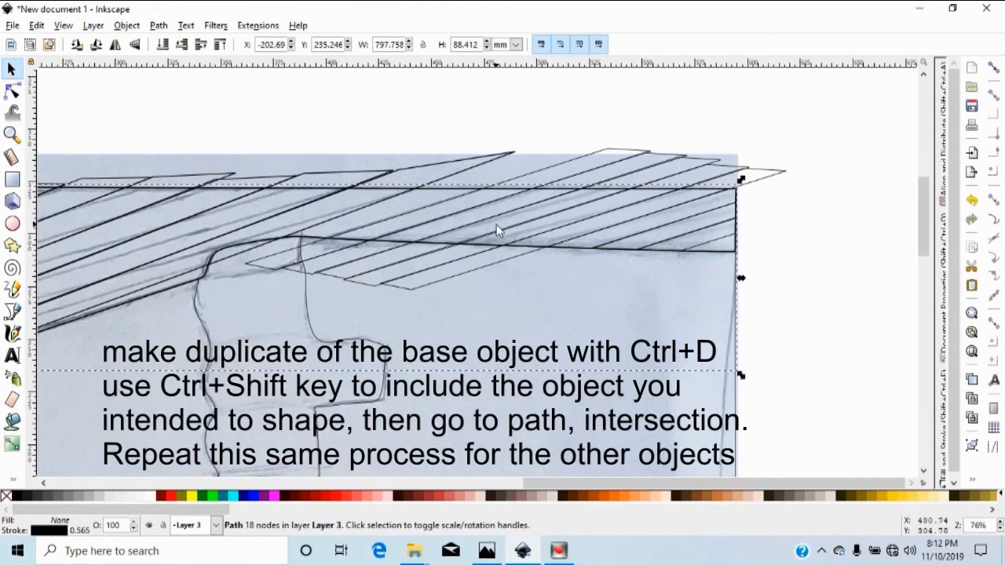
Intersect the next three untrimmed strips to the left with duplicates of the ceiling outline, one at a time.
left_click(455, 281, "ctrl+shift")
left_click(158, 25)
left_click(202, 139)
left_click(707, 255, "ctrl")
left_click(423, 271, "ctrl+shift")
left_click(158, 25)
left_click(202, 139)
left_click(689, 271, "ctrl")
left_click(386, 272, "ctrl+shift")
left_click(158, 25)
left_click(201, 139)
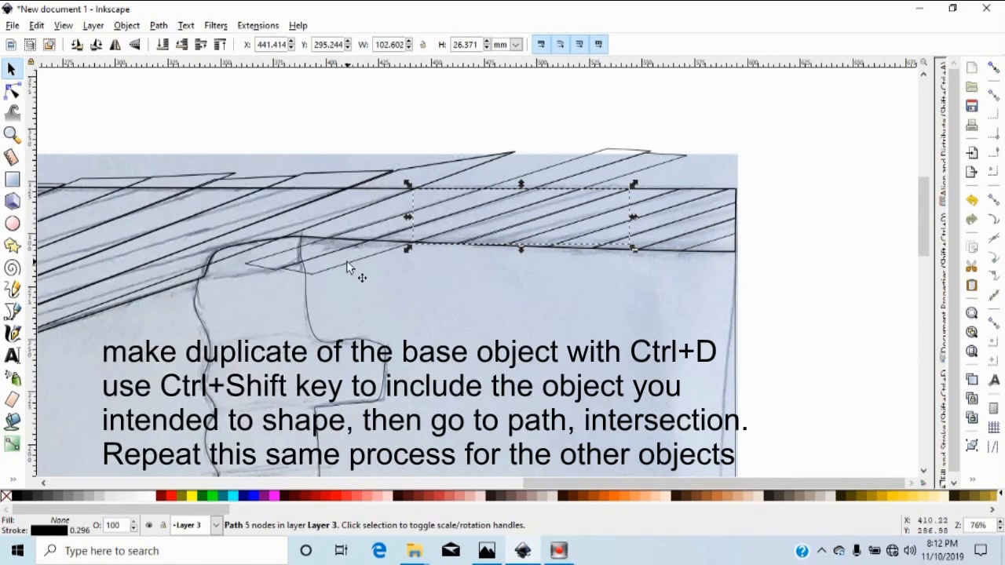
Trim the next untrimmed strip to the left by intersecting it with a duplicate of the ceiling outline.
left_click(728, 257, "ctrl")
left_click(375, 269, "ctrl+shift")
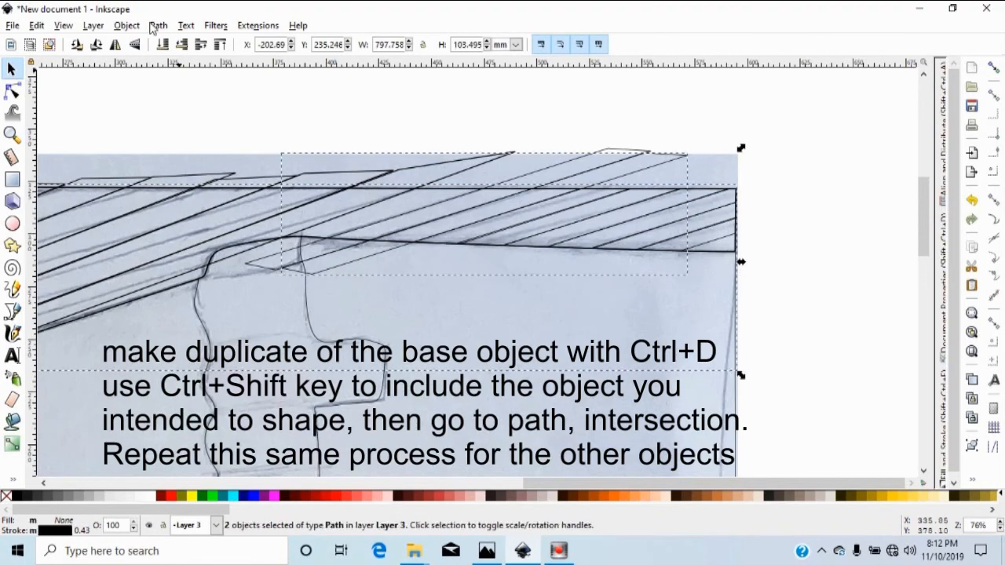
left_click(158, 26)
left_click(202, 139)
Intersect the following two untrimmed strips with fresh duplicates of the ceiling outline, one at a time.
left_click(732, 259, "ctrl")
left_click(331, 253, "ctrl+shift")
left_click(158, 25)
left_click(202, 139)
left_click(731, 262, "ctrl")
left_click(247, 255, "ctrl+shift")
left_click(158, 25)
left_click(201, 139)
Try to trim the leftmost slanted strip by intersecting it with the outline at the ceiling's left end.
mouse_move(581, 482)
left_mouse_down()
mouse_move(475, 496)
mouse_move(118, 484)
left_mouse_up()
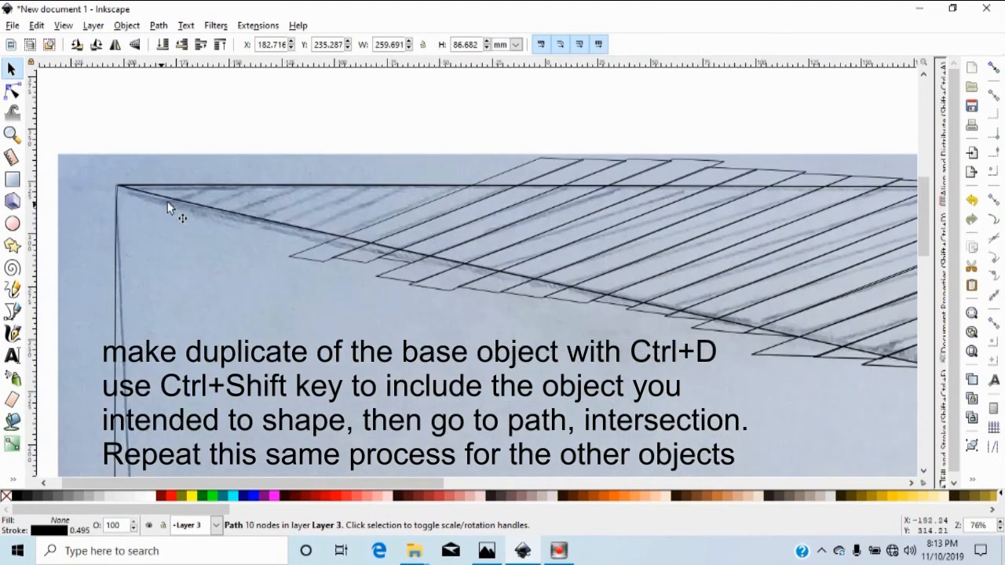
left_click(321, 245, "ctrl+shift")
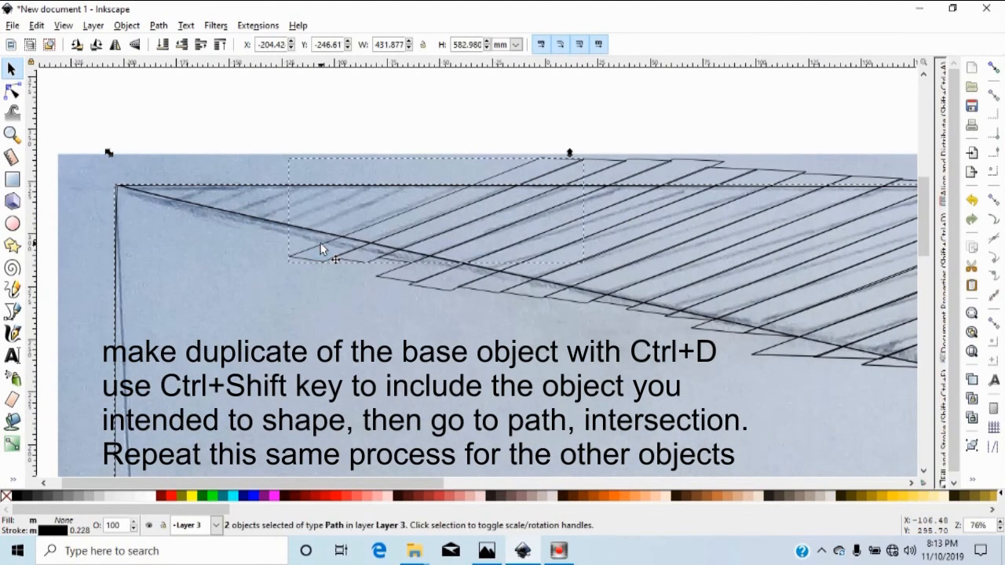
left_click(158, 25)
left_click(200, 140)
key("Escape")
left_click(279, 229)
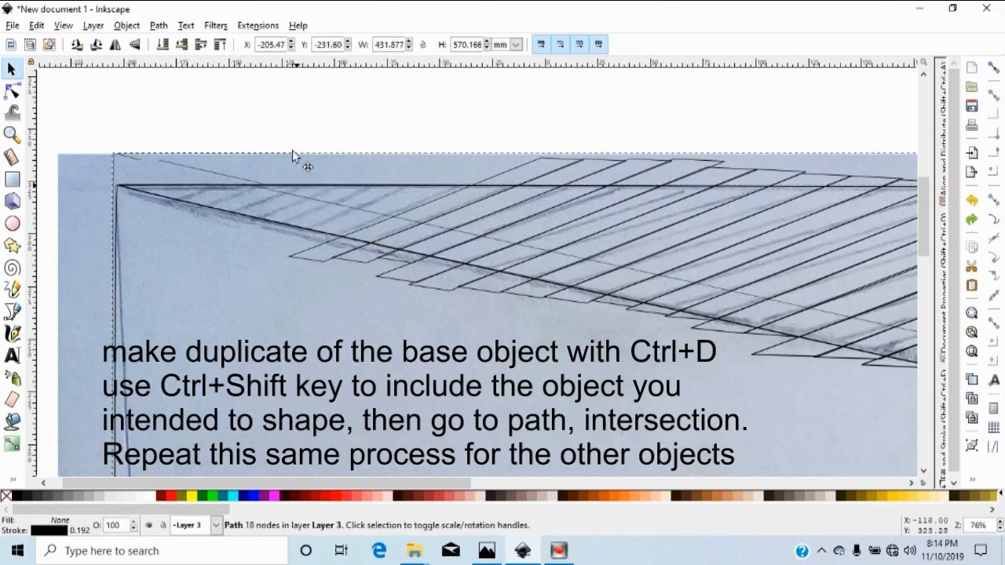
left_click(329, 255, "ctrl+shift")
left_click(157, 25)
left_click(198, 139)
Undo the mistaken changes to the left wall outline and clear the selection.
key("ctrl+z")
left_click_drag(397, 212, 376, 191)
key("ctrl+z")
left_click_drag(242, 211, 221, 148)
key("ctrl+z")
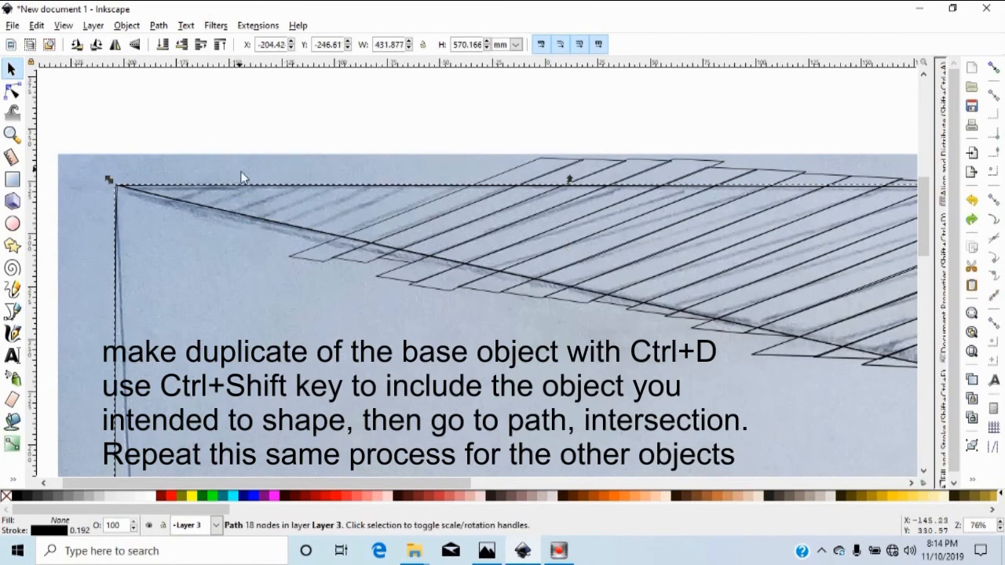
left_click(271, 326)
Duplicate the ceiling outline and intersect the copy with the rightmost strip still protruding above the ceiling.
left_click_drag(365, 483, 828, 275)
left_click(857, 251)
key("ctrl+d")
left_click(706, 262)
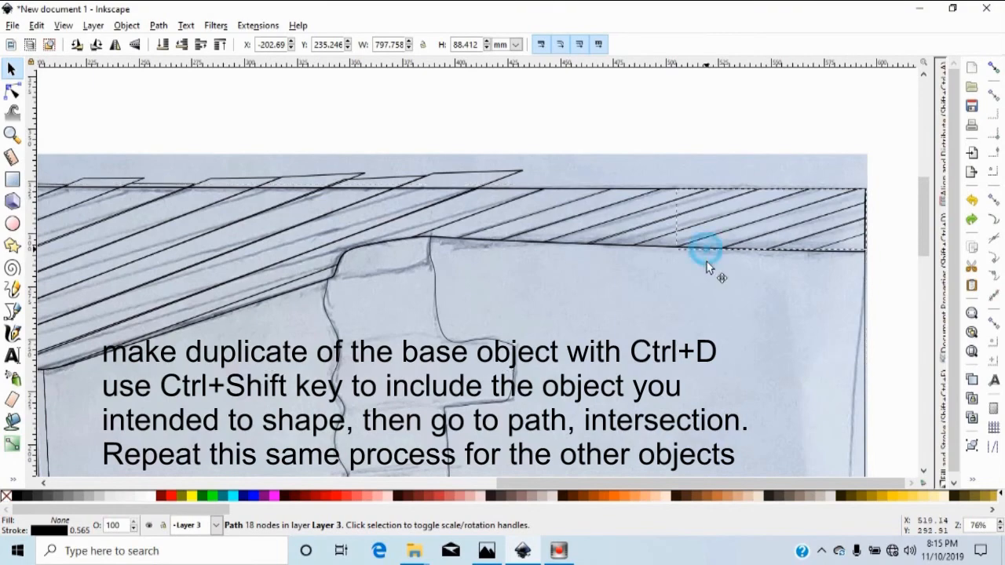
left_click(868, 308)
key("ctrl+d")
left_click(462, 174, "ctrl+shift")
left_click(159, 26)
left_click(186, 142)
Trim the next two protruding strips to the left, intersecting each with its own duplicate of the ceiling outline.
left_click(859, 251)
key("ctrl+d")
left_click(416, 177, "ctrl+shift")
left_click(158, 26)
left_click(186, 142)
left_click(866, 251)
key("ctrl+d")
left_click(353, 174, "ctrl+shift")
left_click(159, 25)
left_click(186, 141)
Intersect the adjacent untrimmed strip above the middle of the ceiling with another duplicate of its outline.
left_click(864, 251)
key("ctrl+d")
left_click(280, 178, "ctrl+shift")
left_click(159, 25)
left_click(200, 145)
Trim the next strip on the left to the ceiling shape by intersecting it with an outline duplicate.
left_click(860, 254)
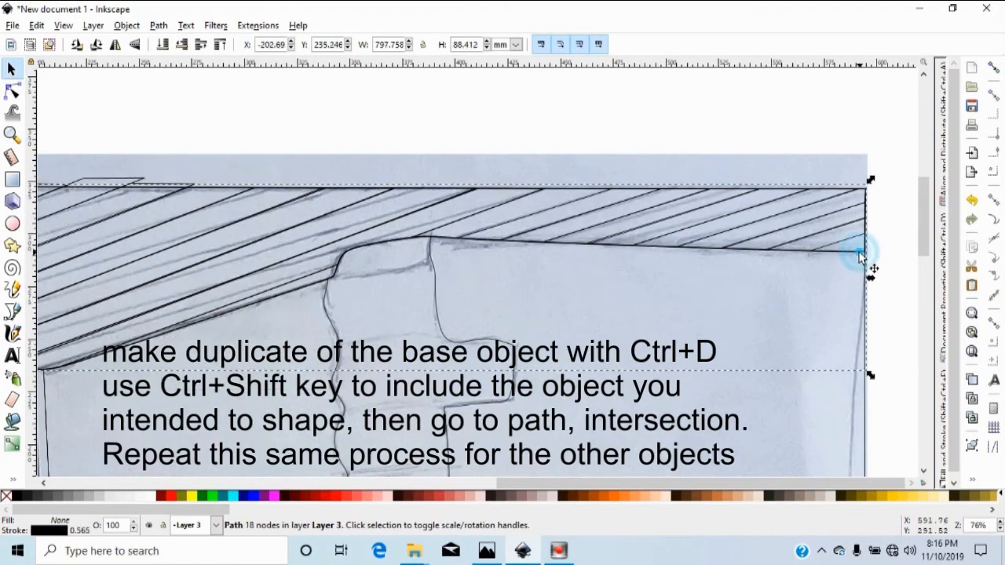
left_click(143, 187, "ctrl+shift")
left_click_drag(554, 483, 612, 484)
left_click(841, 252)
left_click(152, 330, "ctrl+shift")
left_click(158, 25)
left_click(189, 145)
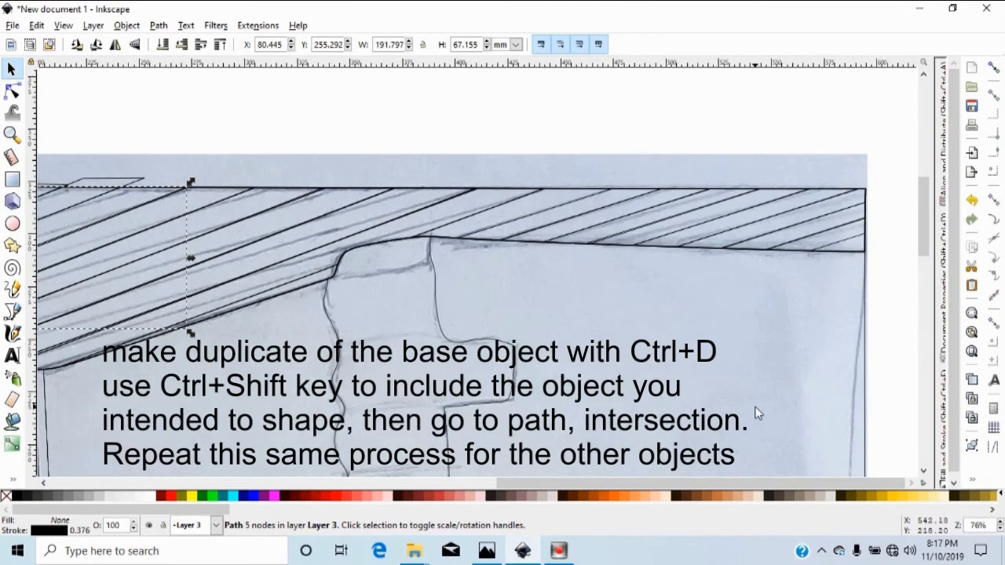
Intersect the rightmost remaining untrimmed strip with a duplicate of the ceiling outline.
key("minus")
key("minus")
left_click_drag(423, 484, 263, 484)
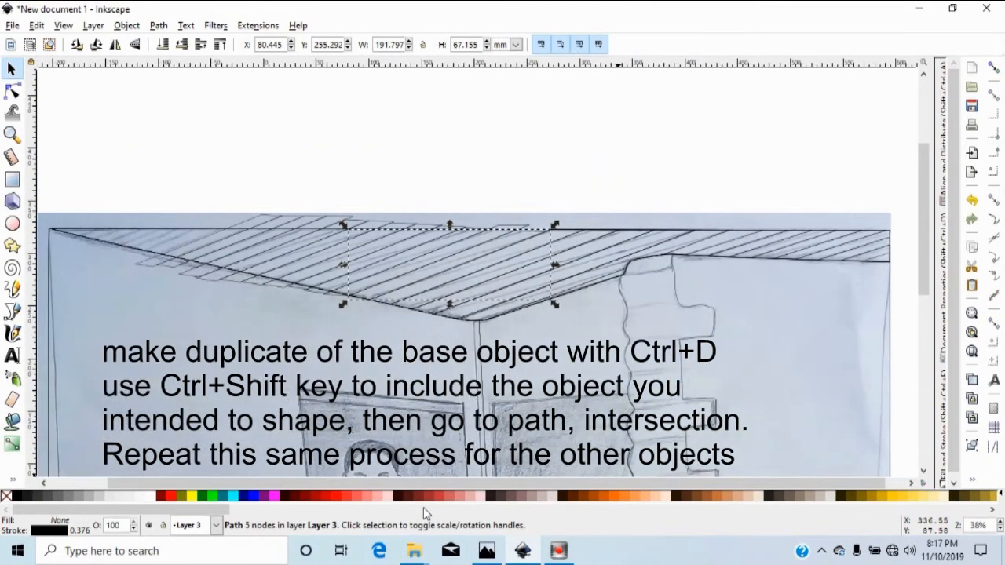
left_click(877, 267)
left_click(516, 225, "ctrl+shift")
left_click(157, 26)
left_click(189, 142)
left_click(416, 223)
key("Escape")
Duplicate the ceiling outline again and intersect it with the next protruding strip to the left.
left_click(889, 263)
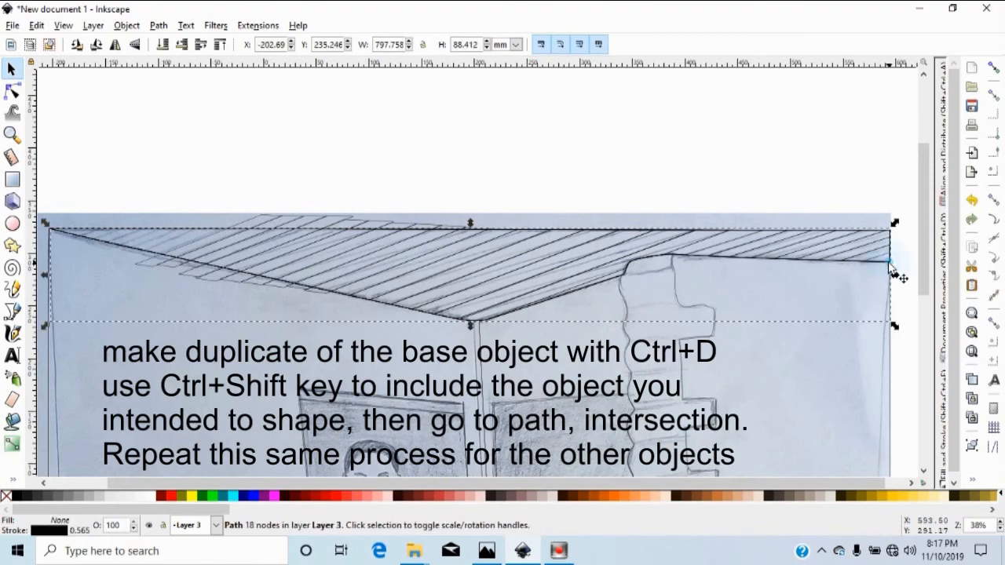
key("ctrl+d")
scroll(561, 278, "up", 4)
left_click(437, 92, "ctrl+shift")
left_click(157, 25)
left_click(192, 144)
scroll(478, 270, "down", 4)
Trim the following protruding strip to the ceiling shape with another duplicated outline and Intersection.
left_click(865, 267)
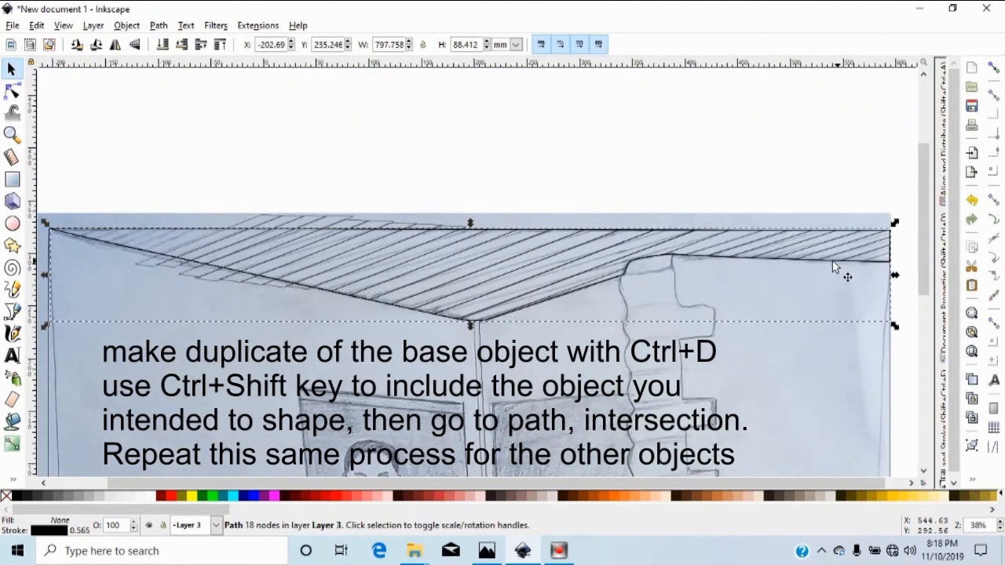
key("ctrl+d")
key("plus")
key("plus")
key("plus")
key("plus")
left_click(377, 94, "ctrl+shift")
left_click(157, 25)
left_click(199, 141)
key("minus")
key("minus")
key("minus")
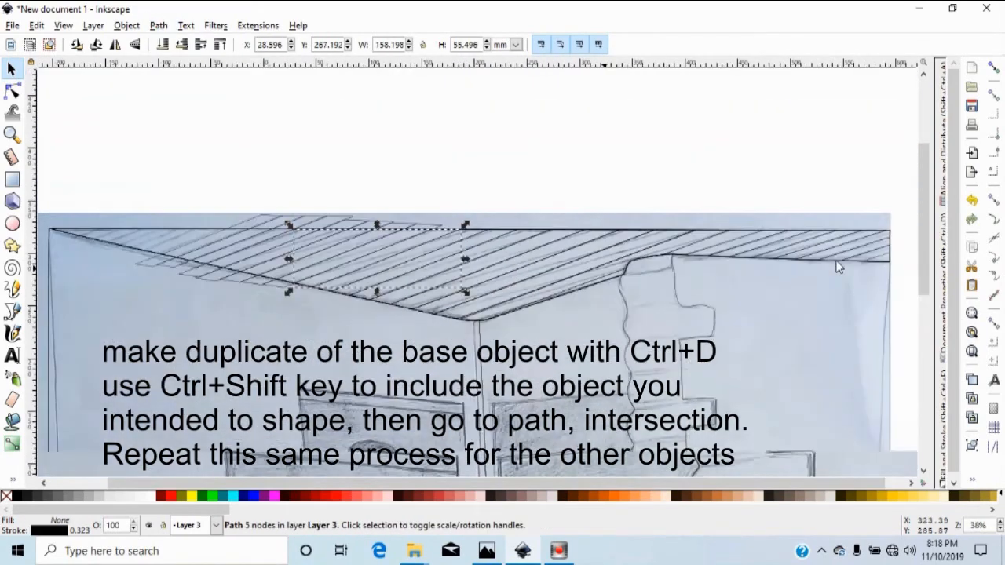
Duplicate the ceiling outline and use the copy to trim the eighth strip from the left by intersection.
left_click(891, 270)
key("ctrl+d")
scroll(877, 243, "up", 2)
left_click(877, 244, "ctrl+shift")
left_click(158, 25)
left_click(199, 141)
scroll(505, 242, "down", 3)
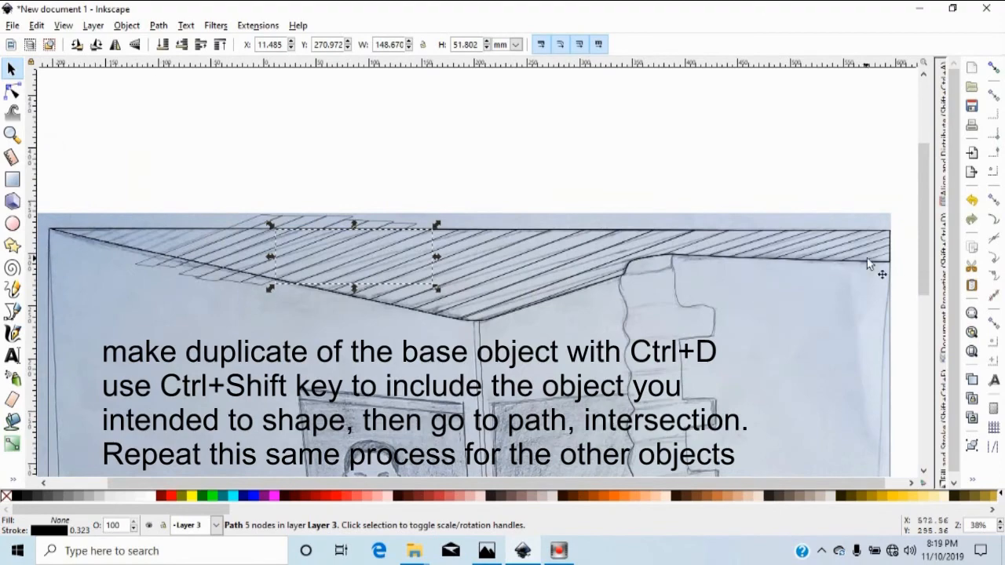
Trim the seventh strip from the left by intersecting it with a copy of the ceiling outline.
left_click(869, 264)
scroll(886, 271, "up", 3)
left_click(158, 25)
left_click(205, 144)
scroll(777, 275, "down", 3)
left_click(777, 275)
scroll(768, 269, "up", 2)
left_click(767, 269, "ctrl+shift")
left_click(158, 25)
left_click(199, 141)
scroll(415, 195, "down", 3)
Duplicate the ceiling outline and intersect it with the sixth strip from the left.
left_click(769, 271)
key("ctrl+d")
key("plus")
key("plus")
key("plus")
key("plus")
left_click(218, 132, "ctrl+shift")
left_click(158, 25)
left_click(210, 141)
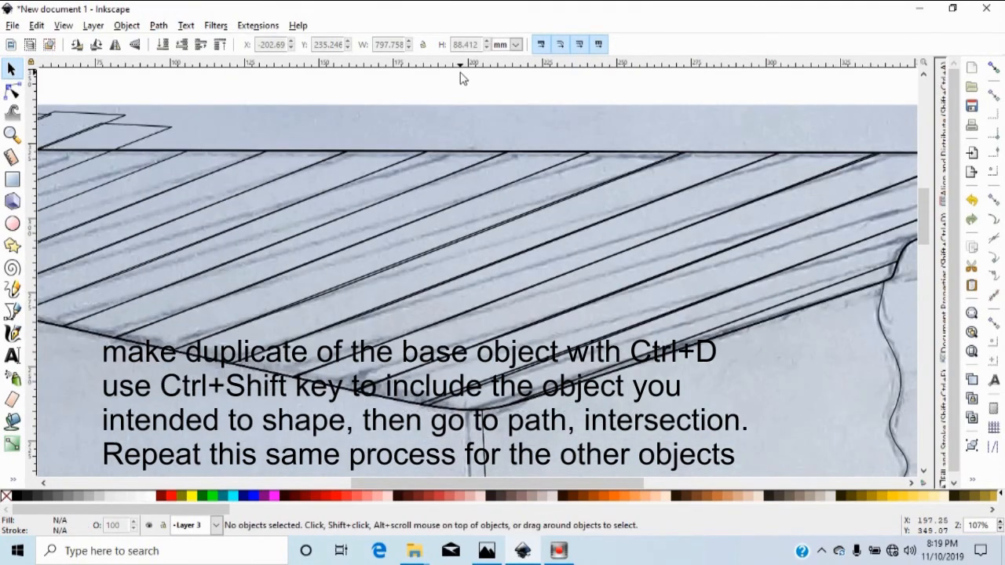
Trim the fifth strip from the left to the ceiling shape by intersecting it with an outline duplicate.
scroll(567, 112, "down", 3)
left_click(889, 268)
scroll(286, 131, "up", 2)
left_click(287, 130, "ctrl+shift")
left_click(157, 25)
left_click(200, 139)
scroll(406, 226, "down", 2)
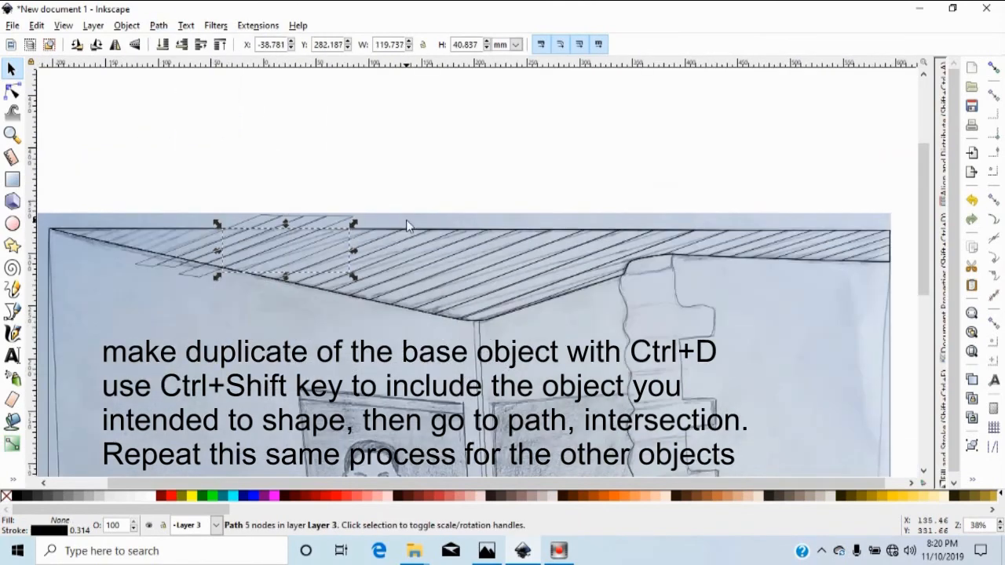
Intersect the fourth strip from the left with a new duplicate of the ceiling outline.
left_click(882, 267)
scroll(102, 127, "up", 4)
left_click(100, 132)
scroll(99, 135, "down", 5)
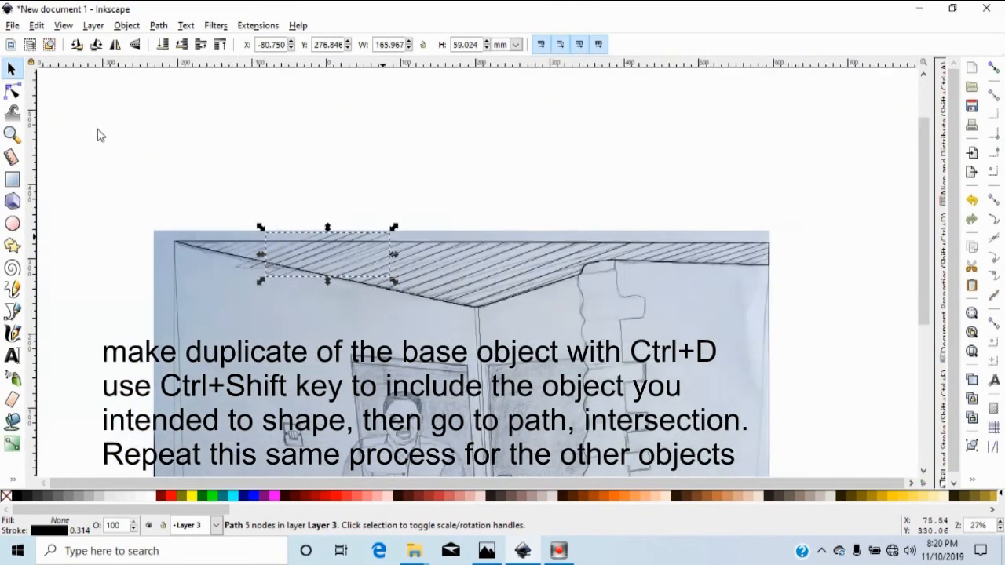
key("plus")
left_click(878, 246)
scroll(384, 211, "up", 3)
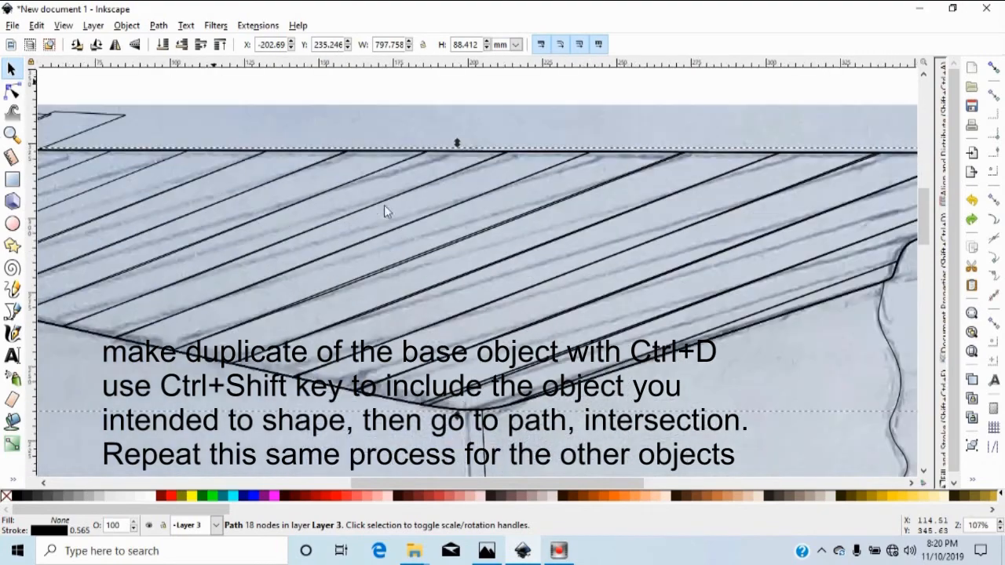
left_click(96, 128, "ctrl+shift")
left_click(158, 25)
left_click(251, 141)
left_click_drag(430, 480, 355, 480)
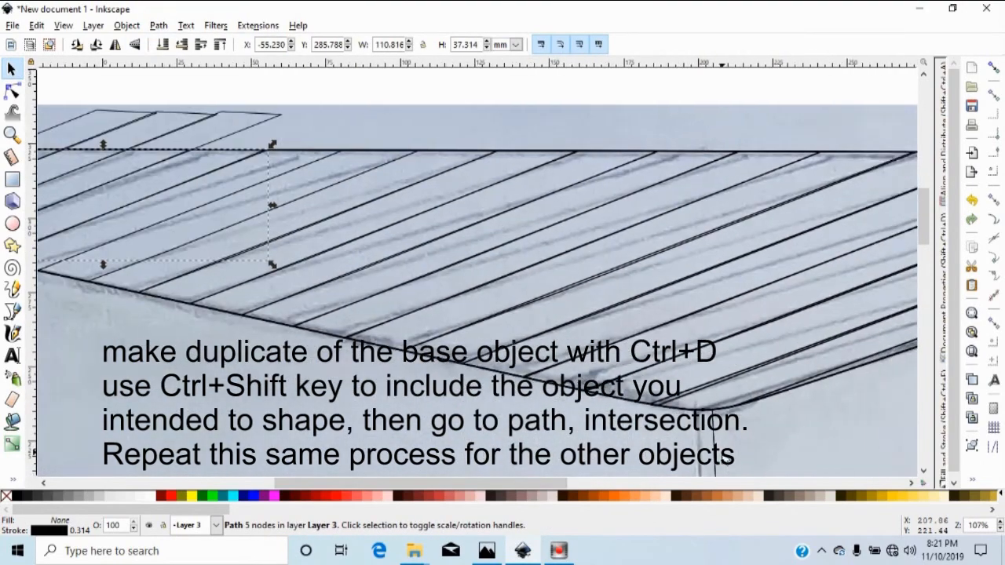
Duplicate the ceiling outline and intersect the copy with the third strip from the left.
key("minus")
key("minus")
key("minus")
key("minus")
left_click(821, 265)
key("ctrl+d")
left_click(399, 232, "ctrl+shift")
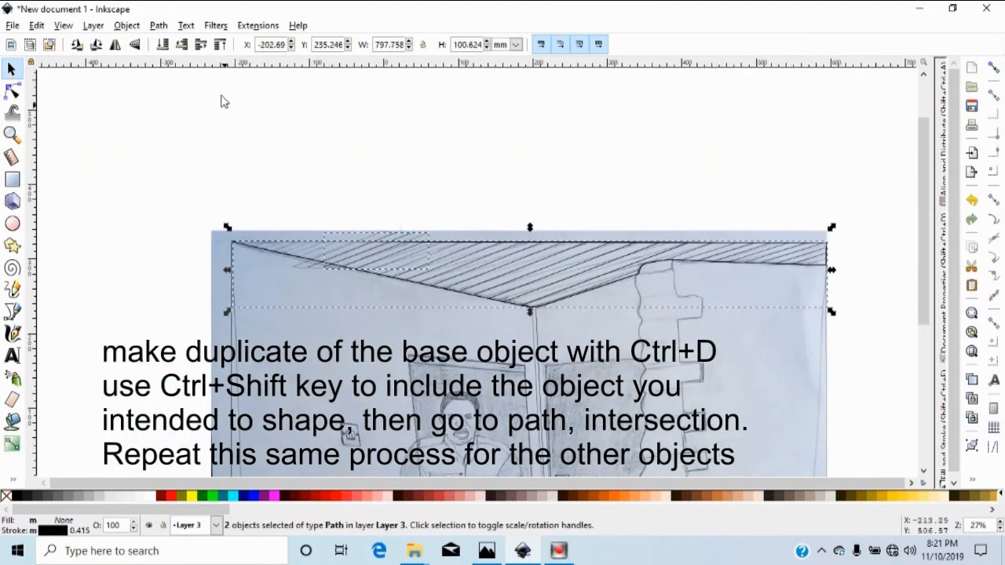
left_click(157, 25)
left_click(235, 142)
Trim the last two strips at the ceiling's left end with separate outline duplicates, then clear the selection.
left_click(819, 264)
key("ctrl+d")
left_click(410, 234, "ctrl+shift")
left_click(158, 25)
left_click(200, 139)
left_click(823, 269)
key("ctrl+d")
left_click(387, 230, "ctrl+shift")
left_click(158, 25)
left_click(193, 137)
left_click(381, 161)
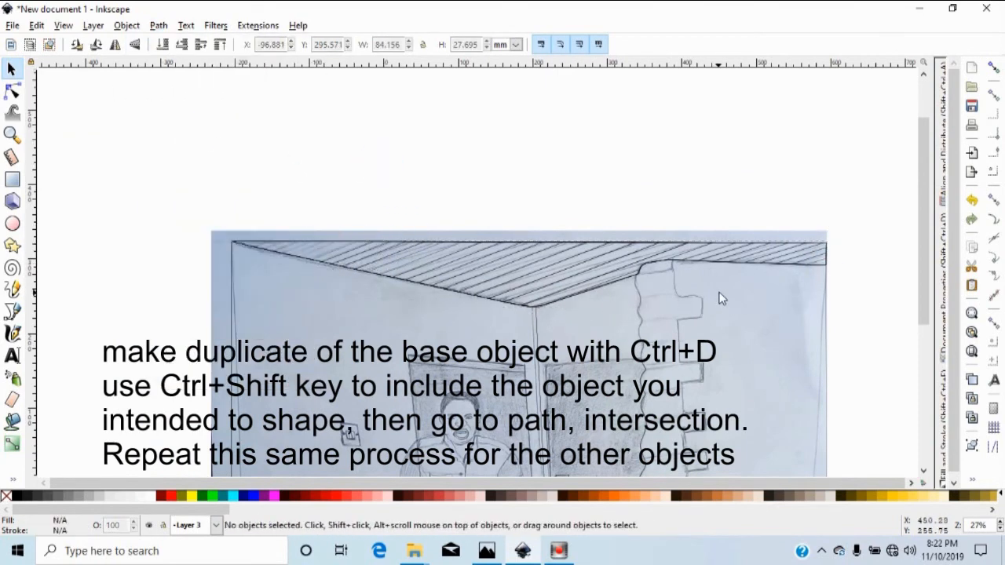
Duplicate the leftmost ceiling strips and shift the copy left over the sketched strips at the ceiling's narrow end.
key("plus")
key("plus")
key("plus")
scroll(711, 295, "left", 10)
left_click(396, 204)
key("ctrl+d")
left_click_drag(387, 186, 337, 206)
key("ctrl+z")
left_click_drag(269, 211, 134, 211)
Refit a strip to the sketch and place further duplicates across the ceiling's far left corner.
left_click(228, 229)
left_click_drag(456, 178, 448, 149)
left_click_drag(285, 201, 183, 191)
key("ctrl+d")
key("ctrl+d")
left_click(184, 190)
left_click(250, 167)
left_click_drag(250, 167, 161, 164)
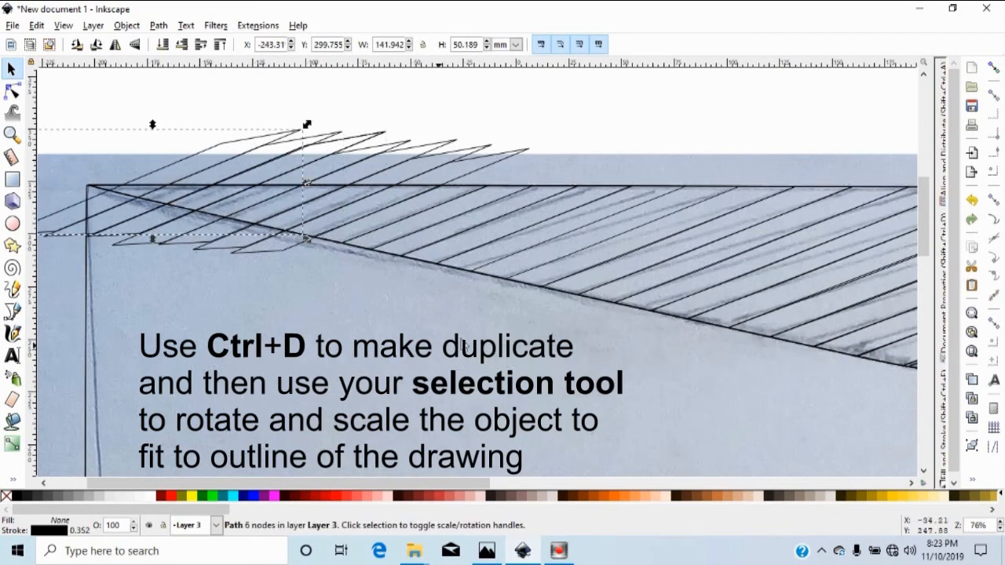
Trim the leftmost overhanging strip by intersecting it with the ceiling outline, then clear the selection.
left_click(102, 196)
left_click(141, 183, "shift")
left_click(157, 25)
left_click(202, 139)
left_click(197, 174)
left_click(494, 282)
scroll(632, 319, "down", 4)
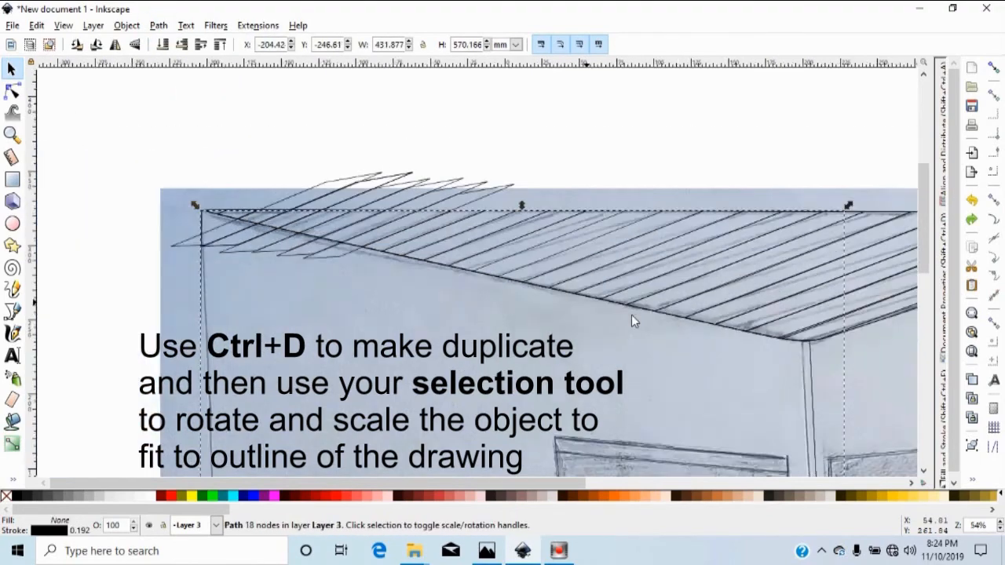
left_click(740, 193)
Intersect a duplicate of the ceiling outline with the rightmost of the overhanging strips.
scroll(740, 193, "right", 2)
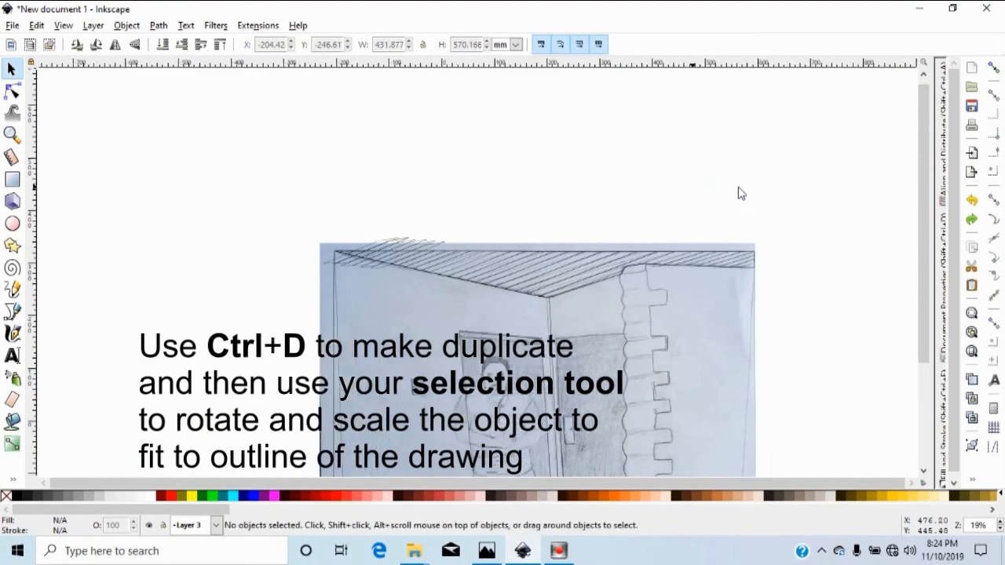
scroll(737, 193, "down", 1)
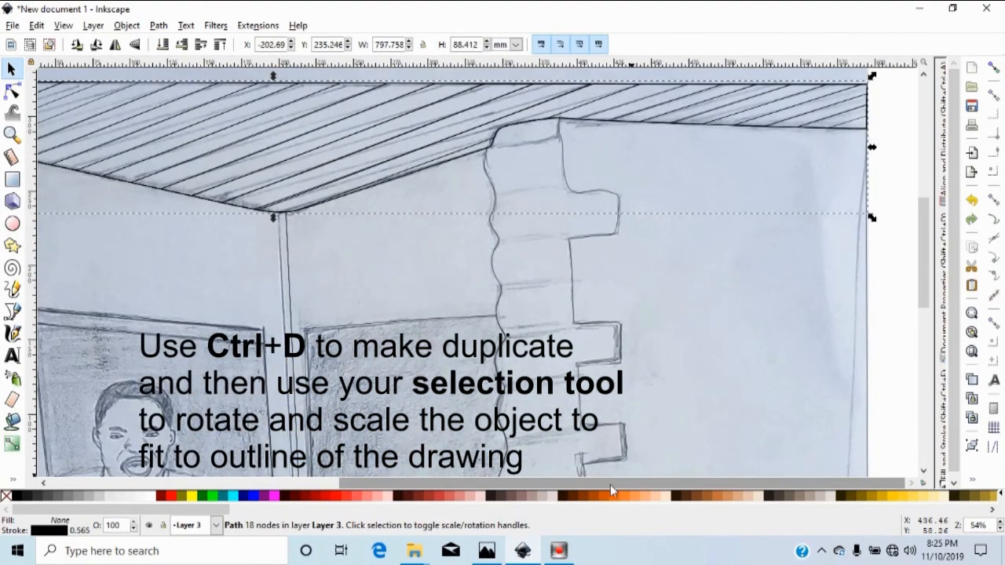
scroll(611, 482, "left", 10)
left_click(158, 26)
left_click(192, 139)
Trim the next overhanging strip at the ceiling's left end by intersecting it with an outline duplicate.
mouse_move(313, 482)
left_mouse_down()
mouse_move(586, 482)
mouse_move(303, 488)
left_mouse_up()
left_click(866, 133)
left_click(196, 152, "shift")
left_click(140, 25)
mouse_move(157, 25)
left_click(192, 141)
Duplicate the ceiling outline and intersect the copy with the rightmost strip that still overhangs.
left_click_drag(306, 482, 593, 483)
left_click(856, 129)
left_click_drag(471, 483, 181, 479)
key("ctrl+d")
left_click(221, 125, "shift")
left_click(158, 25)
left_click(199, 142)
Intersect a new duplicate of the ceiling outline with the adjacent untrimmed strip to the left.
left_click_drag(347, 482, 628, 481)
left_click(856, 129)
key("ctrl+d")
left_click(173, 120, "shift")
left_click(158, 25)
left_click(188, 140)
Trim the following strip toward the ceiling's left corner with another duplicate of the ceiling outline.
left_click(861, 132)
left_click_drag(549, 483, 257, 488)
key("ctrl+d")
left_click(153, 116, "shift")
left_click(128, 26)
mouse_move(157, 25)
left_click(192, 141)
Intersect the last two overhanging strips near the ceiling's left corner with separate outline duplicates.
mouse_move(377, 483)
left_mouse_down()
mouse_move(655, 483)
mouse_move(337, 479)
left_mouse_up()
left_click(870, 128)
left_click(149, 123, "shift")
left_click(158, 25)
left_click(185, 139)
left_click(854, 134)
left_click(143, 199, "shift")
left_click(153, 26)
left_click(184, 139)
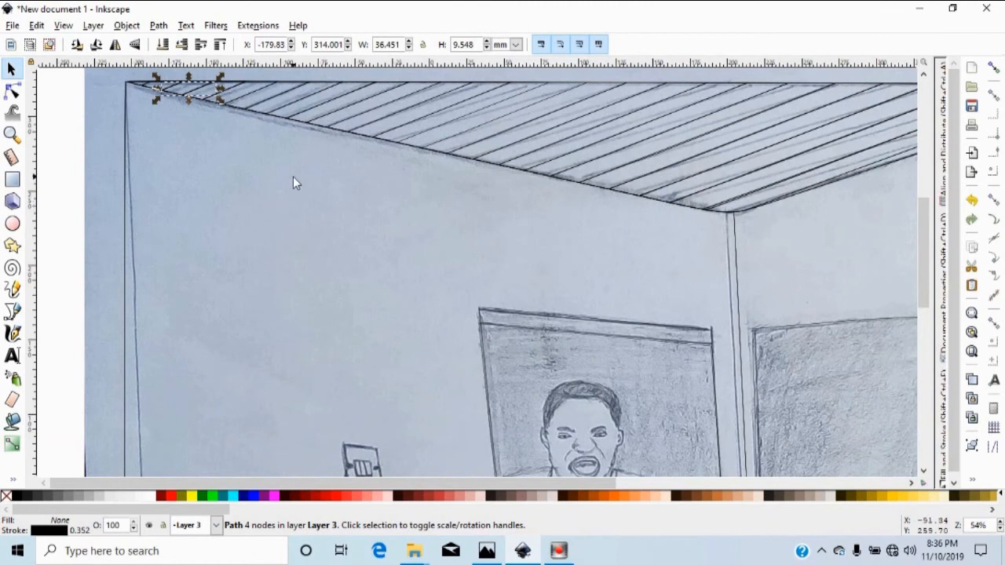
Trace the four-sided outer outline of the light switch plate as a closed path with the Pen tool.
scroll(292, 183, "down", 5)
scroll(292, 178, "down", 2)
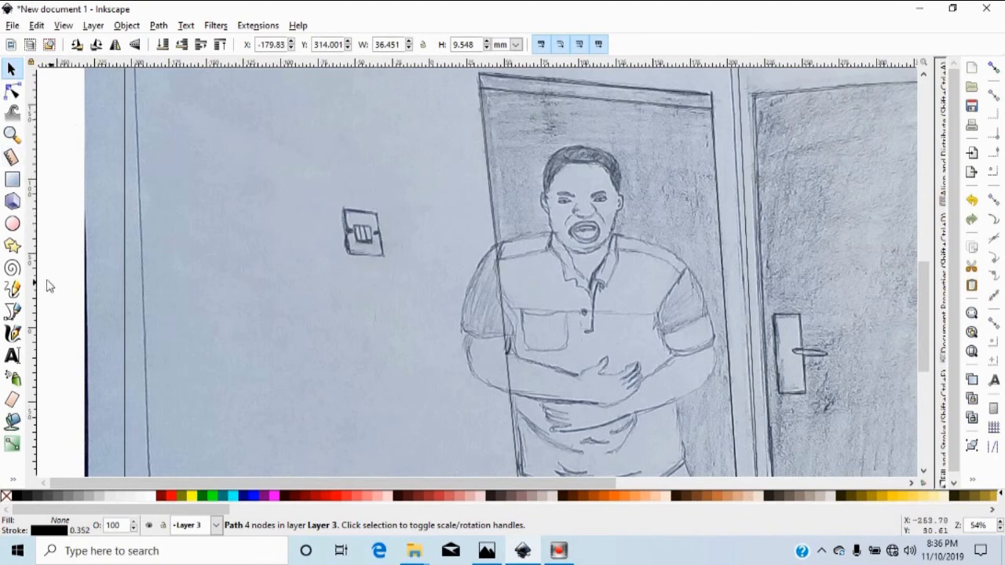
left_click(12, 313)
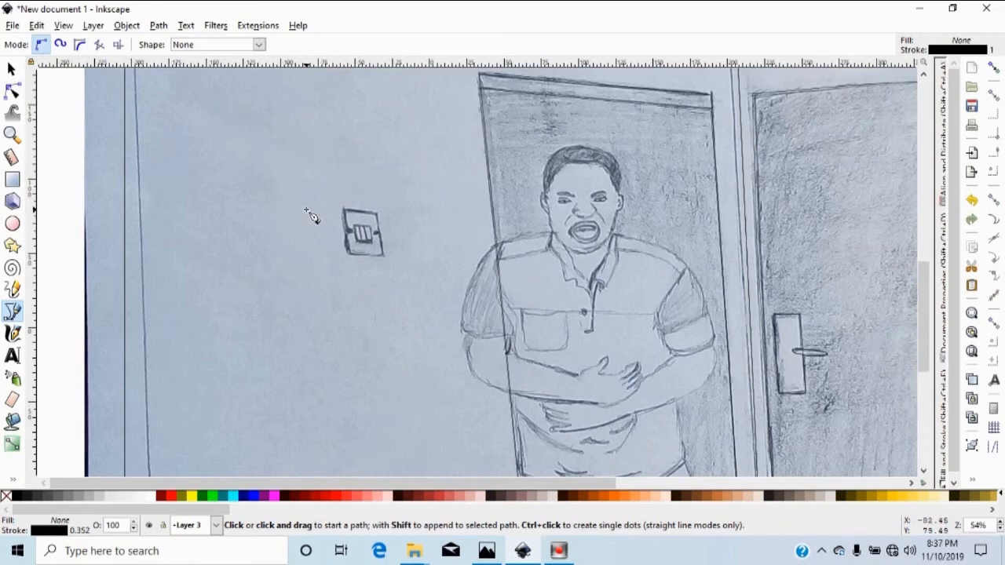
key("plus")
key("plus")
key("plus")
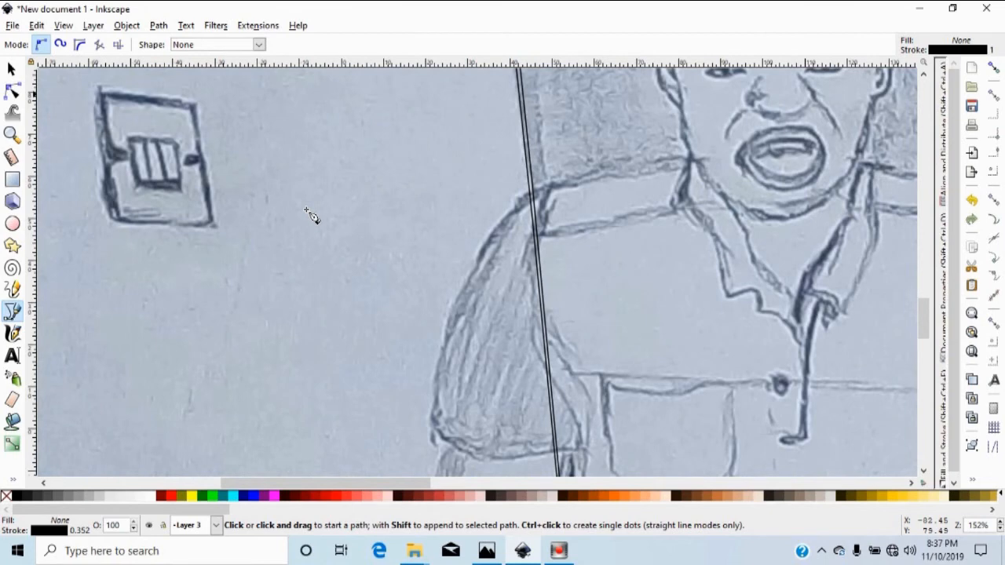
scroll(310, 215, "left", 5)
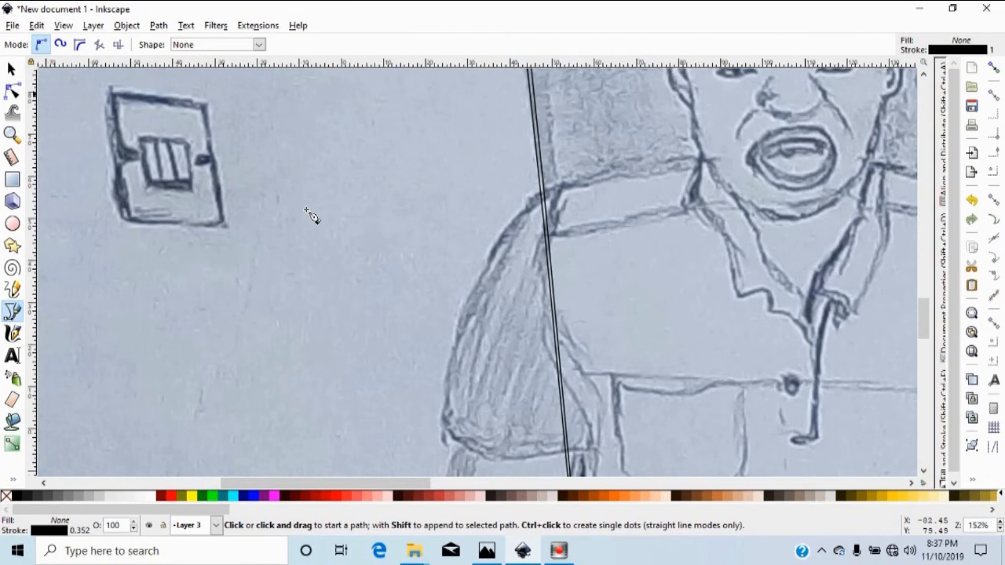
scroll(310, 215, "left", 1)
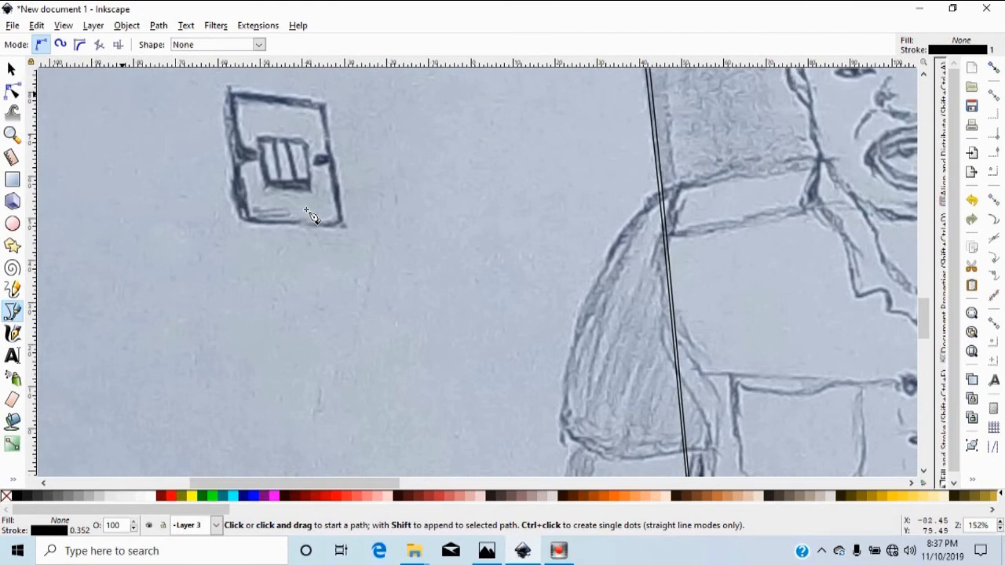
left_click(227, 91)
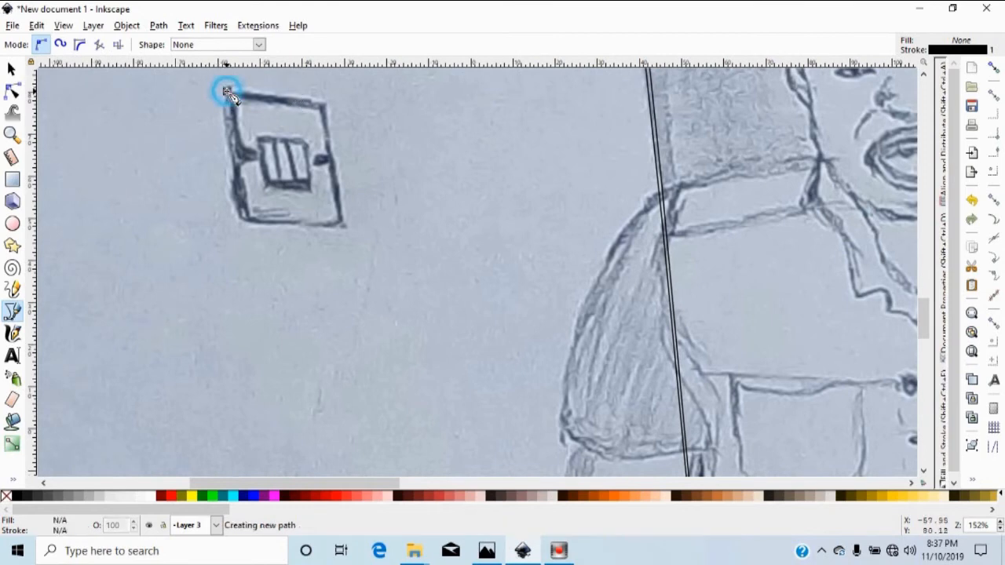
left_click(243, 220)
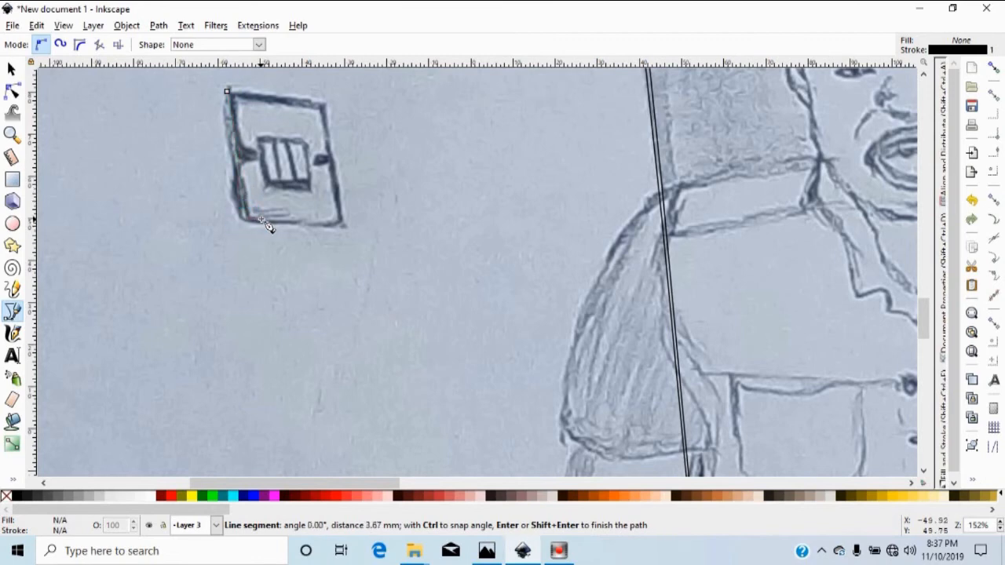
left_click(343, 226)
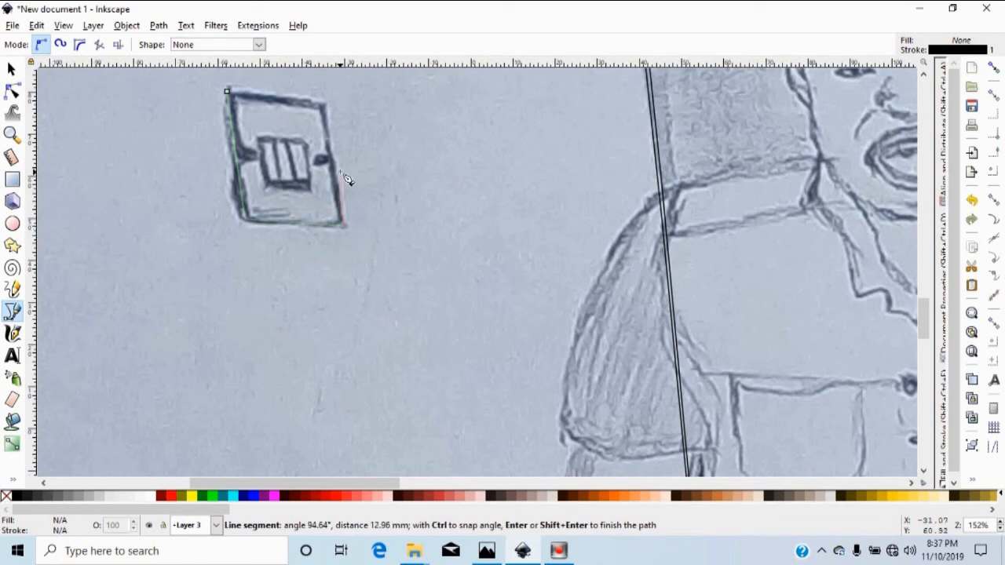
left_click(325, 103)
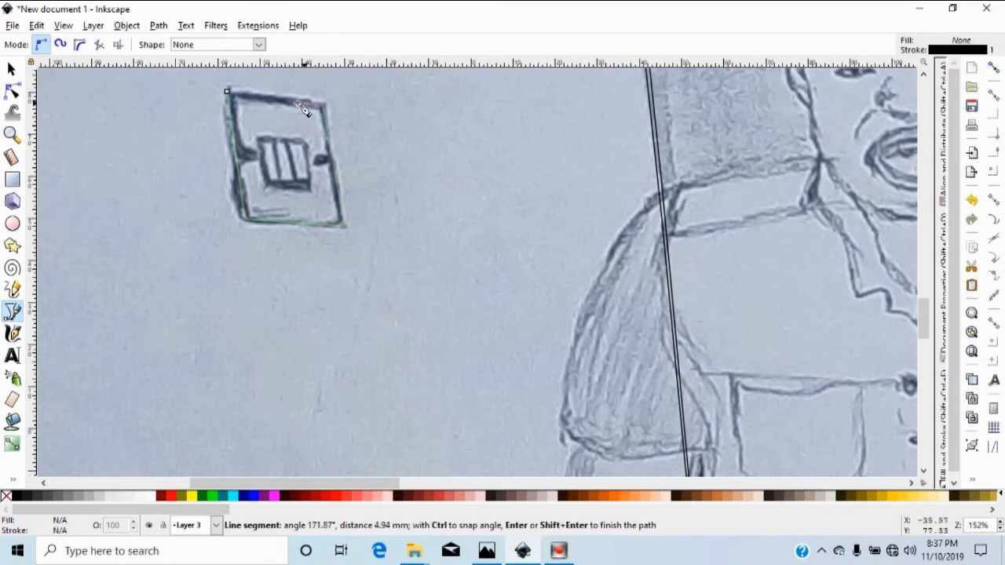
left_click(228, 92)
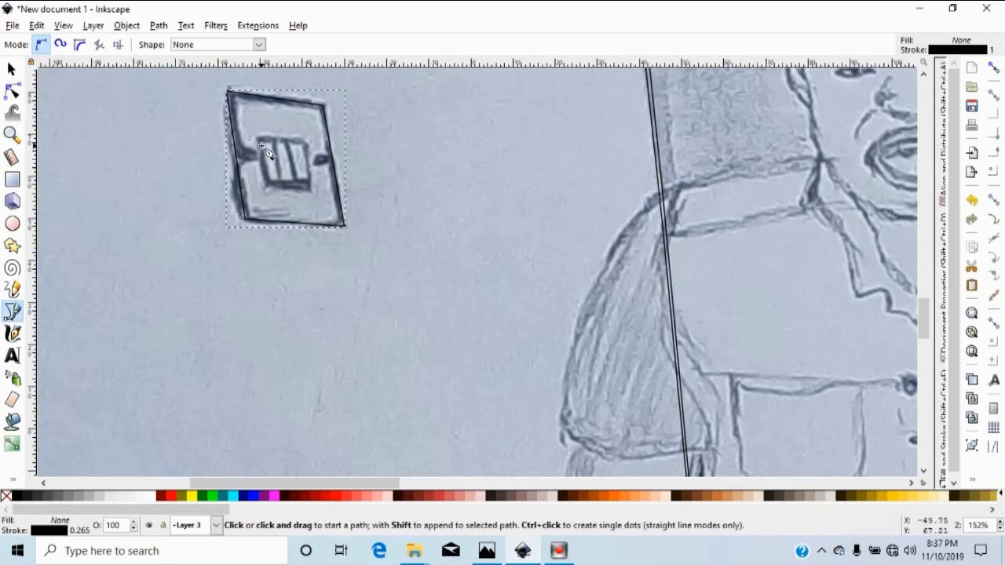
Trace the inner panel of the light switch as a closed four-sided path about 14 mm wide and 13 mm high.
key("plus")
key("plus")
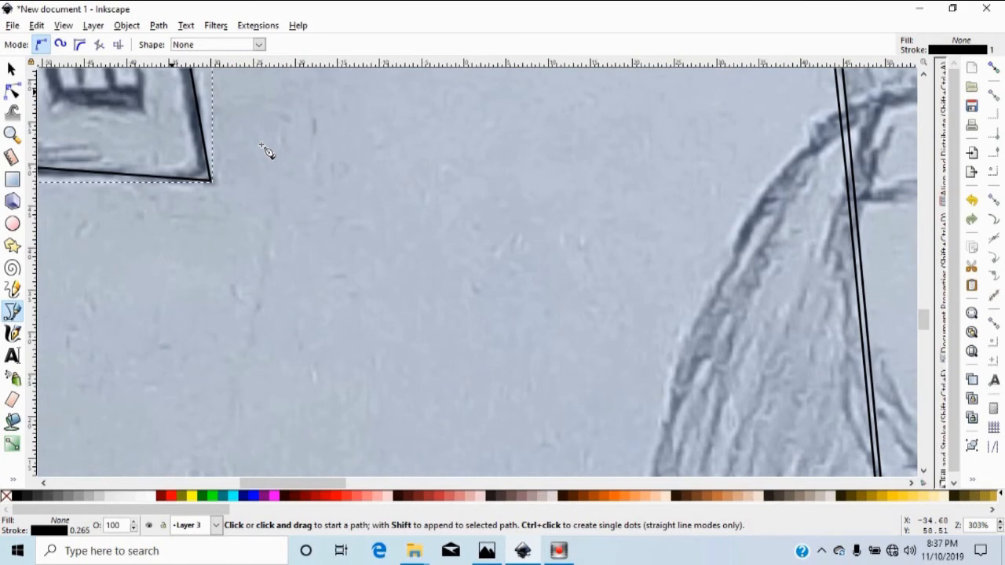
scroll(267, 152, "left", 4)
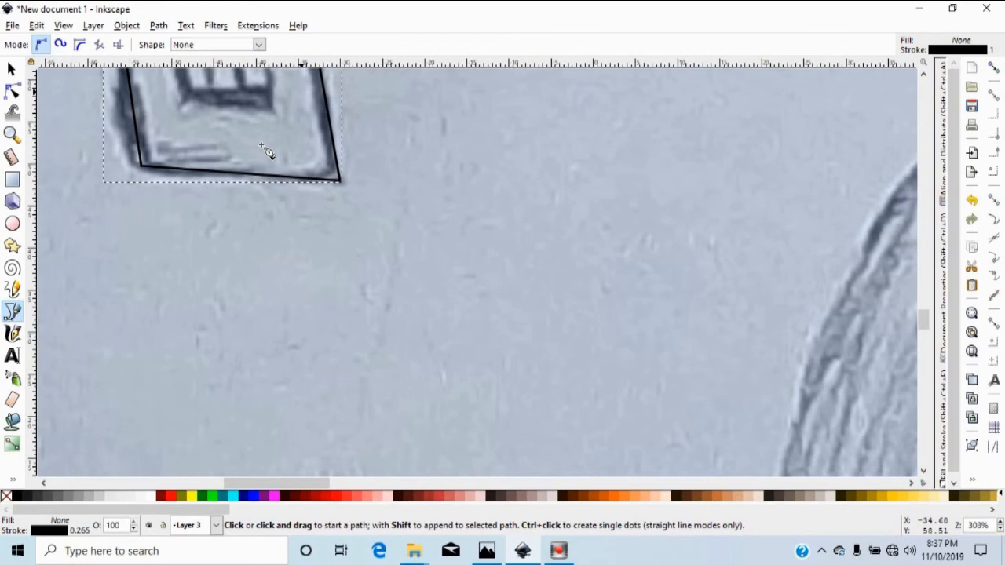
scroll(267, 151, "up", 4)
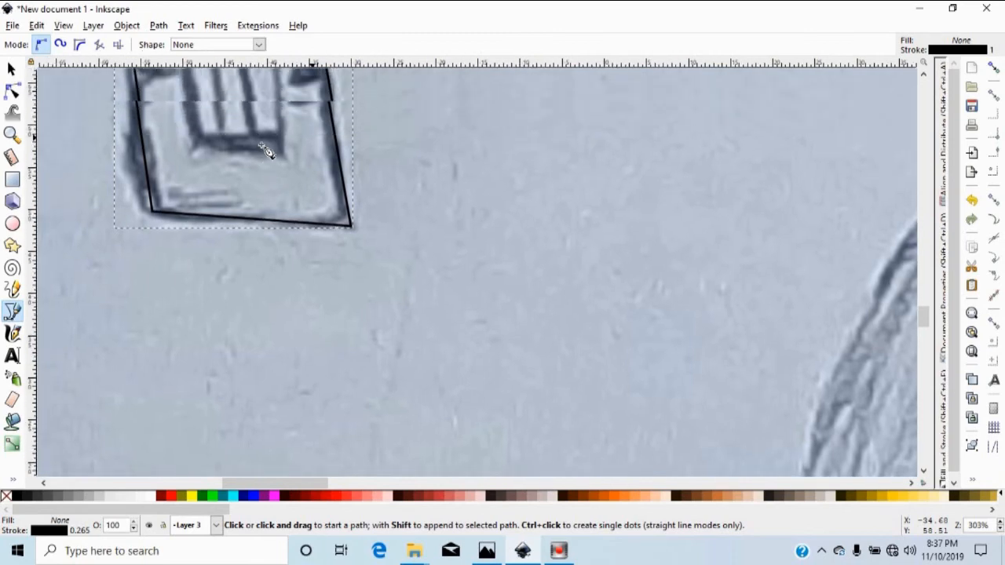
scroll(266, 151, "up", 1)
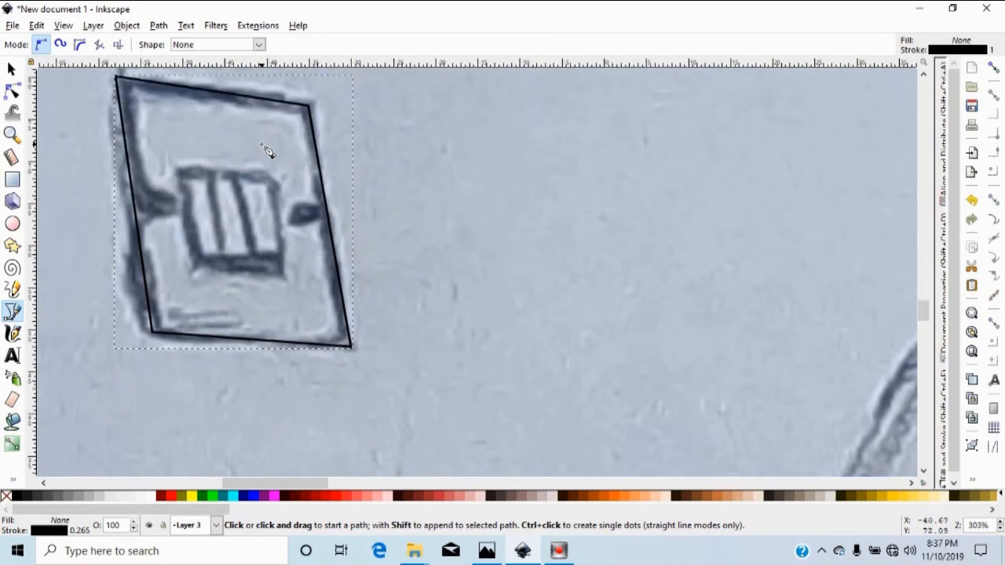
left_click(179, 171)
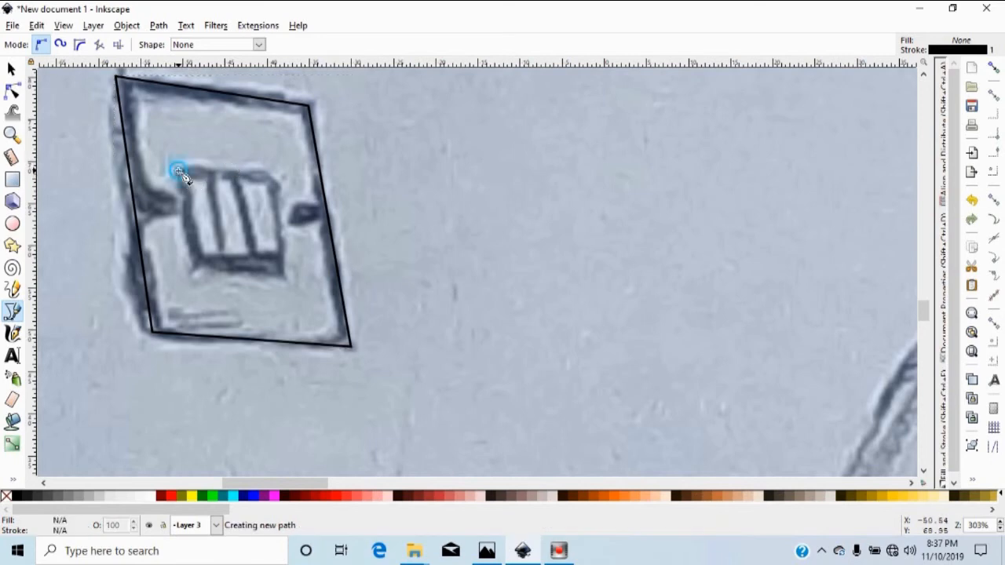
left_click(275, 180)
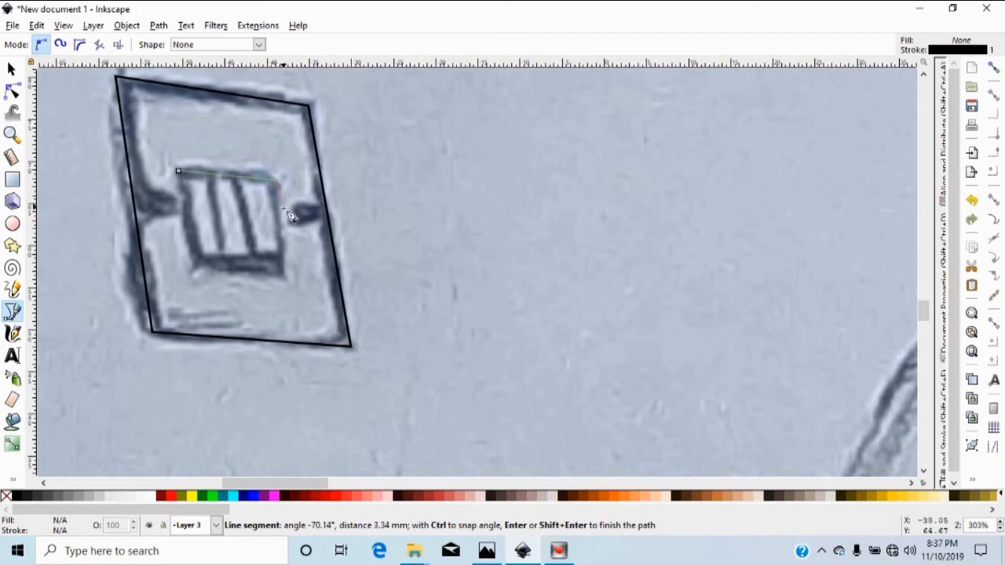
left_click(292, 275)
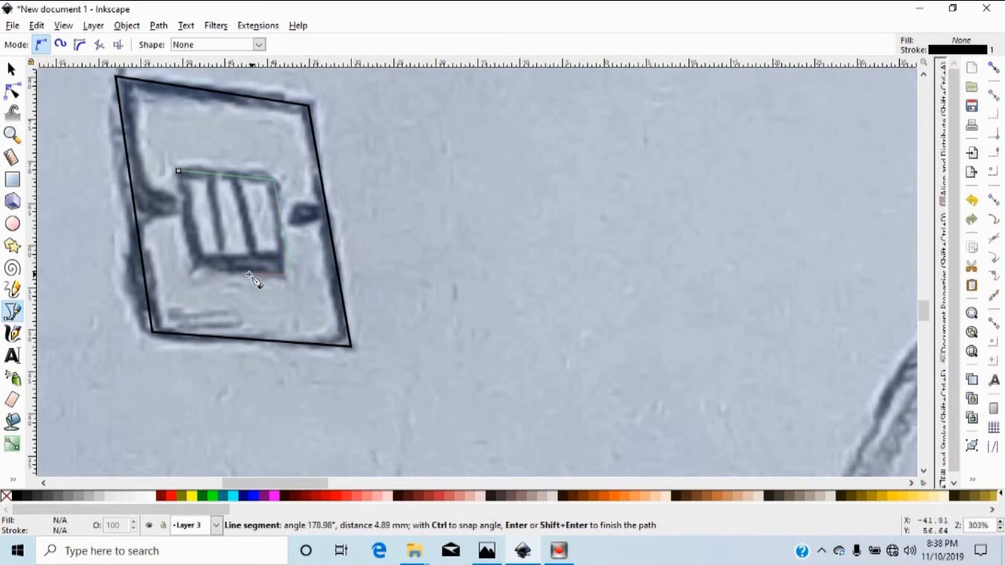
left_click(197, 270)
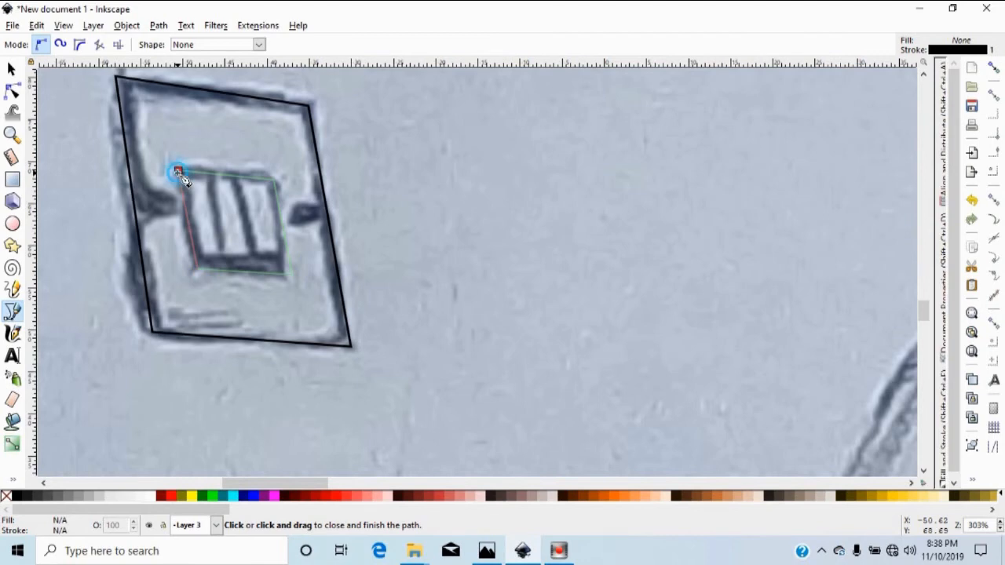
left_click(178, 171)
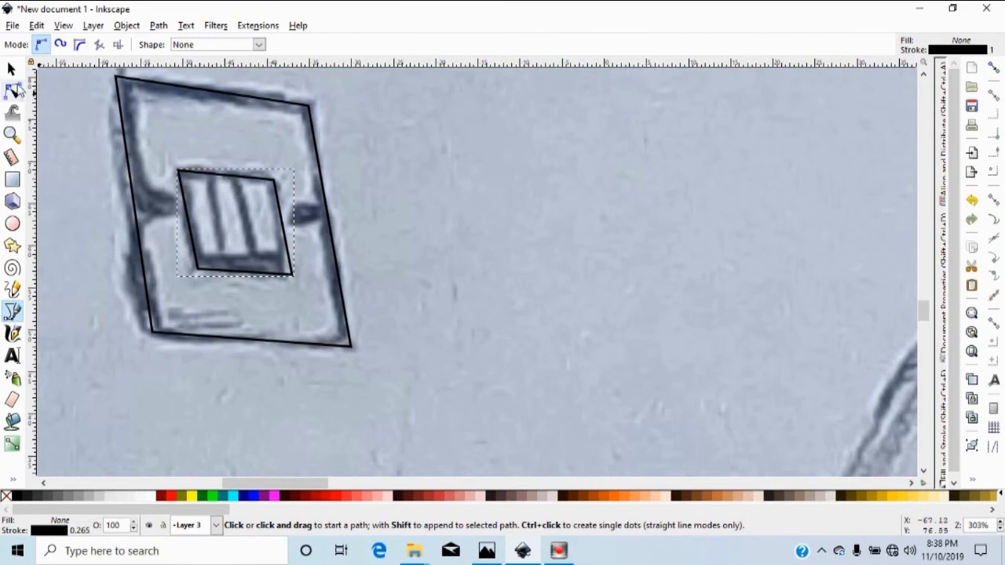
Duplicate the inner panel, squeeze the copy to about 6 mm wide at its left edge and rotate it to the slot's slant.
left_click(12, 69)
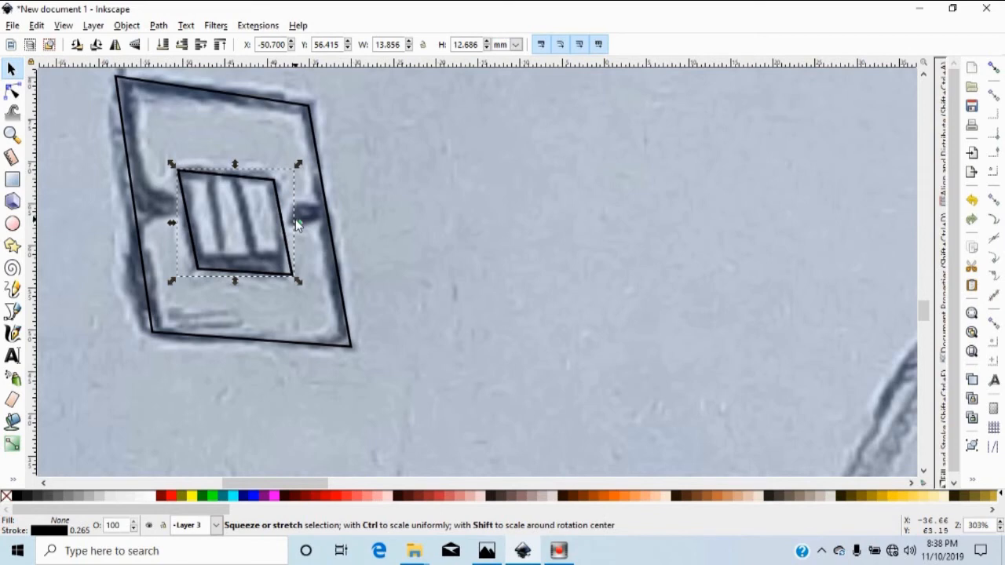
left_click_drag(295, 222, 222, 220)
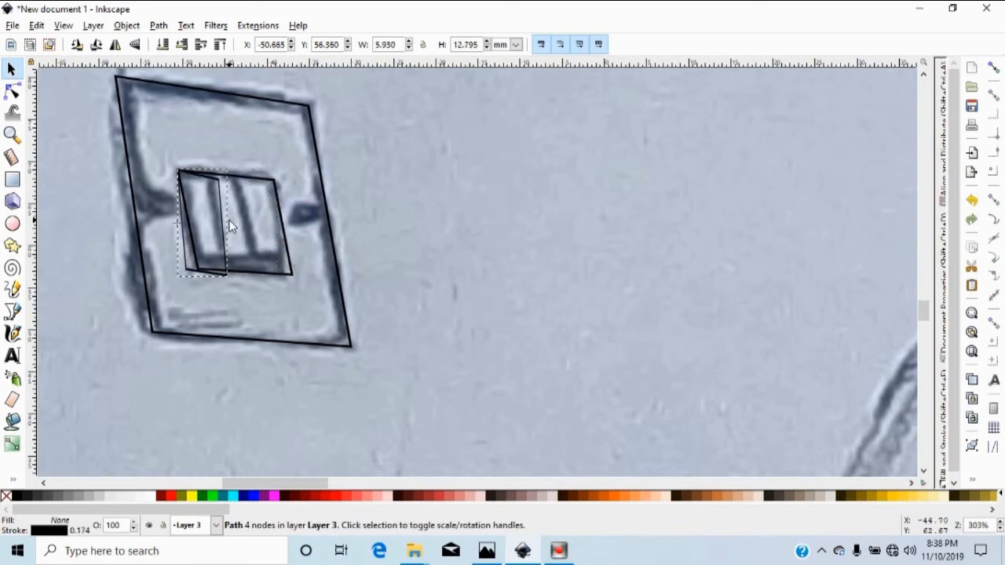
left_click(221, 221)
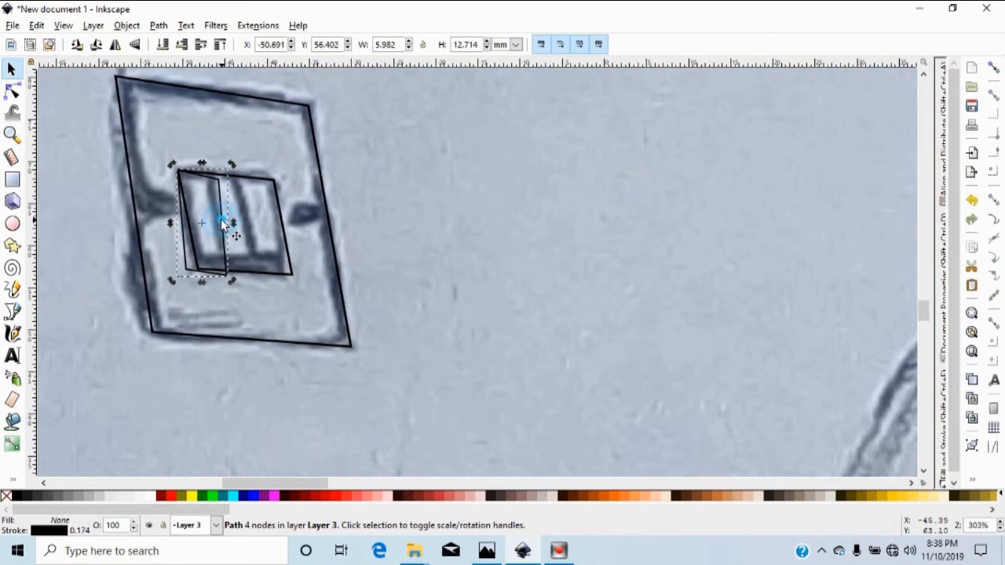
left_click_drag(232, 164, 218, 181)
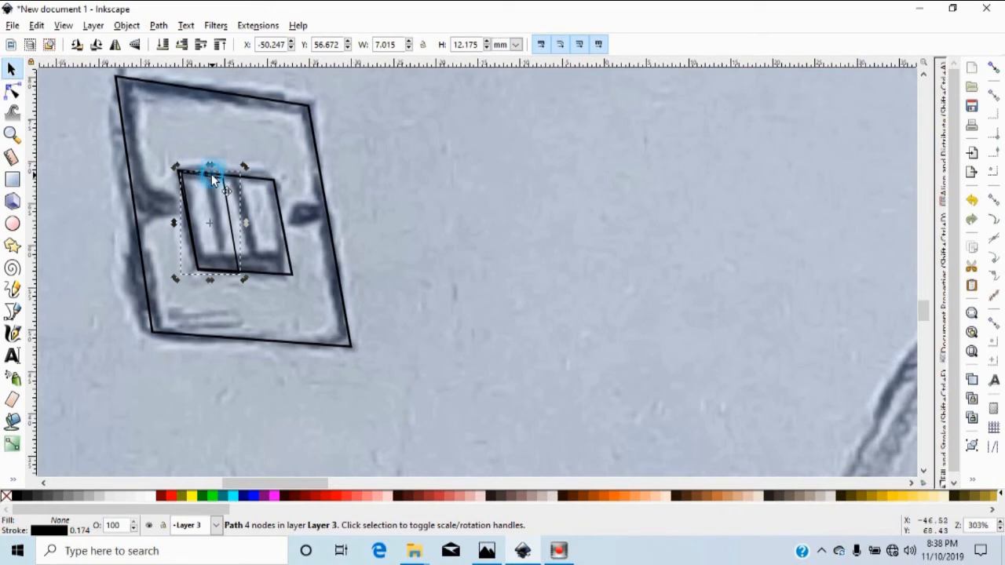
Stretch the narrow panel copy to about 13.7 mm high and skew its upper end left along the sketched slot.
left_click(211, 174)
left_click_drag(211, 168, 201, 162)
left_click(213, 163)
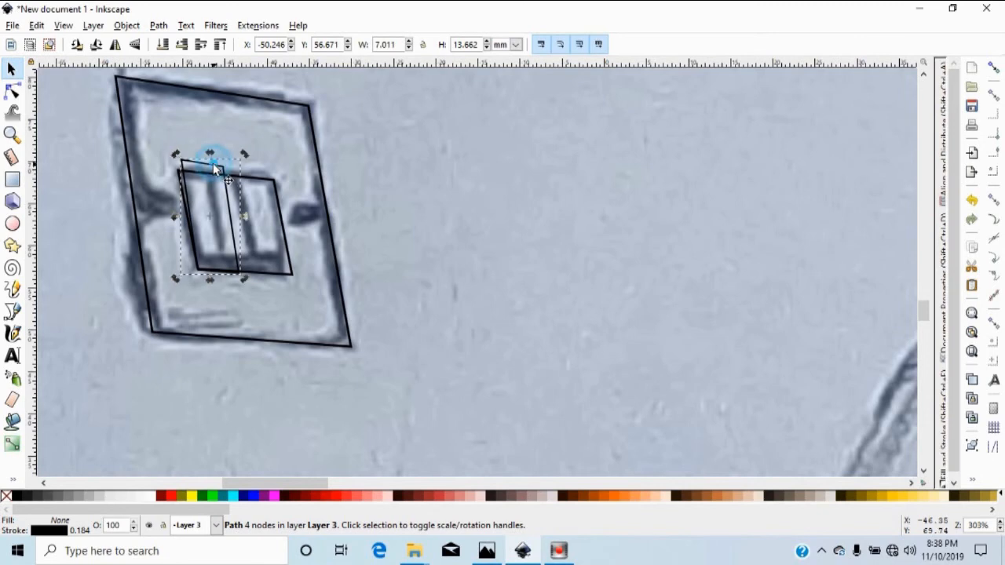
left_click_drag(213, 154, 211, 154)
left_click(226, 186)
left_click_drag(225, 188, 220, 191)
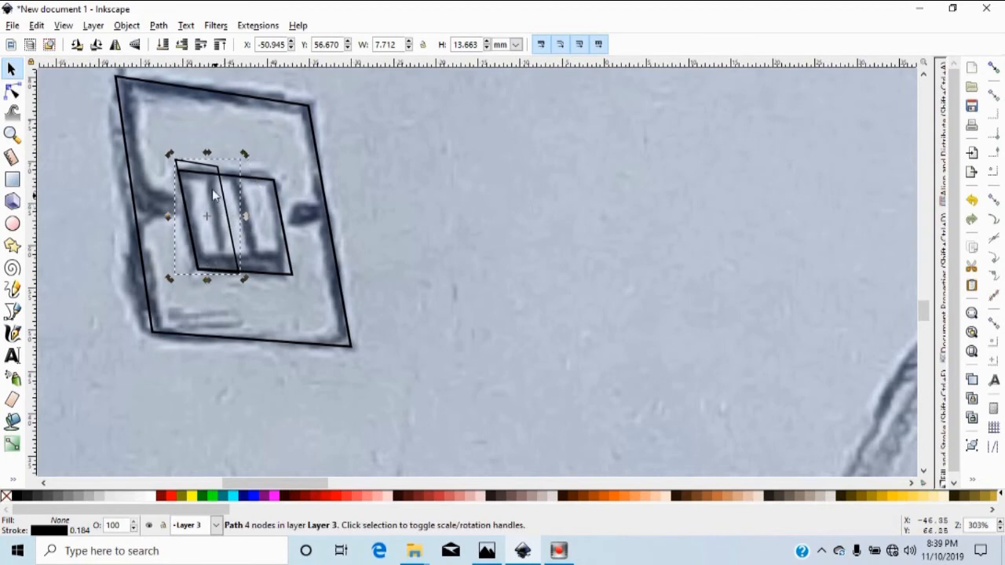
Resize the narrow copy to about 7.1 mm wide and skew it slightly, making it about 14.5 mm high.
left_click(200, 162)
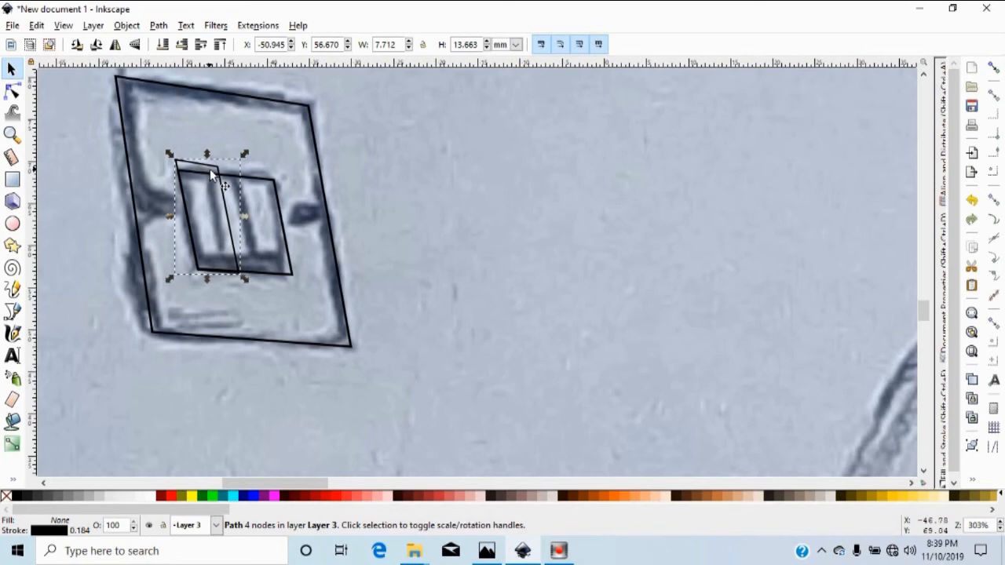
left_click_drag(247, 212, 236, 212)
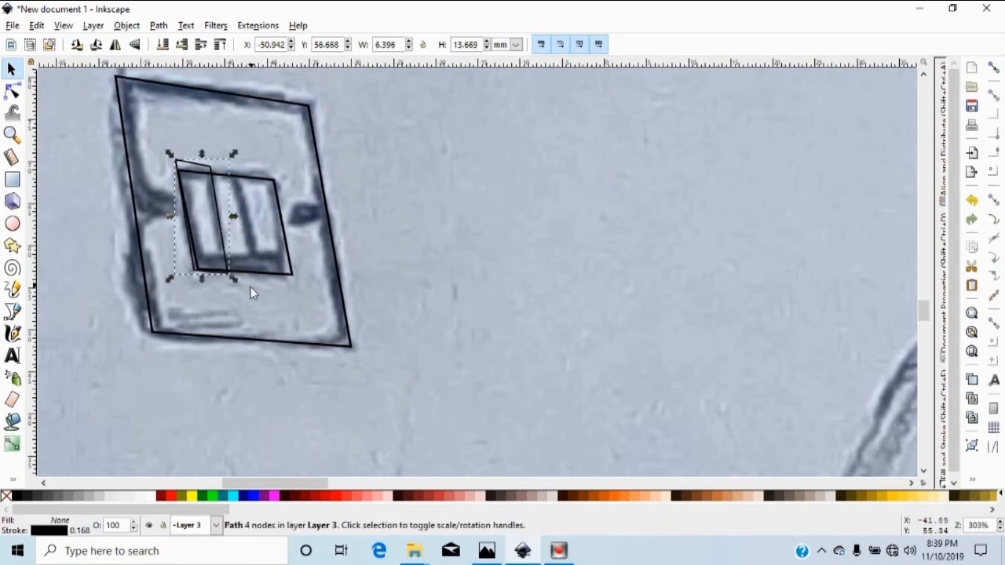
left_click_drag(235, 281, 214, 286)
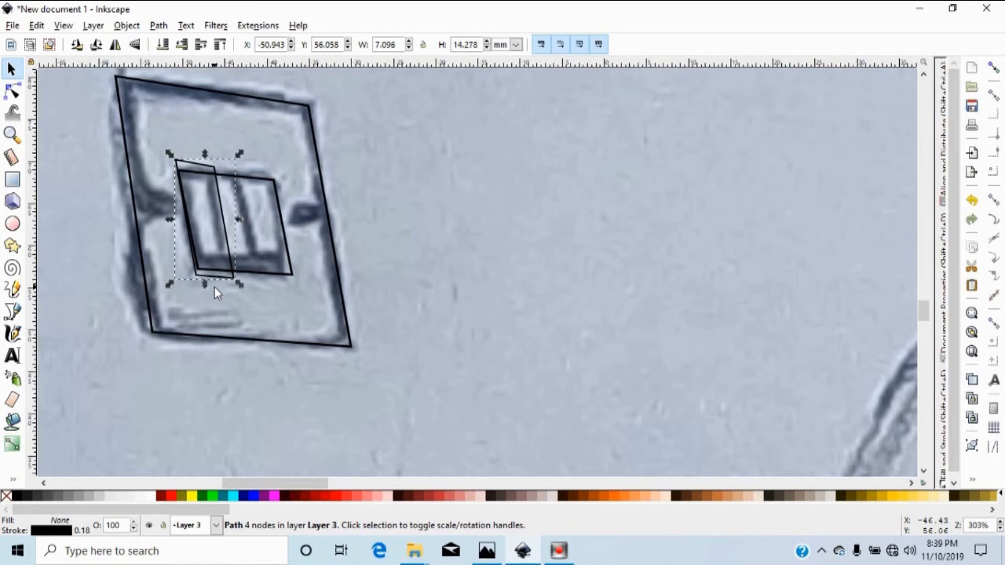
left_click(227, 228)
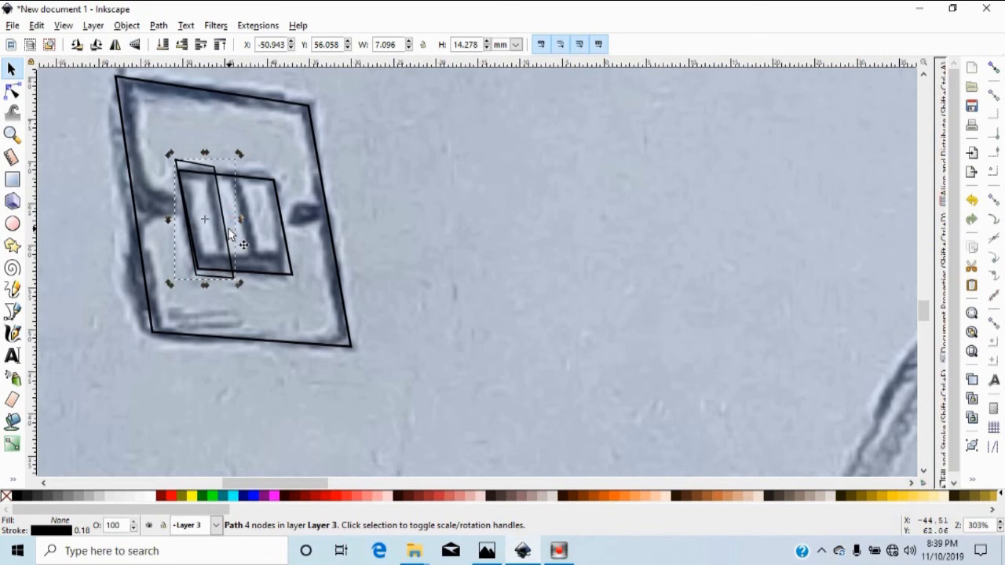
left_click_drag(240, 215, 238, 220)
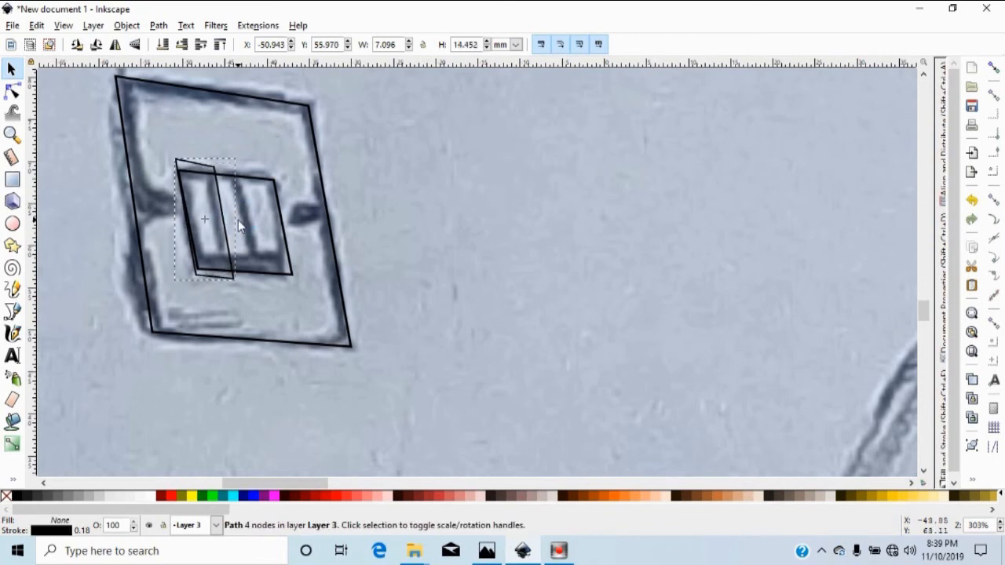
Skew the narrow strip slightly and squeeze it from its left edge to about 7 mm wide, keeping it about 14.35 mm high.
left_click_drag(201, 220, 239, 219)
left_click_drag(240, 153, 240, 160)
left_click(185, 215)
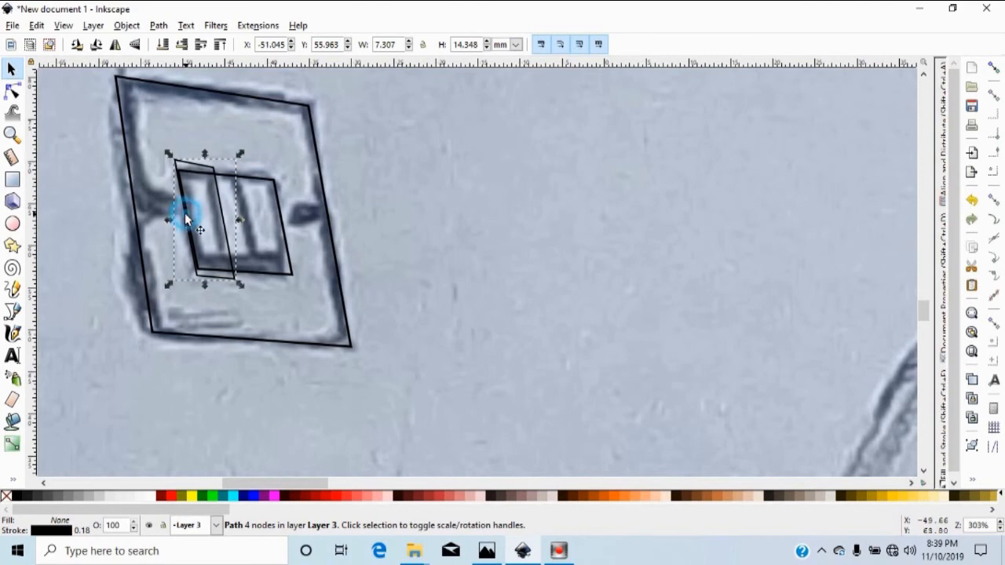
left_click_drag(167, 219, 177, 218)
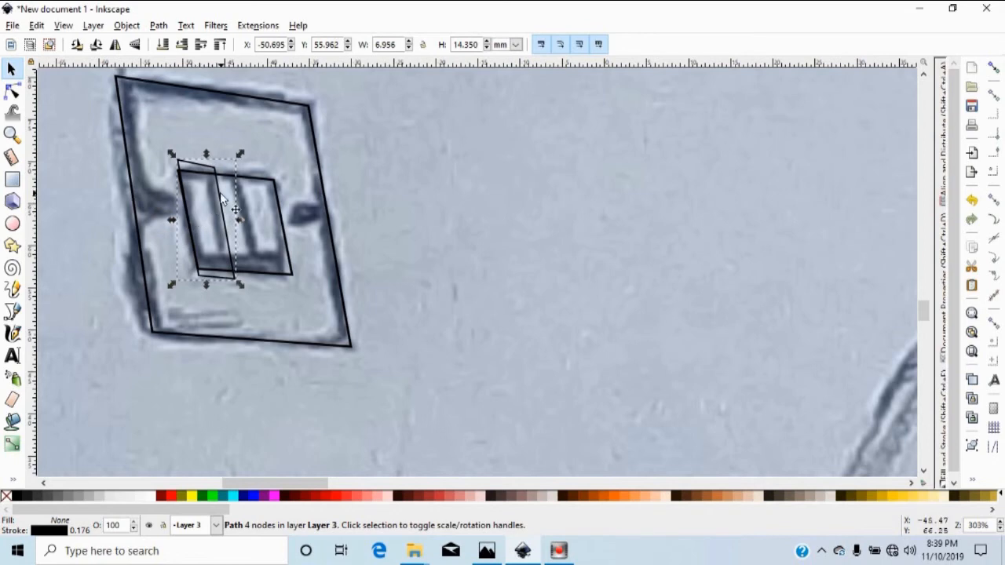
Duplicate the narrow strip twice and place the copies edge to edge to its right, following the slant of the panel.
key("ctrl")
key("ctrl")
left_click_drag(219, 197, 294, 193)
left_click_drag(182, 182, 219, 187)
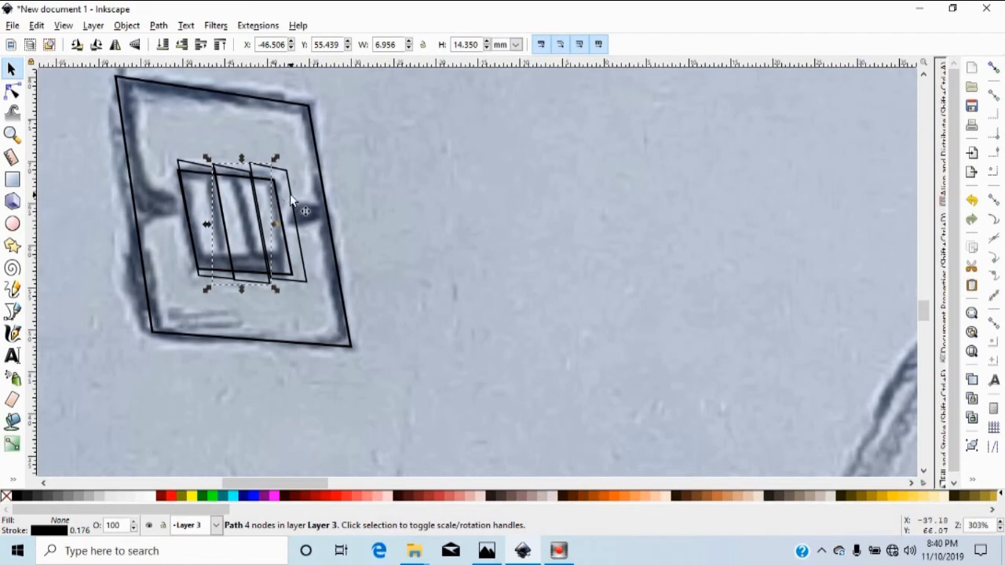
left_click_drag(288, 196, 286, 203)
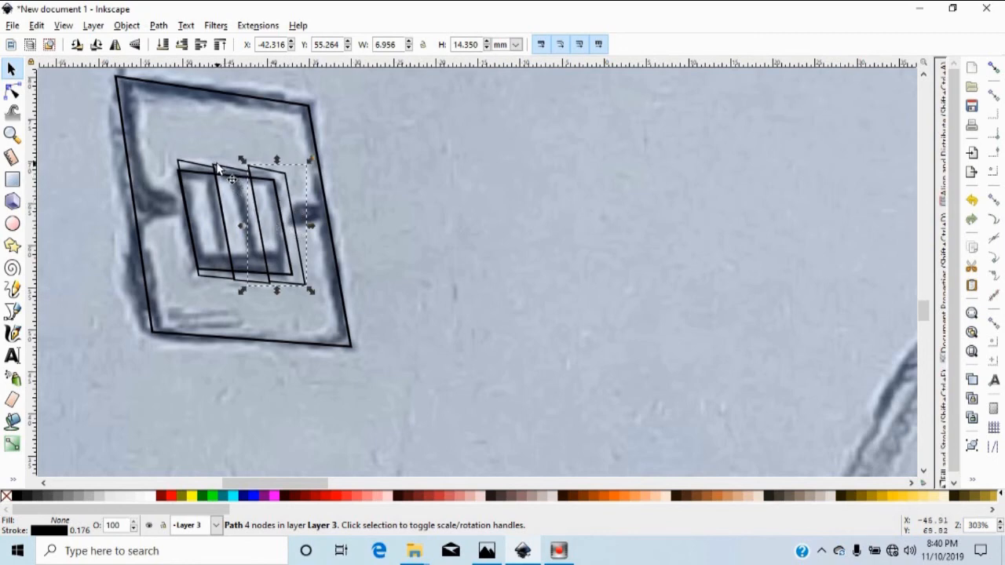
Scale the three strips together to about 13.5 mm wide and 14.7 mm high so they span the inner panel's width.
left_click_drag(153, 139, 316, 298)
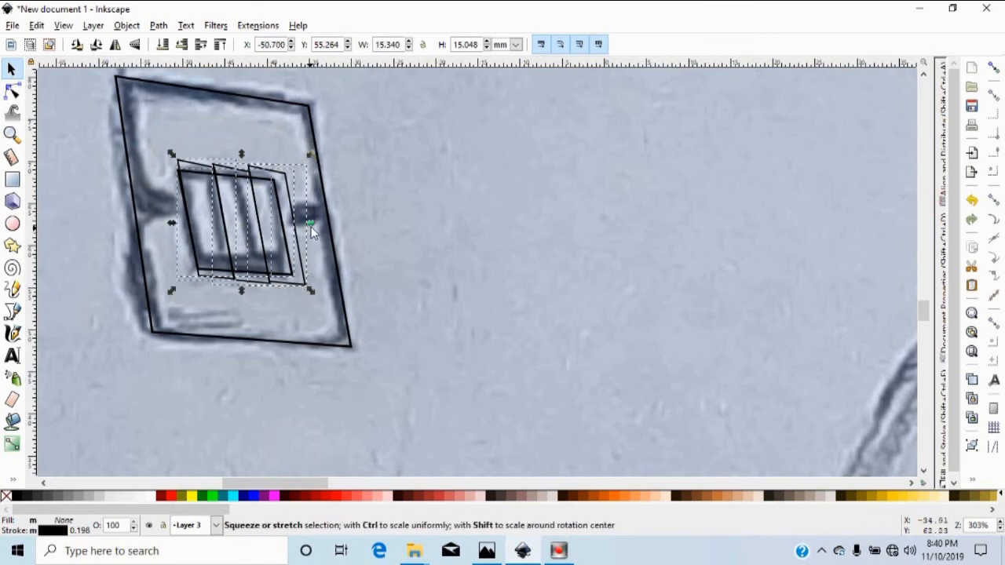
left_click_drag(310, 224, 310, 228)
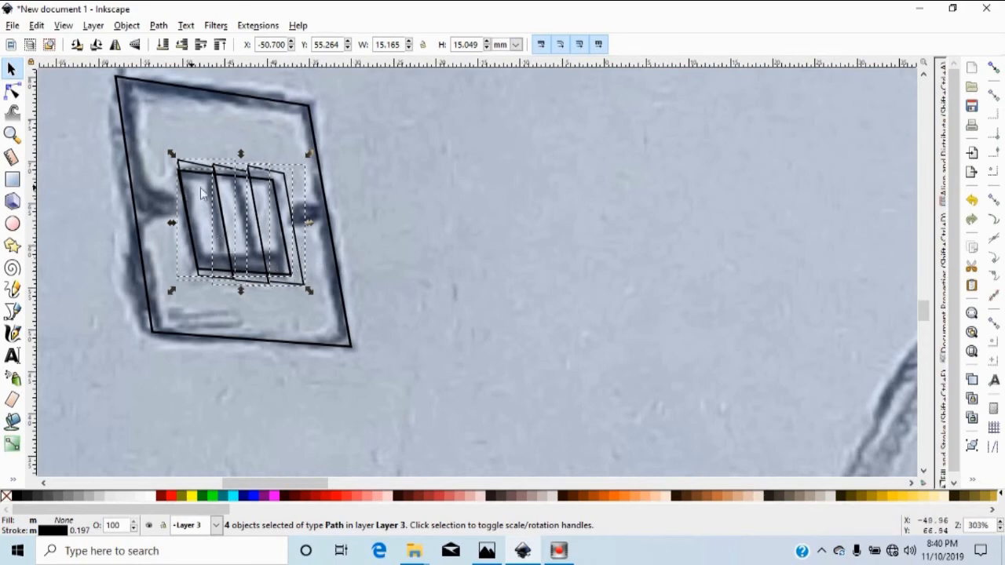
left_click(294, 272)
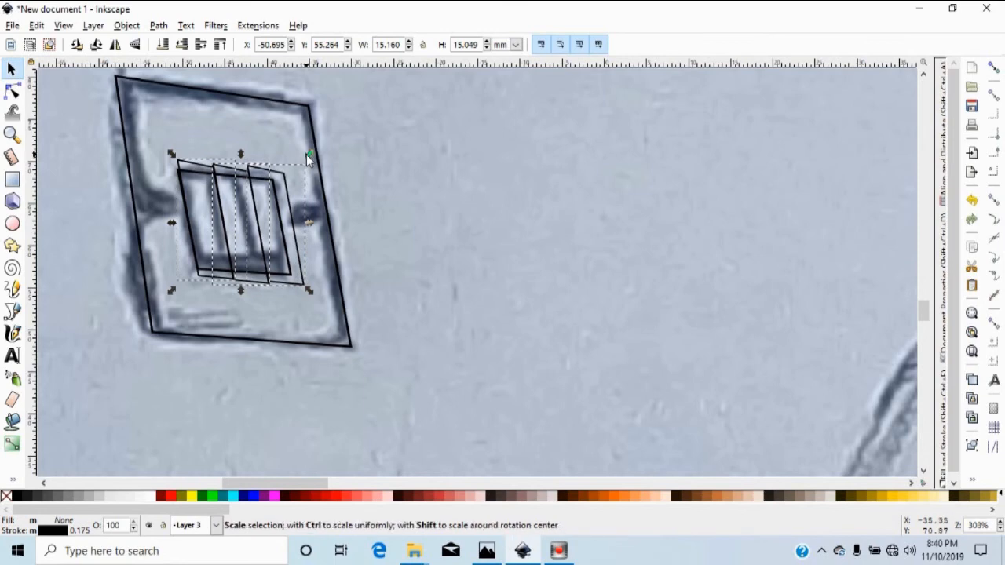
mouse_move(306, 154)
left_mouse_down()
mouse_move(294, 159)
mouse_move(312, 163)
left_mouse_up()
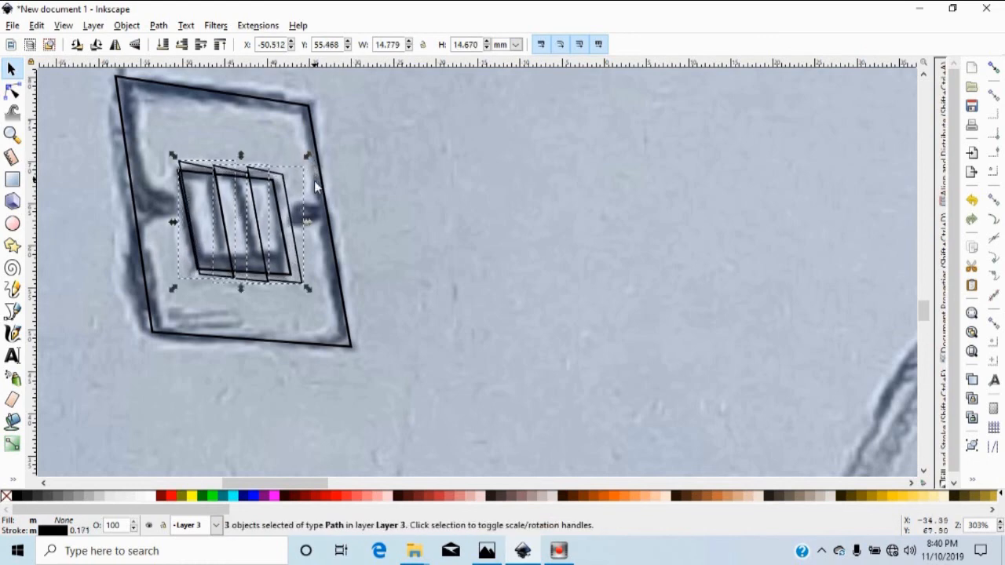
left_click_drag(311, 222, 300, 226)
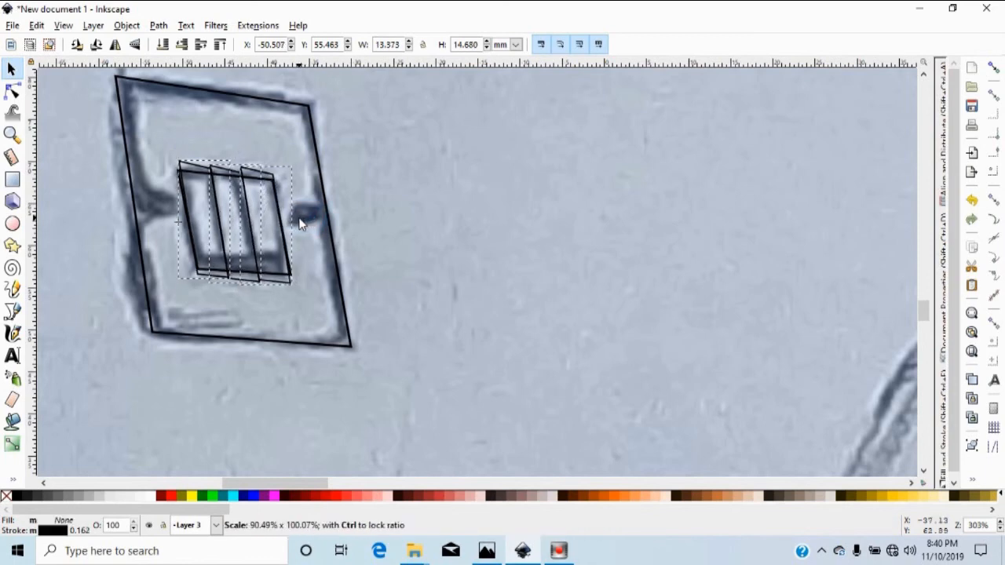
left_click_drag(300, 224, 303, 217)
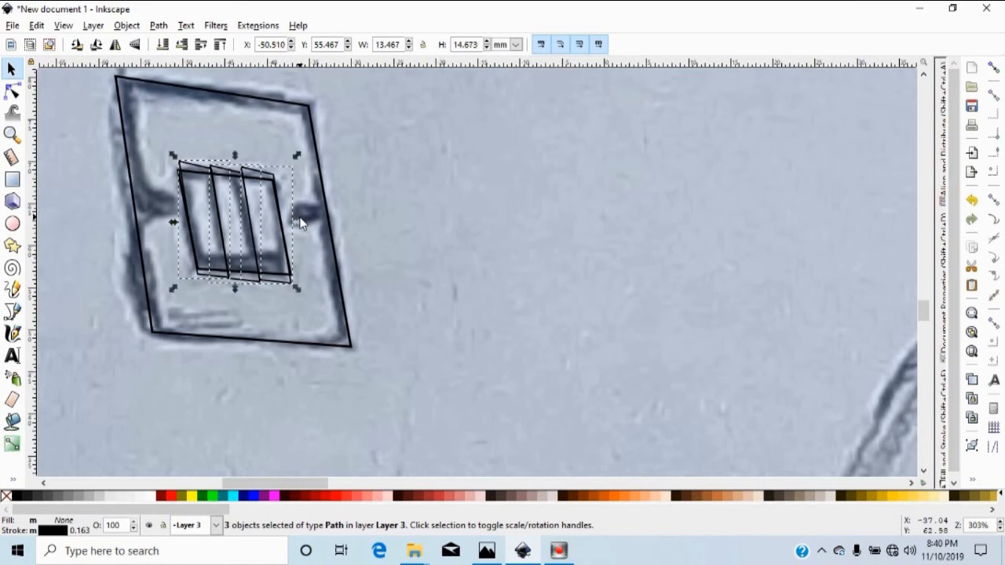
left_click(360, 196)
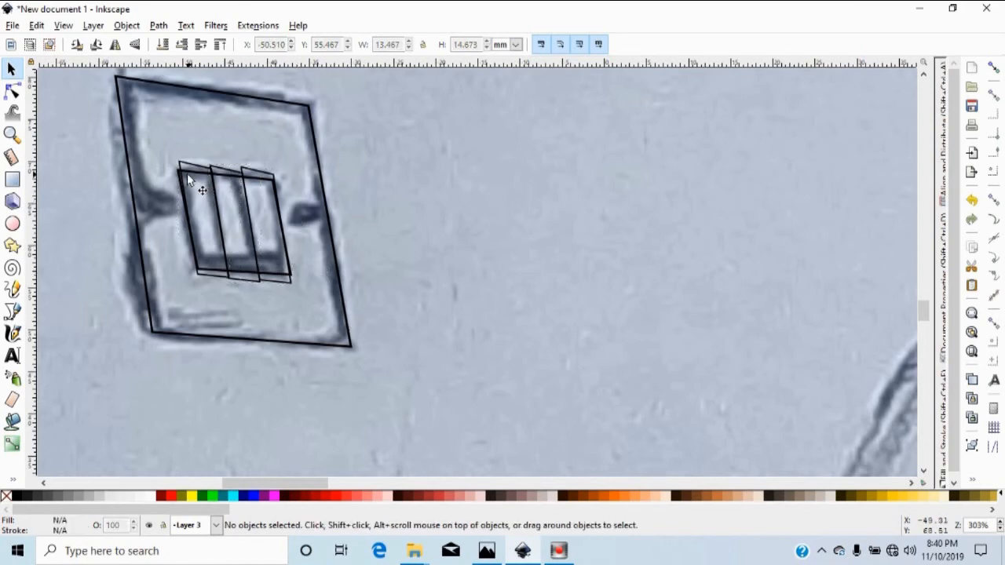
Fill the inner panel cyan and intersect a duplicate of it with the leftmost strip.
left_click(275, 276)
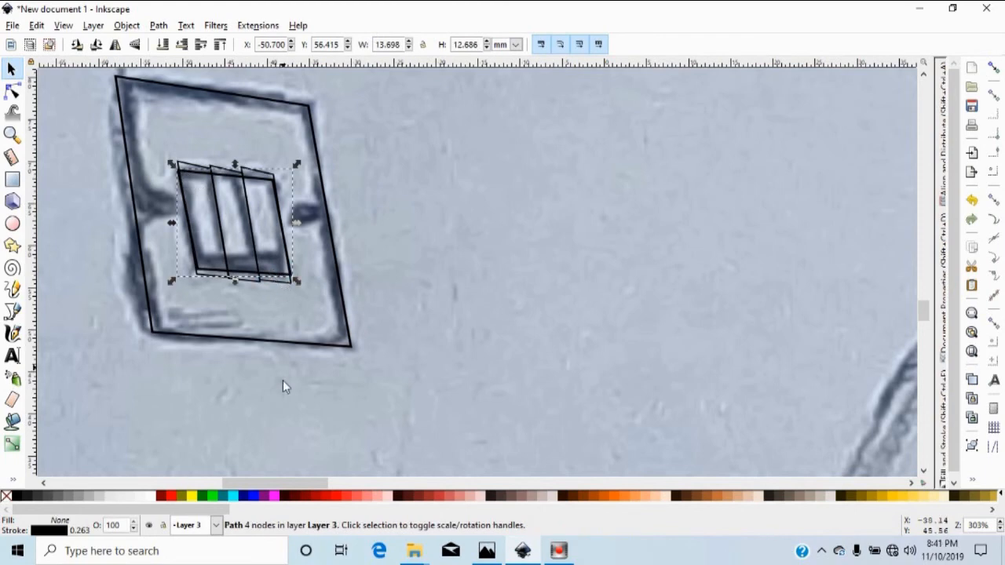
left_click(235, 497)
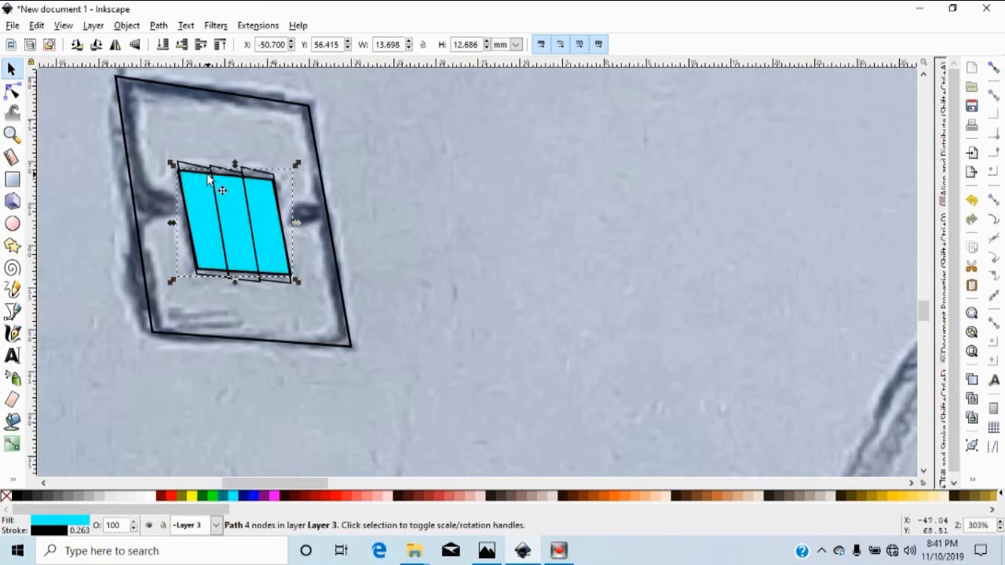
key("ctrl+z")
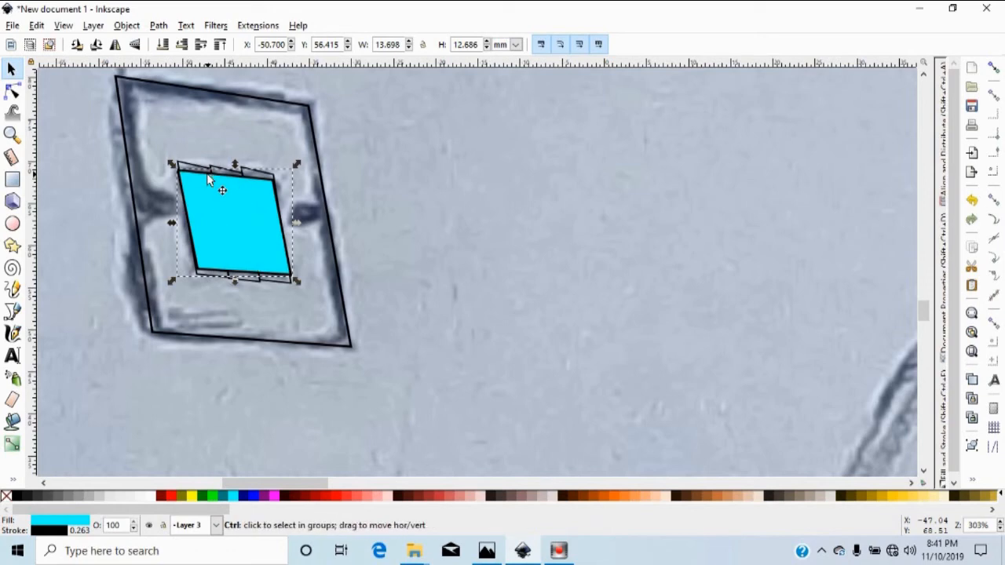
left_click(189, 167, "ctrl+shift")
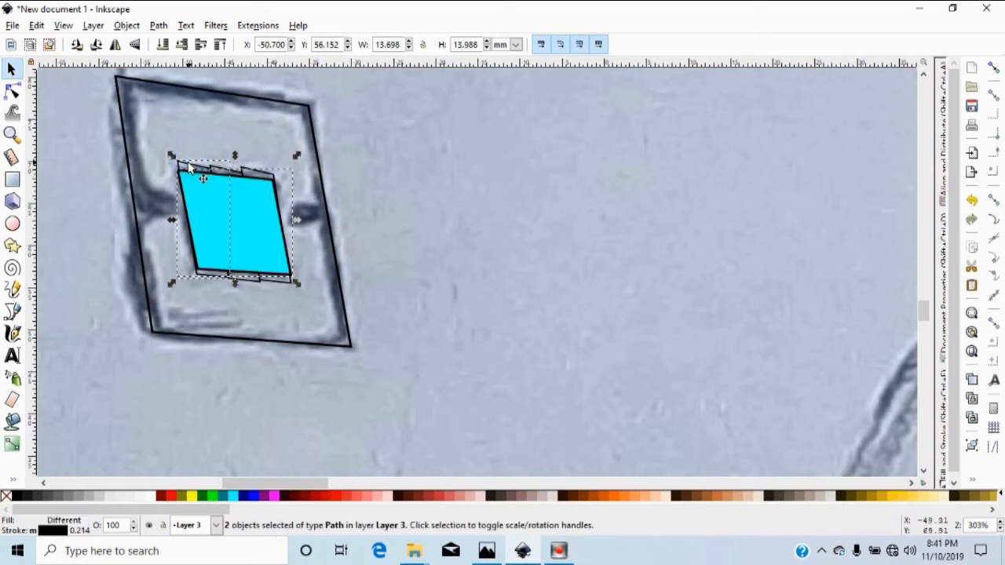
left_click(157, 26)
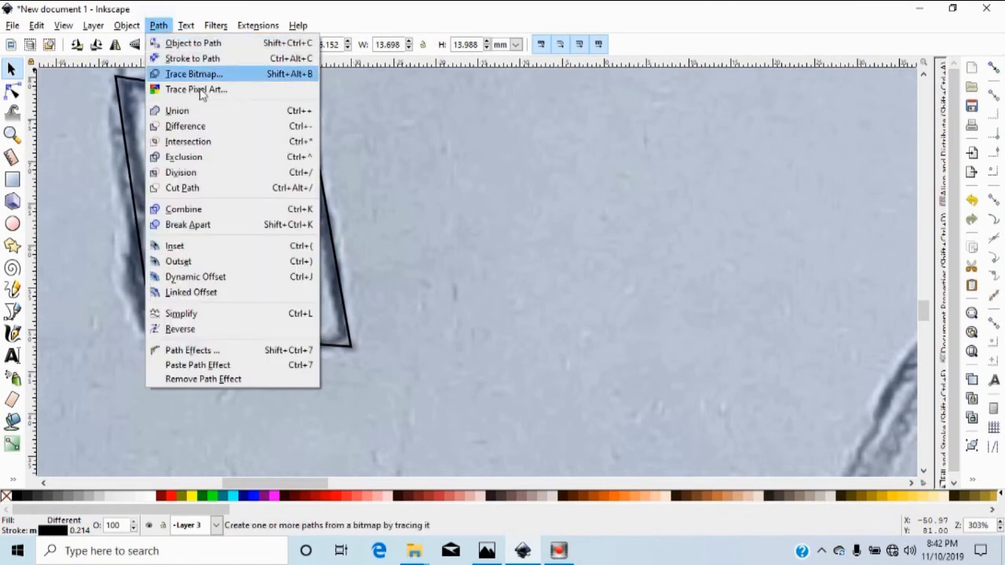
left_click(198, 141)
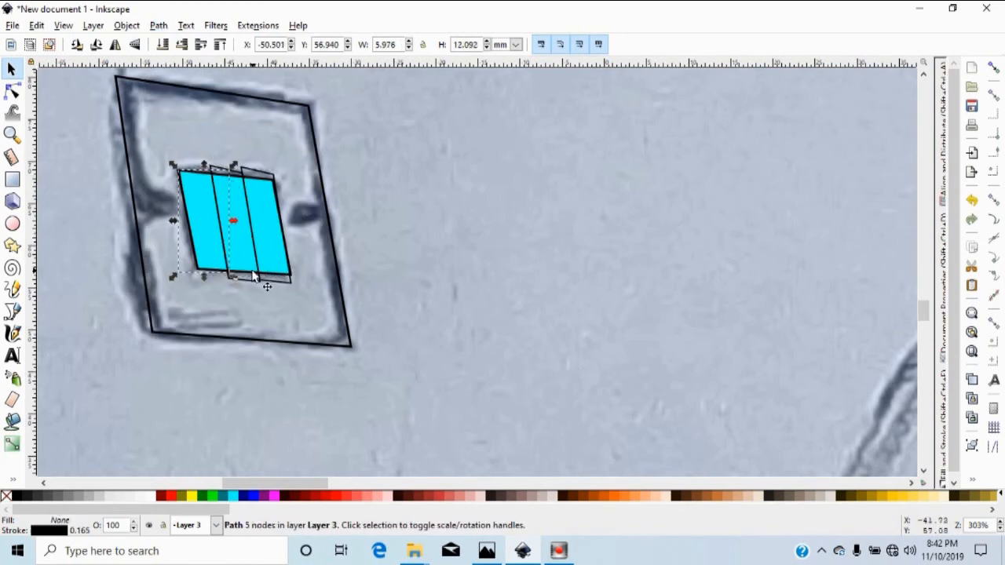
Duplicate the cyan inner panel in place, above the remaining strips.
left_click(238, 180)
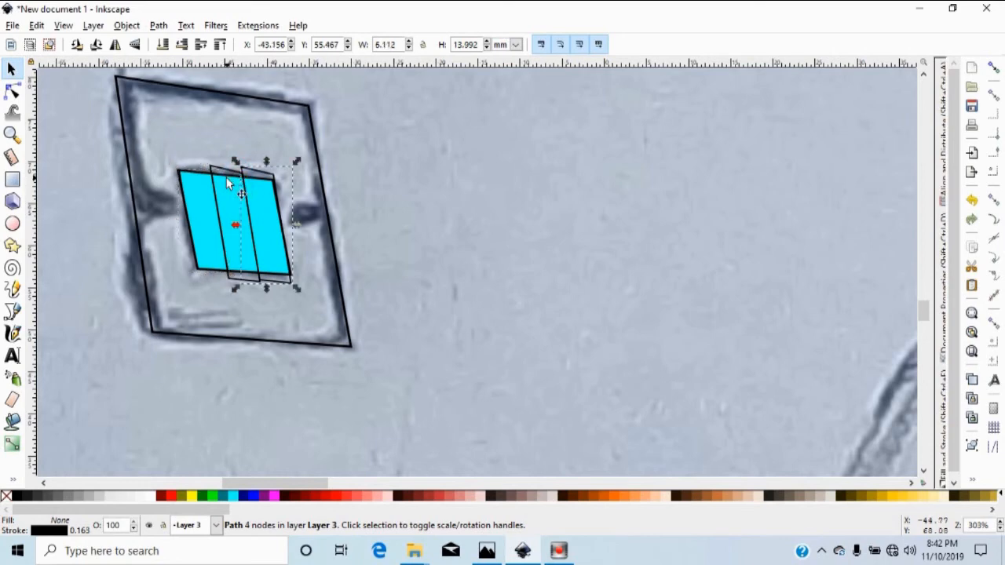
left_click(226, 178)
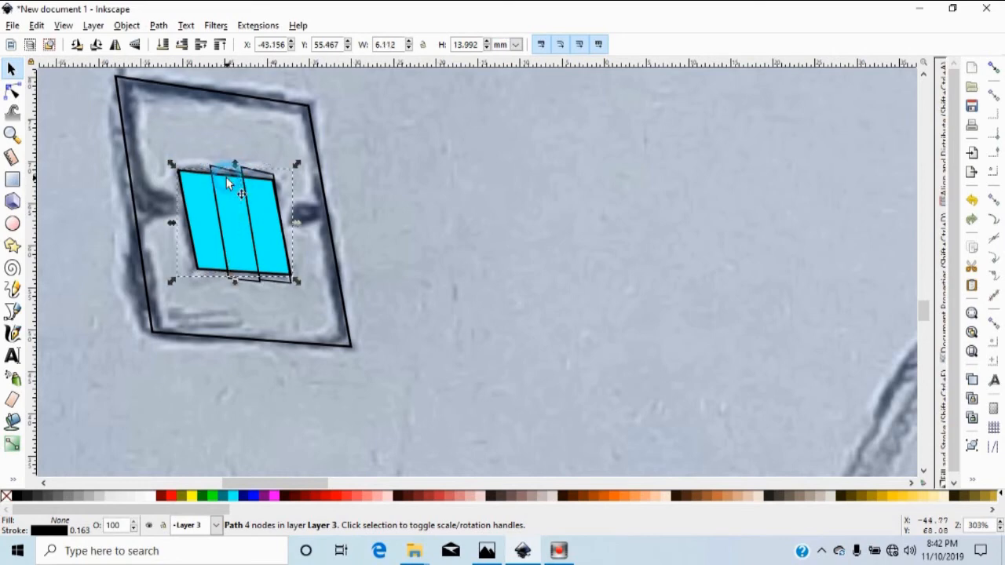
left_click(375, 217)
left_click(239, 222)
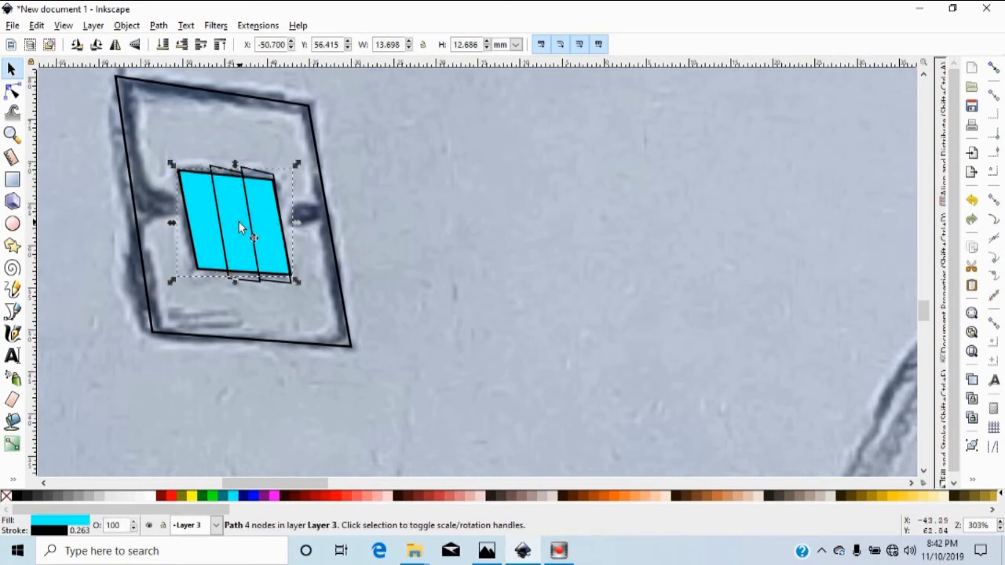
key("ctrl")
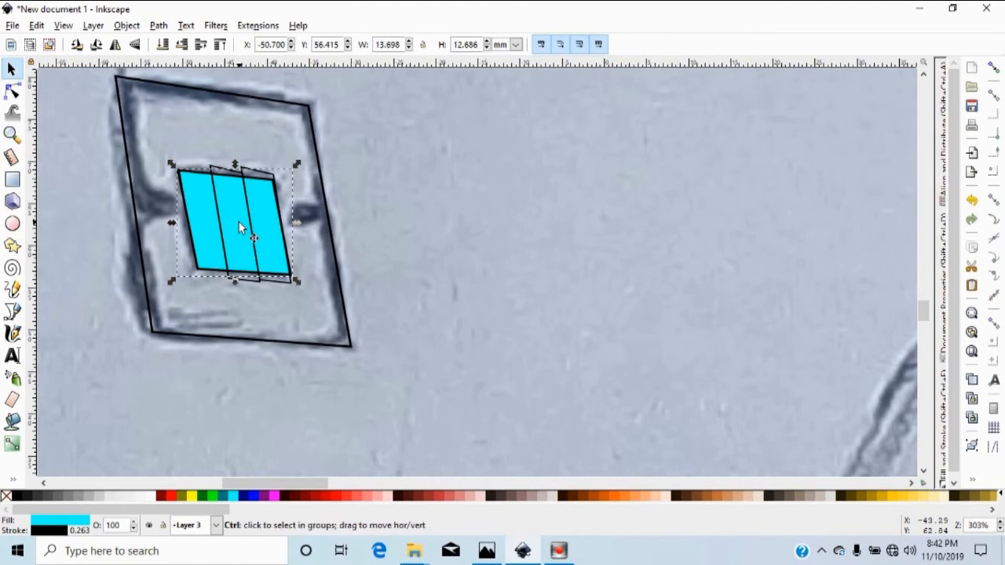
key("ctrl+d")
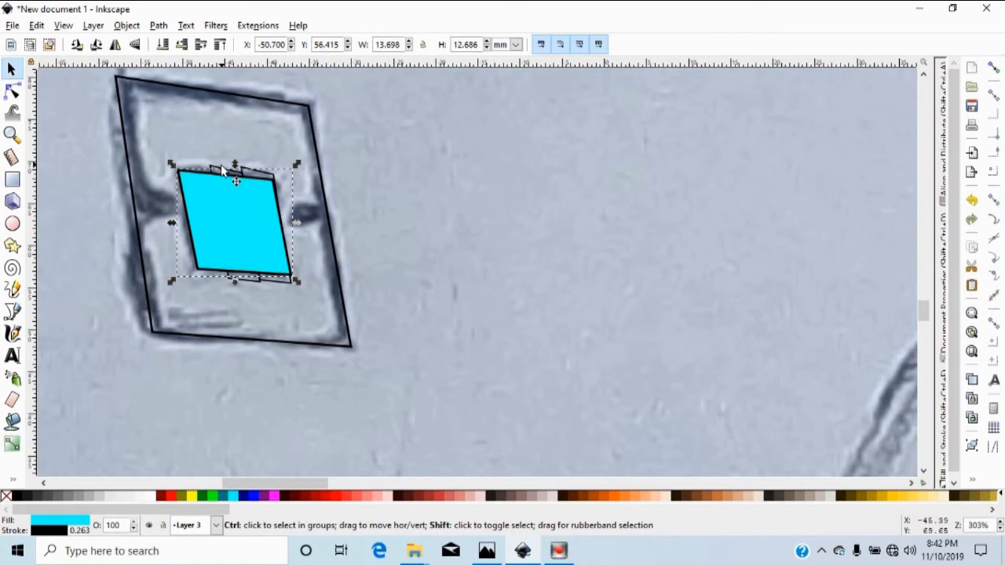
Shift the duplicated cyan panel left to check it, and undo the move.
key("Escape")
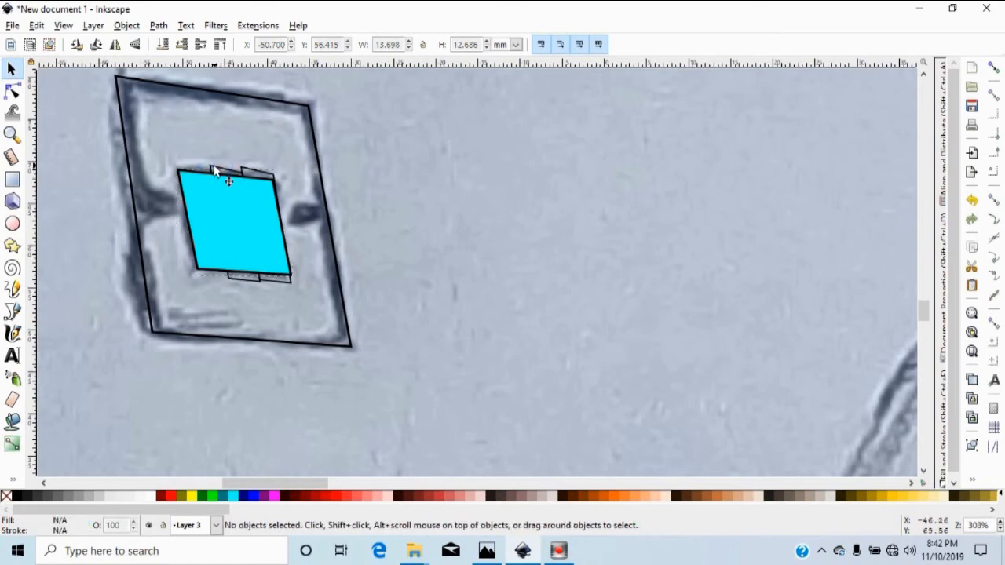
left_click(218, 171)
left_click(330, 206)
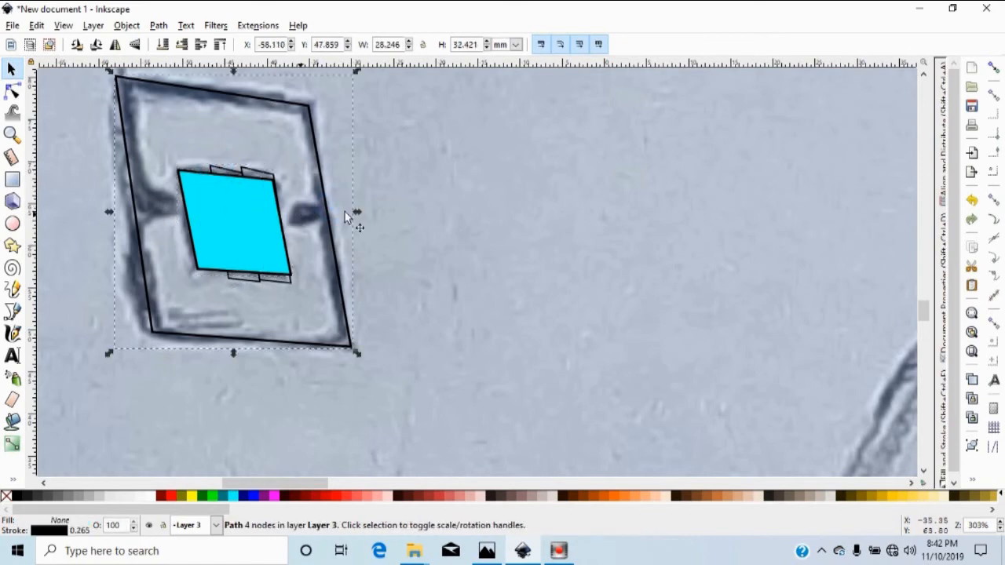
left_click(369, 206)
left_click(217, 194)
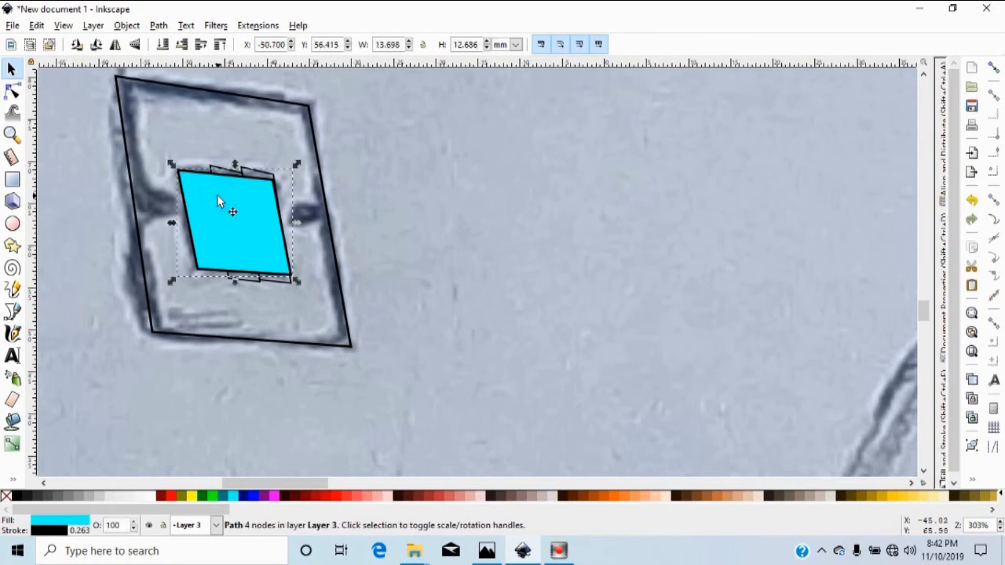
key("ctrl+d")
left_click_drag(217, 194, 196, 198)
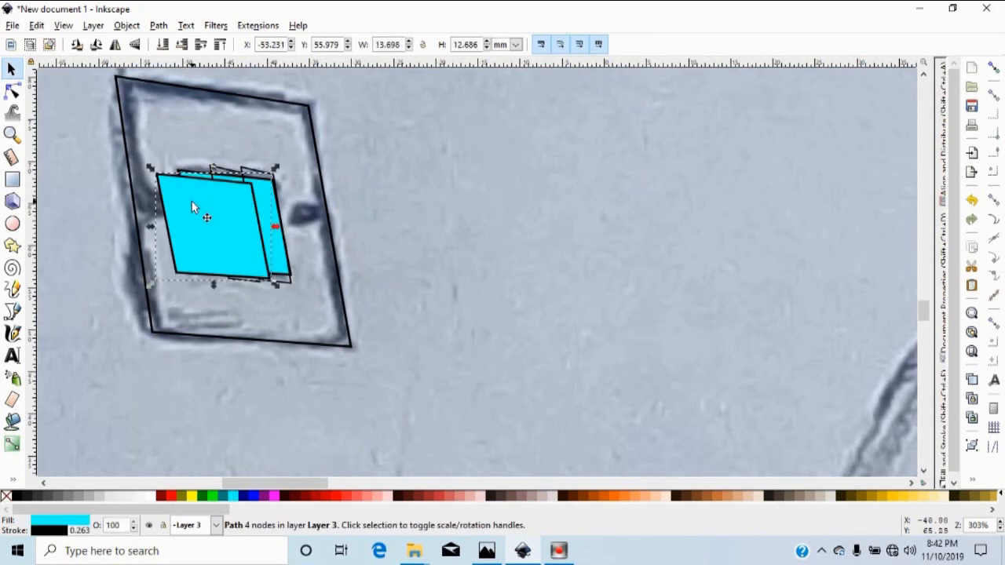
key("ctrl+z")
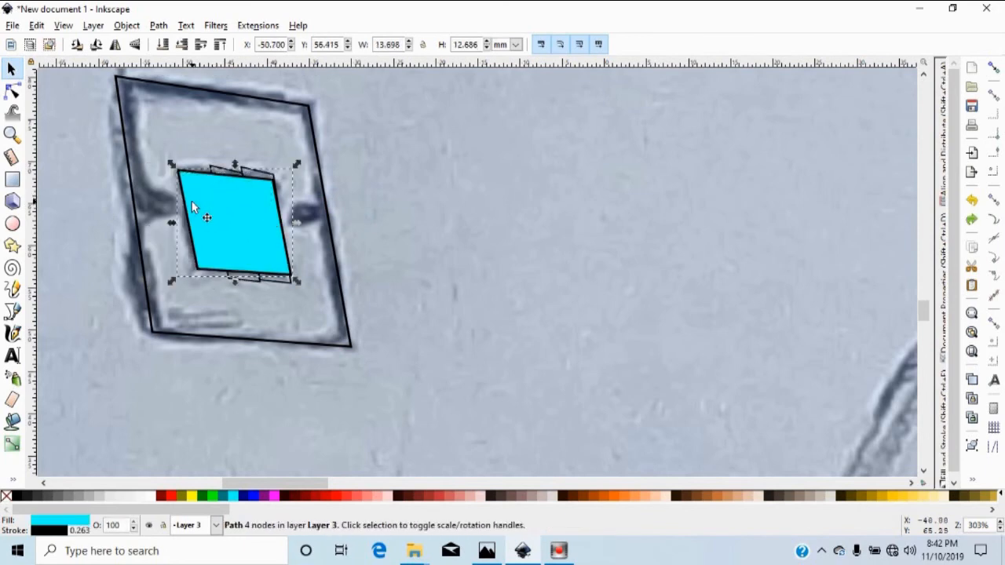
Intersect the duplicated cyan panel with the middle strip.
left_click(212, 165, "shift")
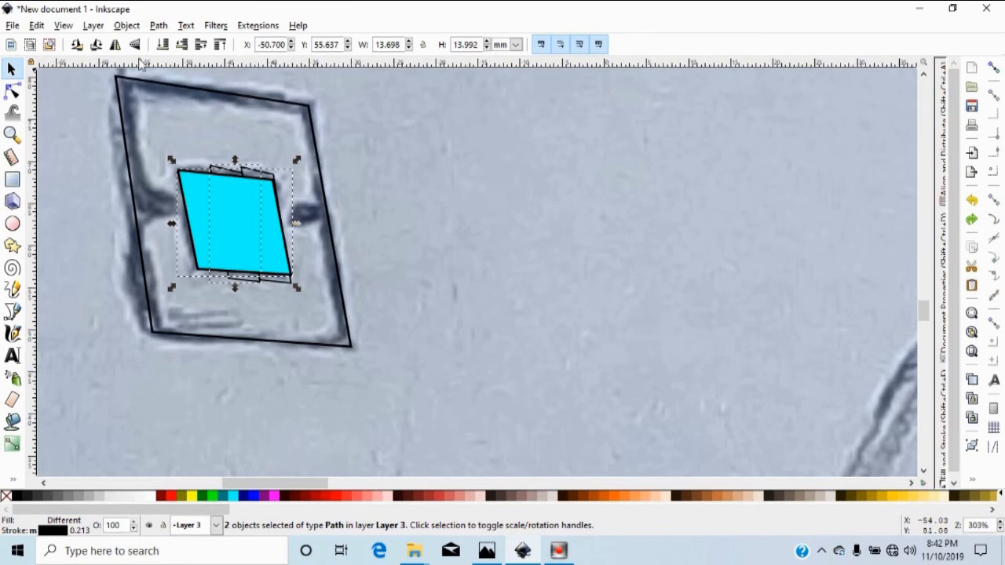
left_click(158, 25)
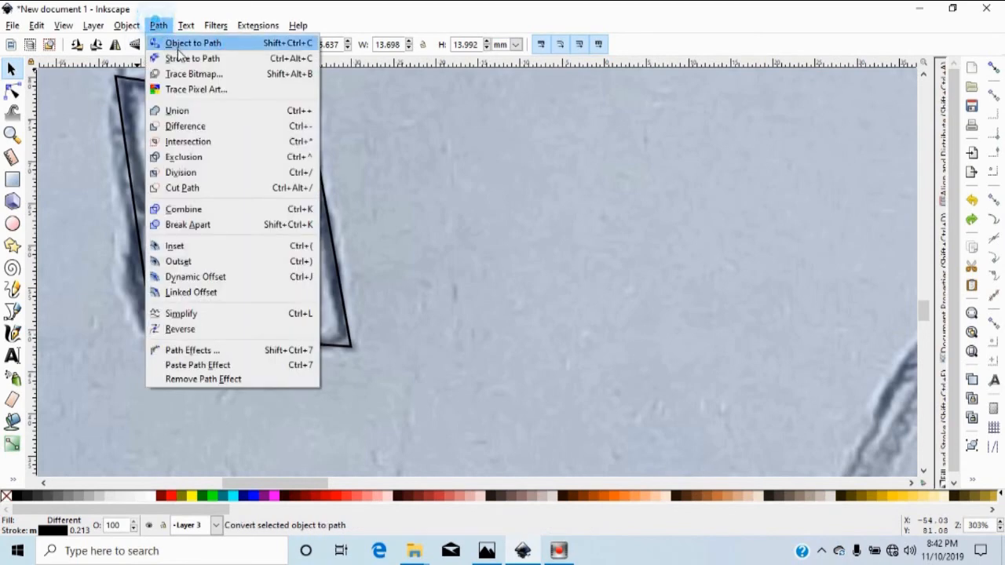
left_click(202, 138)
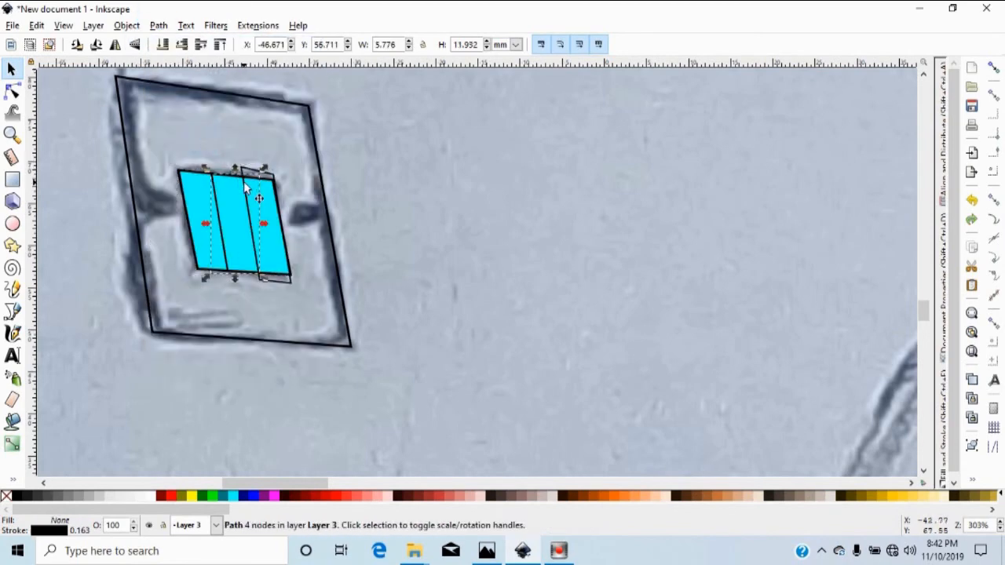
Duplicate the cyan panel again and intersect the copy with the rightmost strip.
left_click(200, 204)
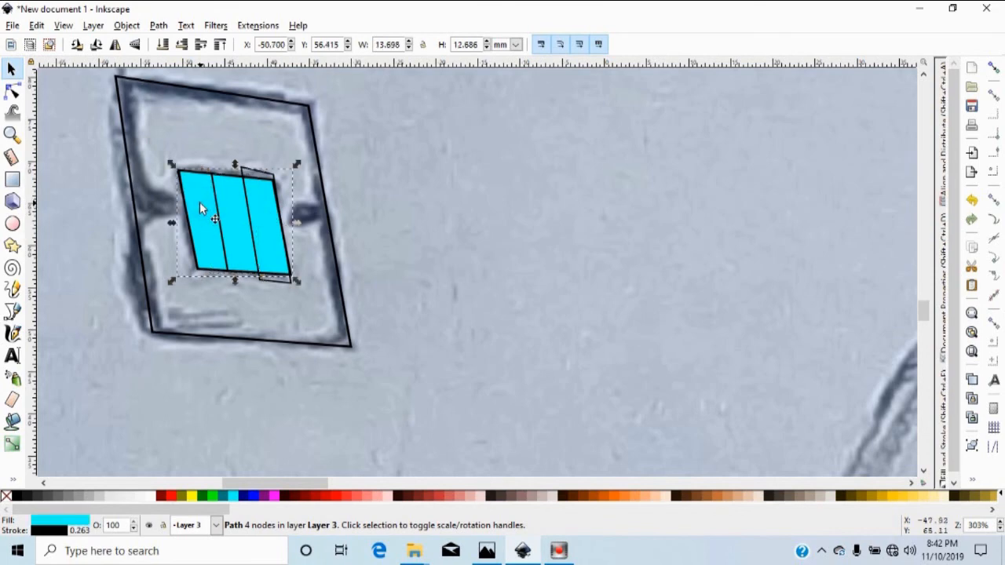
key("ctrl+d")
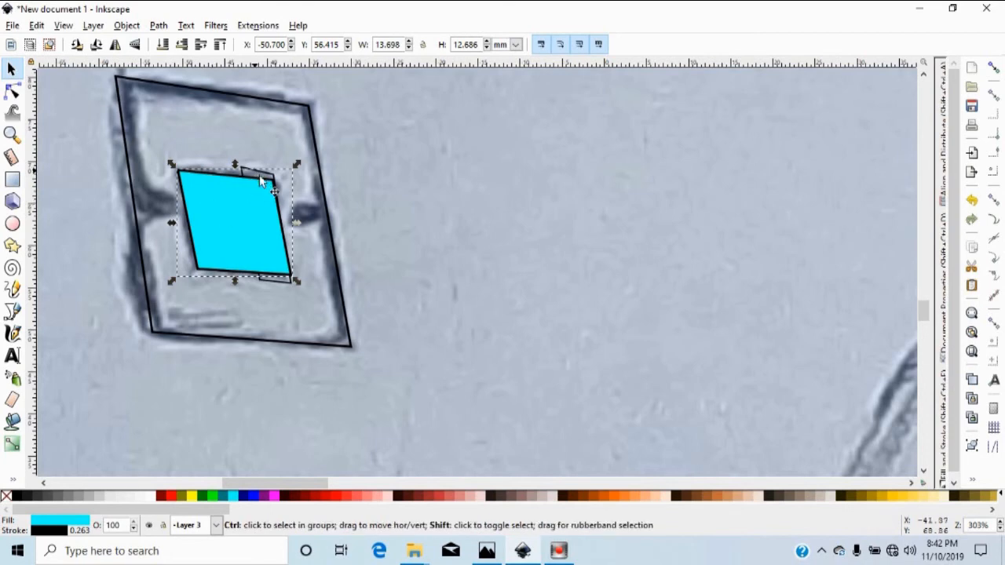
left_click(277, 286, "shift")
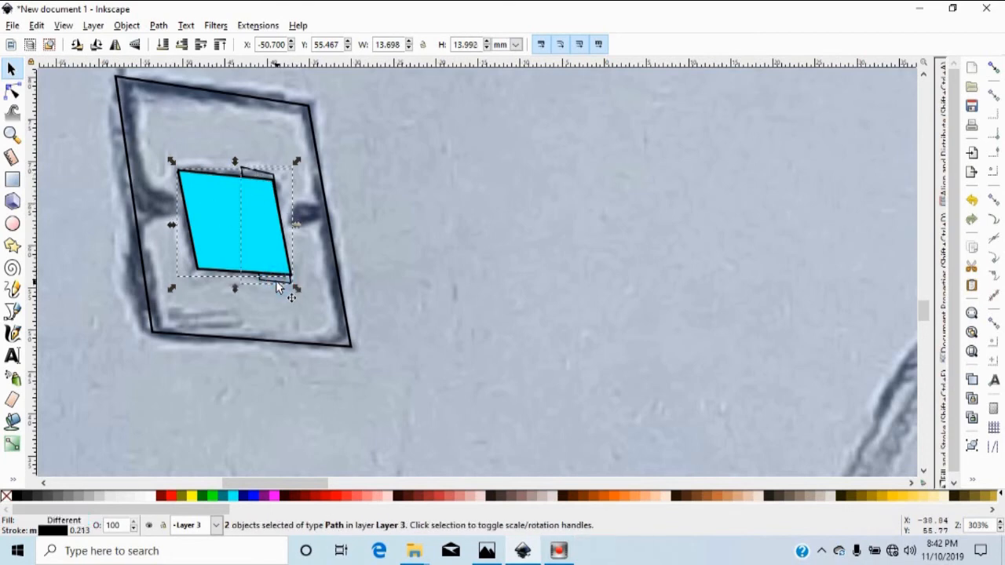
left_click(159, 26)
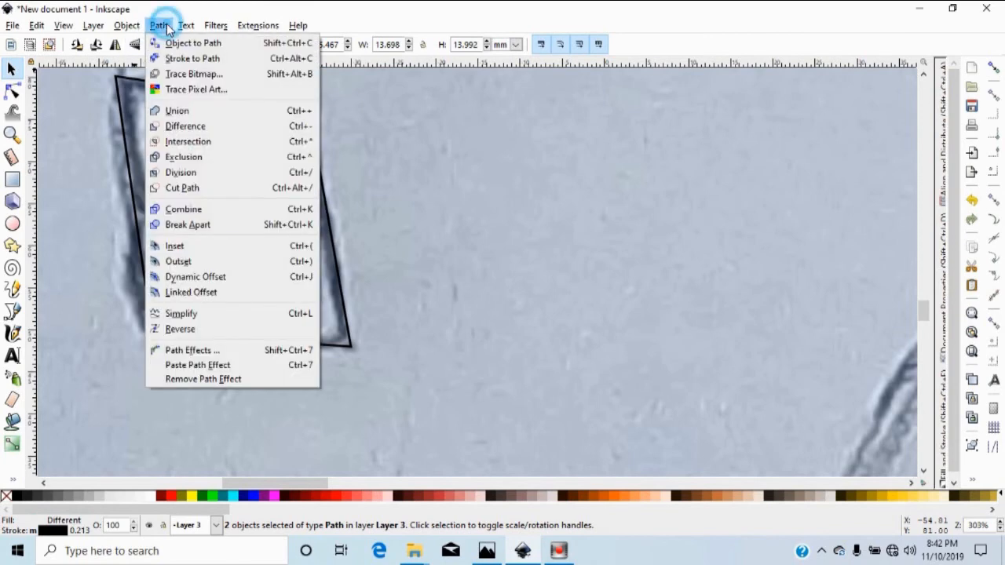
left_click(209, 143)
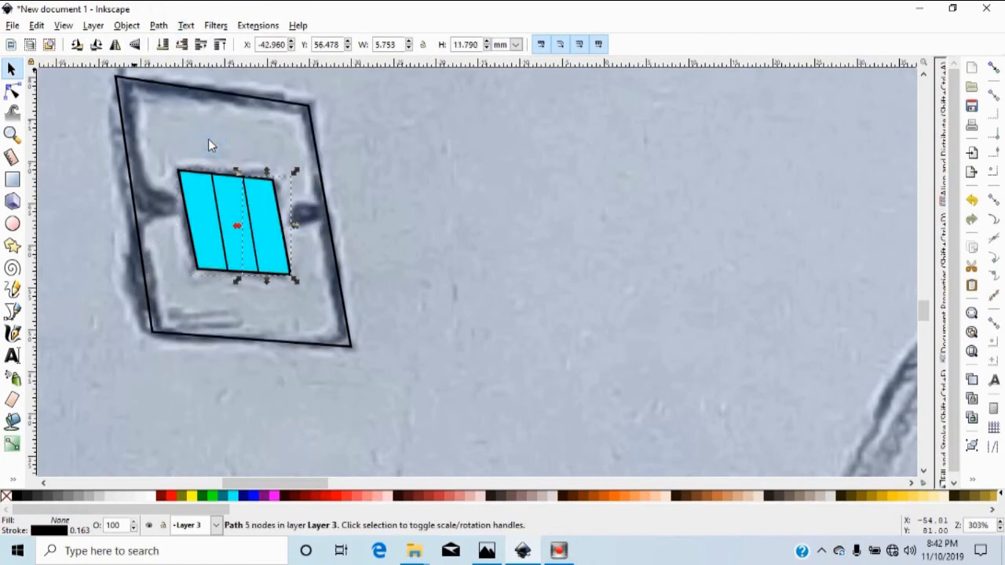
Trace the left sketched notch as a closed BSpline path about 7.6 by 3.6 mm, overlapping the outer frame's left edge.
left_click(489, 222)
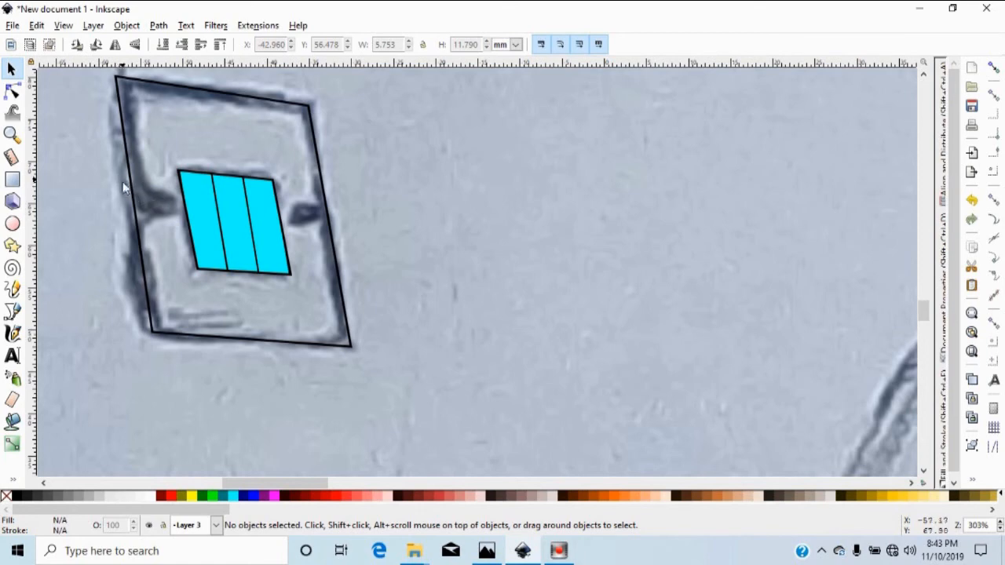
left_click(17, 182)
left_click(12, 312)
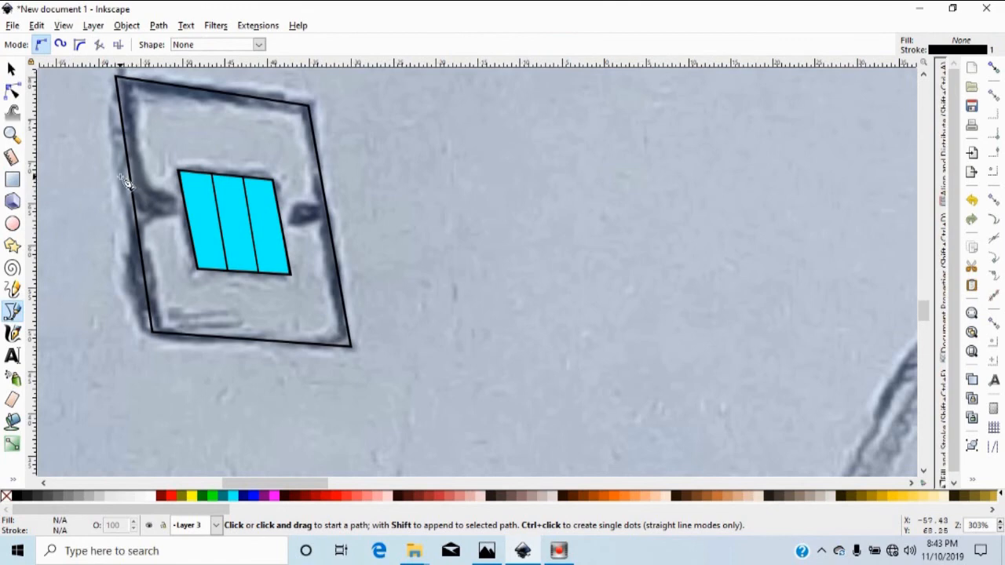
left_click(80, 45)
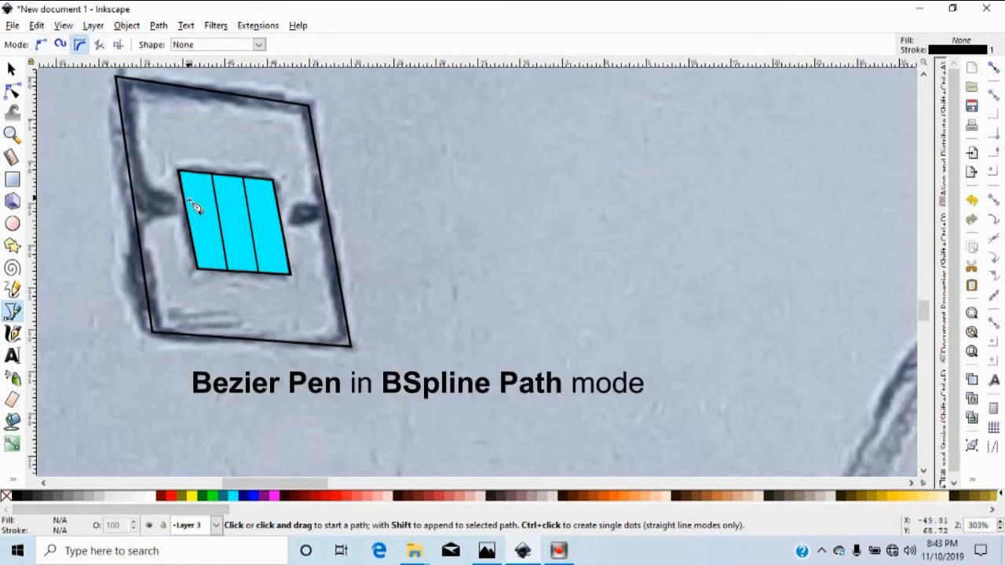
left_click(110, 184)
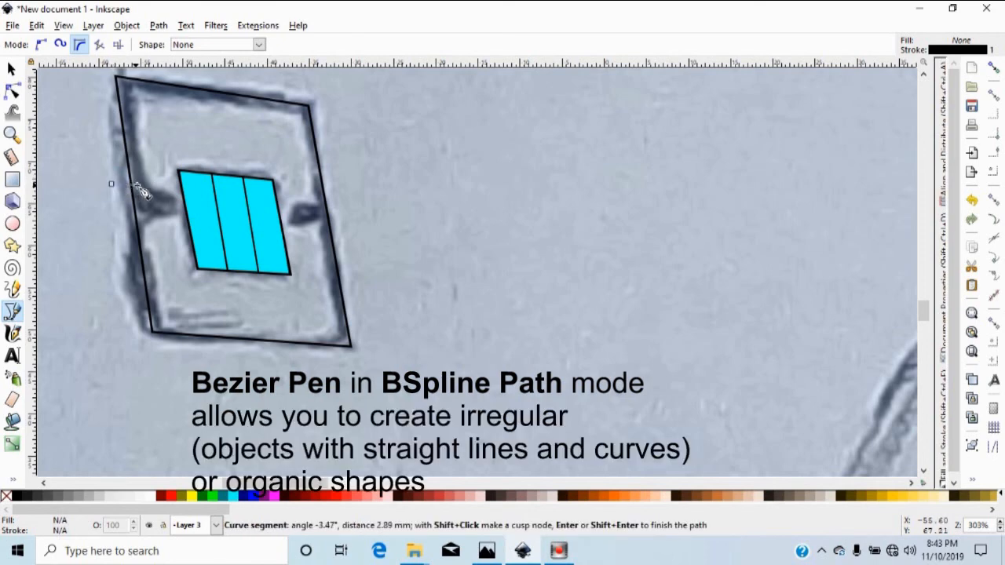
left_click(174, 196)
left_click(178, 208)
left_click(165, 215)
left_click(143, 211)
left_click(114, 209)
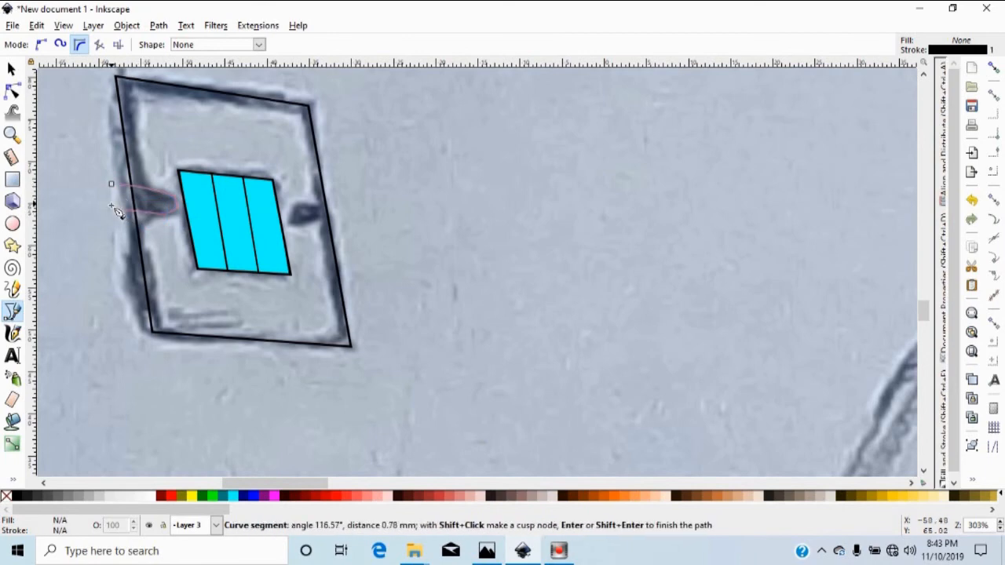
left_click(112, 185)
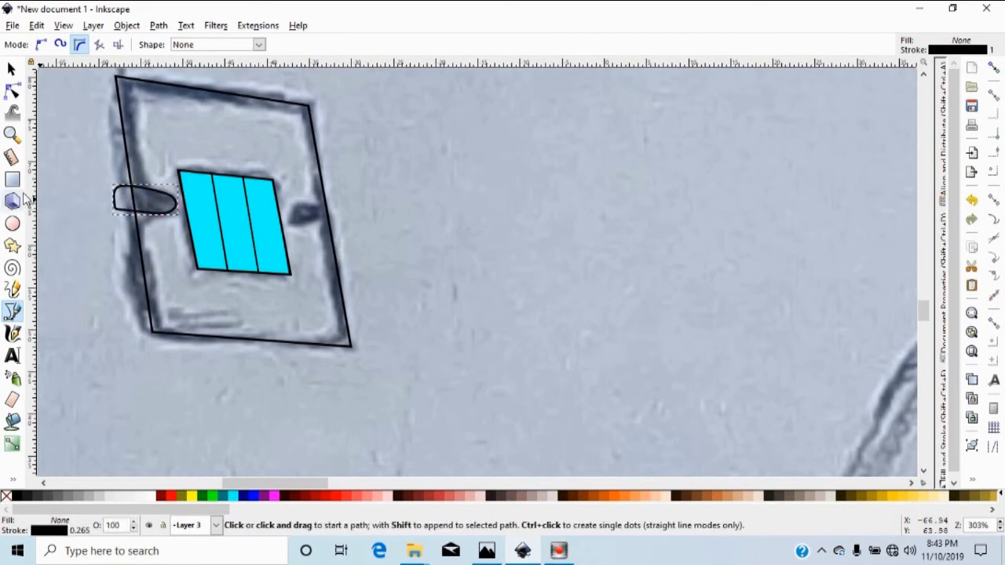
Duplicate the rounded notch shape and place the copy over the right sketched notch, across the frame's right edge.
left_click(13, 70)
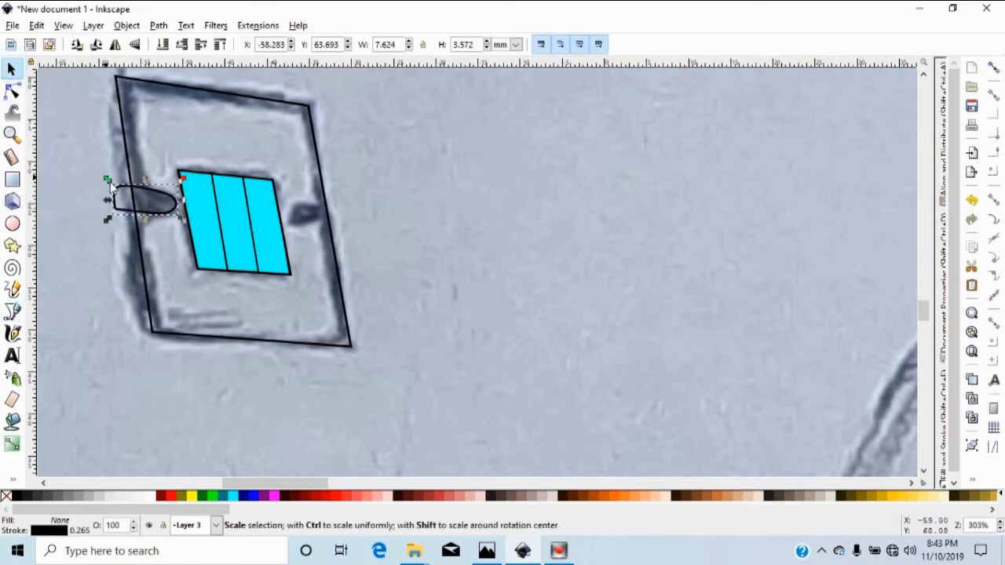
key("ctrl+d")
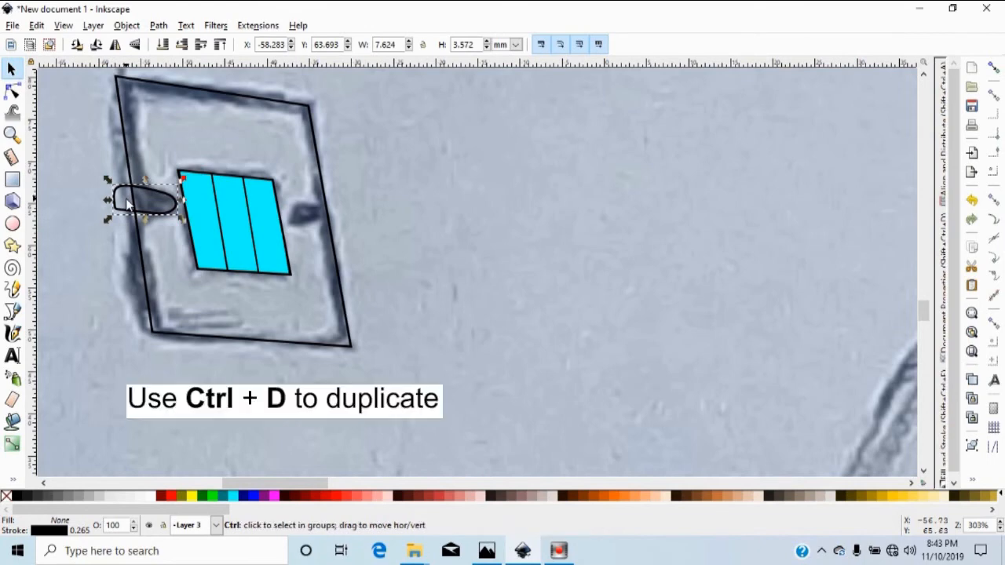
left_click_drag(128, 201, 316, 210)
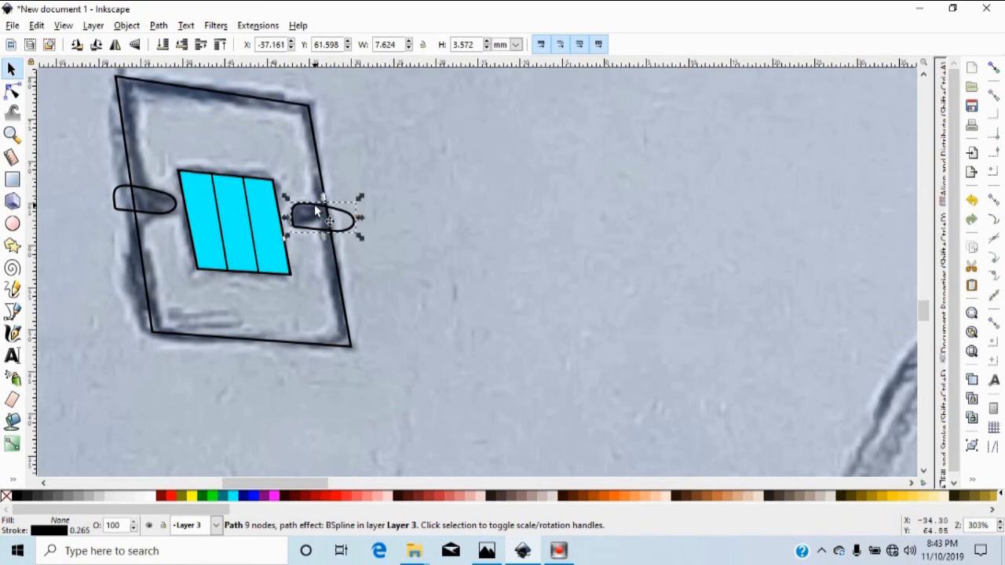
Rotate the notch copy 180 degrees so its rounded end points toward the cyan panel.
left_click(136, 49)
left_click(137, 49)
left_click(77, 48)
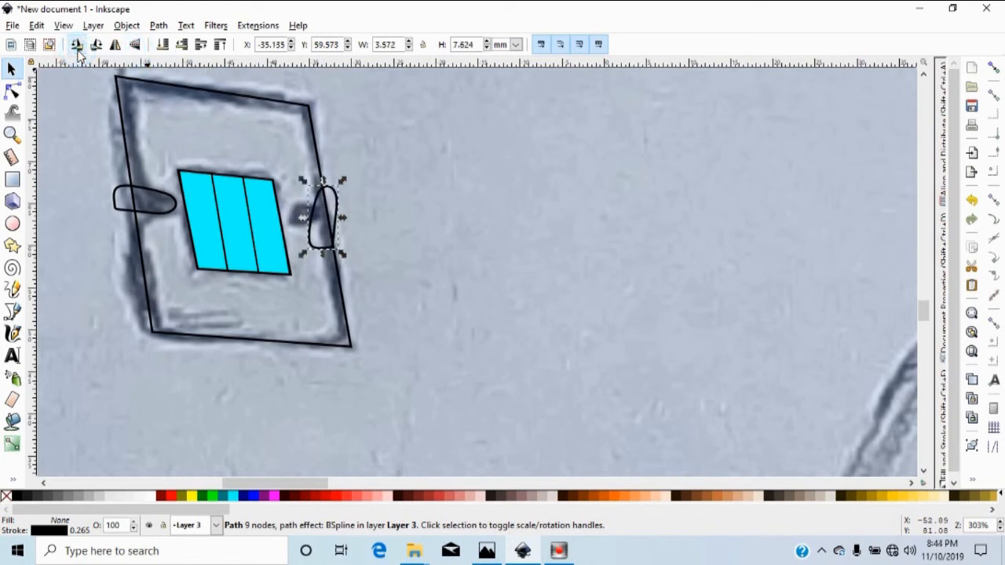
left_click(77, 48)
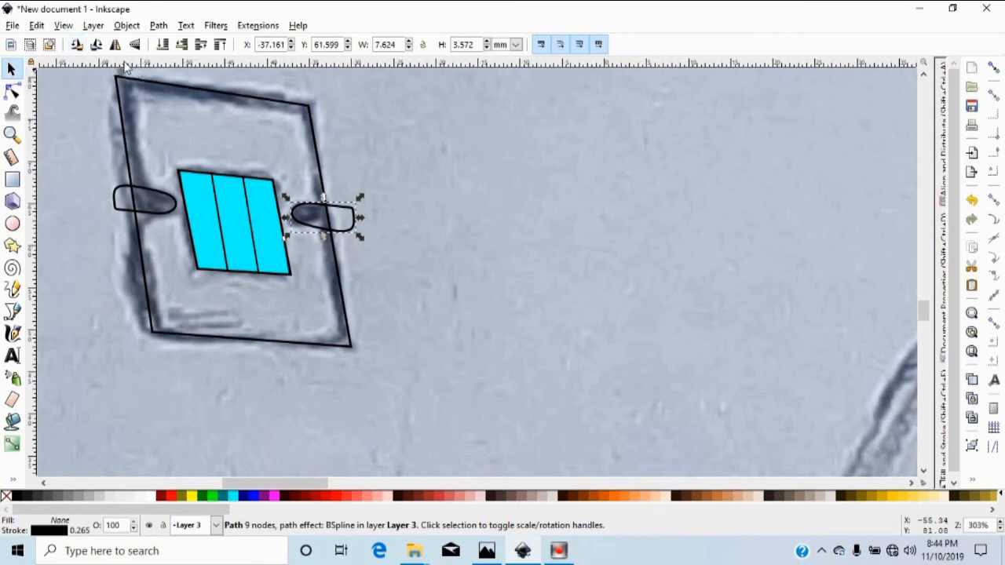
Rotate the right notch shape slightly and nudge it up to about Y 62.1 mm to match the sketch.
left_click(345, 209)
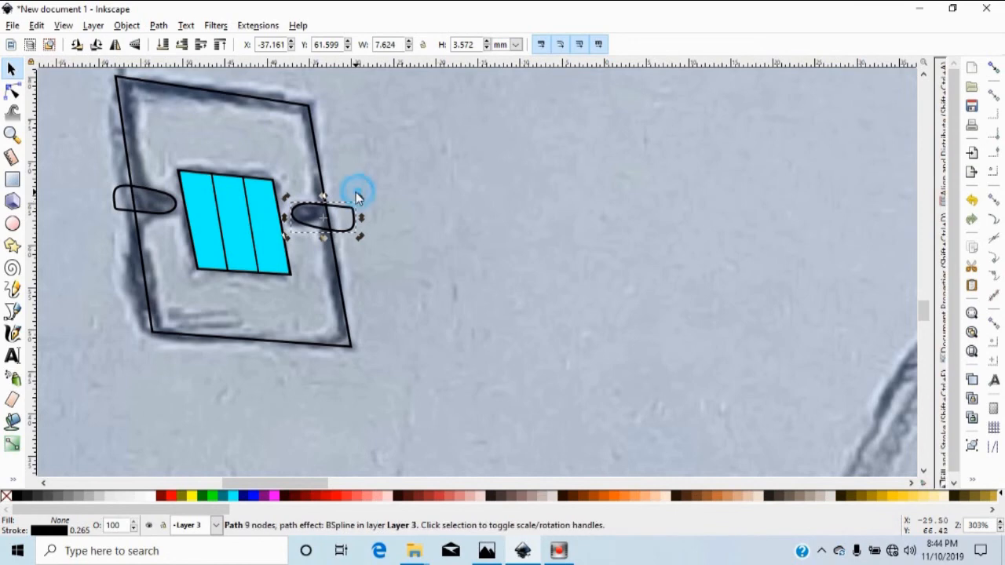
left_click(366, 202)
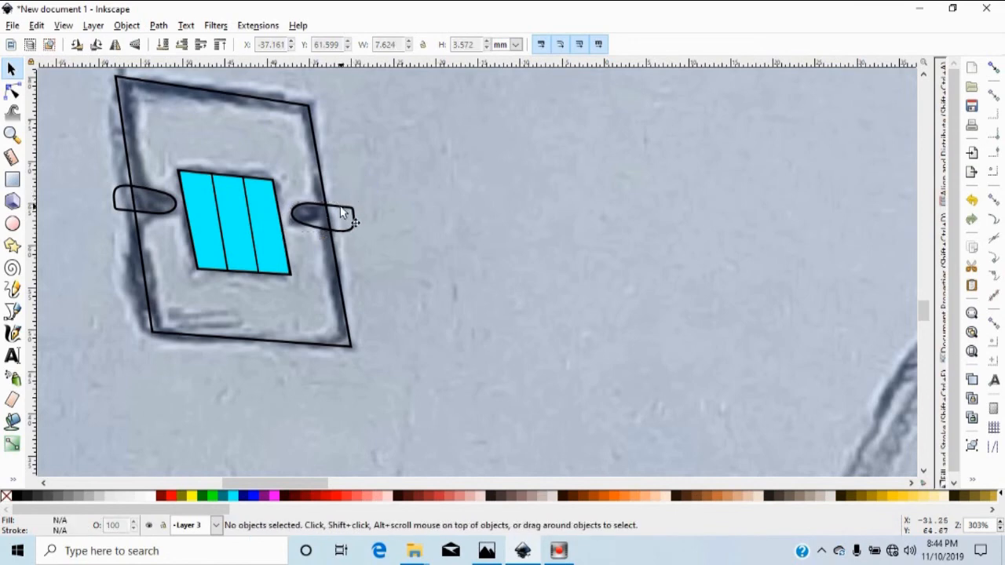
left_click(341, 212)
left_click(342, 212)
left_click_drag(360, 197, 363, 202)
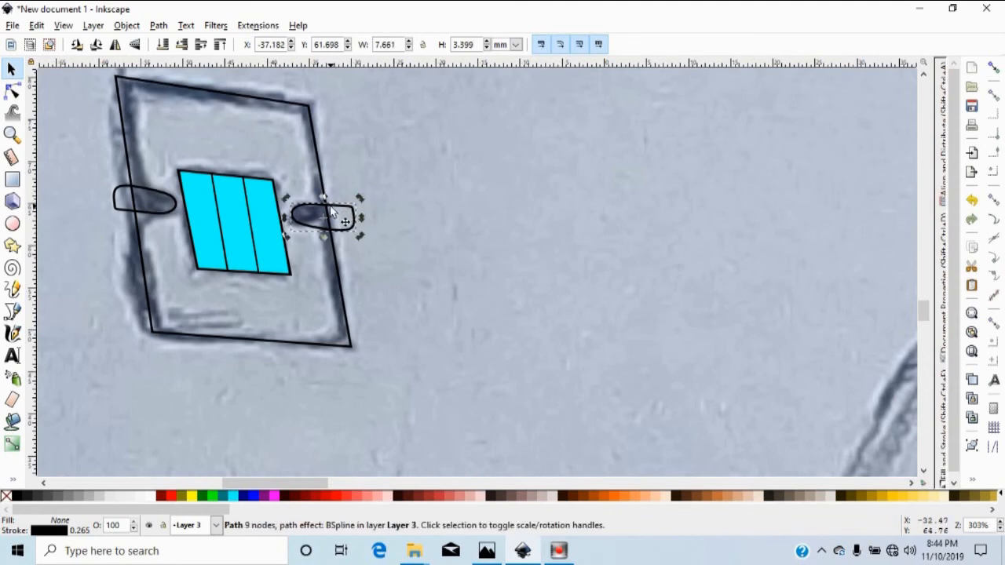
left_click_drag(333, 214, 332, 210)
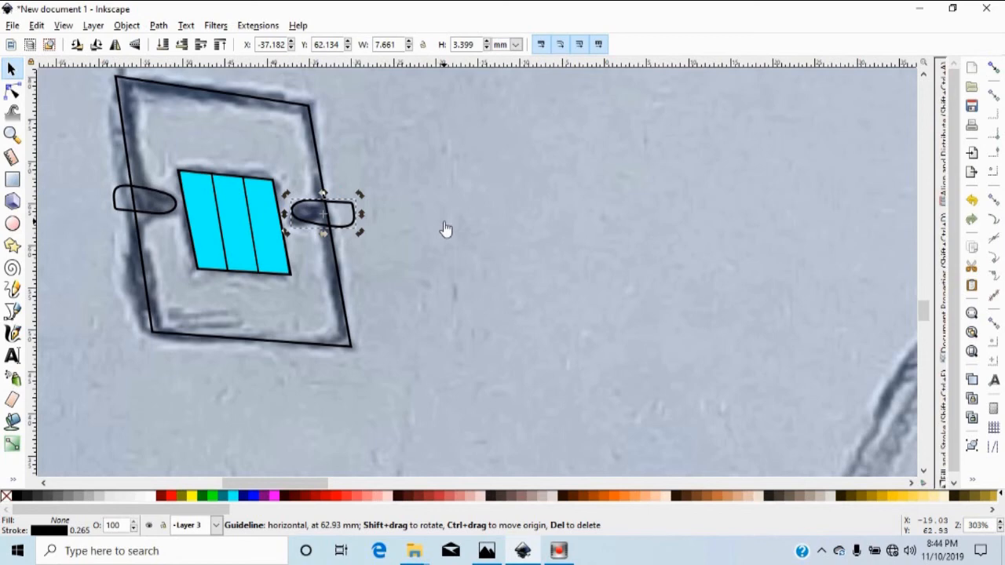
Duplicate the outer frame and intersect the copy with the left notch shape to trim it at the frame edge.
left_click(161, 217)
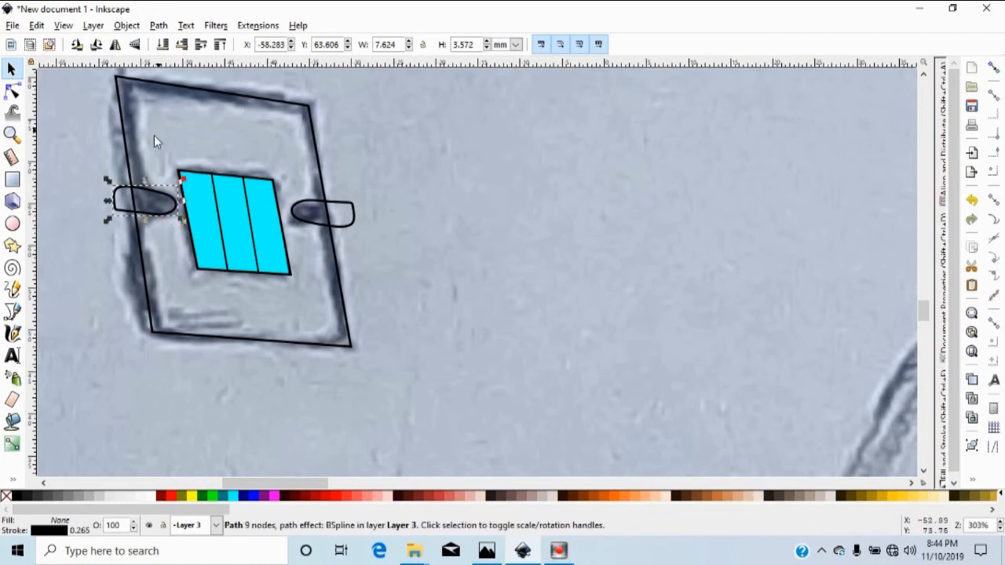
left_click(124, 138)
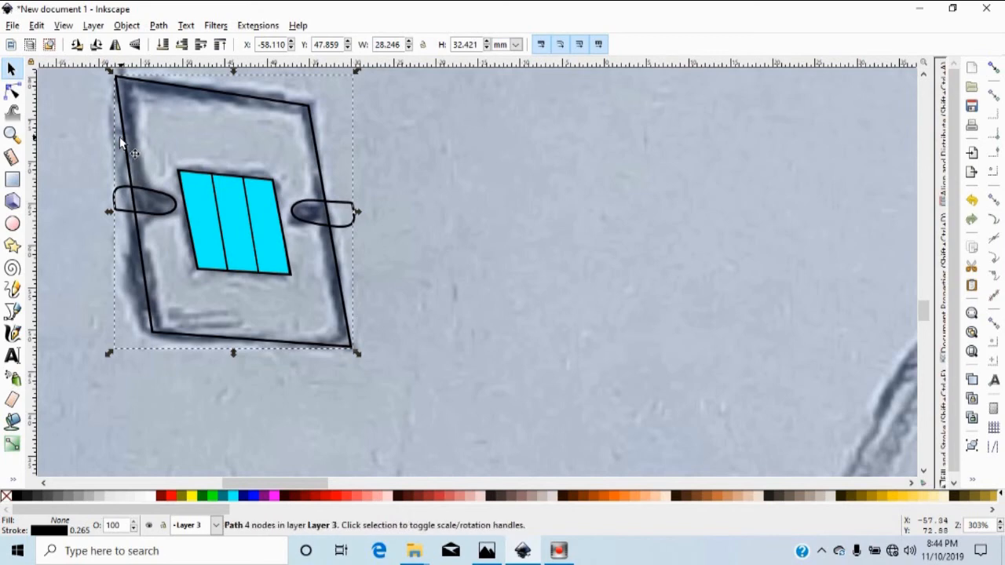
left_click(148, 193, "shift")
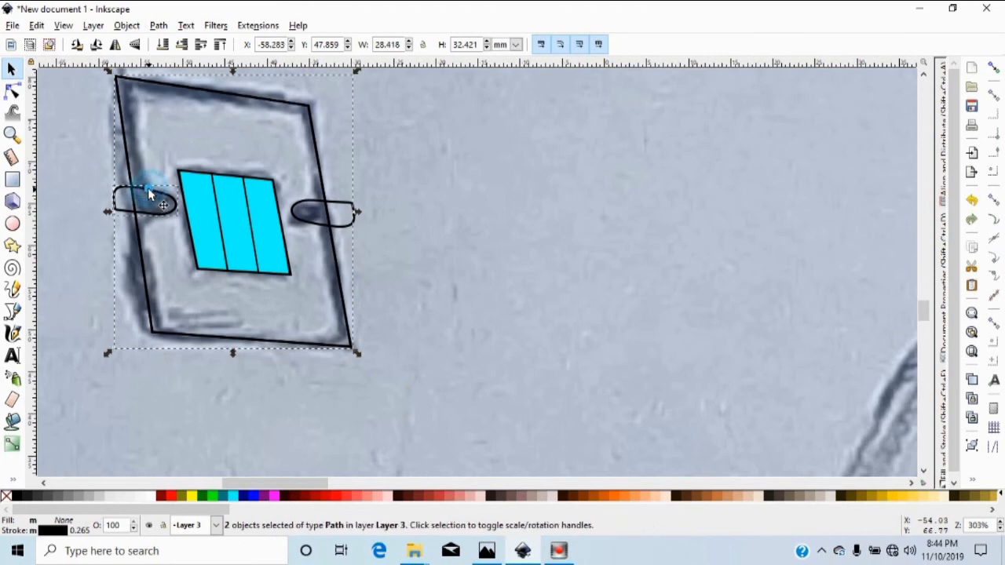
left_click(158, 25)
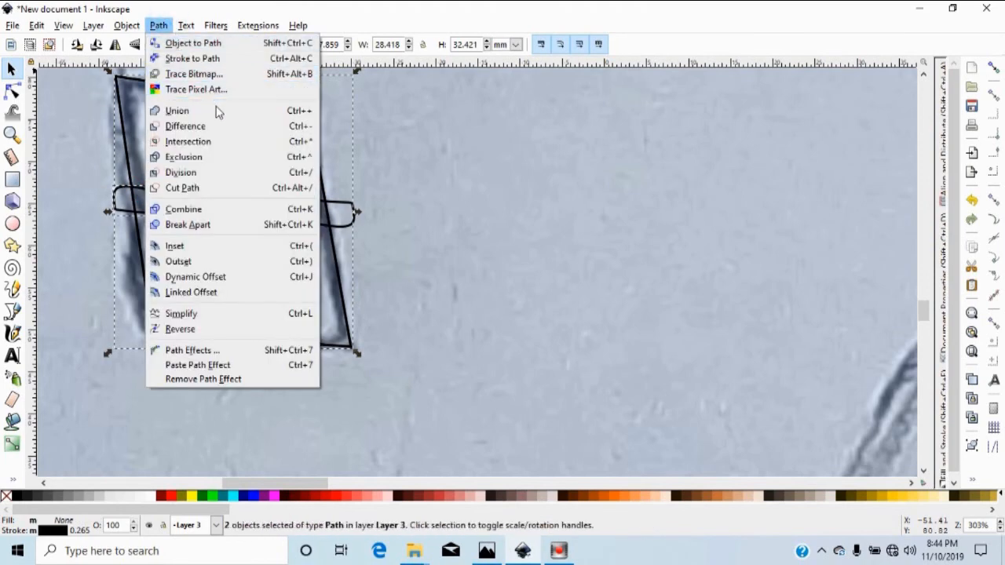
left_click(214, 141)
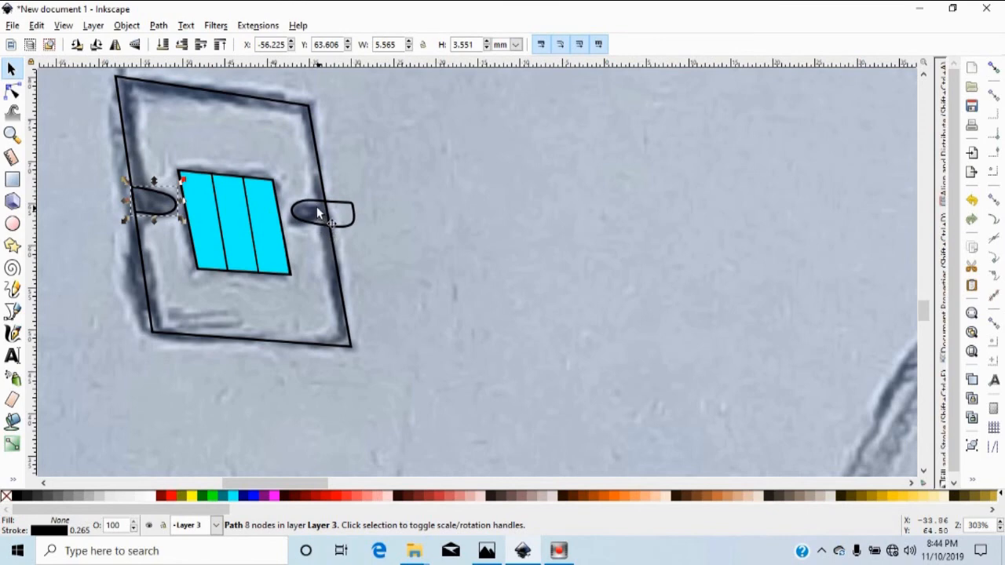
Duplicate the outer frame again and intersect the copy with the right notch shape.
left_click(292, 101)
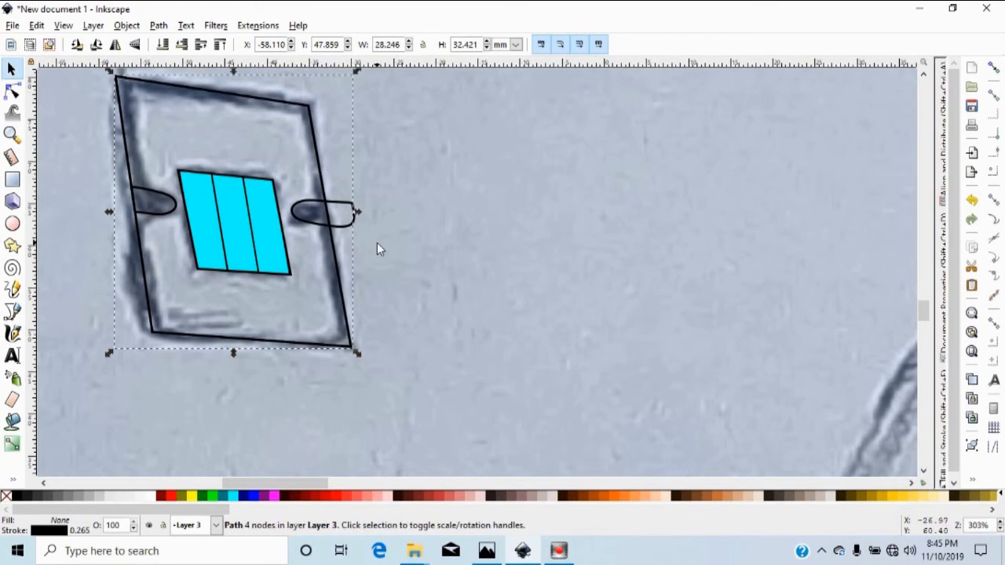
left_click(311, 202, "shift")
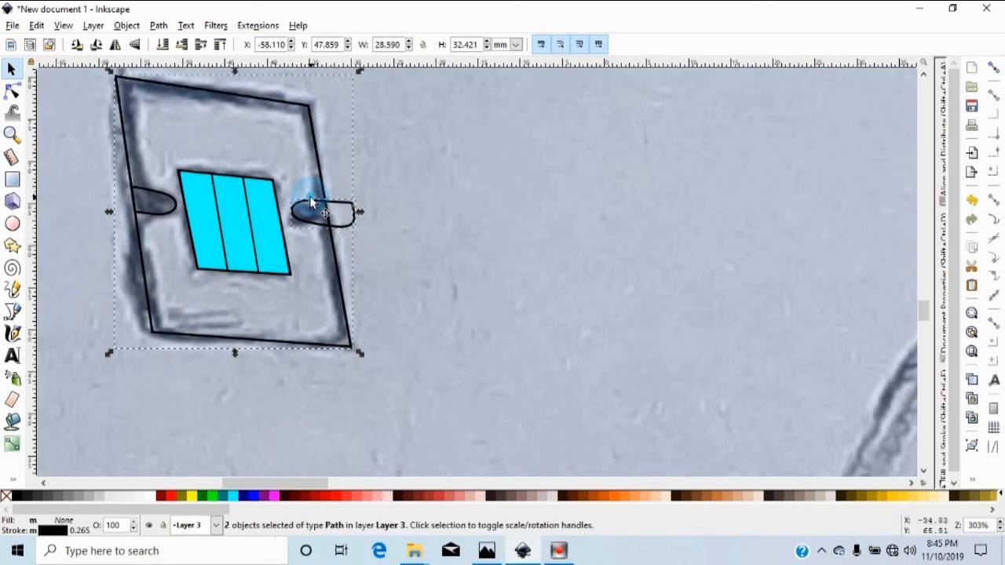
left_click(158, 25)
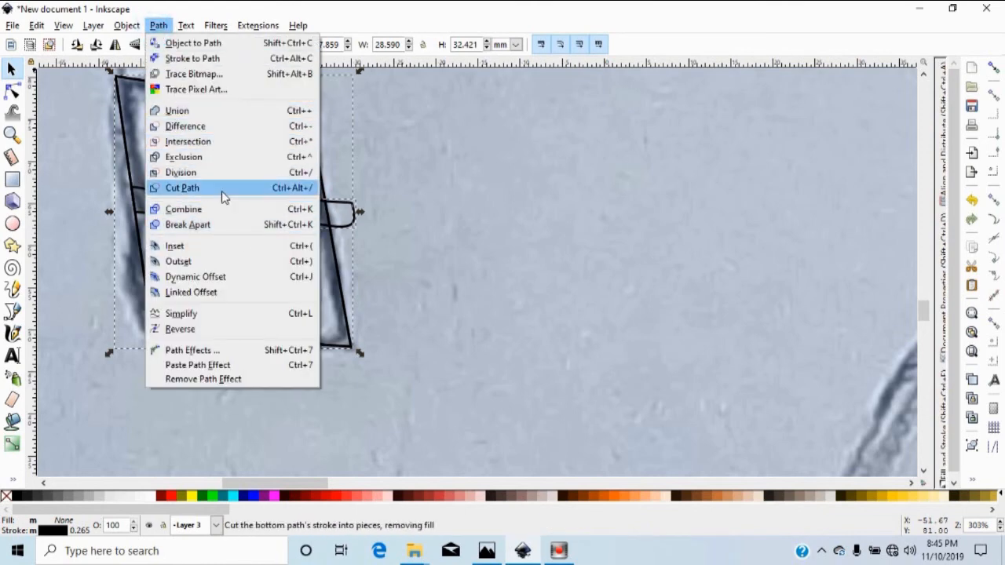
left_click(214, 141)
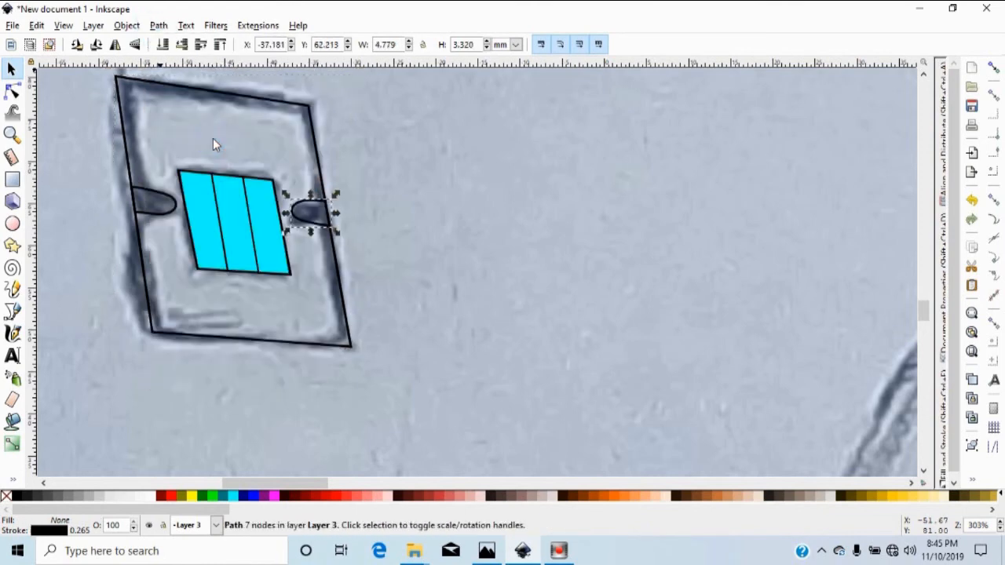
Fill the left notch with red (#FF0000).
left_click(146, 194)
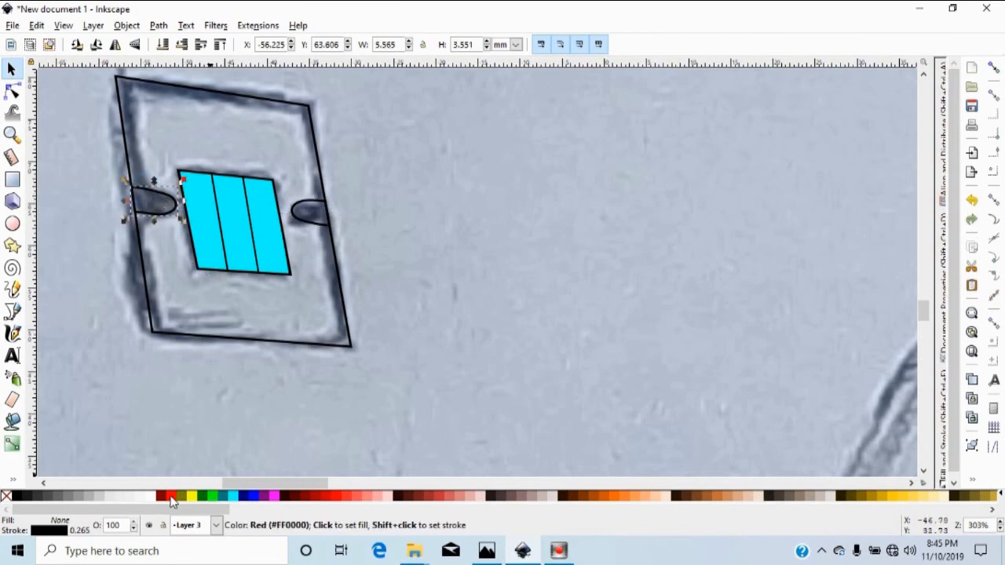
left_click(337, 497)
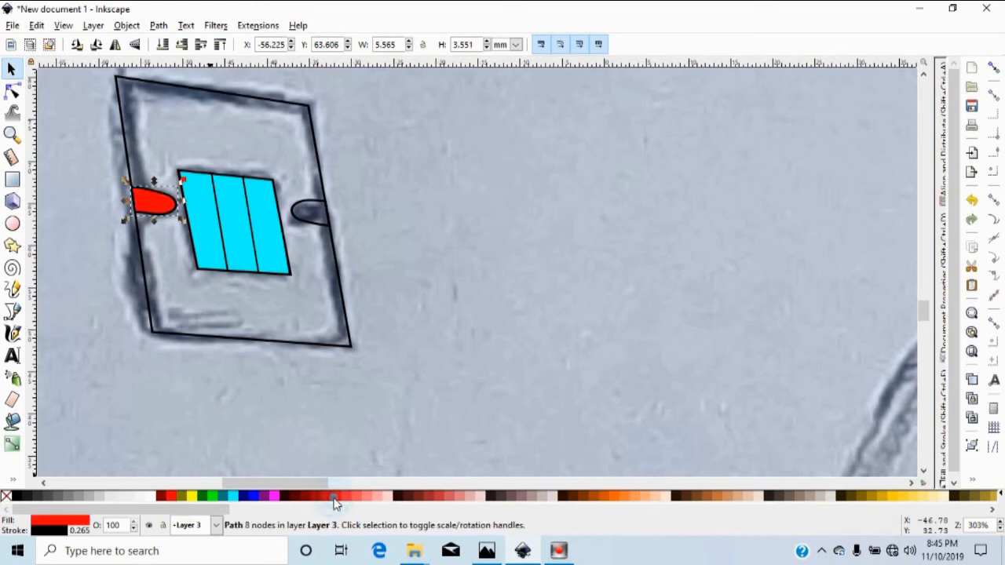
Copy the left notch's fill RGBA code ff0000ff and paste it onto the right notch as its fill.
left_click(298, 226)
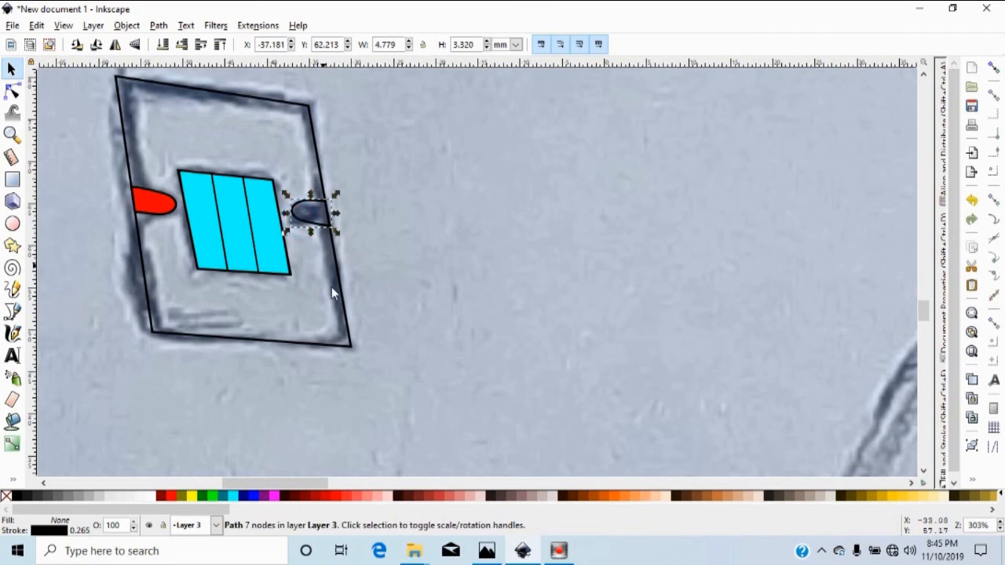
left_click(146, 194)
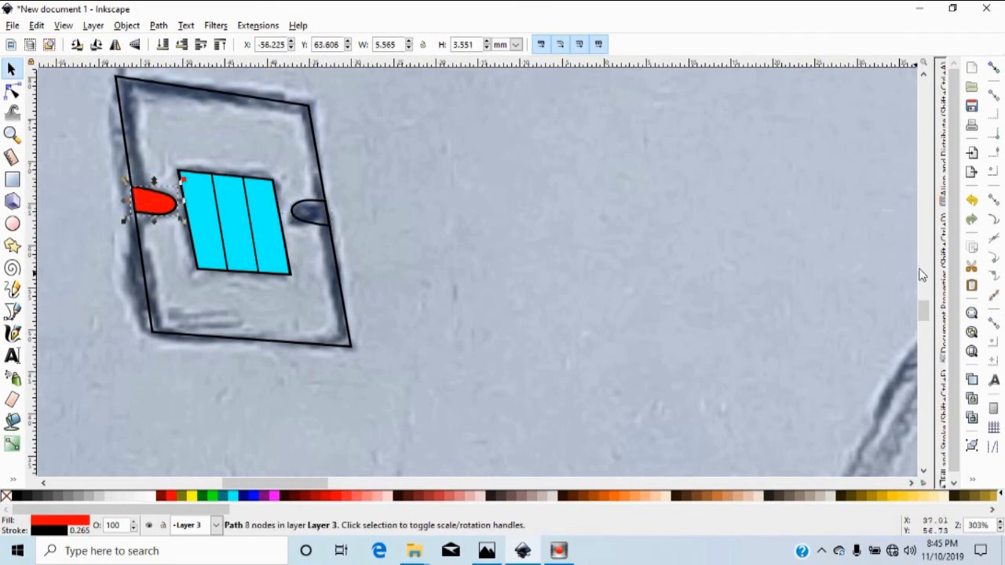
left_click(941, 416)
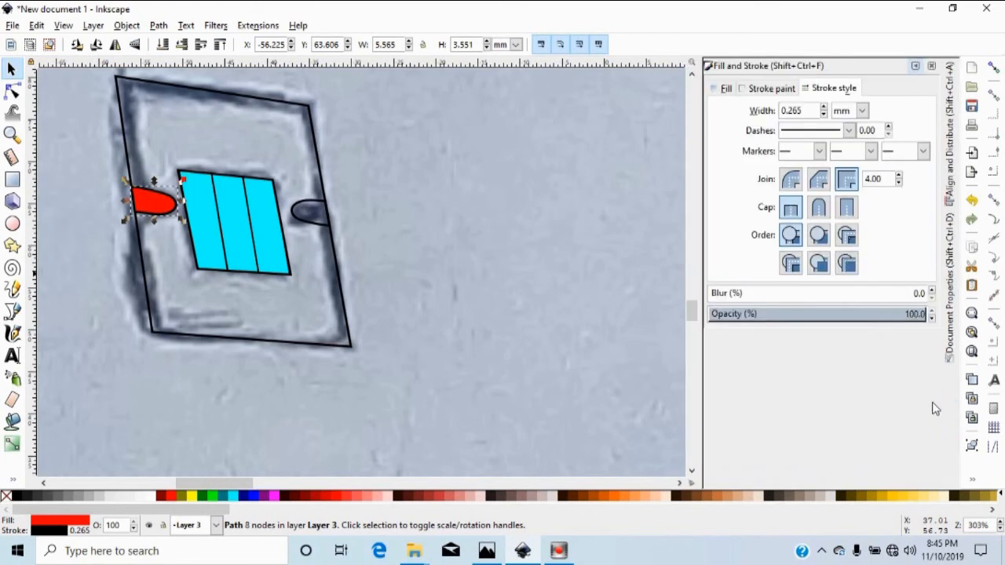
left_click(720, 88)
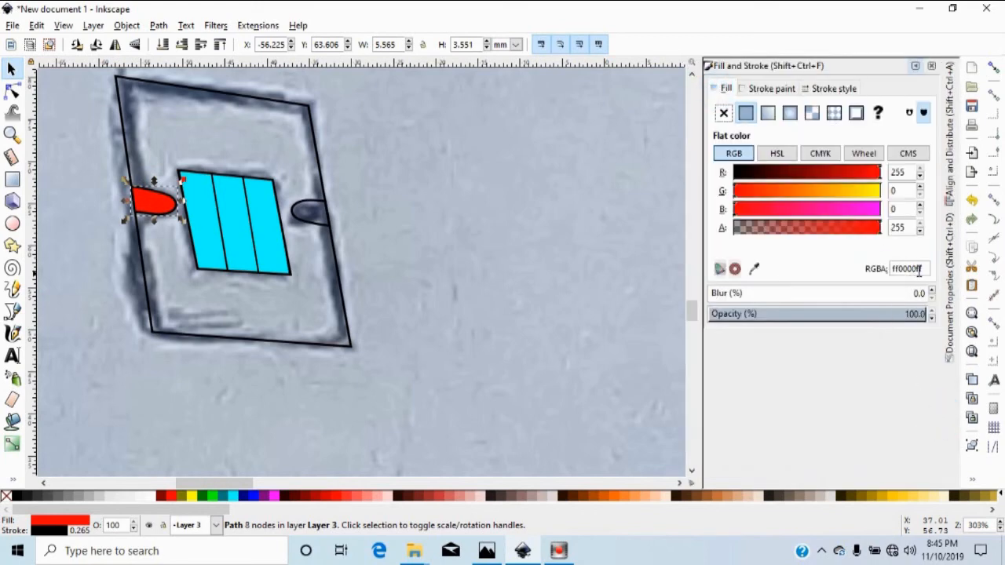
left_click_drag(922, 269, 885, 269)
right_click(901, 269)
left_click(795, 291)
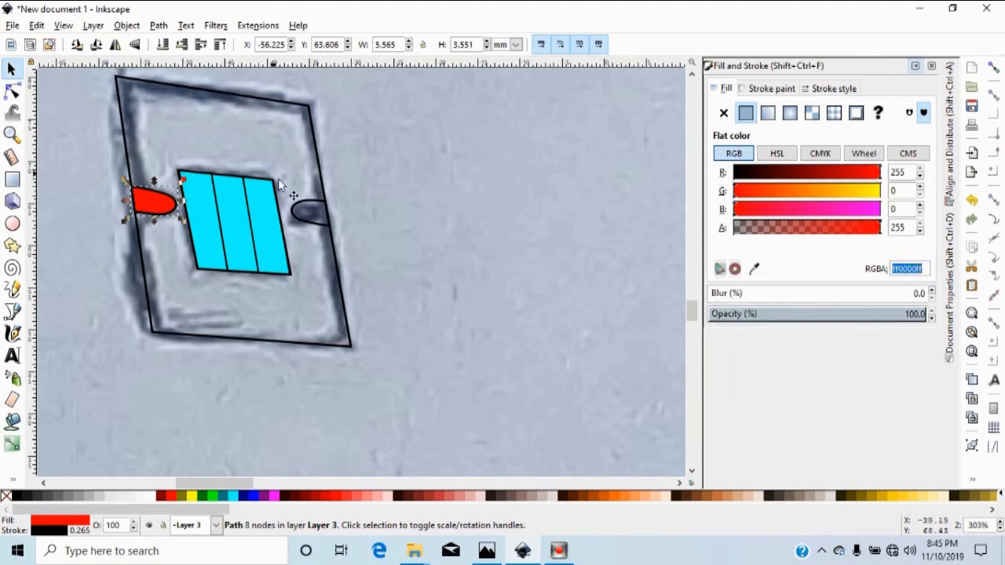
left_click(303, 209)
right_click(299, 203)
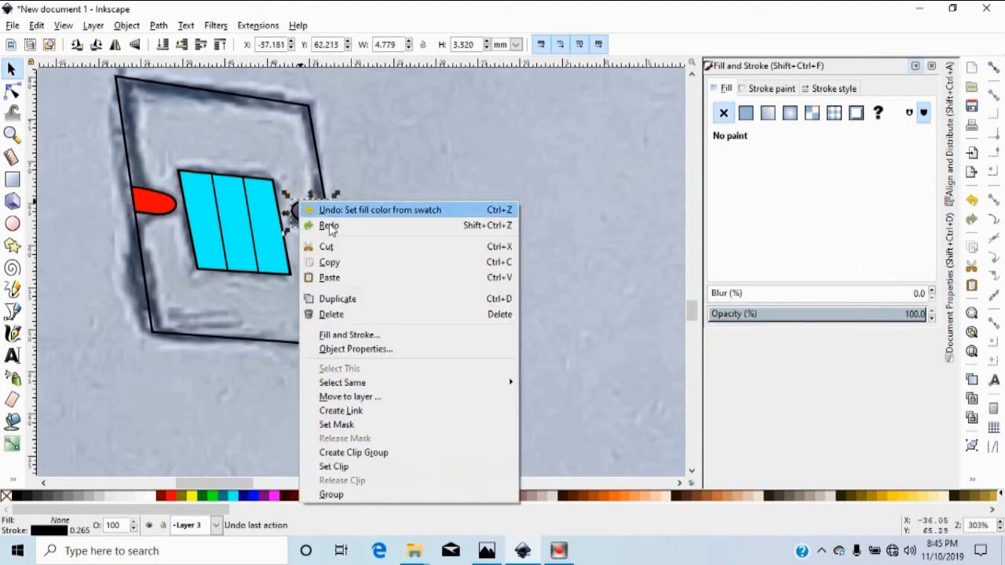
left_click(343, 279)
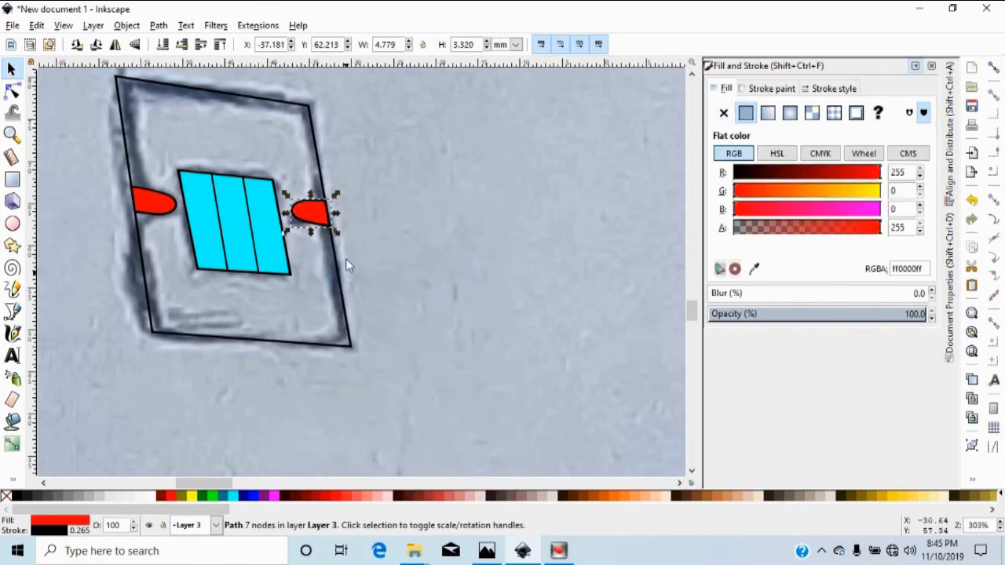
Remove the stroke from the left red notch and from the right red notch of the light switch.
left_click(166, 201)
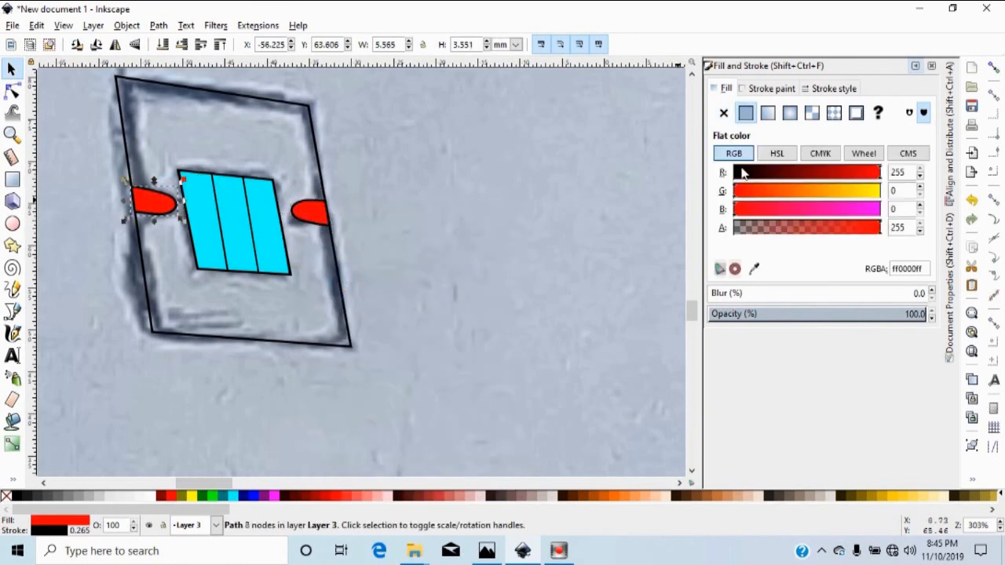
left_click(772, 88)
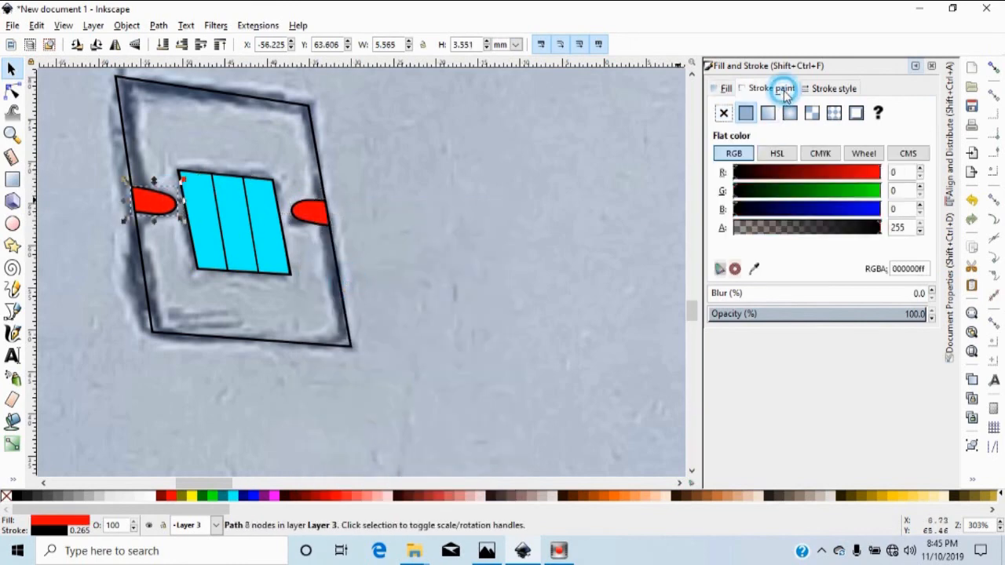
left_click(723, 112)
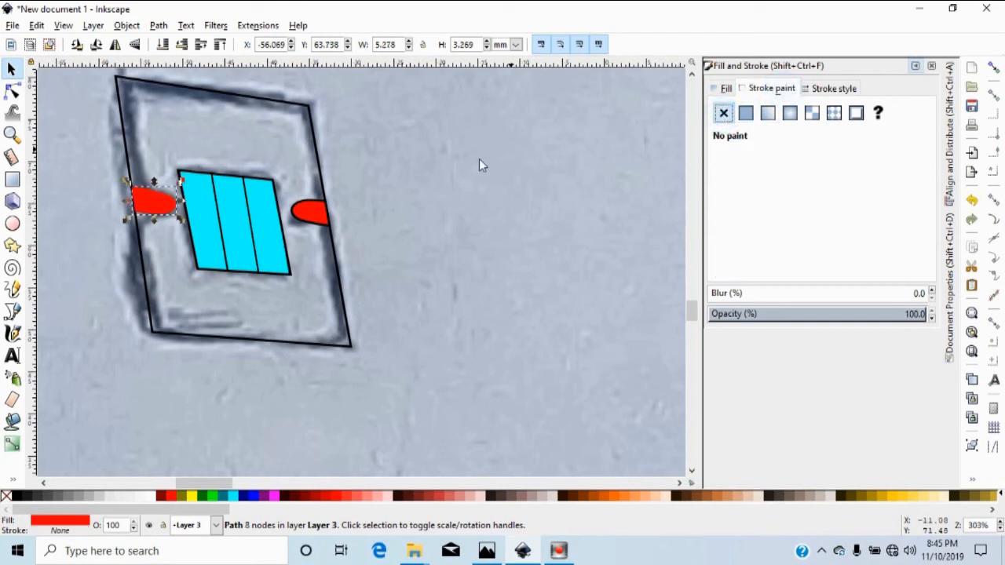
left_click(310, 208)
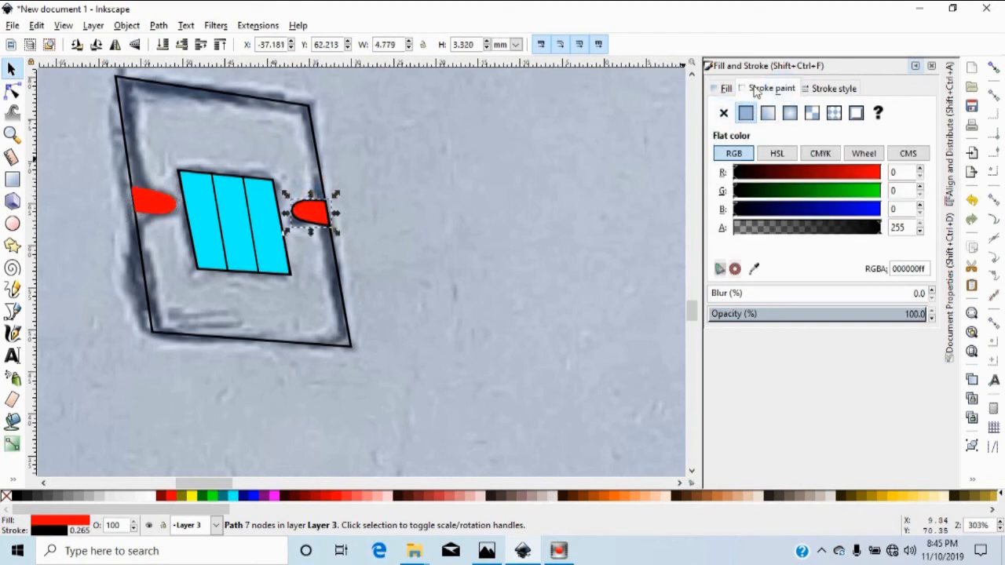
left_click(723, 114)
left_click(502, 202)
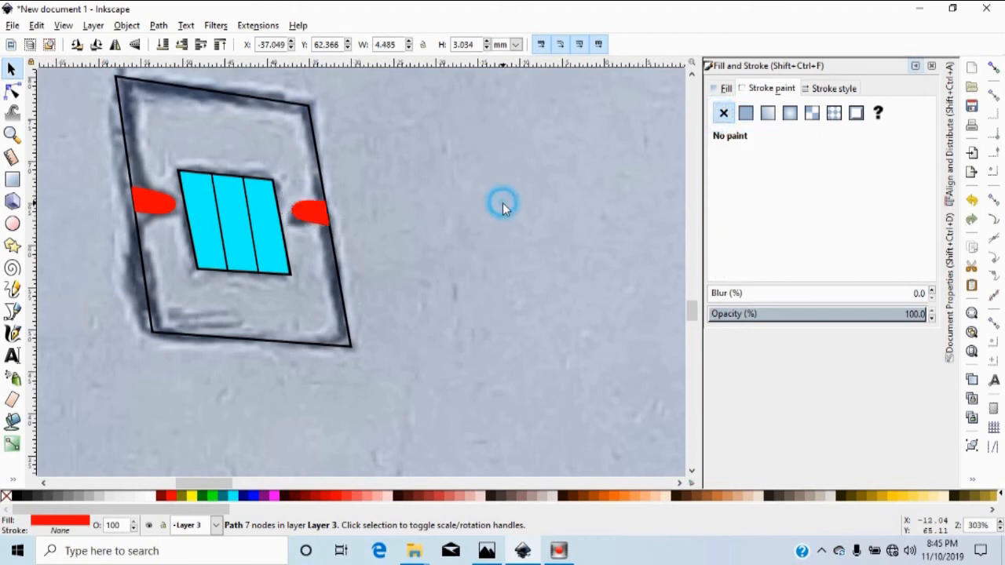
Fill the light switch's middle strip with 10% Gray and its outer plate with a near-white gray.
left_click(218, 199)
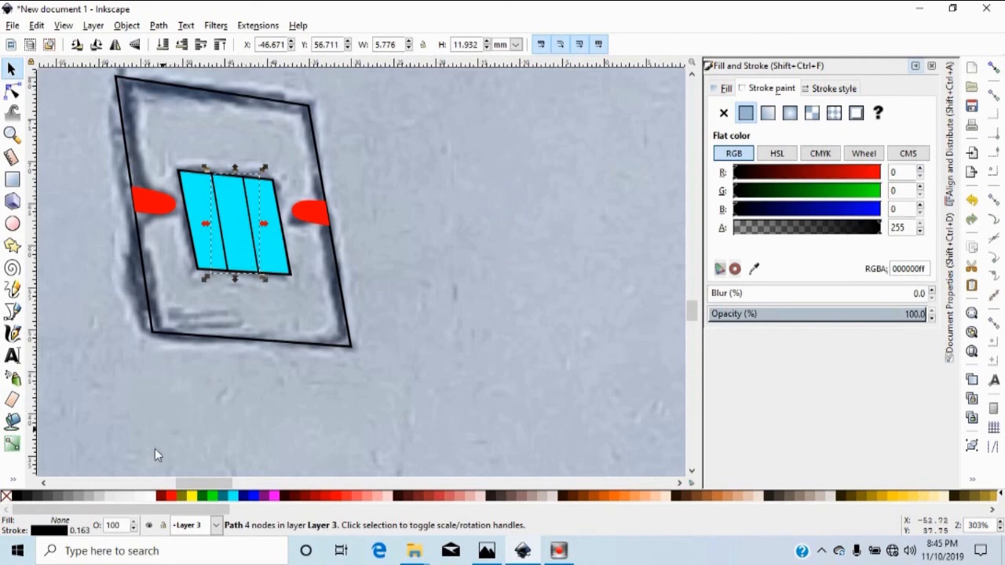
left_click(108, 497)
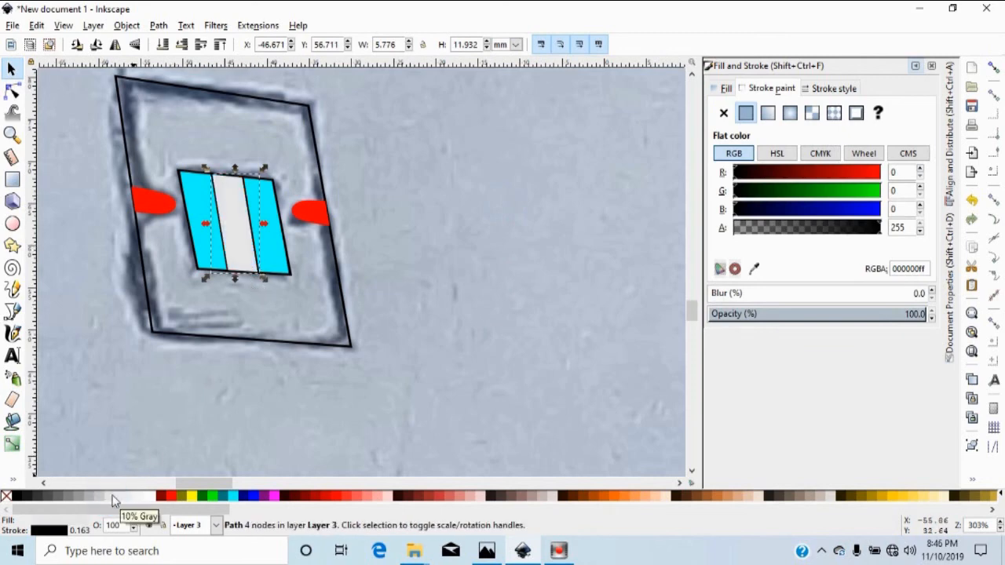
left_click(287, 100)
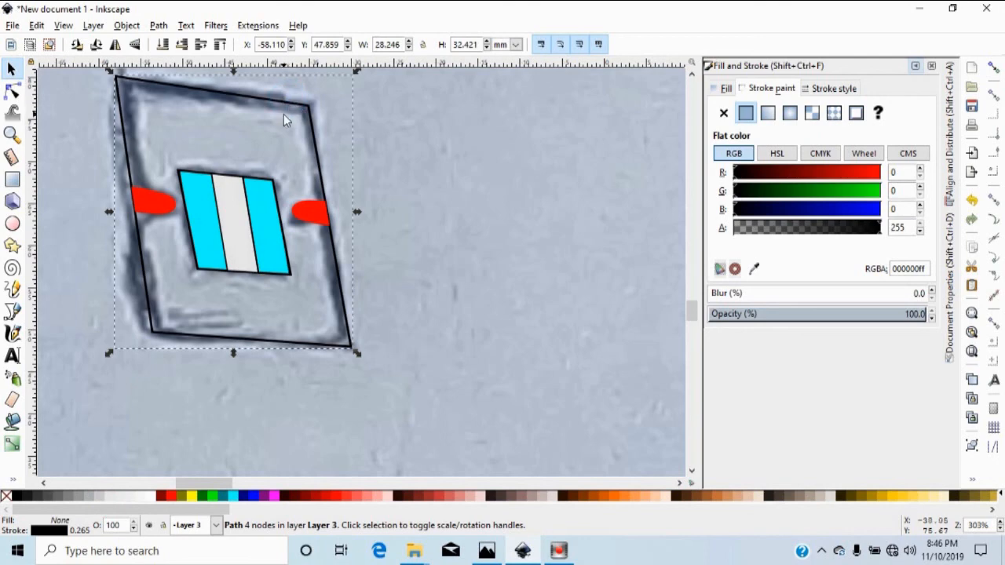
left_click(140, 498)
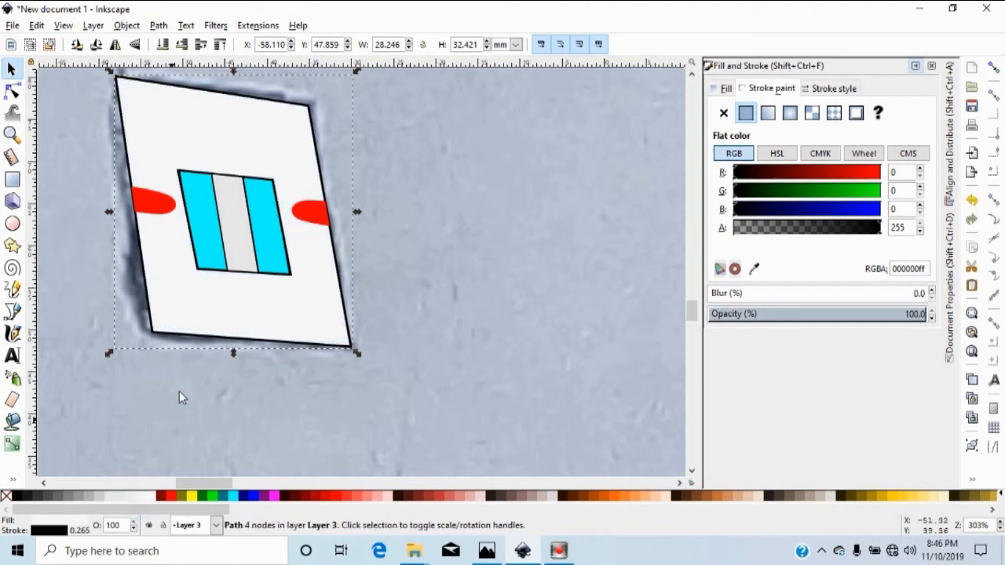
Try to copy the middle strip's RGBA code and paste it onto the cyan panel as its fill.
left_click(229, 235)
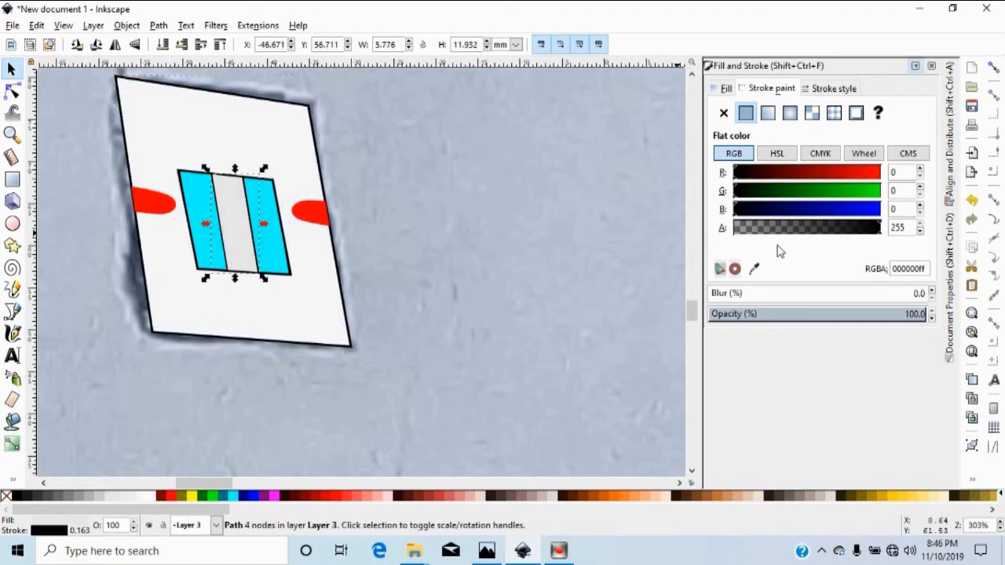
left_click(925, 269)
double_click(892, 269)
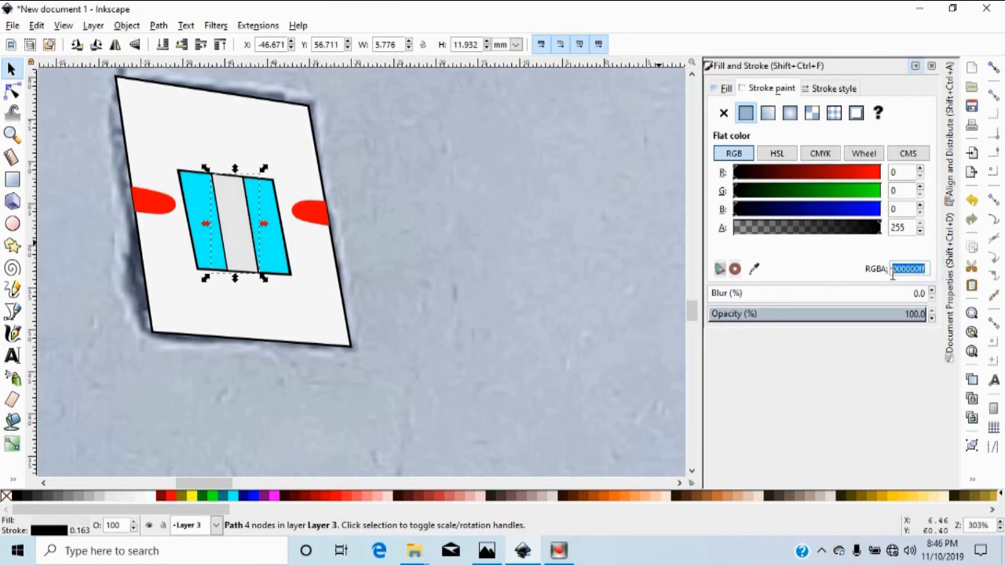
right_click(902, 272)
left_click(773, 294)
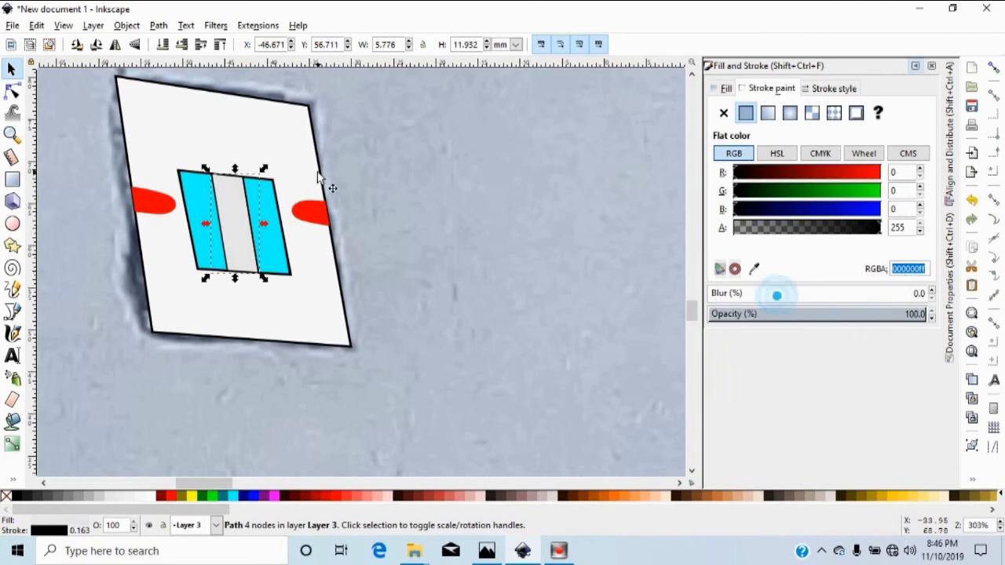
left_click(268, 237)
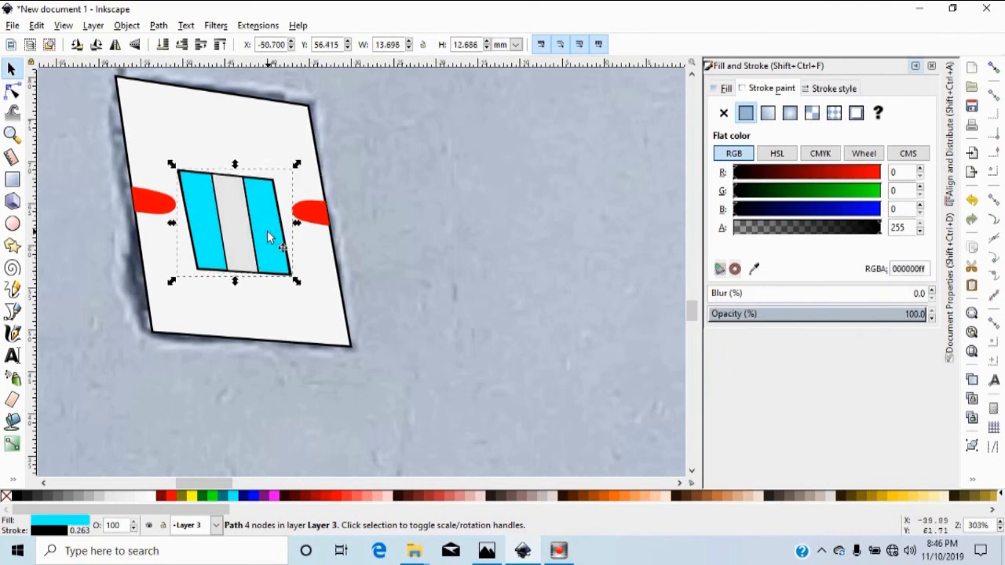
right_click(269, 237)
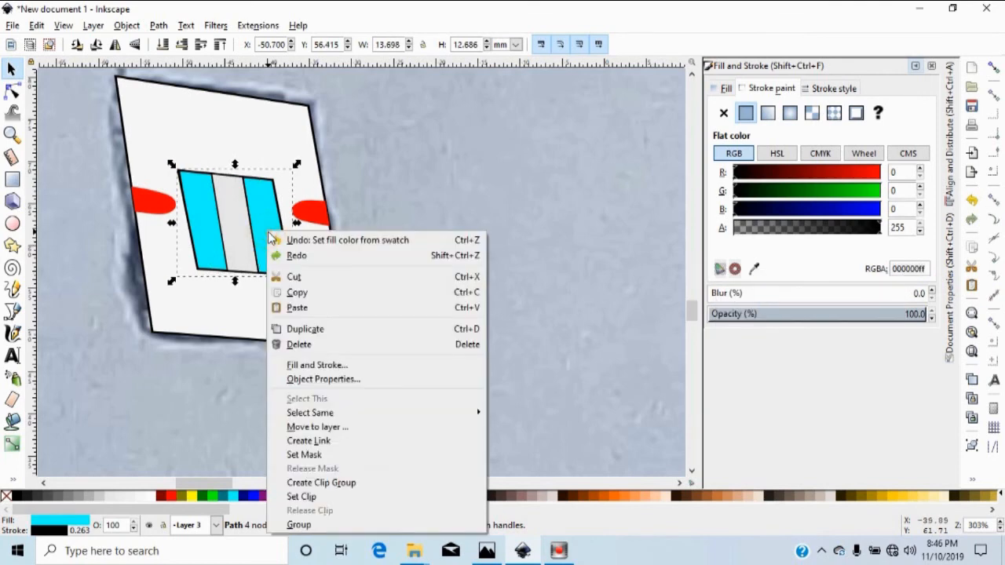
left_click(304, 312)
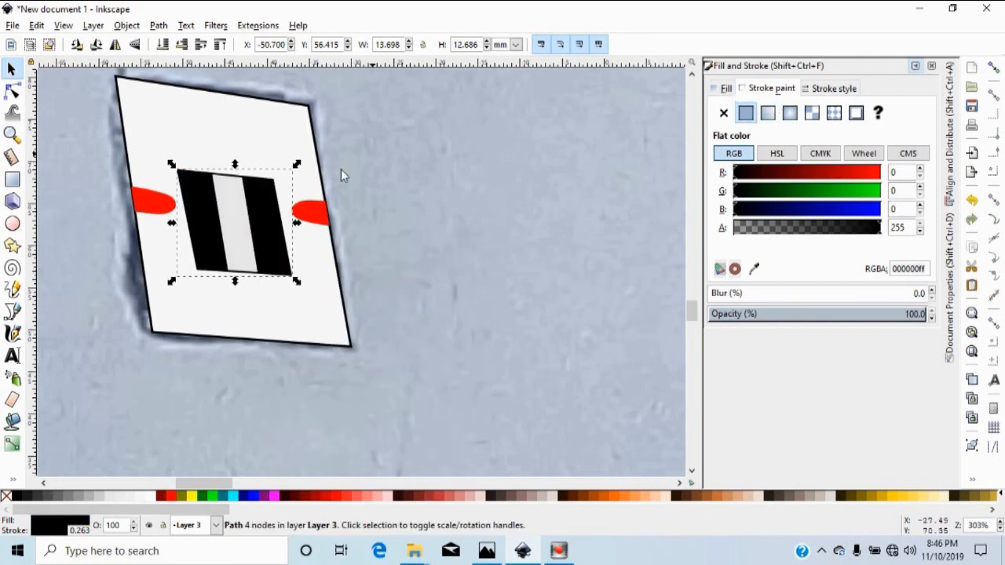
Copy the middle strip's fill RGBA code e6e6e6ff and paste it onto the surrounding switch panel as its fill.
left_click(259, 221)
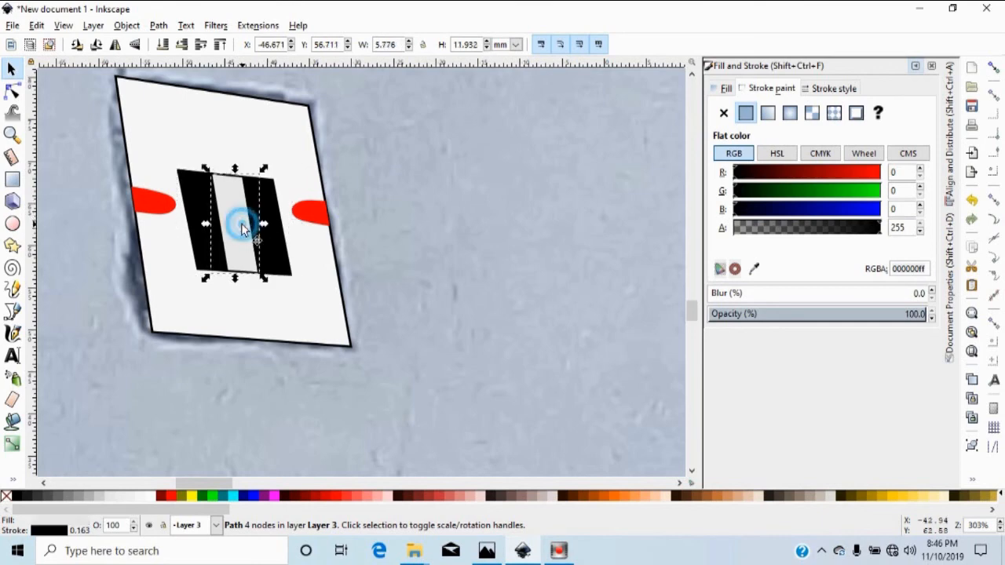
left_click(723, 90)
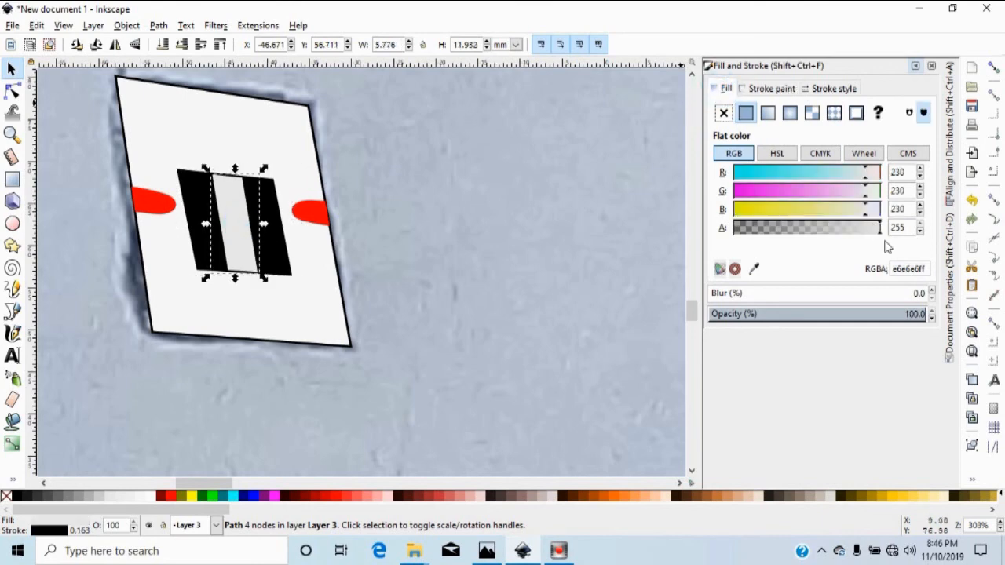
left_click_drag(929, 270, 883, 272)
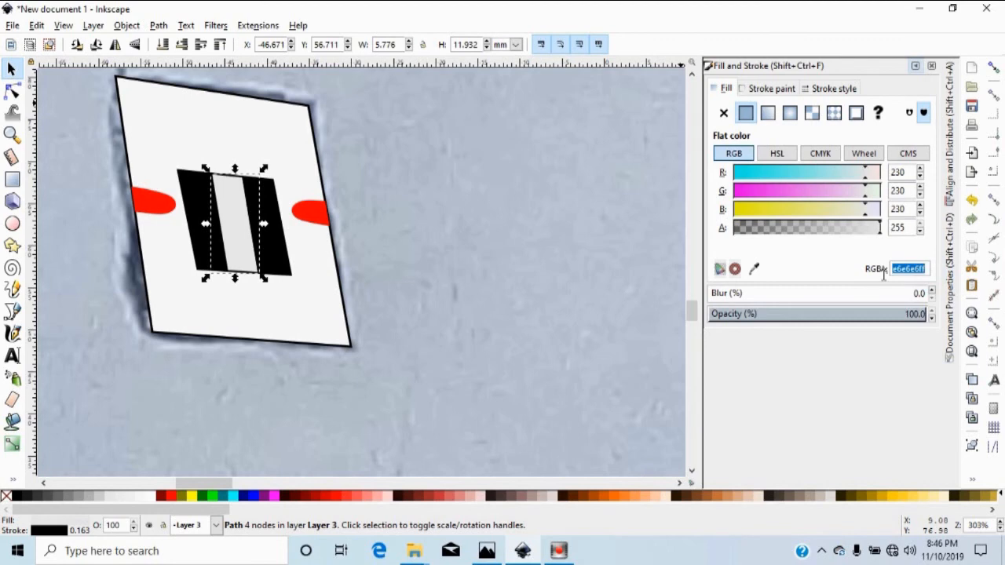
right_click(907, 268)
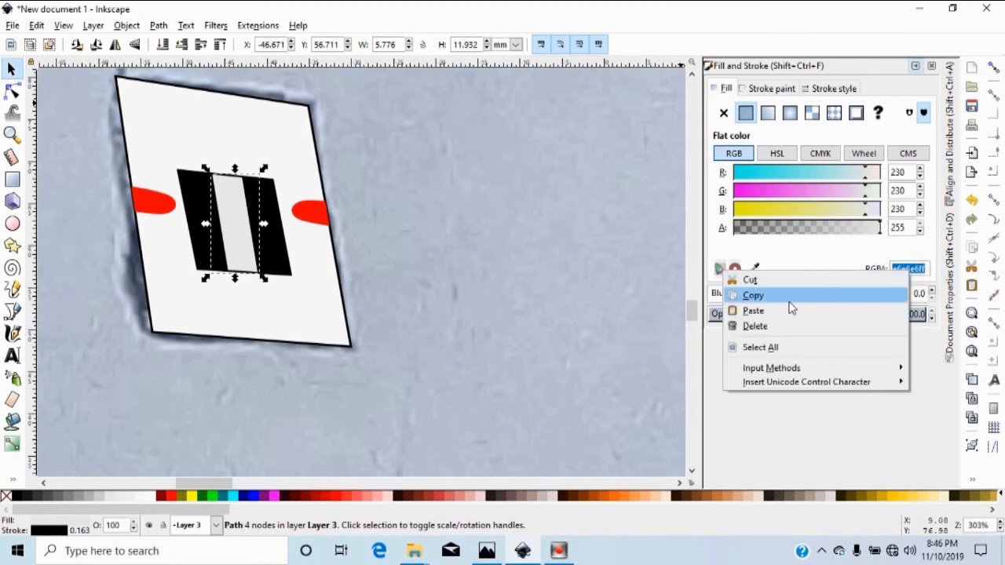
left_click(789, 301)
left_click(270, 227)
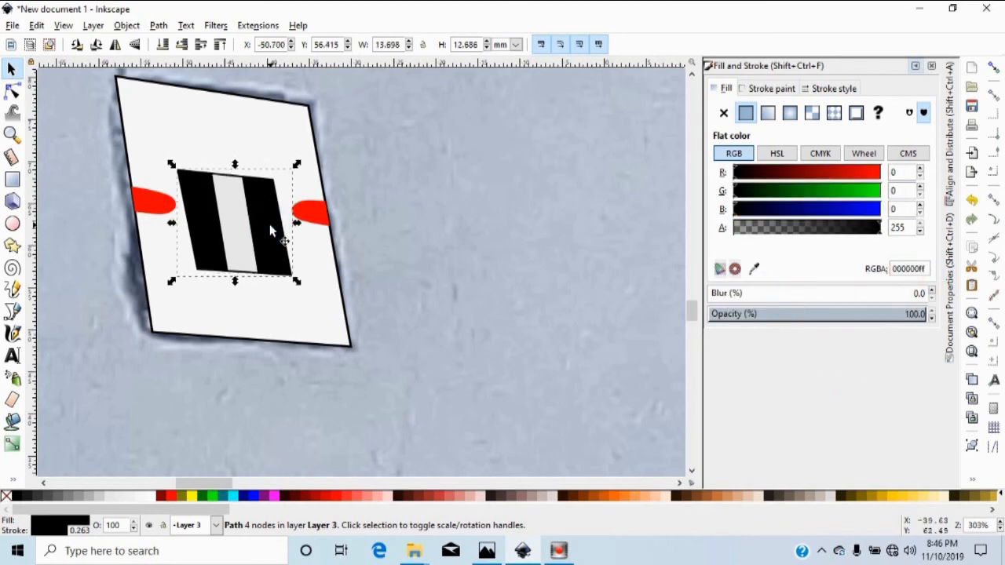
right_click(269, 228)
left_click(310, 305)
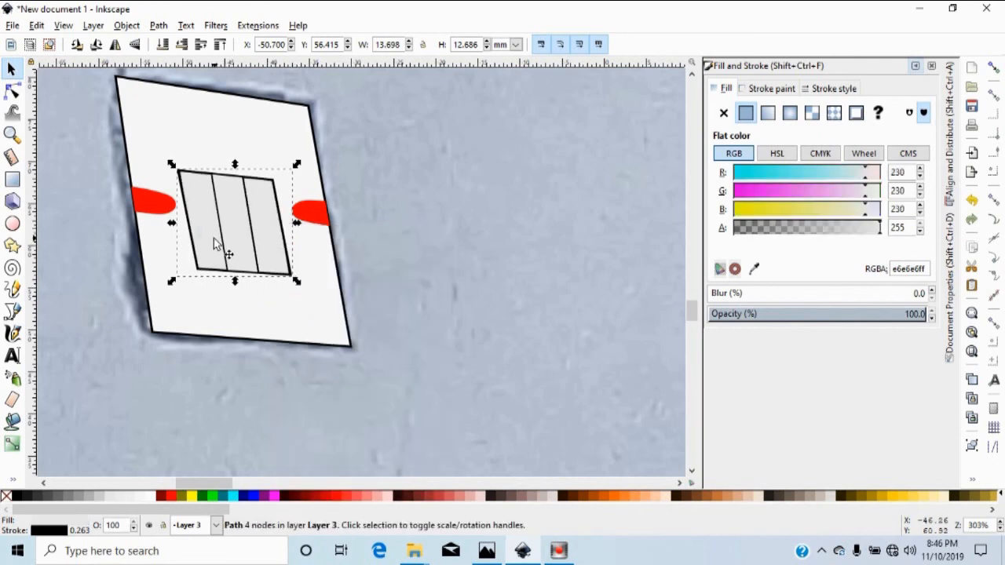
left_click(436, 194)
left_click(246, 225)
left_click(224, 229)
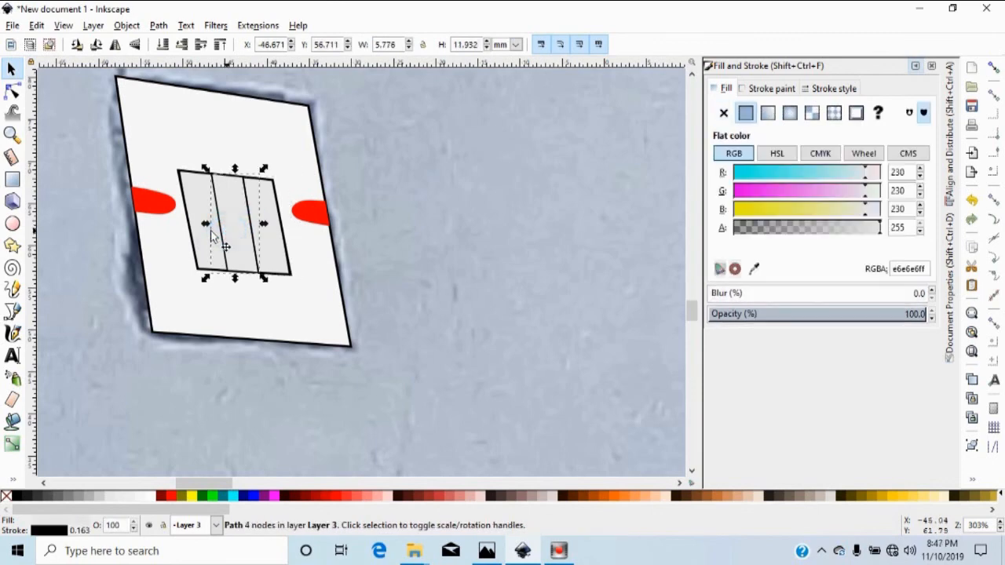
left_click(205, 218)
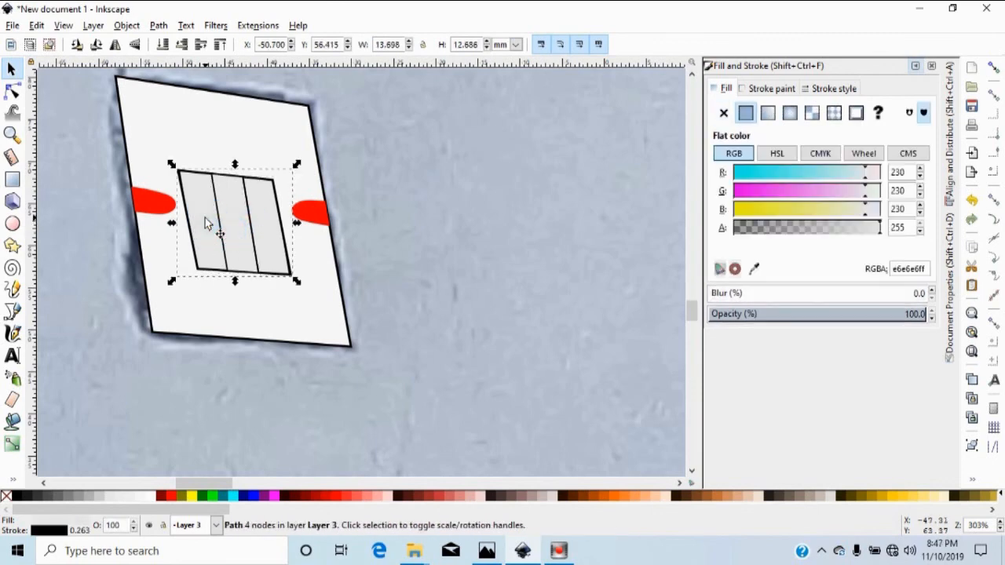
left_click(487, 163)
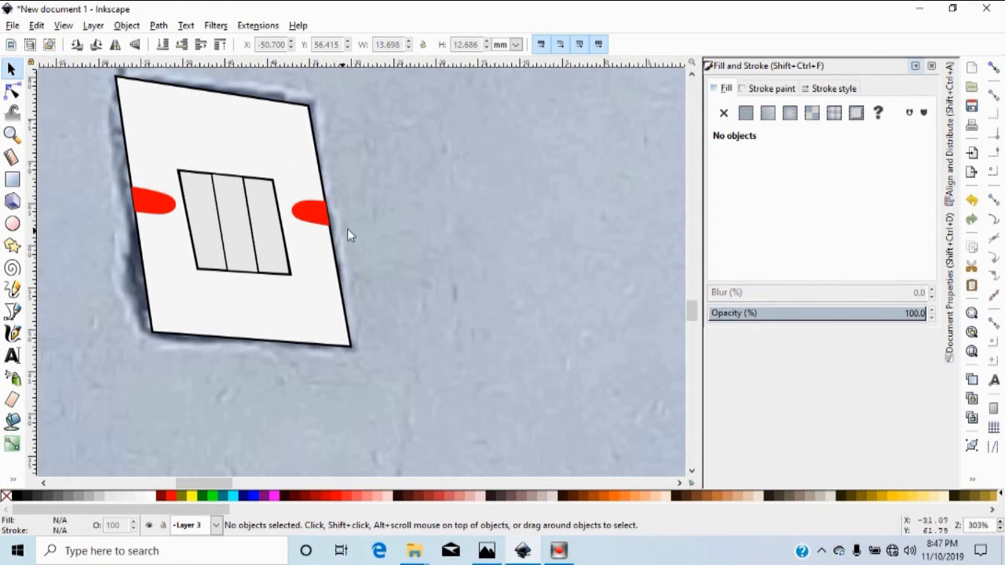
Fill the wavy-edged door shape beside the wall corner with dark brown (#2b1100).
key("minus")
key("minus")
key("minus")
key("minus")
key("minus")
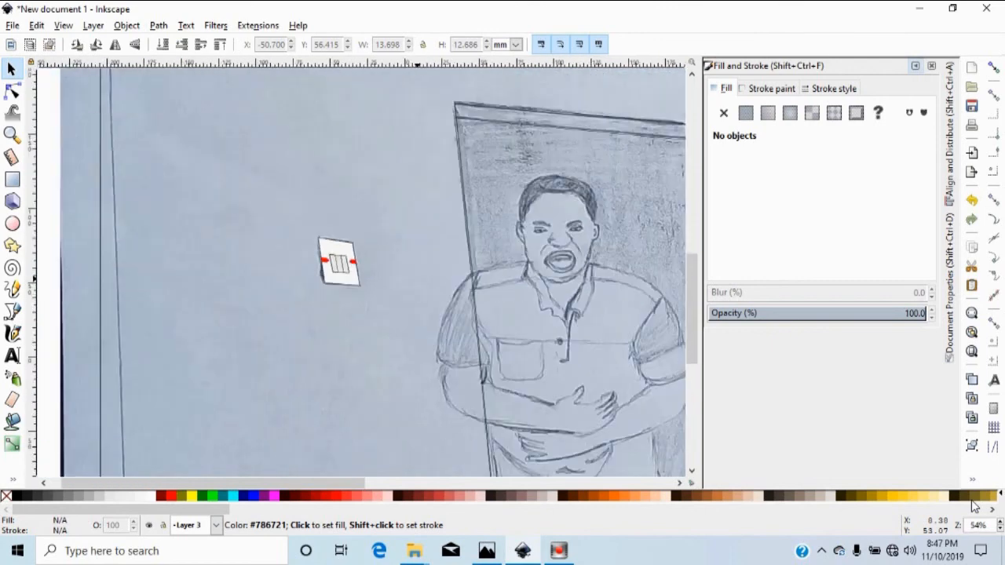
key("minus")
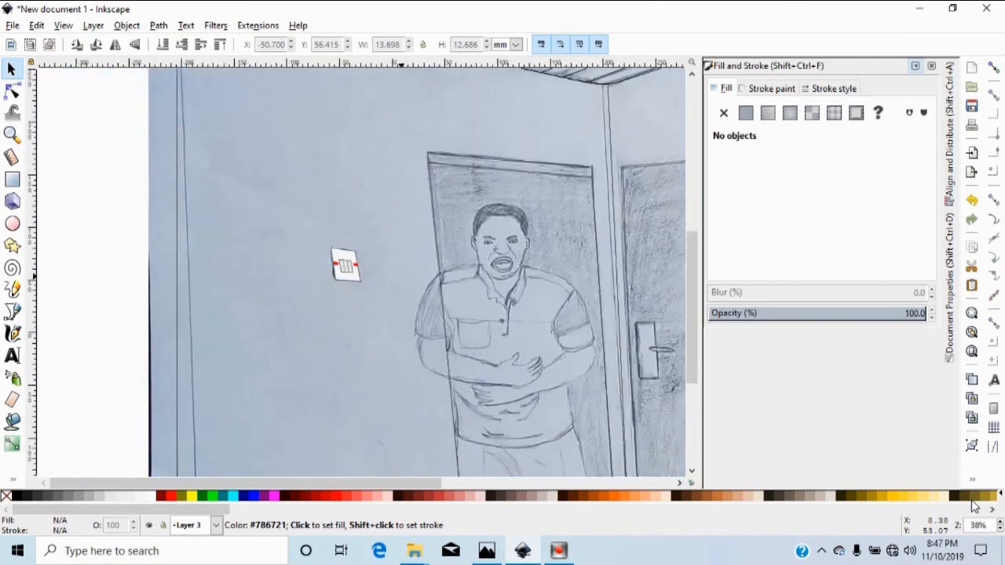
key("plus")
key("plus")
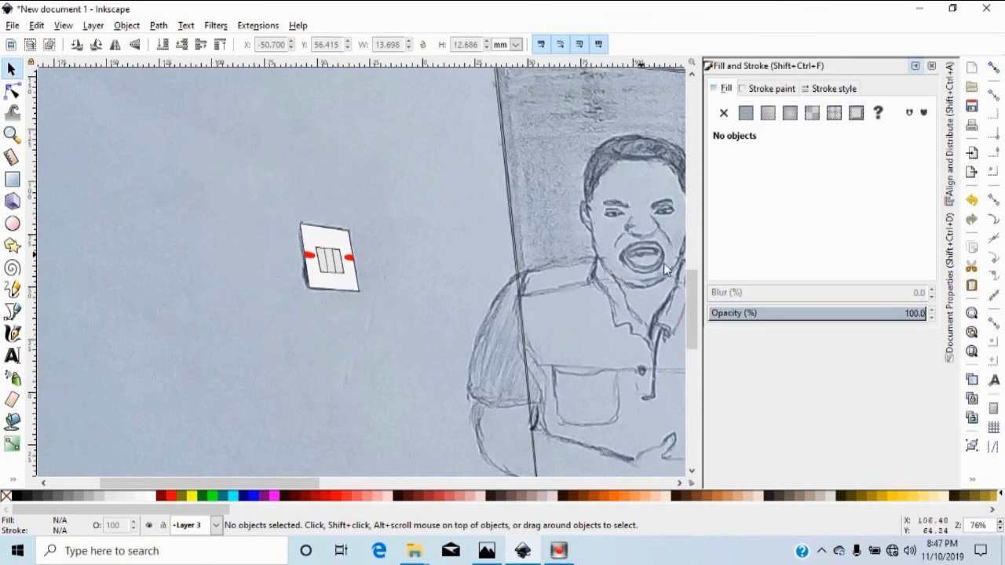
scroll(695, 357, "down", 2)
scroll(697, 361, "down", 3)
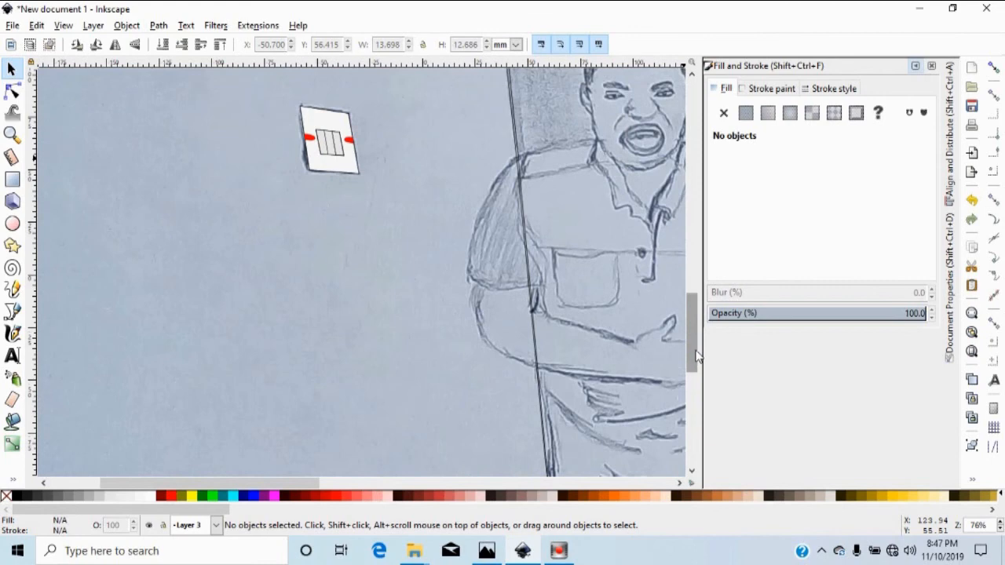
scroll(687, 303, "up", 10)
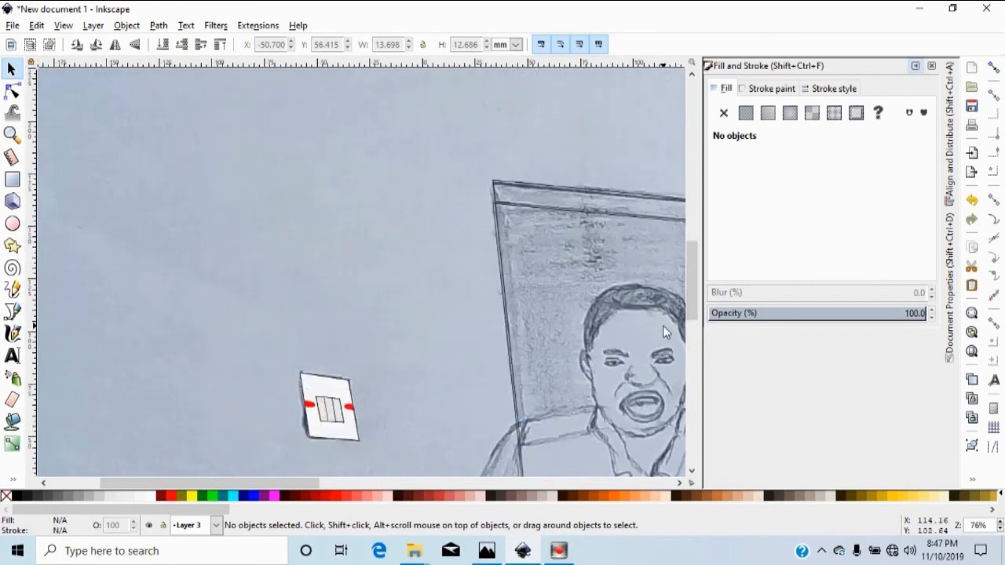
key("minus")
key("minus")
key("minus")
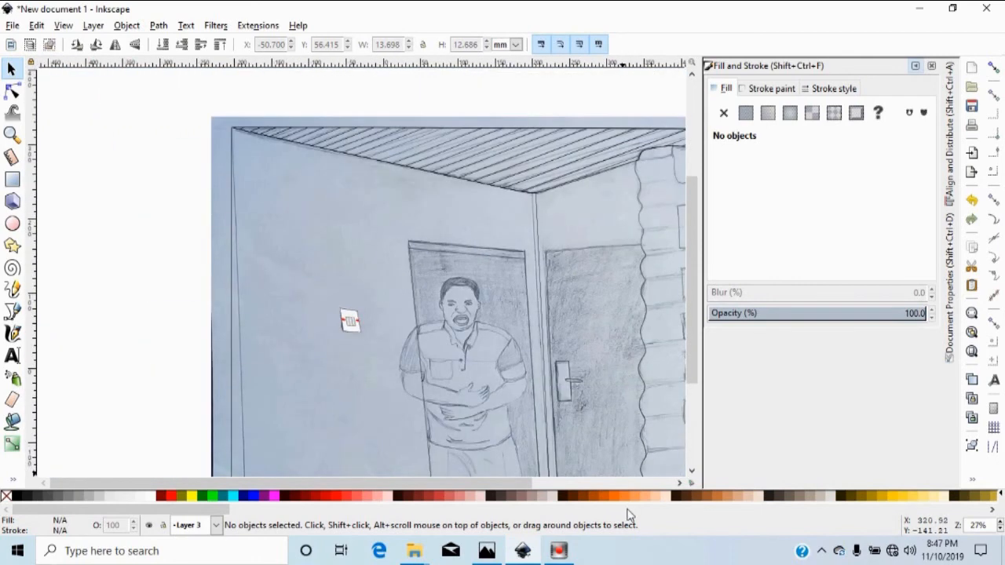
mouse_move(480, 482)
left_mouse_down()
mouse_move(619, 484)
mouse_move(609, 485)
left_mouse_up()
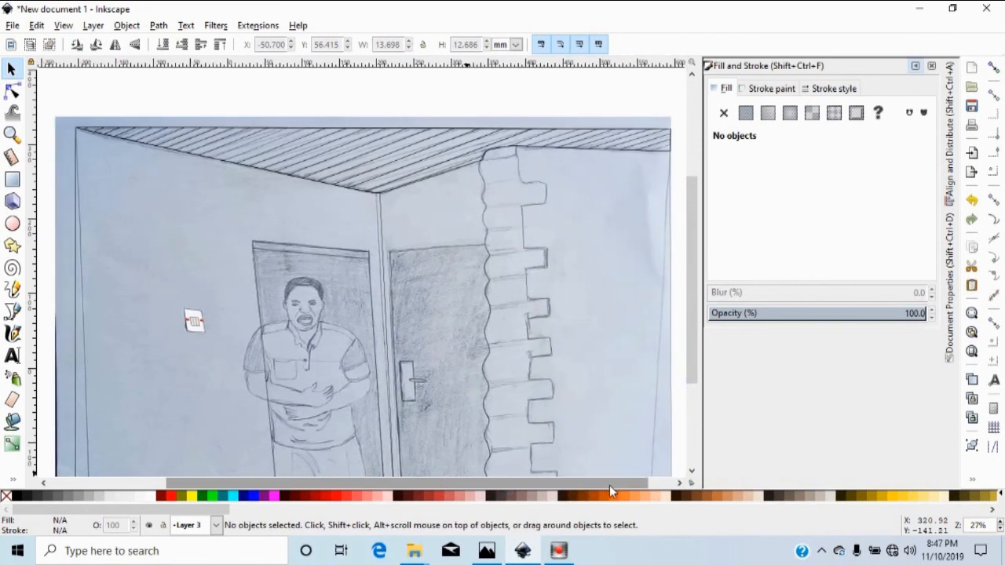
key("plus")
key("plus")
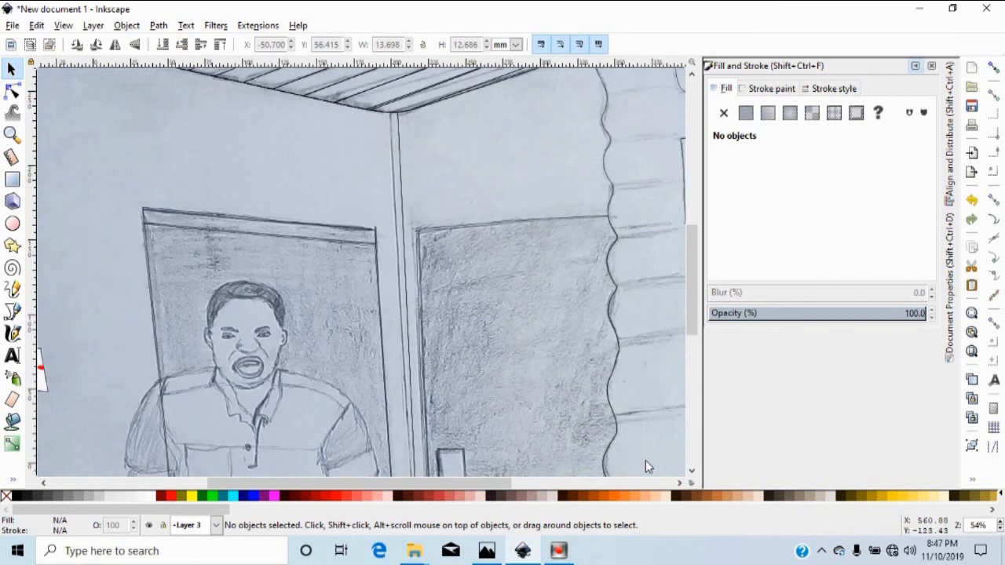
left_click(471, 224)
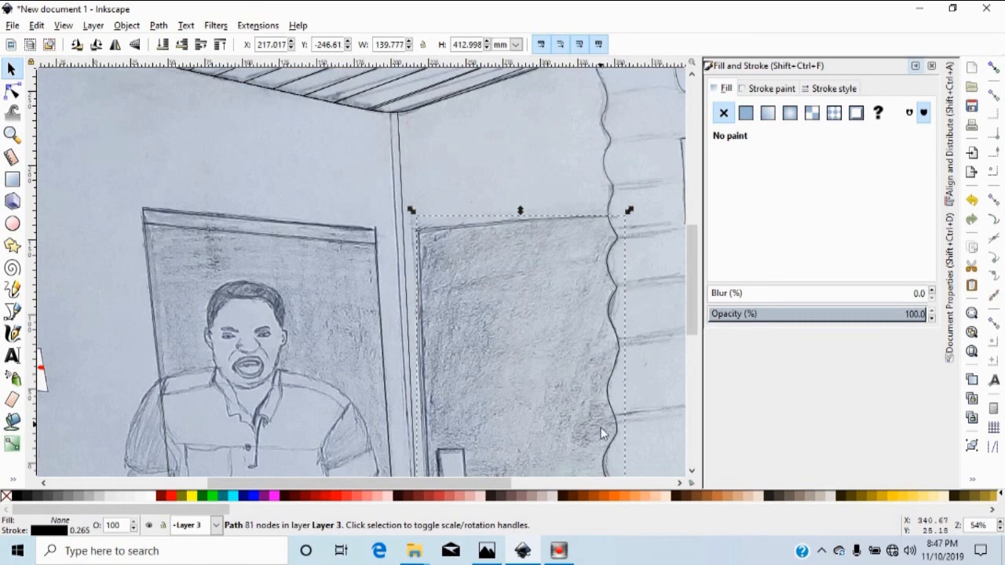
left_click(564, 498)
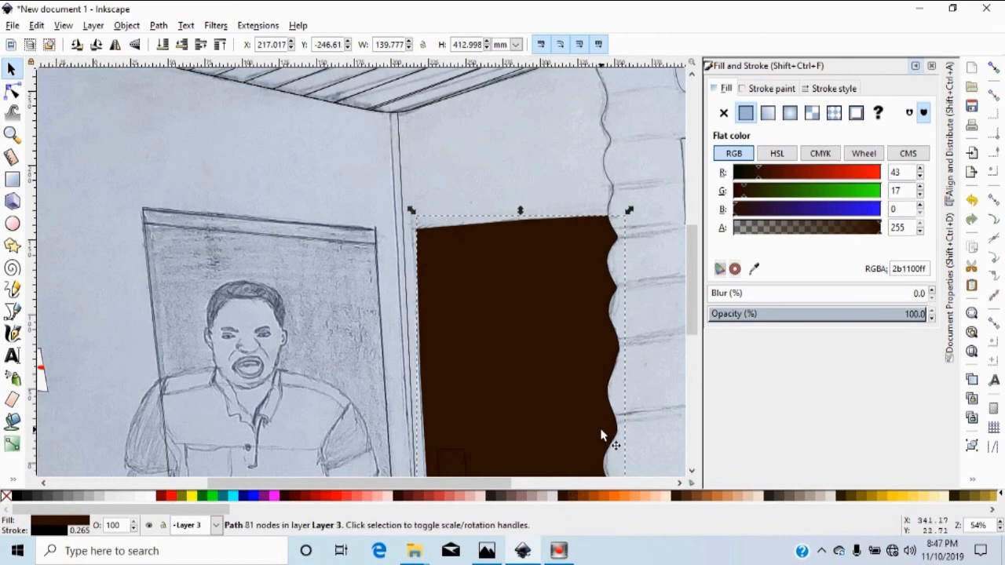
scroll(602, 428, "down", 3)
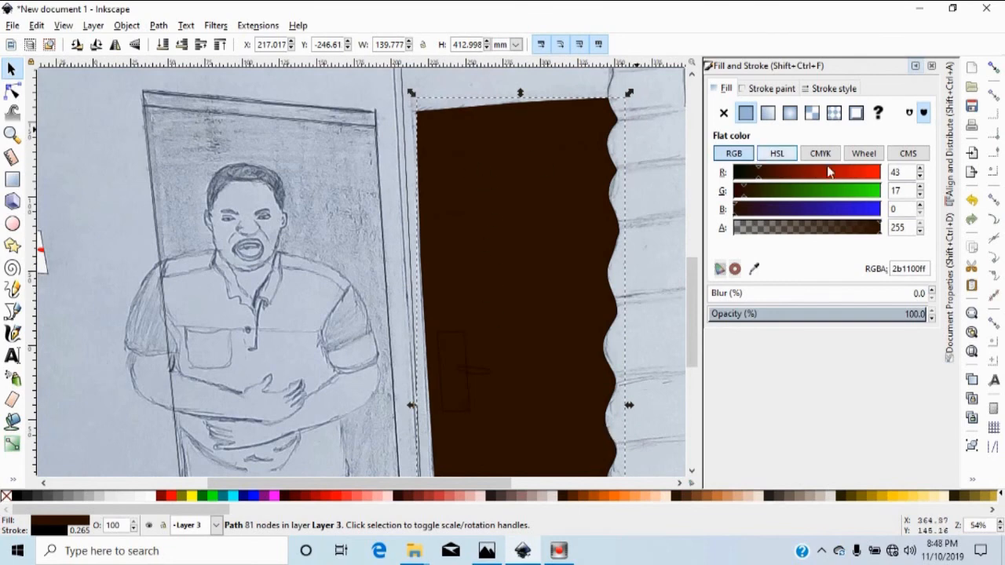
Copy the wavy-edged door's fill RGBA code 2b1100ff and paste it onto the outline path of the neighbouring plain door.
left_click(550, 186)
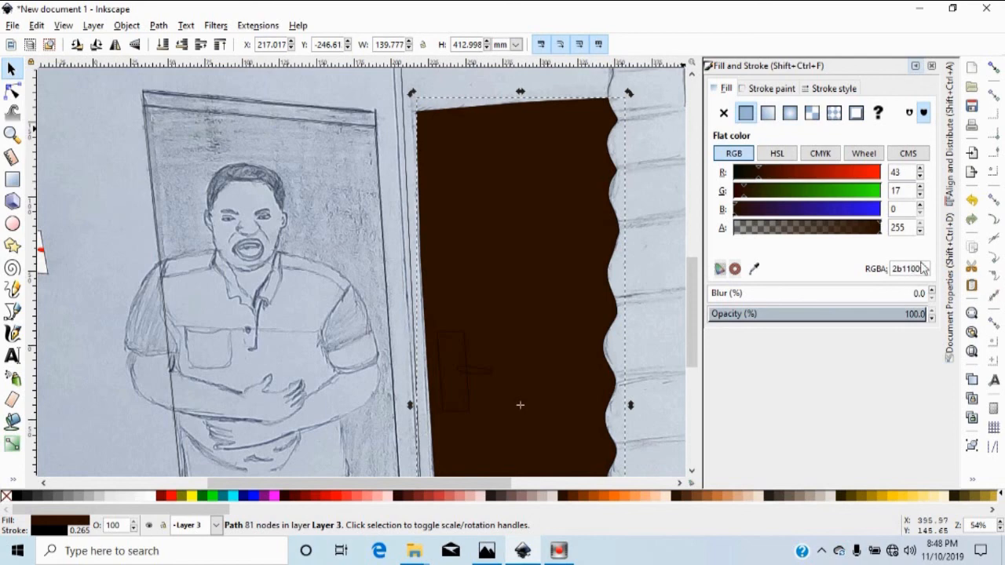
left_click_drag(929, 269, 890, 275)
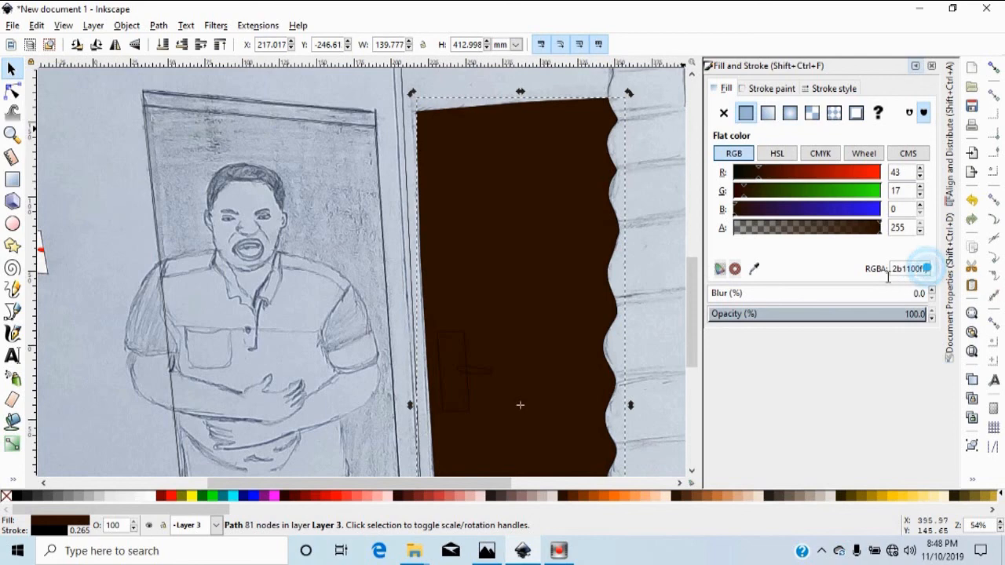
right_click(895, 264)
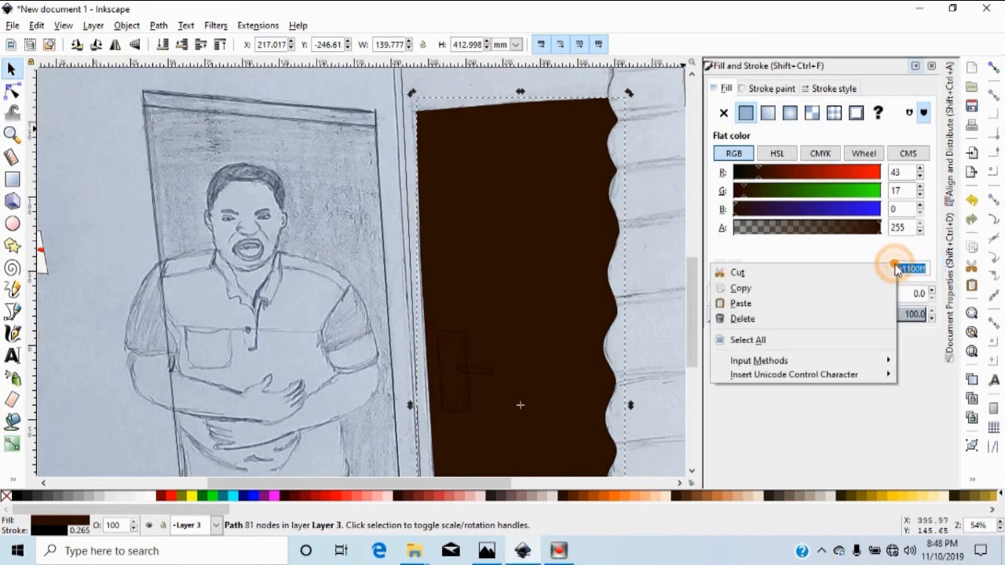
left_click(758, 290)
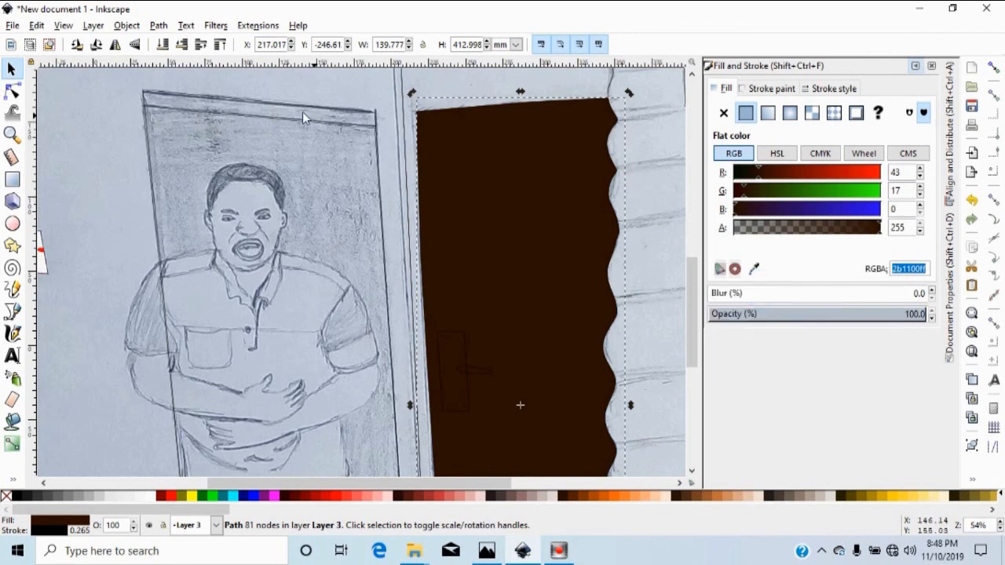
left_click(268, 100)
right_click(269, 101)
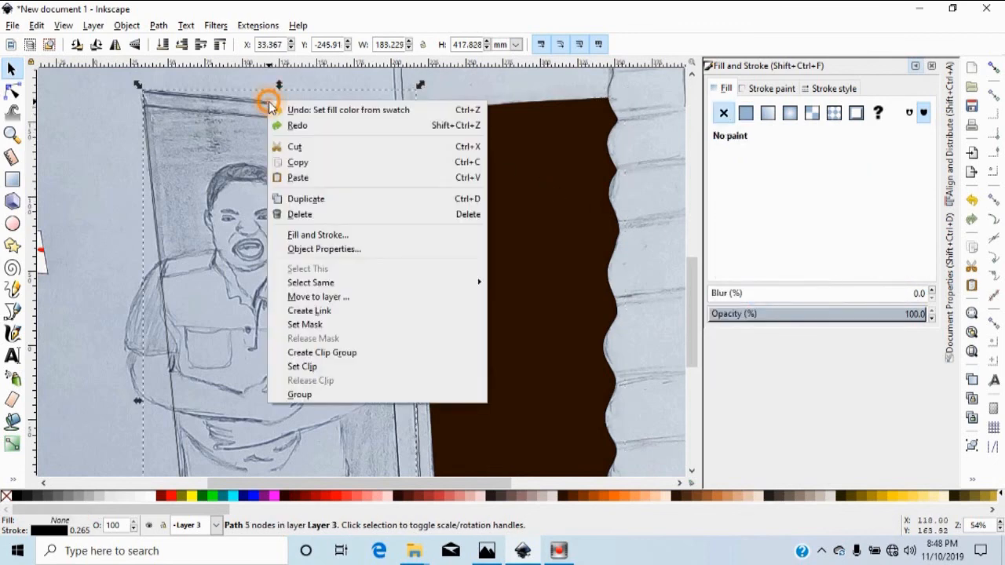
left_click(298, 177)
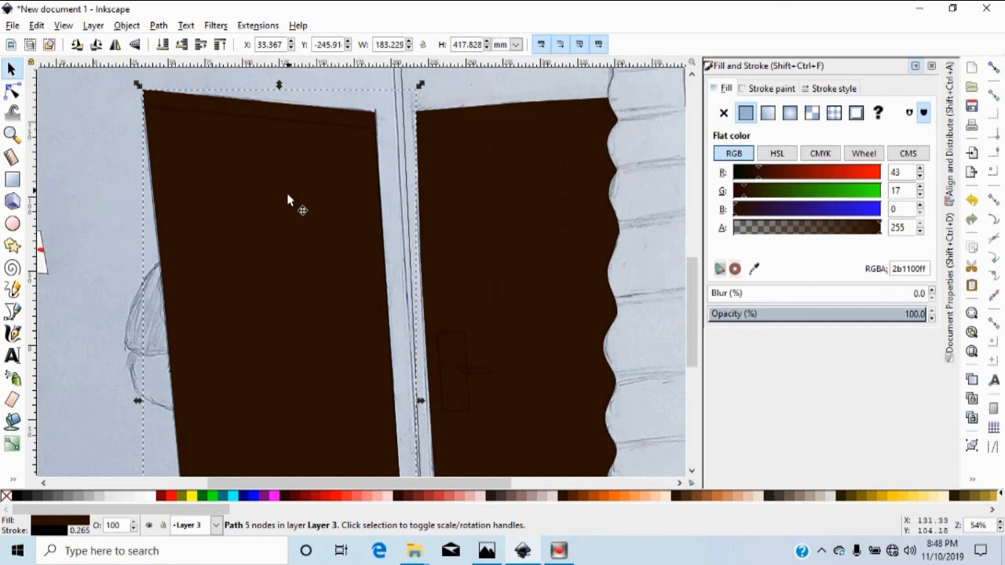
Paste the copied dark brown as the fill of the plain door's inner panel below its top edge, and clear the selection.
left_click(206, 117)
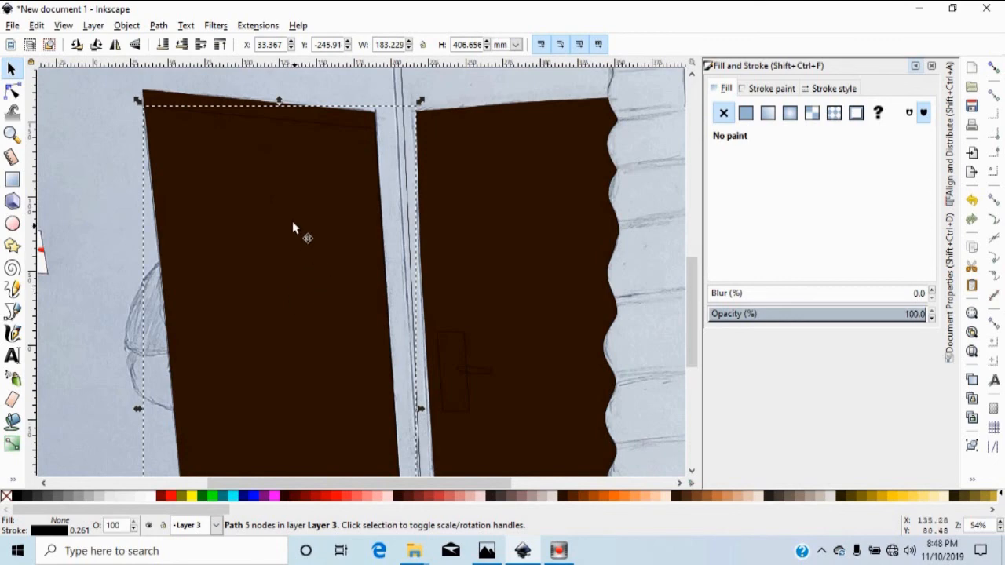
right_click(190, 108)
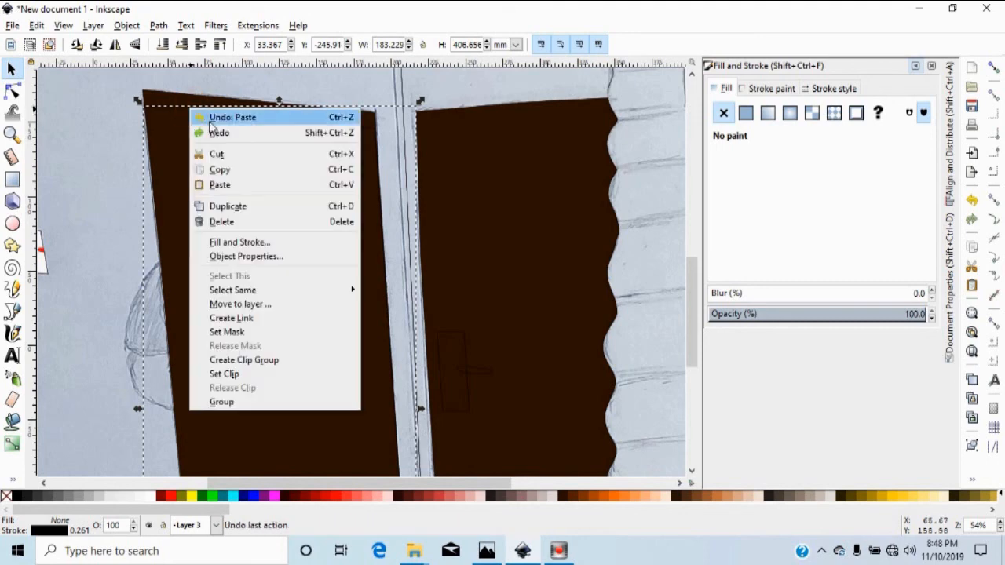
left_click(211, 125)
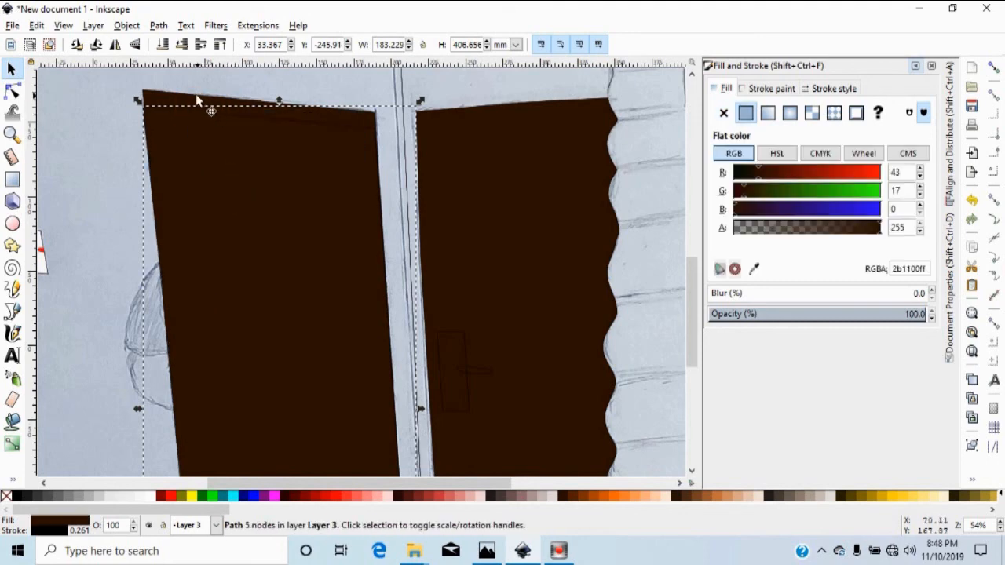
left_click(195, 96)
left_click(314, 73)
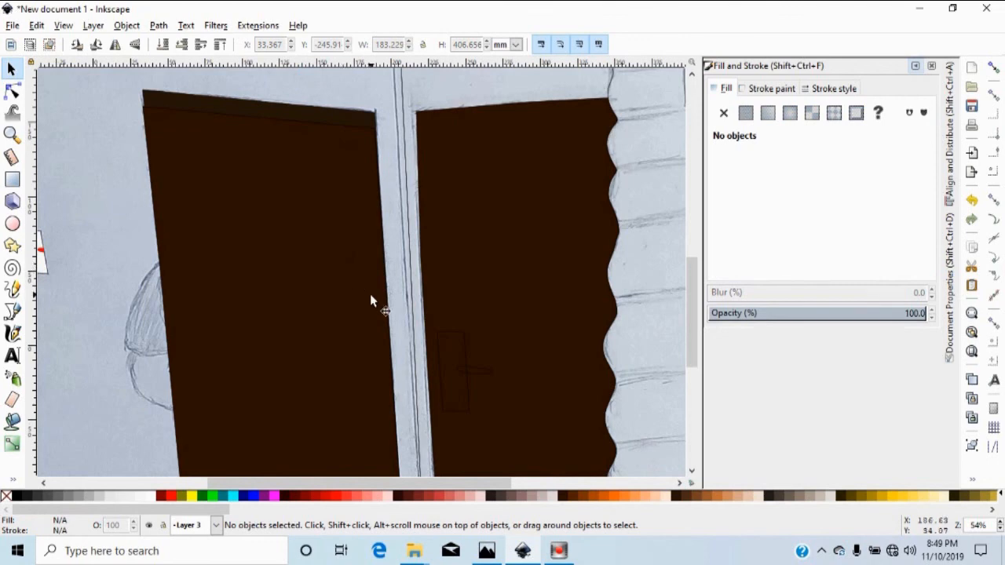
Fill the handle plate on the wavy-edged door with light warm gray (#c8beb7).
scroll(370, 297, "down", 2)
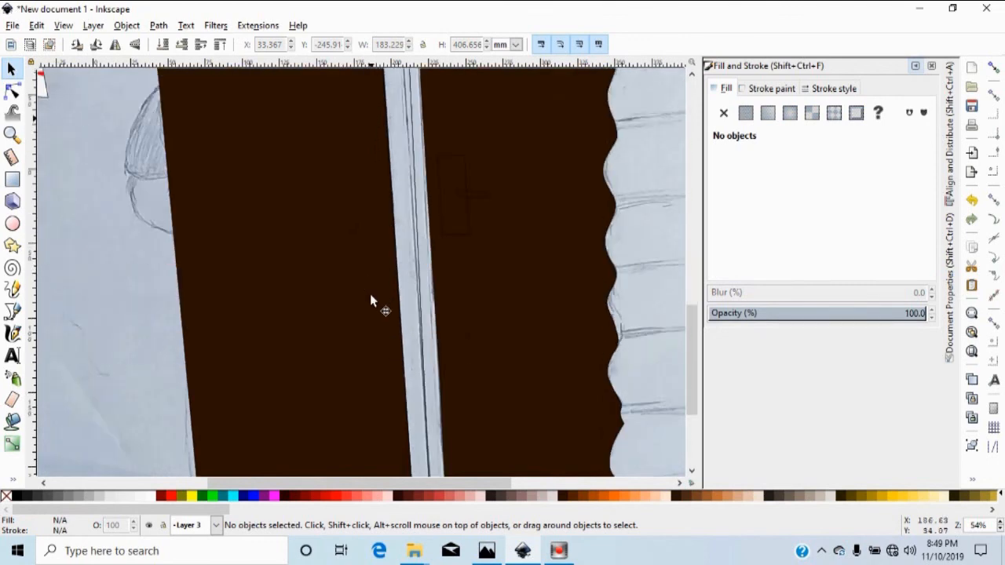
left_click(446, 275)
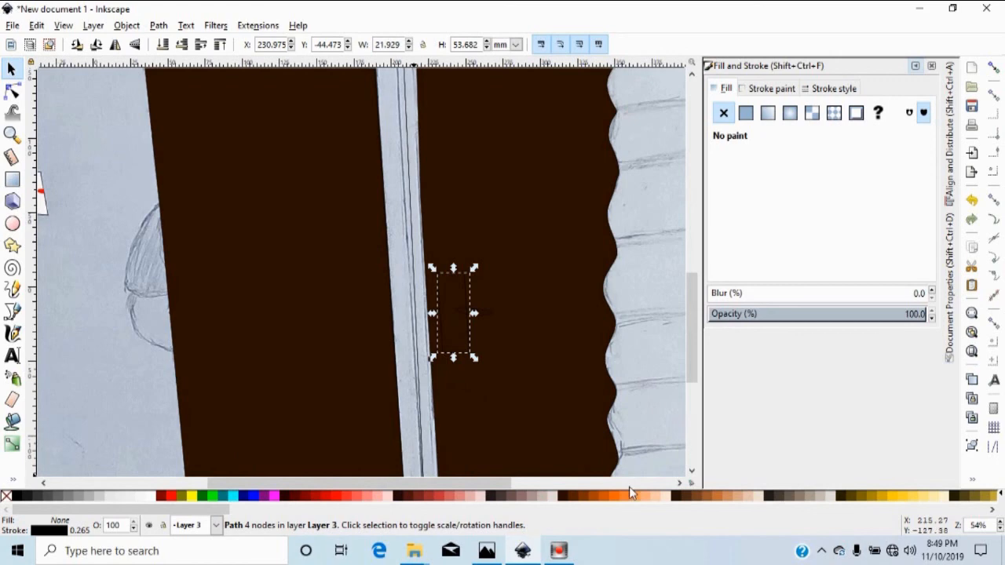
left_click(818, 493)
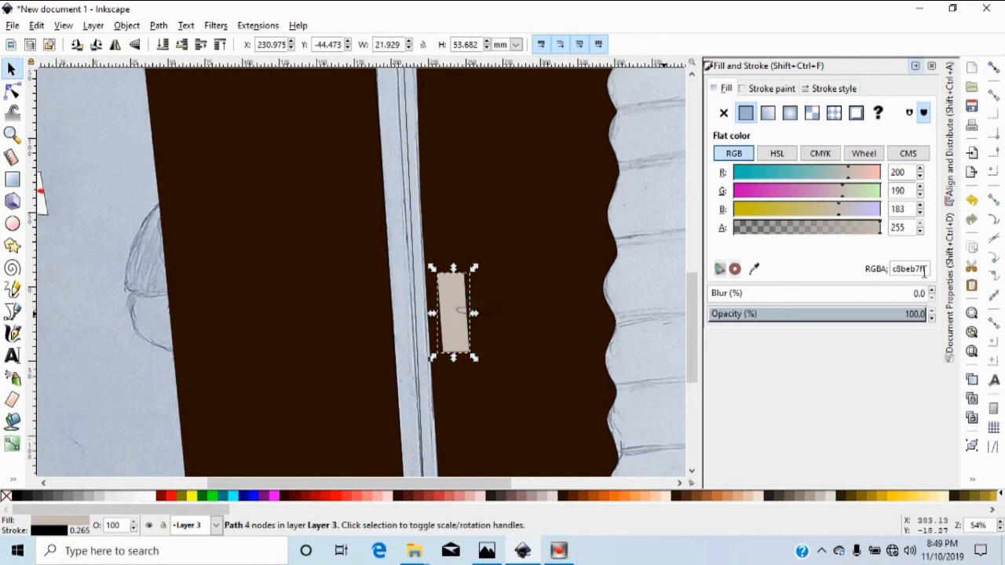
Copy the handle plate's fill RGBA code c8beb7ff and paste it onto the door lever as its fill.
left_click_drag(925, 268, 893, 274)
right_click(893, 275)
left_click(814, 292)
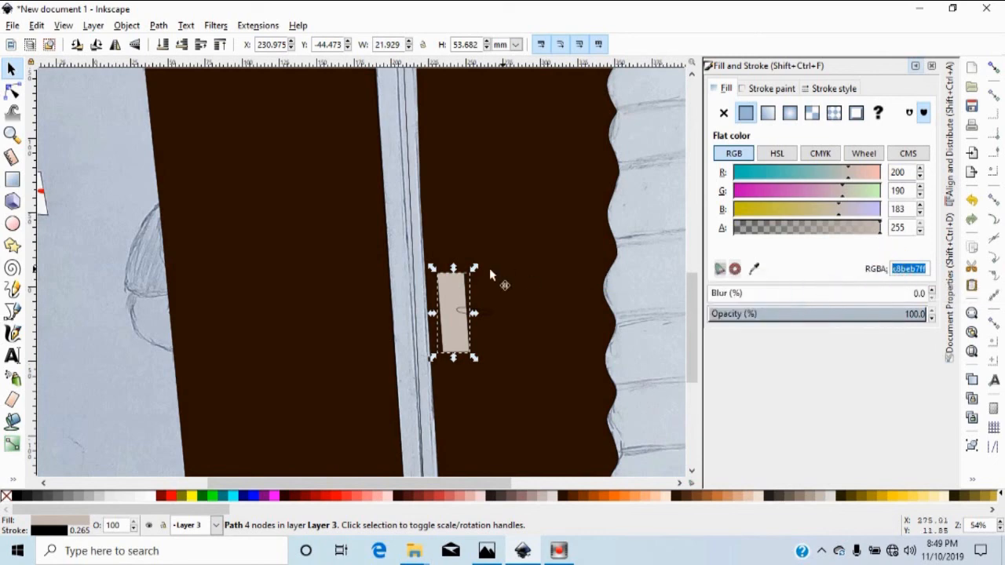
left_click(474, 306)
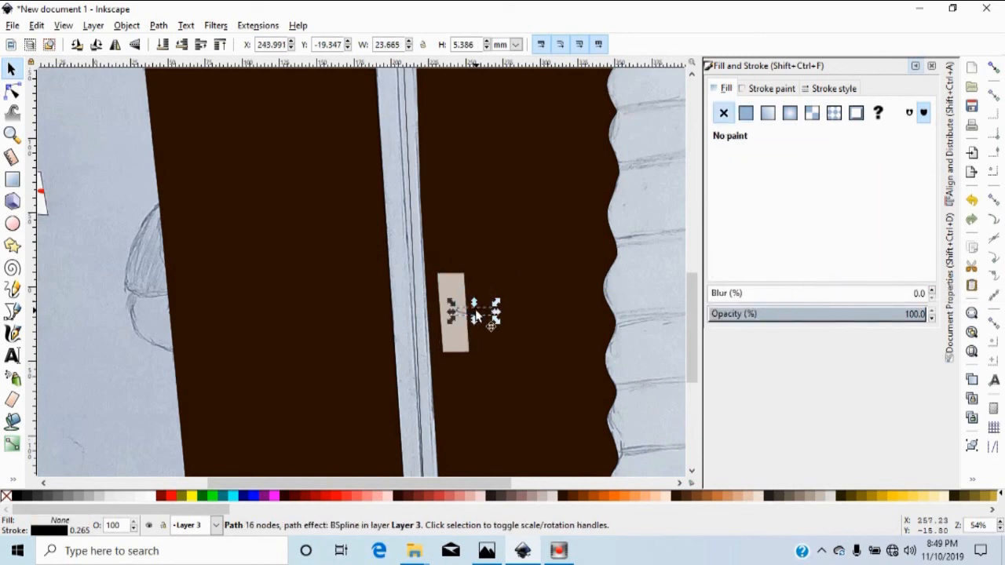
right_click(475, 316)
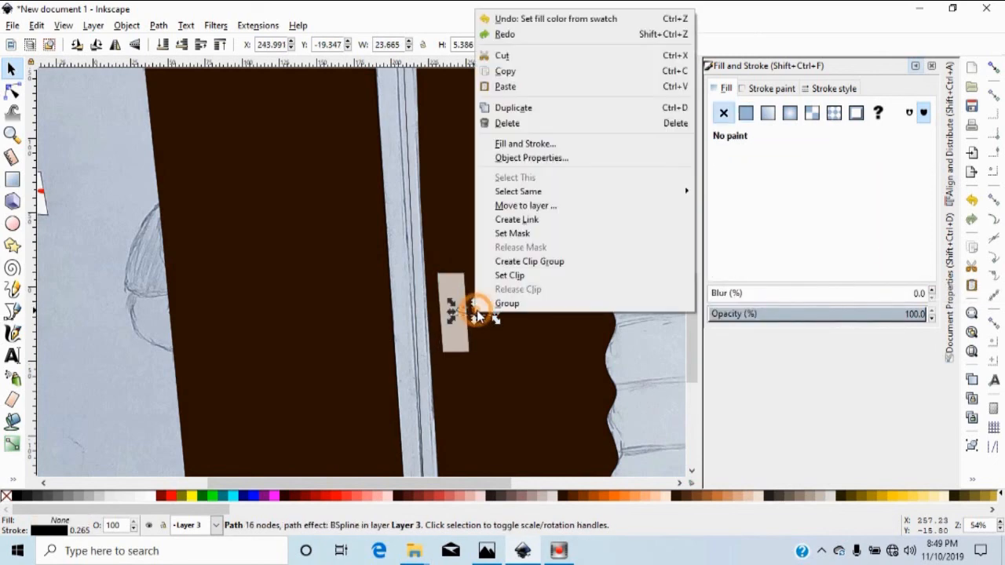
left_click(516, 87)
left_click(515, 294)
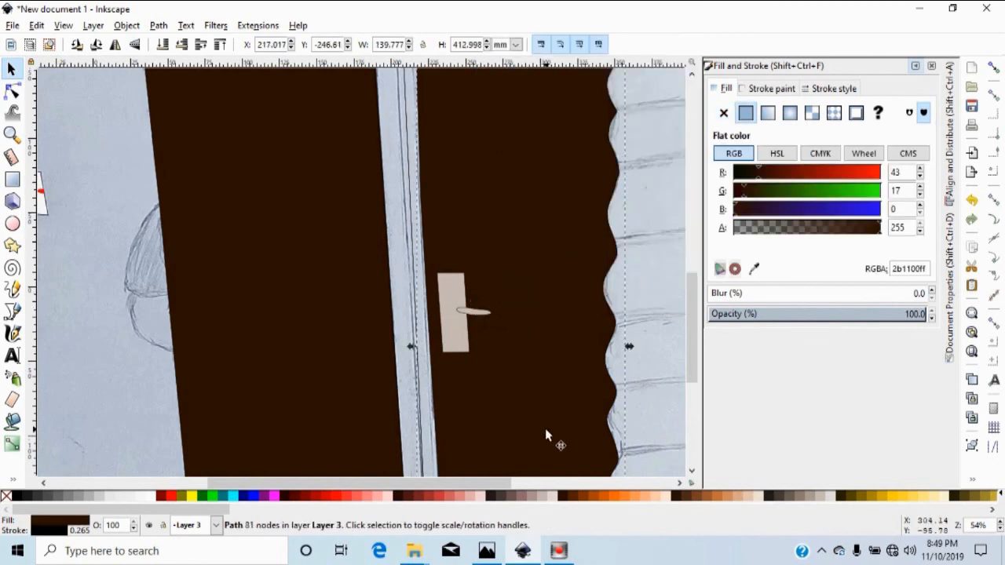
Fill the tall wavy-edged column beside the door with pale cream yellow (#fff6d5).
scroll(528, 409, "up", 4)
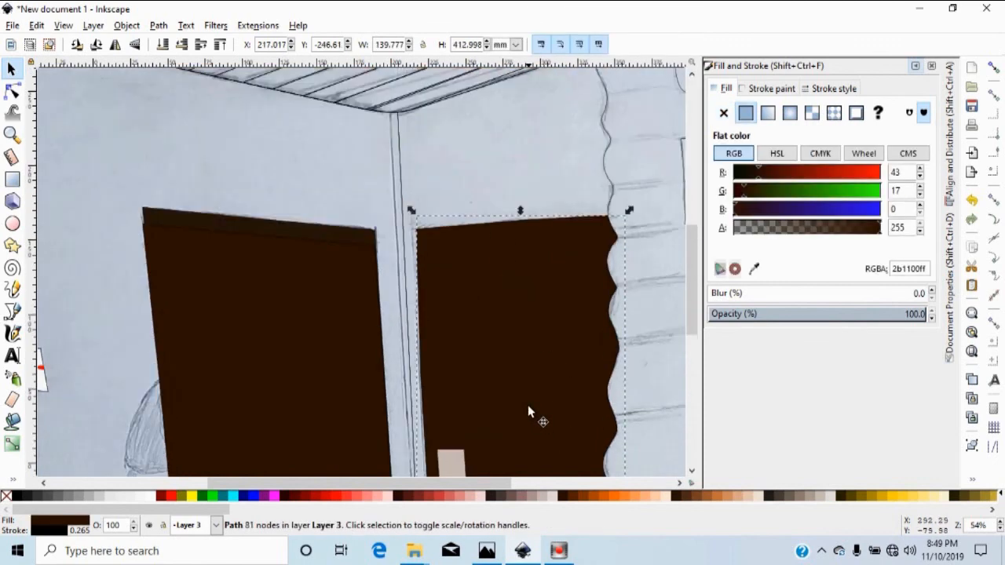
scroll(528, 408, "up", 3)
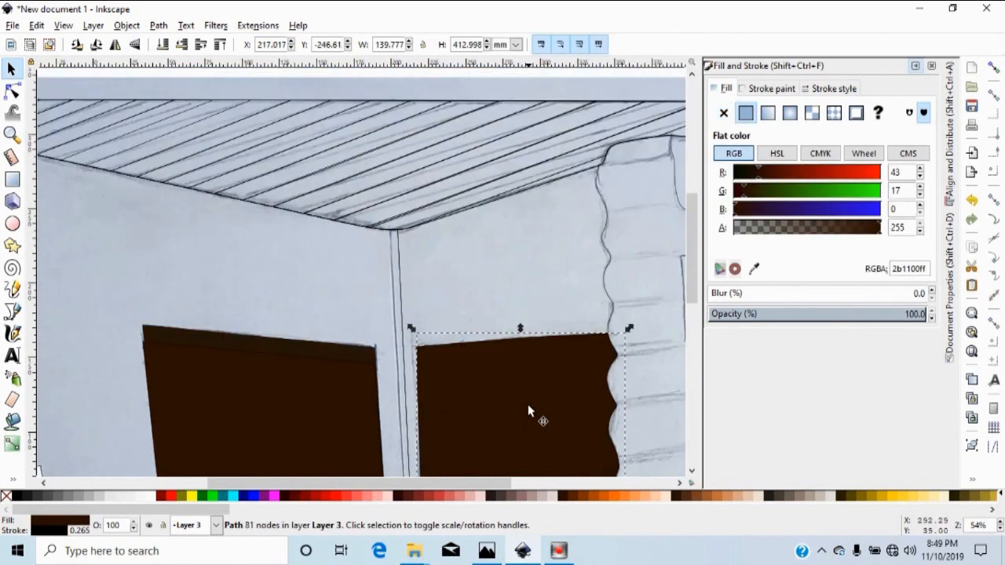
left_click(604, 256)
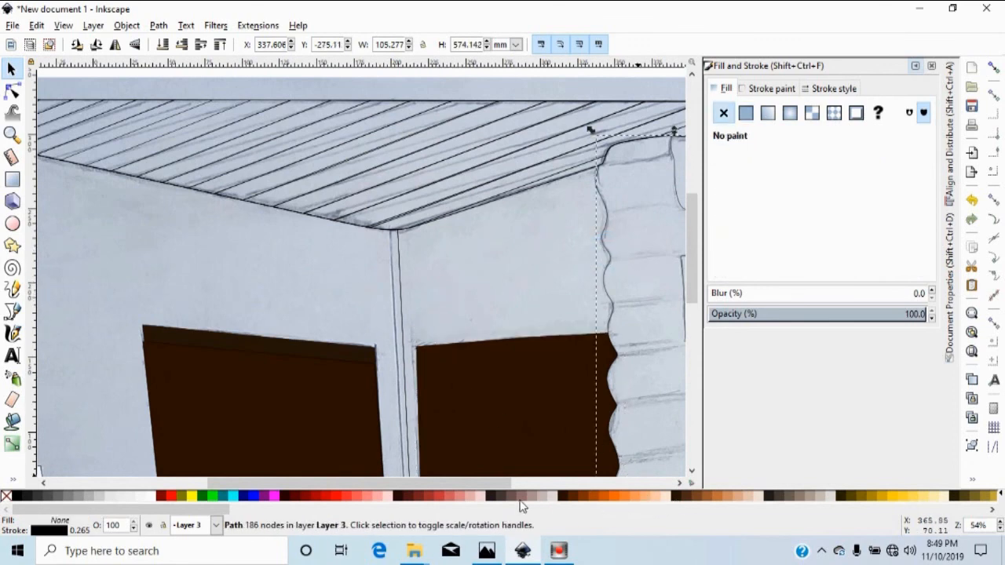
left_click_drag(223, 509, 294, 516)
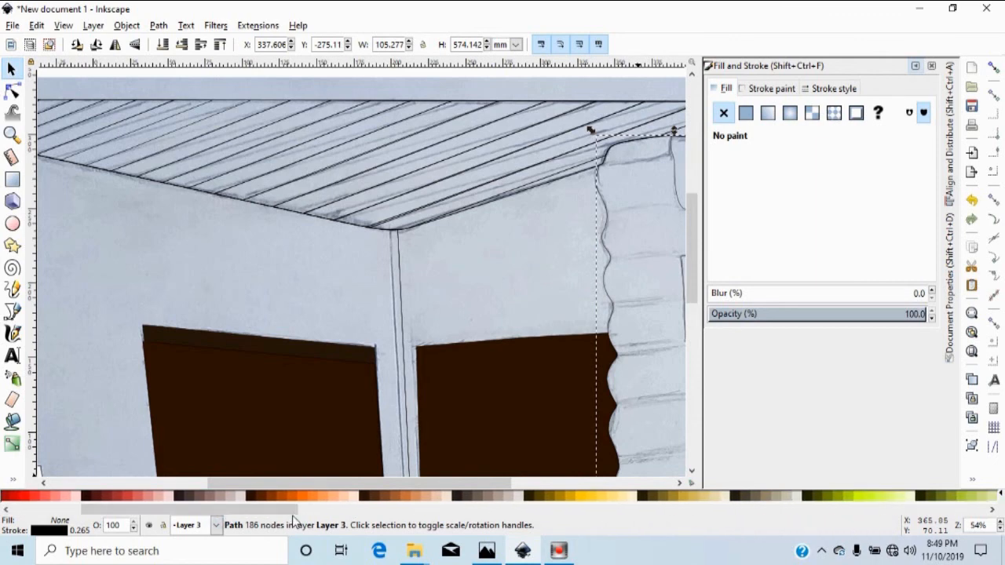
left_click(449, 496)
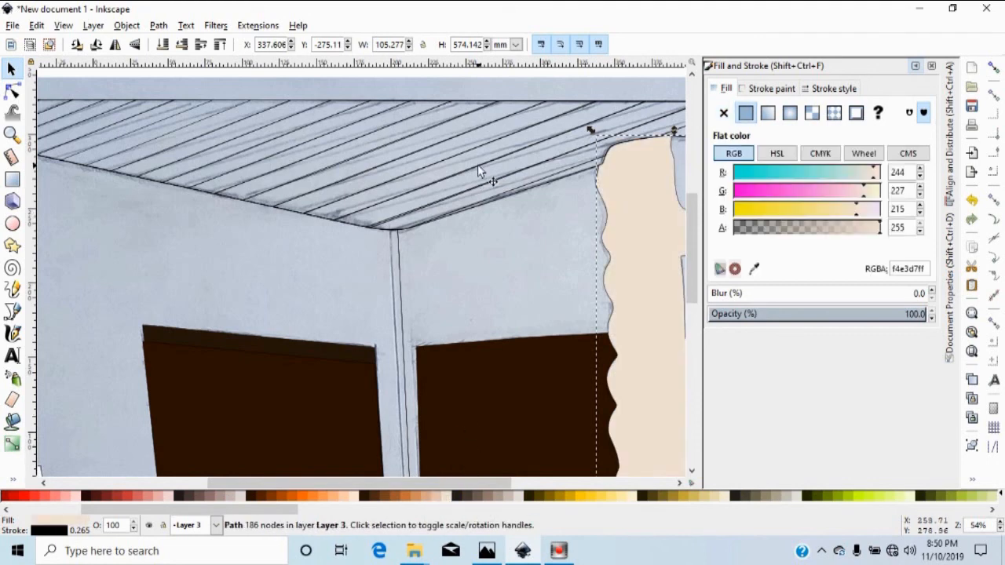
scroll(477, 167, "down", 4)
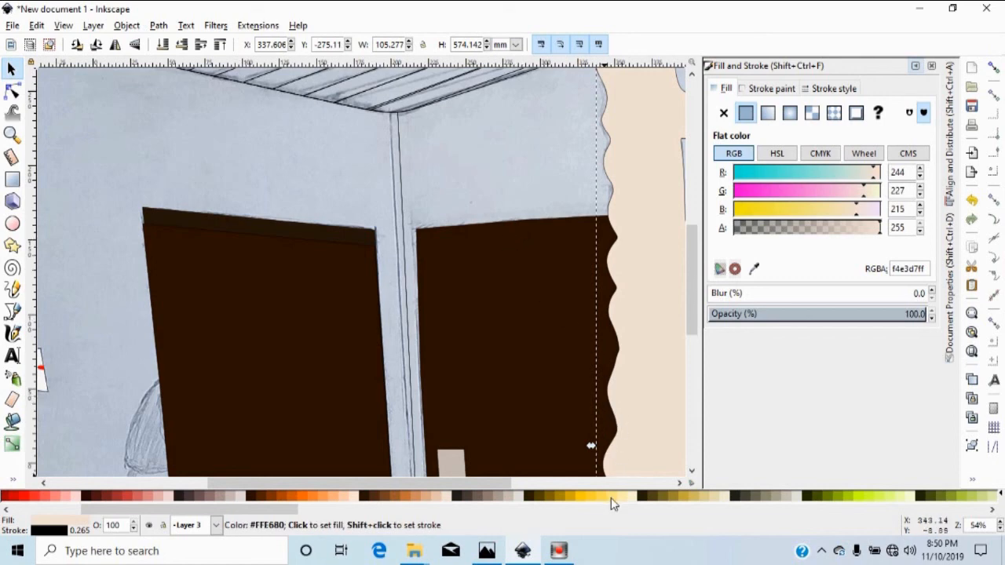
left_click(636, 504)
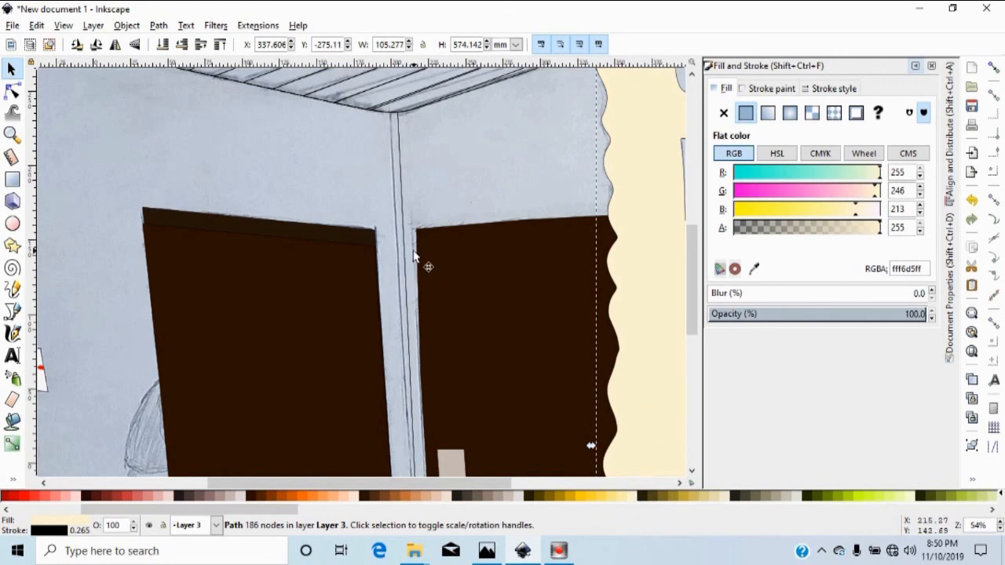
Select the wall outline and fill the room's walls with light yellow (#ffeeaa).
key("minus")
key("minus")
key("minus")
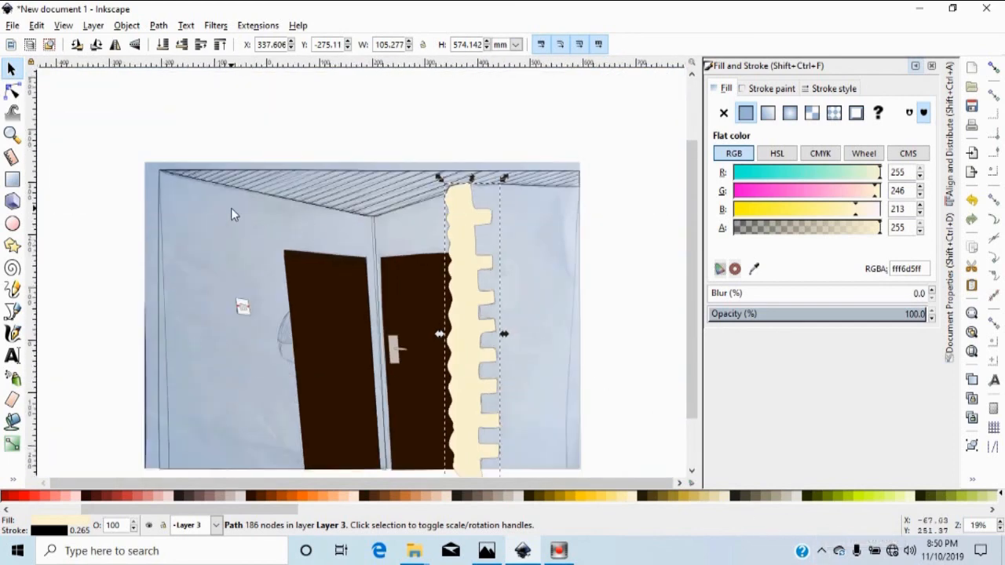
key("plus")
key("plus")
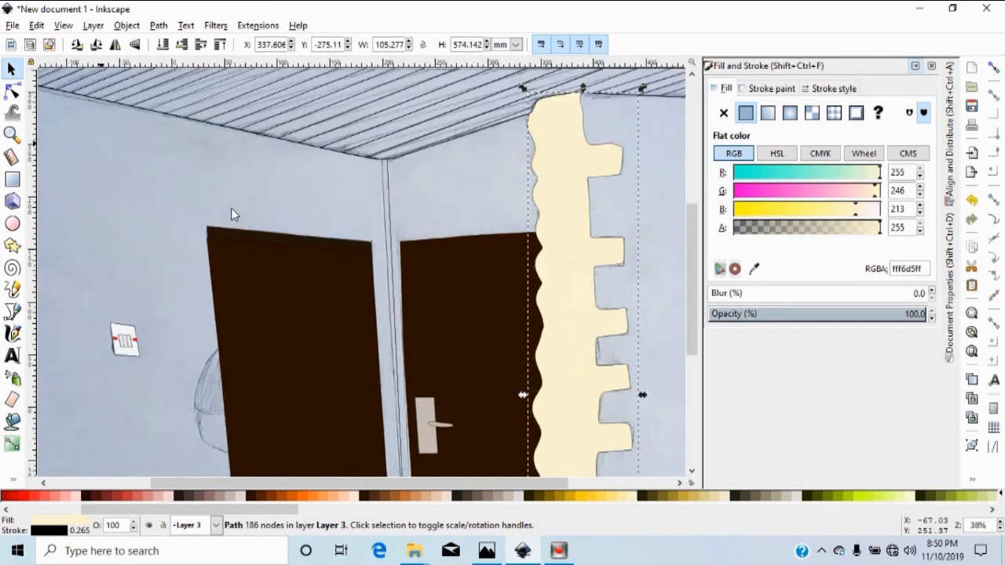
left_click_drag(187, 483, 91, 458)
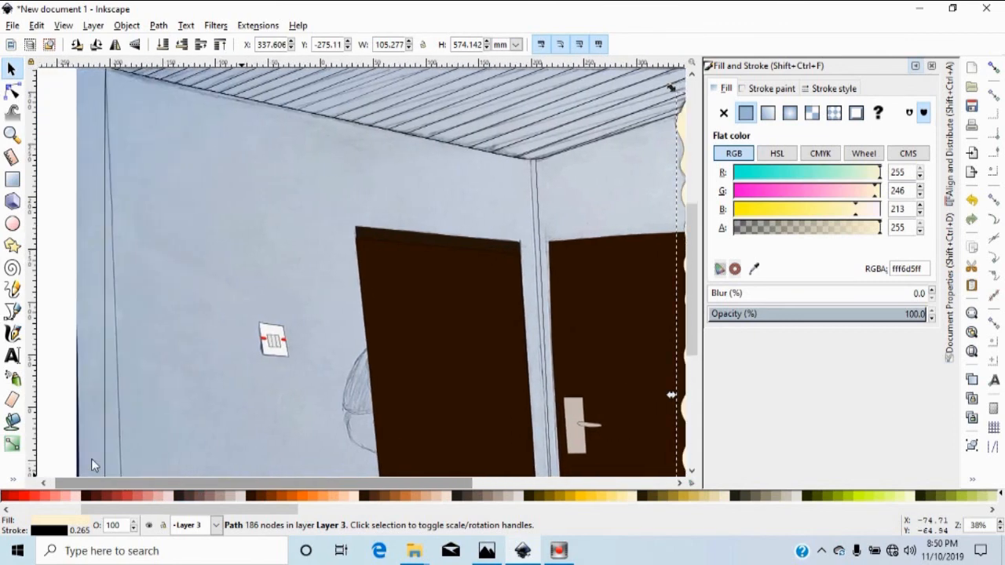
scroll(194, 302, "up", 2)
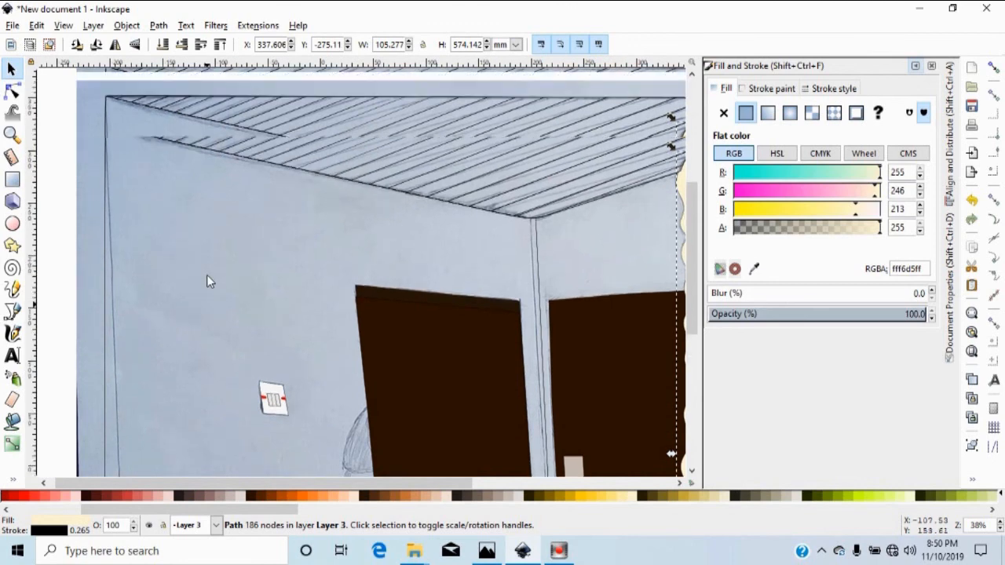
left_click(105, 196)
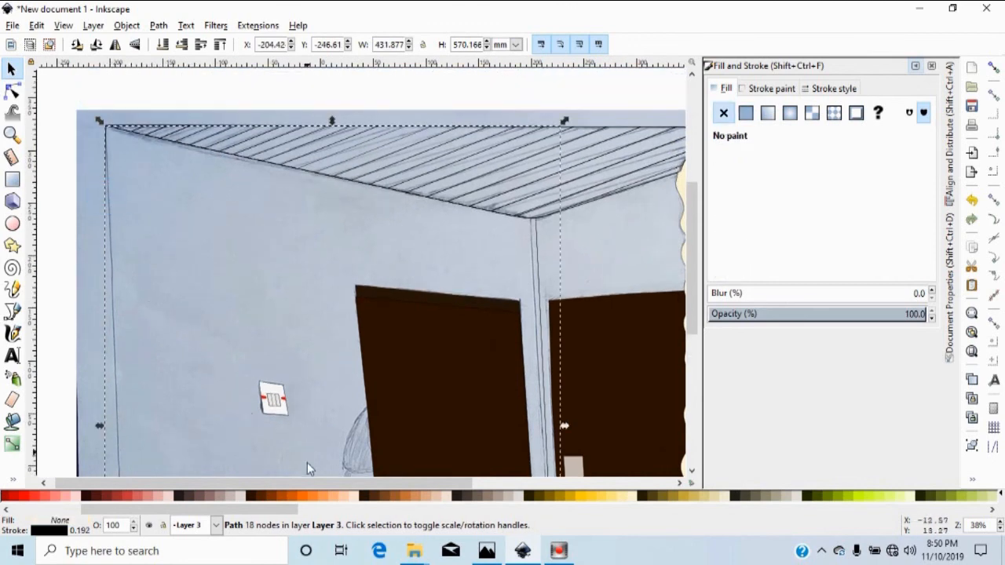
left_click_drag(267, 510, 333, 526)
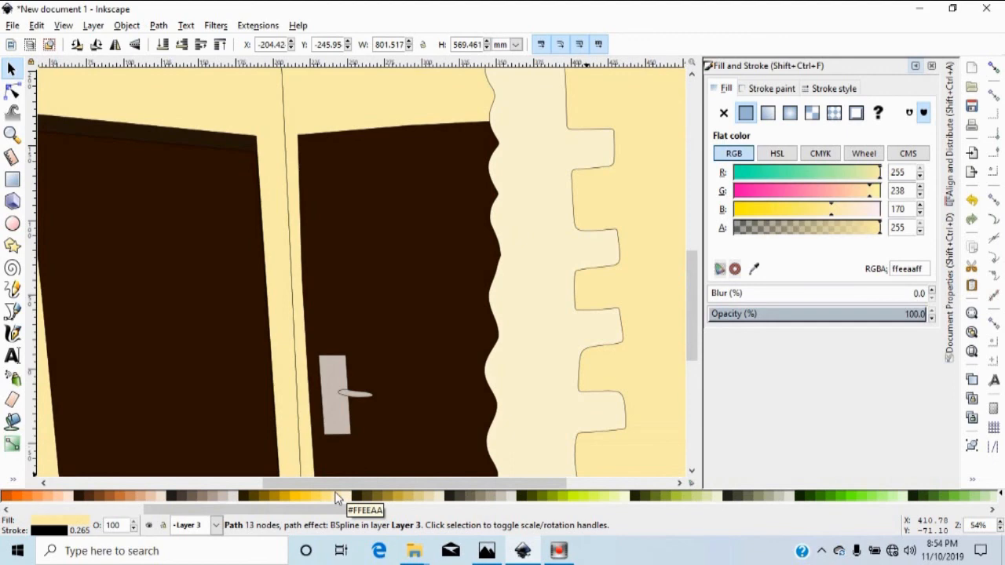
Examine the filled walls, ceiling, doors and column up close and across the whole room drawing.
left_click_drag(692, 311, 788, 227)
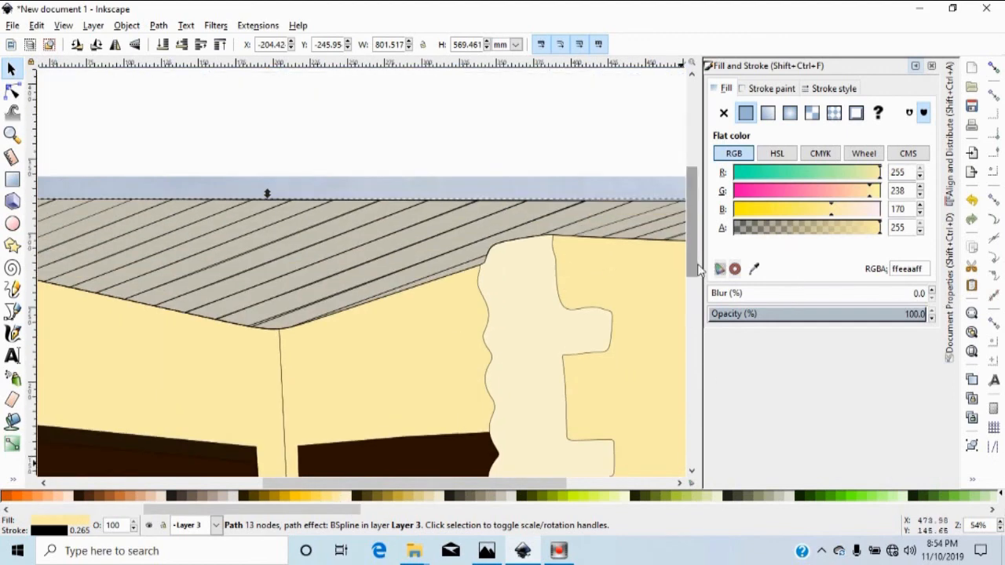
left_click_drag(692, 267, 693, 288)
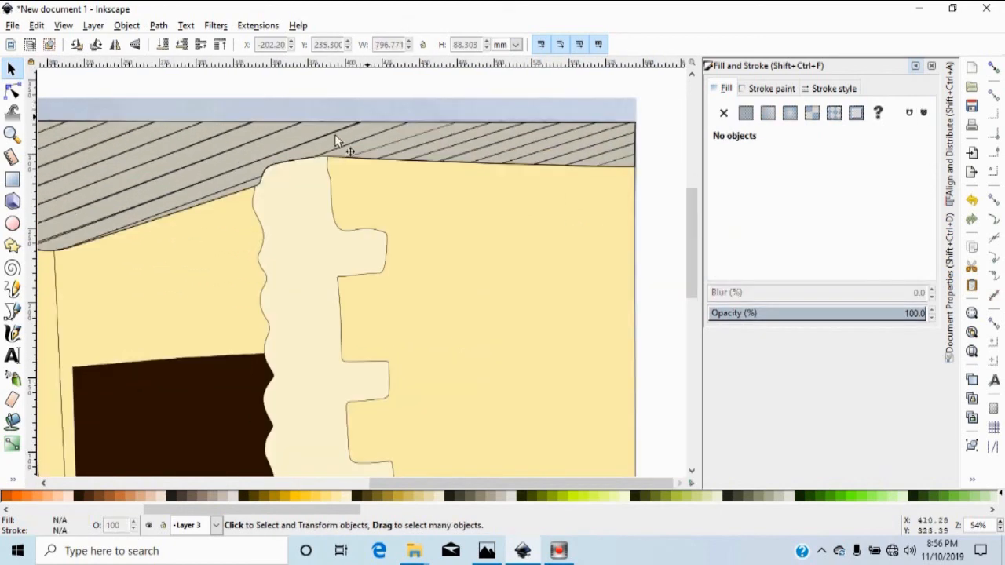
left_click_drag(429, 483, 153, 420)
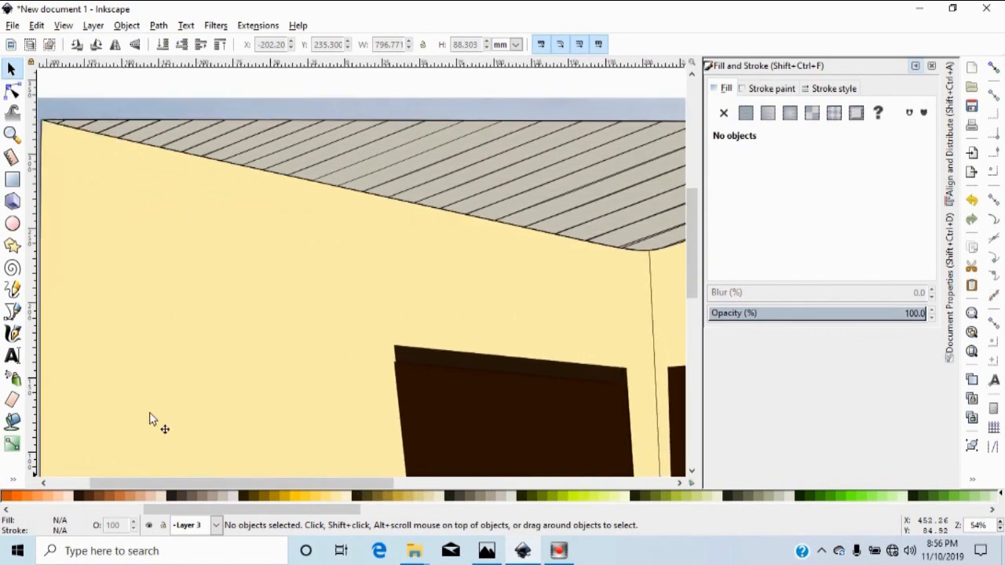
left_click(116, 154)
key("minus")
key("minus")
key("minus")
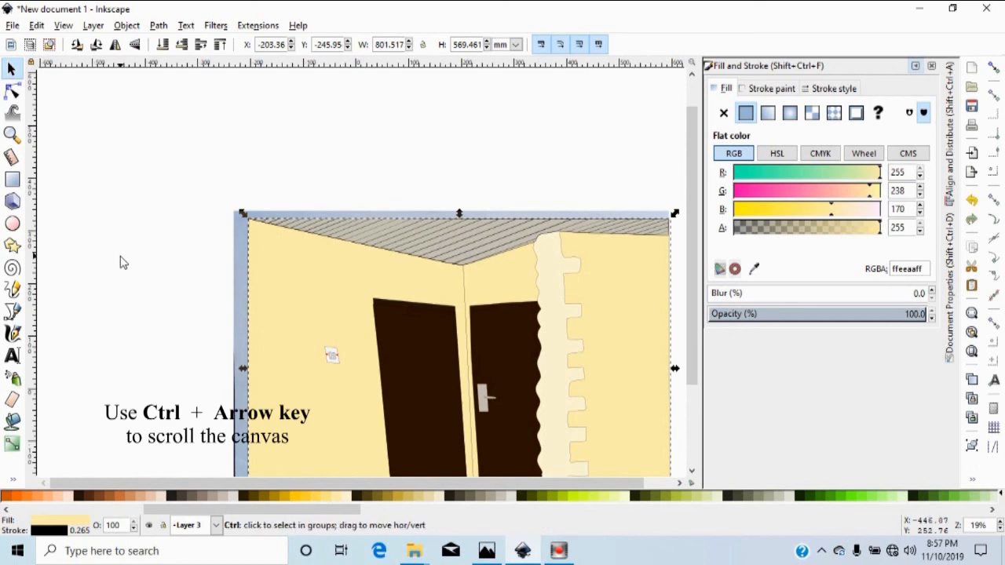
key("ctrl+Right")
key("ctrl+Right")
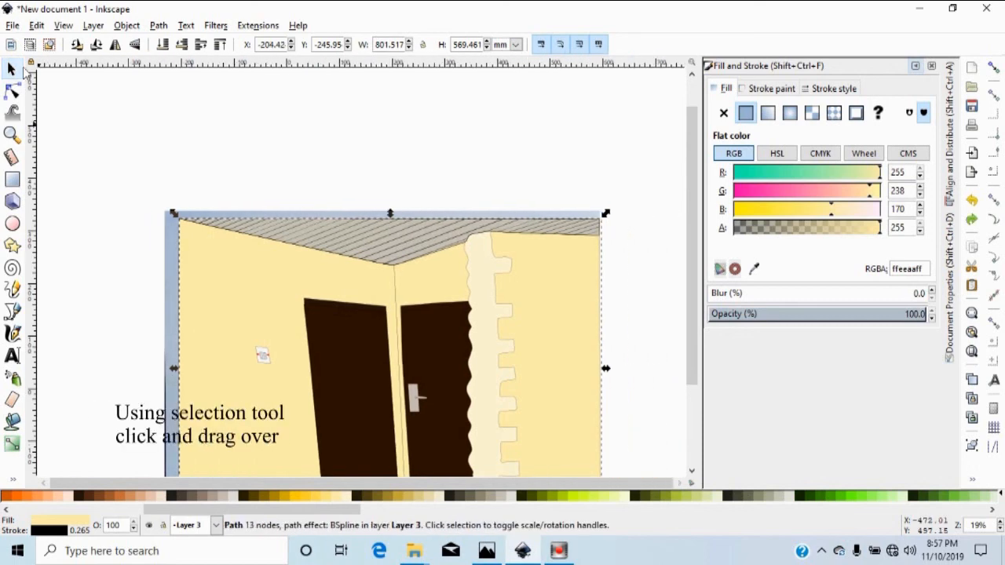
Select all the ceiling paths across the top of the room and fill them with blue-grey #9393AC.
mouse_move(158, 185)
left_mouse_down()
mouse_move(224, 231)
mouse_move(645, 277)
left_mouse_up()
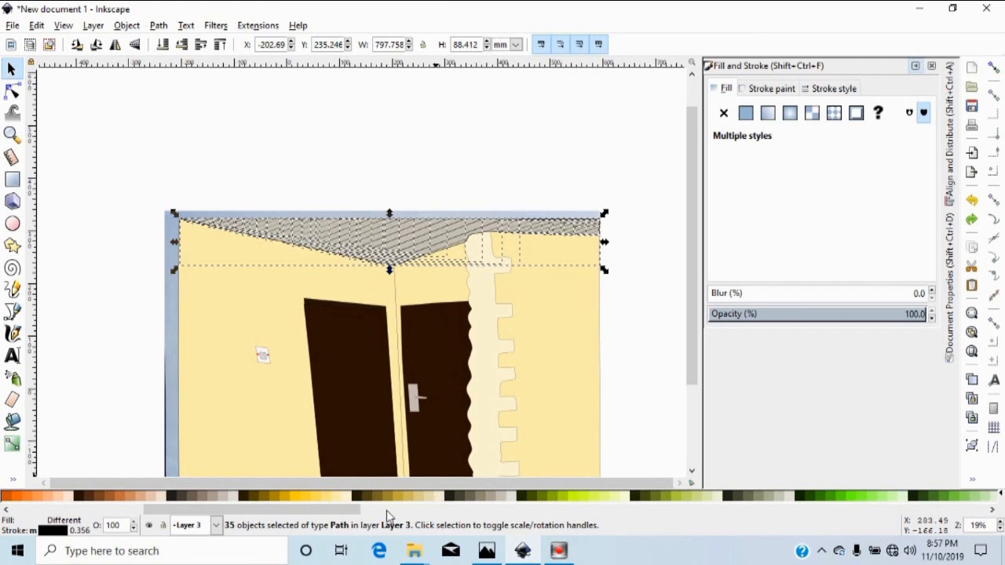
left_click_drag(337, 510, 656, 526)
key("plus")
key("plus")
key("plus")
key("plus")
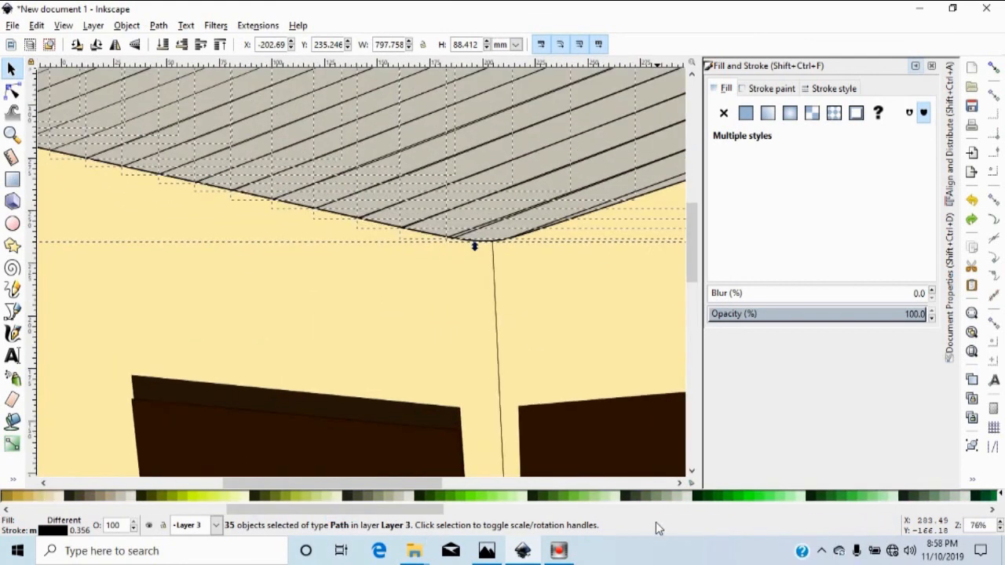
key("ctrl+Right")
key("ctrl+Right")
key("ctrl+Right")
key("ctrl+Right")
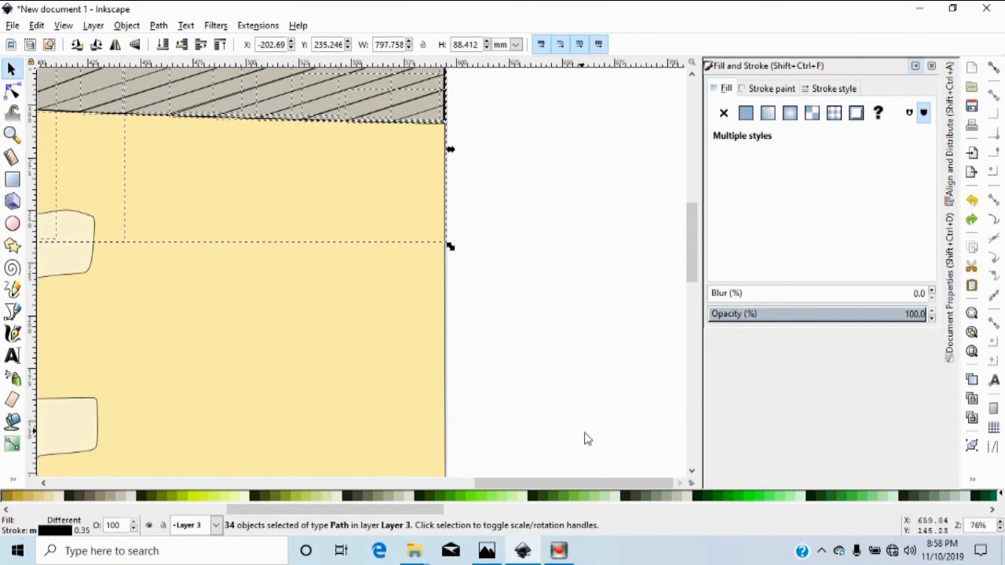
left_click_drag(374, 516, 735, 532)
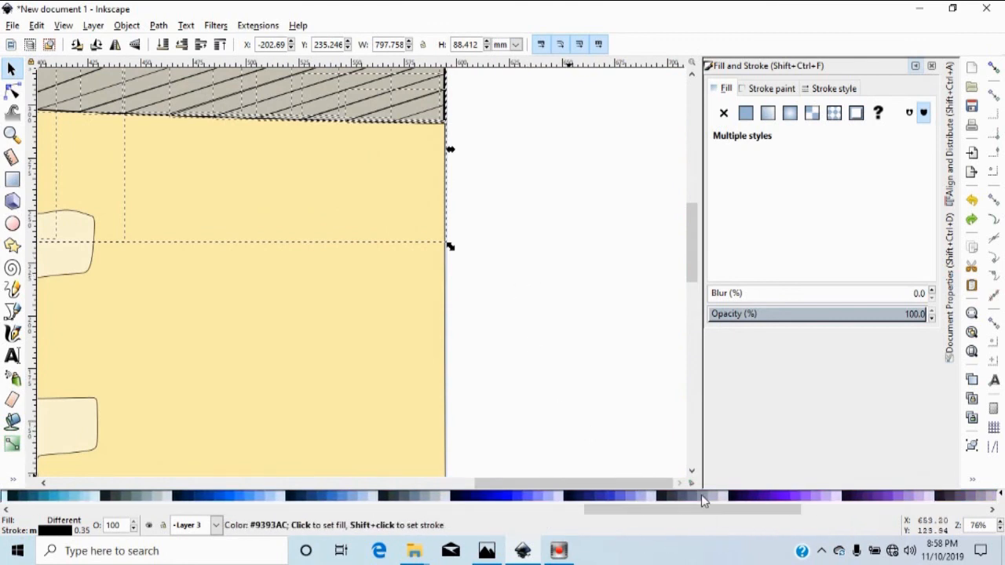
left_click(700, 495)
Copy the fill RGBA code 9393acff from a recoloured ceiling plank and paste it as the fill of the remaining beige ceiling path.
left_click_drag(692, 242, 691, 191)
left_click_drag(520, 482, 181, 483)
left_click(345, 204)
left_click_drag(318, 483, 581, 483)
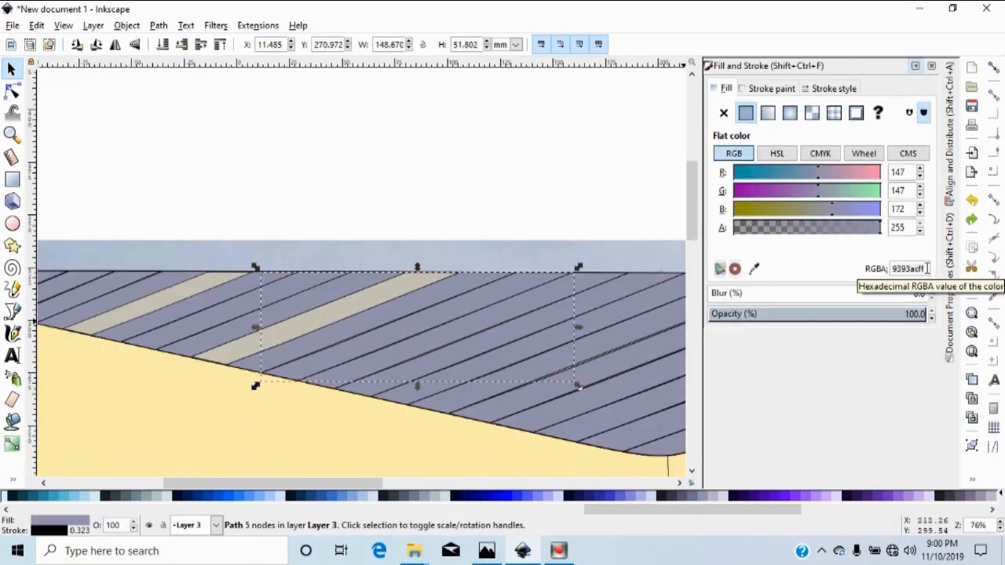
left_click_drag(926, 269, 888, 270)
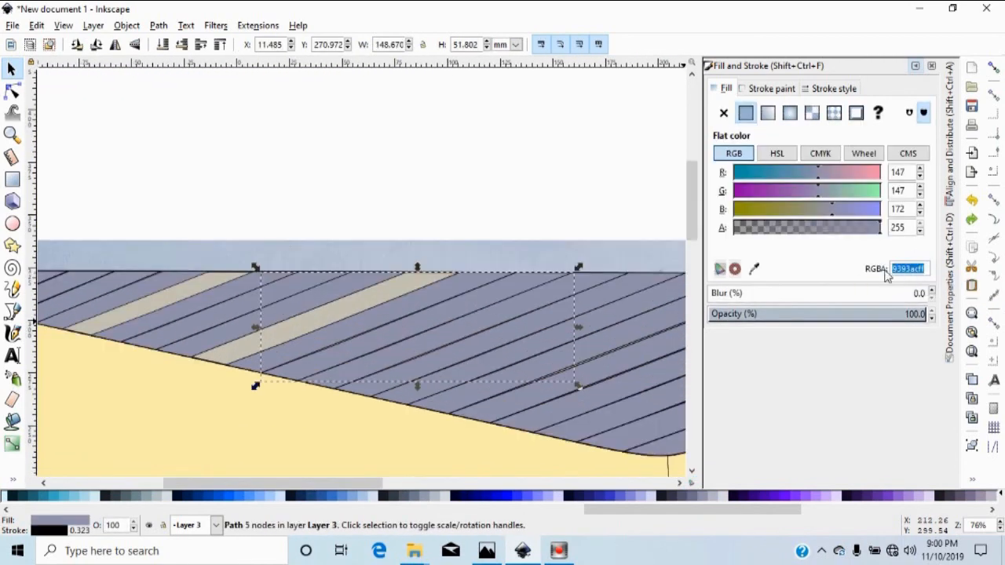
right_click(893, 268)
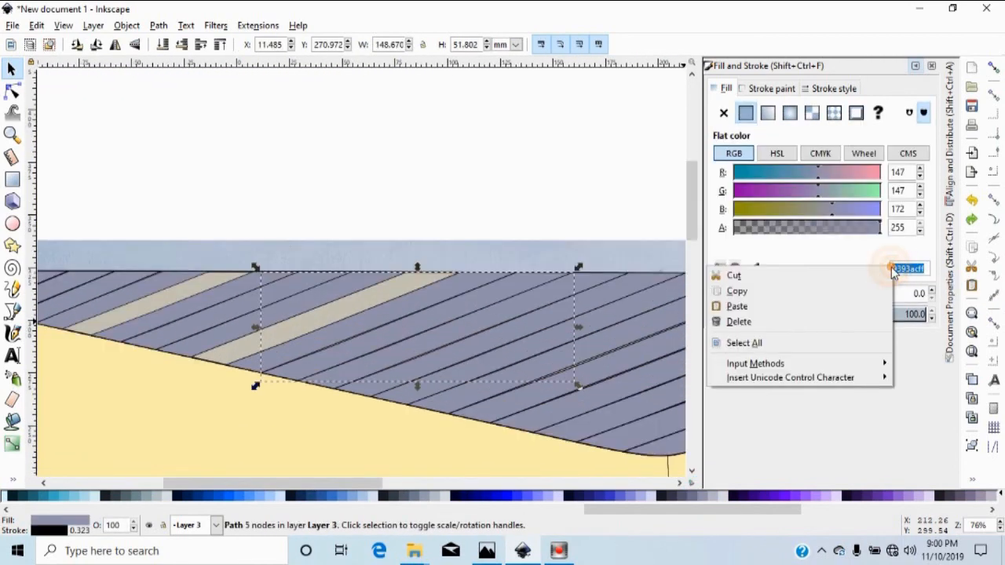
left_click(745, 291)
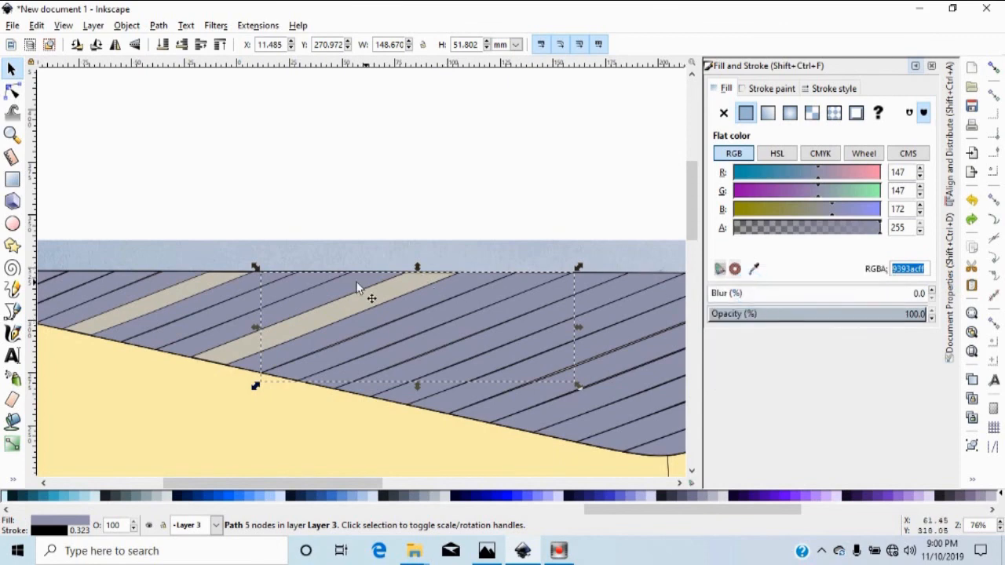
left_click(174, 295)
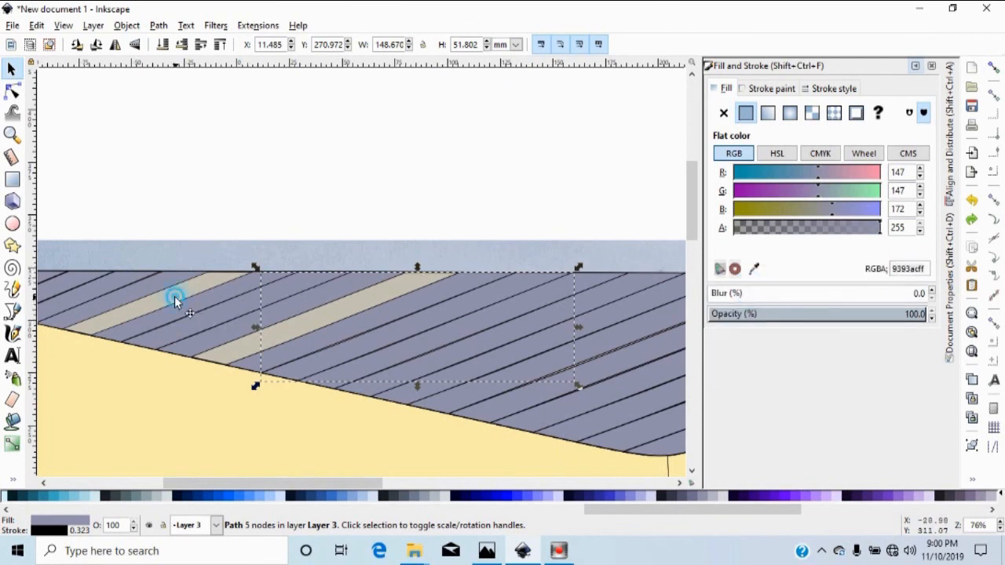
right_click(200, 275)
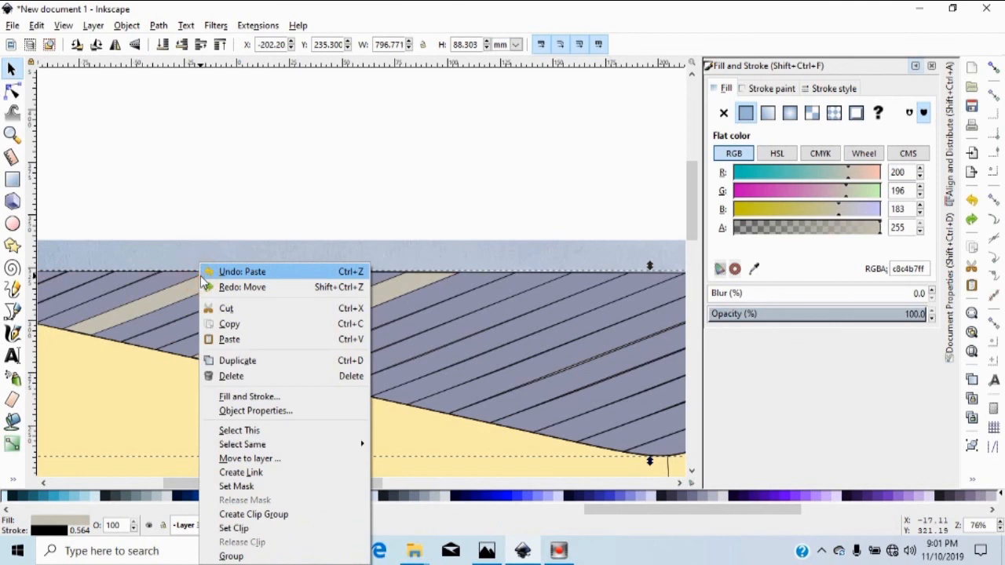
left_click(228, 338)
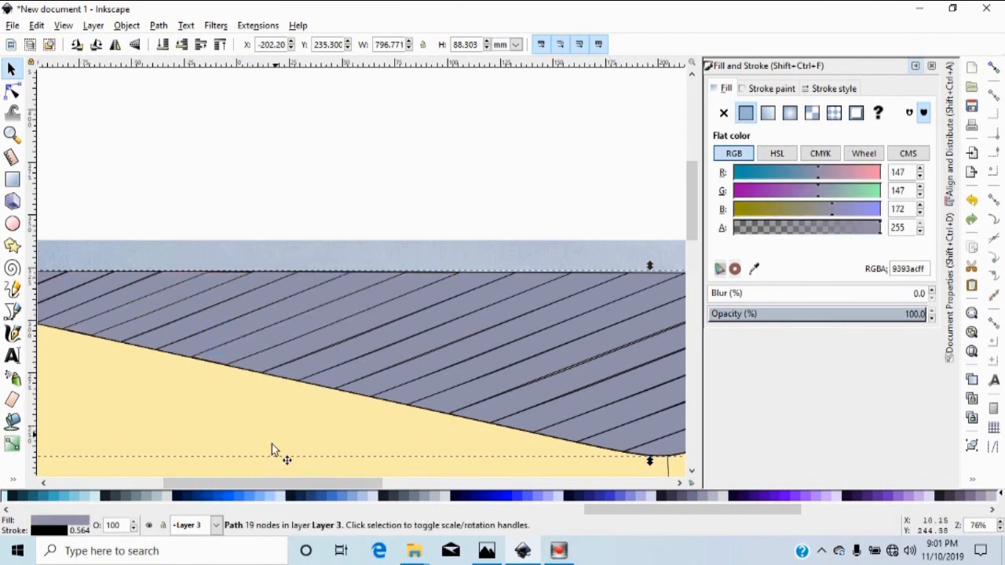
Examine the recoloured ceiling up close and together with the whole room drawing.
left_click_drag(229, 482, 448, 488)
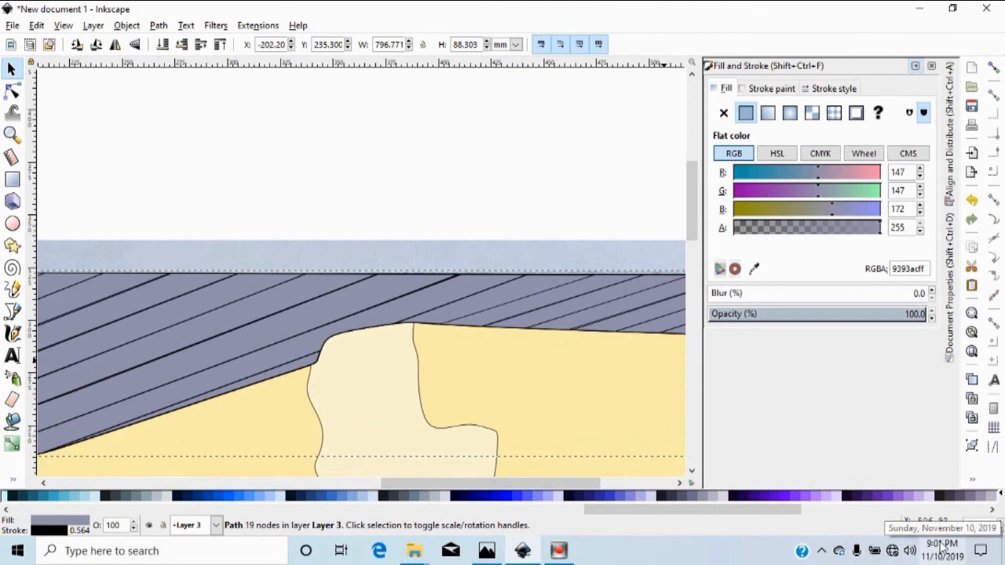
key("minus")
key("minus")
key("minus")
key("minus")
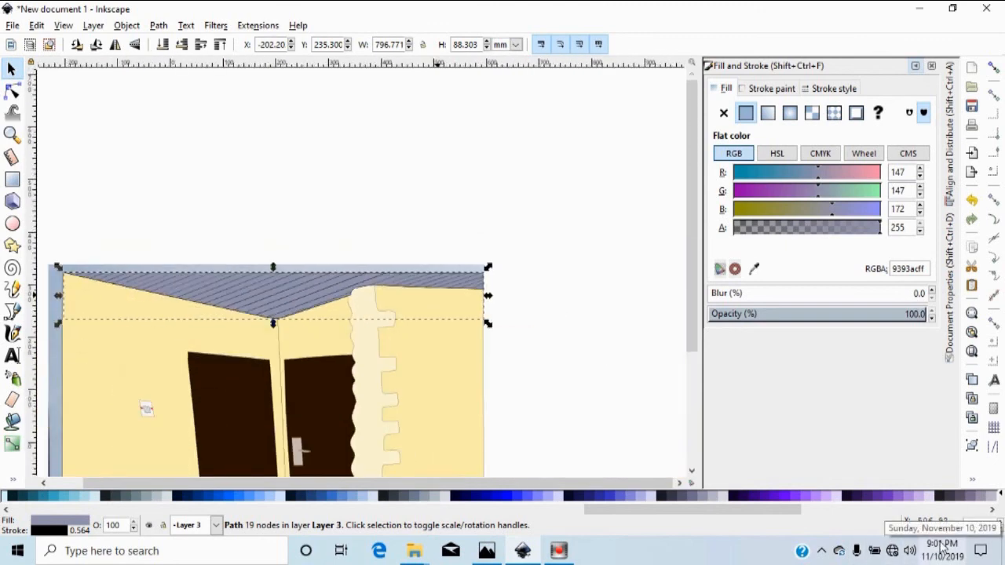
key("minus")
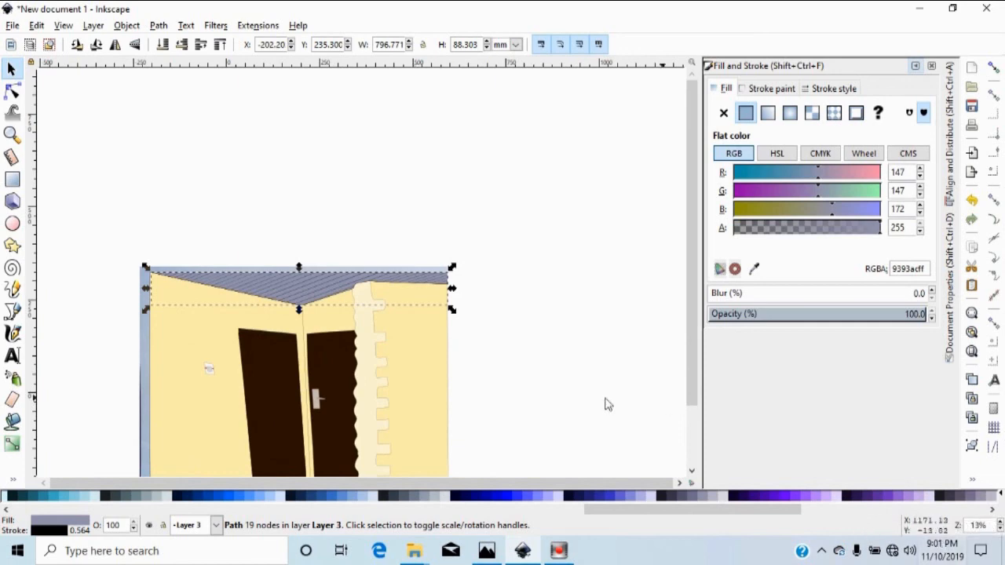
scroll(308, 330, "down", 3)
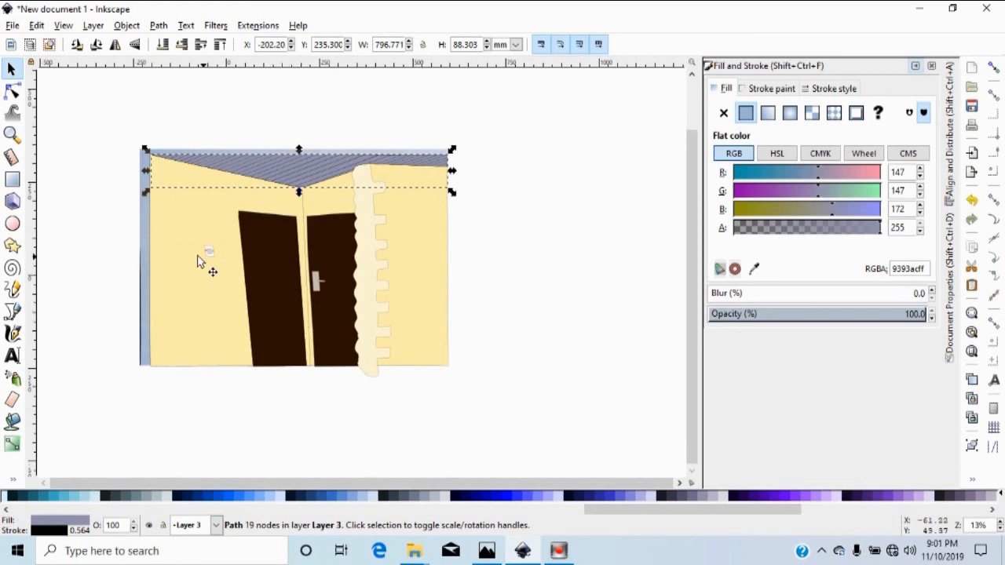
left_click(139, 259)
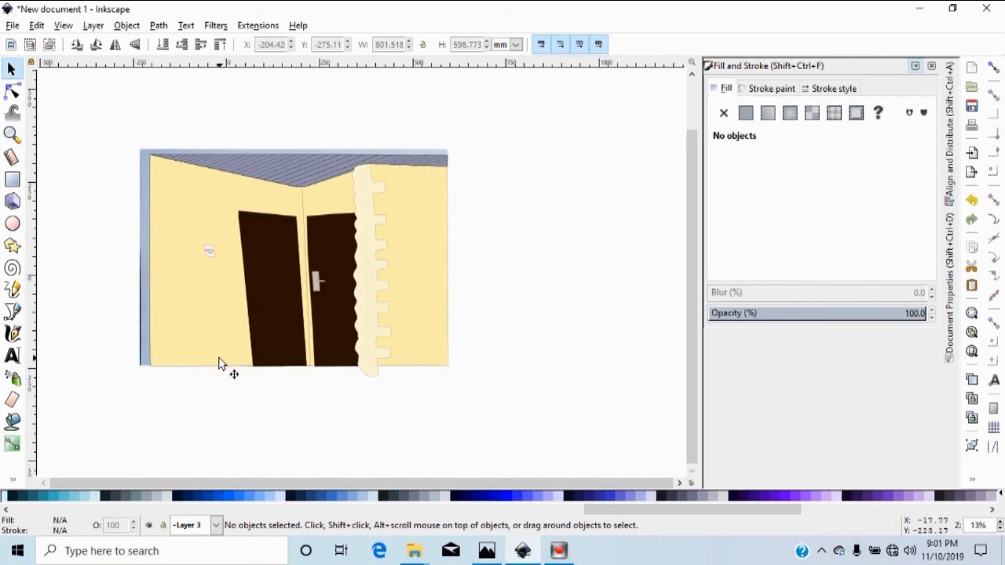
Duplicate the wall shape and intersect the copy with the wavy-edged column to trim the column at the wall's lower edge.
left_click(1000, 524)
left_click(1001, 531)
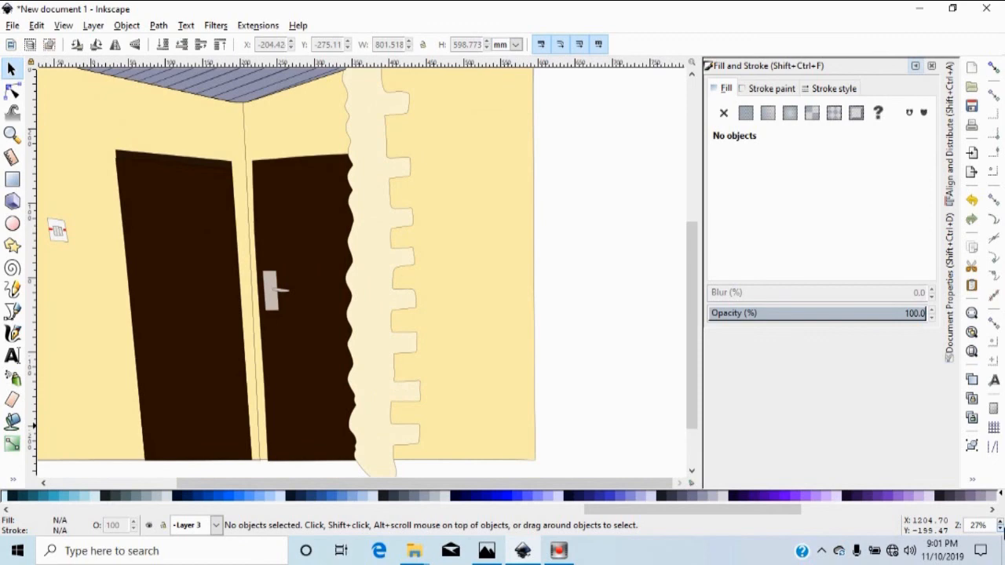
left_click(1000, 530)
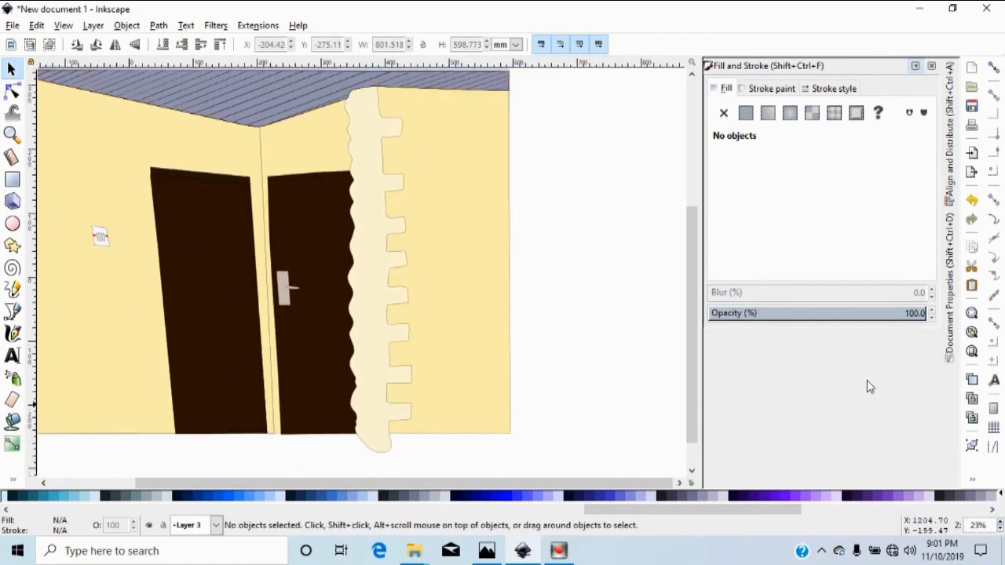
left_click(421, 434)
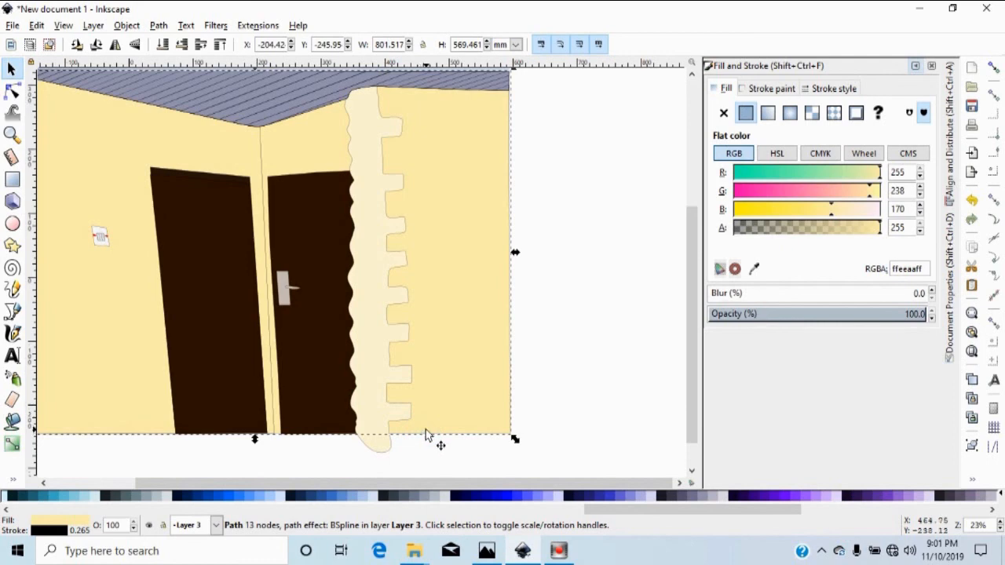
key("ctrl")
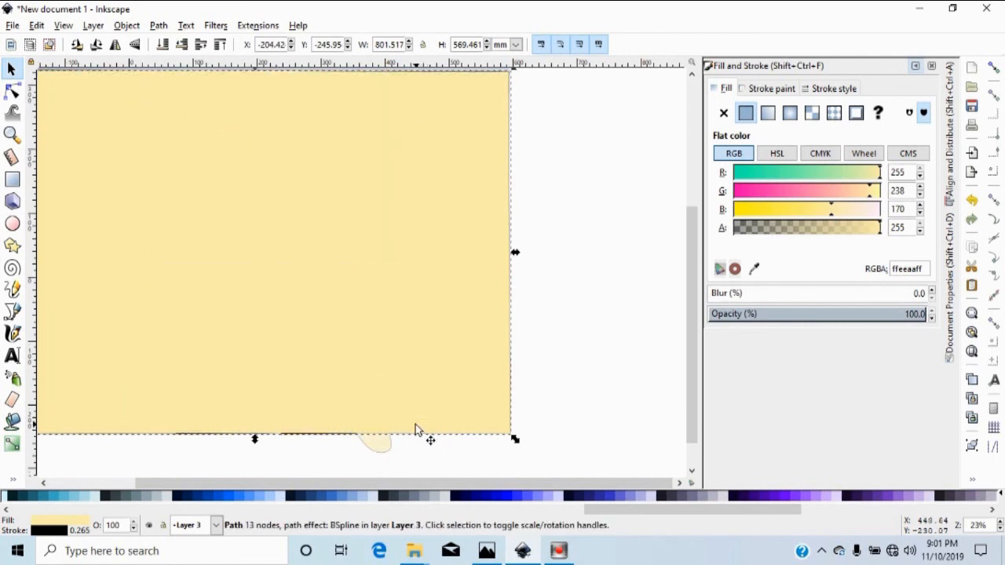
scroll(686, 278, "down", 1)
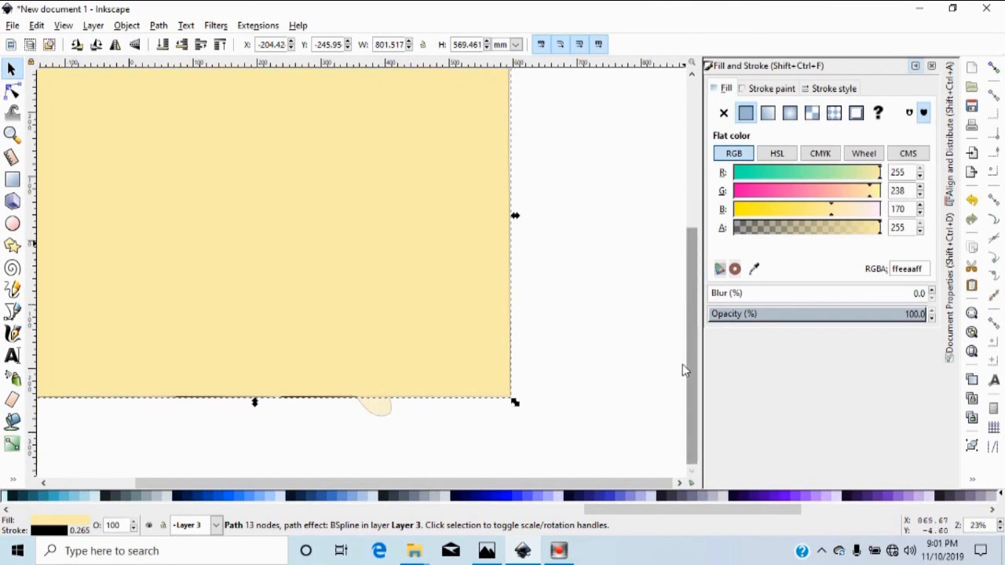
left_click(375, 410, "ctrl+shift")
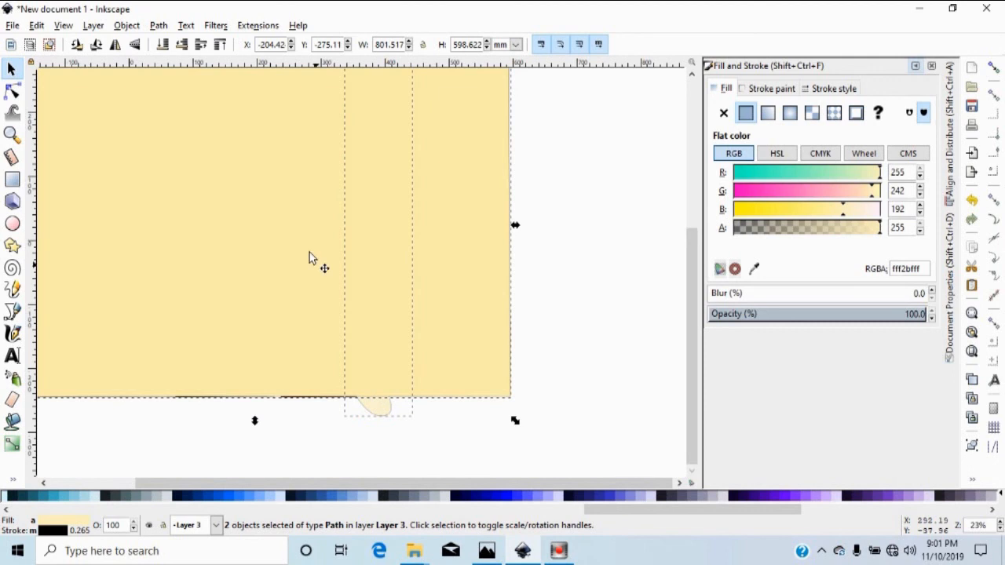
left_click(158, 26)
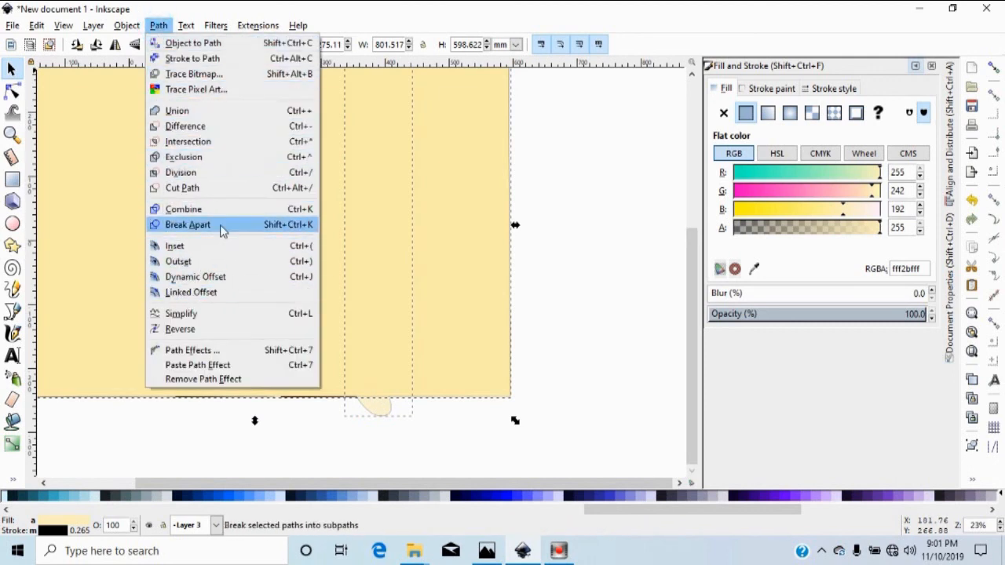
left_click(188, 143)
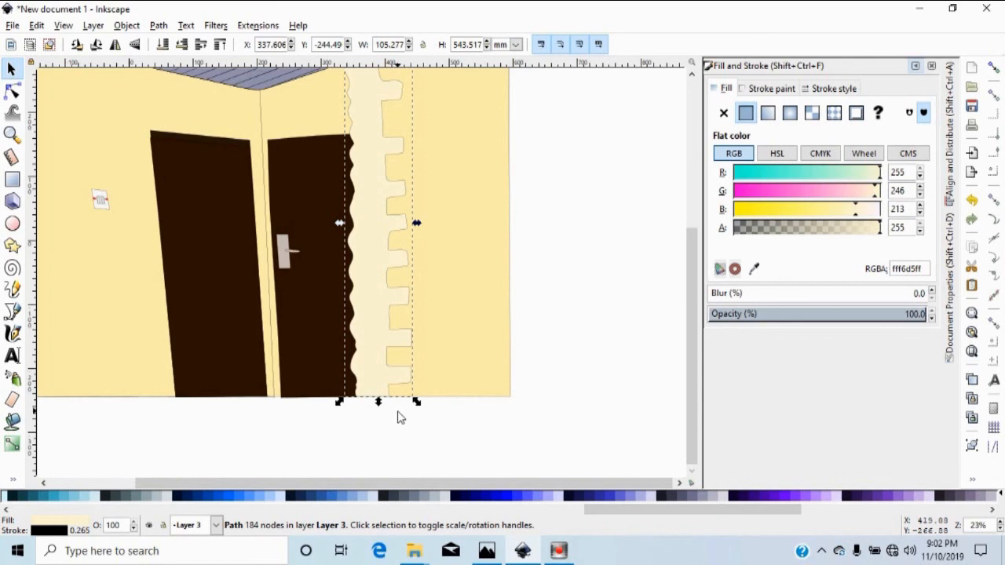
Lock Layer 3 and deselect the trimmed column.
scroll(398, 418, "up", 5)
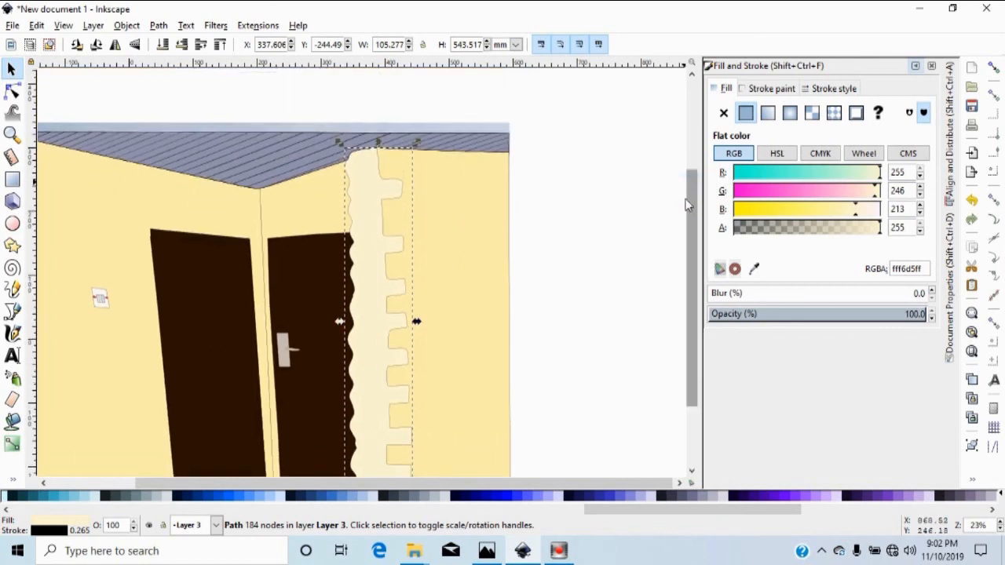
left_click(166, 526)
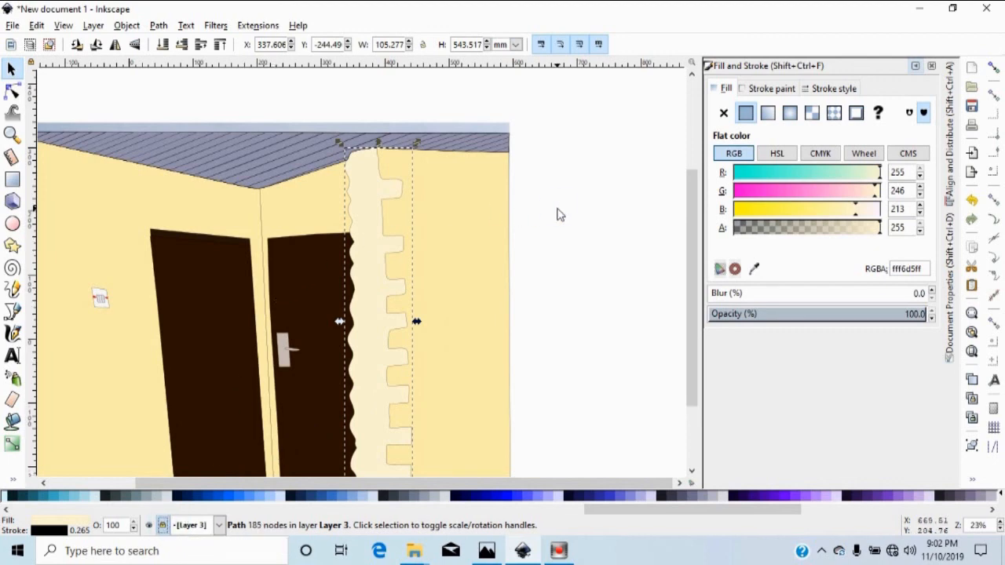
left_click(503, 232)
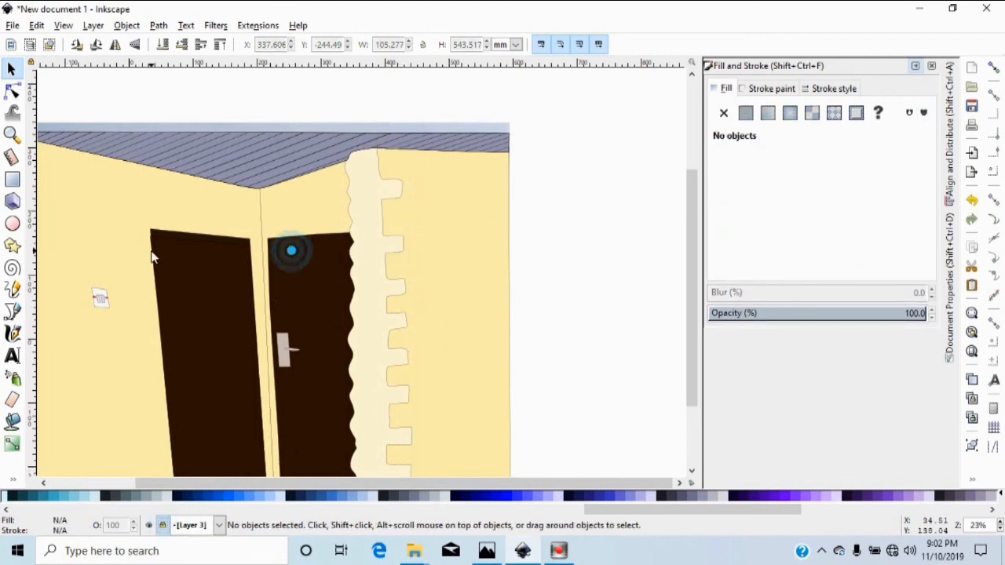
Make the hidden Layer 2 visible and switch to Layer 4.
left_click(219, 525)
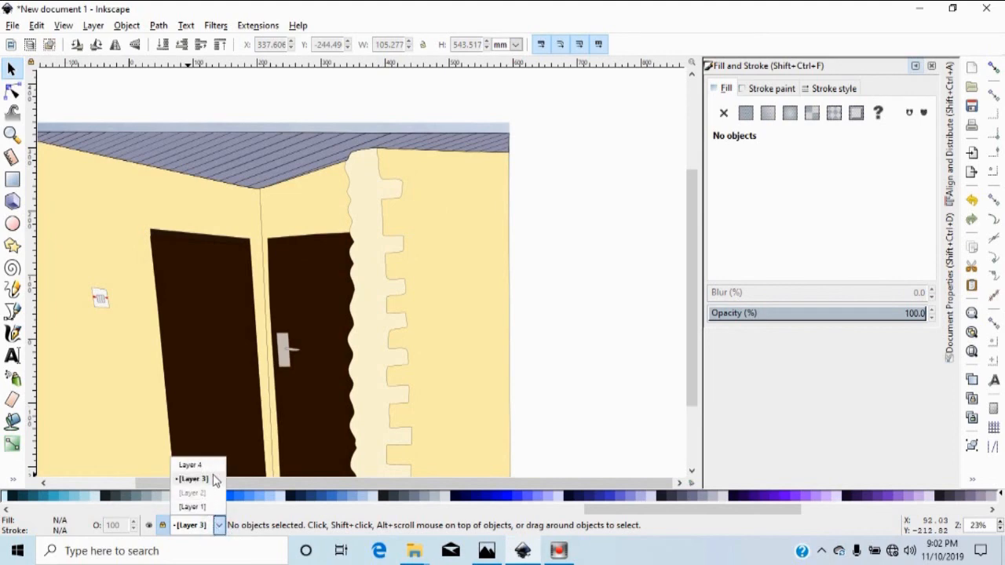
left_click(203, 493)
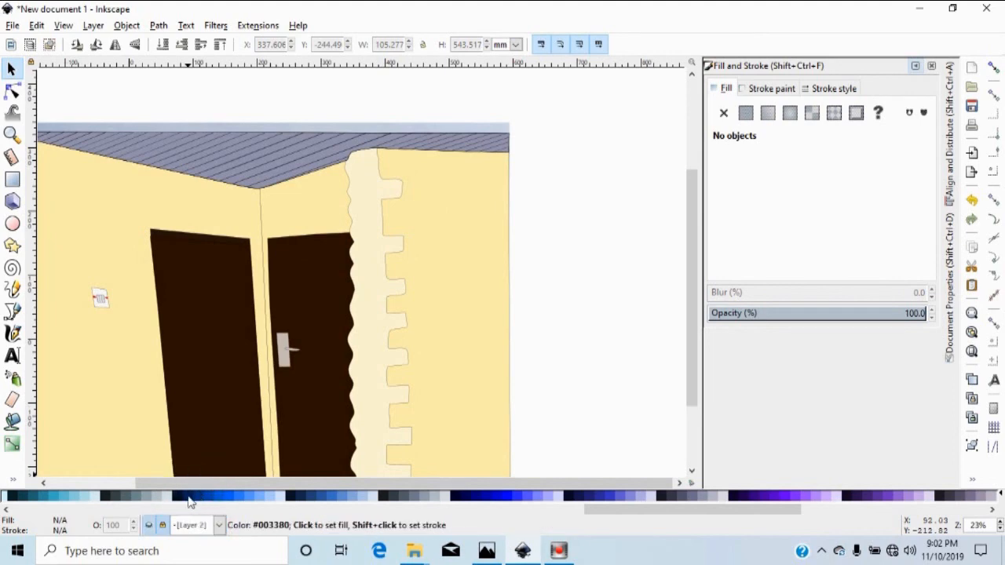
left_click(150, 529)
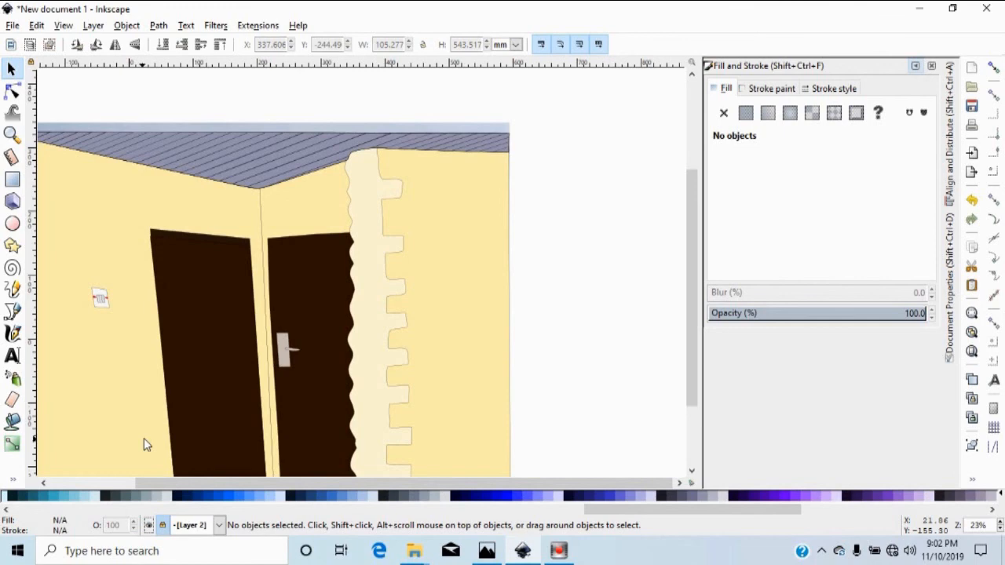
mouse_move(689, 298)
left_mouse_down()
mouse_move(690, 350)
mouse_move(505, 415)
left_mouse_up()
left_click_drag(390, 482, 371, 482)
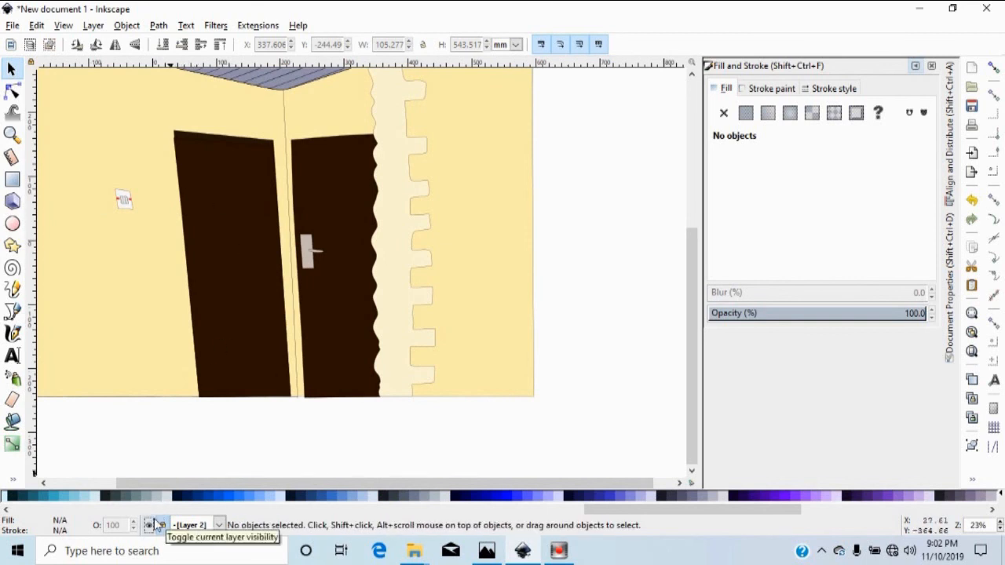
scroll(174, 532, "up", 2)
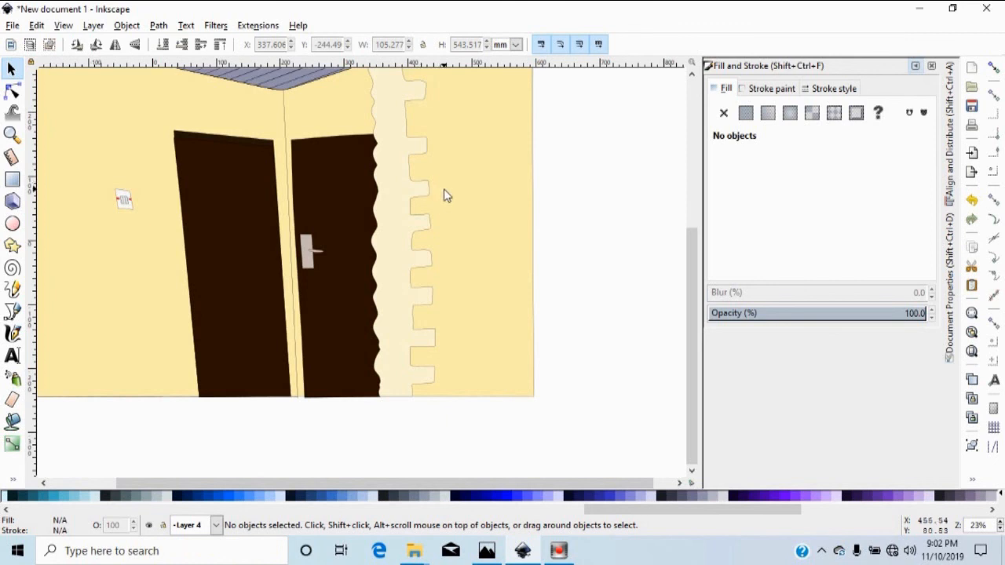
Switch to Layer 3 and unlock it for editing.
left_click(216, 525)
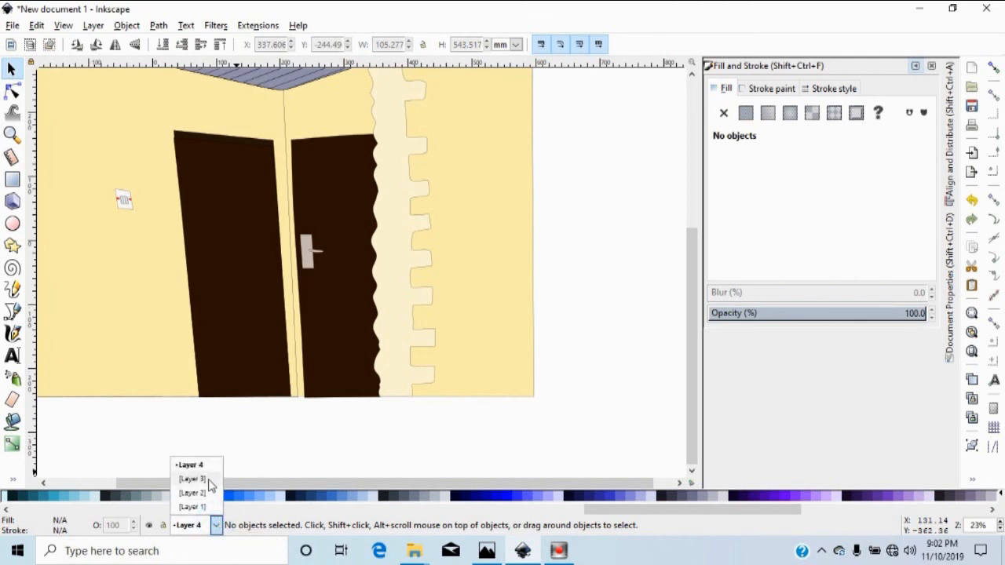
left_click(208, 479)
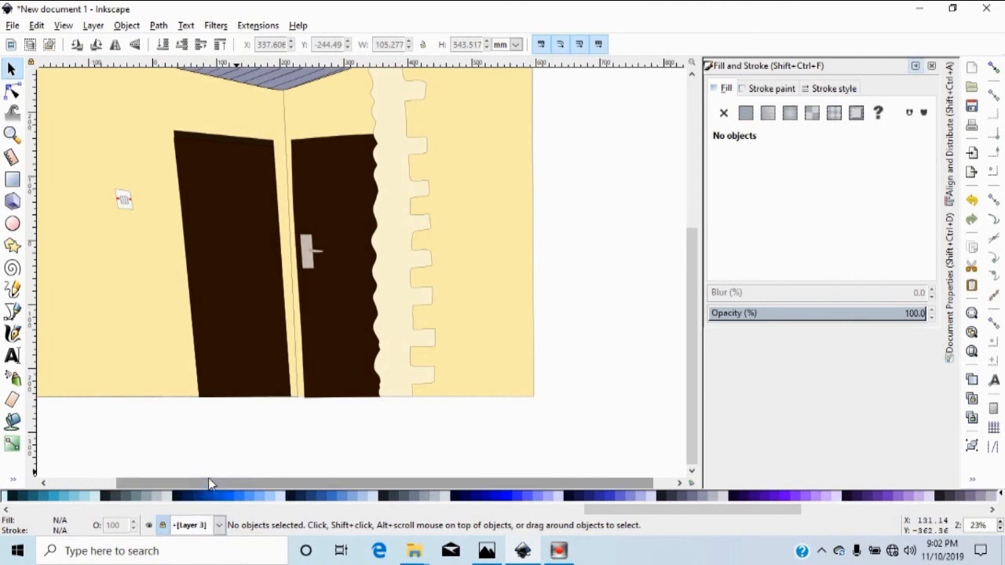
left_click(163, 525)
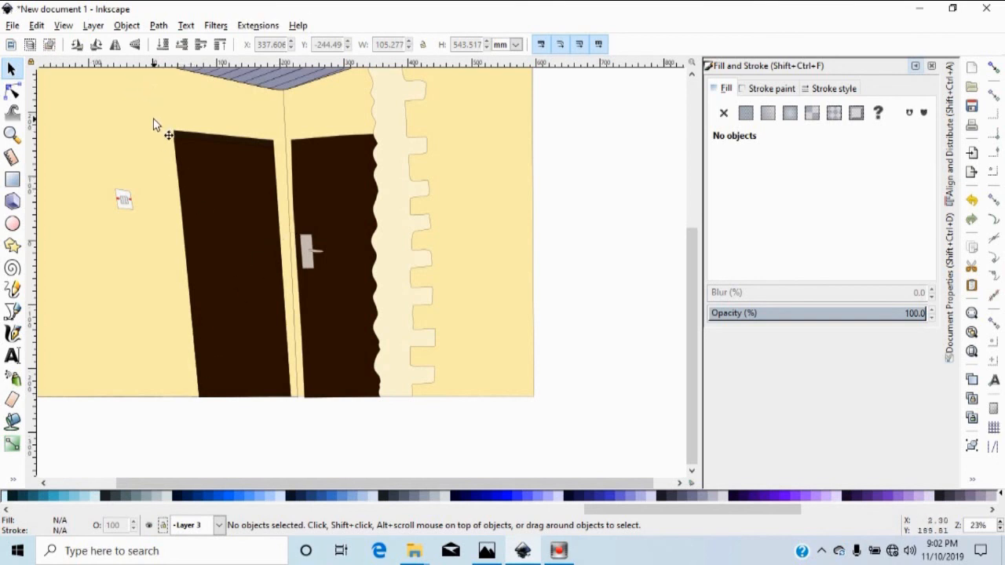
Lower Layer 3 in the layer order so that the man stands in front of the doors and walls.
left_click(93, 26)
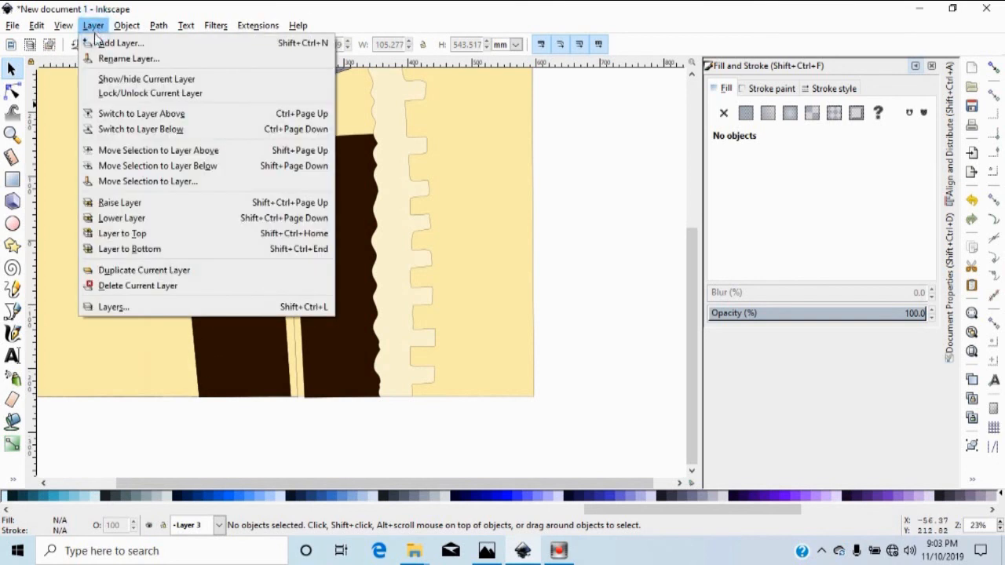
left_click(121, 218)
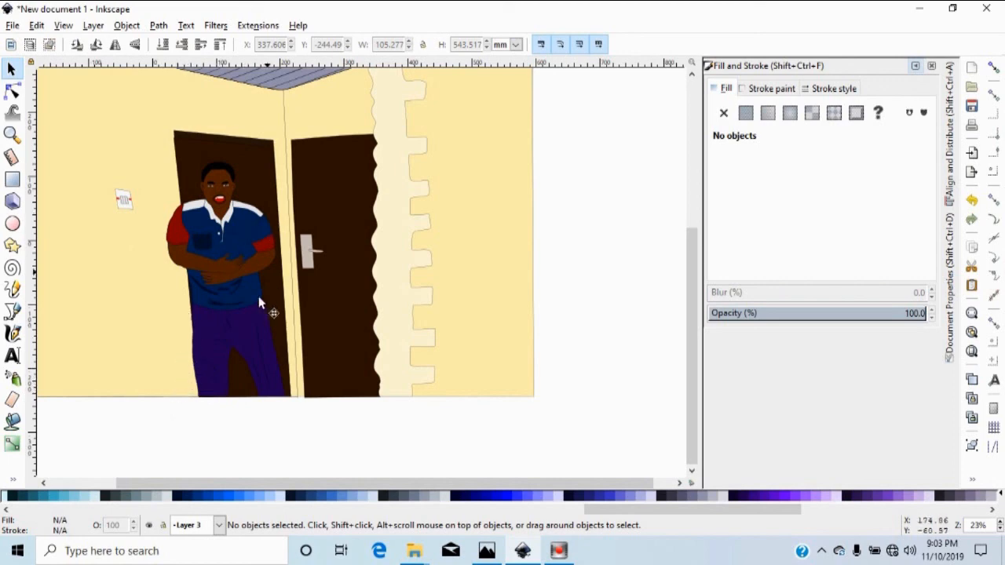
scroll(247, 334, "up", 3)
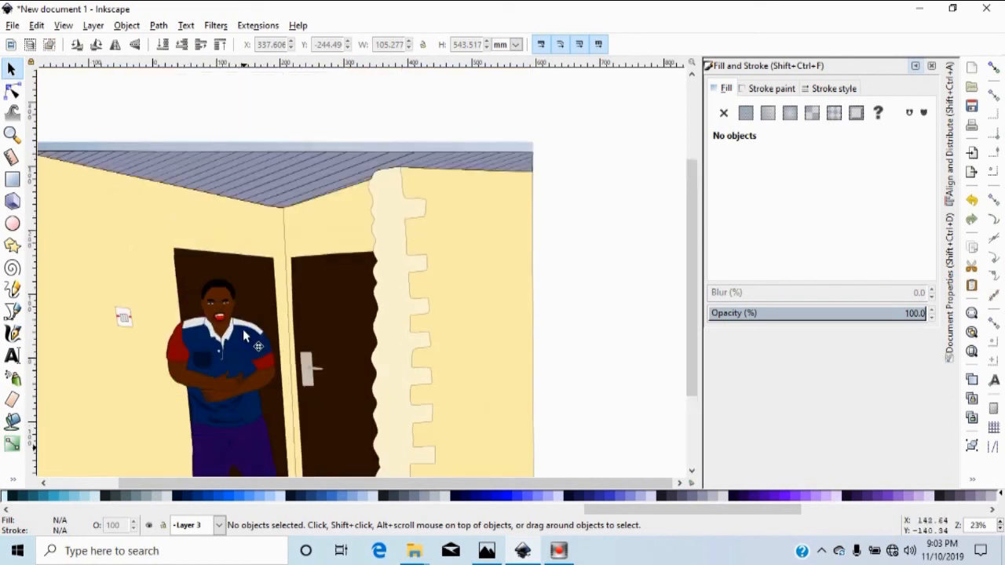
scroll(296, 310, "down", 2)
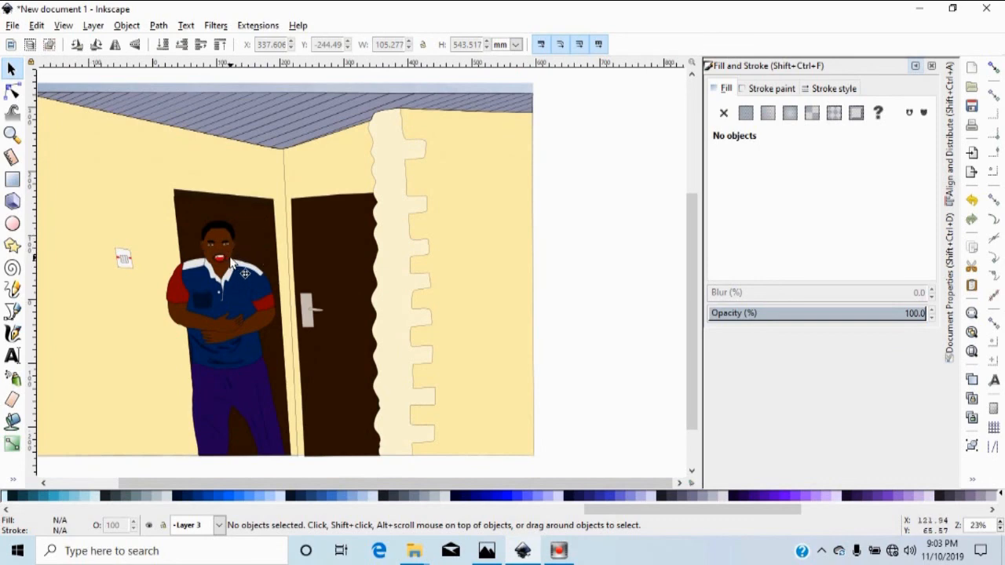
Fill both doors with dark mauve 48373e and the frame shape behind the left door with lighter mauve 916f7c.
key("plus")
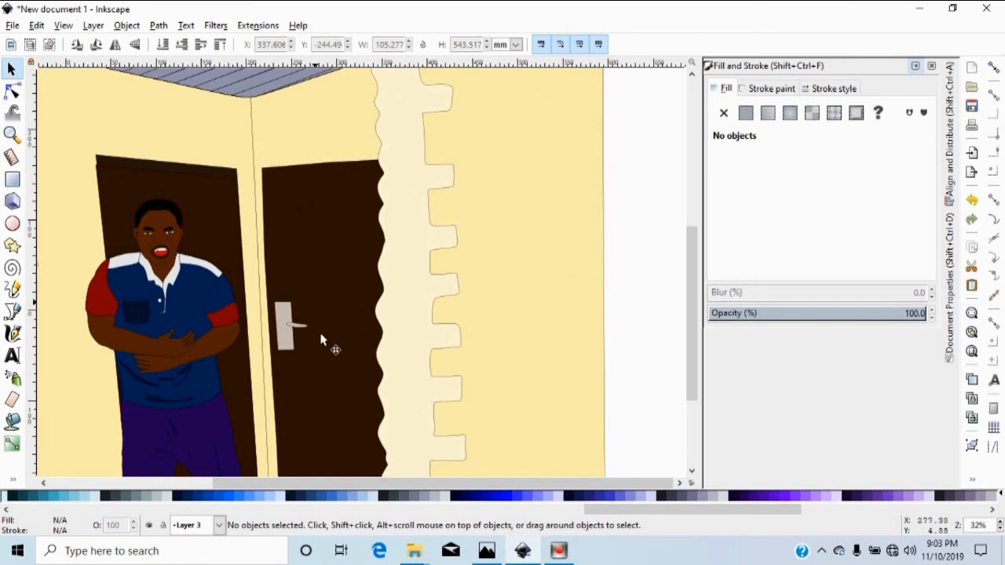
left_click(196, 195)
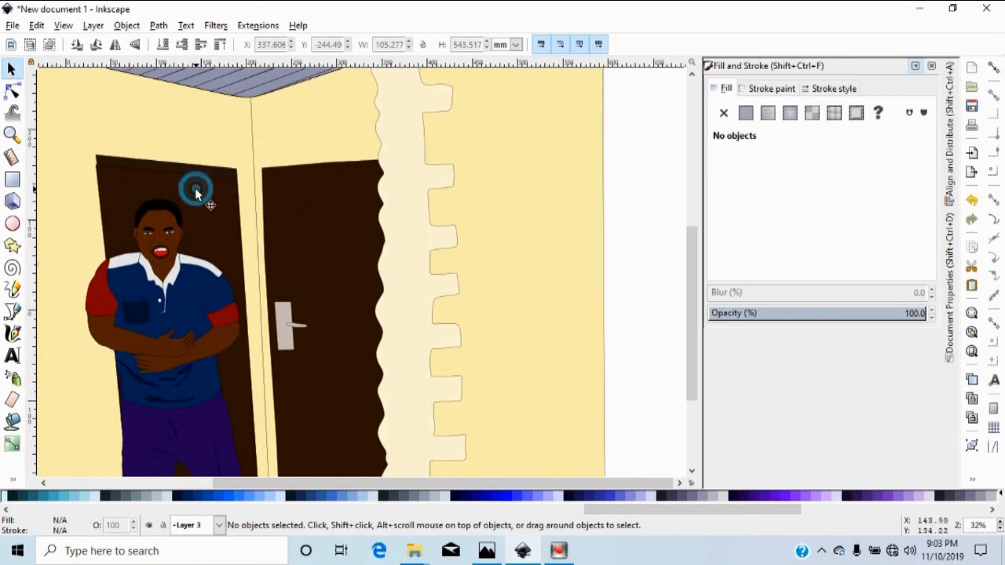
left_click(251, 379)
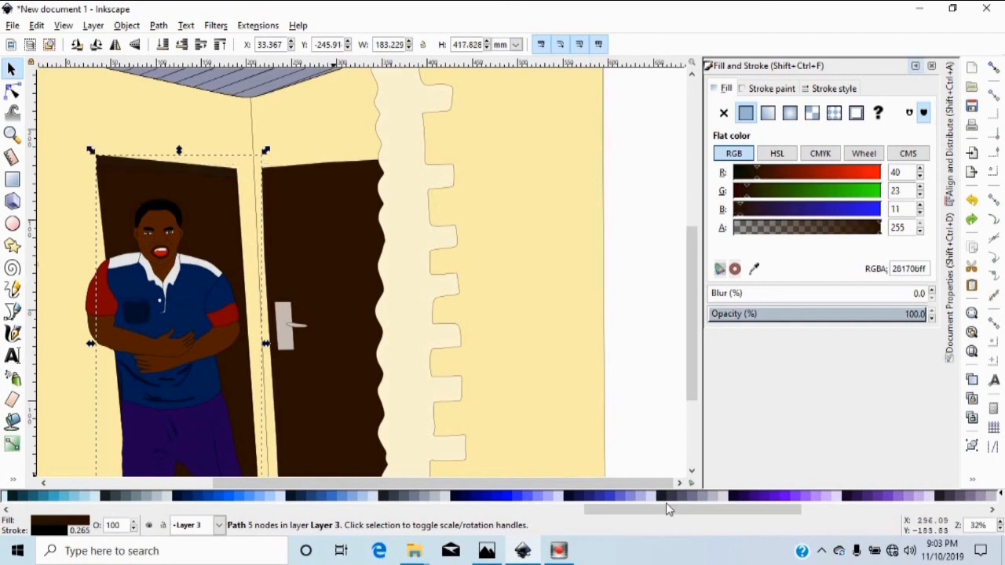
left_click_drag(650, 507, 837, 514)
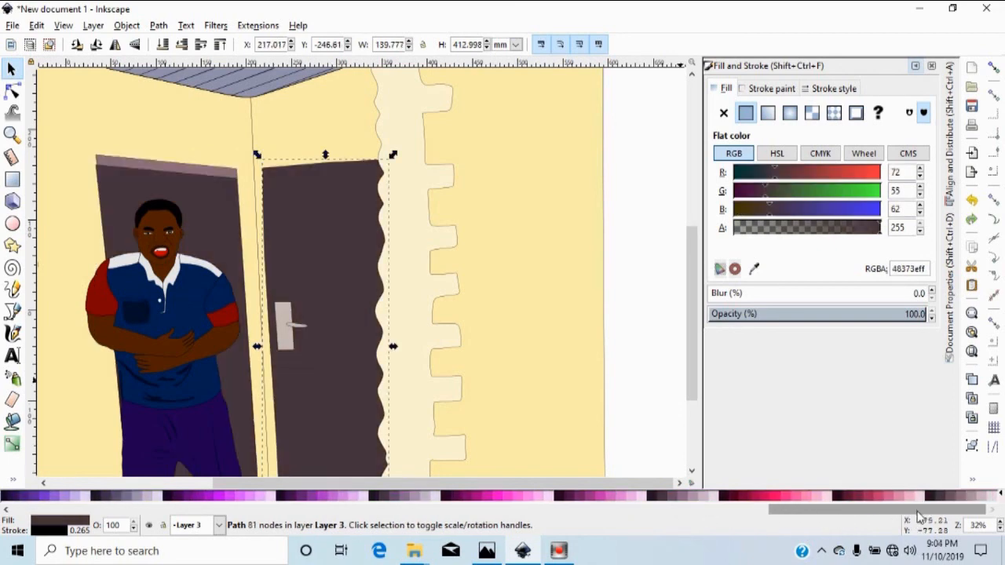
Fill the right door with the orange-brown palette colour c87137.
left_click_drag(814, 512, 284, 509)
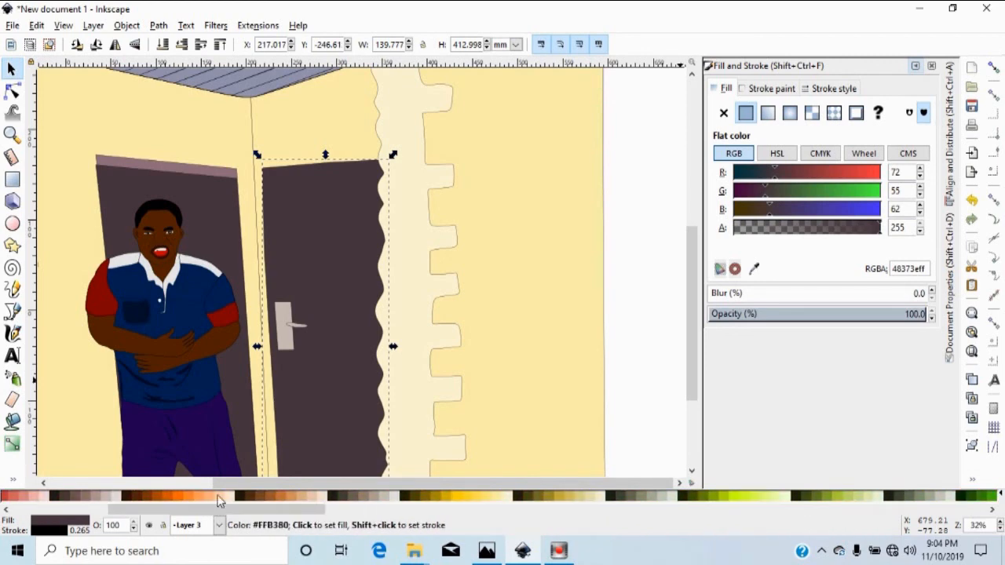
left_click(284, 497)
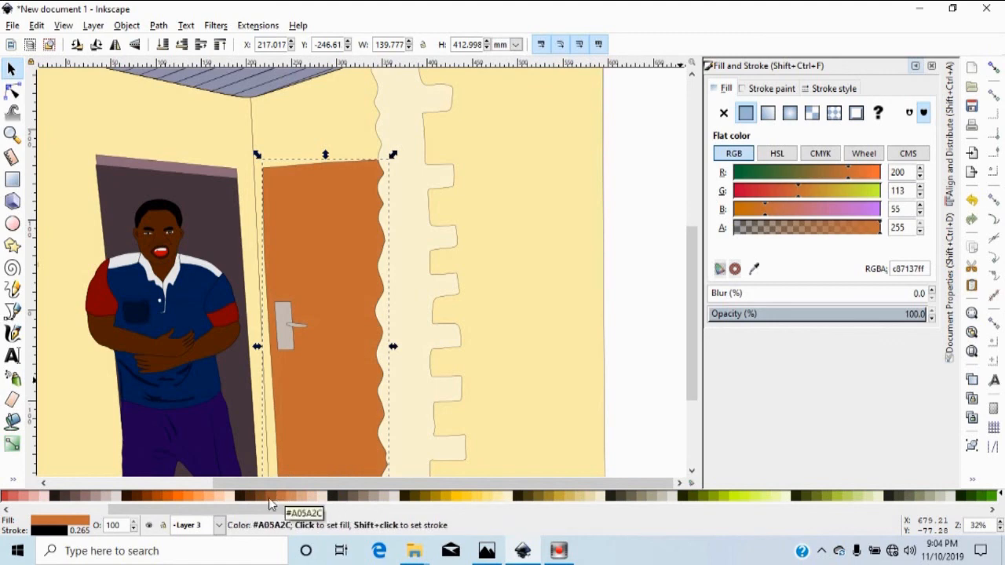
left_click(197, 181)
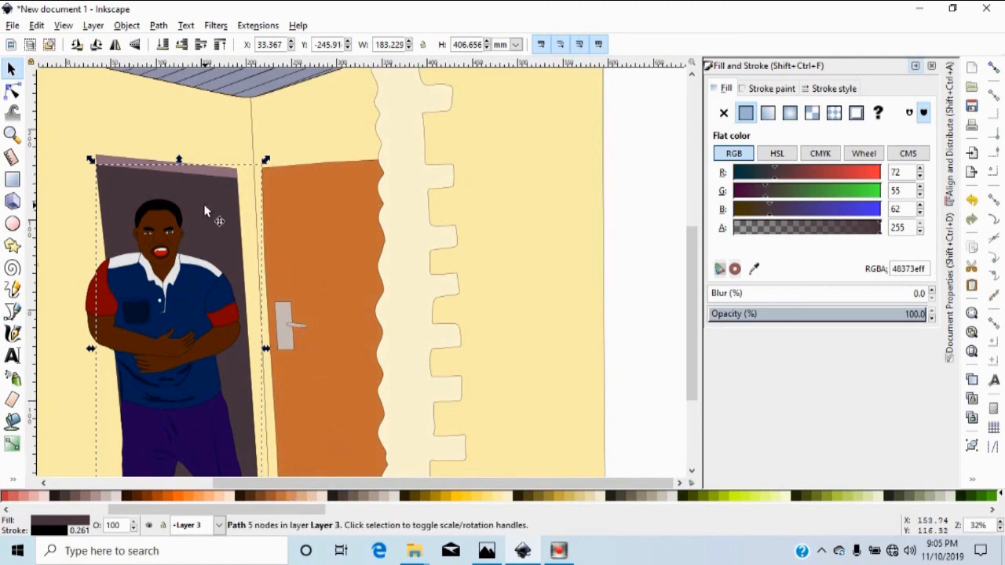
Copy the right door's fill colour code c87137ff and apply it to the left door behind the man.
left_click(277, 227)
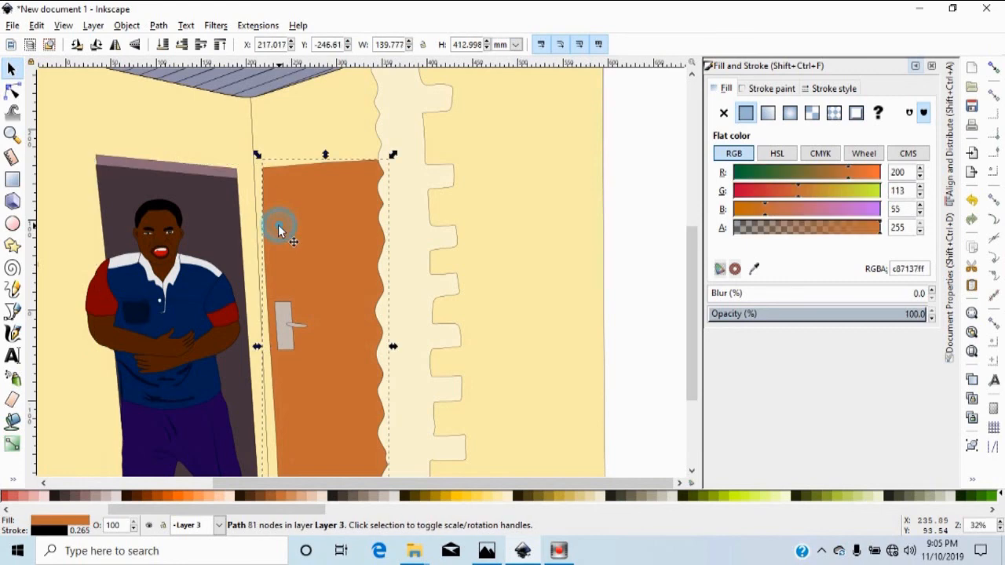
left_click_drag(930, 271, 890, 272)
key("ctrl+c")
double_click(927, 270)
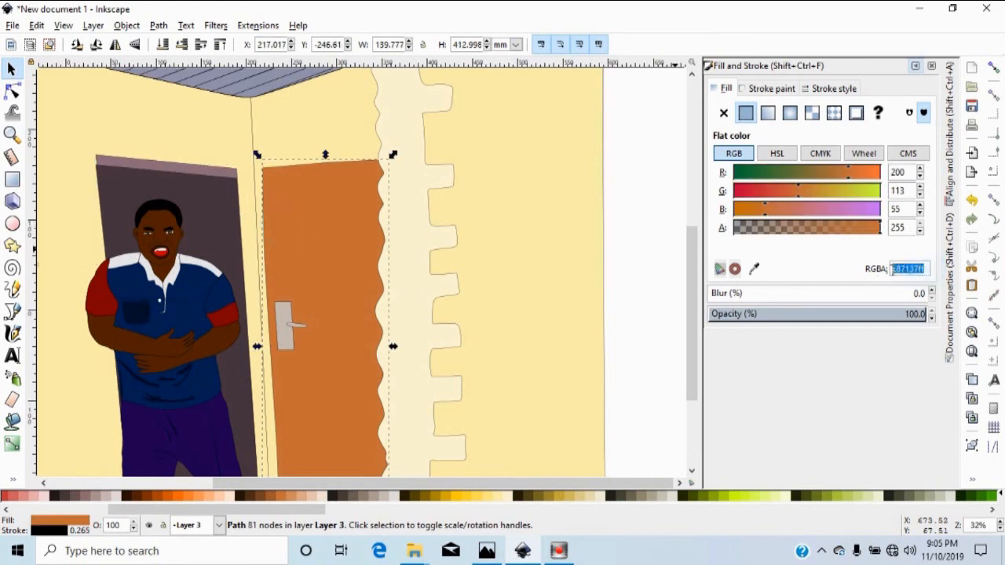
right_click(894, 271)
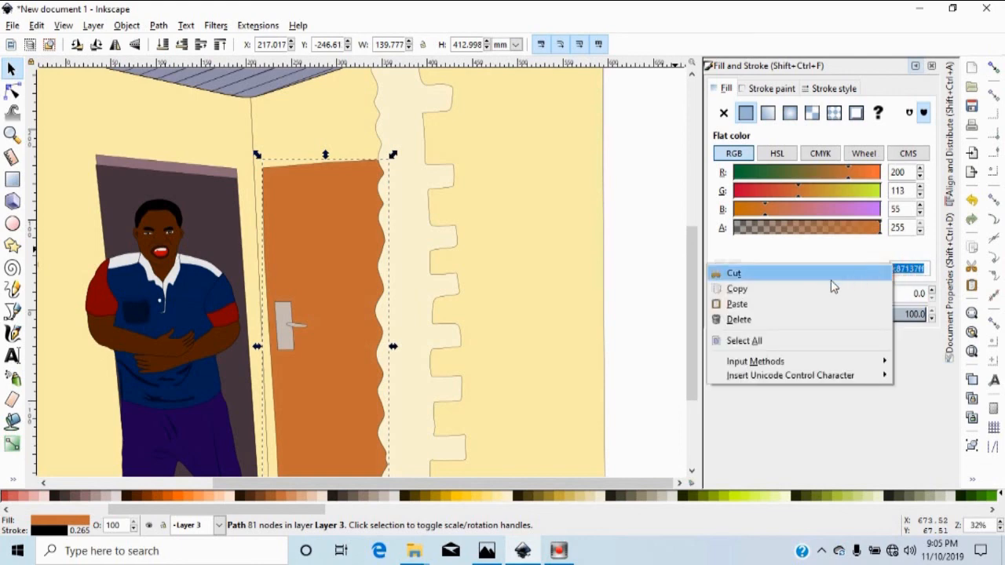
left_click(764, 287)
left_click(214, 187)
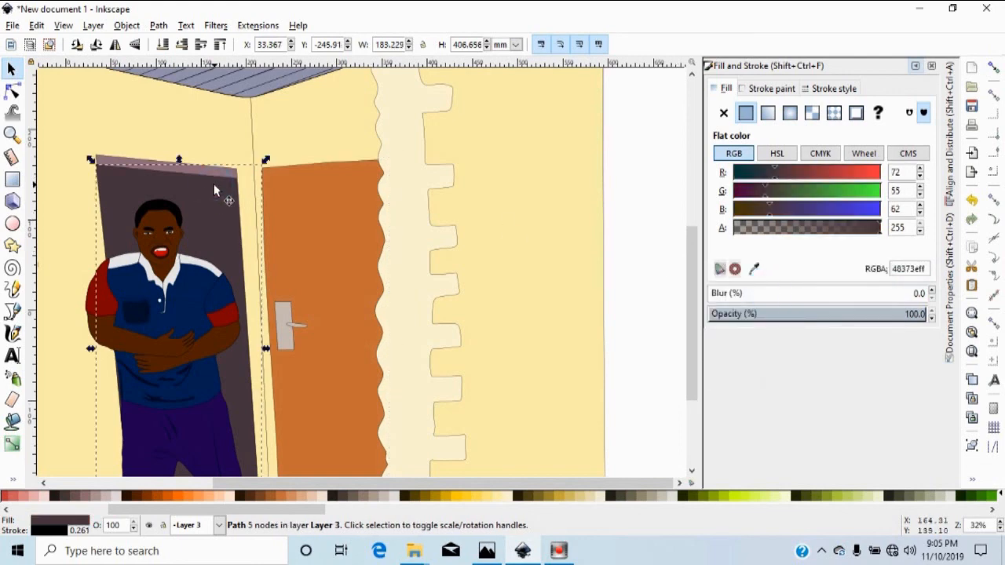
right_click(205, 192)
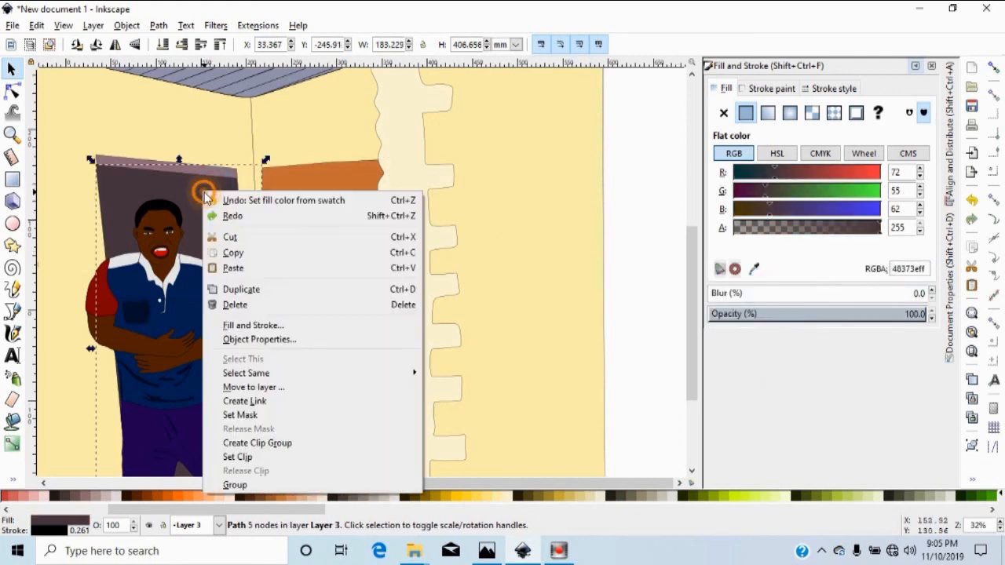
left_click(242, 267)
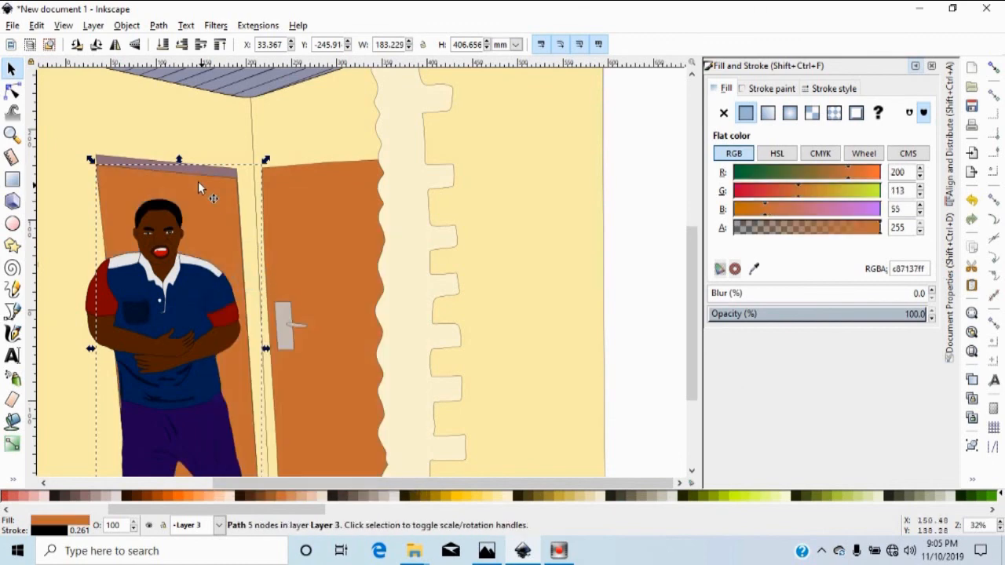
Fill the frame shape behind the left door with the darker brown a05a2c and deselect it.
left_click(135, 163)
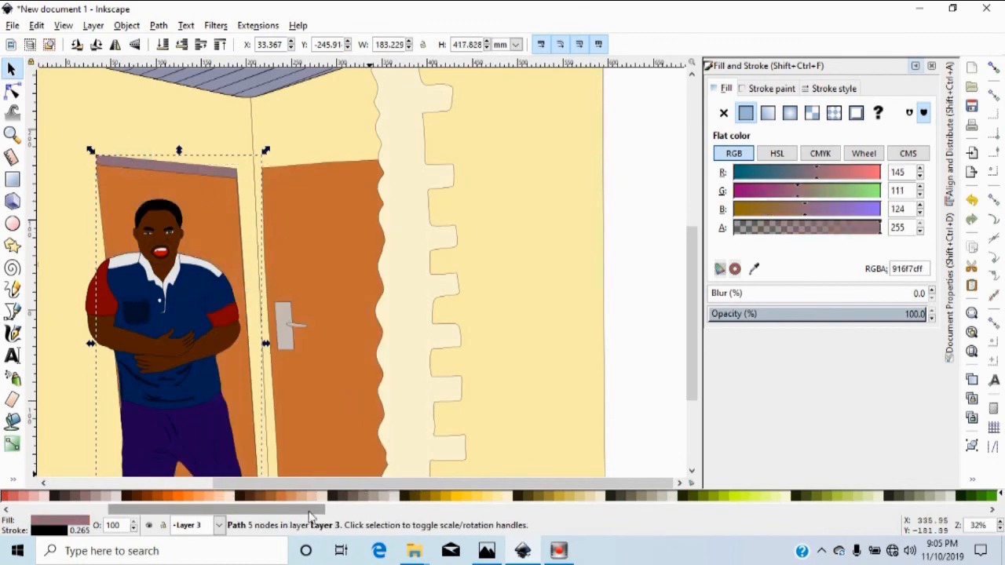
left_click(267, 495)
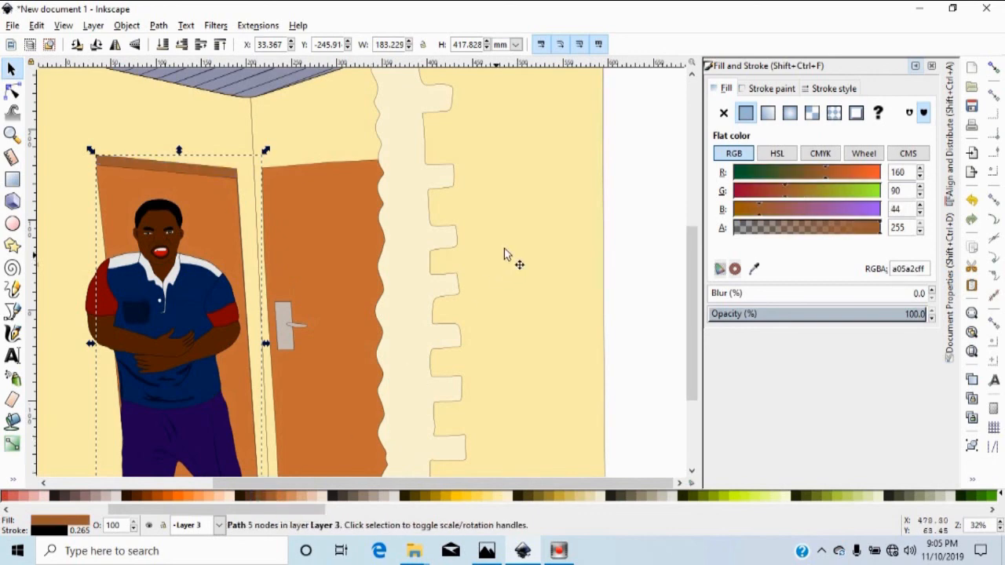
left_click(678, 154)
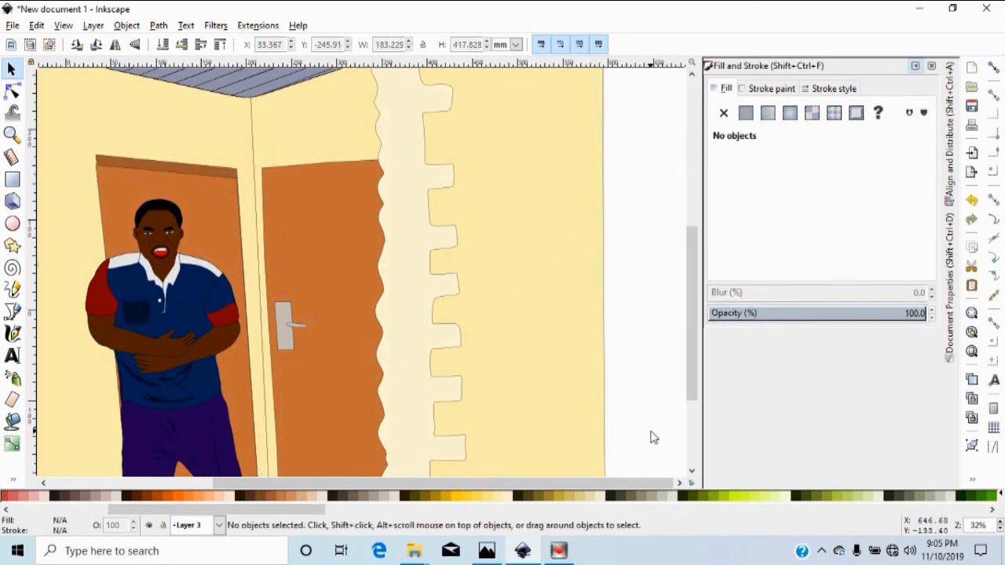
scroll(539, 298, "down", 2)
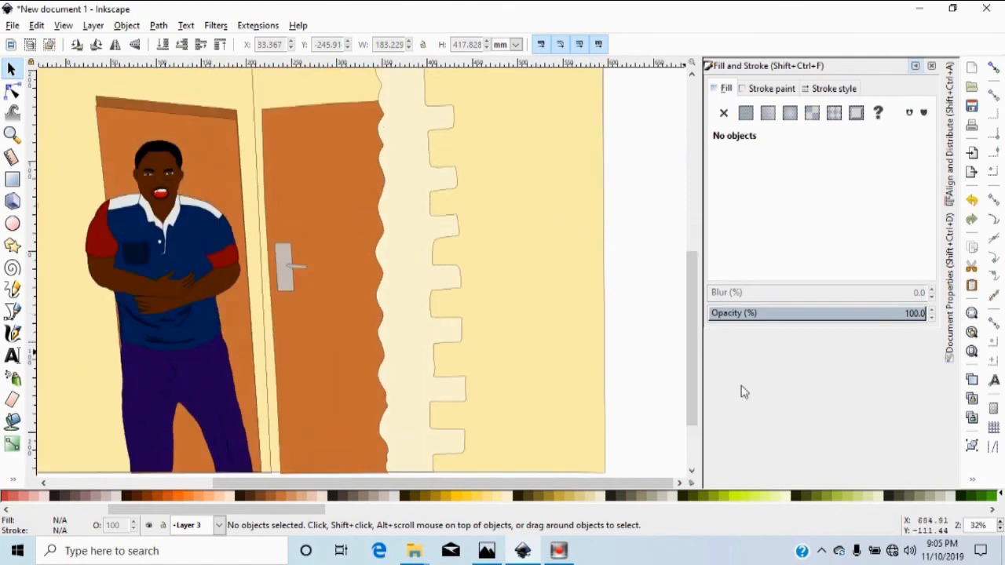